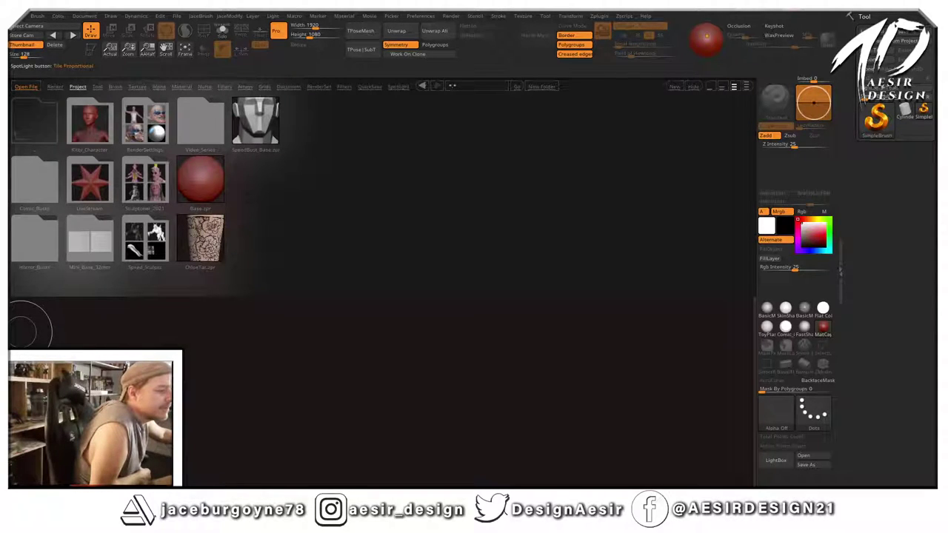
Open the trooper project from the LiveStream folder and make the Base body the active subtool.
click(92, 191)
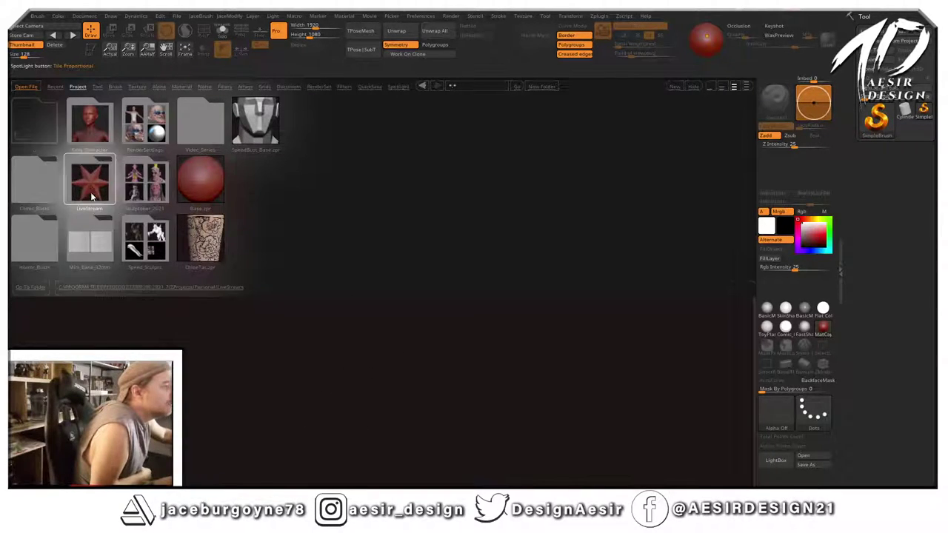
double_click(34, 184)
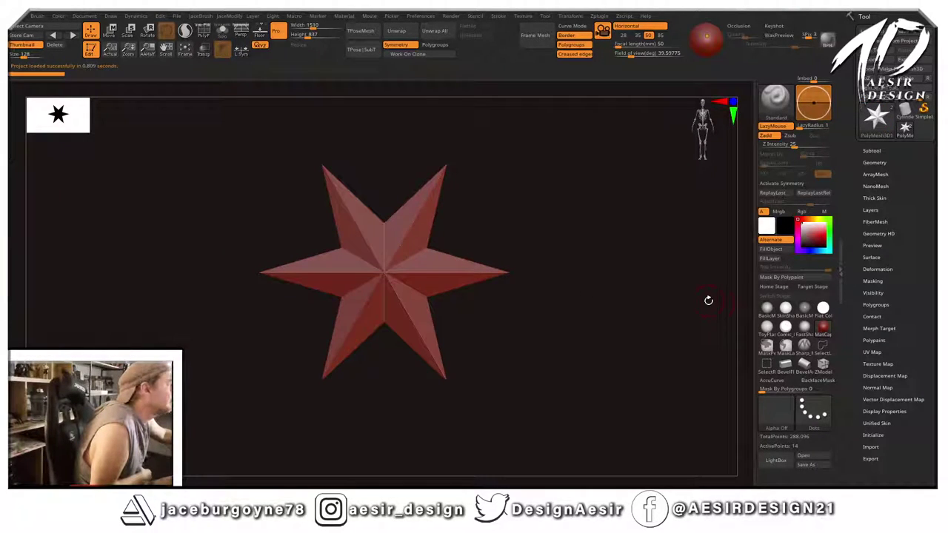
click(872, 150)
click(925, 199)
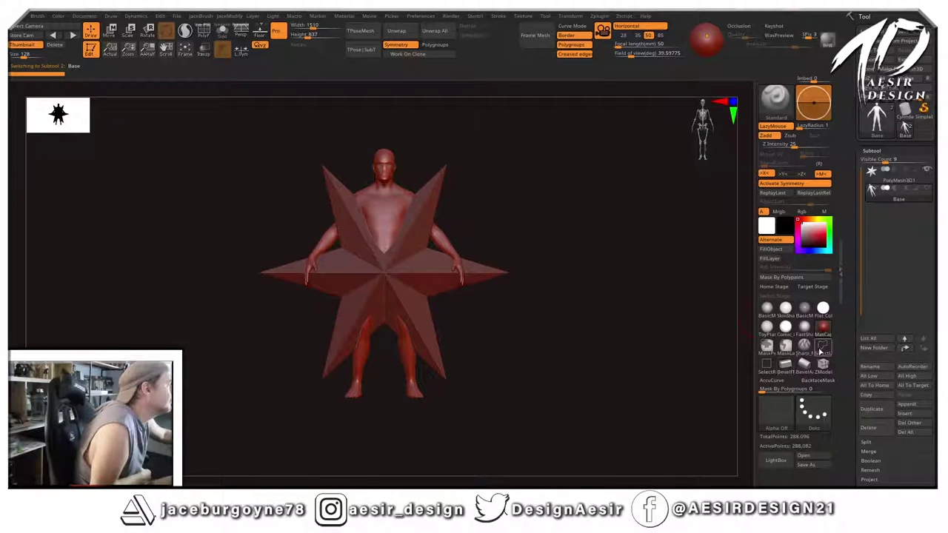
Hide the PolyMesh3D1 star subtool and duplicate the Base body.
click(821, 348)
click(785, 369)
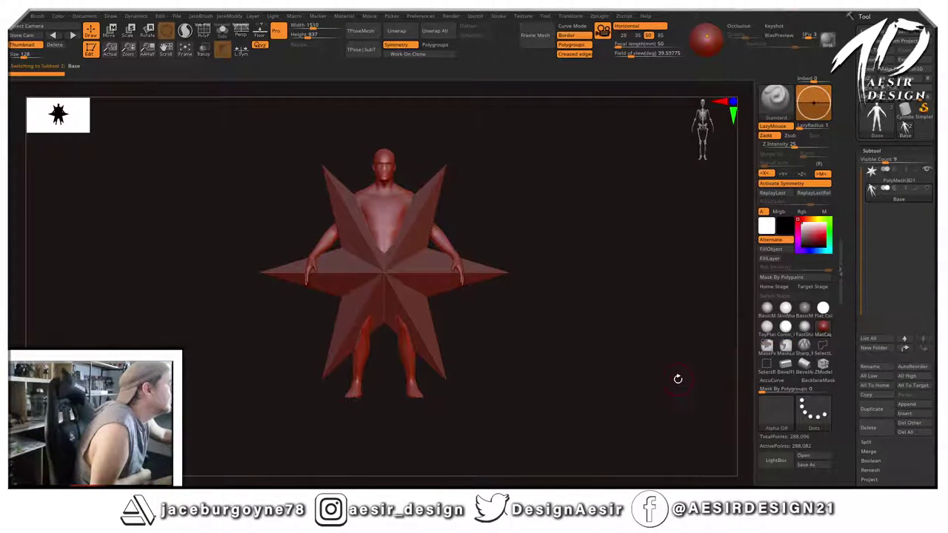
mouse_move(647, 352)
mouse_down()
mouse_move(588, 346)
mouse_move(614, 343)
mouse_up()
click(926, 171)
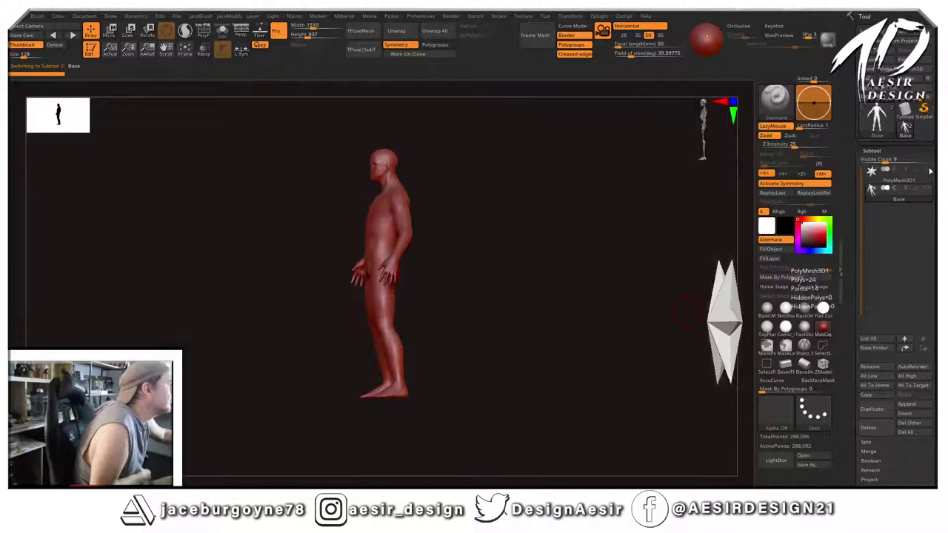
click(872, 409)
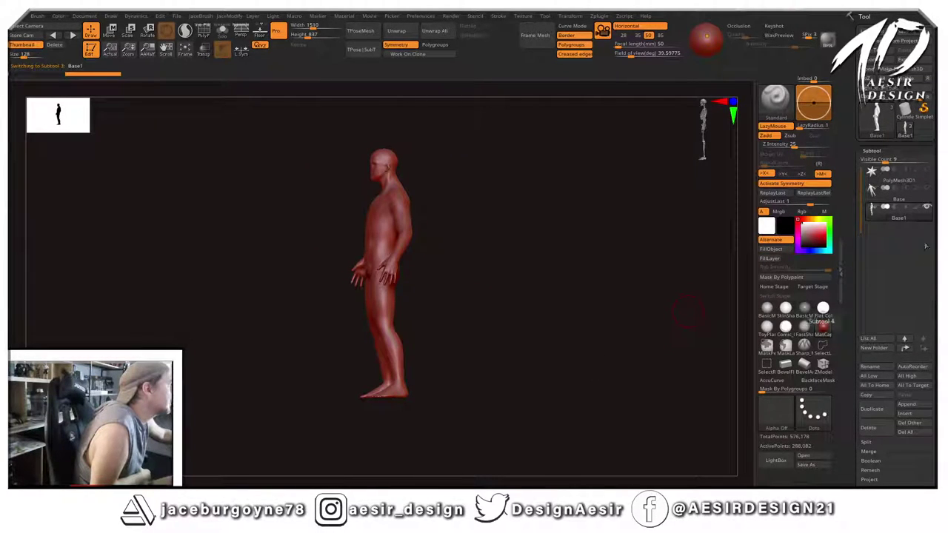
Isolate the head and neck of the duplicated body from a side view, hiding the rest of the mesh.
drag(549, 273, 546, 279)
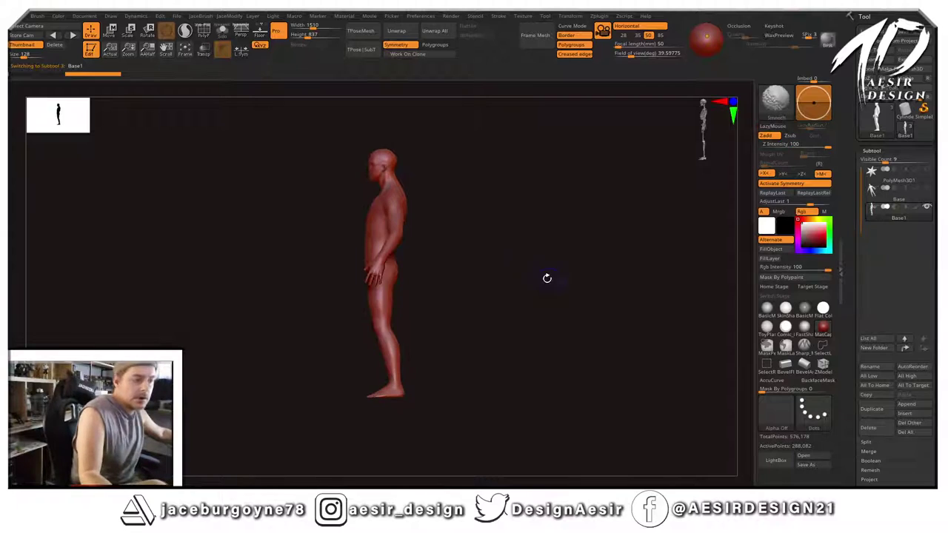
mouse_move(479, 215)
alt+mouse_down()
mouse_move(491, 262)
mouse_move(528, 240)
mouse_move(508, 363)
alt+mouse_up()
mouse_move(295, 193)
ctrl+shift+mouse_down()
mouse_move(460, 282)
mouse_move(442, 214)
ctrl+shift+mouse_up()
ctrl+shift+drag(463, 250, 501, 305)
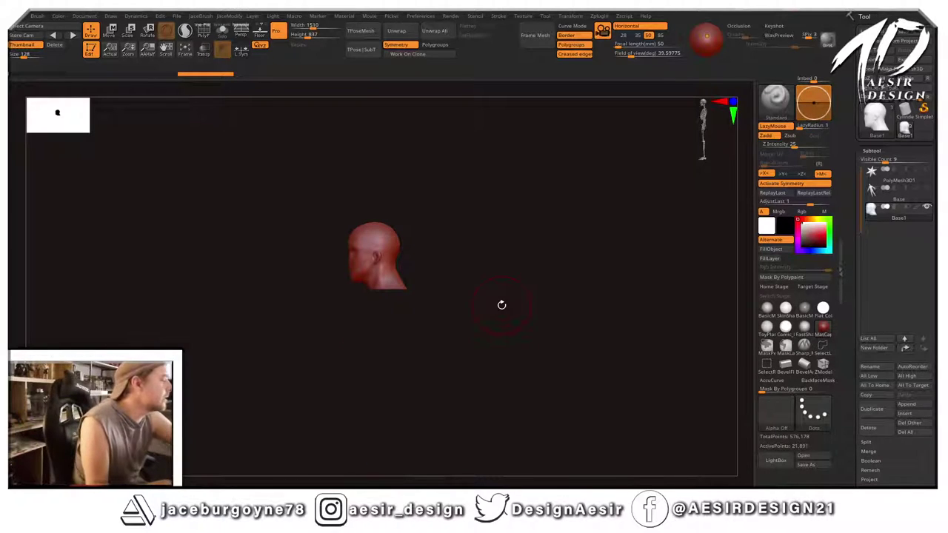
Hide the neck below an angled line from the jaw to the back of the skull, and delete the hidden geometry.
drag(554, 246, 517, 339)
alt+drag(521, 208, 507, 423)
mouse_move(340, 404)
ctrl+shift+mouse_down()
mouse_move(326, 365)
mouse_move(395, 310)
mouse_move(450, 455)
mouse_move(482, 297)
ctrl+shift+mouse_up()
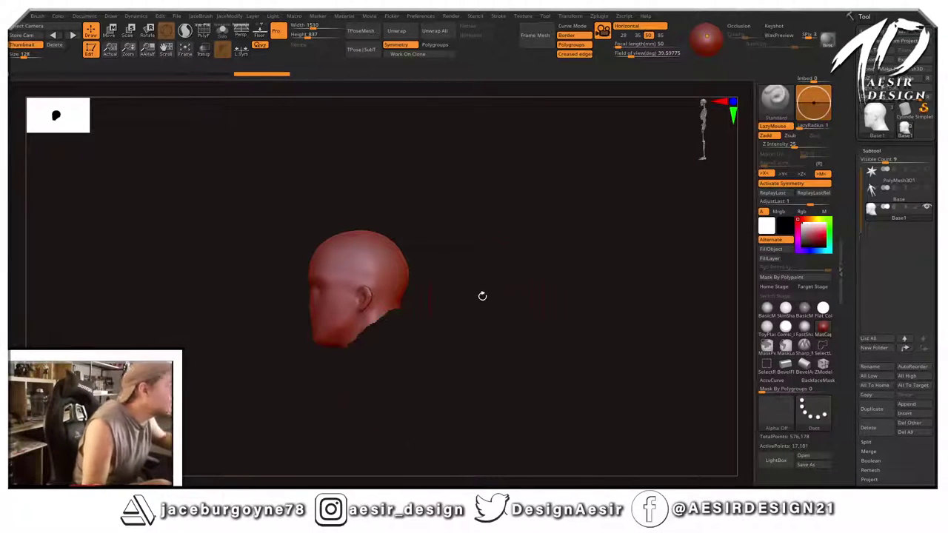
key(2)
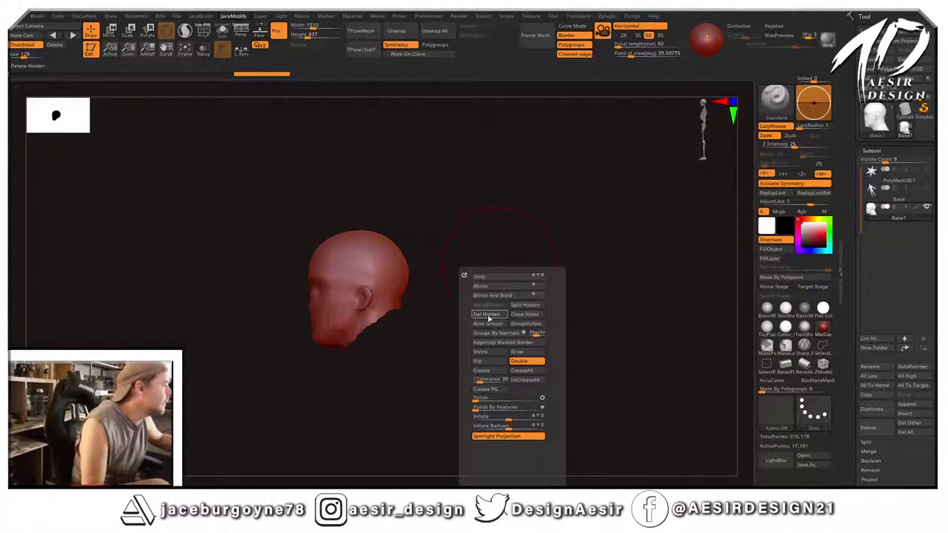
click(488, 316)
Close the open hole at the underside of the cut head mesh.
mouse_move(509, 240)
mouse_down()
mouse_move(479, 194)
mouse_move(532, 203)
mouse_move(493, 229)
mouse_move(503, 245)
mouse_move(484, 229)
mouse_move(505, 242)
mouse_up()
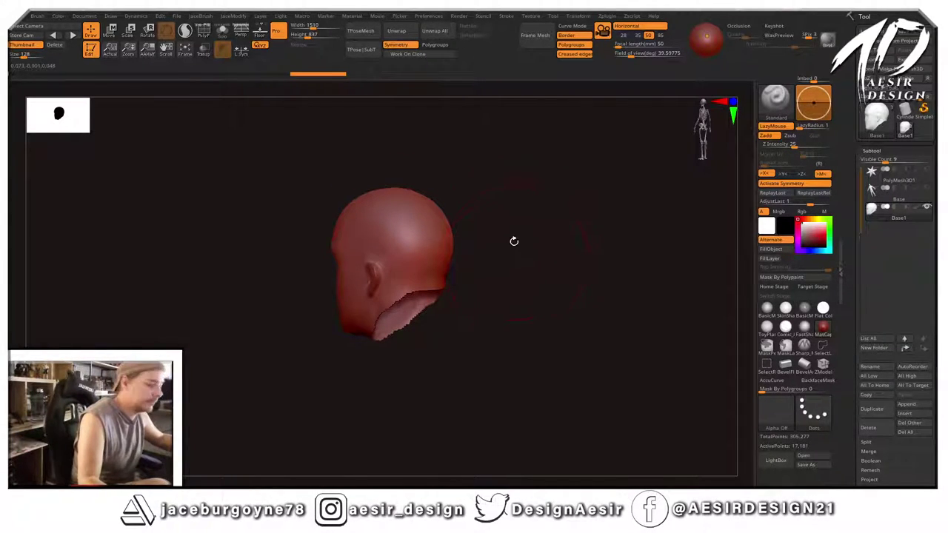
key(m)
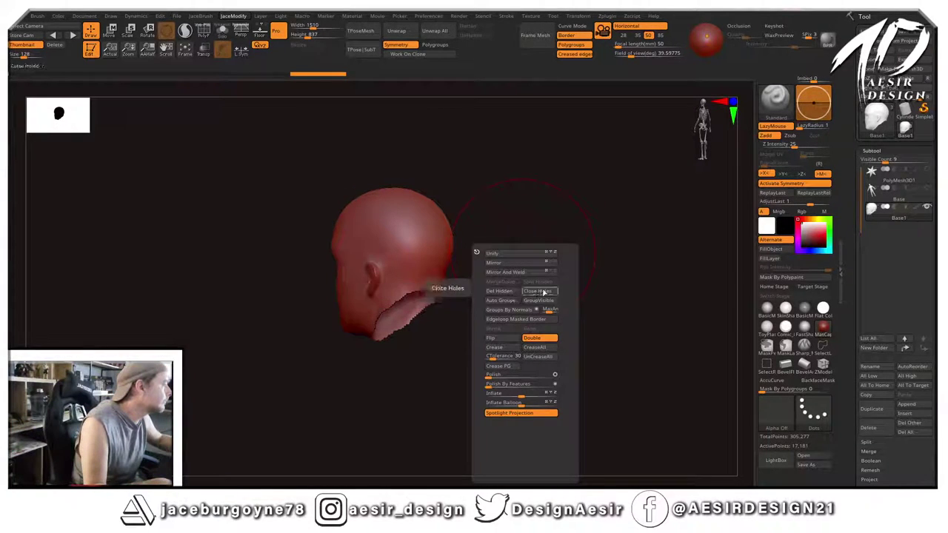
drag(462, 258, 526, 186)
Save the project as 001Trooper_14_11, replacing the existing file.
key(ctrl)
key(ctrl+s)
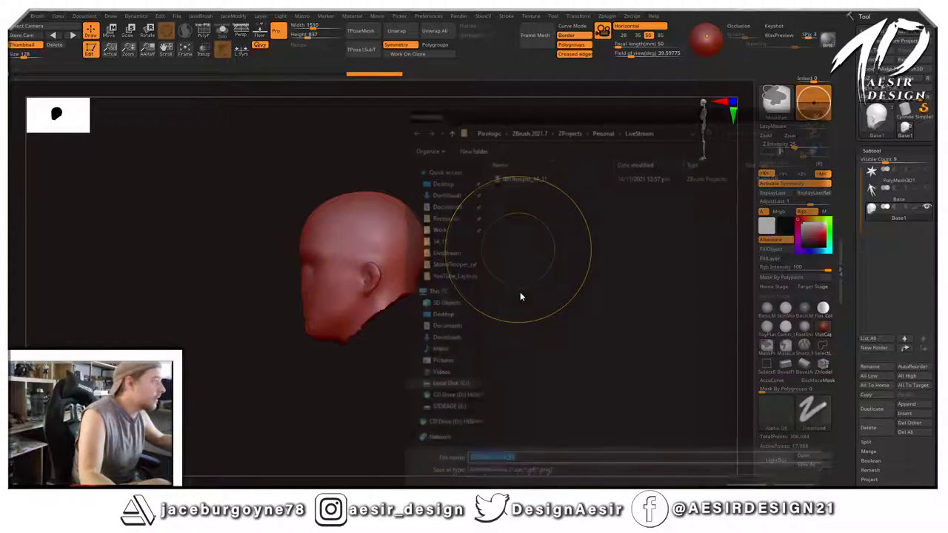
key(Return)
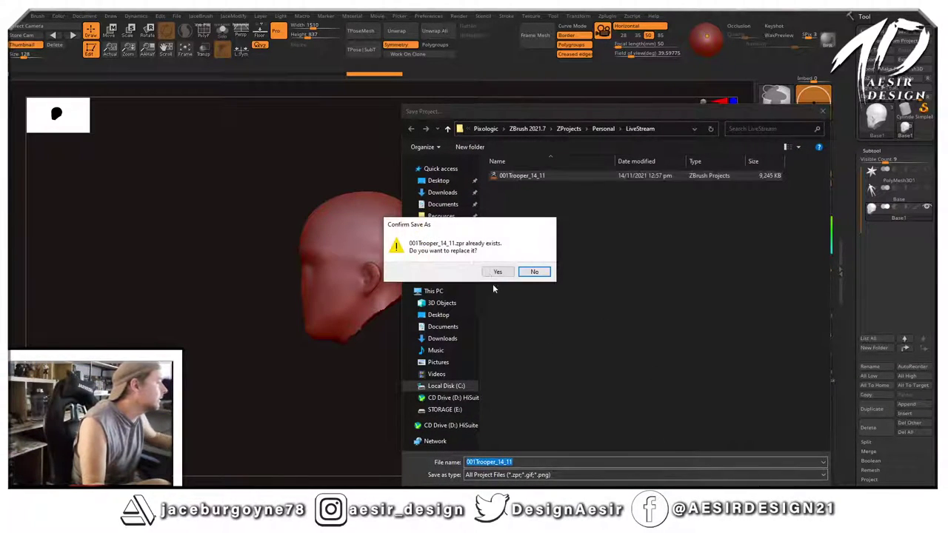
click(495, 273)
Show the Base body behind the head piece and smooth the head piece's lower edge around the neck and ears.
key(space)
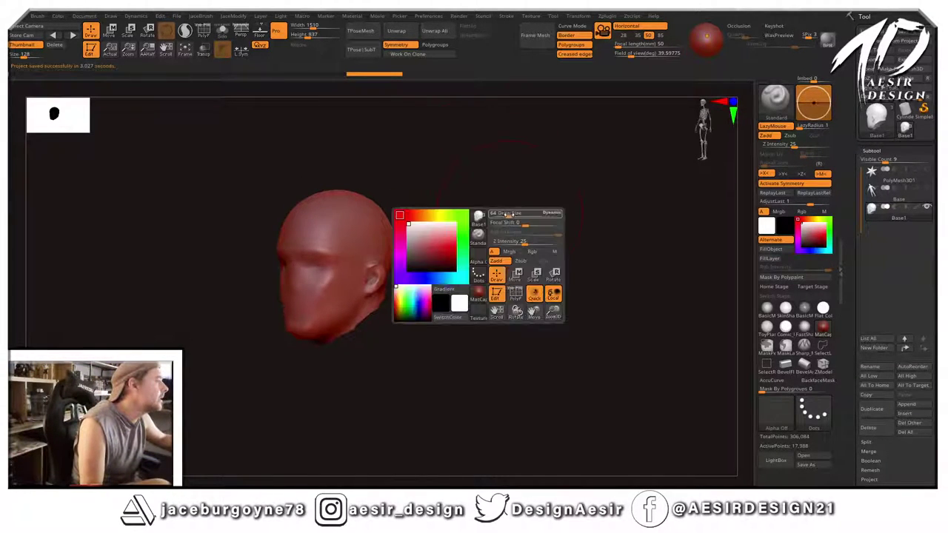
shift+drag(510, 212, 534, 208)
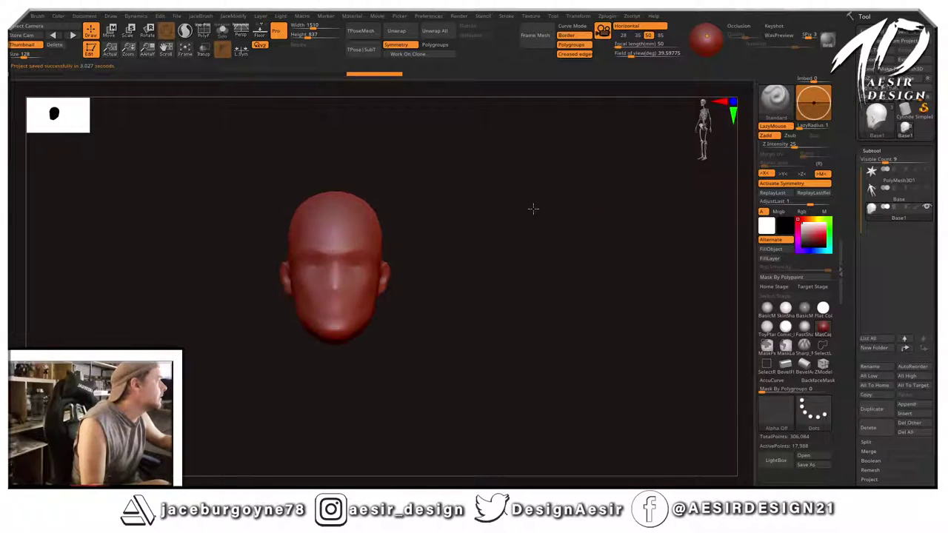
click(928, 191)
mouse_move(579, 287)
alt+mouse_down()
mouse_move(606, 242)
mouse_move(608, 212)
mouse_move(544, 214)
mouse_move(544, 234)
mouse_move(545, 223)
alt+mouse_up()
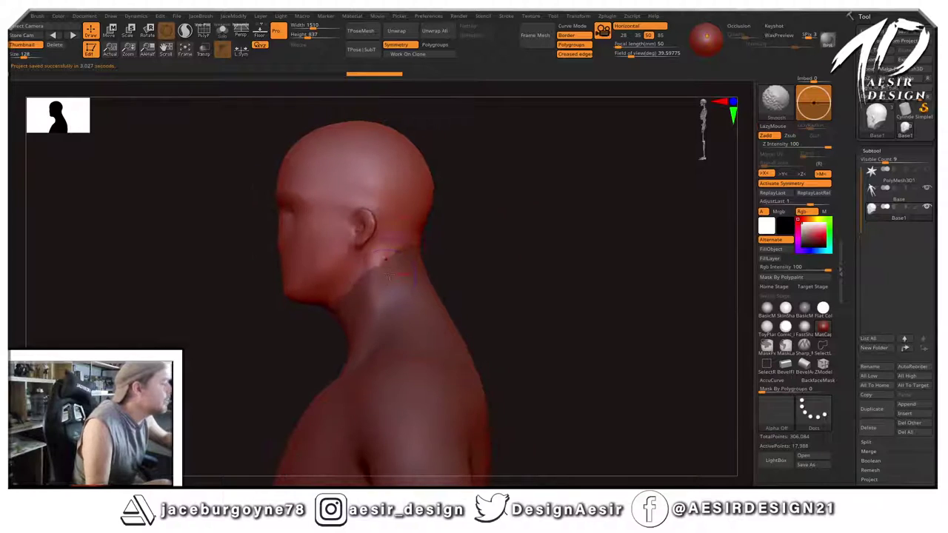
shift+drag(392, 252, 360, 290)
mouse_move(502, 243)
shift+mouse_down()
mouse_move(550, 241)
mouse_move(531, 208)
mouse_move(540, 194)
mouse_move(565, 210)
mouse_move(523, 215)
mouse_move(549, 241)
shift+mouse_up()
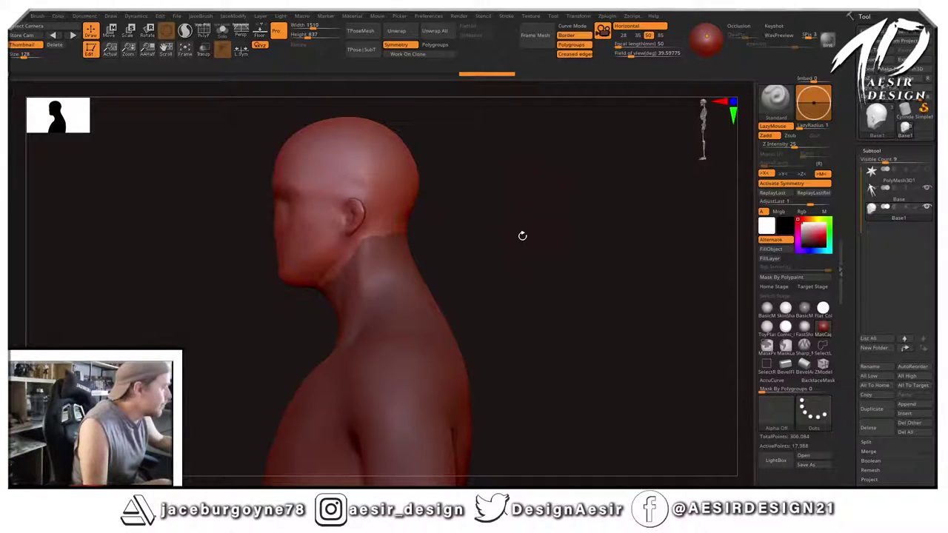
shift+drag(381, 226, 356, 210)
drag(452, 213, 581, 211)
alt+drag(502, 218, 533, 218)
Adjust the brush size, switch to the Move brush, and adjust the sides and back of the head piece.
key(space)
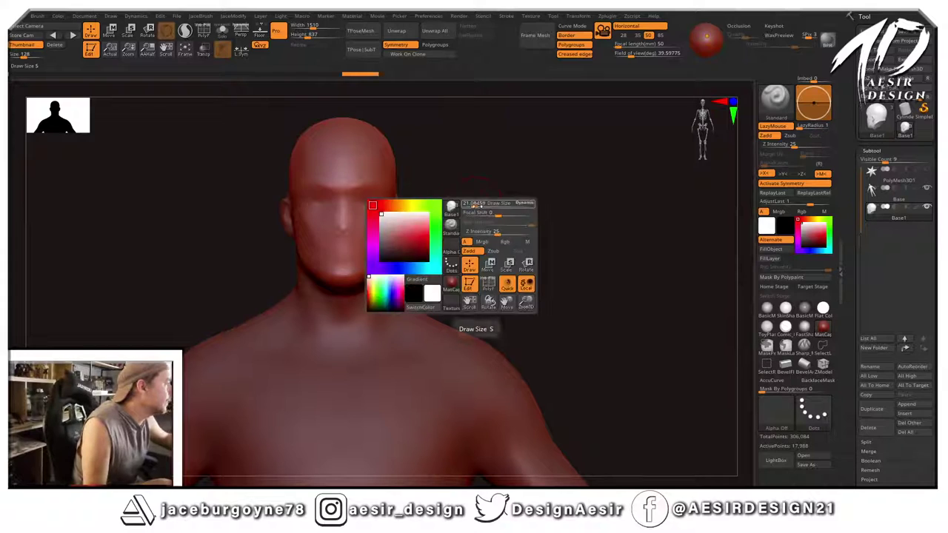
mouse_move(471, 203)
mouse_down()
mouse_move(419, 199)
mouse_move(408, 214)
mouse_up()
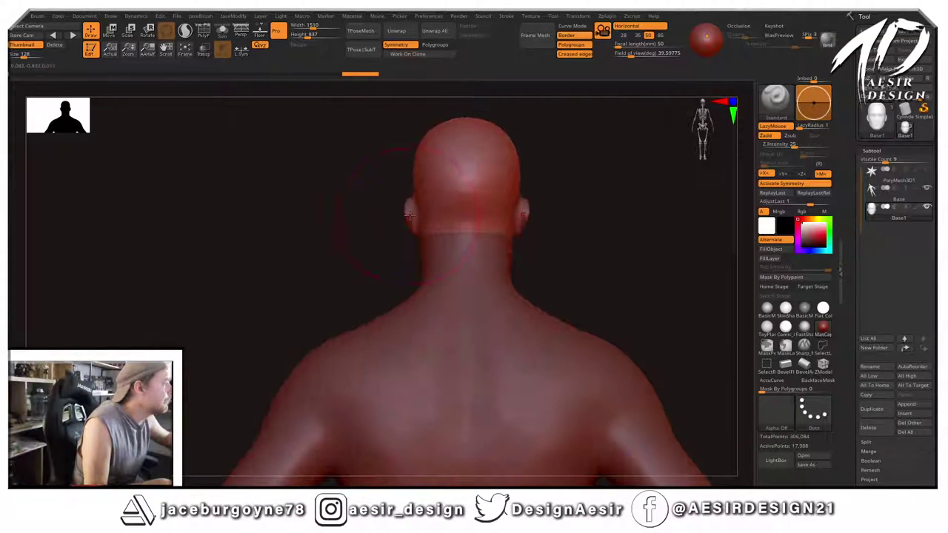
key(b)
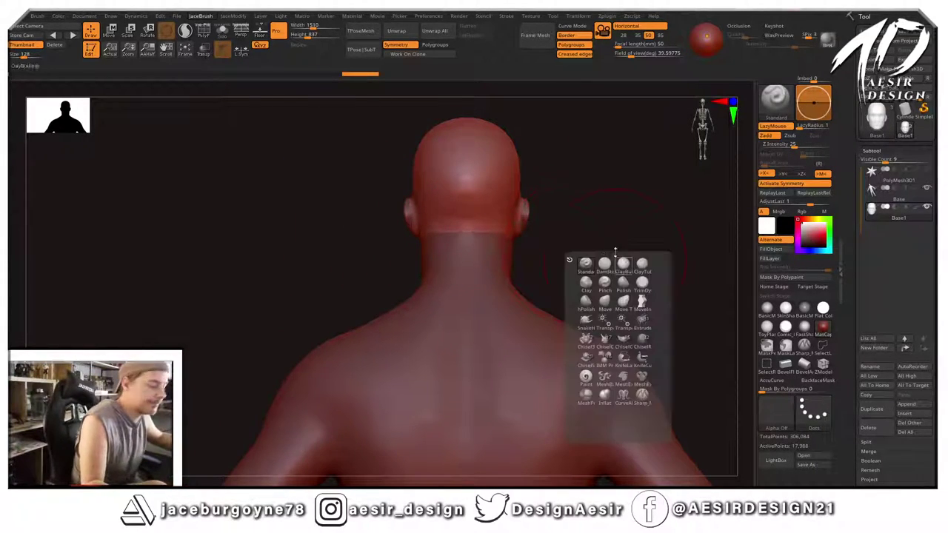
click(604, 305)
drag(429, 215, 417, 213)
mouse_move(465, 179)
mouse_down()
mouse_move(464, 163)
mouse_move(453, 163)
mouse_up()
Inflate the head piece slightly so it covers the underlying Base head.
shift+drag(571, 159, 511, 157)
alt+drag(356, 232, 227, 220)
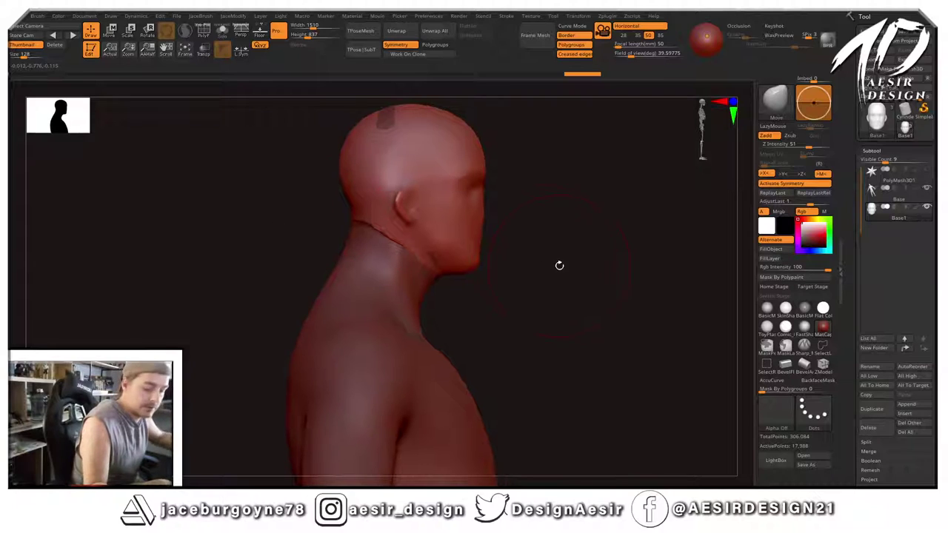
key(2)
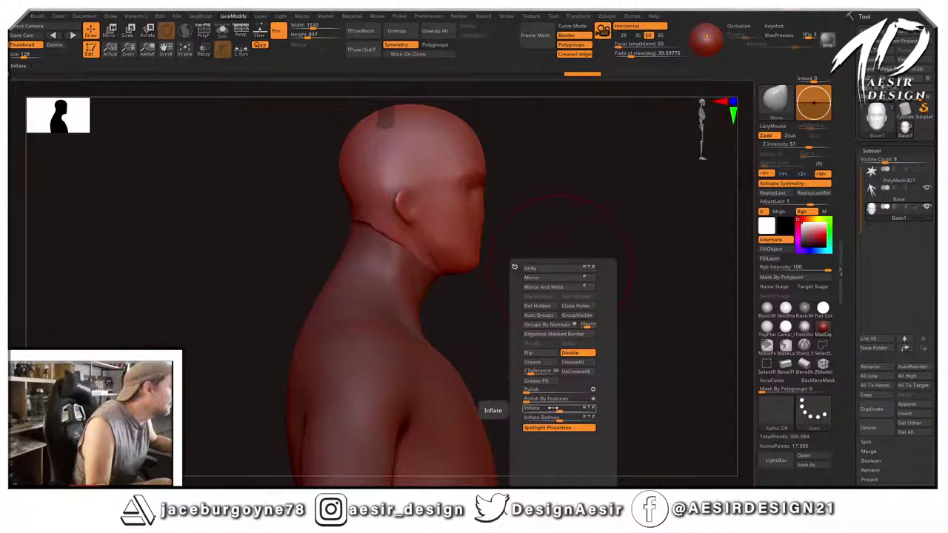
drag(554, 408, 561, 409)
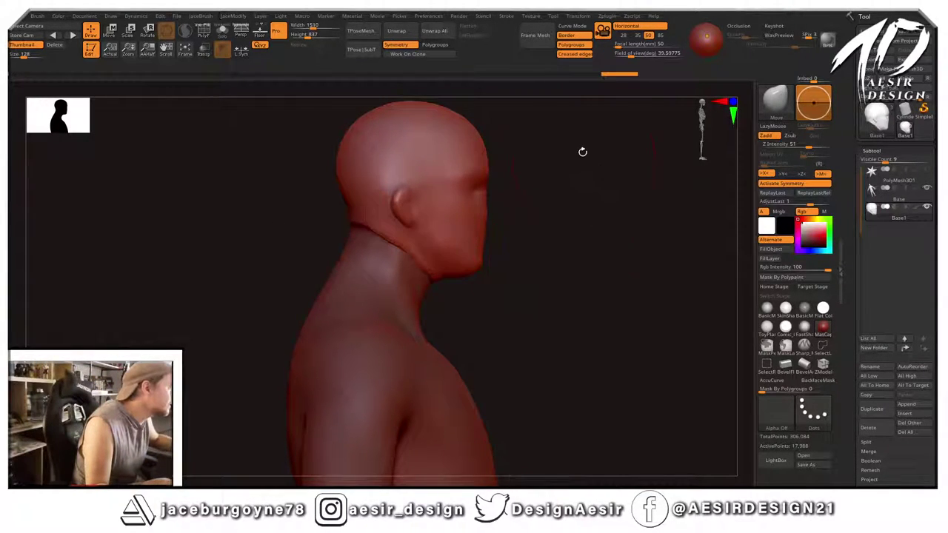
Smooth the ears into the sides of the head piece and even out the skull's surface.
mouse_move(583, 153)
mouse_down()
mouse_move(542, 199)
mouse_move(559, 218)
mouse_move(541, 194)
mouse_move(573, 215)
mouse_move(449, 217)
mouse_up()
key(space)
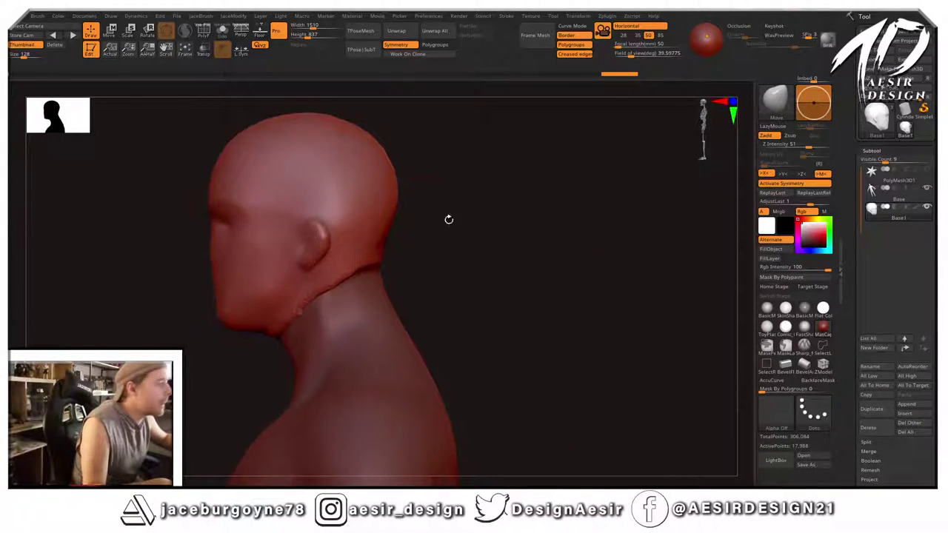
key(shift)
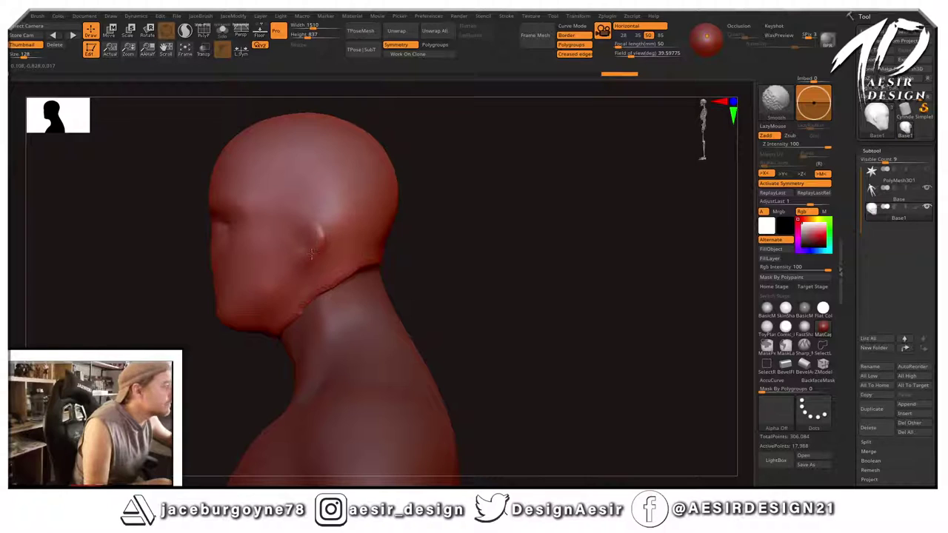
mouse_move(319, 237)
shift+mouse_down()
mouse_move(360, 277)
mouse_move(485, 224)
mouse_move(354, 276)
shift+mouse_up()
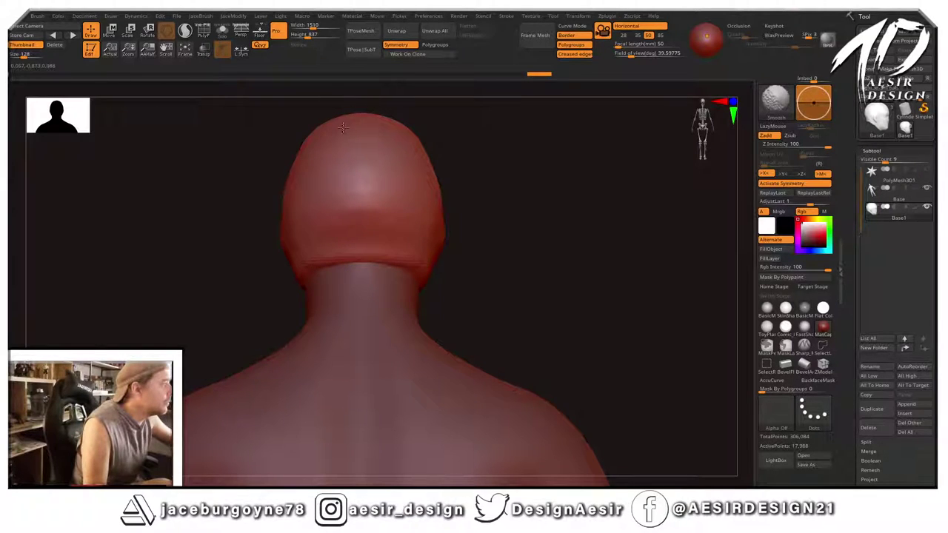
shift+drag(343, 128, 353, 131)
drag(474, 185, 589, 211)
alt+drag(503, 220, 615, 217)
mouse_move(295, 181)
shift+mouse_down()
mouse_move(275, 229)
mouse_move(286, 209)
shift+mouse_up()
shift+drag(379, 199, 371, 227)
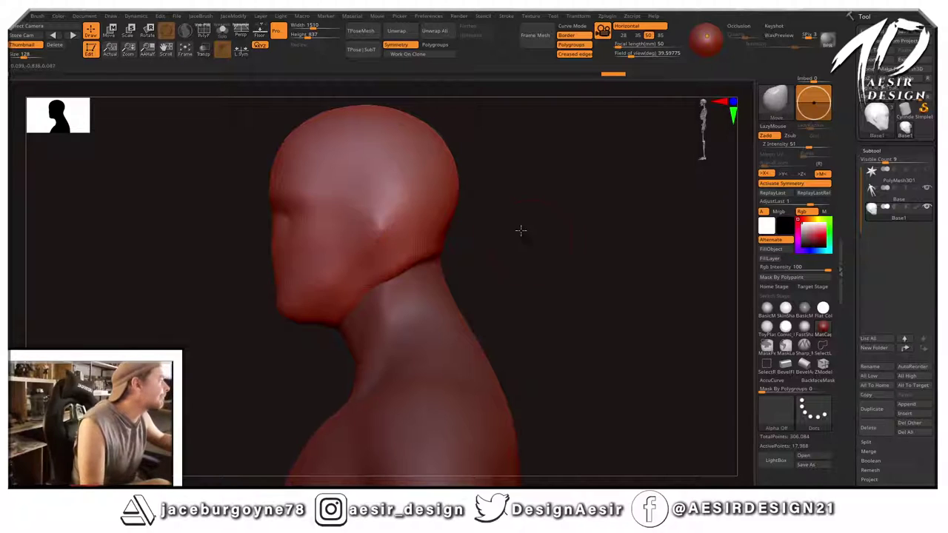
Pull the nose, mouth and chin area of the head piece forward with the Move brush.
mouse_move(520, 229)
mouse_down()
mouse_move(532, 237)
mouse_move(548, 220)
mouse_up()
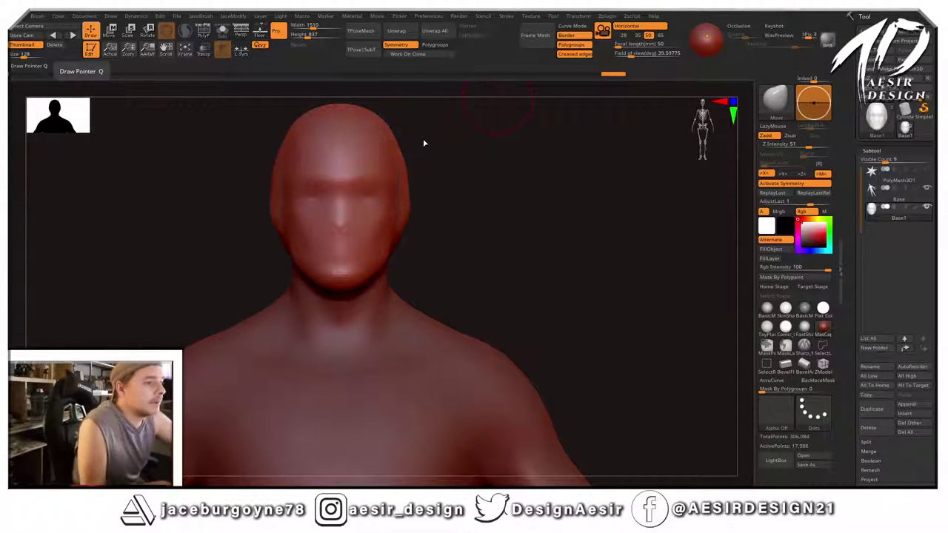
mouse_move(515, 225)
mouse_down()
mouse_move(599, 184)
mouse_move(519, 214)
mouse_move(526, 210)
mouse_move(526, 221)
mouse_up()
key(space)
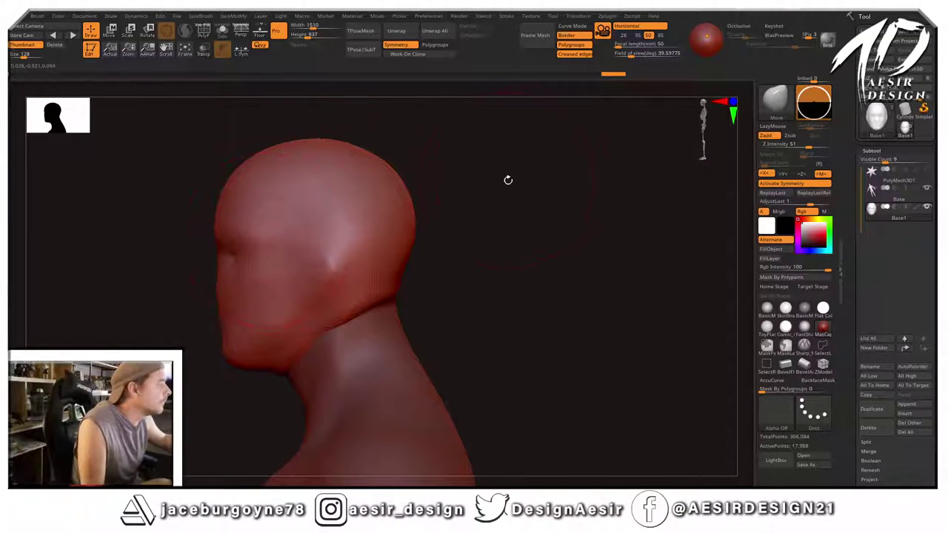
drag(228, 260, 209, 274)
mouse_move(220, 316)
mouse_down()
mouse_move(200, 323)
mouse_move(209, 343)
mouse_up()
mouse_move(198, 305)
mouse_down()
mouse_move(268, 366)
mouse_move(546, 227)
mouse_move(335, 153)
mouse_up()
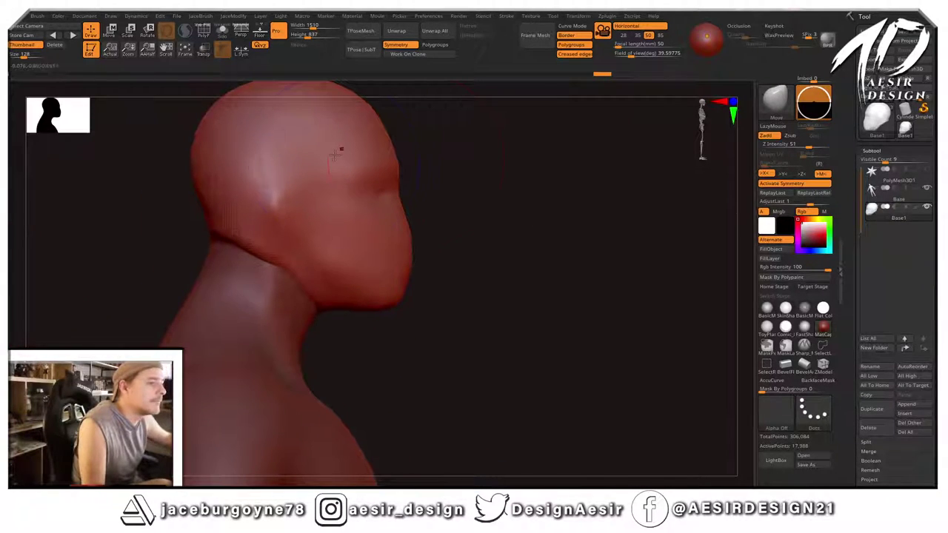
Smooth the brow of the head piece and reshape the sides and underside of its jaw with the Move brush.
key(shift)
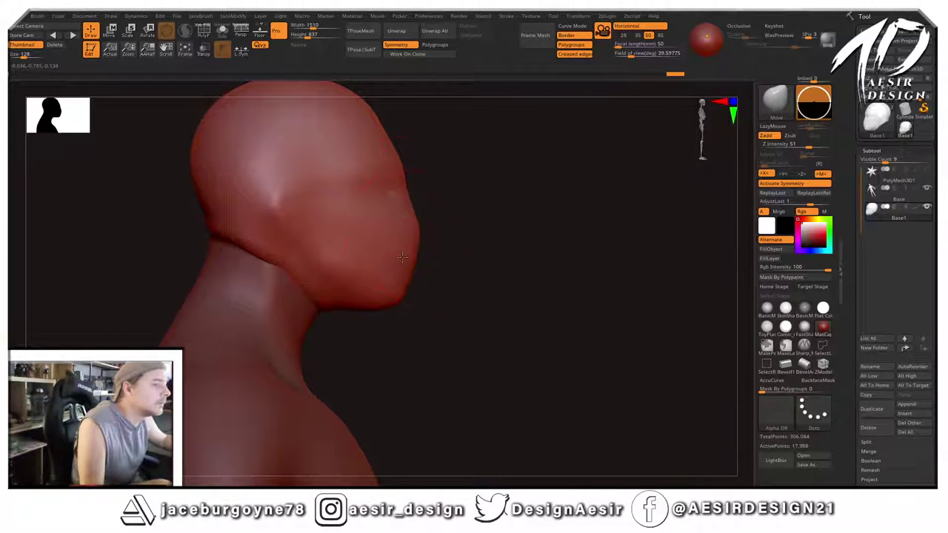
mouse_move(500, 239)
mouse_down()
mouse_move(366, 243)
mouse_move(347, 256)
mouse_up()
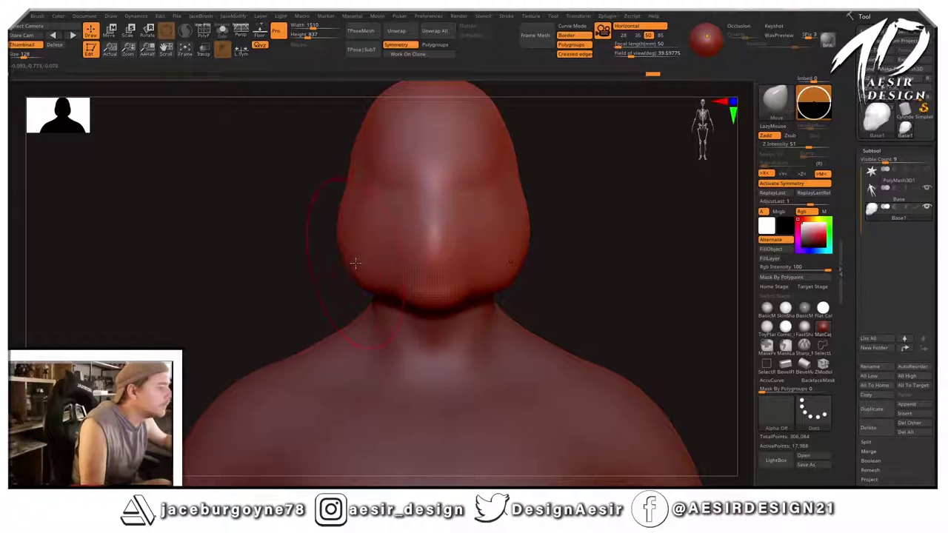
right_drag(350, 267, 363, 299)
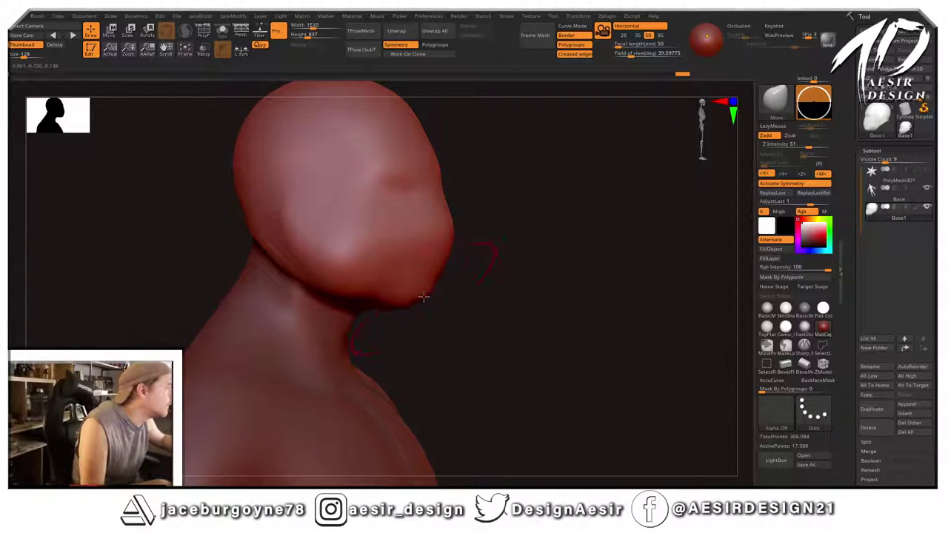
key(space)
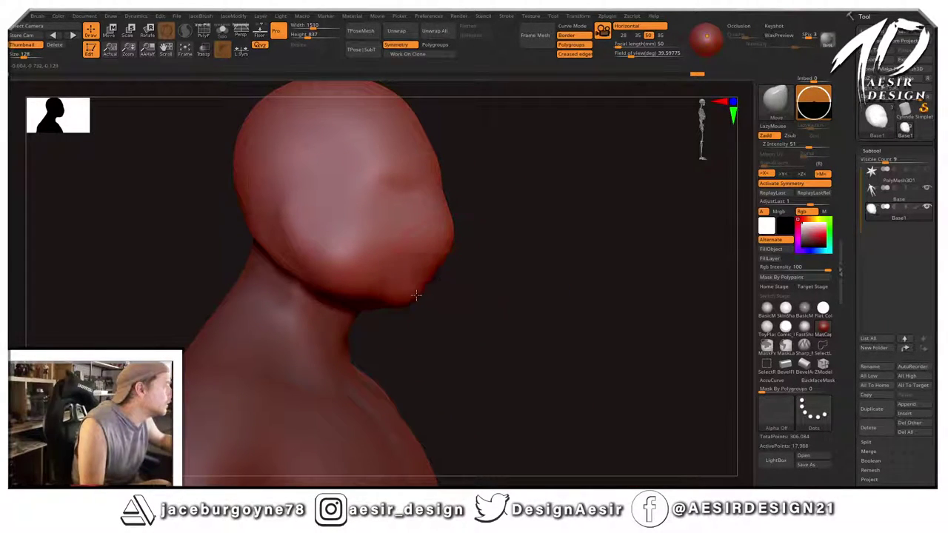
mouse_move(440, 278)
right_down()
mouse_move(463, 262)
mouse_move(450, 263)
right_up()
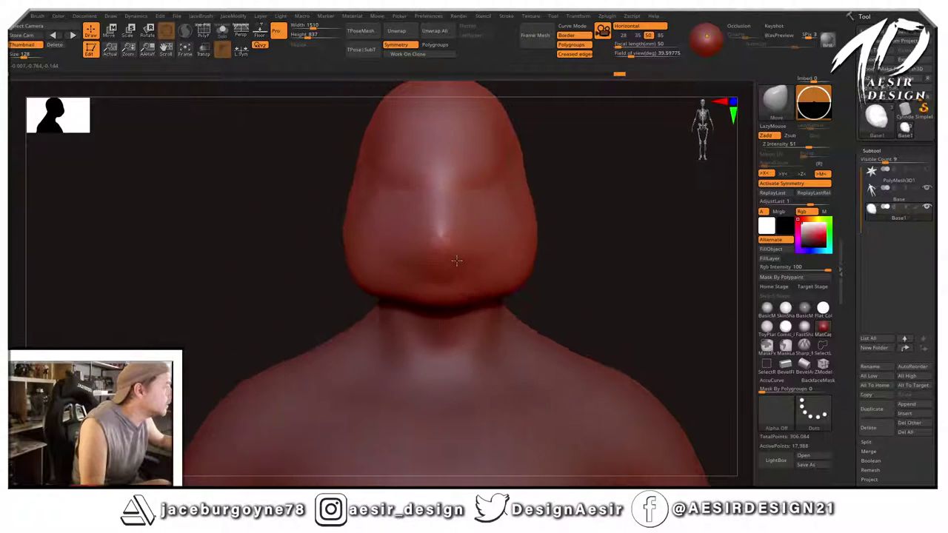
Pull the back of the head piece outward and down into a flared neck guard.
mouse_move(271, 225)
alt+right_down()
mouse_move(262, 220)
mouse_move(345, 209)
alt+right_up()
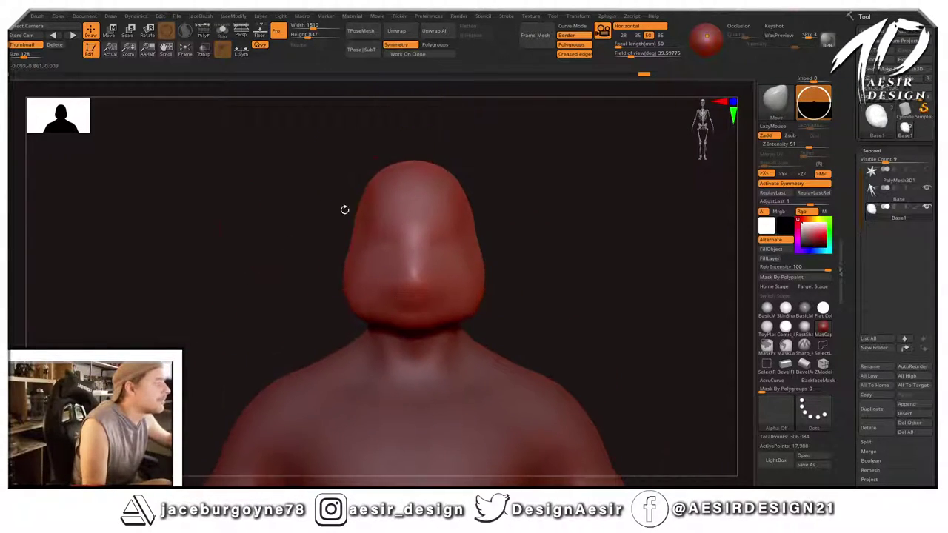
right_drag(386, 186, 333, 180)
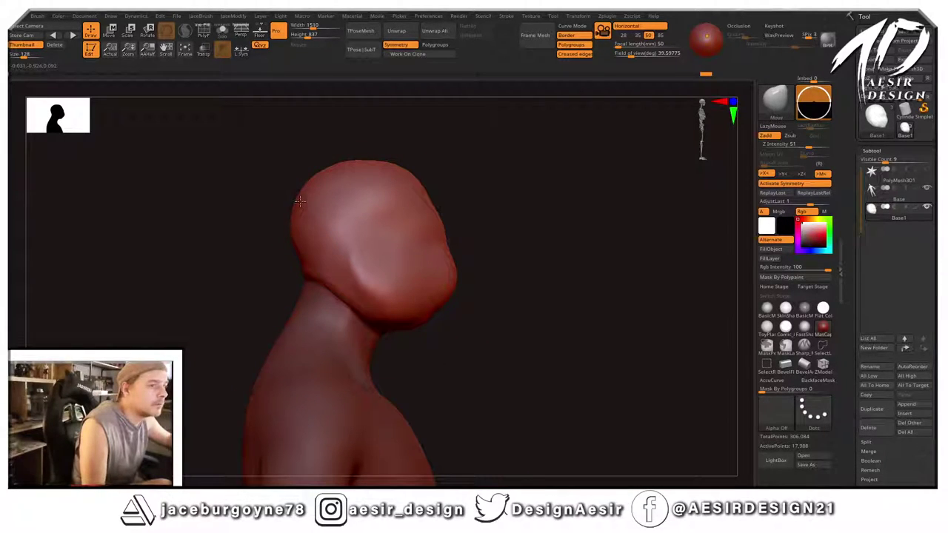
drag(304, 198, 291, 210)
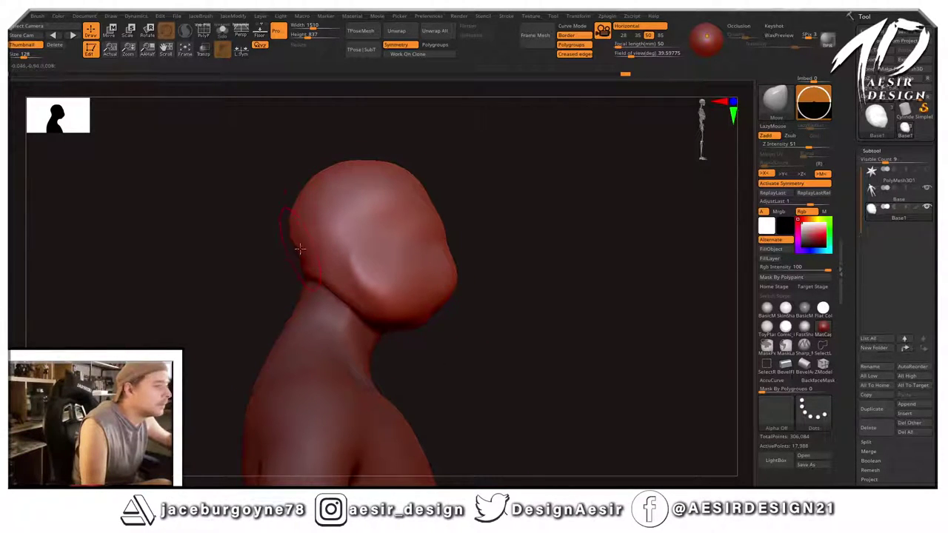
mouse_move(299, 249)
mouse_down()
mouse_move(291, 277)
mouse_move(292, 265)
mouse_up()
mouse_move(200, 268)
mouse_down()
mouse_move(259, 263)
mouse_move(240, 274)
mouse_up()
mouse_move(511, 206)
mouse_down()
mouse_move(444, 203)
mouse_move(530, 200)
mouse_move(436, 236)
mouse_up()
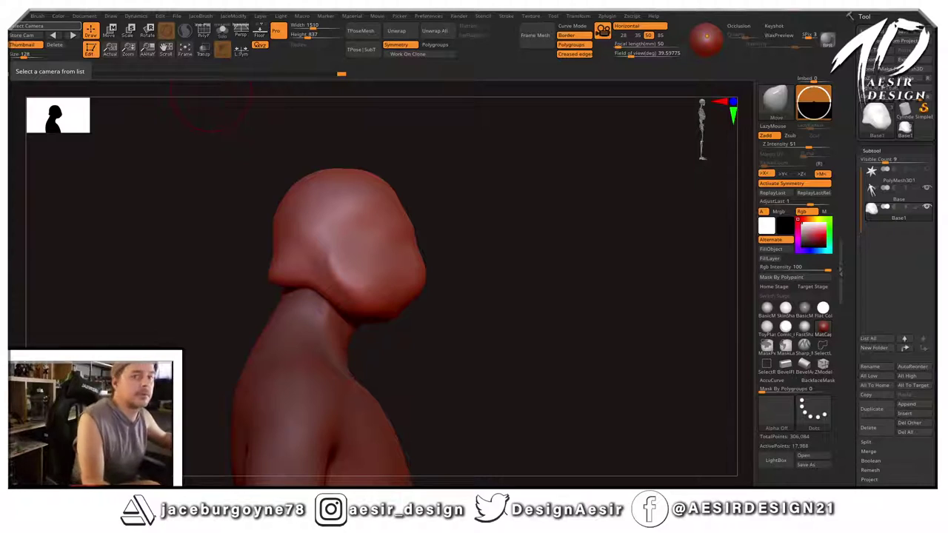
Smooth the front of the head piece and adjust the brush size.
mouse_move(515, 226)
mouse_down()
mouse_move(474, 245)
mouse_move(512, 208)
mouse_move(506, 241)
mouse_up()
shift+drag(357, 194, 360, 197)
key(space)
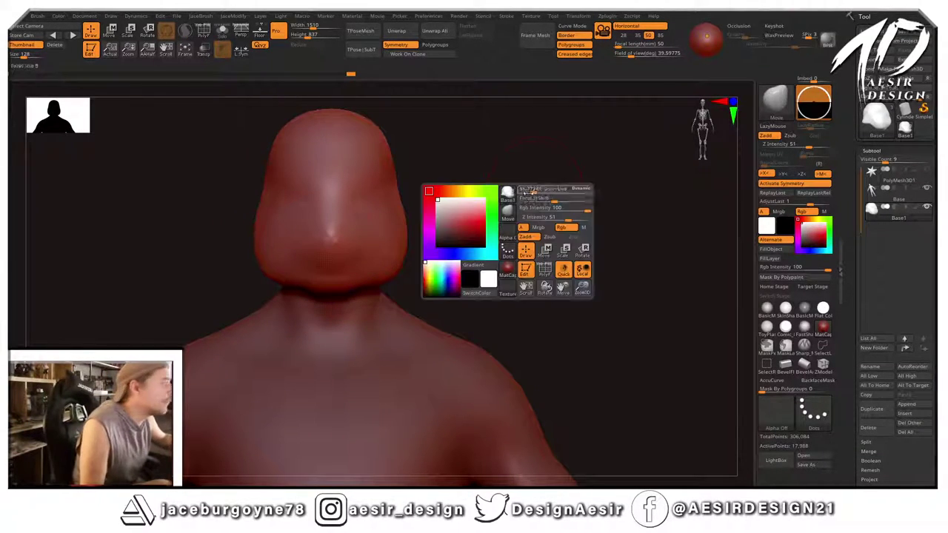
mouse_move(539, 191)
mouse_down()
mouse_move(557, 190)
mouse_move(477, 188)
mouse_up()
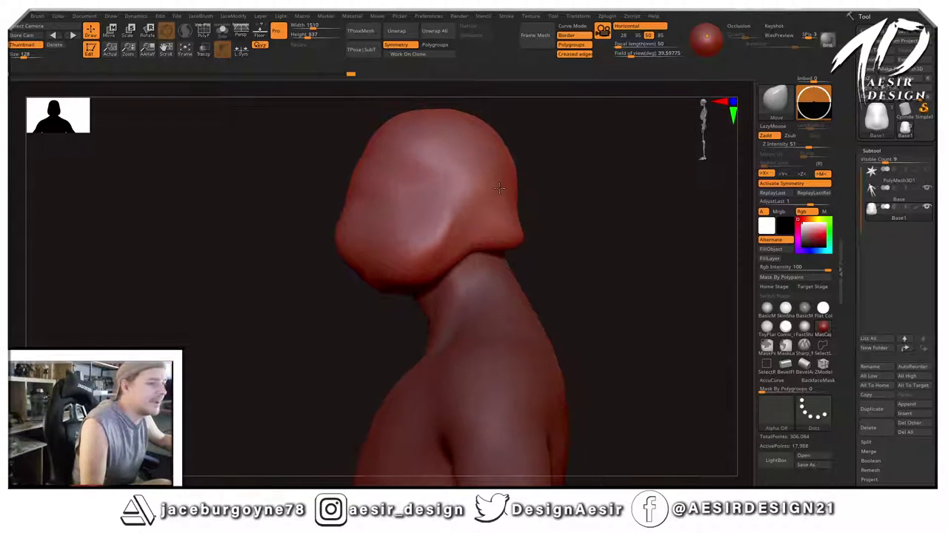
Extend the lower side edge of the head piece toward the neck guard and even out its side and back profile.
alt+drag(595, 182, 540, 189)
key(space)
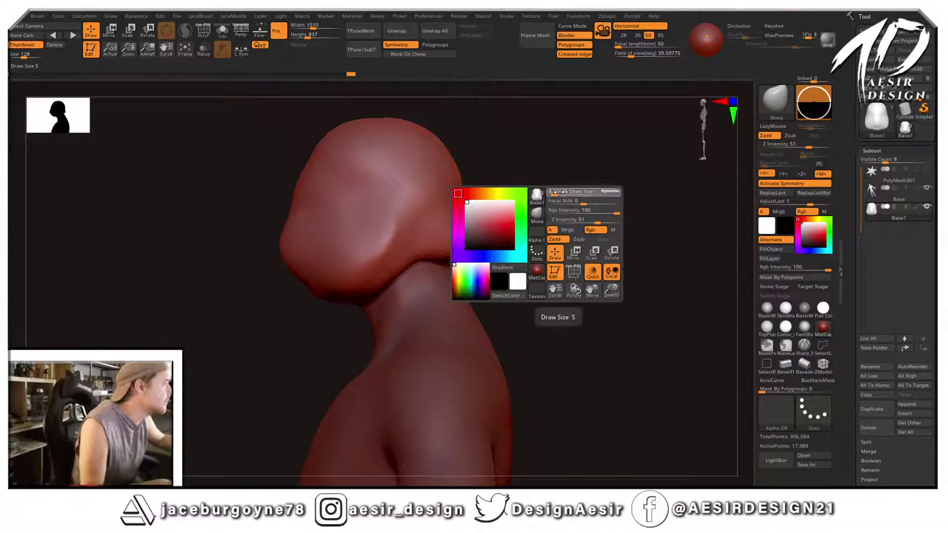
key(space)
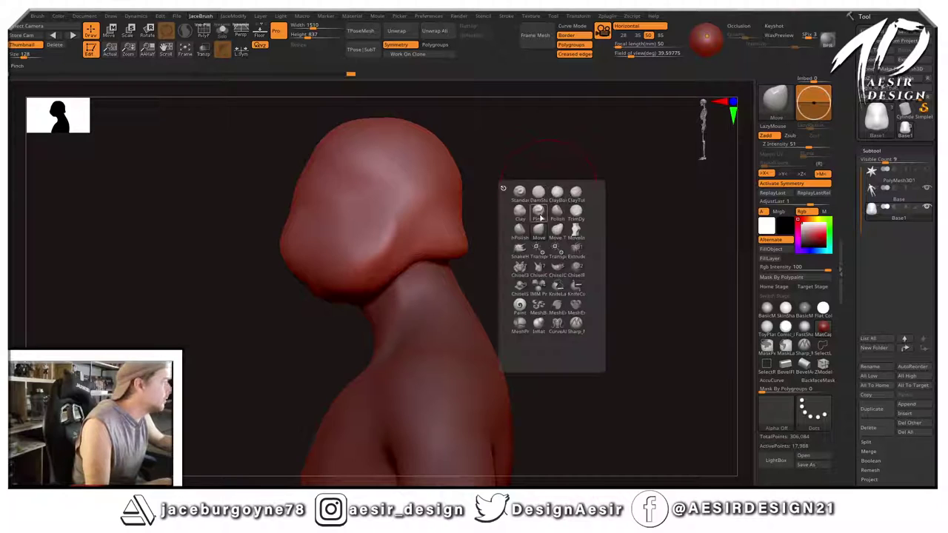
drag(548, 146, 585, 150)
drag(420, 261, 445, 258)
mouse_move(548, 241)
mouse_down()
mouse_move(449, 251)
mouse_move(519, 244)
mouse_move(474, 243)
mouse_move(459, 257)
mouse_move(510, 262)
mouse_move(509, 221)
mouse_up()
drag(418, 120, 523, 188)
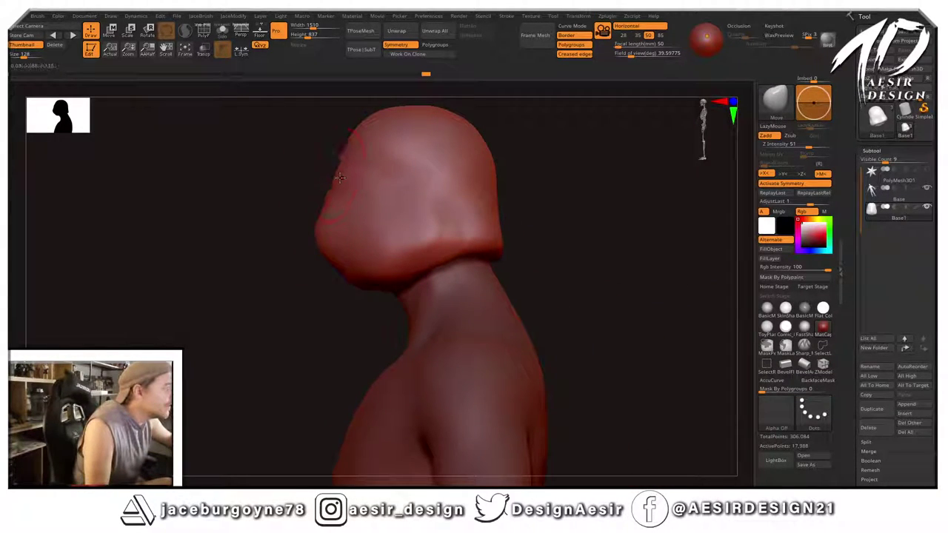
Adjust the brush size and smooth the nose area at the front of the head piece.
drag(251, 294, 311, 286)
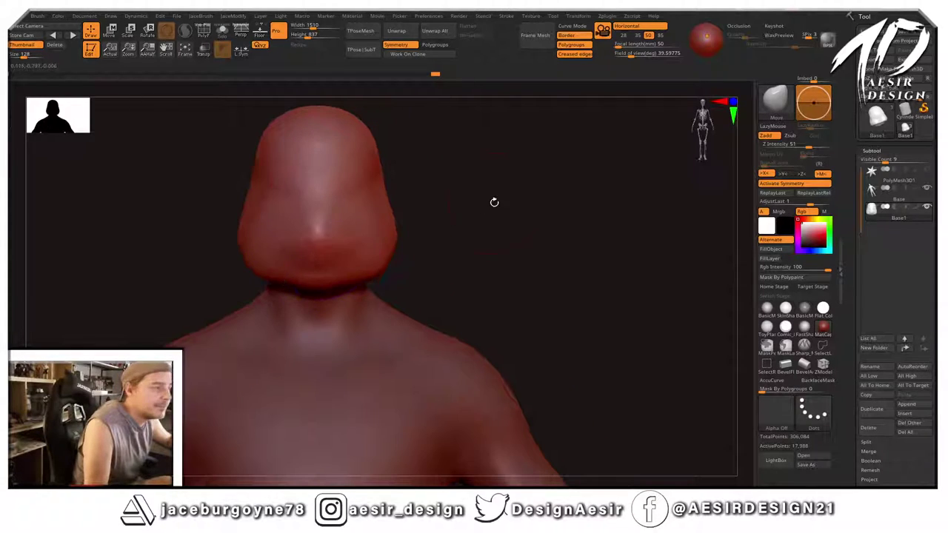
alt+drag(495, 203, 570, 183)
key(space)
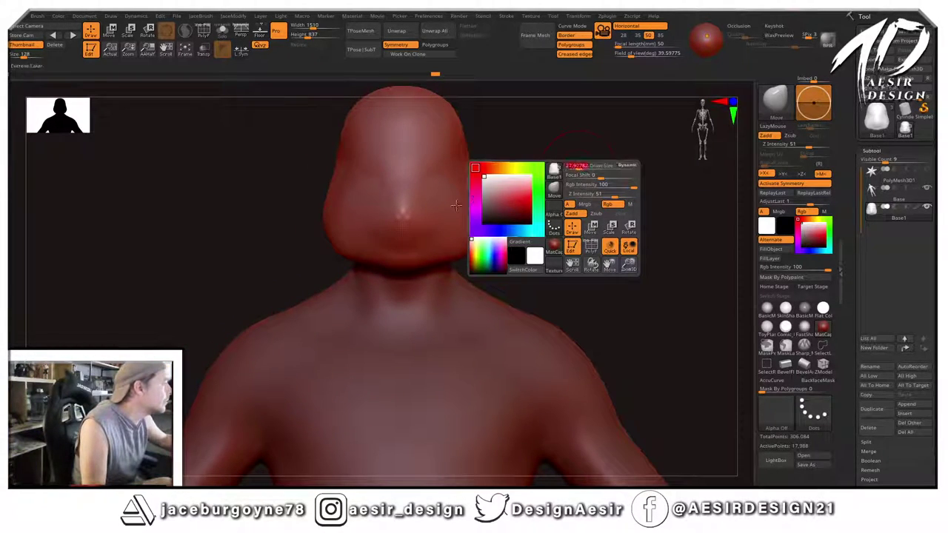
key(shift)
shift+drag(400, 217, 404, 215)
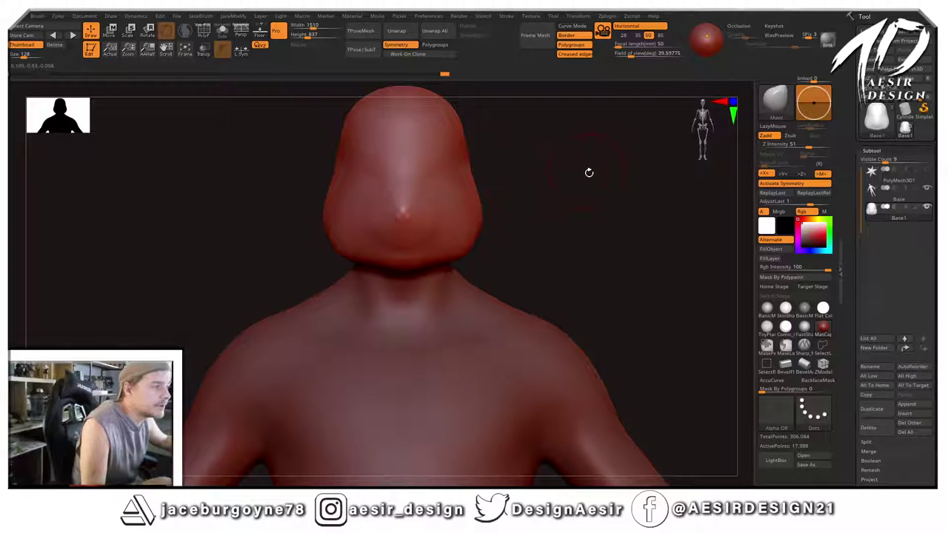
drag(589, 173, 445, 230)
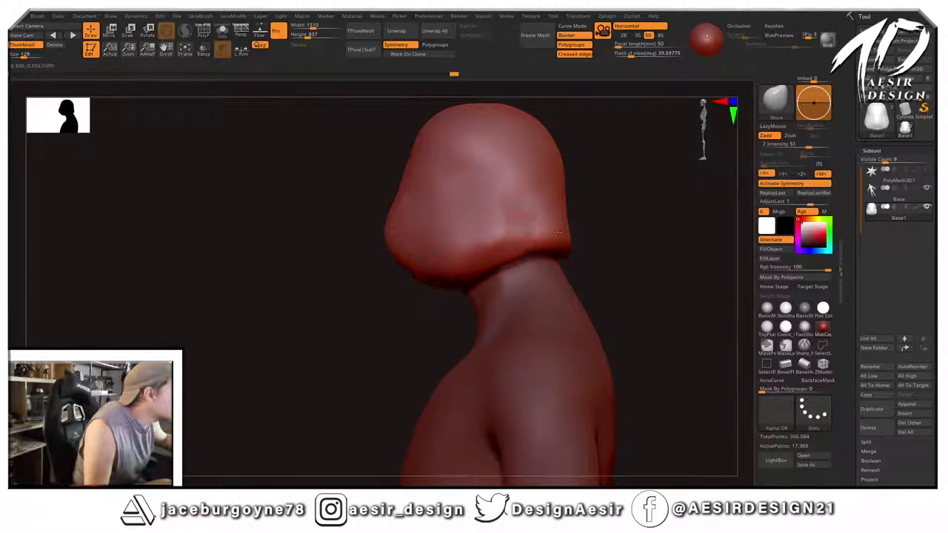
Raise the lower side edge and jaw underside of the head piece, and smooth the front of the face.
key(space)
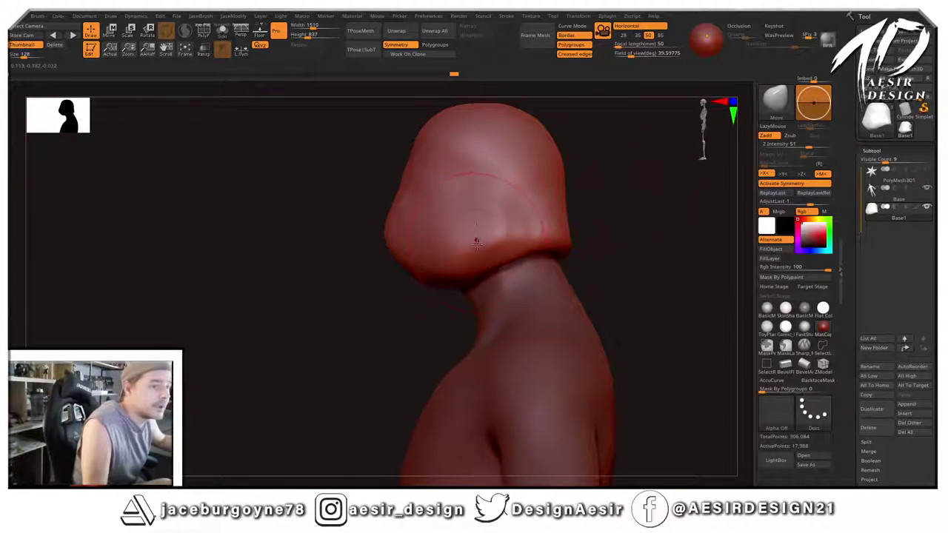
drag(490, 259, 488, 242)
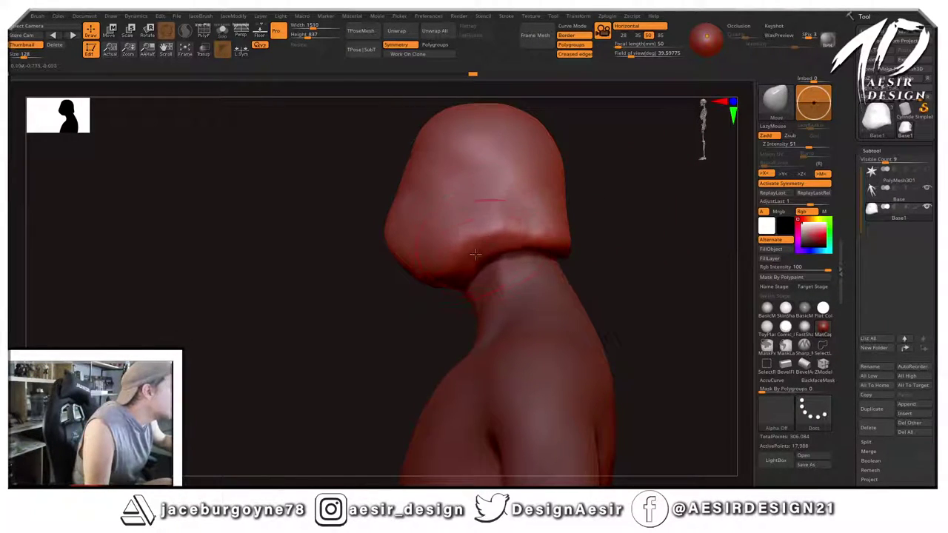
drag(452, 282, 446, 278)
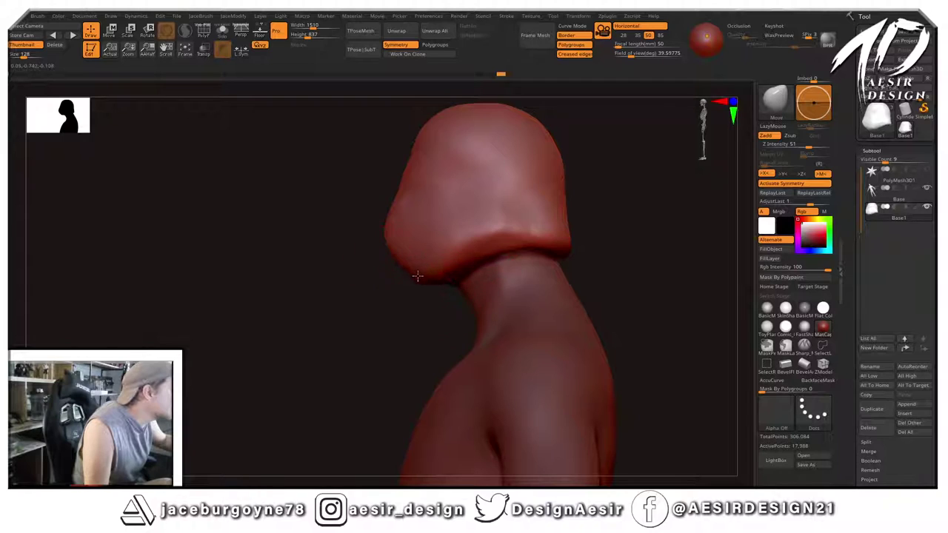
key(shift)
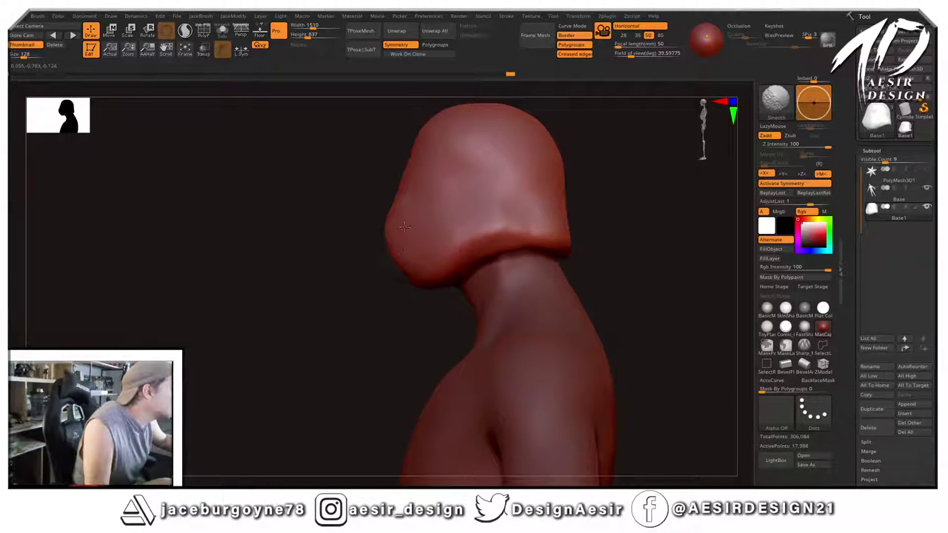
Push the lower jaw sides of the head piece inward from the front so they taper toward the chin.
drag(349, 285, 434, 243)
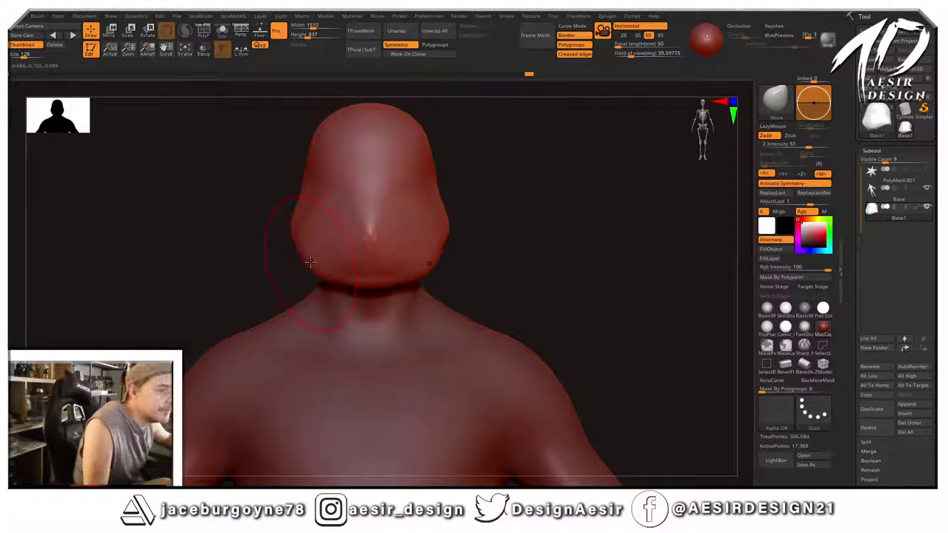
drag(310, 262, 320, 261)
drag(296, 231, 300, 239)
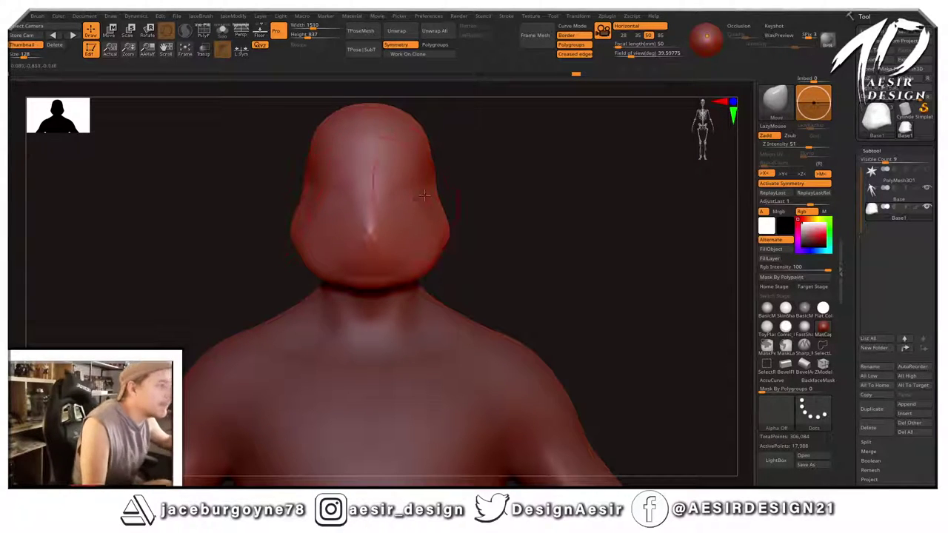
Reduce the Move brush size and refine the mouth and chin profile of the head piece.
drag(560, 192, 569, 188)
key(space)
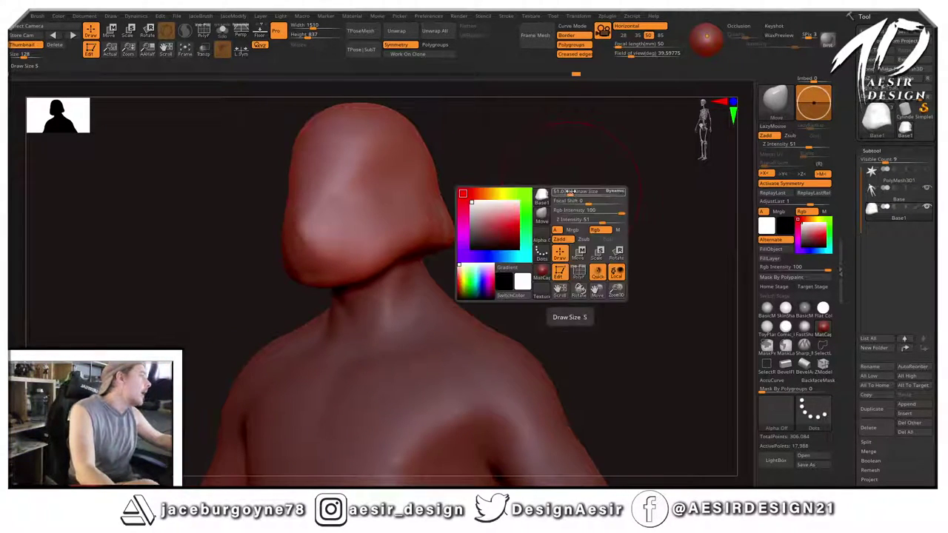
key(space)
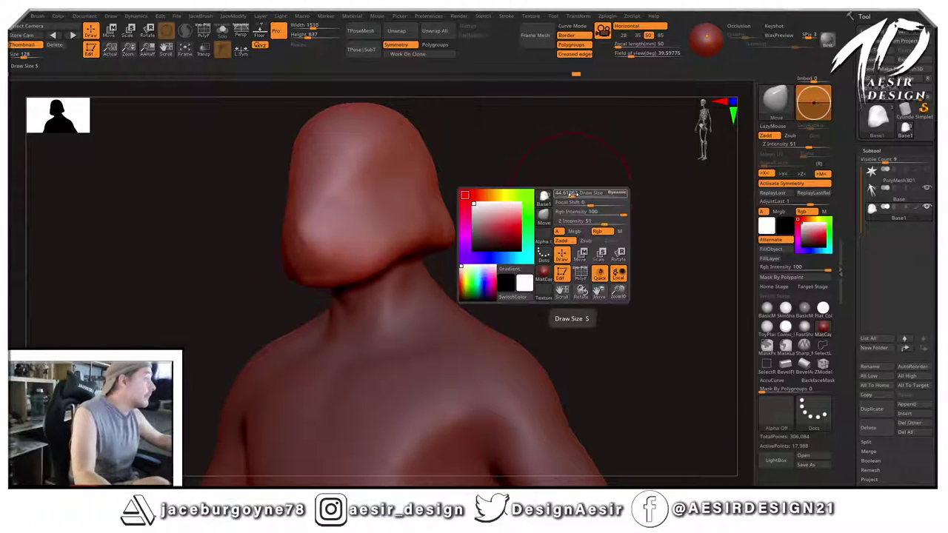
drag(576, 187, 554, 190)
key(shift)
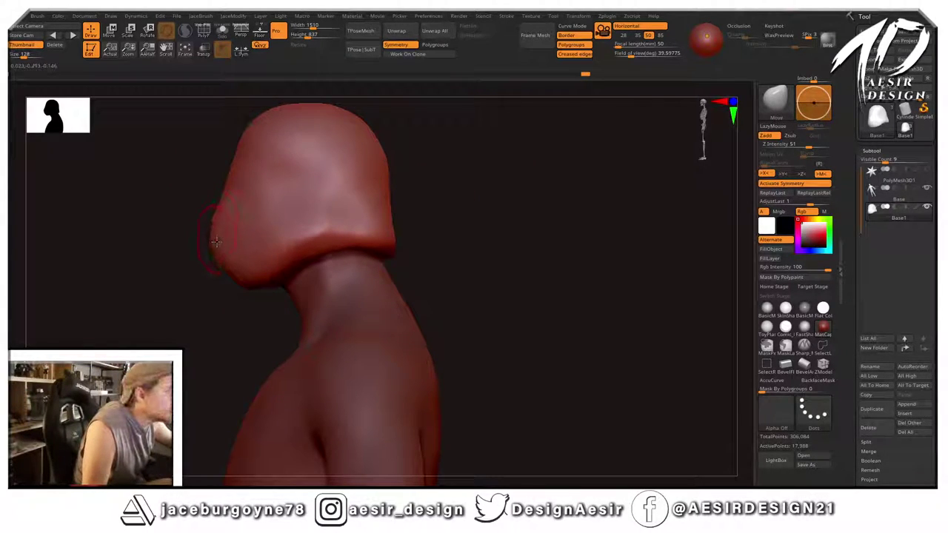
mouse_move(215, 241)
mouse_down()
mouse_move(244, 296)
mouse_move(599, 229)
mouse_move(361, 247)
mouse_up()
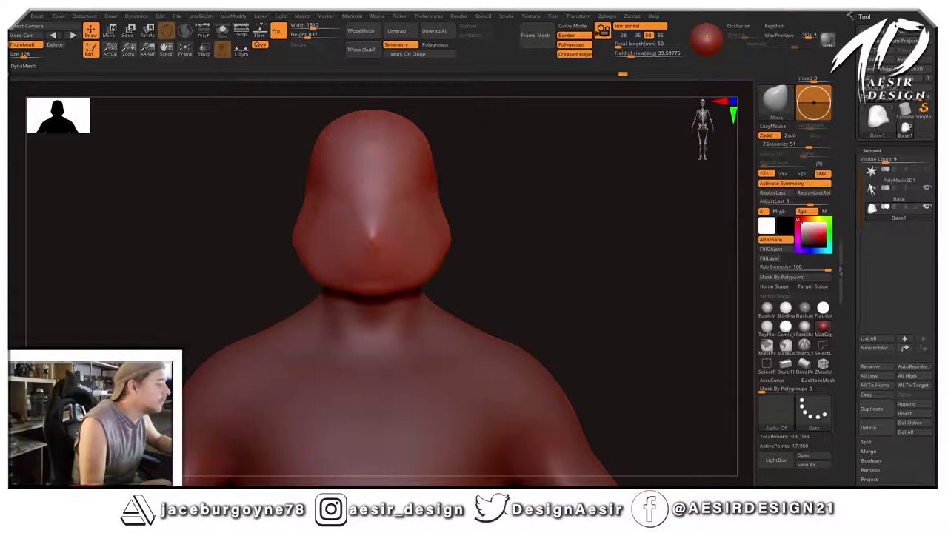
Remesh the head piece with DynaMesh and smooth the pointed nose tip.
ctrl+drag(533, 219, 547, 235)
shift+drag(374, 239, 371, 243)
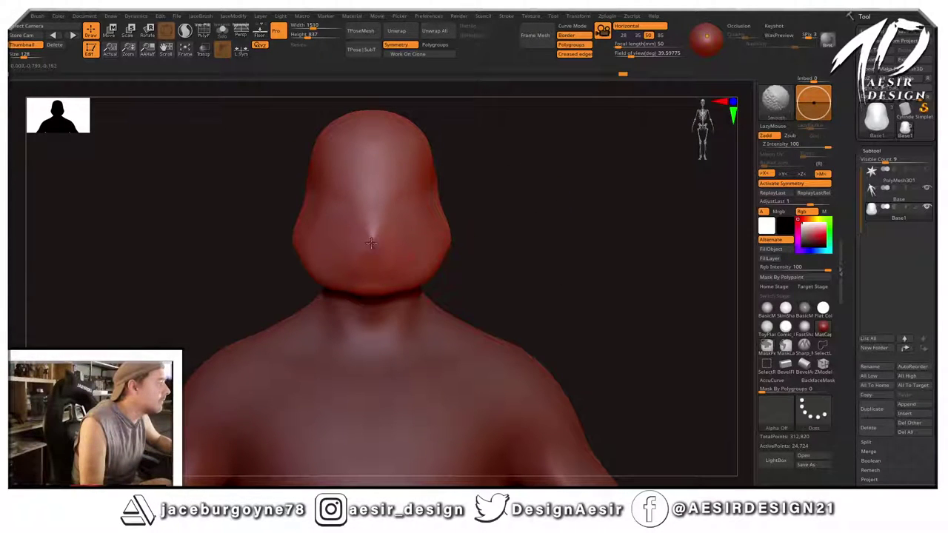
drag(707, 211, 544, 223)
mouse_move(557, 207)
right_down()
mouse_move(573, 224)
mouse_move(548, 232)
mouse_move(536, 193)
mouse_move(529, 212)
mouse_move(546, 217)
mouse_move(512, 203)
mouse_move(491, 222)
mouse_move(563, 197)
right_up()
Switch to the DamStandard brush and adjust its draw size.
key(b)
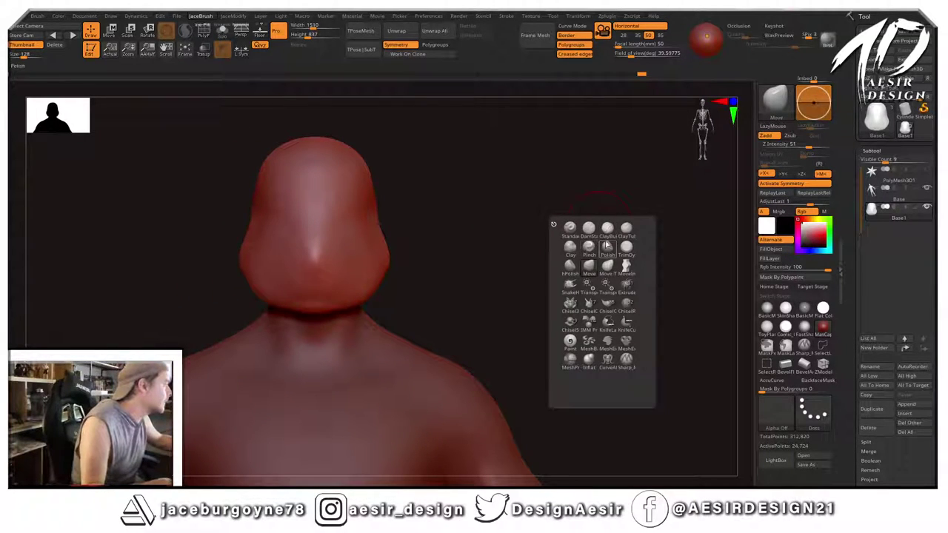
click(588, 229)
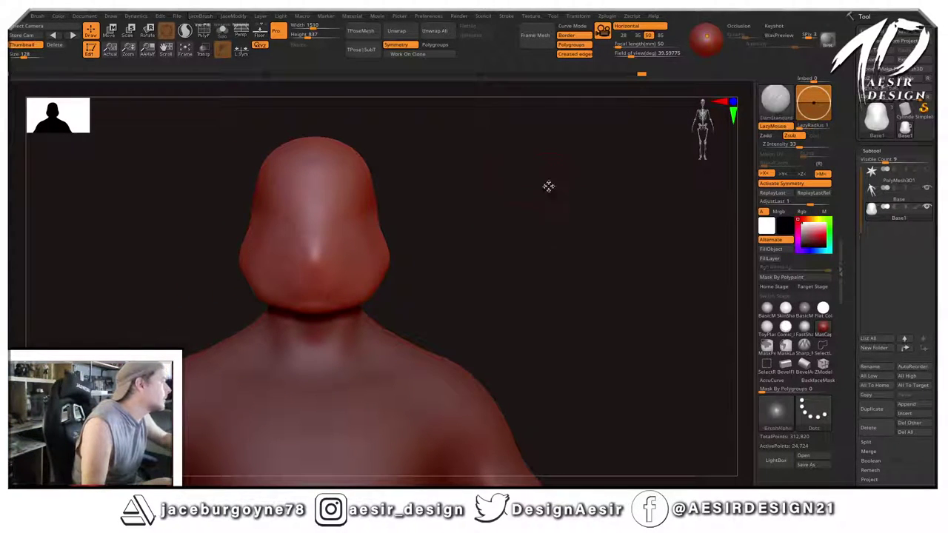
key(space)
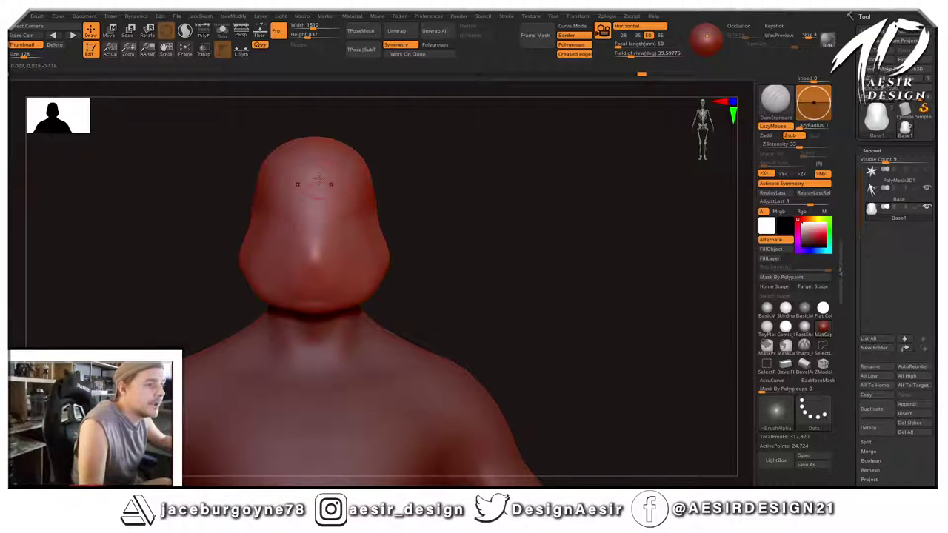
mouse_move(333, 201)
mouse_down()
mouse_move(345, 199)
mouse_move(321, 199)
mouse_up()
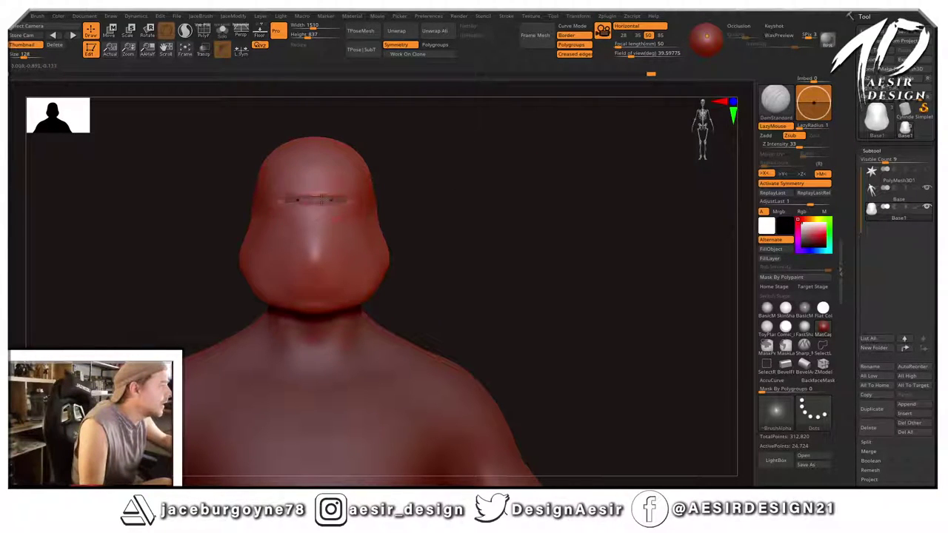
key(ctrl+z)
key(ctrl+z)
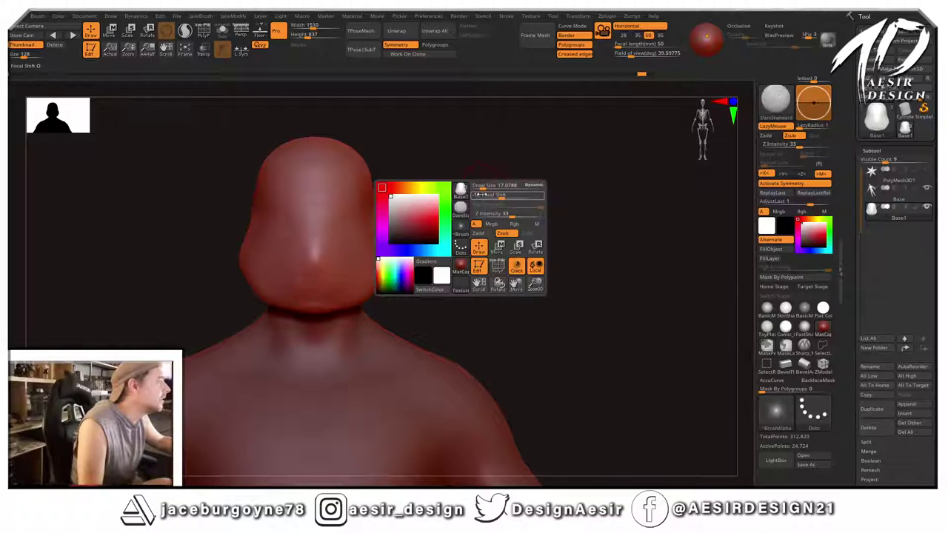
Carve a brow line across the front of the helmet and back along both sides with the DamStandard brush.
key(space)
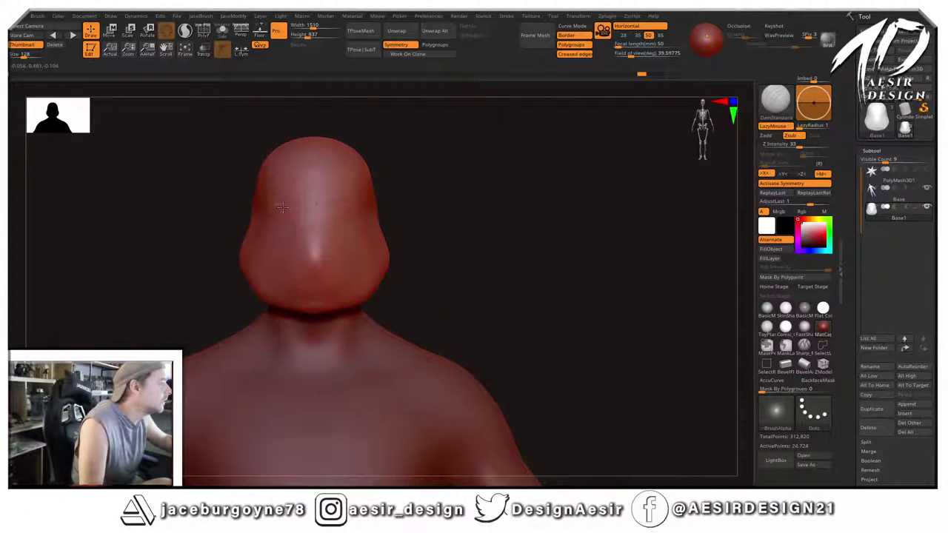
drag(282, 206, 348, 198)
drag(455, 190, 345, 205)
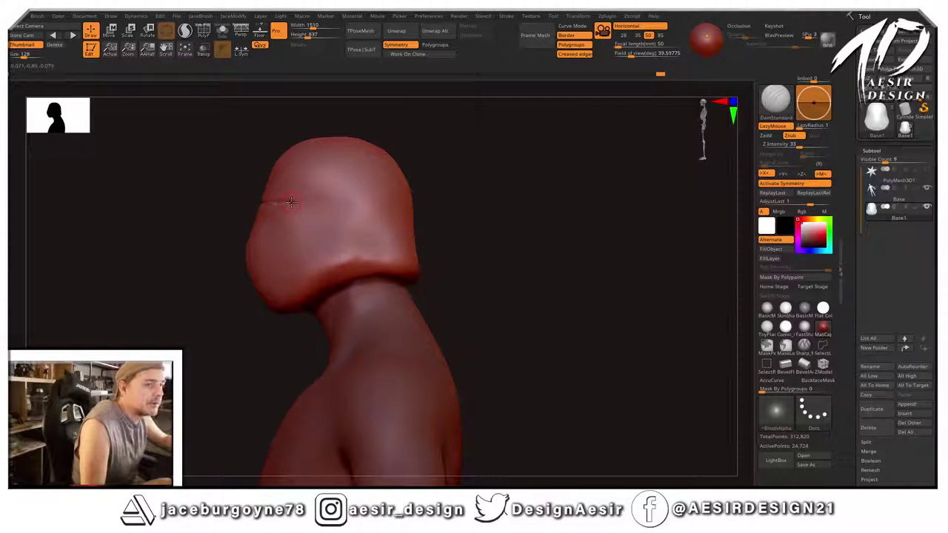
drag(291, 202, 336, 198)
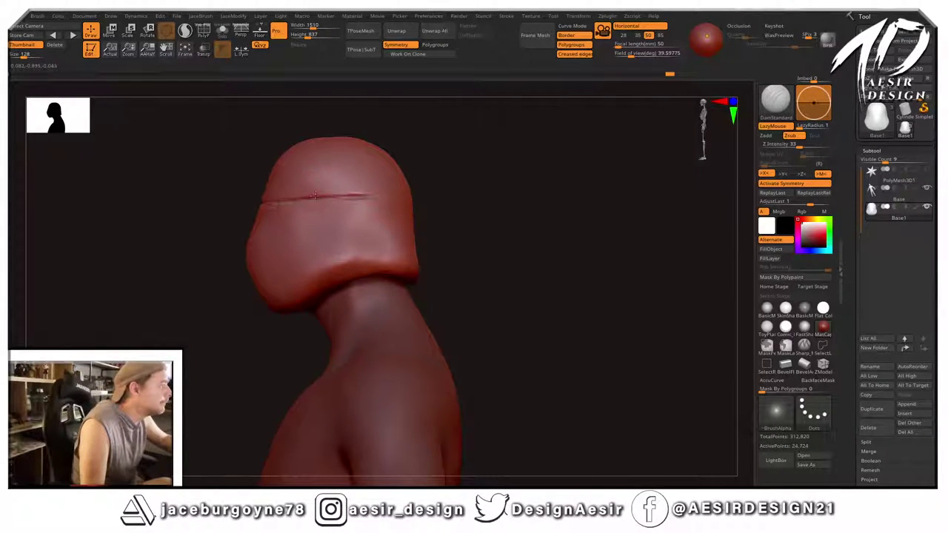
mouse_move(451, 203)
mouse_down()
mouse_move(508, 155)
mouse_move(511, 175)
mouse_move(529, 173)
mouse_move(525, 183)
mouse_move(525, 158)
mouse_up()
Carve the arched frown line, the slanted cheek lines meeting its ends, and a small trapezoid outline above the brow line on each side.
drag(323, 196, 307, 202)
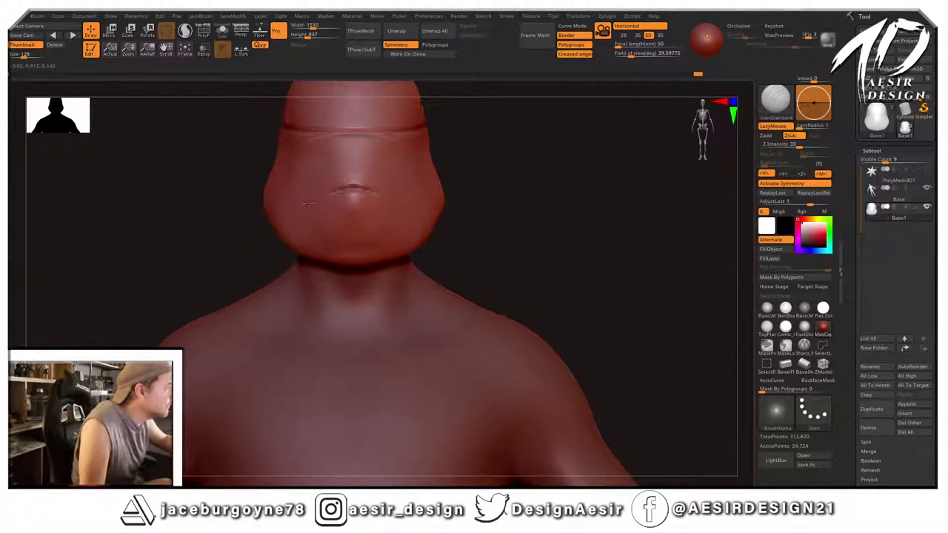
drag(504, 181, 354, 198)
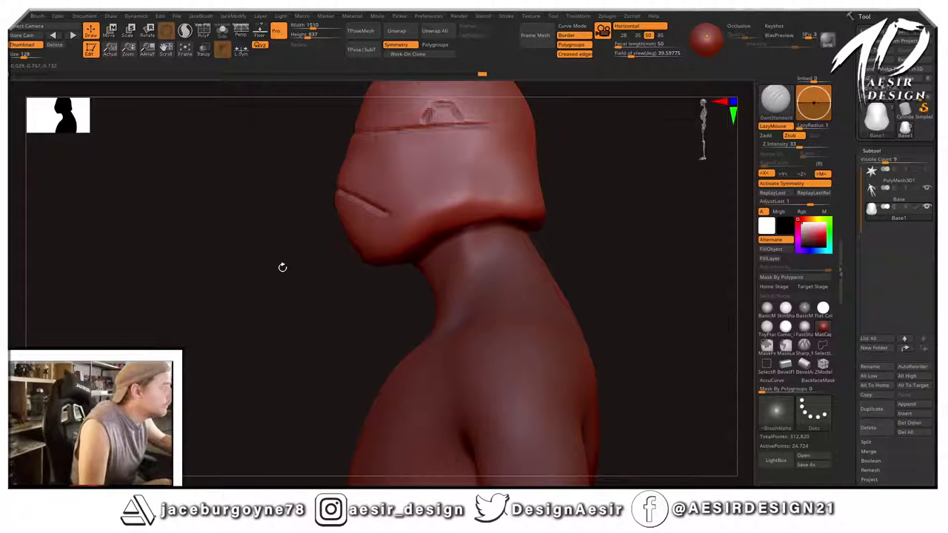
drag(283, 267, 476, 201)
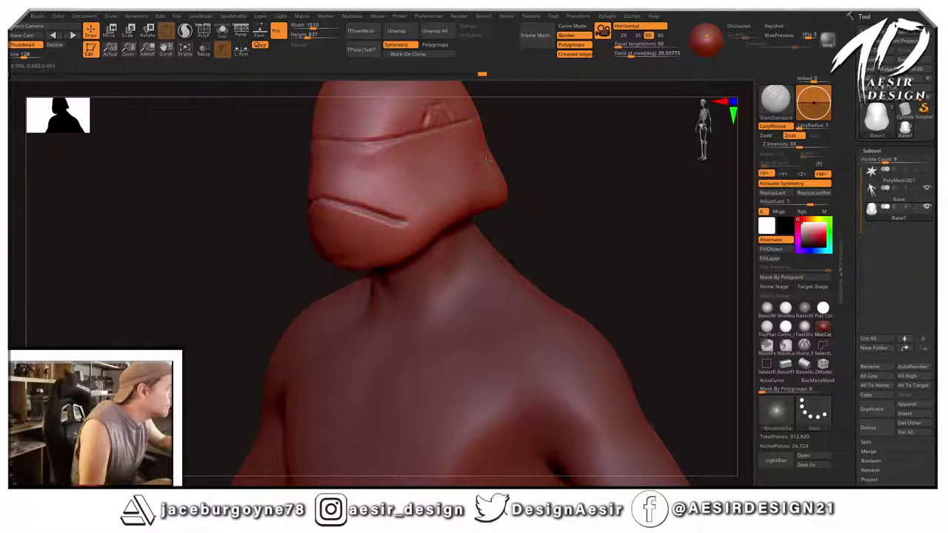
drag(485, 161, 401, 211)
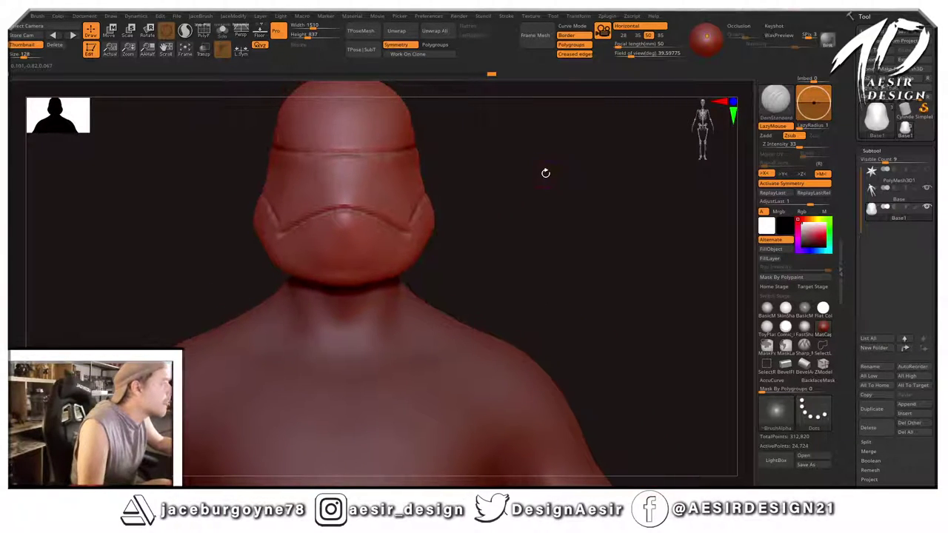
Carve the lower and outer edges of the two eye lenses beneath the brow line.
mouse_move(546, 174)
mouse_down()
mouse_move(560, 190)
mouse_move(300, 159)
mouse_up()
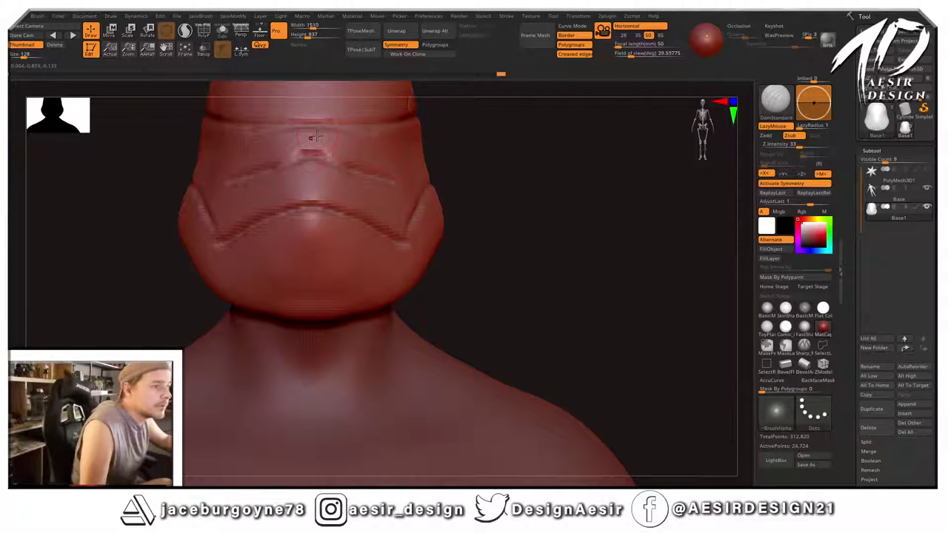
drag(517, 142, 372, 187)
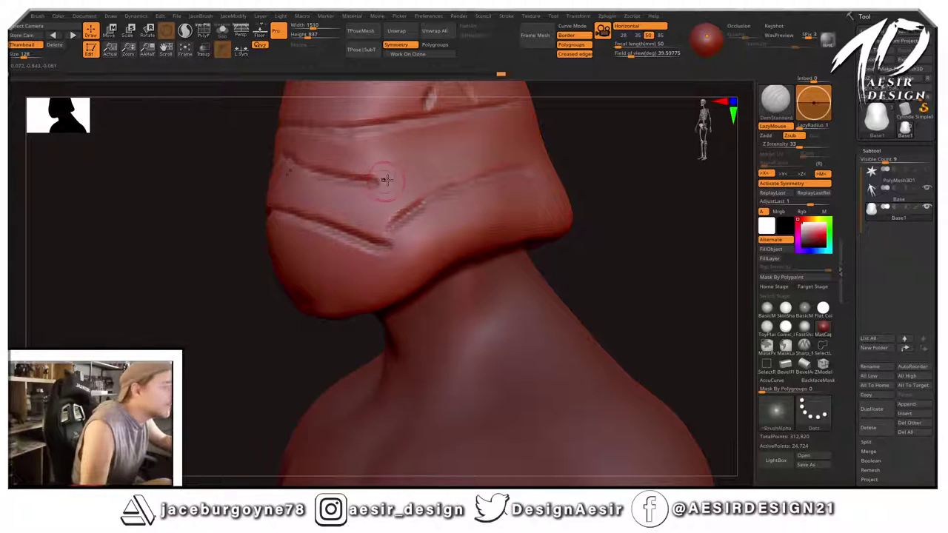
drag(393, 141, 377, 187)
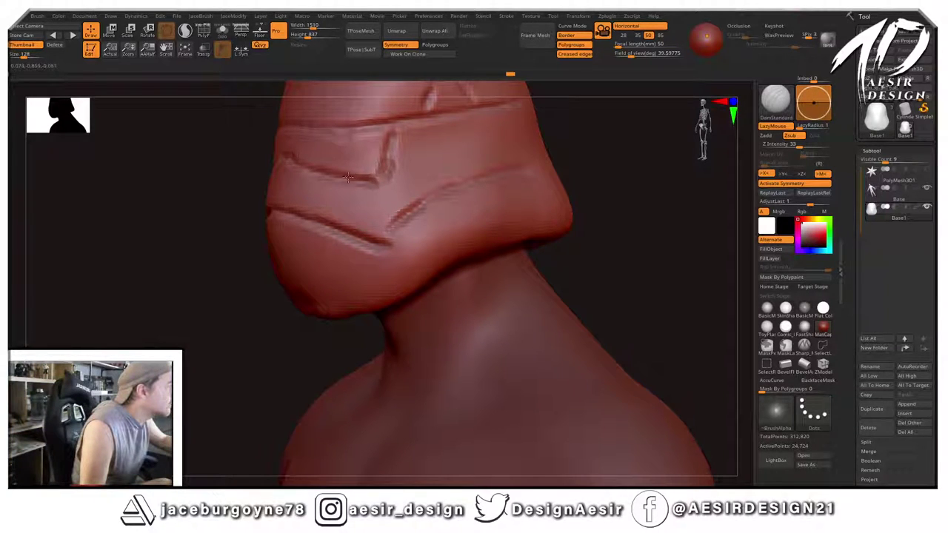
mouse_move(171, 280)
mouse_down()
mouse_move(452, 175)
mouse_move(518, 181)
mouse_up()
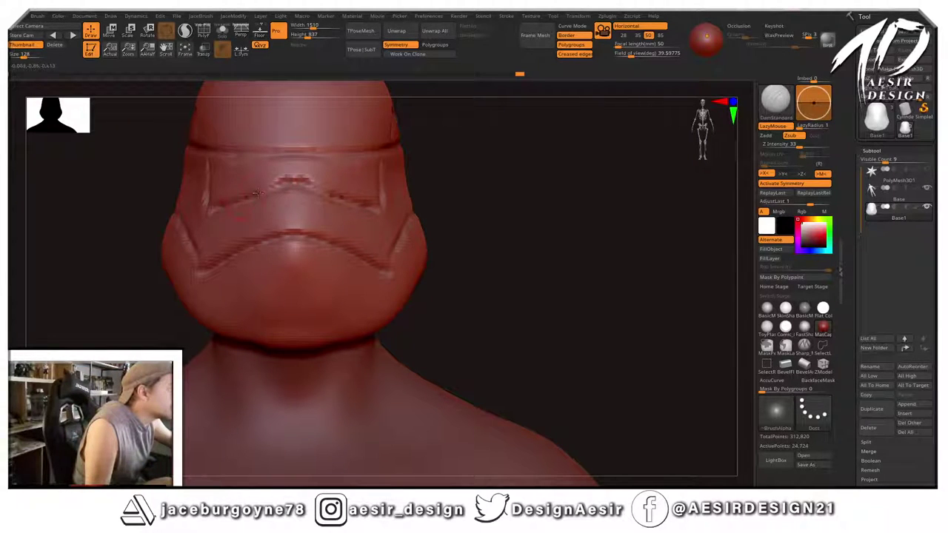
drag(258, 193, 214, 206)
Carve the nose-bridge mark between the lenses, a central chin arch below the frown, and a smaller arch on each side of it.
mouse_move(480, 152)
mouse_down()
mouse_move(387, 180)
mouse_move(203, 303)
mouse_move(235, 298)
mouse_move(481, 155)
mouse_move(528, 155)
mouse_move(577, 178)
mouse_move(546, 178)
mouse_move(565, 152)
mouse_up()
mouse_move(342, 223)
mouse_down()
mouse_move(308, 250)
mouse_move(321, 233)
mouse_move(303, 266)
mouse_up()
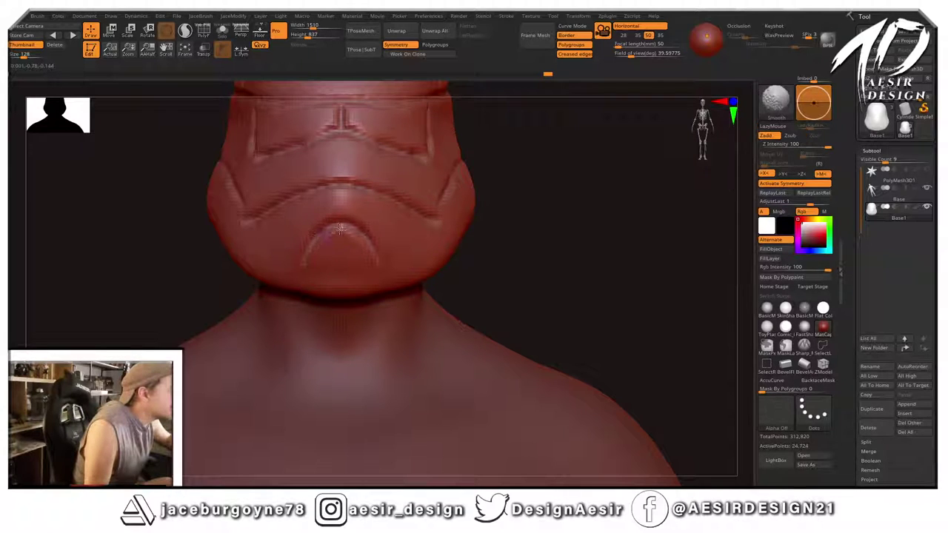
mouse_move(333, 232)
shift+mouse_down()
mouse_move(342, 223)
mouse_move(323, 240)
shift+mouse_up()
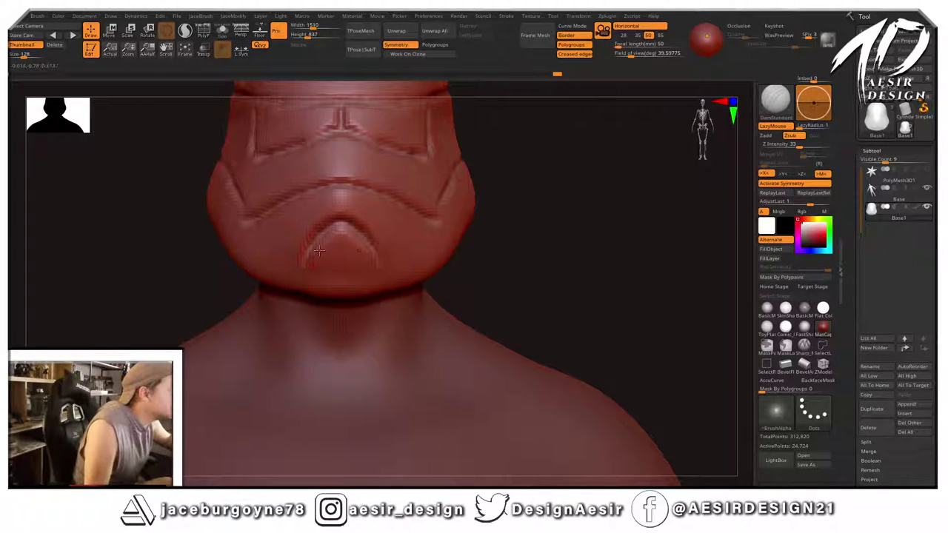
drag(567, 222, 409, 242)
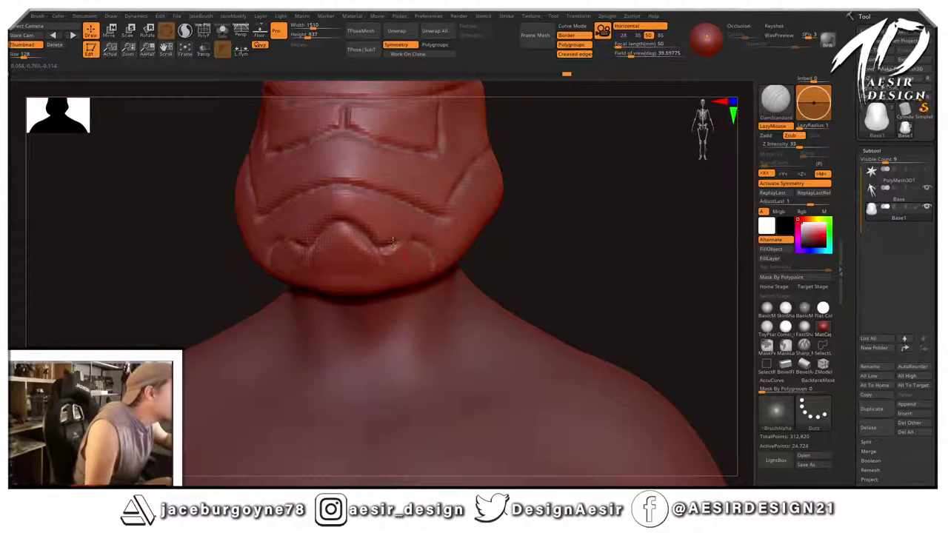
Carve an arched groove between the eye lenses and the frown line, and remesh the helmet with DynaMesh.
drag(520, 225, 483, 208)
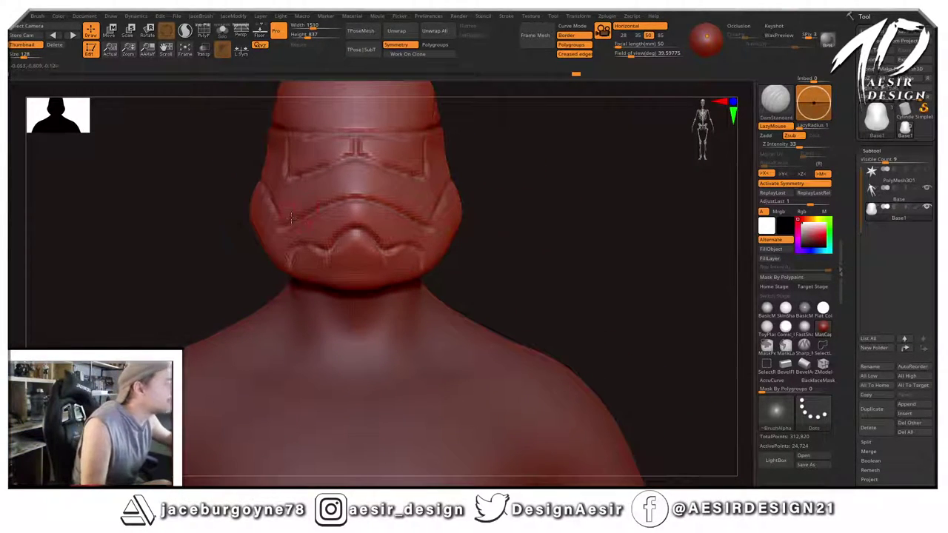
drag(371, 186, 368, 182)
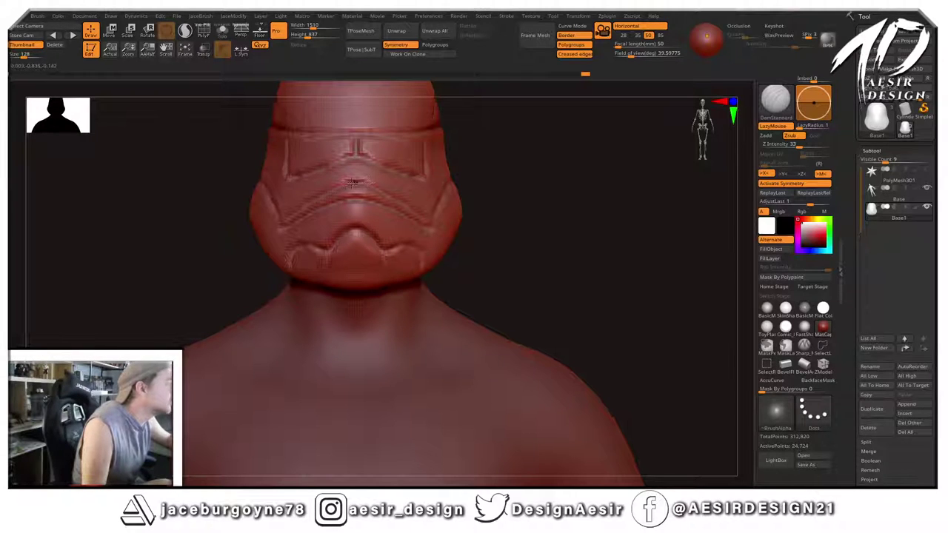
mouse_move(545, 166)
mouse_down()
mouse_move(531, 203)
mouse_move(540, 232)
mouse_up()
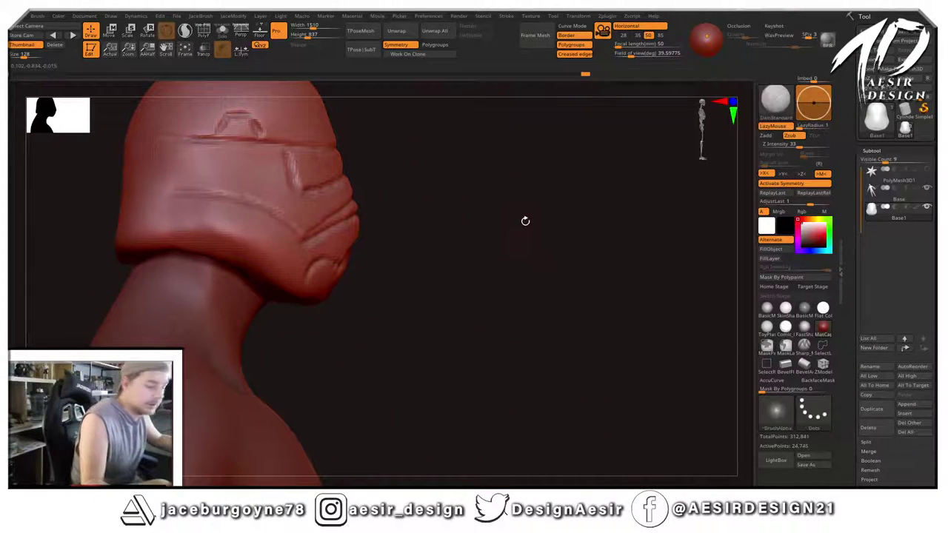
Build up raised ridges along the frown line with the ClayBuildup brush at a small draw size.
key(b)
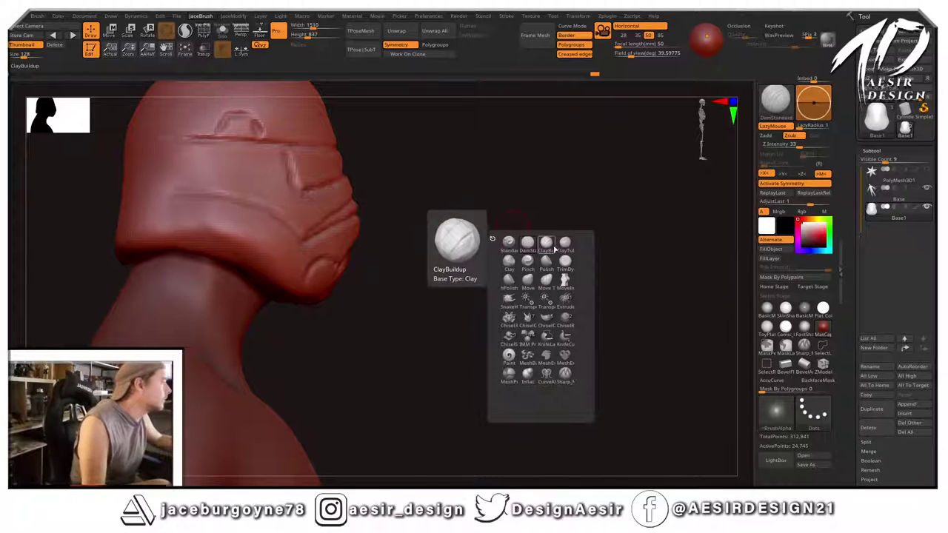
click(546, 242)
key(space)
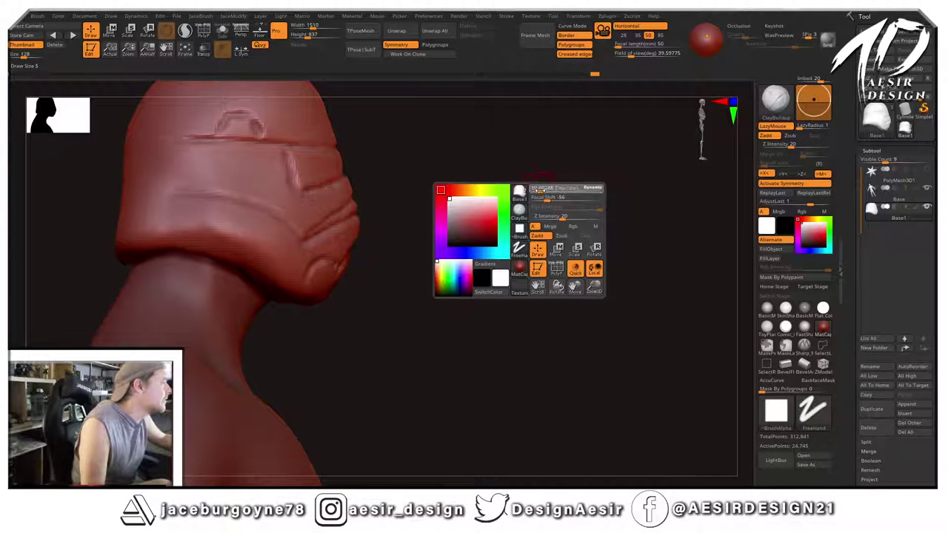
mouse_move(480, 191)
mouse_down()
mouse_move(471, 193)
mouse_move(486, 197)
mouse_up()
key(space)
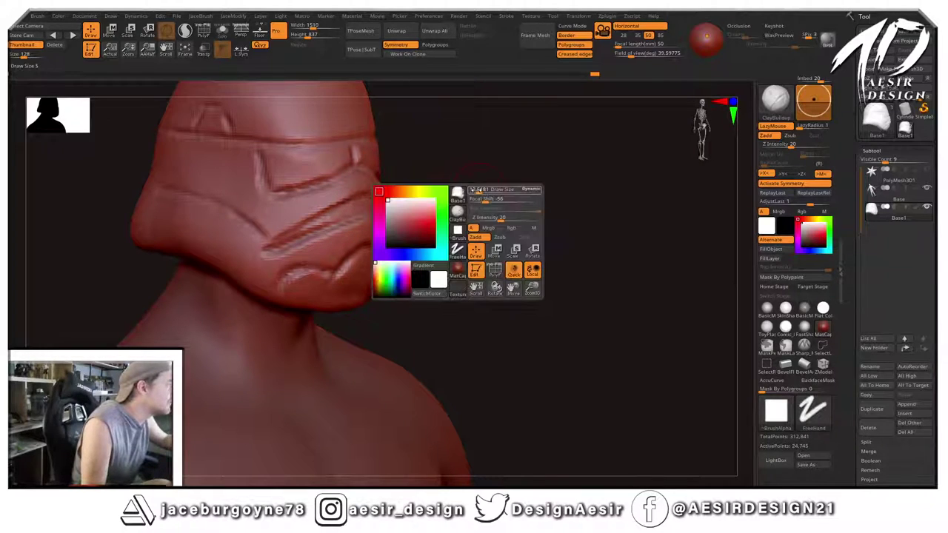
key(space)
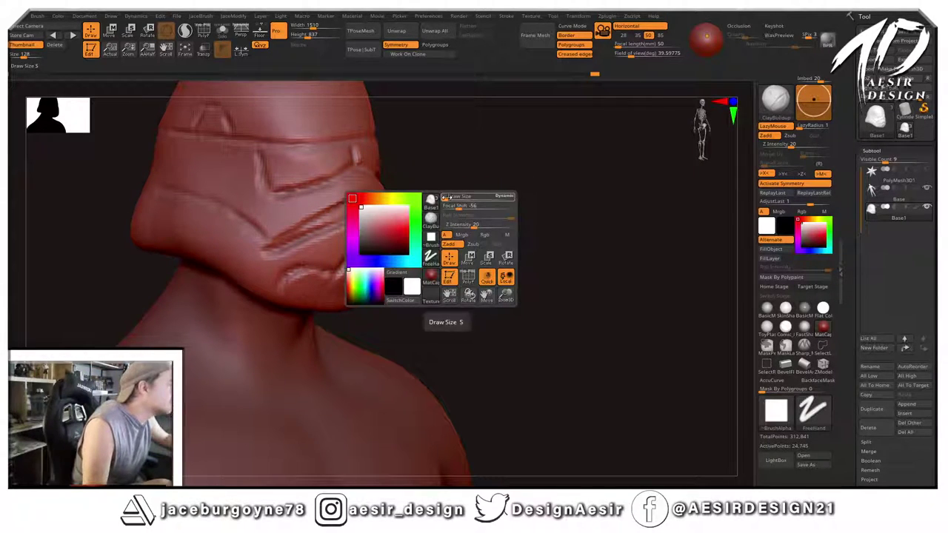
mouse_move(324, 216)
mouse_down()
mouse_move(338, 213)
mouse_move(304, 230)
mouse_move(363, 205)
mouse_move(326, 225)
mouse_up()
mouse_move(471, 191)
mouse_down()
mouse_move(396, 196)
mouse_move(313, 229)
mouse_up()
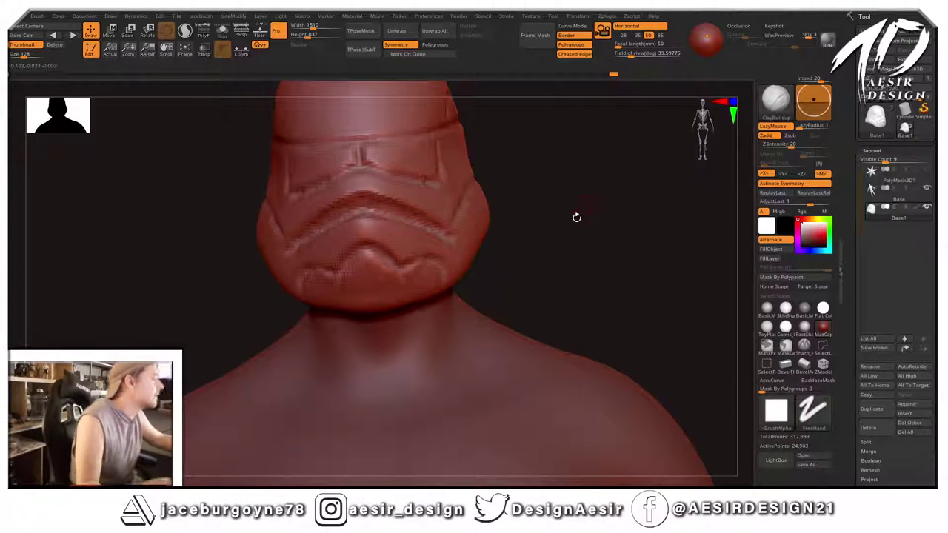
mouse_move(576, 216)
mouse_down()
mouse_move(592, 221)
mouse_move(582, 205)
mouse_move(525, 227)
mouse_move(491, 188)
mouse_up()
Pull the mouth ridge forward and shape the chin profile with the Move brush, adjusting its draw size.
key(b)
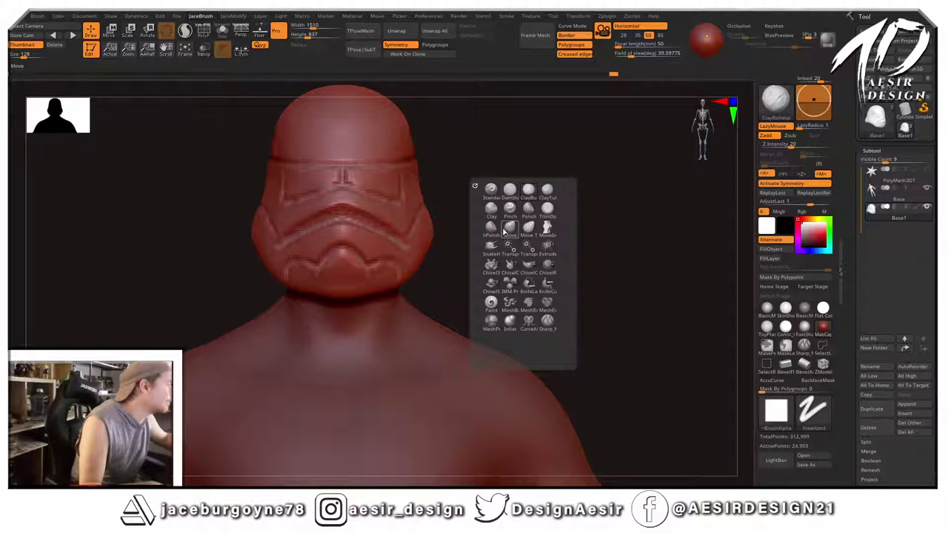
click(508, 231)
key(space)
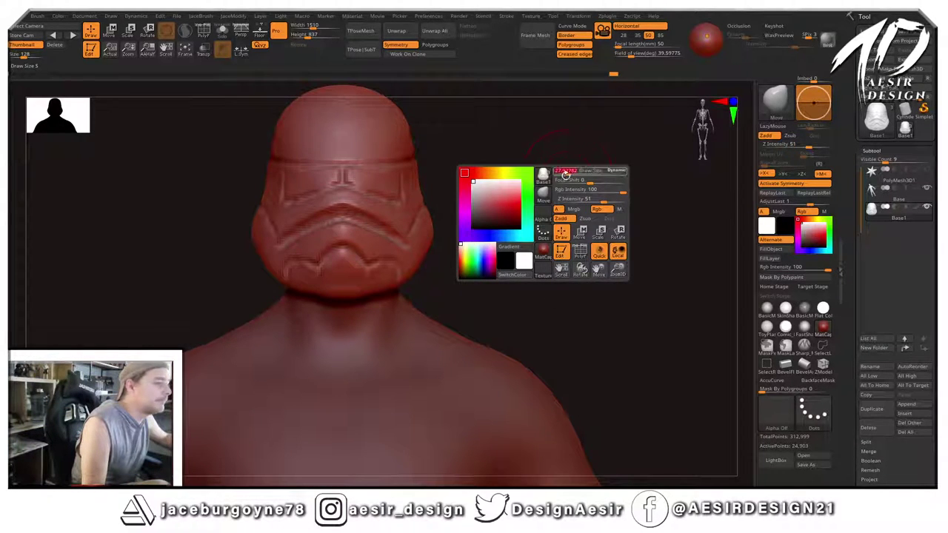
mouse_move(565, 175)
mouse_down()
mouse_move(519, 198)
mouse_move(418, 212)
mouse_move(398, 259)
mouse_up()
key(space)
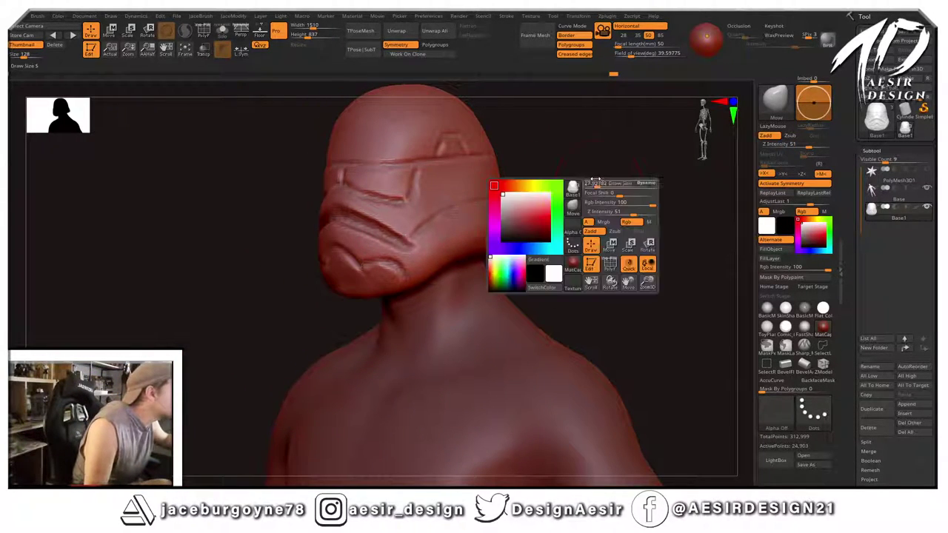
drag(620, 184, 589, 178)
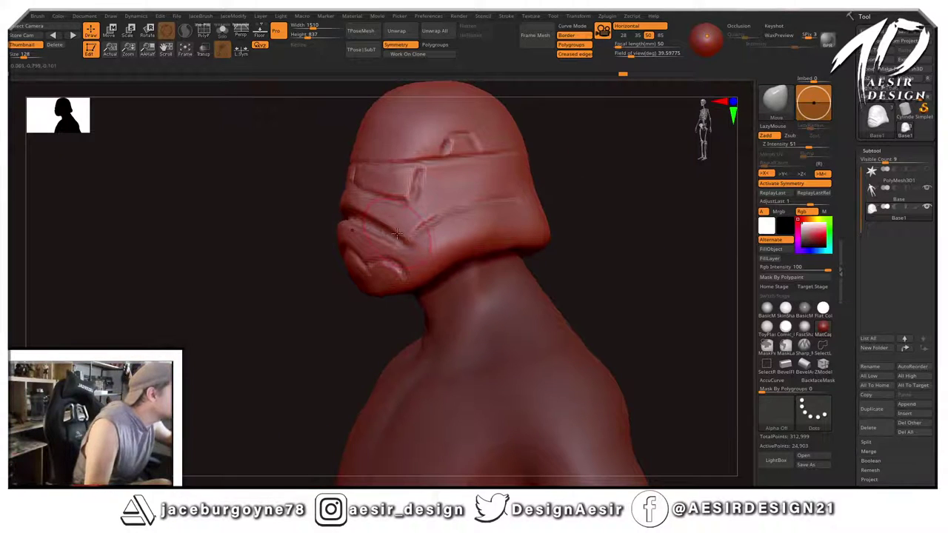
mouse_move(348, 297)
mouse_down()
mouse_move(296, 318)
mouse_move(315, 333)
mouse_move(363, 292)
mouse_up()
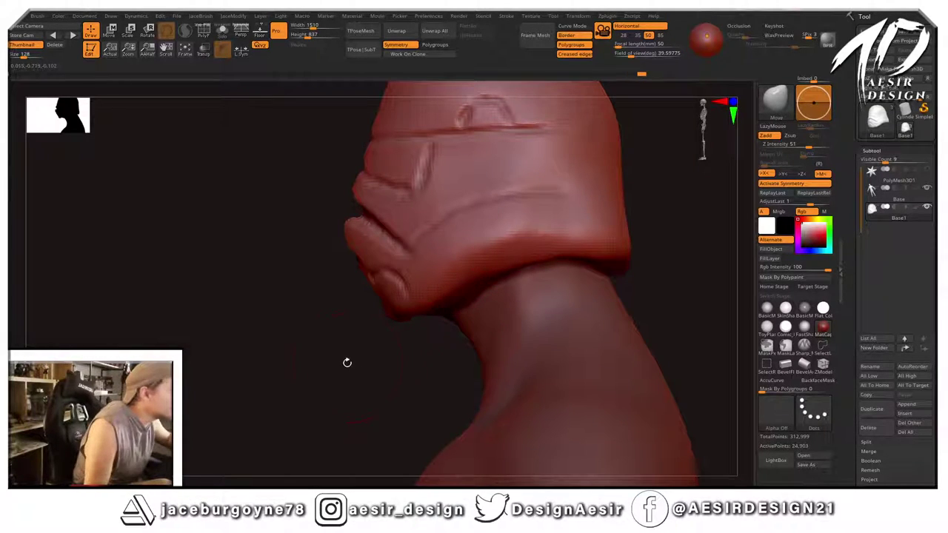
Reshape the lower jaw corners with the Move brush to square off the chin, and smooth the jaw sides.
mouse_move(347, 363)
mouse_down()
mouse_move(533, 297)
mouse_move(590, 215)
mouse_up()
drag(339, 309, 345, 318)
mouse_move(578, 221)
mouse_down()
mouse_move(623, 205)
mouse_move(516, 254)
mouse_up()
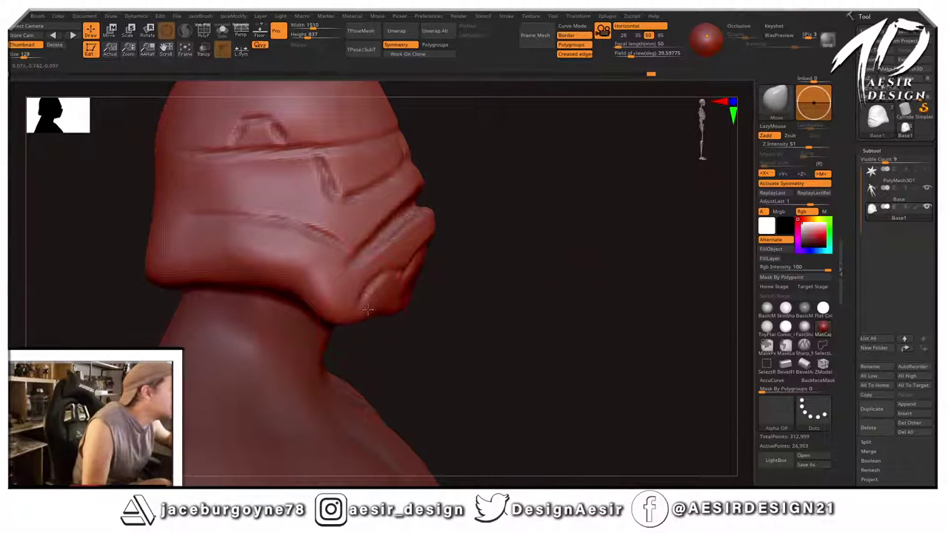
drag(368, 310, 374, 298)
drag(511, 311, 404, 304)
shift+drag(376, 300, 372, 293)
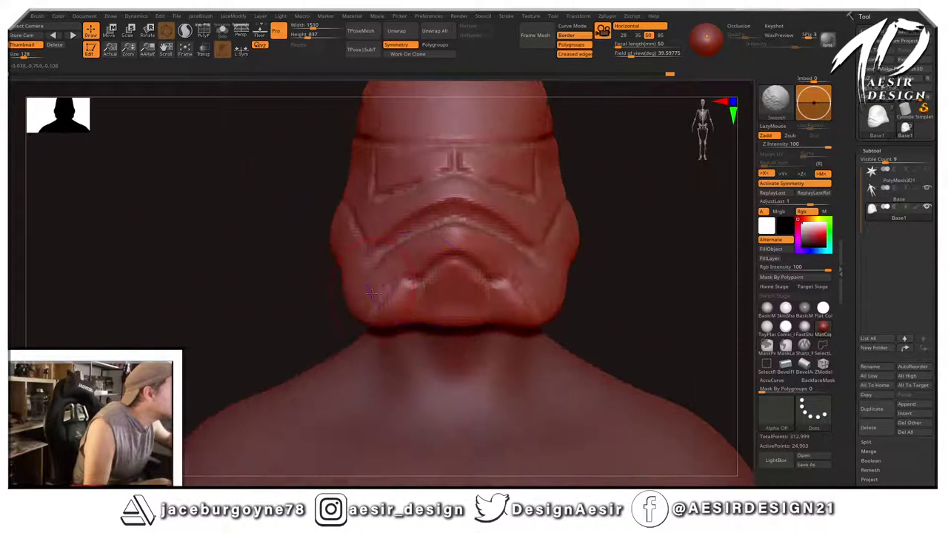
Refine the chin and jaw corners from the side with an adjusted Move brush, and remesh the helmet.
drag(309, 306, 386, 289)
drag(516, 227, 513, 220)
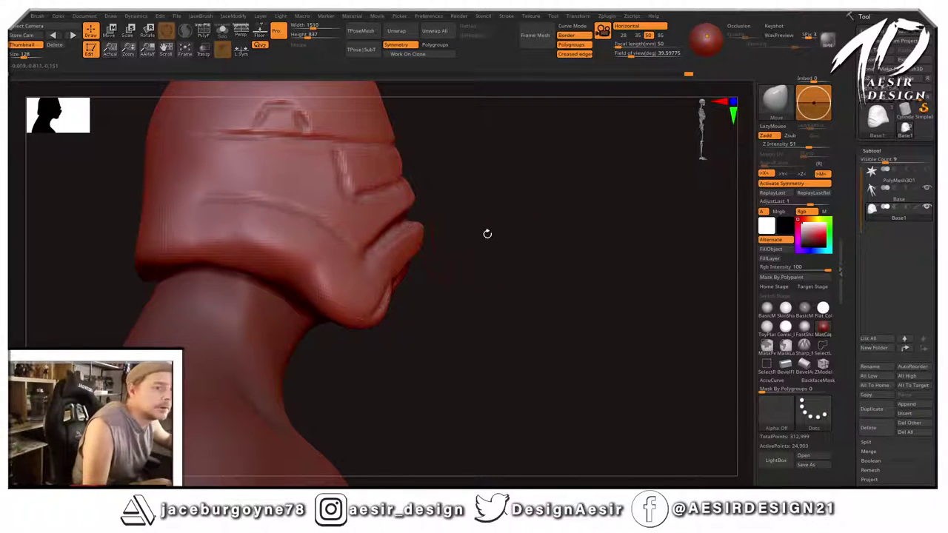
key(space)
drag(490, 240, 476, 245)
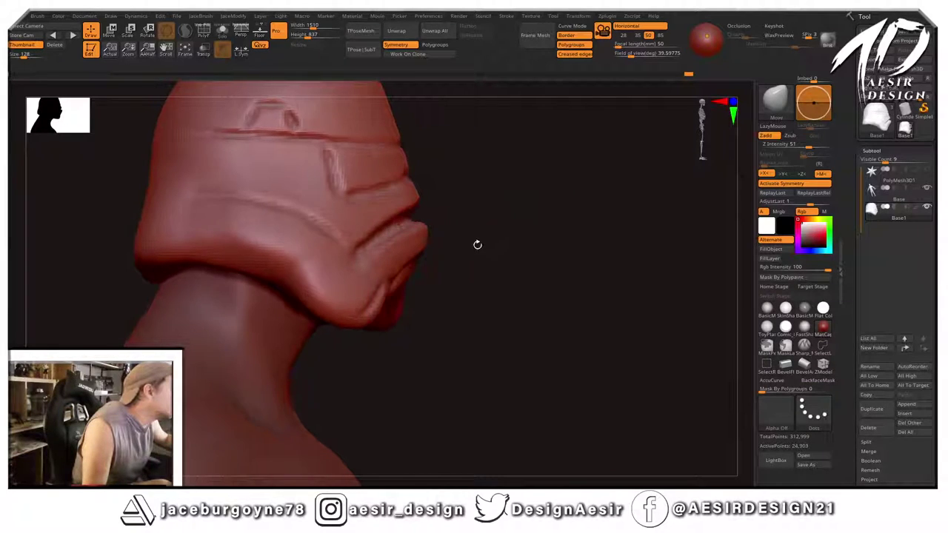
mouse_move(400, 301)
mouse_down()
mouse_move(368, 289)
mouse_move(359, 314)
mouse_up()
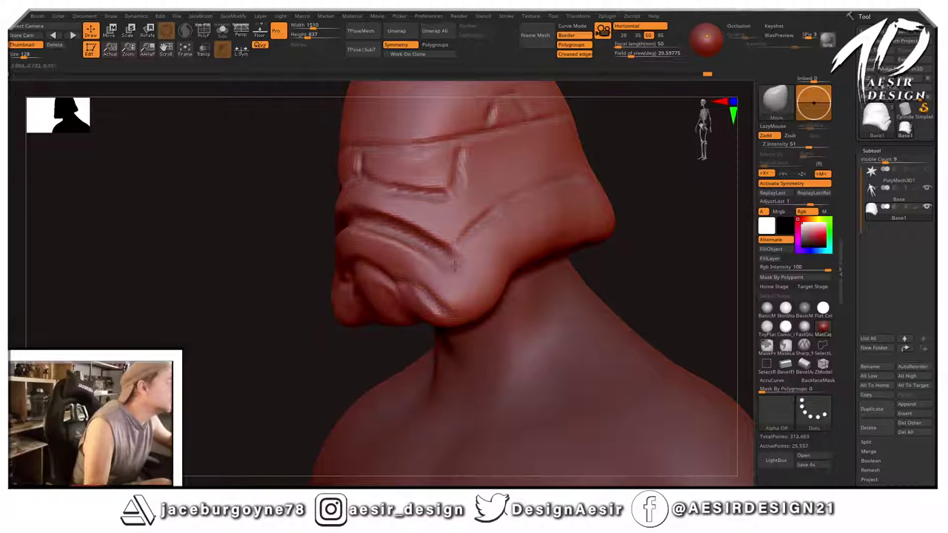
drag(649, 165, 683, 151)
Adjust the Move brush size and narrow the nose-bridge mark between the eye lenses.
right_drag(595, 236, 591, 244)
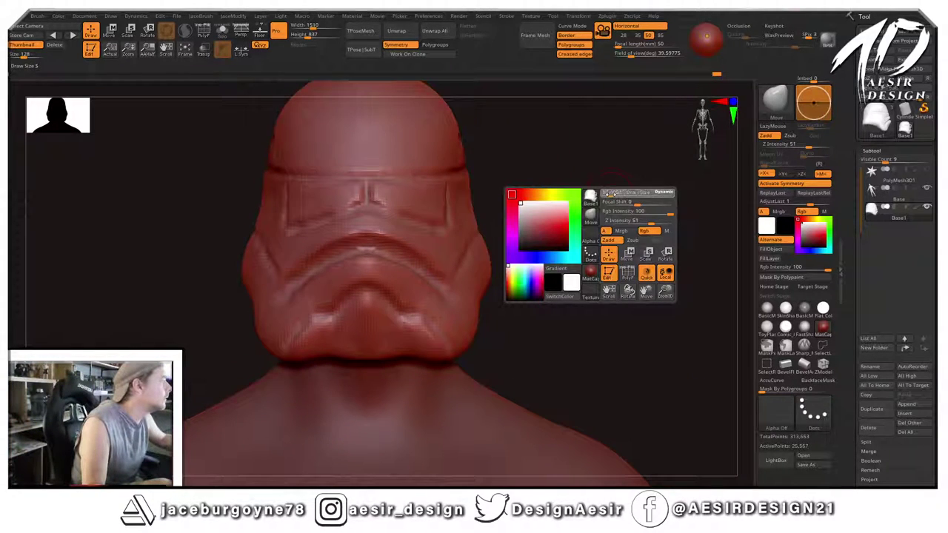
mouse_move(522, 158)
mouse_down()
mouse_move(559, 146)
mouse_move(506, 176)
mouse_up()
key(space)
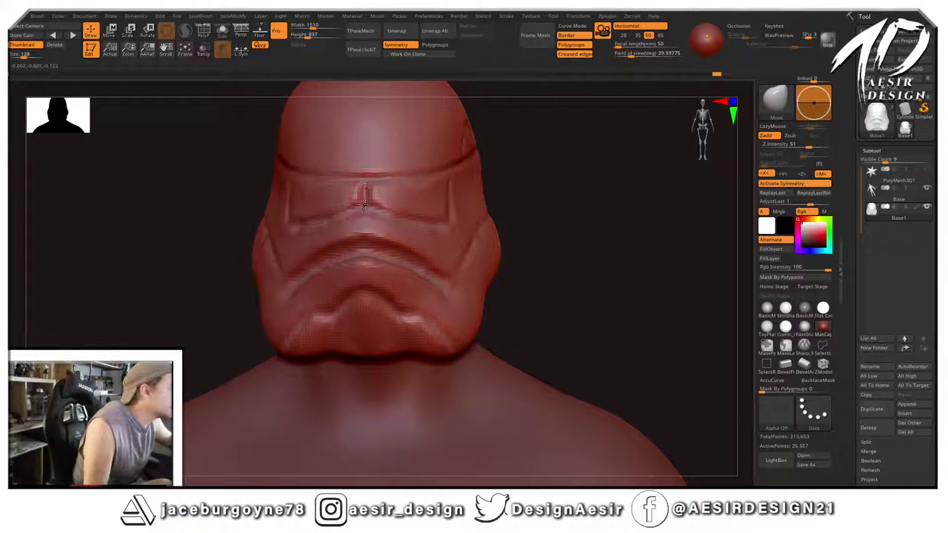
key(b)
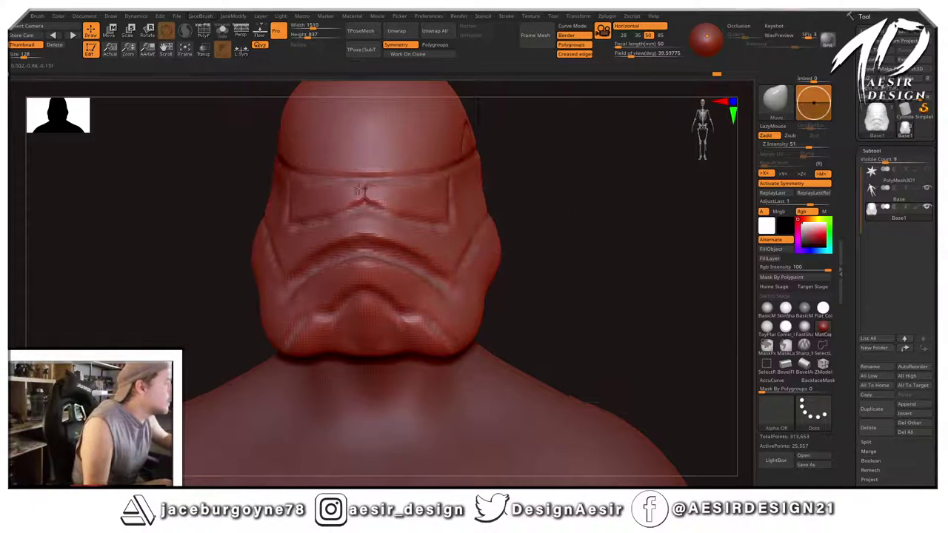
Sketch the nose bridge between the eye lenses with the ClayBuildup brush.
key(b)
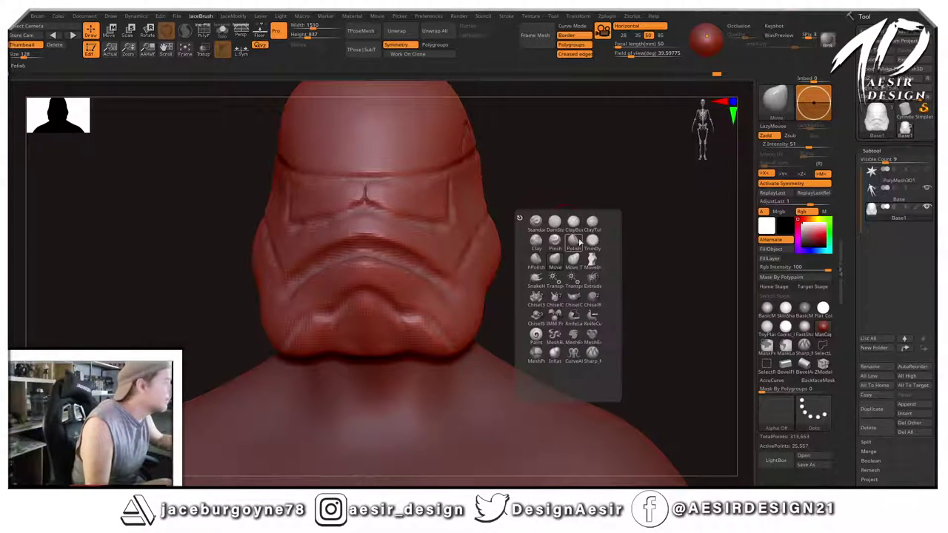
click(575, 224)
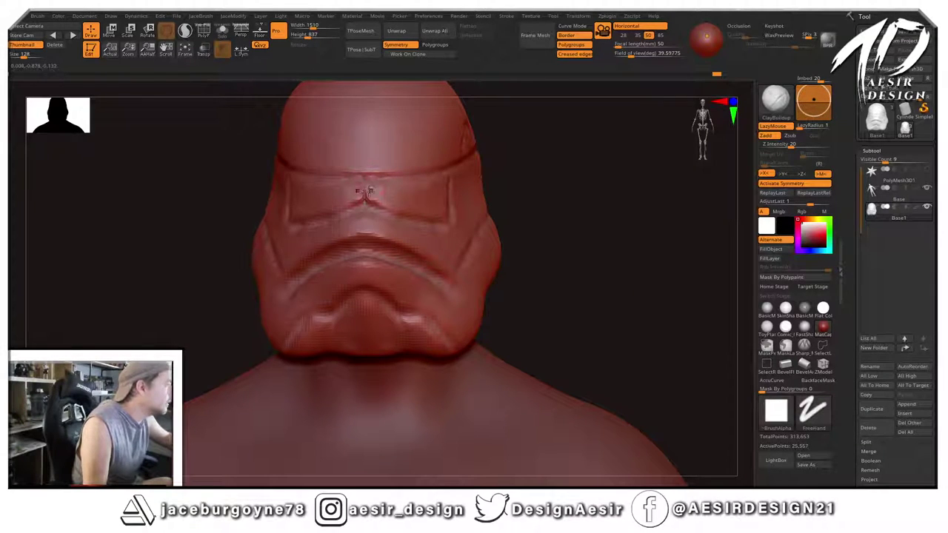
drag(563, 195, 563, 209)
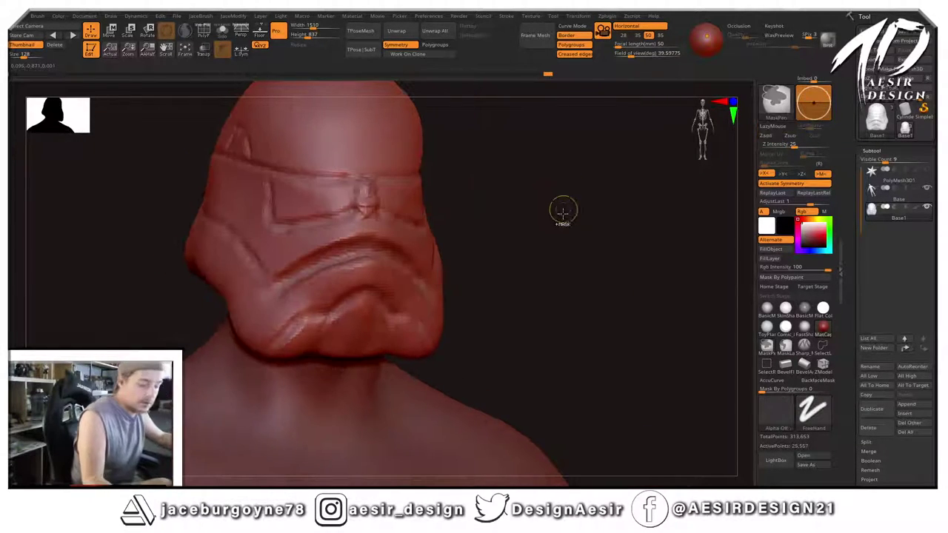
Save the project as 001Trooper_14_11 in the LiveStream folder, overwriting the existing file.
key(ctrl+s)
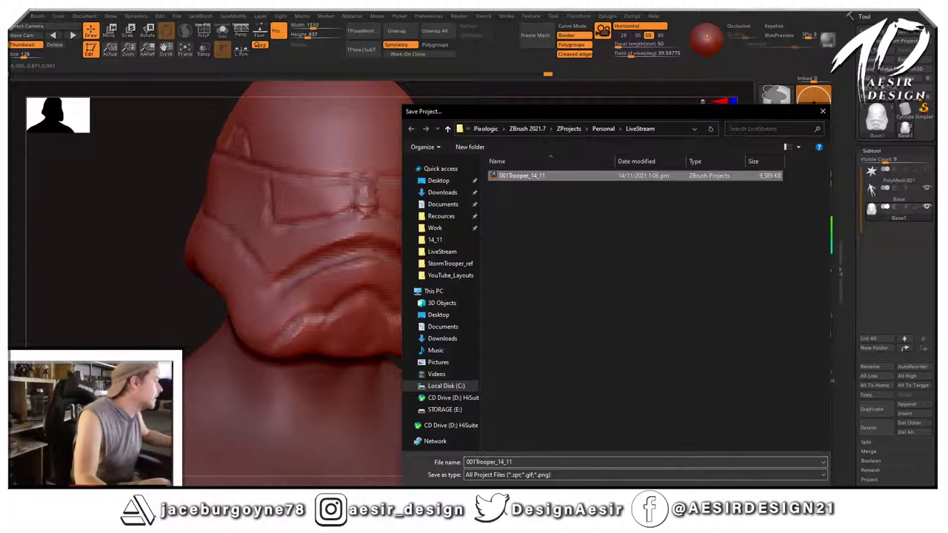
key(Return)
click(490, 274)
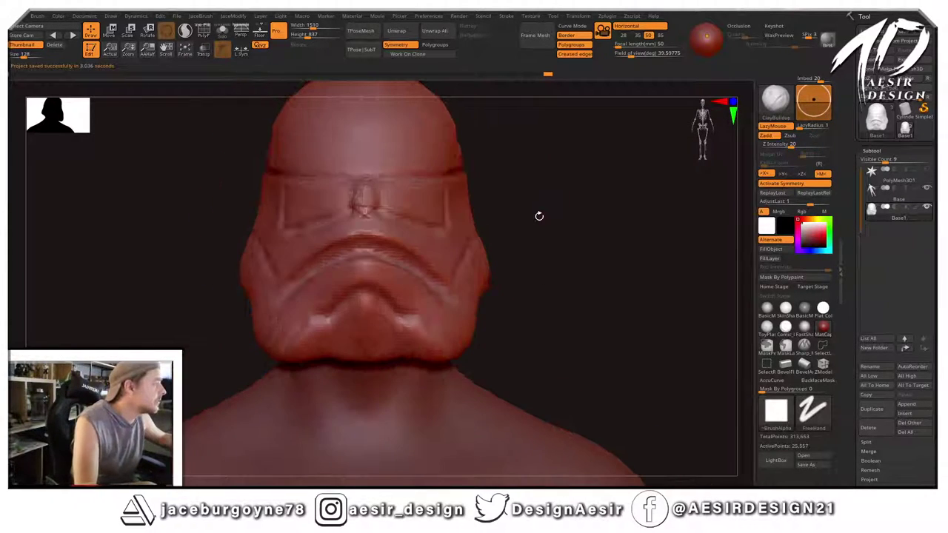
Build up the nose bridge between the lenses into a raised vertical ridge with ClayBuildup, and smooth its sides.
drag(539, 215, 496, 153)
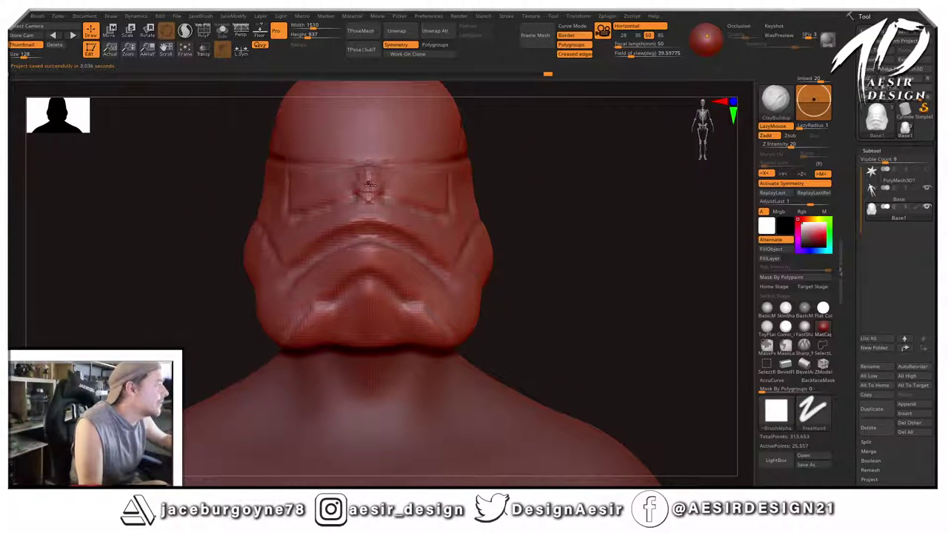
drag(361, 210, 363, 201)
drag(540, 165, 468, 182)
shift+drag(347, 176, 347, 199)
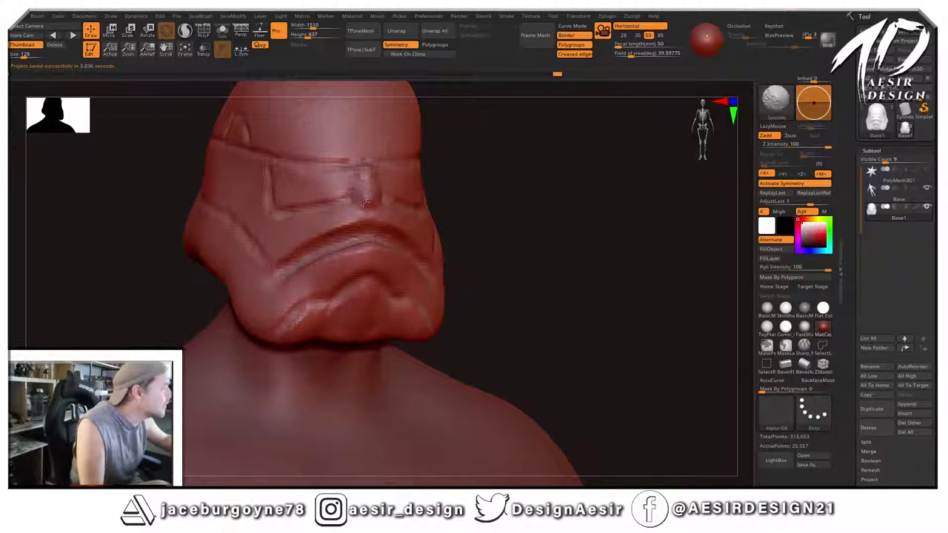
drag(502, 173, 414, 174)
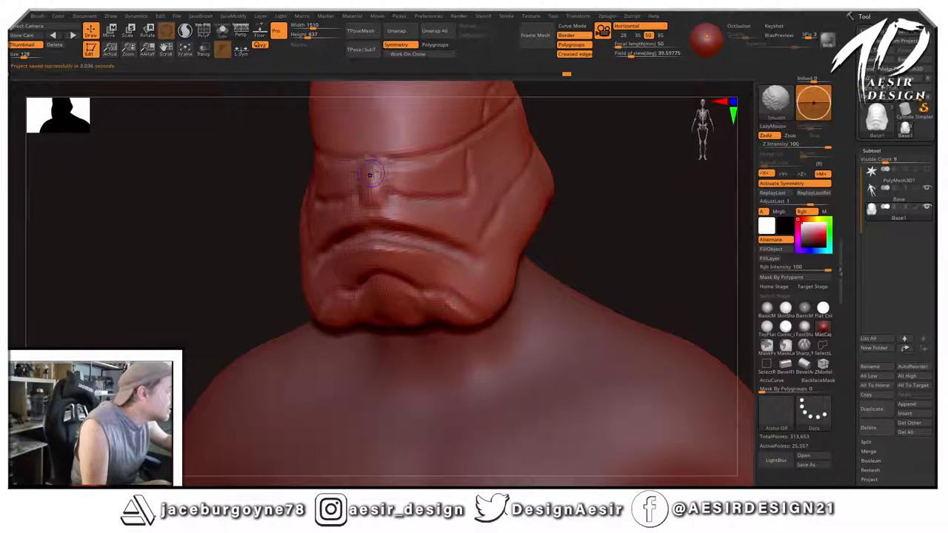
right_drag(594, 144, 568, 153)
mouse_move(365, 212)
mouse_down()
mouse_move(359, 183)
mouse_move(369, 206)
mouse_move(377, 186)
mouse_up()
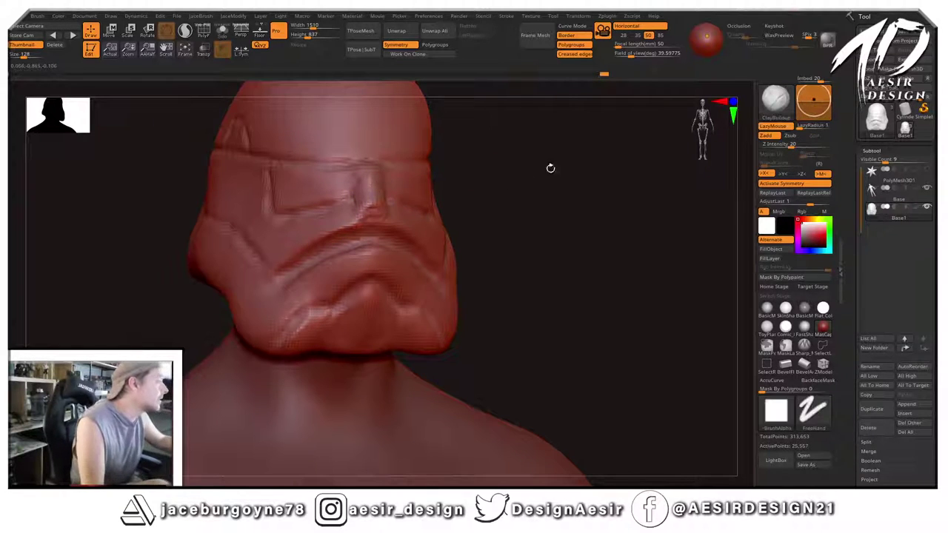
right_drag(550, 165, 529, 175)
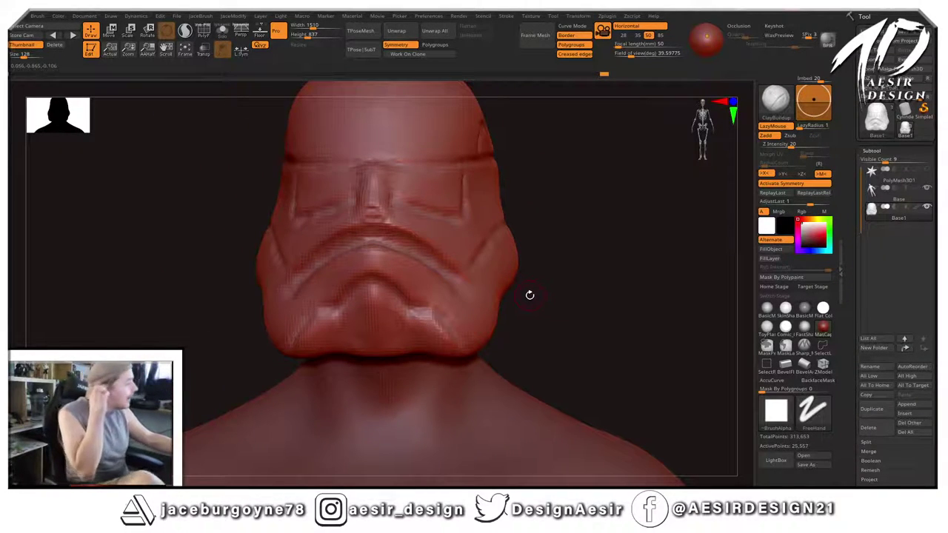
drag(573, 193, 544, 190)
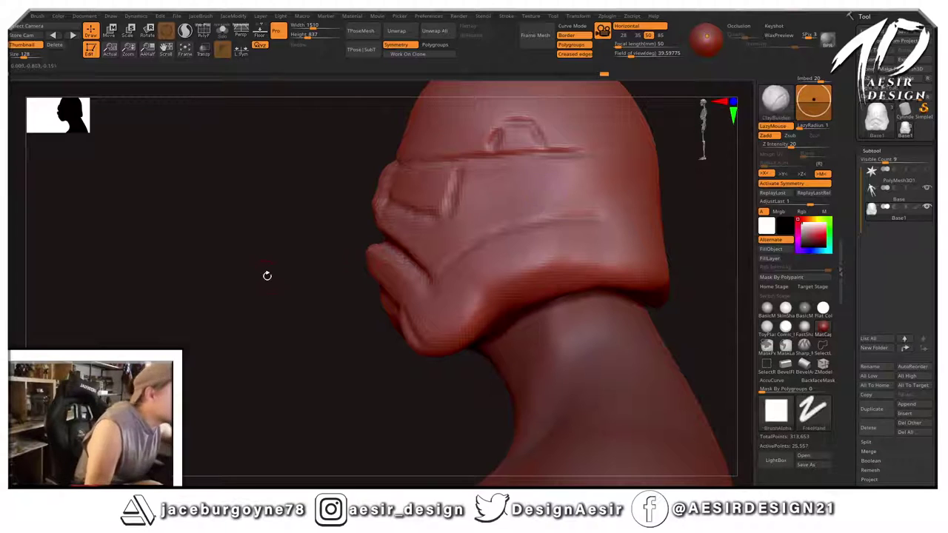
Reduce the ClayBuildup draw size, fill the groove above the mouth ridge near the nose, and smooth the transition.
drag(277, 308, 406, 212)
key(space)
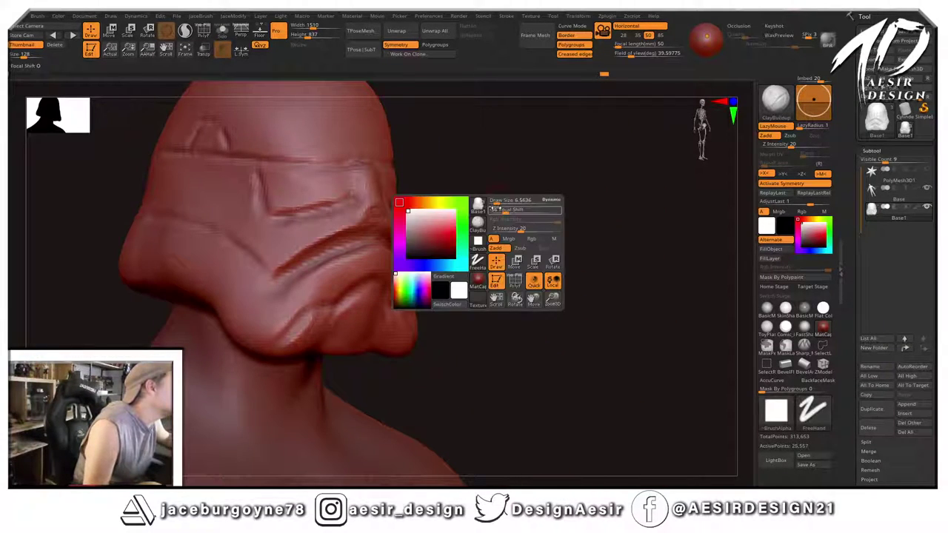
drag(498, 200, 494, 200)
drag(293, 273, 385, 242)
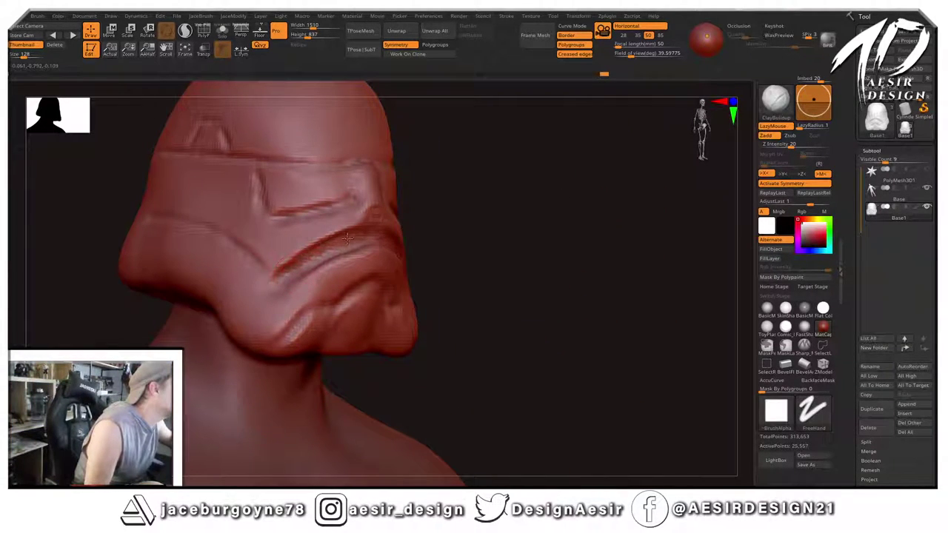
drag(314, 246, 387, 241)
key(shift)
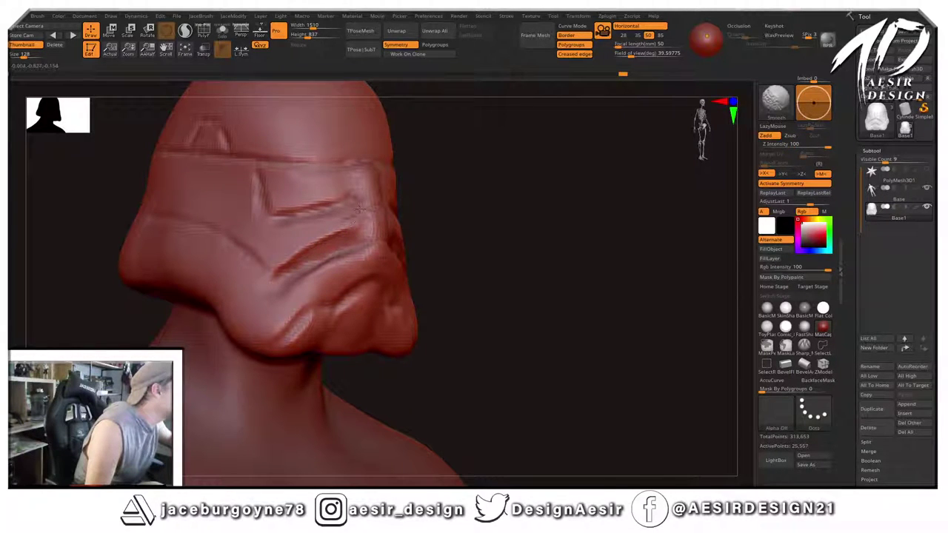
Layer clay over the cheeks beneath the lenses to blend the mouth-ridge groove into the nose, smoothing the centre.
drag(477, 197, 466, 197)
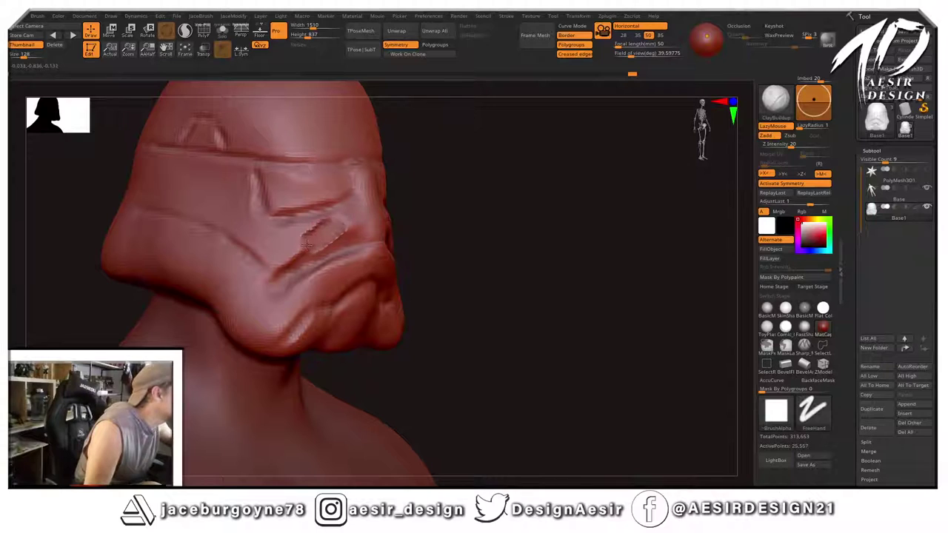
mouse_move(308, 246)
alt+mouse_down()
mouse_move(335, 224)
mouse_move(326, 249)
alt+mouse_up()
mouse_move(360, 209)
mouse_down()
mouse_move(303, 245)
mouse_move(338, 239)
mouse_up()
shift+drag(469, 210, 393, 208)
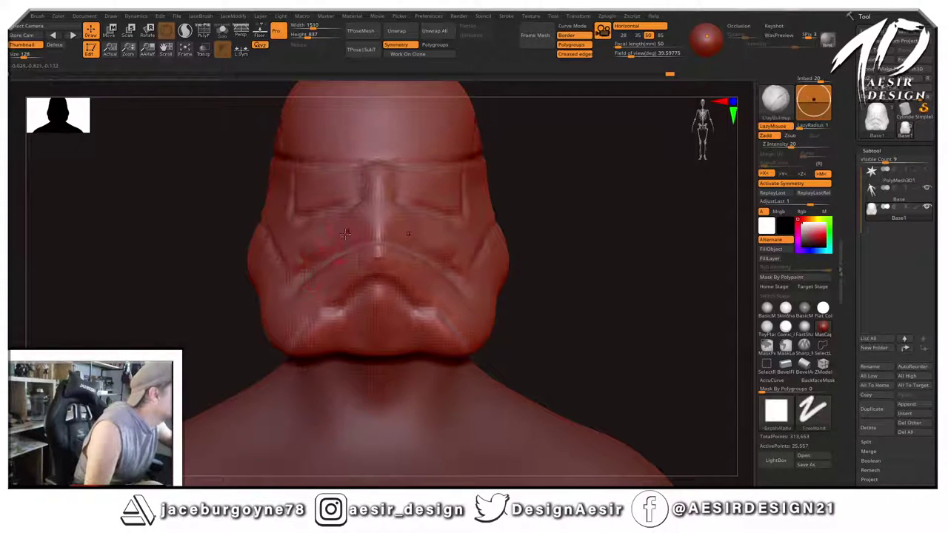
mouse_move(344, 240)
mouse_down()
mouse_move(318, 247)
mouse_move(378, 233)
mouse_move(355, 269)
mouse_move(375, 256)
mouse_move(373, 242)
mouse_up()
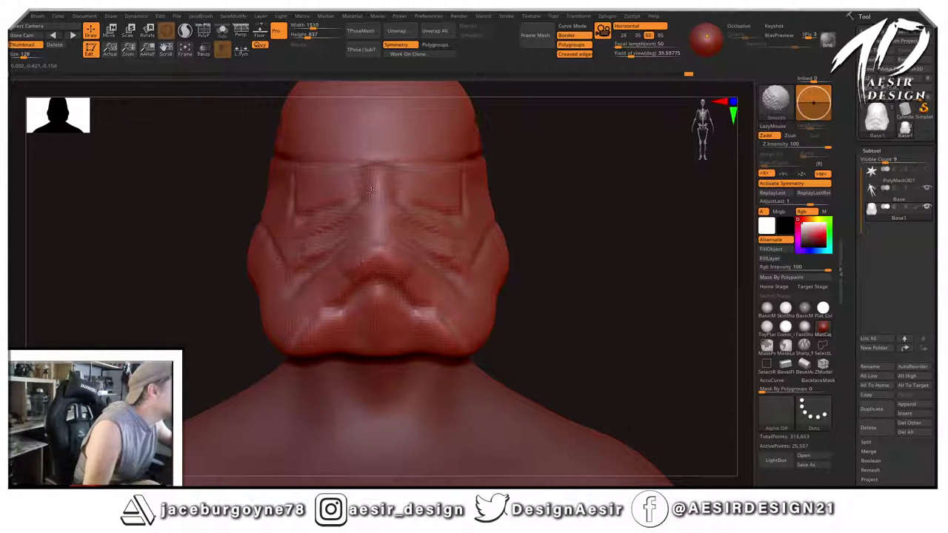
drag(241, 229, 167, 245)
Build up the outer edges of the eye lenses with ClayBuildup, adjusting its draw size, and smooth the helmet sides.
mouse_move(311, 276)
mouse_down()
mouse_move(286, 267)
mouse_move(272, 234)
mouse_up()
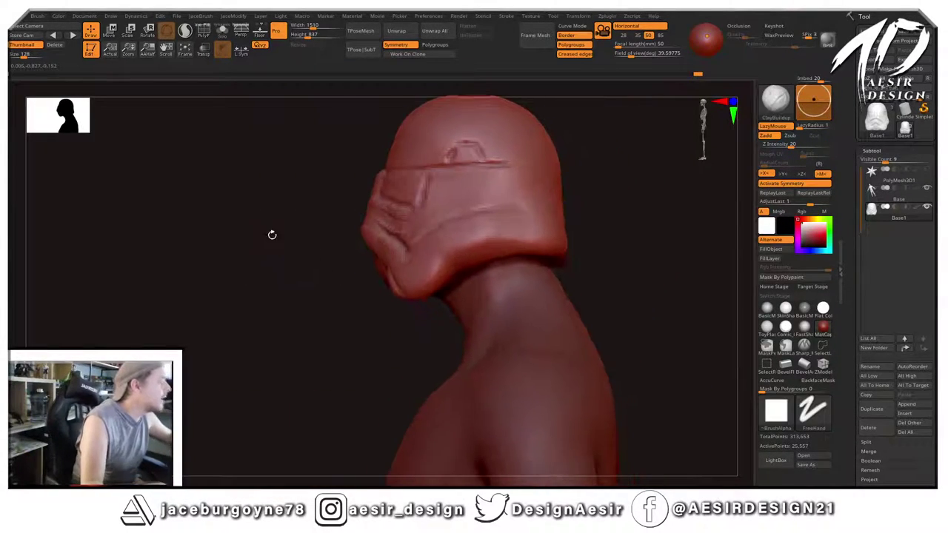
alt+drag(267, 200, 318, 223)
alt+drag(578, 163, 572, 198)
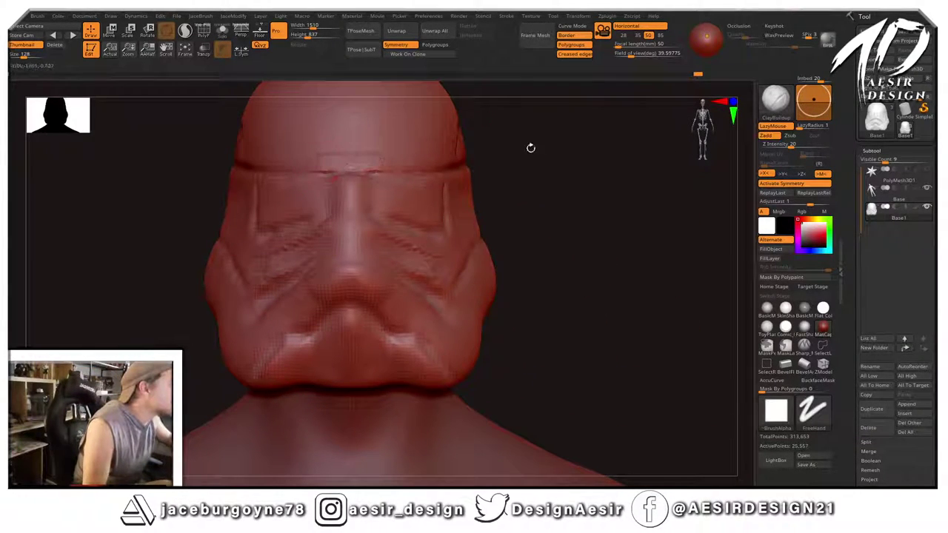
key(shift)
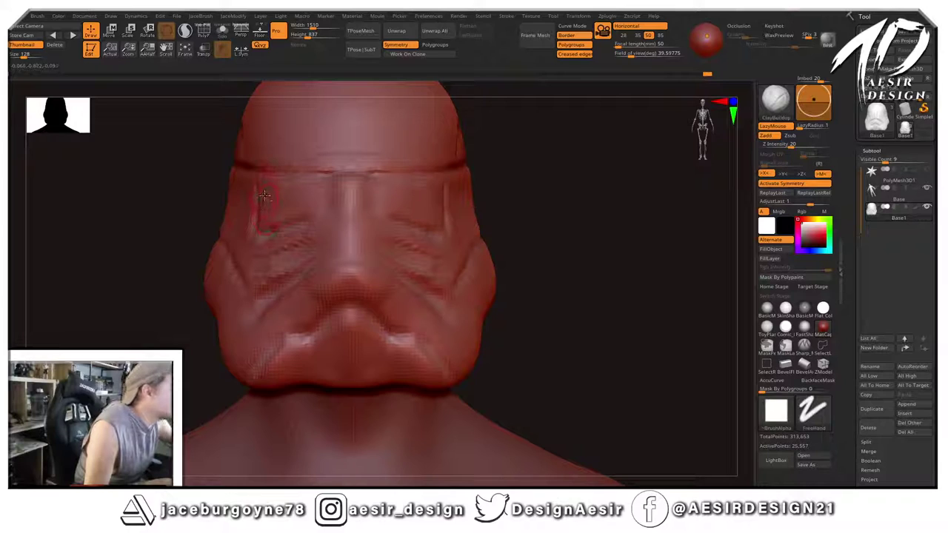
mouse_move(265, 196)
mouse_down()
mouse_move(261, 228)
mouse_move(252, 215)
mouse_up()
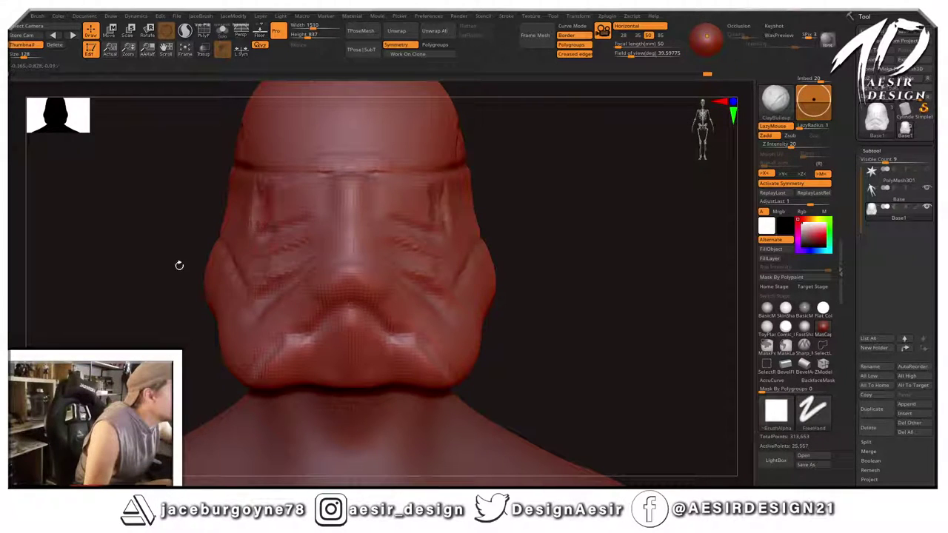
drag(179, 265, 544, 200)
key(space)
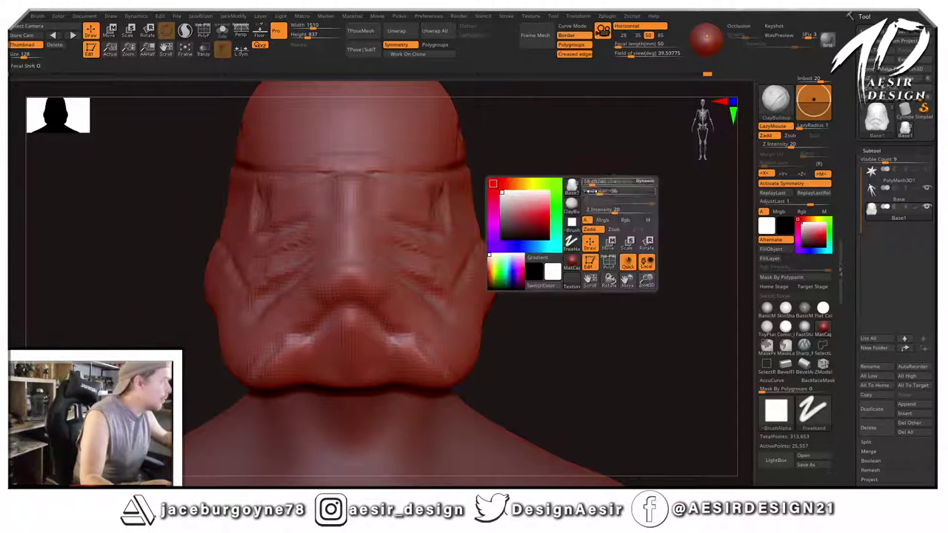
mouse_move(600, 183)
mouse_down()
mouse_move(555, 184)
mouse_move(434, 224)
mouse_up()
shift+drag(211, 306, 205, 345)
right_click(605, 196)
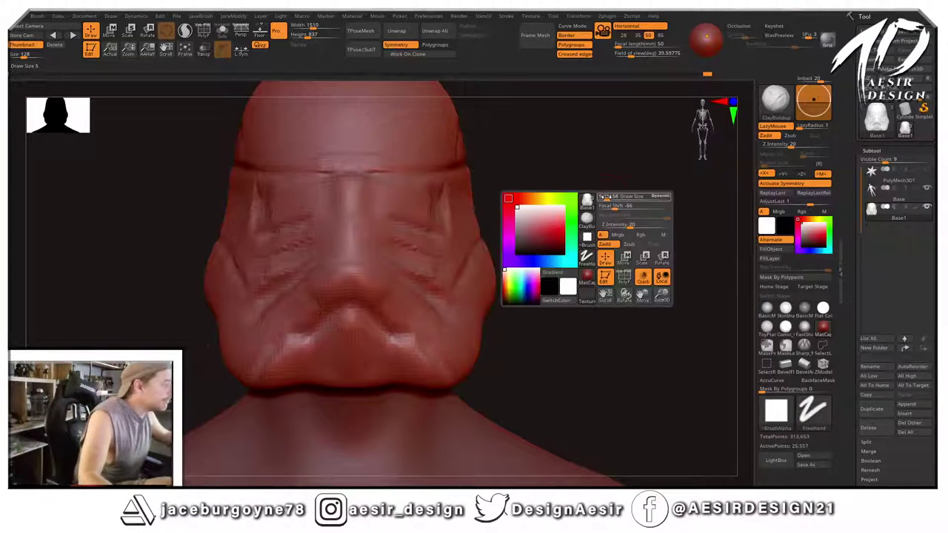
Push the outer parts of the eye areas toward the helmet sides with the Move brush.
key(b)
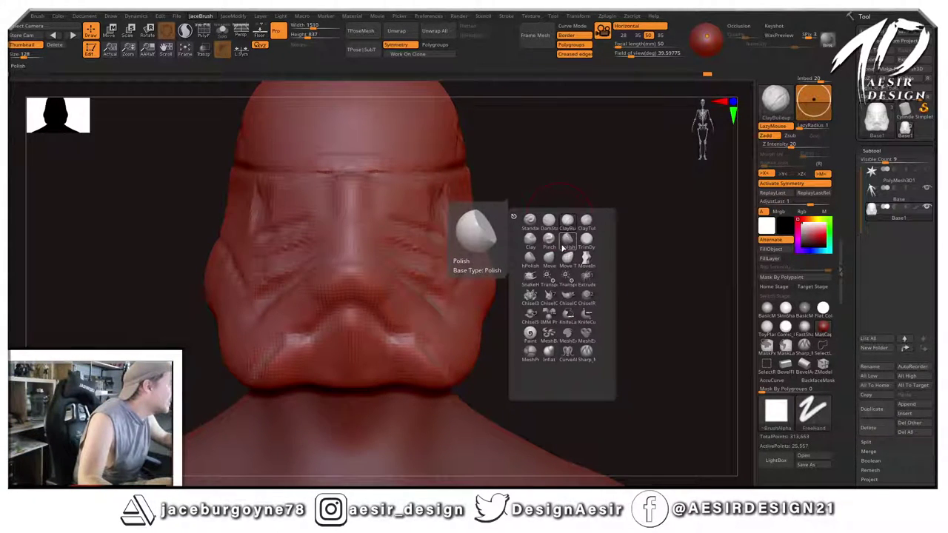
key(m)
key(v)
key(space)
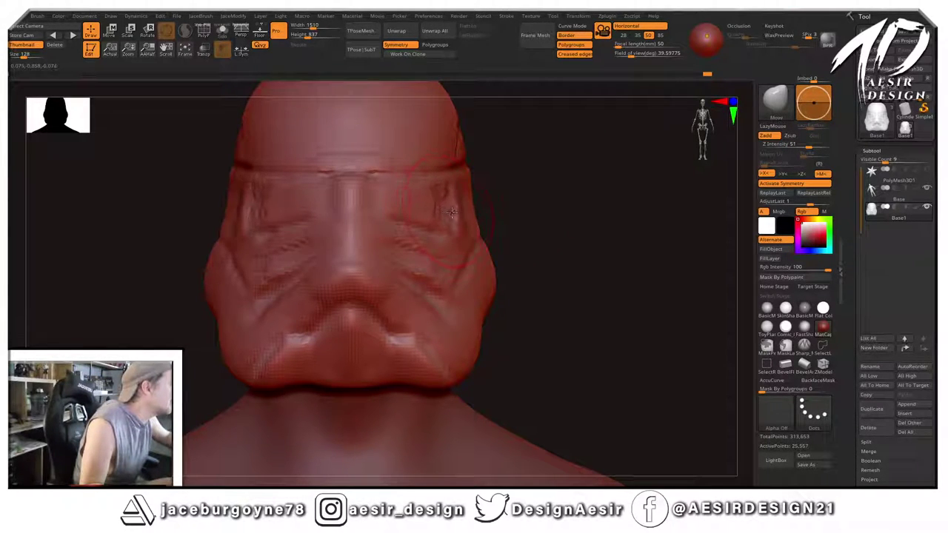
drag(452, 196, 460, 202)
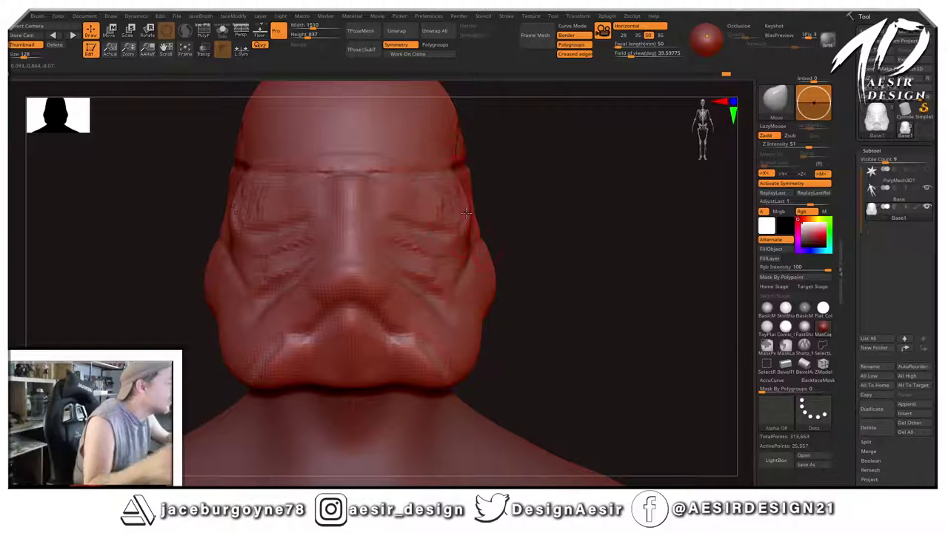
Reshape the eye areas with the Move brush and smooth the clay strokes around them from several angles.
mouse_move(552, 191)
mouse_down()
mouse_move(444, 197)
mouse_move(456, 204)
mouse_move(447, 204)
mouse_move(402, 199)
mouse_up()
drag(343, 259, 433, 249)
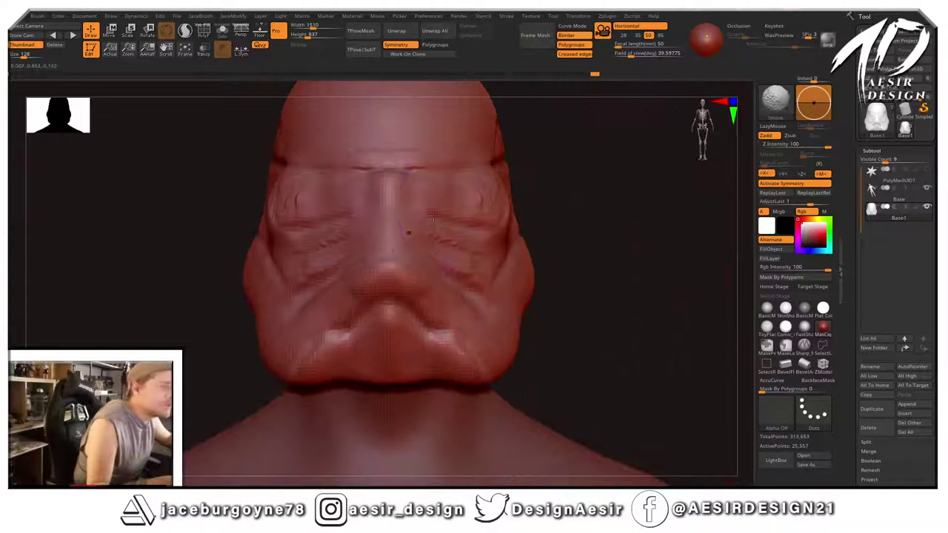
mouse_move(363, 225)
right_down()
mouse_move(614, 165)
mouse_move(476, 219)
right_up()
mouse_move(498, 220)
mouse_down()
mouse_move(453, 228)
mouse_move(466, 225)
mouse_up()
shift+drag(322, 202, 319, 215)
shift+drag(469, 233, 370, 252)
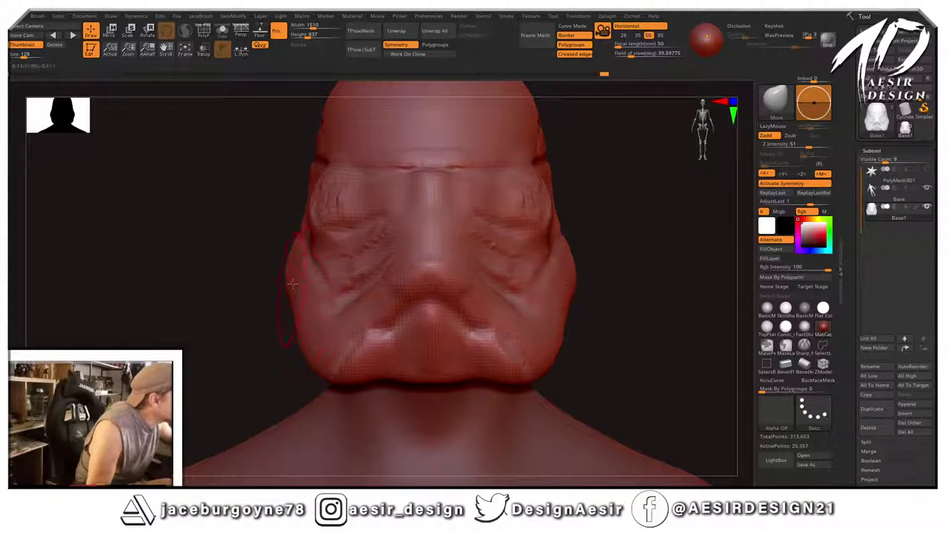
Adjust the flared neck-guard sides and pull in the helmet side beside the eyes with the Move brush.
mouse_move(256, 325)
right_down()
mouse_move(299, 319)
mouse_move(264, 333)
mouse_move(248, 262)
right_up()
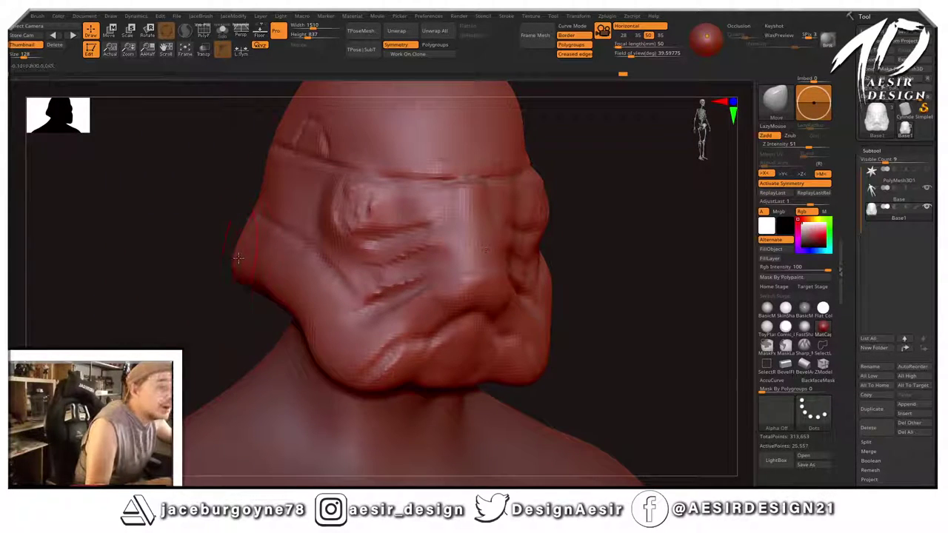
right_drag(222, 297, 231, 210)
drag(203, 237, 229, 235)
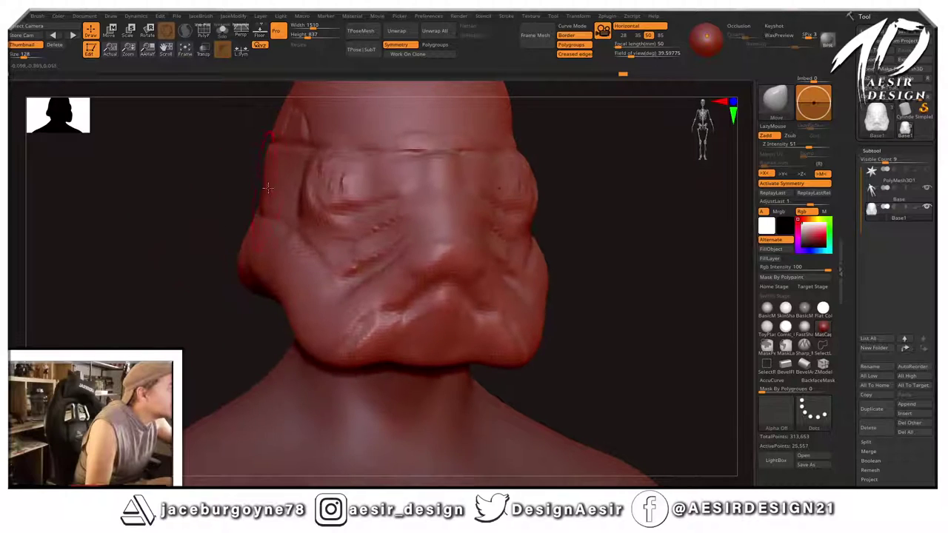
drag(266, 186, 271, 186)
drag(210, 240, 194, 246)
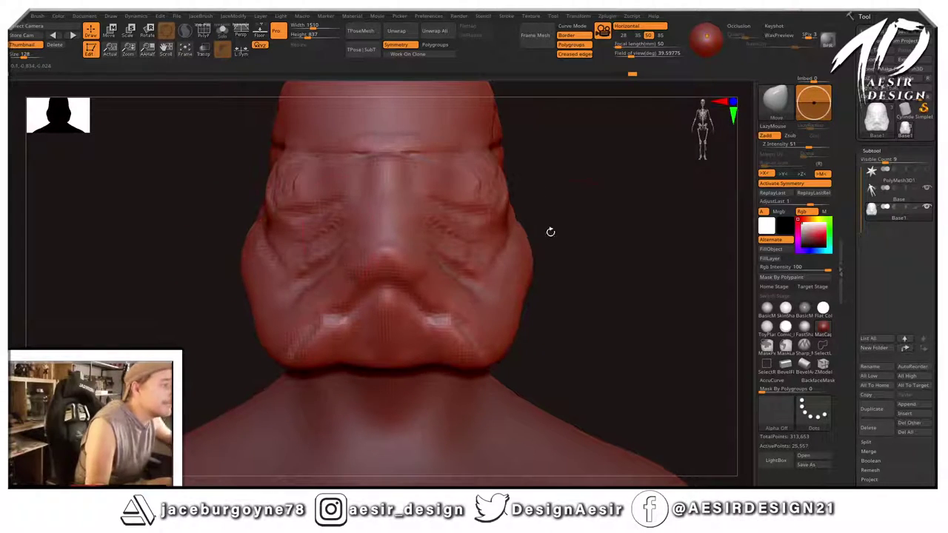
Smooth the eye bulge and cheek strokes, and remesh the helmet.
mouse_move(551, 232)
right_down()
mouse_move(595, 210)
mouse_move(599, 227)
mouse_move(561, 228)
right_up()
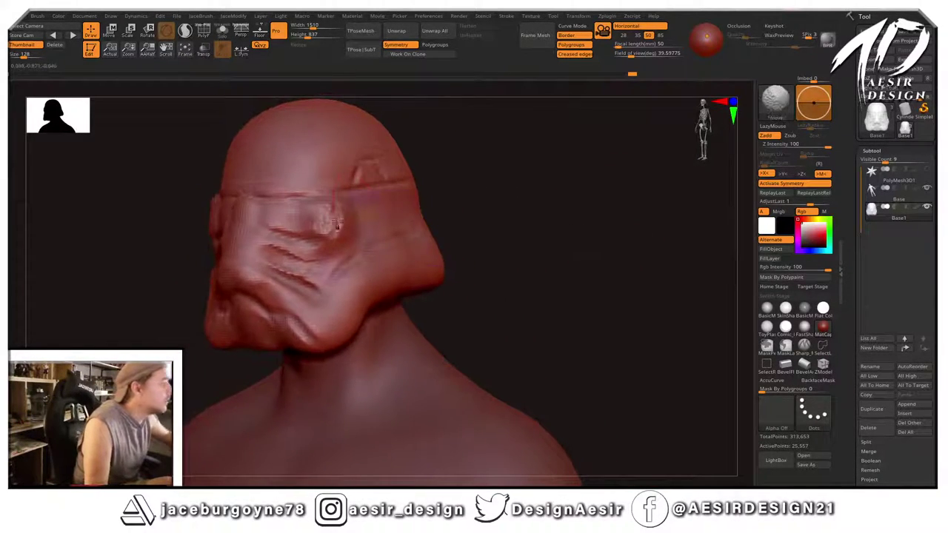
ctrl+drag(511, 210, 487, 214)
mouse_move(297, 271)
shift+mouse_down()
mouse_move(329, 215)
mouse_move(275, 234)
shift+mouse_up()
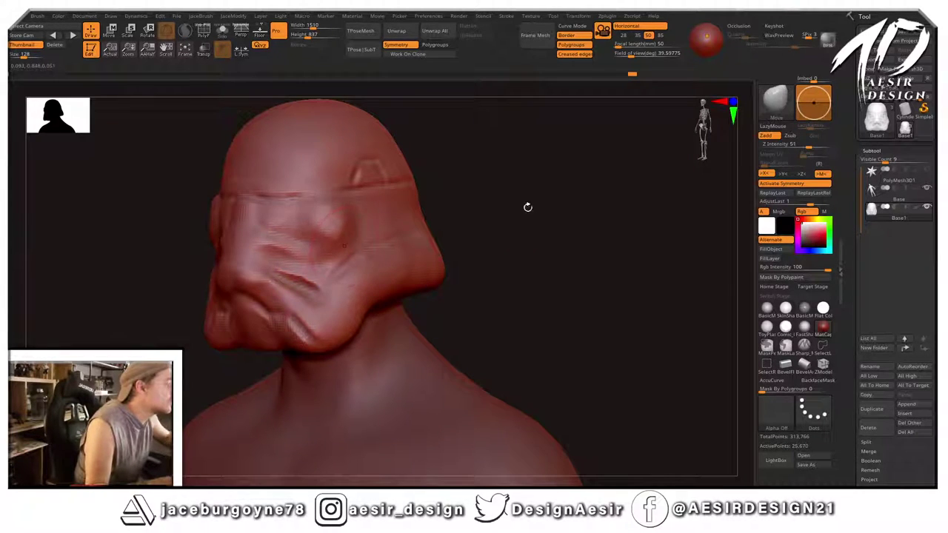
Apply Polish to the whole helmet to soften its sculpted surface.
shift+right_drag(527, 206, 539, 218)
key(2)
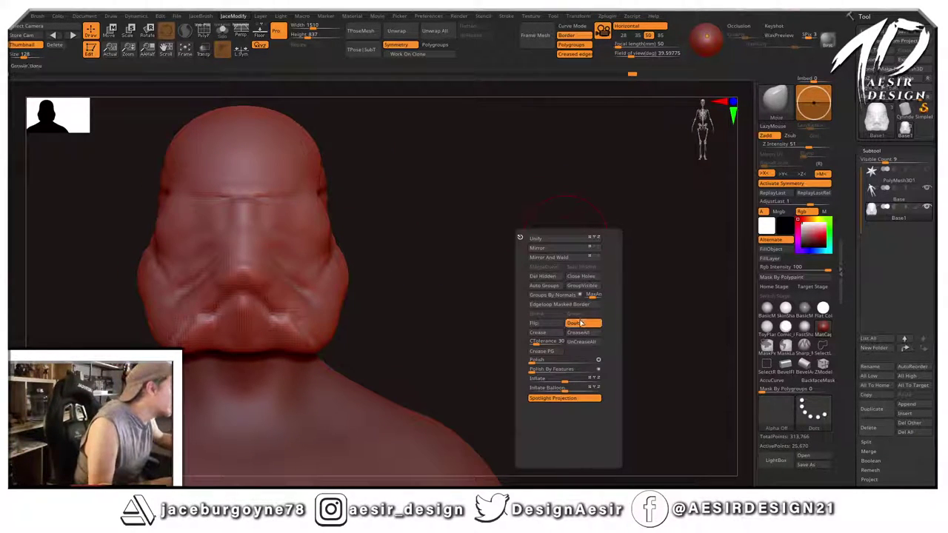
right_drag(535, 357, 462, 224)
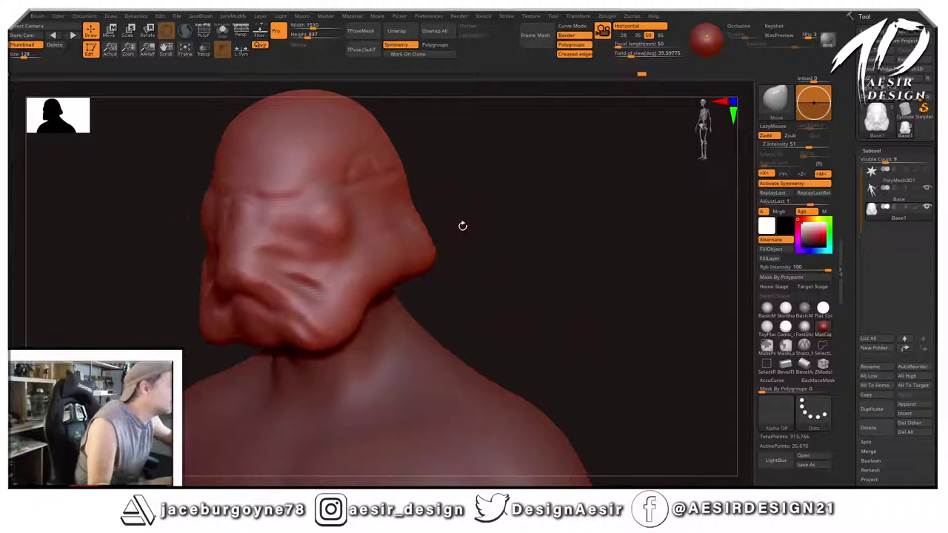
Smooth the strokes across the helmet's cheek and eye area.
key(shift)
mouse_move(244, 222)
shift+mouse_down()
mouse_move(310, 276)
mouse_move(337, 214)
shift+mouse_up()
mouse_move(444, 211)
right_down()
mouse_move(499, 197)
mouse_move(516, 216)
right_up()
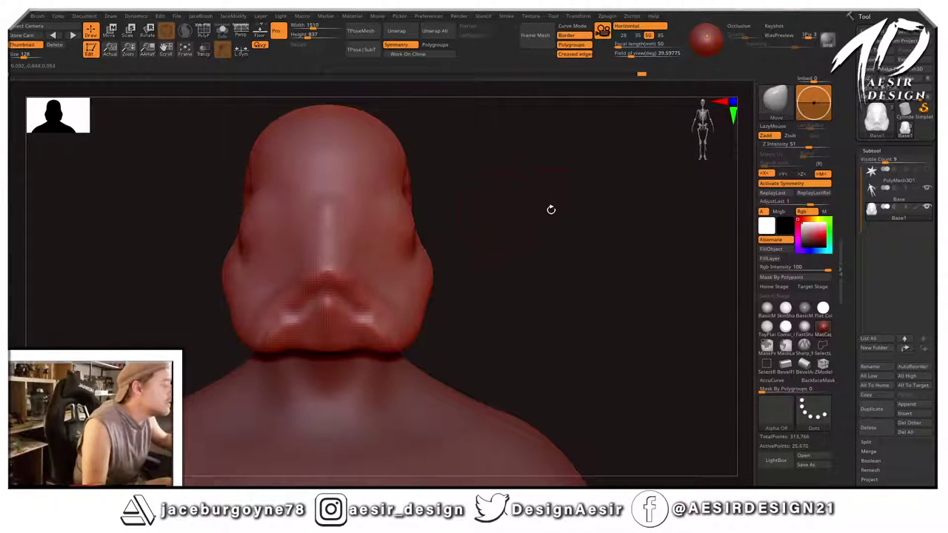
Flatten the brow and eye areas with the hPolish brush and smooth the surface around them.
key(space)
key(b)
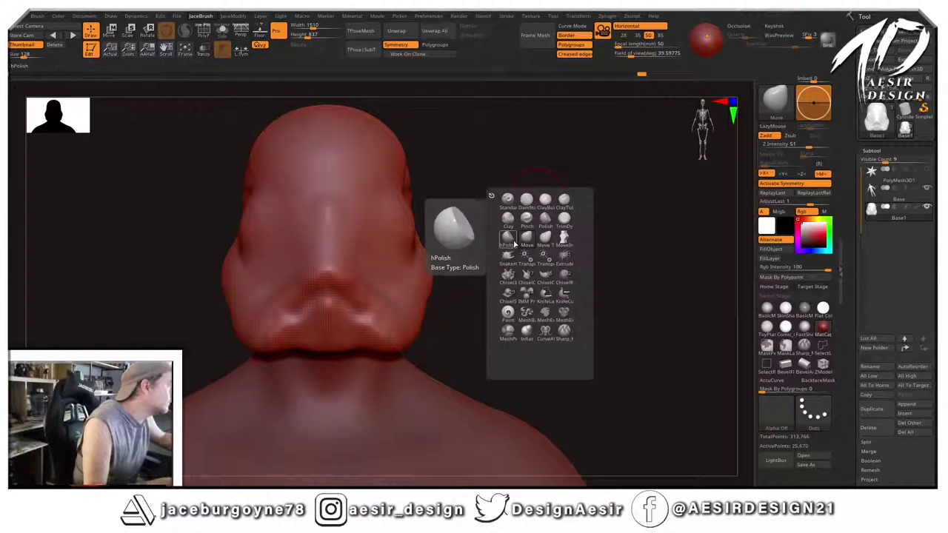
click(514, 243)
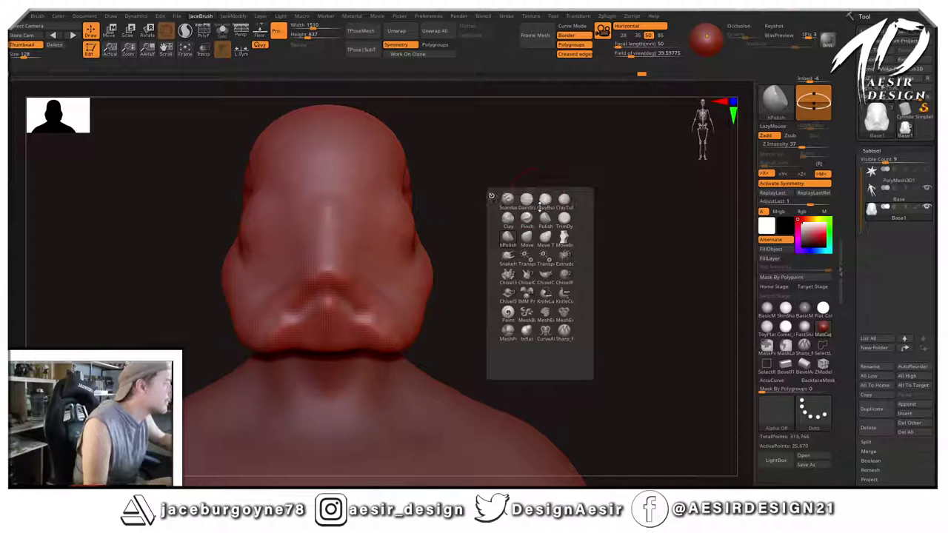
drag(464, 129, 311, 222)
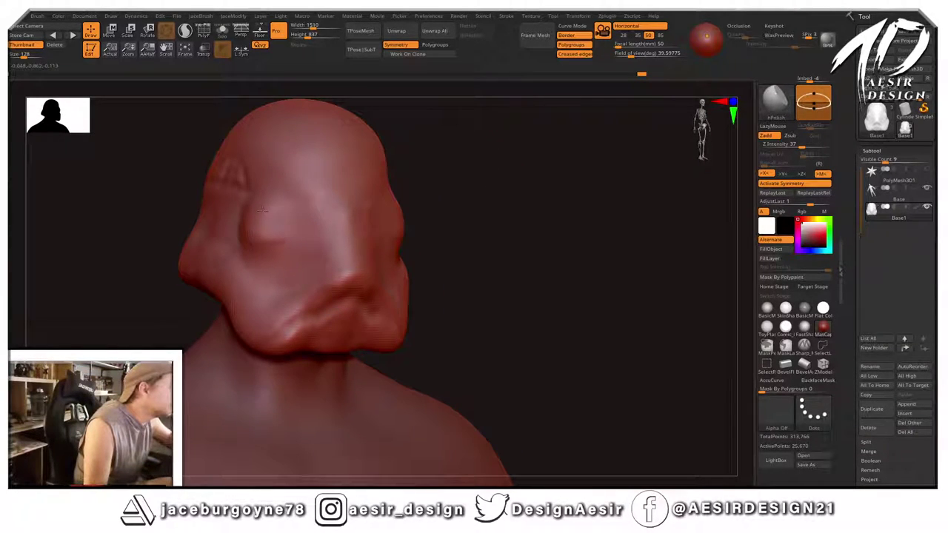
mouse_move(444, 175)
mouse_down()
mouse_move(523, 175)
mouse_move(482, 207)
mouse_up()
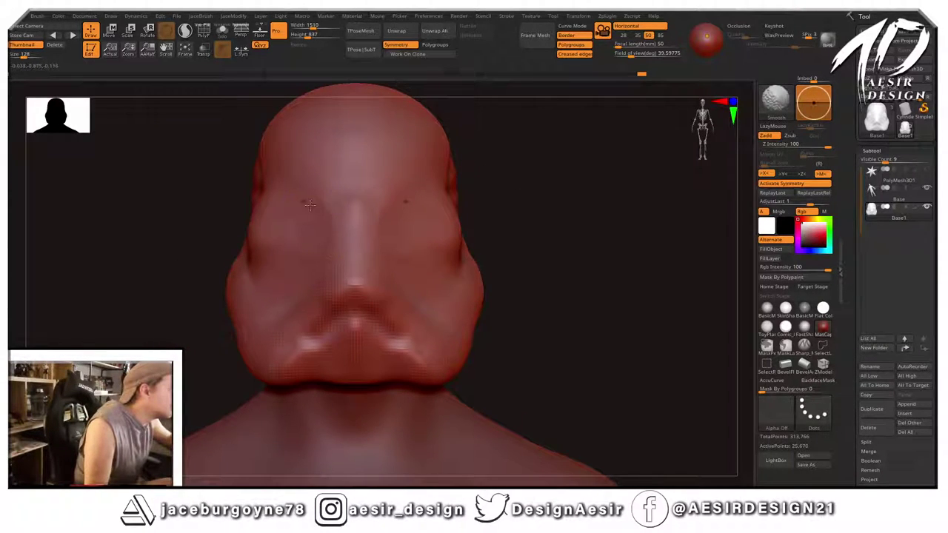
mouse_move(307, 204)
right_down()
mouse_move(586, 156)
mouse_move(534, 158)
right_up()
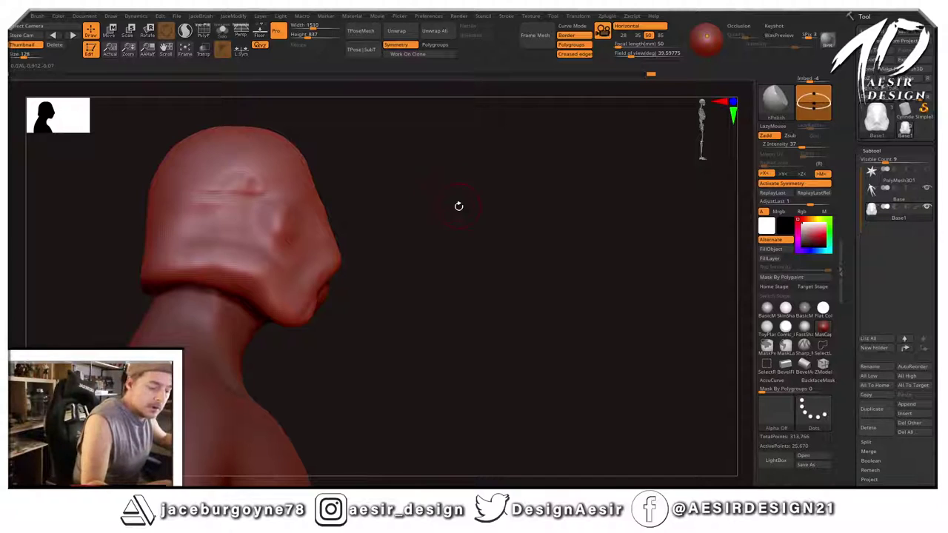
Pull the nose tip and mouth area forward and down with the Move brush, then smooth beside the mouth.
key(b)
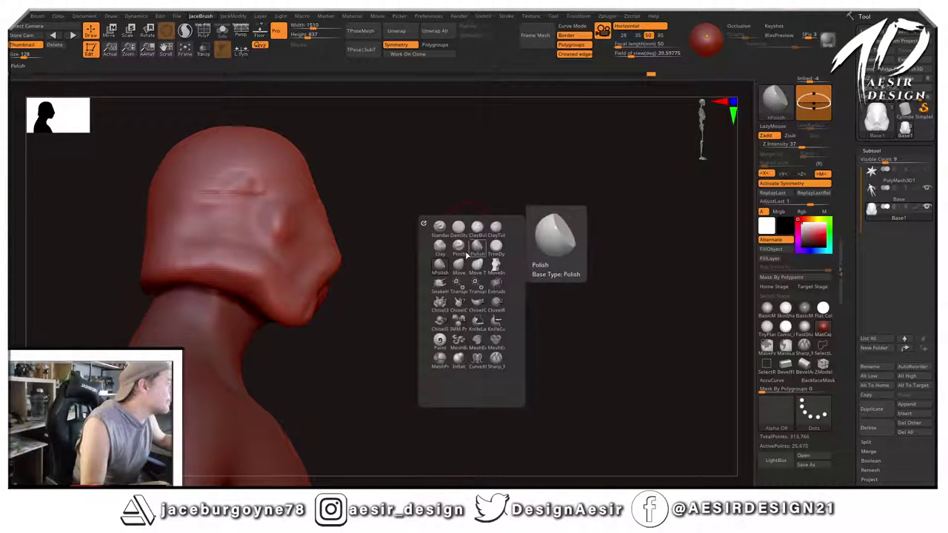
click(460, 270)
key(space)
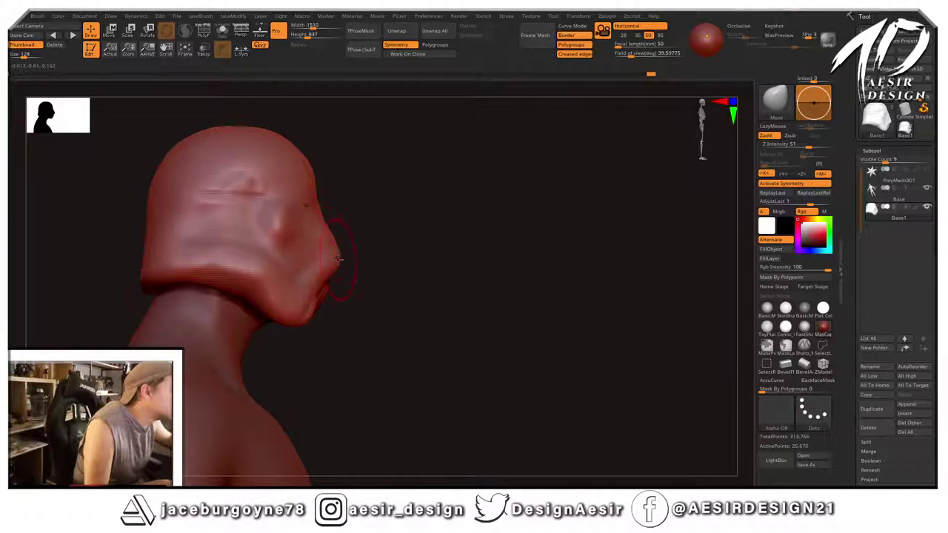
drag(338, 260, 335, 267)
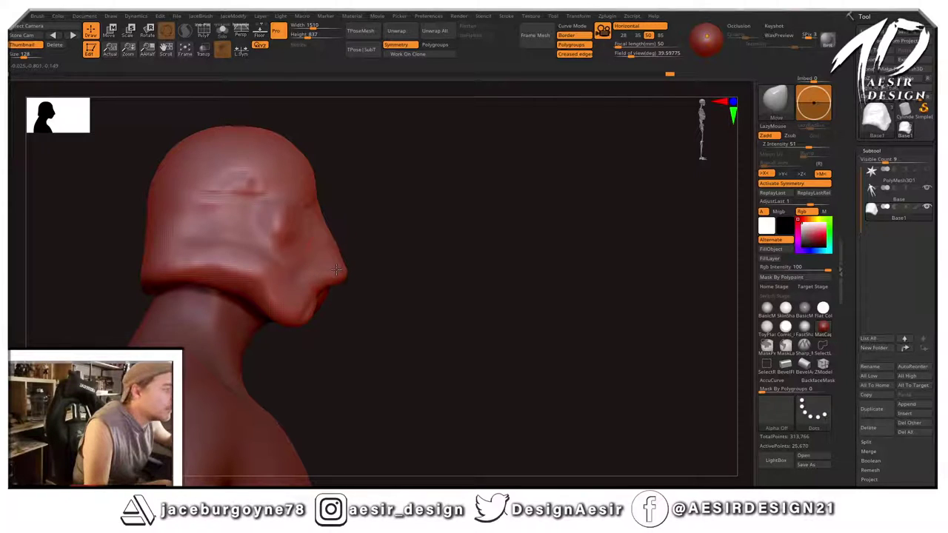
drag(323, 299, 325, 306)
drag(382, 254, 318, 251)
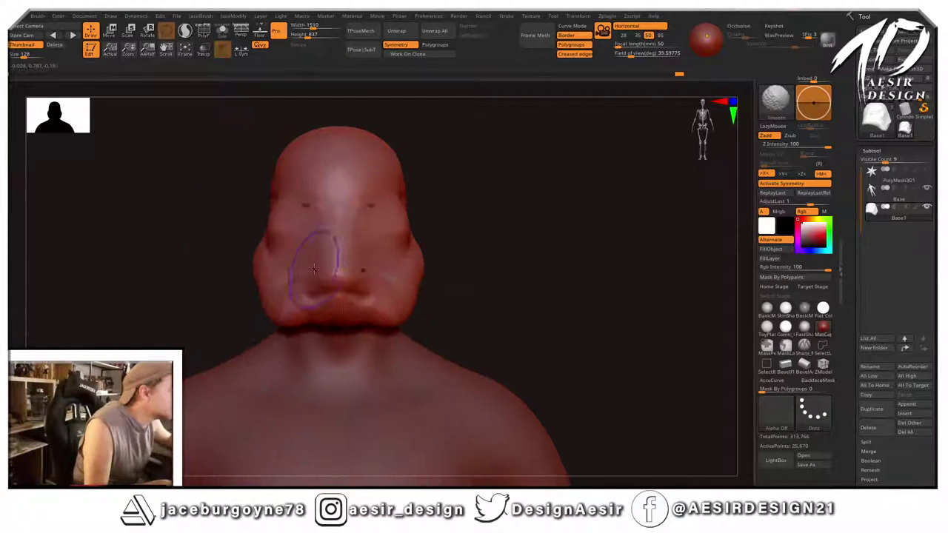
mouse_move(317, 292)
shift+mouse_down()
mouse_move(306, 302)
mouse_move(326, 295)
shift+mouse_up()
mouse_move(481, 226)
mouse_down()
mouse_move(543, 197)
mouse_move(489, 267)
mouse_move(555, 203)
mouse_move(519, 224)
mouse_up()
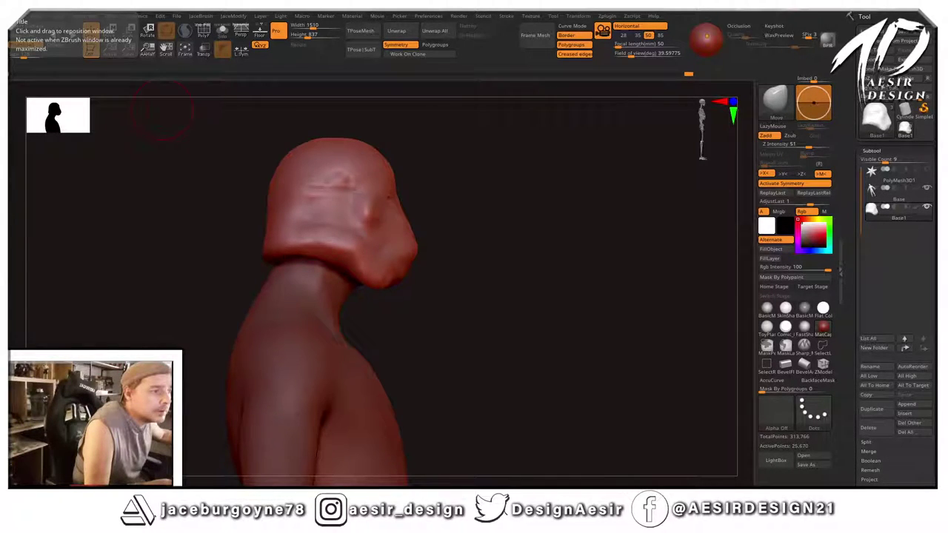
Bring up the stormtrooper reference board and arrange it beside the model with the helmet images in view.
right_drag(9, 309, 281, 351)
mouse_move(281, 356)
mouse_down()
mouse_move(295, 326)
mouse_move(245, 318)
mouse_move(233, 339)
mouse_move(226, 314)
mouse_up()
right_drag(228, 314, 310, 333)
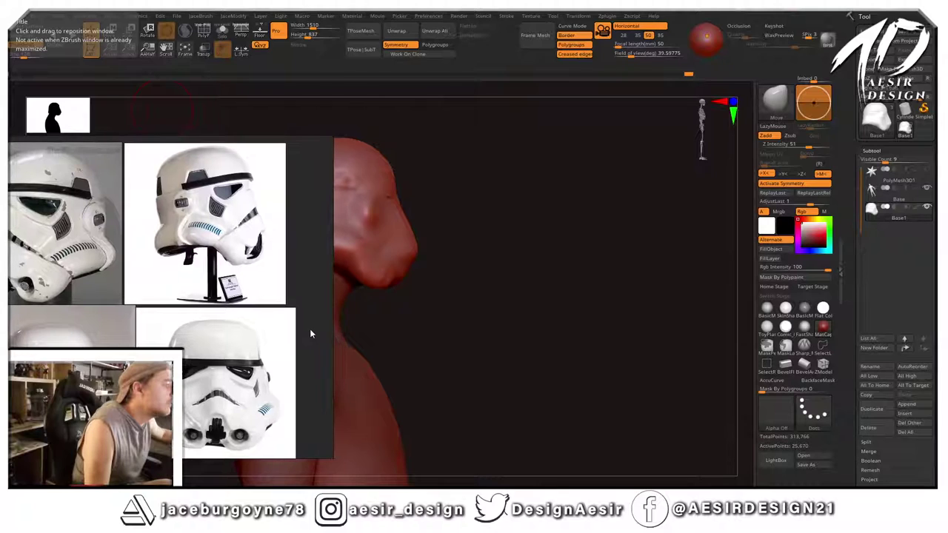
drag(332, 317, 304, 318)
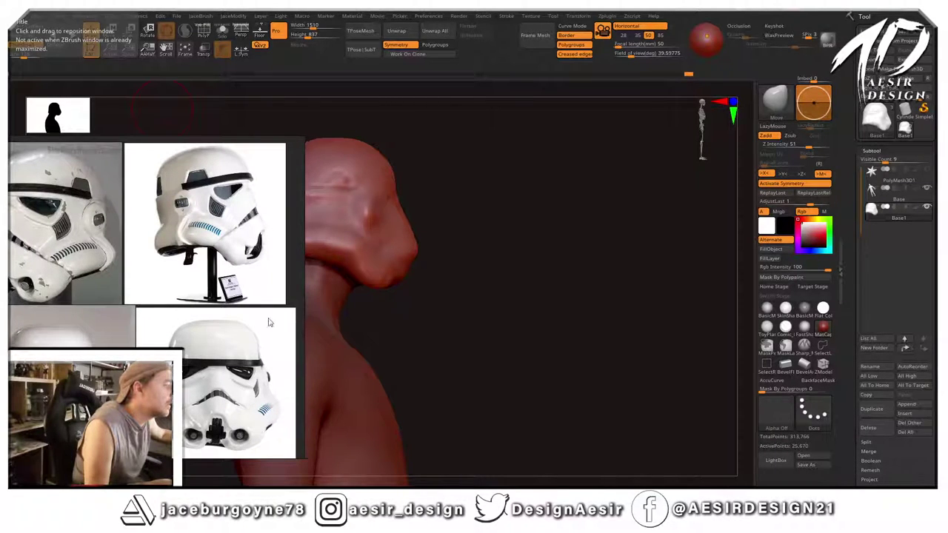
right_drag(297, 289, 334, 290)
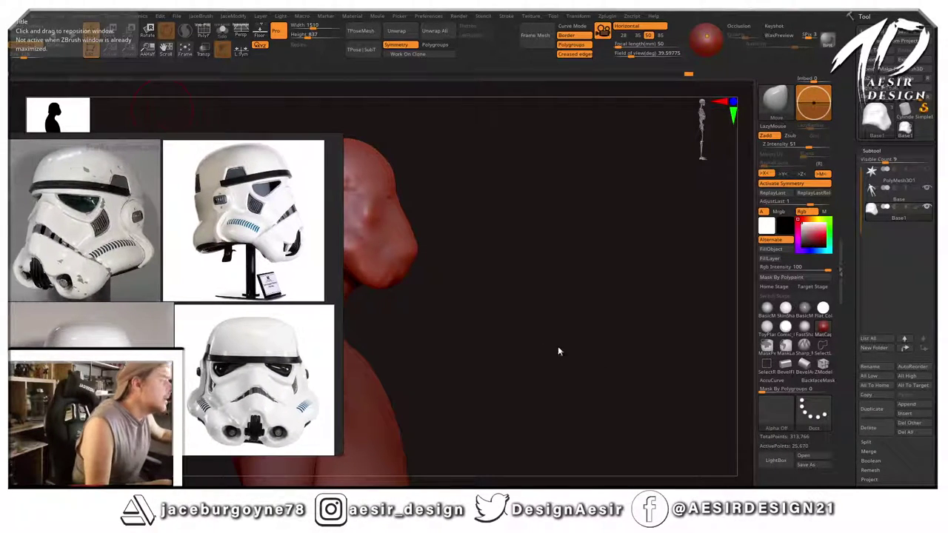
Set the reference board to Always On Top so it stays over the sculpting window.
mouse_move(560, 347)
mouse_down()
mouse_move(650, 323)
mouse_move(501, 336)
mouse_up()
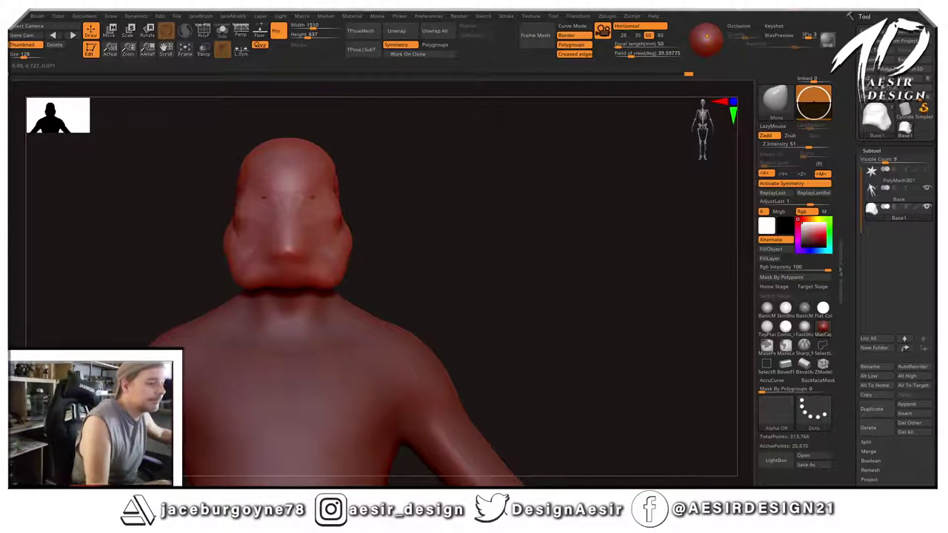
key(alt+Tab)
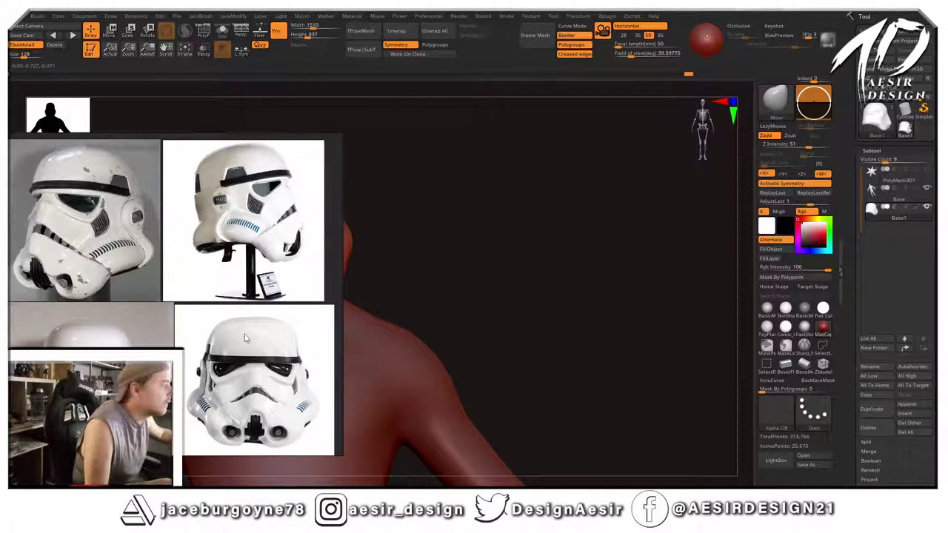
key(alt+Tab)
drag(533, 299, 496, 307)
mouse_move(585, 294)
mouse_down()
mouse_move(666, 258)
mouse_move(282, 388)
mouse_up()
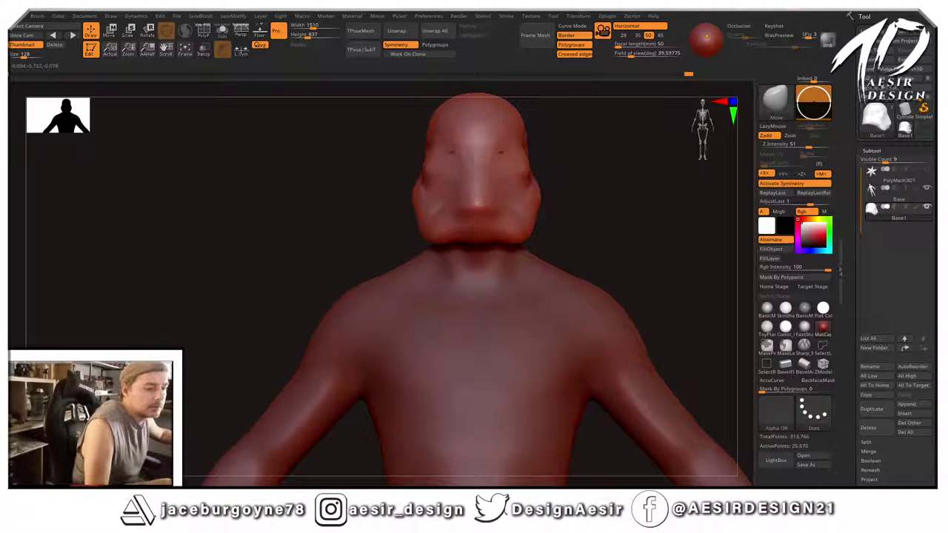
key(alt+Tab)
key(alt+Tab)
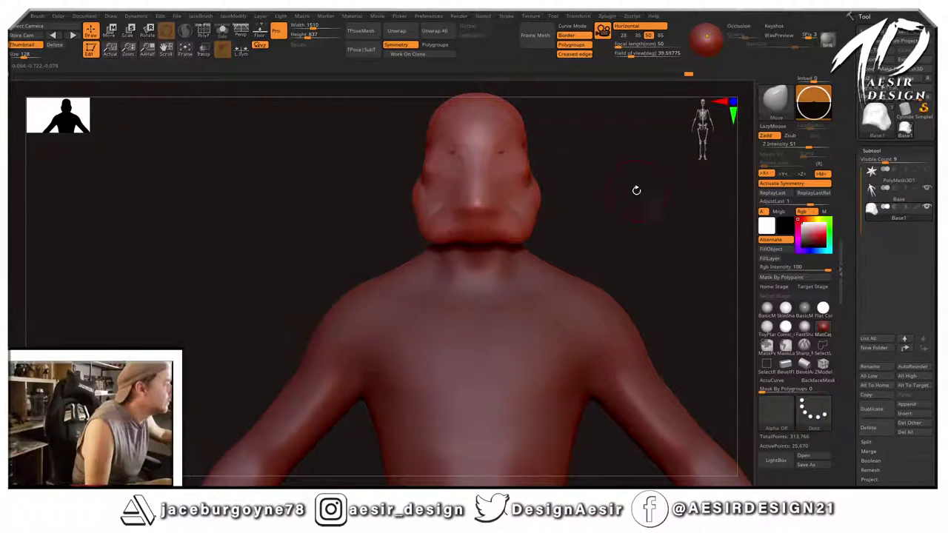
key(alt+Tab)
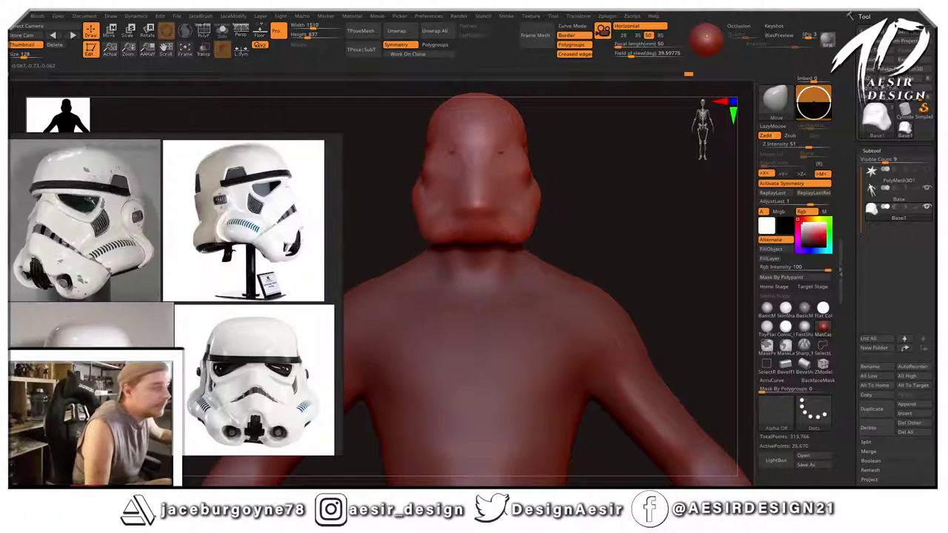
right_click(333, 236)
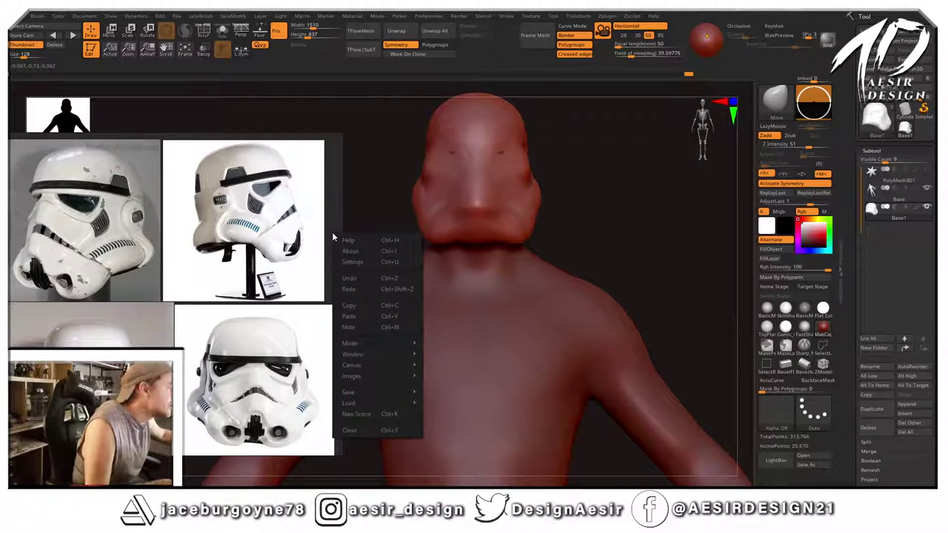
mouse_move(345, 343)
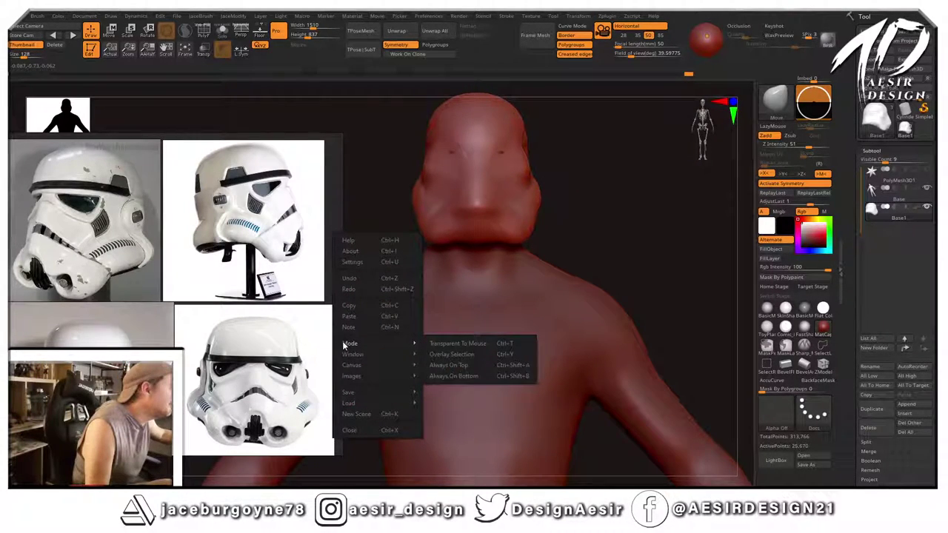
click(439, 364)
Adjust the rear edge of the neck guard in side view with the Move brush.
mouse_move(666, 217)
mouse_down()
mouse_move(618, 237)
mouse_move(626, 207)
mouse_move(594, 268)
mouse_move(626, 246)
mouse_move(608, 241)
mouse_move(623, 258)
mouse_move(601, 230)
mouse_move(671, 227)
mouse_up()
drag(548, 213, 556, 210)
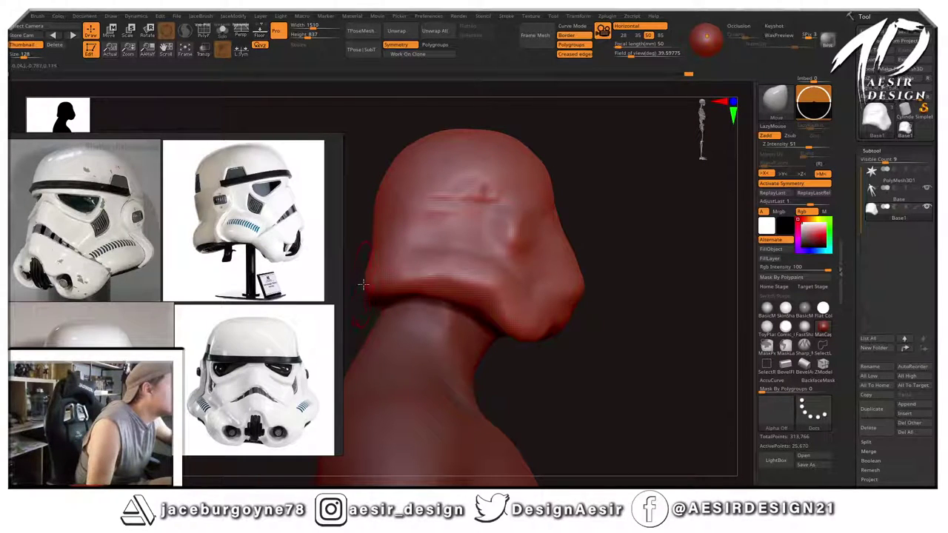
mouse_move(363, 284)
mouse_down()
mouse_move(663, 223)
mouse_move(534, 238)
mouse_up()
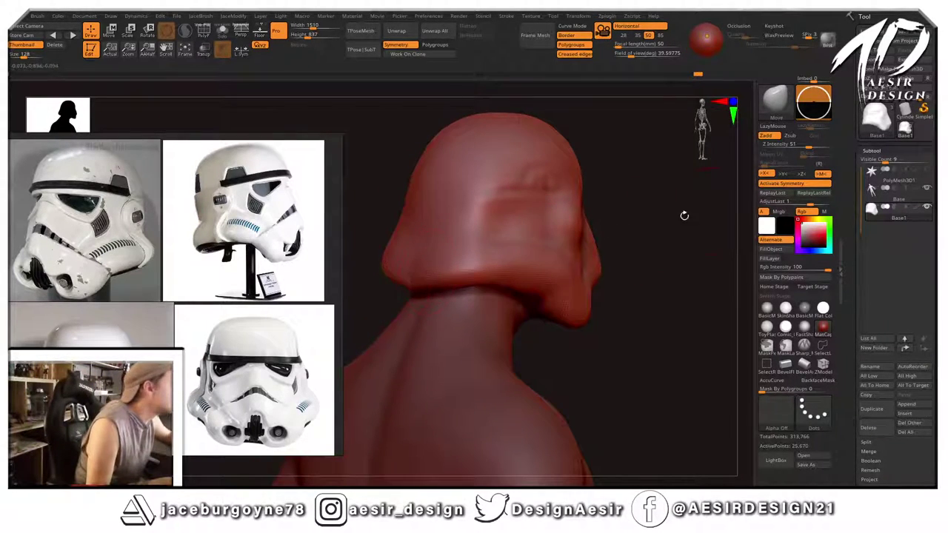
Hide the Base body subtool and raise the helmet's lower side edge with the Move brush.
click(927, 188)
drag(729, 264, 663, 286)
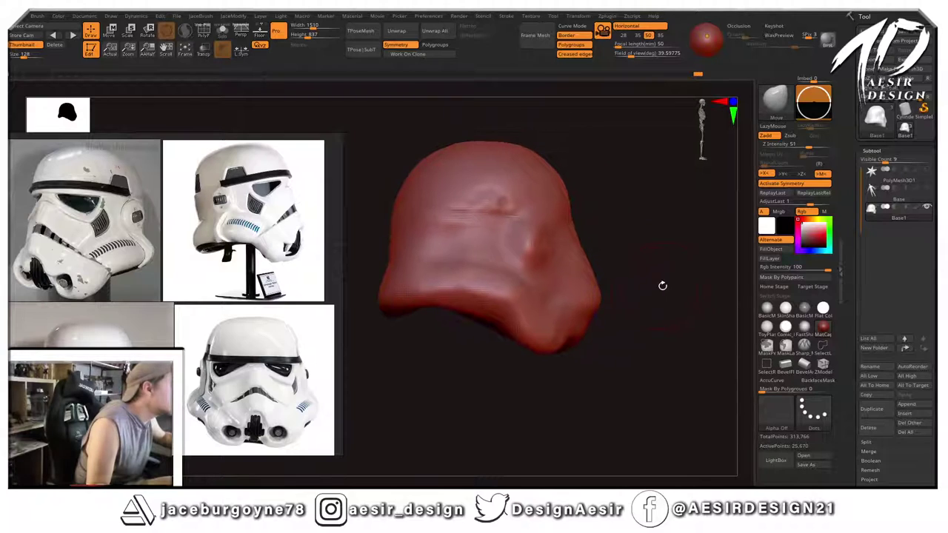
drag(493, 324, 485, 317)
mouse_move(478, 367)
mouse_down()
mouse_move(485, 348)
mouse_move(607, 294)
mouse_move(603, 225)
mouse_up()
Lower the DynaMesh resolution and remesh the helmet to simplify its surface.
key(shift)
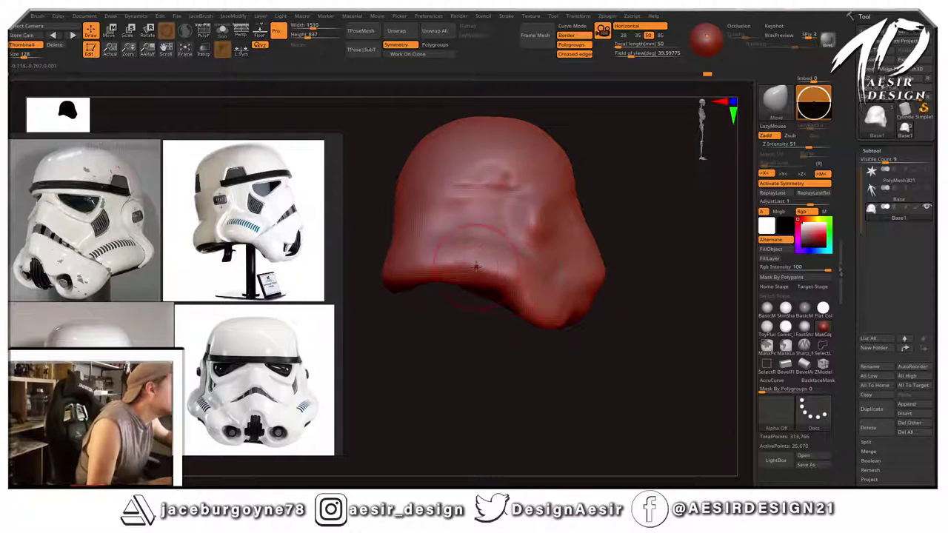
drag(684, 246, 650, 252)
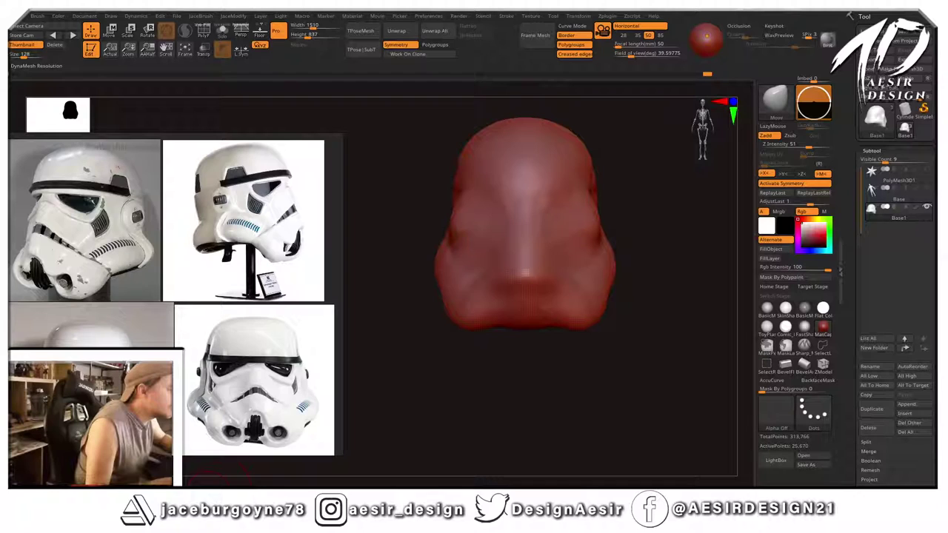
mouse_move(649, 195)
ctrl+mouse_down()
mouse_move(656, 214)
mouse_move(609, 205)
mouse_move(540, 227)
ctrl+mouse_up()
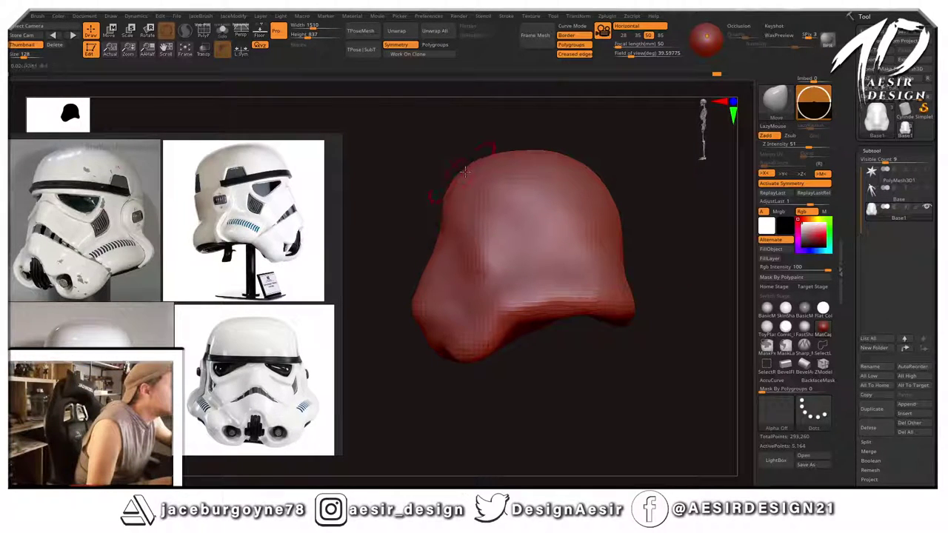
Reshape the forehead profile, and pull the lower jaw down and forward with an adjusted Move brush size.
drag(466, 172, 471, 170)
key(space)
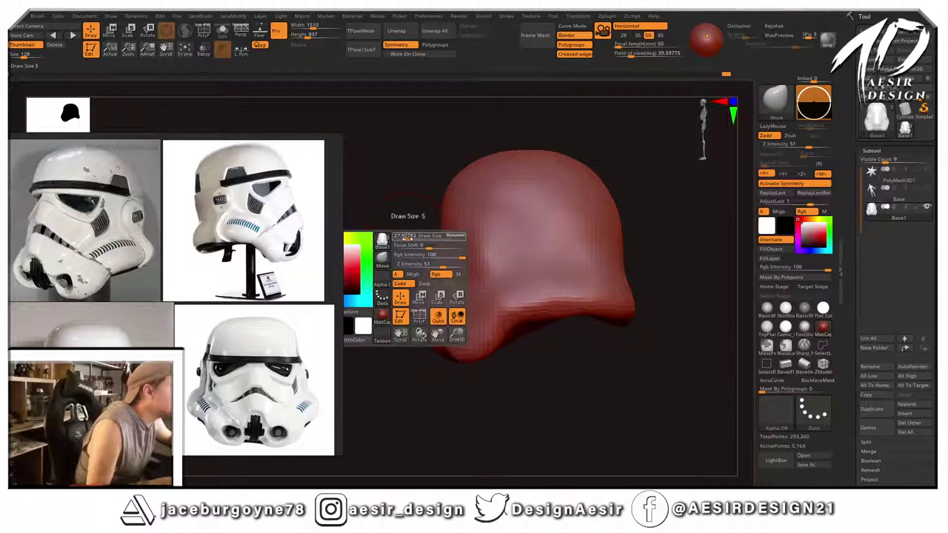
drag(496, 328, 501, 332)
drag(445, 356, 458, 366)
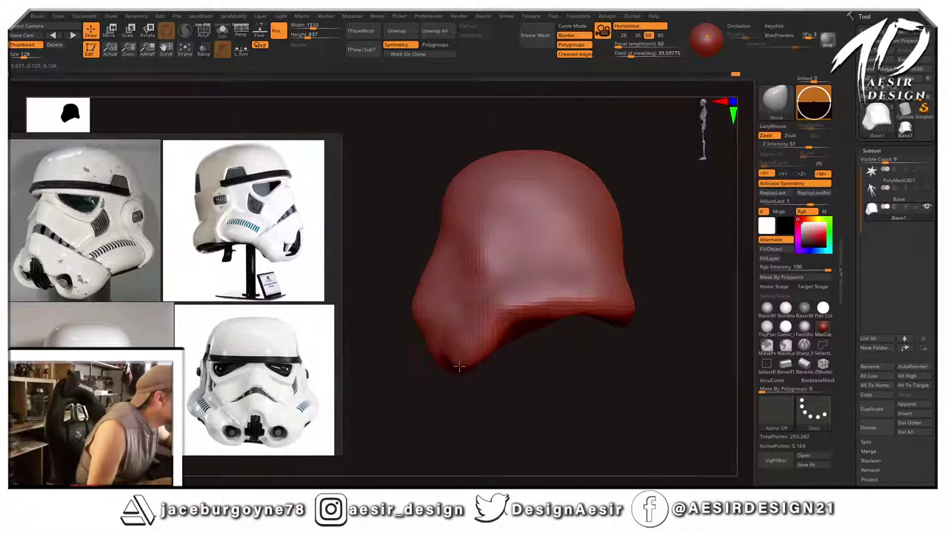
drag(424, 392, 647, 261)
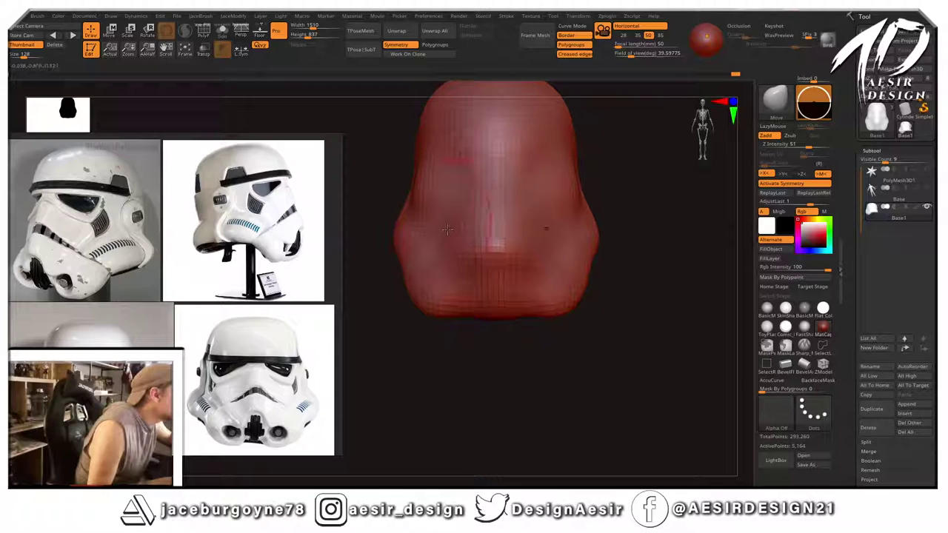
Adjust the cheeks beside the nose bridge in front view and smooth them.
drag(459, 230, 460, 230)
key(space)
drag(646, 199, 634, 199)
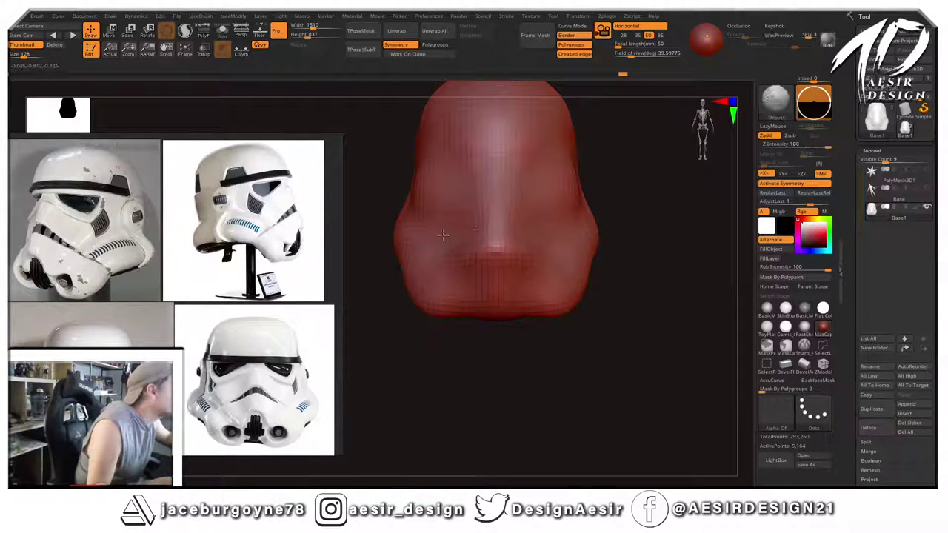
drag(643, 196, 646, 217)
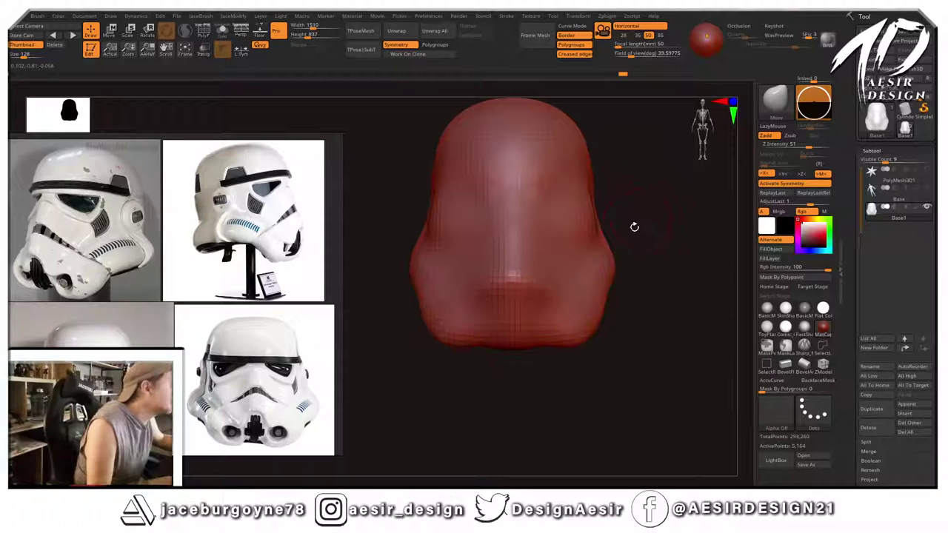
Reshape the mouth recess and the lower jaw corners with the Move brush from three-quarter views.
right_click(485, 369)
drag(693, 293, 611, 265)
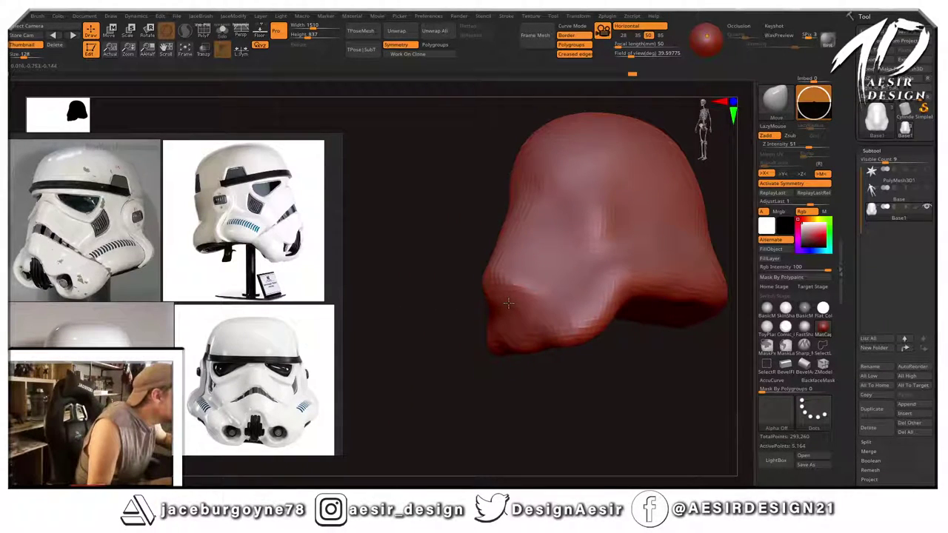
drag(441, 360, 497, 364)
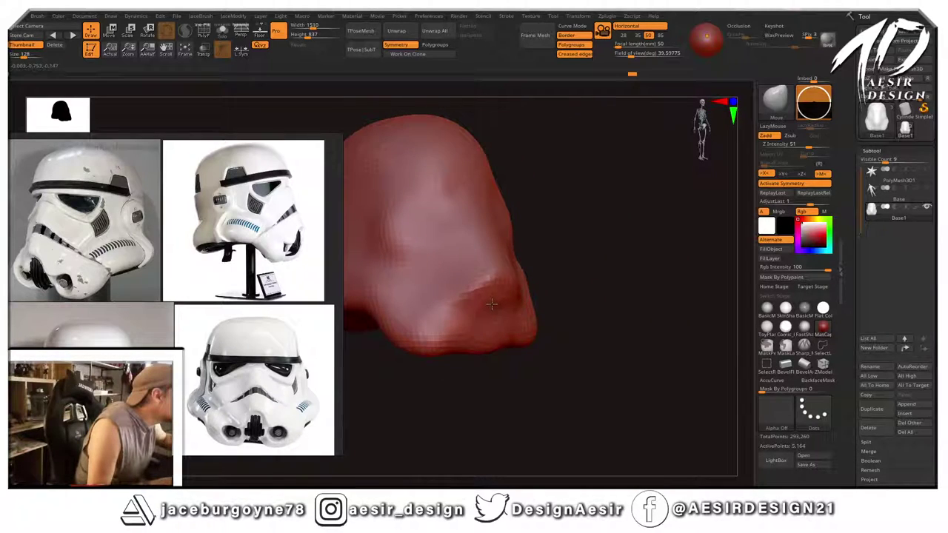
drag(492, 304, 502, 283)
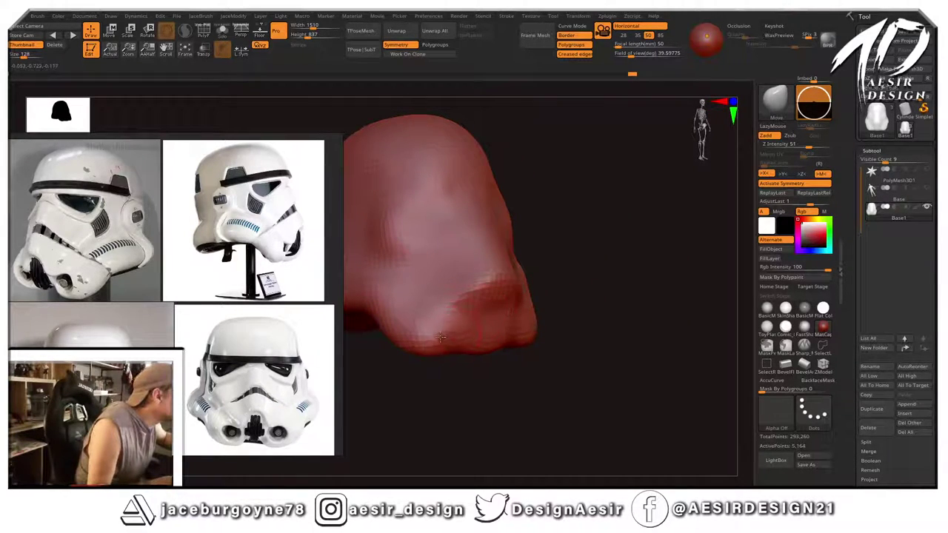
drag(433, 335, 435, 333)
drag(612, 268, 481, 300)
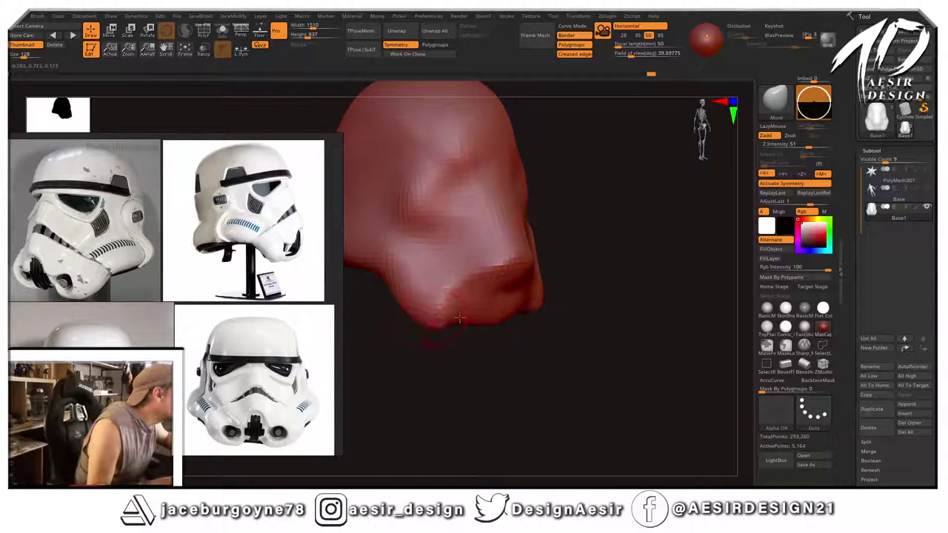
shift+drag(607, 268, 613, 269)
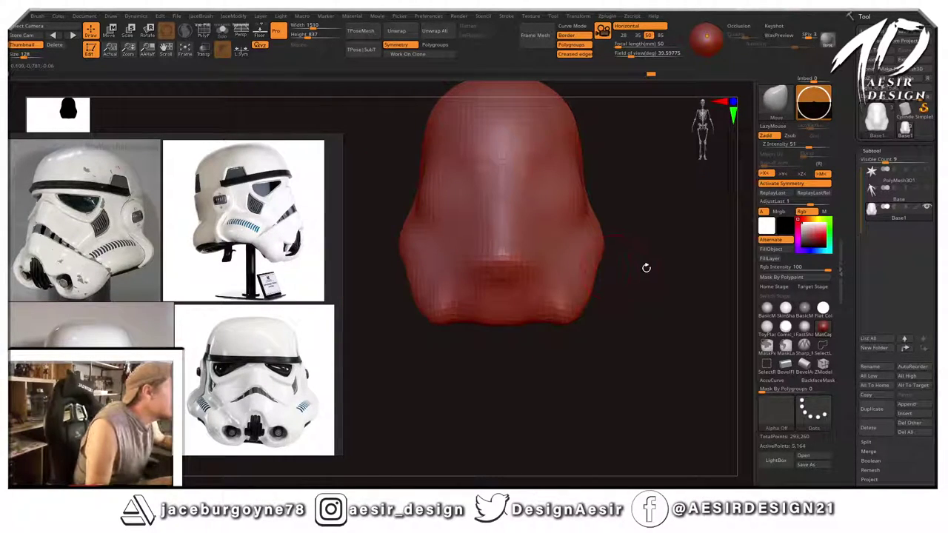
Raise the middle of the chin's lower edge into a shallow arch with the Move brush.
drag(497, 328, 468, 200)
mouse_move(438, 233)
mouse_down()
mouse_move(429, 214)
mouse_move(430, 237)
mouse_move(425, 207)
mouse_move(398, 243)
mouse_up()
mouse_move(493, 229)
shift+mouse_down()
mouse_move(493, 253)
mouse_move(398, 218)
mouse_move(597, 176)
mouse_move(590, 167)
mouse_move(595, 252)
shift+mouse_up()
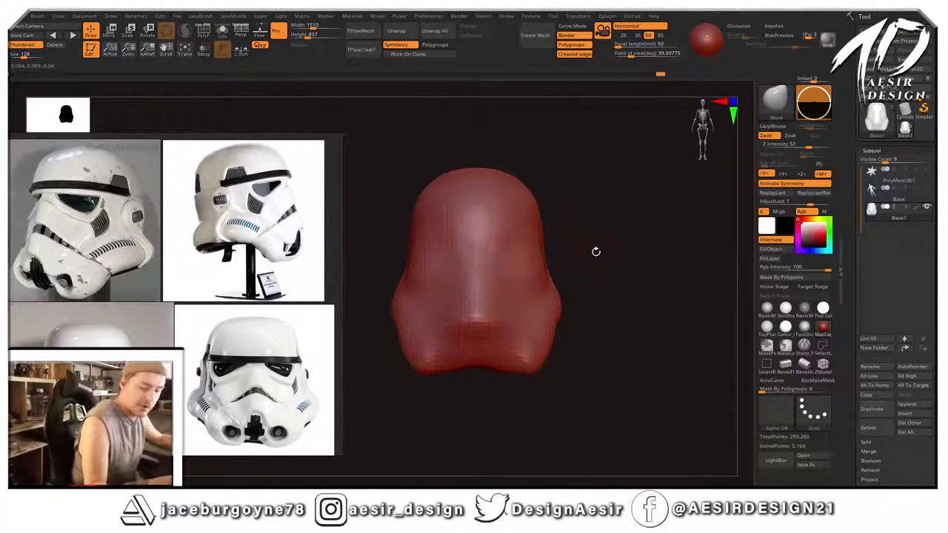
Centre the transform gizmo on the helmet, scale it wider along the X axis, and turn symmetry back on.
key(space)
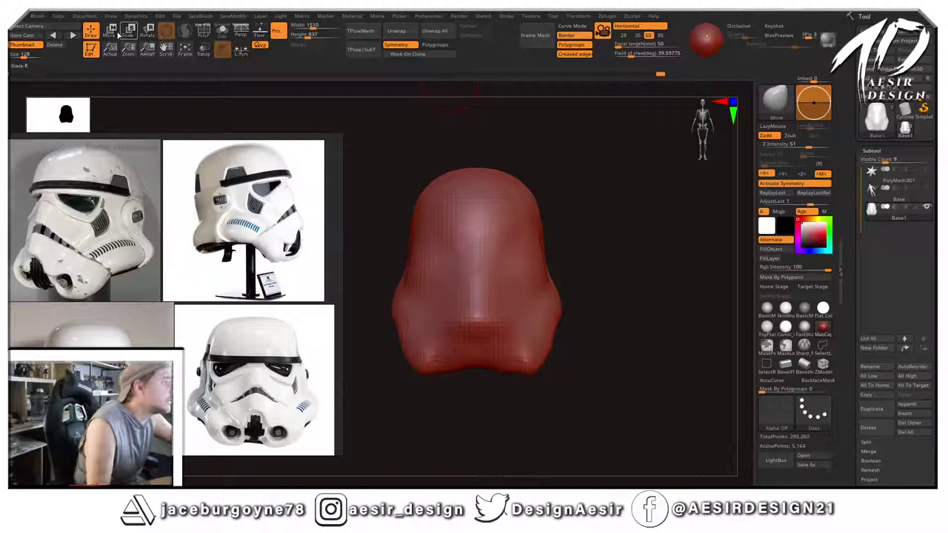
click(115, 32)
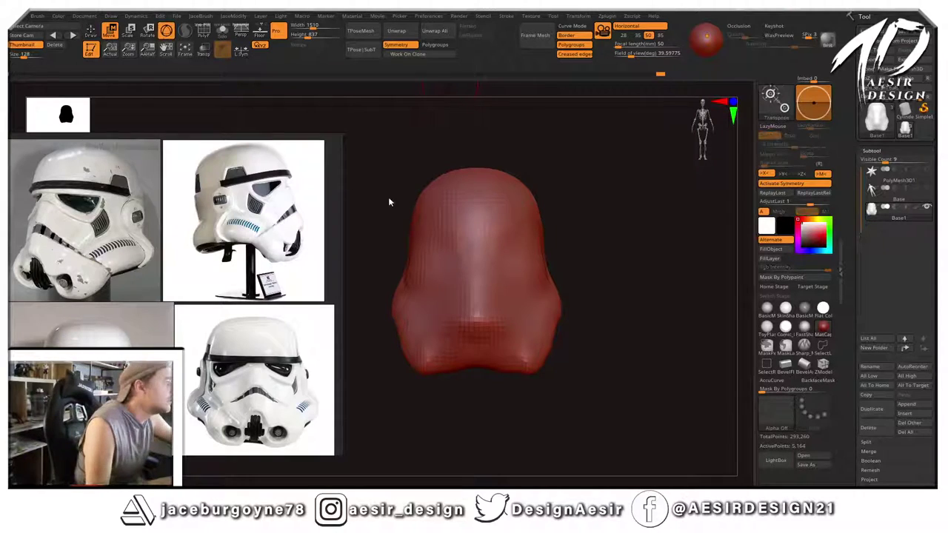
click(476, 255)
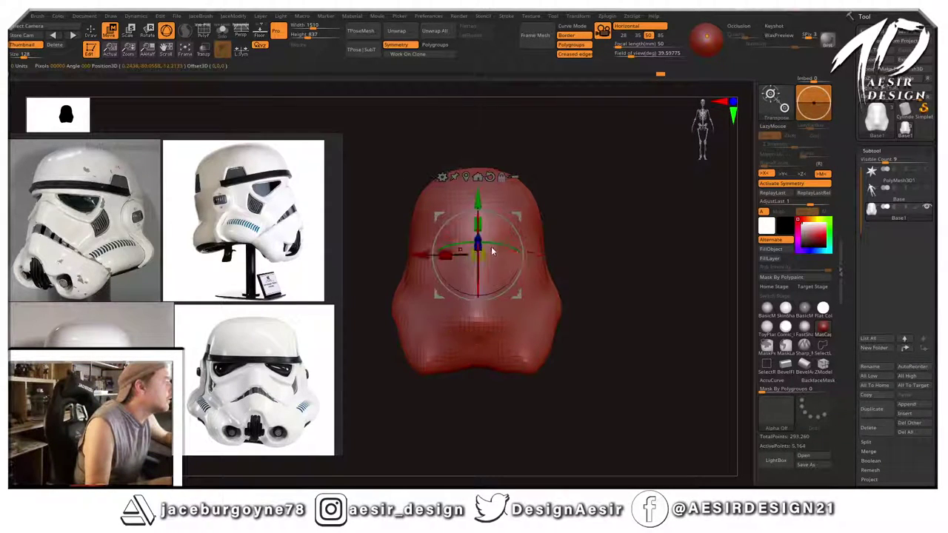
click(466, 178)
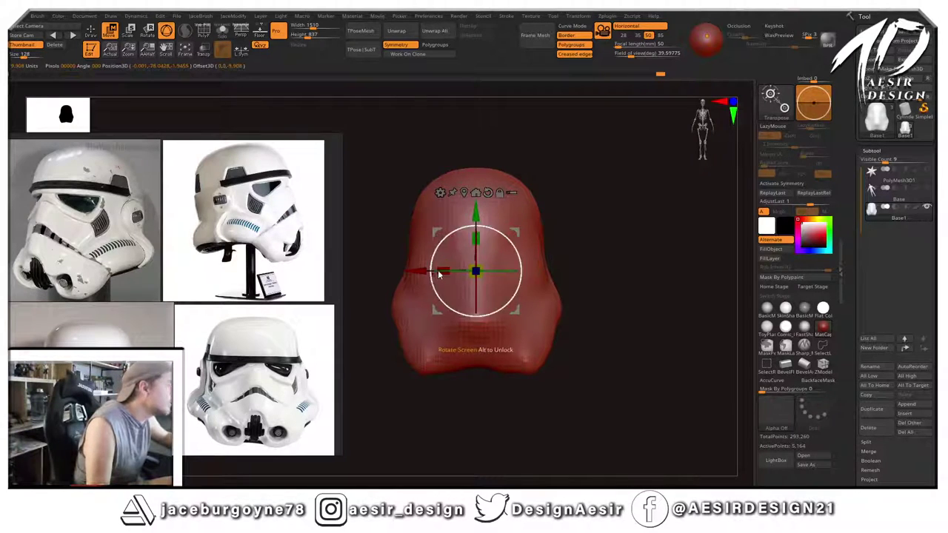
drag(440, 270, 428, 277)
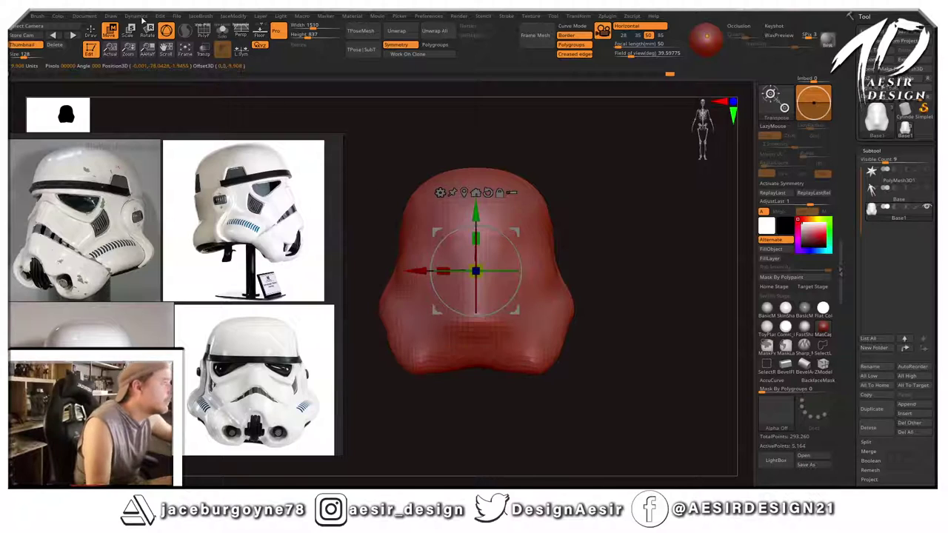
click(91, 31)
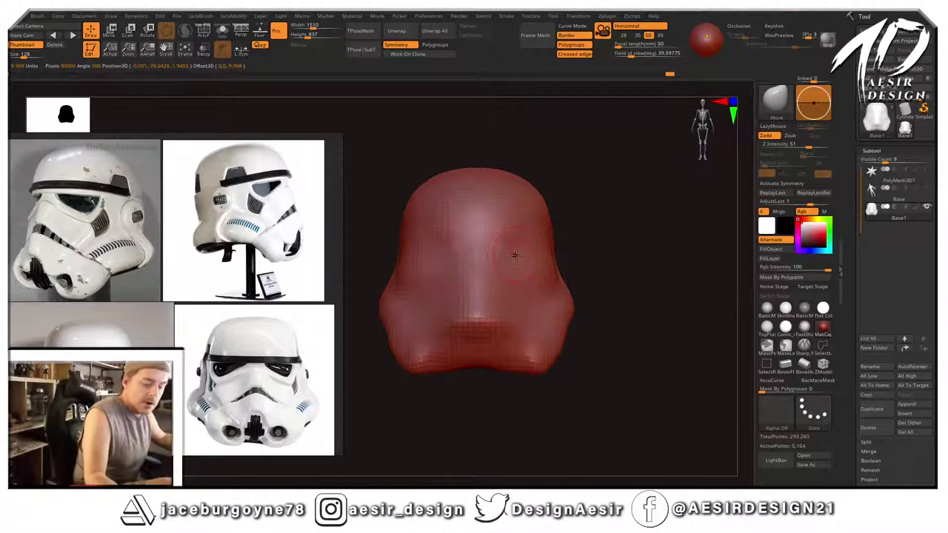
key(x)
Smooth the surface beside the nose bridge symmetrically.
alt+drag(629, 230, 638, 230)
mouse_move(639, 230)
mouse_down()
mouse_move(641, 220)
mouse_move(592, 230)
mouse_up()
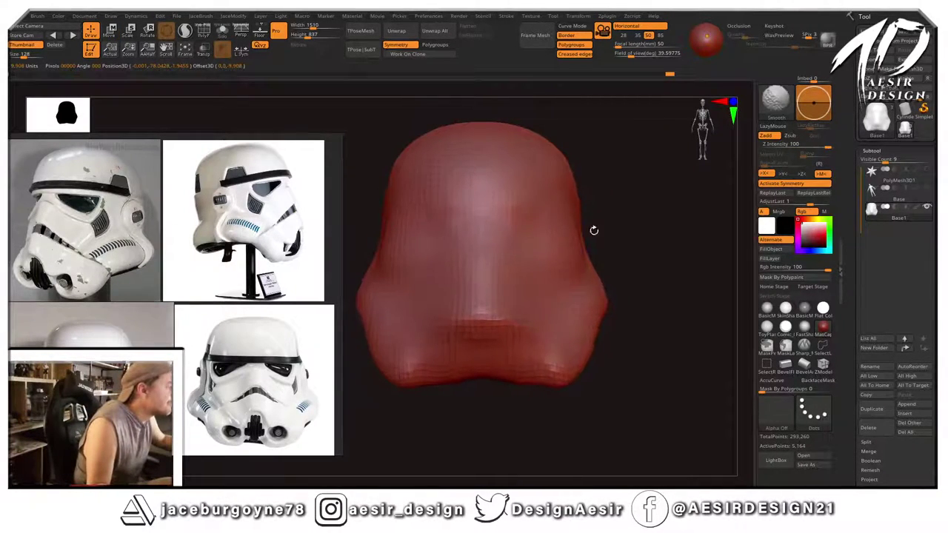
shift+drag(443, 247, 432, 232)
mouse_move(630, 225)
mouse_down()
mouse_move(620, 218)
mouse_move(641, 223)
mouse_move(614, 227)
mouse_up()
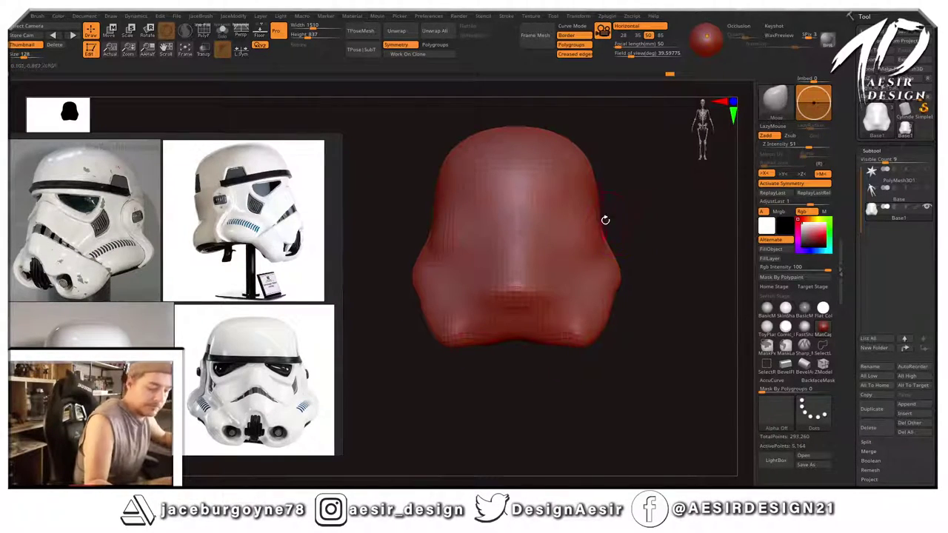
Build up a raised rim along the jaw and the lower side edge with the ClayBuildup brush.
key(b)
click(621, 231)
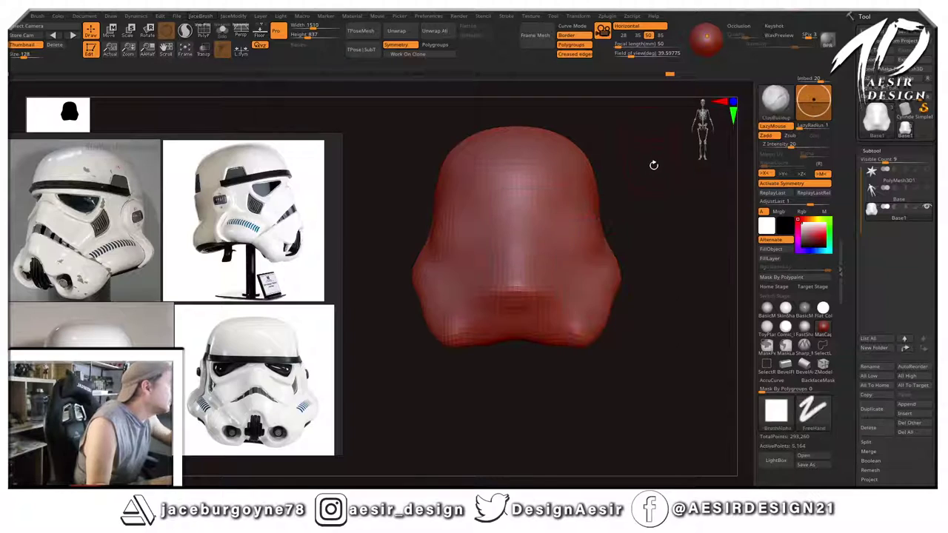
mouse_move(654, 163)
mouse_down()
mouse_move(688, 177)
mouse_move(604, 201)
mouse_move(624, 202)
mouse_up()
key(space)
drag(464, 318, 523, 301)
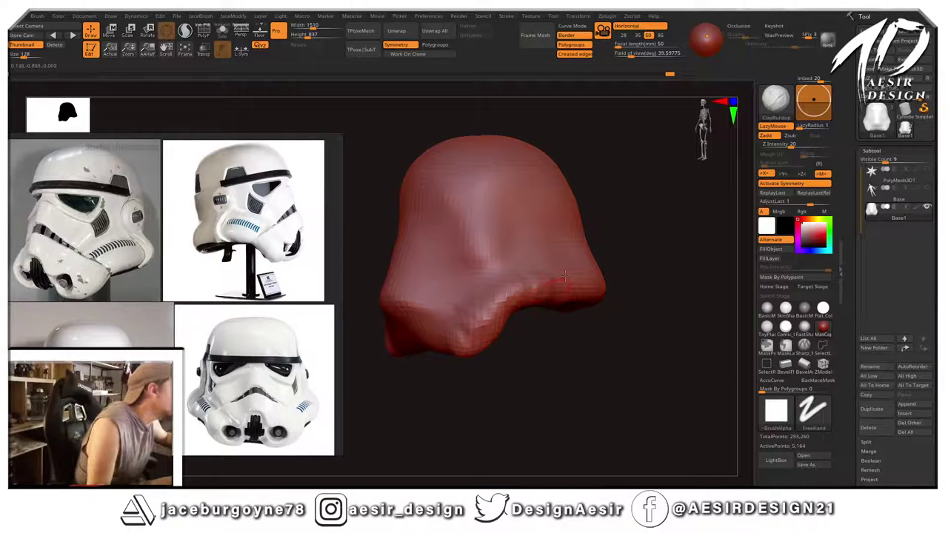
mouse_move(635, 271)
mouse_down()
mouse_move(597, 282)
mouse_move(664, 277)
mouse_move(645, 328)
mouse_move(631, 282)
mouse_move(654, 277)
mouse_move(644, 285)
mouse_move(577, 263)
mouse_up()
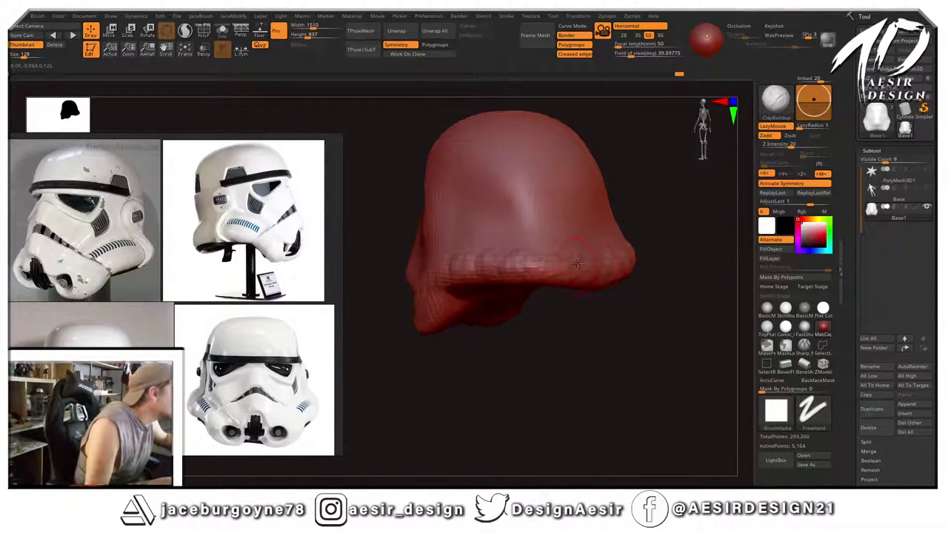
mouse_move(574, 308)
mouse_down()
mouse_move(601, 326)
mouse_move(597, 301)
mouse_move(537, 343)
mouse_move(594, 328)
mouse_move(546, 334)
mouse_move(571, 343)
mouse_move(533, 349)
mouse_up()
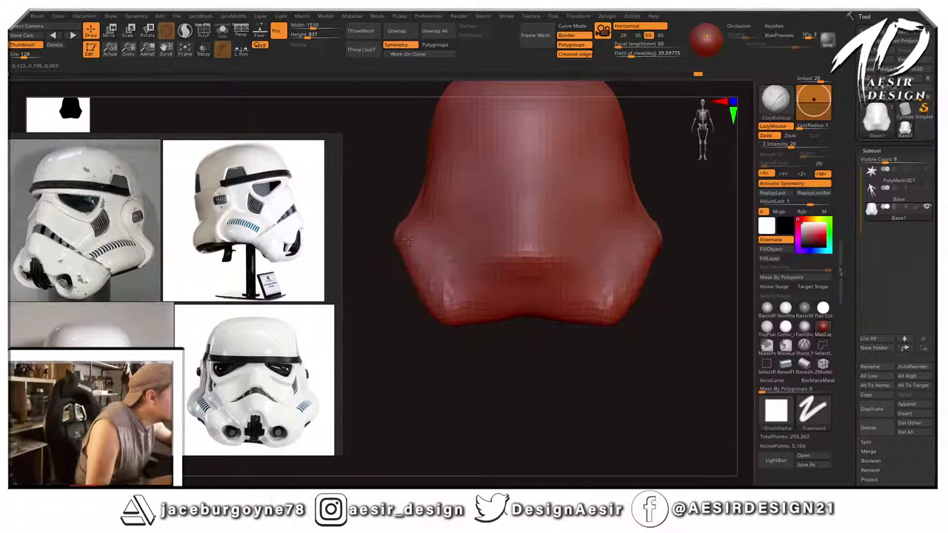
drag(384, 346, 444, 339)
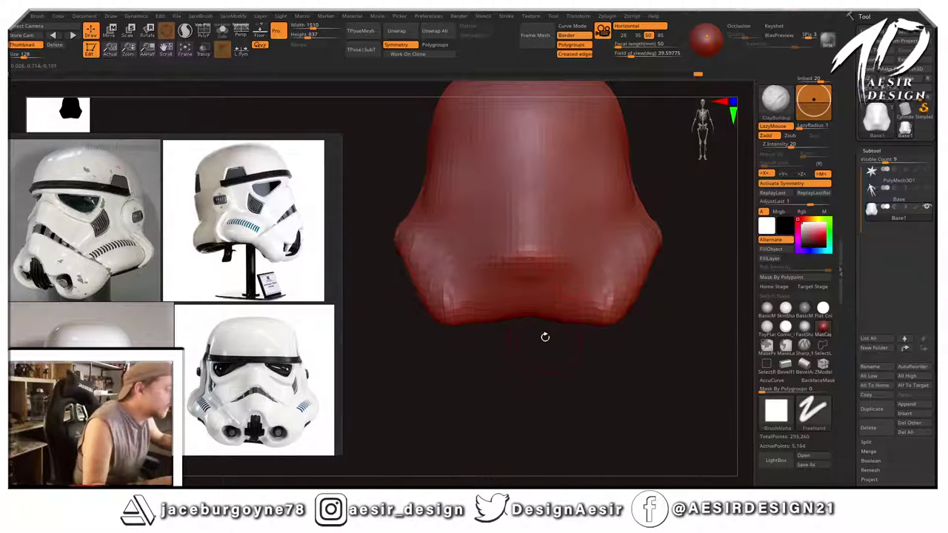
Switch to the Move brush, adjust its draw size, and refine the side contour above the flared cheeks.
key(b)
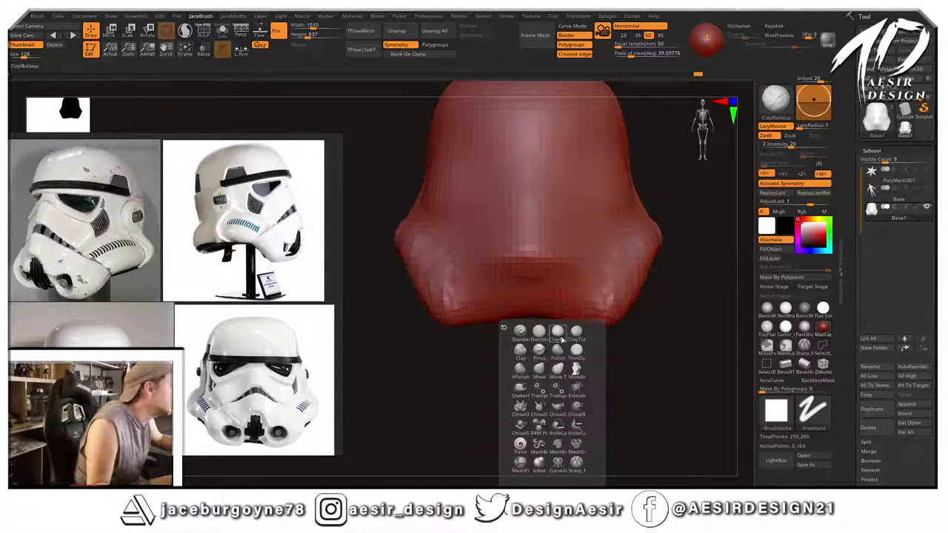
click(537, 368)
key(space)
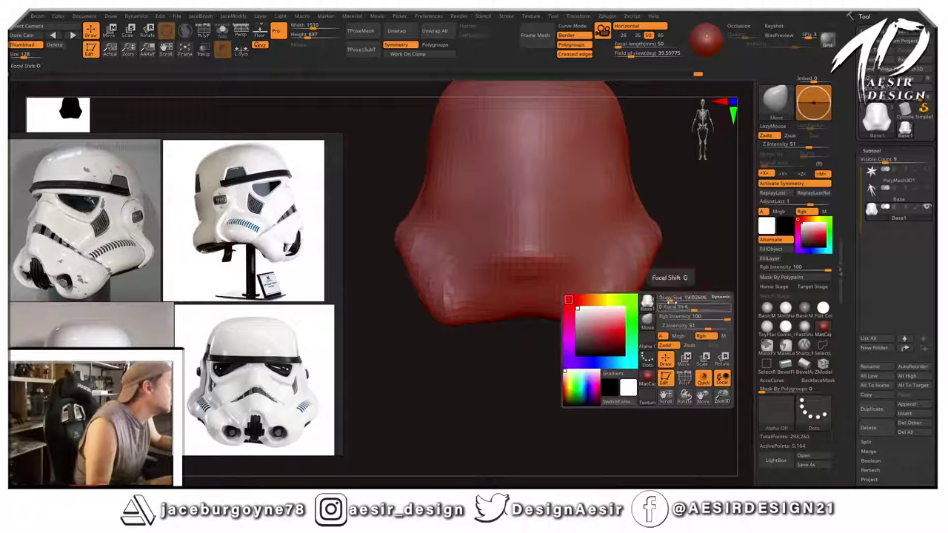
drag(670, 299, 668, 297)
drag(627, 221, 620, 227)
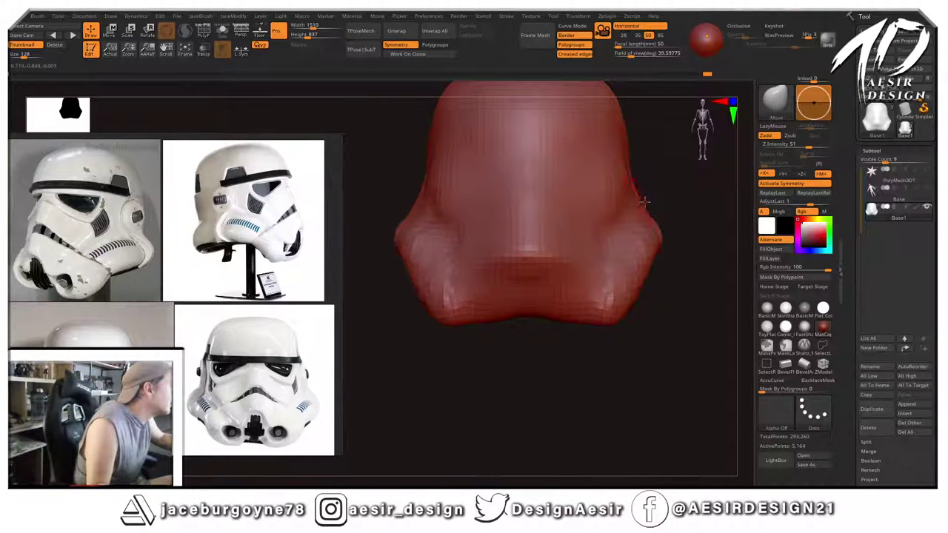
mouse_move(677, 205)
mouse_down()
mouse_move(660, 227)
mouse_move(590, 247)
mouse_move(573, 239)
mouse_up()
drag(510, 290, 457, 254)
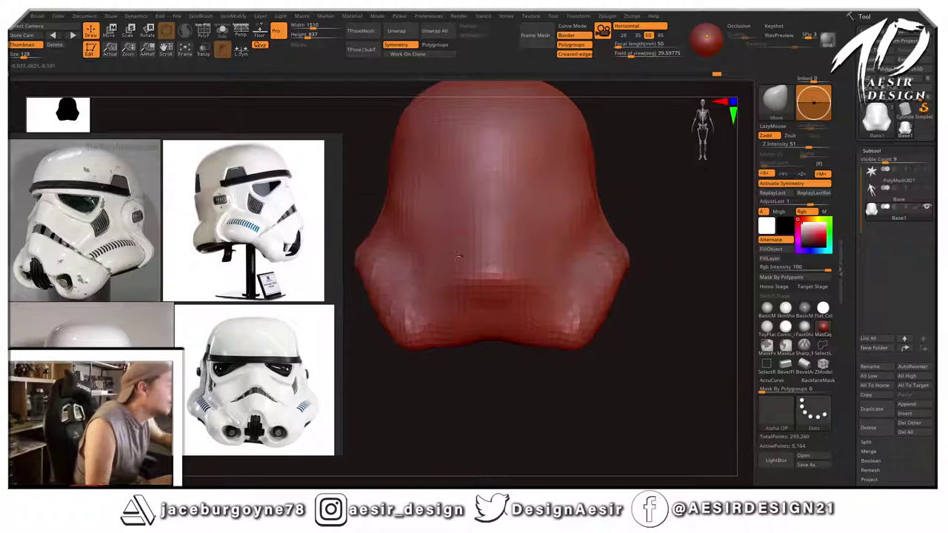
Smooth the cheeks and reshape the cheek ridge and jaw corners with the Move brush from several angles.
key(shift)
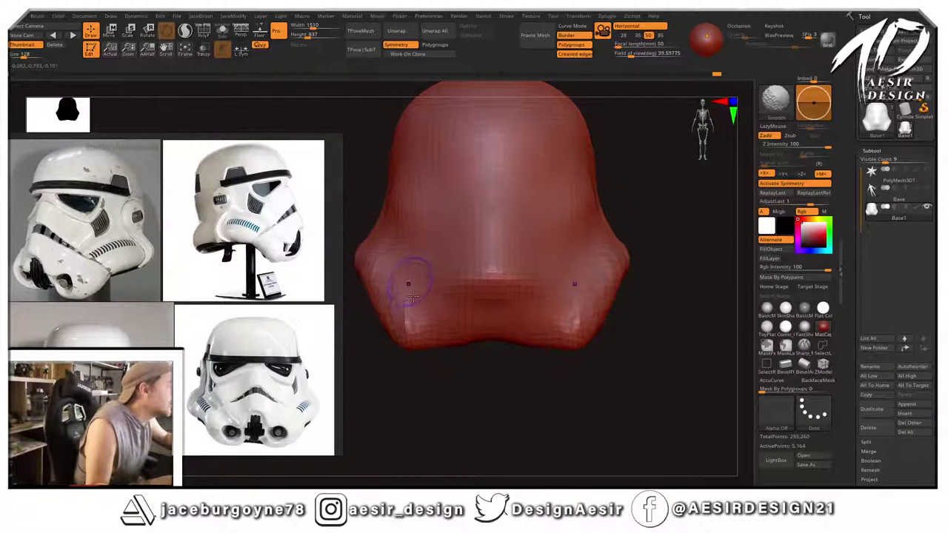
mouse_move(404, 373)
mouse_down()
mouse_move(466, 385)
mouse_move(624, 266)
mouse_move(692, 251)
mouse_up()
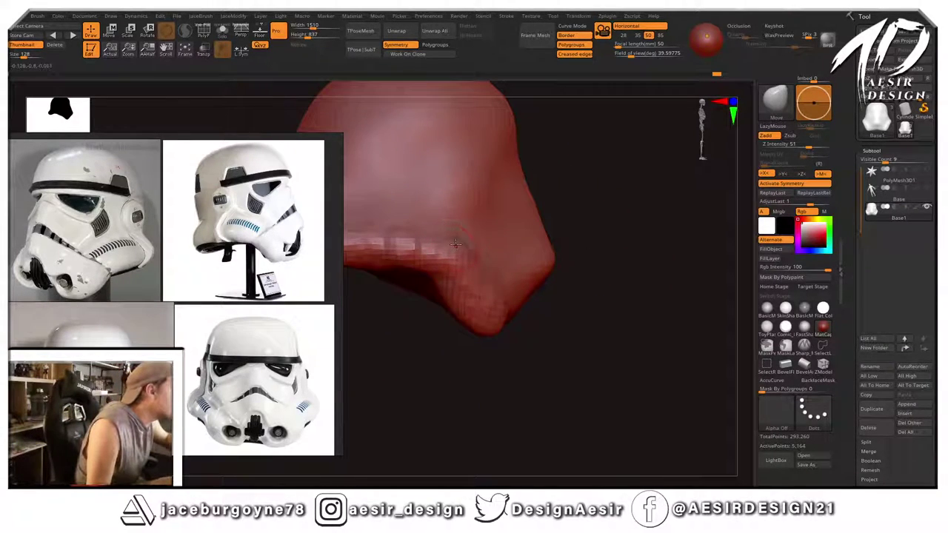
drag(630, 242, 541, 339)
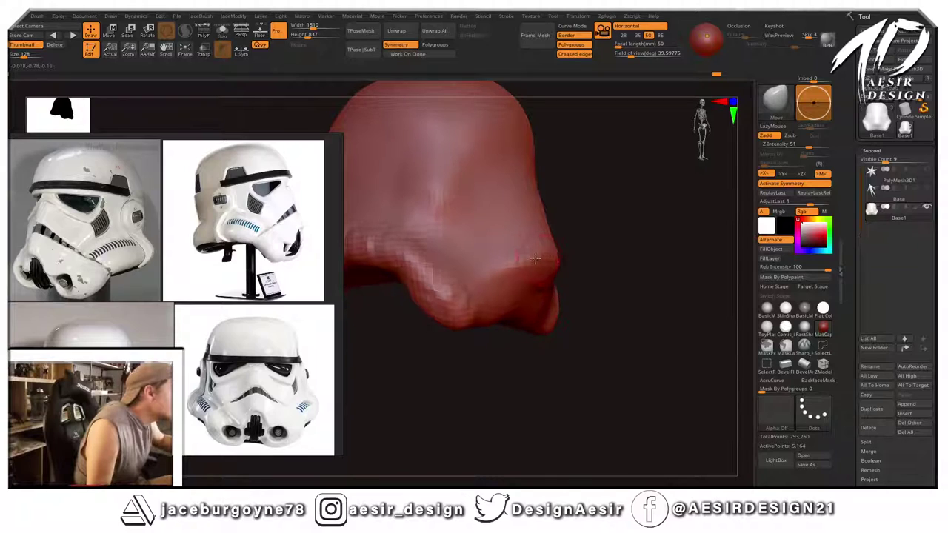
mouse_move(598, 247)
mouse_down()
mouse_move(442, 356)
mouse_move(457, 353)
mouse_up()
drag(471, 285, 472, 291)
mouse_move(447, 350)
mouse_down()
mouse_move(428, 318)
mouse_move(448, 310)
mouse_move(437, 275)
mouse_up()
drag(420, 344, 431, 359)
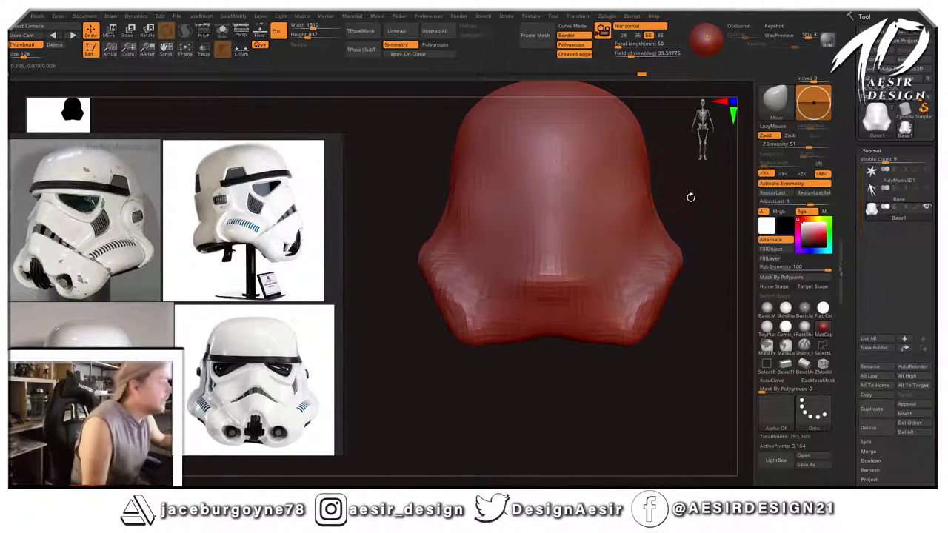
Smooth the helmet's side around the eye and temple area.
mouse_move(690, 197)
mouse_down()
mouse_move(632, 220)
mouse_move(641, 223)
mouse_move(609, 215)
mouse_up()
mouse_move(545, 213)
shift+mouse_down()
mouse_move(511, 220)
mouse_move(511, 254)
shift+mouse_up()
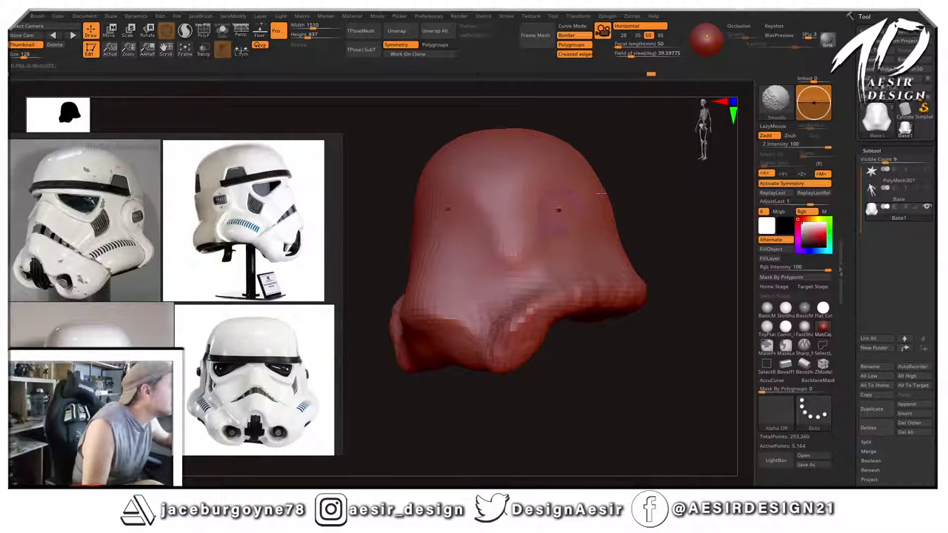
drag(643, 196, 601, 201)
mouse_move(516, 390)
alt+mouse_down()
mouse_move(511, 370)
mouse_move(558, 370)
alt+mouse_up()
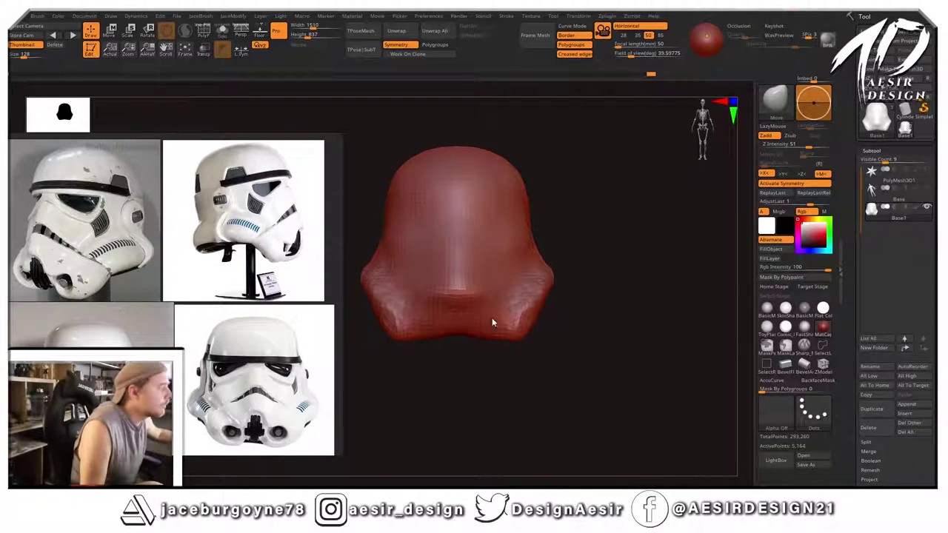
Adjust the Move brush size and refine the face's front profile at eye level from the side.
drag(605, 298, 592, 296)
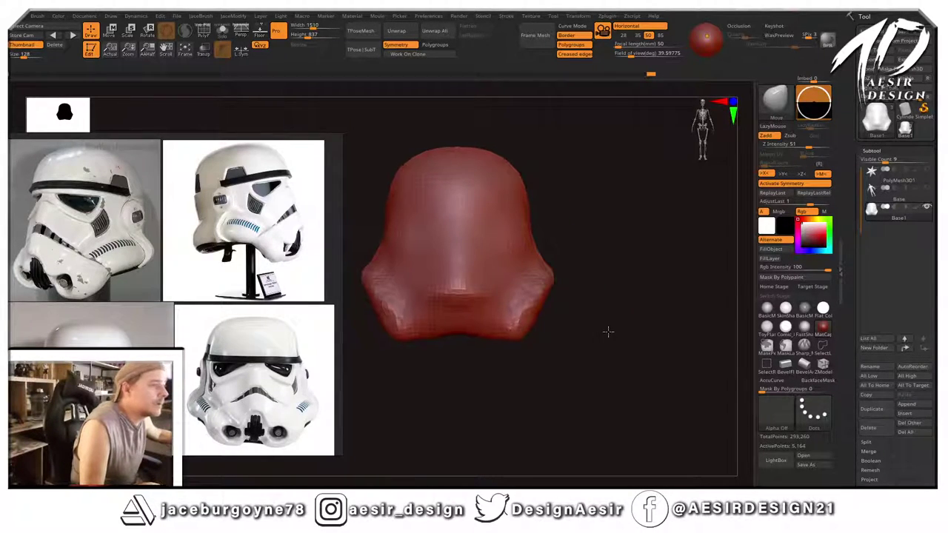
alt+drag(608, 331, 605, 320)
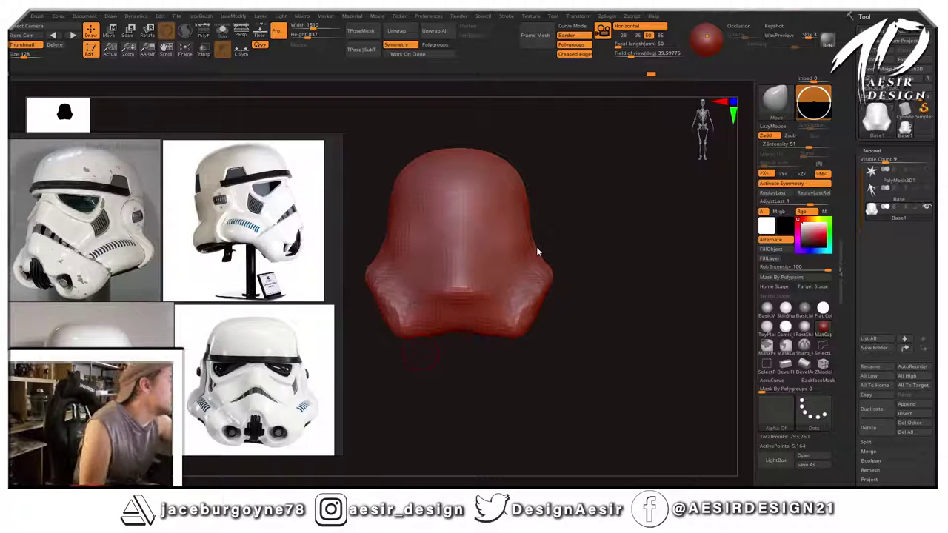
mouse_move(585, 205)
mouse_down()
mouse_move(652, 190)
mouse_move(624, 184)
mouse_move(651, 197)
mouse_move(643, 199)
mouse_move(688, 197)
mouse_move(586, 205)
mouse_up()
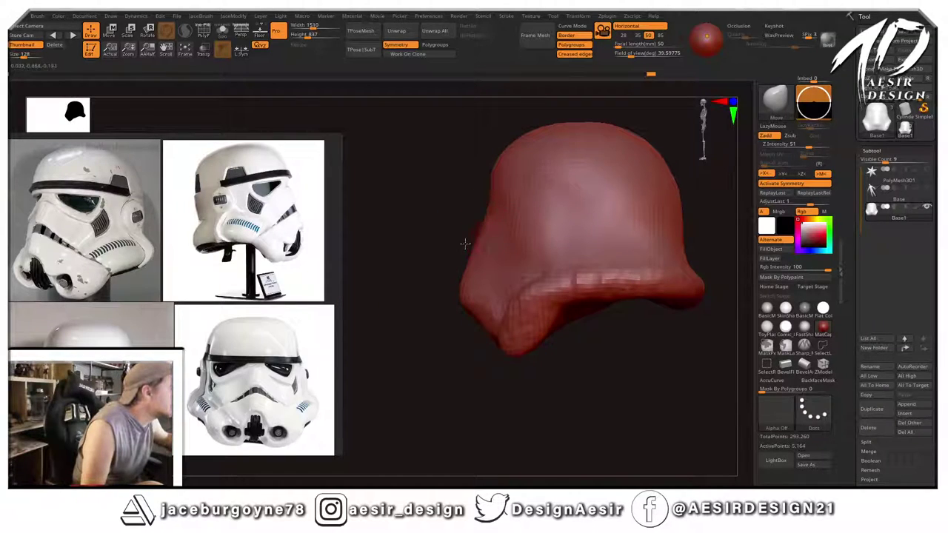
key(space)
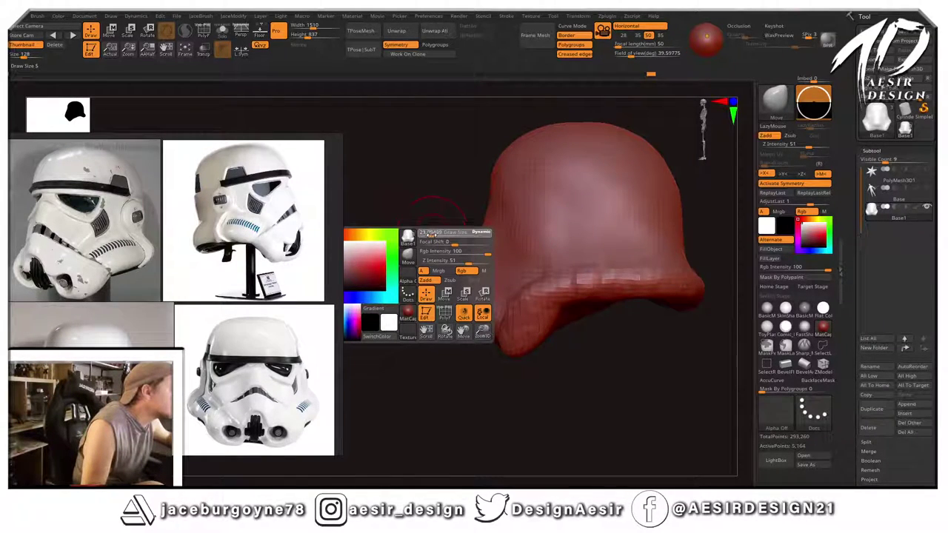
drag(420, 237, 421, 241)
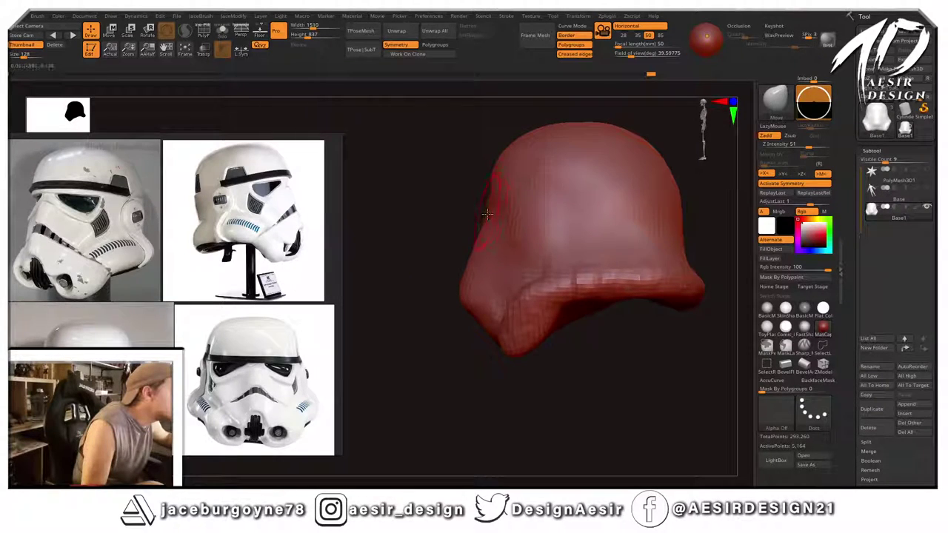
drag(420, 394, 644, 279)
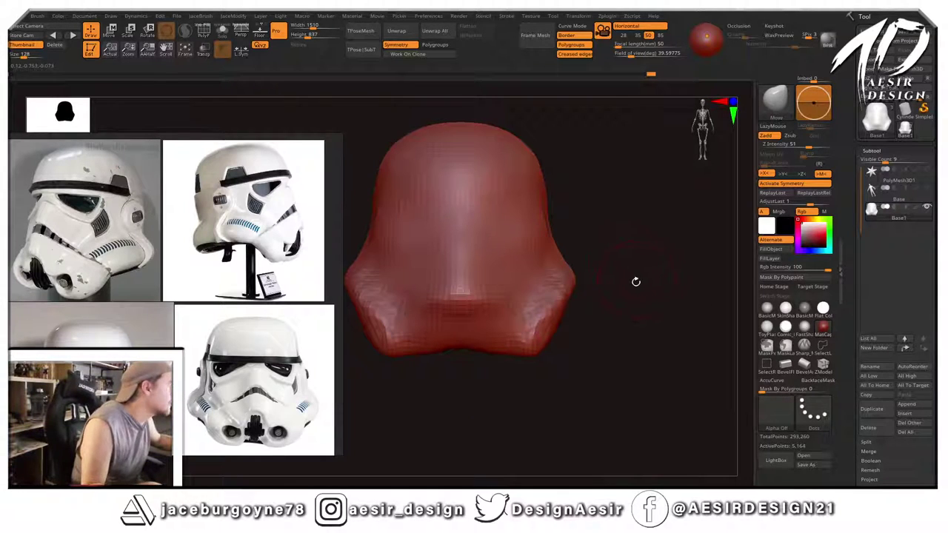
Switch to the DamStandard brush and carve the crease between the cheek ridge and the jaw from several angles.
key(b)
key(d)
key(s)
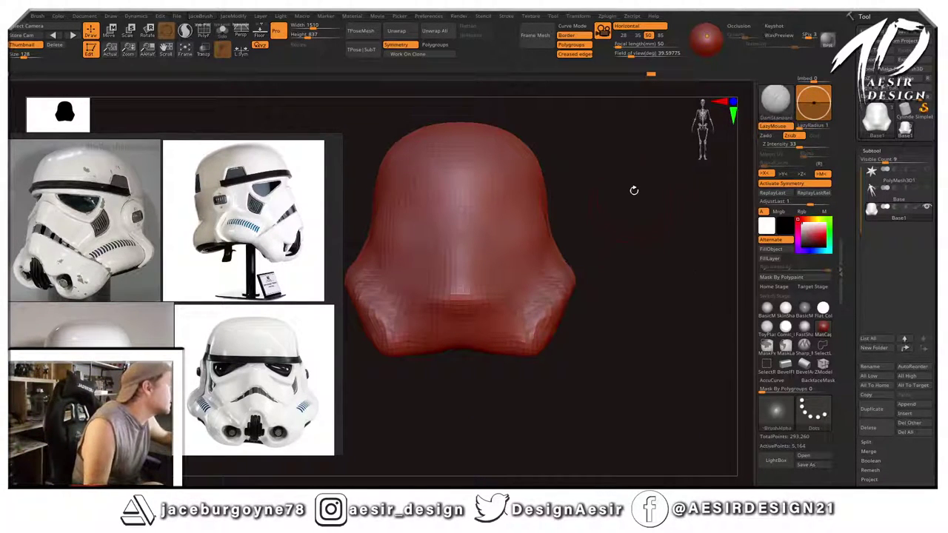
key(space)
mouse_move(637, 205)
mouse_down()
mouse_move(618, 227)
mouse_move(604, 226)
mouse_up()
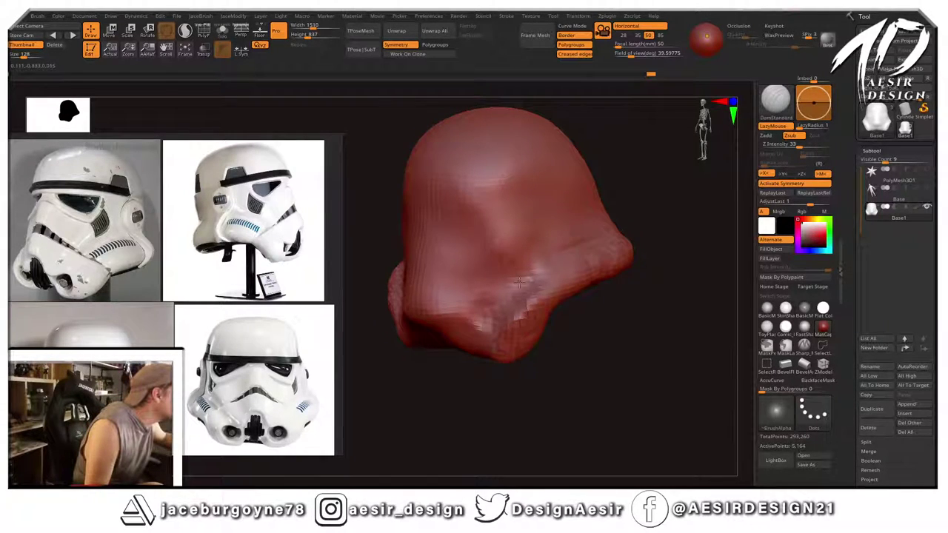
drag(520, 282, 493, 306)
mouse_move(683, 238)
mouse_down()
mouse_move(688, 224)
mouse_move(514, 294)
mouse_move(544, 328)
mouse_up()
drag(429, 400, 696, 264)
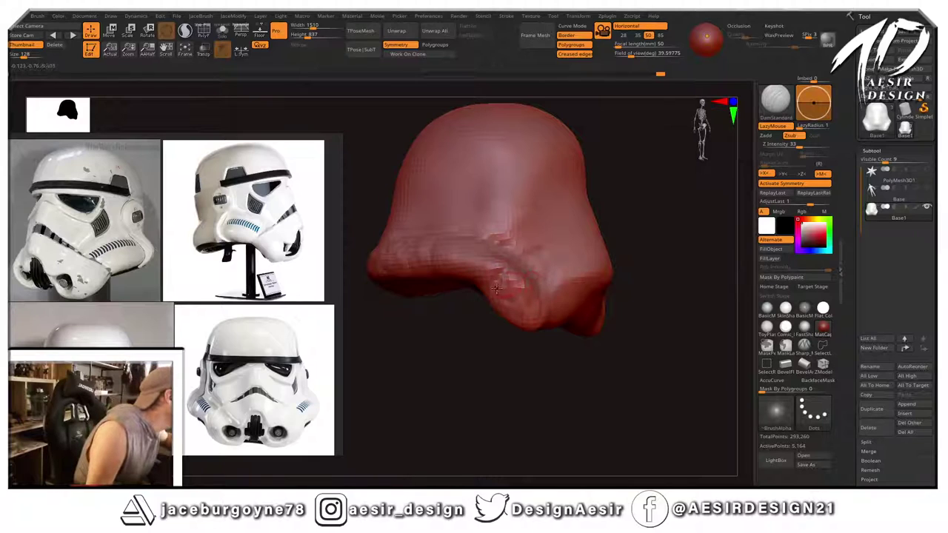
Adjust the DamStandard draw size and extend the crease along the top of the cheek ridge towards the face's centre.
right_click(646, 234)
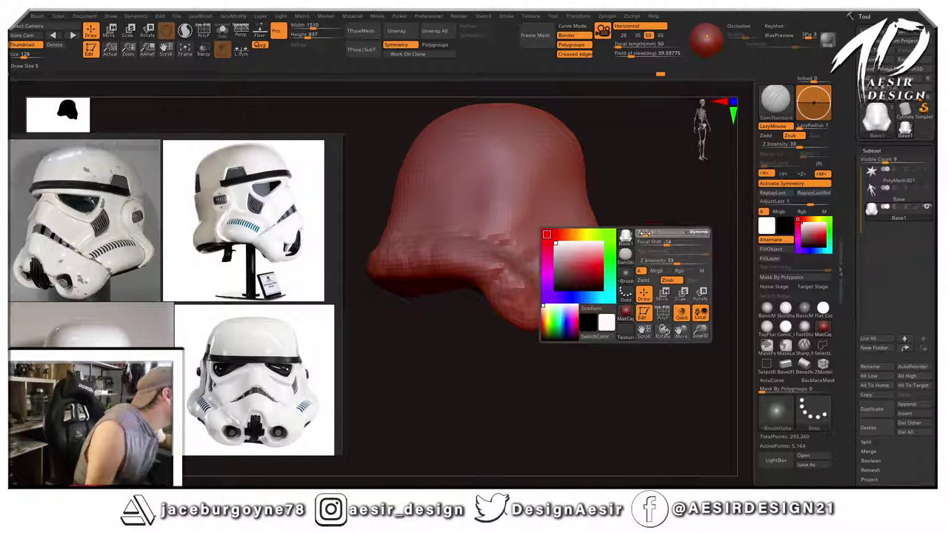
mouse_move(646, 233)
mouse_down()
mouse_move(663, 225)
mouse_move(642, 226)
mouse_up()
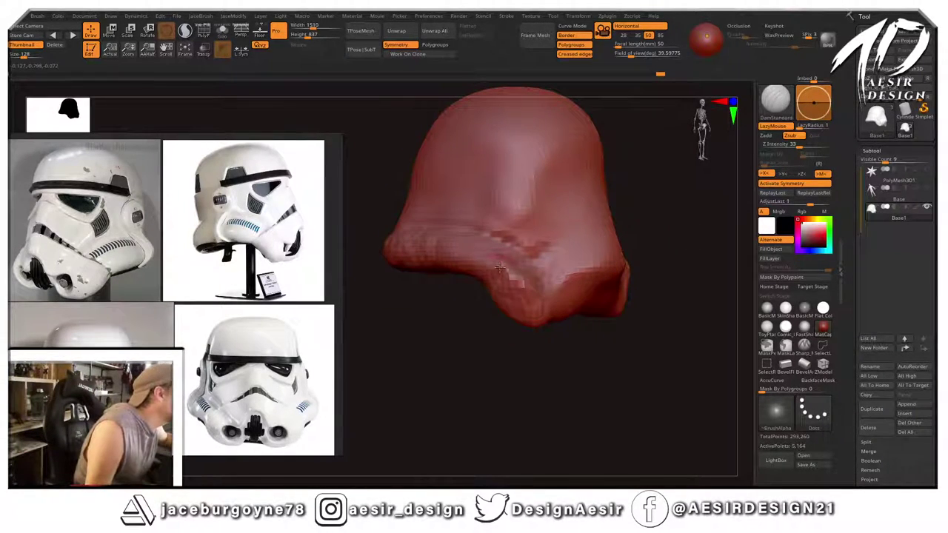
drag(500, 269, 565, 245)
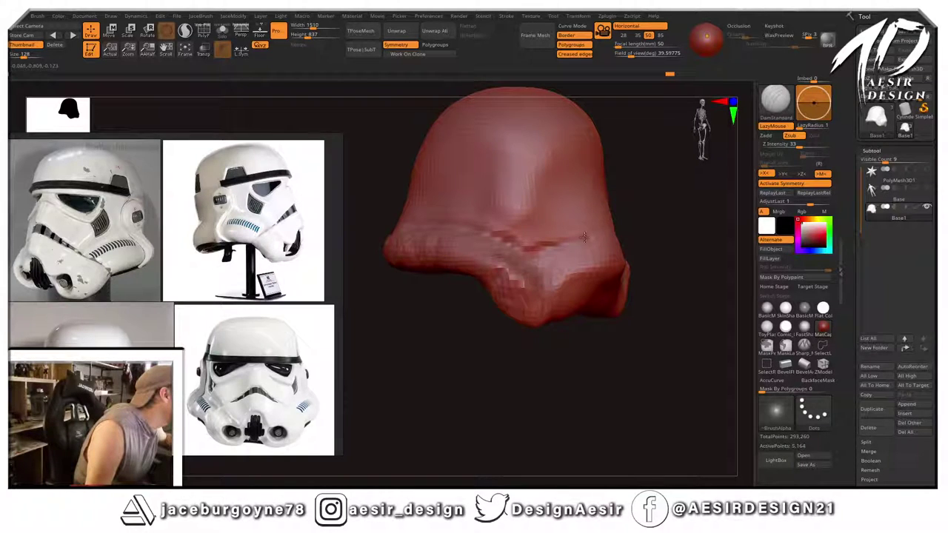
mouse_move(671, 229)
mouse_down()
mouse_move(621, 223)
mouse_move(657, 216)
mouse_up()
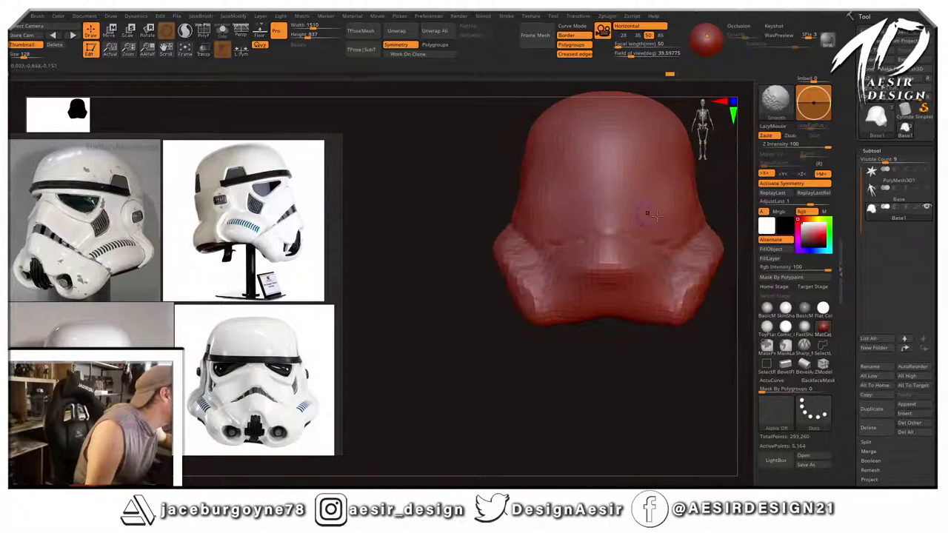
Deepen the crease above the frown ridge and carve a vertical groove on each side of the nose bridge.
mouse_move(464, 341)
alt+mouse_down()
mouse_move(415, 337)
mouse_move(449, 308)
alt+mouse_up()
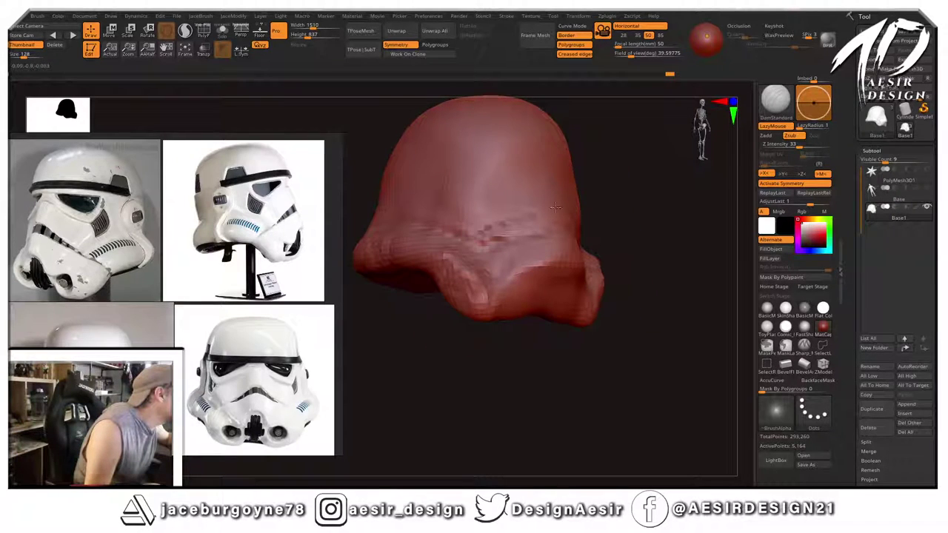
drag(629, 203, 449, 357)
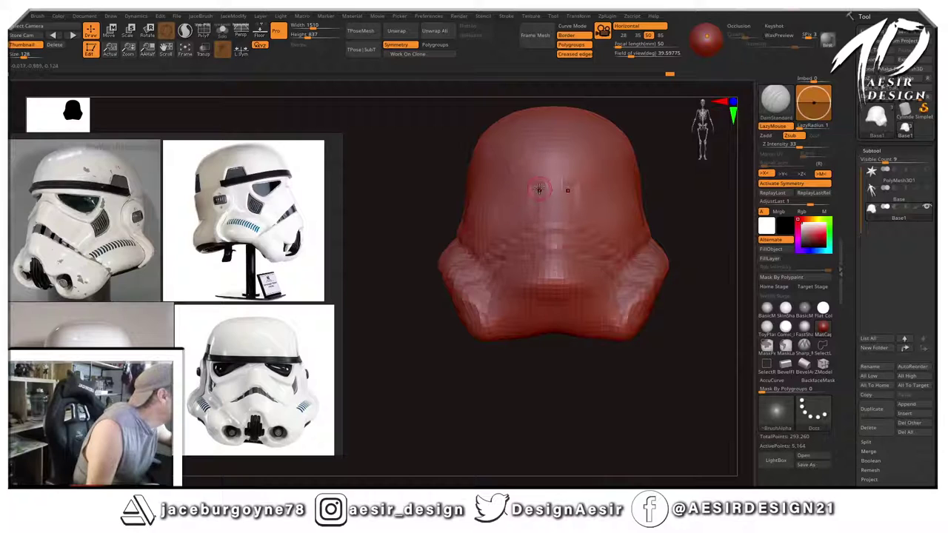
drag(539, 191, 538, 222)
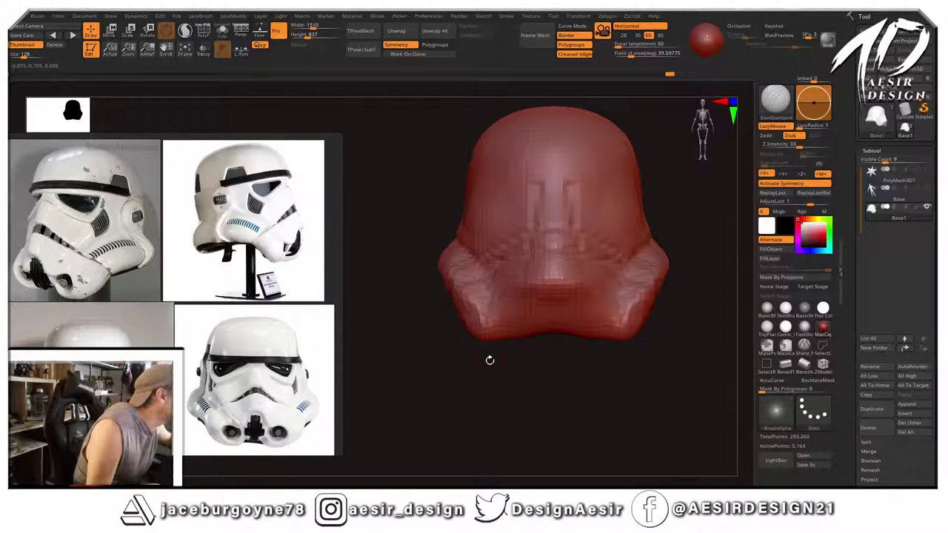
drag(489, 360, 609, 225)
Switch to the Move brush, adjust its draw size, and reshape the frown ridge and the area around its crease.
key(b)
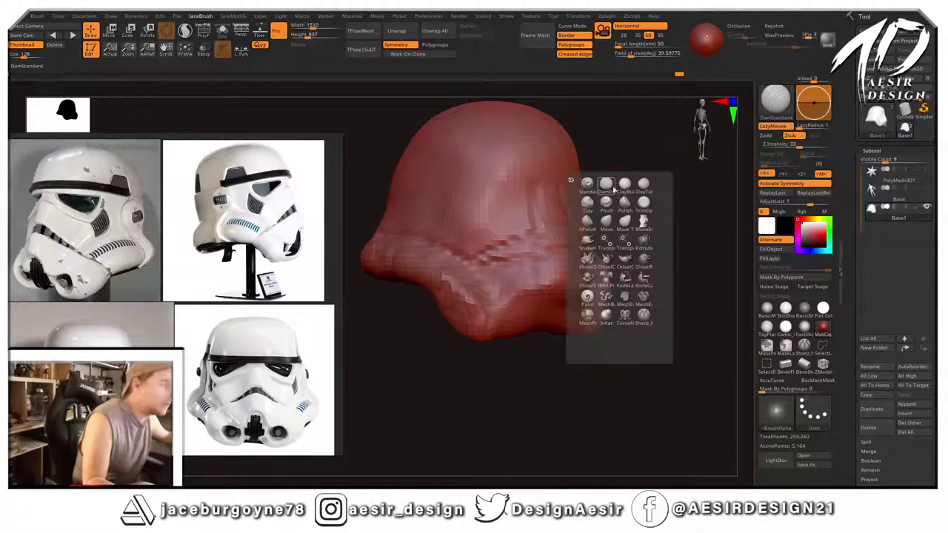
click(606, 221)
key(space)
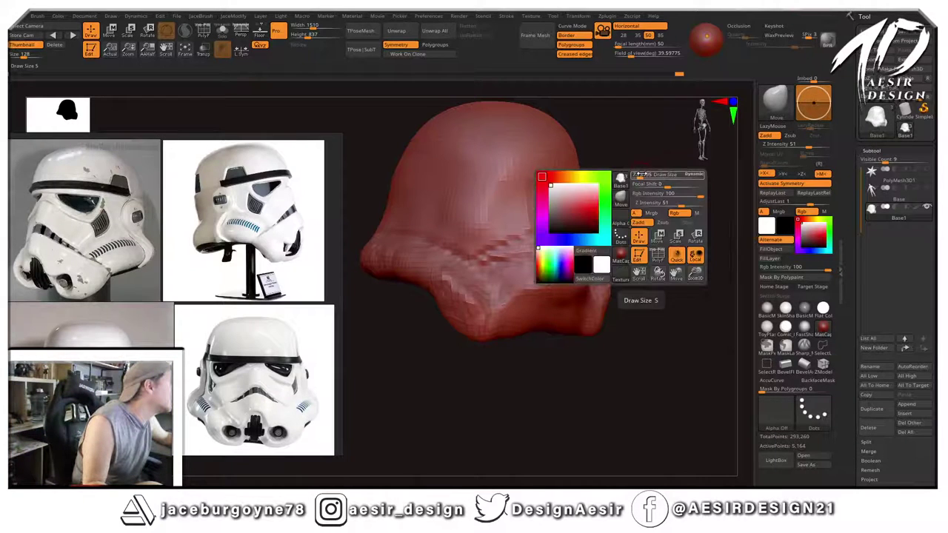
mouse_move(641, 175)
mouse_down()
mouse_move(653, 176)
mouse_move(623, 168)
mouse_up()
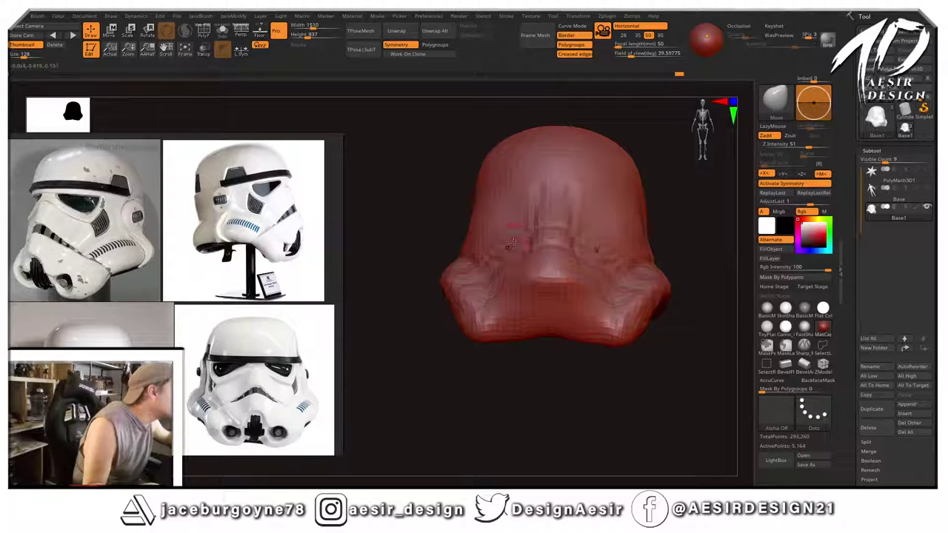
drag(669, 192, 687, 200)
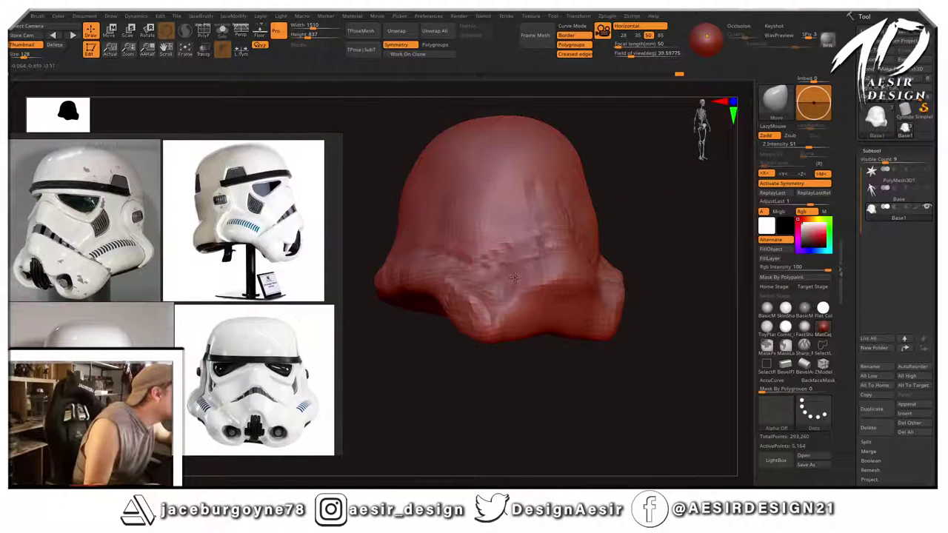
shift+right_drag(630, 220, 550, 254)
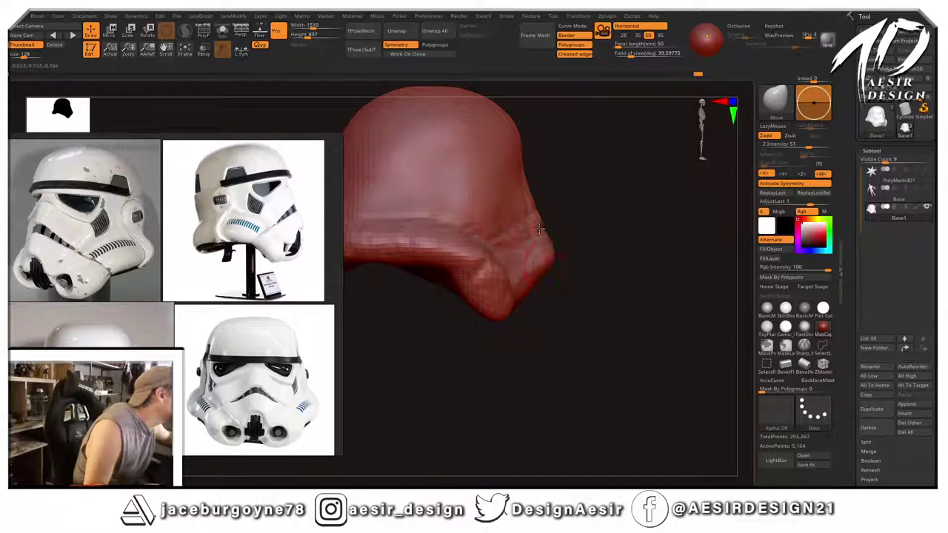
Refine and smooth the front profile above the frown ridge with the Move brush, working from both sides.
drag(538, 203, 530, 201)
right_drag(589, 204, 542, 195)
shift+drag(541, 195, 545, 166)
mouse_move(674, 157)
alt+right_down()
mouse_move(640, 212)
mouse_move(643, 188)
mouse_move(598, 182)
mouse_move(611, 161)
mouse_move(629, 212)
alt+right_up()
right_drag(449, 199, 457, 290)
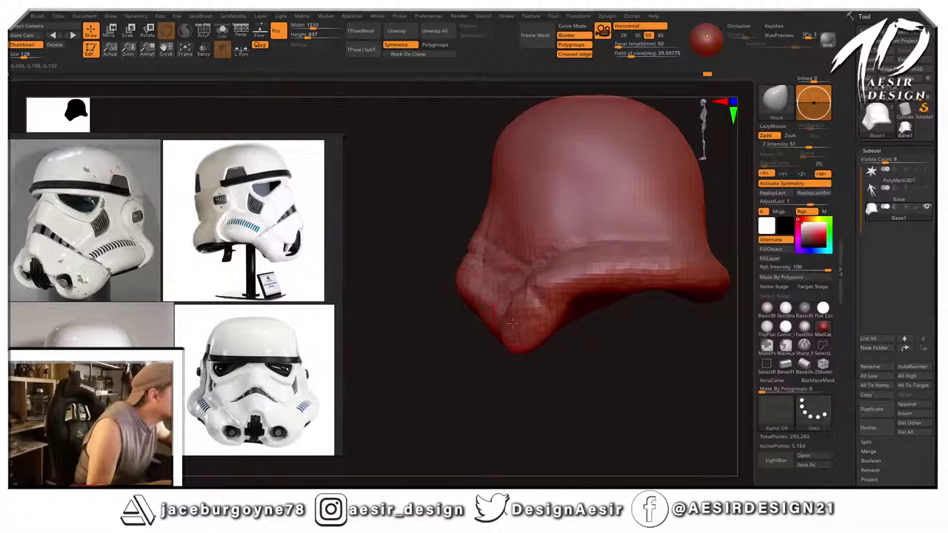
shift+right_drag(444, 367, 487, 373)
alt+right_drag(633, 363, 641, 373)
ctrl+right_drag(640, 373, 653, 212)
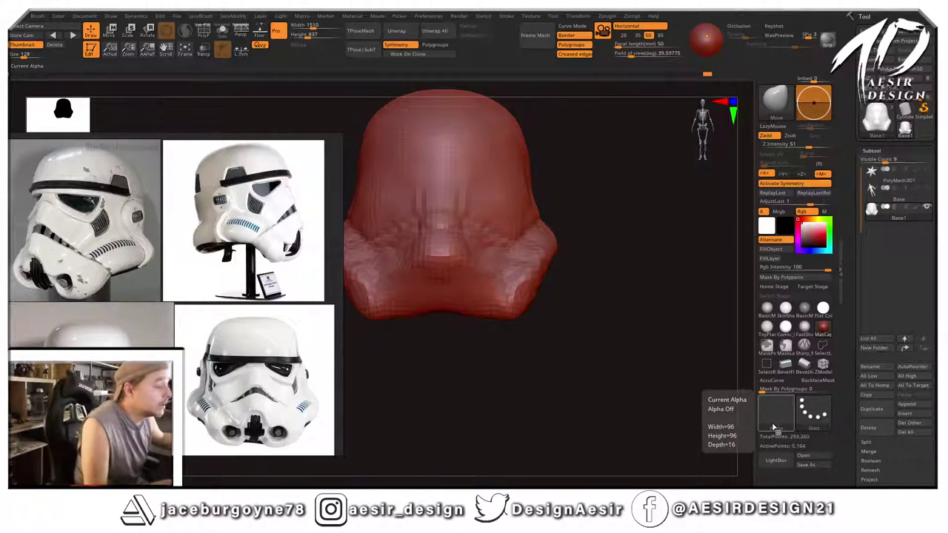
right_drag(571, 215, 405, 355)
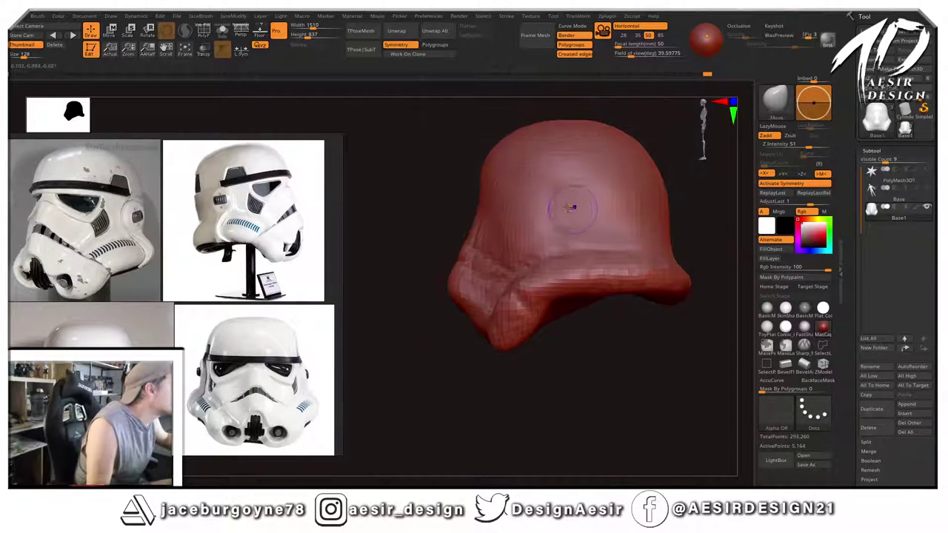
key(shift)
Raise the DynaMesh resolution and remesh the helmet.
alt+drag(436, 382, 425, 403)
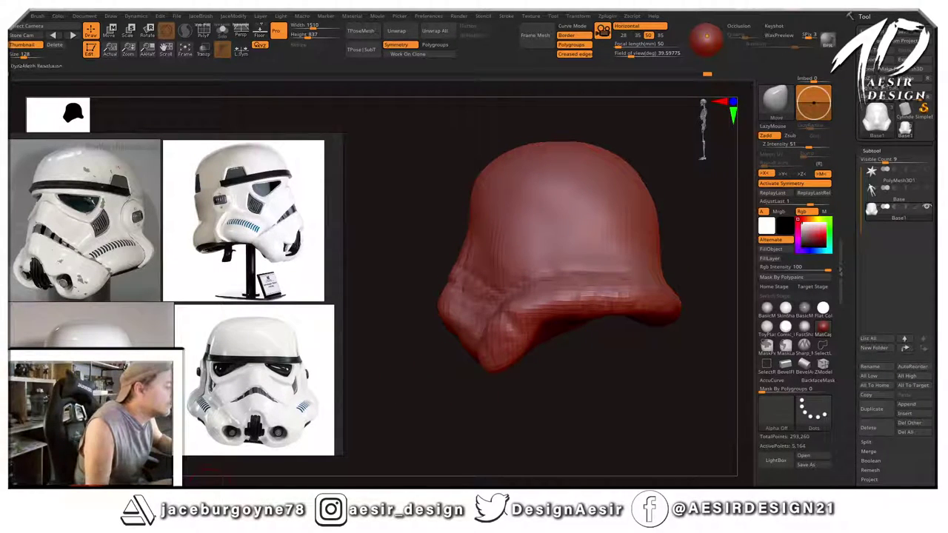
drag(707, 73, 717, 72)
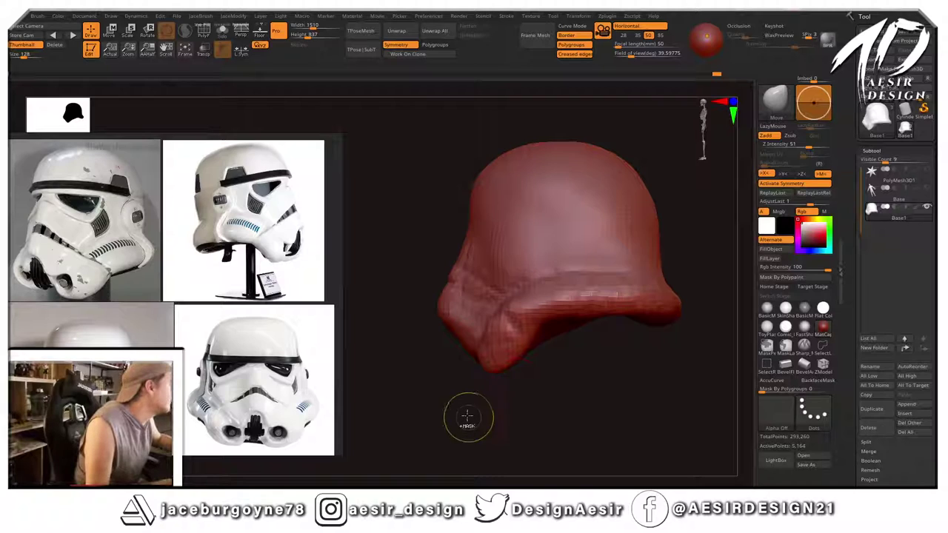
ctrl+drag(469, 417, 486, 433)
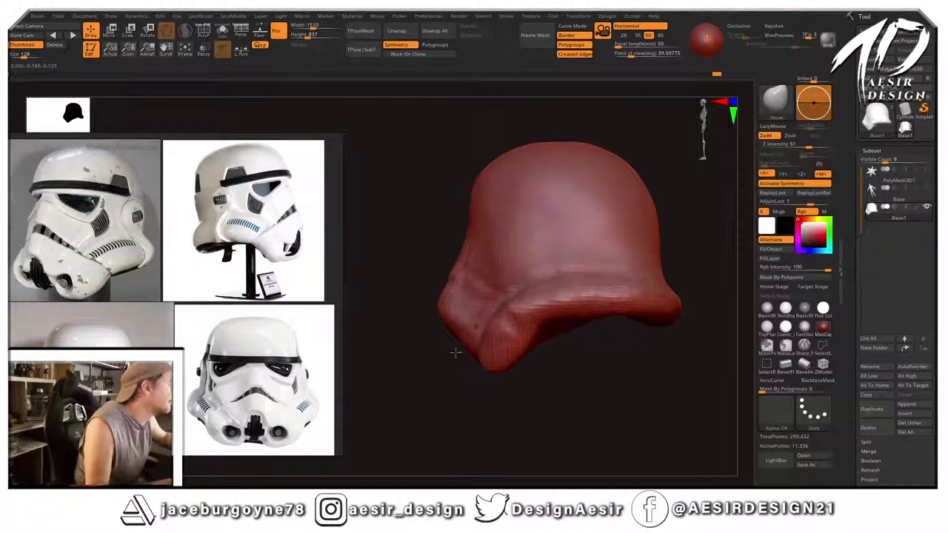
Switch to the ClayBuildup brush, adjust its draw size, and build up the frown ridge below the crease.
shift+right_drag(452, 349, 631, 249)
key(b)
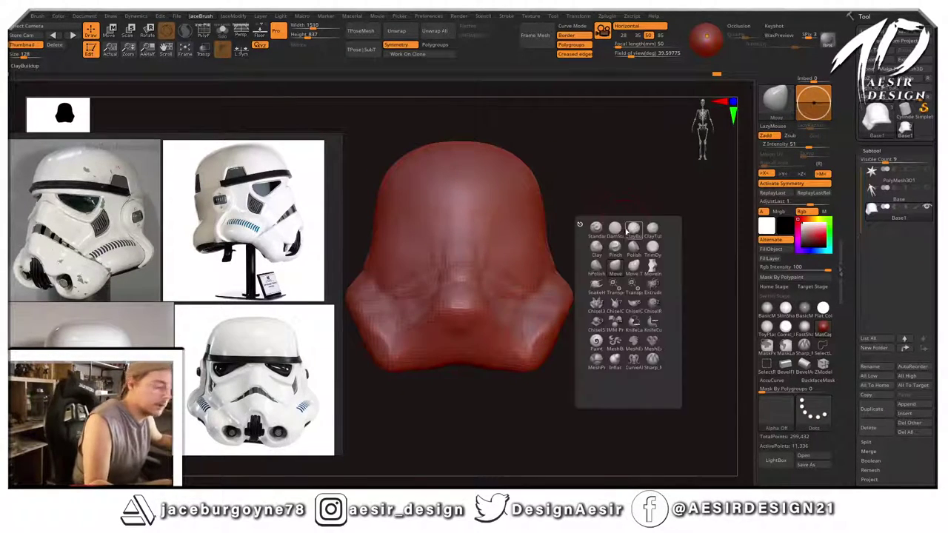
click(637, 231)
key(space)
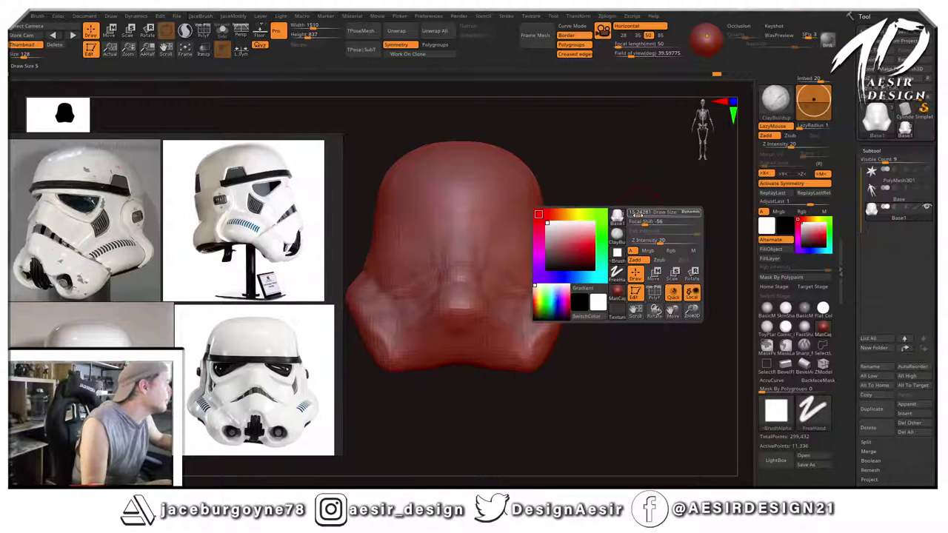
drag(648, 214, 639, 210)
right_drag(639, 208, 662, 203)
drag(660, 202, 624, 265)
drag(489, 288, 443, 305)
mouse_move(596, 256)
mouse_down()
mouse_move(637, 247)
mouse_move(638, 224)
mouse_move(615, 245)
mouse_move(627, 229)
mouse_move(605, 220)
mouse_move(535, 258)
mouse_up()
Adjust the ClayBuildup draw size and add volume where the frown ridge meets the cheek and jaw.
key(space)
key(space)
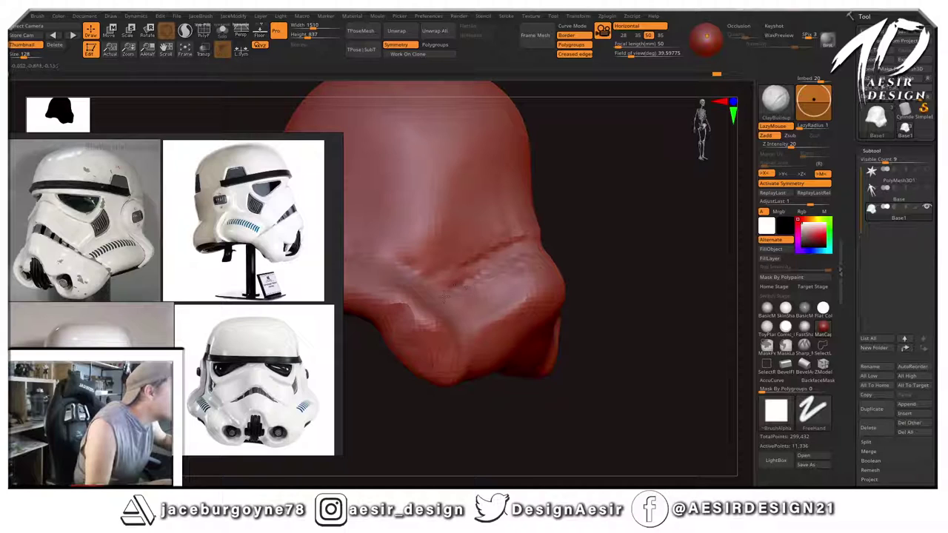
drag(393, 323, 445, 292)
mouse_move(475, 264)
right_down()
mouse_move(415, 275)
mouse_move(385, 256)
mouse_move(415, 248)
right_up()
mouse_move(509, 240)
alt+mouse_down()
mouse_move(563, 224)
mouse_move(440, 328)
mouse_move(453, 337)
alt+mouse_up()
key(space)
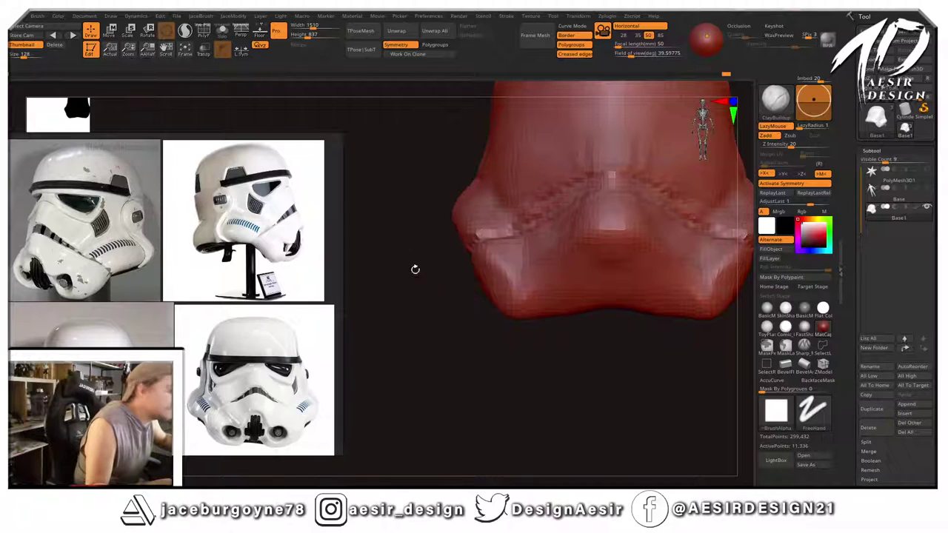
Switch to the Move brush, adjust its draw size, and reshape the jaw corners, mouth edge and front profile.
key(b)
click(483, 337)
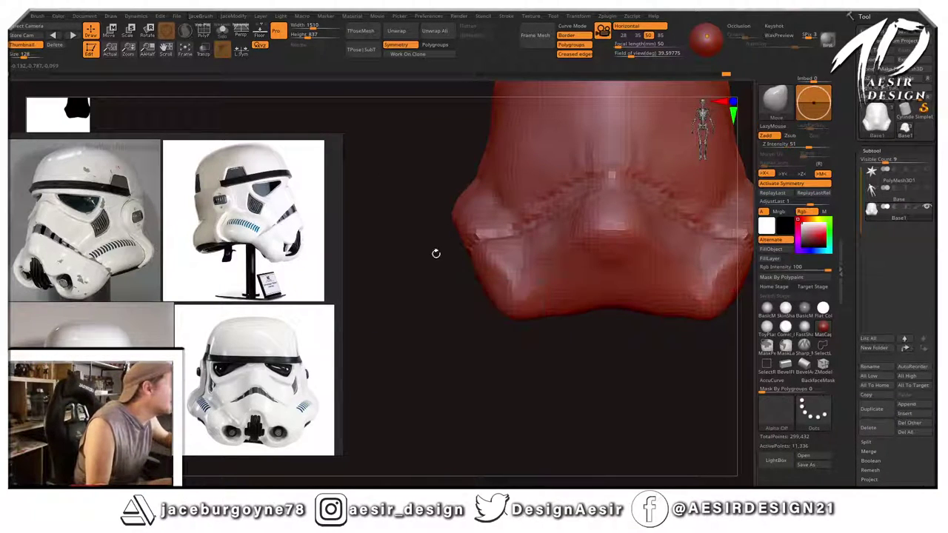
key(space)
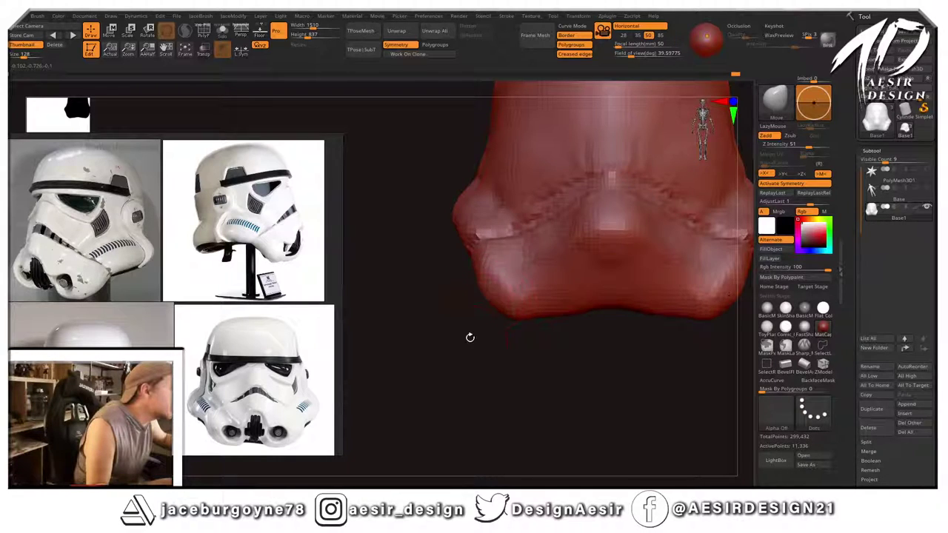
mouse_move(470, 337)
mouse_down()
mouse_move(497, 332)
mouse_move(492, 286)
mouse_move(467, 334)
mouse_move(505, 287)
mouse_up()
mouse_move(654, 230)
mouse_down()
mouse_move(492, 342)
mouse_move(440, 364)
mouse_move(474, 335)
mouse_move(493, 271)
mouse_up()
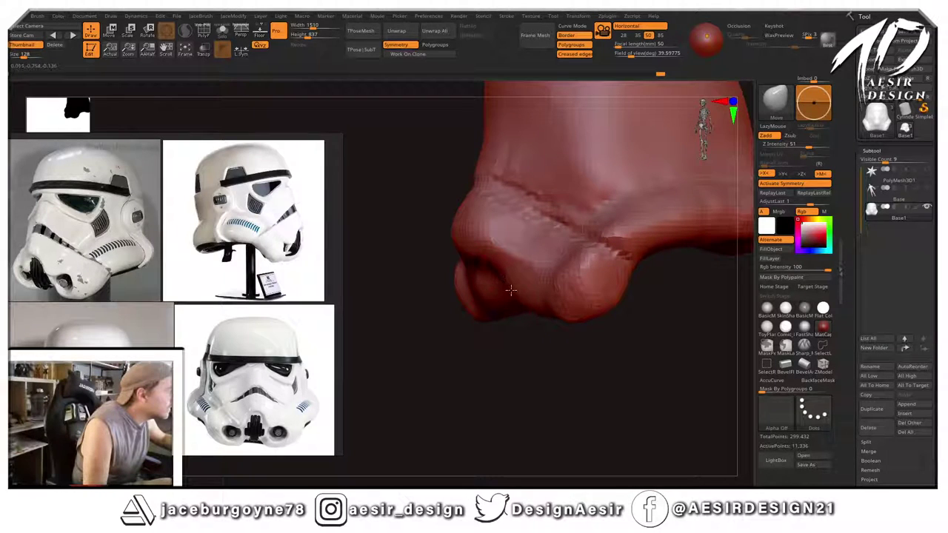
mouse_move(495, 326)
mouse_down()
mouse_move(500, 333)
mouse_move(524, 319)
mouse_move(489, 312)
mouse_move(475, 274)
mouse_move(455, 259)
mouse_up()
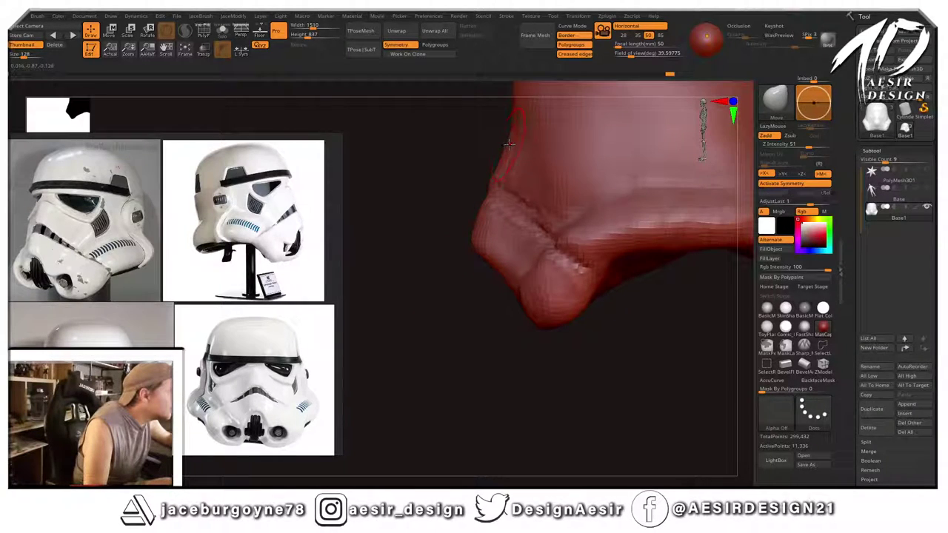
drag(460, 235, 659, 194)
Switch to the DamStandard brush and sharpen the crease above the frown ridge from the cheek to the face's centre.
key(space)
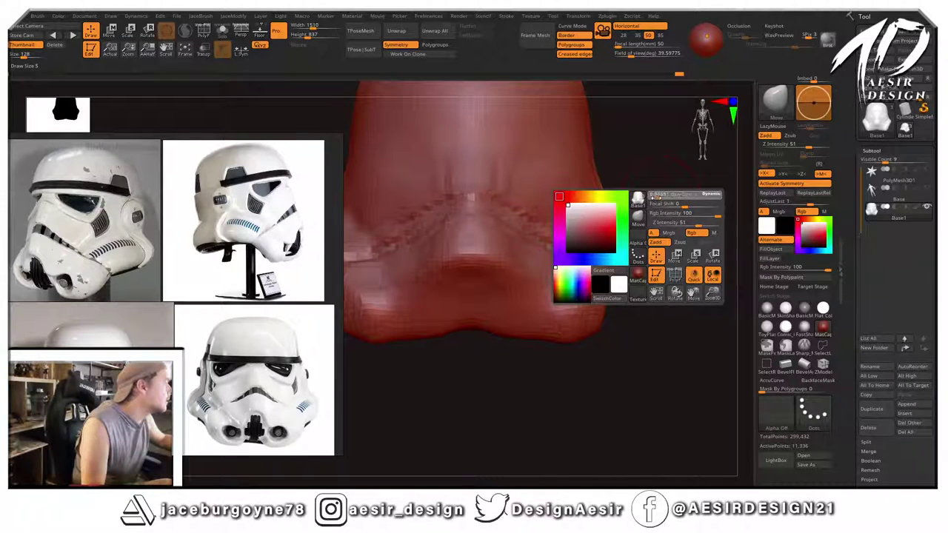
key(b)
click(657, 198)
right_drag(660, 198, 580, 222)
drag(452, 246, 557, 196)
drag(484, 229, 538, 203)
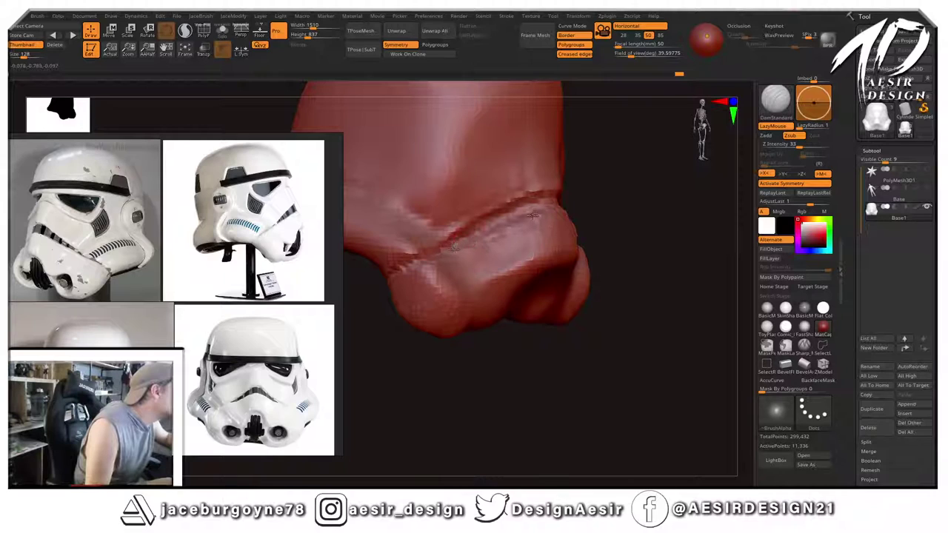
drag(597, 210, 632, 214)
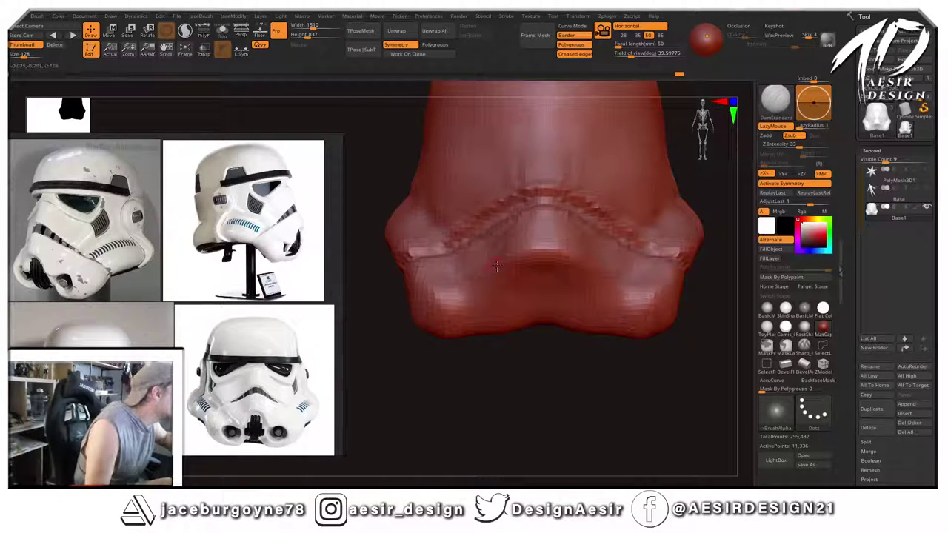
Carve the arched outline of the mouth recess and mark short horizontal creases across the brow.
drag(497, 266, 545, 257)
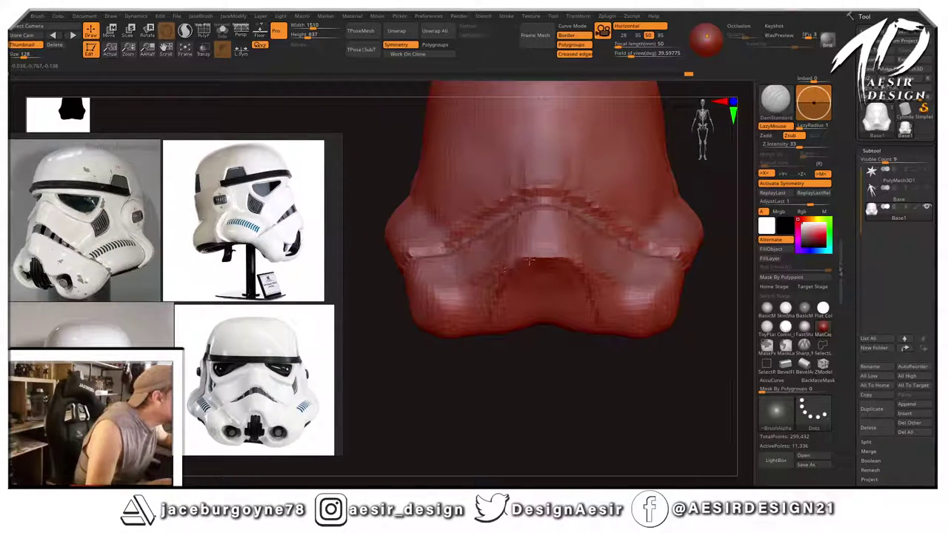
key(shift)
mouse_move(489, 393)
mouse_down()
mouse_move(624, 303)
mouse_move(601, 275)
mouse_move(690, 221)
mouse_move(620, 280)
mouse_up()
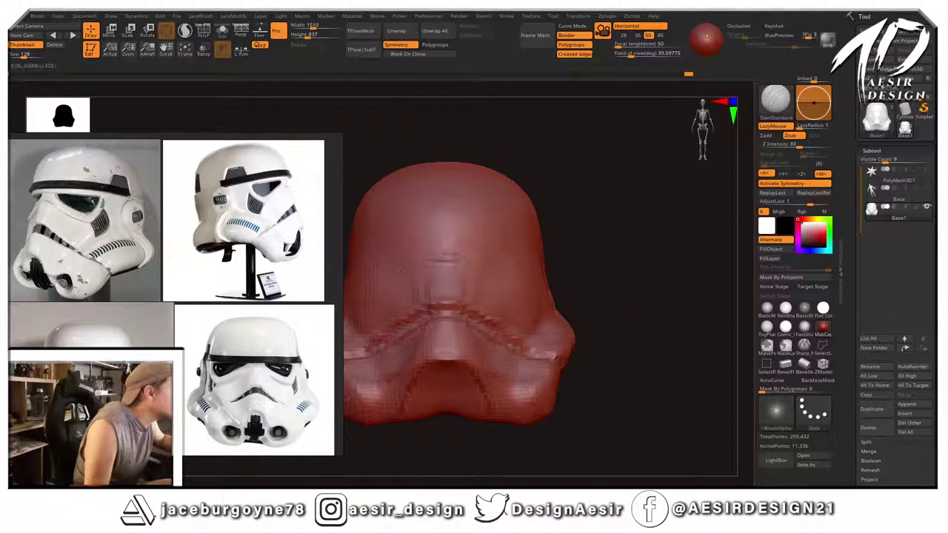
drag(401, 272, 444, 262)
drag(559, 250, 586, 241)
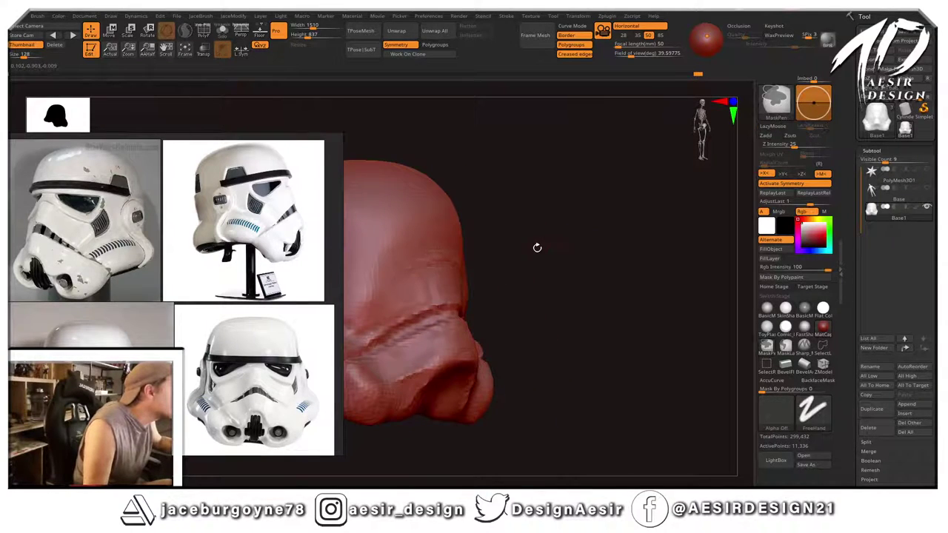
Undo the last brow strokes and carve an arched crease across the face above the frown ridge.
key(ctrl+z)
drag(390, 281, 385, 287)
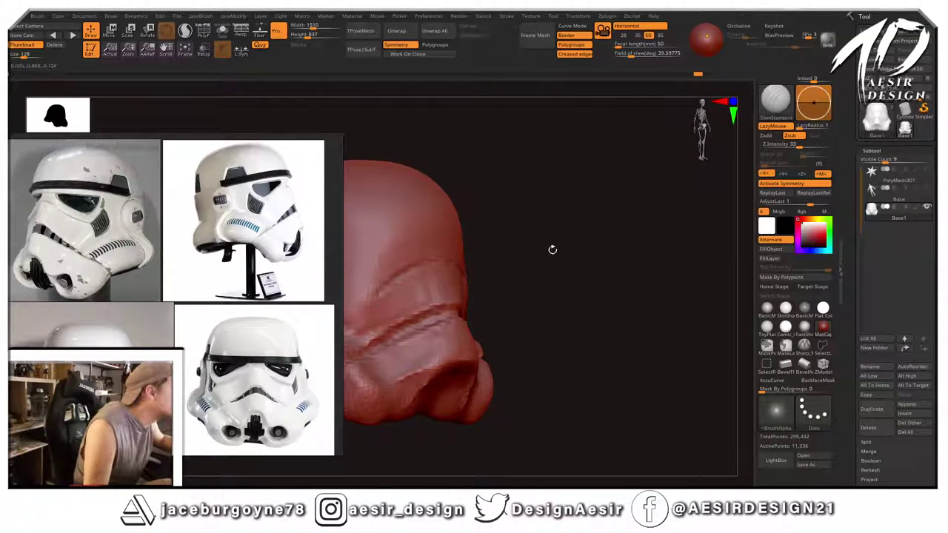
drag(552, 250, 518, 277)
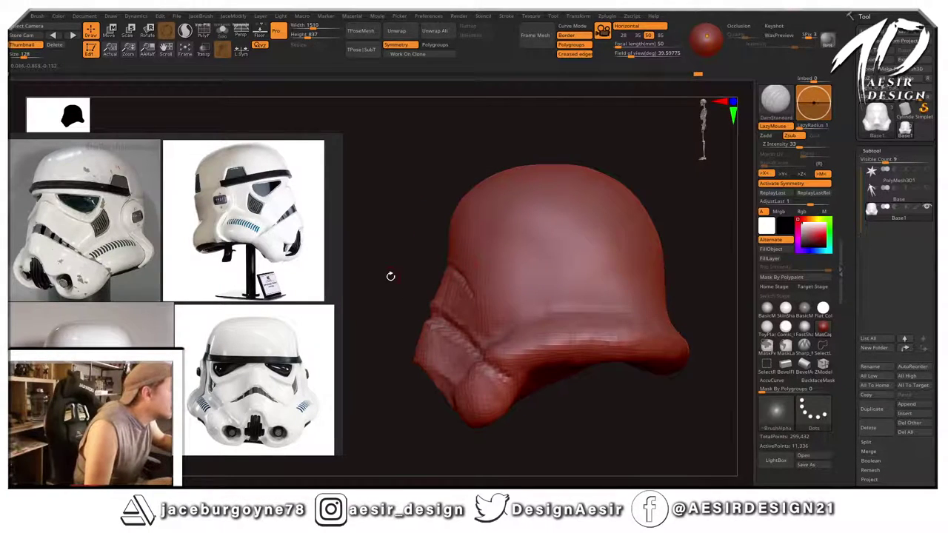
drag(391, 277, 467, 274)
mouse_move(618, 219)
mouse_down()
mouse_move(652, 212)
mouse_move(434, 256)
mouse_up()
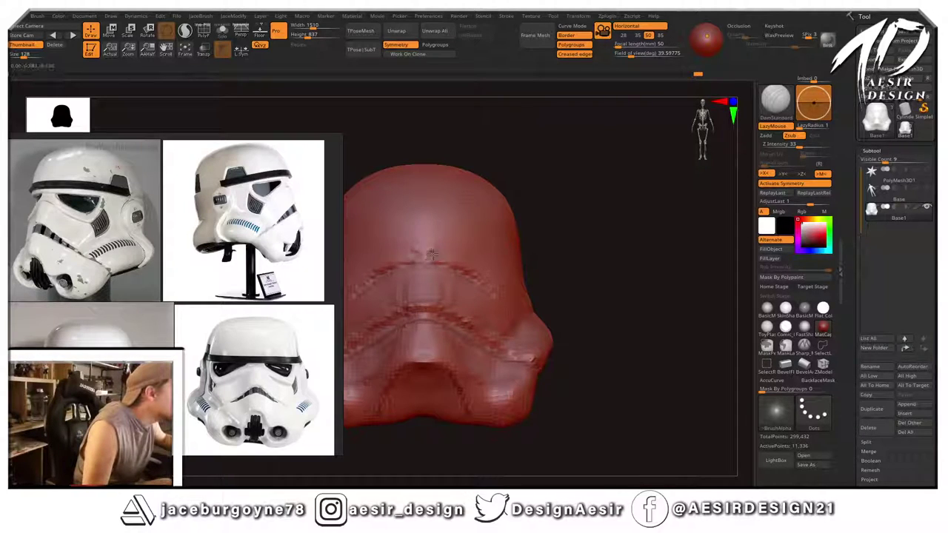
Carve a horizontal band line above the brow, running from the front around the side of the dome to the back.
mouse_move(566, 233)
mouse_down()
mouse_move(595, 218)
mouse_move(587, 228)
mouse_move(386, 238)
mouse_up()
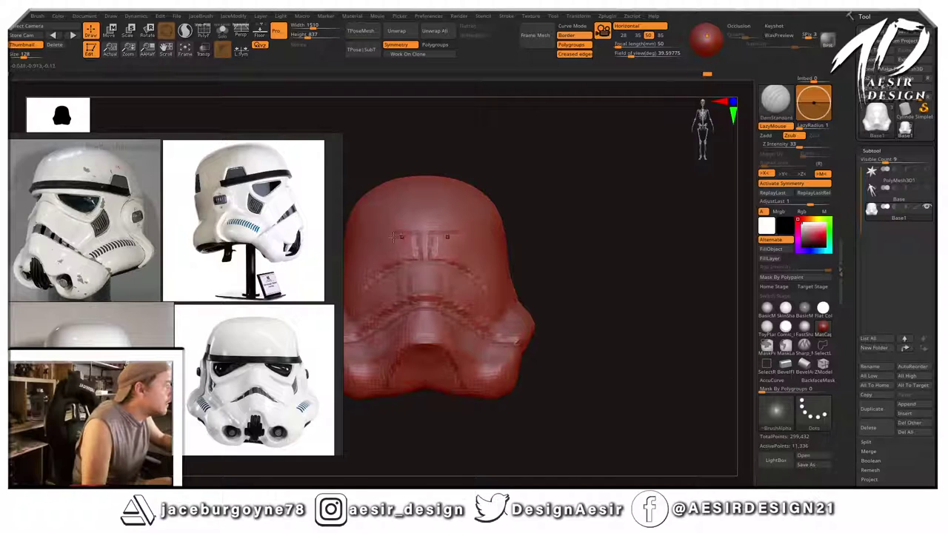
mouse_move(529, 225)
mouse_down()
mouse_move(480, 236)
mouse_move(587, 227)
mouse_up()
mouse_move(614, 219)
mouse_down()
mouse_move(631, 212)
mouse_move(559, 177)
mouse_up()
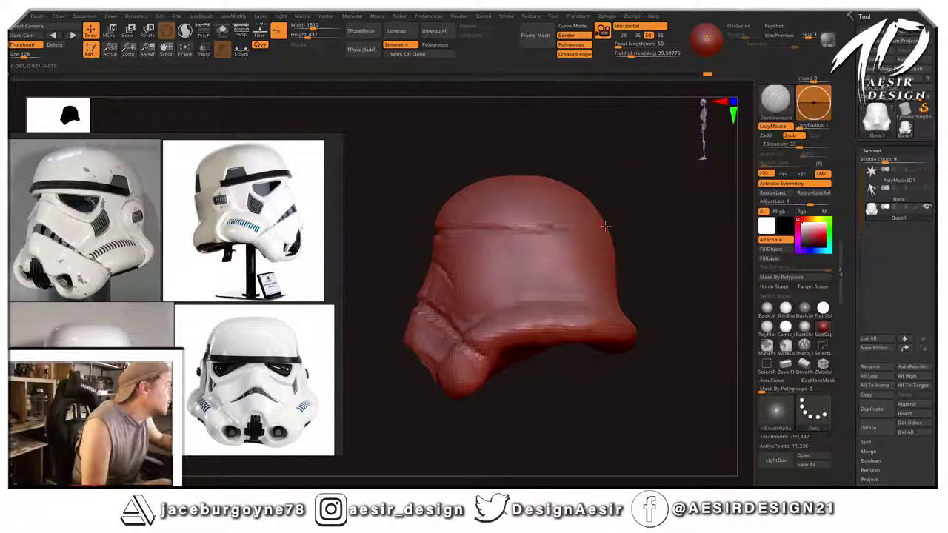
drag(606, 225, 560, 231)
right_drag(578, 229, 611, 206)
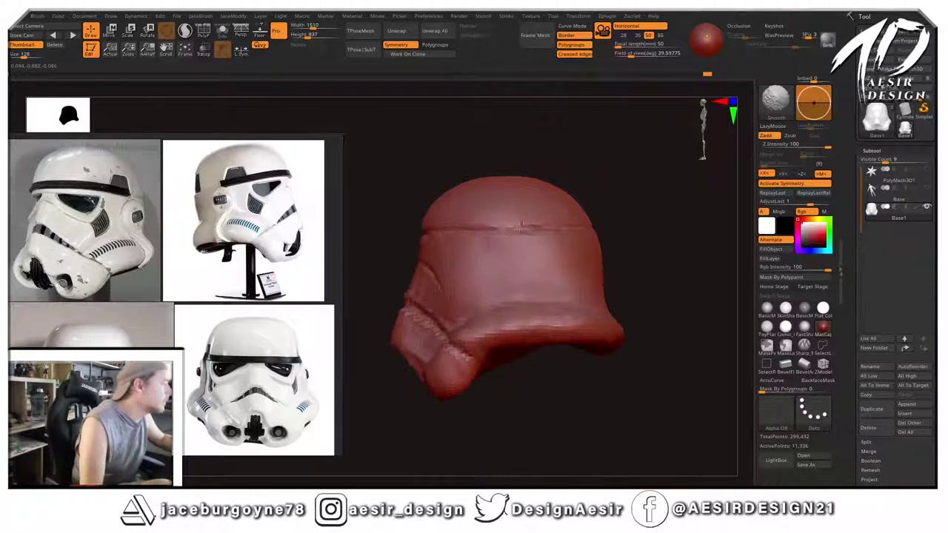
Switch to the Move brush, adjust its draw size, and reshape the top and back curve of the dome.
key(b)
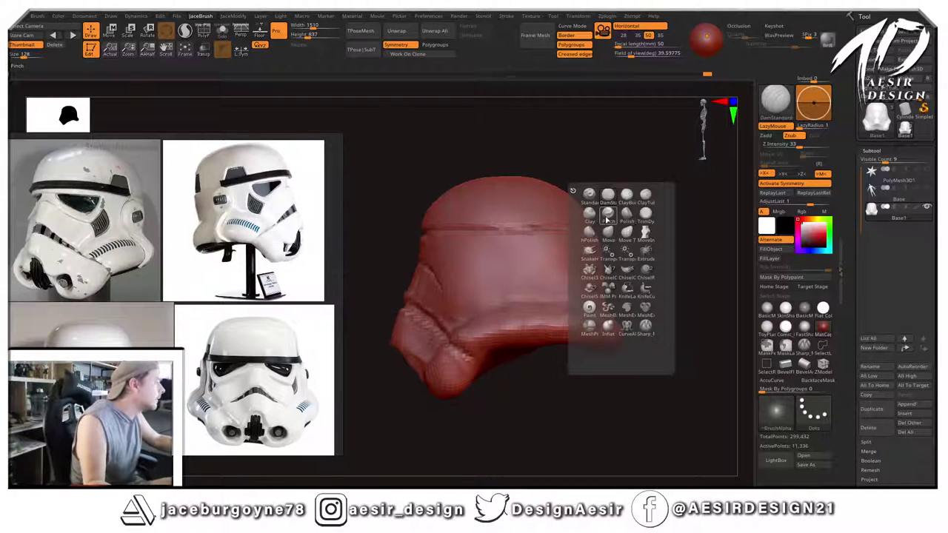
click(608, 234)
key(space)
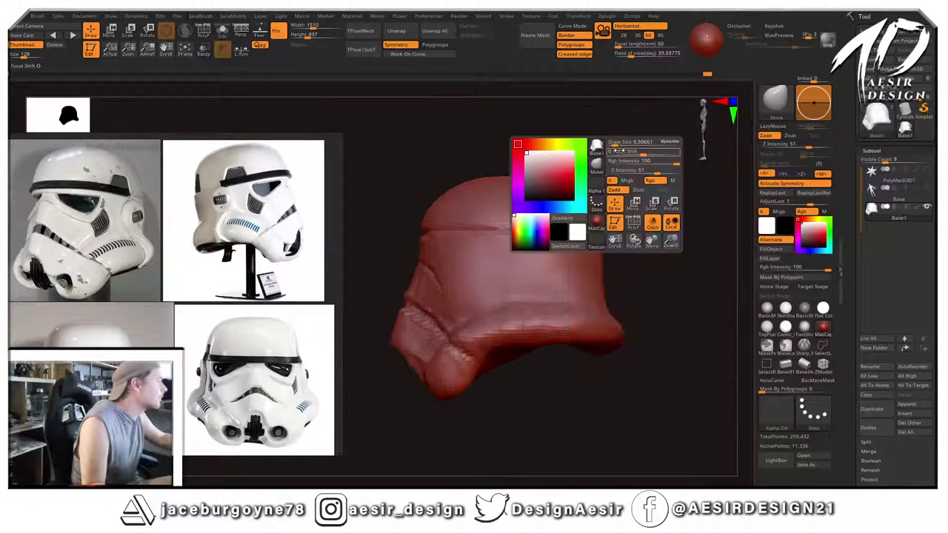
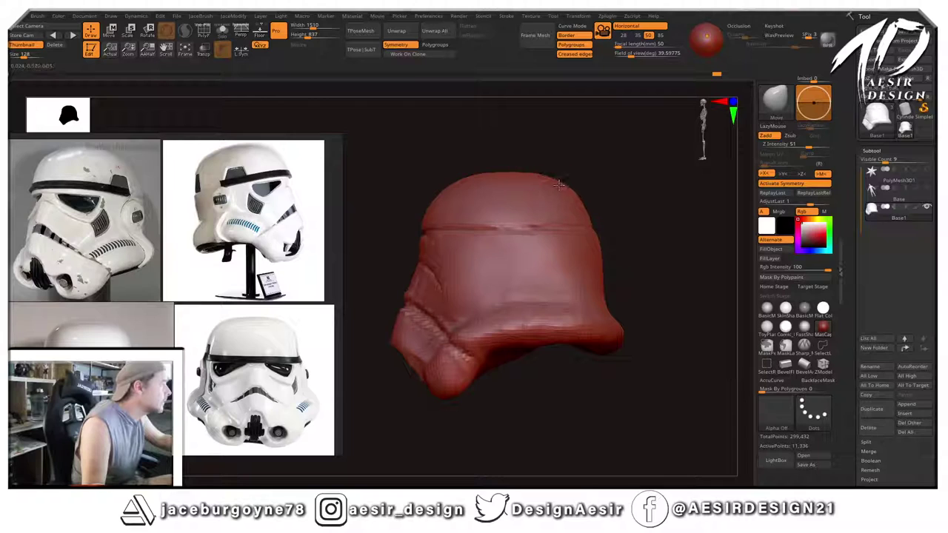
drag(559, 185, 555, 182)
drag(612, 180, 546, 185)
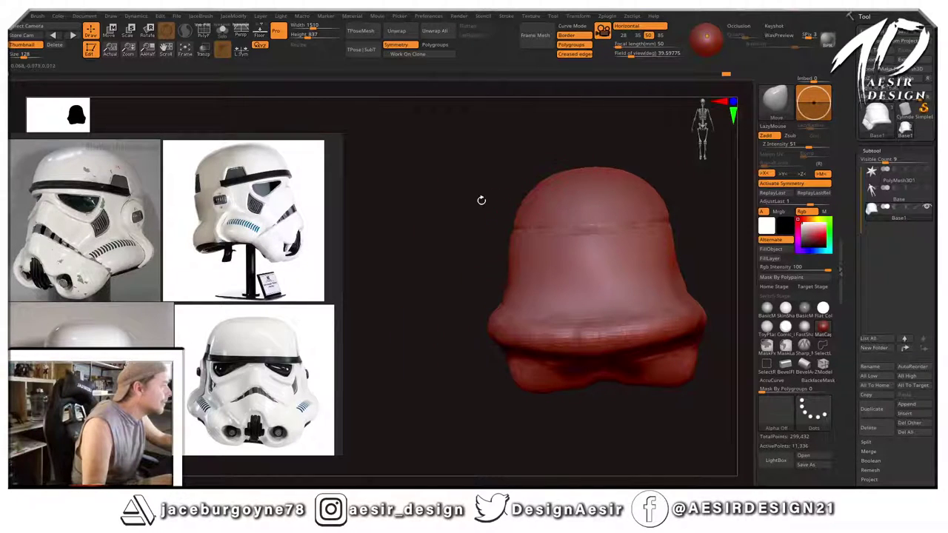
shift+right_drag(482, 200, 584, 182)
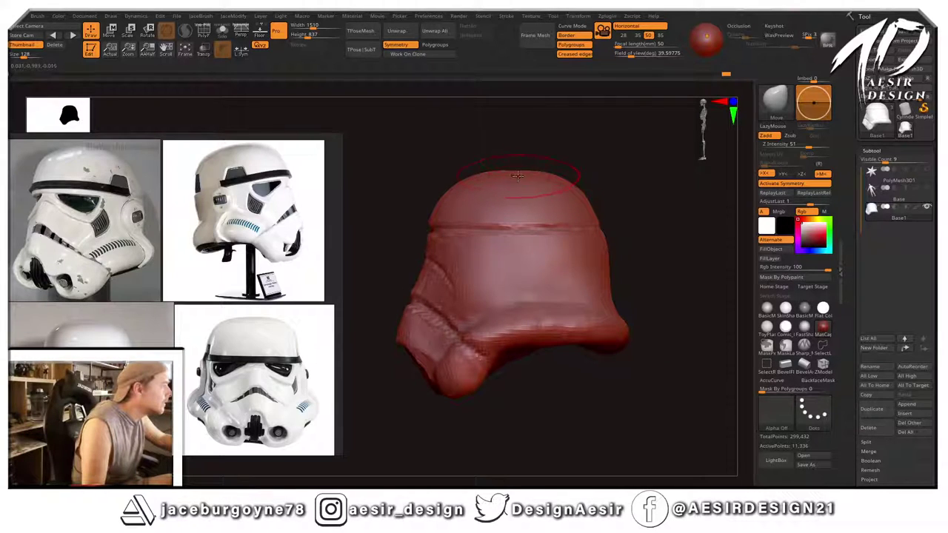
right_drag(516, 176, 613, 200)
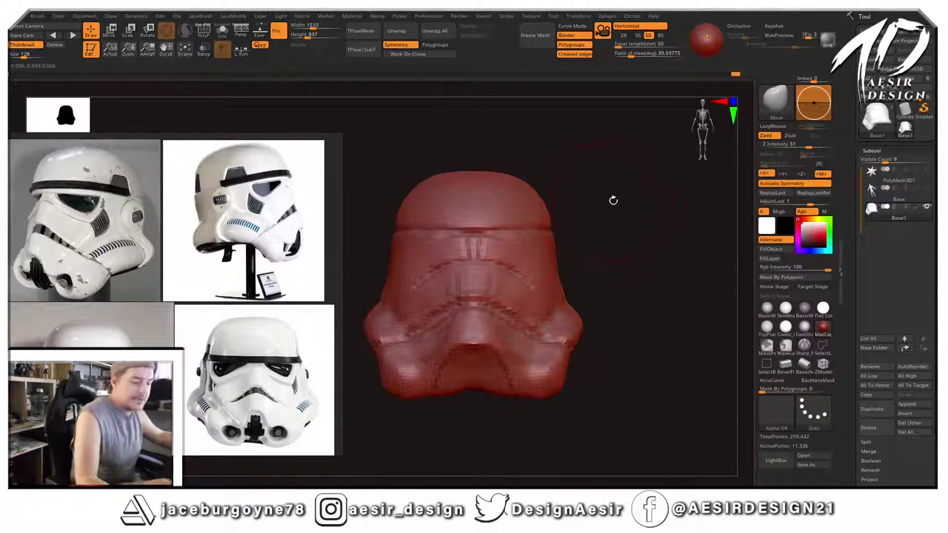
Adjust the Move brush's draw size and refine the dome's outline around the band line, smoothing it in front and side views.
right_click(613, 200)
drag(609, 212, 613, 212)
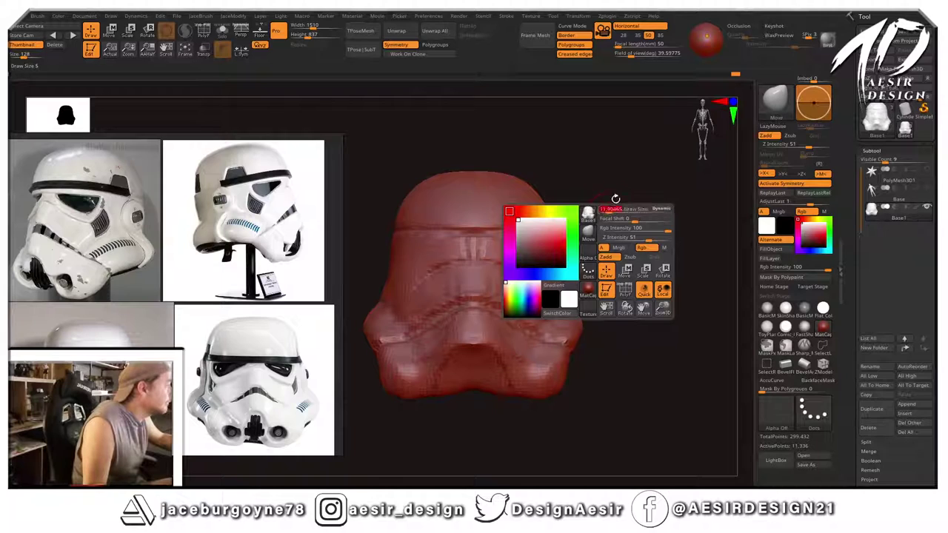
mouse_move(616, 199)
right_down()
mouse_move(638, 208)
mouse_move(629, 218)
right_up()
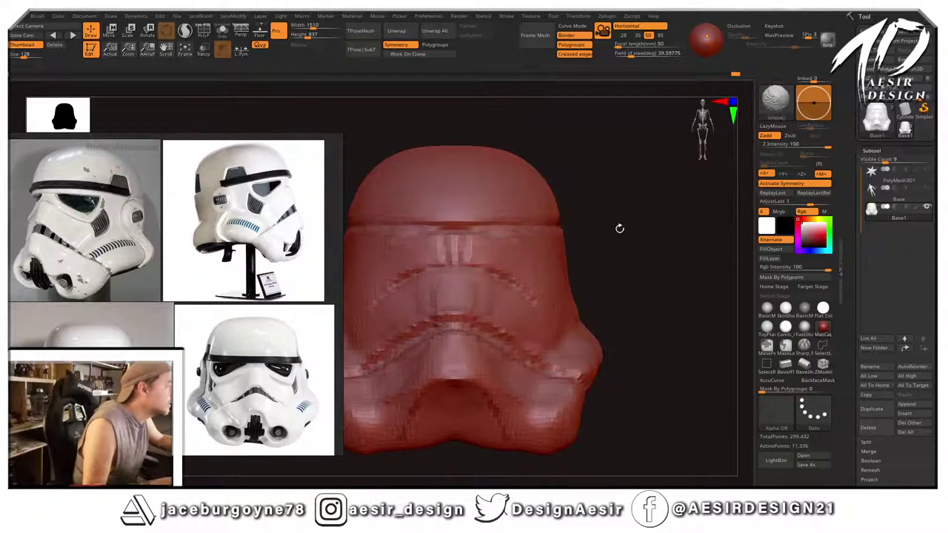
key(b)
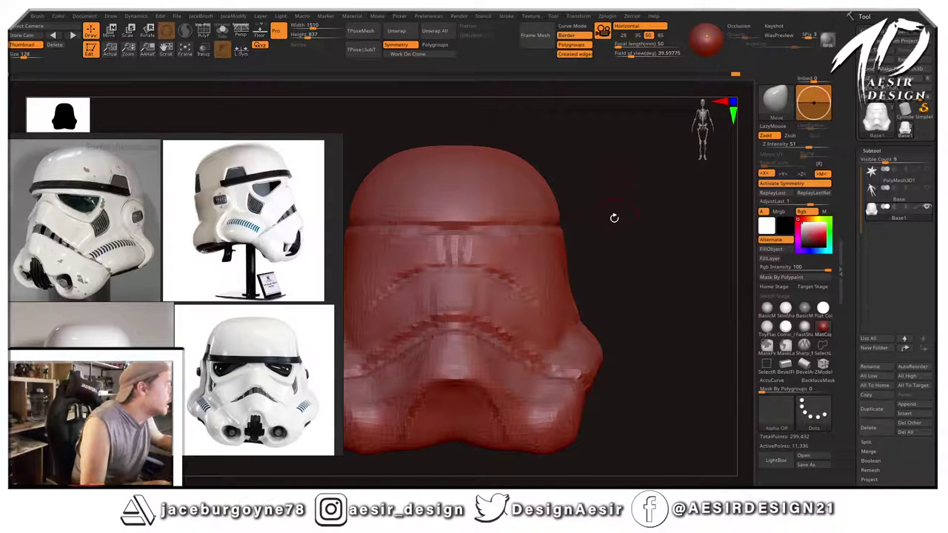
mouse_move(640, 225)
mouse_down()
mouse_move(627, 224)
mouse_move(630, 216)
mouse_up()
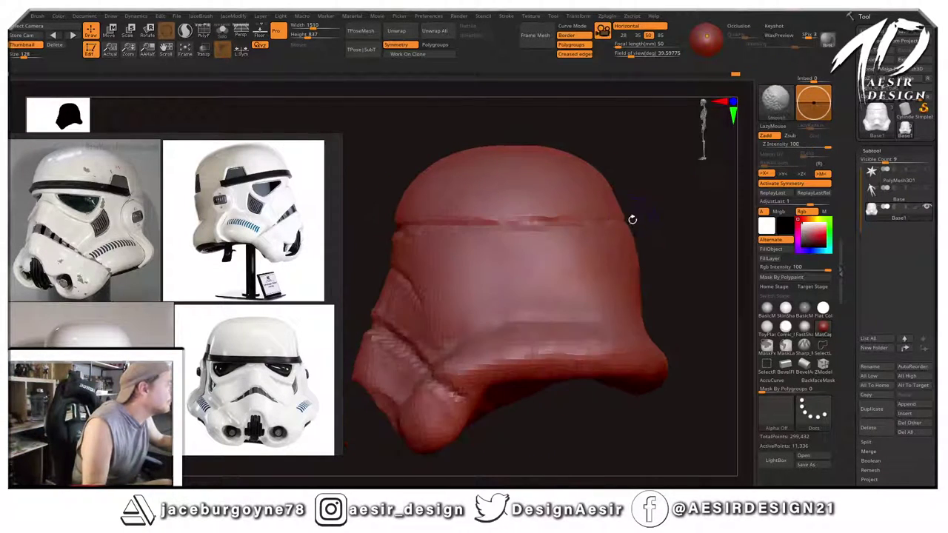
right_click(640, 189)
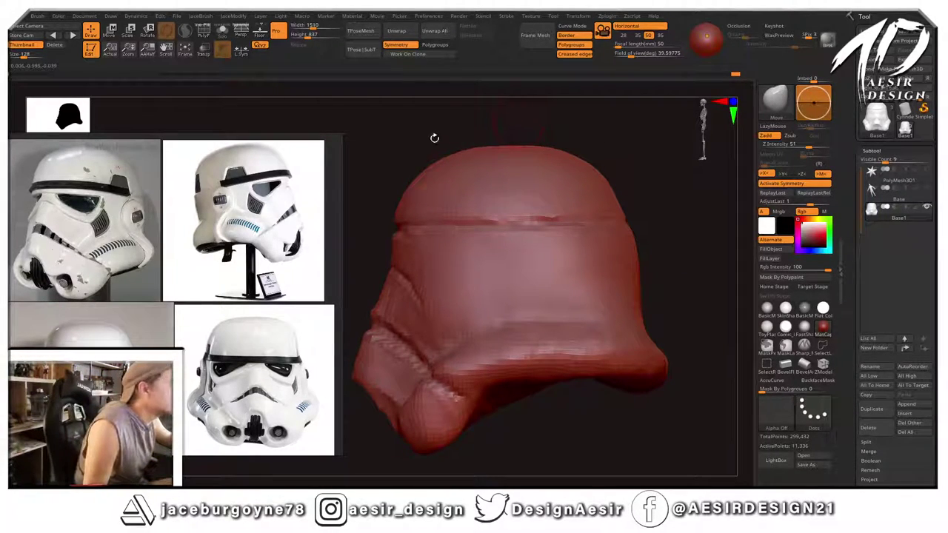
shift+drag(440, 151, 494, 133)
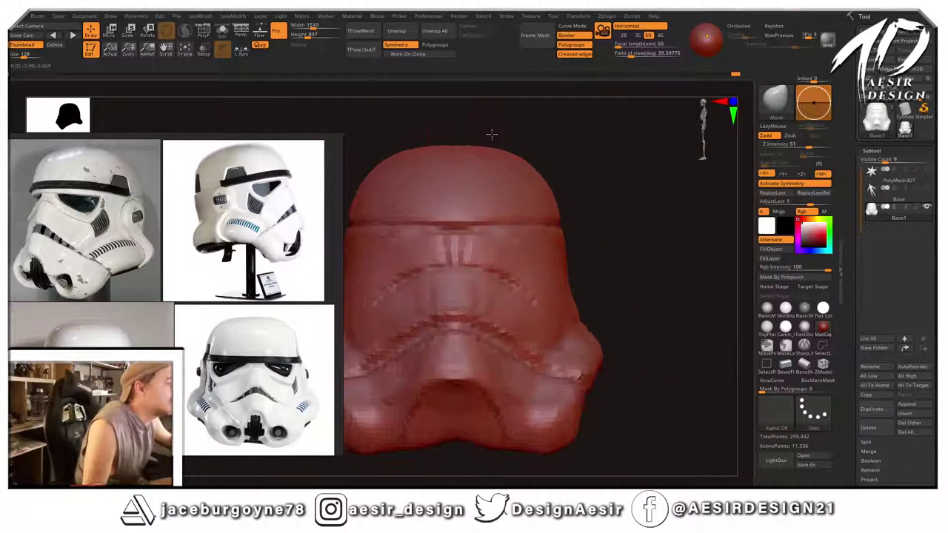
drag(610, 217, 610, 209)
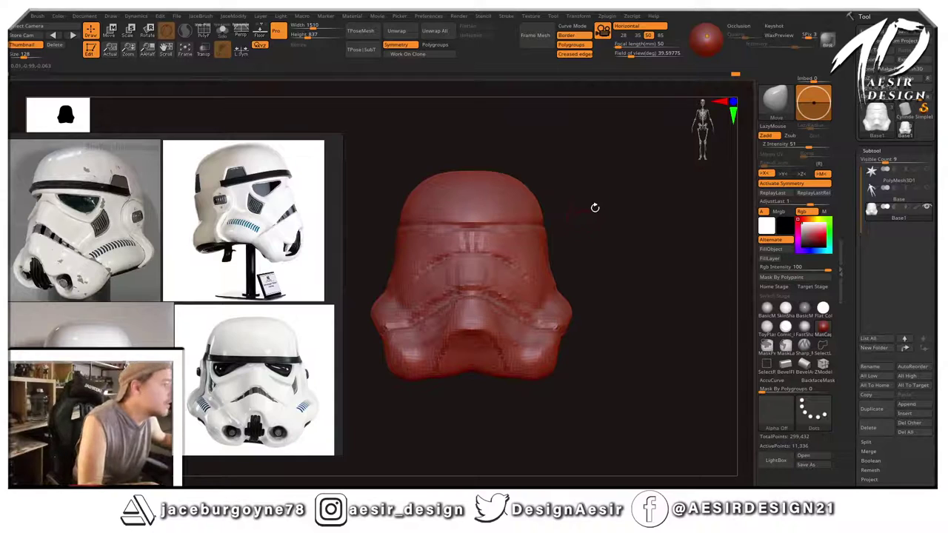
Switch to the Standard brush, adjust its draw size, and refine the surface around the band line and brow.
key(b)
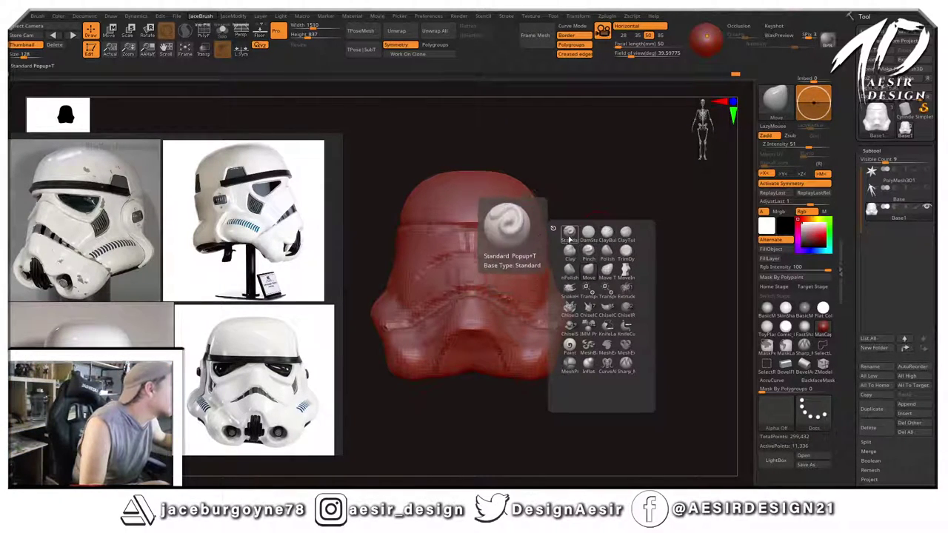
click(569, 235)
key(space)
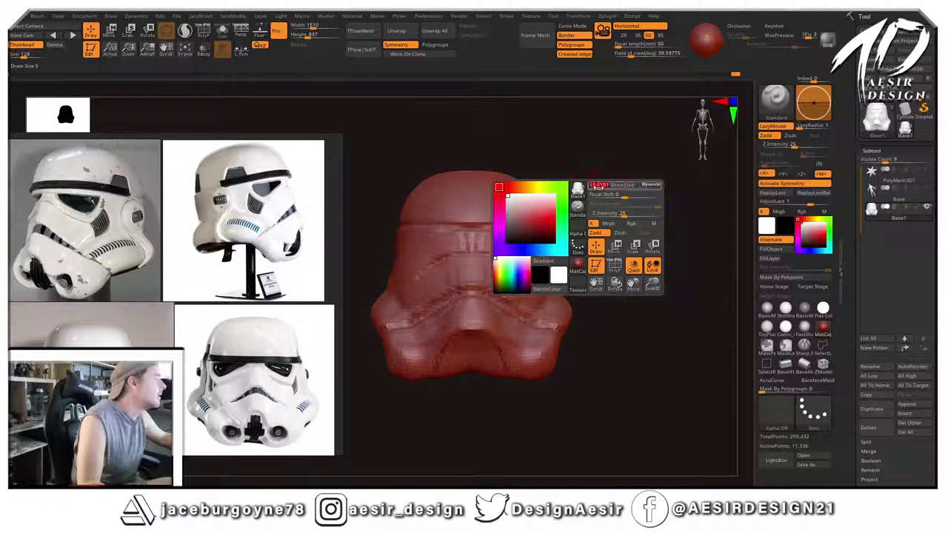
drag(626, 185, 541, 236)
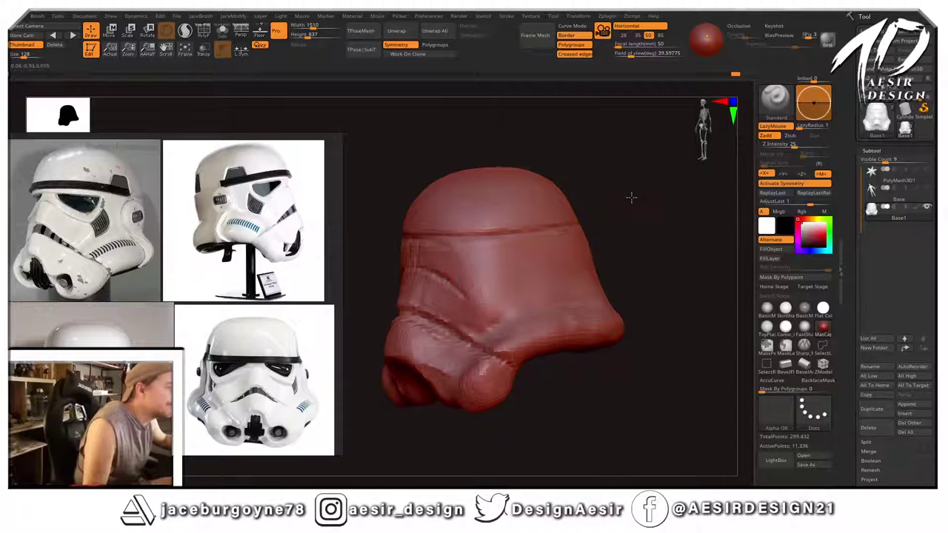
mouse_move(630, 197)
mouse_down()
mouse_move(624, 205)
mouse_move(643, 180)
mouse_move(627, 184)
mouse_move(630, 169)
mouse_up()
key(space)
key(space)
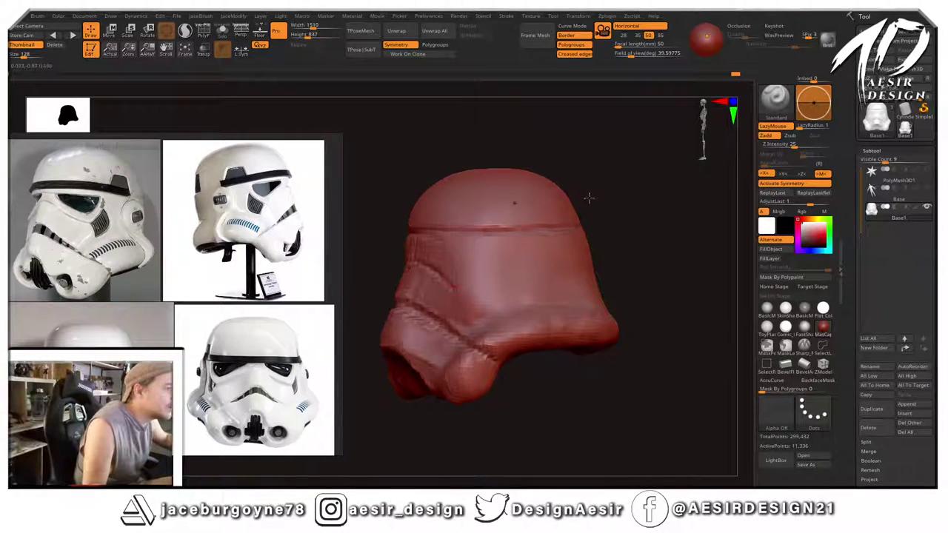
drag(589, 197, 656, 182)
drag(629, 225, 501, 284)
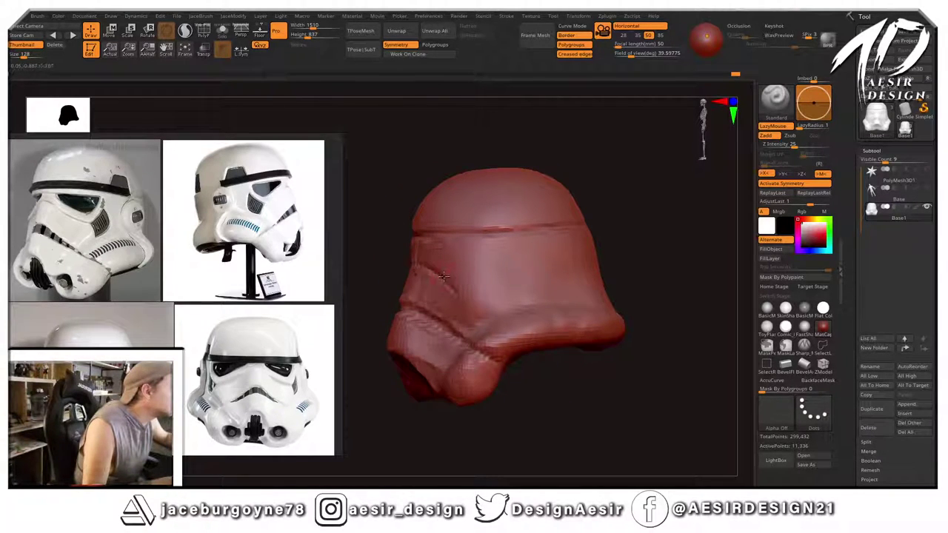
Switch to the DamStandard brush and carve an eye socket outline between the band line and the frown ridge.
key(b)
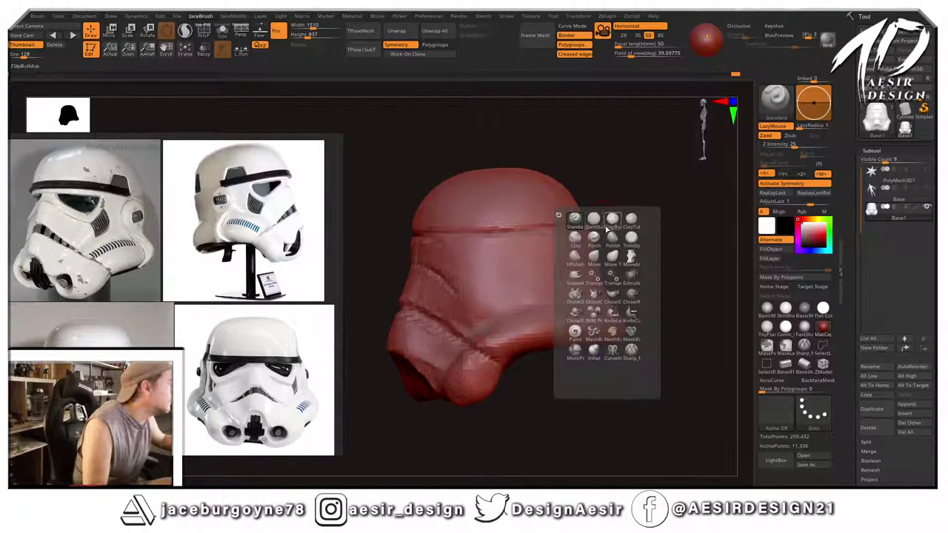
click(593, 219)
key(space)
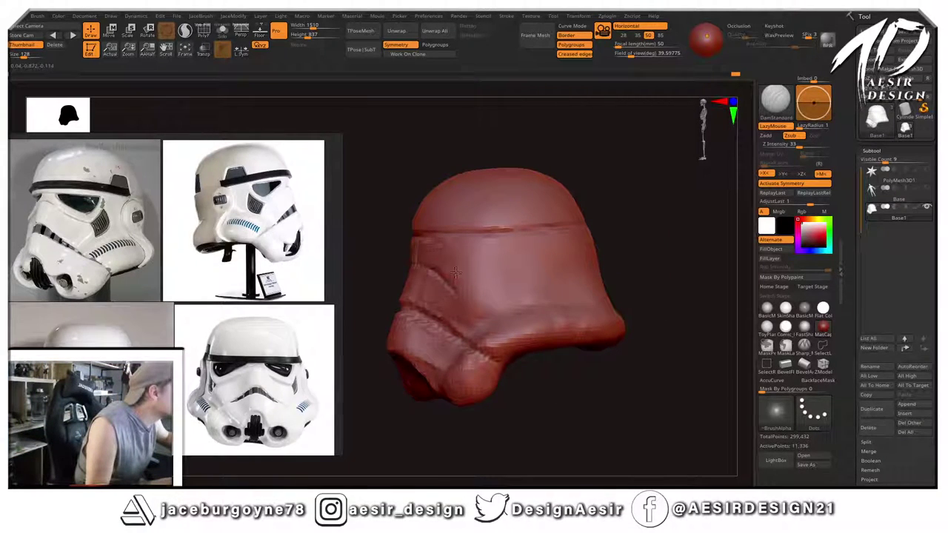
mouse_move(640, 176)
mouse_down()
mouse_move(654, 176)
mouse_move(654, 188)
mouse_move(627, 194)
mouse_move(651, 215)
mouse_up()
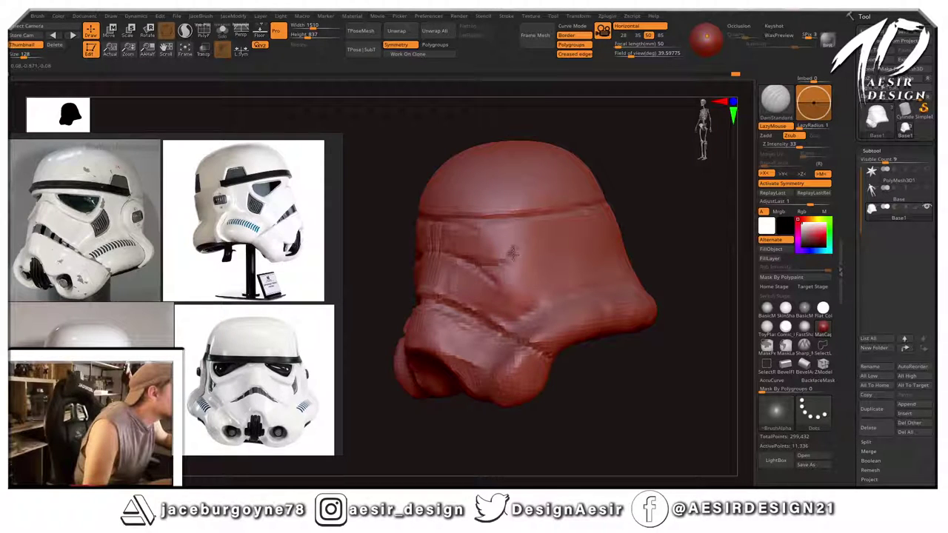
drag(517, 232, 515, 228)
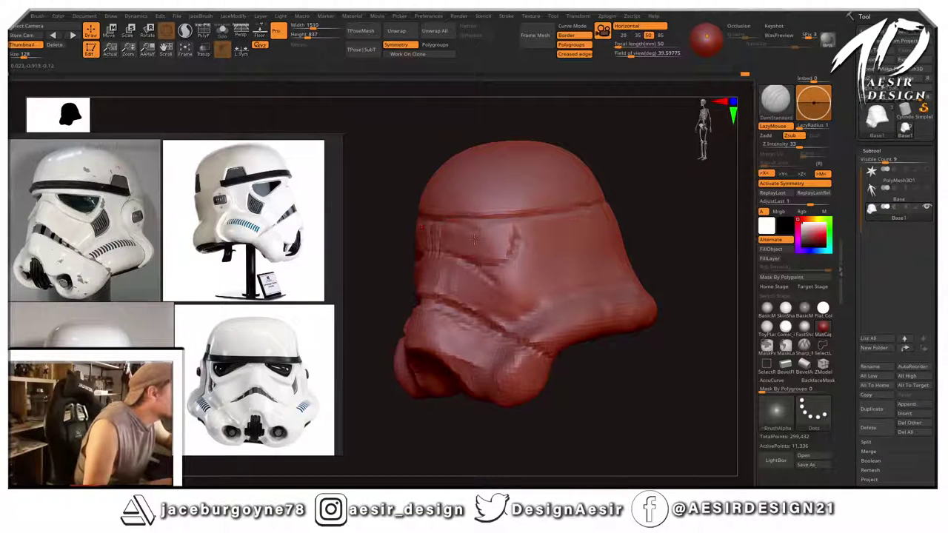
mouse_move(610, 200)
shift+mouse_down()
mouse_move(626, 212)
mouse_move(618, 188)
mouse_move(636, 180)
mouse_move(650, 200)
mouse_move(626, 197)
mouse_move(427, 254)
shift+mouse_up()
mouse_move(582, 218)
mouse_down()
mouse_move(612, 209)
mouse_move(603, 201)
mouse_move(594, 227)
mouse_move(624, 203)
mouse_move(621, 218)
mouse_move(609, 168)
mouse_move(635, 161)
mouse_move(648, 194)
mouse_move(546, 218)
mouse_up()
Smooth the creases in the eye and brow area and remesh the helmet at a higher DynaMesh resolution.
key(space)
key(shift)
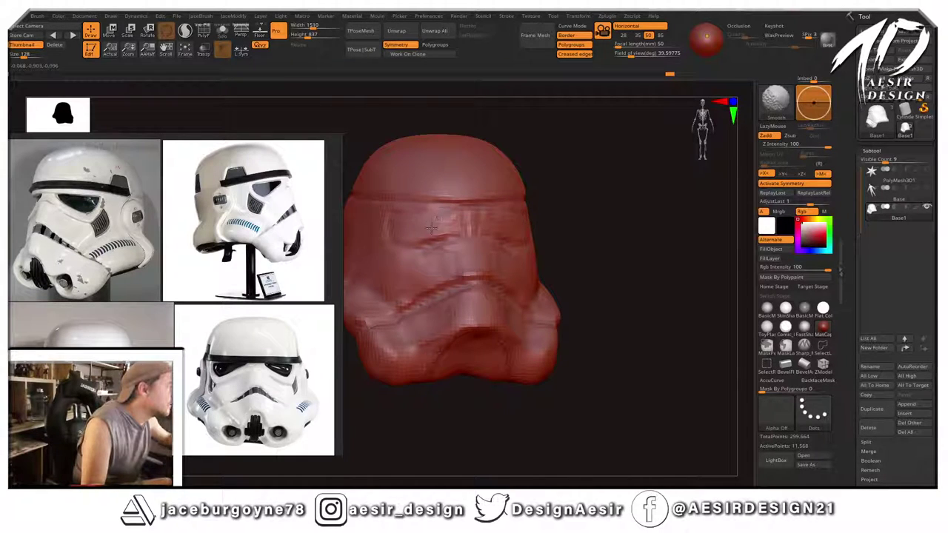
mouse_move(432, 227)
shift+mouse_down()
mouse_move(439, 240)
mouse_move(410, 212)
shift+mouse_up()
drag(561, 215, 630, 195)
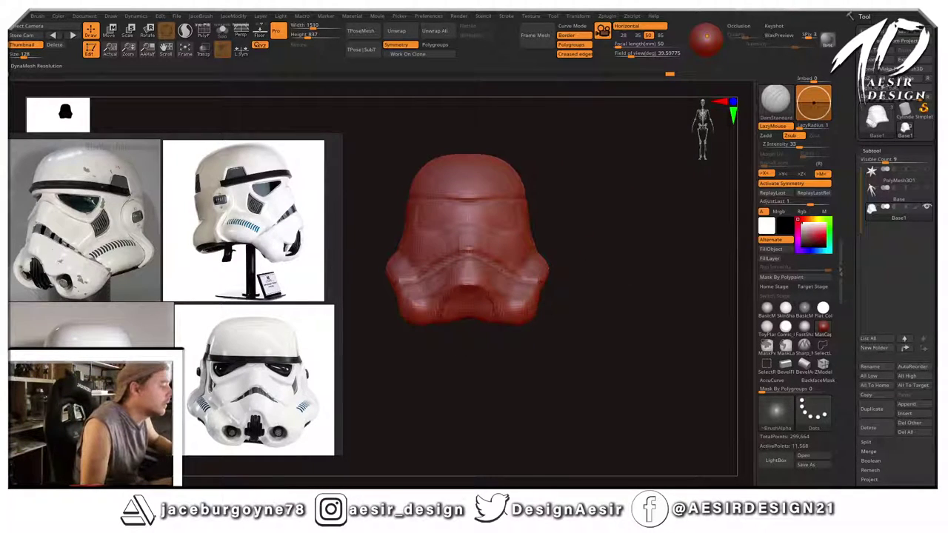
ctrl+drag(584, 209, 626, 245)
Adjust the draw size and smooth the face between the band line and the frown ridge, from the sides to the centre.
key(space)
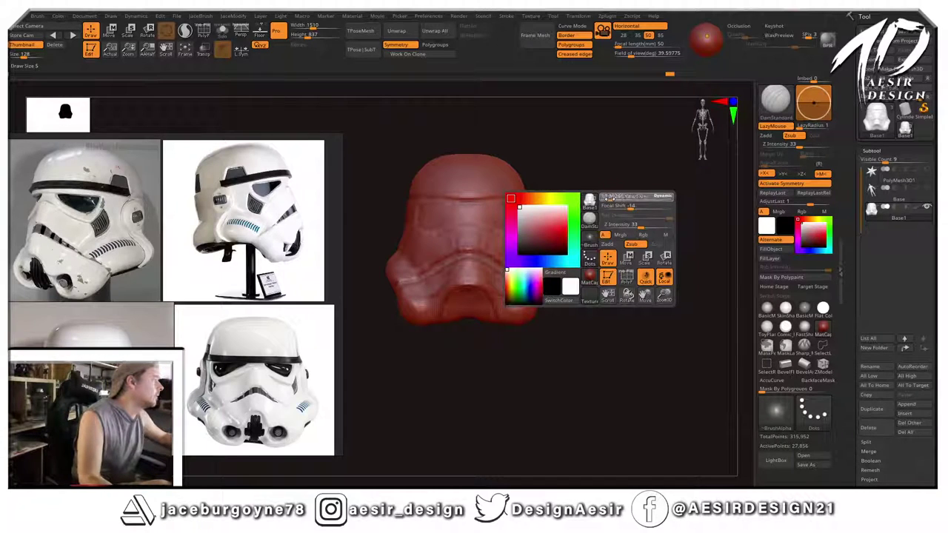
drag(621, 195, 561, 209)
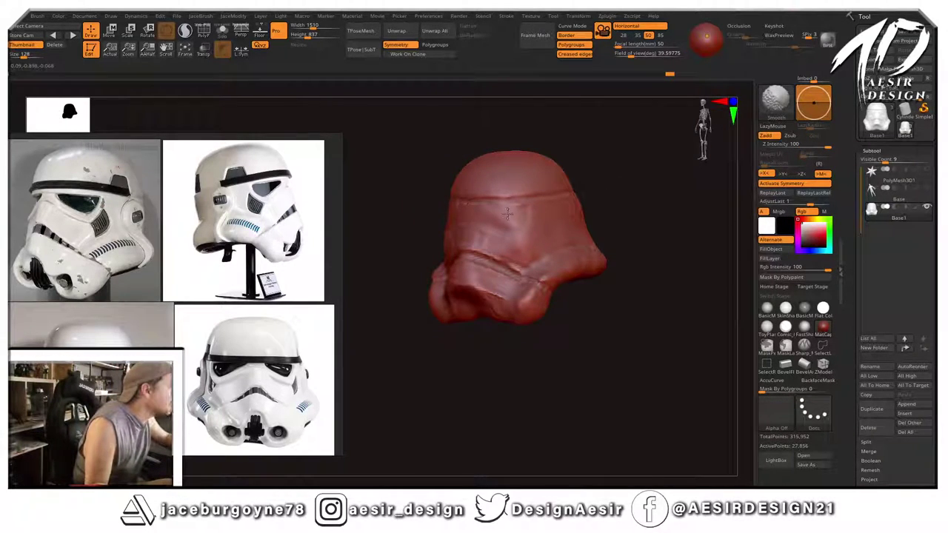
shift+drag(615, 196, 677, 211)
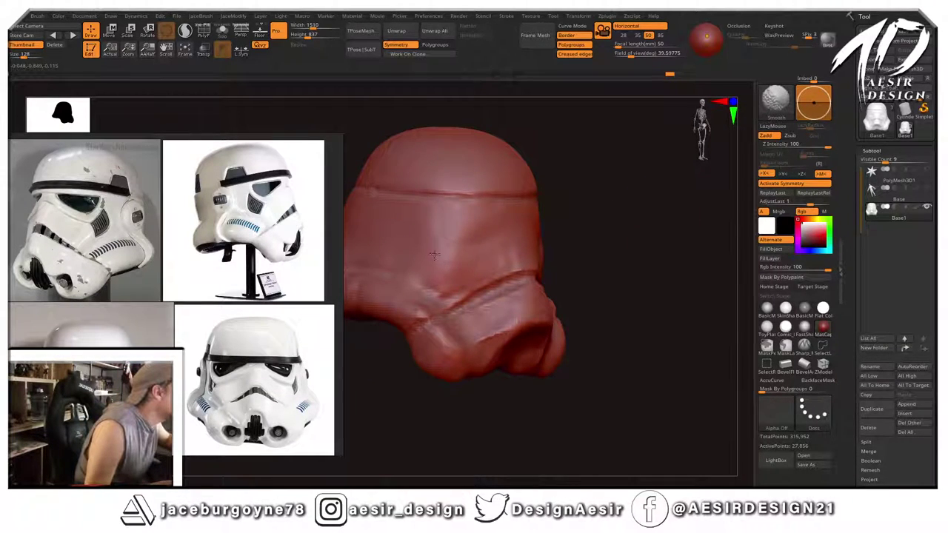
shift+drag(554, 239, 529, 233)
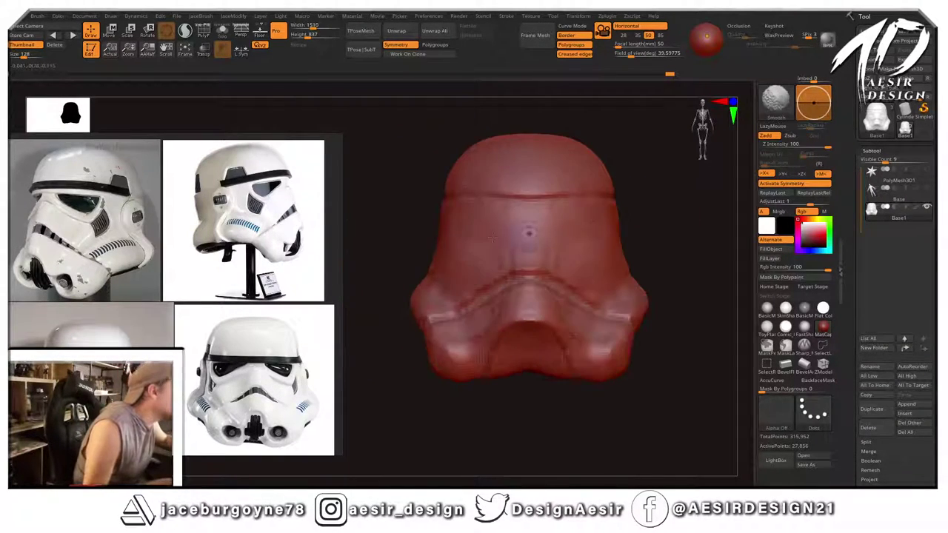
key(space)
mouse_move(685, 193)
mouse_down()
mouse_move(641, 206)
mouse_move(656, 188)
mouse_move(660, 219)
mouse_up()
key(space)
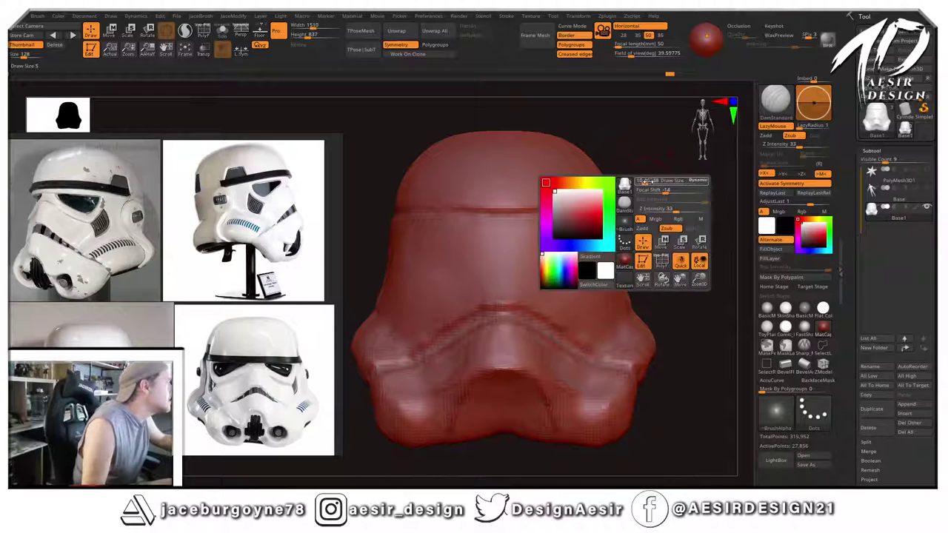
drag(647, 182, 639, 182)
mouse_move(438, 234)
ctrl+mouse_down()
mouse_move(560, 234)
mouse_move(438, 234)
ctrl+mouse_up()
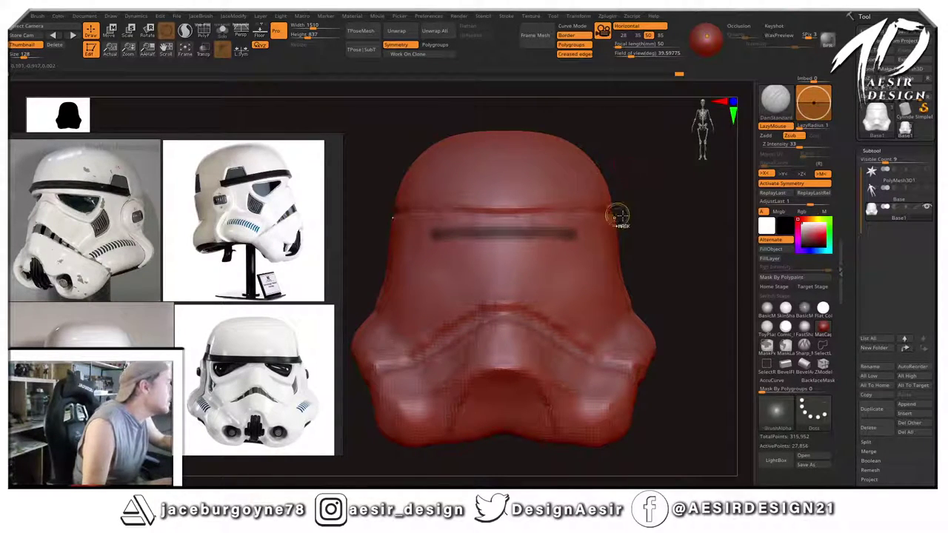
ctrl+drag(652, 222, 669, 229)
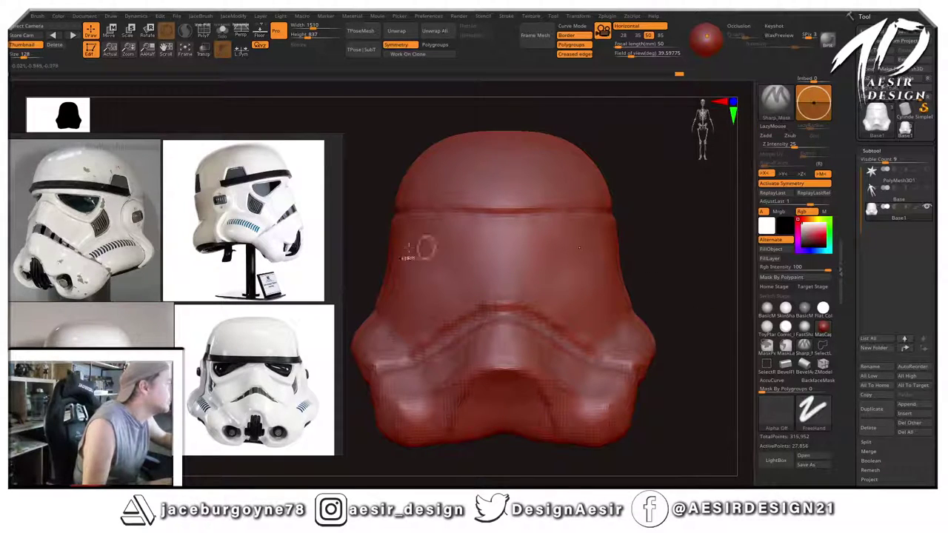
ctrl+drag(404, 236, 601, 237)
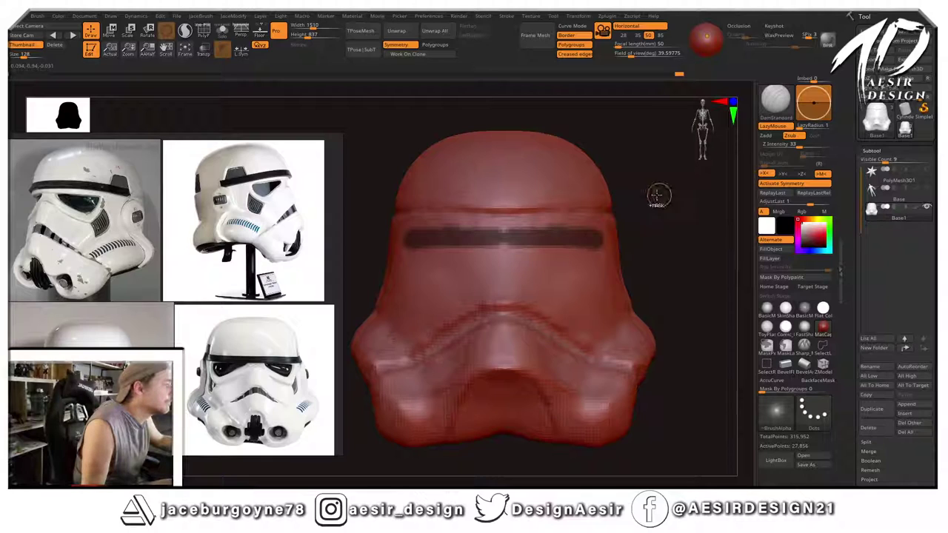
ctrl+drag(657, 194, 653, 197)
Smooth away the band line across the front of the helmet, checking it from the side and front.
shift+drag(444, 212, 449, 213)
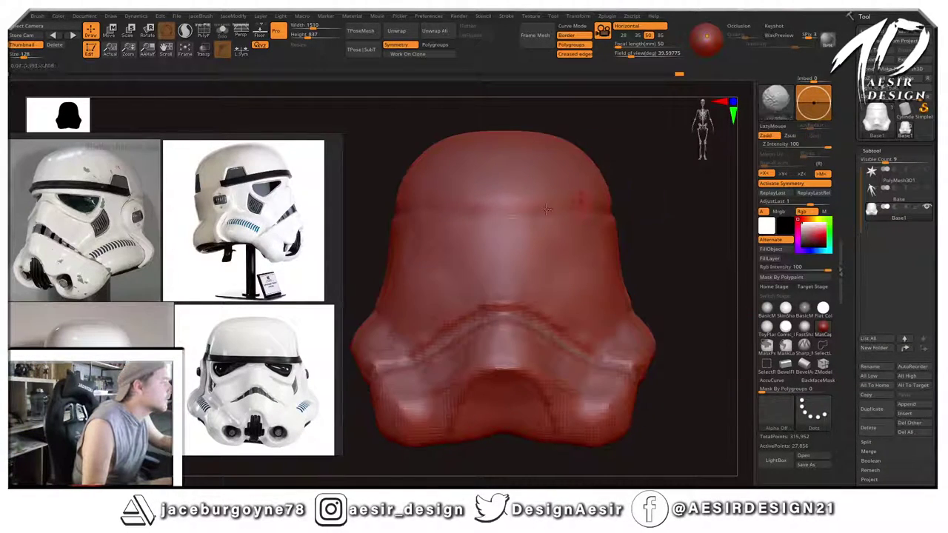
mouse_move(649, 158)
mouse_down()
mouse_move(606, 159)
mouse_move(570, 182)
mouse_up()
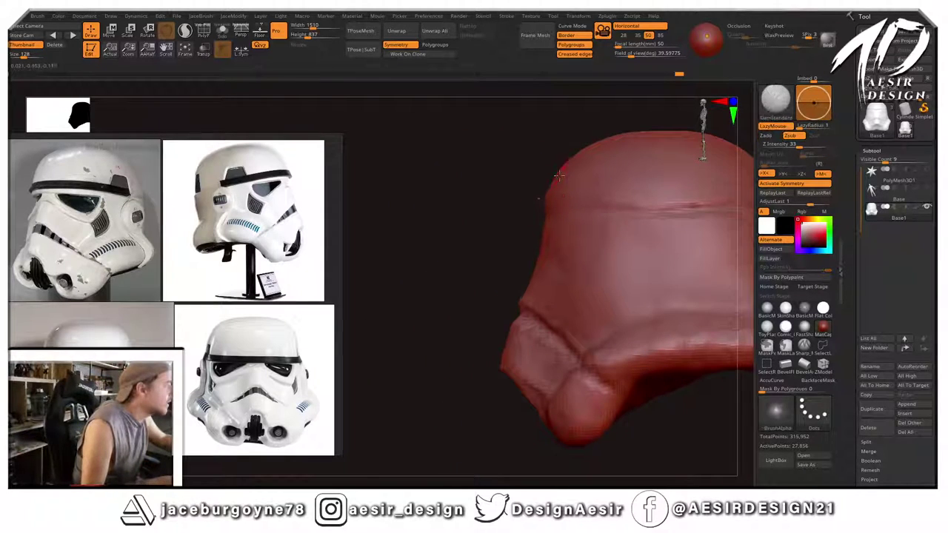
drag(469, 234, 419, 236)
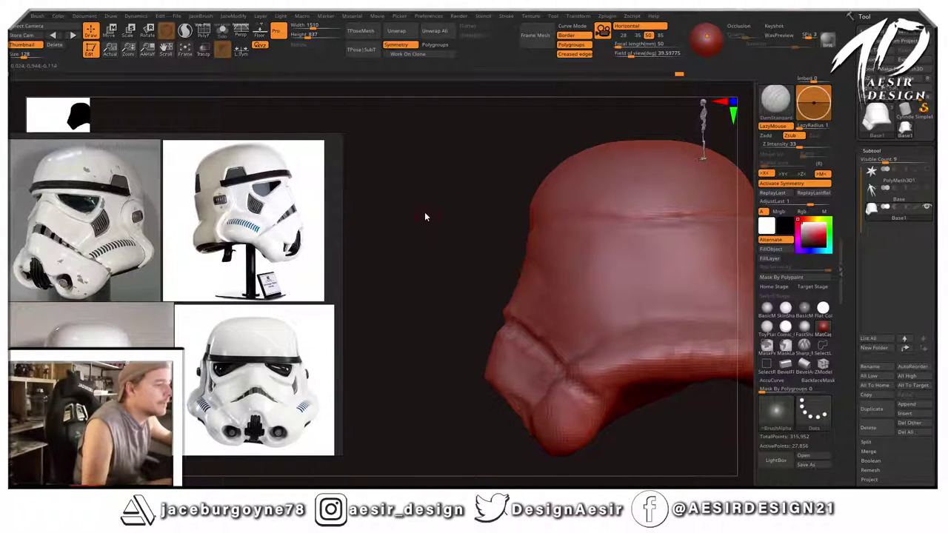
drag(427, 215, 656, 191)
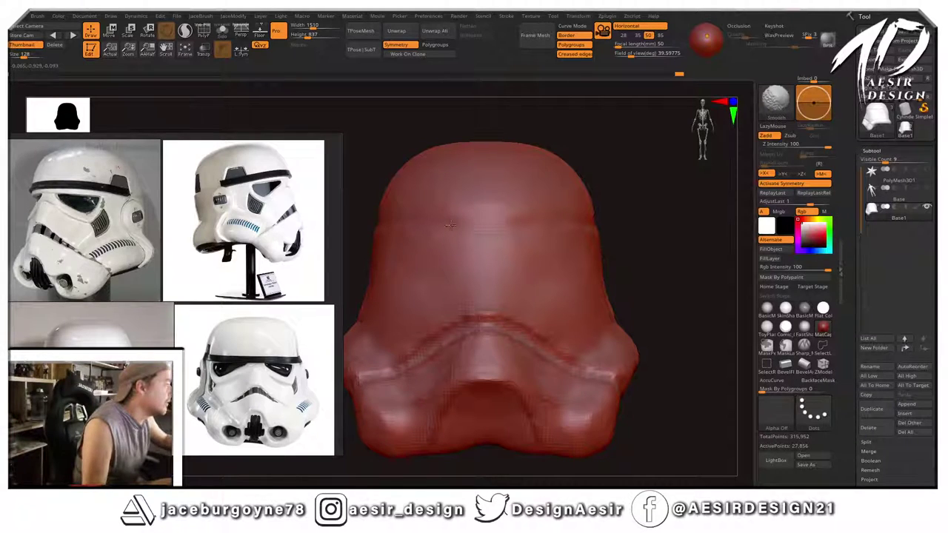
mouse_move(637, 219)
alt+mouse_down()
mouse_move(649, 214)
mouse_move(639, 220)
alt+mouse_up()
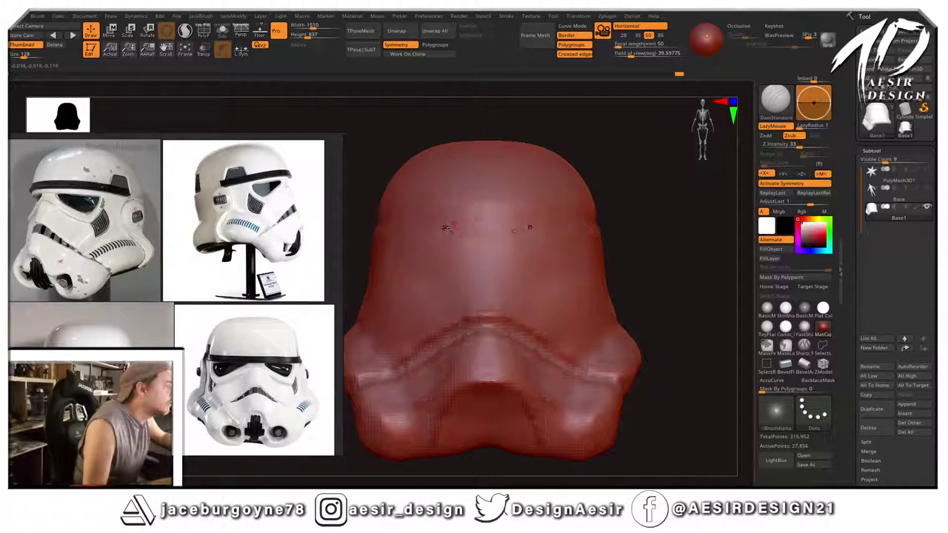
Mask a horizontal strip along the former band line, from the centre of the brow around the side of the helmet.
ctrl+drag(502, 223, 406, 226)
drag(681, 221, 610, 215)
ctrl+drag(535, 228, 588, 226)
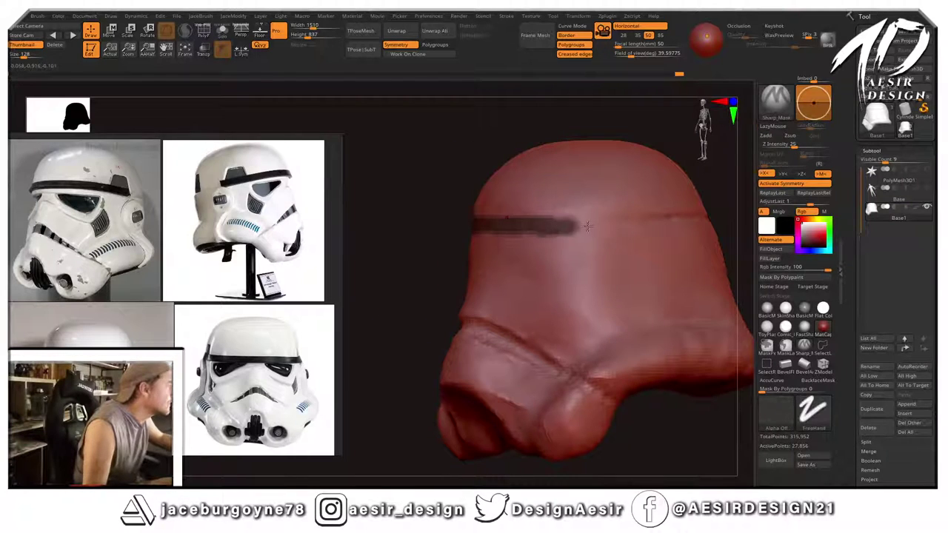
mouse_move(400, 277)
mouse_down()
mouse_move(432, 273)
mouse_move(406, 265)
mouse_up()
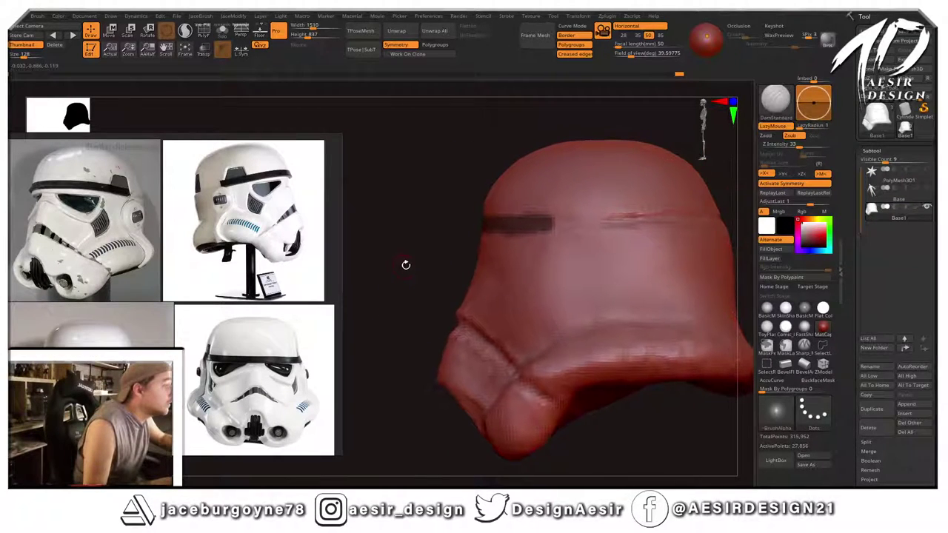
mouse_move(568, 231)
ctrl+mouse_down()
mouse_move(574, 222)
mouse_move(566, 223)
mouse_move(693, 220)
ctrl+mouse_up()
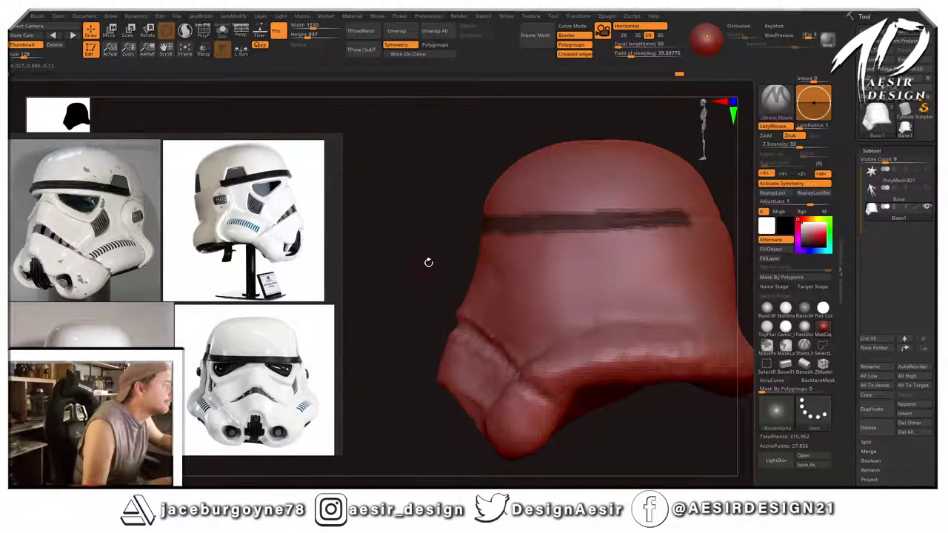
drag(430, 262, 421, 265)
Paint a mask line from the brow strip down the side to the helmet's lower edge and erase the strip's excess behind it.
mouse_move(630, 226)
ctrl+mouse_down()
mouse_move(640, 274)
mouse_move(626, 296)
ctrl+mouse_up()
ctrl+drag(625, 304, 628, 374)
right_drag(628, 375, 626, 315)
ctrl+drag(626, 315, 627, 426)
right_drag(627, 426, 620, 478)
alt+drag(608, 400, 544, 409)
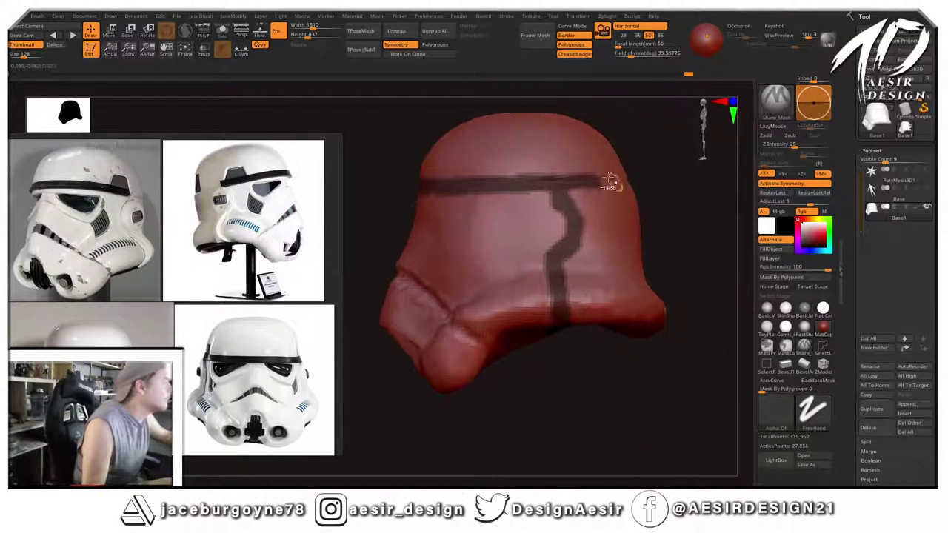
ctrl+alt+drag(612, 182, 574, 181)
right_drag(671, 195, 628, 205)
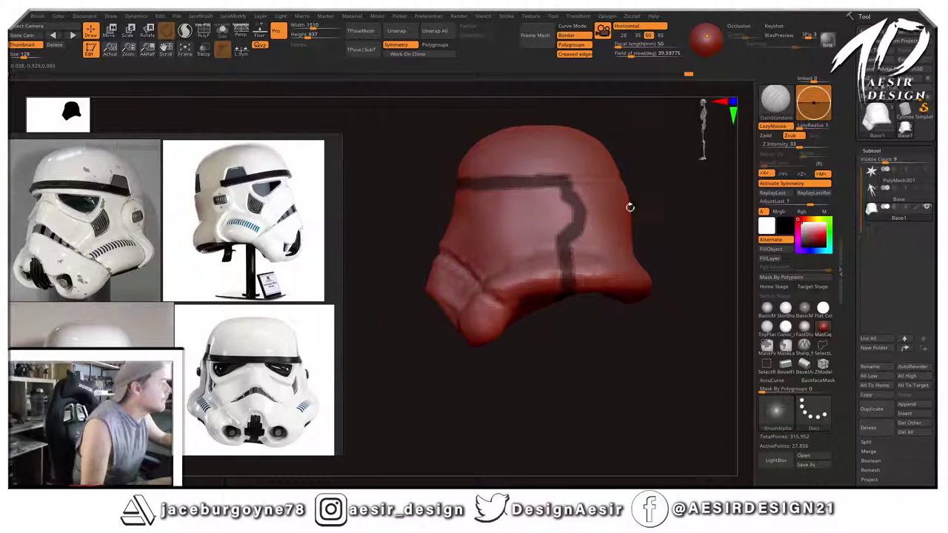
Fill the outlined face section with mask from the brow strip down to the jaw, using the MaskLasso brush.
ctrl+drag(394, 412, 535, 254)
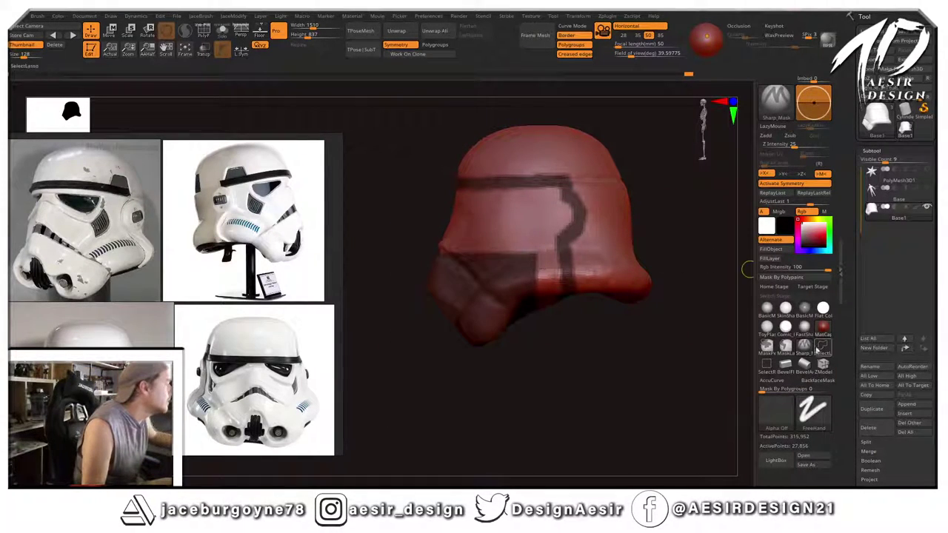
click(818, 355)
mouse_move(466, 395)
ctrl+mouse_down()
mouse_move(568, 306)
mouse_move(559, 259)
mouse_move(578, 194)
mouse_move(476, 182)
mouse_move(426, 296)
mouse_move(444, 333)
ctrl+mouse_up()
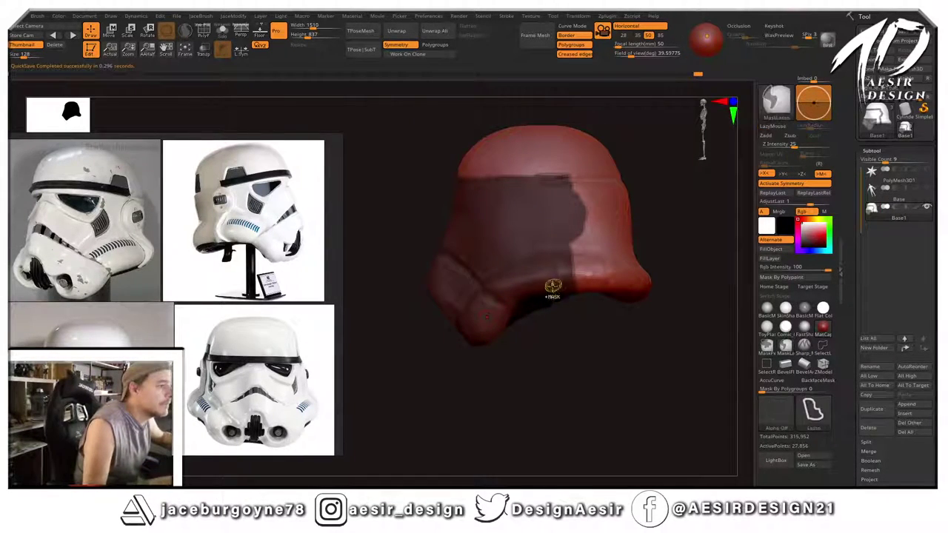
mouse_move(506, 402)
mouse_down()
mouse_move(702, 131)
mouse_move(493, 355)
mouse_up()
Switch to the Move brush, invert the mask, and pull the face section outward from the dome.
drag(469, 220, 594, 249)
key(b)
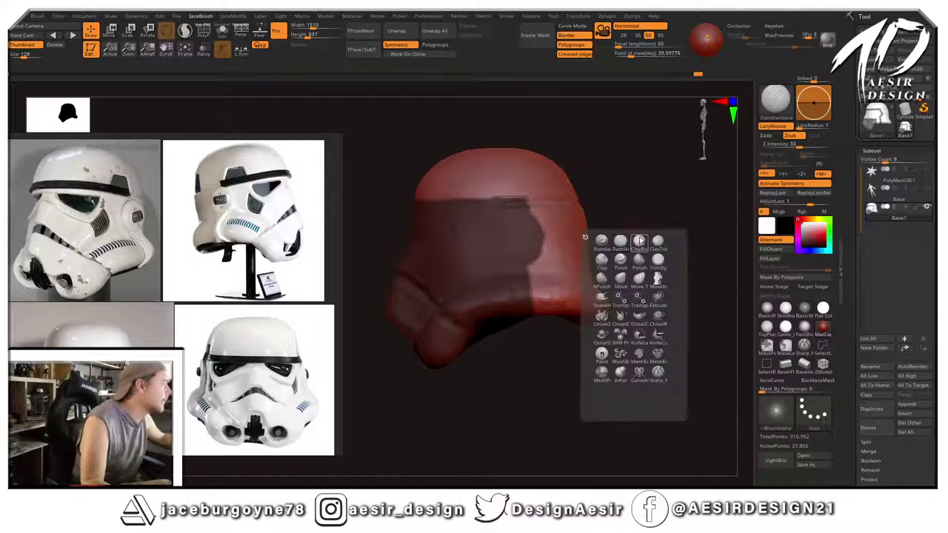
click(620, 284)
key(space)
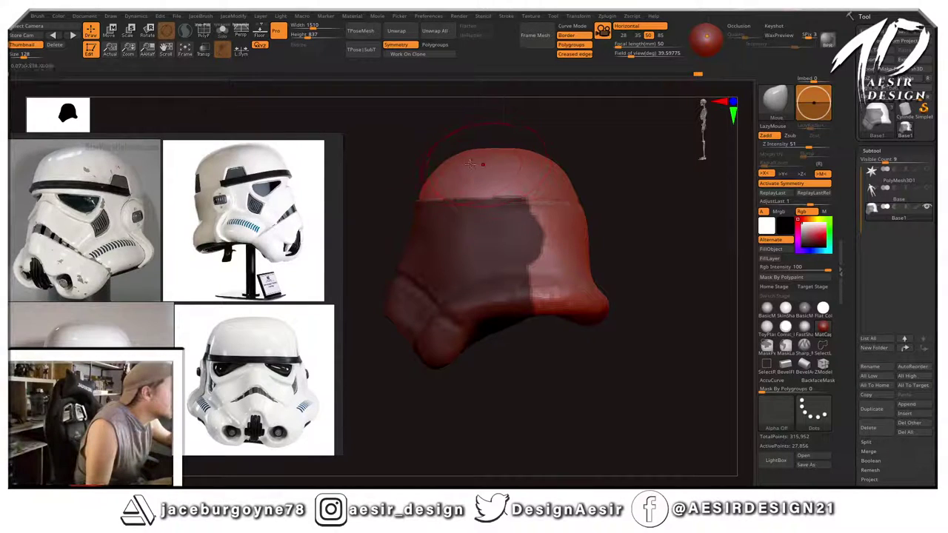
key(ctrl+i)
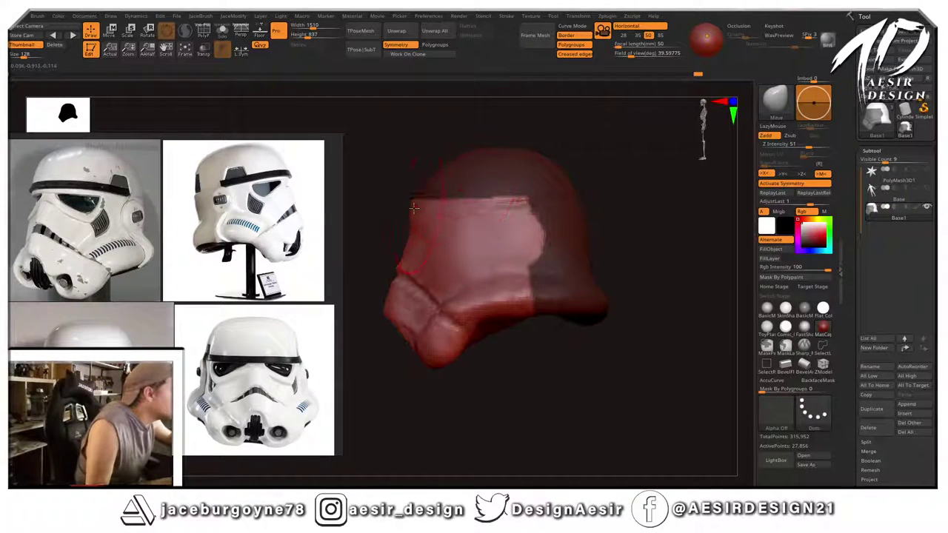
mouse_move(447, 213)
right_down()
mouse_move(419, 256)
mouse_move(469, 252)
right_up()
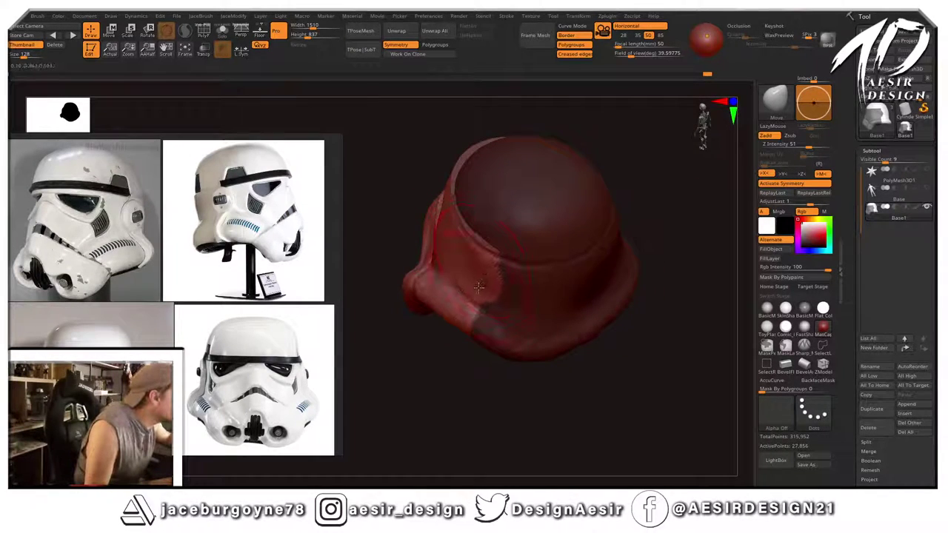
mouse_move(635, 161)
mouse_down()
mouse_move(639, 241)
mouse_move(647, 221)
mouse_move(792, 199)
mouse_up()
Show the body subtool to check the helmet's proportions against it, and hide it again.
click(927, 188)
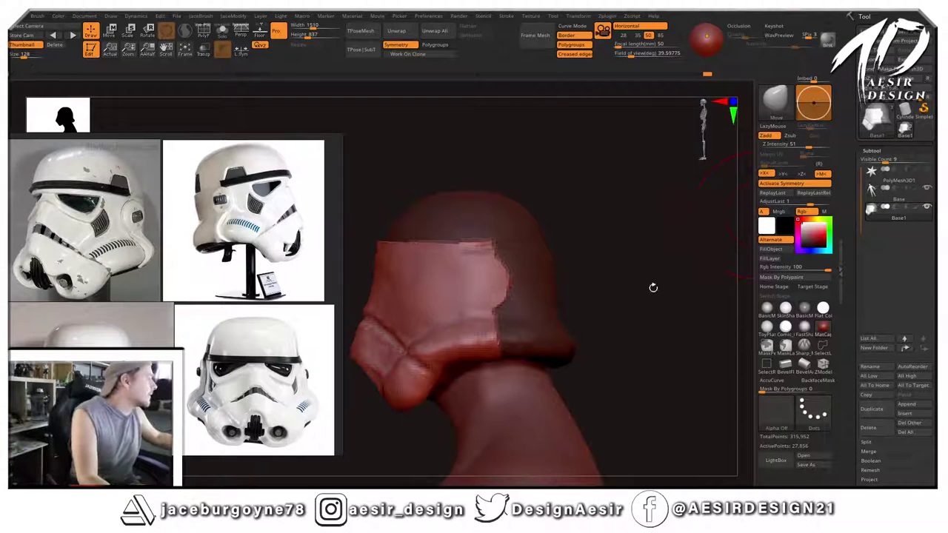
ctrl+right_drag(654, 288, 645, 197)
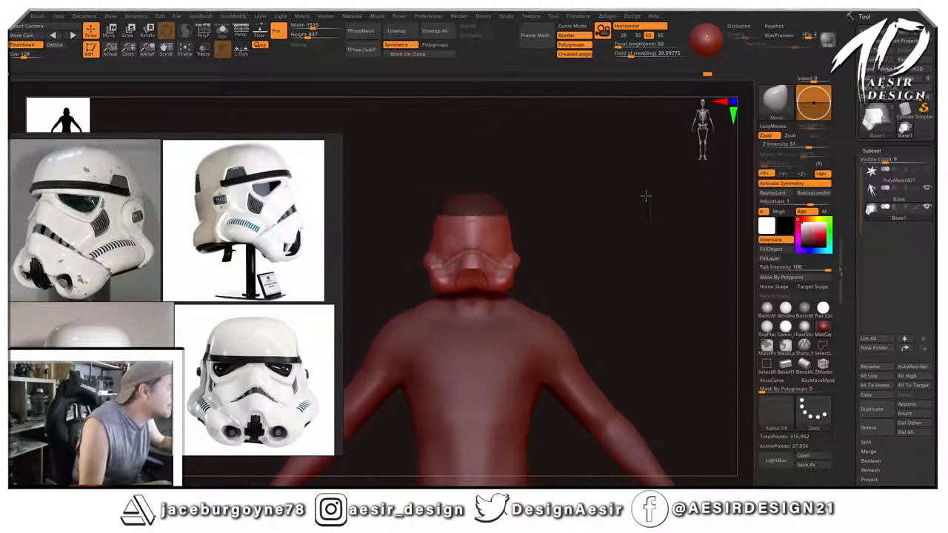
click(926, 189)
right_drag(603, 240, 580, 238)
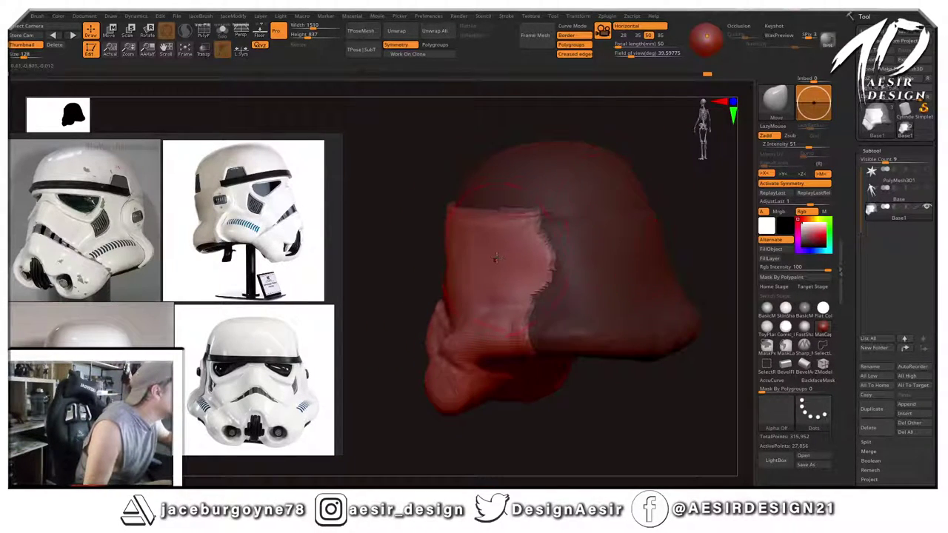
Finish shaping the face section, clear the mask, adjust the draw size, and smooth the raised brow edge.
right_drag(496, 257, 479, 249)
ctrl+drag(406, 210, 384, 201)
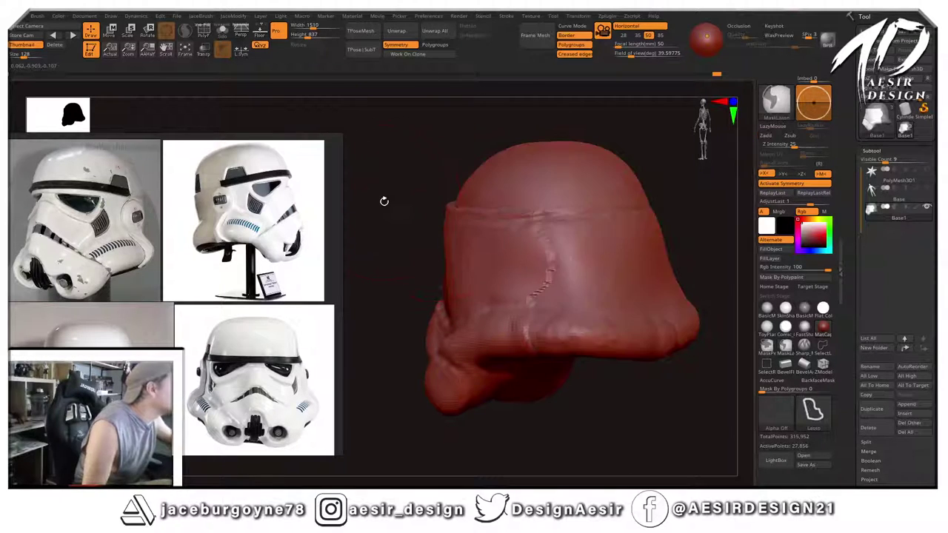
right_drag(384, 200, 422, 207)
key(space)
mouse_move(657, 160)
mouse_down()
mouse_move(667, 190)
mouse_move(720, 189)
mouse_up()
shift+drag(489, 194, 464, 198)
drag(635, 183, 574, 187)
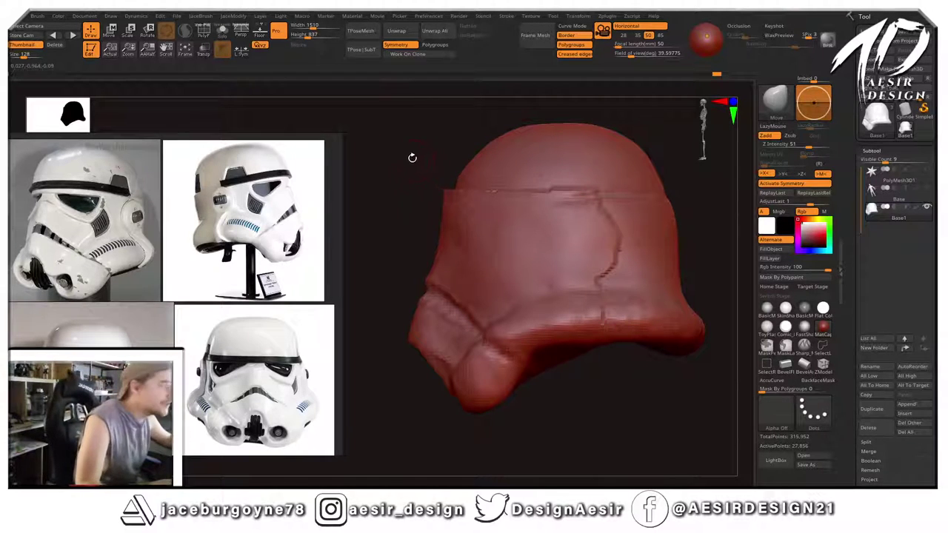
drag(398, 192, 462, 193)
mouse_move(646, 207)
alt+mouse_down()
mouse_move(633, 180)
mouse_move(621, 189)
alt+mouse_up()
right_drag(622, 187, 609, 231)
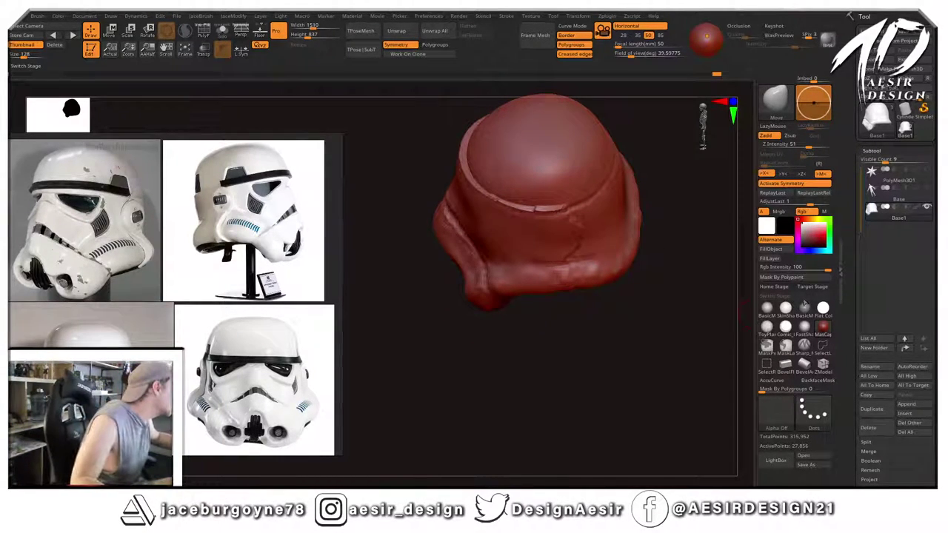
Switch to the DamStandard brush, adjust its draw size, and carve a crease where the dome meets the raised brow edge.
mouse_move(791, 326)
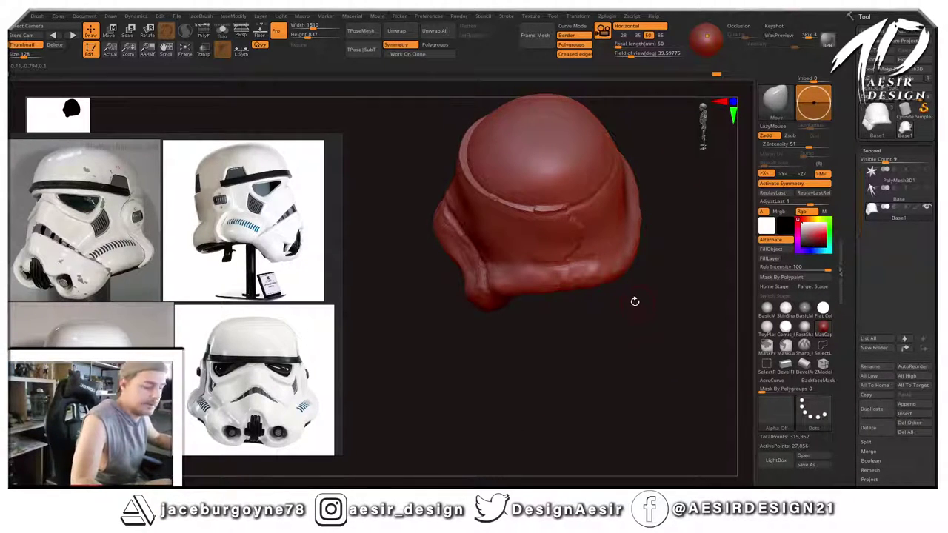
key(b)
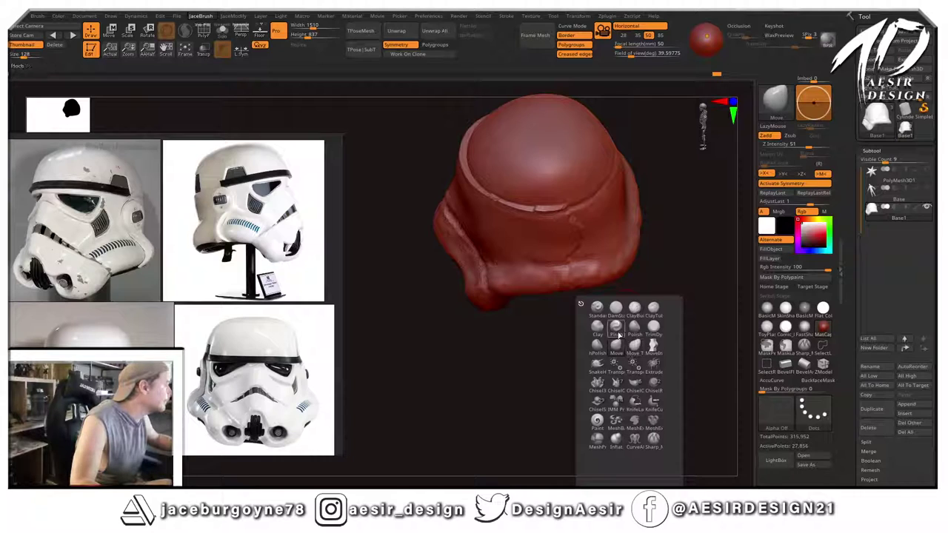
mouse_move(637, 331)
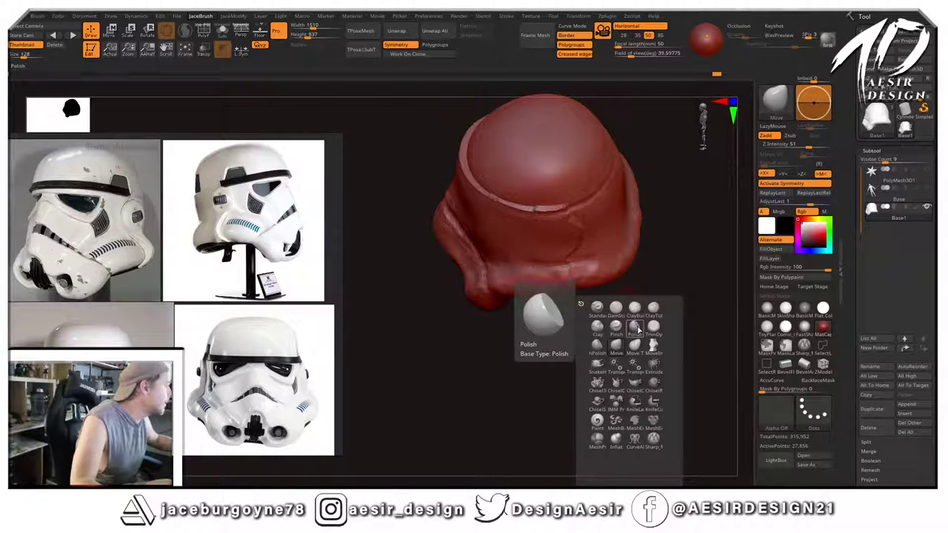
click(615, 306)
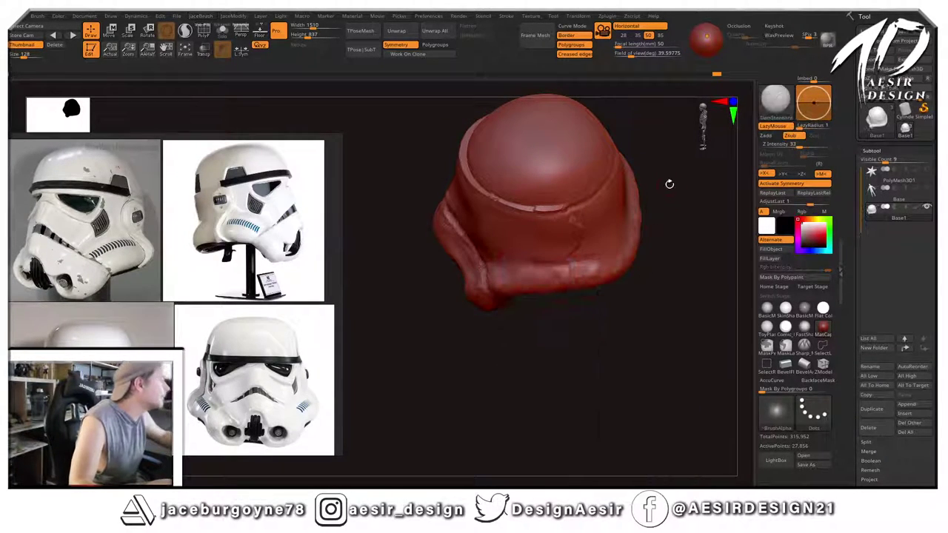
key(space)
drag(670, 184, 675, 185)
drag(404, 410, 401, 375)
alt+drag(662, 195, 474, 214)
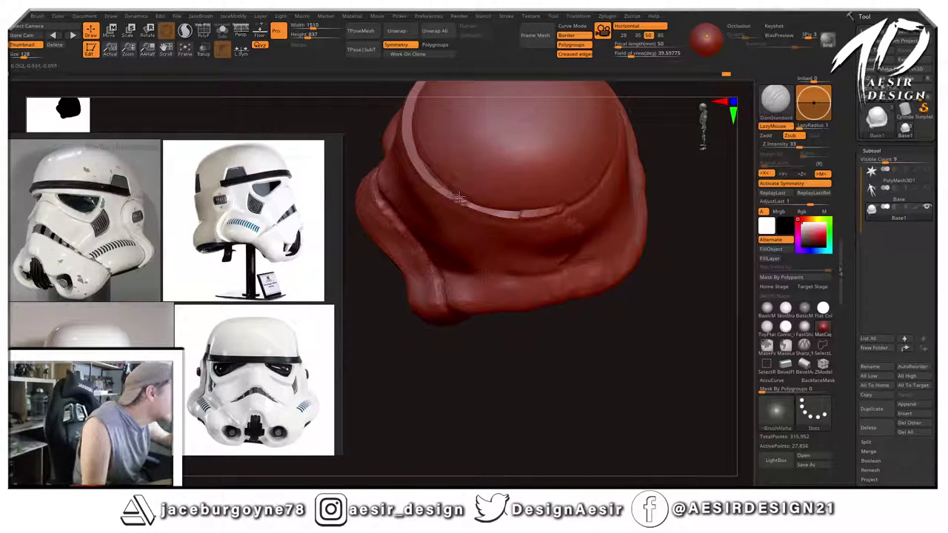
drag(492, 354, 570, 192)
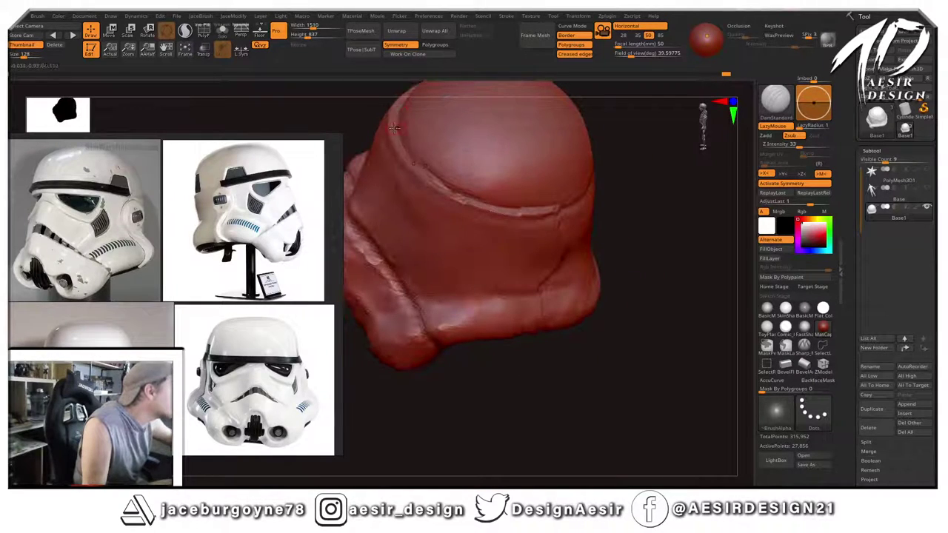
Smooth and carve the jagged seam running down the side of the helmet behind the face section.
drag(428, 171, 640, 179)
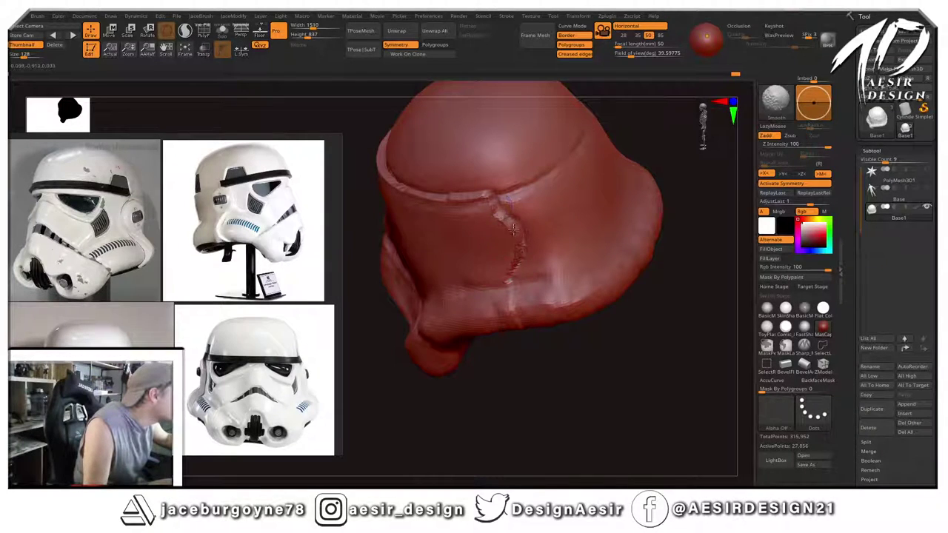
drag(544, 365, 548, 195)
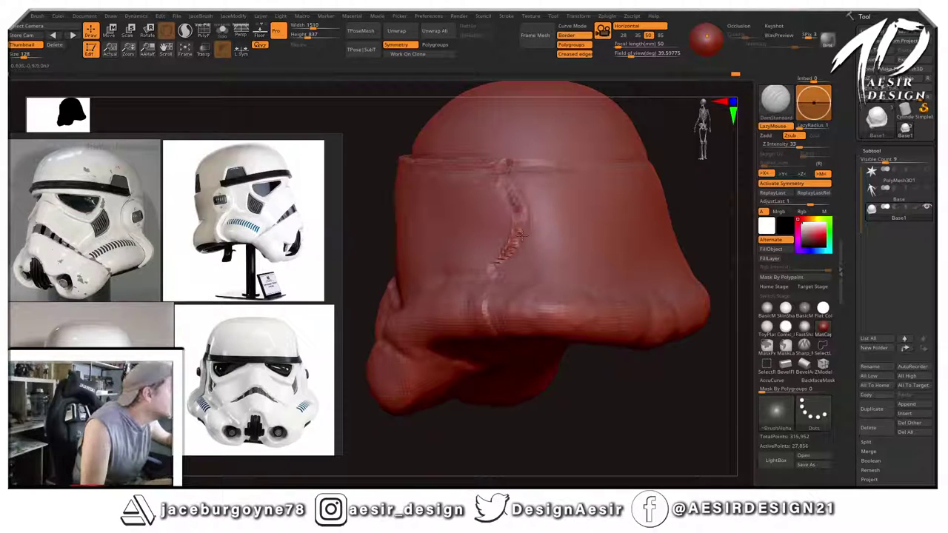
mouse_move(514, 446)
mouse_down()
mouse_move(563, 419)
mouse_move(650, 210)
mouse_move(643, 193)
mouse_move(645, 214)
mouse_move(669, 217)
mouse_up()
key(ctrl)
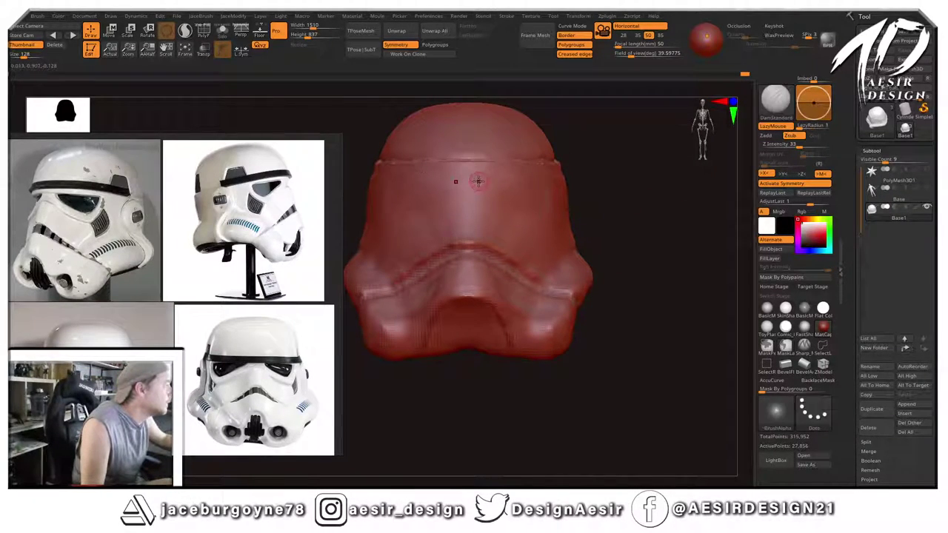
Mask the eye band across the front of the face section with the Sharp_Mask brush and invert the mask.
click(805, 345)
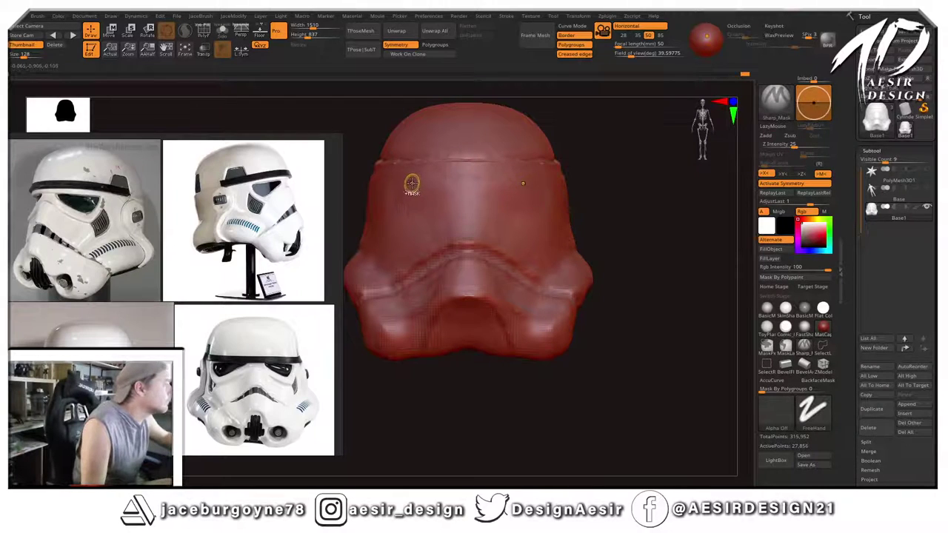
mouse_move(424, 185)
ctrl+mouse_down()
mouse_move(529, 185)
mouse_move(392, 185)
mouse_move(538, 188)
ctrl+mouse_up()
shift+drag(639, 172, 571, 178)
mouse_move(517, 190)
ctrl+mouse_down()
mouse_move(538, 191)
mouse_move(518, 223)
mouse_move(533, 212)
mouse_move(495, 230)
ctrl+mouse_up()
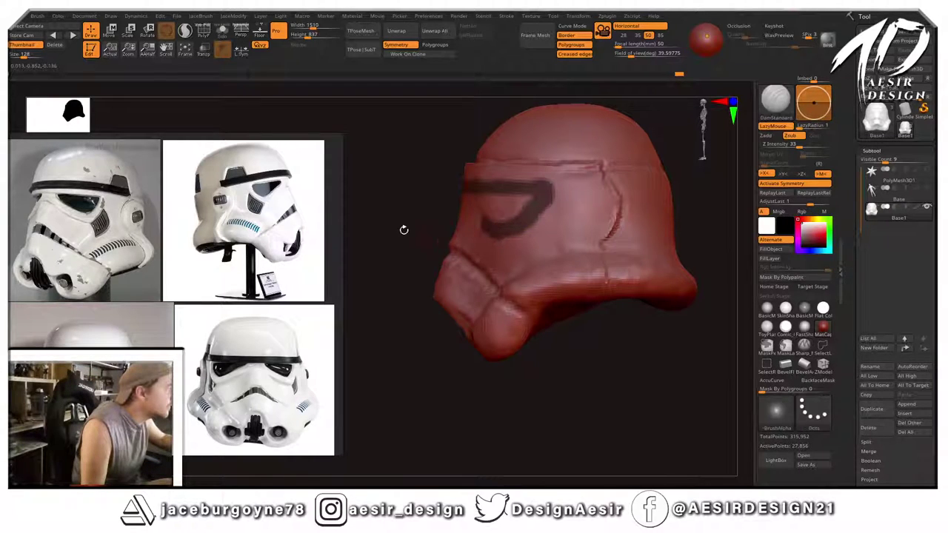
mouse_move(402, 229)
mouse_down()
mouse_move(601, 208)
mouse_move(549, 210)
mouse_move(659, 210)
mouse_up()
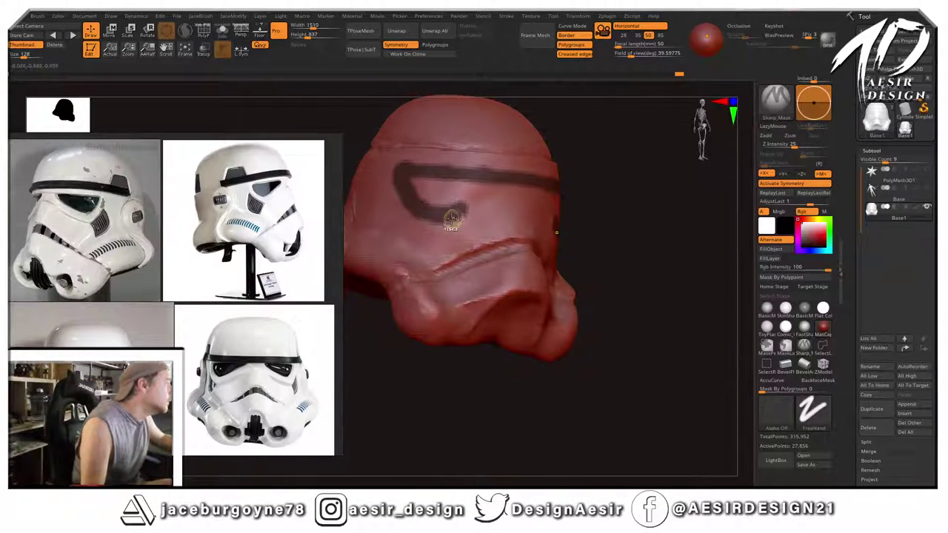
mouse_move(451, 218)
ctrl+mouse_down()
mouse_move(523, 202)
mouse_move(431, 191)
mouse_move(413, 174)
ctrl+mouse_up()
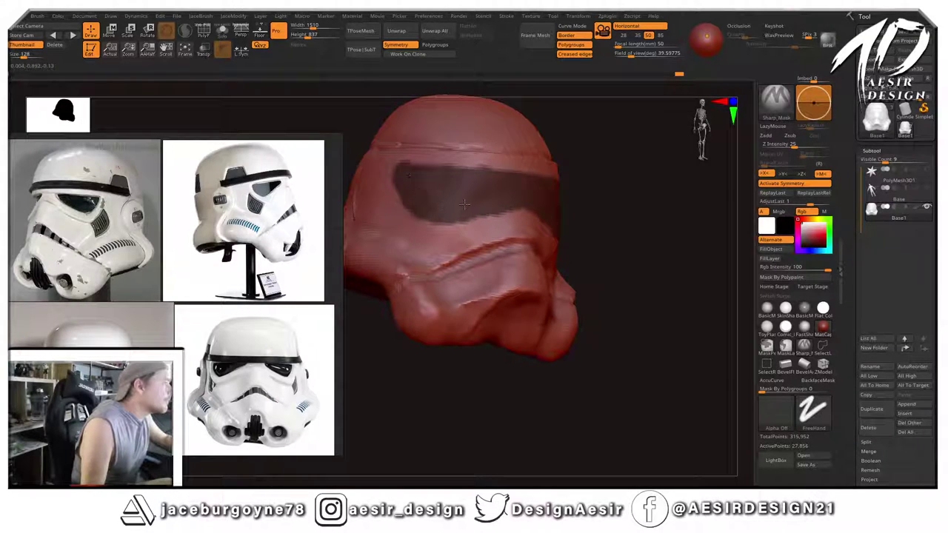
mouse_move(640, 185)
shift+mouse_down()
mouse_move(451, 219)
mouse_move(439, 148)
shift+mouse_up()
ctrl+click(683, 186)
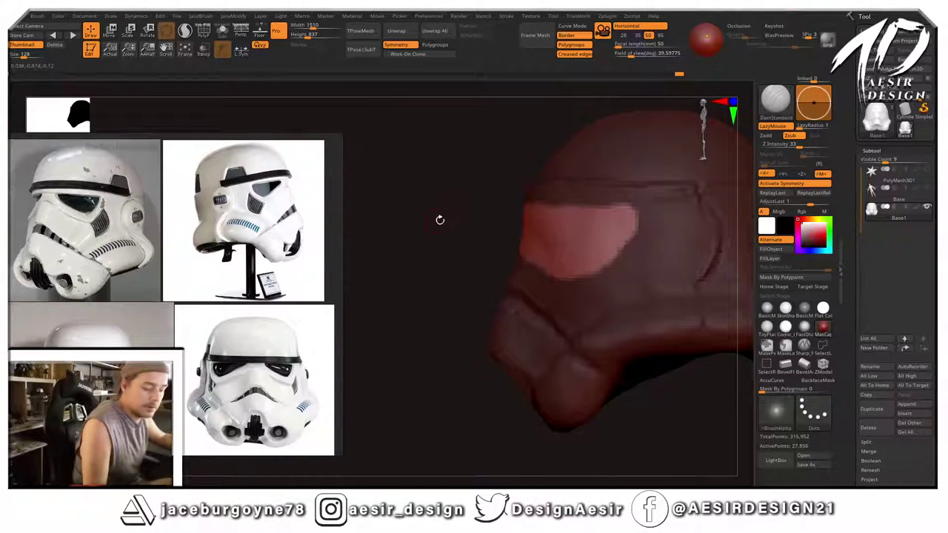
Switch to the Move brush, adjust its draw size, and push the unmasked eye band inward.
key(b)
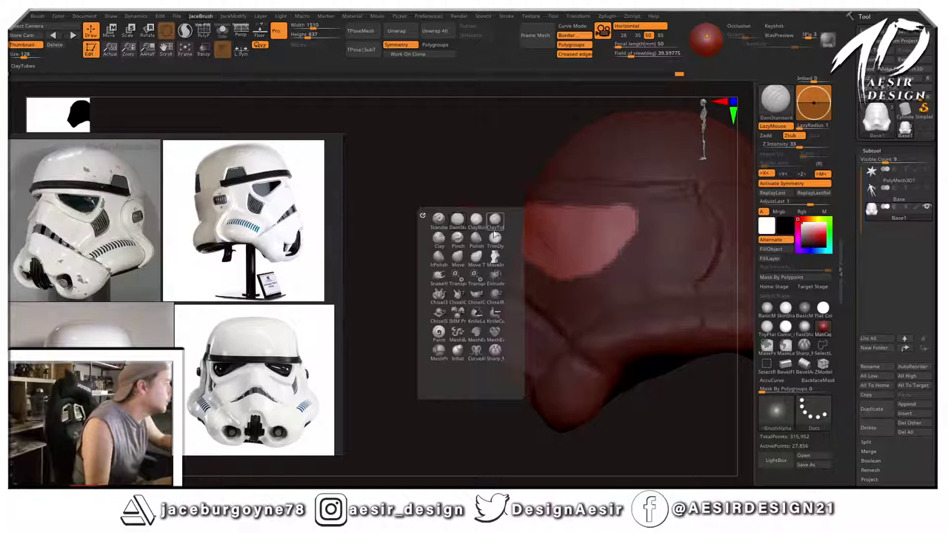
click(458, 258)
key(space)
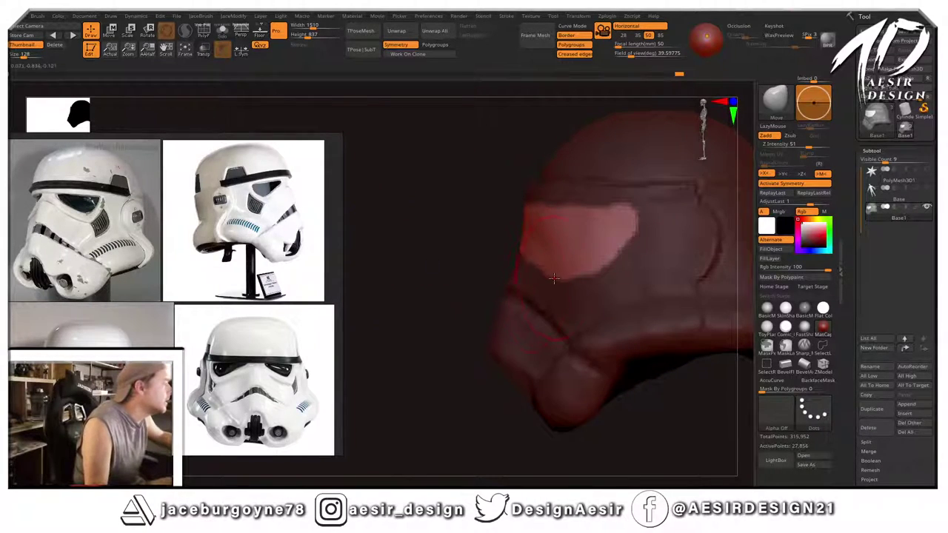
mouse_move(470, 293)
mouse_down()
mouse_move(458, 292)
mouse_move(624, 259)
mouse_move(504, 256)
mouse_up()
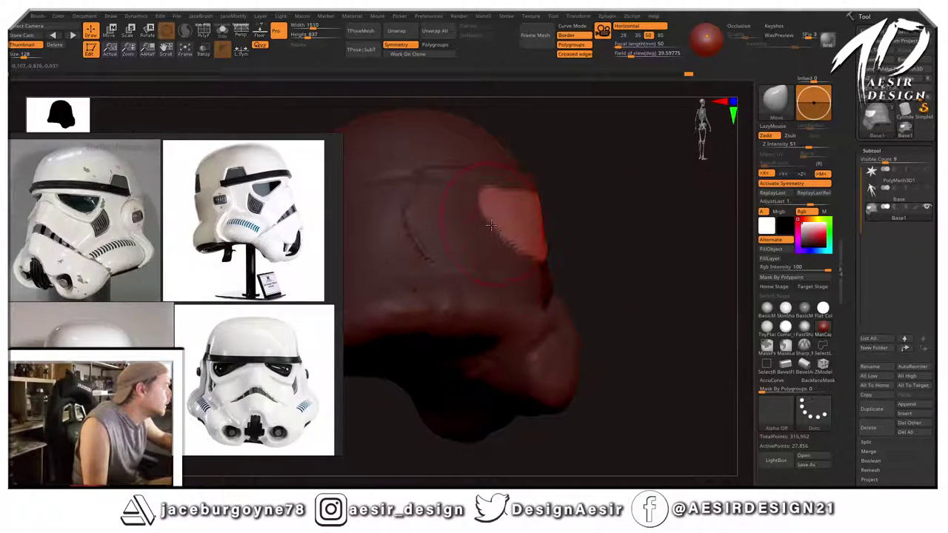
shift+drag(609, 245, 507, 255)
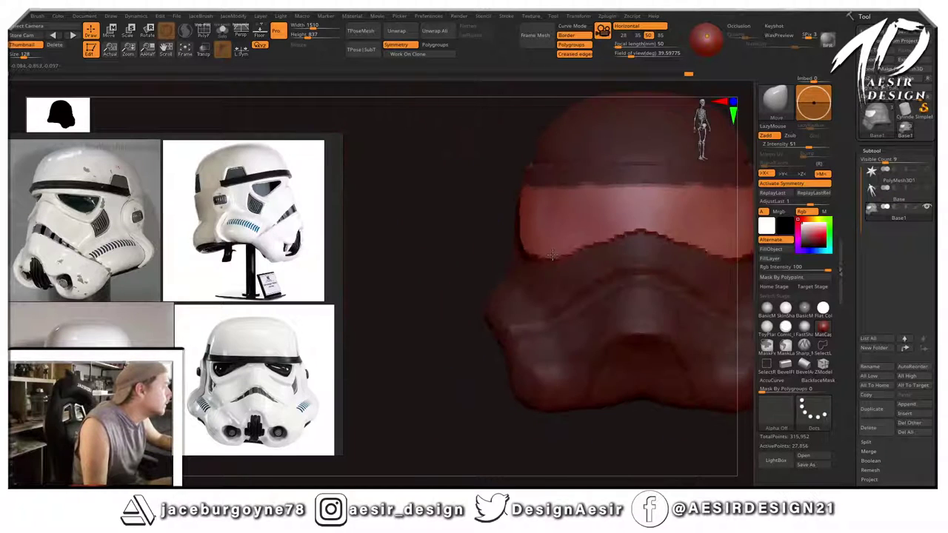
Clear the mask around the recessed eye band and remesh the helmet with DynaMesh.
ctrl+drag(404, 331, 419, 341)
alt+drag(419, 332, 382, 351)
mouse_move(389, 348)
ctrl+mouse_down()
mouse_move(407, 358)
mouse_move(407, 282)
ctrl+mouse_up()
drag(414, 277, 357, 289)
alt+drag(630, 218, 644, 254)
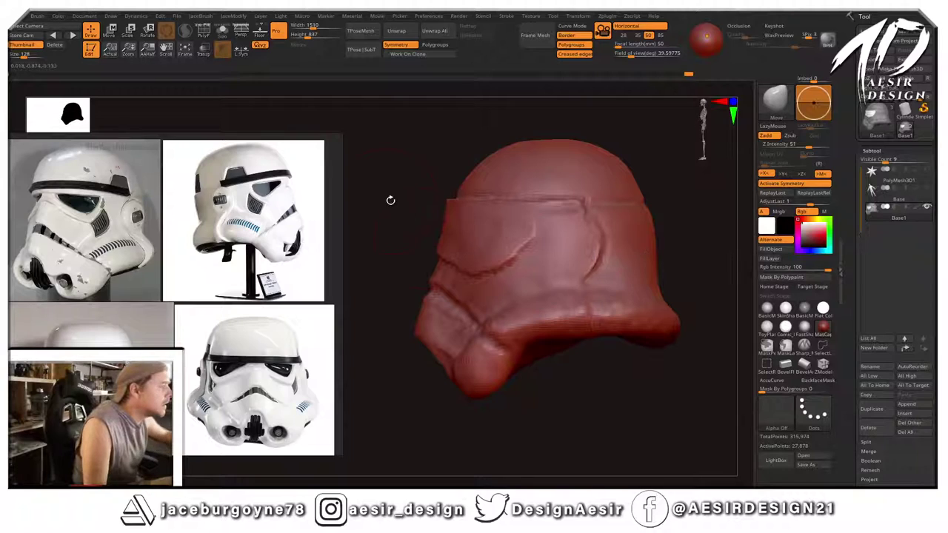
Adjust the Move brush's draw size and refine the helmet's front profile around the nose bridge below the eye band.
drag(390, 200, 458, 198)
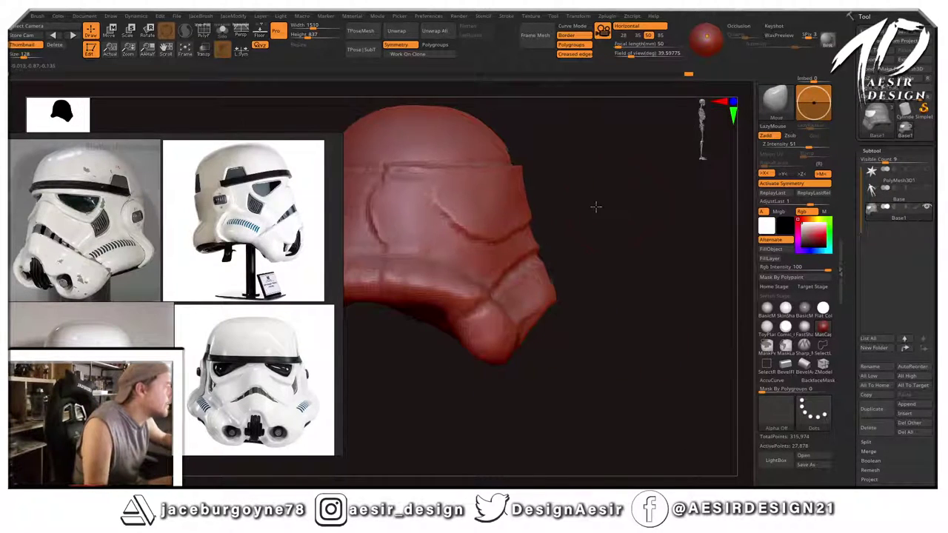
drag(596, 207, 535, 242)
key(space)
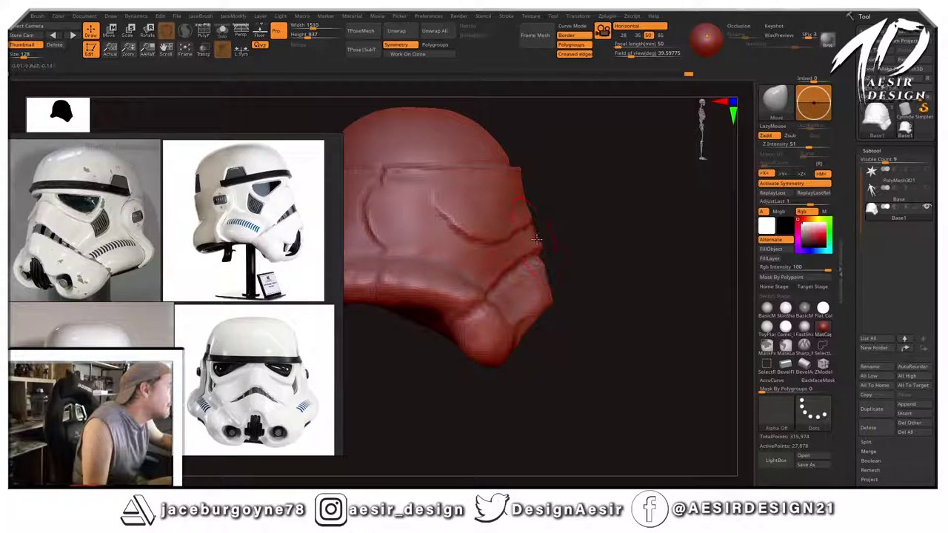
shift+drag(595, 226, 550, 220)
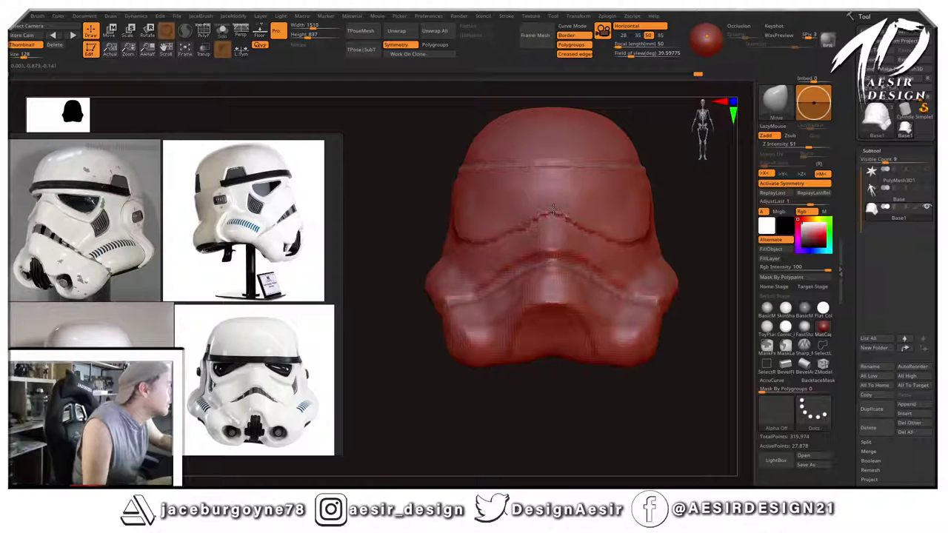
mouse_move(394, 248)
mouse_down()
mouse_move(551, 213)
mouse_move(540, 243)
mouse_up()
alt+drag(422, 347, 392, 310)
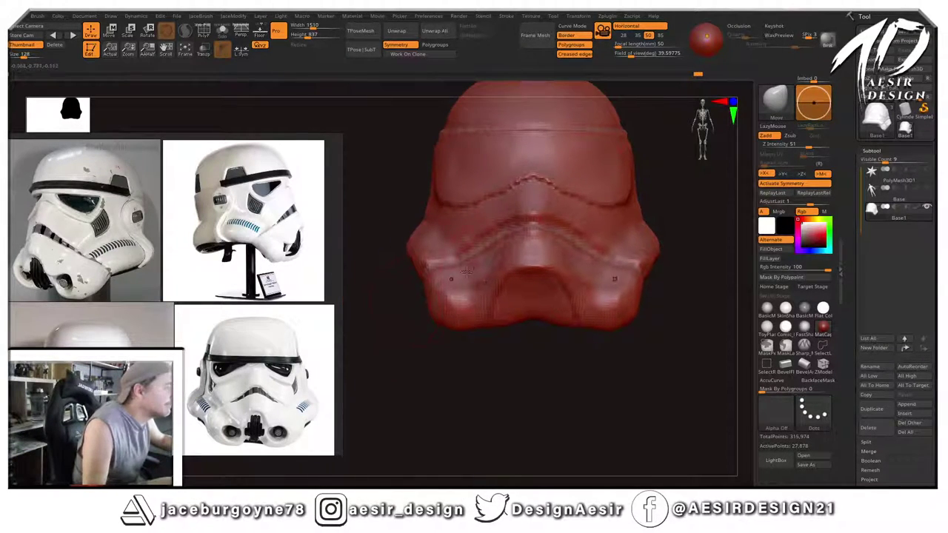
shift+drag(670, 216, 652, 249)
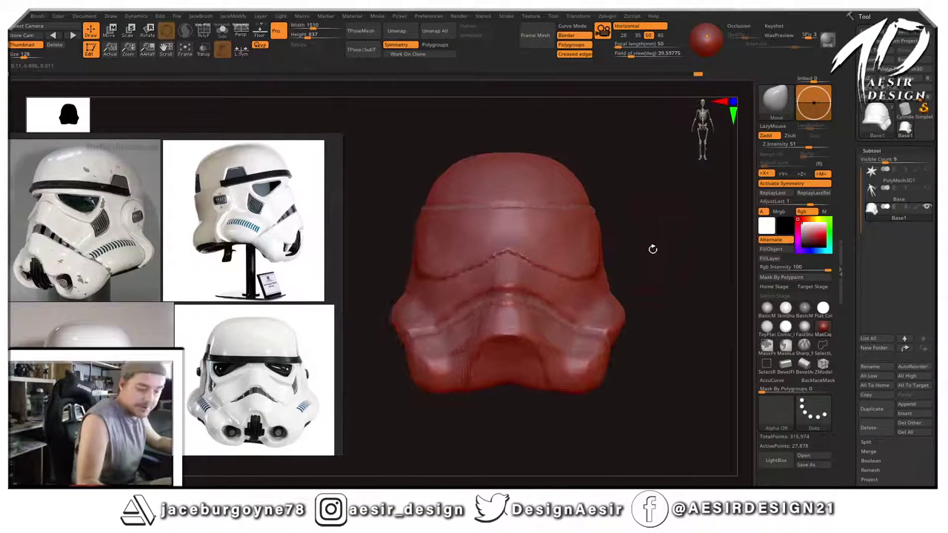
Switch to the DamStandard brush, adjust its draw size, and carve a crease along the lower edge of the eye recess.
key(b)
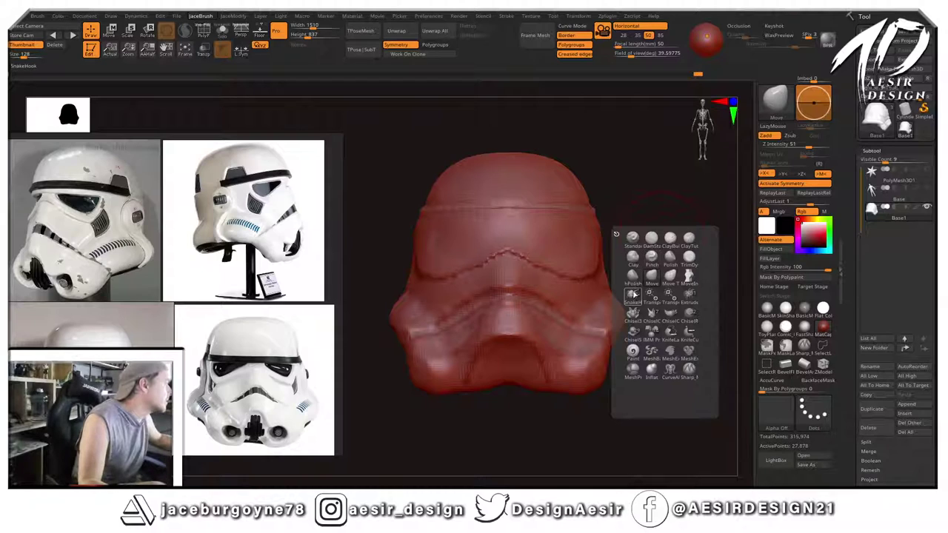
click(651, 237)
key(space)
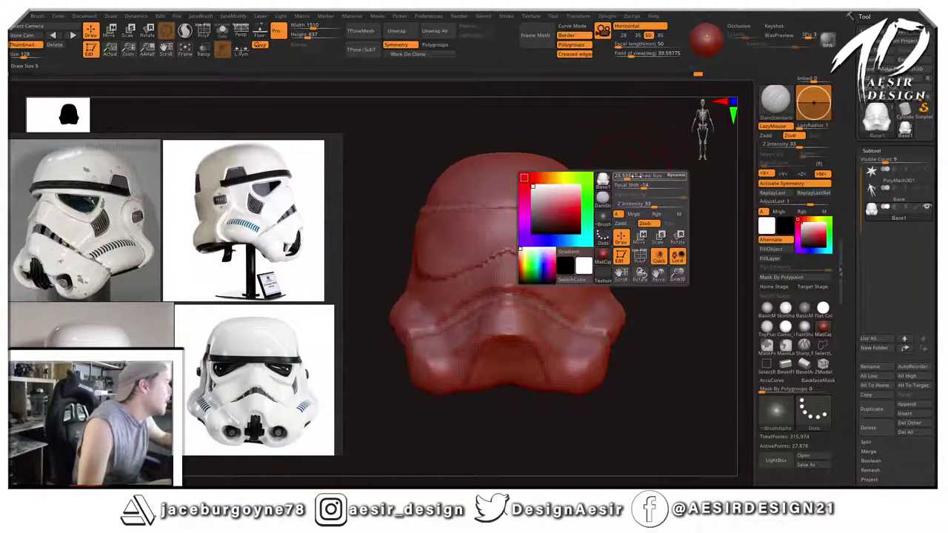
drag(635, 176, 626, 177)
right_drag(702, 332, 554, 267)
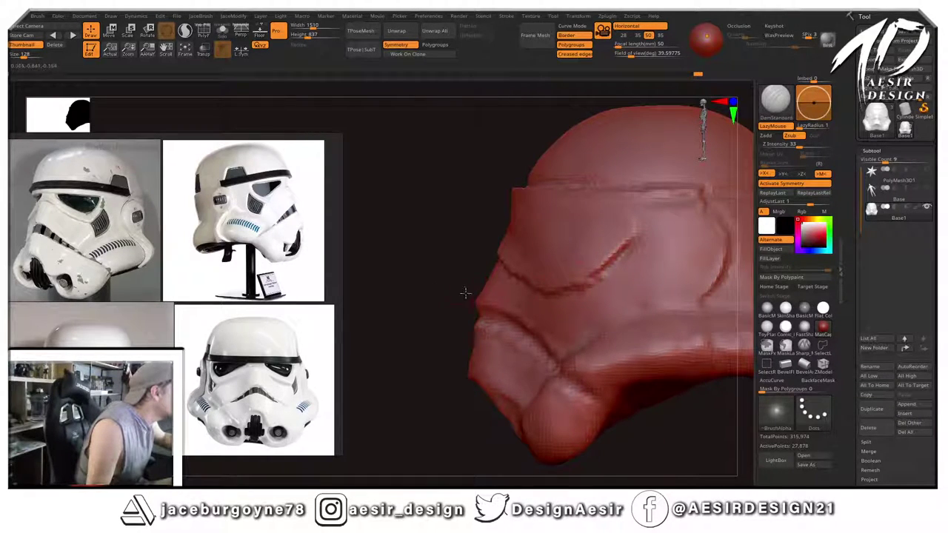
drag(465, 294, 479, 294)
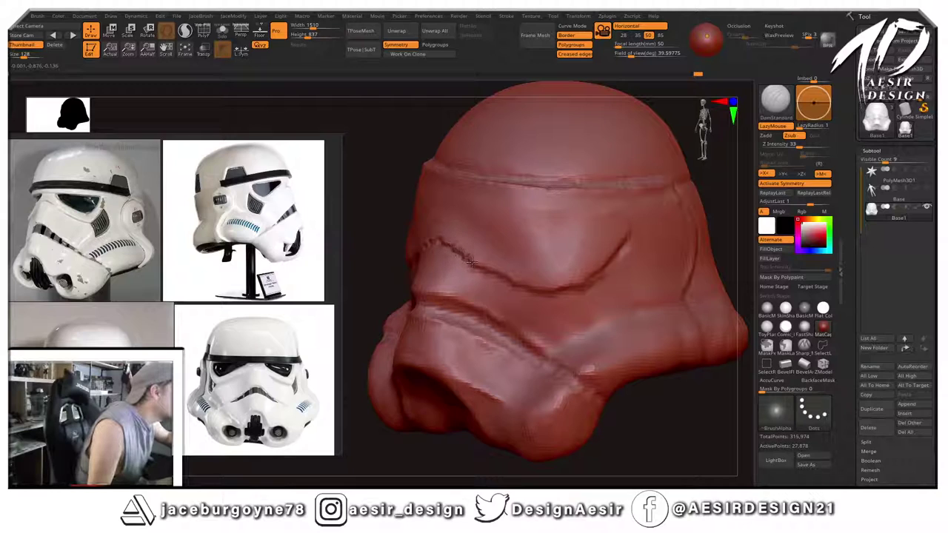
mouse_move(471, 261)
mouse_down()
mouse_move(568, 290)
mouse_move(603, 271)
mouse_up()
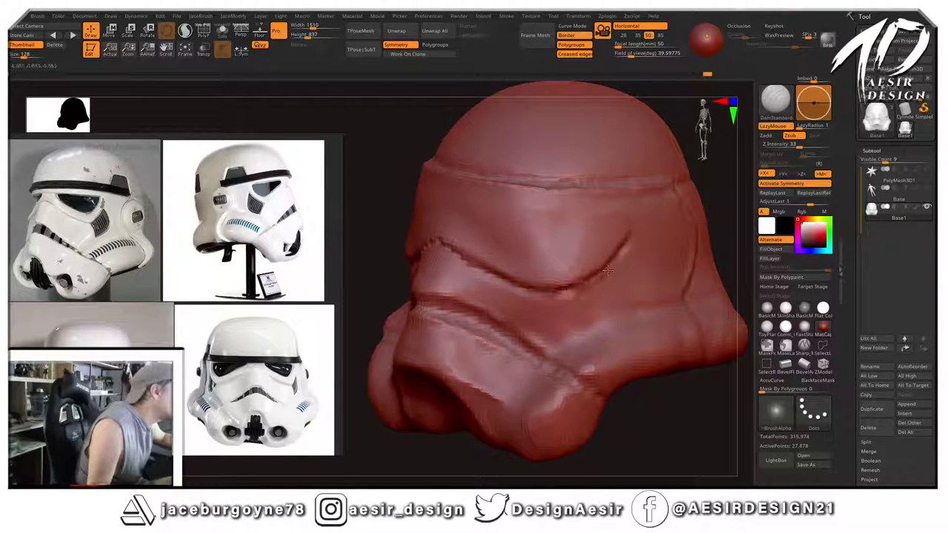
Carve and smooth the curved crease above the mouth section, running from the centre down to the cheeks.
shift+drag(374, 279, 452, 277)
mouse_move(652, 205)
mouse_down()
mouse_move(665, 191)
mouse_move(571, 252)
mouse_up()
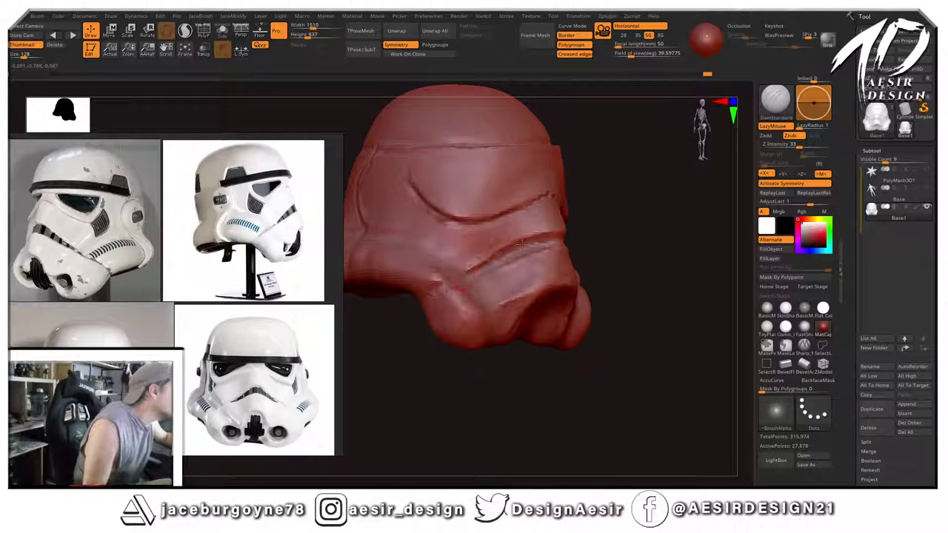
key(shift)
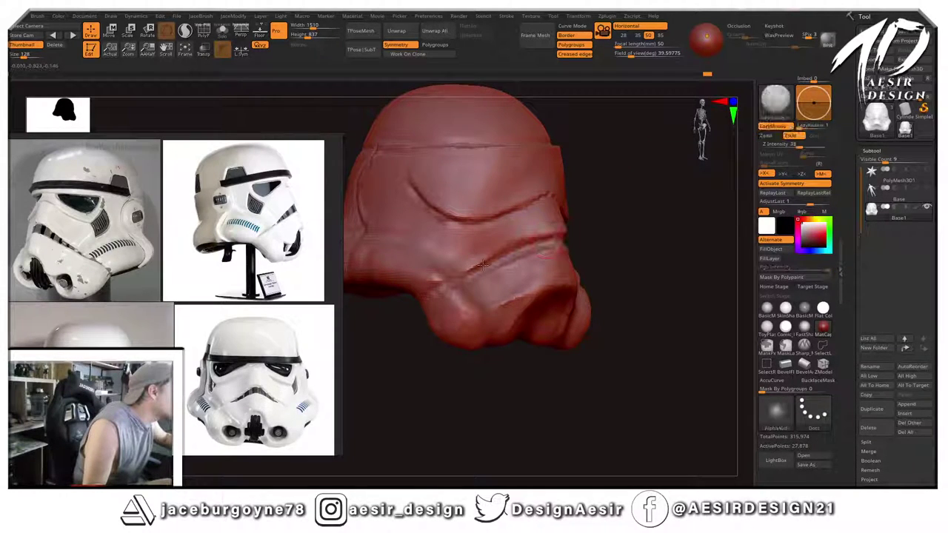
alt+drag(551, 242, 490, 261)
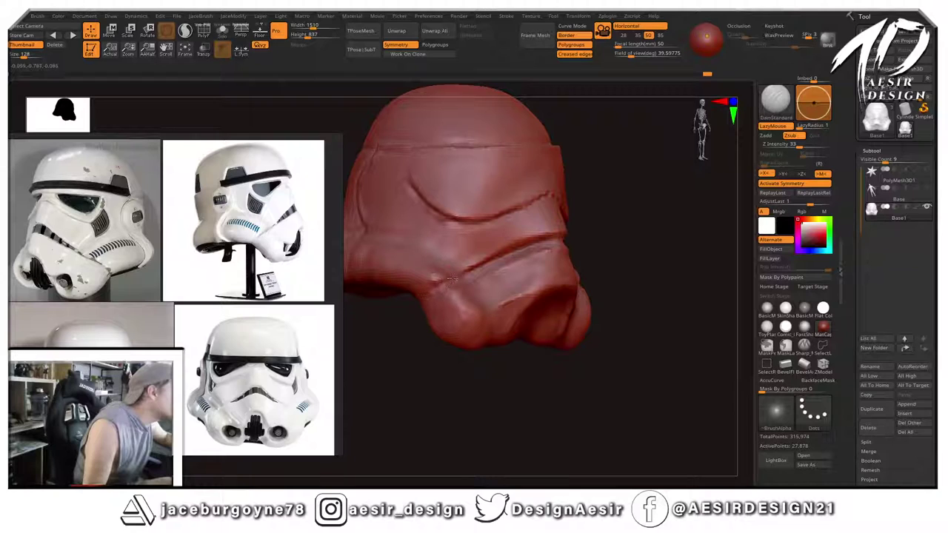
drag(626, 232, 603, 245)
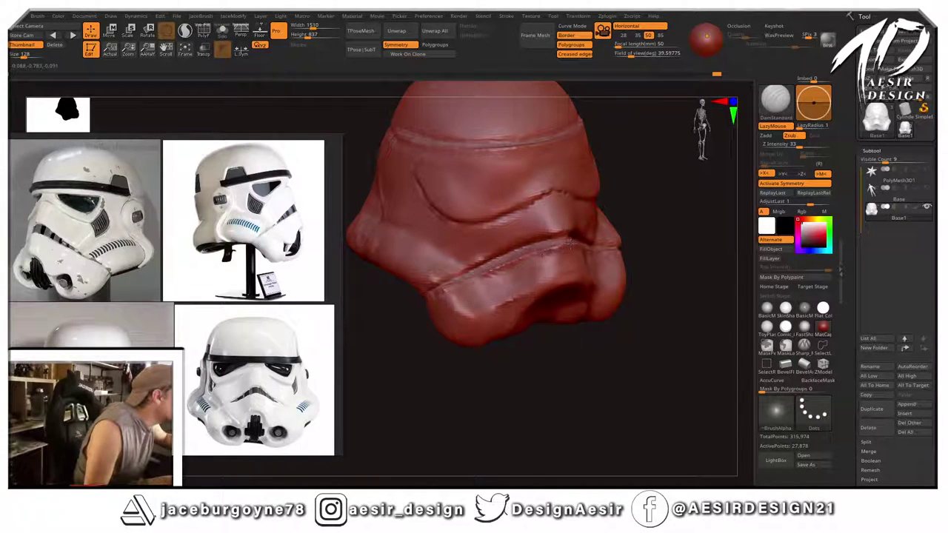
drag(630, 227, 670, 186)
mouse_move(648, 203)
mouse_down()
mouse_move(646, 226)
mouse_move(630, 218)
mouse_move(638, 237)
mouse_up()
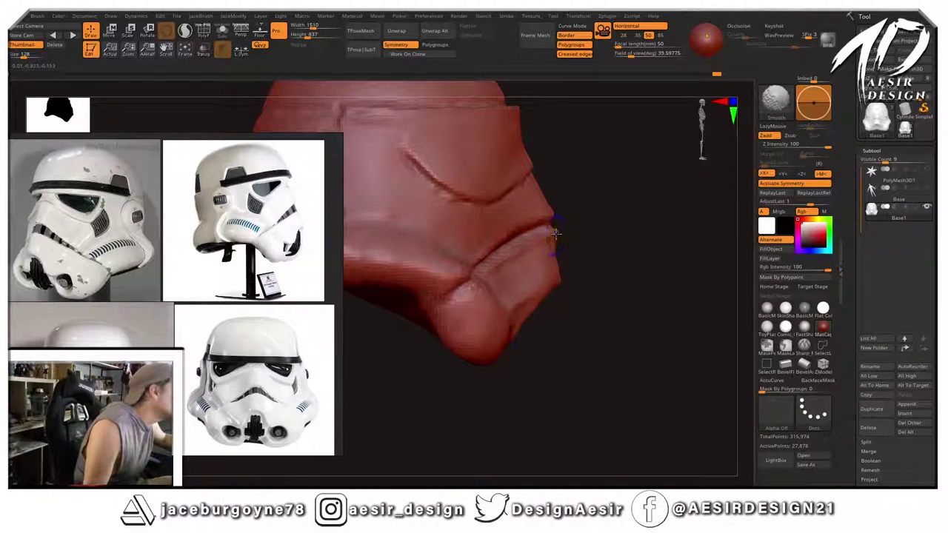
drag(559, 239, 547, 220)
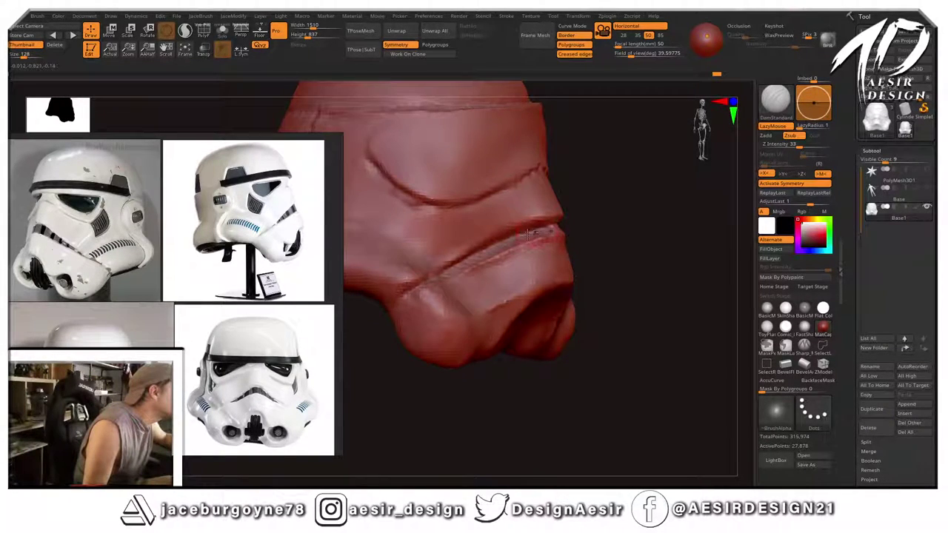
shift+drag(619, 216, 545, 268)
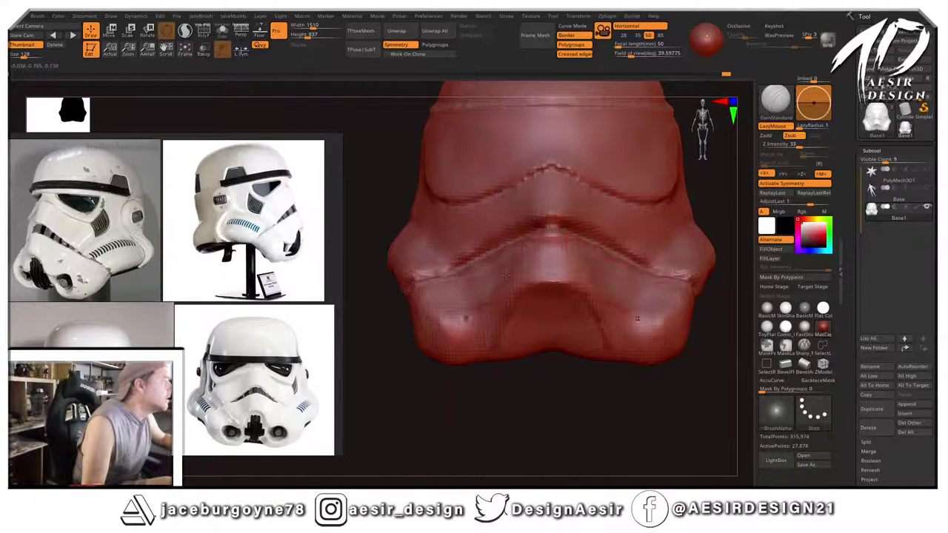
Deepen the crease above the mouth section near its centre and carve grooves outlining the arched mouth opening.
drag(397, 383, 549, 229)
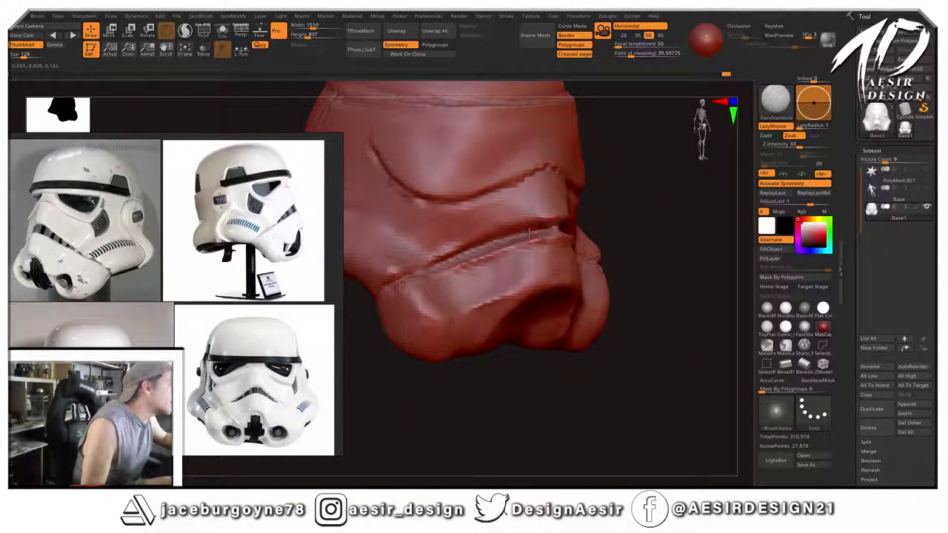
drag(466, 254, 662, 186)
mouse_move(461, 348)
mouse_down()
mouse_move(502, 272)
mouse_move(508, 280)
mouse_move(492, 306)
mouse_up()
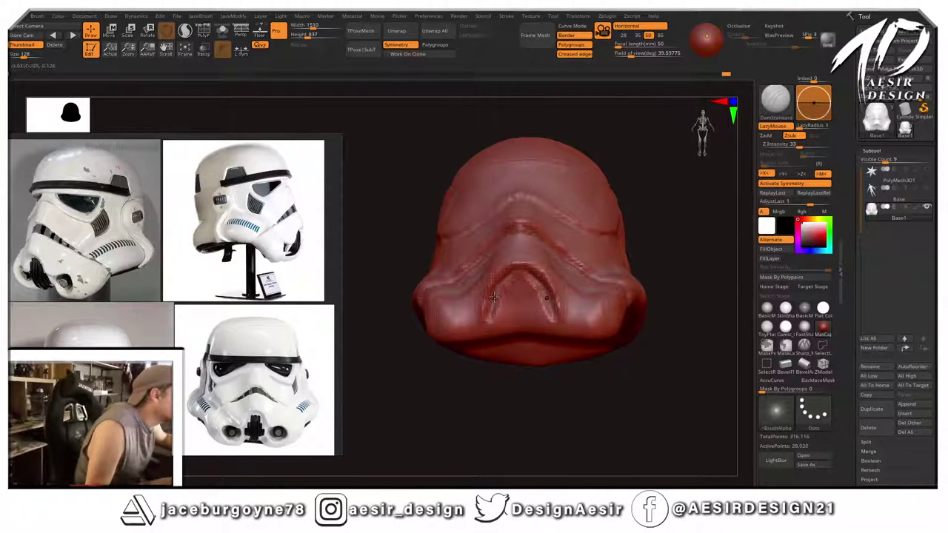
Carve a curved panel seam down the helmet's side, from the brow line to the lower rim, with the DamStandard brush.
drag(465, 370, 497, 294)
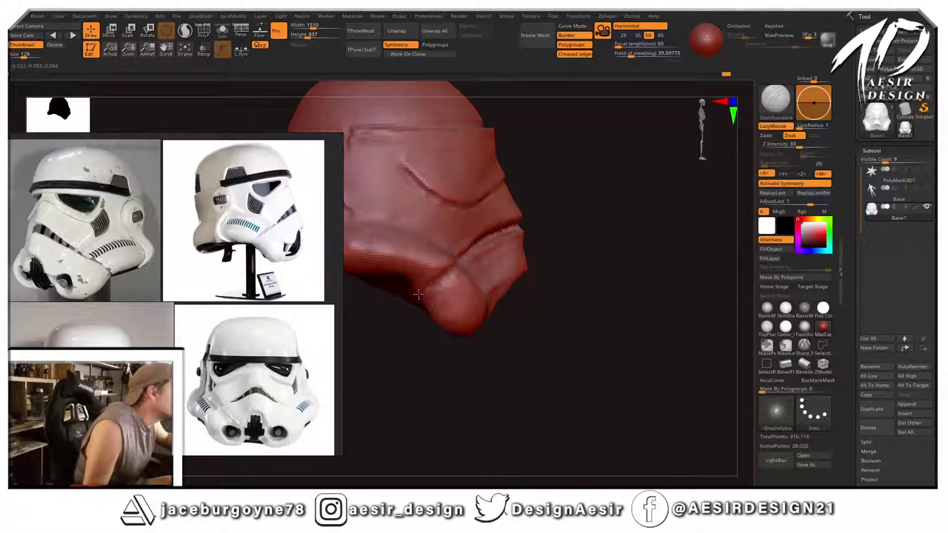
drag(414, 316, 363, 311)
drag(432, 286, 376, 315)
drag(420, 383, 471, 385)
mouse_move(465, 271)
mouse_down()
mouse_move(475, 285)
mouse_move(667, 250)
mouse_up()
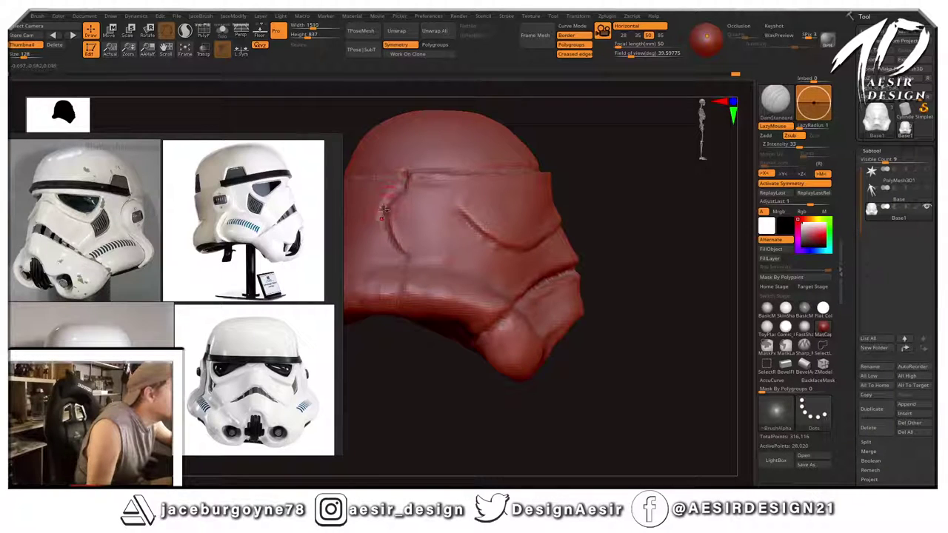
drag(382, 210, 389, 239)
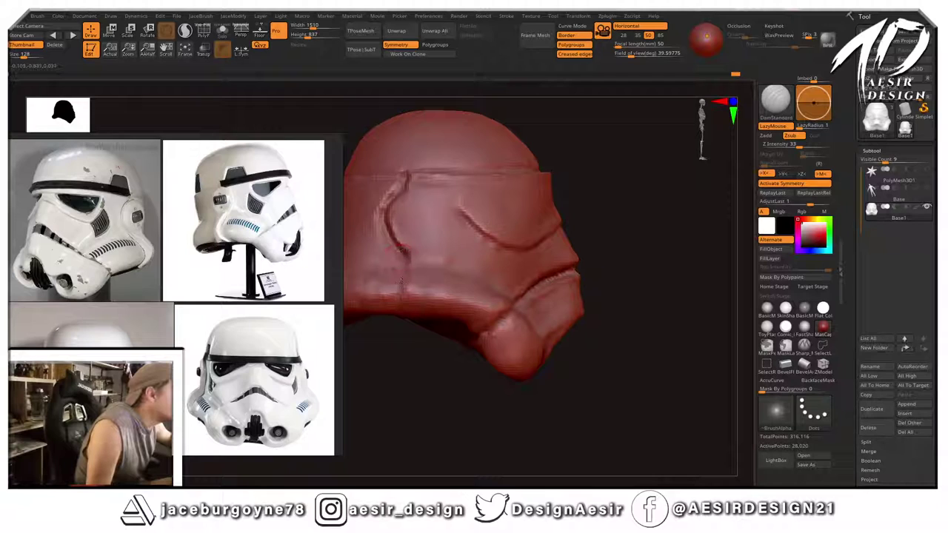
mouse_move(394, 371)
mouse_down()
mouse_move(406, 271)
mouse_move(475, 310)
mouse_move(464, 368)
mouse_up()
Show the Base body subtool to check how the helmet sits on the figure, and hide it again.
drag(593, 356, 703, 195)
click(928, 190)
mouse_move(640, 221)
mouse_down()
mouse_move(616, 239)
mouse_move(623, 205)
mouse_move(612, 158)
mouse_up()
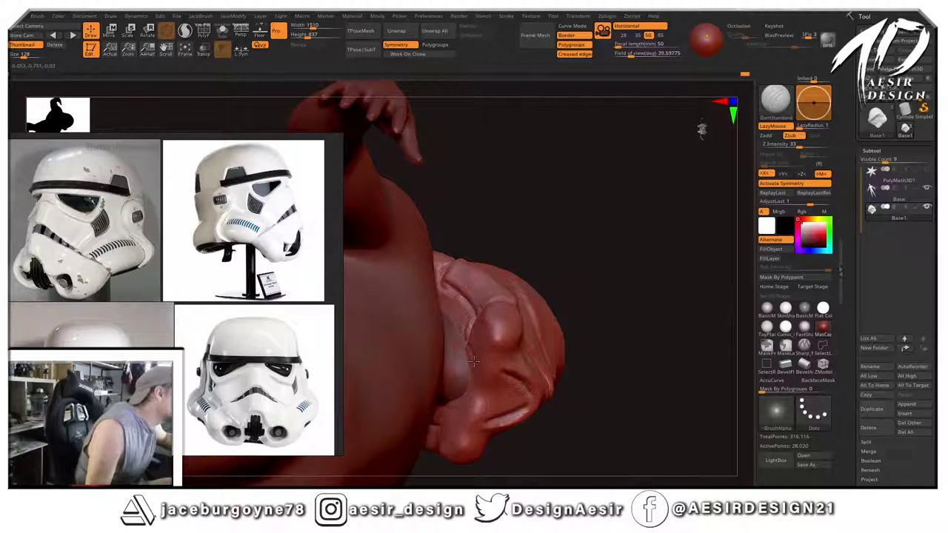
drag(624, 244, 639, 227)
click(927, 189)
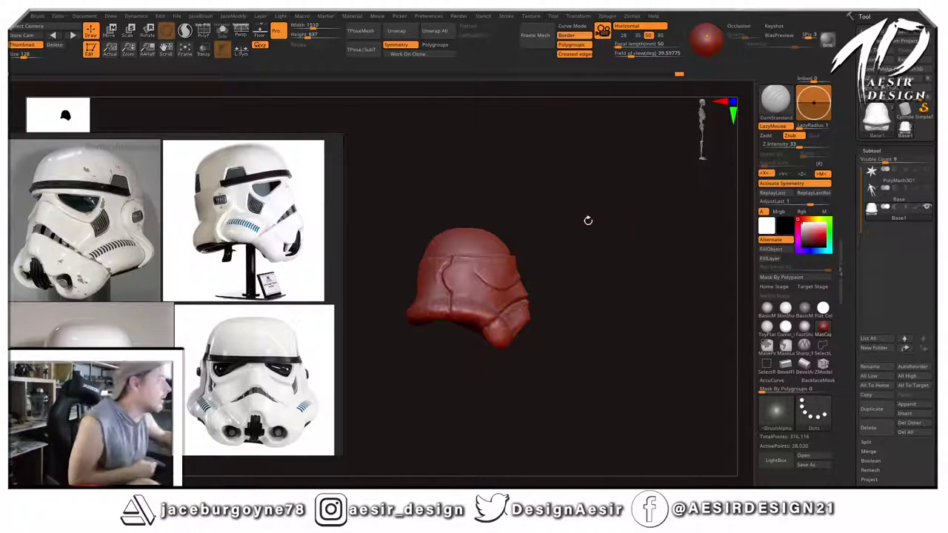
Reshape the helmet's snout and cheeks with the Move brush to match the reference silhouette.
mouse_move(639, 234)
mouse_down()
mouse_move(610, 229)
mouse_move(618, 253)
mouse_up()
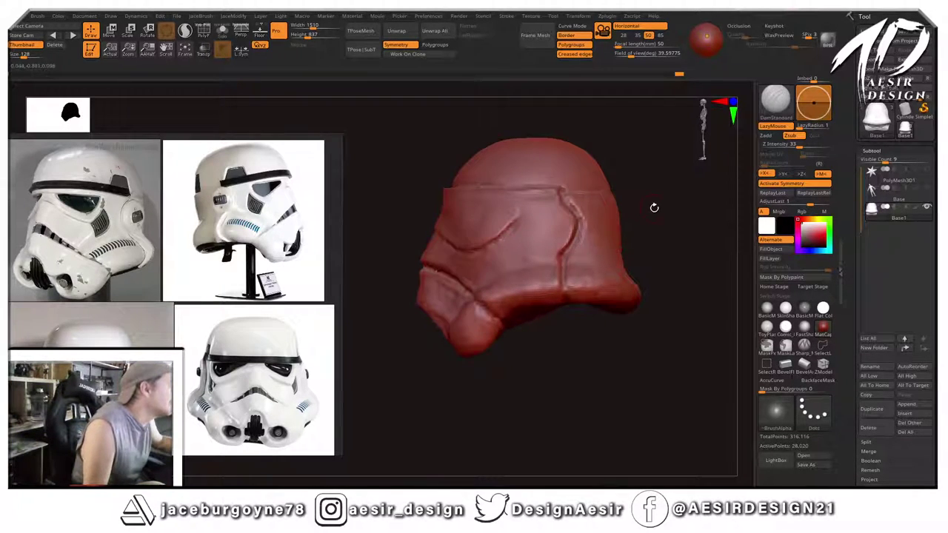
key(space)
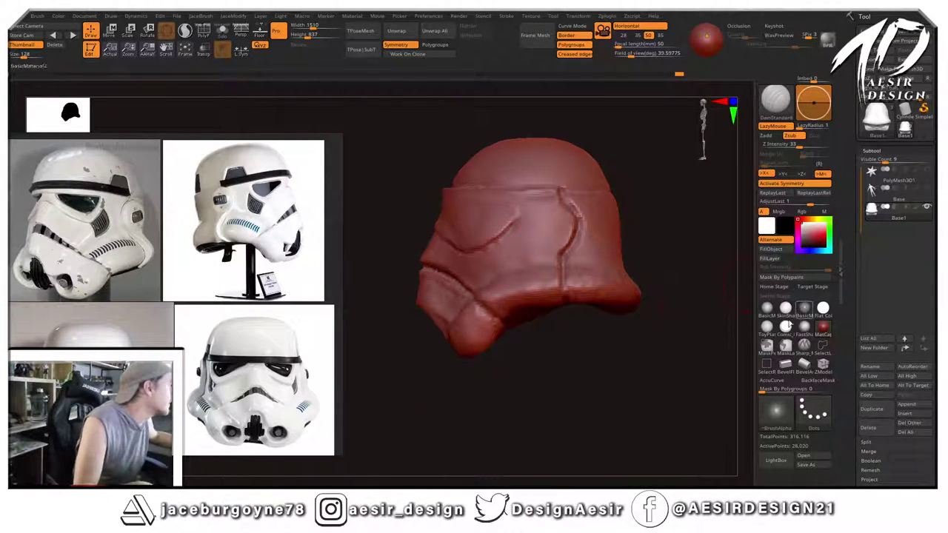
key(b)
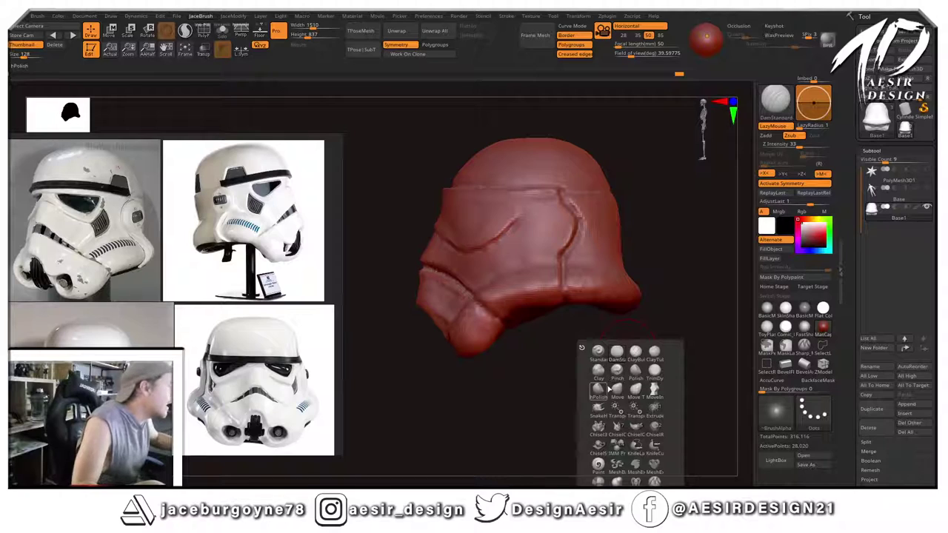
key(m)
key(v)
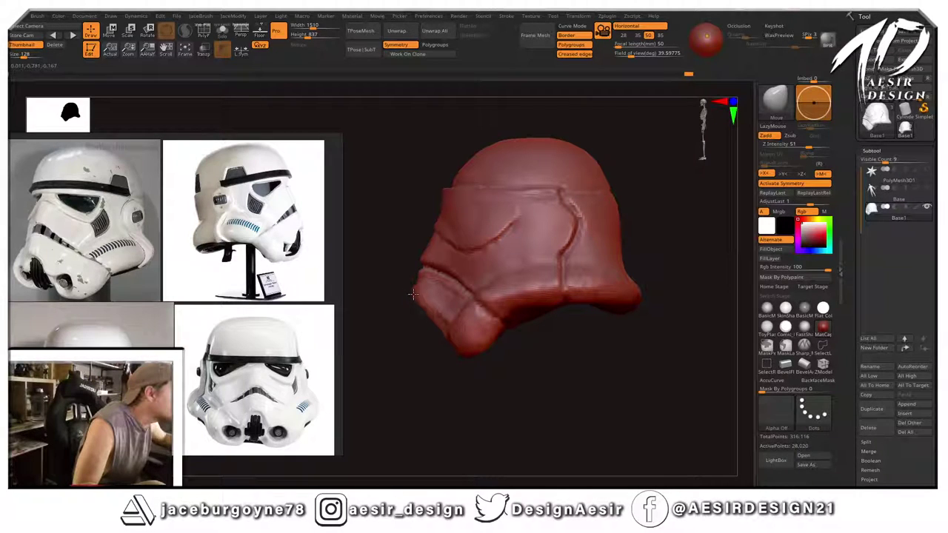
drag(413, 294, 505, 276)
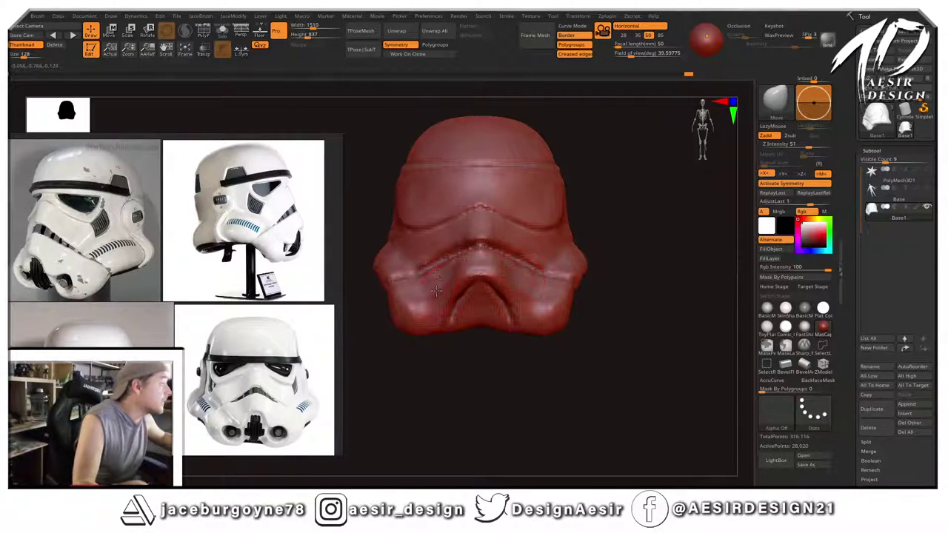
mouse_move(409, 368)
mouse_down()
mouse_move(607, 292)
mouse_move(650, 229)
mouse_move(531, 140)
mouse_move(586, 183)
mouse_move(645, 169)
mouse_move(645, 240)
mouse_move(644, 218)
mouse_move(672, 218)
mouse_move(643, 220)
mouse_move(669, 237)
mouse_move(625, 326)
mouse_up()
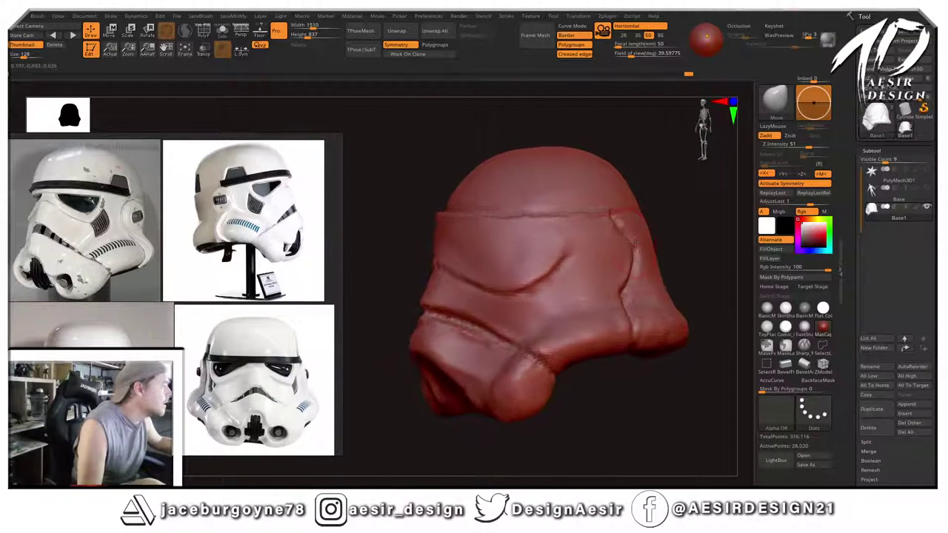
drag(609, 404, 596, 295)
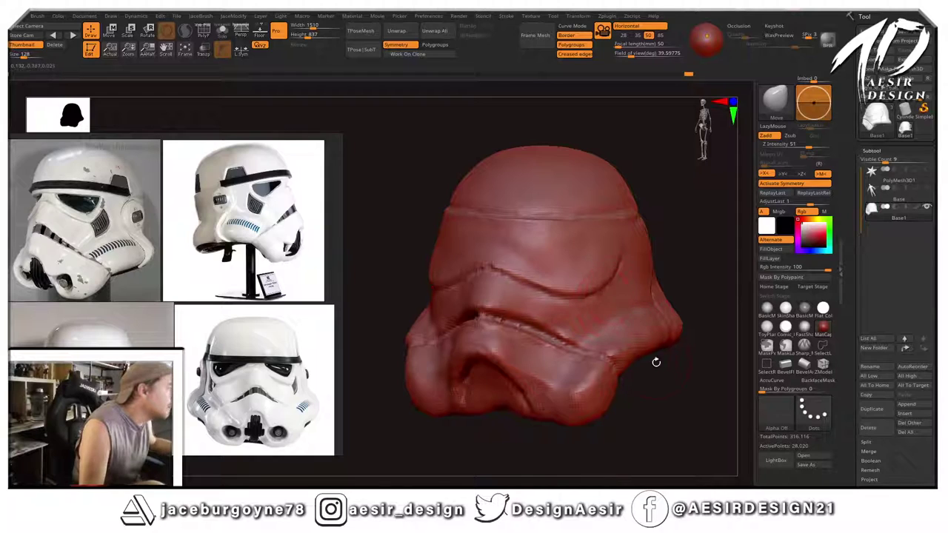
mouse_move(656, 361)
mouse_down()
mouse_move(634, 353)
mouse_move(655, 346)
mouse_up()
mouse_move(673, 312)
mouse_down()
mouse_move(588, 323)
mouse_move(517, 372)
mouse_move(457, 345)
mouse_move(652, 397)
mouse_move(621, 319)
mouse_up()
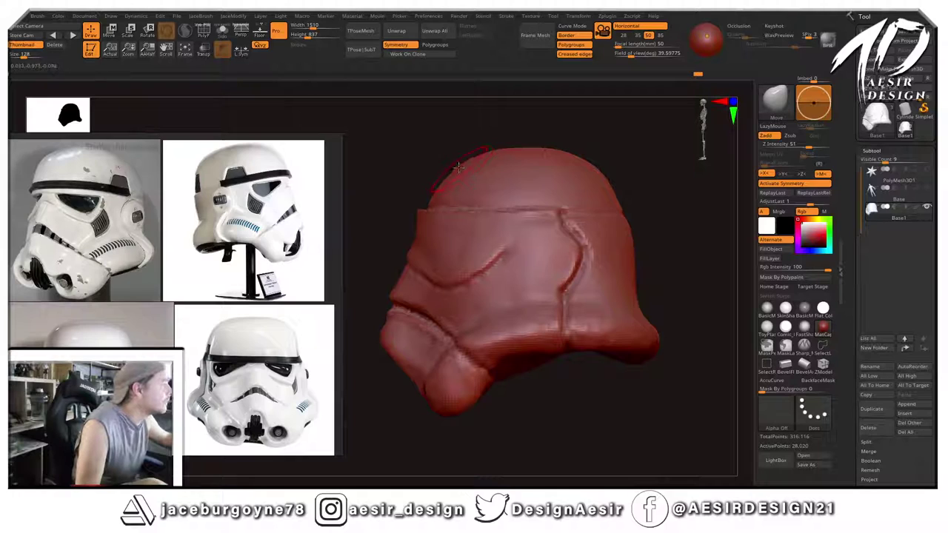
Adjust the profile of the helmet's dome with the Move brush.
drag(454, 137, 493, 139)
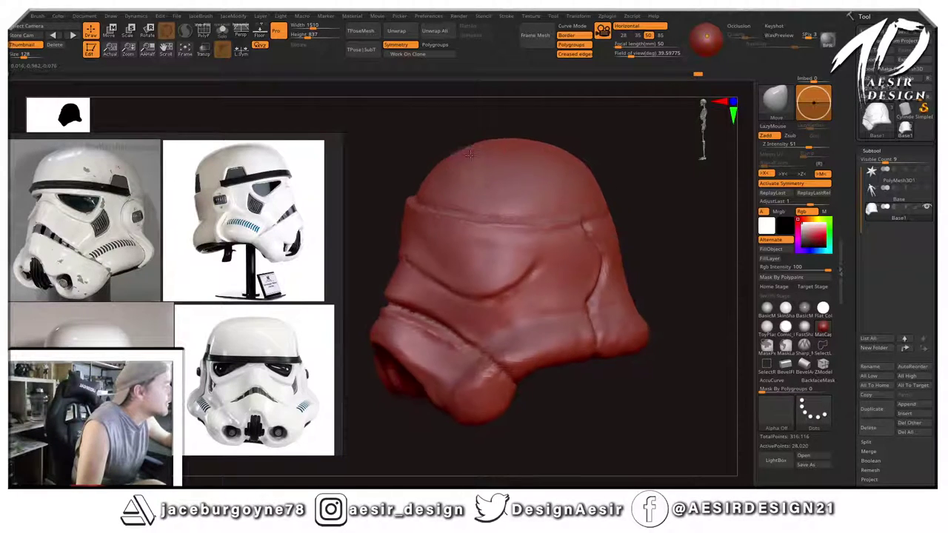
drag(623, 126, 589, 123)
alt+drag(416, 138, 478, 157)
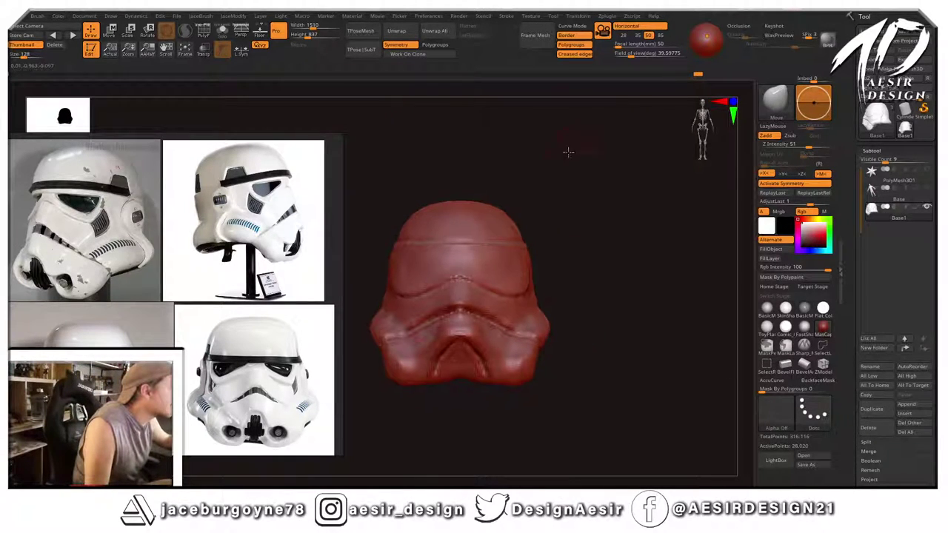
alt+drag(613, 225, 595, 198)
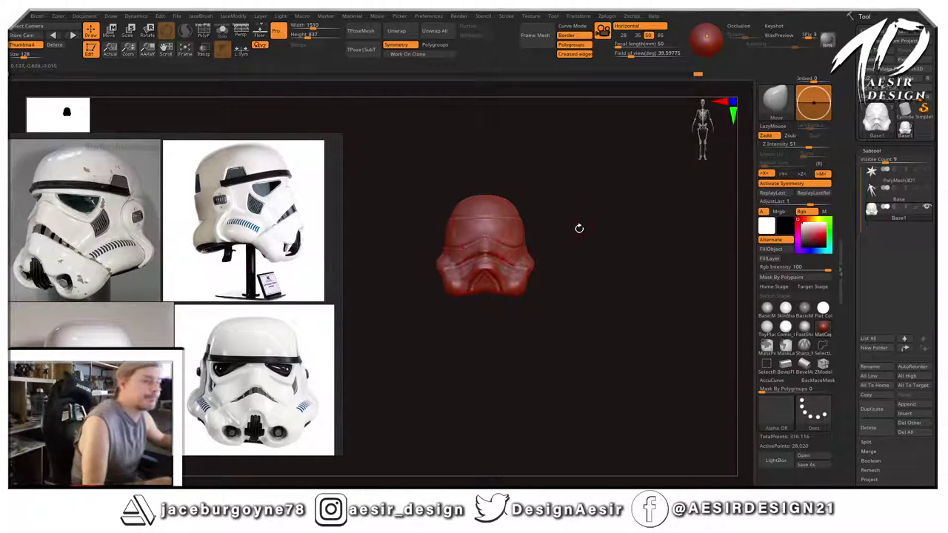
drag(569, 257, 547, 240)
alt+drag(607, 226, 630, 243)
Carve a second horizontal groove just below the brow line with the DamStandard brush to define the brow band.
key(space)
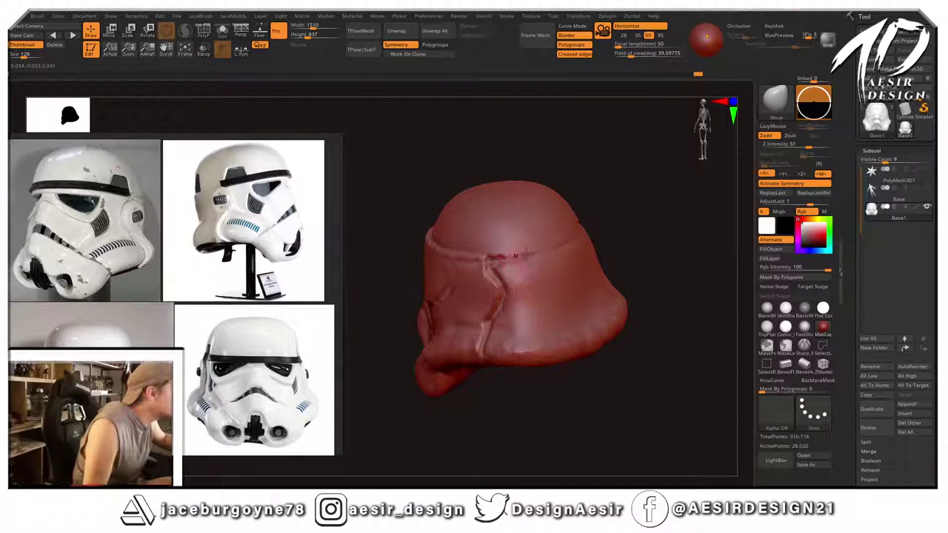
key(b)
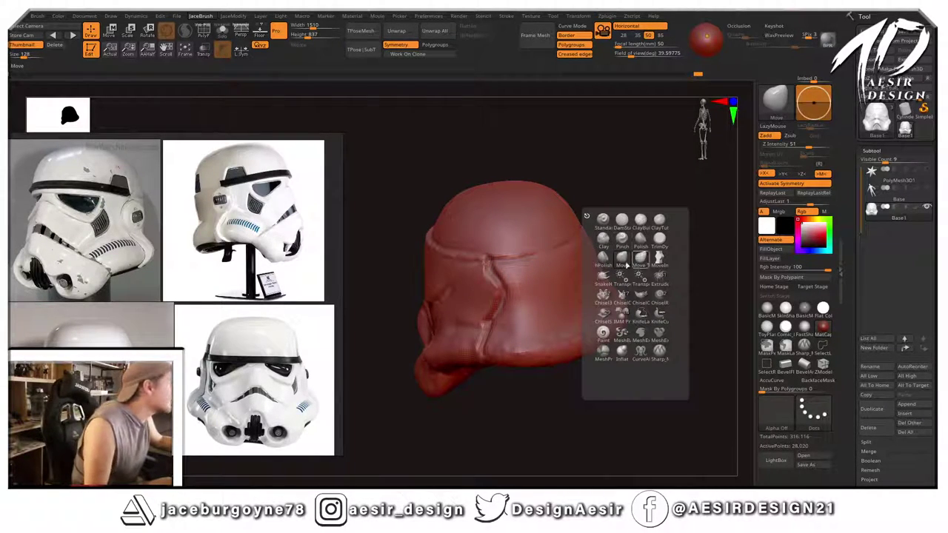
click(621, 220)
mouse_move(614, 176)
mouse_down()
mouse_move(628, 229)
mouse_move(623, 219)
mouse_move(658, 210)
mouse_move(618, 227)
mouse_move(654, 224)
mouse_move(643, 229)
mouse_up()
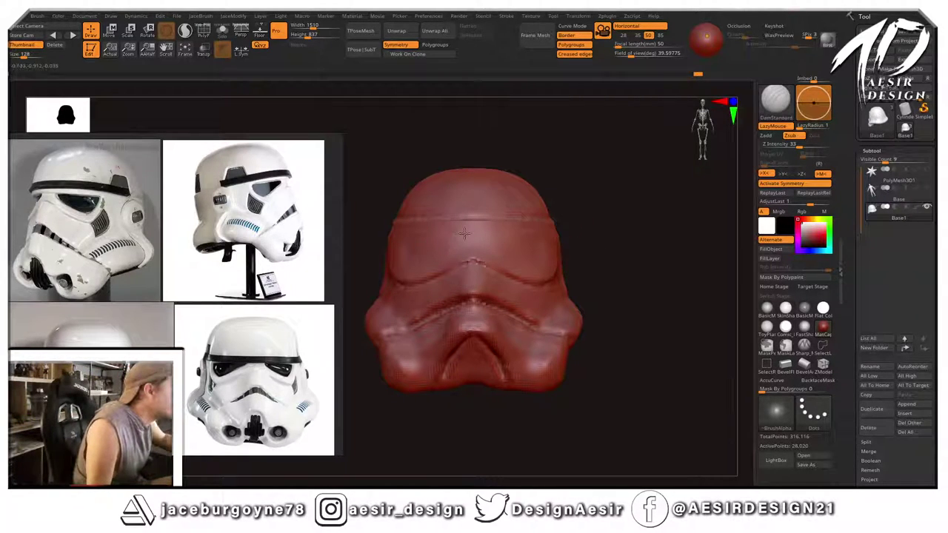
drag(646, 206, 608, 209)
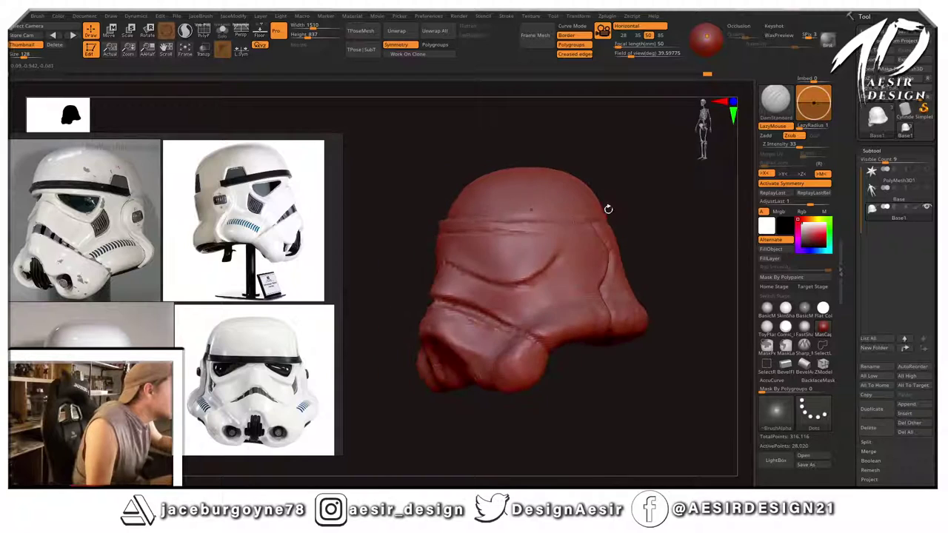
drag(456, 233, 527, 234)
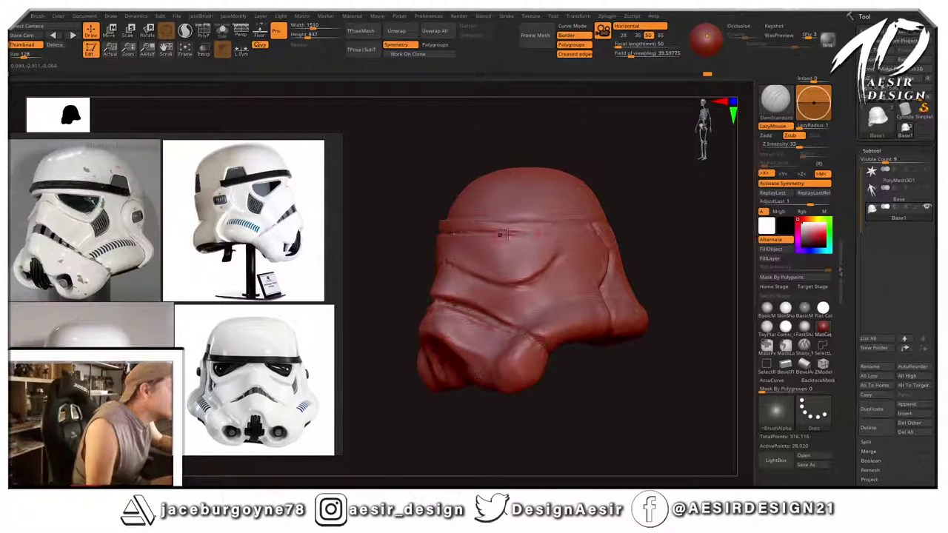
drag(667, 204, 606, 215)
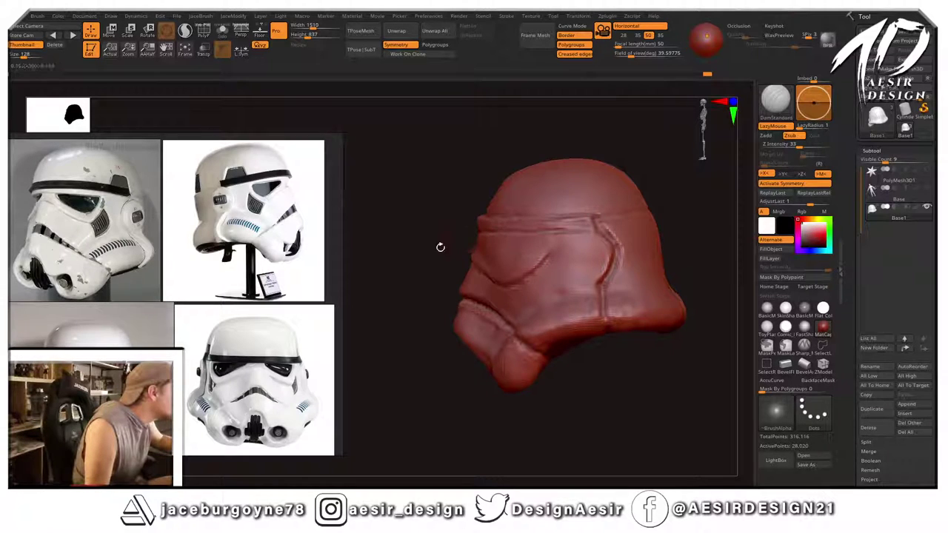
drag(440, 246, 644, 211)
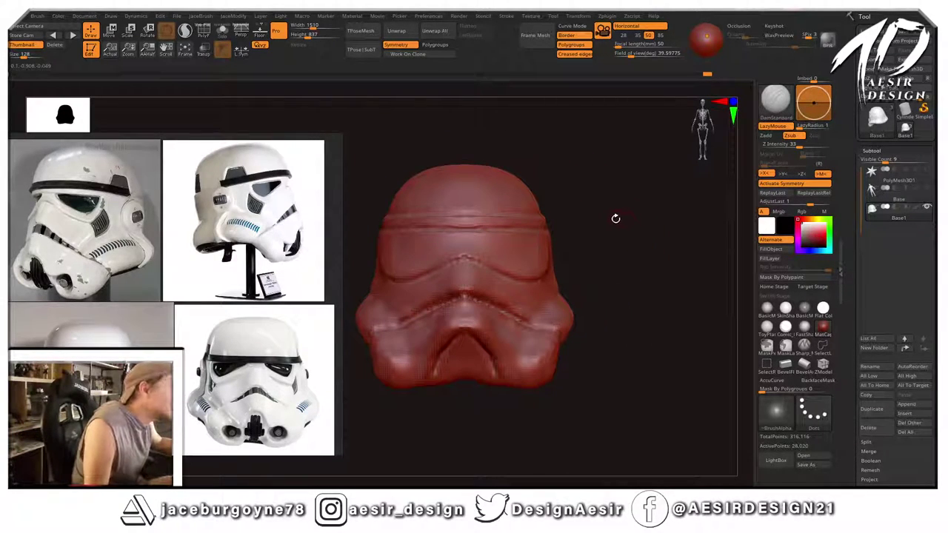
Adjust the brow band and the surface just below it with the Move brush.
key(b)
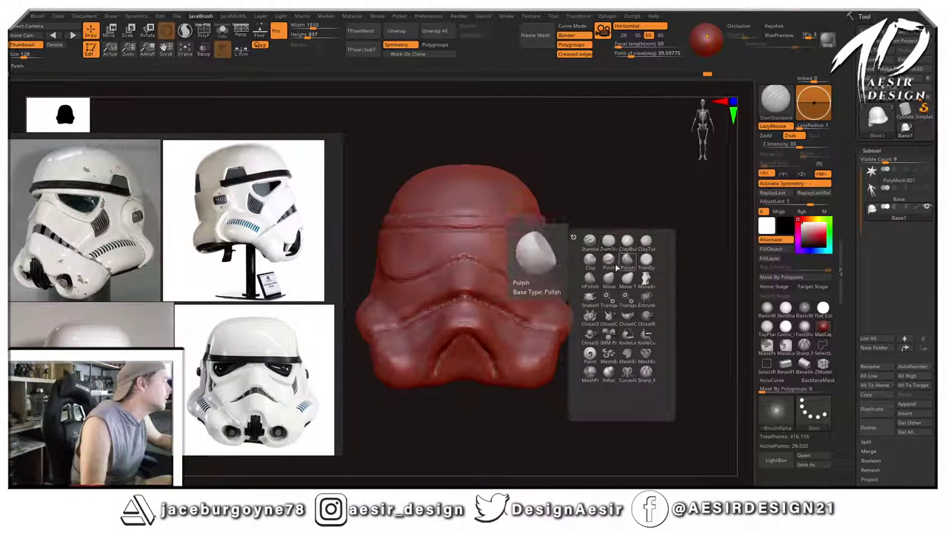
click(608, 280)
key(space)
drag(636, 214, 641, 213)
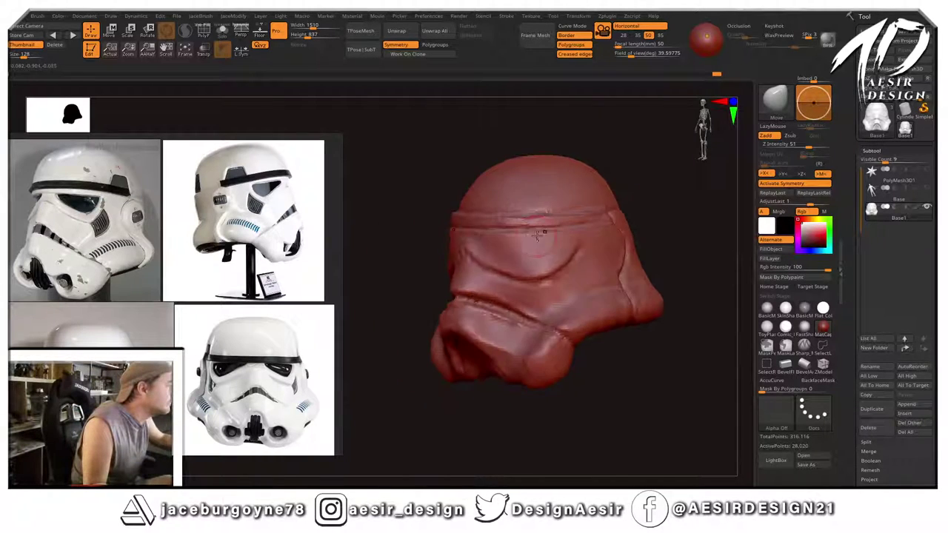
key(shift)
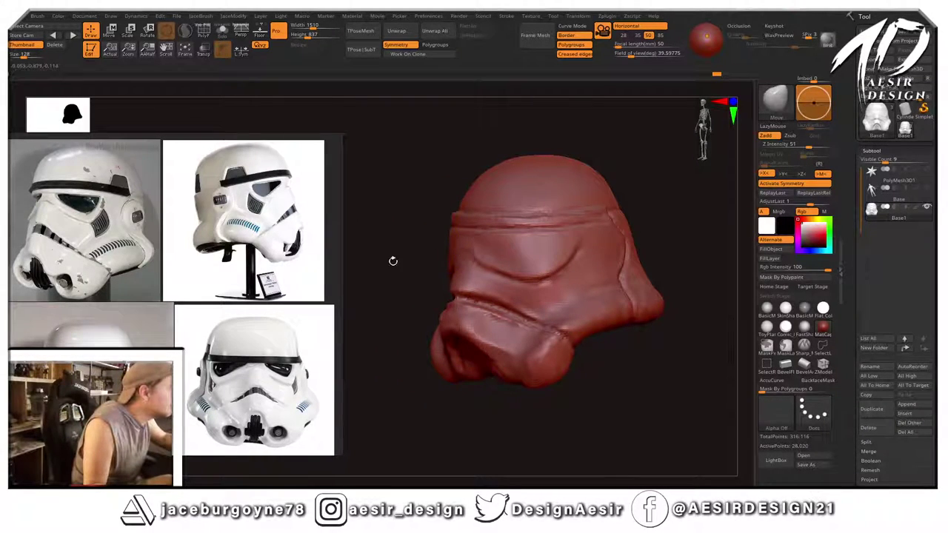
shift+right_drag(393, 261, 618, 221)
drag(618, 221, 543, 243)
Refine the nose bridge between the eyes and the ridge above the mouth with the Move brush.
drag(607, 211, 517, 214)
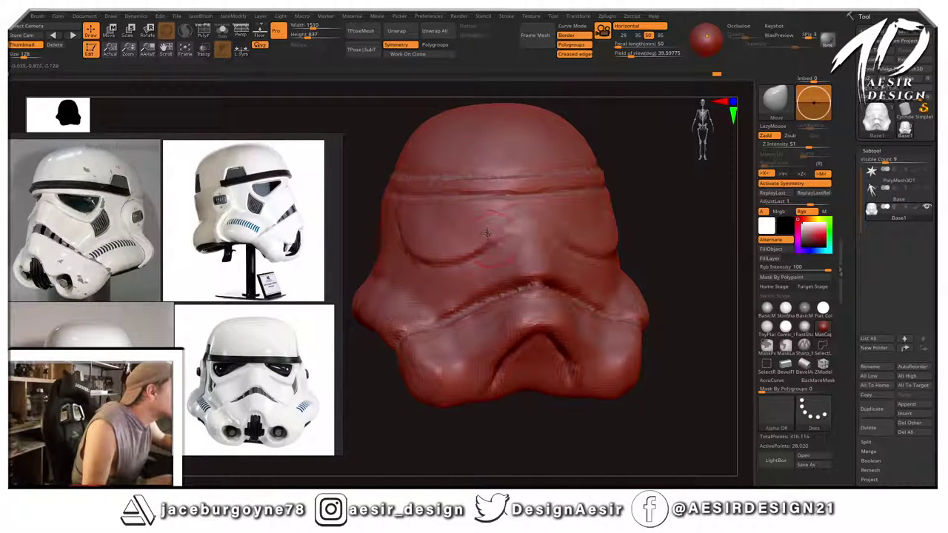
drag(631, 205, 480, 269)
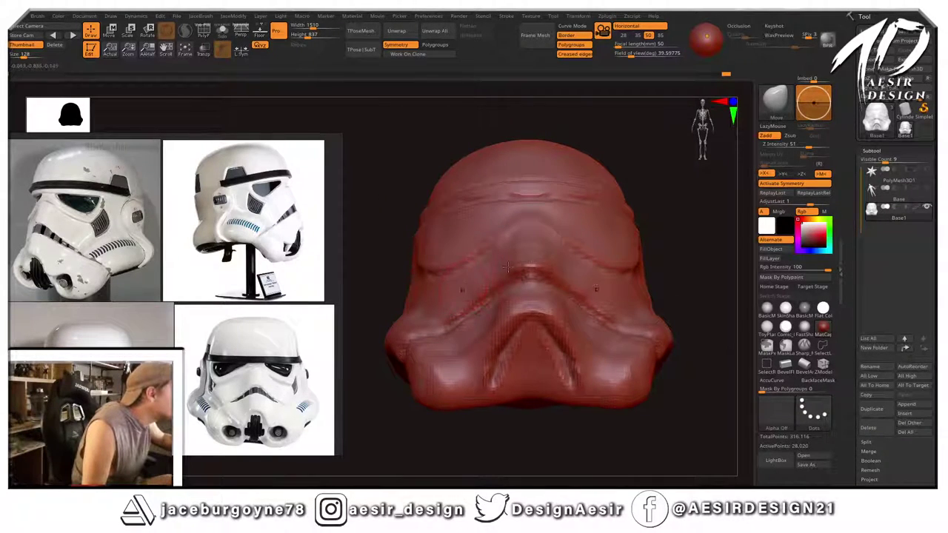
mouse_move(643, 215)
mouse_down()
mouse_move(709, 212)
mouse_move(647, 205)
mouse_move(674, 173)
mouse_move(660, 208)
mouse_up()
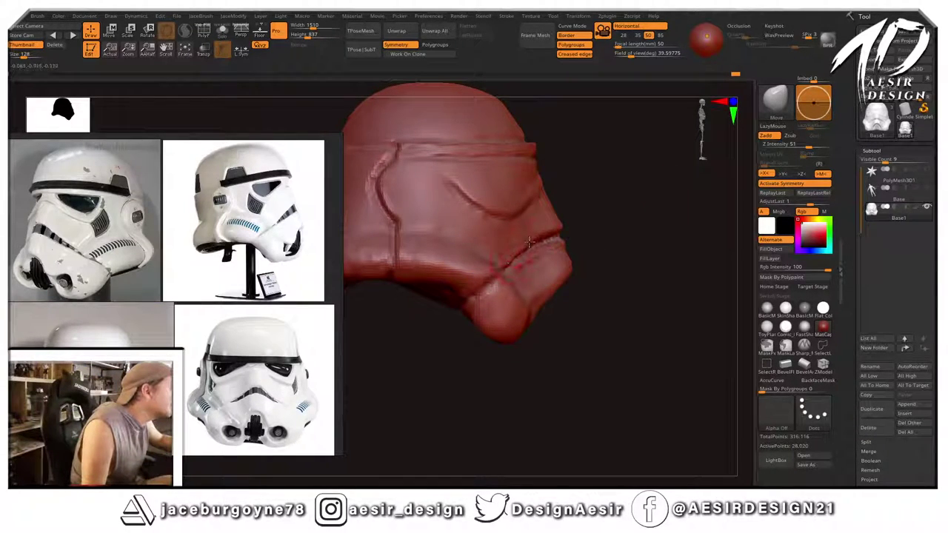
shift+drag(607, 224, 518, 231)
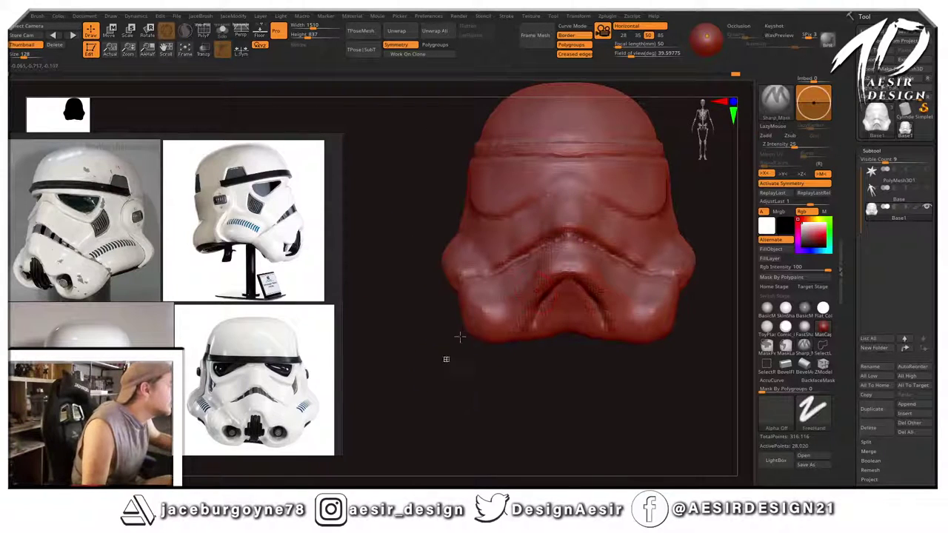
Mask the lower snout and mouth area below the cheek ridge with the MaskLasso brush.
ctrl+drag(446, 361, 511, 280)
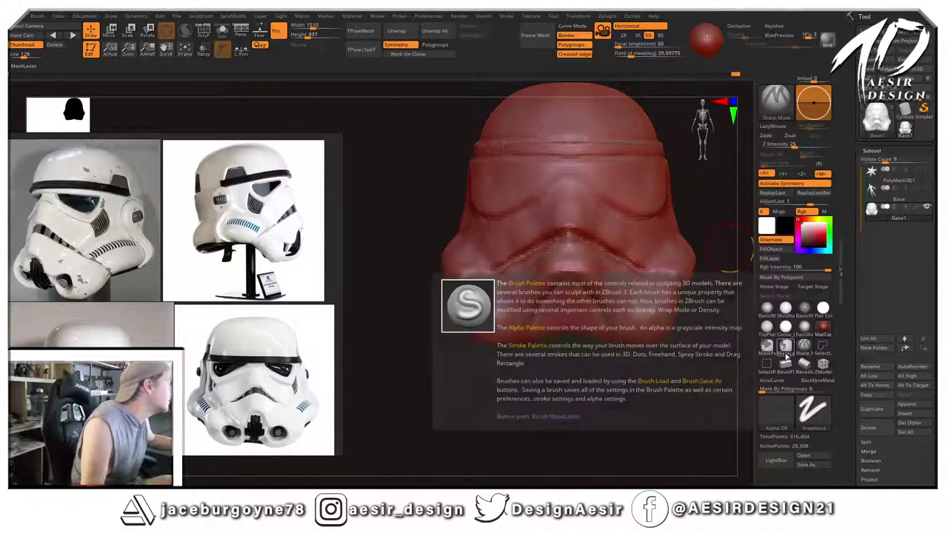
ctrl+click(786, 346)
drag(728, 350, 482, 383)
mouse_move(433, 359)
ctrl+mouse_down()
mouse_move(420, 294)
mouse_move(548, 242)
mouse_move(601, 246)
ctrl+mouse_up()
mouse_move(434, 356)
ctrl+mouse_down()
mouse_move(435, 289)
mouse_move(501, 254)
mouse_move(570, 243)
ctrl+mouse_up()
mouse_move(554, 359)
mouse_down()
mouse_move(576, 383)
mouse_move(622, 296)
mouse_move(685, 238)
mouse_move(611, 254)
mouse_up()
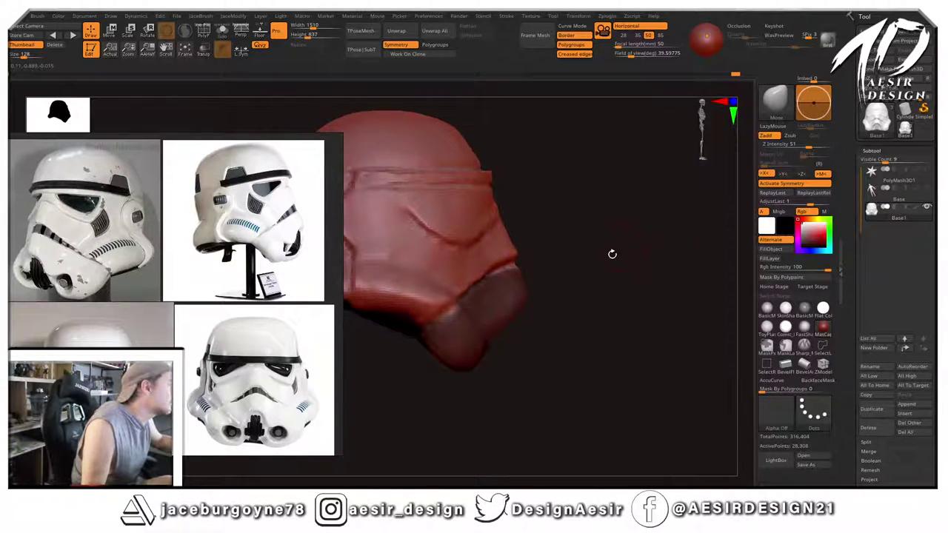
Move and smooth the cheek edge along the masked snout, and invert the mask.
key(space)
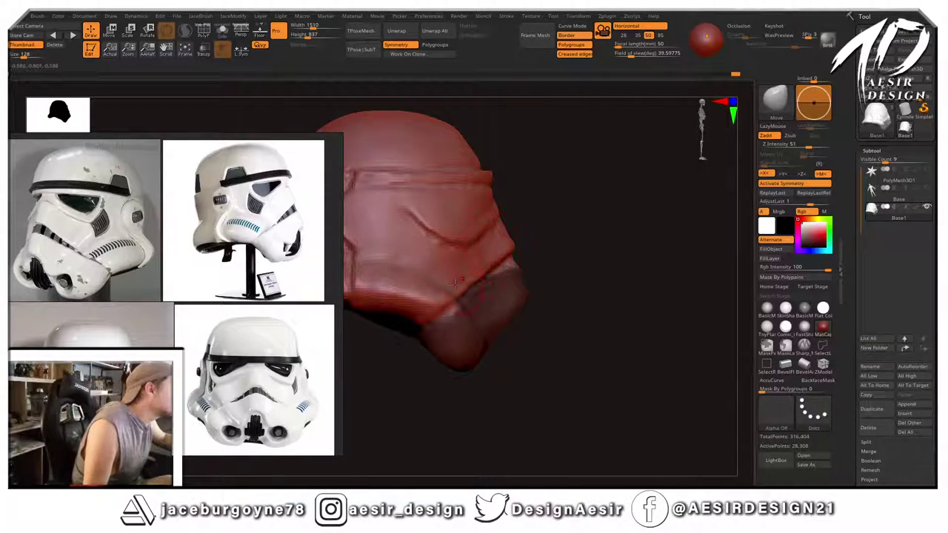
key(shift)
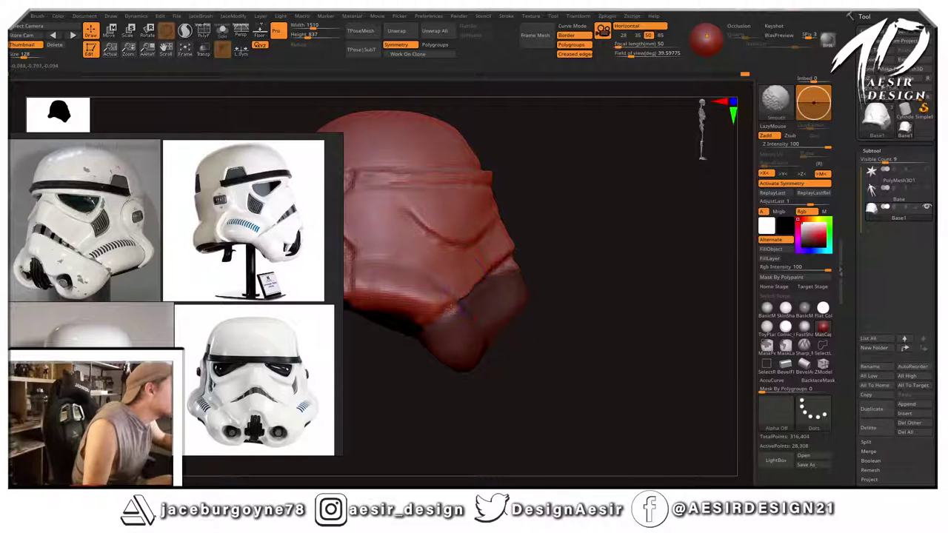
drag(571, 348, 546, 311)
ctrl+click(417, 396)
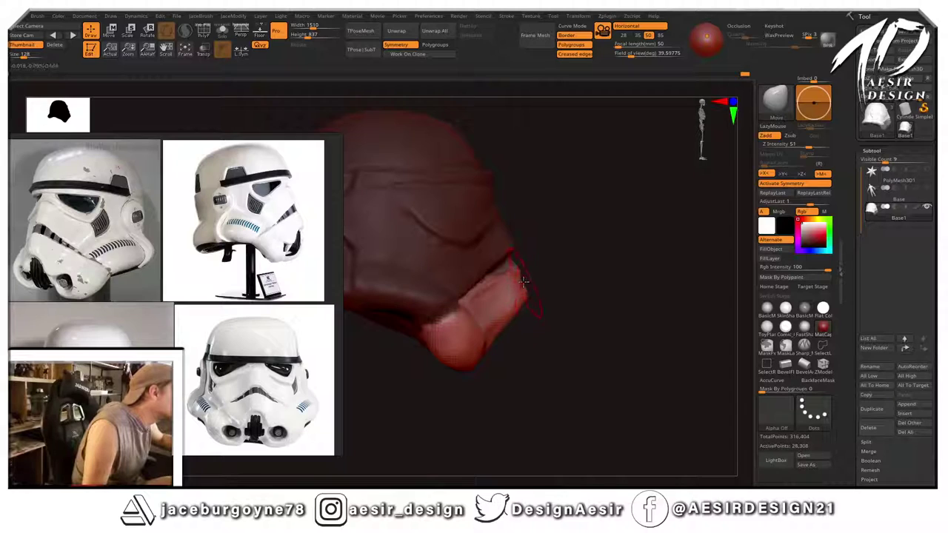
Refine and smooth the unmasked snout's upper edge just below the cheek ridge with the Move brush.
key(space)
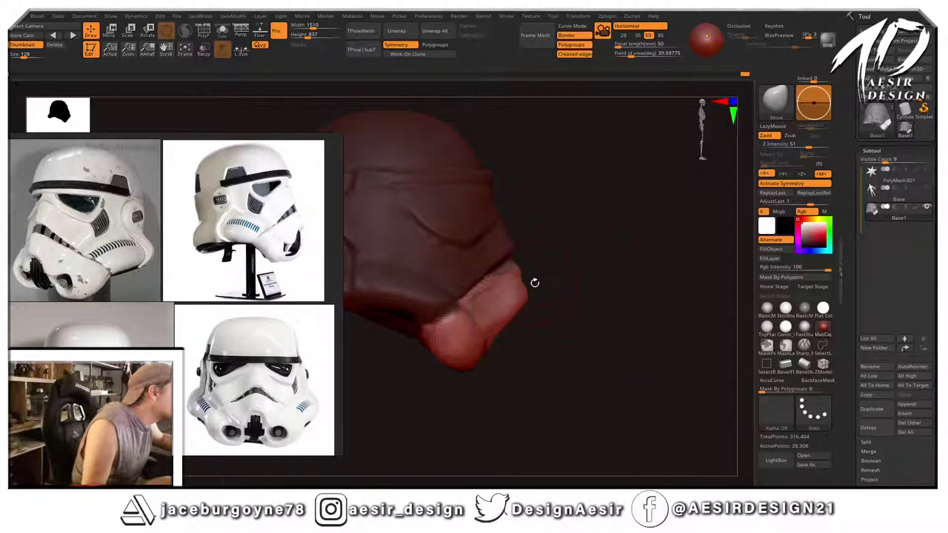
key(space)
drag(581, 264, 448, 277)
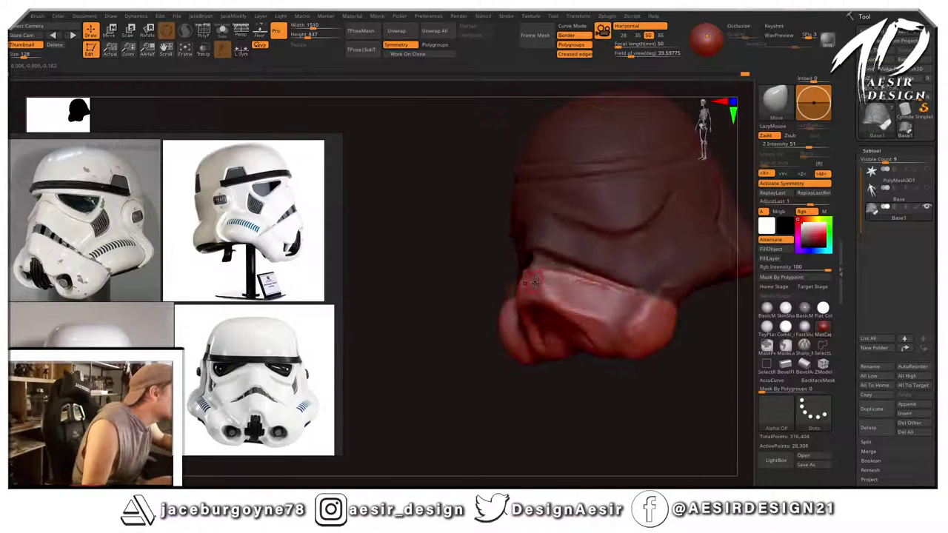
shift+drag(548, 286, 567, 295)
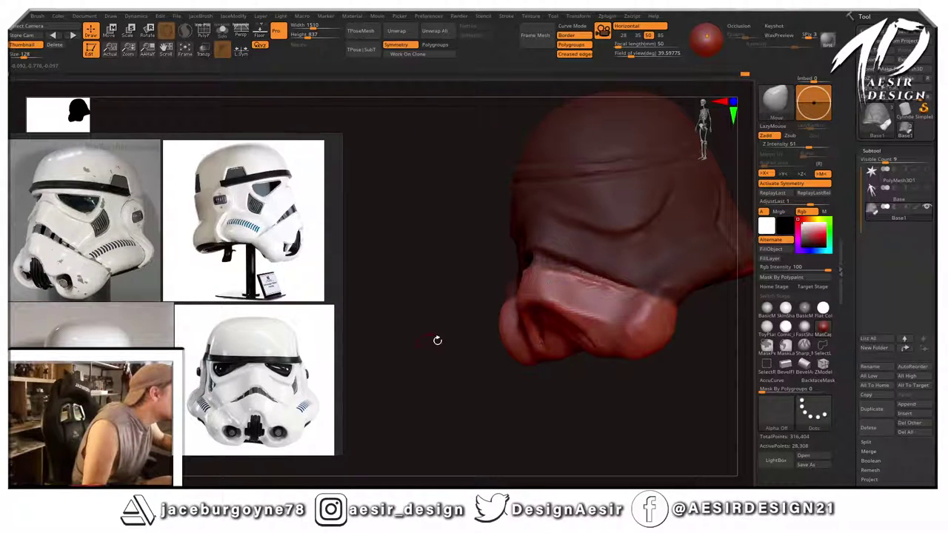
drag(438, 339, 552, 333)
mouse_move(592, 268)
mouse_down()
mouse_move(629, 265)
mouse_move(582, 265)
mouse_up()
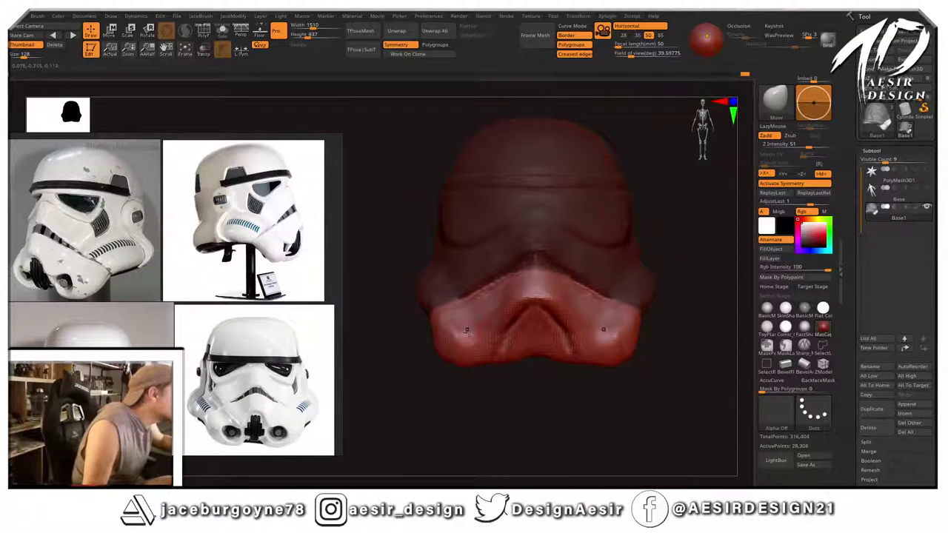
Reshape and smooth the snout's side bulges and lower edge with a resized Move brush, and clear the mask.
key(space)
key(b)
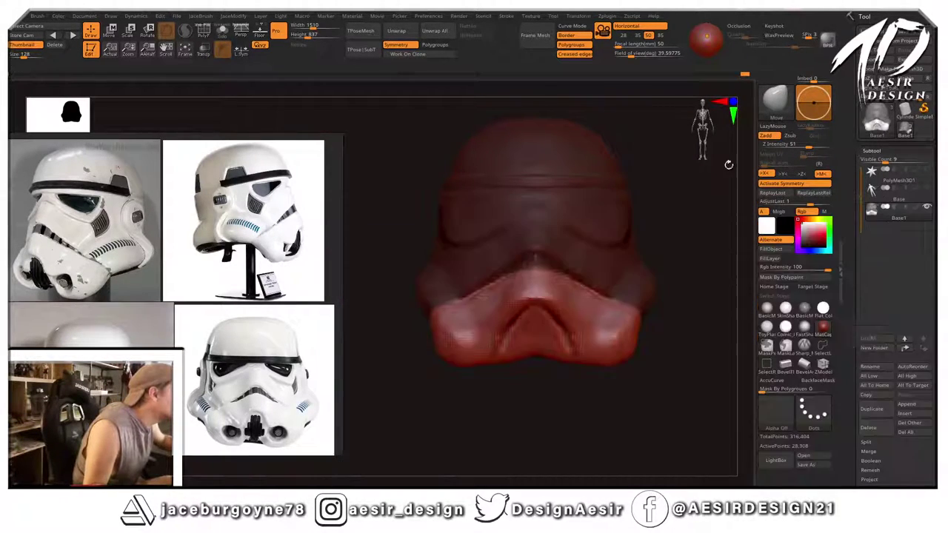
key(space)
click(436, 387)
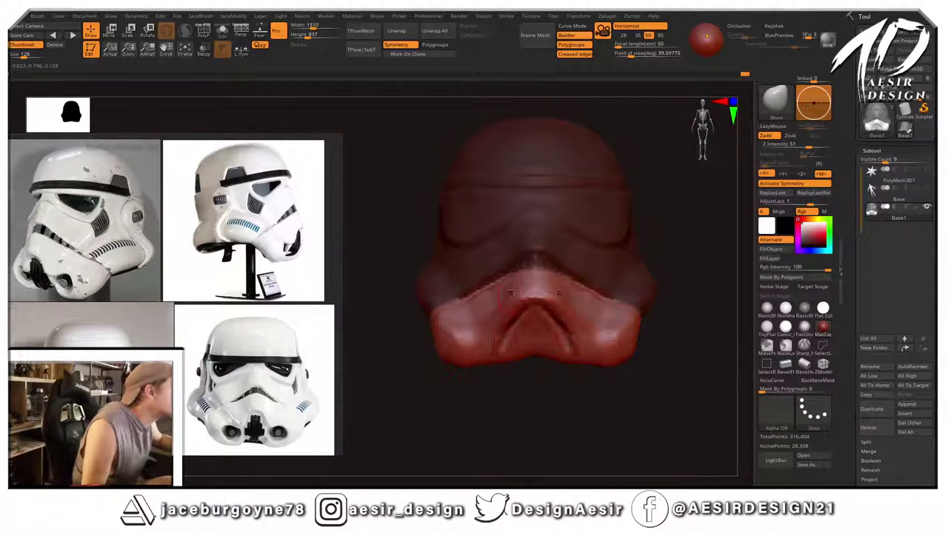
key(space)
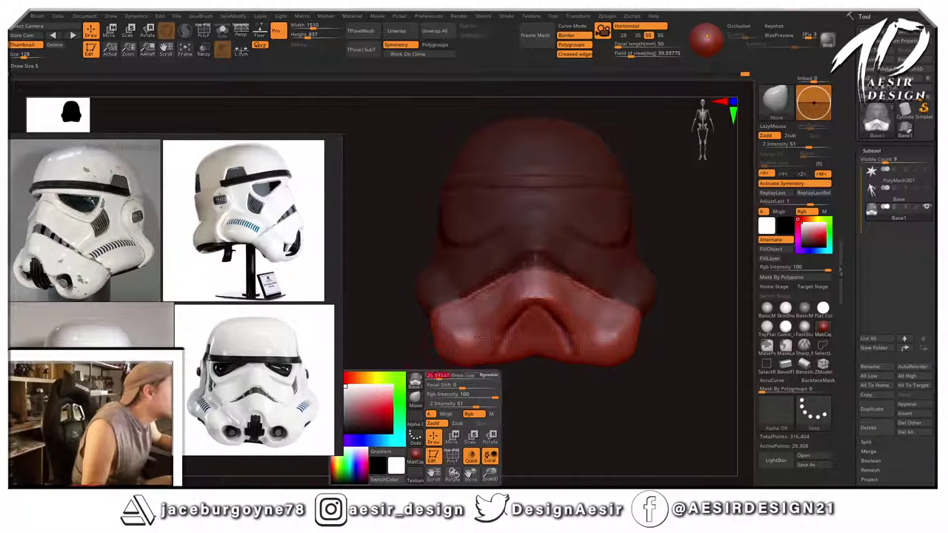
drag(474, 385, 611, 256)
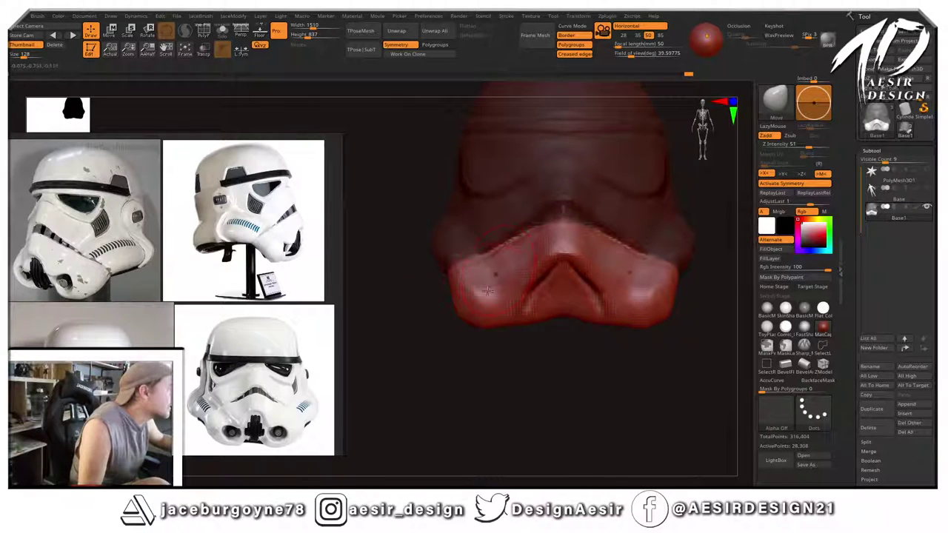
drag(415, 370, 481, 366)
shift+drag(489, 285, 465, 289)
drag(467, 389, 406, 391)
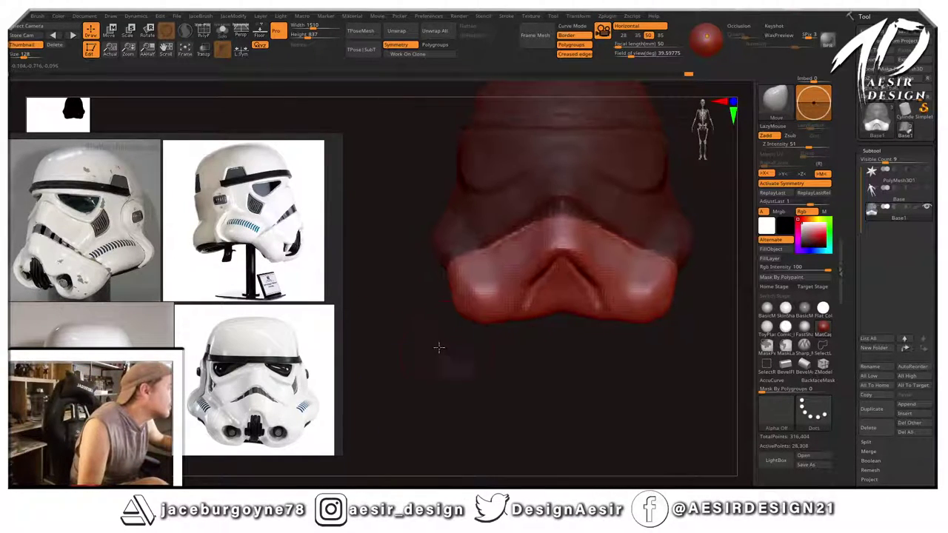
mouse_move(439, 347)
mouse_down()
mouse_move(444, 333)
mouse_move(659, 229)
mouse_move(626, 241)
mouse_move(639, 252)
mouse_move(637, 237)
mouse_move(687, 231)
mouse_move(645, 245)
mouse_move(669, 226)
mouse_move(602, 237)
mouse_up()
Switch to the DamStandard brush at a smaller size and carve the crease from under the eye towards the nose bridge.
key(space)
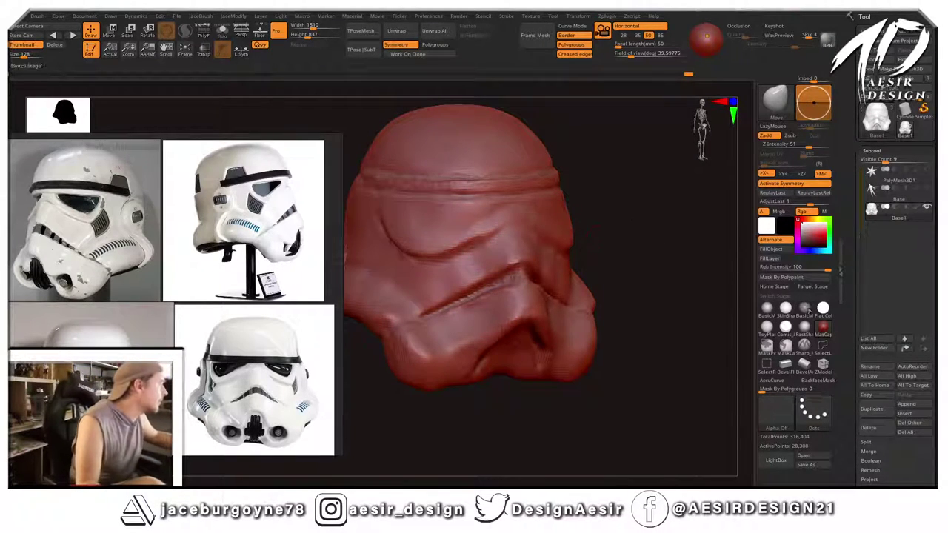
key(space)
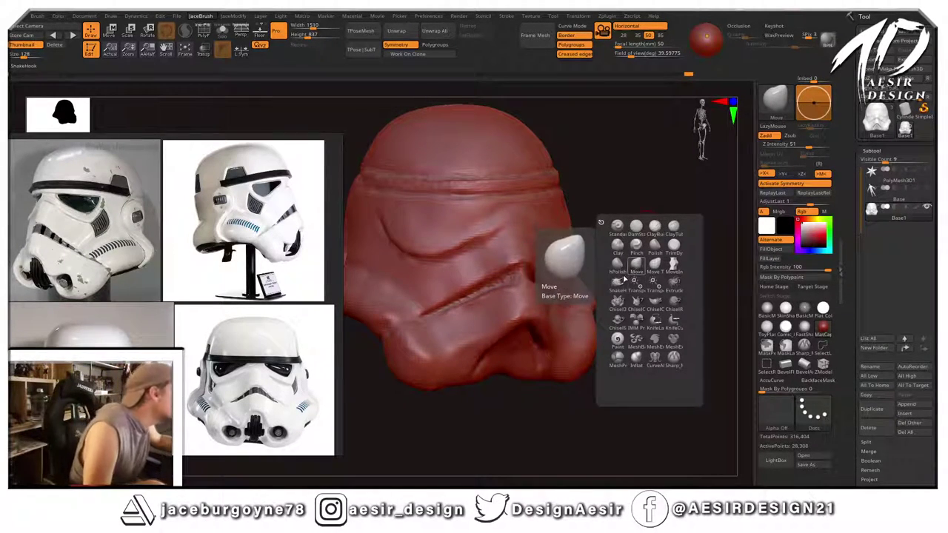
click(620, 227)
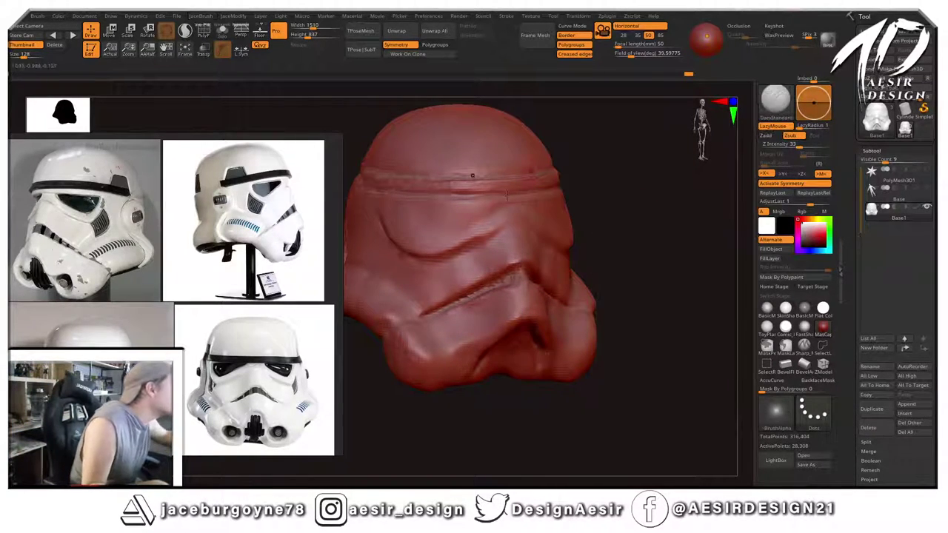
right_click(640, 186)
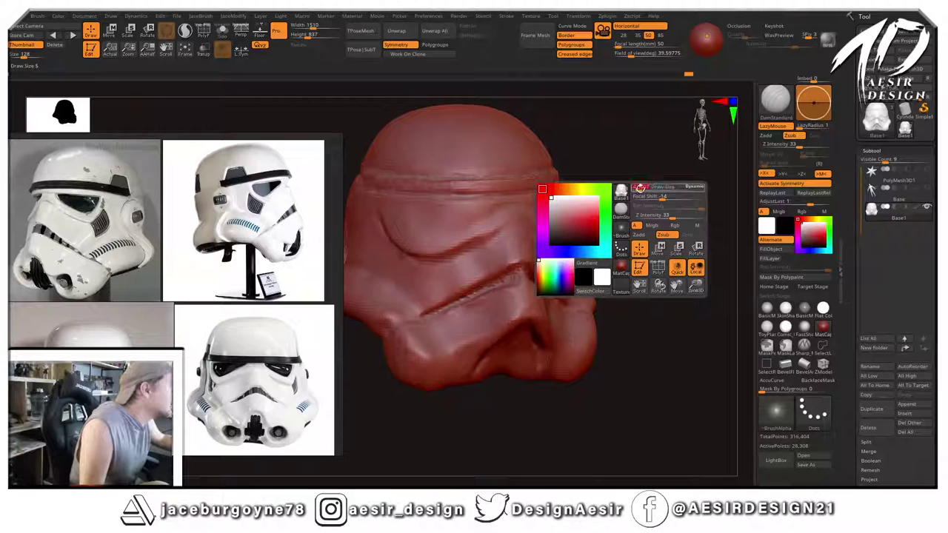
mouse_move(495, 232)
mouse_down()
mouse_move(512, 229)
mouse_move(473, 244)
mouse_up()
key(ctrl+z)
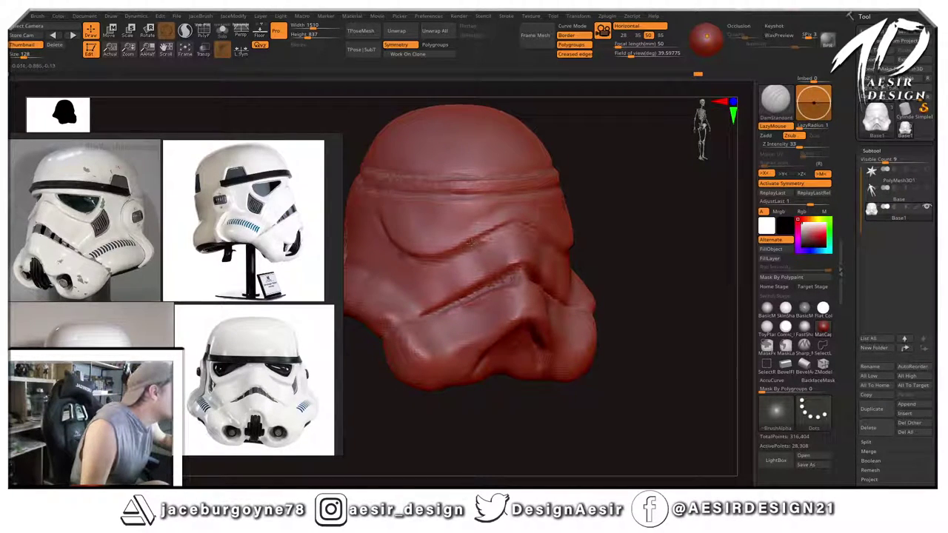
drag(611, 210, 552, 237)
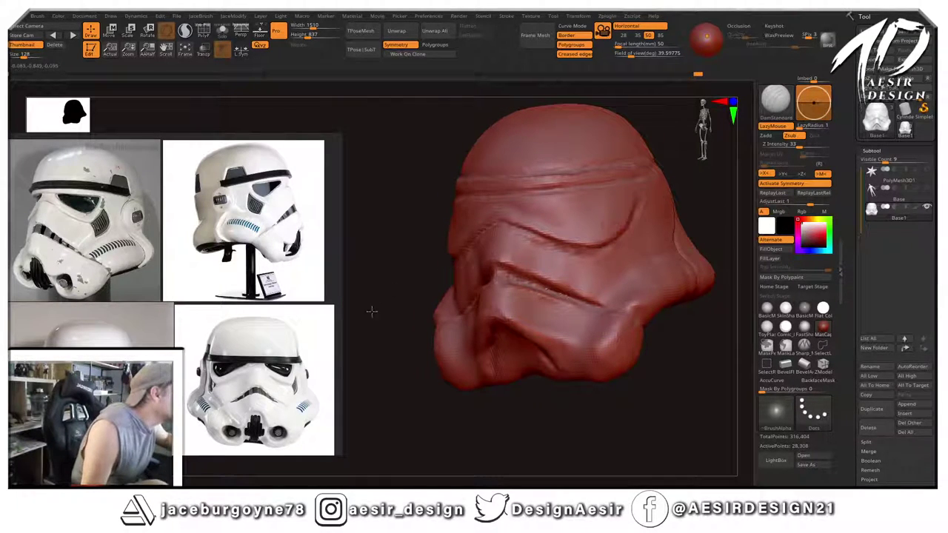
Clean up and smooth the surface around the nose bridge between the eyes and below the brow band.
shift+drag(372, 311, 511, 205)
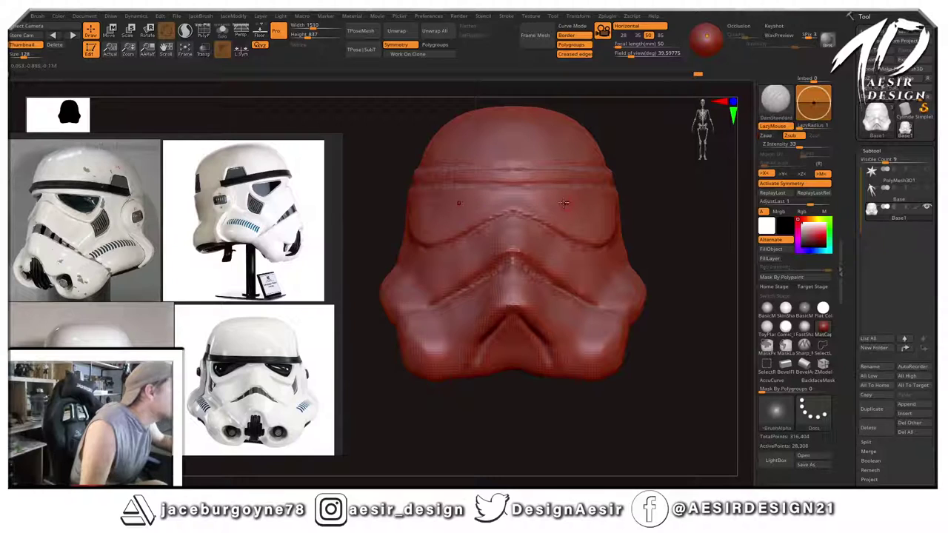
drag(635, 214, 711, 207)
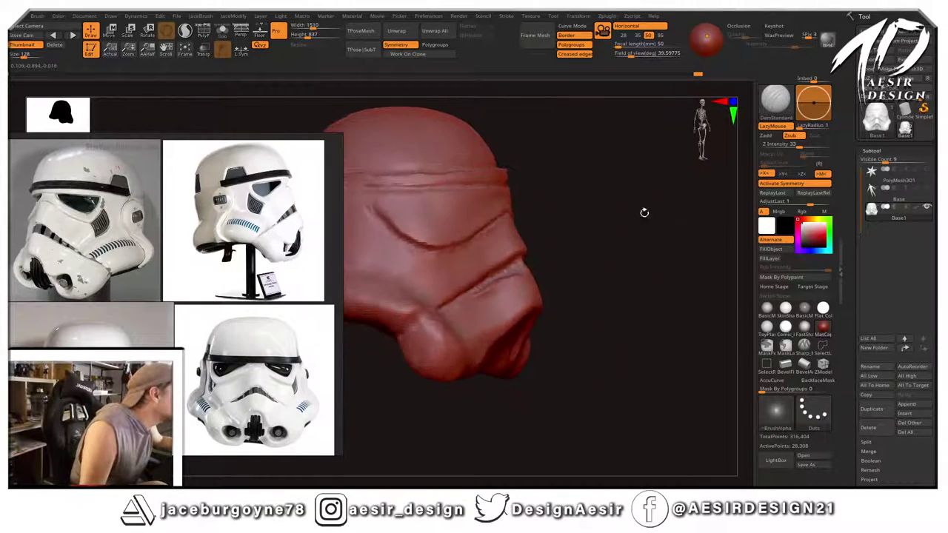
shift+drag(499, 207, 507, 201)
mouse_move(576, 200)
mouse_down()
mouse_move(586, 201)
mouse_move(576, 203)
mouse_up()
right_drag(576, 202, 563, 206)
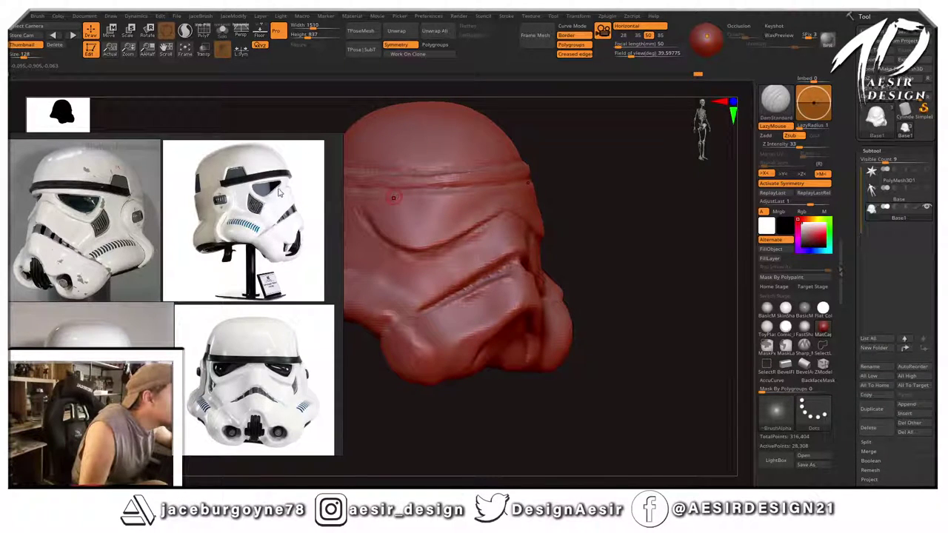
drag(599, 193, 577, 195)
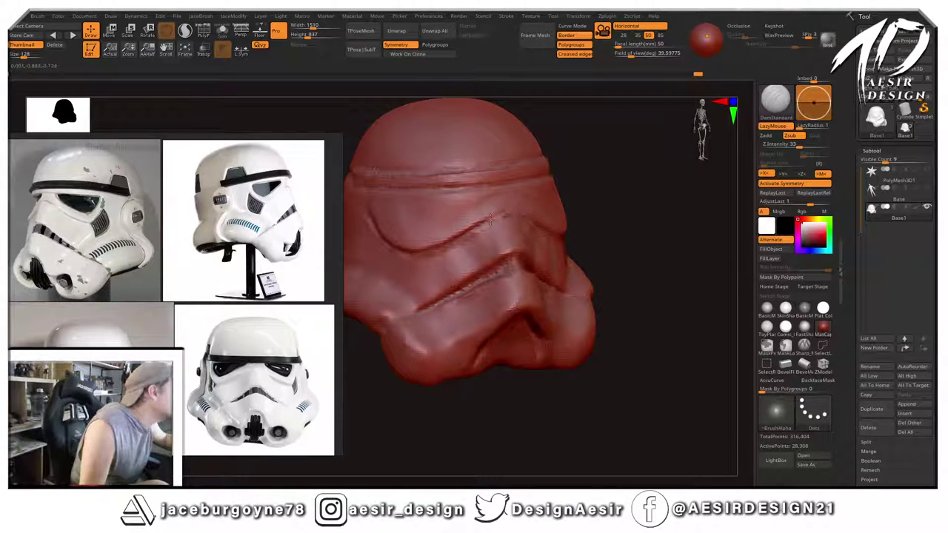
Deepen the crease under the eye with the DamStandard brush and smooth its end at the nose bridge.
right_drag(468, 231, 600, 196)
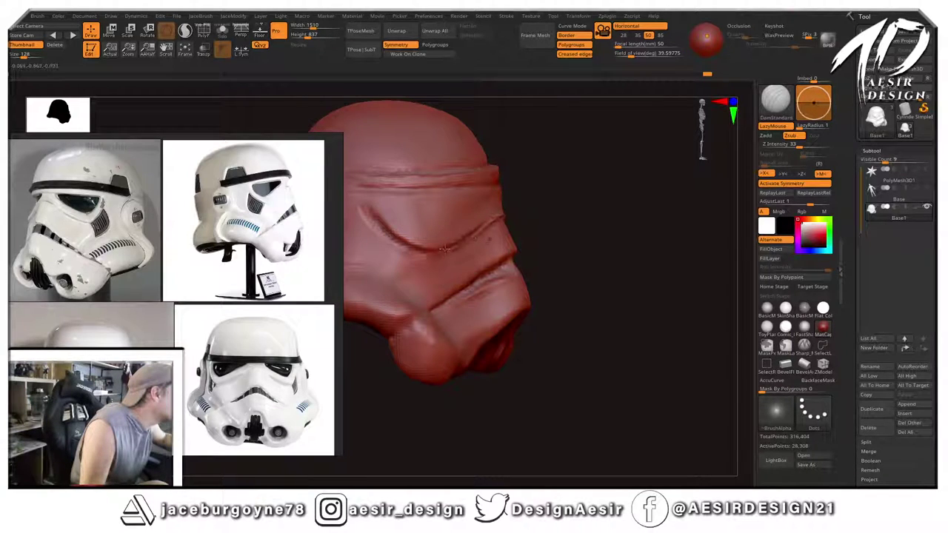
right_drag(533, 212, 529, 223)
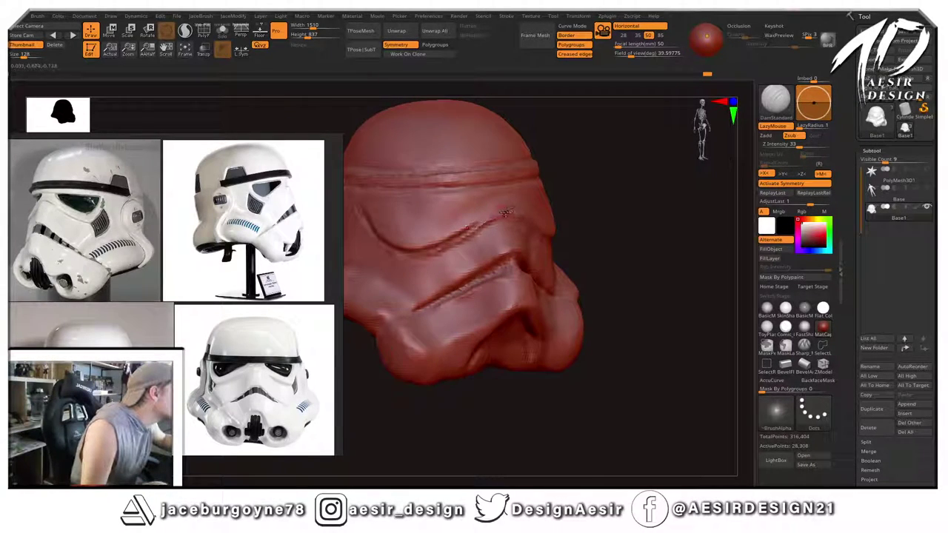
drag(463, 231, 468, 229)
drag(652, 229, 444, 224)
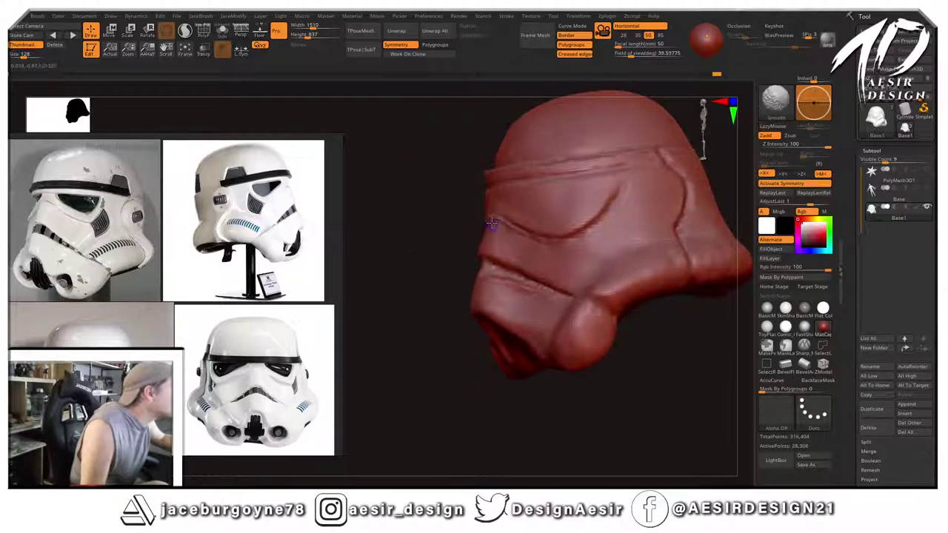
shift+drag(427, 260, 650, 199)
shift+right_drag(649, 198, 482, 226)
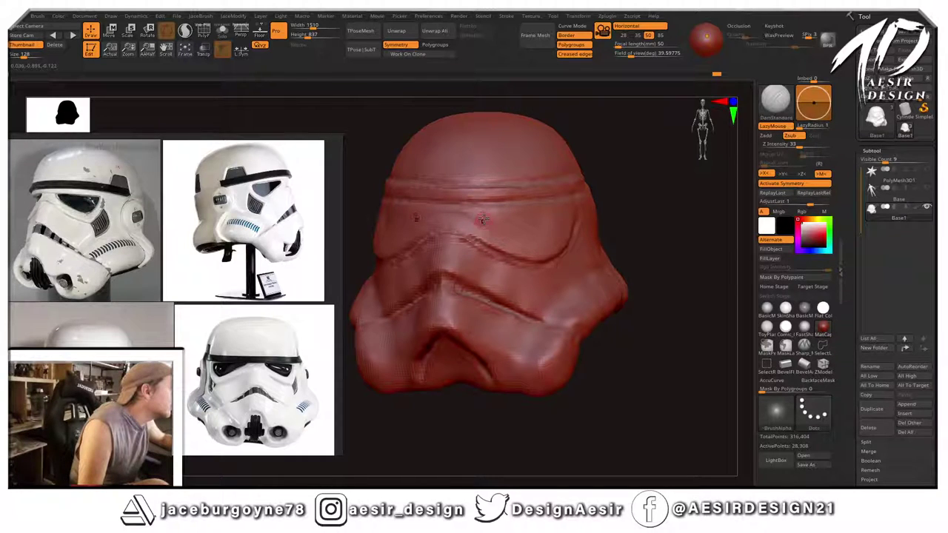
Carve the lens outline inside the eye socket with the DamStandard brush, along its upper, outer and lower edges.
drag(519, 216, 512, 217)
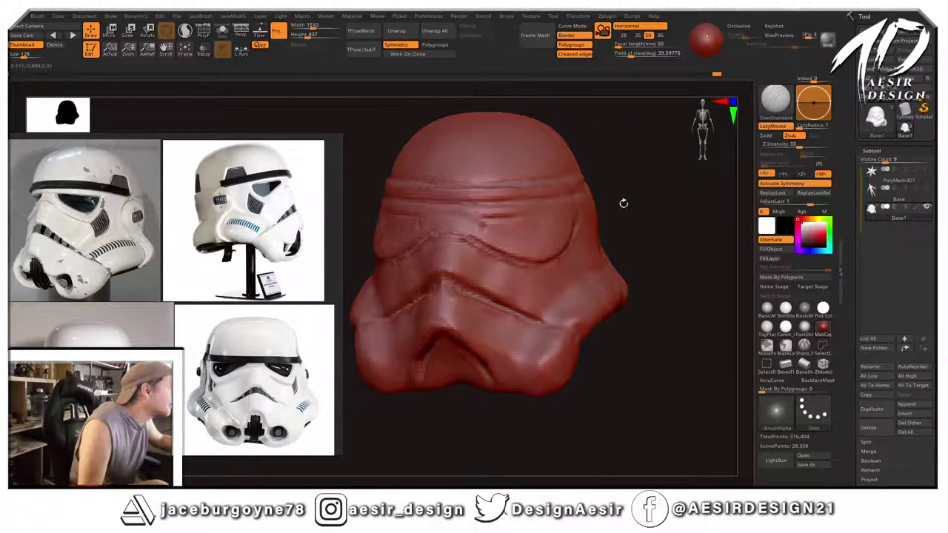
right_drag(624, 202, 524, 218)
mouse_move(538, 216)
mouse_down()
mouse_move(591, 210)
mouse_move(570, 234)
mouse_move(526, 246)
mouse_up()
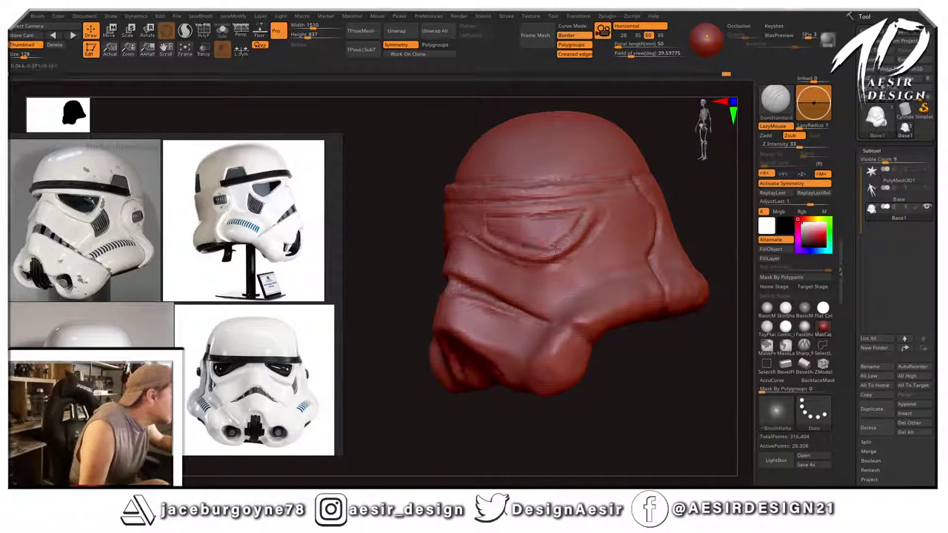
drag(394, 270, 449, 261)
alt+drag(580, 224, 533, 178)
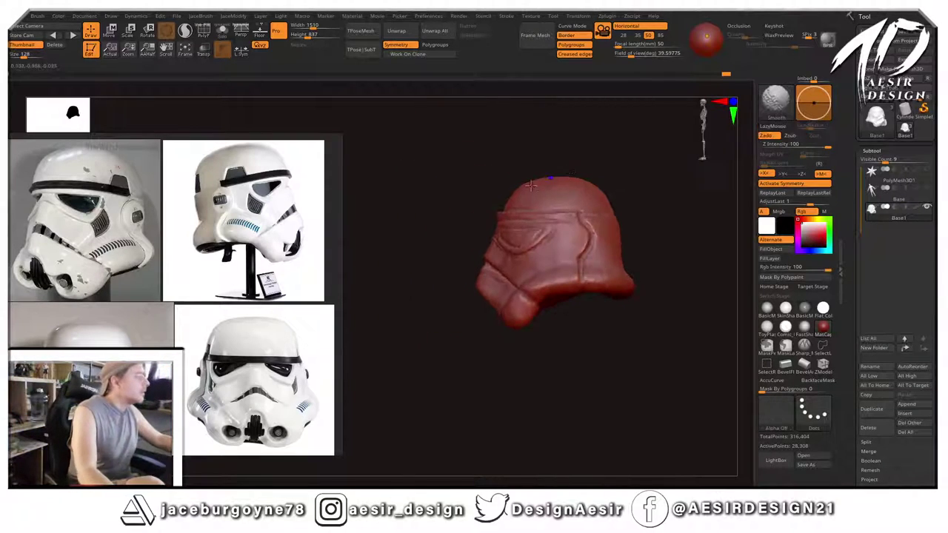
alt+drag(423, 204, 424, 265)
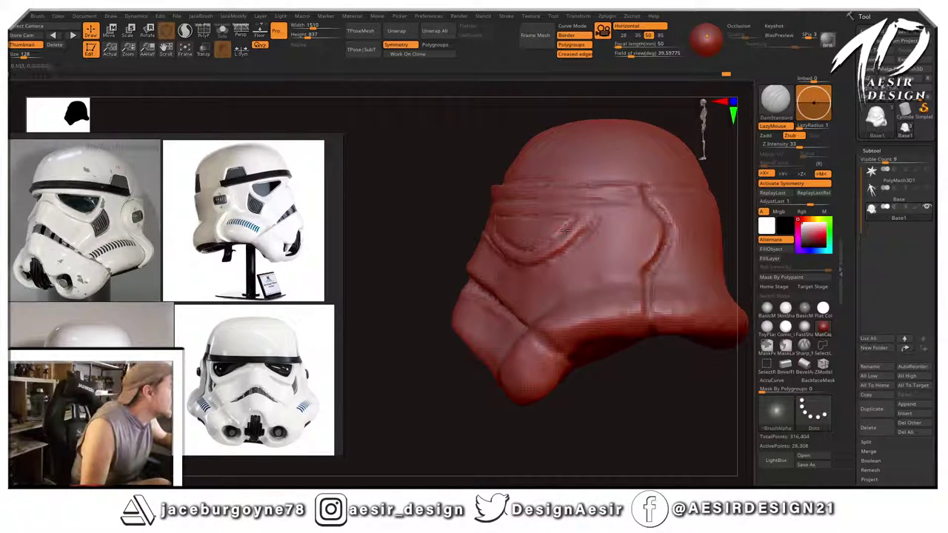
drag(565, 230, 549, 250)
Save the project as 001Trooper_14_11 in the LiveStream folder, replacing the existing file.
mouse_move(423, 274)
mouse_down()
mouse_move(651, 233)
mouse_move(615, 249)
mouse_up()
key(ctrl+s)
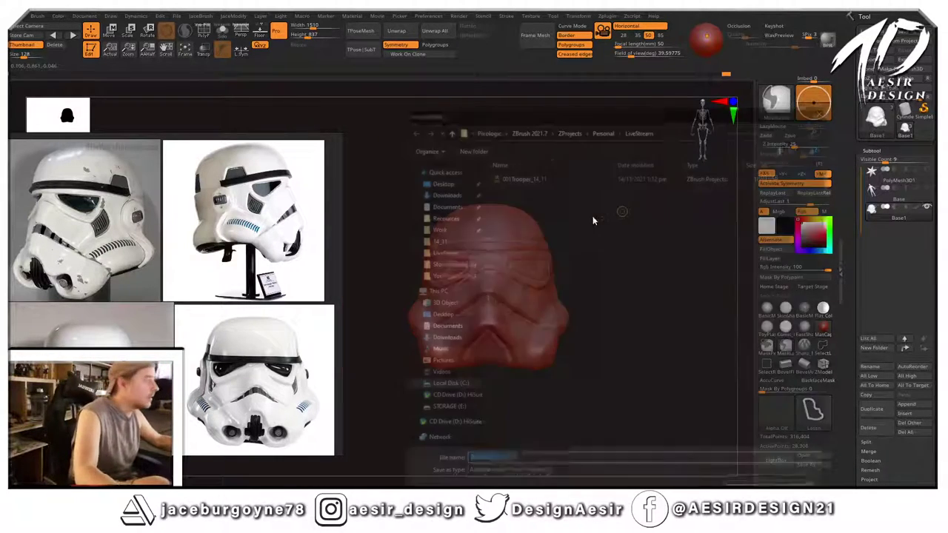
key(Return)
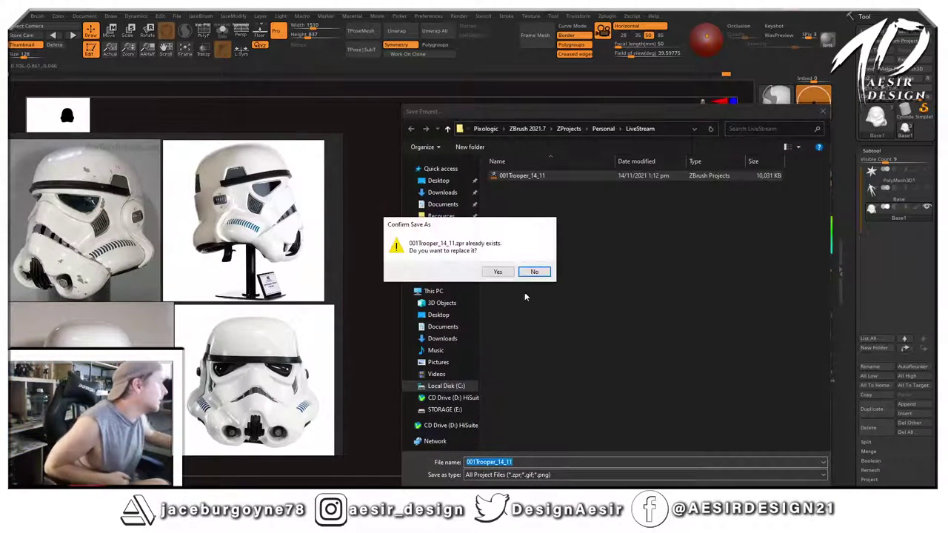
click(499, 272)
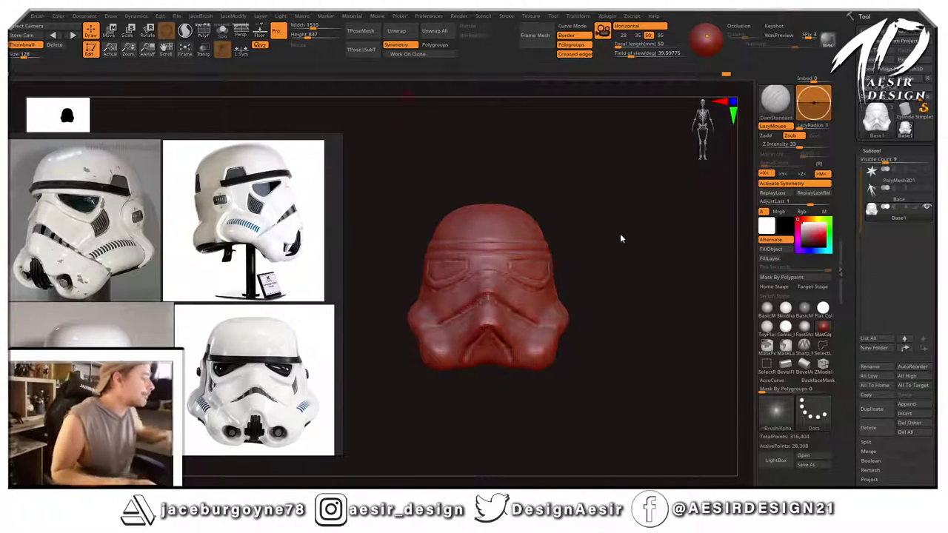
Remesh the helmet with DynaMesh at a higher resolution.
drag(629, 248, 604, 237)
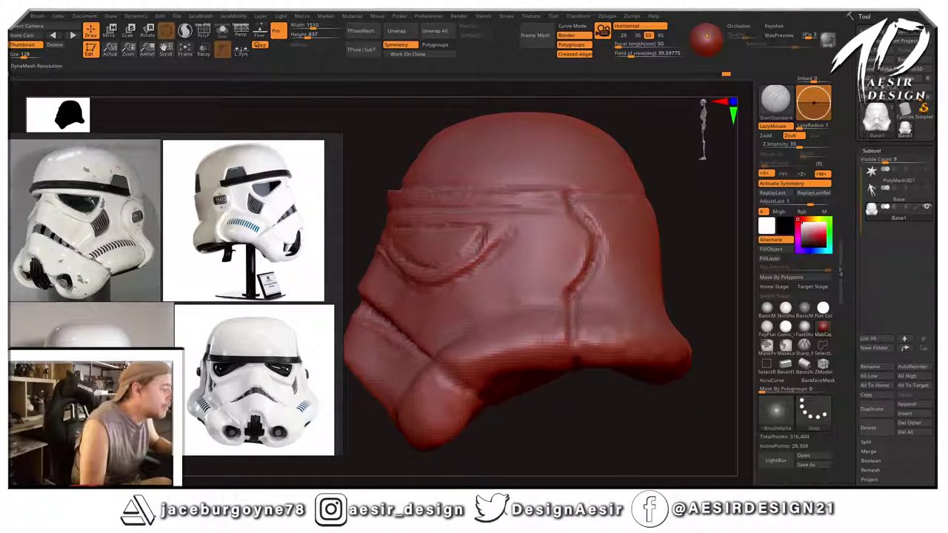
key(shift)
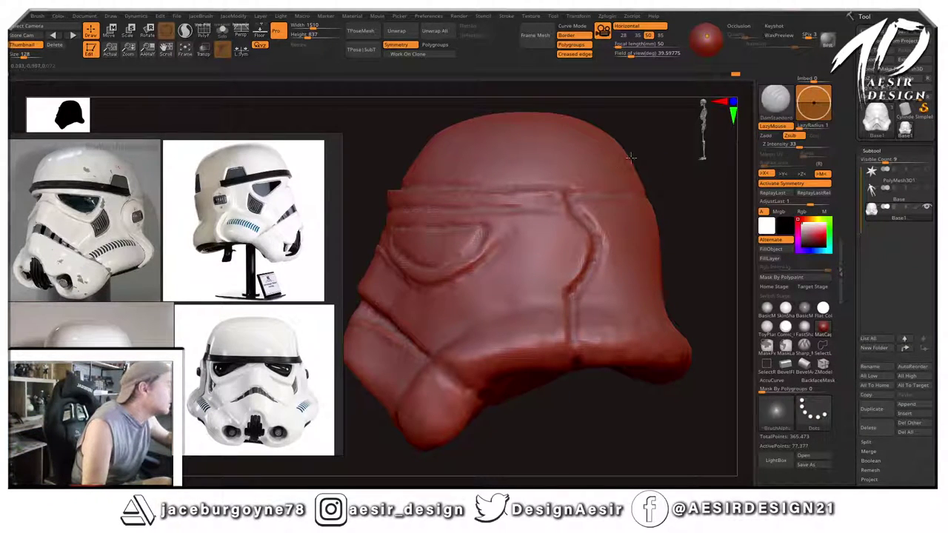
drag(632, 155, 692, 163)
mouse_move(664, 229)
alt+mouse_down()
mouse_move(660, 196)
mouse_move(639, 225)
alt+mouse_up()
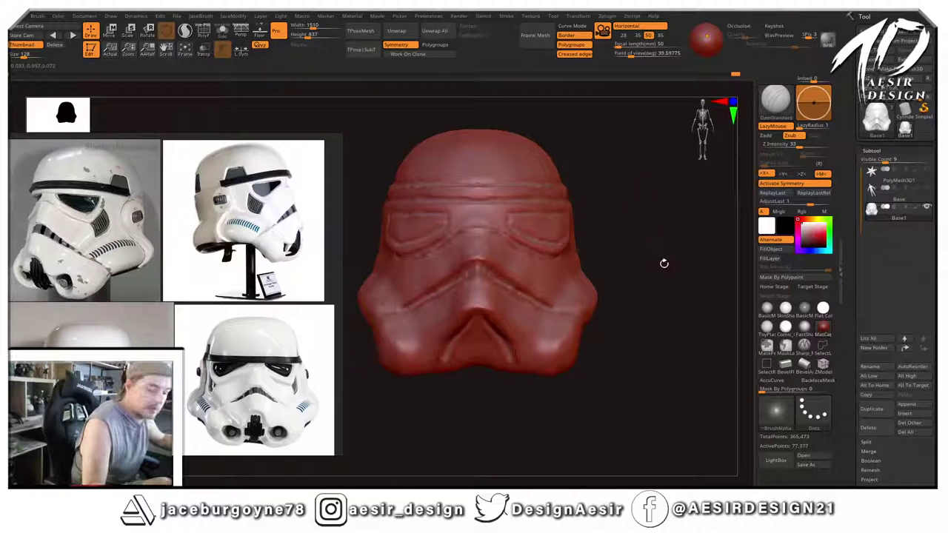
Sharpen the crease between the cheek and the snout's upper edge with the DamStandard brush and smooth it.
key(b)
key(space)
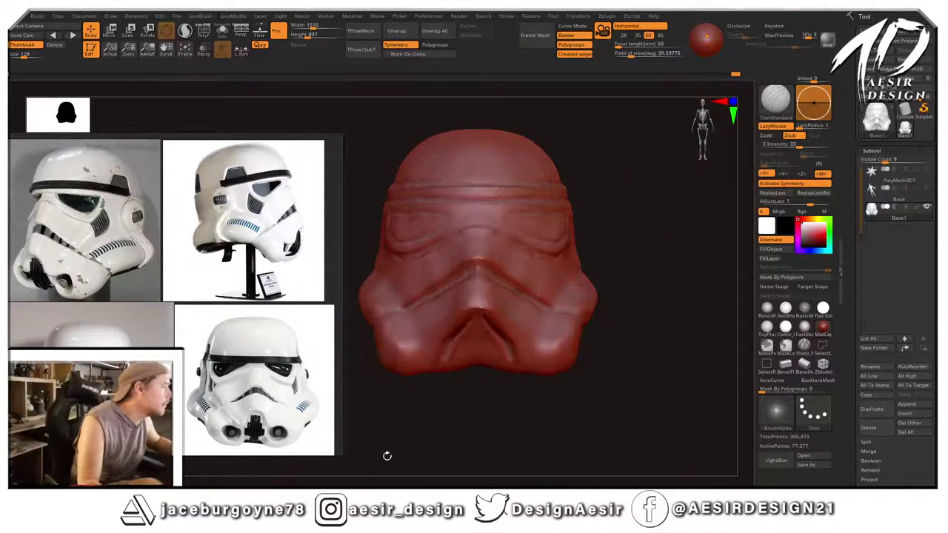
right_drag(692, 245, 501, 272)
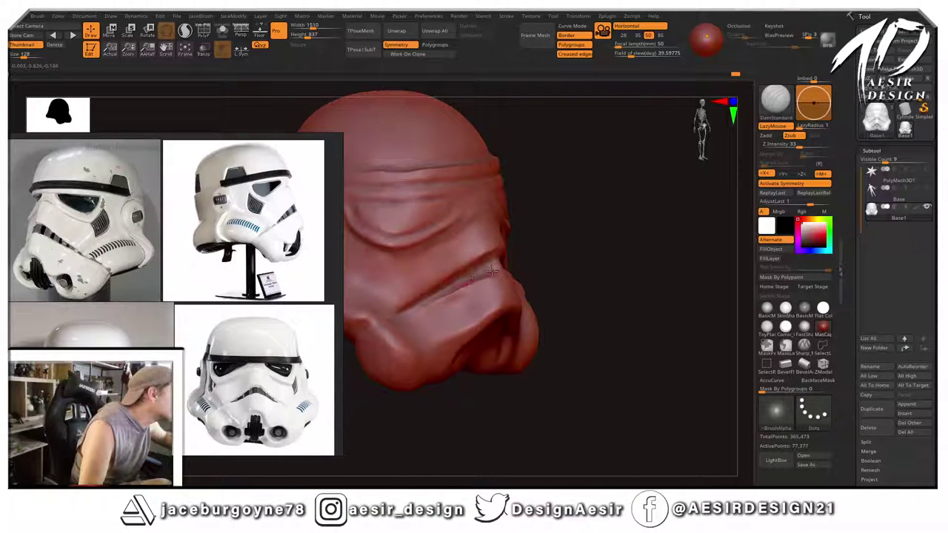
key(shift)
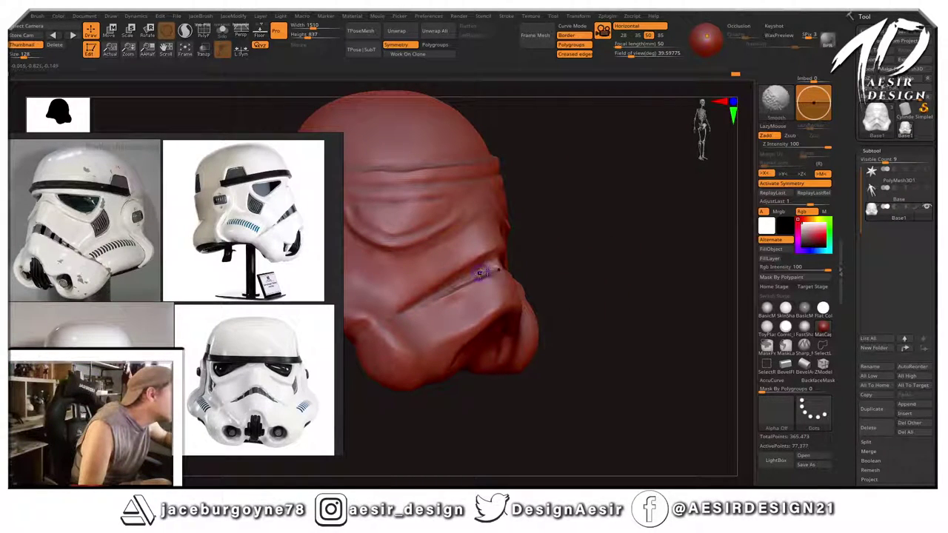
right_drag(481, 273, 462, 305)
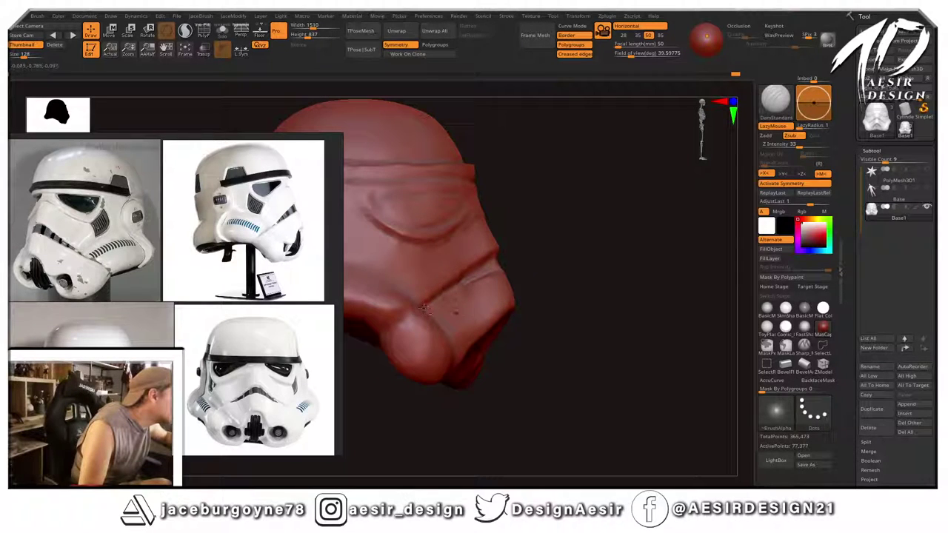
right_drag(494, 274, 546, 270)
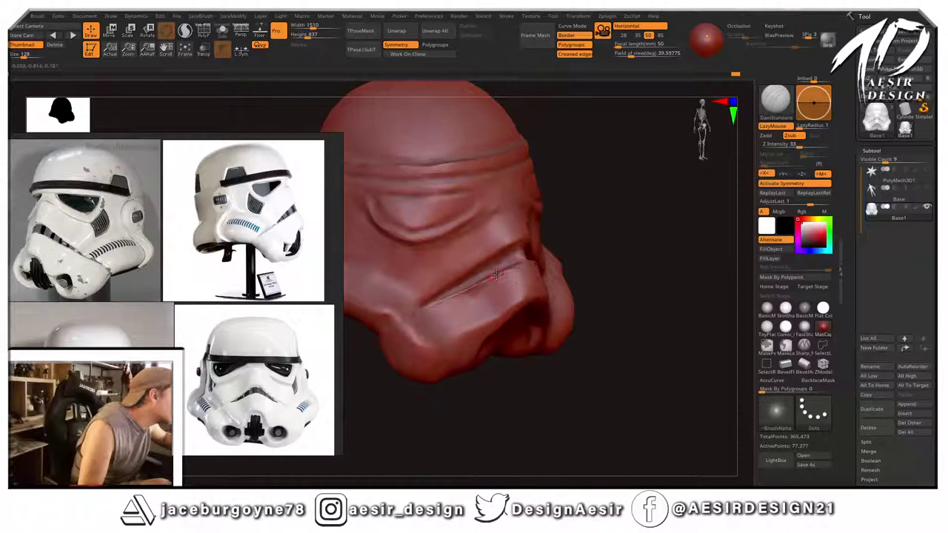
key(shift)
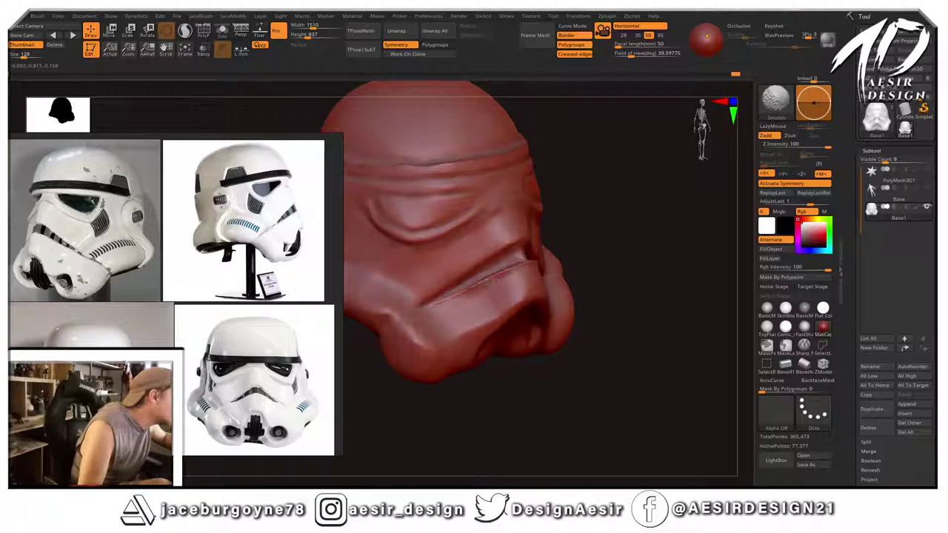
shift+right_drag(541, 257, 512, 250)
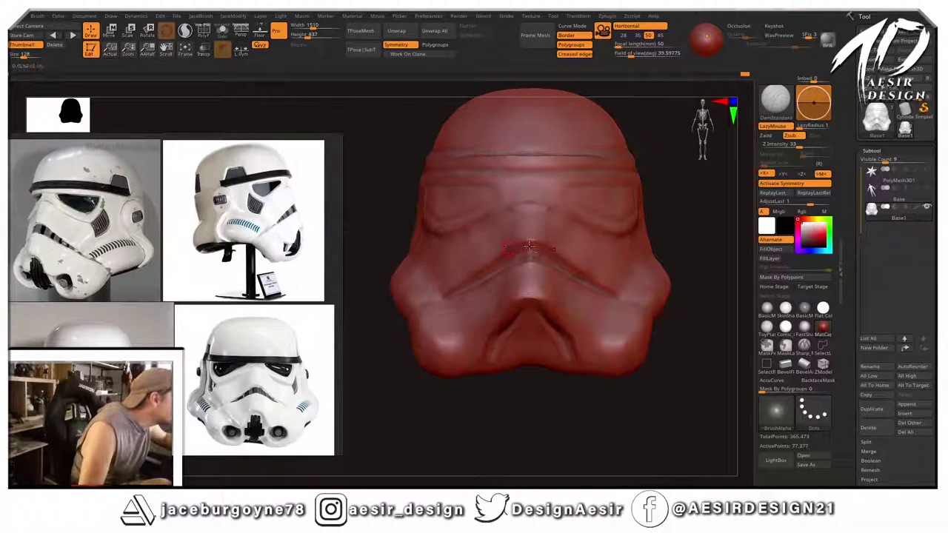
mouse_move(531, 252)
mouse_down()
mouse_move(499, 259)
mouse_move(533, 253)
mouse_up()
drag(675, 214, 578, 223)
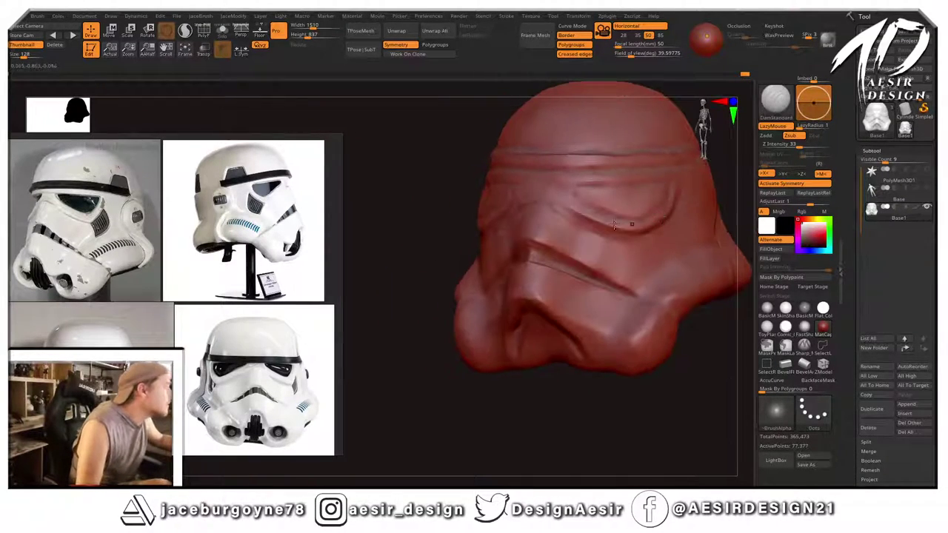
drag(411, 307, 615, 296)
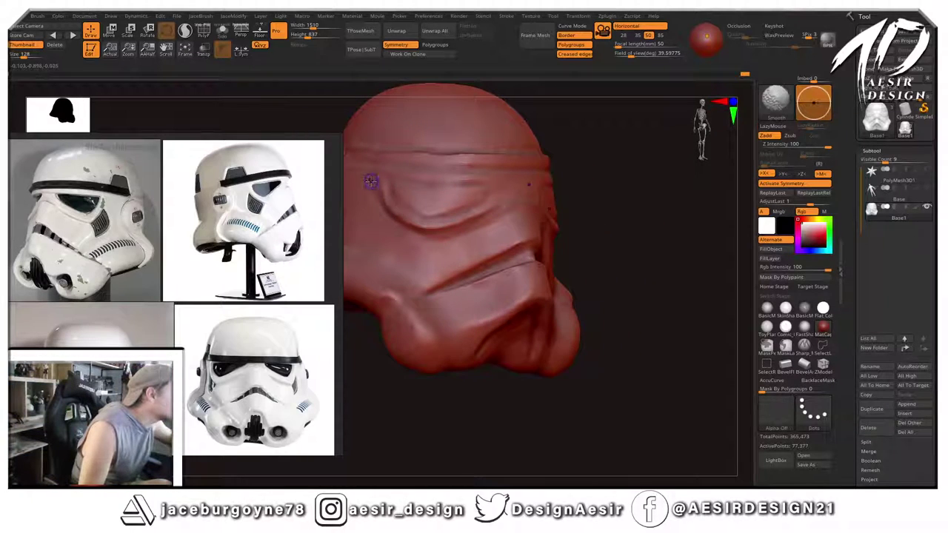
Deepen the panel seam behind the ear with the DamStandard brush and continue it along the helmet's underside edge.
mouse_move(370, 183)
shift+right_down()
mouse_move(647, 172)
mouse_move(610, 184)
mouse_move(635, 208)
mouse_move(627, 199)
shift+right_up()
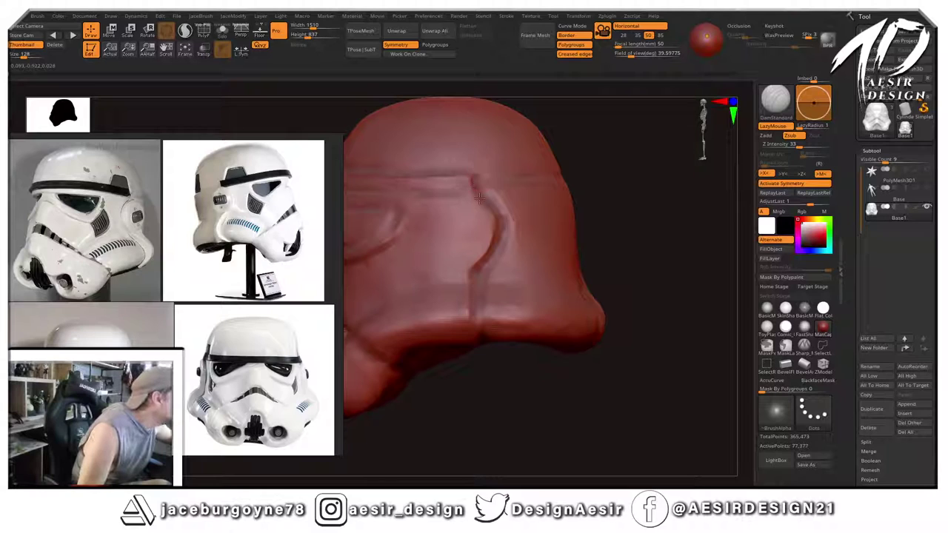
drag(474, 178, 480, 198)
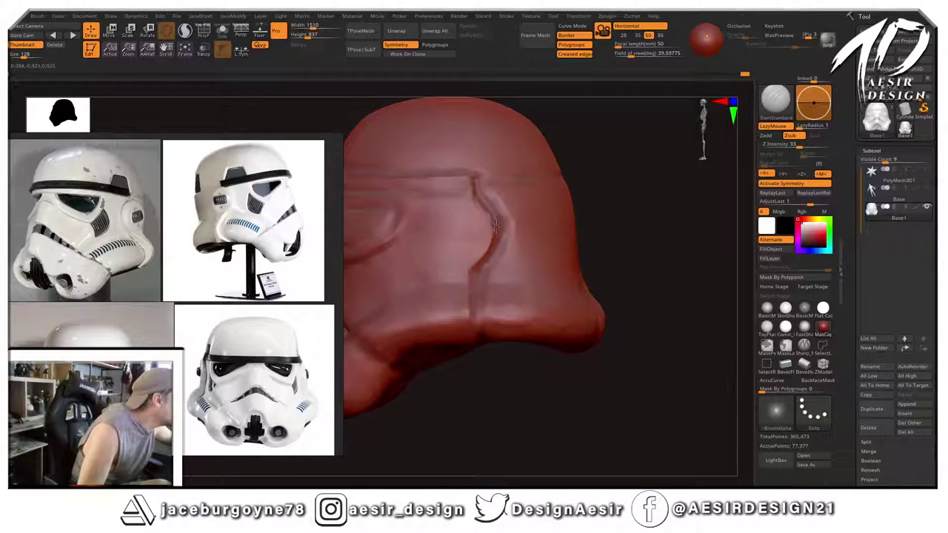
mouse_move(605, 199)
mouse_down()
mouse_move(580, 196)
mouse_move(610, 199)
mouse_up()
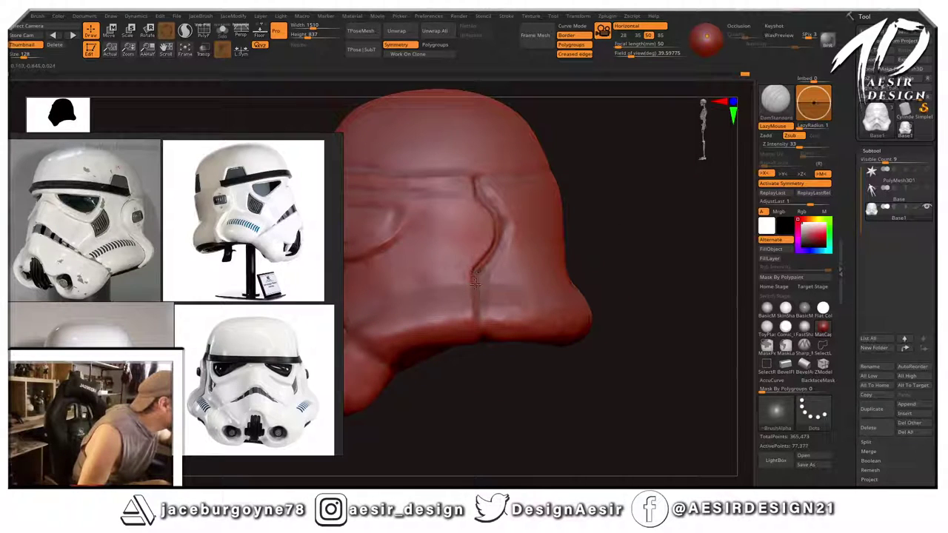
mouse_move(474, 326)
right_down()
mouse_move(477, 299)
mouse_move(588, 233)
mouse_move(620, 173)
mouse_move(516, 216)
right_up()
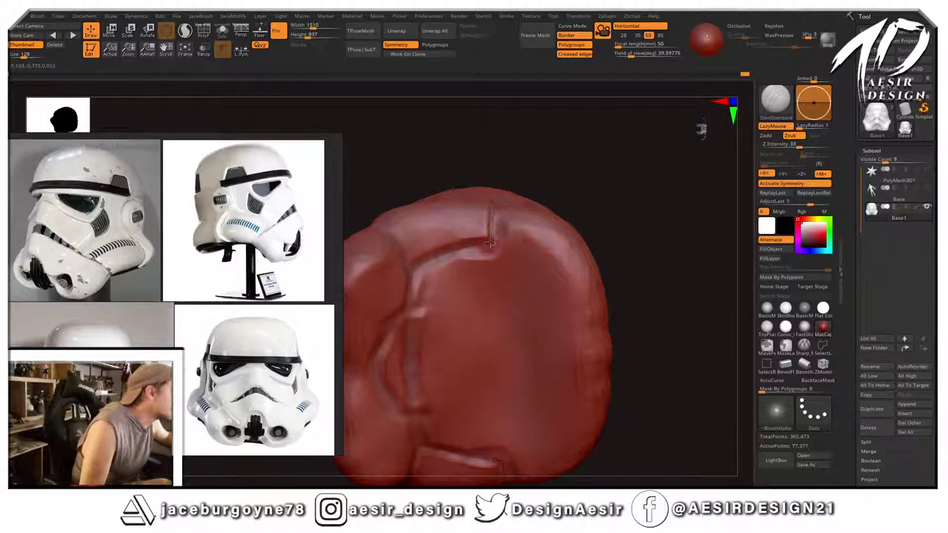
mouse_move(489, 242)
mouse_down()
mouse_move(432, 261)
mouse_move(387, 327)
mouse_up()
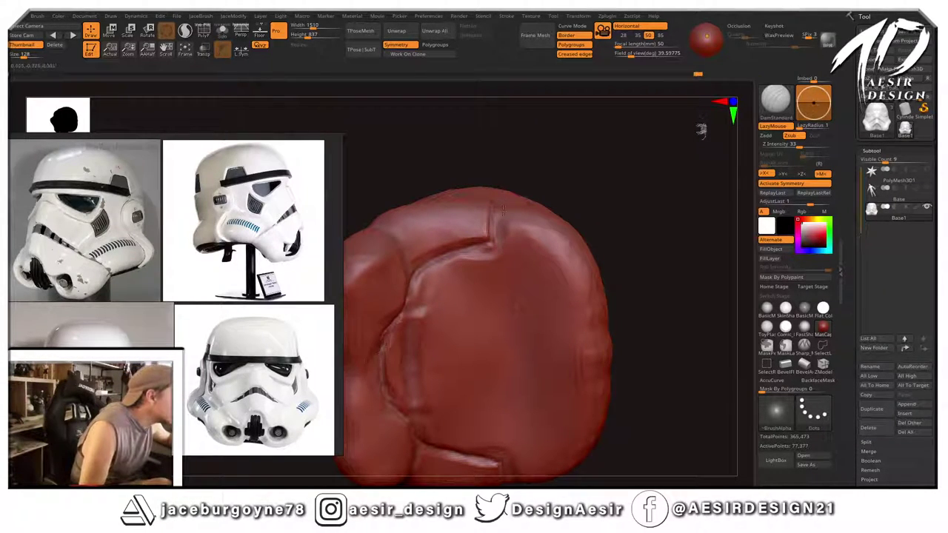
shift+drag(637, 186, 652, 222)
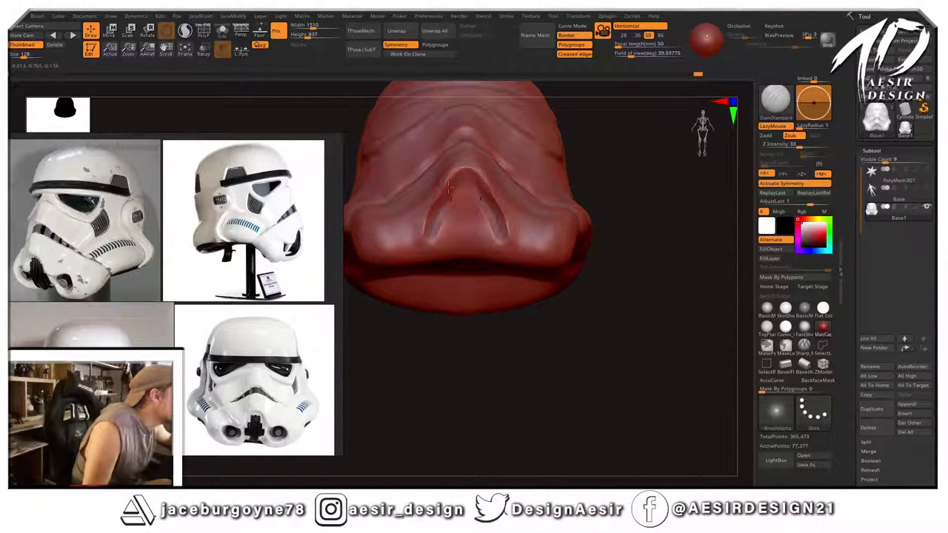
Carve out the triangular recess below the snout with the ClayBuildup brush, deepening it toward its peak.
key(b)
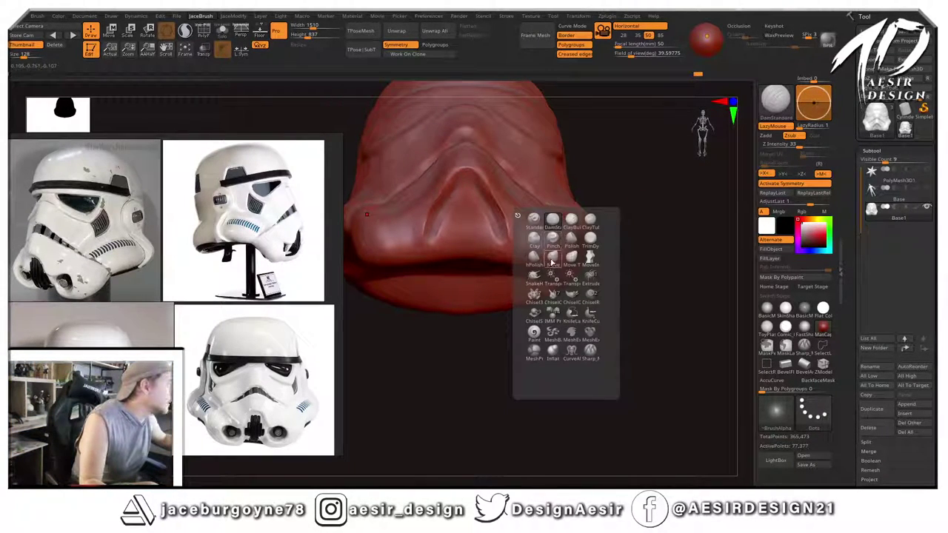
click(571, 219)
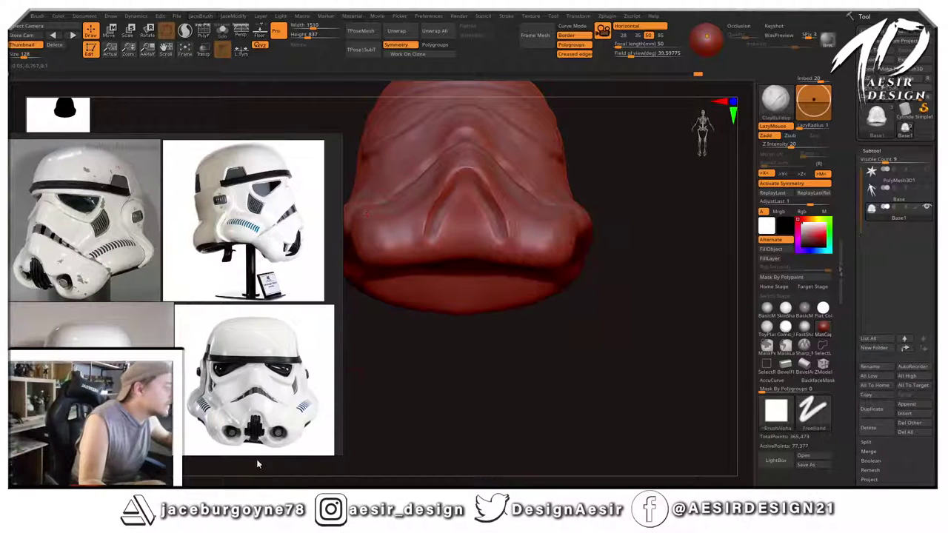
drag(593, 321, 603, 333)
key(space)
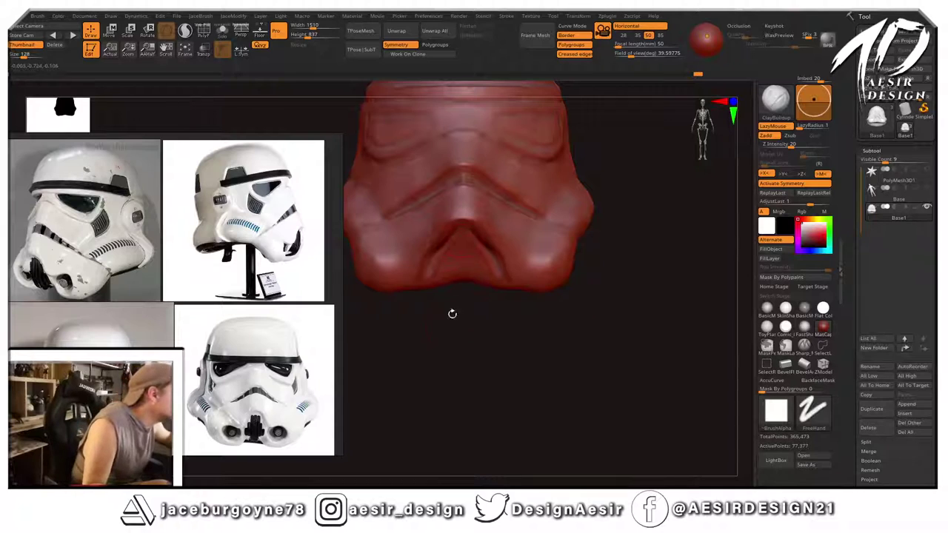
drag(452, 314, 462, 185)
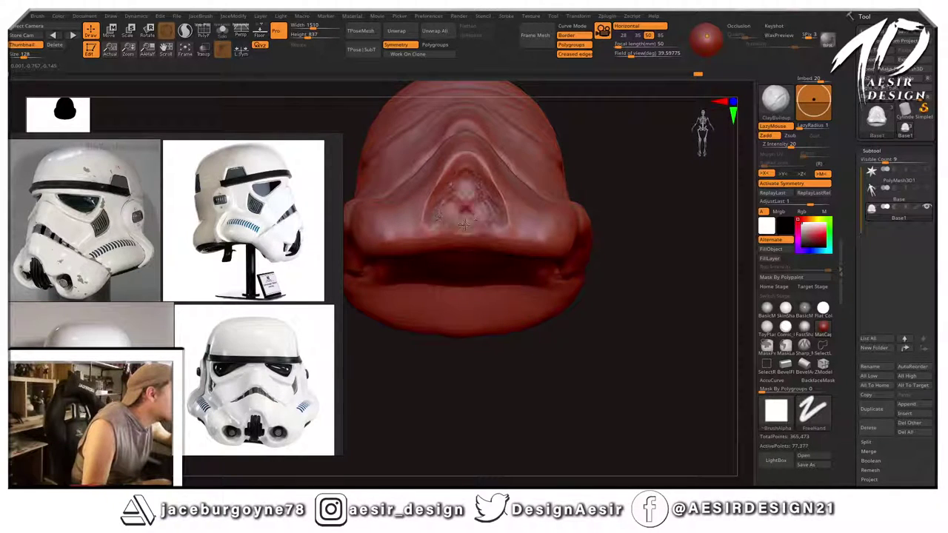
drag(465, 225, 479, 222)
mouse_move(642, 126)
mouse_down()
mouse_move(650, 220)
mouse_move(658, 192)
mouse_move(637, 104)
mouse_up()
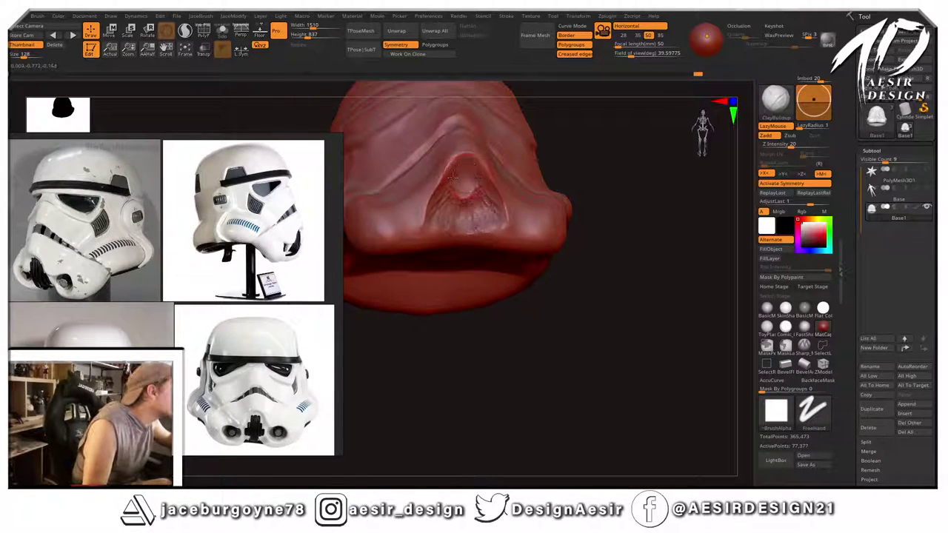
drag(493, 215, 627, 244)
mouse_move(624, 243)
mouse_down()
mouse_move(624, 232)
mouse_move(489, 211)
mouse_move(506, 226)
mouse_move(486, 233)
mouse_up()
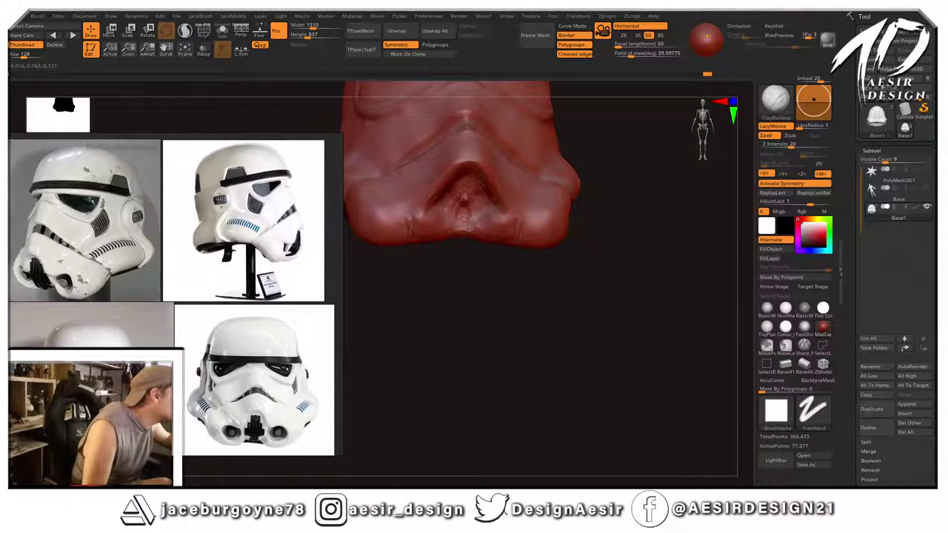
Hollow round sockets into the front of both chin lobes with the ClayBuildup brush and smooth them.
mouse_move(609, 214)
mouse_down()
mouse_move(529, 236)
mouse_move(546, 229)
mouse_move(541, 221)
mouse_up()
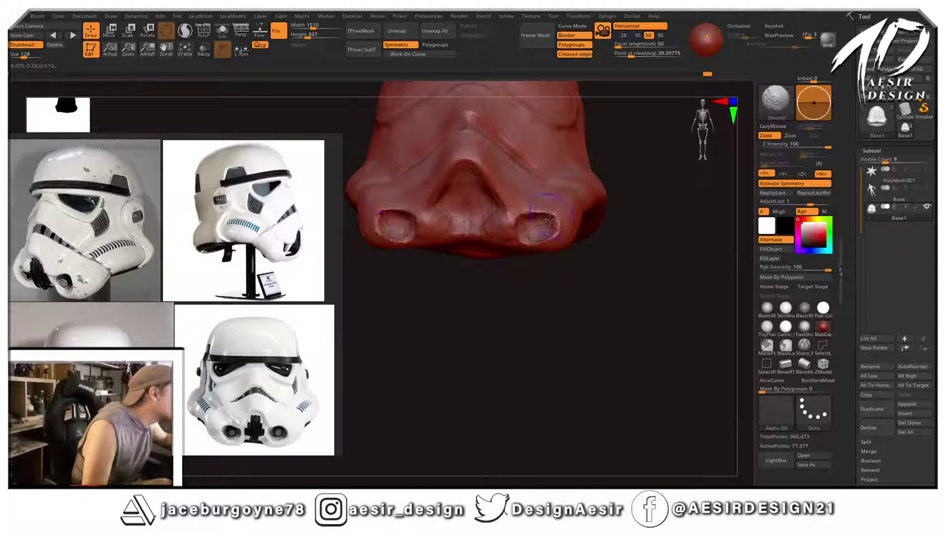
drag(482, 284, 468, 339)
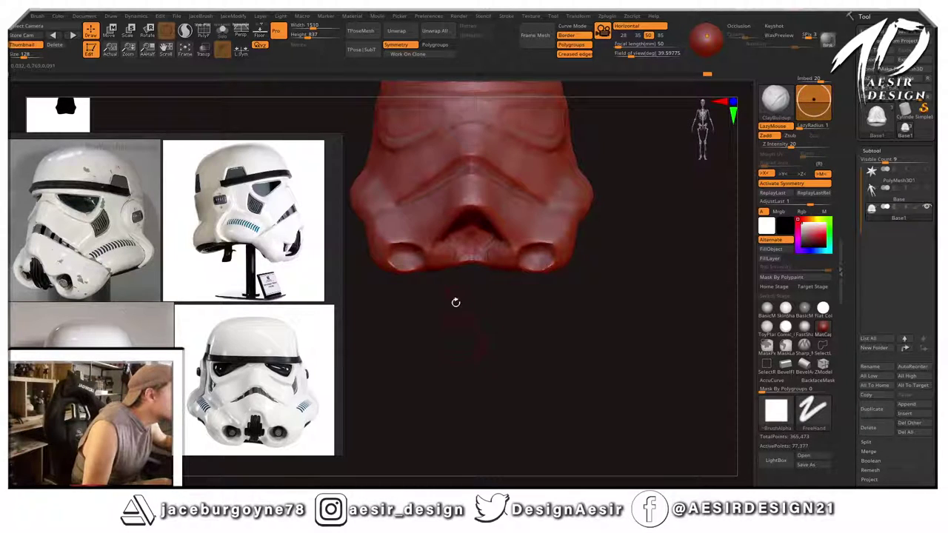
drag(389, 308, 414, 268)
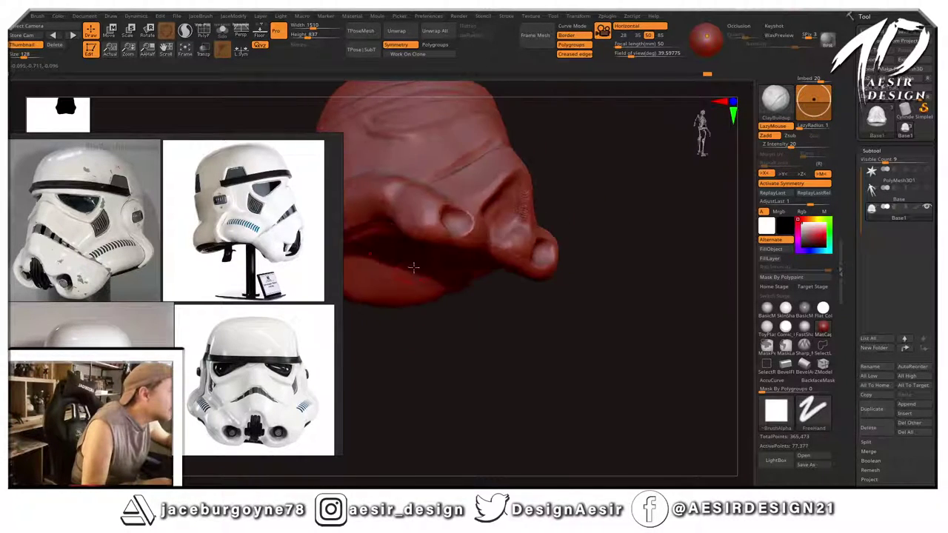
Round out the outer side of the chin lobes with the ClayBuildup brush and smooth the surface.
drag(626, 237, 541, 214)
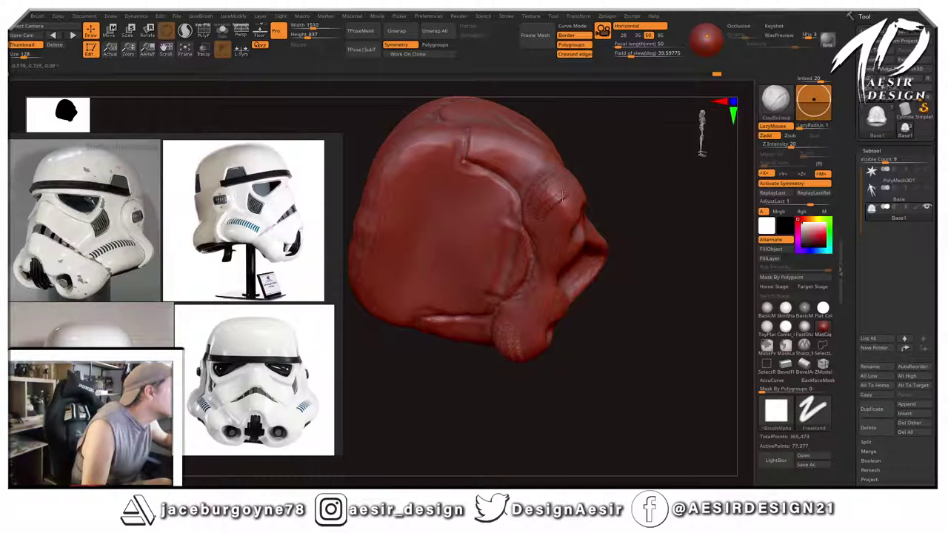
key(shift)
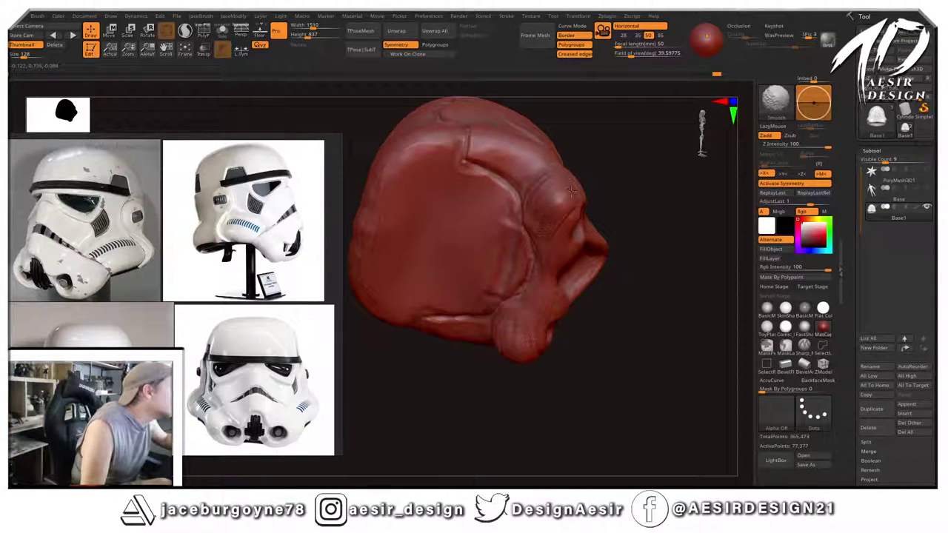
mouse_move(626, 215)
mouse_down()
mouse_move(607, 239)
mouse_move(534, 259)
mouse_up()
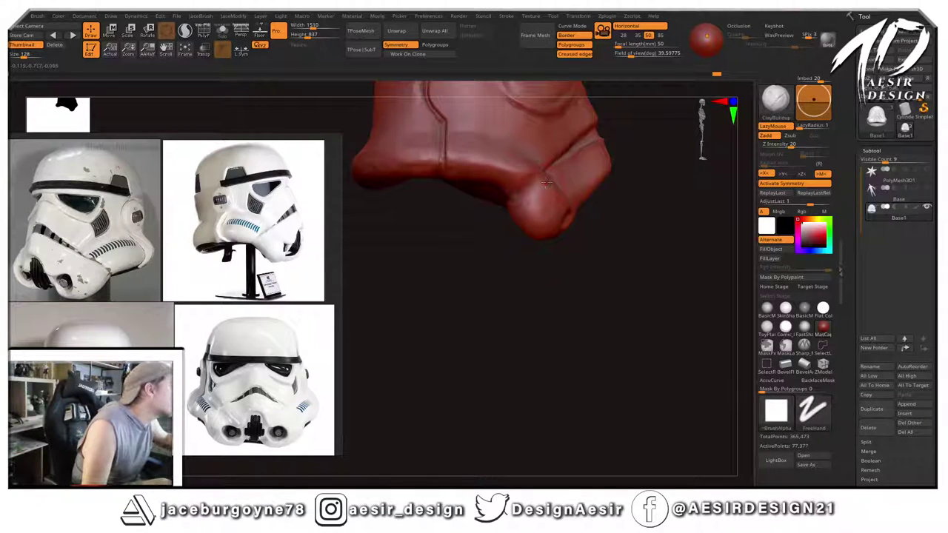
drag(547, 183, 545, 221)
key(shift)
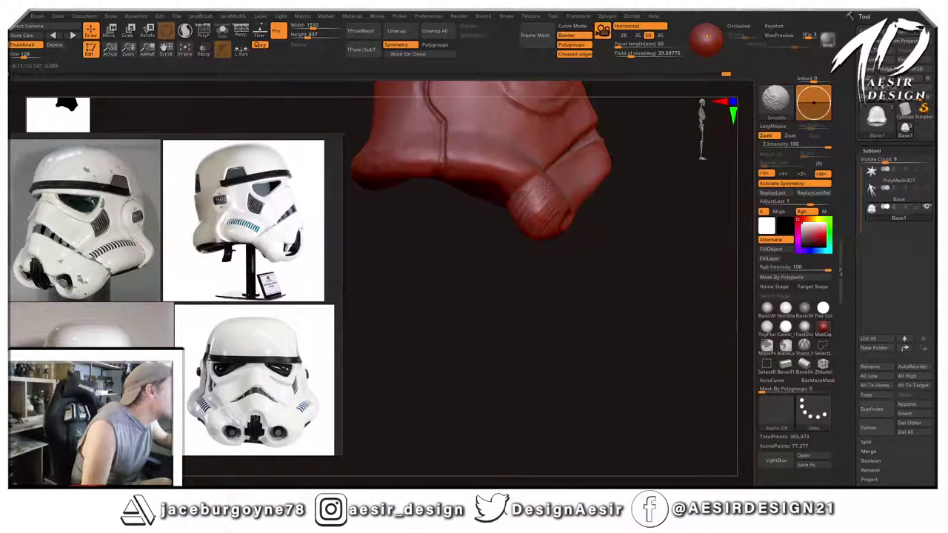
mouse_move(515, 257)
mouse_down()
mouse_move(497, 275)
mouse_move(514, 307)
mouse_move(469, 314)
mouse_move(510, 210)
mouse_up()
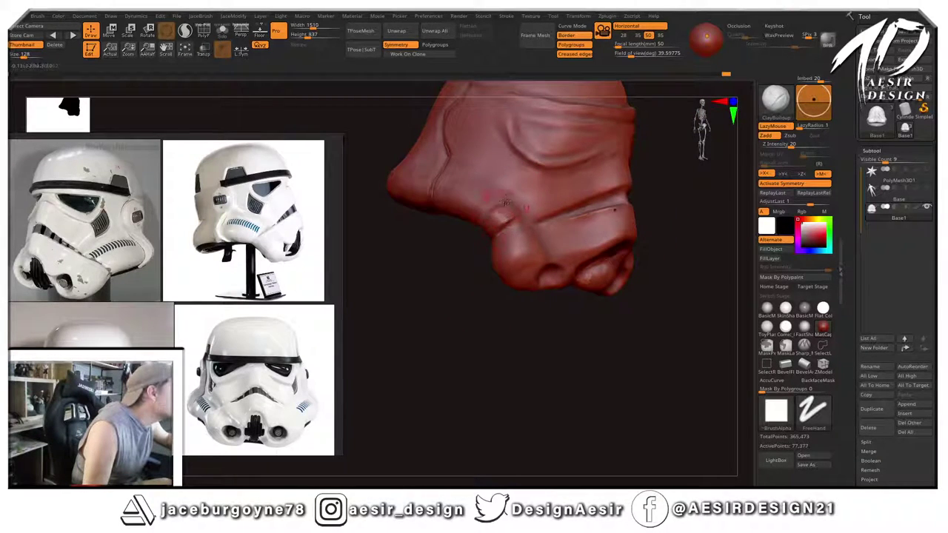
Build up the helmet's lower rim between the chin lobe and the side seam with ClayBuildup strokes, smoothing where needed.
shift+drag(489, 200, 499, 218)
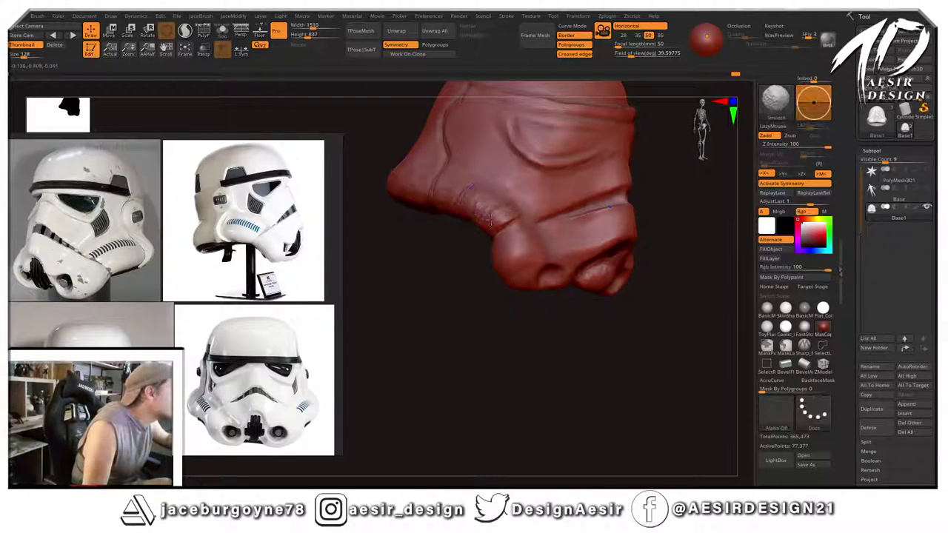
mouse_move(464, 271)
mouse_down()
mouse_move(455, 259)
mouse_move(517, 187)
mouse_up()
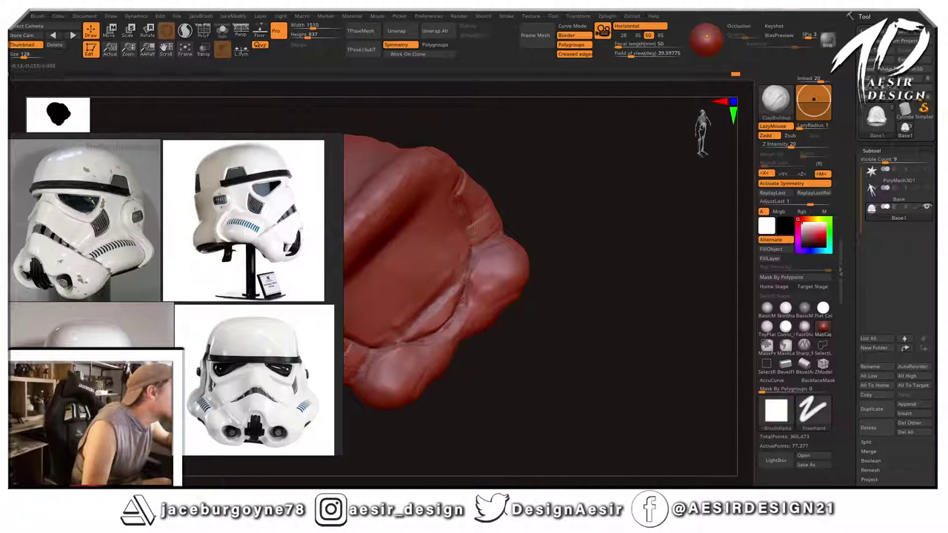
drag(471, 228, 476, 215)
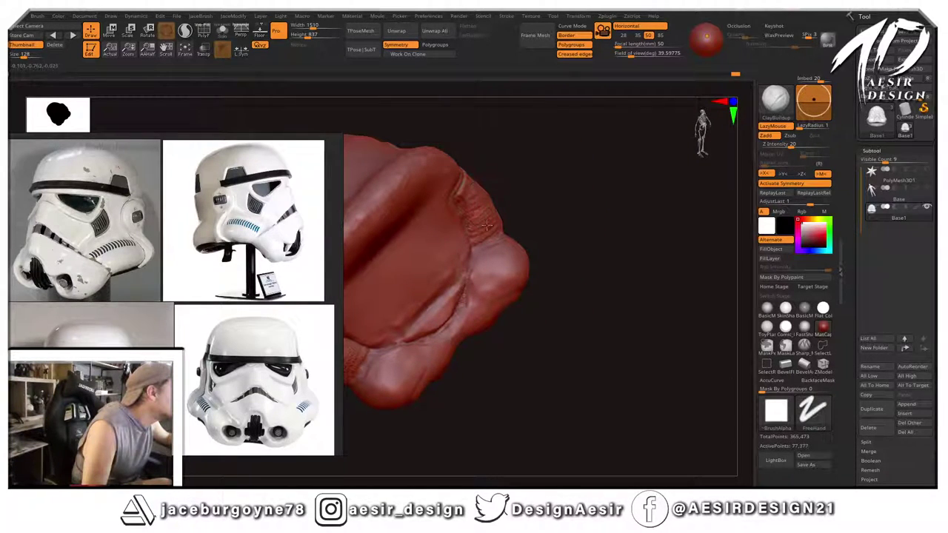
Carve a recessed neck opening into the helmet's underside with the ClayBuildup brush, adjusting the draw size between strokes.
drag(541, 186, 474, 334)
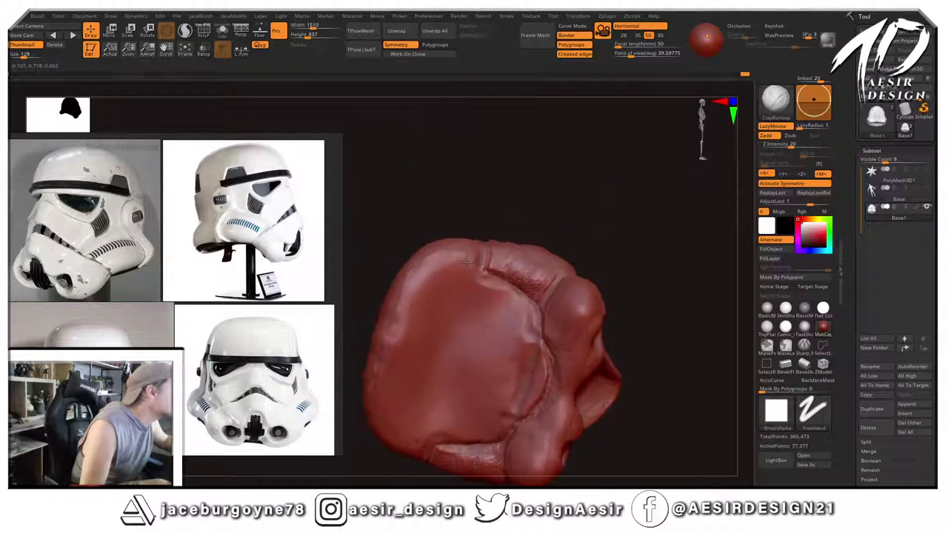
mouse_move(489, 288)
mouse_down()
mouse_move(456, 282)
mouse_move(417, 338)
mouse_move(468, 283)
mouse_move(520, 302)
mouse_move(529, 324)
mouse_up()
alt+drag(637, 248, 606, 188)
ctrl+right_drag(606, 188, 651, 178)
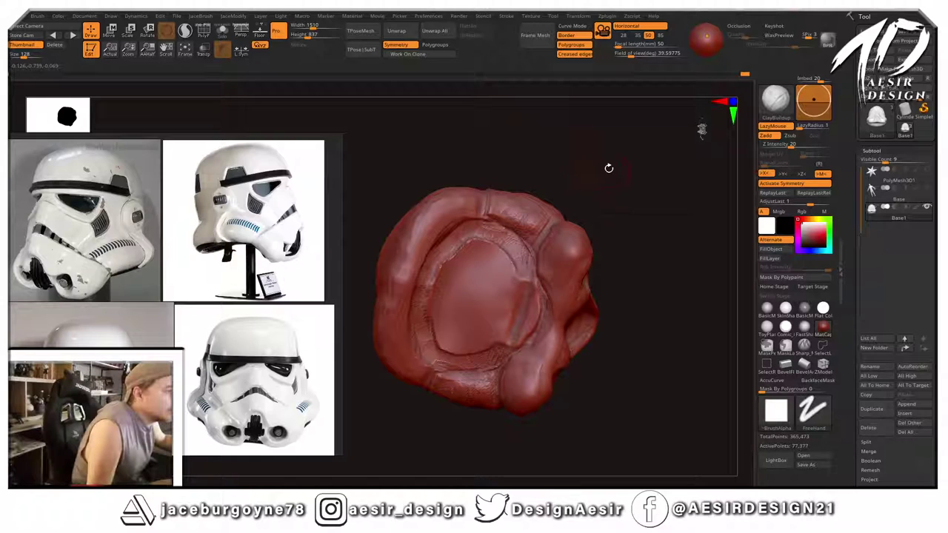
right_click(634, 186)
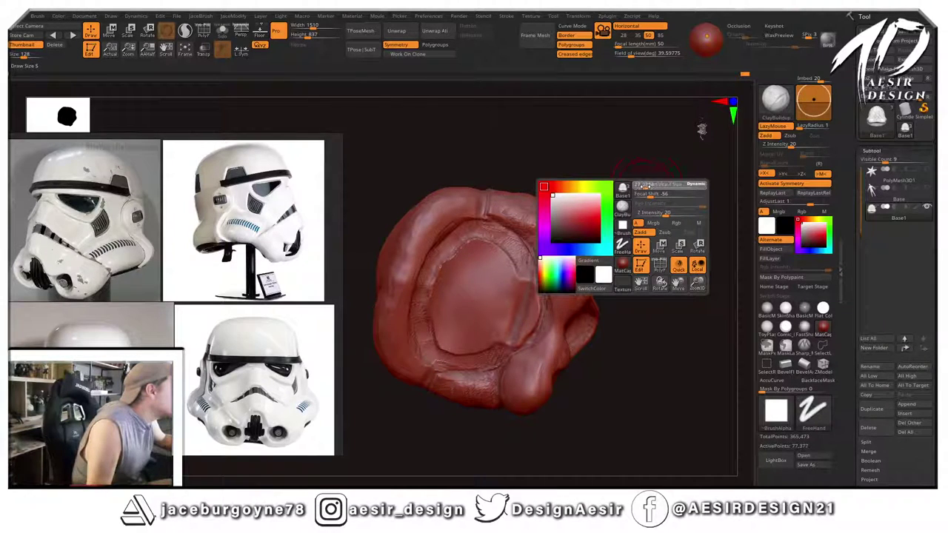
mouse_move(478, 246)
mouse_down()
mouse_move(438, 285)
mouse_move(490, 250)
mouse_move(503, 254)
mouse_up()
right_click(640, 183)
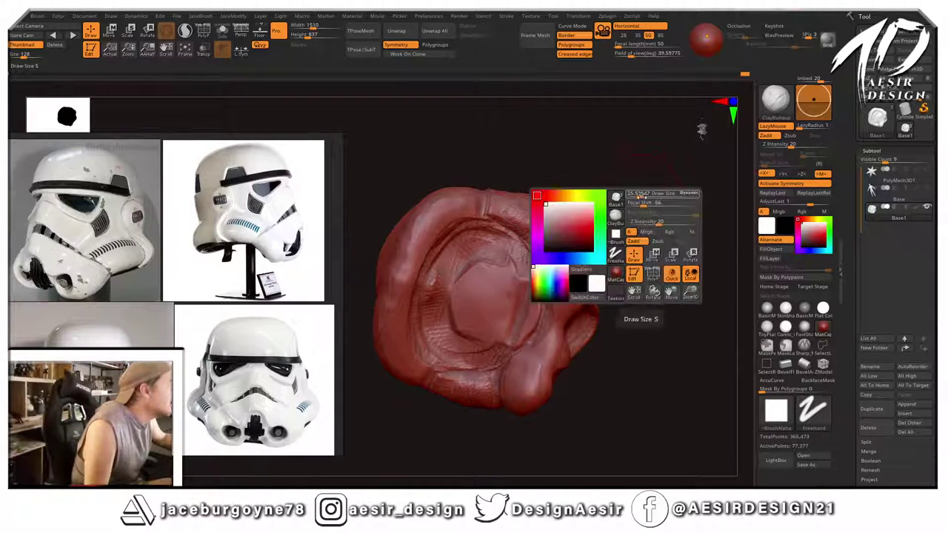
mouse_move(443, 254)
mouse_down()
mouse_move(480, 233)
mouse_move(508, 252)
mouse_move(535, 312)
mouse_move(511, 326)
mouse_move(478, 322)
mouse_move(485, 274)
mouse_move(459, 325)
mouse_move(448, 263)
mouse_move(423, 311)
mouse_move(438, 261)
mouse_move(430, 262)
mouse_move(454, 236)
mouse_up()
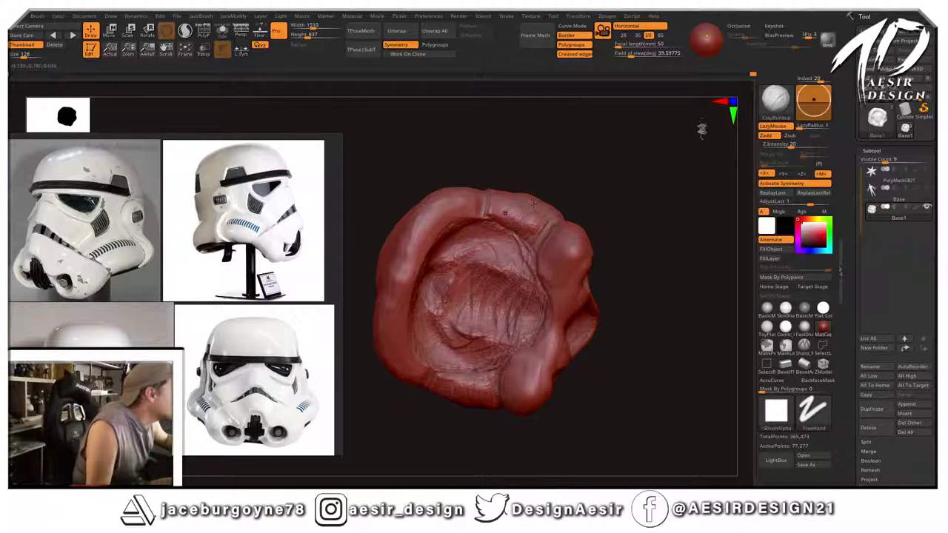
Deepen the floor of the neck opening with broad ClayBuildup strokes and cut back its inner edge.
right_drag(452, 236, 468, 250)
mouse_move(473, 249)
mouse_down()
mouse_move(465, 260)
mouse_move(483, 296)
mouse_move(475, 326)
mouse_move(458, 271)
mouse_move(487, 286)
mouse_move(511, 326)
mouse_move(480, 259)
mouse_move(454, 326)
mouse_up()
mouse_move(652, 200)
mouse_down()
mouse_move(627, 203)
mouse_move(665, 169)
mouse_up()
key(space)
mouse_move(446, 241)
mouse_down()
mouse_move(495, 227)
mouse_move(522, 260)
mouse_move(531, 305)
mouse_up()
drag(600, 222, 609, 189)
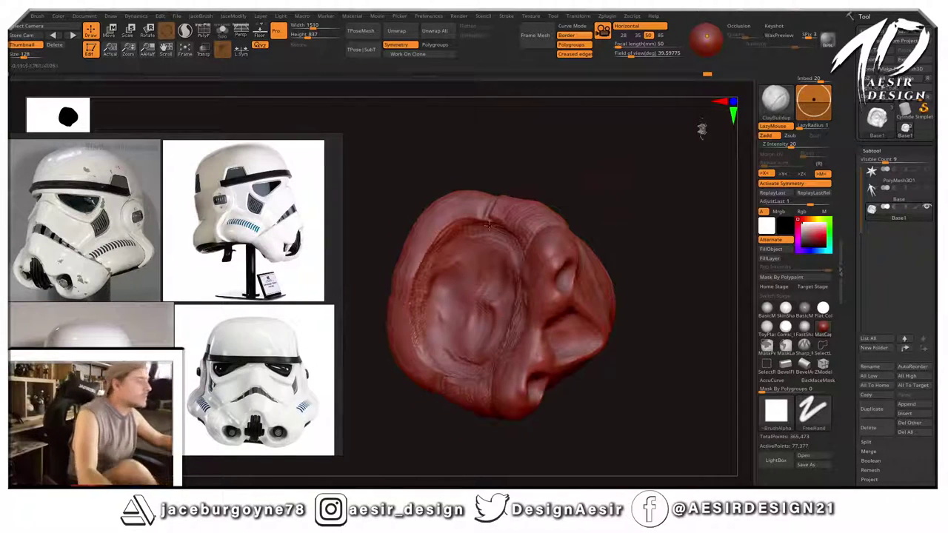
Smooth the inner rim and the floor of the neck opening.
key(shift)
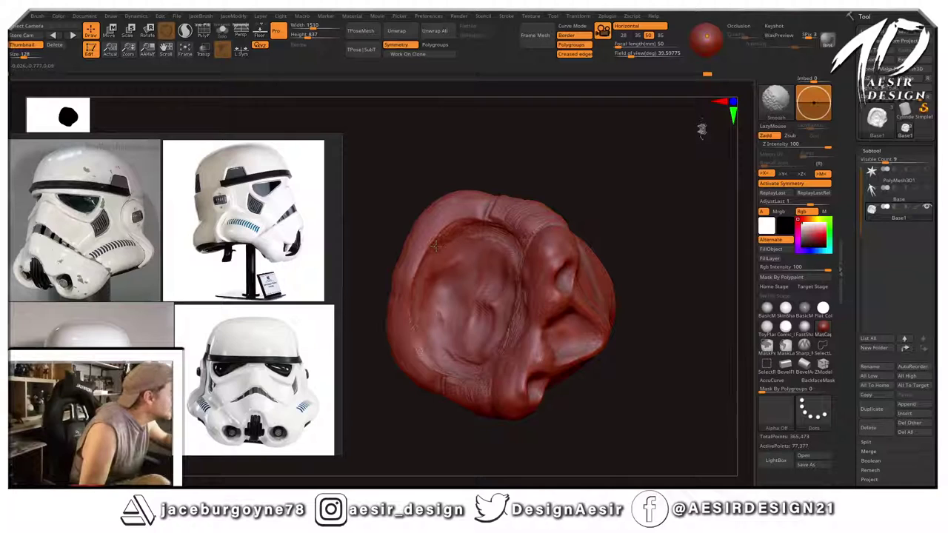
mouse_move(436, 246)
shift+mouse_down()
mouse_move(411, 311)
mouse_move(433, 355)
mouse_move(452, 278)
shift+mouse_up()
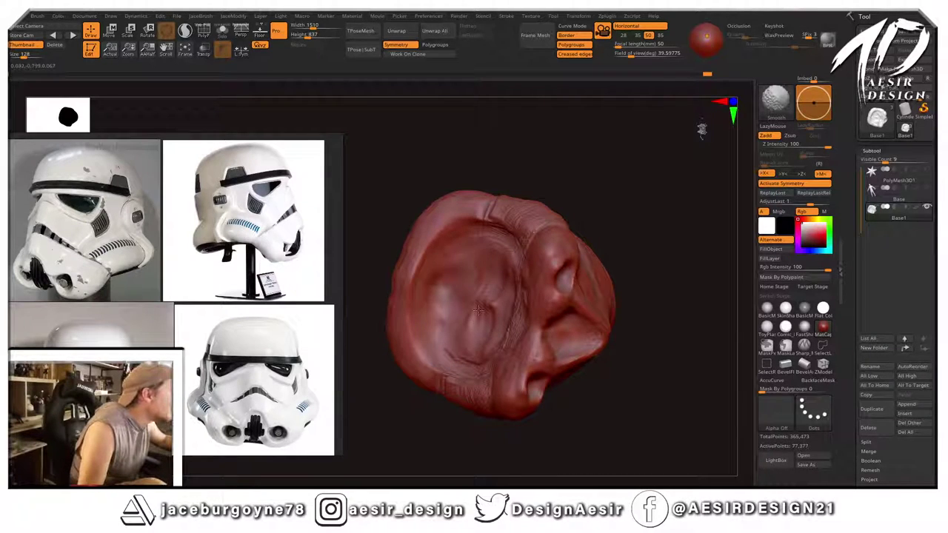
drag(627, 207, 622, 185)
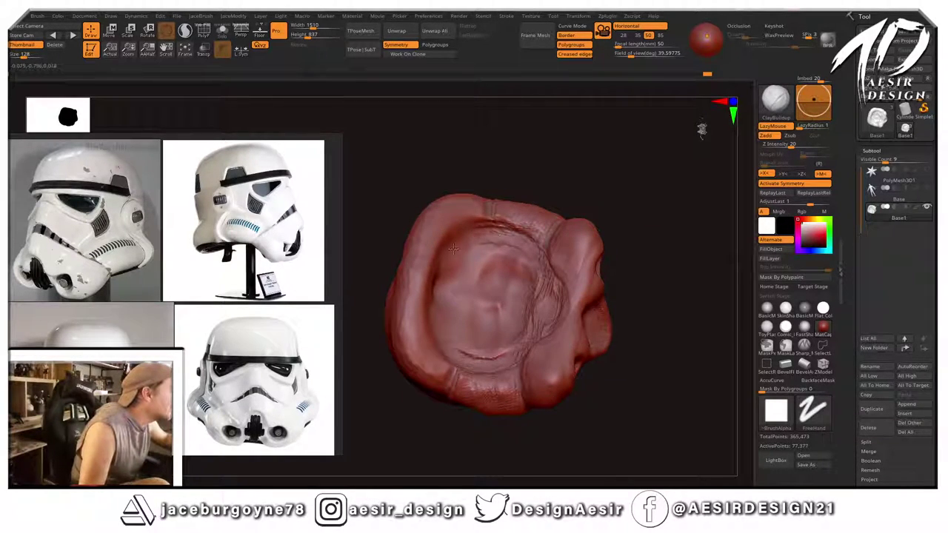
Cut the neck cavity deeper around its front and side walls with the ClayBuildup brush.
mouse_move(444, 276)
mouse_down()
mouse_move(496, 234)
mouse_move(458, 267)
mouse_move(495, 243)
mouse_move(532, 259)
mouse_up()
drag(624, 222, 643, 224)
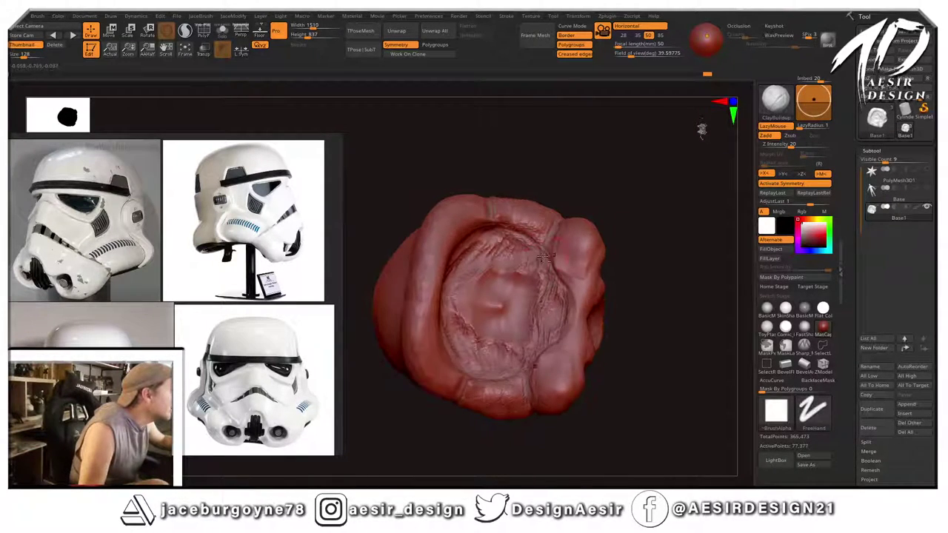
mouse_move(523, 252)
mouse_down()
mouse_move(560, 294)
mouse_move(511, 303)
mouse_up()
mouse_move(641, 241)
mouse_down()
mouse_move(675, 212)
mouse_move(653, 167)
mouse_up()
mouse_move(507, 266)
mouse_down()
mouse_move(489, 267)
mouse_move(477, 287)
mouse_up()
drag(575, 156, 652, 200)
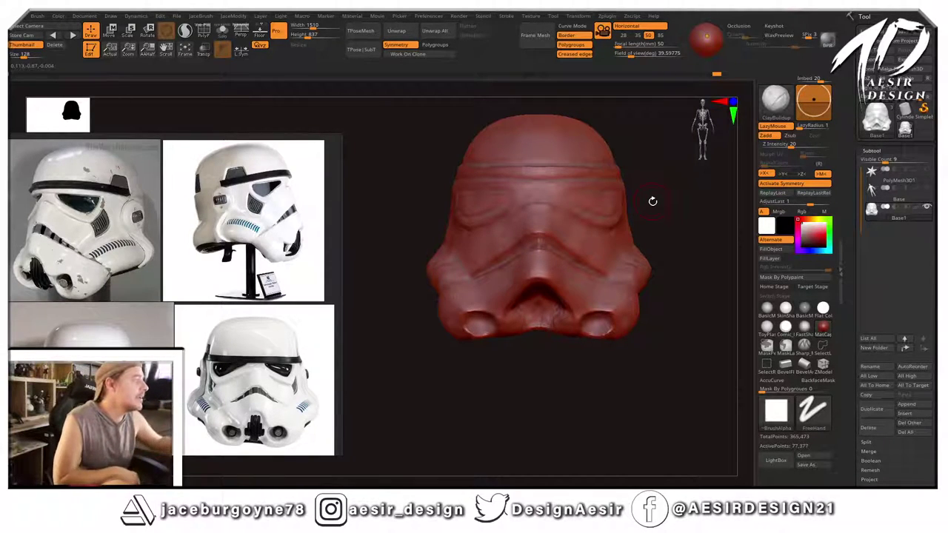
Fill out the lower rim between the chin lobe and the side seam with ClayBuildup, and smooth it.
drag(654, 170, 644, 205)
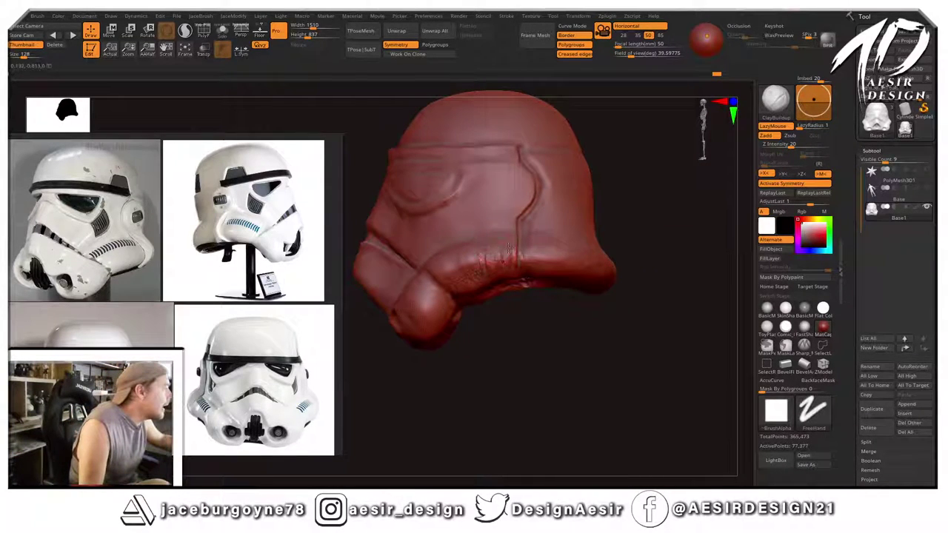
drag(507, 348, 476, 255)
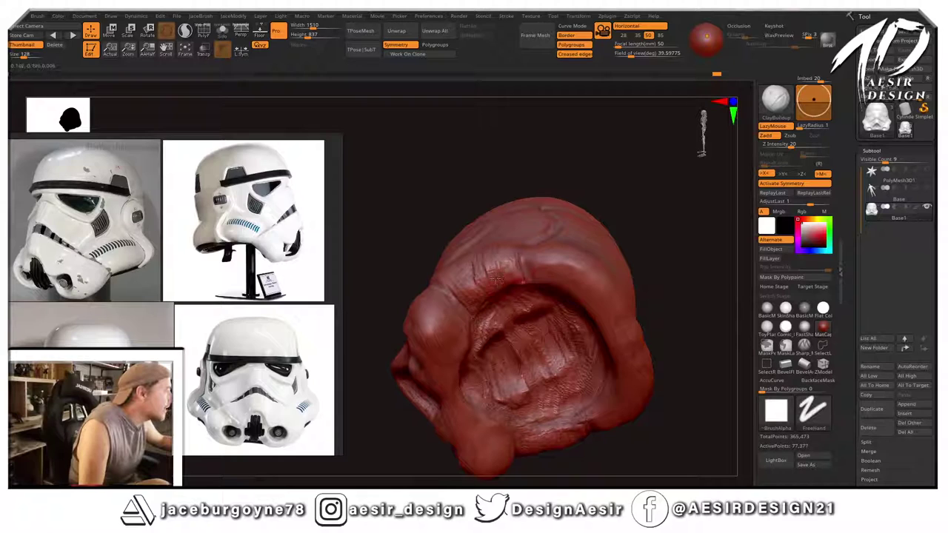
key(shift)
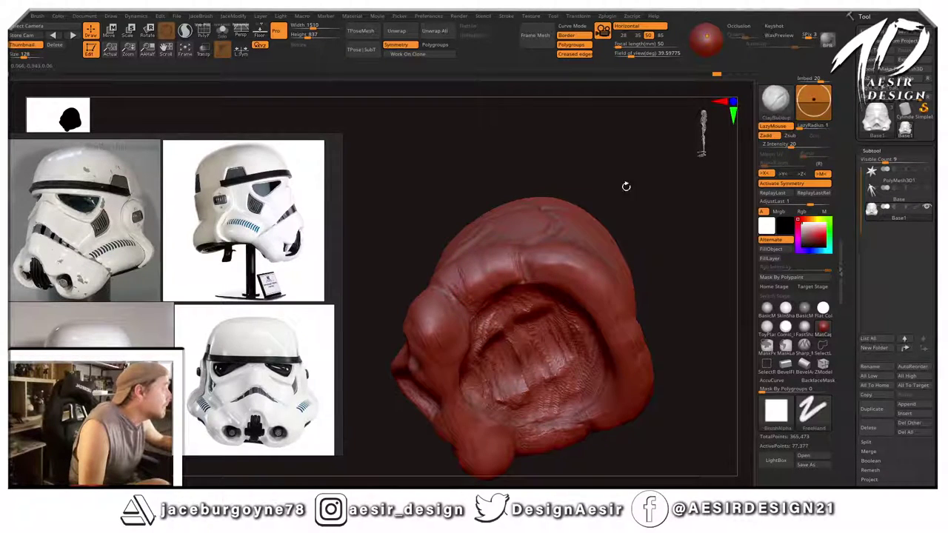
shift+drag(626, 186, 656, 226)
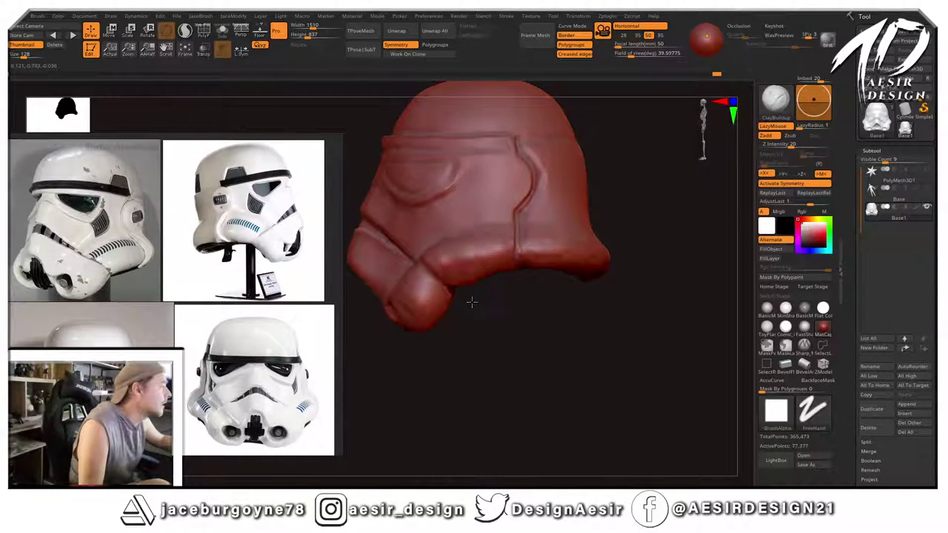
right_drag(460, 252, 462, 283)
key(shift)
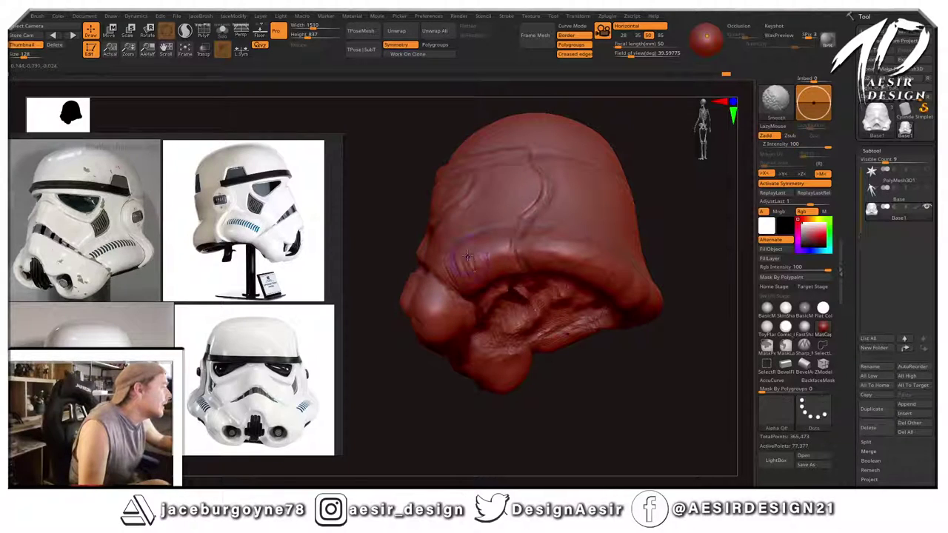
mouse_move(662, 243)
mouse_down()
mouse_move(677, 209)
mouse_move(711, 216)
mouse_up()
key(shift)
Sharpen the slanted crease along the top of the snout with the DamStandard brush.
mouse_move(609, 230)
right_down()
mouse_move(633, 214)
mouse_move(614, 225)
mouse_move(669, 218)
mouse_move(645, 212)
right_up()
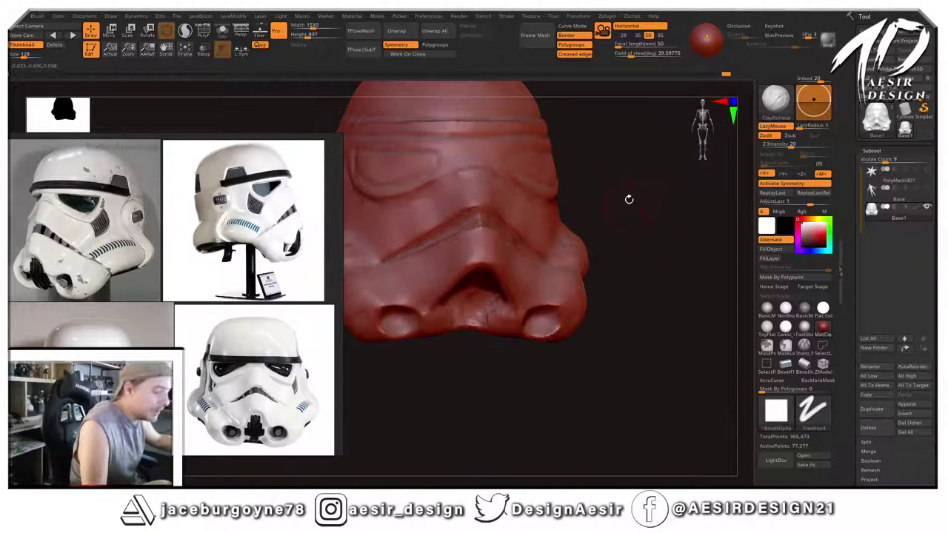
key(b)
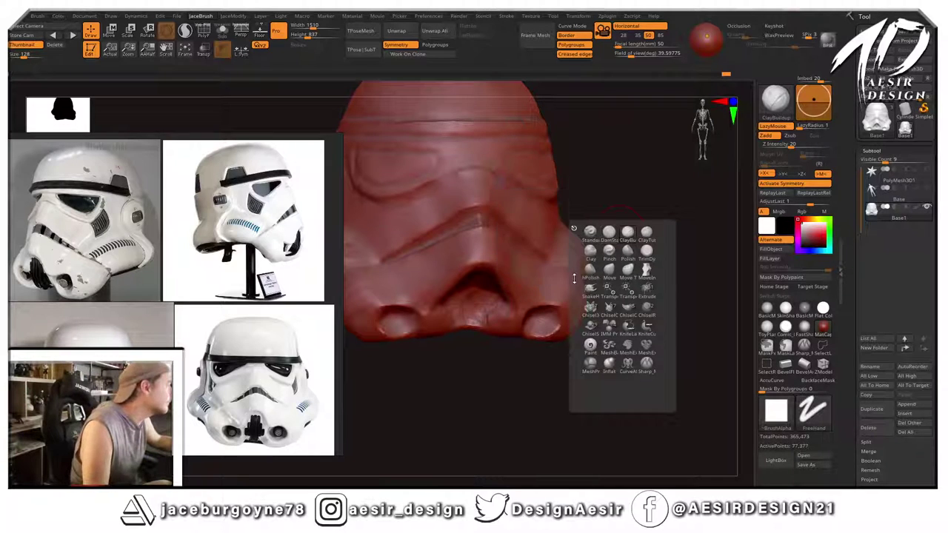
click(609, 233)
key(space)
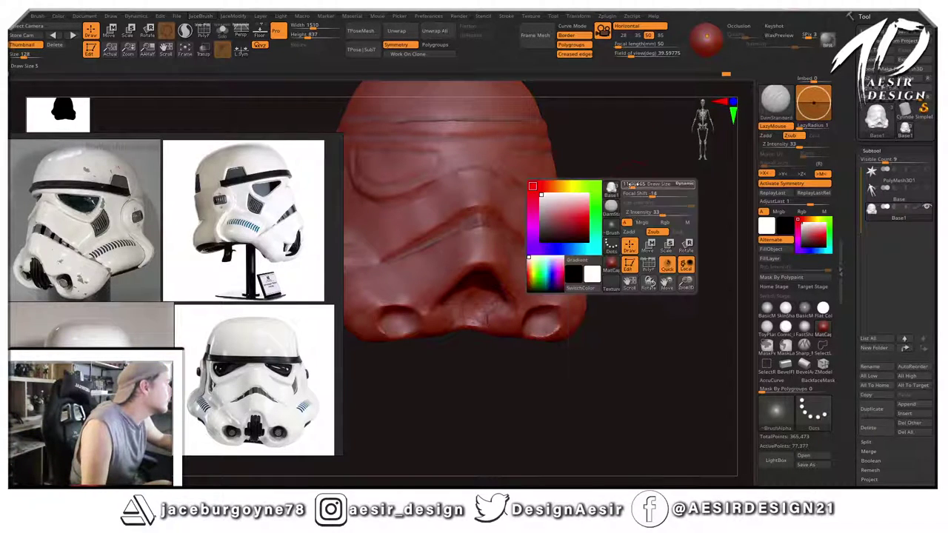
right_drag(635, 170, 508, 280)
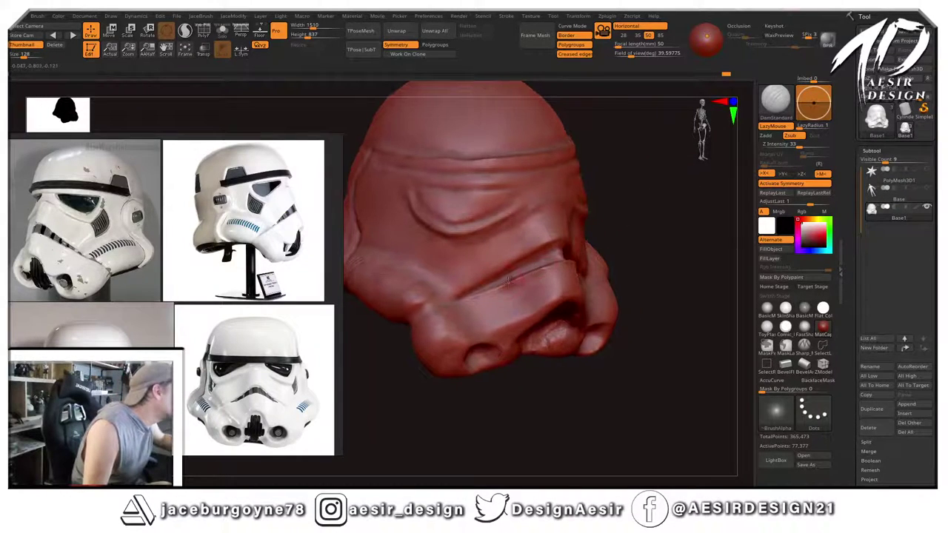
drag(455, 294, 515, 257)
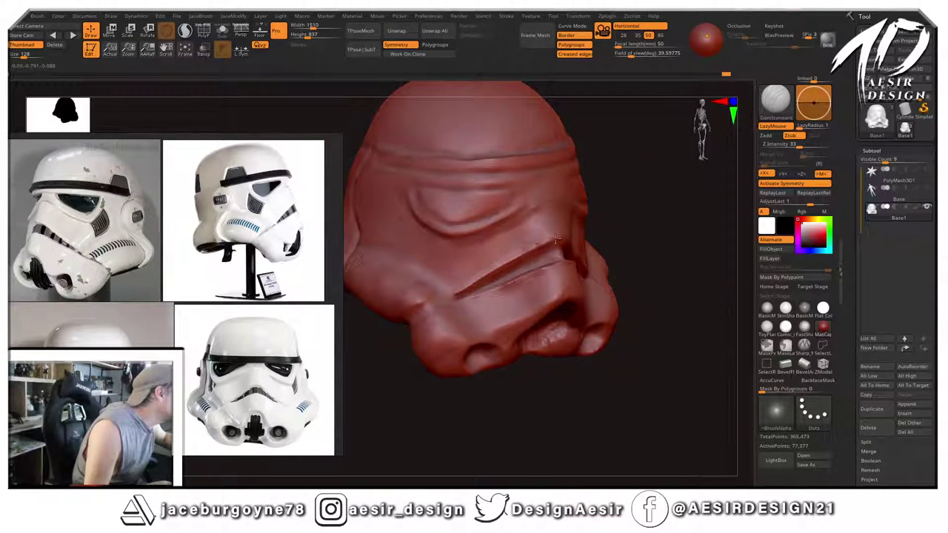
mouse_move(478, 258)
right_down()
mouse_move(663, 206)
mouse_move(640, 226)
mouse_move(544, 250)
right_up()
key(ctrl)
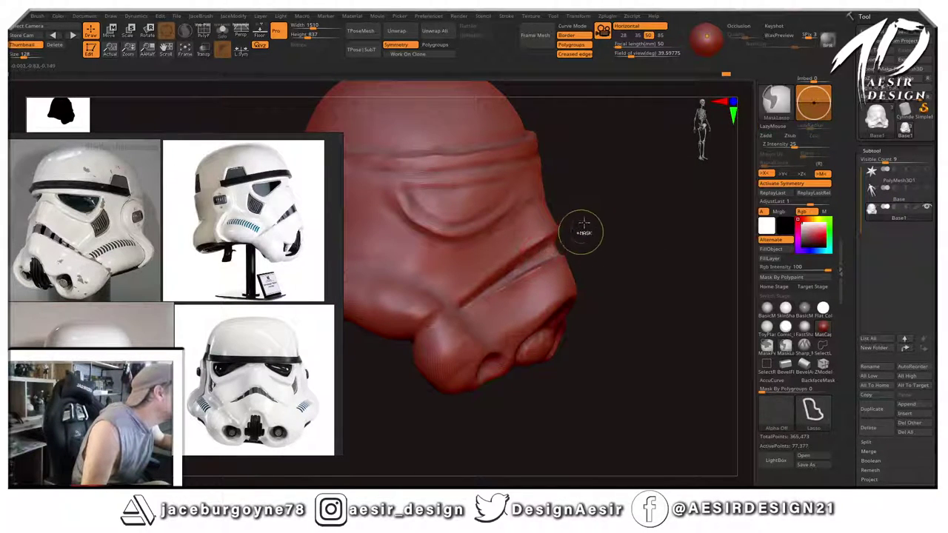
Define the crease under the eye and across the cheek toward the nose bridge with DamStandard strokes, smoothing where needed.
right_drag(547, 196, 523, 215)
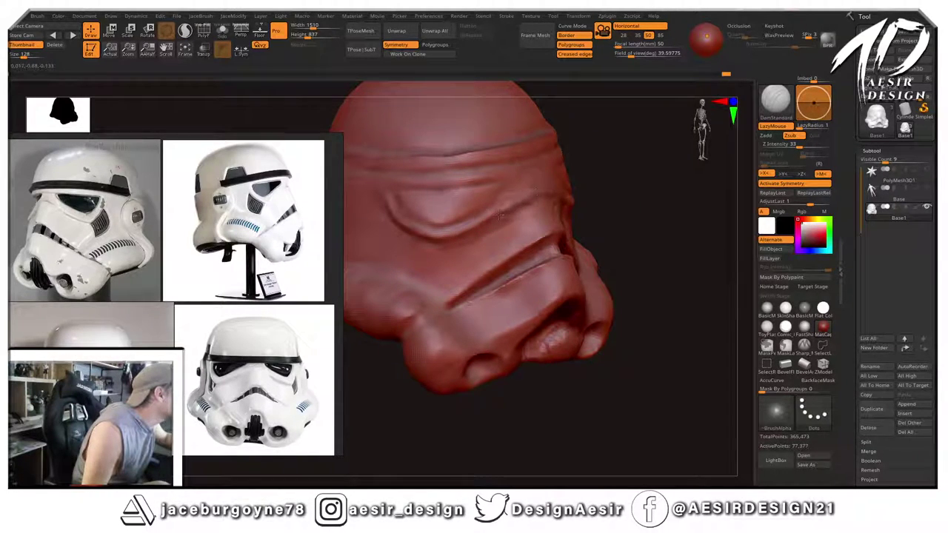
drag(498, 216, 471, 232)
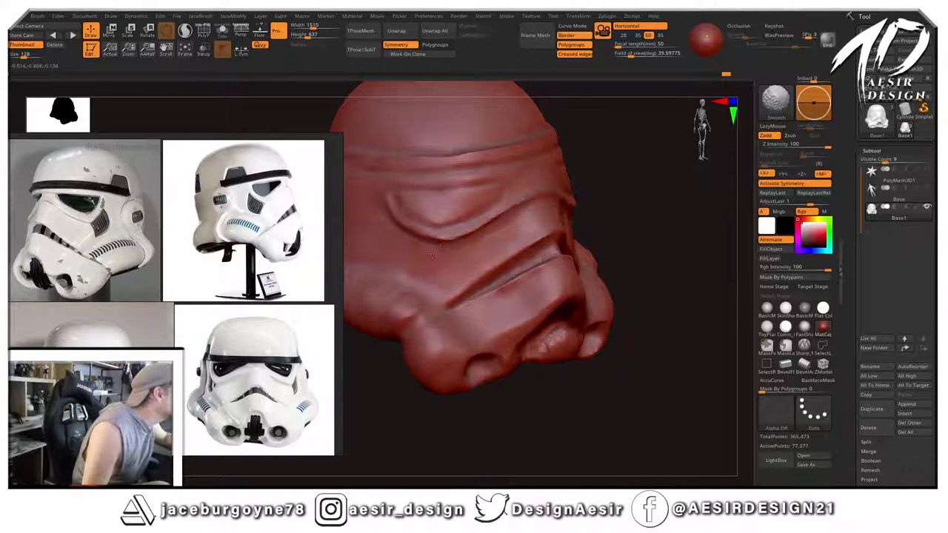
mouse_move(611, 201)
mouse_down()
mouse_move(629, 186)
mouse_move(619, 206)
mouse_move(494, 210)
mouse_move(472, 222)
mouse_up()
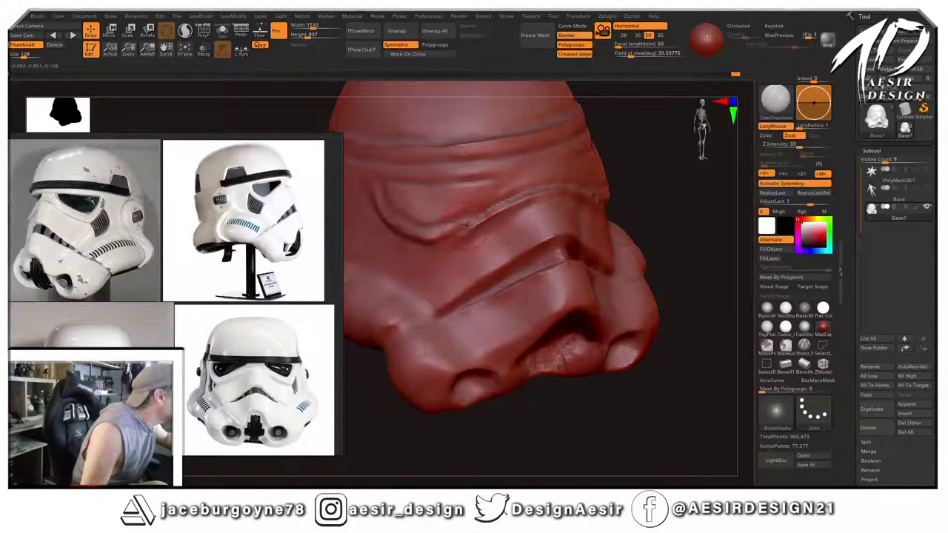
key(shift)
mouse_move(619, 172)
mouse_down()
mouse_move(665, 161)
mouse_move(635, 171)
mouse_move(629, 193)
mouse_move(589, 191)
mouse_up()
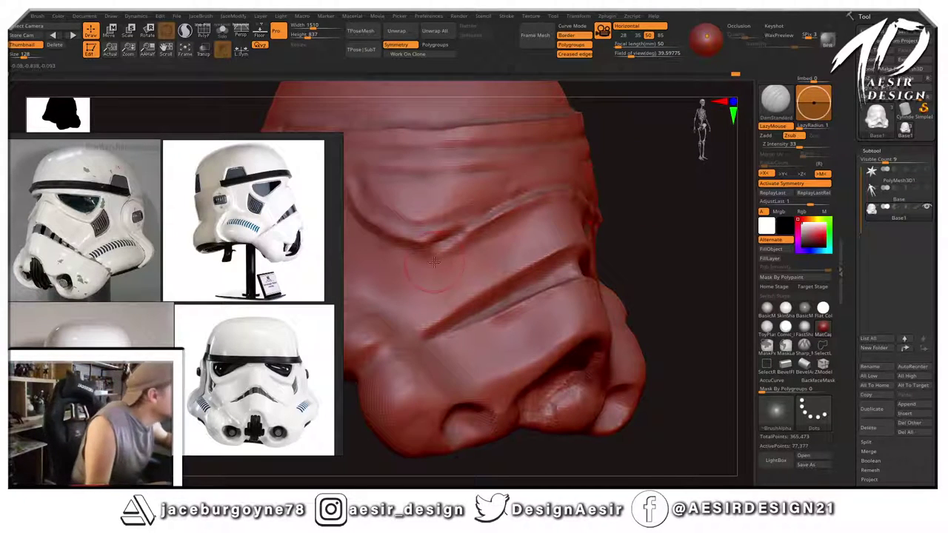
drag(648, 180, 544, 187)
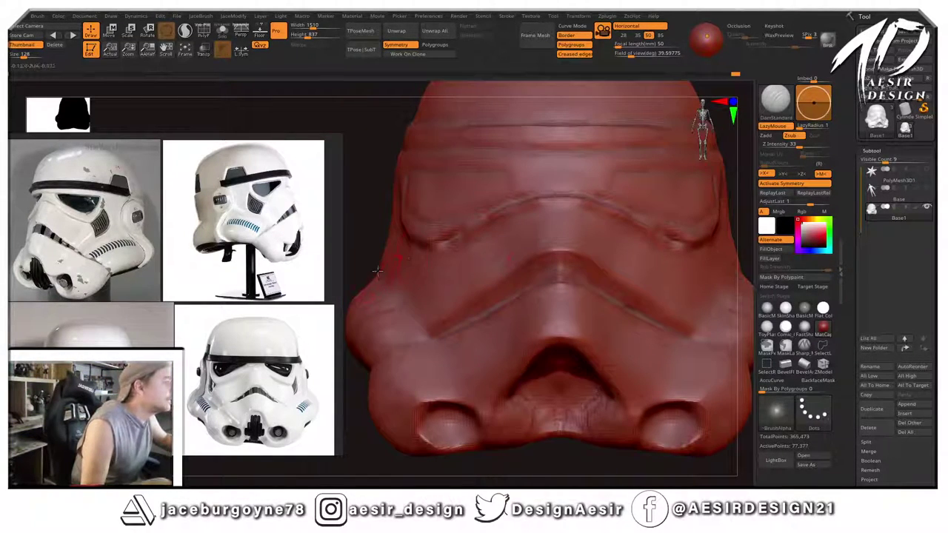
Cut a sharper line along the lower edge of the brow band with the DamStandard brush.
key(space)
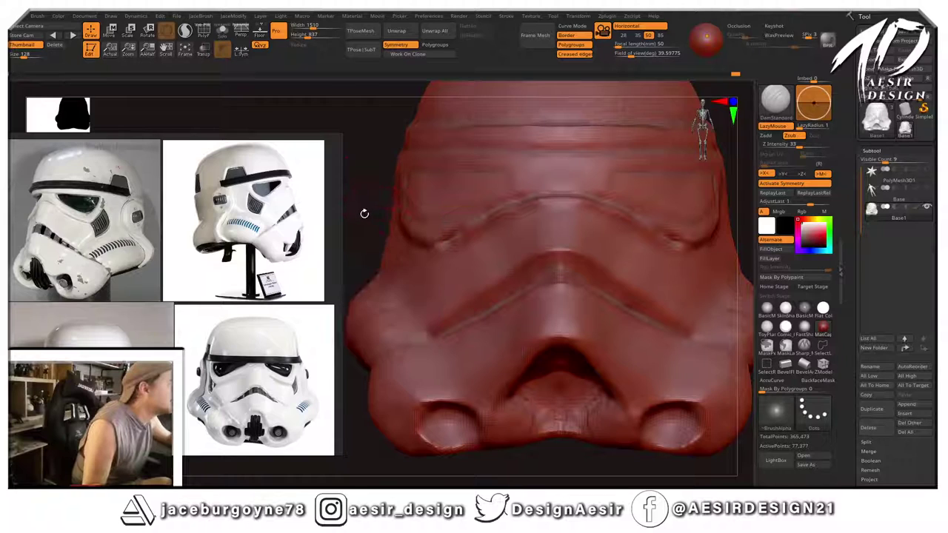
drag(364, 212, 680, 205)
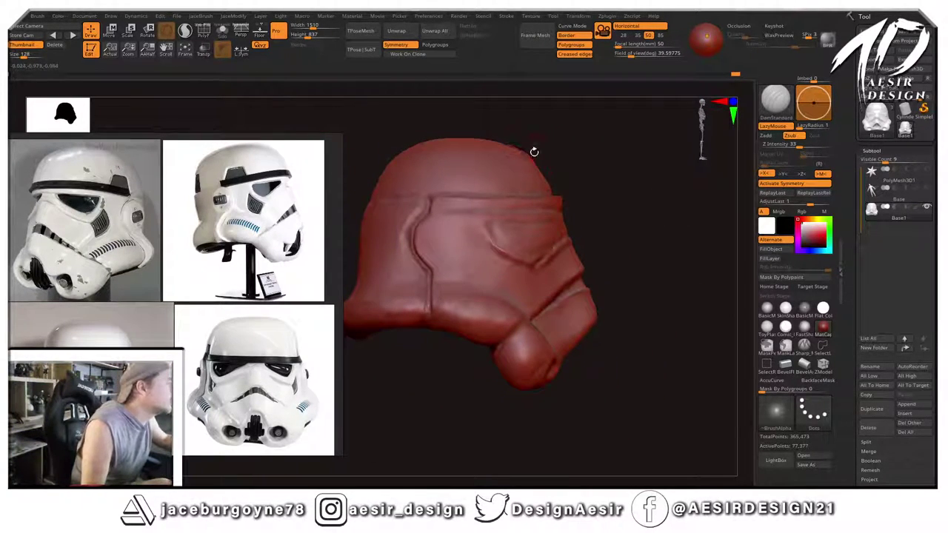
key(space)
drag(609, 170, 631, 172)
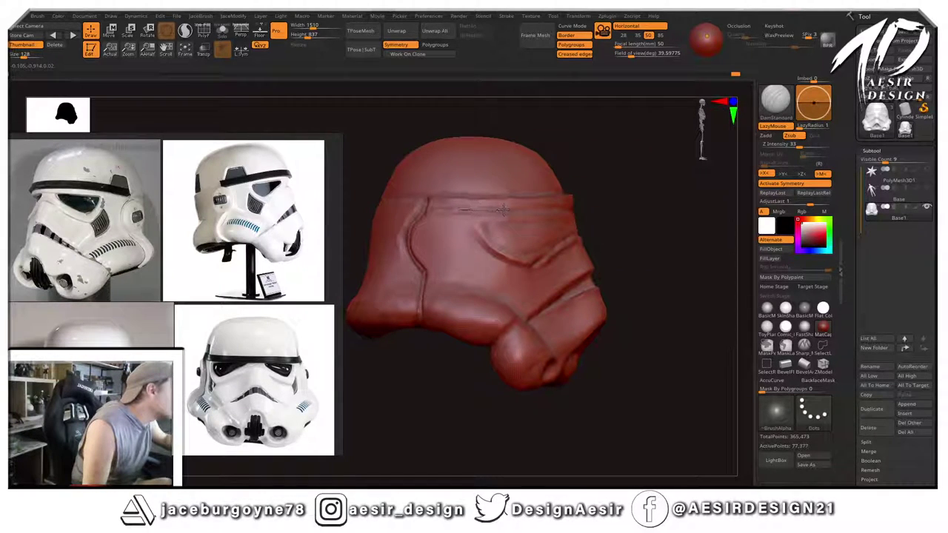
mouse_move(604, 202)
mouse_down()
mouse_move(517, 213)
mouse_move(521, 207)
mouse_up()
mouse_move(638, 174)
mouse_down()
mouse_move(672, 169)
mouse_move(656, 197)
mouse_move(628, 204)
mouse_up()
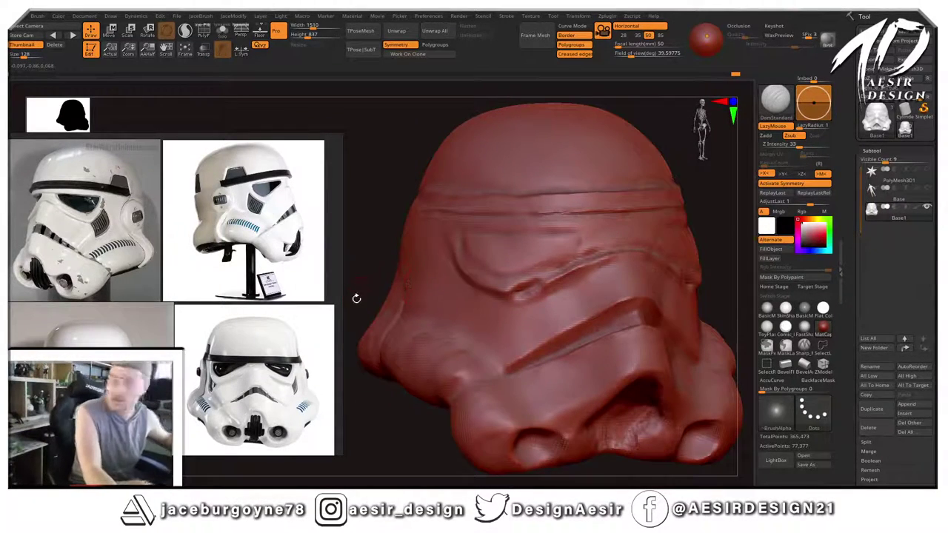
Refine the outer crease of the eye socket with the DamStandard brush and smooth the surface inside it.
drag(372, 401, 469, 237)
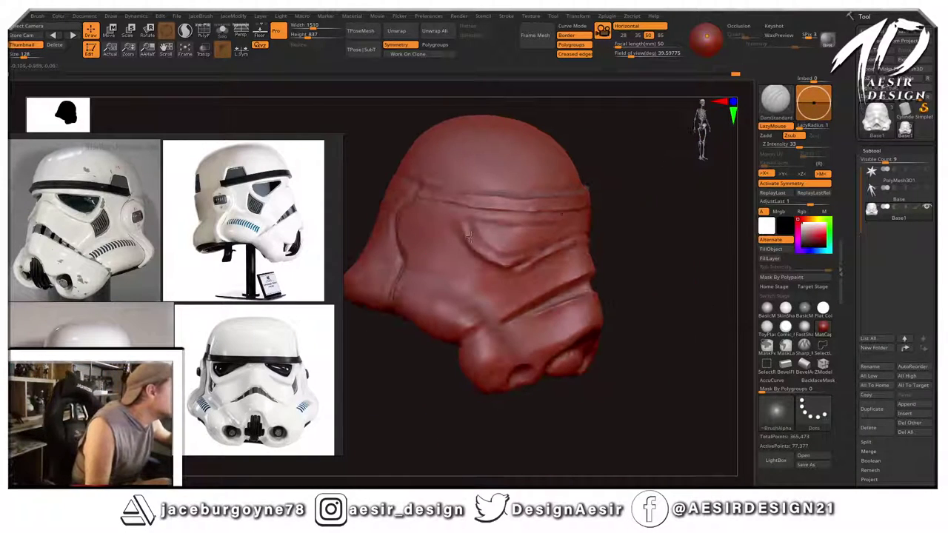
key(shift)
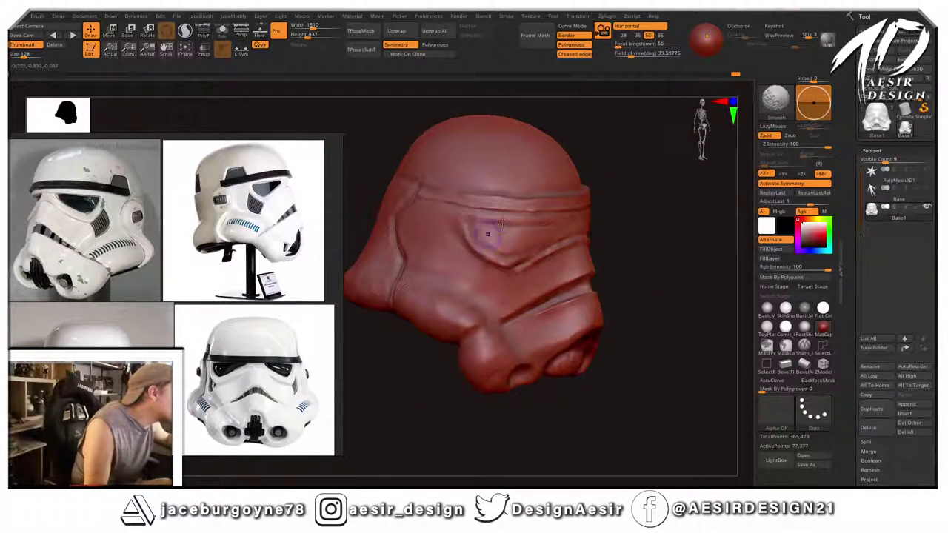
shift+drag(615, 216, 654, 206)
Flatten the surface inside the eye socket below the brow band with the hPolish brush.
key(b)
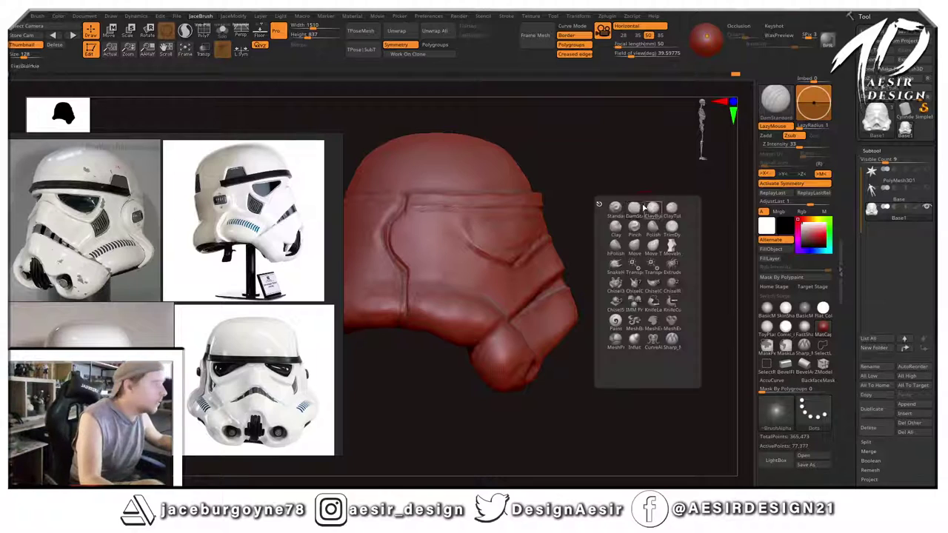
click(616, 252)
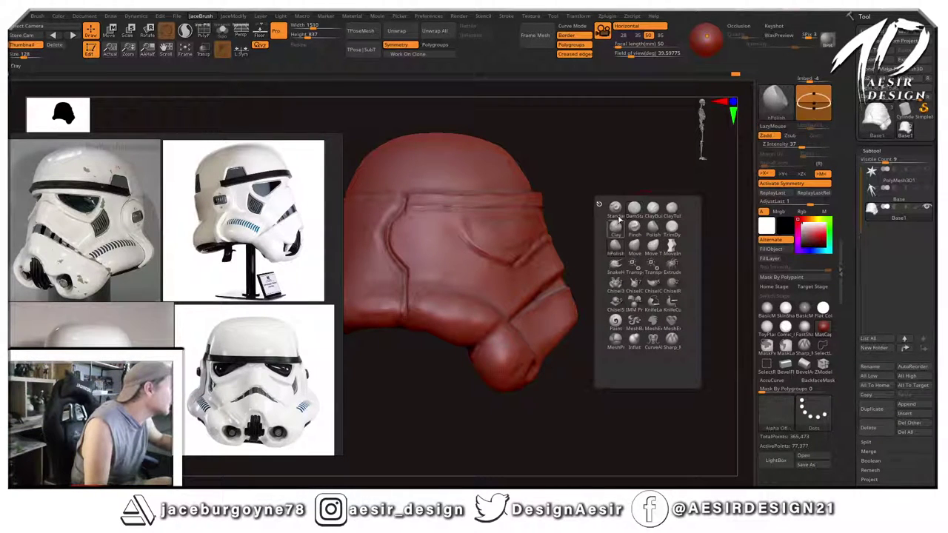
drag(626, 169, 615, 207)
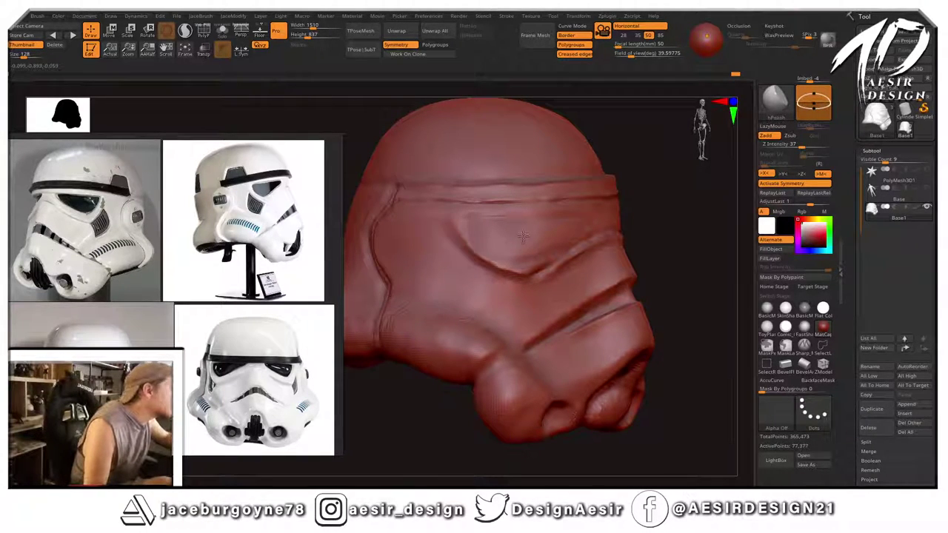
drag(523, 236, 557, 223)
right_click(666, 180)
drag(667, 178, 659, 179)
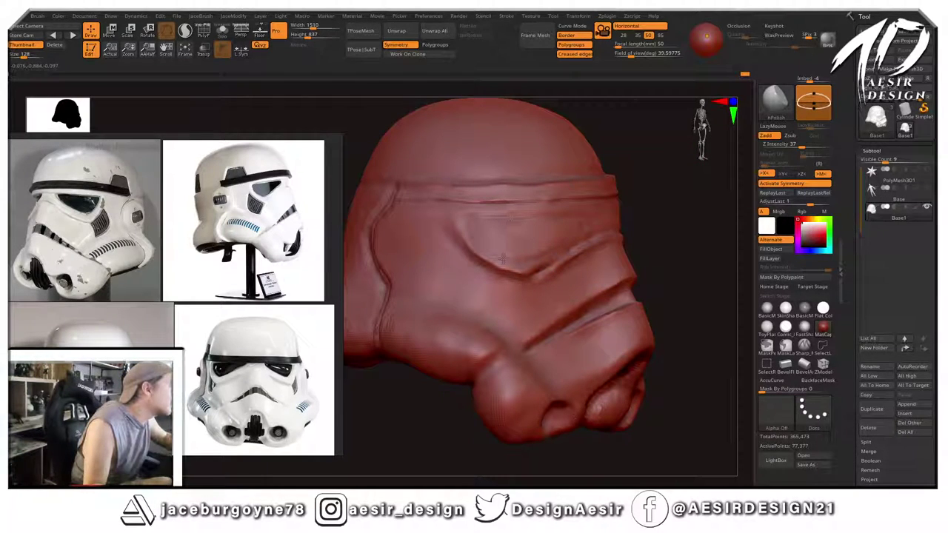
shift+drag(667, 203, 533, 208)
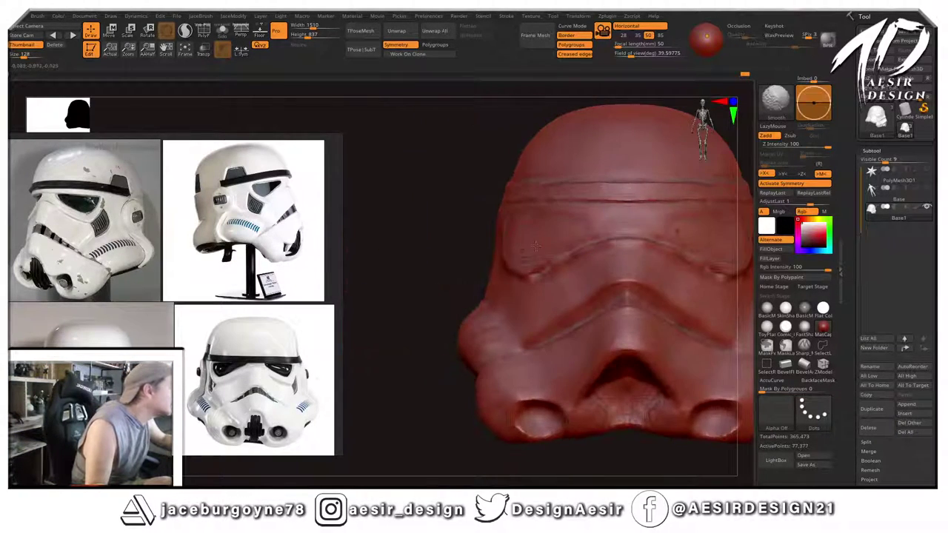
Remesh the helmet with DynaMesh and smooth the surface inside the eye socket.
mouse_move(389, 248)
alt+mouse_down()
mouse_move(356, 220)
mouse_move(329, 309)
alt+mouse_up()
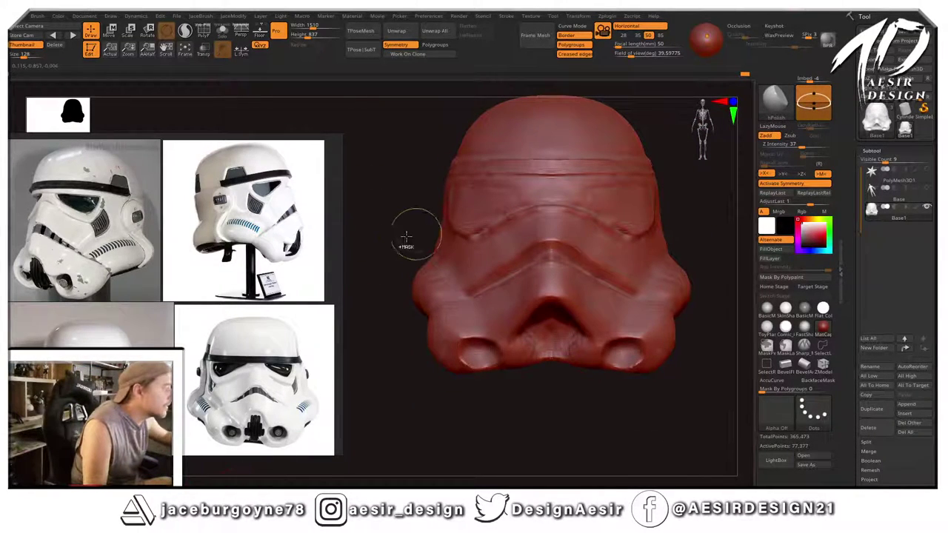
drag(406, 259, 391, 271)
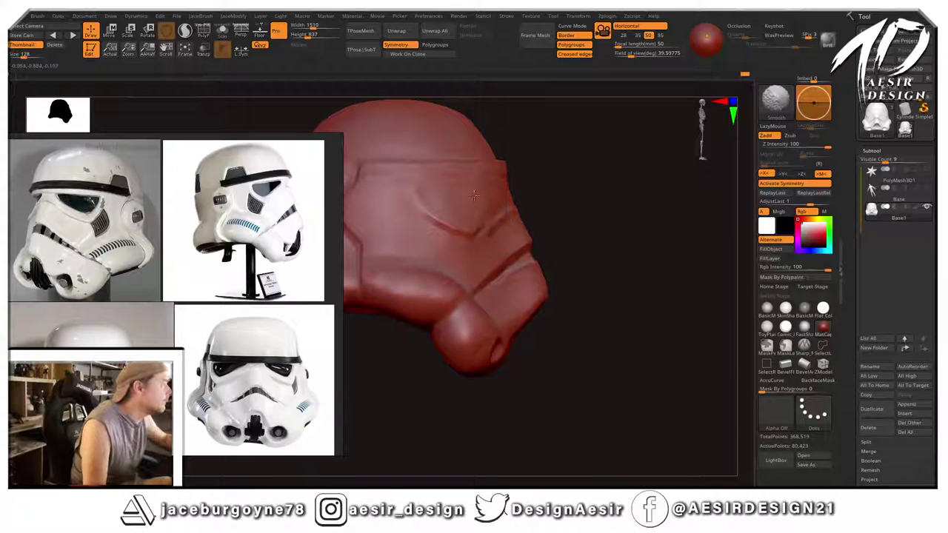
shift+drag(568, 198, 368, 436)
alt+drag(386, 402, 436, 292)
drag(653, 257, 614, 257)
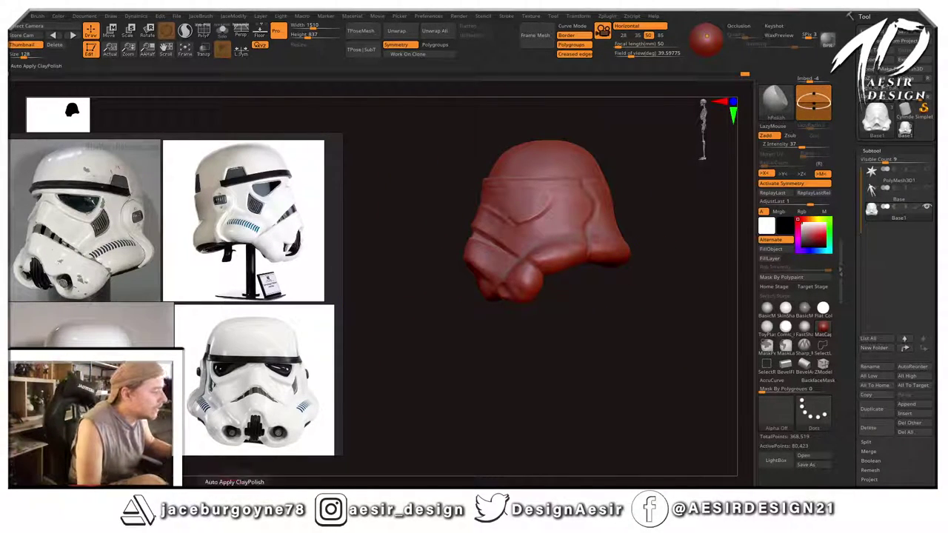
drag(591, 378, 733, 274)
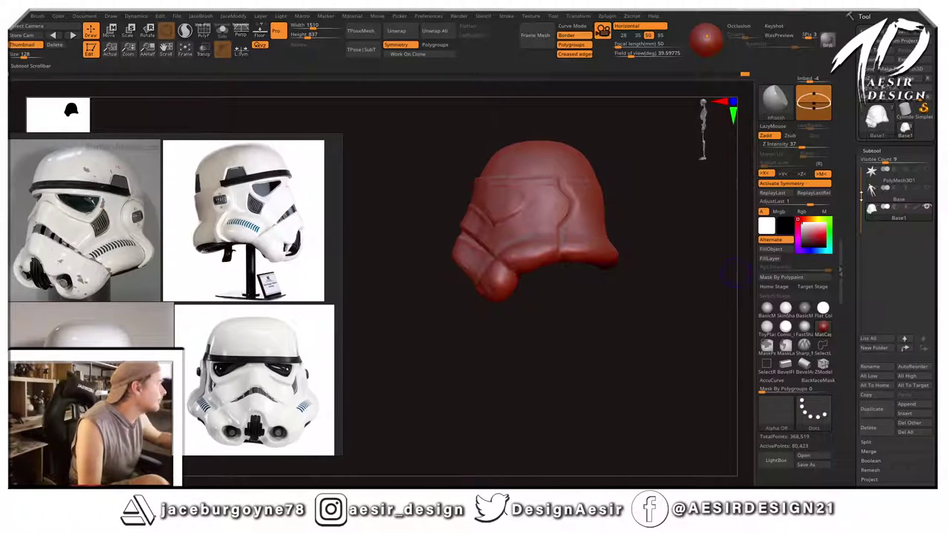
Make the Base body subtool visible and check the helmet on the figure from the back and front.
click(927, 189)
drag(692, 241, 604, 167)
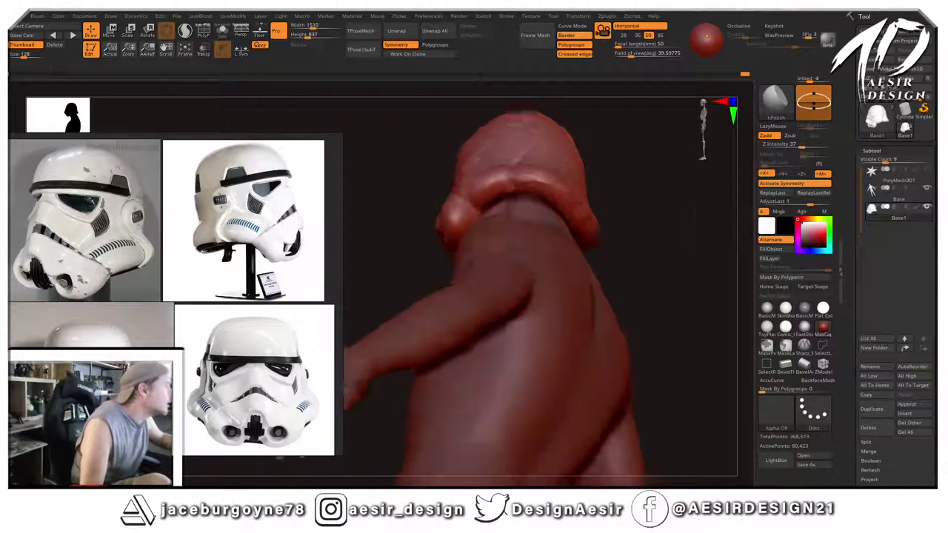
drag(370, 303, 600, 340)
alt+drag(652, 274, 601, 251)
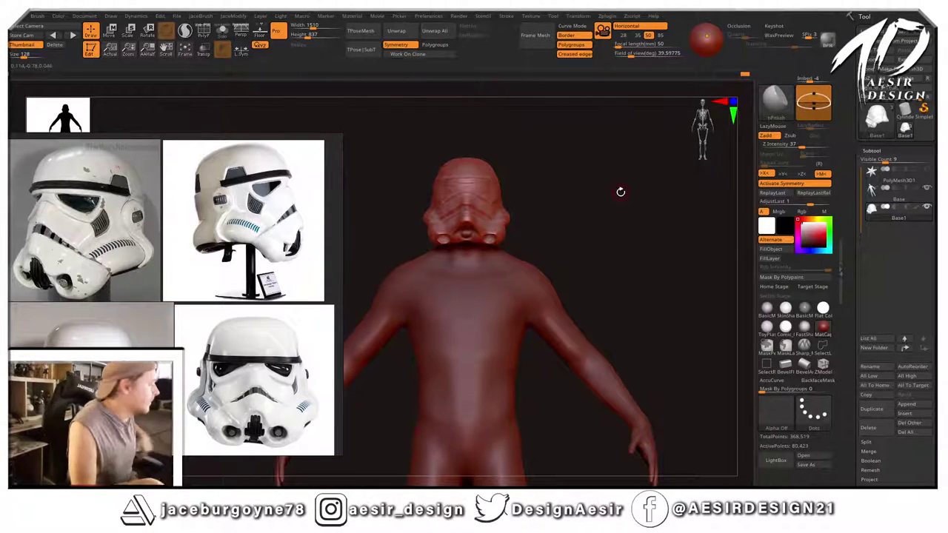
Bring the front full-body stormtrooper reference into view and examine the torso armor.
scroll(182, 268, down, 2)
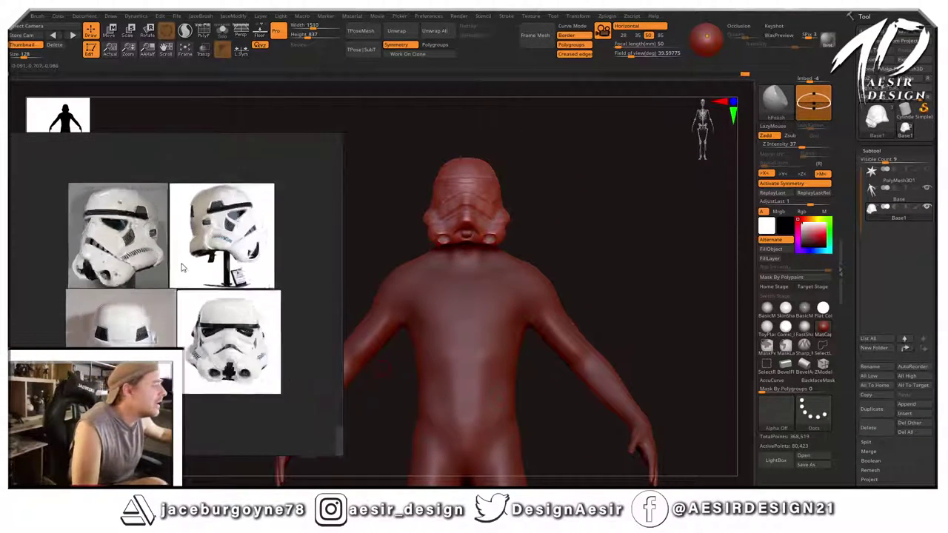
scroll(182, 268, down, 1)
middle_drag(269, 317, 47, 150)
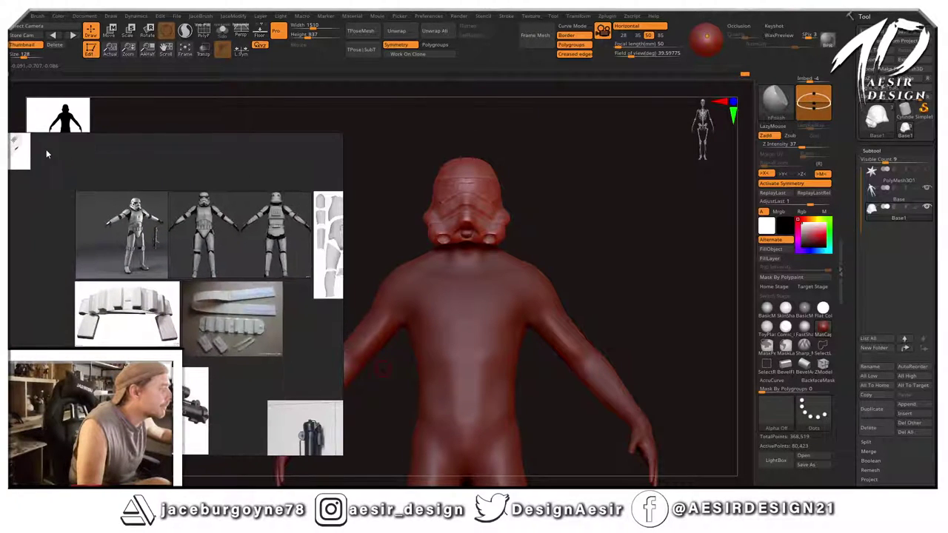
scroll(135, 236, up, 4)
middle_drag(224, 255, 185, 282)
scroll(200, 288, up, 3)
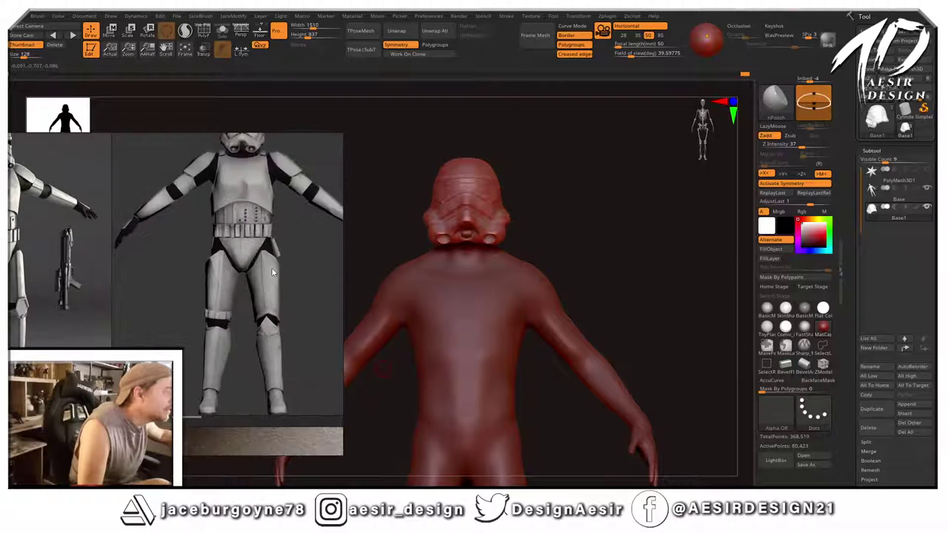
middle_drag(272, 270, 155, 326)
scroll(157, 301, up, 2)
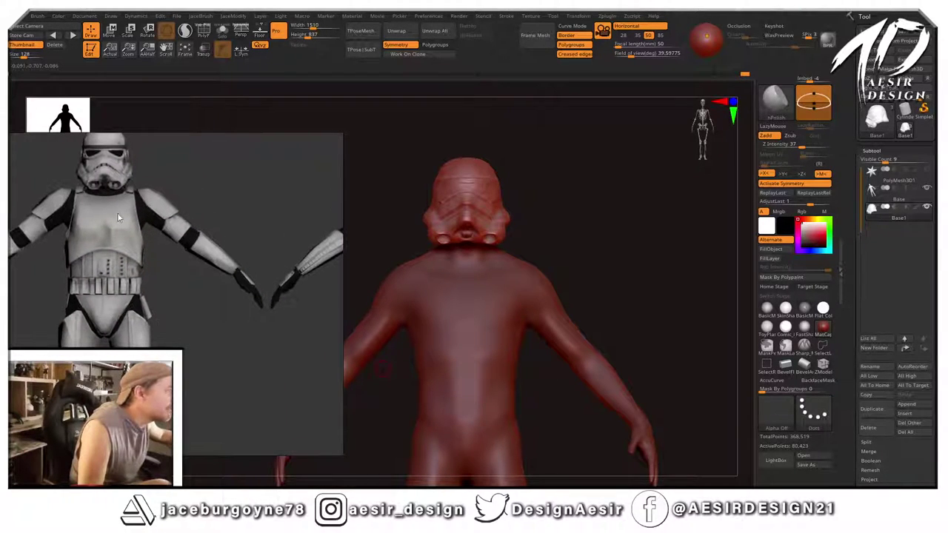
middle_drag(231, 340, 251, 331)
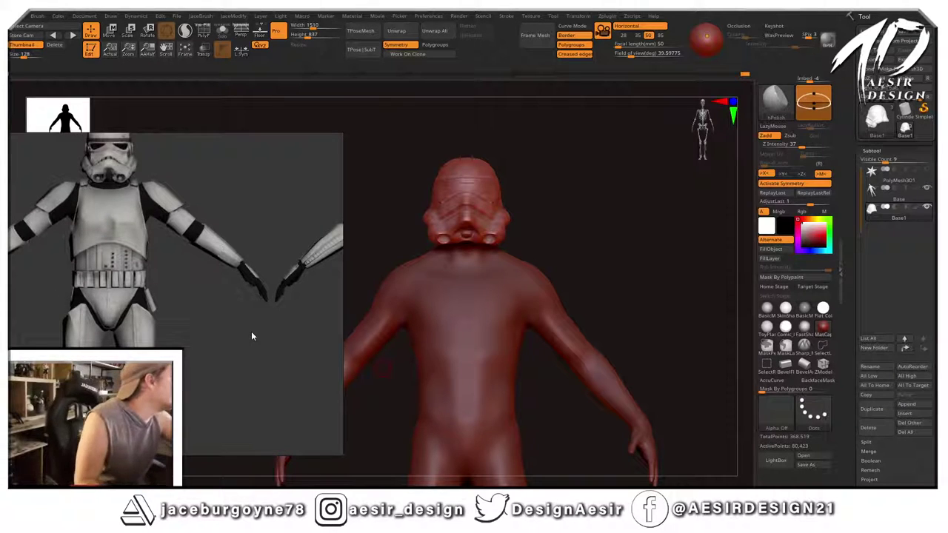
Select the Base body subtool and mask a curved neckline band across the upper chest with the Sharp_Mask brush.
click(900, 195)
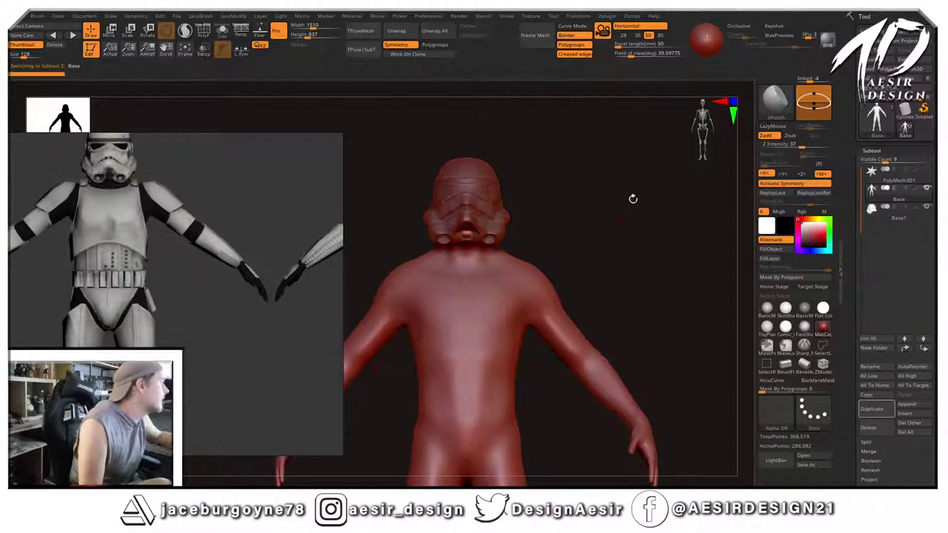
key(ctrl+shift+d)
drag(628, 203, 527, 260)
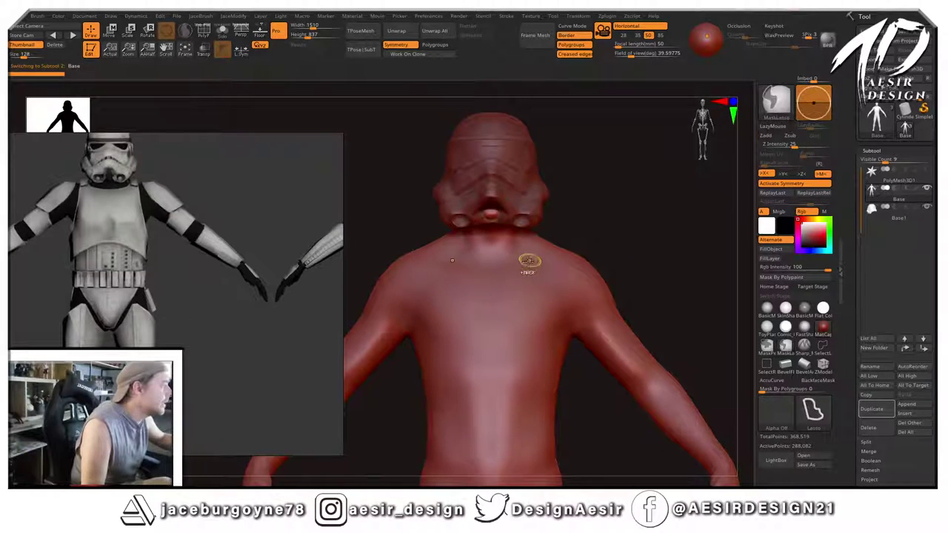
click(804, 347)
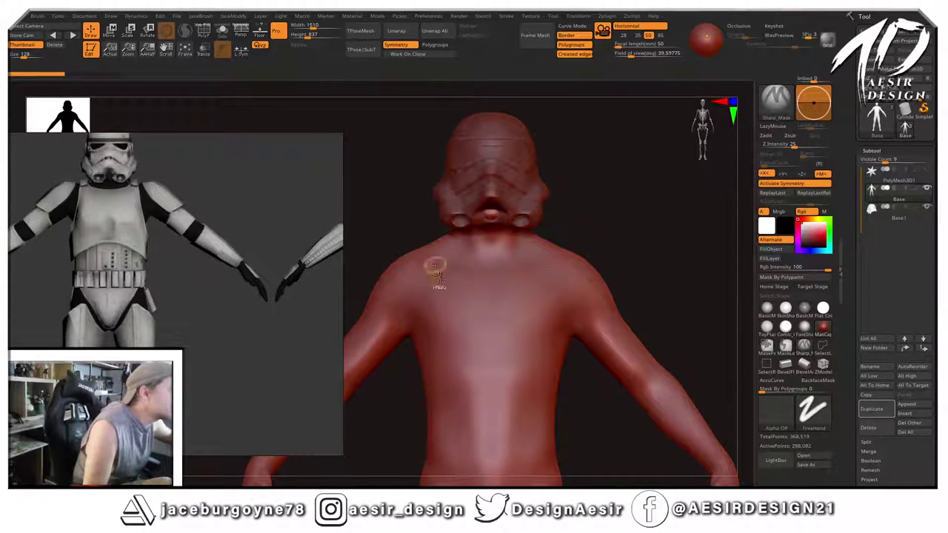
mouse_move(449, 239)
ctrl+mouse_down()
mouse_move(456, 259)
mouse_move(495, 276)
ctrl+mouse_up()
mouse_move(637, 202)
mouse_down()
mouse_move(588, 205)
mouse_move(599, 225)
mouse_move(527, 257)
mouse_up()
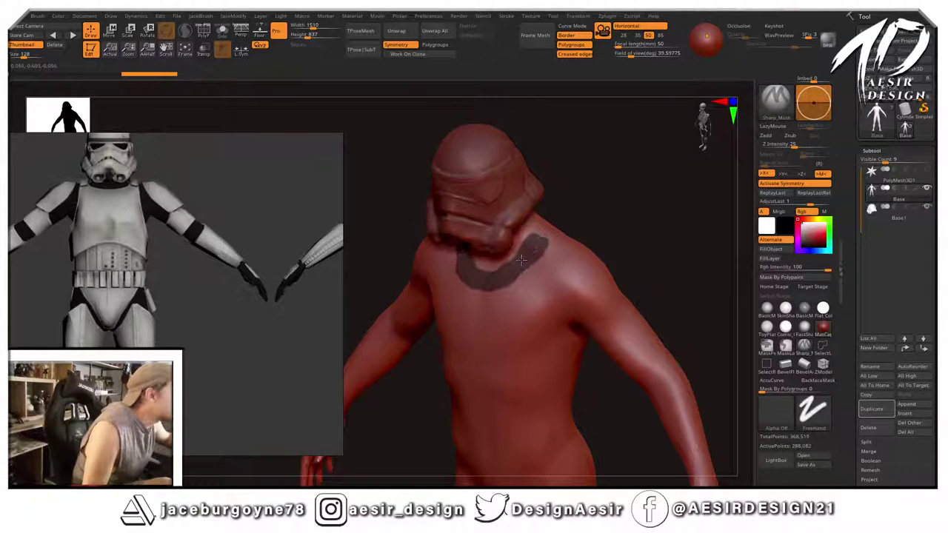
Mask the armhole bands running from the shoulders down both sides of the chest.
mouse_move(618, 212)
mouse_down()
mouse_move(637, 182)
mouse_move(565, 212)
mouse_up()
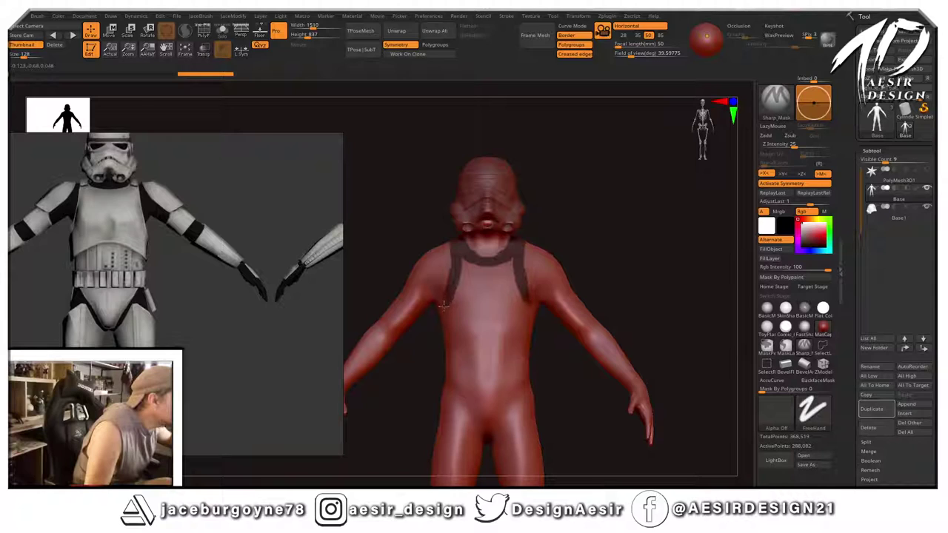
drag(404, 348, 447, 348)
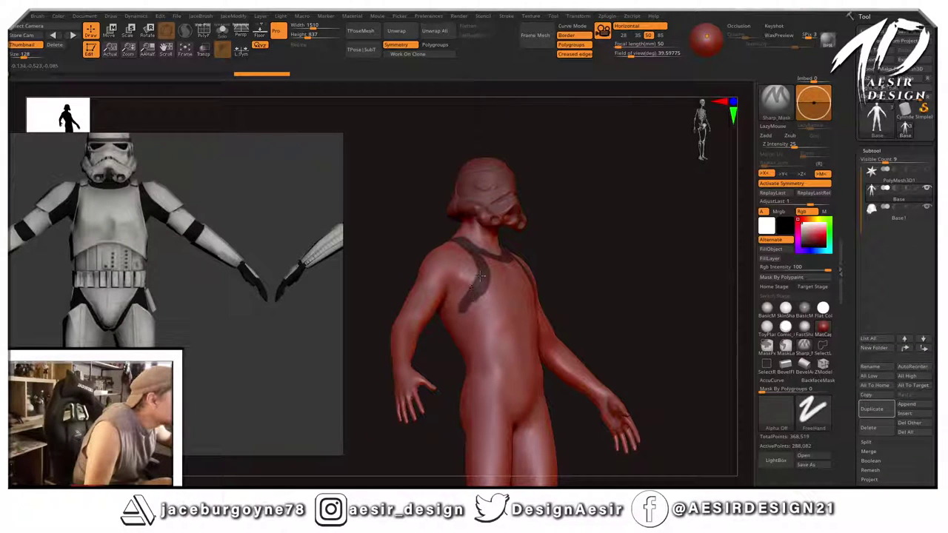
ctrl+drag(480, 276, 481, 259)
mouse_move(557, 230)
mouse_down()
mouse_move(623, 232)
mouse_move(611, 258)
mouse_up()
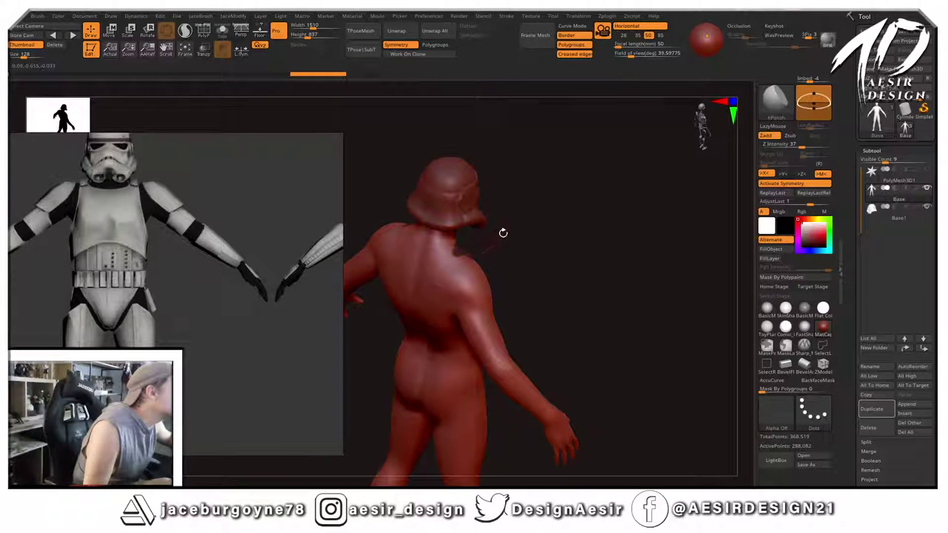
Hide the helmet, then mask the back of the neckline and a horizontal band across the mid back, following the rear armor reference.
mouse_move(503, 232)
mouse_down()
mouse_move(458, 254)
mouse_move(556, 201)
mouse_move(622, 250)
mouse_move(637, 245)
mouse_up()
drag(782, 219, 593, 261)
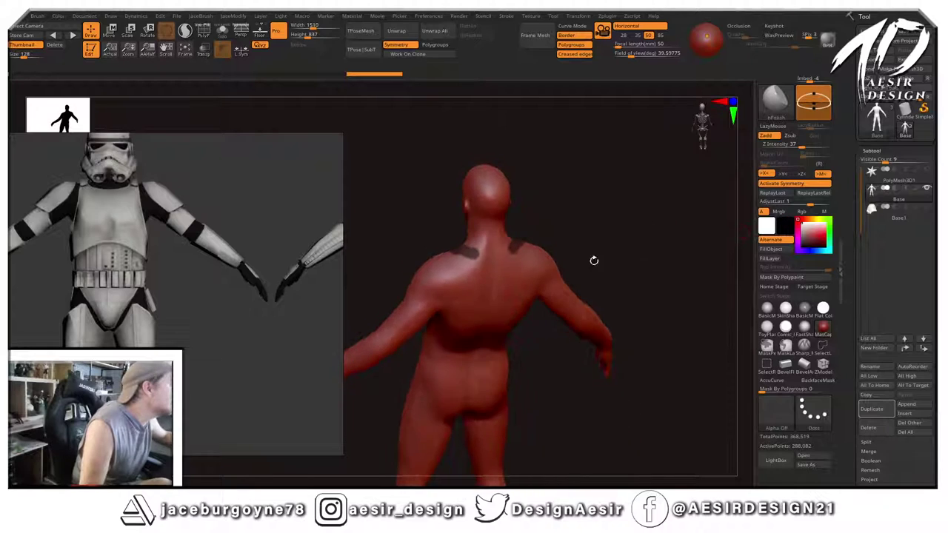
ctrl+drag(470, 252, 474, 251)
mouse_move(552, 211)
mouse_down()
mouse_move(574, 184)
mouse_move(618, 210)
mouse_move(613, 161)
mouse_up()
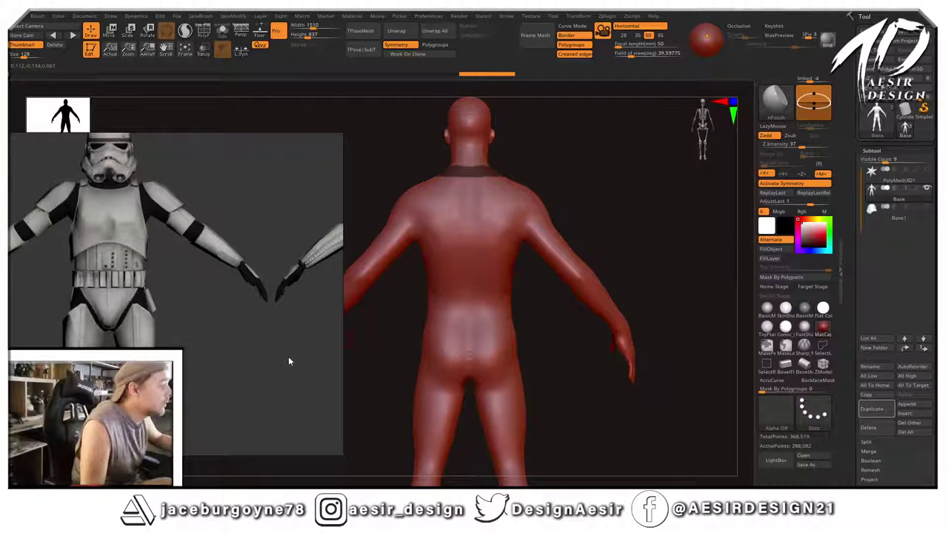
drag(288, 360, 123, 376)
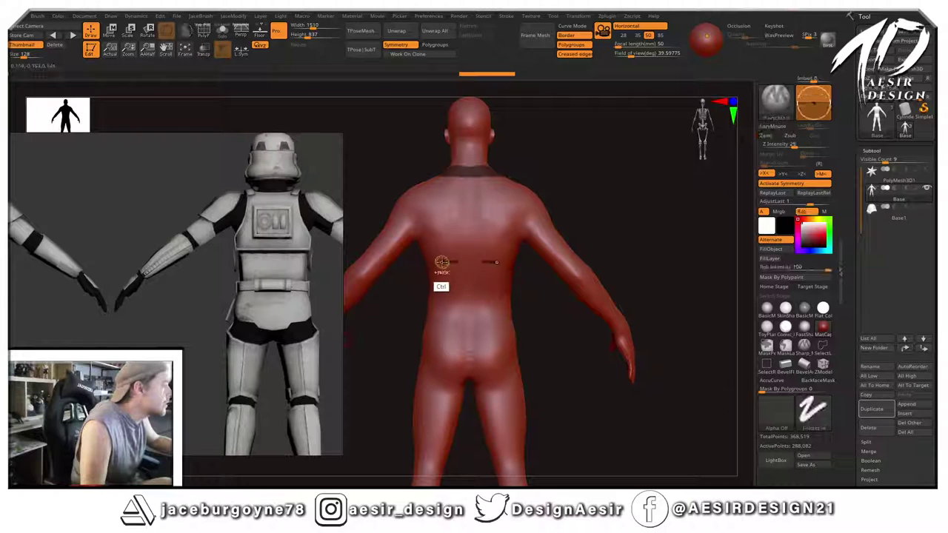
ctrl+drag(426, 260, 511, 260)
Mask an arched band across the front of the torso along the lower edge of the chest plate.
mouse_move(610, 254)
mouse_down()
mouse_move(529, 248)
mouse_move(585, 248)
mouse_up()
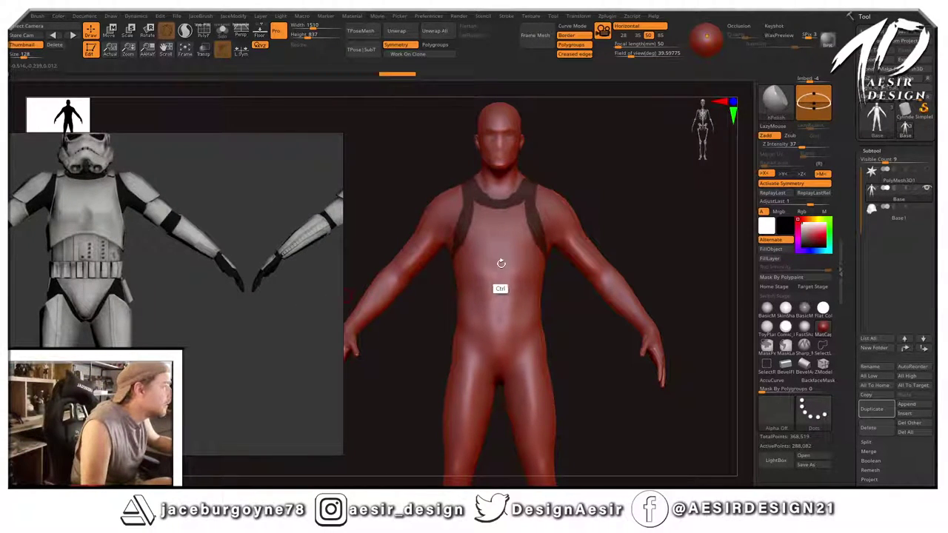
mouse_move(500, 263)
ctrl+mouse_down()
mouse_move(527, 271)
mouse_move(471, 276)
ctrl+mouse_up()
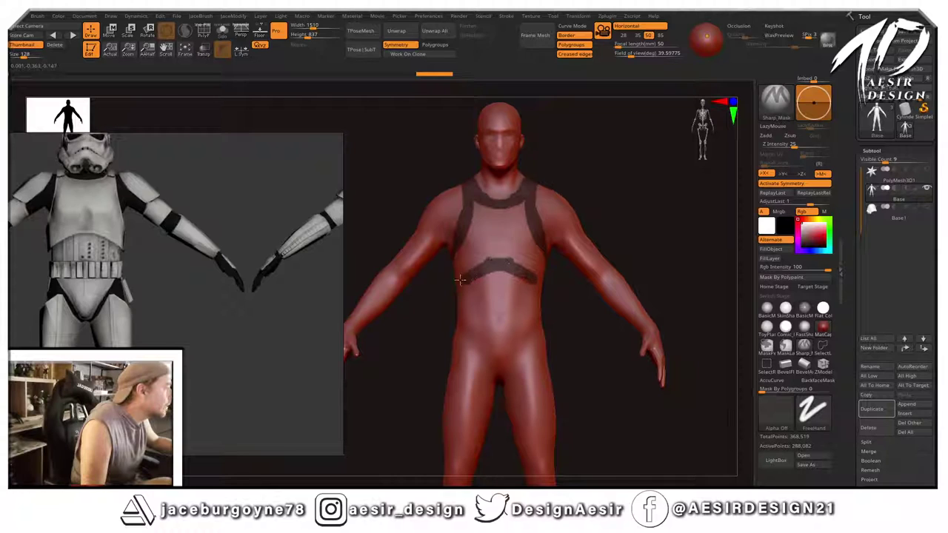
mouse_move(417, 313)
mouse_down()
mouse_move(496, 278)
mouse_move(462, 286)
mouse_up()
drag(549, 262, 563, 263)
Compare with the rear armor reference and rework the chest-plate mask over the shoulders and across the back.
middle_drag(290, 290, 179, 305)
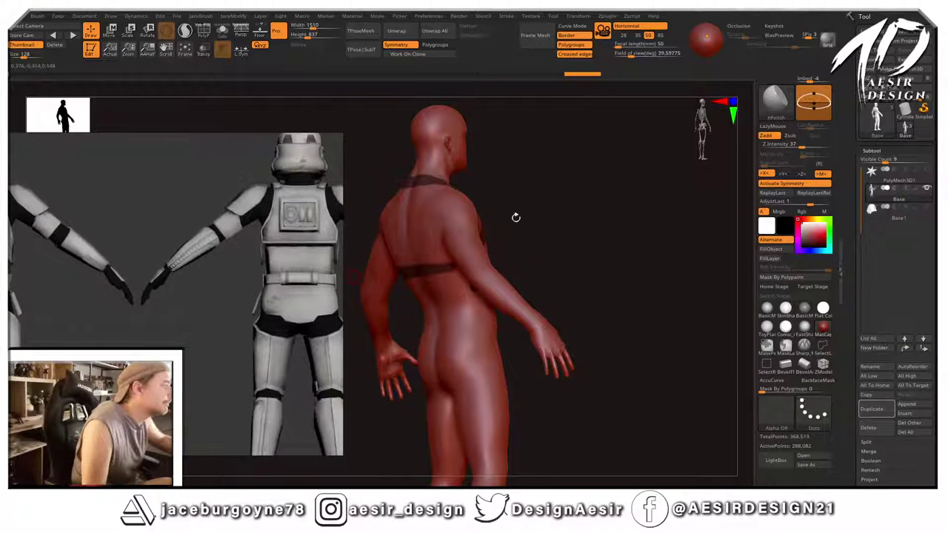
mouse_move(515, 217)
mouse_down()
mouse_move(619, 202)
mouse_move(622, 245)
mouse_move(660, 233)
mouse_move(548, 229)
mouse_up()
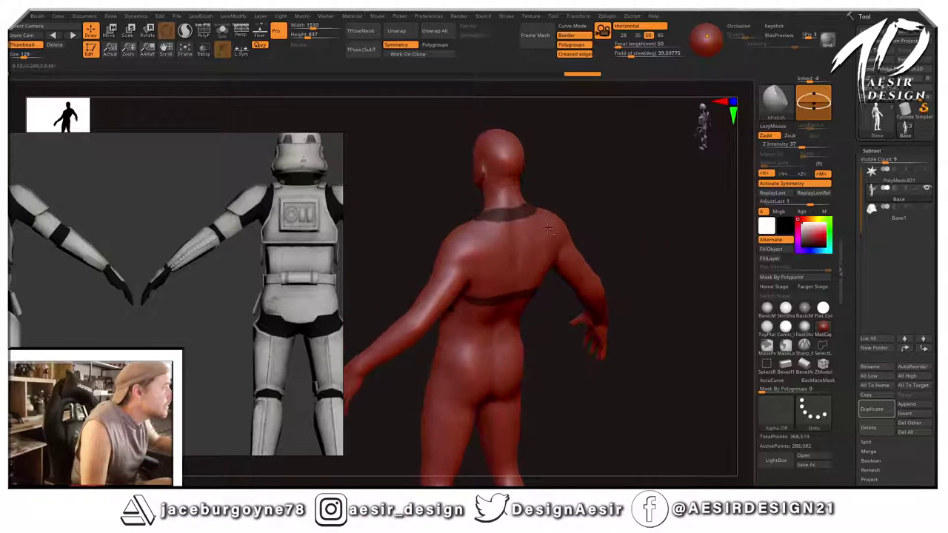
drag(625, 178, 568, 280)
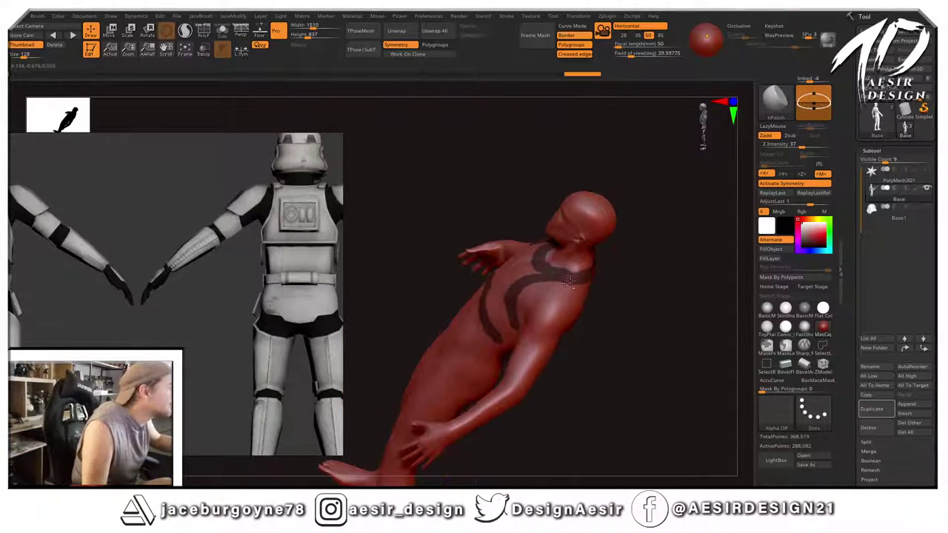
key(ctrl)
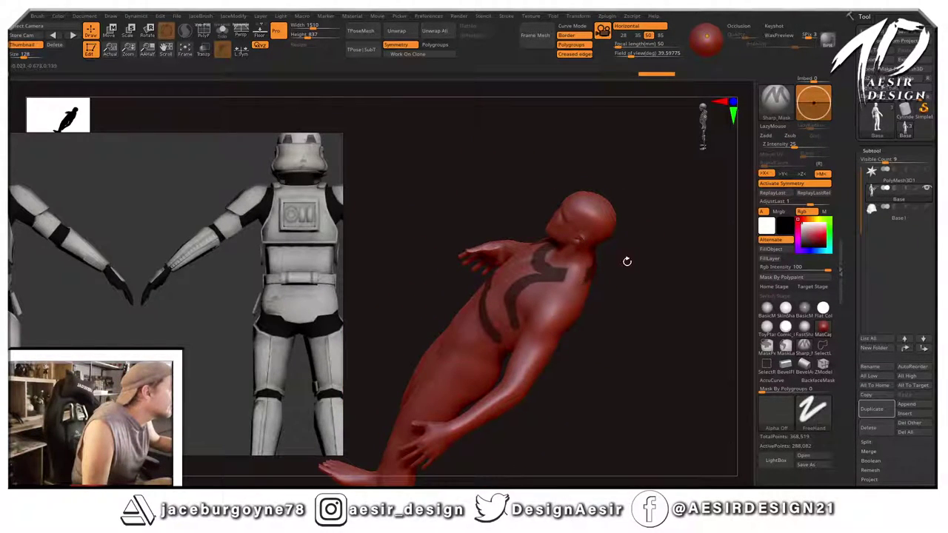
drag(627, 263, 589, 272)
drag(510, 318, 434, 303)
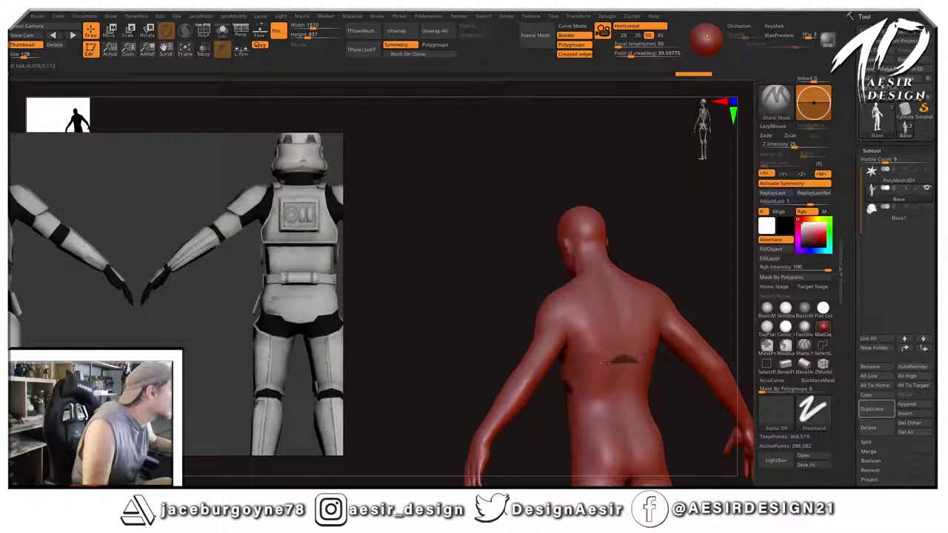
Extend the armhole and lower chest-plate mask bands around the sides of the torso under the arms.
mouse_move(614, 379)
mouse_down()
mouse_move(464, 338)
mouse_move(667, 279)
mouse_move(650, 171)
mouse_move(636, 163)
mouse_move(645, 153)
mouse_up()
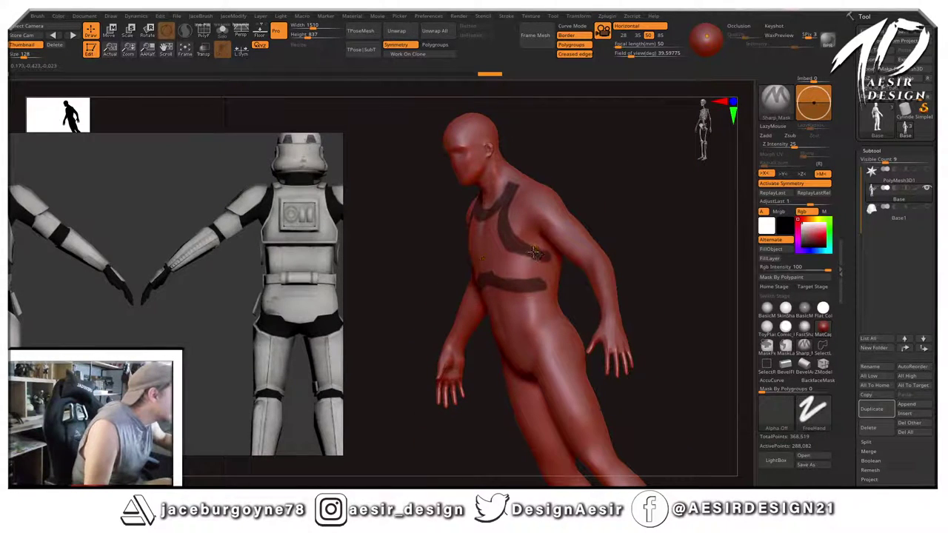
ctrl+drag(538, 285, 552, 282)
mouse_move(638, 231)
mouse_down()
mouse_move(674, 216)
mouse_move(672, 203)
mouse_up()
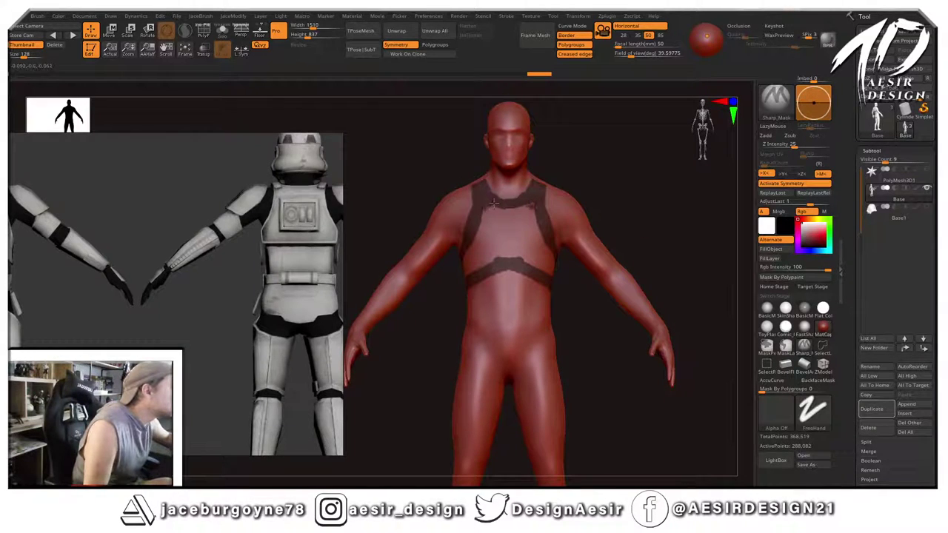
Widen the neckline mask into a broad band across the upper chest, undoing the first uneven strokes and repainting them.
mouse_move(493, 203)
ctrl+mouse_down()
mouse_move(518, 218)
mouse_move(489, 222)
mouse_move(497, 200)
ctrl+mouse_up()
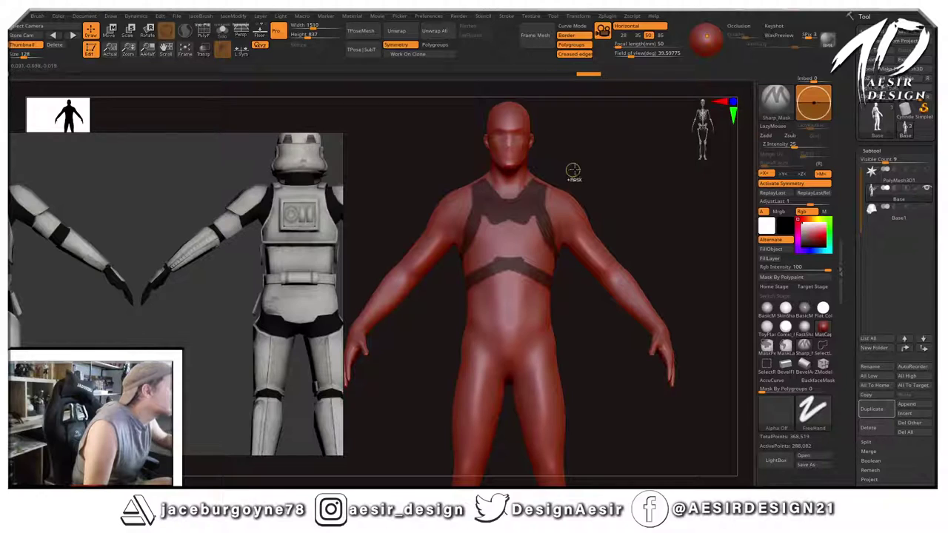
key(ctrl+z)
key(ctrl+z)
key(ctrl+z)
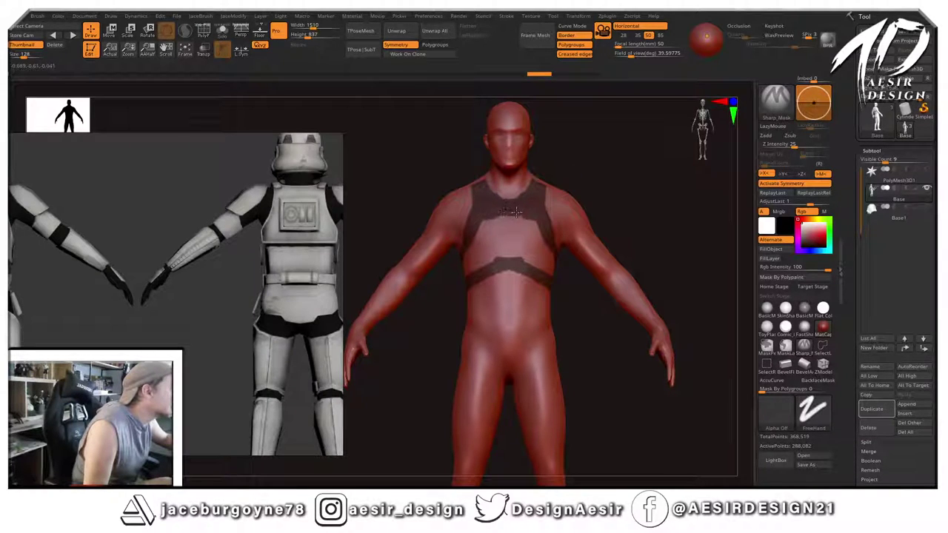
mouse_move(516, 213)
ctrl+mouse_down()
mouse_move(495, 214)
mouse_move(487, 179)
mouse_move(464, 186)
mouse_move(486, 235)
ctrl+mouse_up()
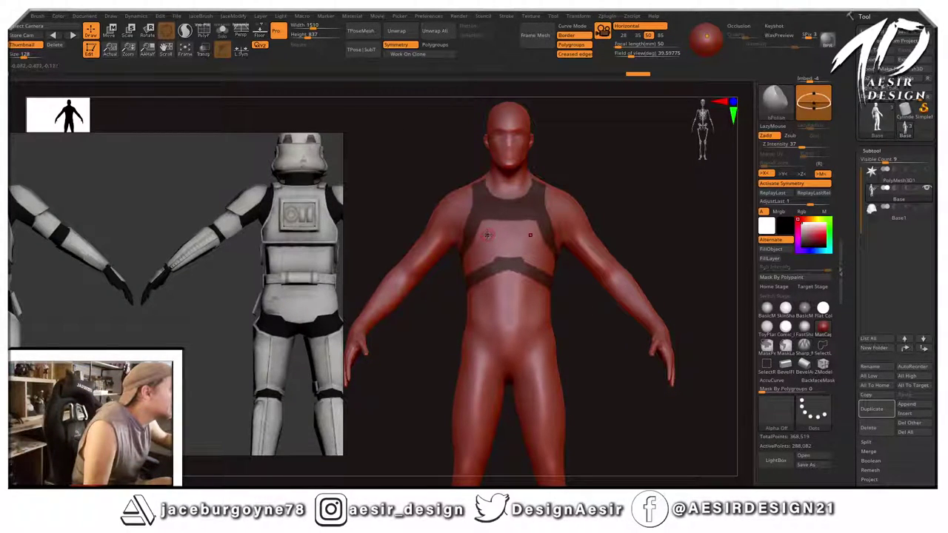
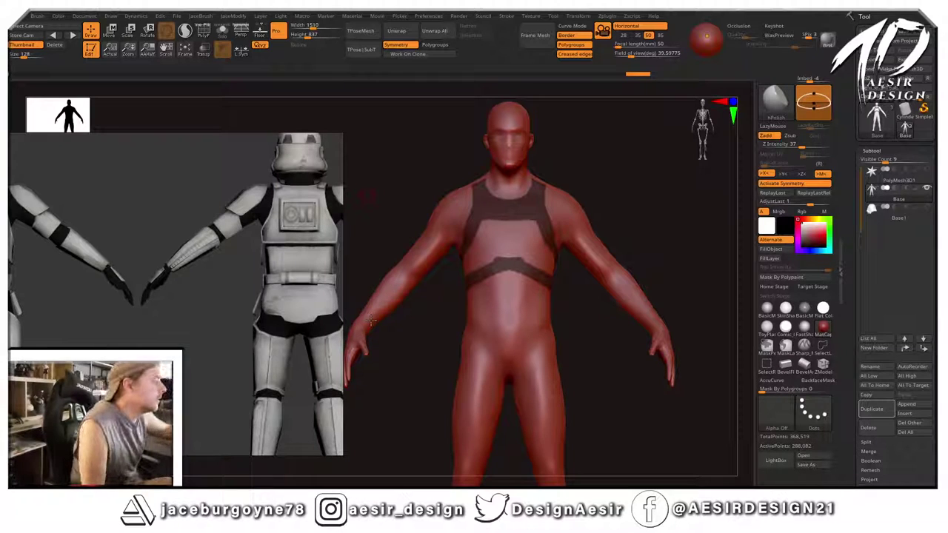
Fill the remaining unmasked area of the chest plate with mask, from the upper chest to the lower arch and out to the sides.
key(ctrl)
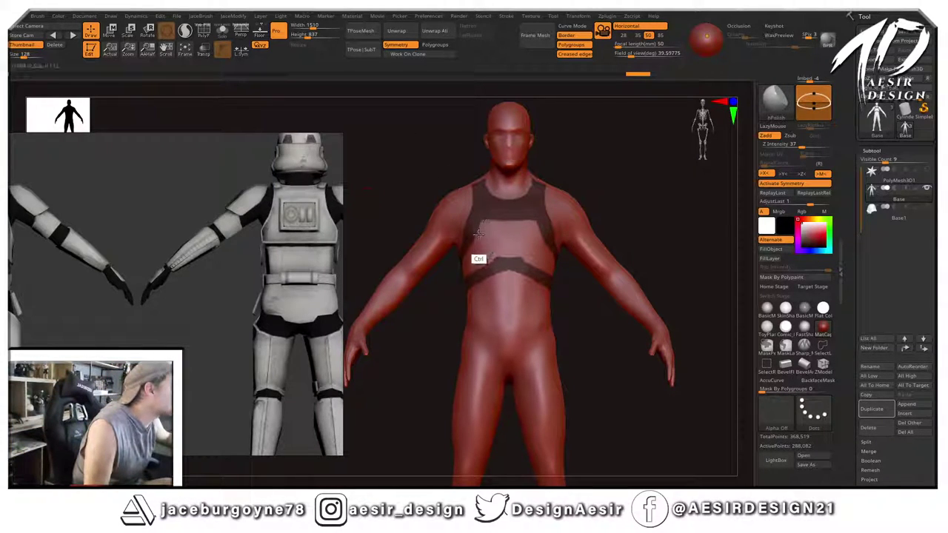
mouse_move(478, 234)
ctrl+mouse_down()
mouse_move(537, 231)
mouse_move(492, 233)
mouse_move(510, 234)
ctrl+mouse_up()
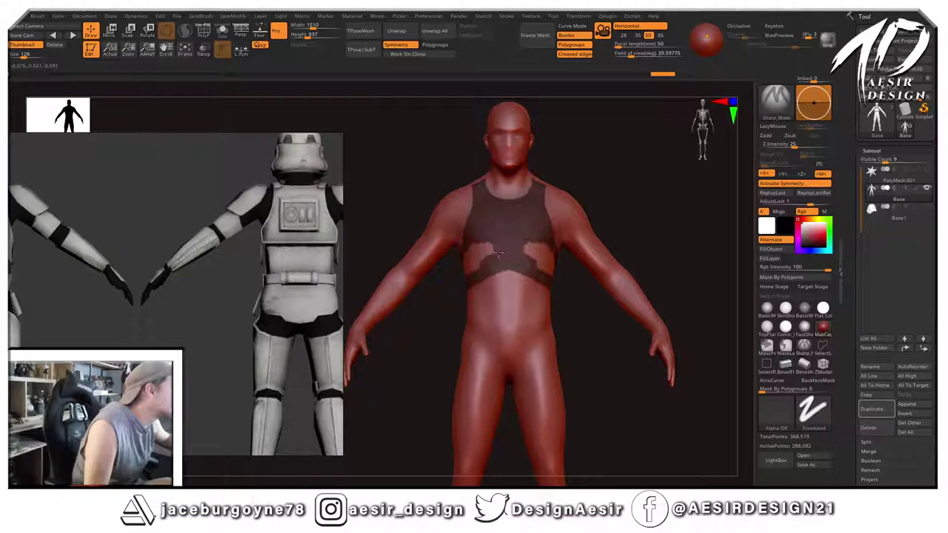
ctrl+drag(477, 263, 469, 254)
drag(423, 331, 481, 314)
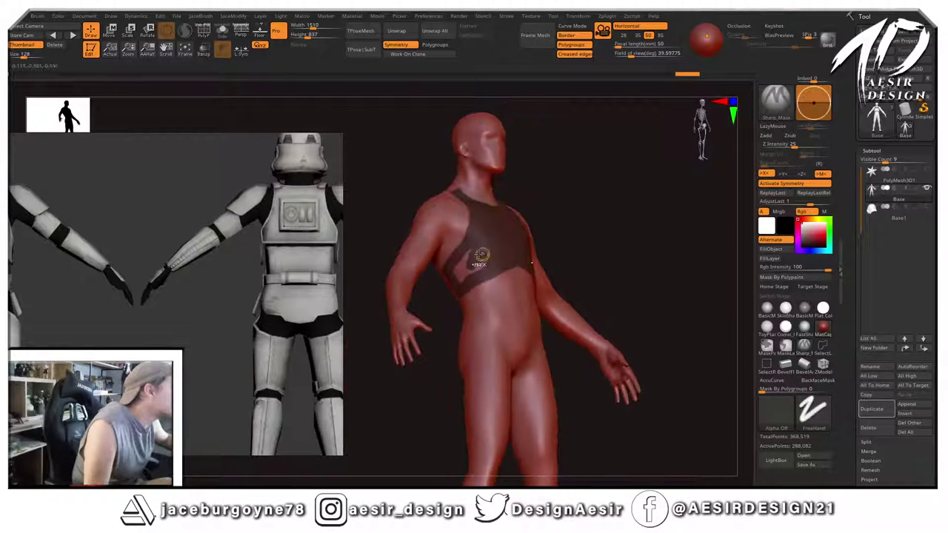
ctrl+drag(480, 258, 473, 254)
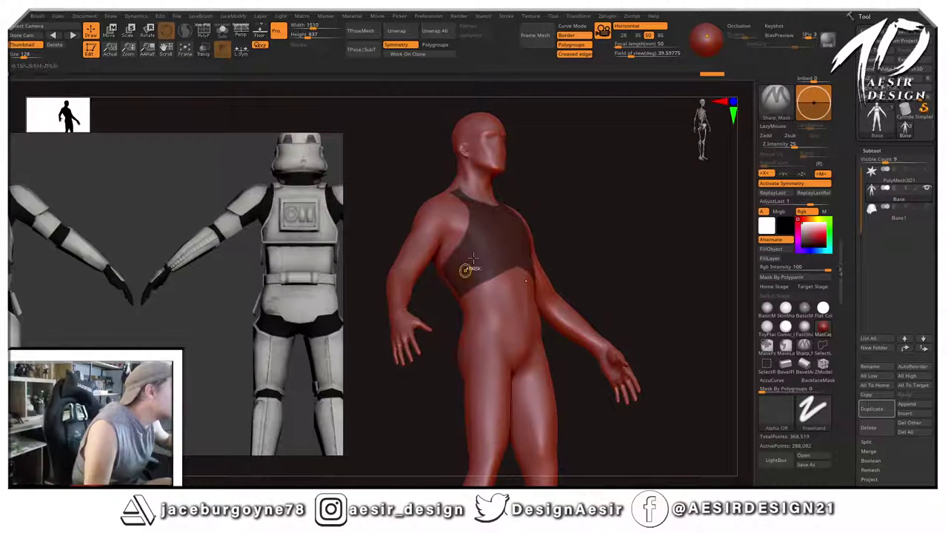
mouse_move(639, 198)
mouse_down()
mouse_move(594, 196)
mouse_move(645, 183)
mouse_up()
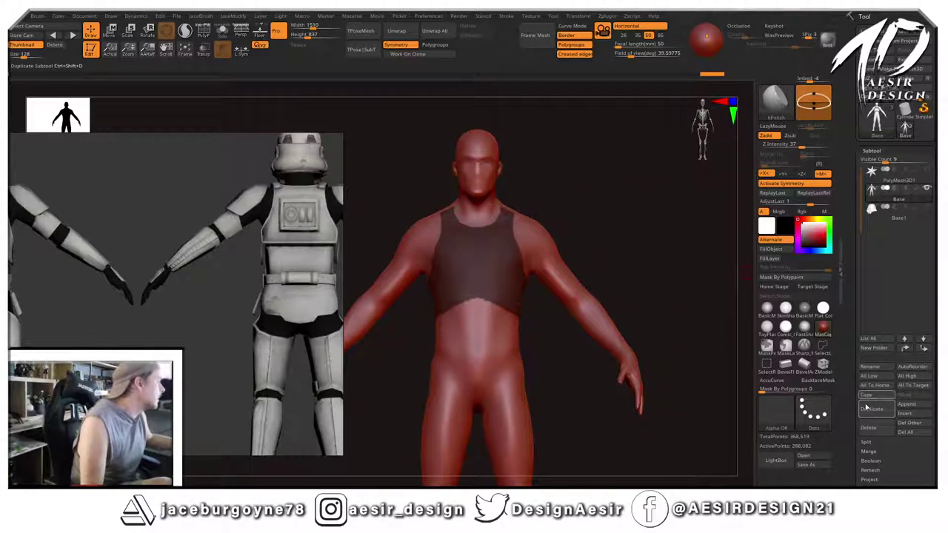
Save the project over the existing file 001Trooper_14_11.
key(ctrl)
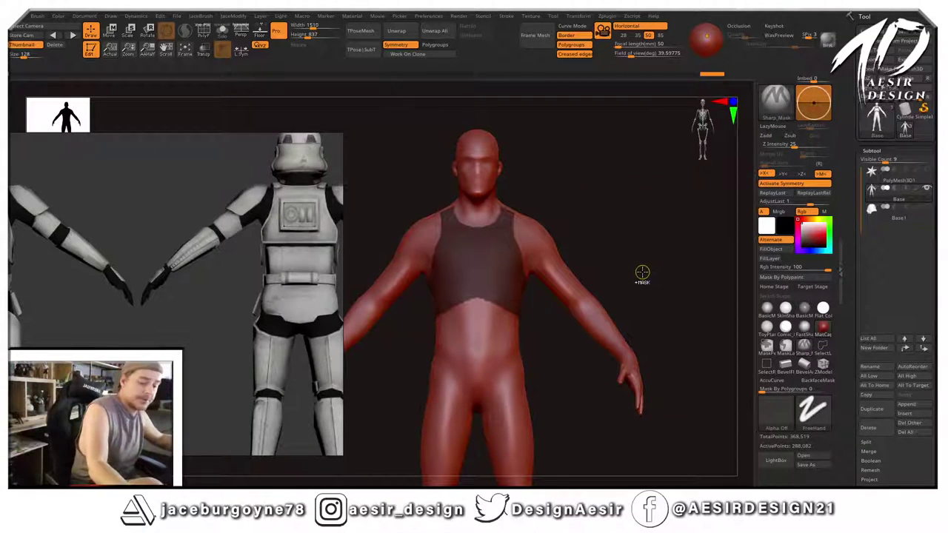
key(ctrl+s)
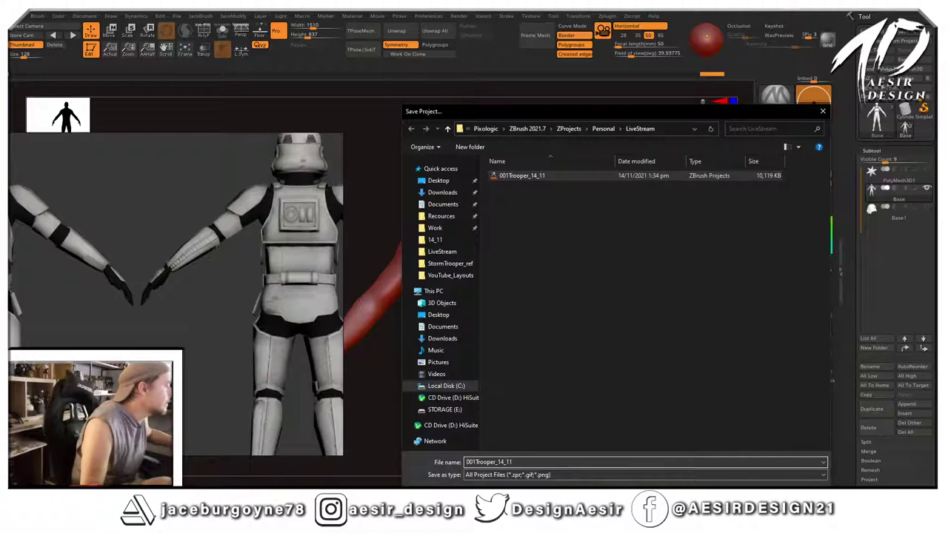
key(Return)
click(494, 272)
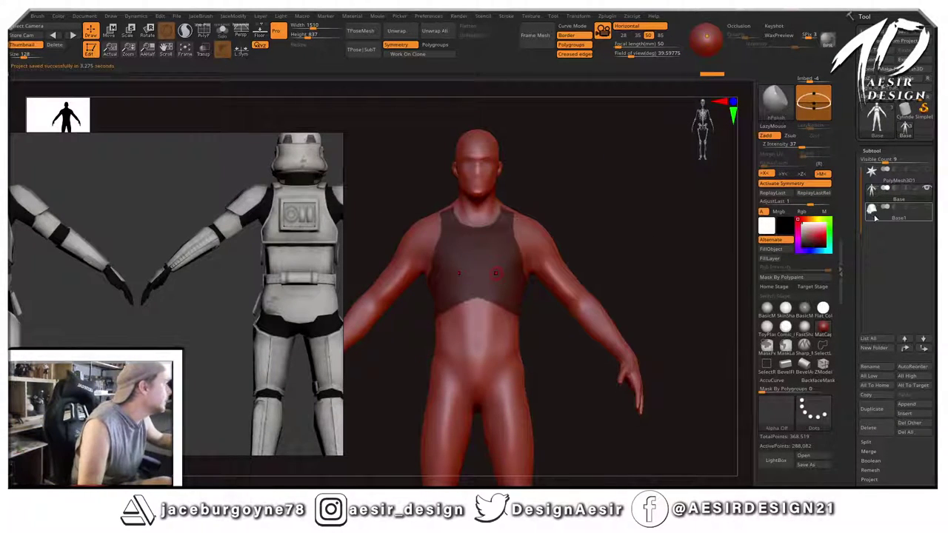
Duplicate the base body subtool, hide the original and make the masked duplicate the active subtool.
click(872, 410)
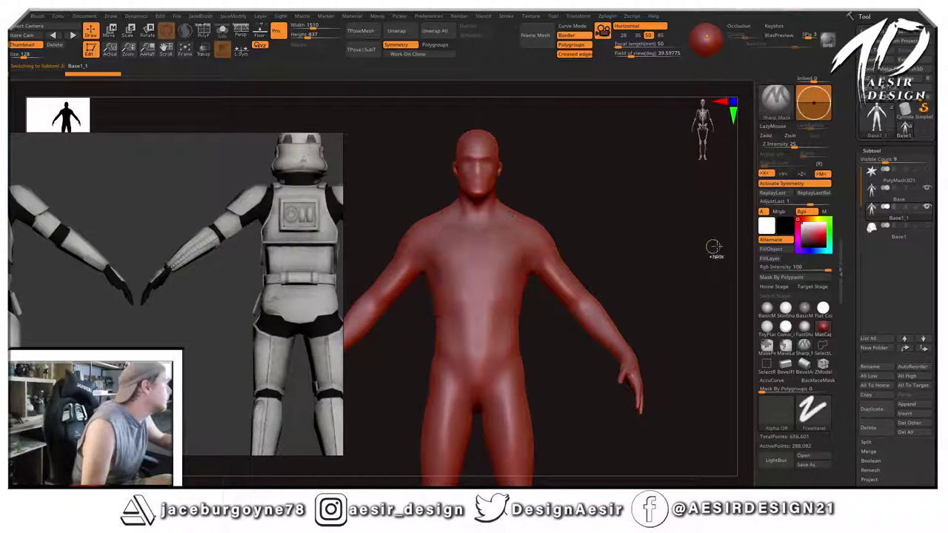
click(924, 201)
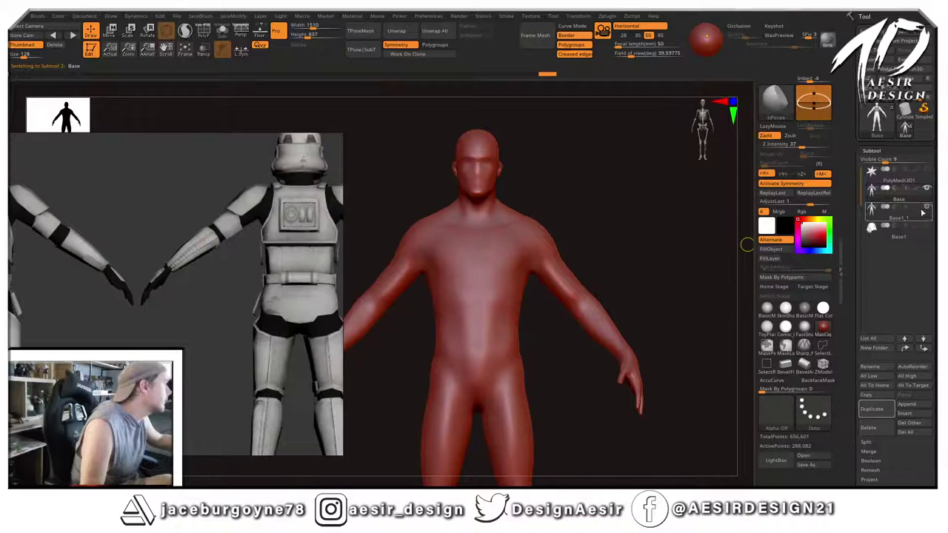
click(926, 189)
drag(686, 240, 676, 223)
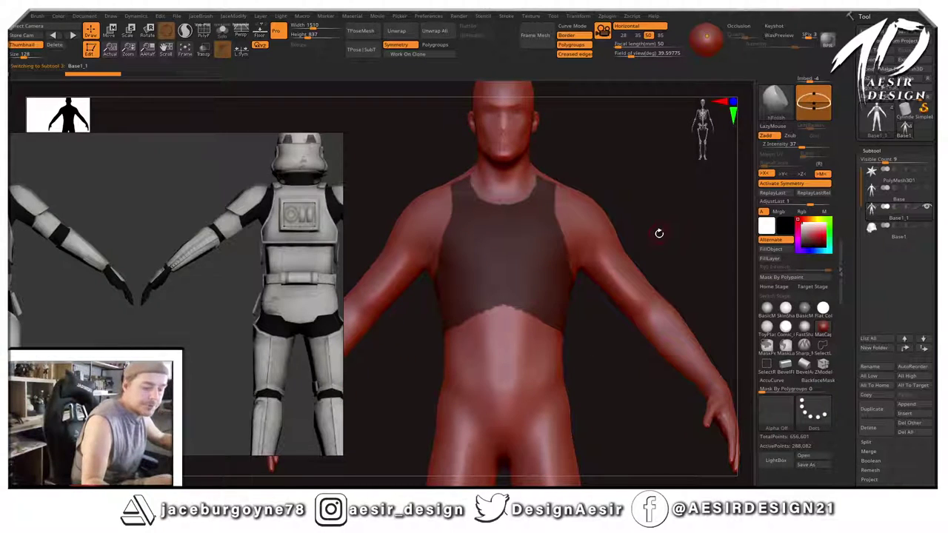
Give the masked chest area its own polygroup with the polygroup display on, isolate it to inspect it, and restore the full body.
key(shift+f)
key(ctrl)
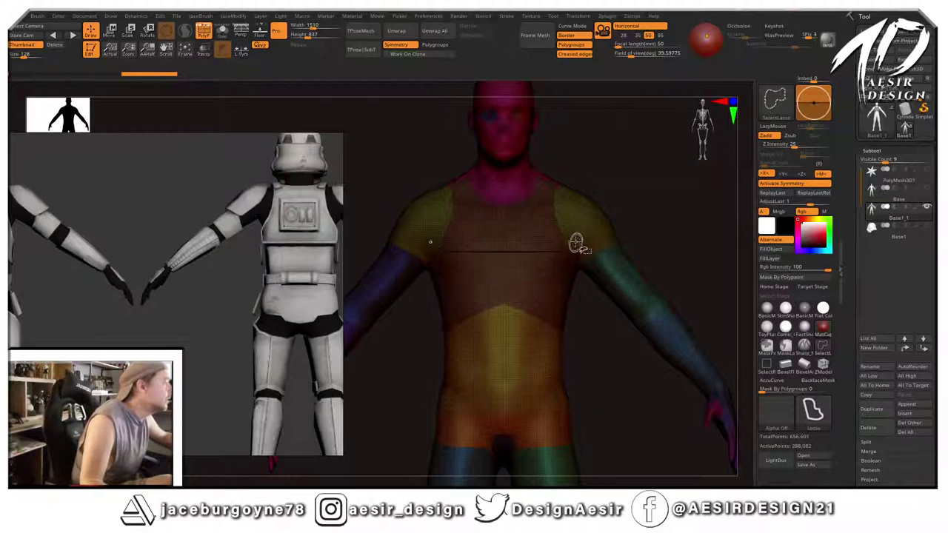
key(ctrl+shift)
ctrl+shift+click(536, 254)
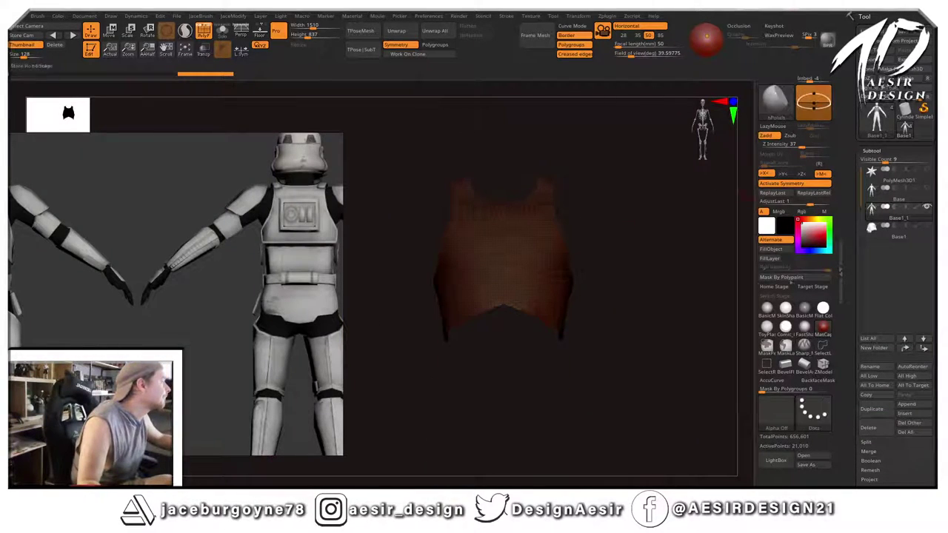
mouse_move(652, 242)
mouse_down()
mouse_move(622, 227)
mouse_move(630, 239)
mouse_move(625, 194)
mouse_move(449, 408)
mouse_move(386, 359)
mouse_up()
key(ctrl)
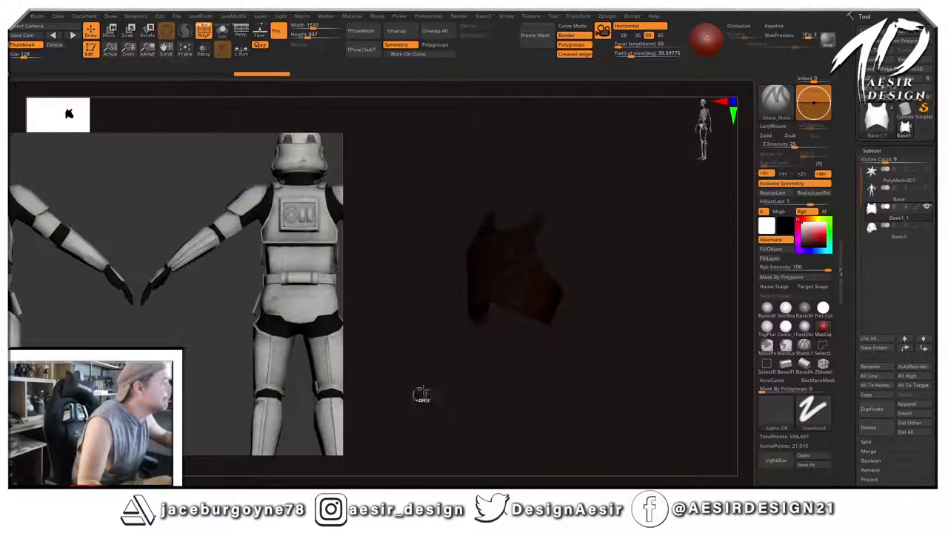
ctrl+shift+click(631, 253)
alt+drag(634, 217, 664, 168)
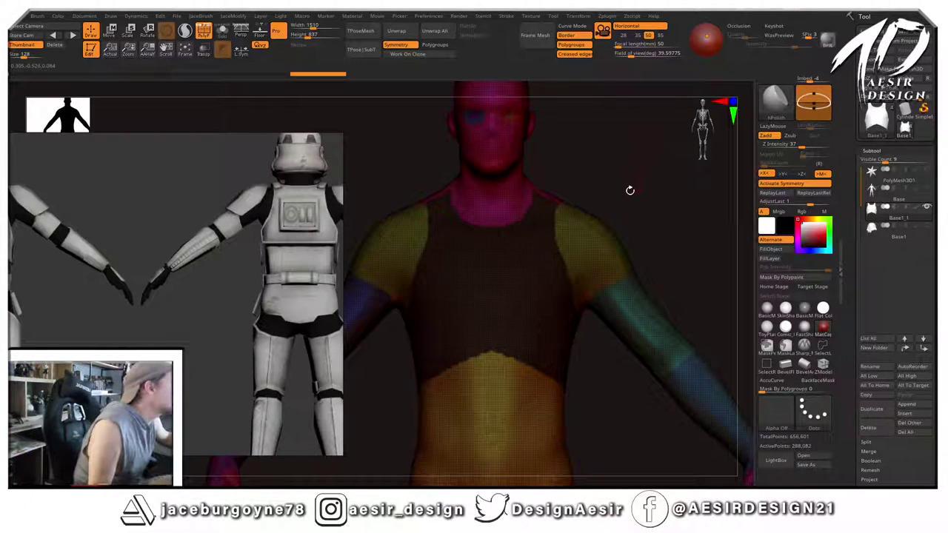
Apply Mirror And Weld to the duplicate body and clear its mask.
drag(630, 191, 618, 188)
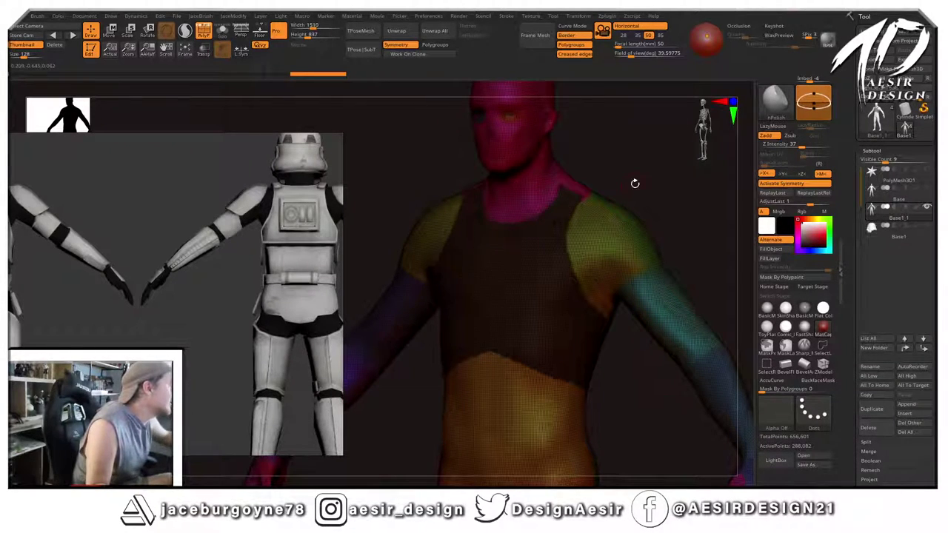
drag(661, 169, 680, 166)
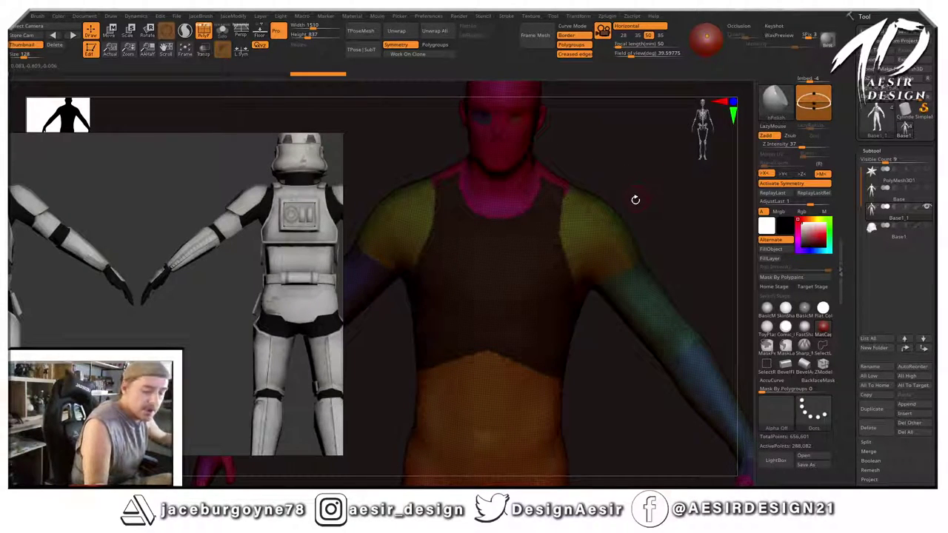
key(2)
key(2)
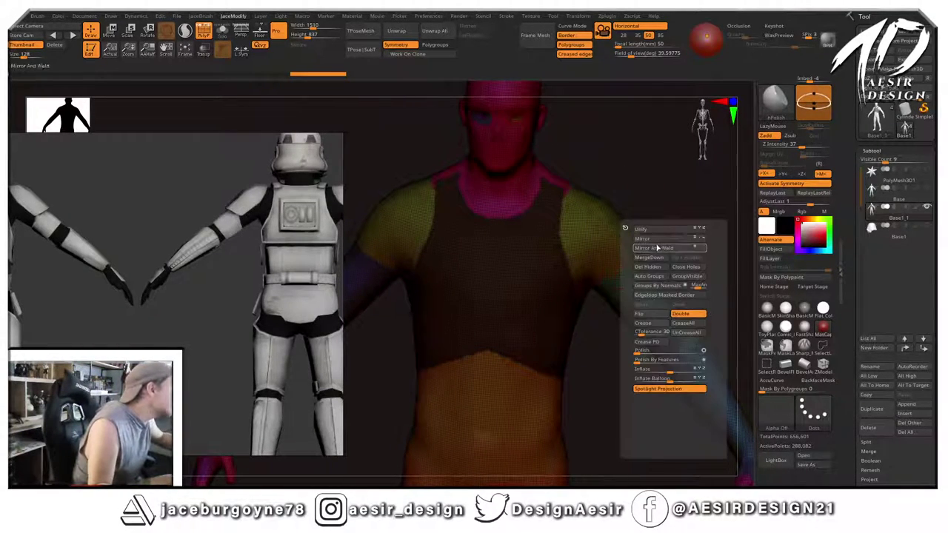
click(657, 248)
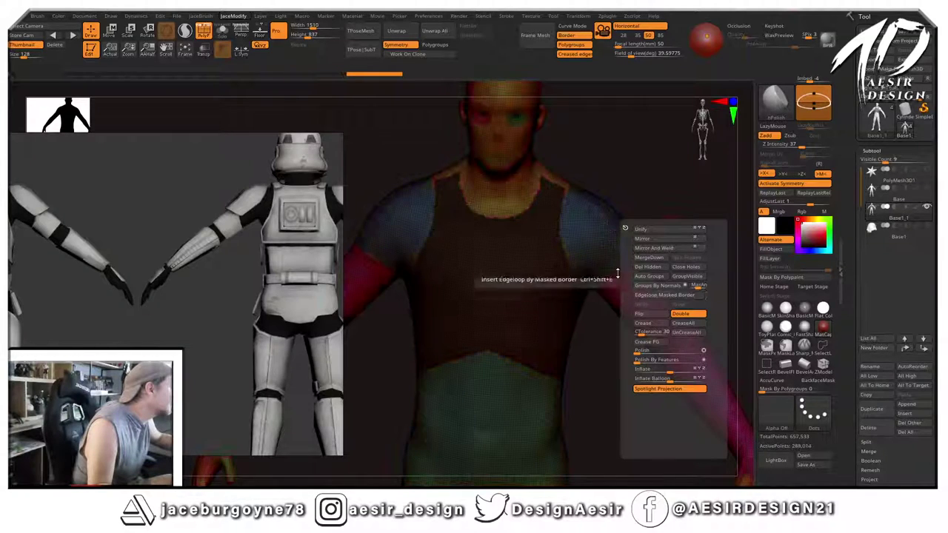
mouse_move(655, 166)
ctrl+mouse_down()
mouse_move(671, 205)
mouse_move(655, 237)
ctrl+mouse_up()
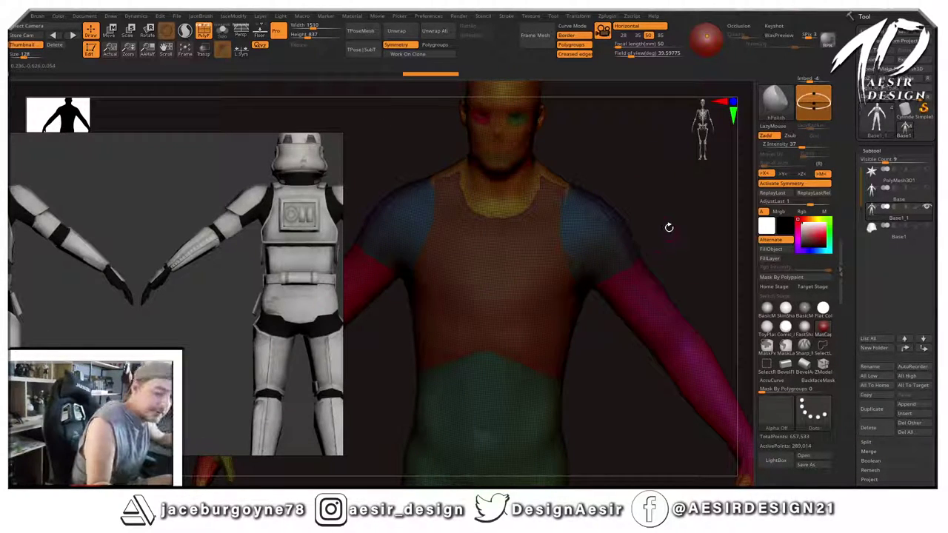
Smooth the polygroup borders of the duplicate body with Polish By Features.
key(m)
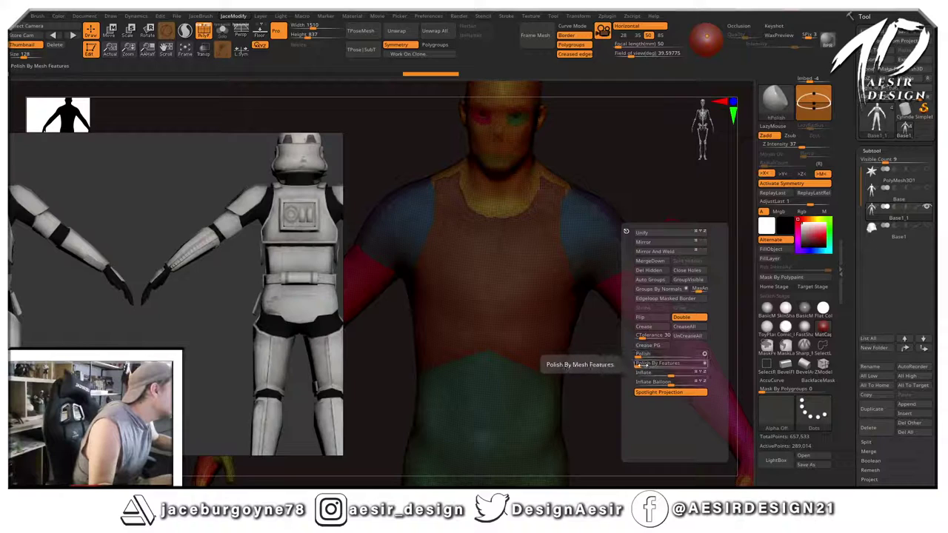
click(644, 363)
key(2)
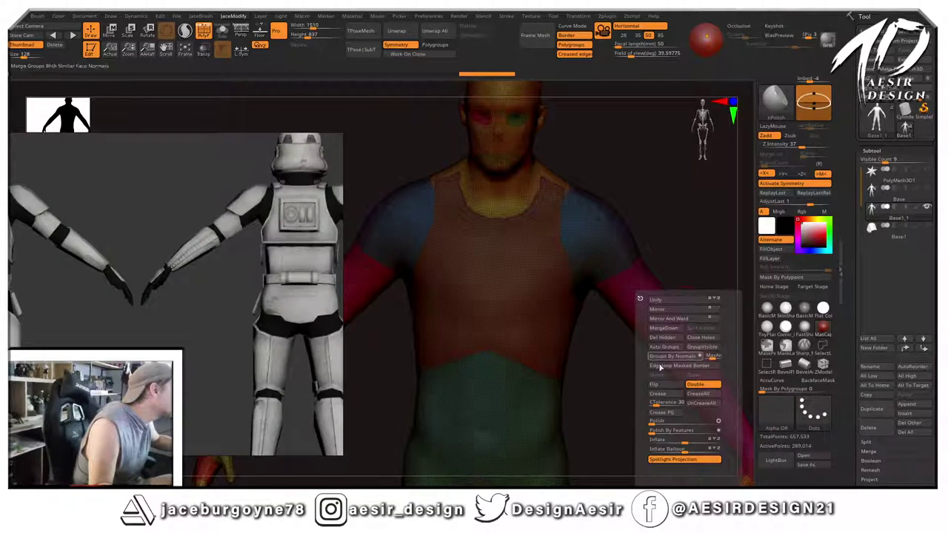
drag(655, 431, 671, 428)
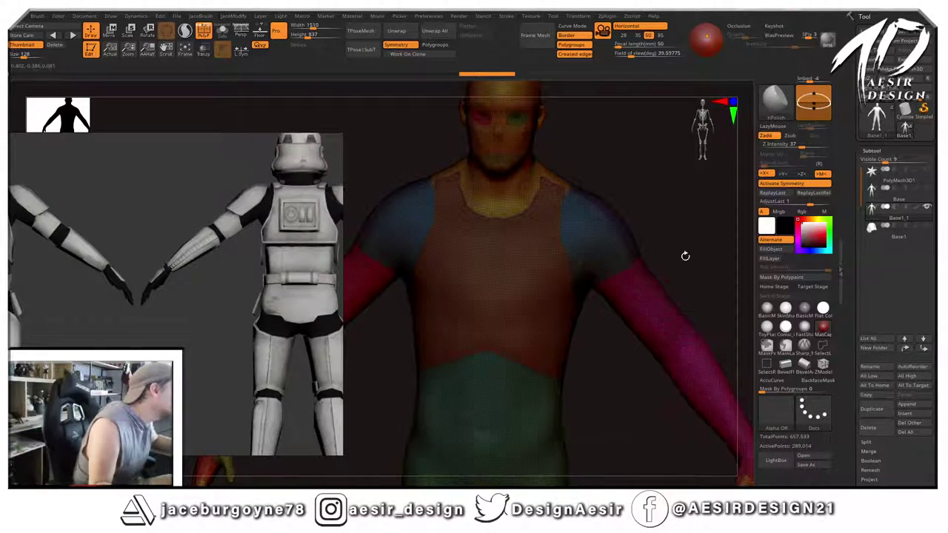
Isolate the chest-plate polygroup on the duplicate and delete the hidden rest of the body.
drag(686, 256, 673, 211)
ctrl+shift+click(566, 280)
mouse_move(600, 265)
shift+mouse_down()
mouse_move(652, 267)
mouse_move(674, 345)
mouse_move(656, 212)
mouse_move(643, 237)
shift+mouse_up()
key(space)
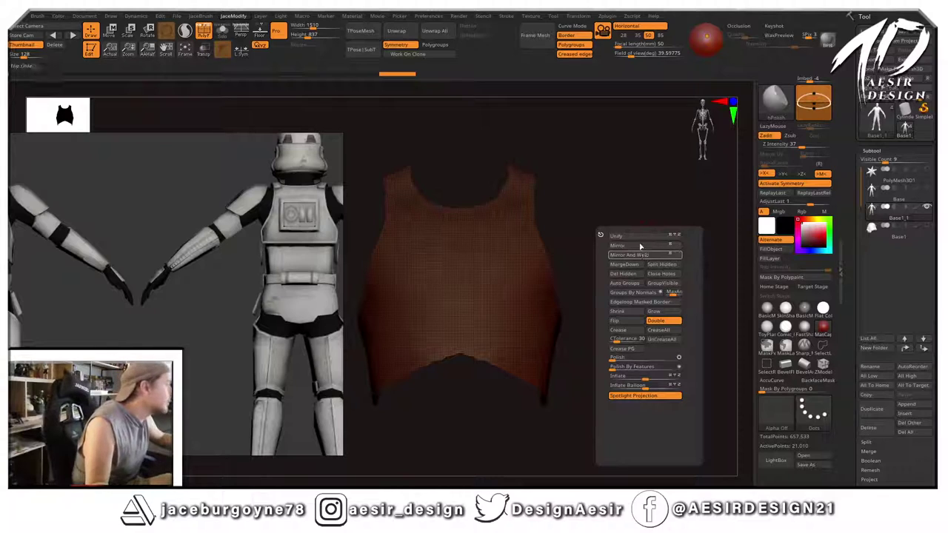
click(628, 275)
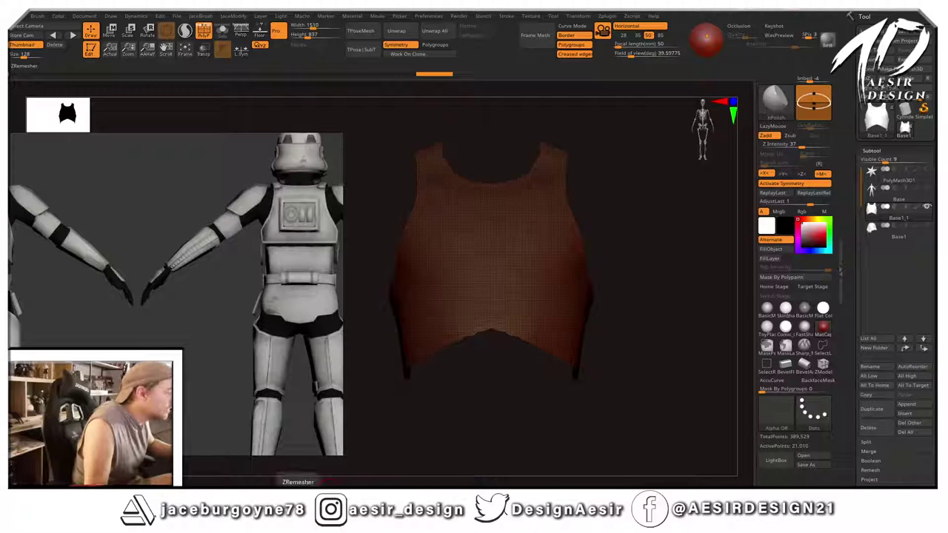
Run ZRemesher repeatedly on the chest plate to reduce it to a clean low-polygon mesh, and inspect its topology from an angle.
click(298, 484)
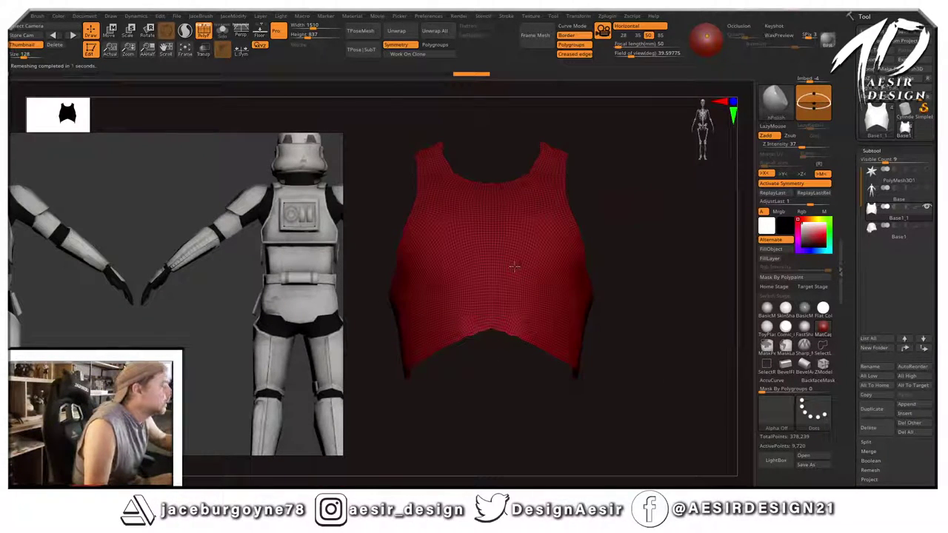
click(297, 490)
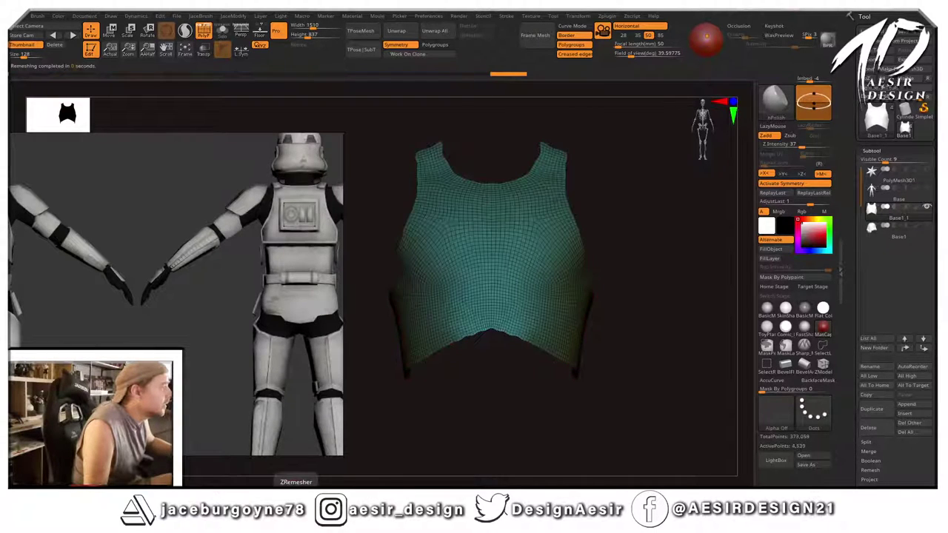
click(298, 484)
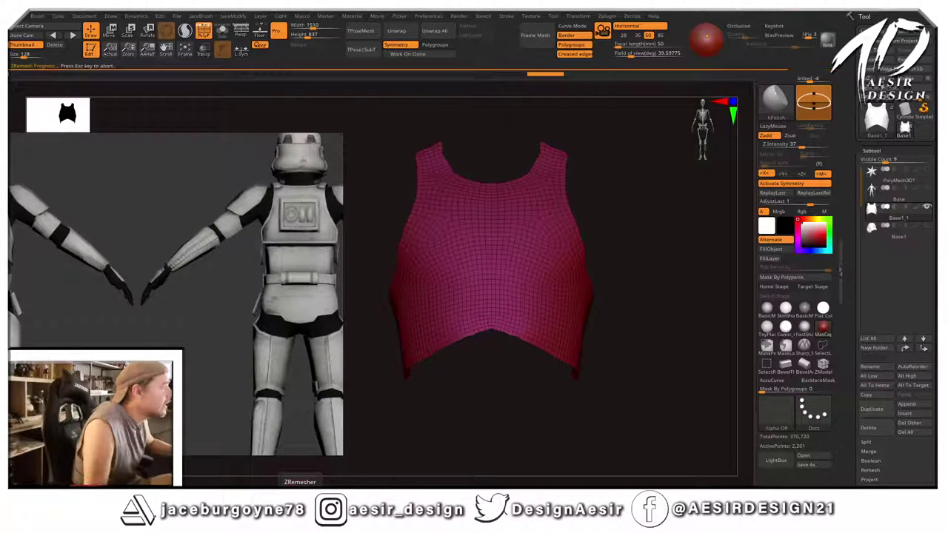
click(300, 483)
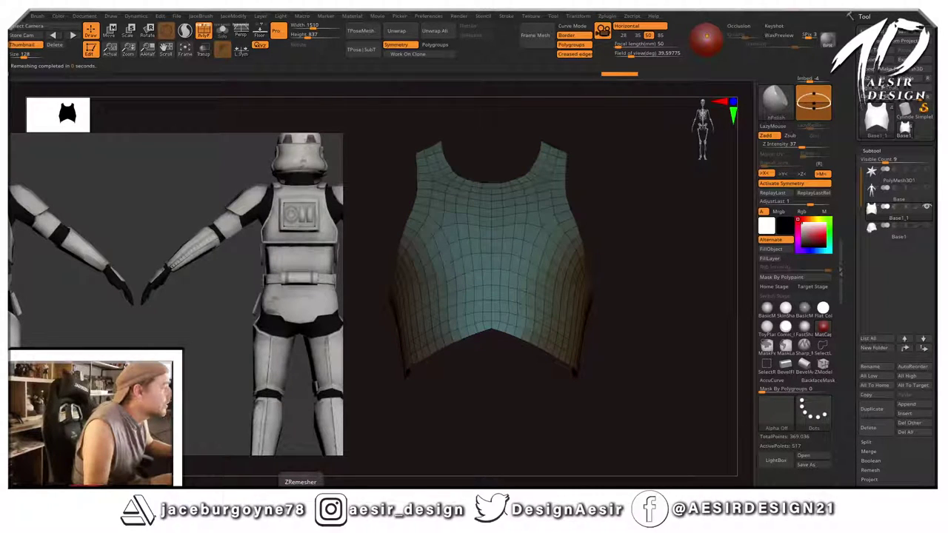
click(300, 483)
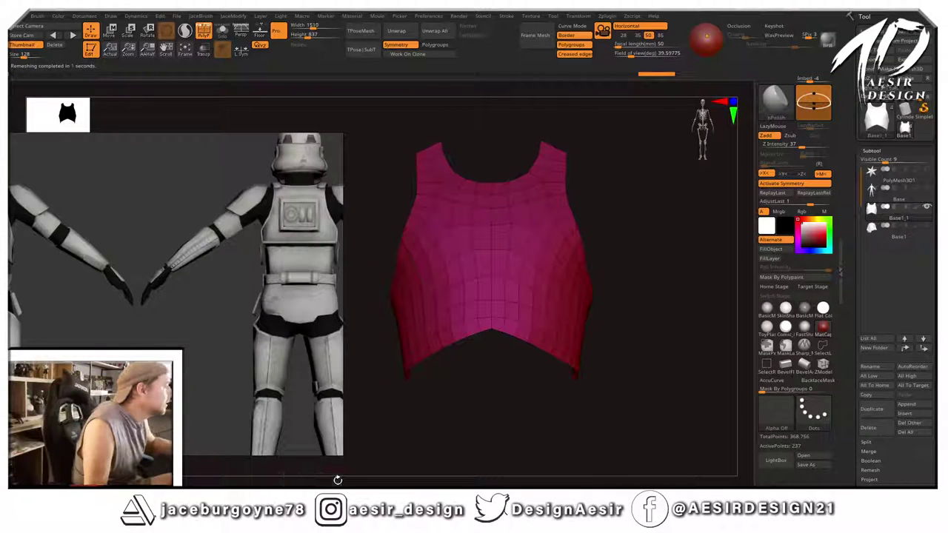
mouse_move(629, 267)
mouse_down()
mouse_move(546, 278)
mouse_move(659, 262)
mouse_move(647, 225)
mouse_move(637, 254)
mouse_up()
alt+drag(629, 182, 462, 129)
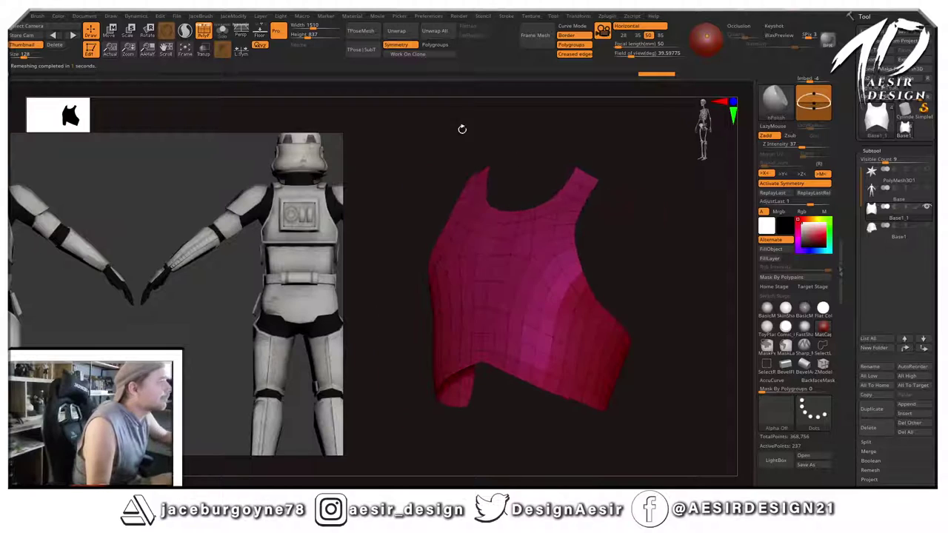
Turn off the polyframe, show the base body, and slightly inflate the chest plate outward from the torso.
click(205, 33)
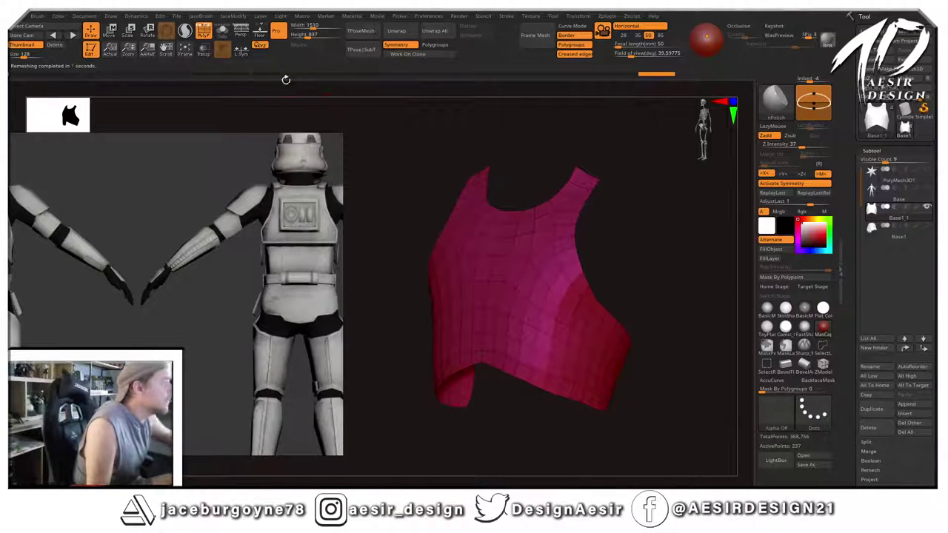
click(206, 37)
click(926, 189)
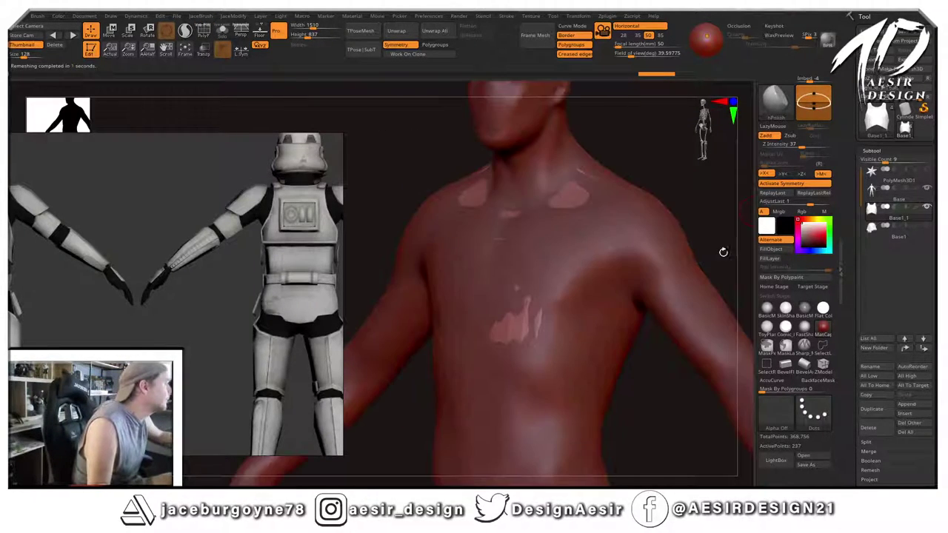
drag(686, 185, 655, 247)
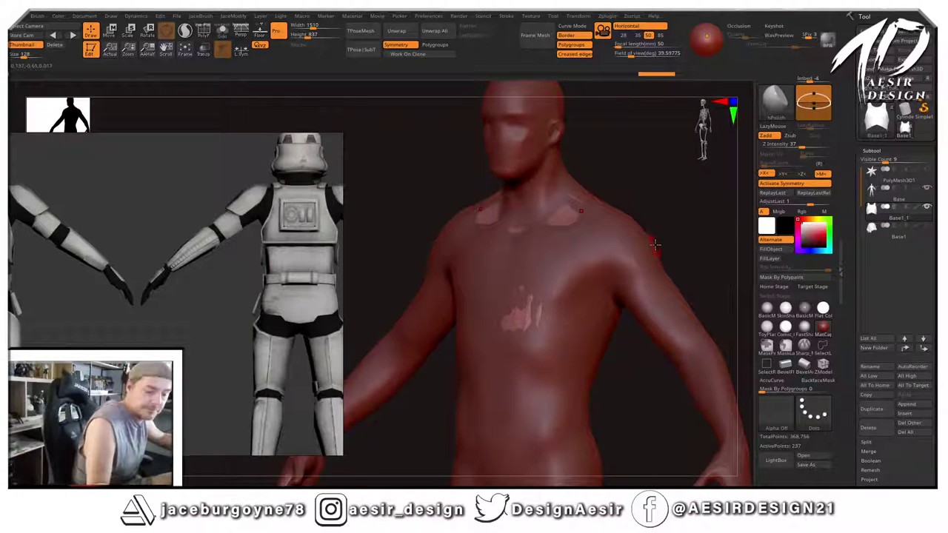
key(2)
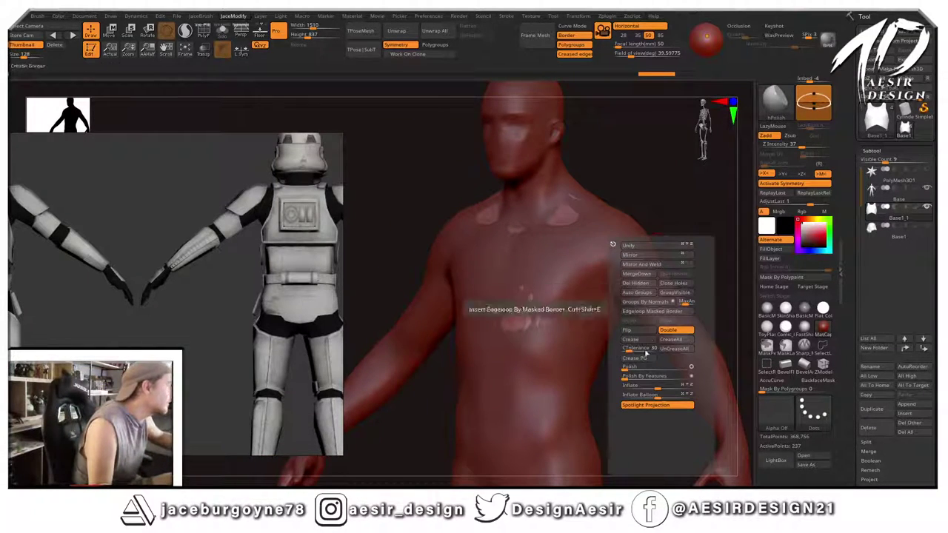
drag(656, 387, 660, 388)
shift+drag(627, 168, 644, 180)
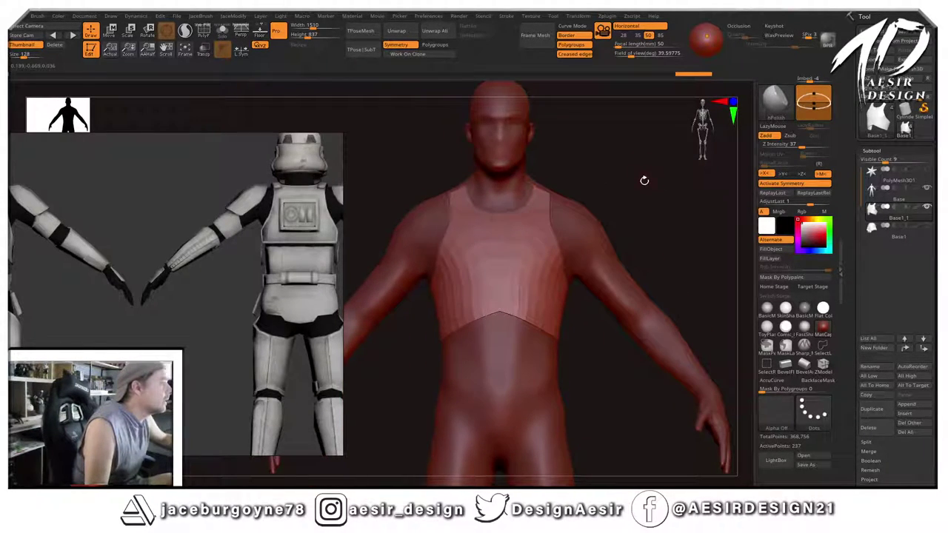
Bring up the front view of the stormtrooper reference and reshape the chest plate's lower edge to match it with the Move brush.
drag(212, 284, 307, 303)
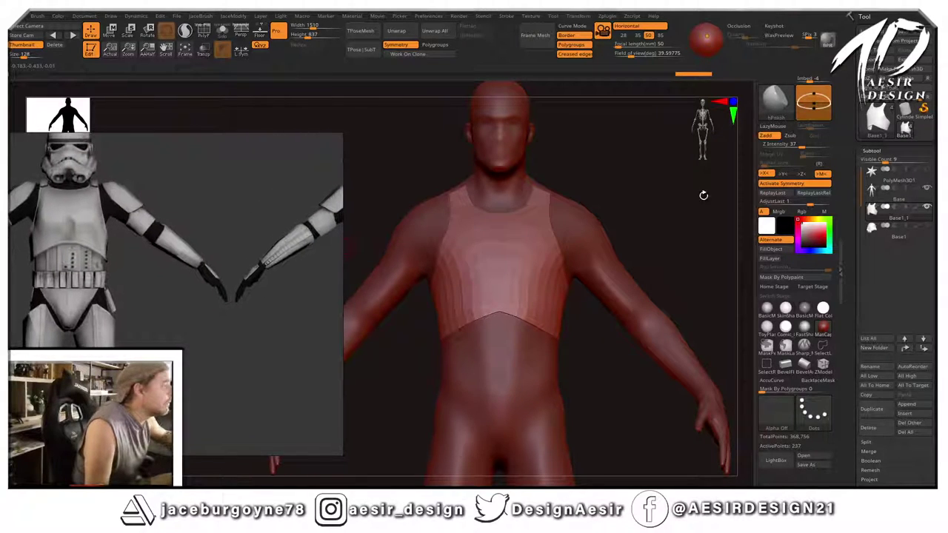
mouse_move(703, 195)
mouse_down()
mouse_move(671, 177)
mouse_move(687, 205)
mouse_move(678, 215)
mouse_move(671, 203)
mouse_move(675, 212)
mouse_up()
key(space)
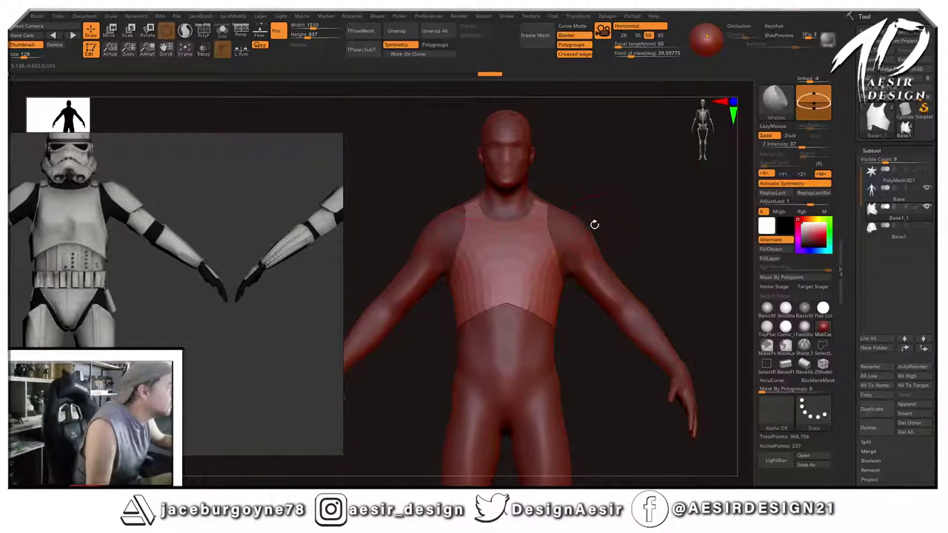
key(space)
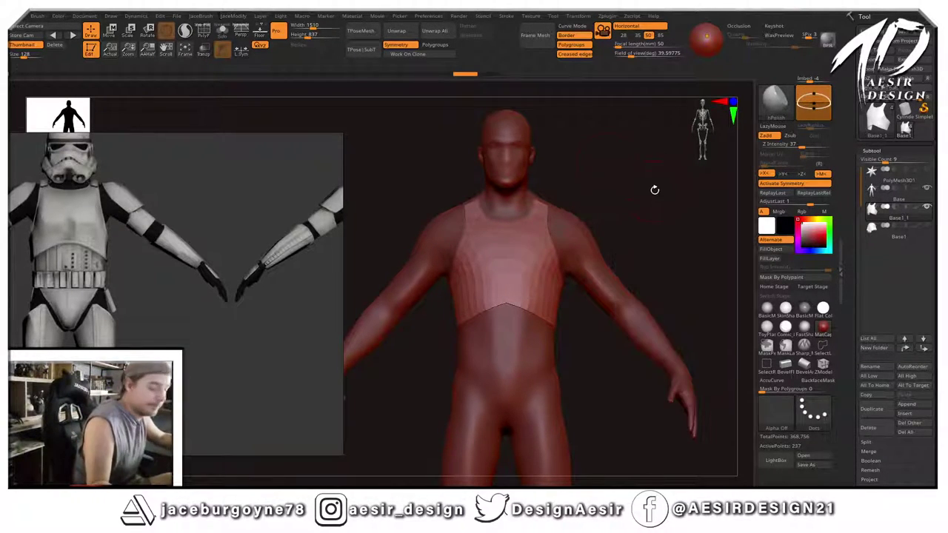
key(b)
click(650, 237)
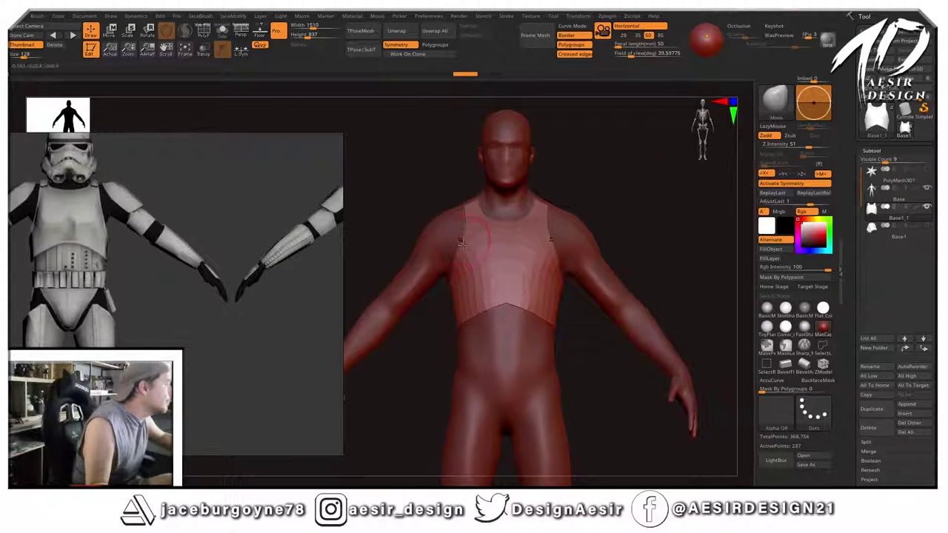
mouse_move(639, 201)
mouse_down()
mouse_move(465, 248)
mouse_move(617, 200)
mouse_move(543, 200)
mouse_move(614, 199)
mouse_move(599, 197)
mouse_up()
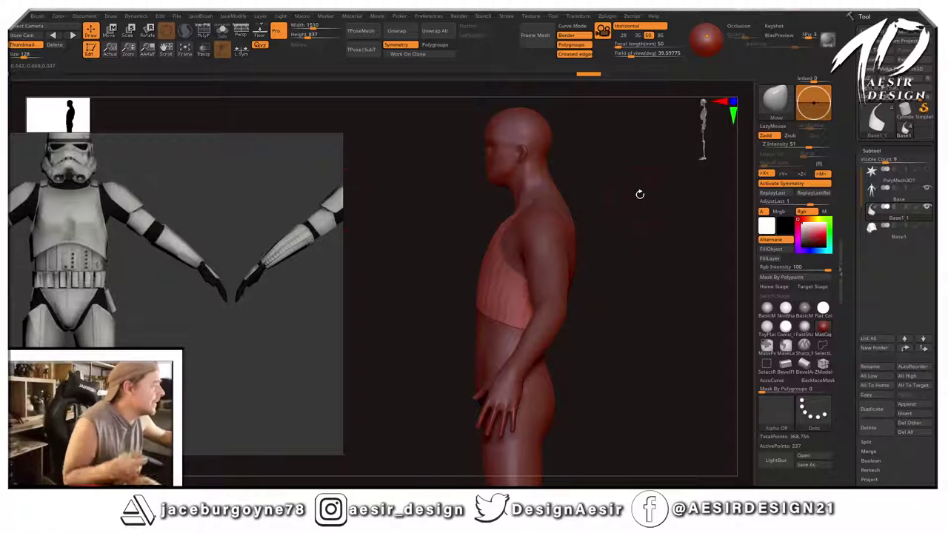
drag(640, 194, 649, 215)
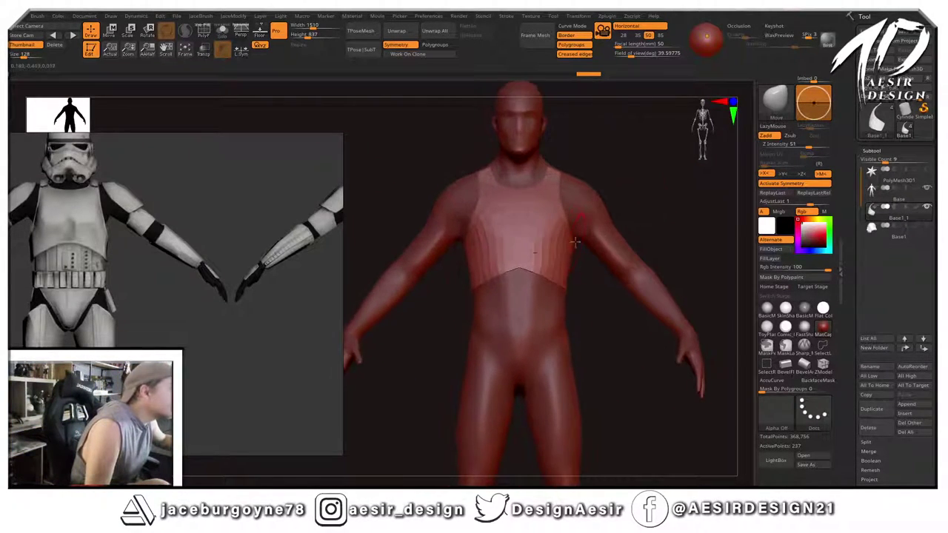
mouse_move(520, 274)
mouse_down()
mouse_move(497, 278)
mouse_move(505, 281)
mouse_up()
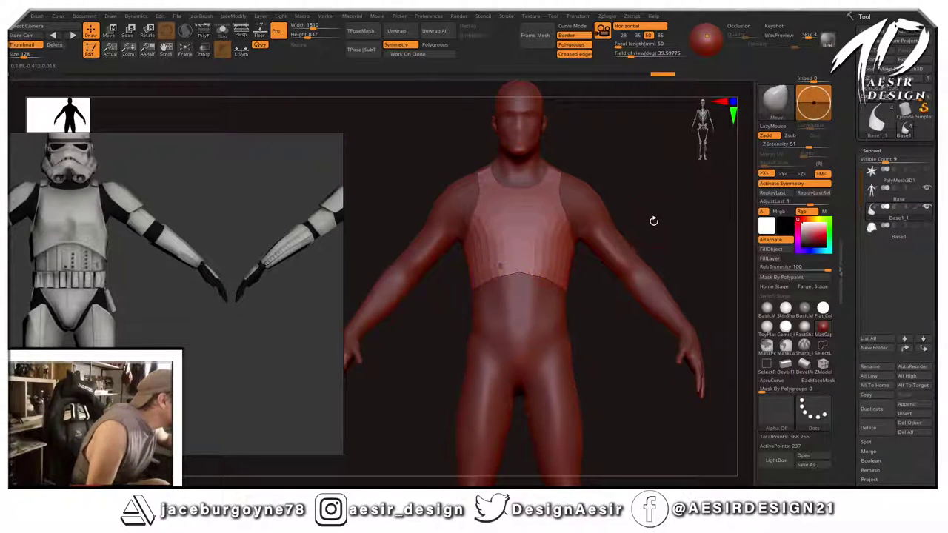
drag(654, 220, 588, 223)
drag(513, 272, 637, 211)
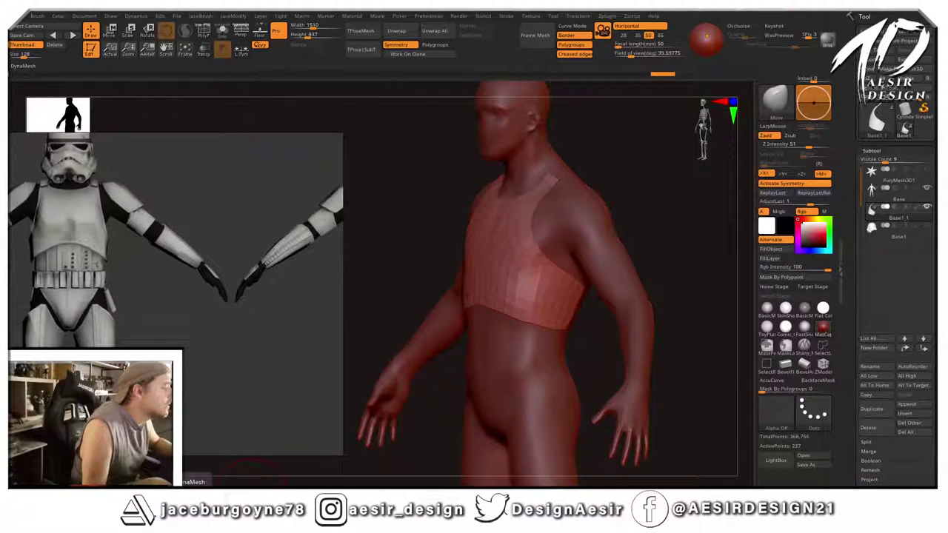
Turn on Dynamic Subdivision for the chest plate and give it a thin Dynamic Thickness.
key(d)
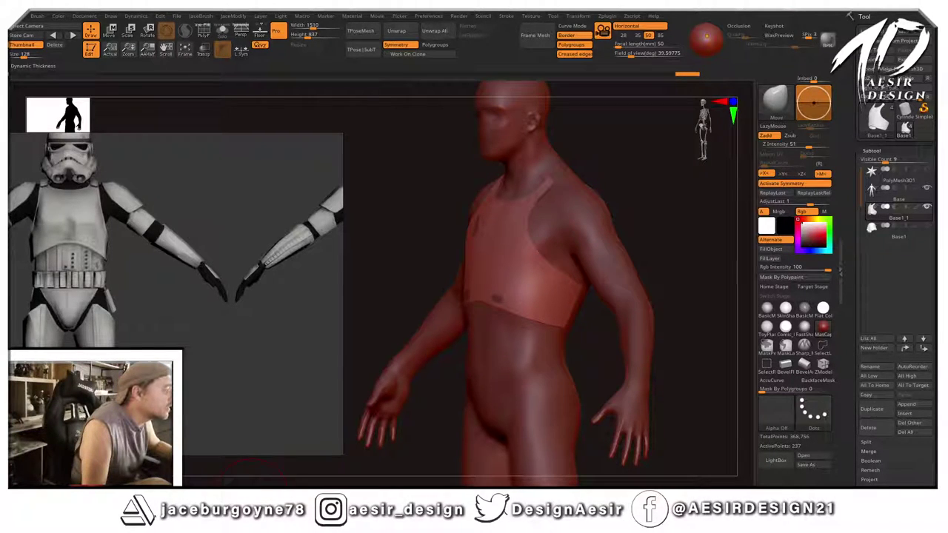
drag(255, 490, 267, 490)
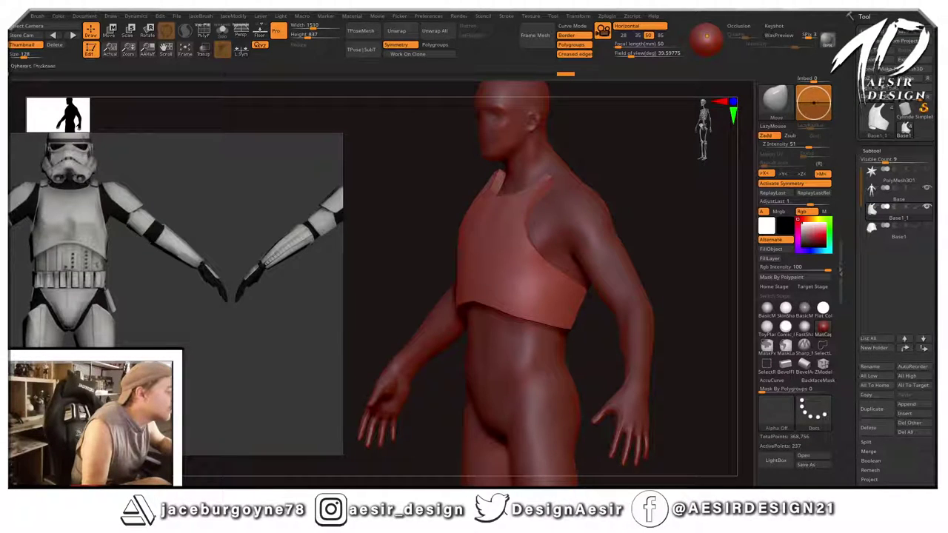
key(shift+d)
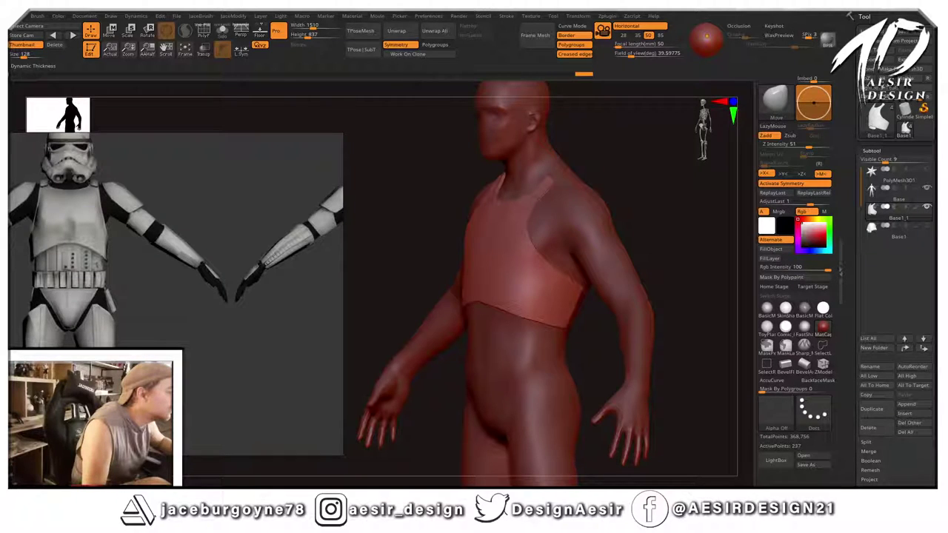
mouse_move(298, 402)
mouse_down()
mouse_move(603, 201)
mouse_move(656, 173)
mouse_move(663, 199)
mouse_up()
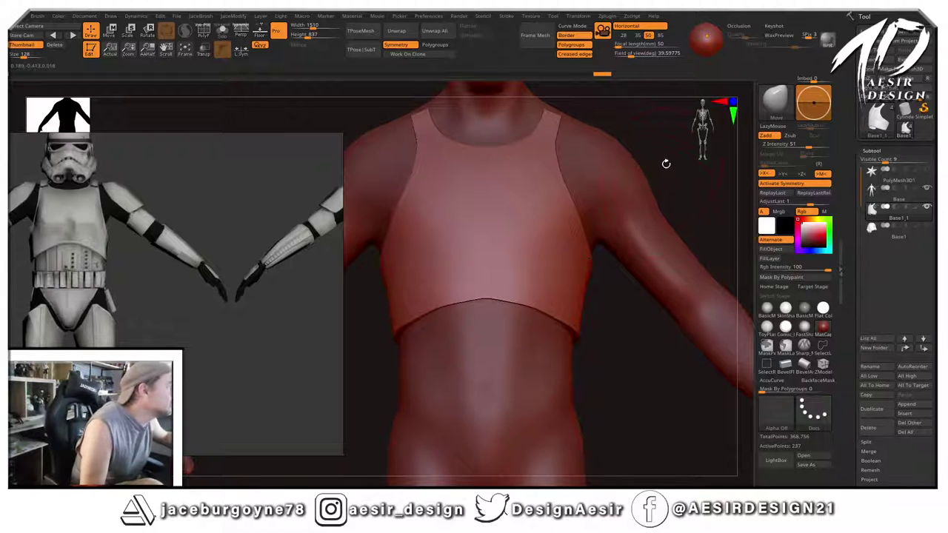
Apply the dynamic subdivision and thickness to the chest plate as real geometry.
alt+drag(668, 162, 652, 113)
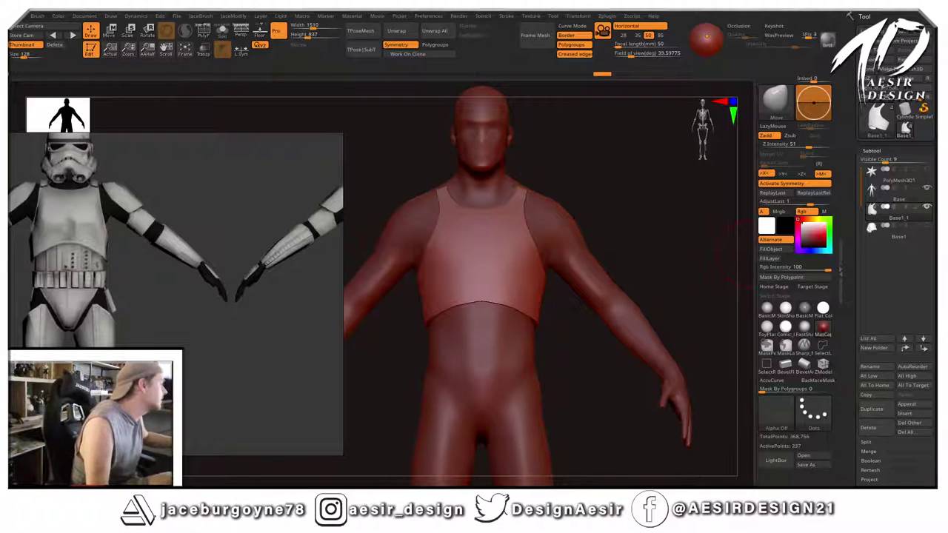
scroll(871, 232, down, 5)
click(877, 186)
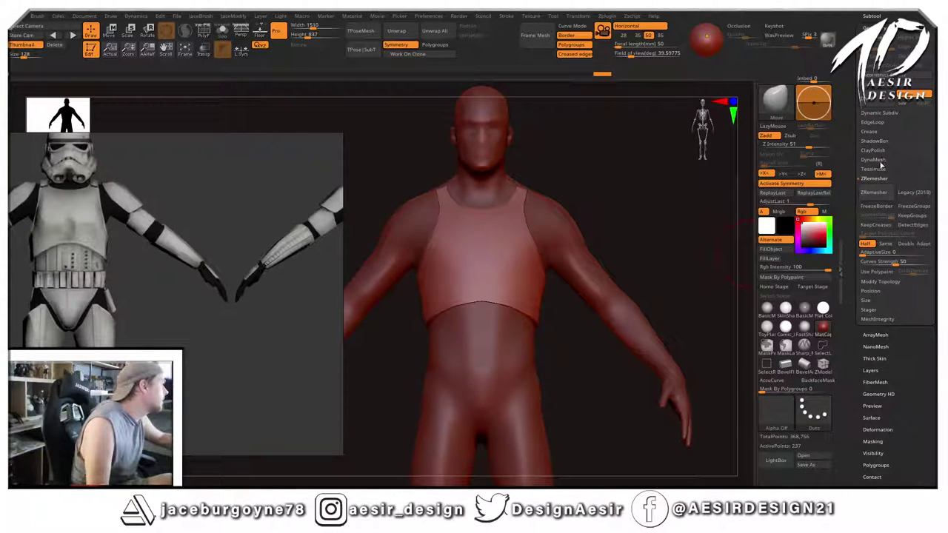
click(893, 114)
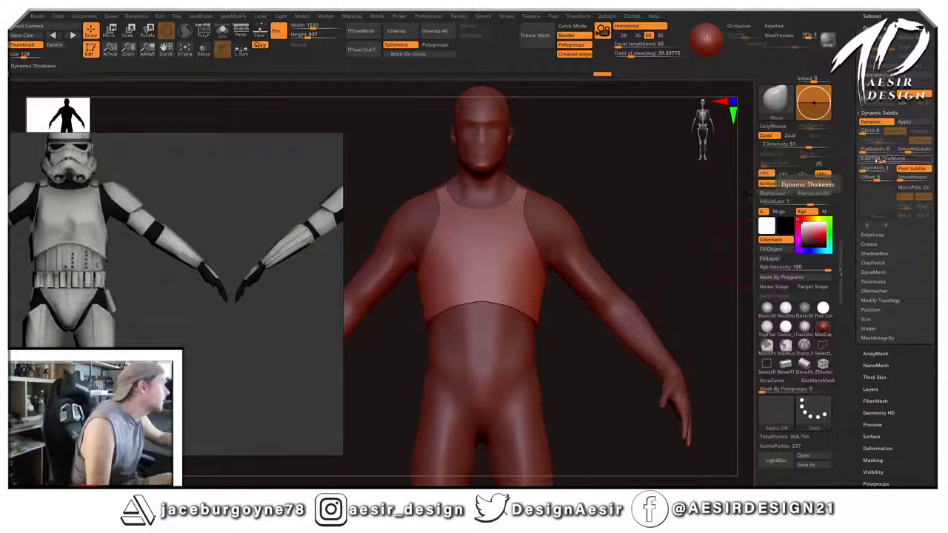
click(910, 123)
mouse_move(654, 209)
mouse_down()
mouse_move(660, 200)
mouse_move(645, 205)
mouse_move(656, 263)
mouse_move(660, 205)
mouse_move(648, 246)
mouse_move(692, 201)
mouse_move(666, 188)
mouse_move(627, 197)
mouse_move(645, 183)
mouse_up()
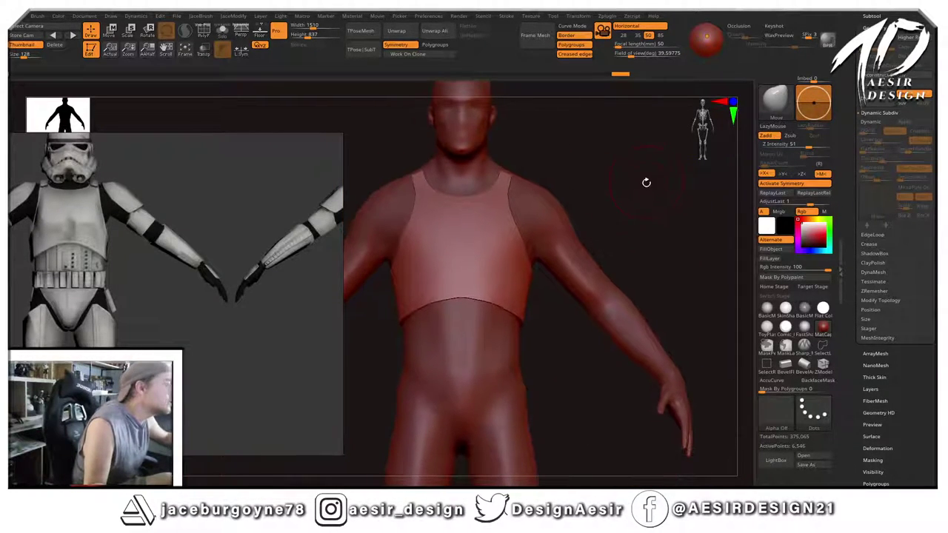
Remesh the thickened chest plate with DynaMesh and smooth its armhole edges.
key(space)
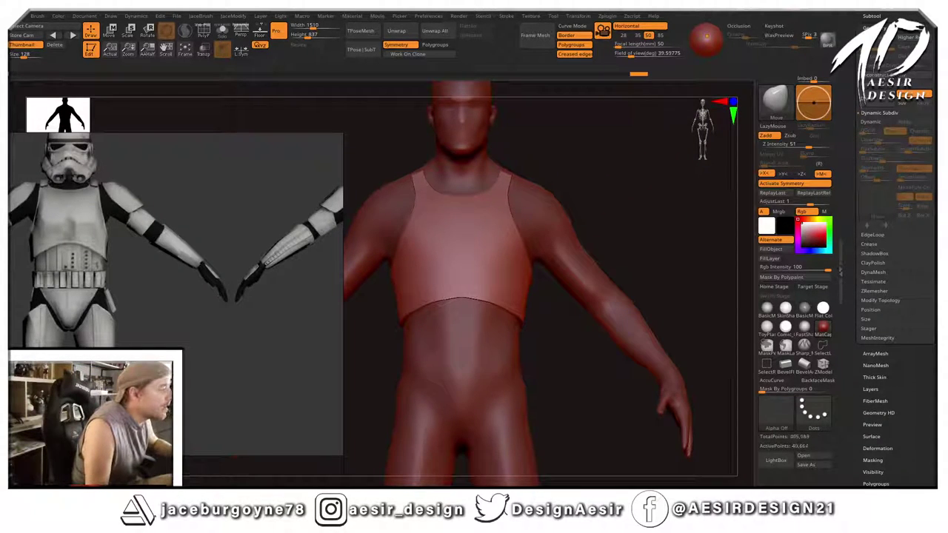
drag(652, 166, 653, 136)
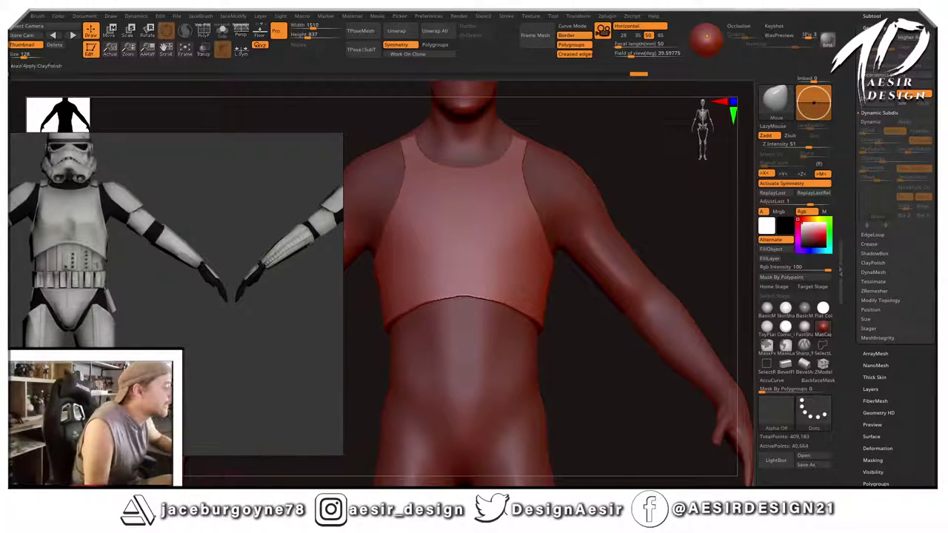
ctrl+drag(649, 176, 657, 186)
drag(658, 183, 626, 183)
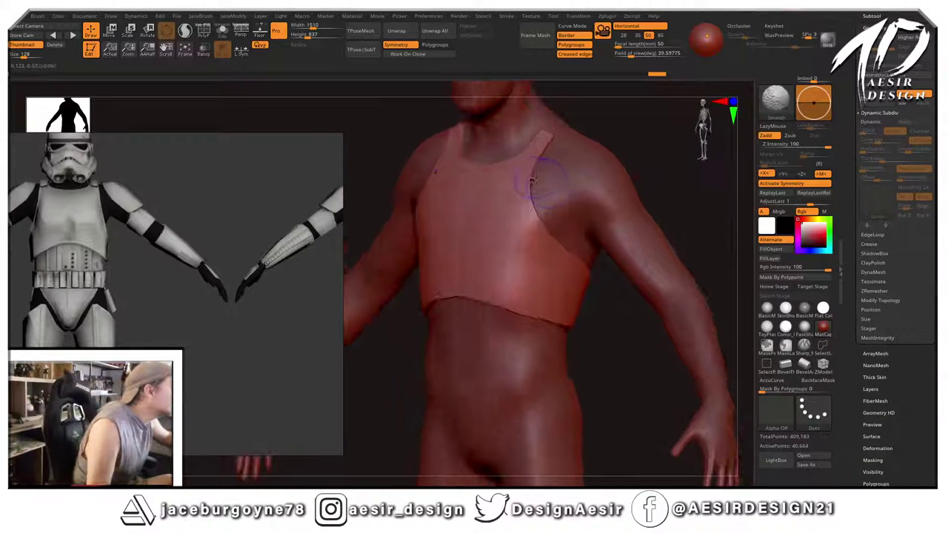
shift+drag(533, 179, 529, 192)
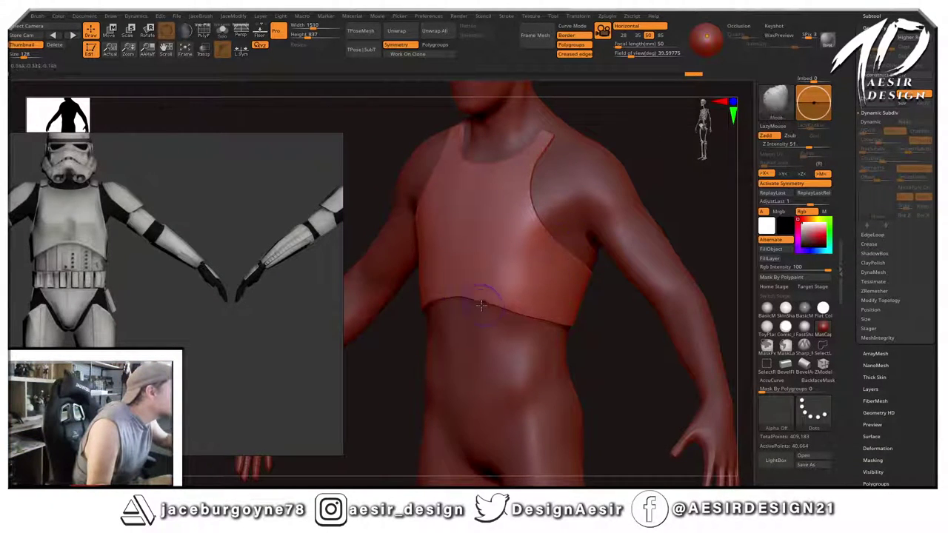
Make the helmet subtool visible together with the body and chest plate in the front view.
drag(645, 142, 668, 174)
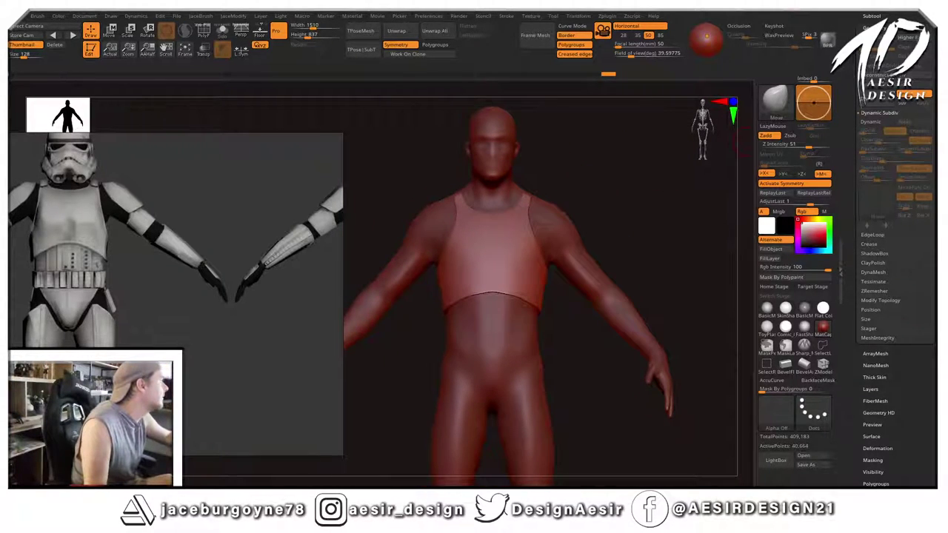
drag(926, 15, 926, 78)
click(873, 81)
click(927, 158)
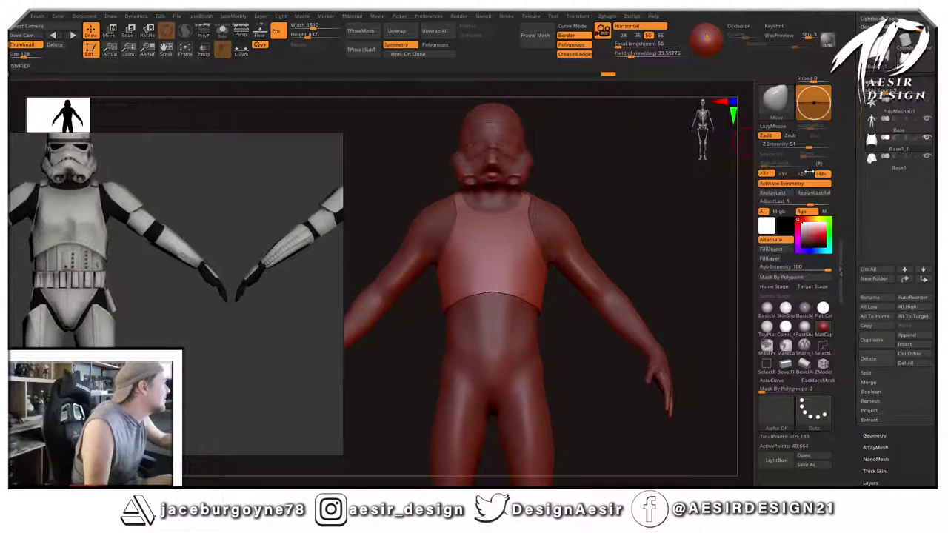
Adjust the chest plate's neckline and armhole edges symmetrically with the Move brush to follow the reference.
mouse_move(592, 204)
mouse_down()
mouse_move(659, 195)
mouse_move(635, 200)
mouse_move(652, 212)
mouse_move(656, 161)
mouse_move(671, 195)
mouse_move(635, 190)
mouse_move(630, 173)
mouse_move(648, 206)
mouse_up()
key(space)
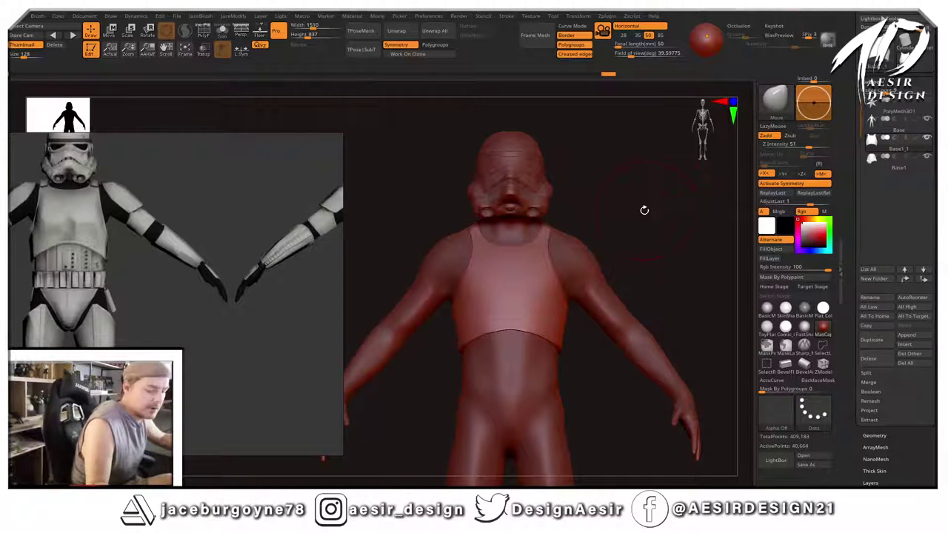
key(b)
click(634, 251)
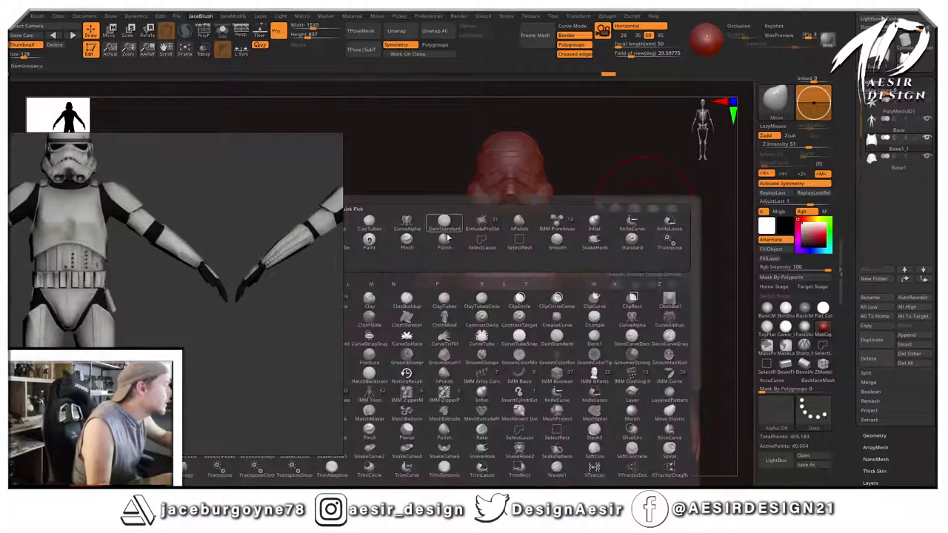
click(444, 225)
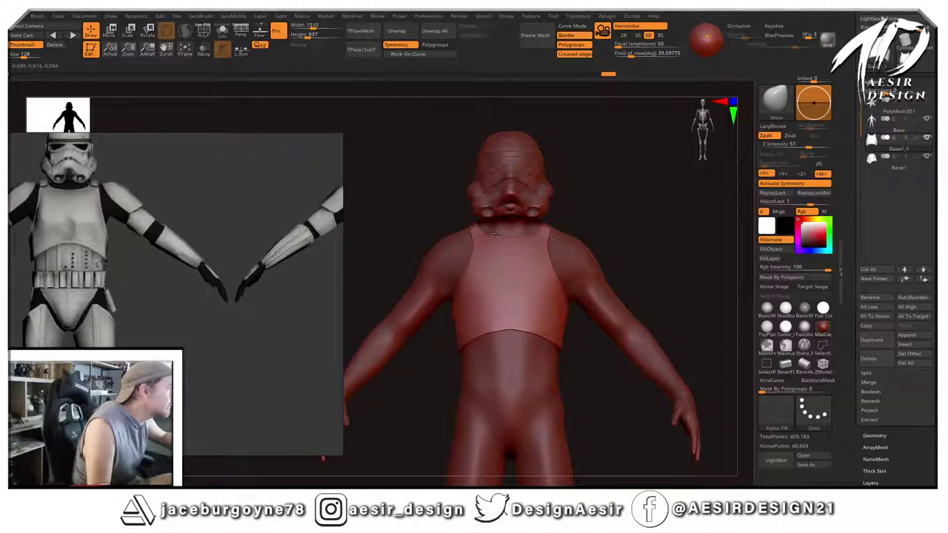
drag(497, 234, 495, 235)
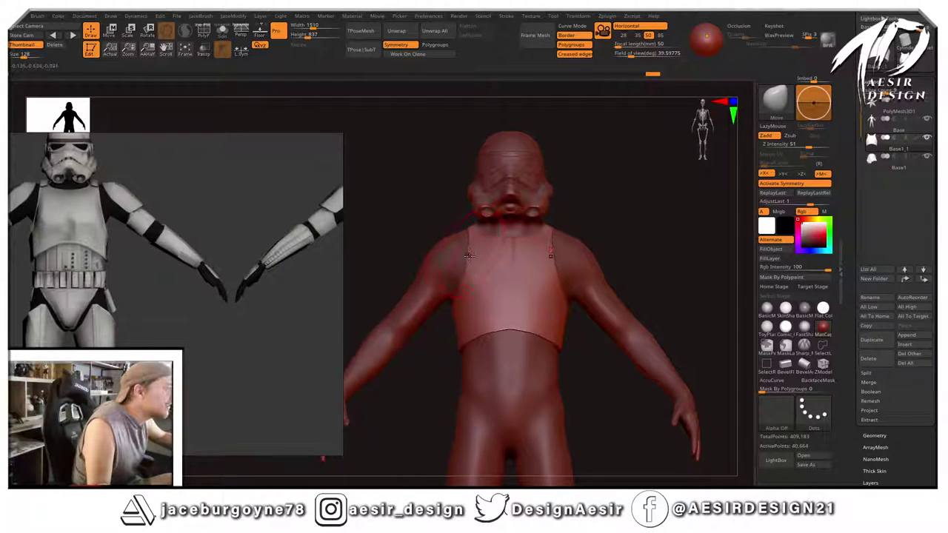
drag(465, 264, 462, 264)
Adjust the chest plate's upper shoulder edges in side view with a smaller Move brush.
drag(638, 198, 520, 216)
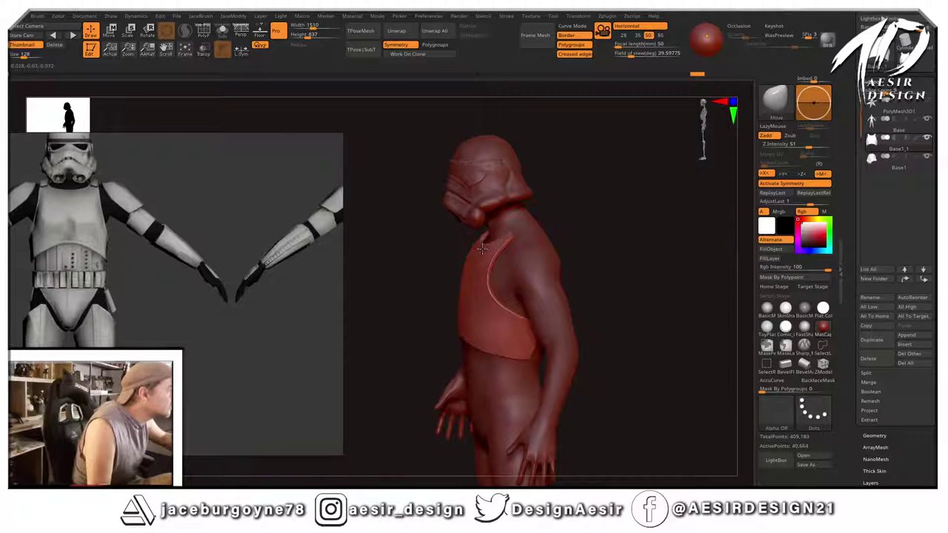
key([)
key([)
key([)
key([)
key([)
key([)
mouse_move(491, 254)
right_down()
mouse_move(618, 207)
mouse_move(484, 239)
right_up()
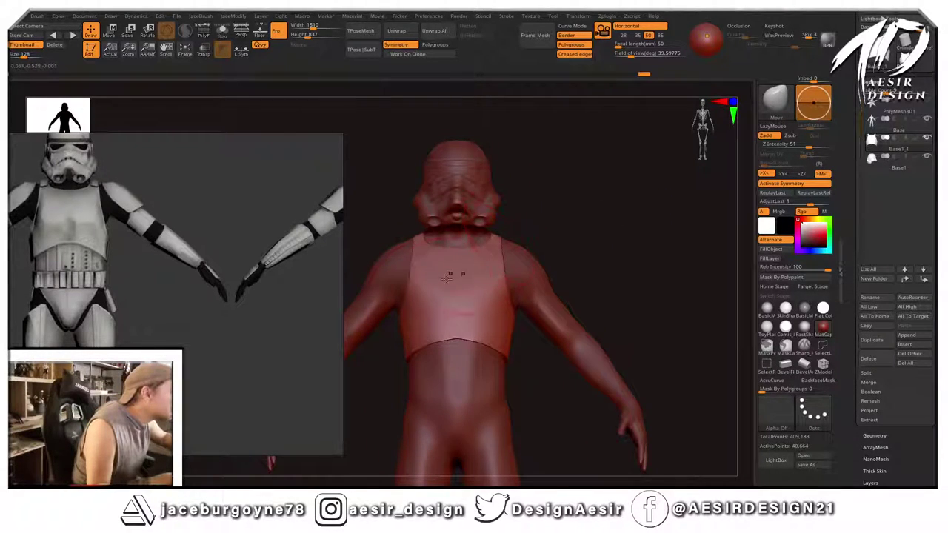
Refine the chest plate's neckline and top corners symmetrically with a larger Move brush to match the front reference.
key(])
right_drag(449, 275, 567, 241)
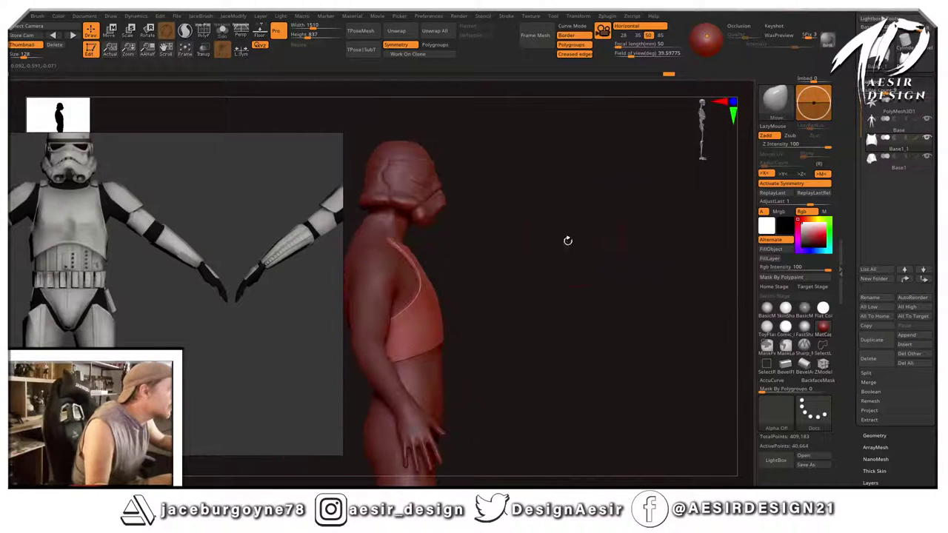
alt+drag(568, 241, 641, 211)
mouse_move(592, 229)
right_down()
mouse_move(588, 216)
mouse_move(624, 209)
mouse_move(556, 233)
mouse_move(546, 201)
right_up()
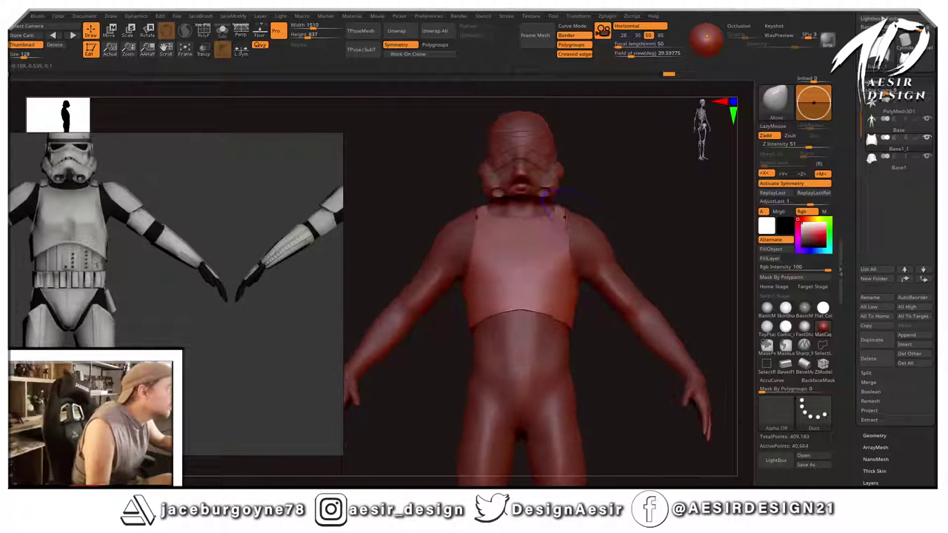
drag(546, 201, 549, 199)
mouse_move(659, 202)
alt+right_down()
mouse_move(610, 209)
mouse_move(618, 192)
mouse_move(631, 195)
alt+right_up()
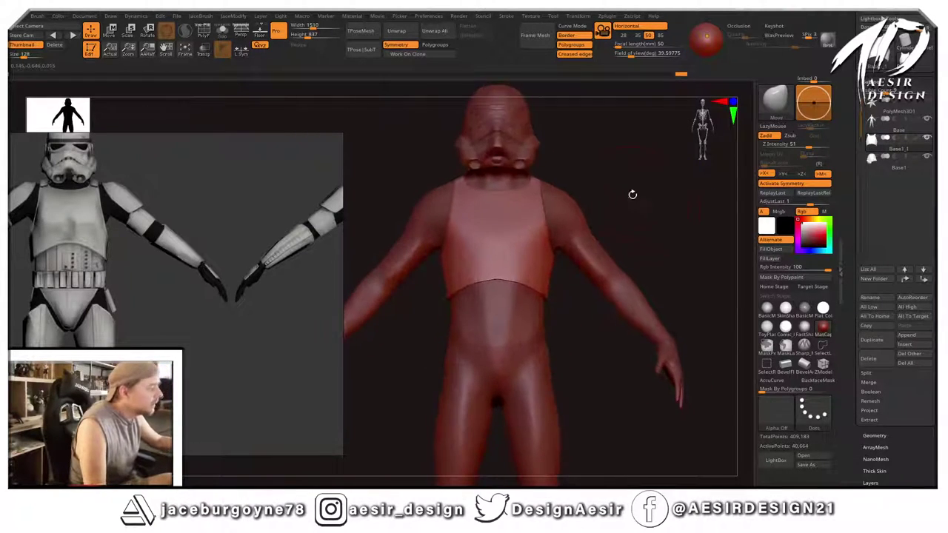
Compare the chest plate's front and side silhouette with the stormtrooper reference images.
key(space)
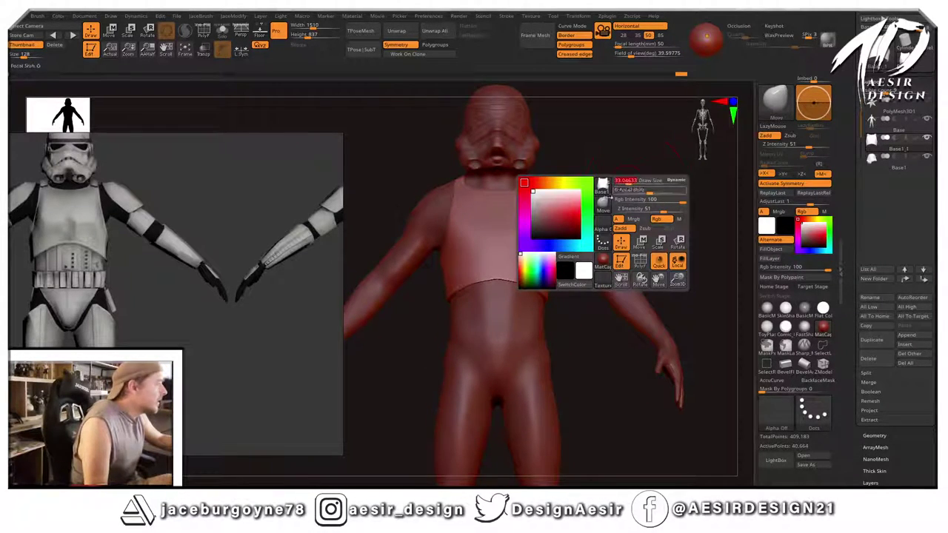
right_drag(657, 175, 629, 205)
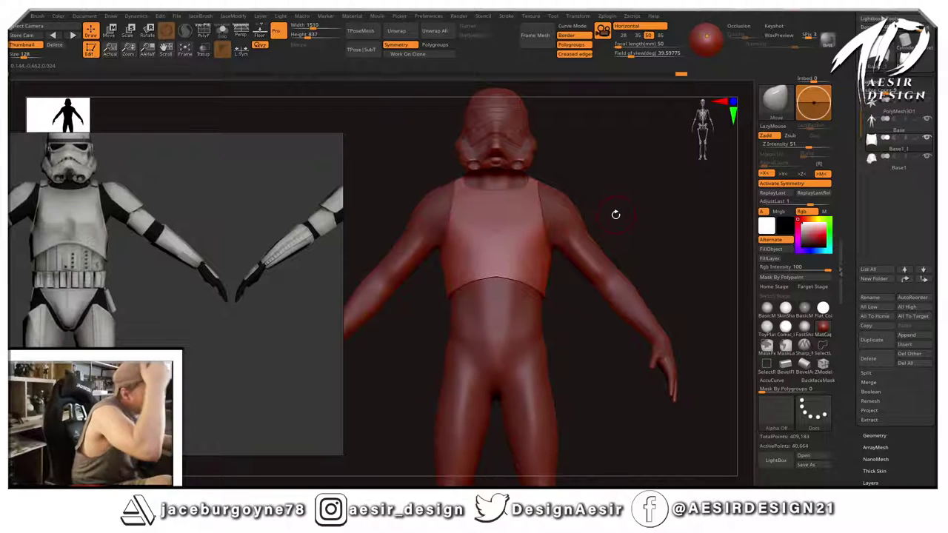
drag(615, 198, 645, 210)
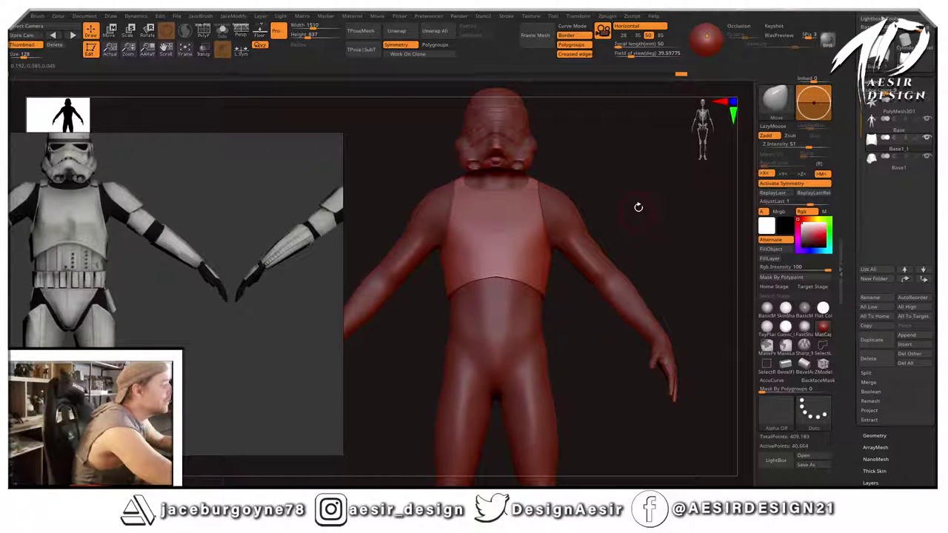
drag(637, 201, 633, 181)
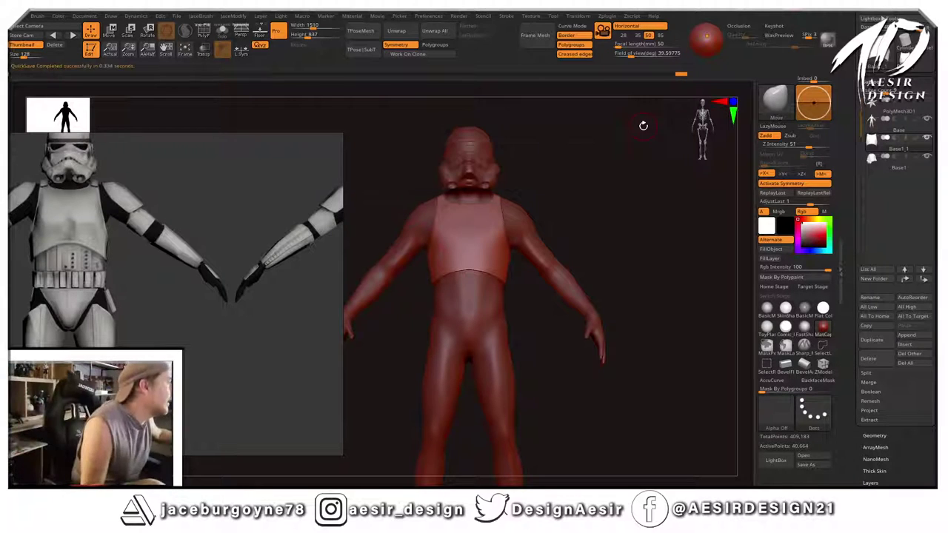
drag(591, 217, 518, 254)
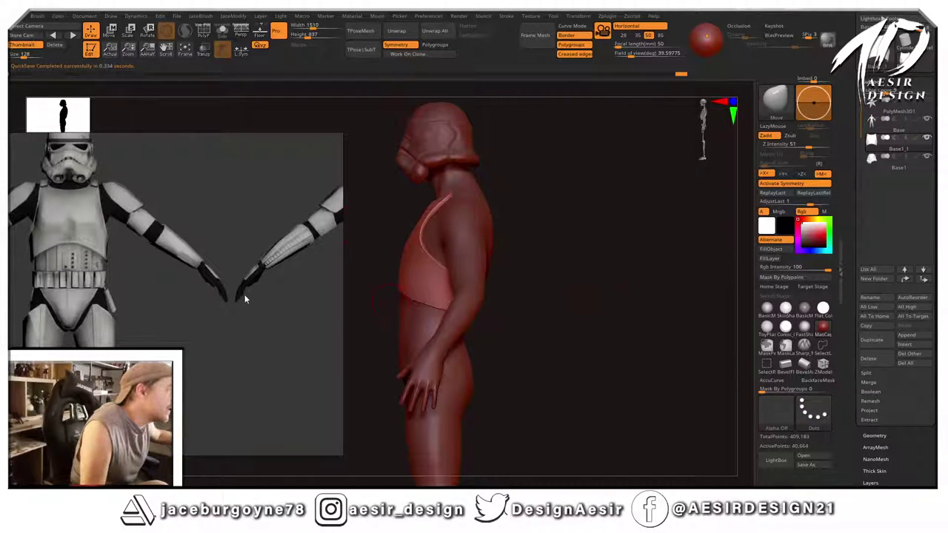
right_drag(257, 331, 291, 329)
middle_drag(291, 329, 375, 337)
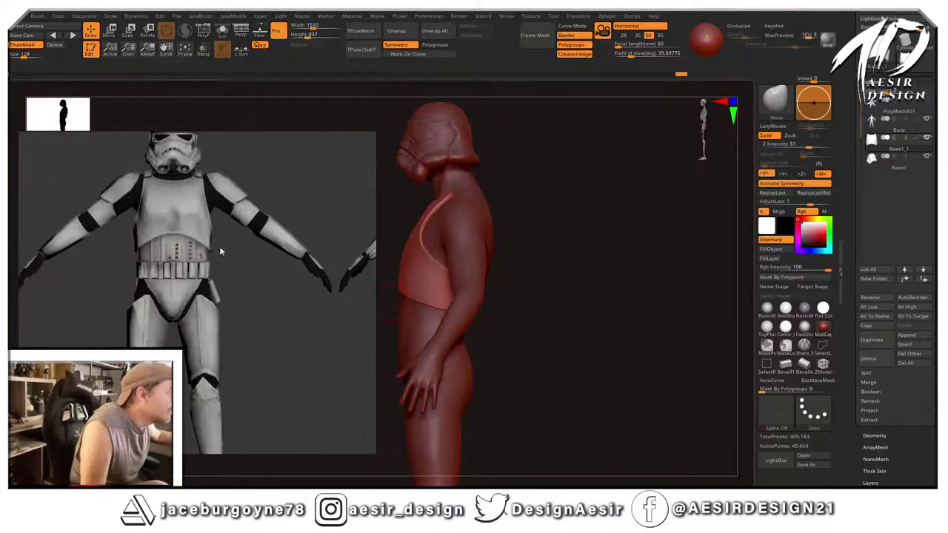
drag(280, 305, 195, 317)
drag(211, 393, 282, 388)
drag(571, 340, 598, 342)
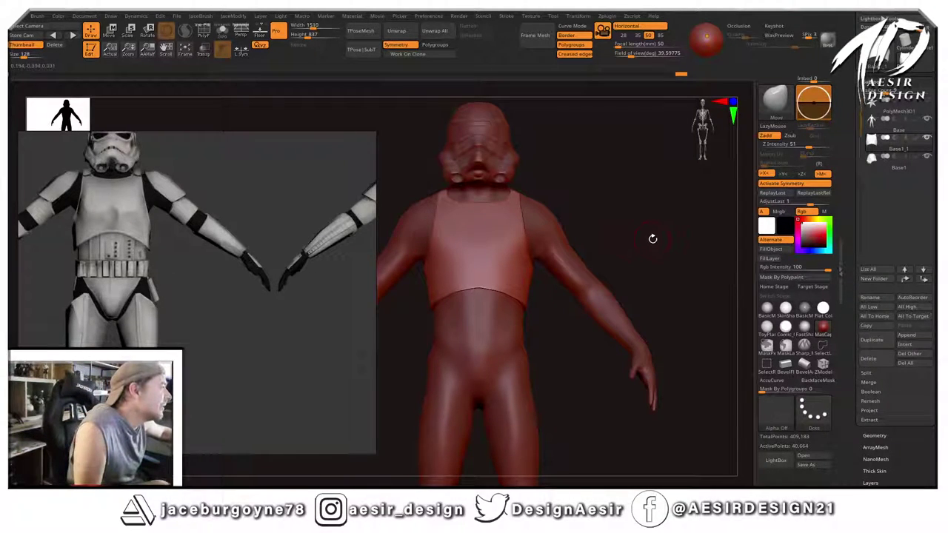
drag(652, 238, 642, 232)
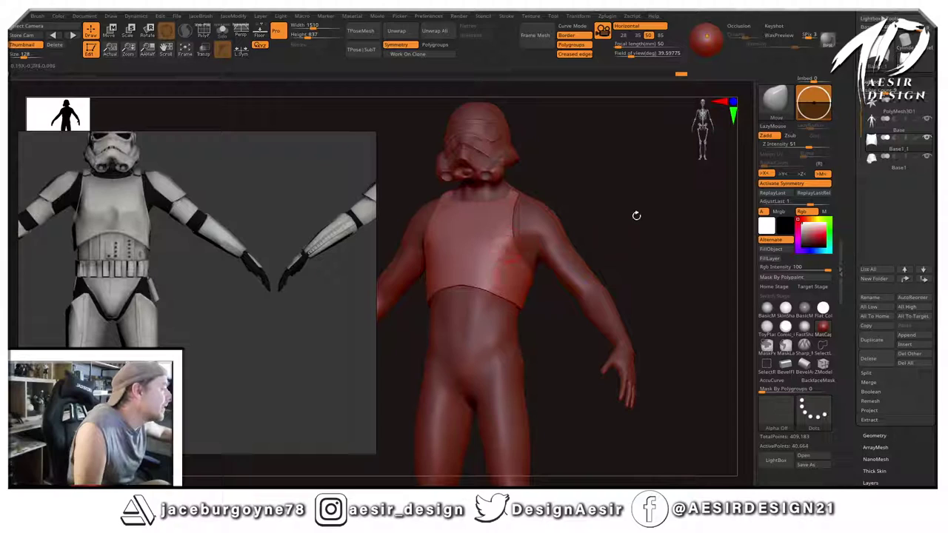
mouse_move(633, 205)
mouse_down()
mouse_move(641, 225)
mouse_move(634, 206)
mouse_up()
Mask the notched pectoral area of the chest plate symmetrically, outlining it first and filling in its interior.
key(b)
key(m)
key(v)
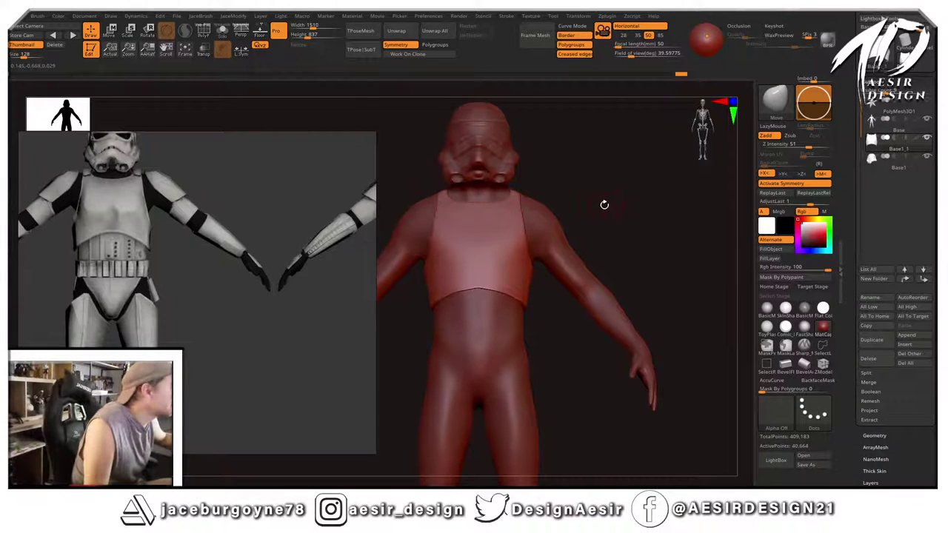
key(space)
alt+drag(610, 198, 615, 209)
key(ctrl)
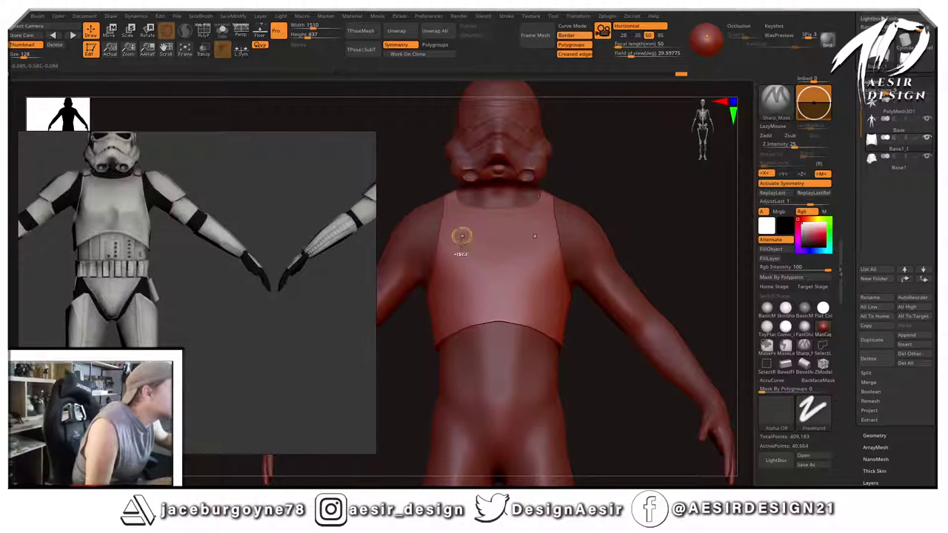
mouse_move(451, 227)
ctrl+mouse_down()
mouse_move(443, 254)
mouse_move(474, 270)
mouse_move(490, 265)
ctrl+mouse_up()
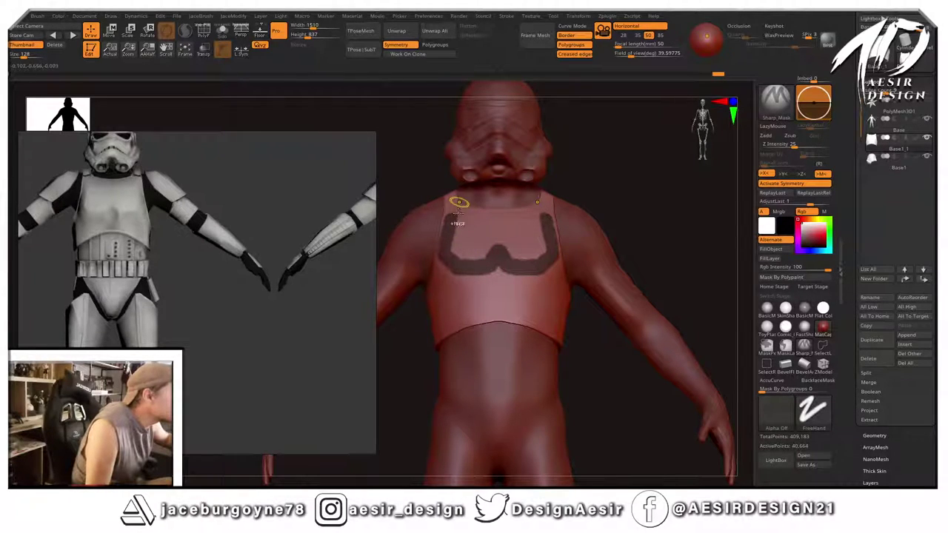
mouse_move(456, 222)
ctrl+mouse_down()
mouse_move(473, 248)
mouse_move(495, 239)
mouse_move(463, 223)
ctrl+mouse_up()
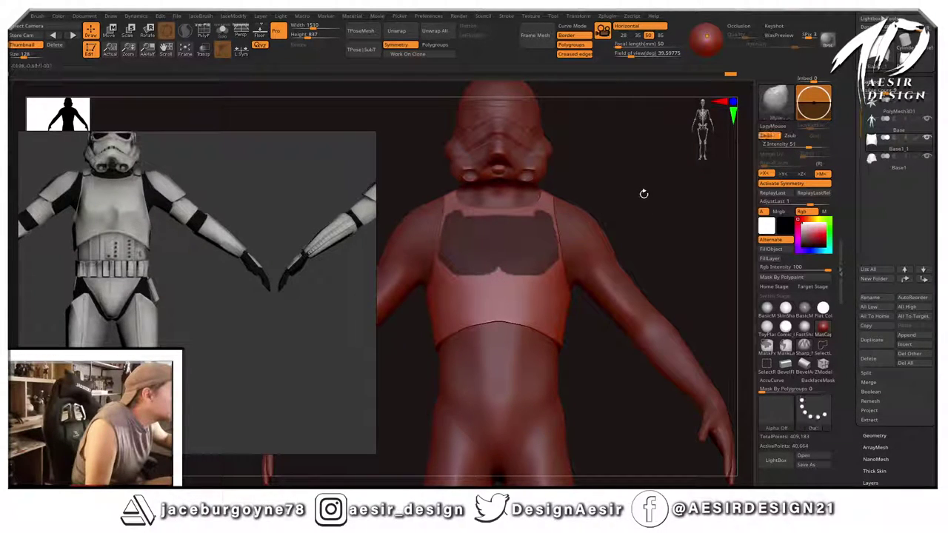
Invert the mask and move the pectoral area forward from the chest plate with the transform gizmo.
drag(655, 189, 633, 183)
key(w)
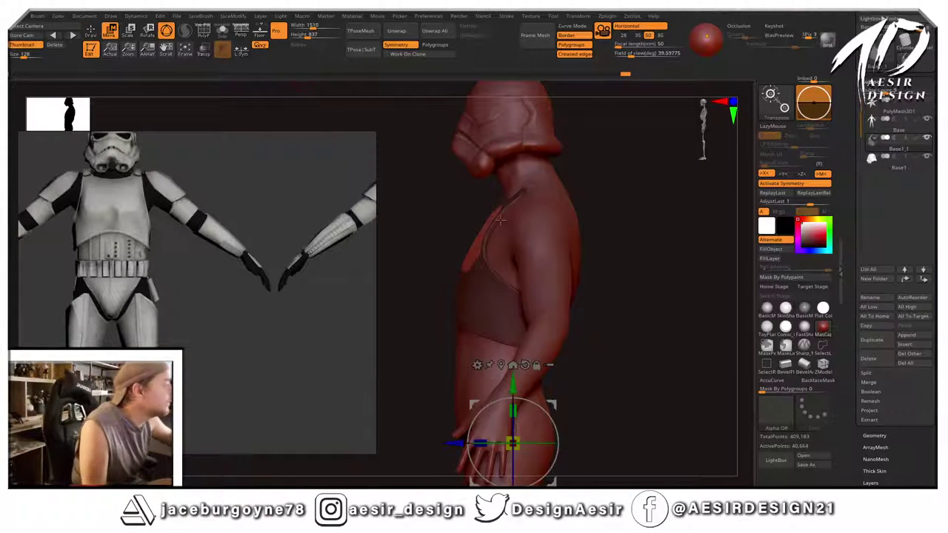
drag(546, 392, 508, 200)
mouse_move(604, 205)
mouse_down()
mouse_move(660, 205)
mouse_move(602, 189)
mouse_move(612, 185)
mouse_move(659, 199)
mouse_up()
Try to tilt the unmasked pectoral area with the transform gizmo, and undo the change.
key(ctrl)
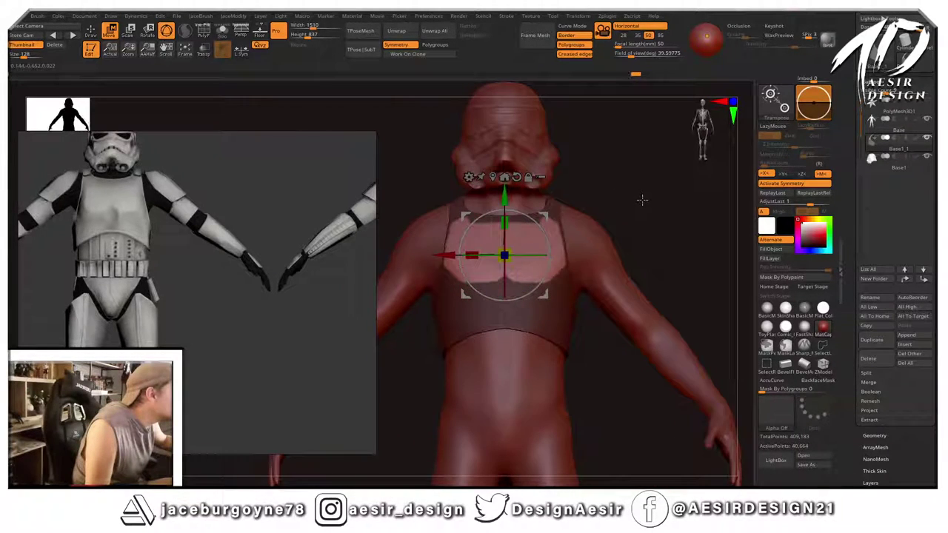
key(ctrl)
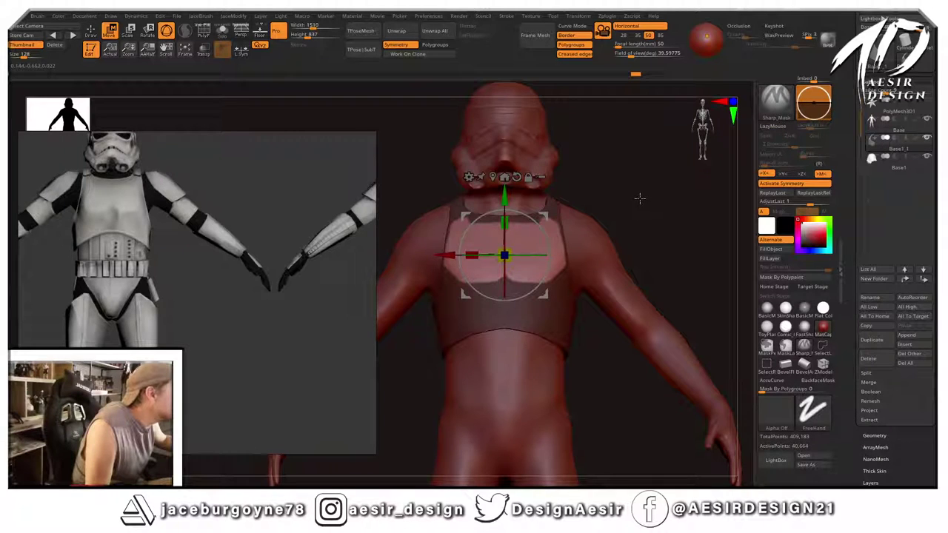
drag(640, 198, 594, 196)
mouse_move(527, 217)
mouse_down()
mouse_move(542, 218)
mouse_move(530, 227)
mouse_up()
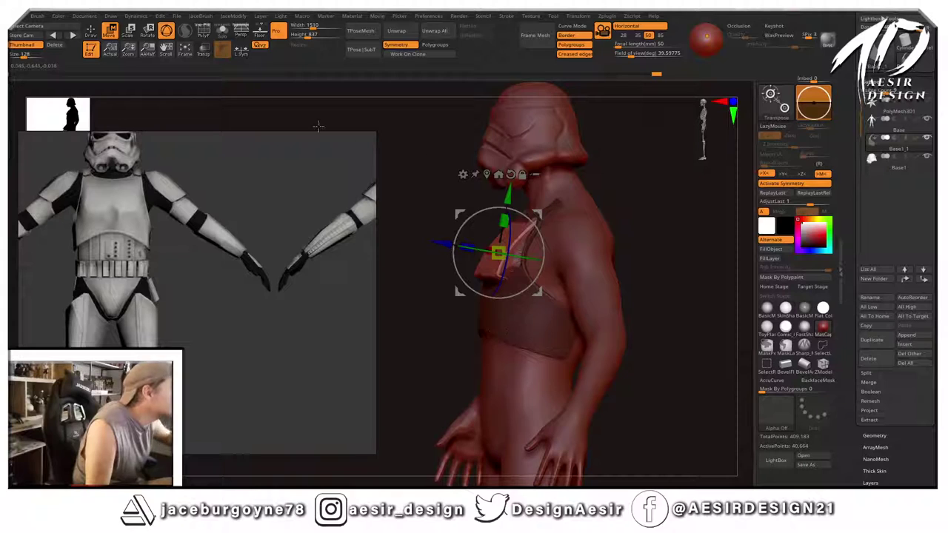
click(90, 31)
mouse_move(299, 93)
mouse_down()
mouse_move(677, 191)
mouse_move(665, 200)
mouse_move(598, 202)
mouse_up()
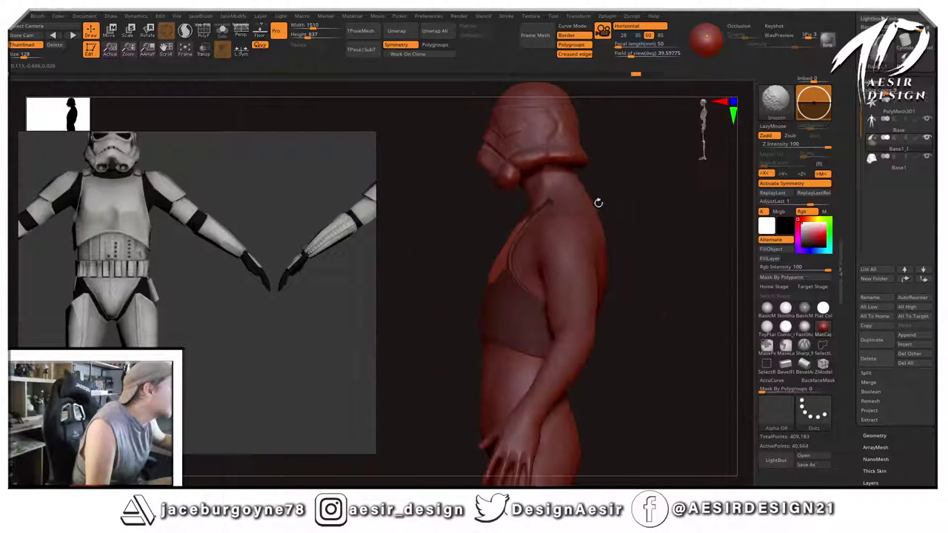
Adjust the raised pectoral area with the gizmo, clear the mask and remesh the chest plate with DynaMesh.
key(r)
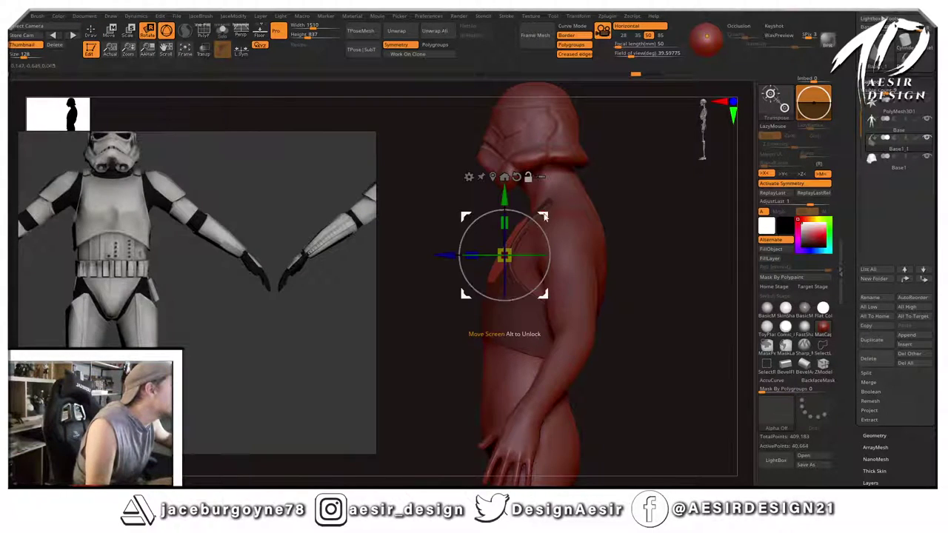
mouse_move(544, 217)
mouse_down()
mouse_move(552, 183)
mouse_move(658, 186)
mouse_move(645, 194)
mouse_move(660, 199)
mouse_up()
click(91, 32)
key(shift)
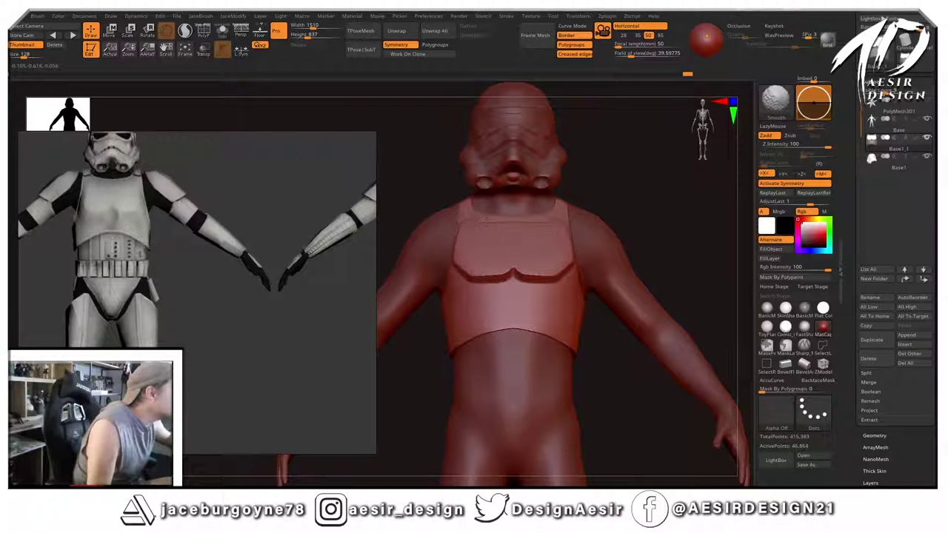
Smooth the pectoral panel's upper transition and refine its lower ledge around the center notch.
mouse_move(642, 190)
mouse_down()
mouse_move(662, 193)
mouse_move(669, 209)
mouse_move(528, 232)
mouse_move(458, 222)
mouse_up()
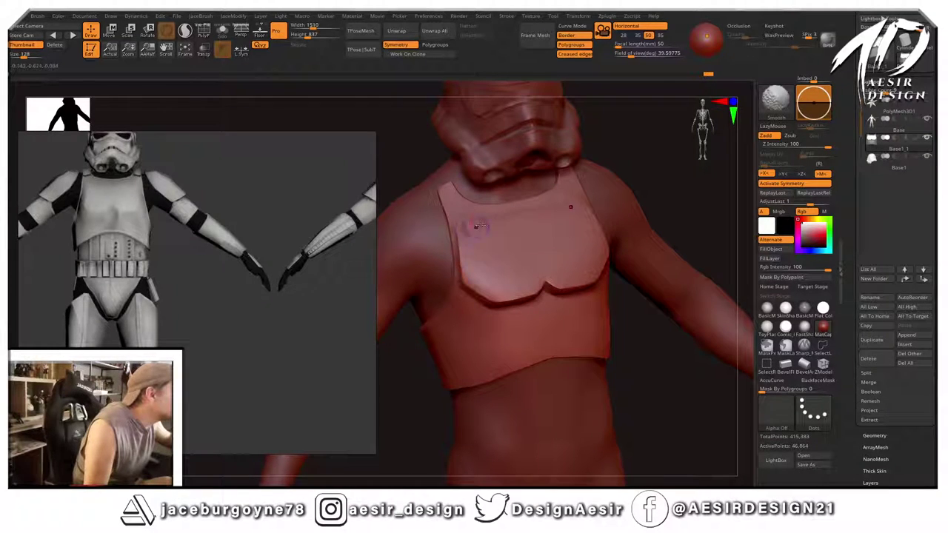
mouse_move(677, 165)
mouse_down()
mouse_move(673, 153)
mouse_move(643, 192)
mouse_move(641, 155)
mouse_move(622, 144)
mouse_up()
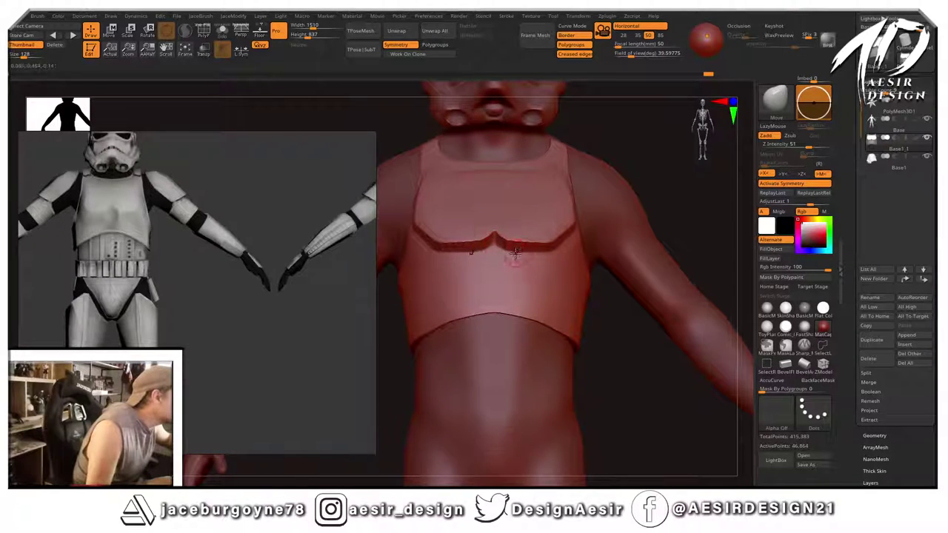
shift+drag(515, 253, 533, 255)
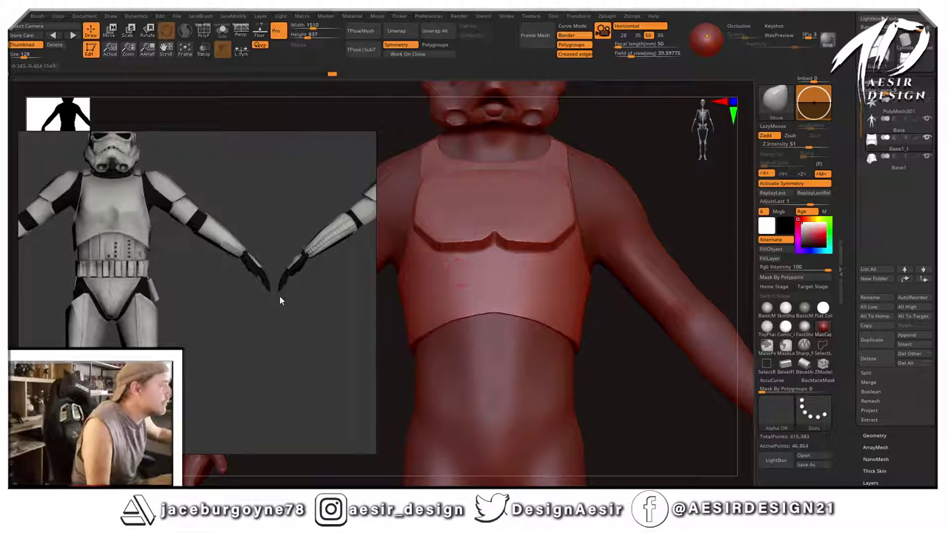
Build up clay beneath the pectoral ledge and down both sides of the center line with the ClayBuildup brush, following the full-body reference.
scroll(279, 296, down, 3)
middle_drag(267, 311, 411, 324)
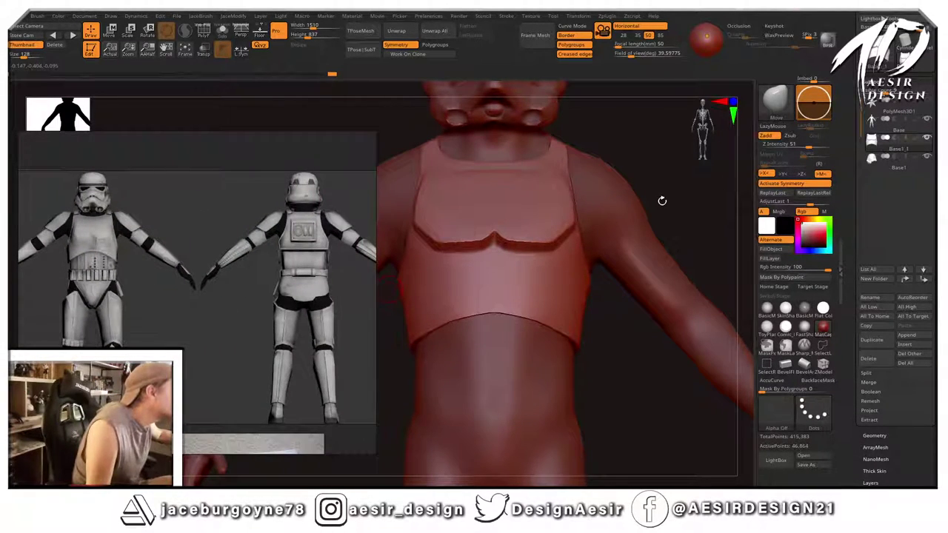
mouse_move(662, 201)
mouse_down()
mouse_move(681, 205)
mouse_move(664, 199)
mouse_up()
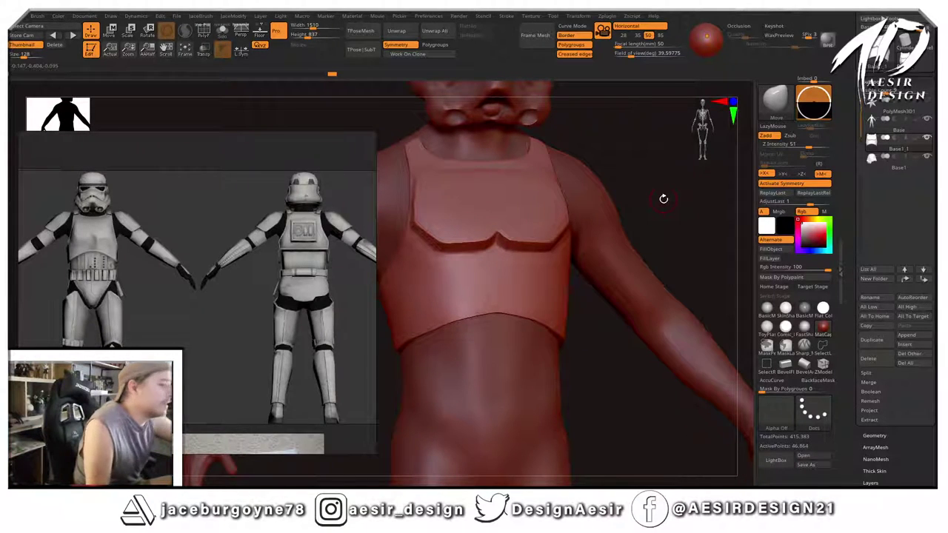
drag(634, 170, 638, 118)
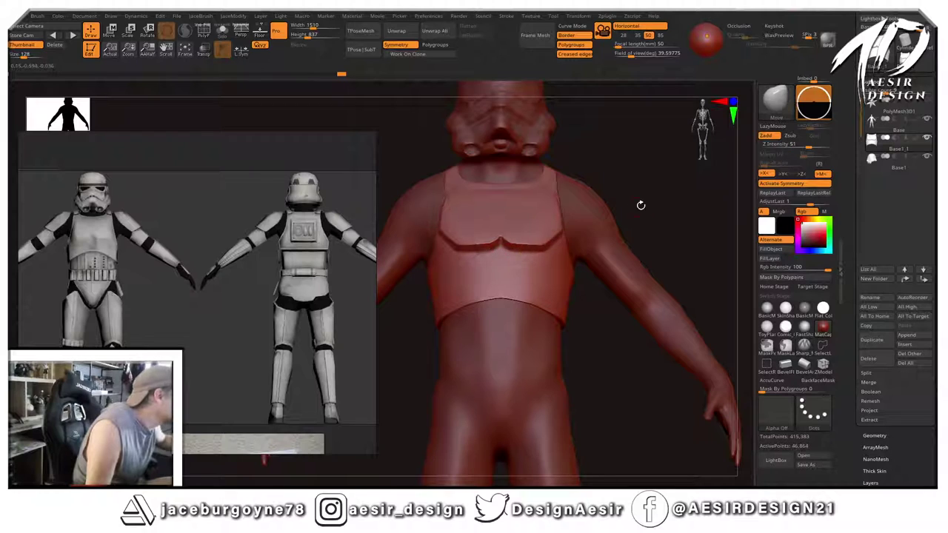
drag(642, 205, 641, 189)
key(b)
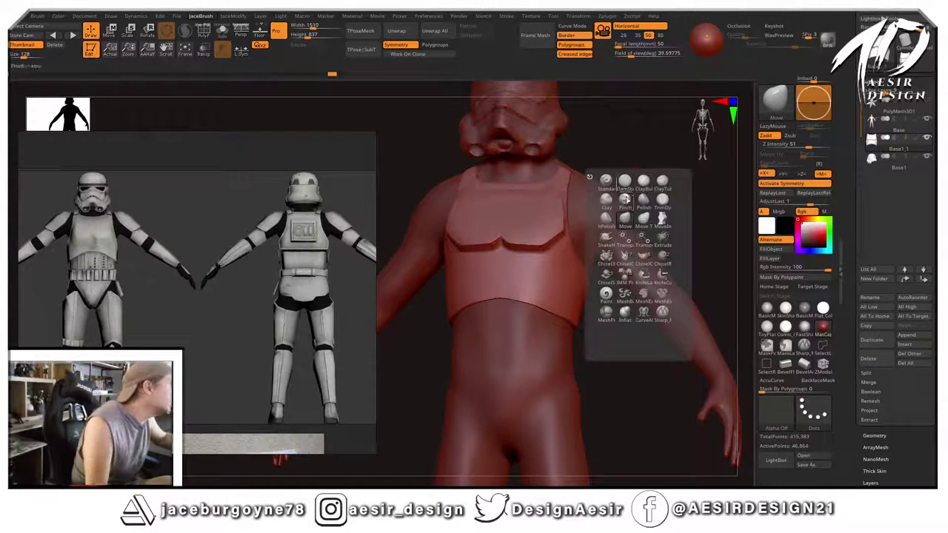
click(644, 182)
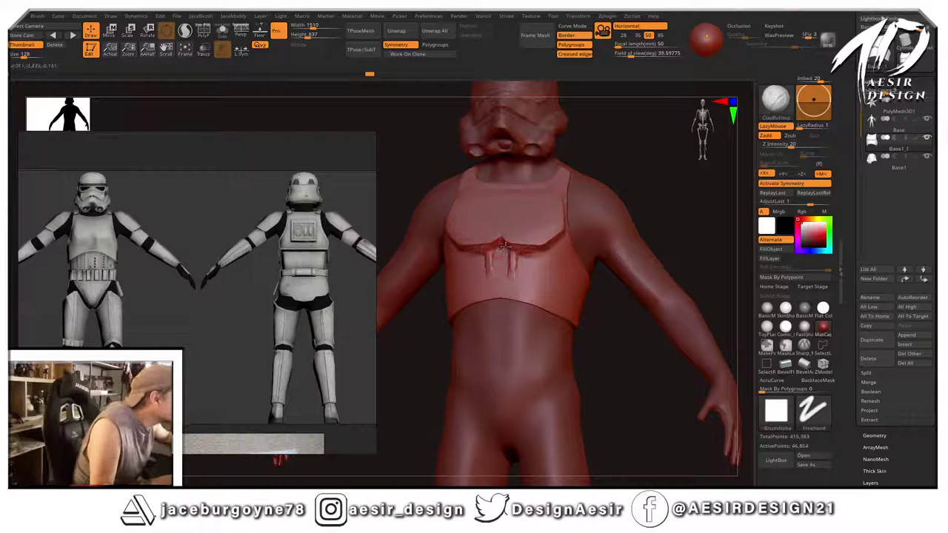
key(space)
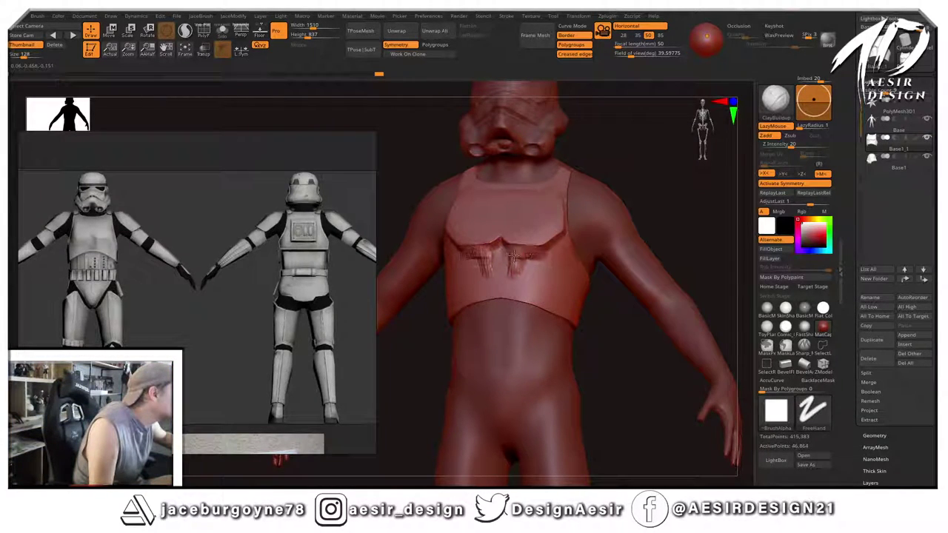
mouse_move(513, 257)
mouse_down()
mouse_move(530, 268)
mouse_move(527, 294)
mouse_move(512, 262)
mouse_move(543, 256)
mouse_move(534, 292)
mouse_up()
key(shift)
drag(548, 247, 560, 265)
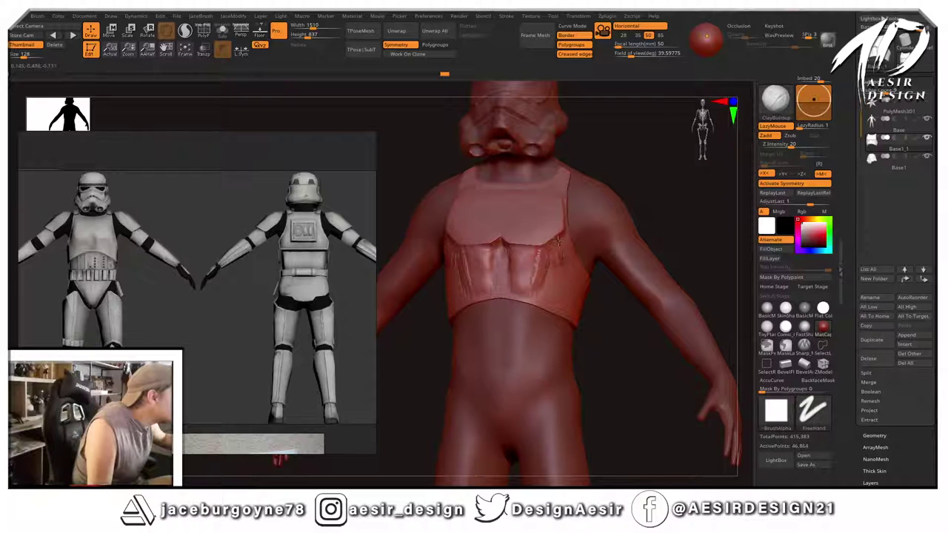
Smooth the added clay and refine the mirrored forms across the lower part of the chest plate.
key(shift)
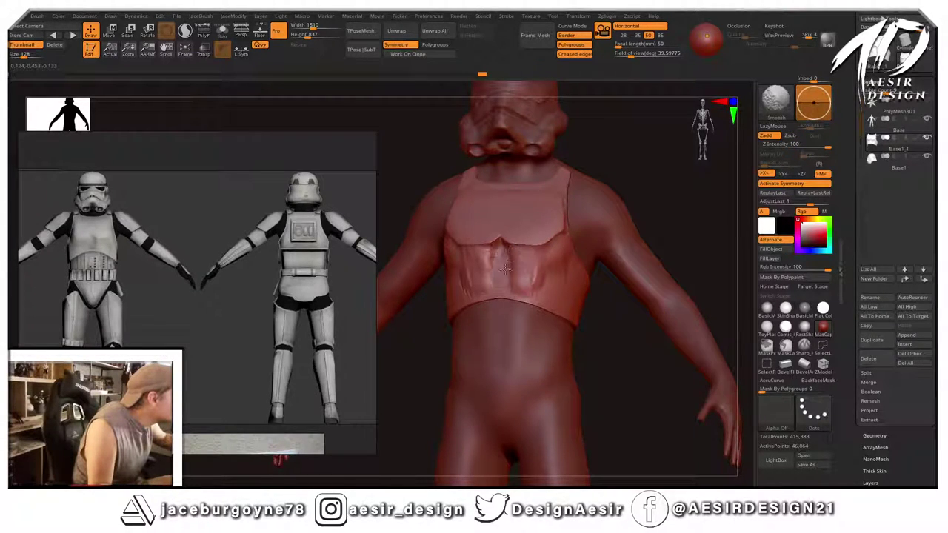
mouse_move(506, 268)
shift+mouse_down()
mouse_move(499, 257)
mouse_move(491, 272)
mouse_move(475, 267)
shift+mouse_up()
key(shift)
drag(689, 186, 671, 189)
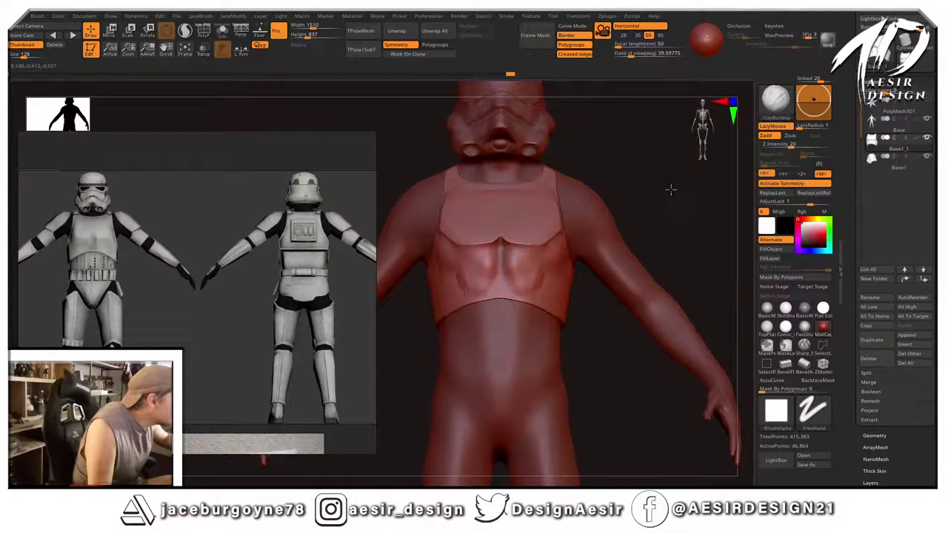
key(shift)
mouse_move(532, 260)
mouse_down()
mouse_move(519, 298)
mouse_move(524, 291)
mouse_up()
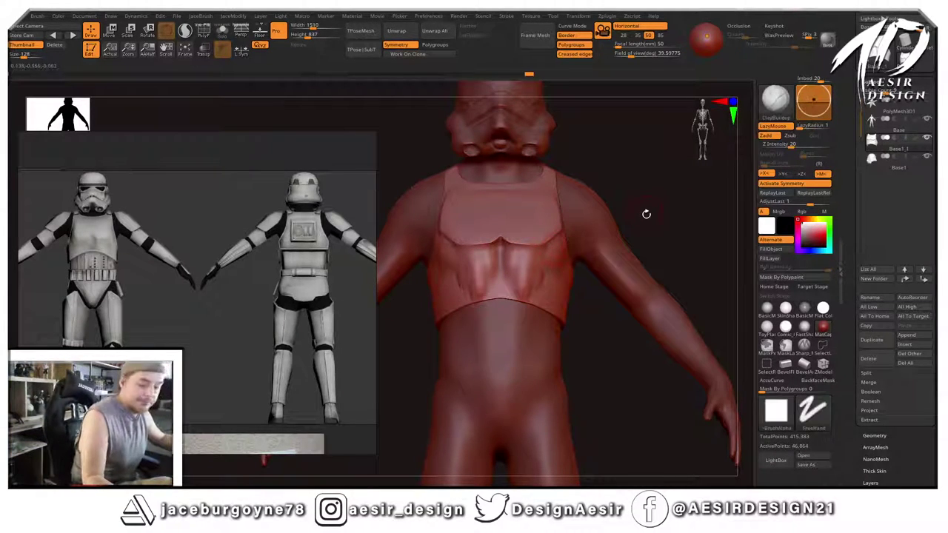
Try to remesh the chest plate with DynaMesh.
mouse_move(644, 198)
ctrl+mouse_down()
mouse_move(661, 231)
mouse_move(656, 220)
mouse_move(631, 222)
mouse_move(668, 226)
mouse_move(641, 205)
mouse_move(646, 319)
mouse_move(400, 314)
mouse_move(667, 308)
mouse_move(663, 345)
mouse_move(662, 251)
ctrl+mouse_up()
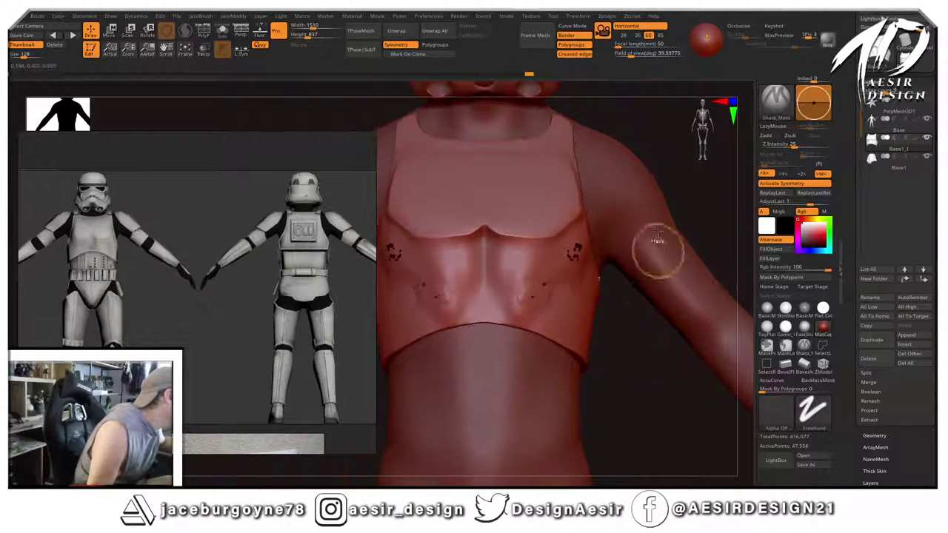
ctrl+drag(684, 163, 694, 215)
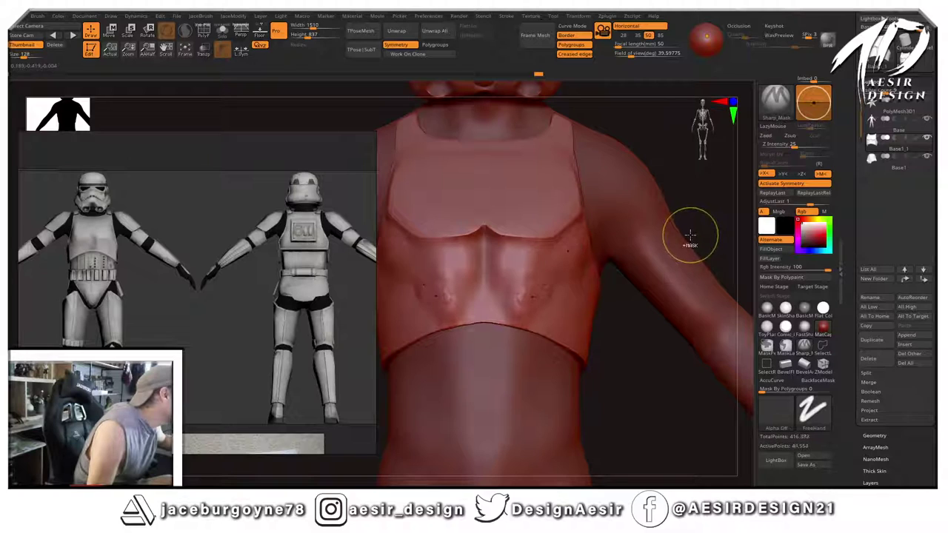
drag(644, 307, 656, 268)
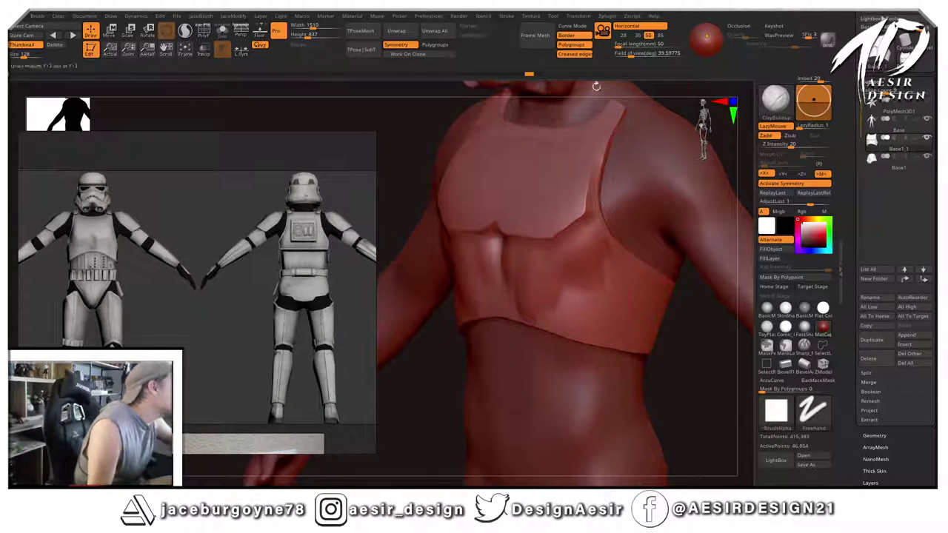
Isolate the chest plate in Solo mode and turn on backface masking for the ClayBuildup brush.
click(223, 33)
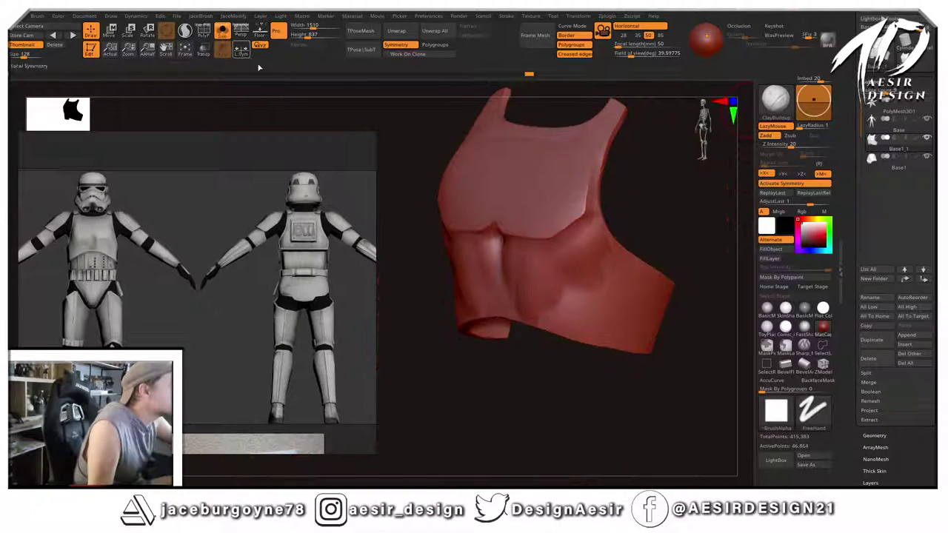
drag(657, 226, 574, 236)
drag(416, 364, 695, 228)
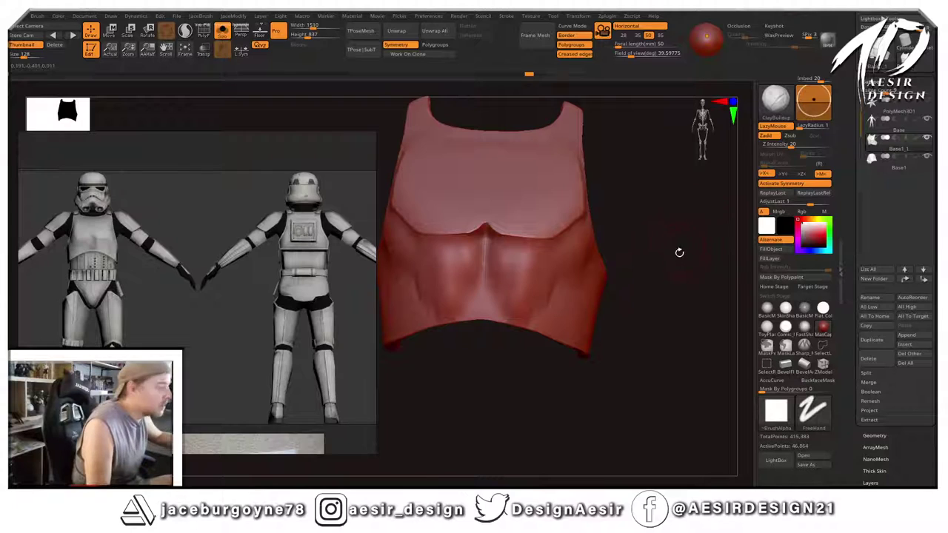
key(b)
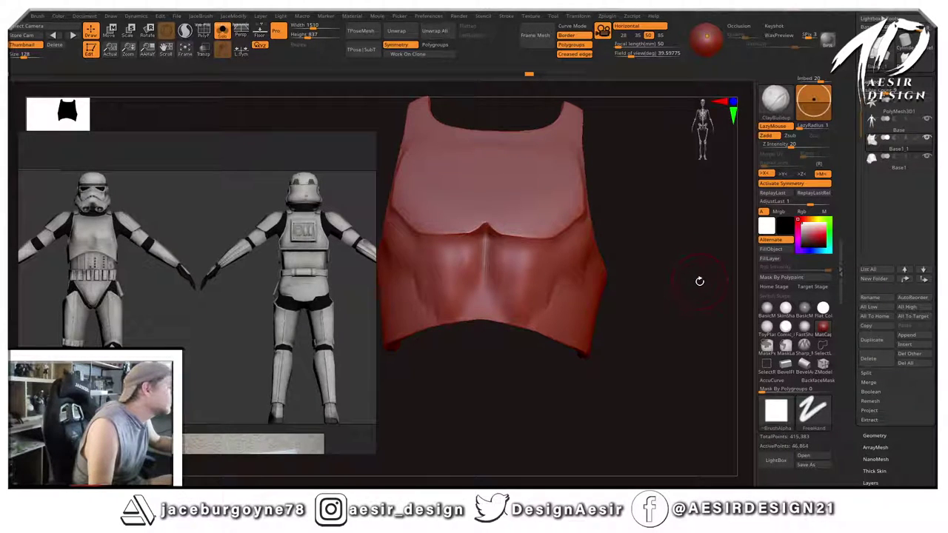
key(2)
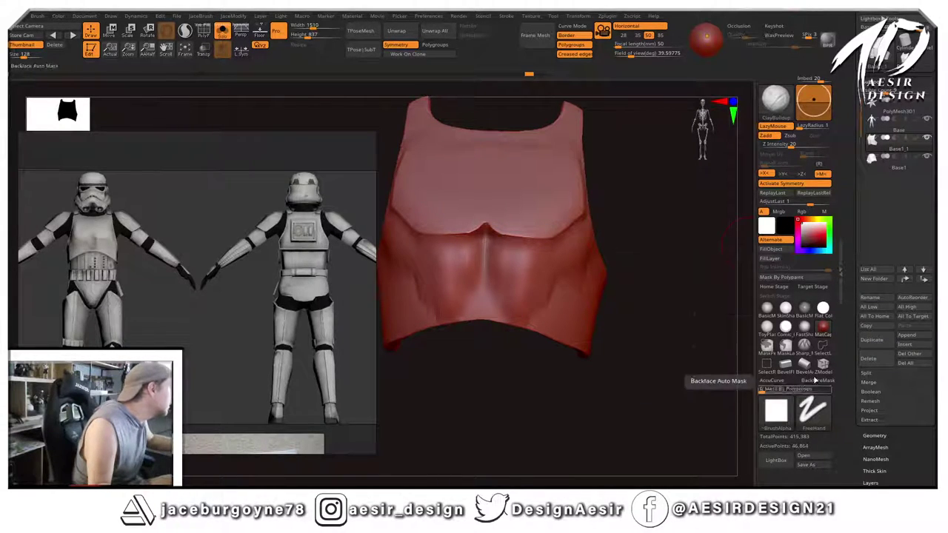
click(817, 380)
Smooth the sculpted transitions on the lower part of the chest plate.
mouse_move(675, 177)
mouse_down()
mouse_move(547, 207)
mouse_move(555, 184)
mouse_up()
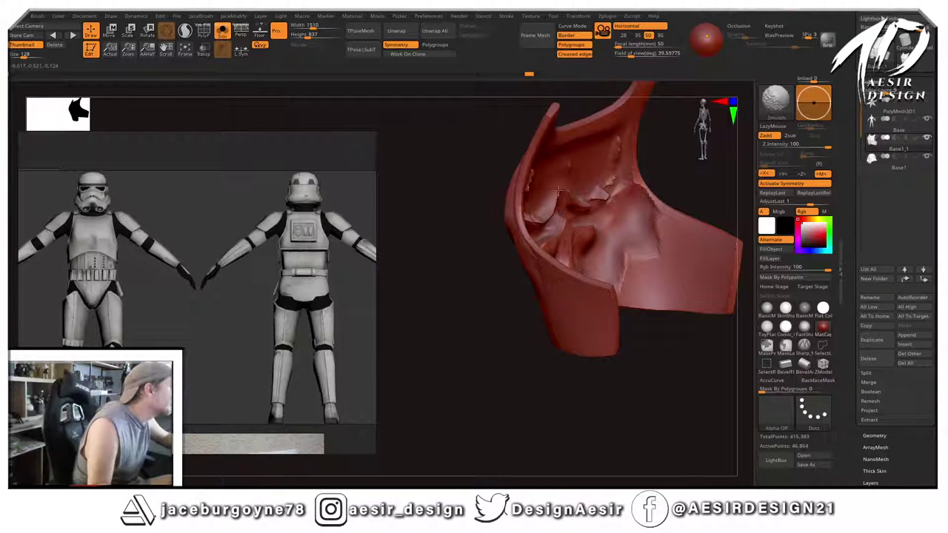
shift+right_drag(558, 191, 540, 257)
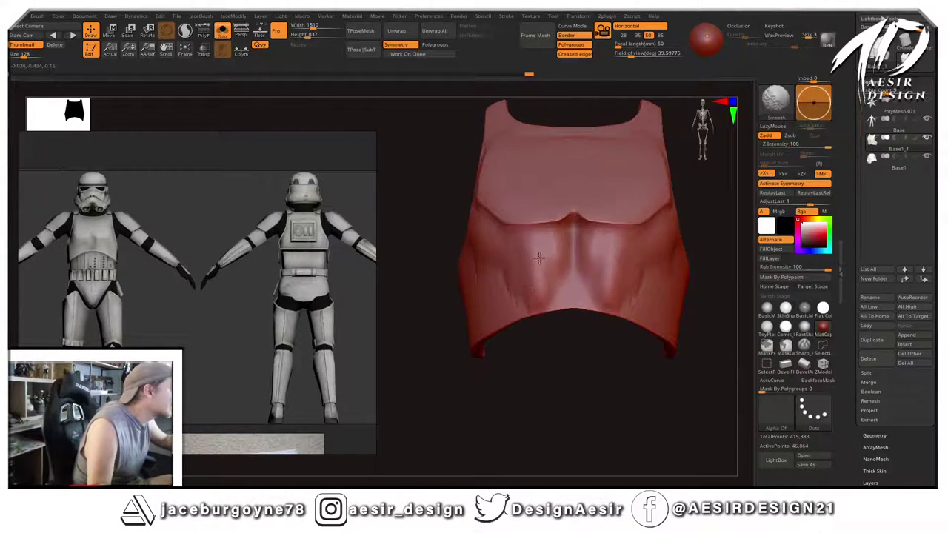
key(ctrl)
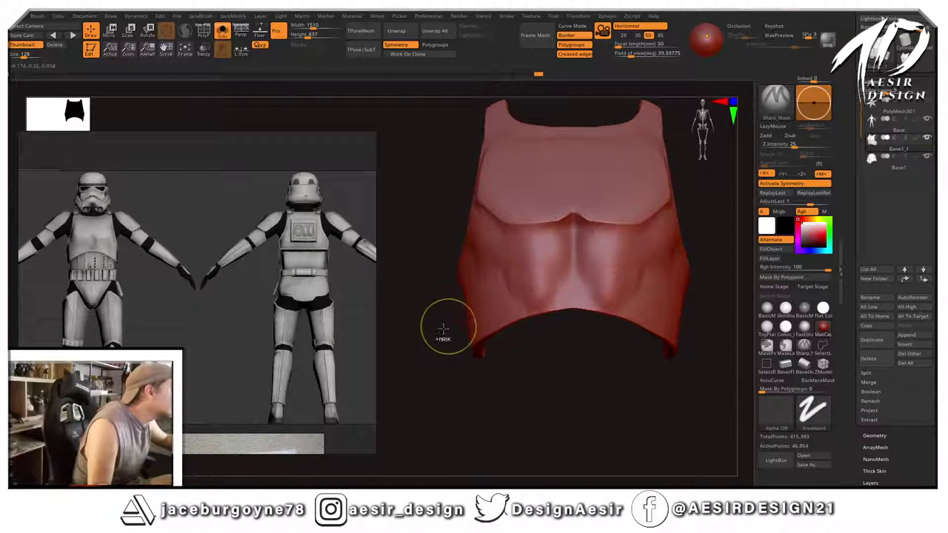
drag(443, 331, 654, 232)
Thicken the thin areas inside the chest plate with the Inflate brush and remesh it with DynaMesh.
key(b)
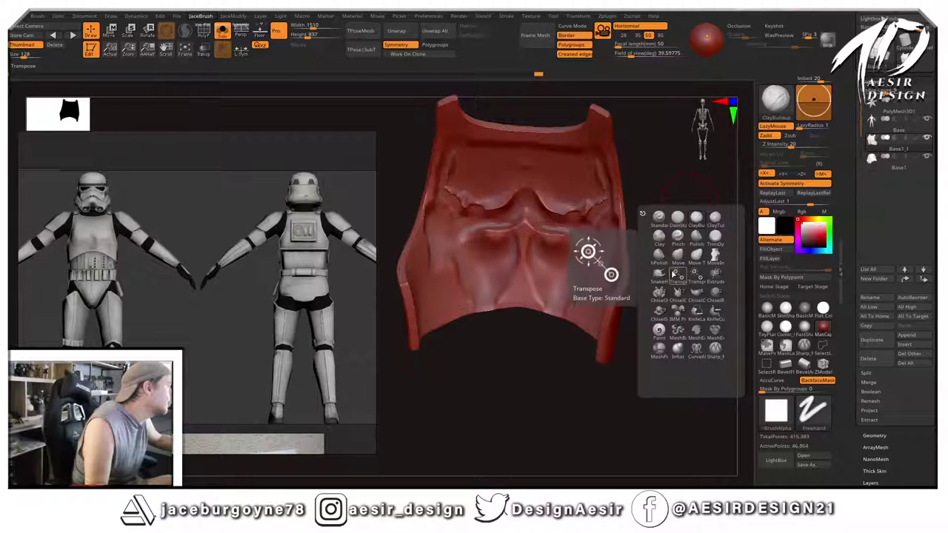
click(678, 348)
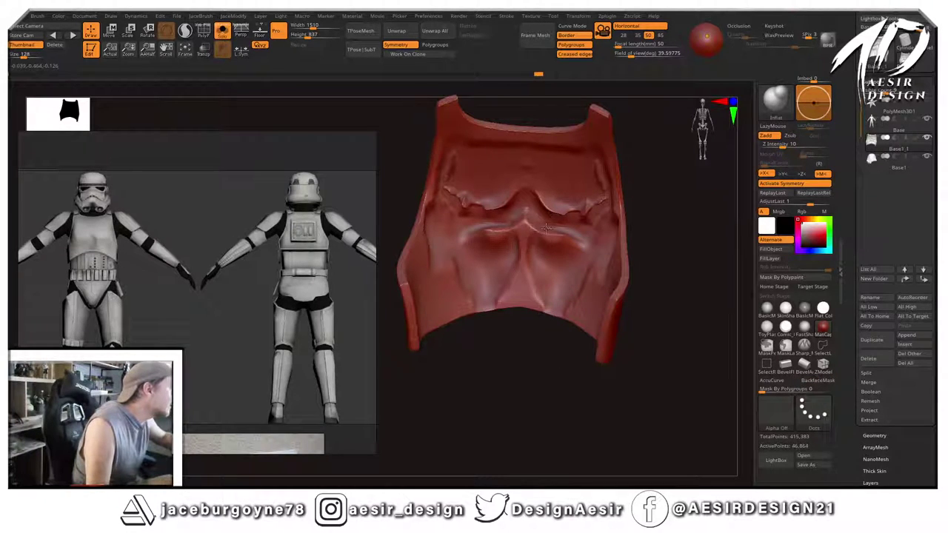
drag(545, 229, 565, 276)
mouse_move(694, 243)
mouse_down()
mouse_move(488, 246)
mouse_move(649, 249)
mouse_up()
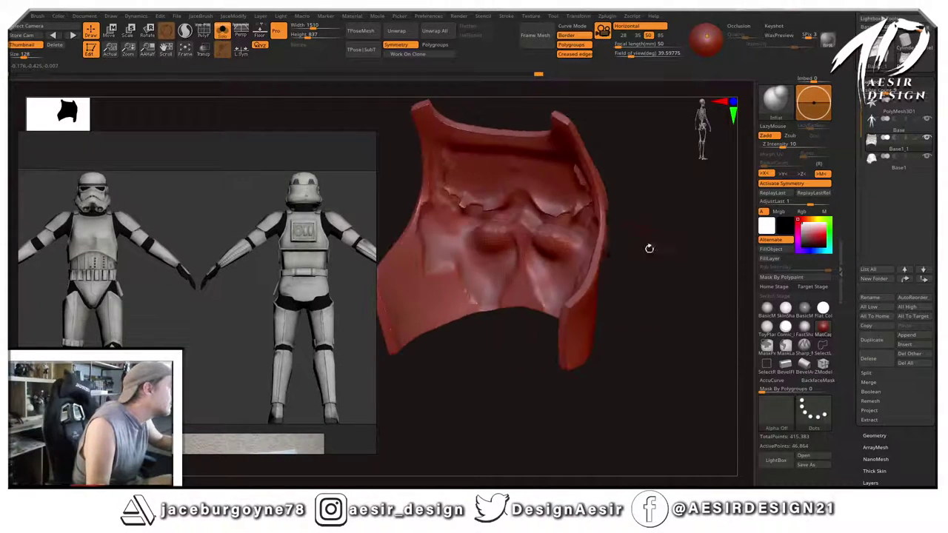
mouse_move(497, 215)
mouse_down()
mouse_move(512, 206)
mouse_move(461, 214)
mouse_move(452, 196)
mouse_move(465, 207)
mouse_up()
mouse_move(544, 235)
mouse_down()
mouse_move(549, 265)
mouse_move(484, 276)
mouse_move(460, 218)
mouse_move(442, 229)
mouse_move(445, 209)
mouse_up()
drag(631, 199, 432, 231)
mouse_move(411, 180)
ctrl+mouse_down()
mouse_move(439, 254)
mouse_move(449, 246)
mouse_move(422, 209)
mouse_move(432, 220)
ctrl+mouse_up()
Flatten the mirrored bulges below the pectoral ledge with the TrimDynamic brush.
key(space)
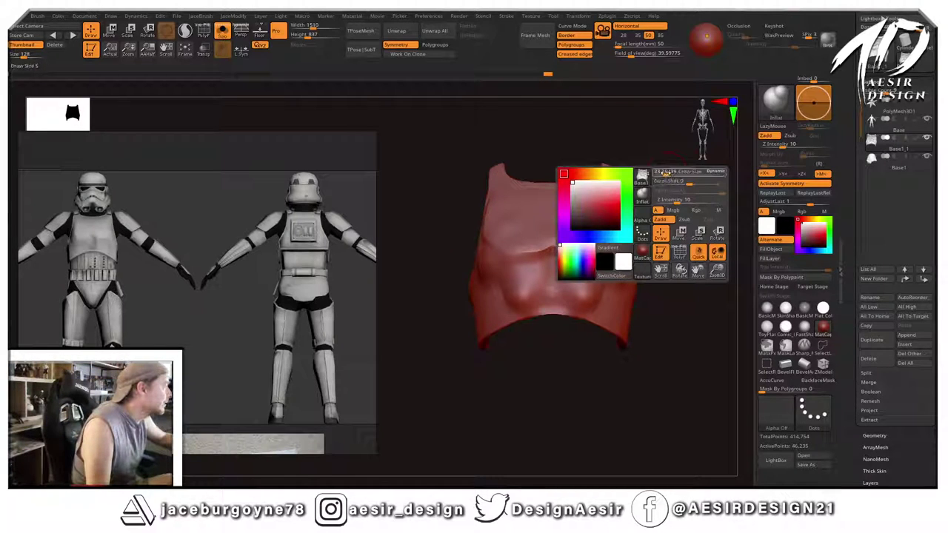
key(b)
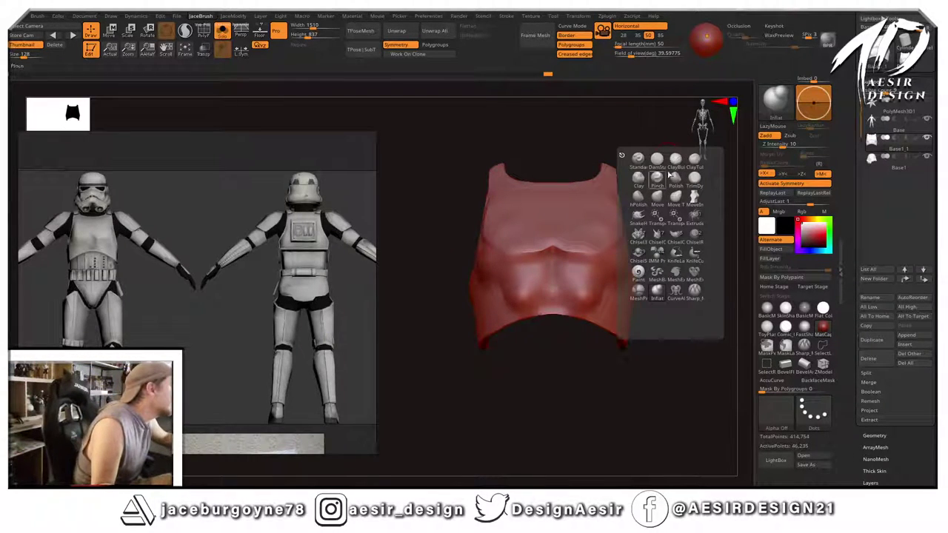
click(694, 179)
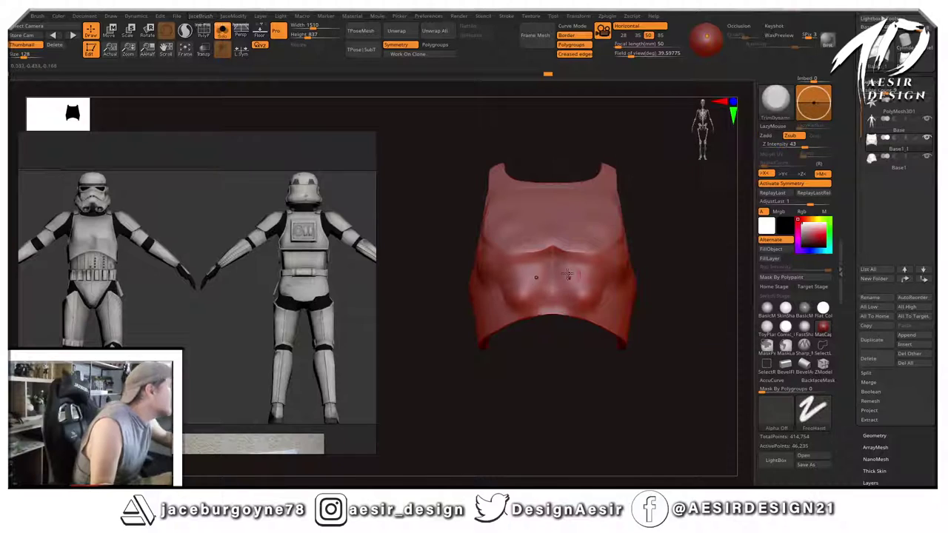
key(space)
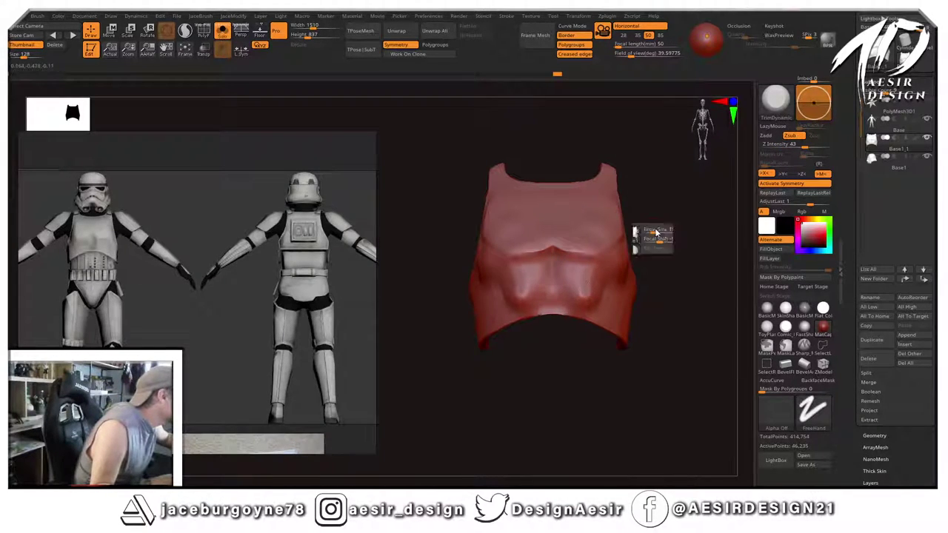
mouse_move(596, 274)
mouse_down()
mouse_move(585, 297)
mouse_move(581, 258)
mouse_move(583, 300)
mouse_move(574, 293)
mouse_move(585, 304)
mouse_move(575, 274)
mouse_move(601, 280)
mouse_up()
mouse_move(692, 244)
mouse_down()
mouse_move(634, 268)
mouse_move(625, 254)
mouse_up()
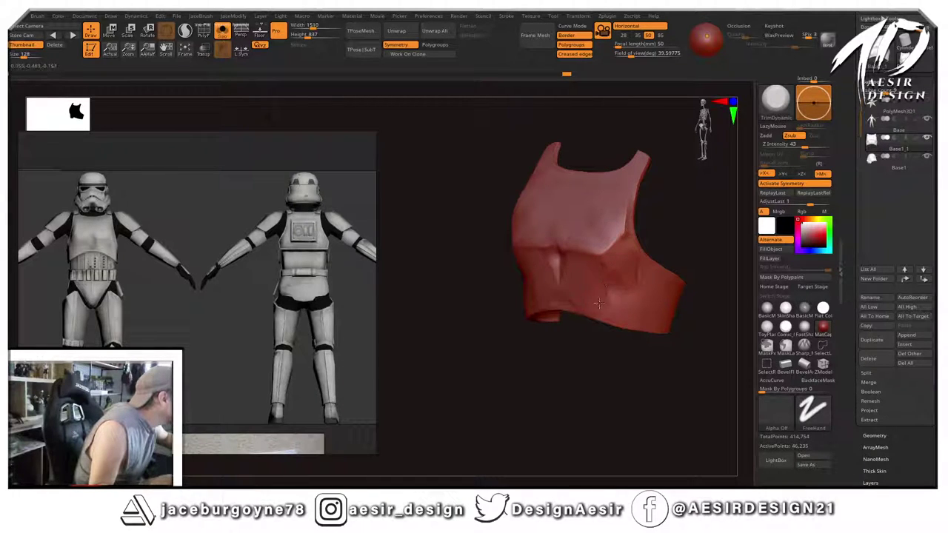
Smooth the lower torso section into an even surface and remesh the chest plate.
shift+right_drag(557, 302, 573, 306)
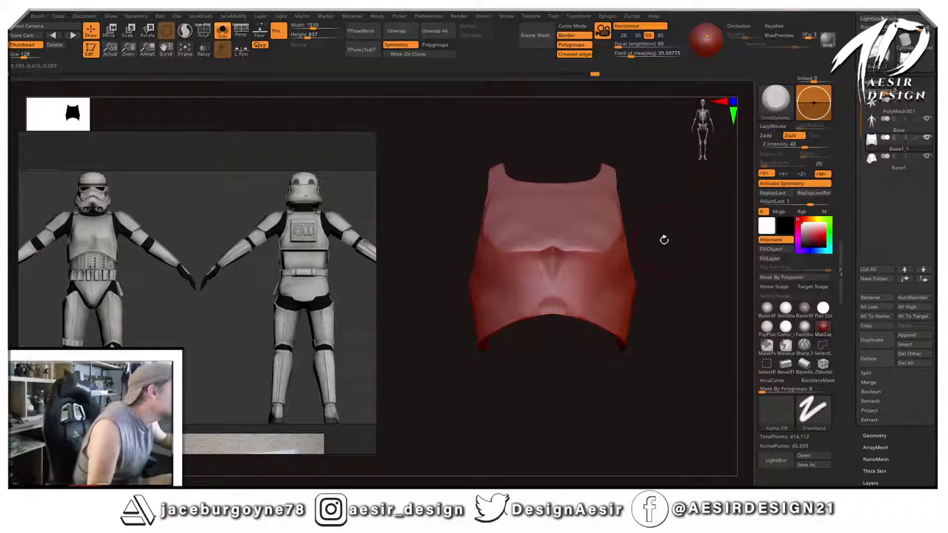
mouse_move(662, 239)
mouse_down()
mouse_move(694, 244)
mouse_move(664, 267)
mouse_move(650, 229)
mouse_move(649, 250)
mouse_up()
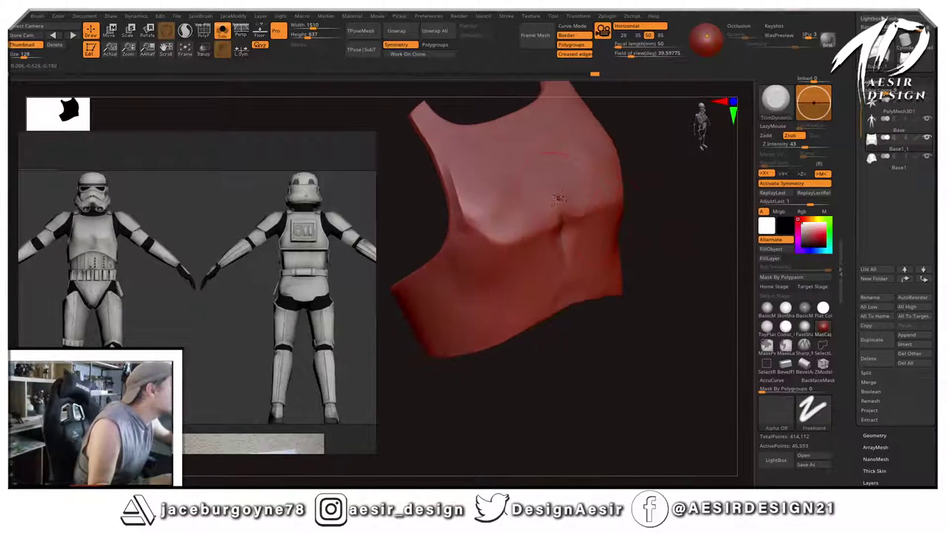
shift+drag(448, 391, 423, 377)
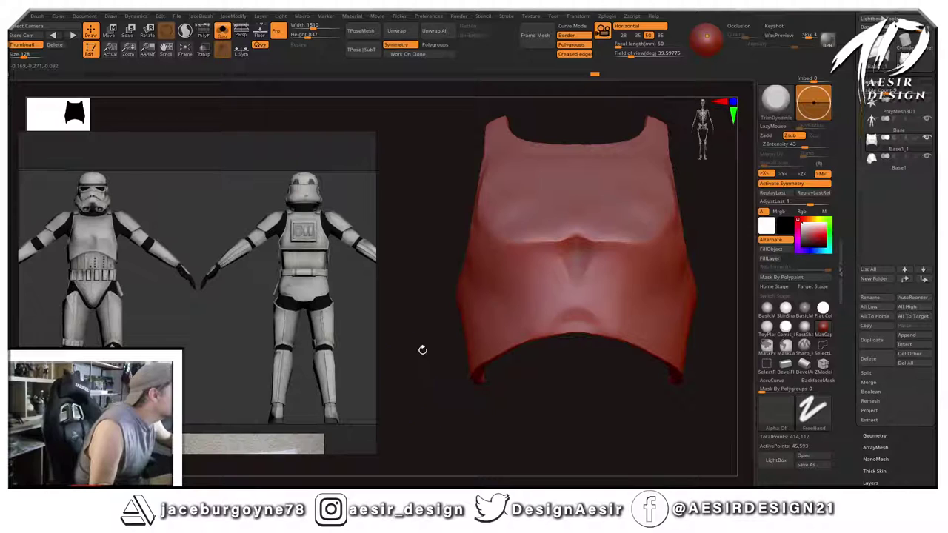
Build up a raised vertical oval over the chest plate's center notch with the ClayBuildup brush at a small draw size.
key(space)
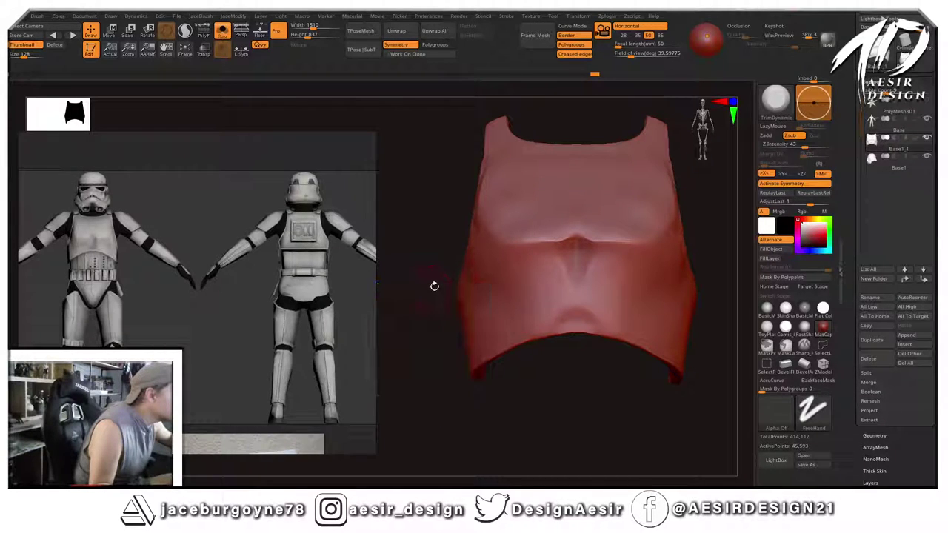
key(b)
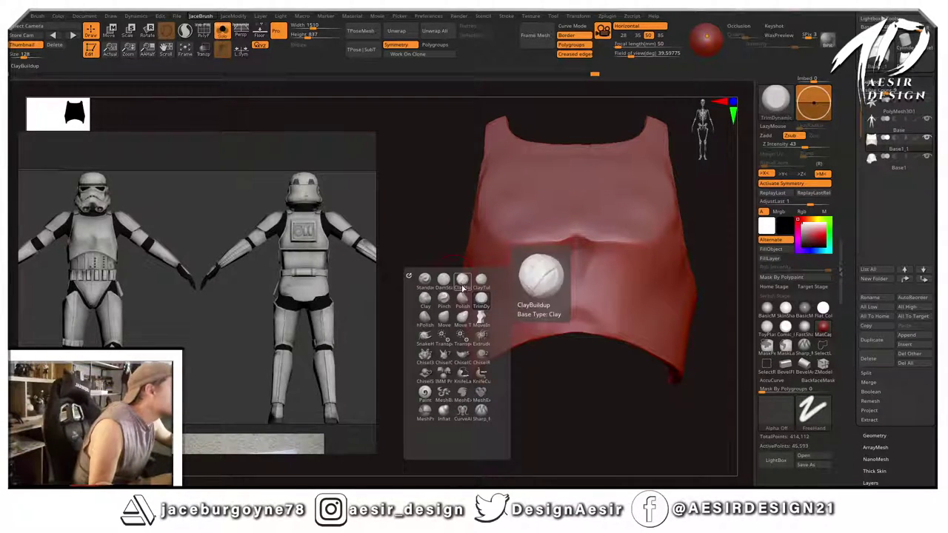
click(460, 279)
key(space)
drag(597, 115, 593, 116)
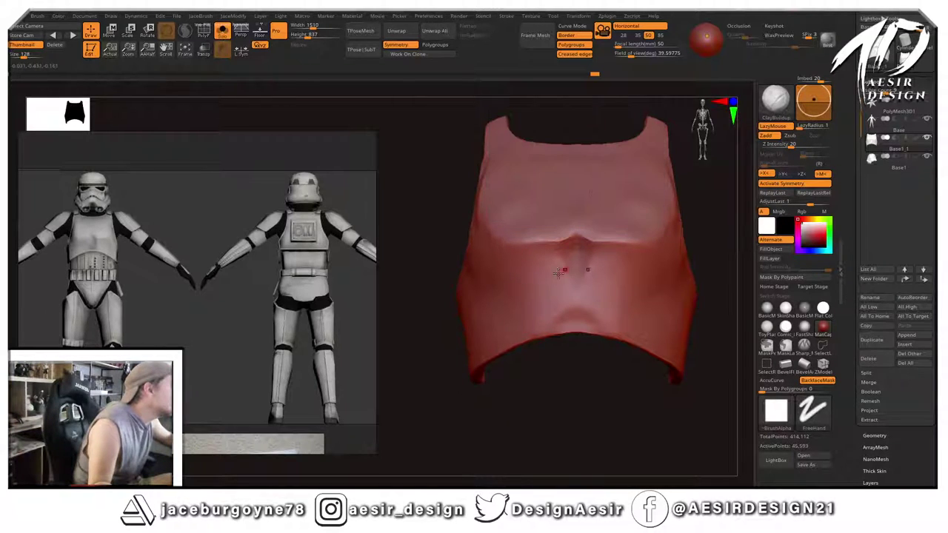
drag(570, 229, 570, 281)
key(space)
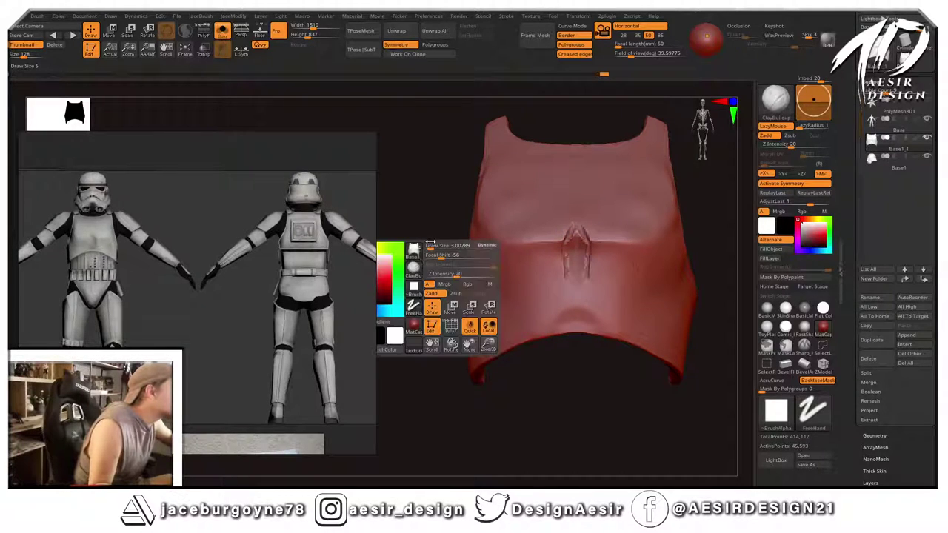
drag(435, 246, 433, 247)
mouse_move(565, 241)
mouse_down()
mouse_move(574, 227)
mouse_move(571, 279)
mouse_move(573, 233)
mouse_up()
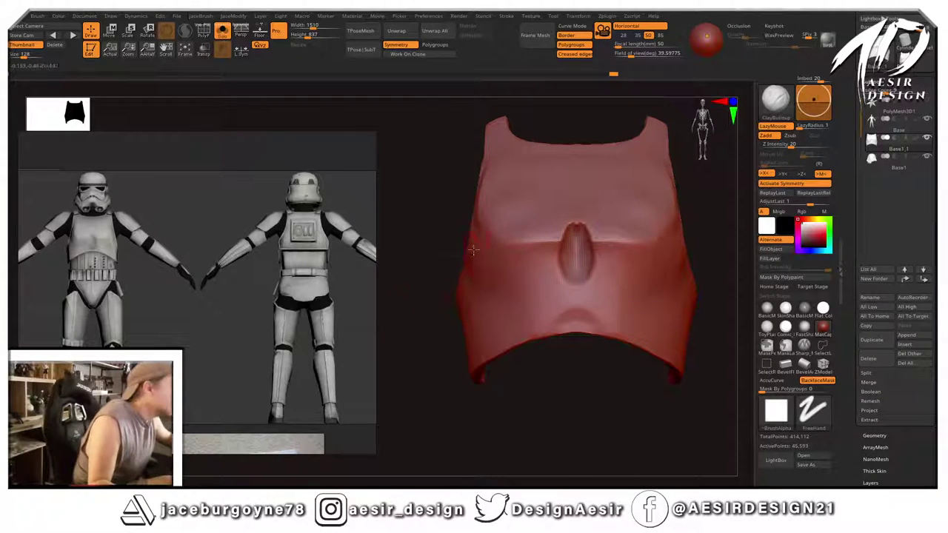
Smooth the raised center oval and its blend into the surrounding chest plate.
drag(430, 250, 590, 212)
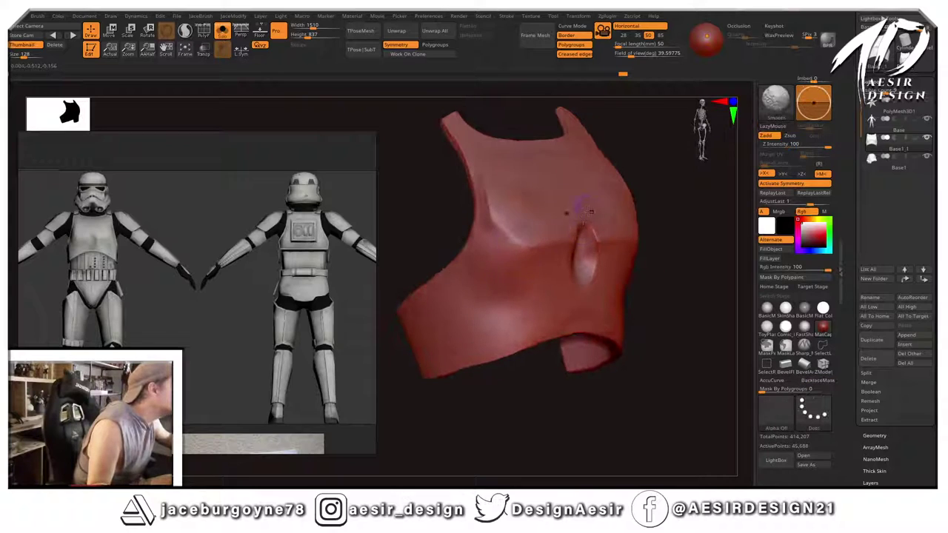
drag(580, 254, 446, 303)
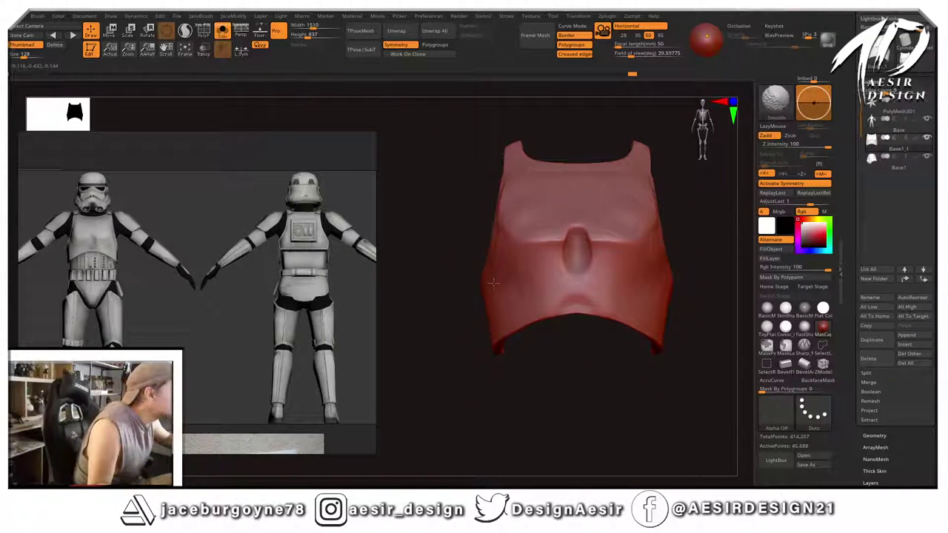
drag(493, 282, 494, 233)
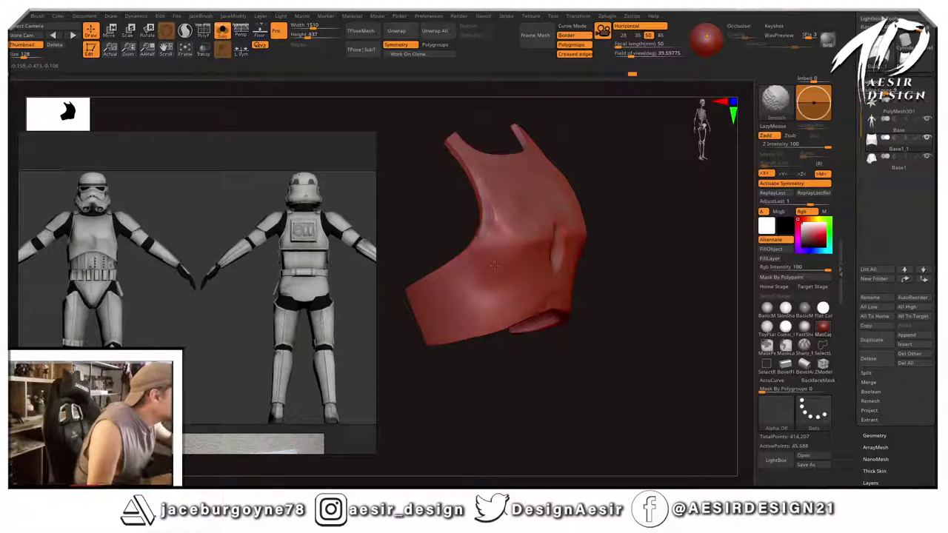
Flatten the pectoral panel and sharpen its ledge with the hPolish brush.
key(b)
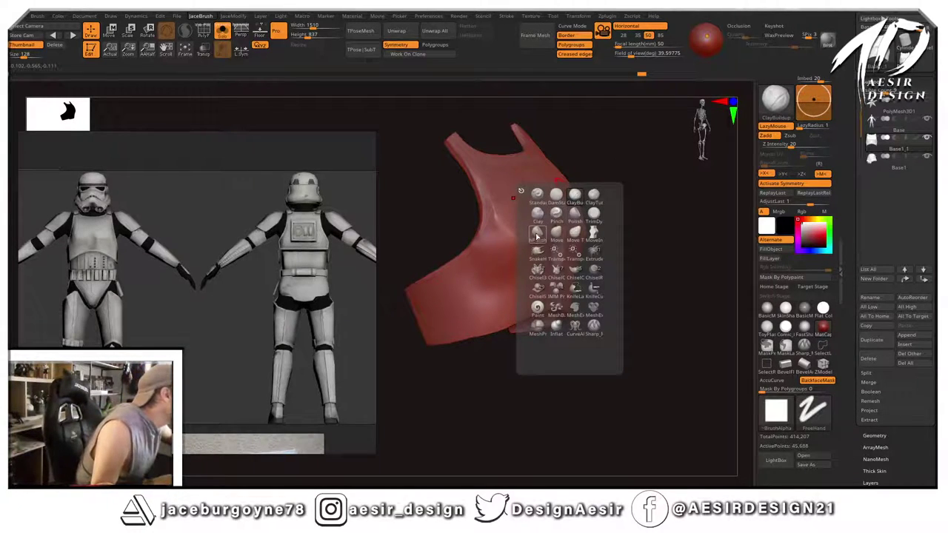
click(536, 235)
drag(641, 176, 520, 257)
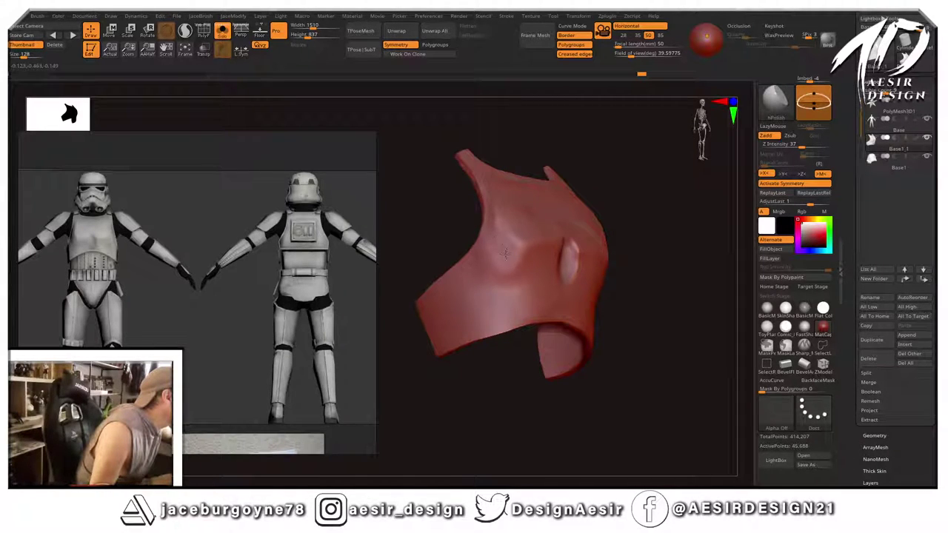
shift+drag(647, 183, 585, 190)
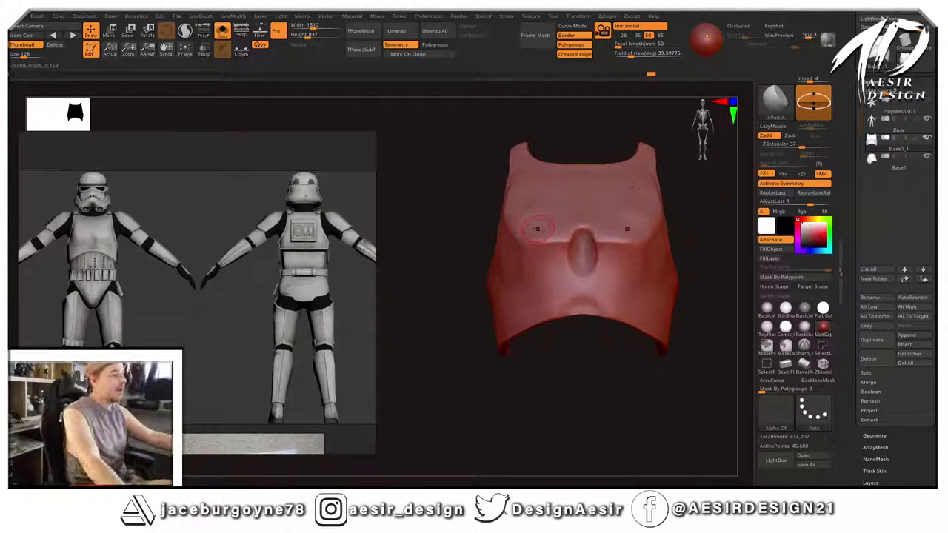
drag(686, 192, 651, 208)
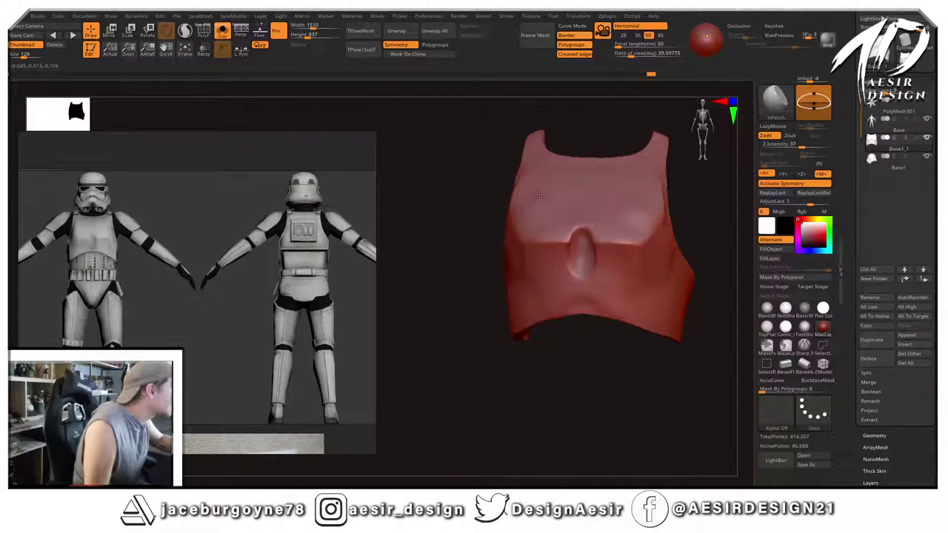
mouse_move(432, 307)
mouse_down()
mouse_move(459, 296)
mouse_move(423, 313)
mouse_up()
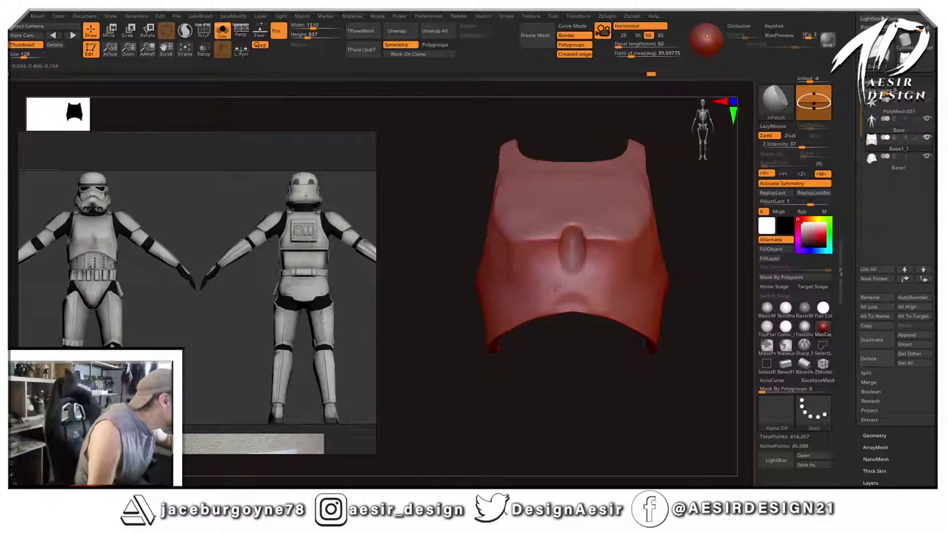
Polish the mirrored planes below the pectoral ledge and smooth the panel above it.
mouse_move(560, 291)
mouse_down()
mouse_move(570, 293)
mouse_move(552, 296)
mouse_up()
mouse_move(426, 370)
mouse_down()
mouse_move(494, 374)
mouse_move(641, 241)
mouse_move(499, 225)
mouse_up()
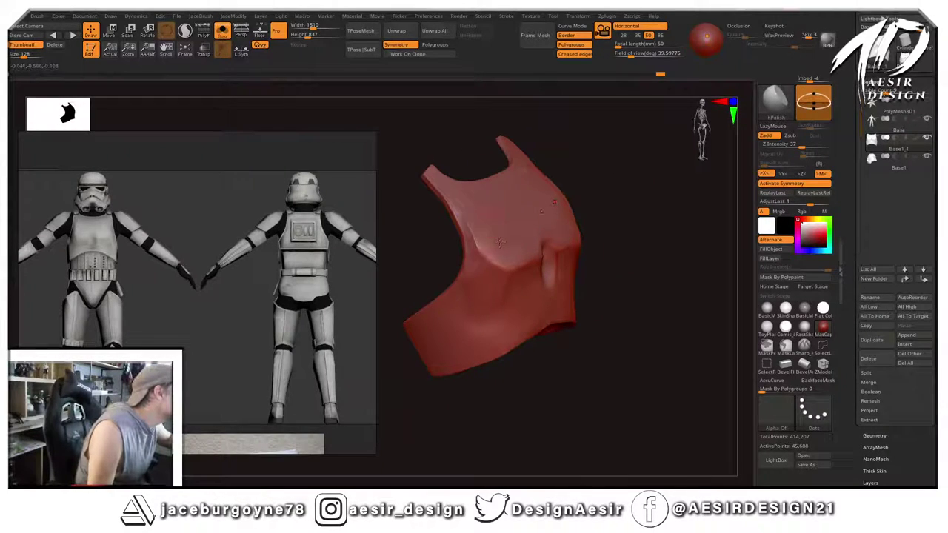
key(space)
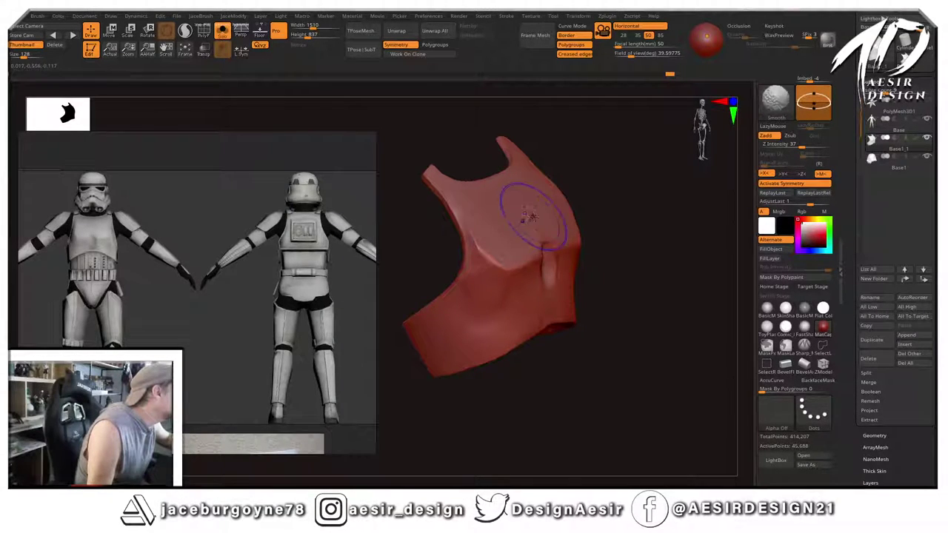
mouse_move(674, 204)
mouse_down()
mouse_move(616, 201)
mouse_move(657, 197)
mouse_move(654, 220)
mouse_up()
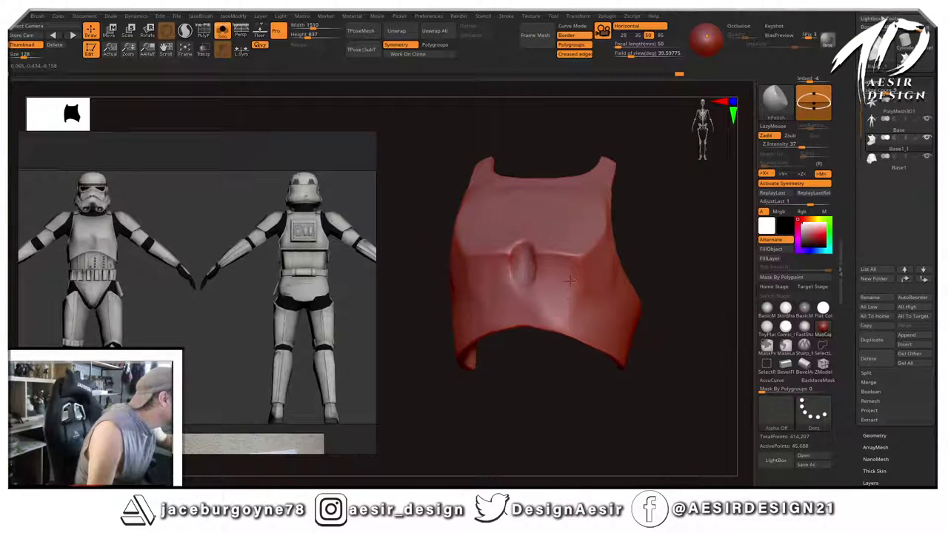
right_drag(569, 280, 622, 257)
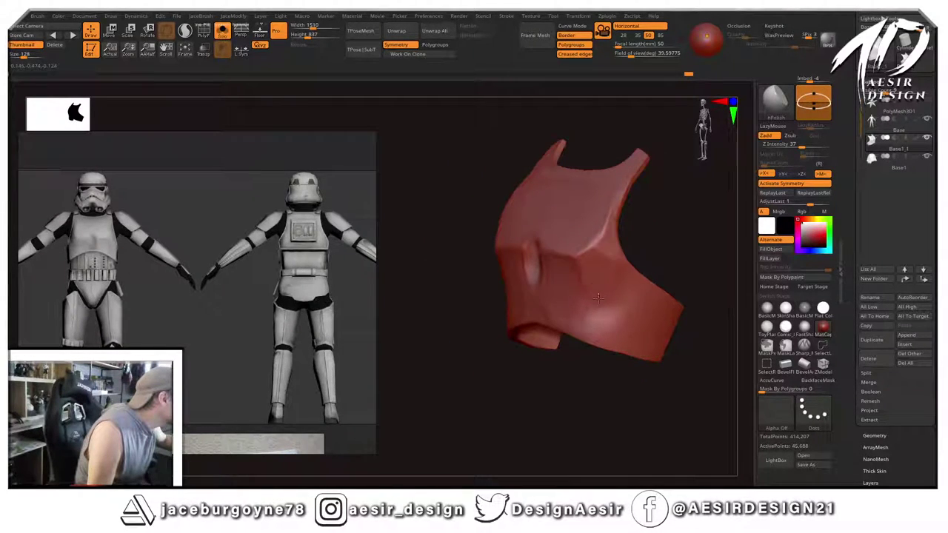
mouse_move(621, 245)
mouse_down()
mouse_move(628, 225)
mouse_move(669, 206)
mouse_move(647, 222)
mouse_up()
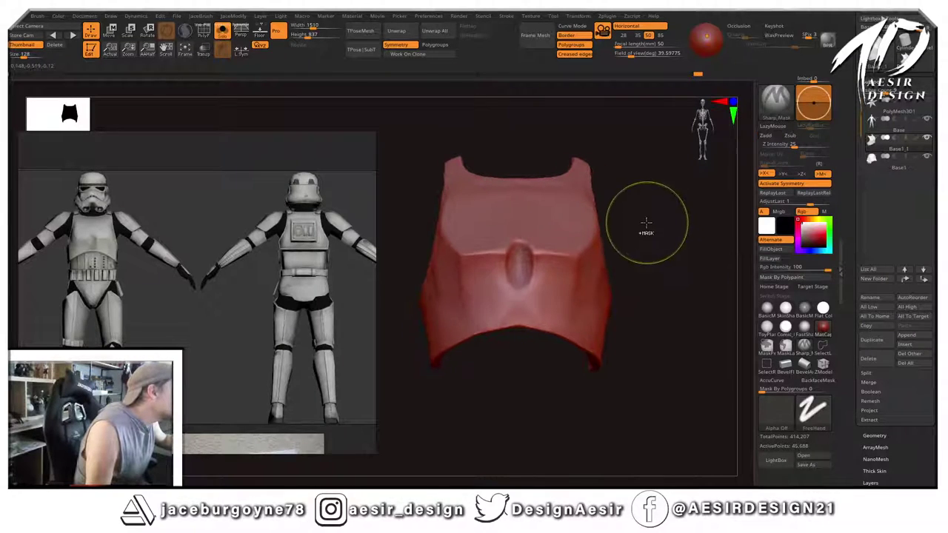
Carve a crease around the raised center oval with the DamStandard brush and remesh the chest plate with DynaMesh.
key(b)
key(d)
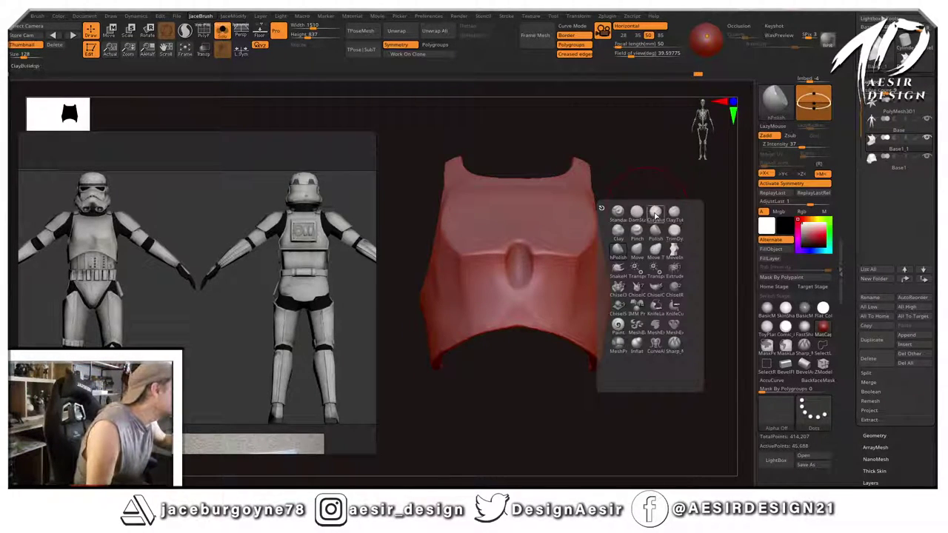
key(s)
key(space)
drag(660, 201, 655, 200)
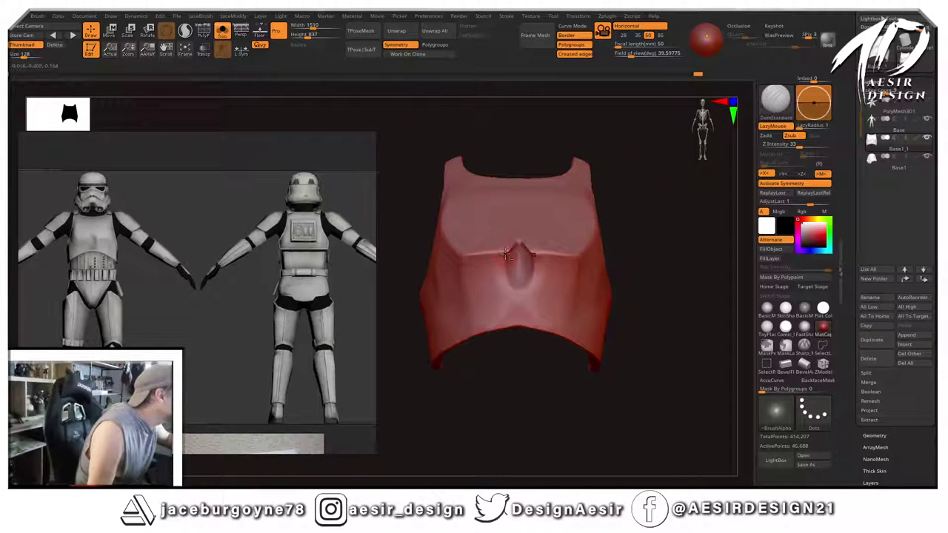
drag(506, 254, 508, 283)
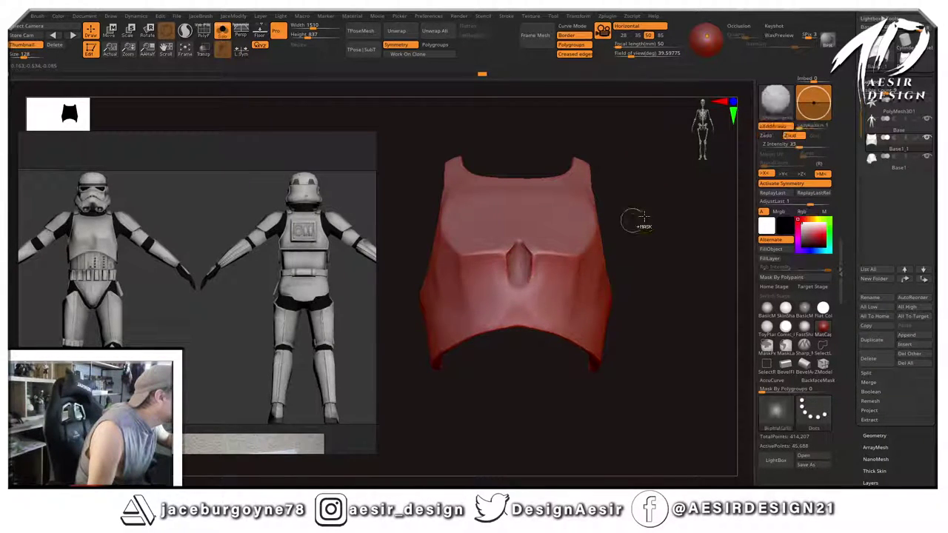
key(ctrl+z)
mouse_move(643, 217)
mouse_down()
mouse_move(665, 192)
mouse_move(661, 210)
mouse_move(625, 186)
mouse_move(617, 258)
mouse_up()
mouse_move(926, 125)
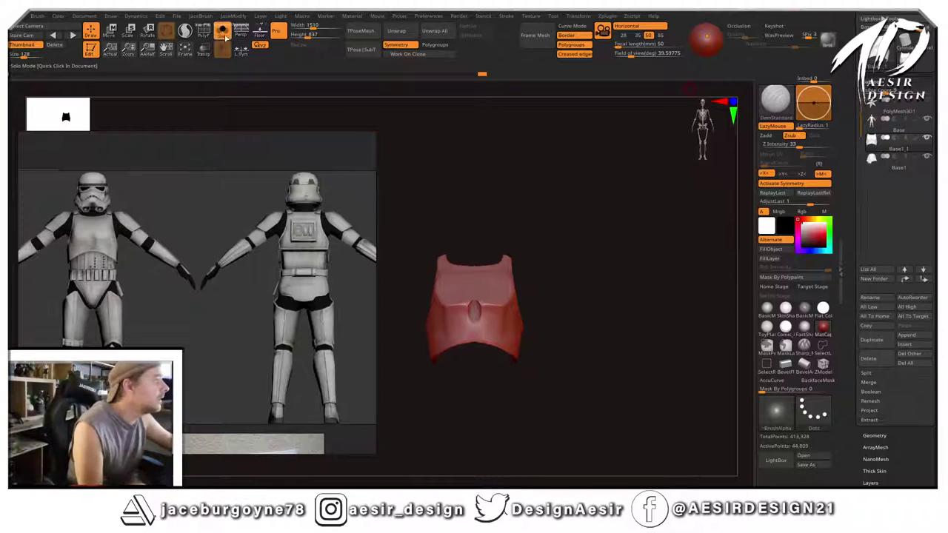
Turn off Solo mode to show the whole figure and lightly smooth the pectoral panel's outer corner near the armhole.
click(222, 31)
drag(556, 190, 622, 256)
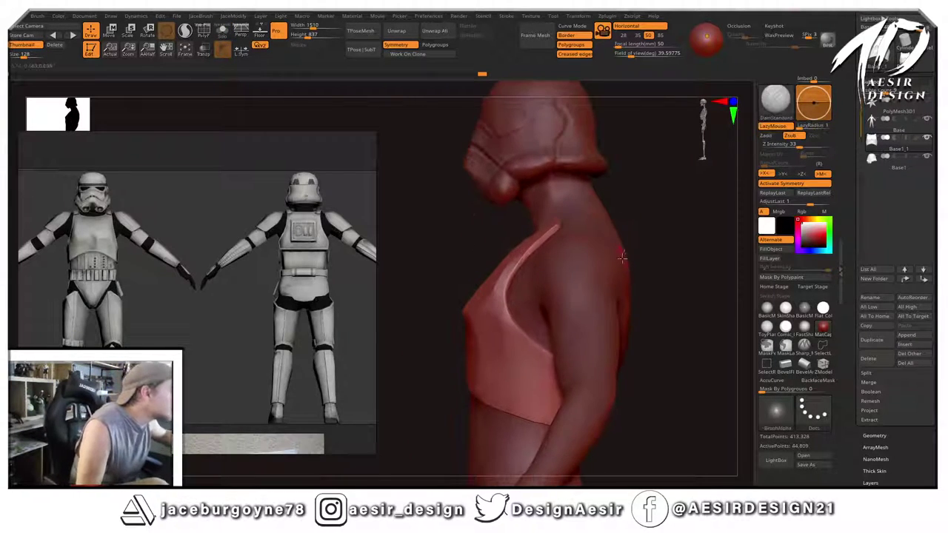
drag(425, 298, 459, 314)
shift+drag(546, 294, 550, 295)
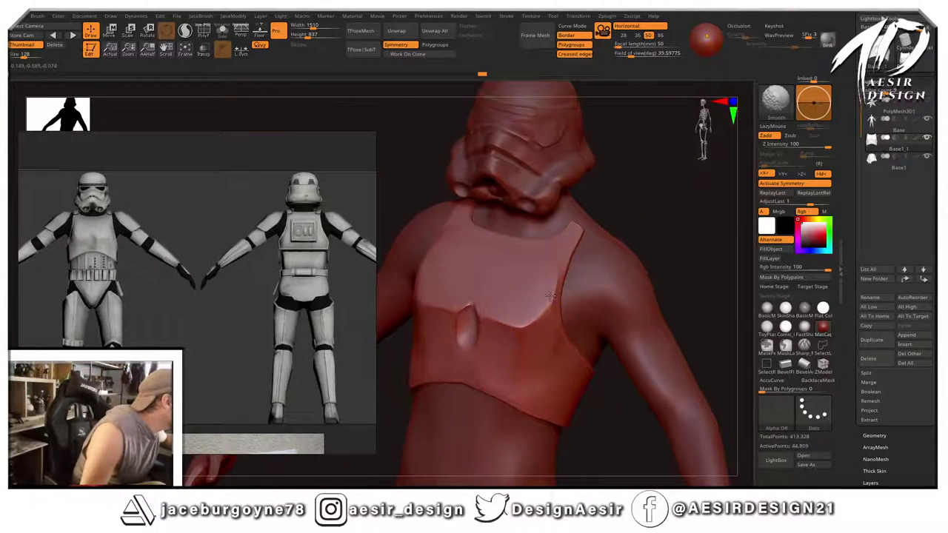
shift+drag(642, 239, 645, 190)
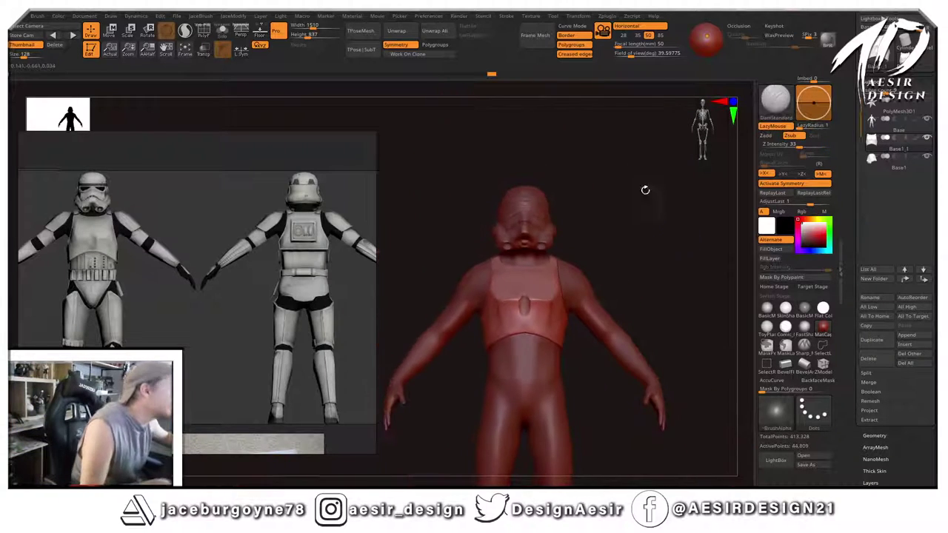
alt+drag(685, 253, 646, 211)
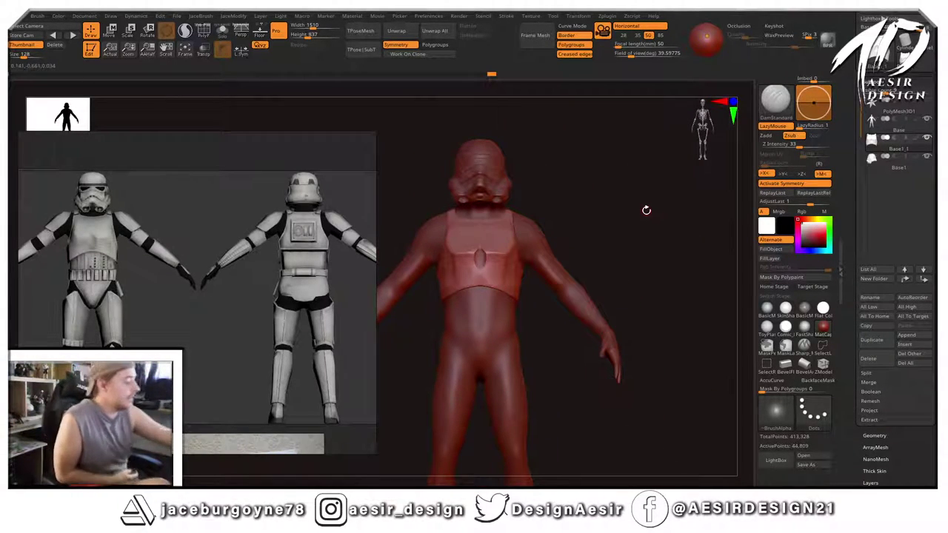
mouse_move(652, 232)
mouse_down()
mouse_move(639, 254)
mouse_move(627, 249)
mouse_move(709, 279)
mouse_move(675, 263)
mouse_move(665, 277)
mouse_move(630, 245)
mouse_up()
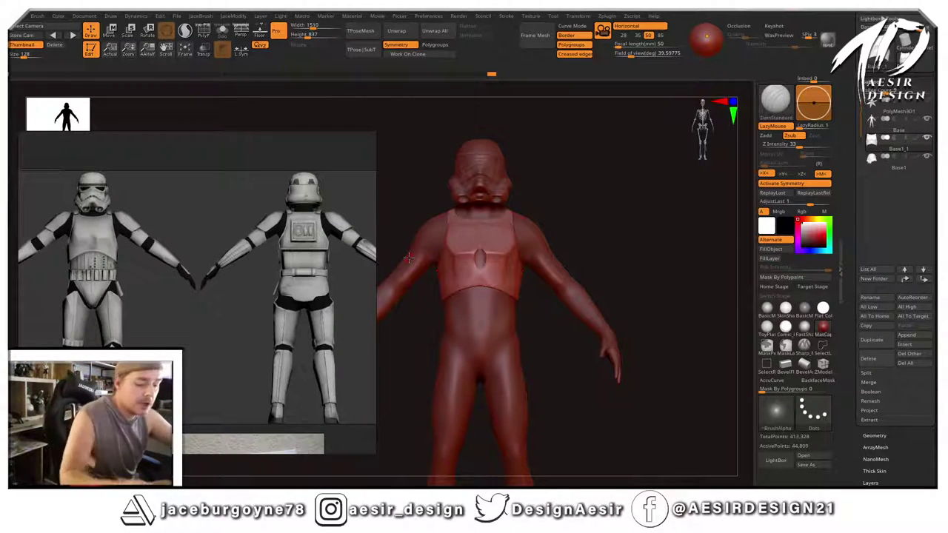
mouse_move(607, 207)
mouse_down()
mouse_move(563, 205)
mouse_move(611, 208)
mouse_move(592, 203)
mouse_move(607, 214)
mouse_up()
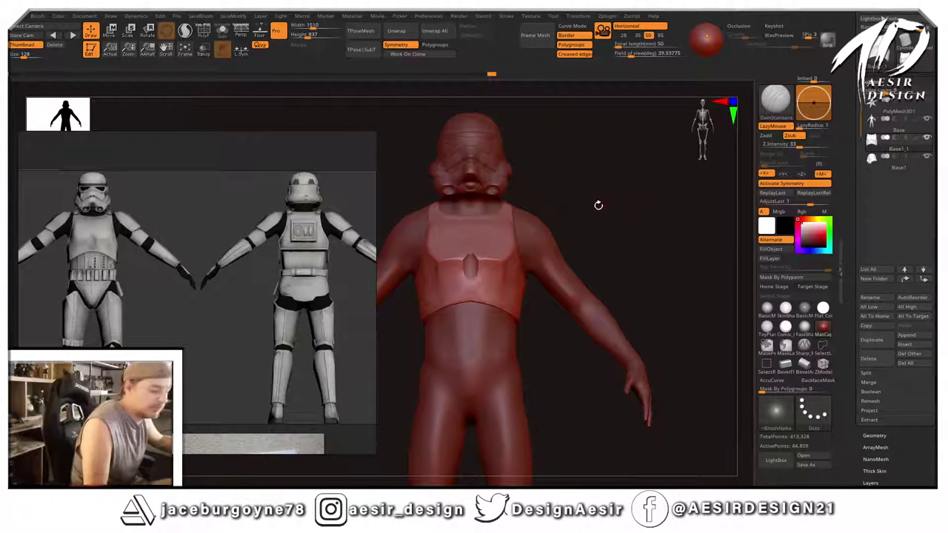
Adjust the chest plate's shoulder straps against the body with the Move brush.
key(space)
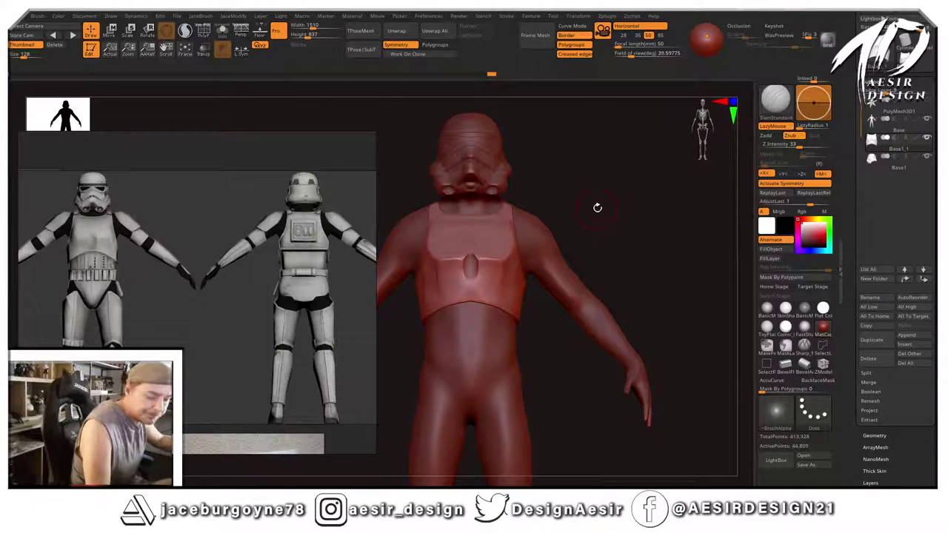
key(b)
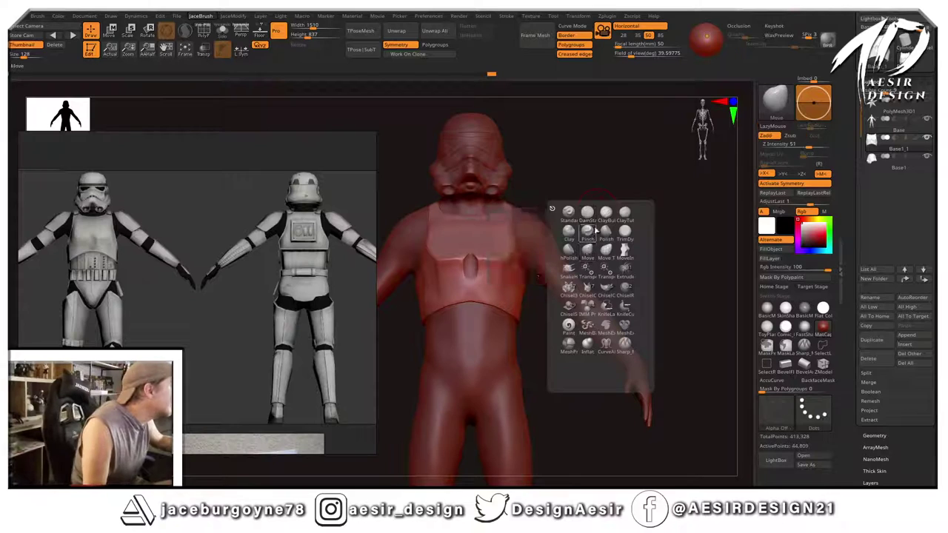
key(m)
key(v)
drag(611, 183, 608, 197)
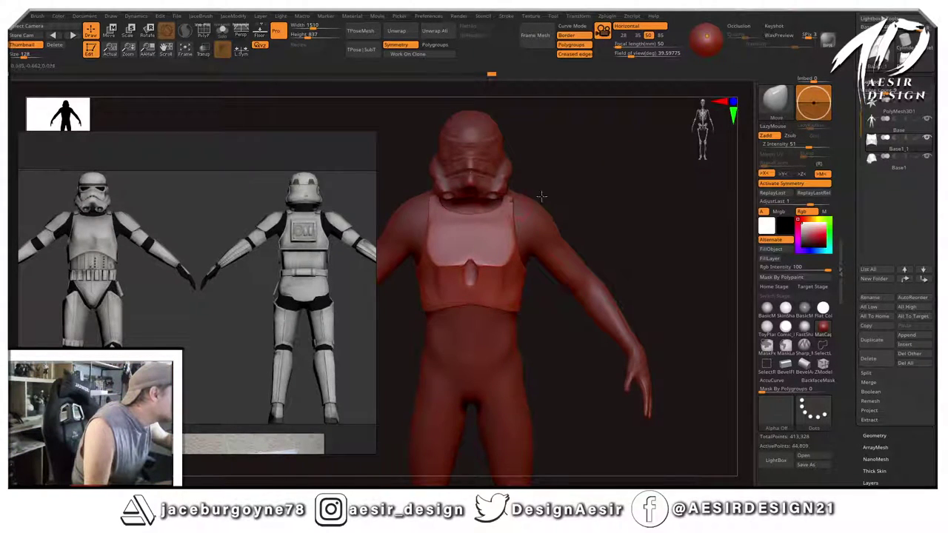
drag(542, 196, 529, 197)
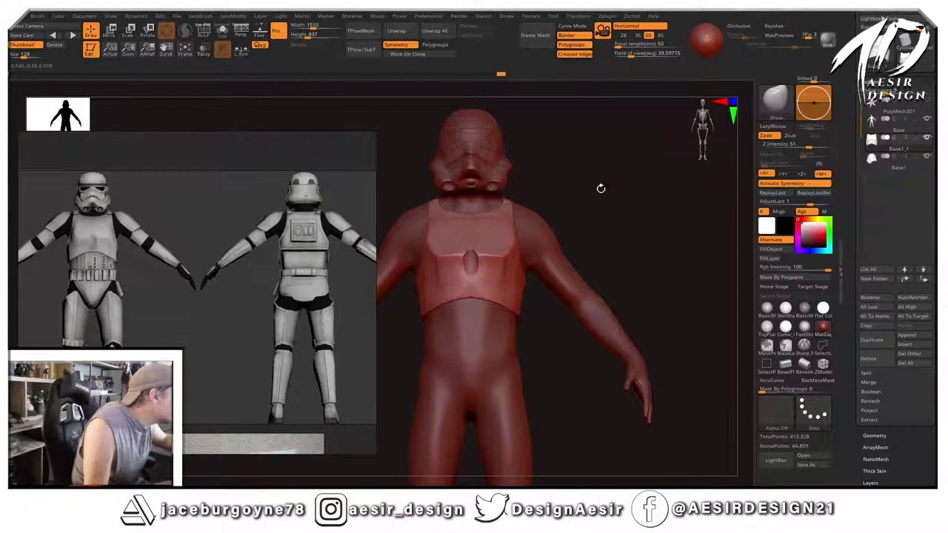
Smooth the chest plate's pectoral area, the planes beside the center oval and the side panels below the armholes.
drag(601, 188, 563, 194)
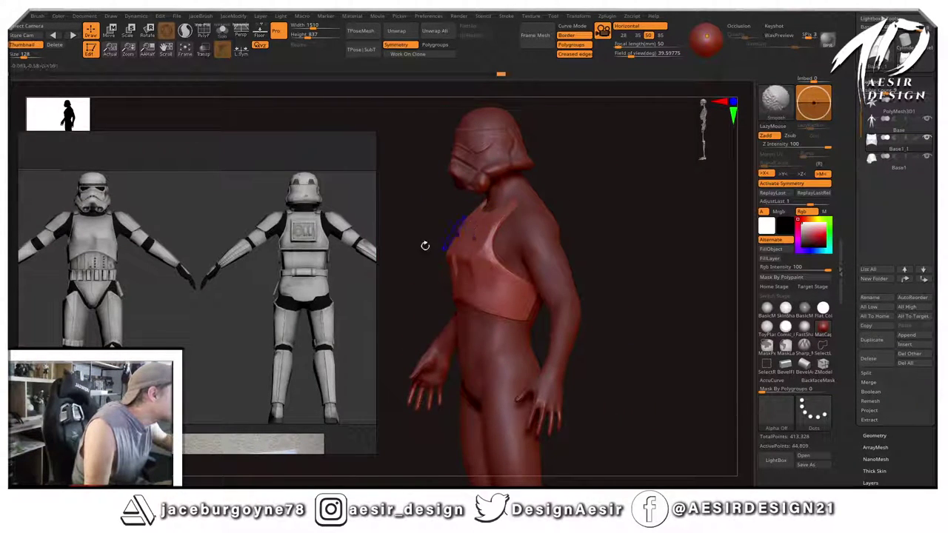
shift+drag(425, 246, 589, 172)
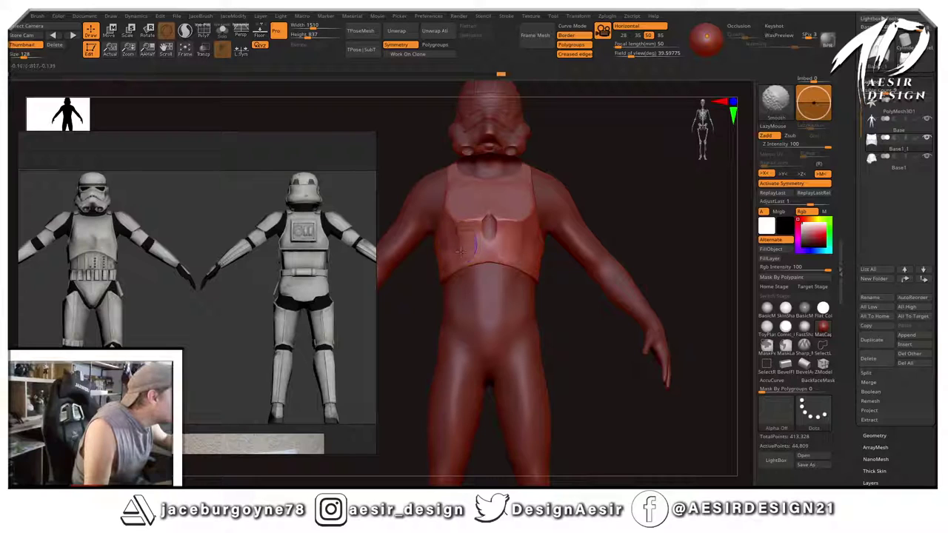
drag(590, 190, 678, 194)
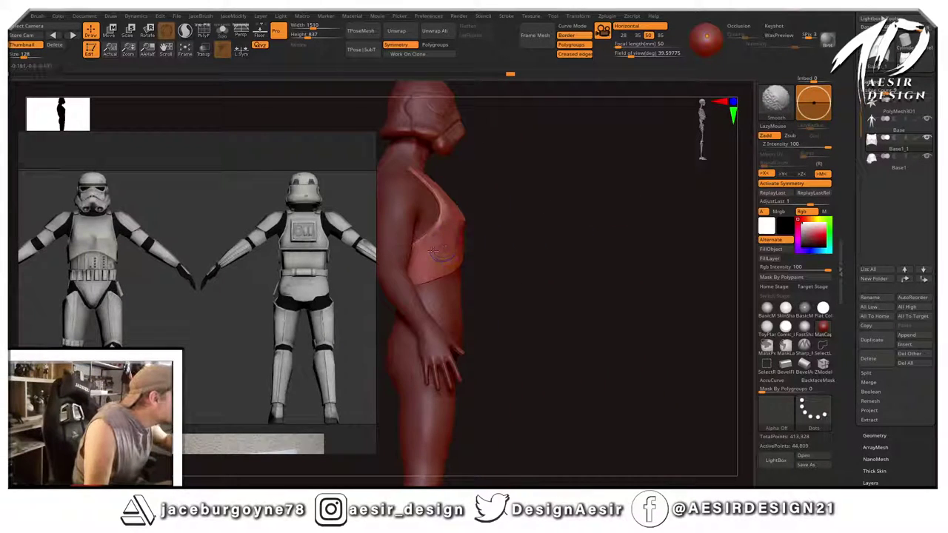
mouse_move(438, 263)
mouse_down()
mouse_move(618, 186)
mouse_move(615, 153)
mouse_move(631, 172)
mouse_move(588, 178)
mouse_move(597, 158)
mouse_move(627, 157)
mouse_move(650, 183)
mouse_move(677, 191)
mouse_move(680, 206)
mouse_move(629, 161)
mouse_move(599, 176)
mouse_up()
Save the project over the existing 001Trooper_14_11 file in the LiveStream folder.
key(ctrl+s)
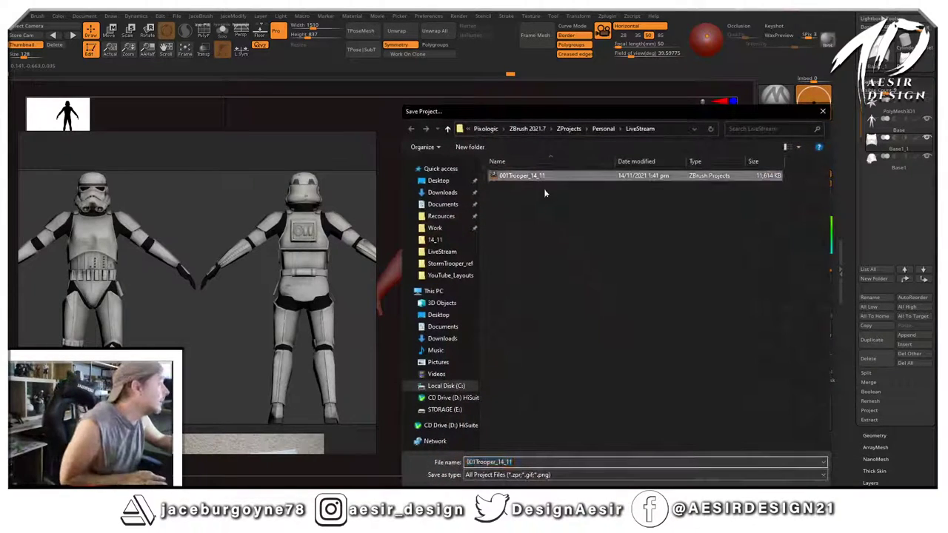
key(Return)
click(505, 273)
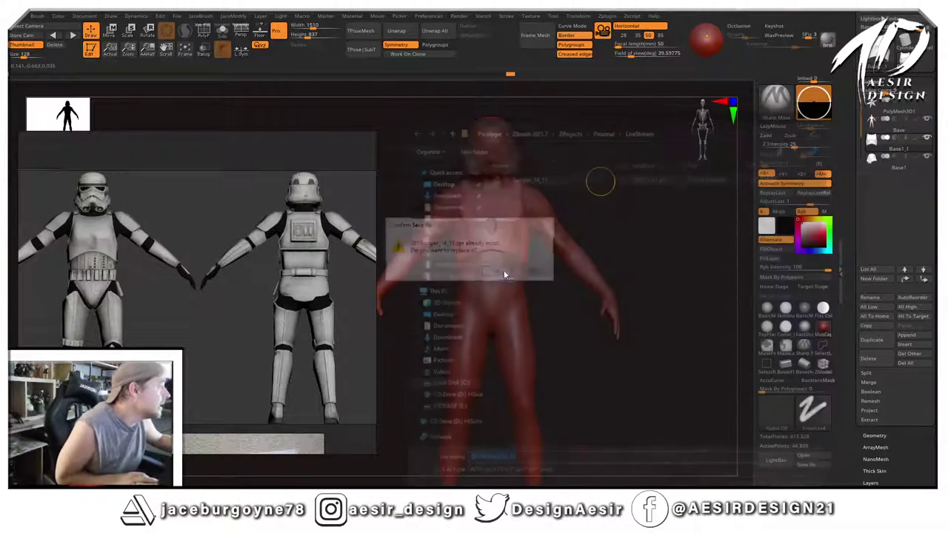
Adjust the chest plate's sides and lower edge around the torso with the Move brush.
mouse_move(628, 175)
mouse_down()
mouse_move(610, 167)
mouse_move(620, 198)
mouse_move(684, 190)
mouse_move(634, 195)
mouse_move(644, 201)
mouse_move(676, 181)
mouse_move(622, 201)
mouse_move(632, 158)
mouse_move(625, 182)
mouse_move(622, 167)
mouse_move(593, 173)
mouse_move(679, 178)
mouse_move(656, 192)
mouse_move(649, 156)
mouse_move(600, 185)
mouse_move(635, 168)
mouse_move(607, 207)
mouse_move(629, 208)
mouse_move(571, 246)
mouse_move(671, 208)
mouse_move(659, 193)
mouse_move(658, 203)
mouse_move(672, 200)
mouse_move(603, 195)
mouse_move(612, 201)
mouse_up()
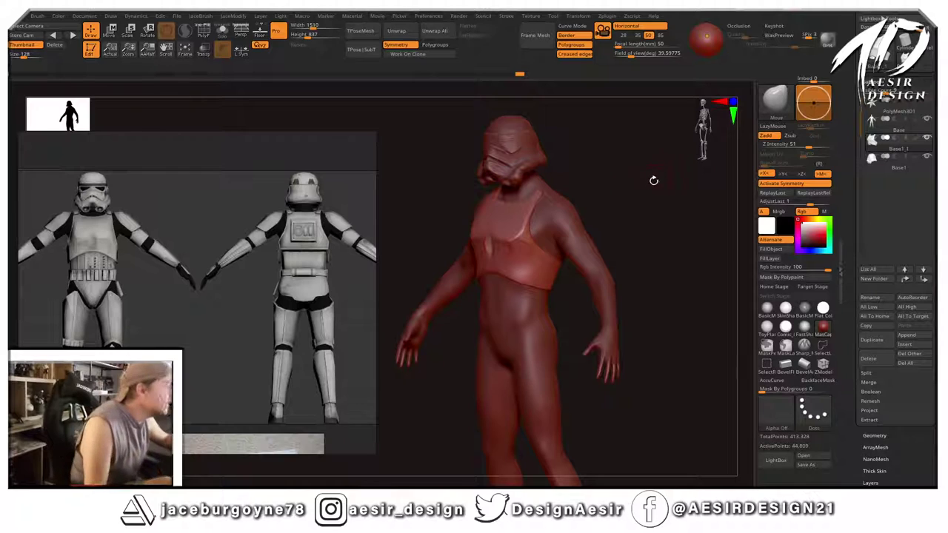
drag(653, 180, 659, 123)
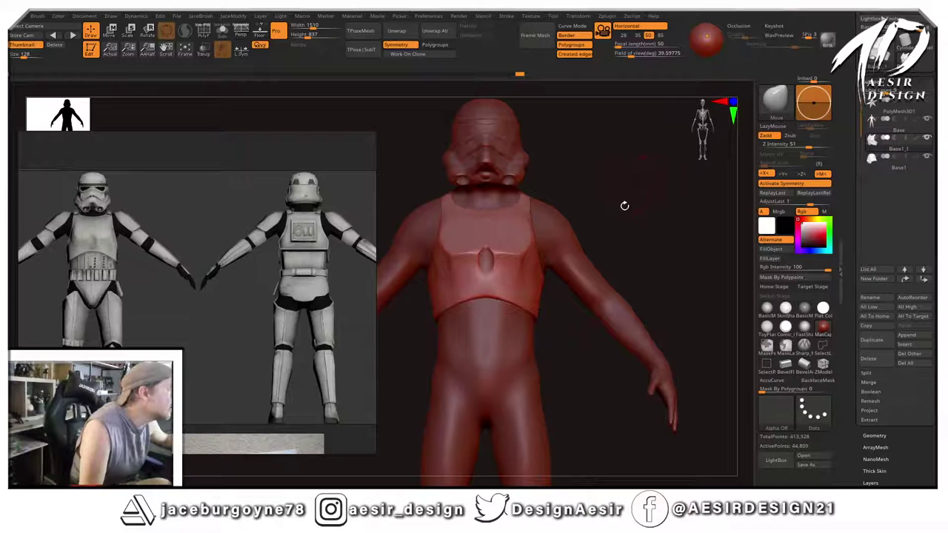
alt+drag(624, 206, 666, 134)
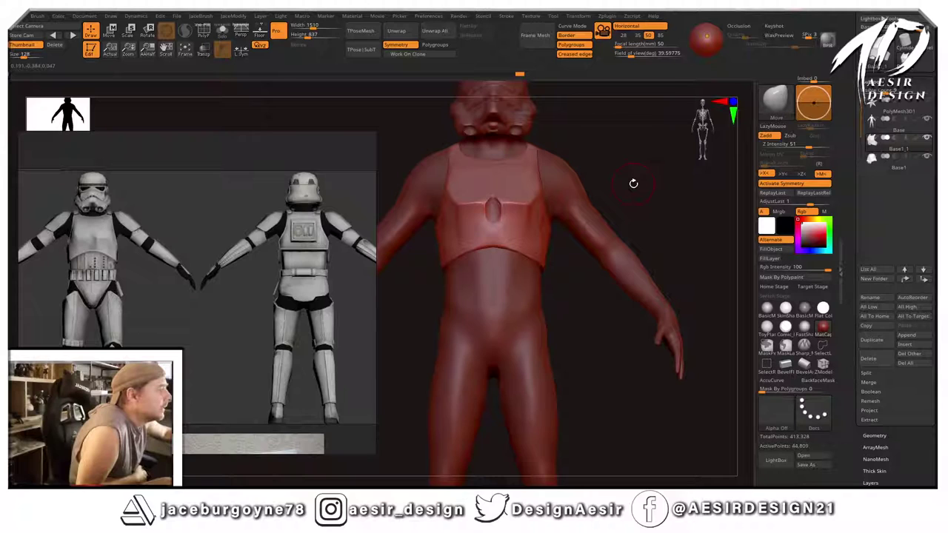
drag(634, 183, 595, 183)
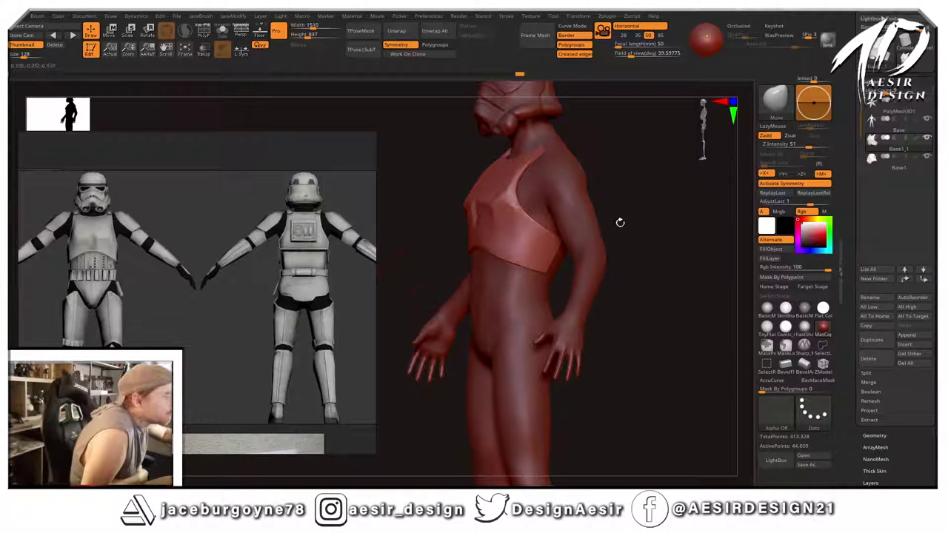
drag(623, 225, 640, 212)
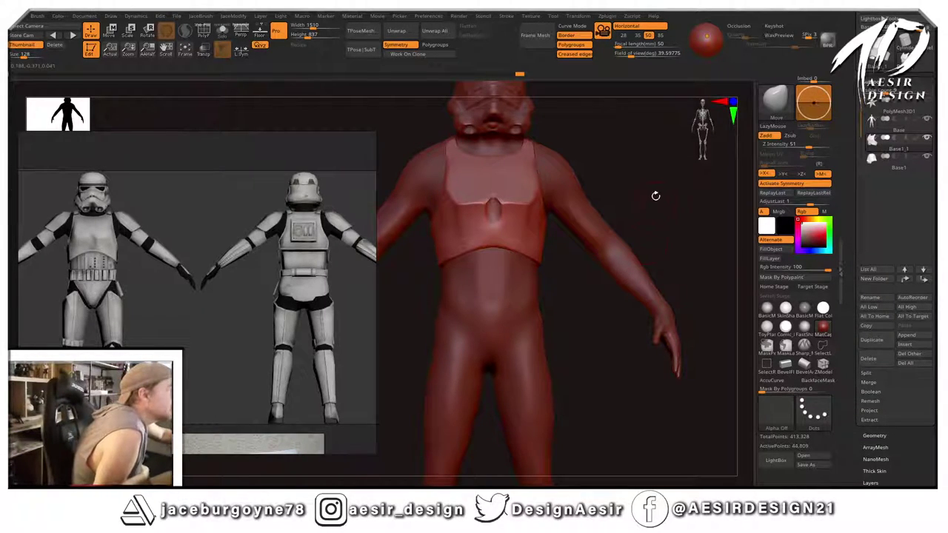
drag(655, 195, 667, 220)
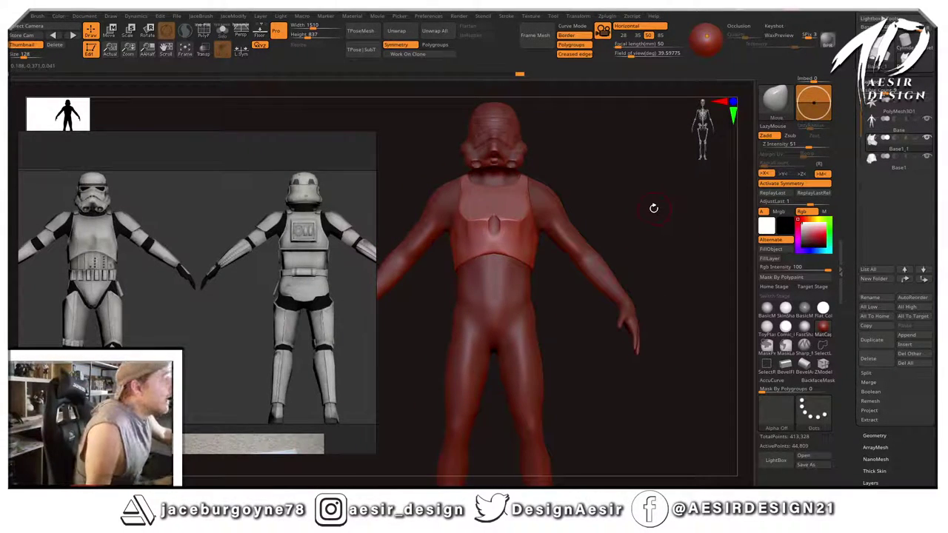
Examine the helmet and chest plate on the figure from the front, side and back against the stormtrooper reference.
drag(655, 223, 723, 204)
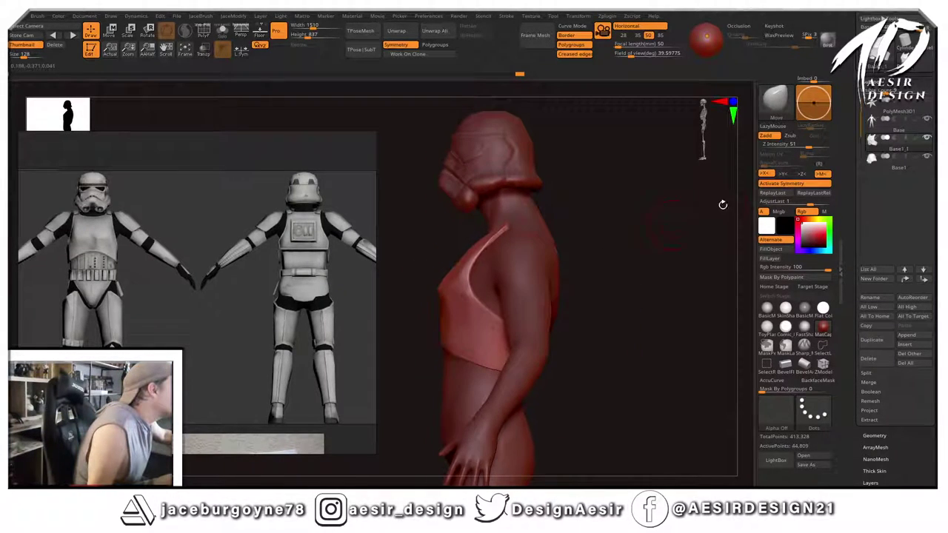
click(927, 119)
drag(582, 277, 664, 346)
alt+drag(696, 394, 748, 189)
click(927, 119)
alt+drag(698, 214, 667, 252)
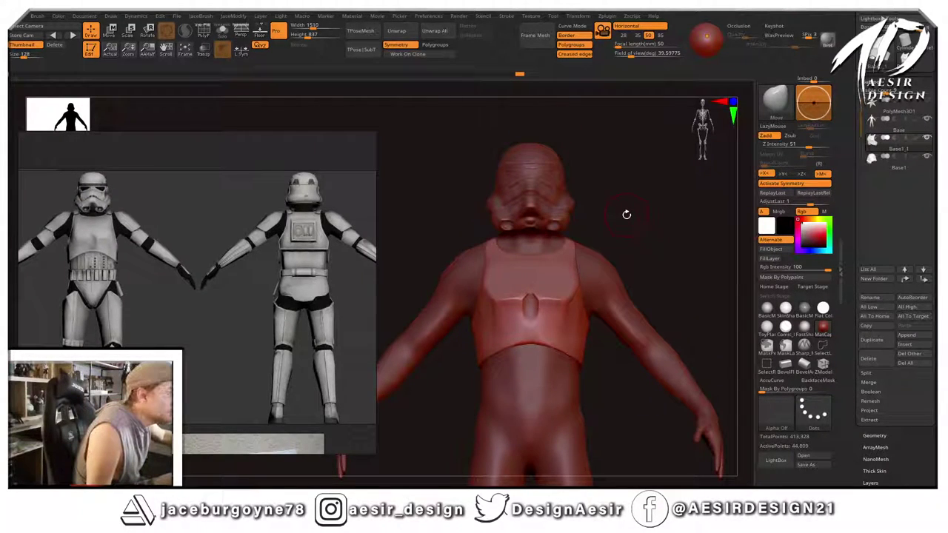
drag(641, 239, 555, 239)
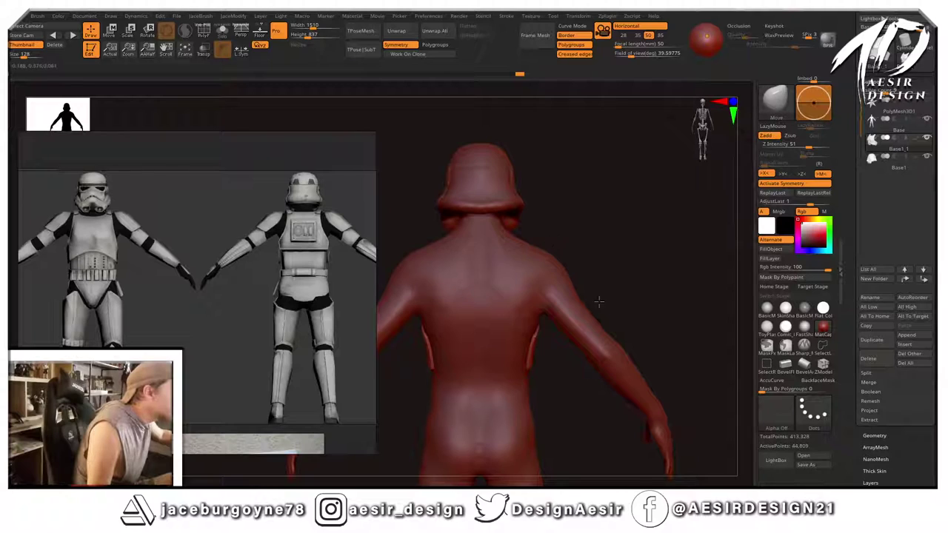
alt+drag(611, 274, 634, 208)
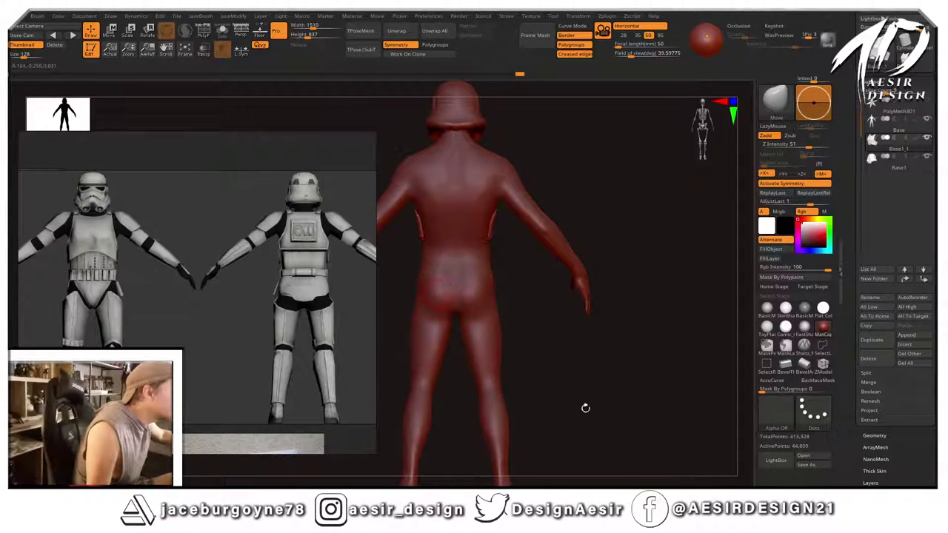
drag(585, 408, 567, 402)
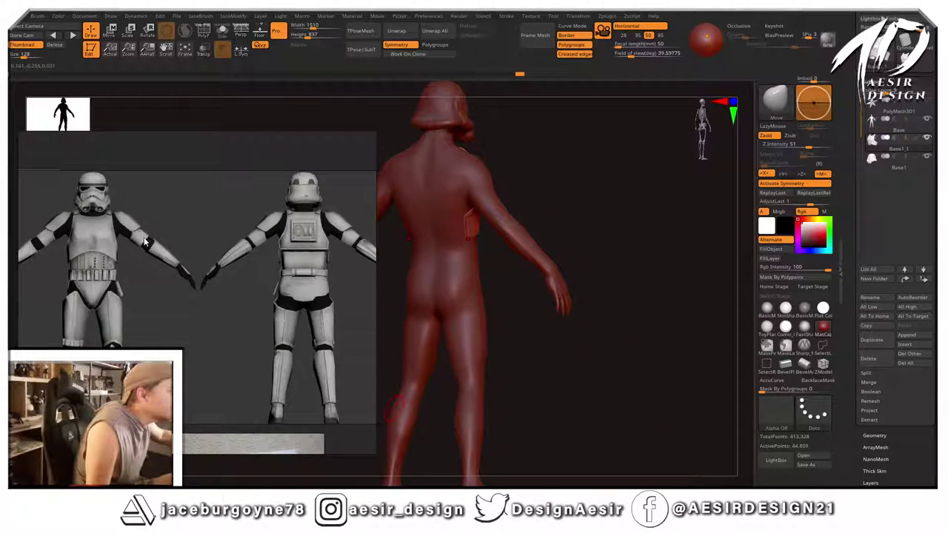
drag(657, 276, 588, 272)
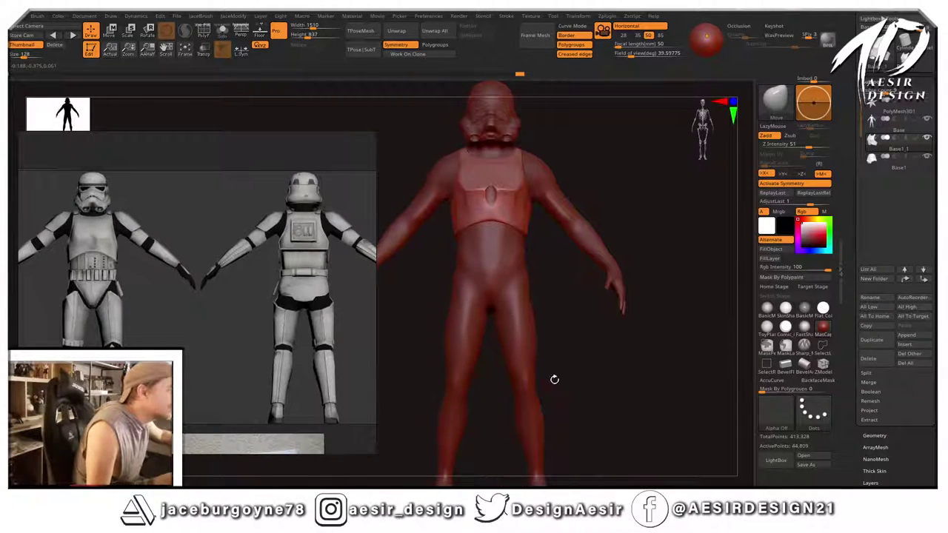
alt+drag(659, 356, 620, 390)
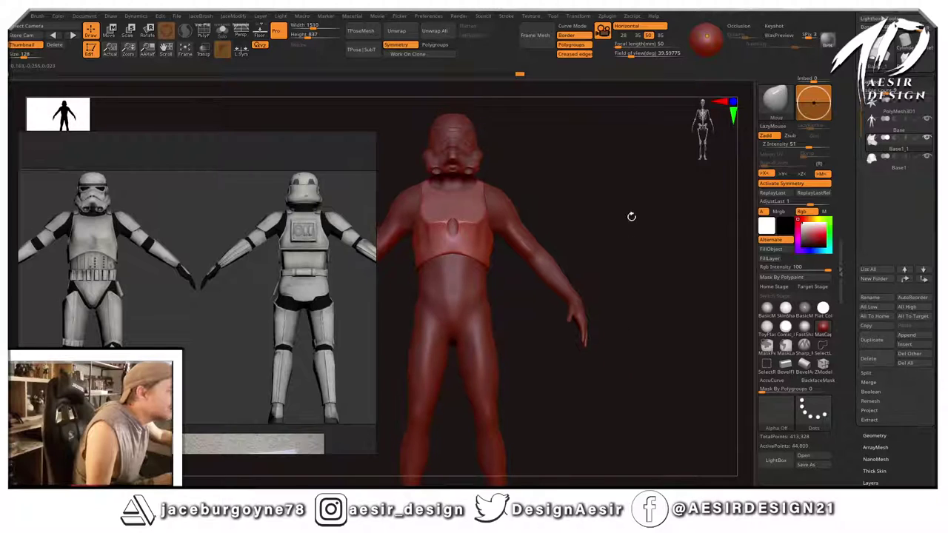
drag(617, 209, 625, 233)
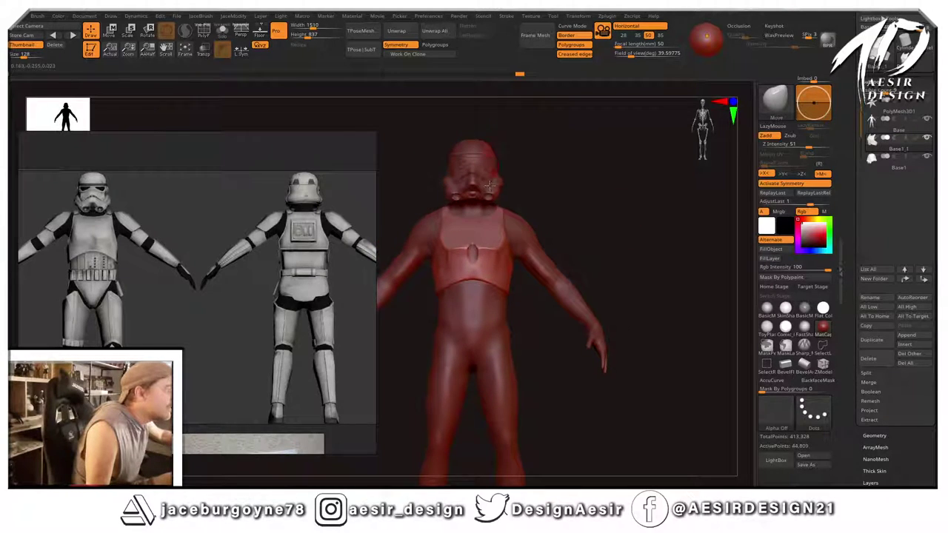
drag(662, 195, 519, 217)
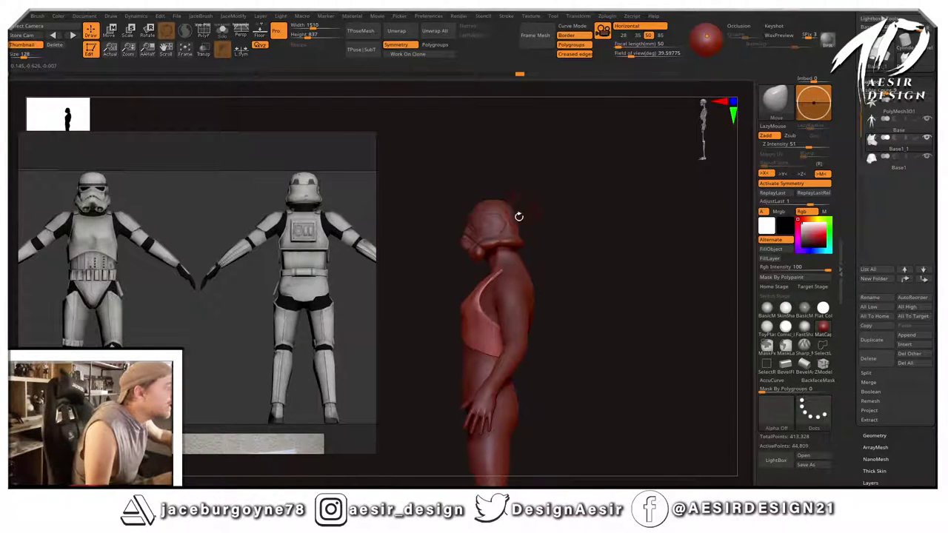
alt+drag(588, 223, 600, 304)
alt+drag(655, 180, 650, 284)
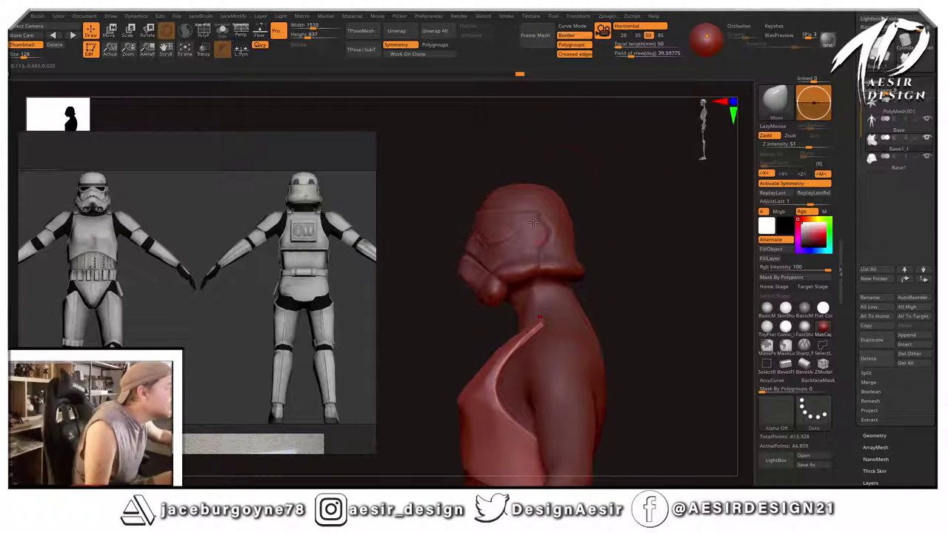
drag(614, 334, 641, 219)
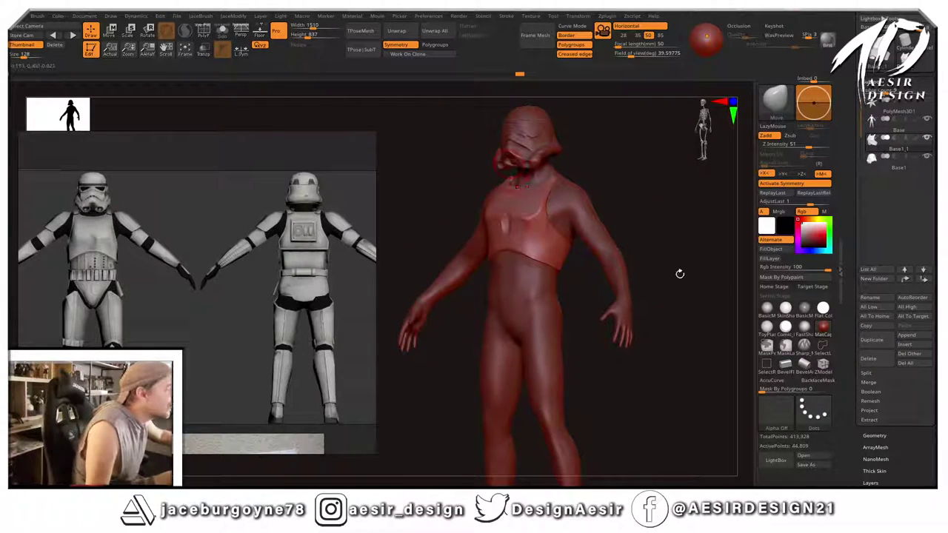
mouse_move(680, 274)
mouse_down()
mouse_move(681, 294)
mouse_move(670, 281)
mouse_up()
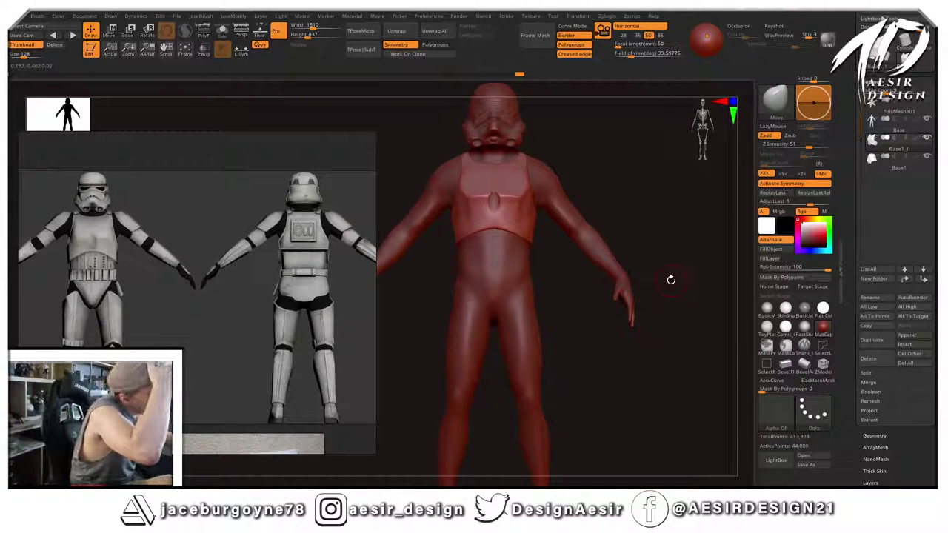
key(f)
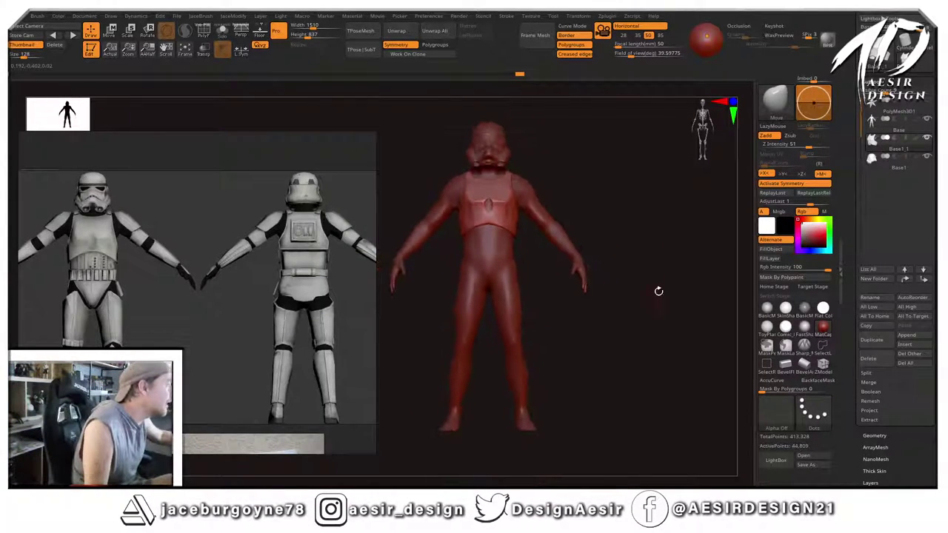
drag(663, 273, 651, 309)
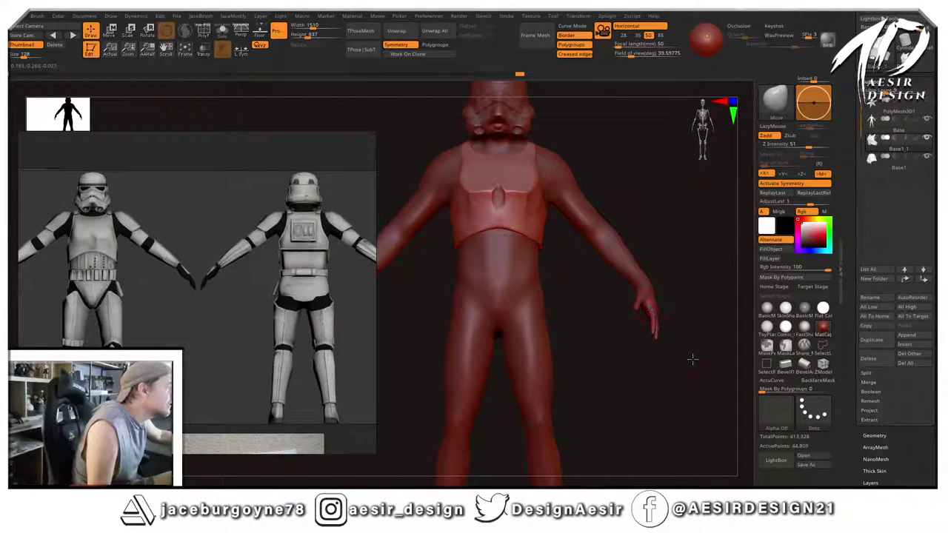
alt+drag(692, 359, 707, 337)
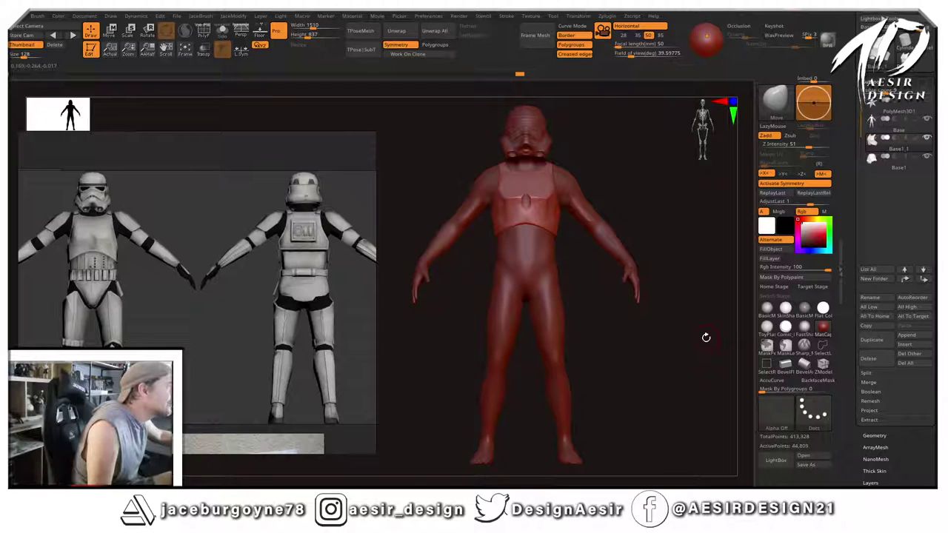
drag(600, 161, 608, 157)
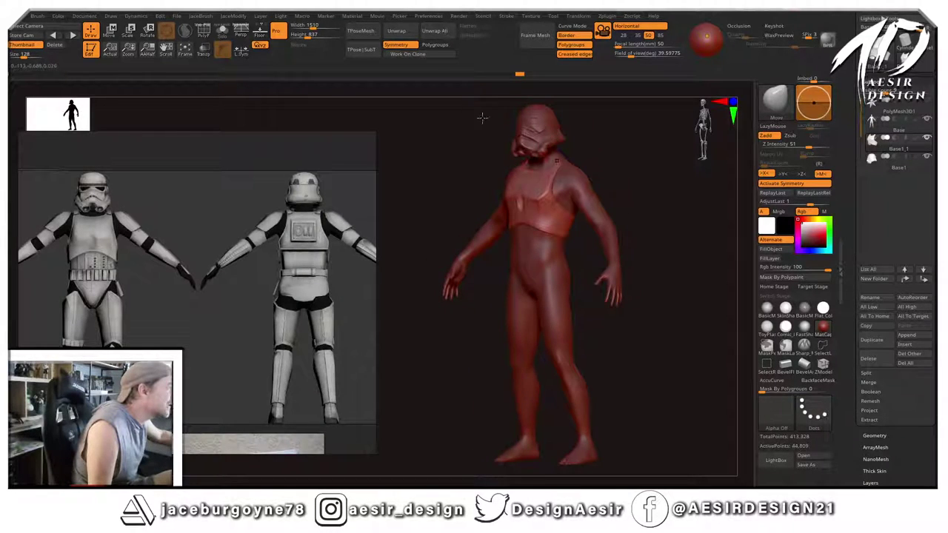
shift+drag(429, 226, 504, 207)
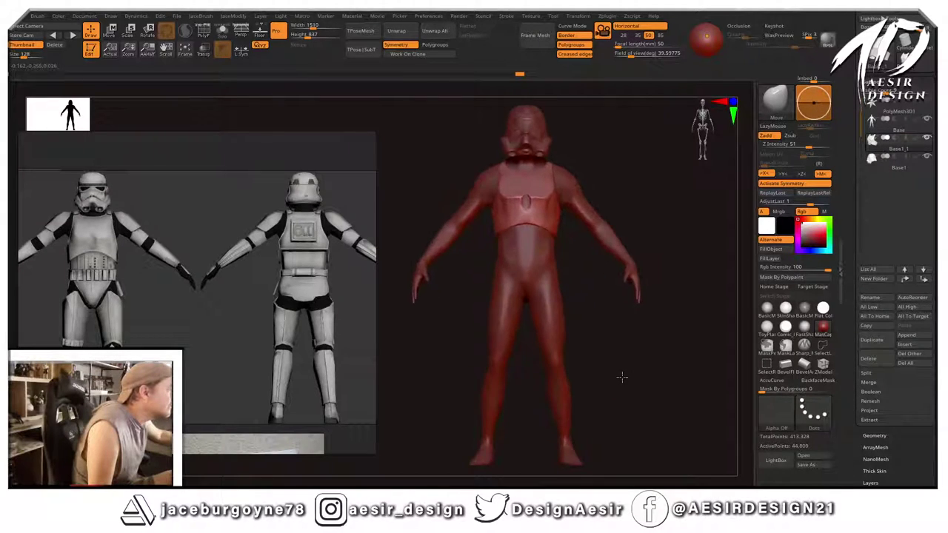
drag(641, 239, 607, 237)
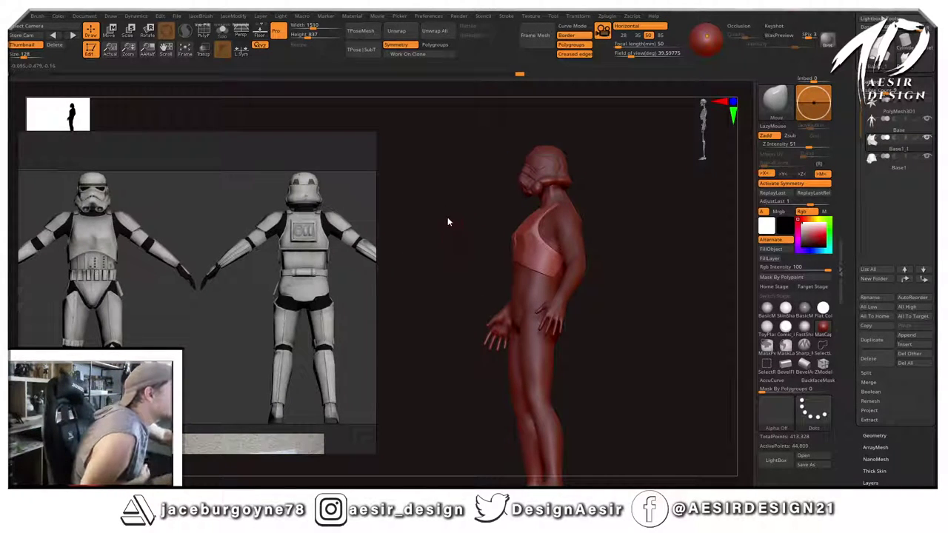
mouse_move(449, 215)
mouse_down()
mouse_move(481, 216)
mouse_move(517, 242)
mouse_up()
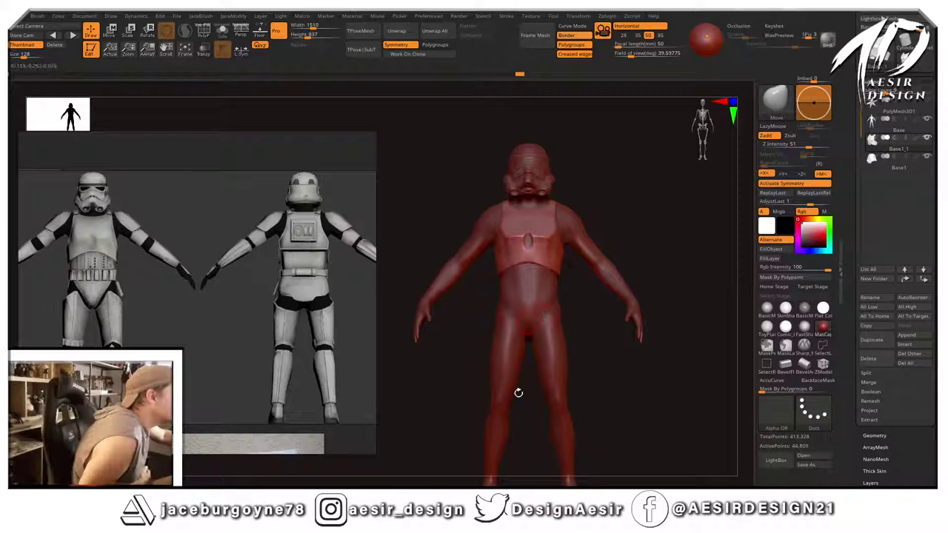
mouse_move(640, 200)
mouse_down()
mouse_move(615, 201)
mouse_move(640, 206)
mouse_up()
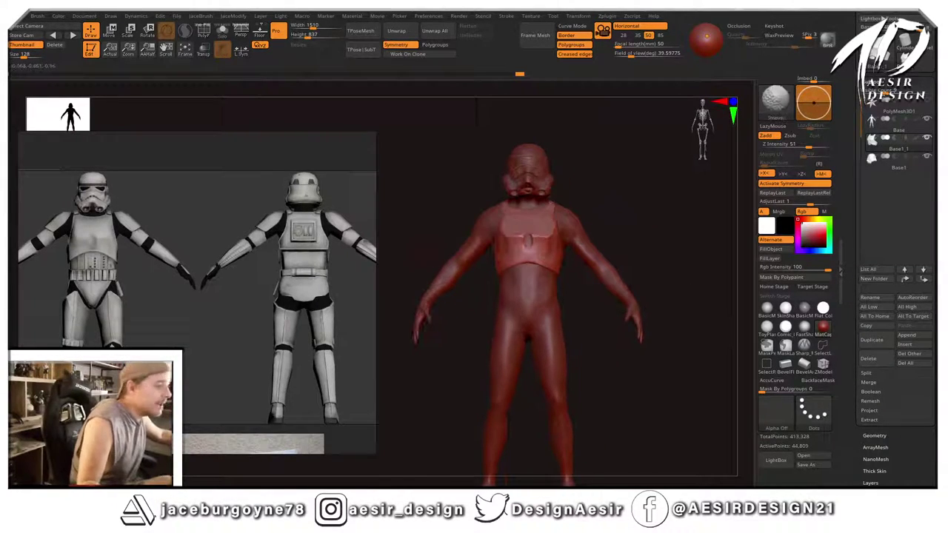
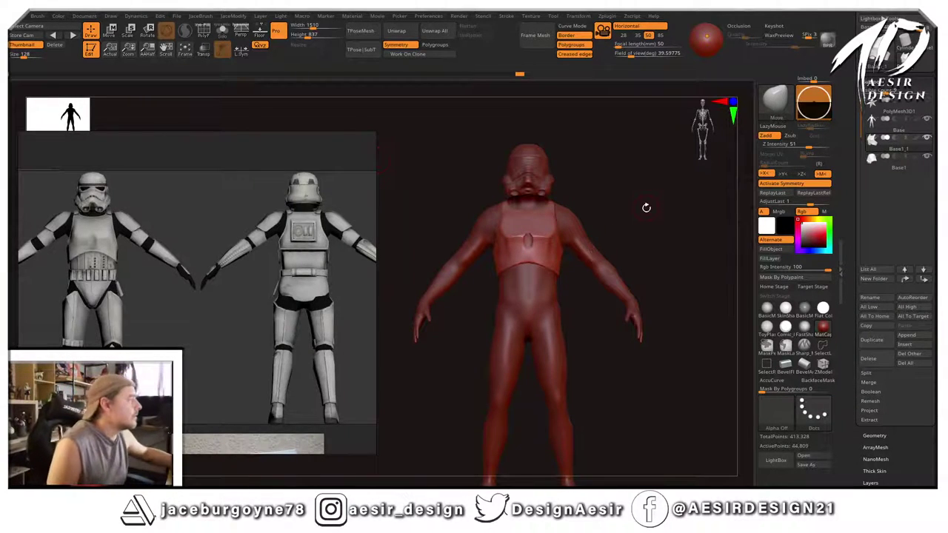
drag(641, 211, 650, 244)
drag(653, 173, 636, 242)
key(space)
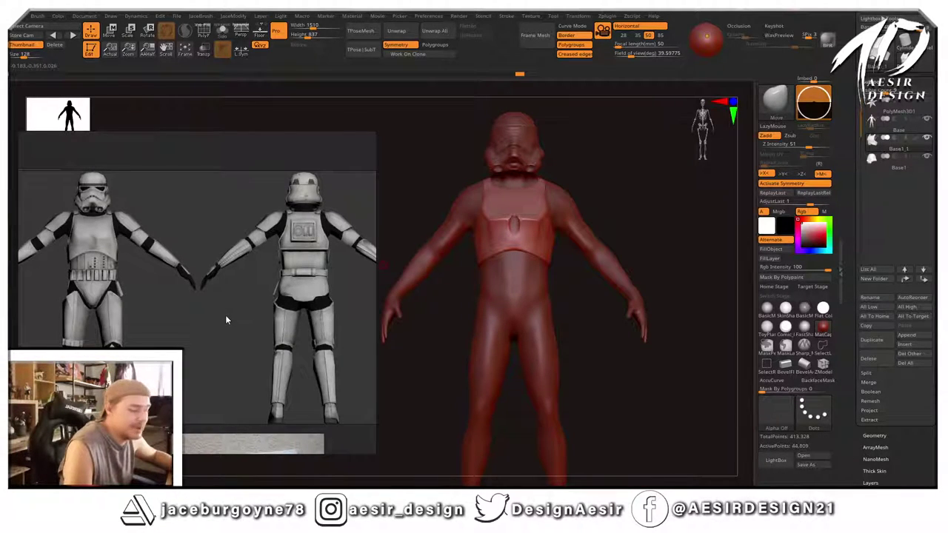
middle_drag(224, 316, 395, 287)
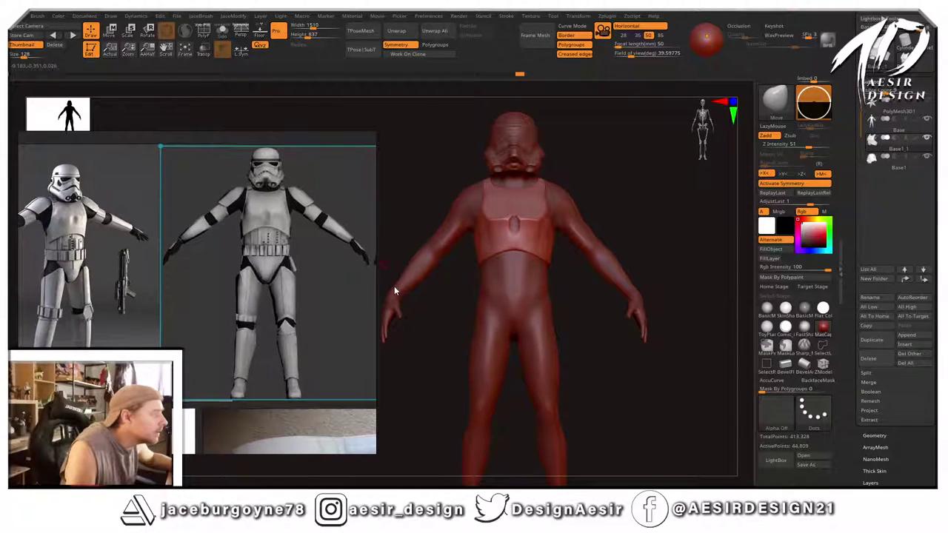
drag(394, 286, 354, 306)
mouse_move(637, 194)
mouse_down()
mouse_move(611, 234)
mouse_move(575, 212)
mouse_move(586, 220)
mouse_move(580, 236)
mouse_move(626, 205)
mouse_up()
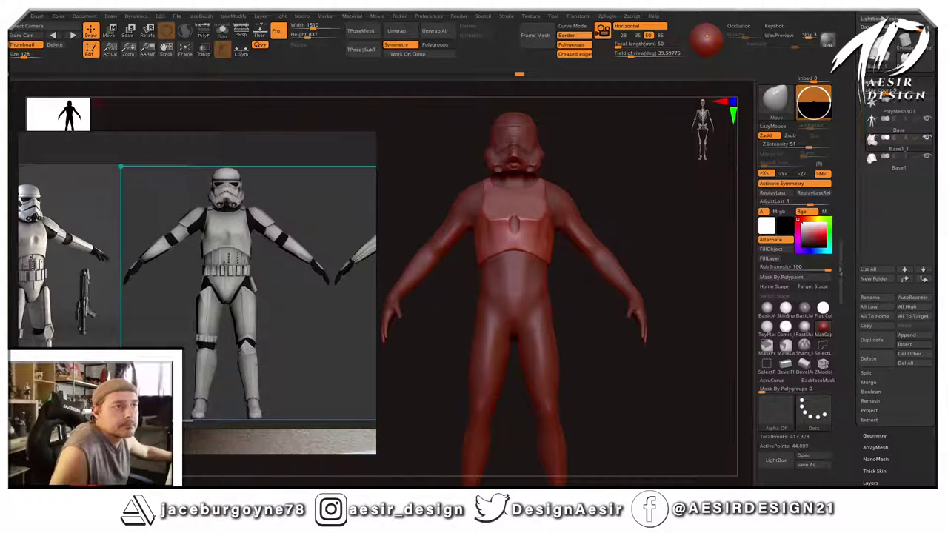
mouse_move(619, 192)
mouse_down()
mouse_move(608, 201)
mouse_move(616, 205)
mouse_move(607, 200)
mouse_up()
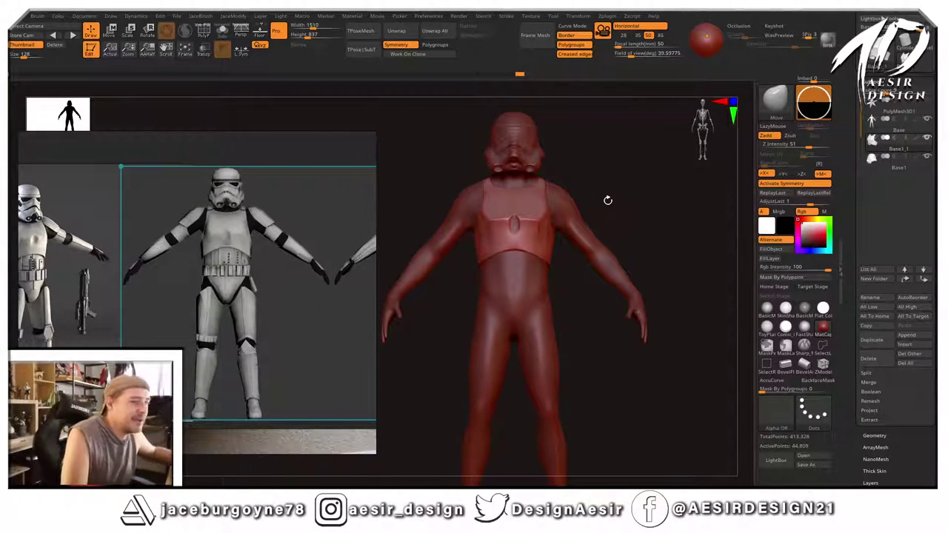
Make the Base body the active subtool, with its upper back in view.
drag(635, 167, 656, 203)
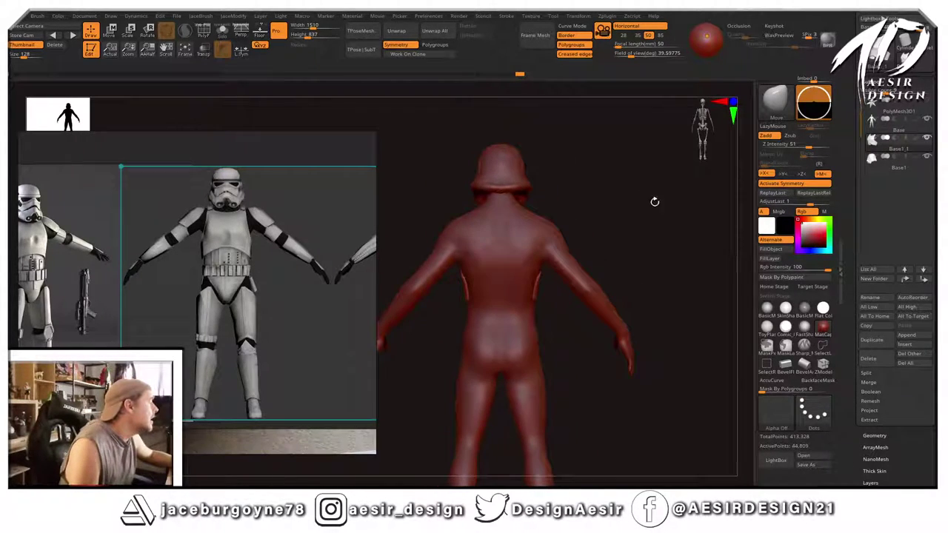
click(920, 132)
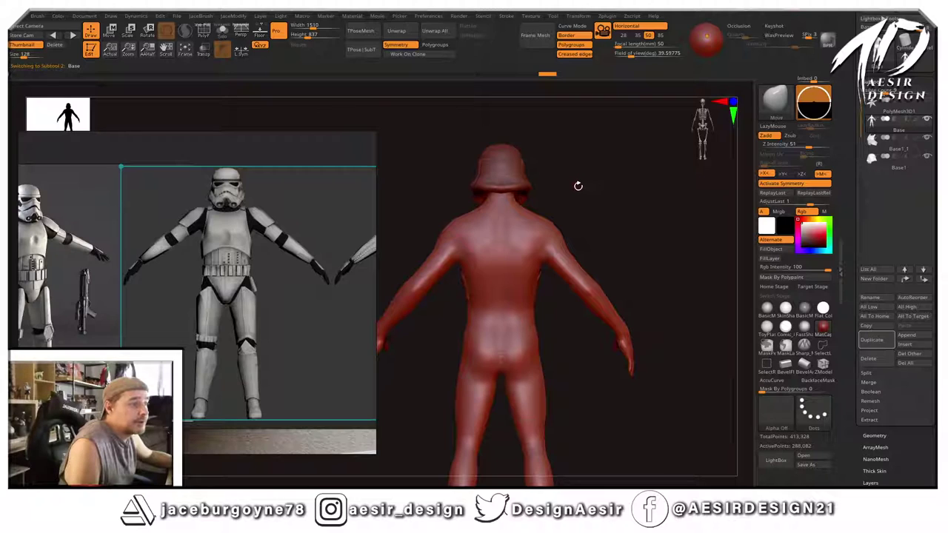
mouse_move(612, 175)
alt+mouse_down()
mouse_move(627, 162)
mouse_move(634, 209)
alt+mouse_up()
key(ctrl)
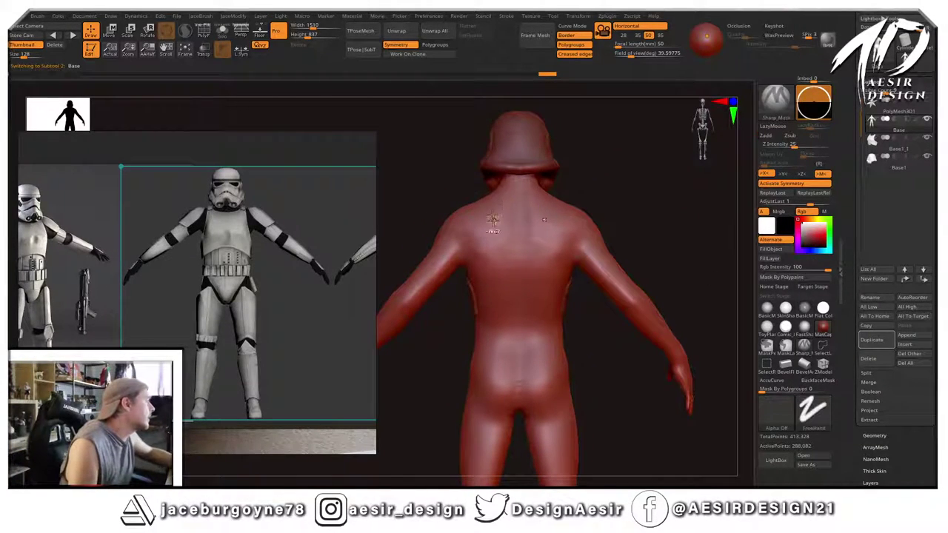
ctrl+drag(486, 203, 528, 208)
mouse_move(609, 199)
mouse_down()
mouse_move(633, 226)
mouse_move(629, 216)
mouse_up()
middle_drag(307, 295, 174, 304)
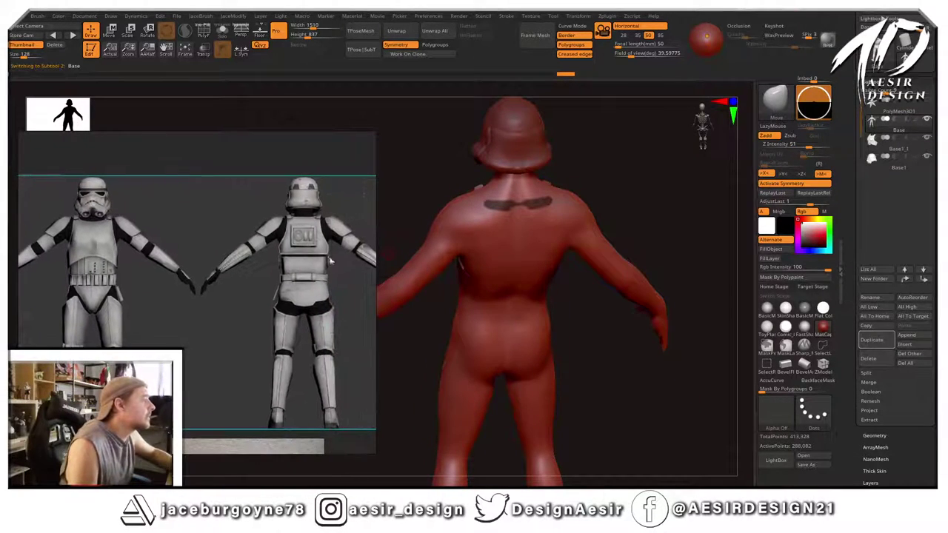
ctrl+click(615, 145)
drag(615, 145, 595, 181)
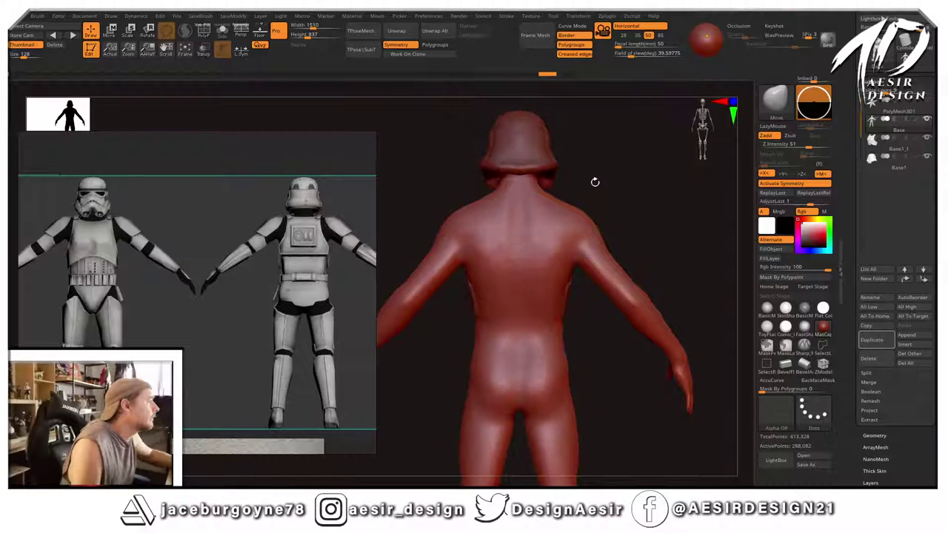
Mask a symmetrical curved strip across the upper back below the neck, extending it toward both shoulders as the back armor's neckline.
ctrl+drag(499, 201, 528, 197)
mouse_move(600, 188)
mouse_down()
mouse_move(573, 224)
mouse_move(619, 184)
mouse_up()
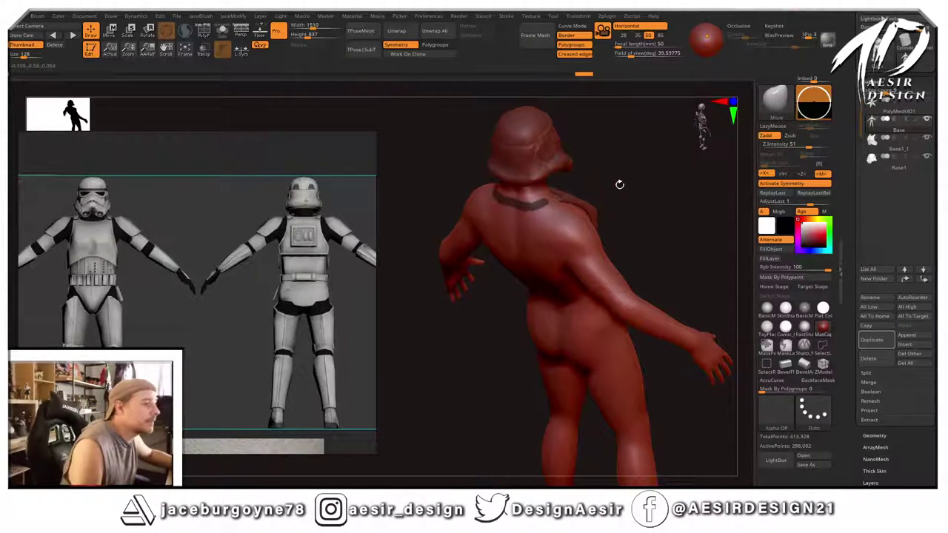
mouse_move(620, 186)
mouse_down()
mouse_move(599, 220)
mouse_move(632, 177)
mouse_up()
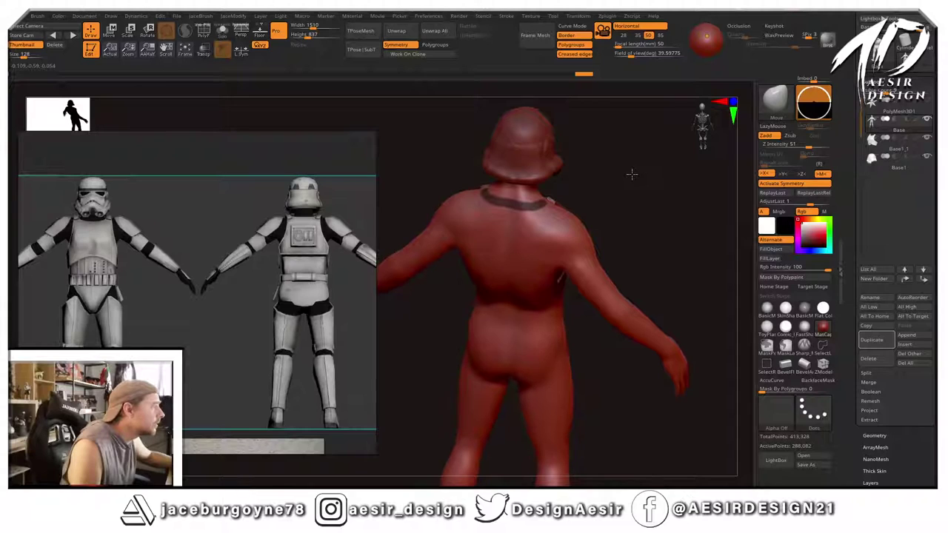
drag(631, 173, 618, 185)
key(ctrl)
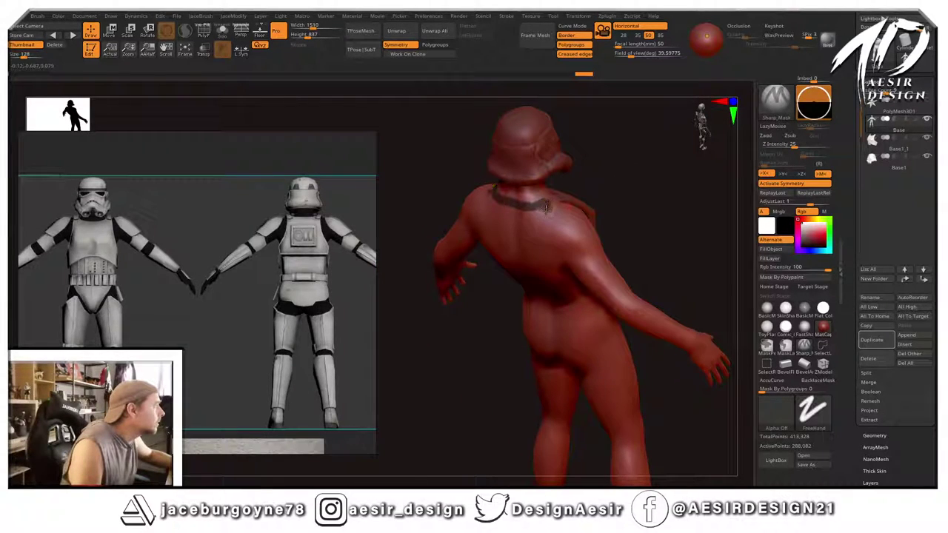
ctrl+drag(545, 202, 548, 207)
Mask symmetrical strips down both sides of the back from the neckline and join them with a horizontal strip across the mid-back.
drag(597, 189, 631, 181)
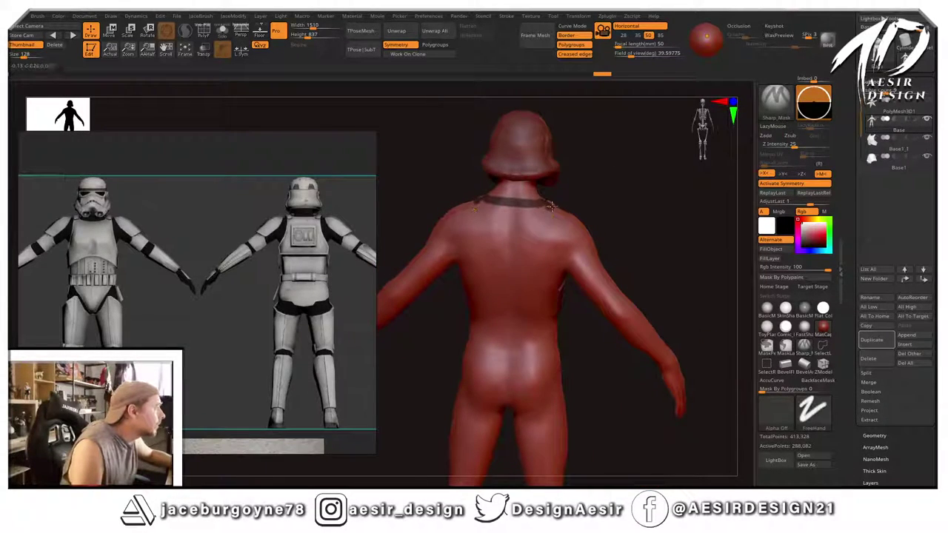
ctrl+drag(544, 231, 547, 278)
drag(599, 240, 580, 212)
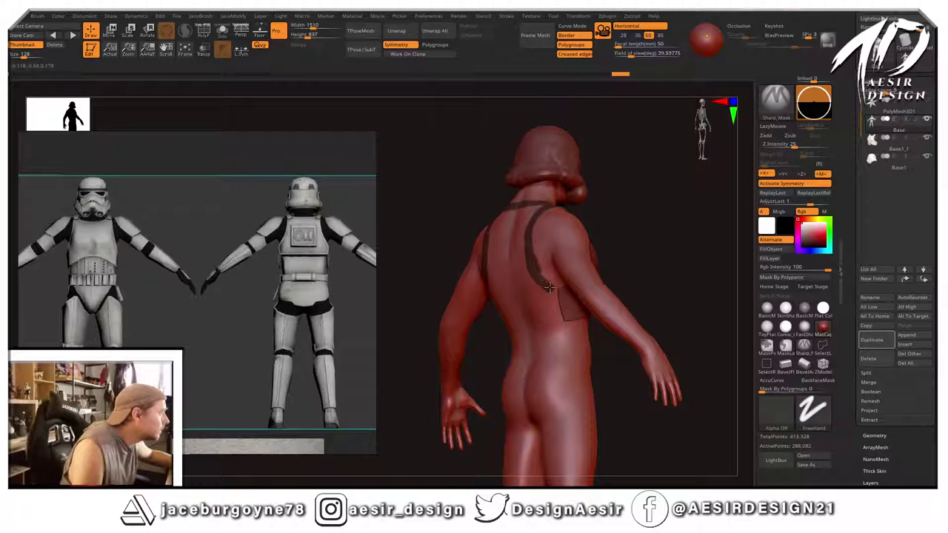
ctrl+drag(548, 287, 544, 303)
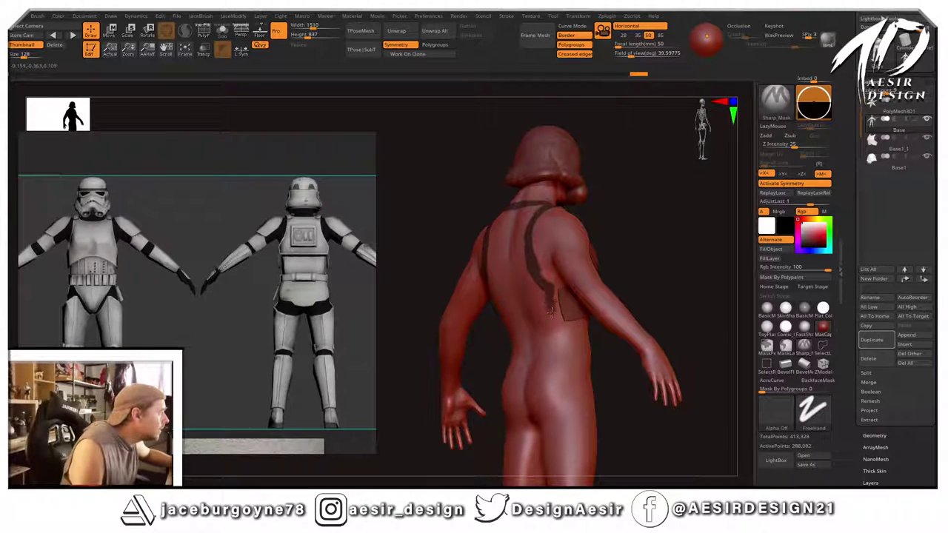
mouse_move(552, 311)
right_down()
mouse_move(651, 225)
mouse_move(662, 186)
mouse_move(669, 195)
mouse_move(582, 214)
right_up()
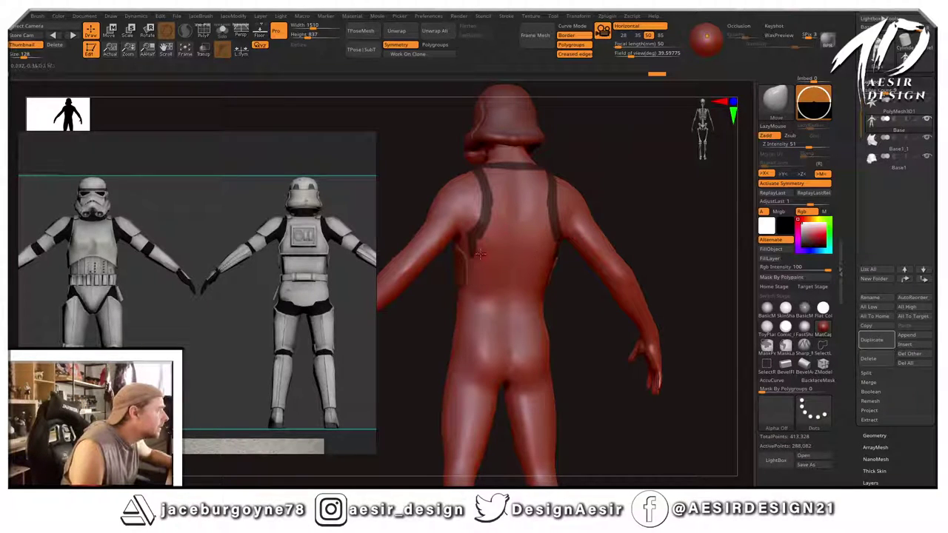
ctrl+drag(473, 257, 512, 258)
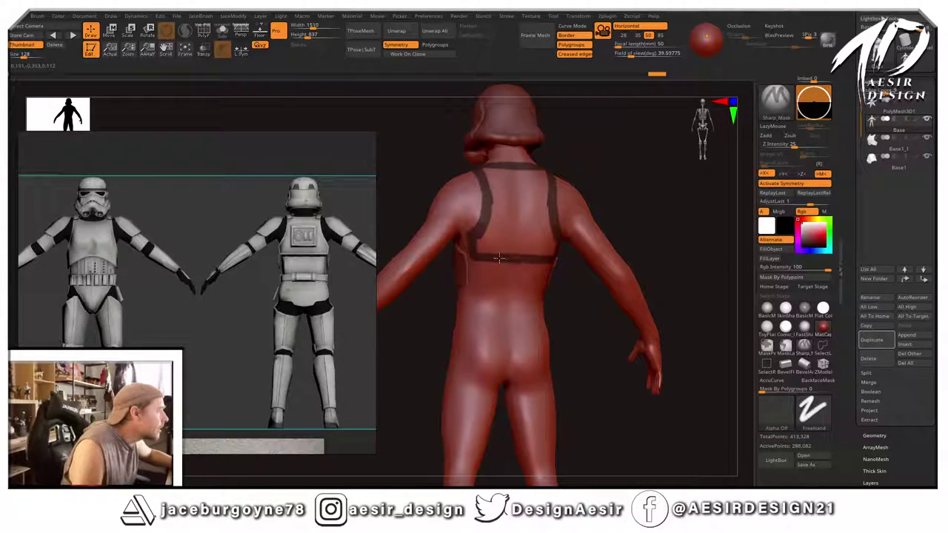
mouse_move(646, 195)
mouse_down()
mouse_move(635, 183)
mouse_move(640, 216)
mouse_up()
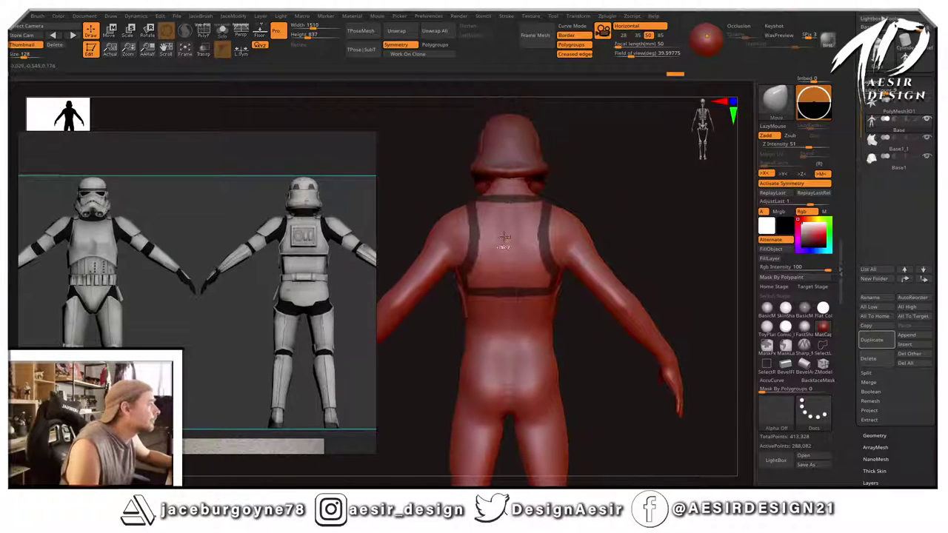
Thicken the back outline's side strips and clean up their mask edges near the shoulders.
key(ctrl)
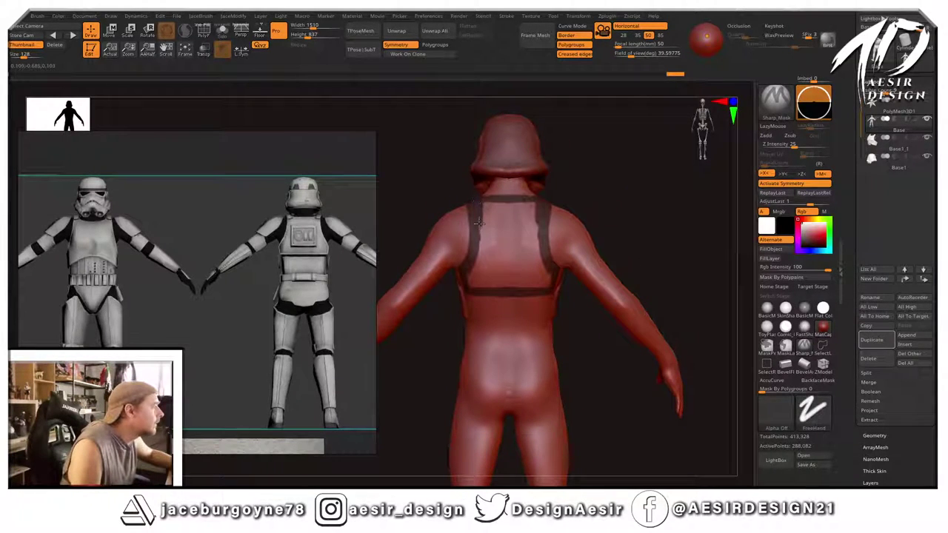
ctrl+drag(479, 223, 481, 240)
mouse_move(470, 206)
ctrl+alt+mouse_down()
mouse_move(468, 236)
mouse_move(460, 208)
ctrl+alt+mouse_up()
drag(426, 178, 449, 195)
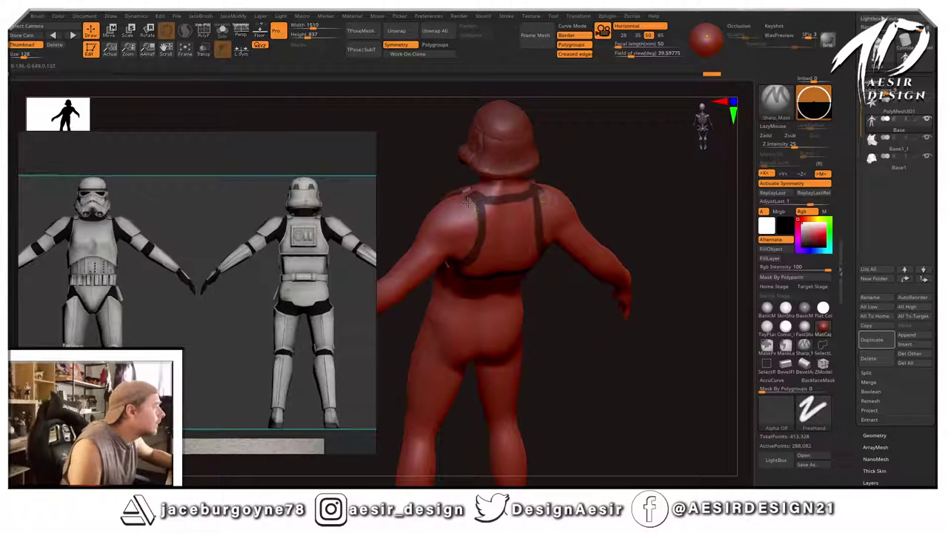
drag(626, 167, 616, 178)
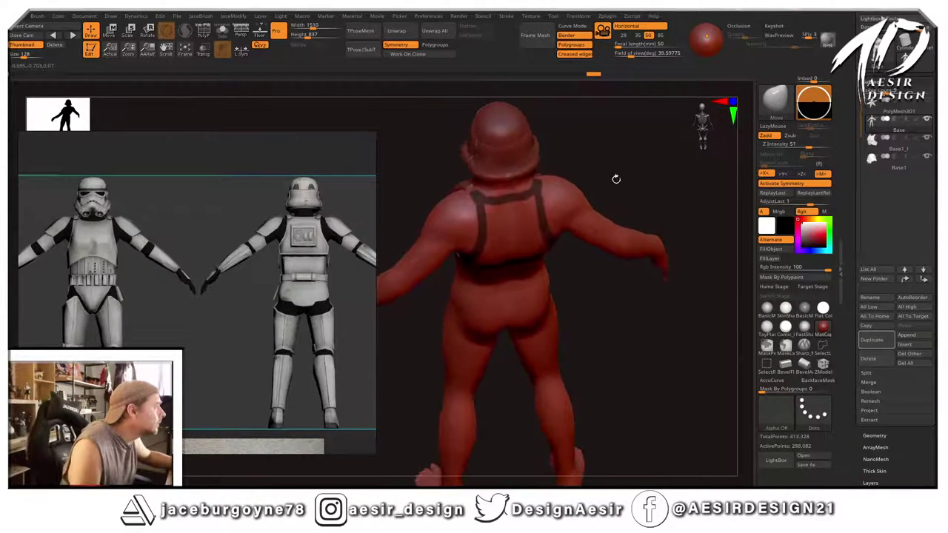
Fill the whole area inside the back plate outline with mask, from the neckline to the lower strip.
key(ctrl)
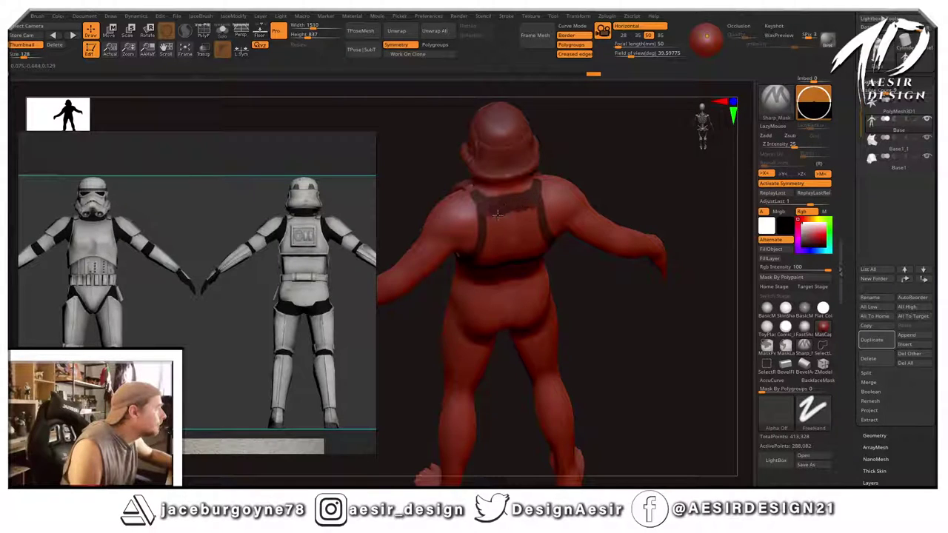
drag(603, 133, 612, 181)
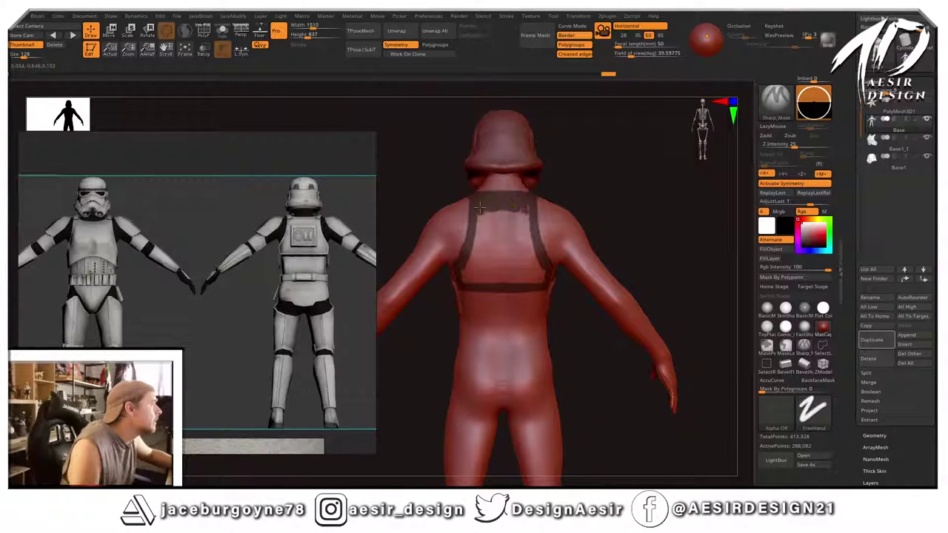
ctrl+drag(496, 222, 485, 226)
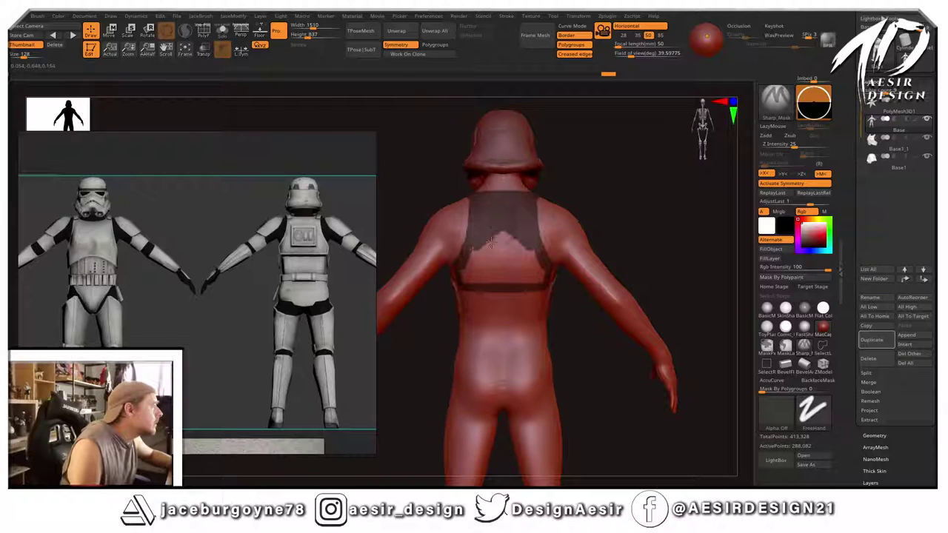
mouse_move(623, 197)
mouse_down()
mouse_move(617, 161)
mouse_move(619, 180)
mouse_move(635, 177)
mouse_up()
key(ctrl)
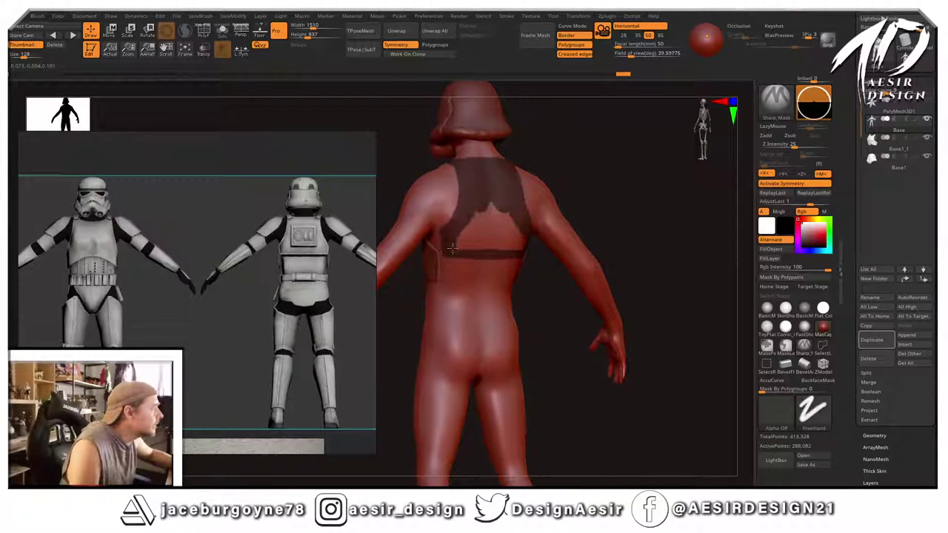
mouse_move(452, 248)
ctrl+mouse_down()
mouse_move(483, 252)
mouse_move(473, 219)
ctrl+mouse_up()
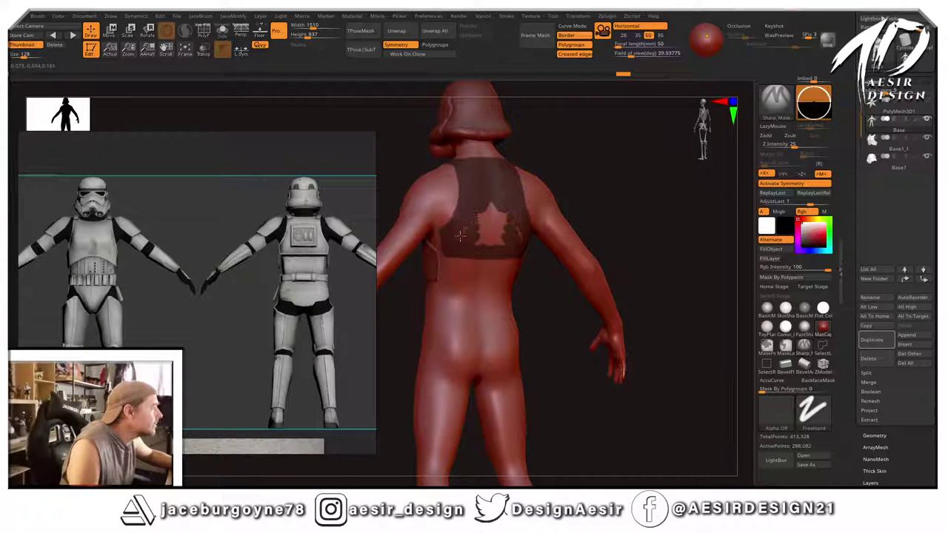
ctrl+drag(490, 245, 504, 241)
ctrl+click(503, 240)
mouse_move(634, 183)
mouse_down()
mouse_move(539, 218)
mouse_move(573, 223)
mouse_move(620, 183)
mouse_up()
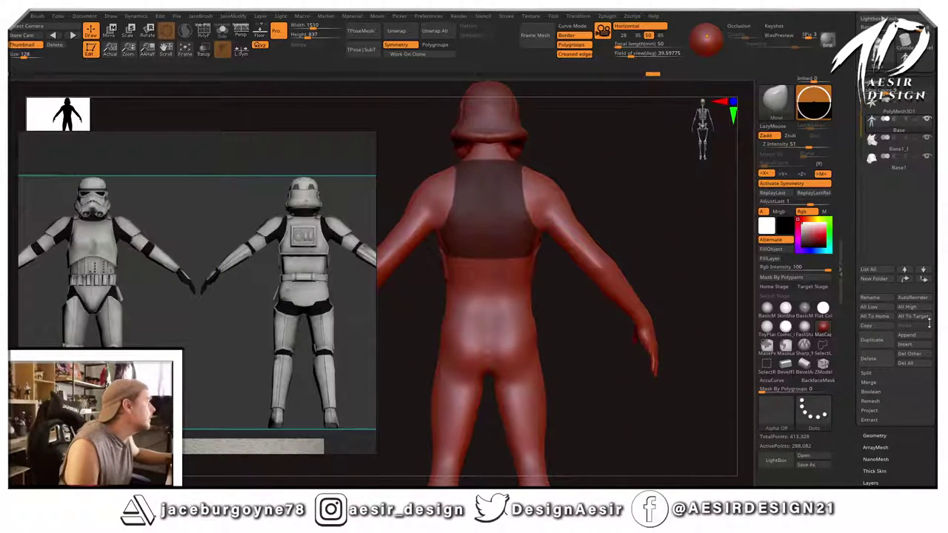
Duplicate the masked Base body, hide the original and make the duplicate the active subtool.
click(872, 339)
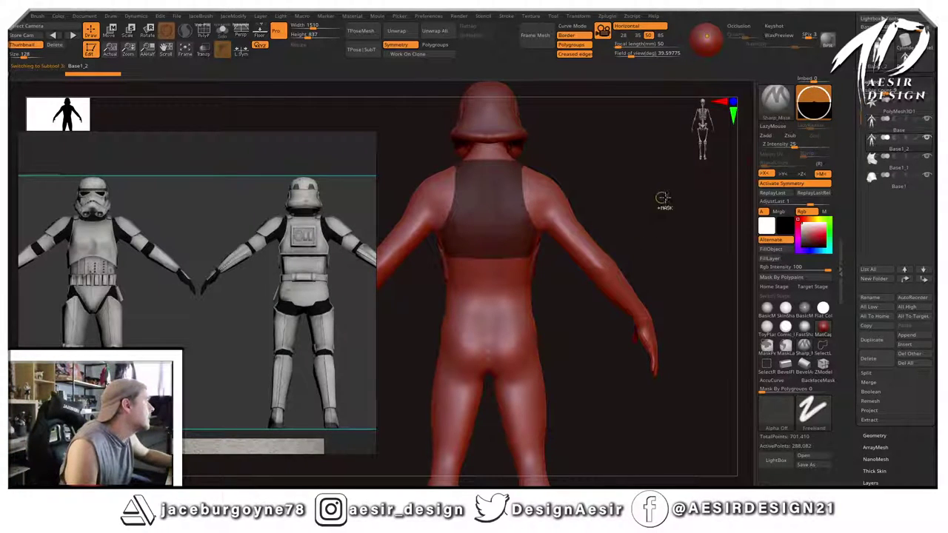
click(905, 130)
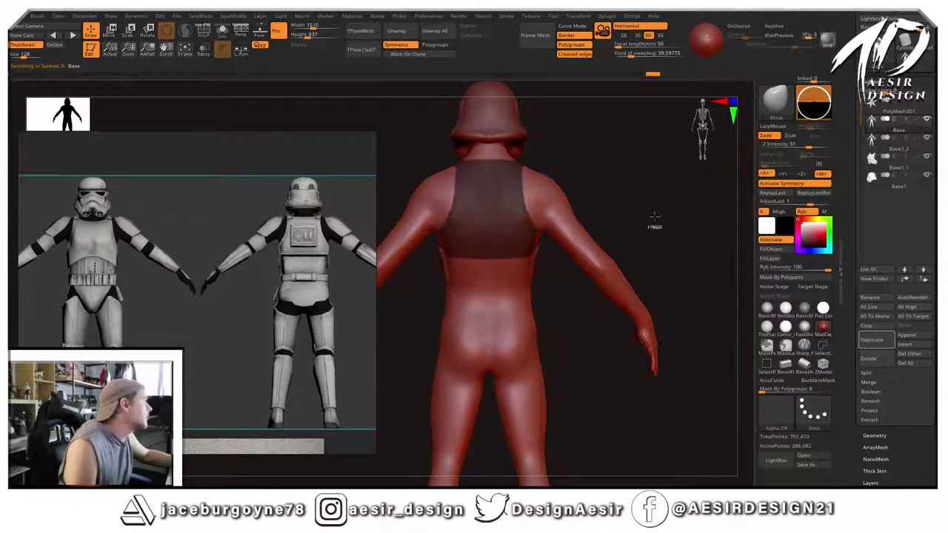
click(912, 156)
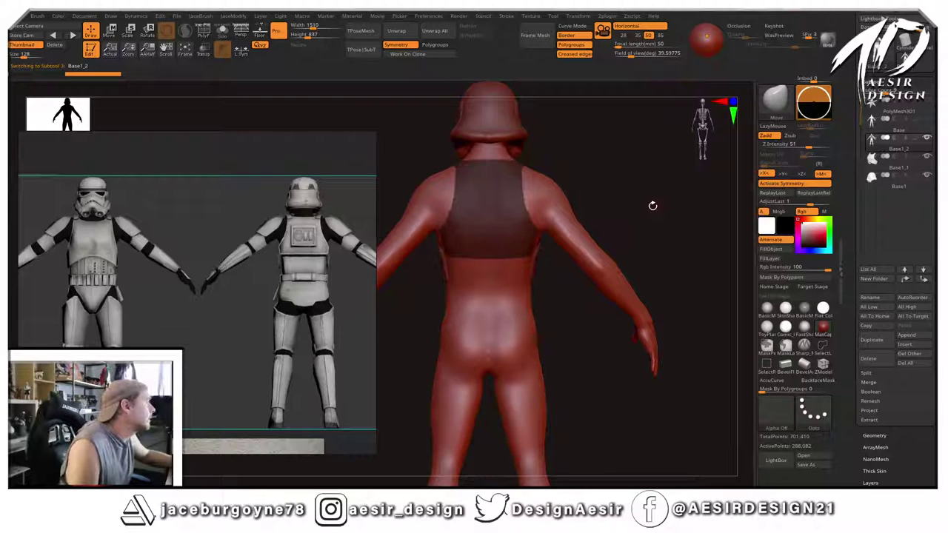
Display the polygroups on the duplicate and turn the masked back plate area into its own polygroup.
key(shift+f)
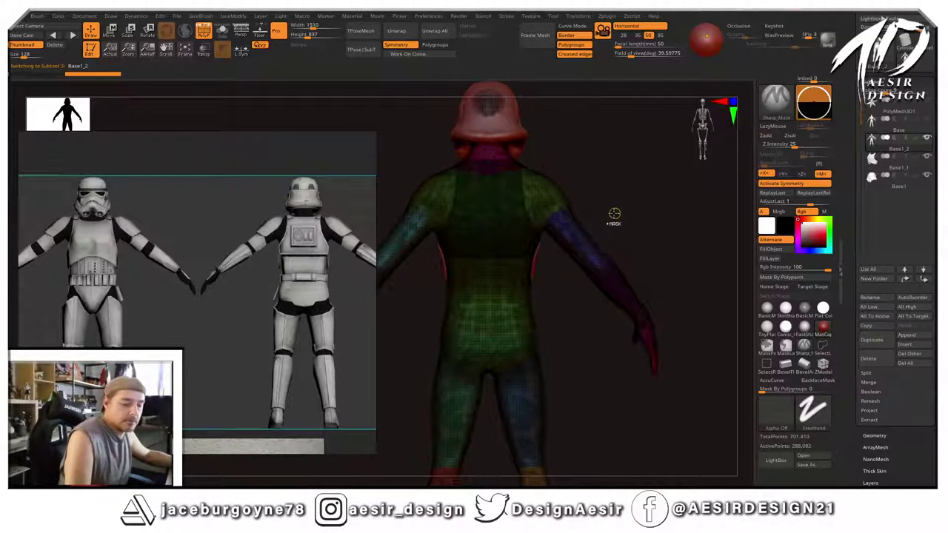
ctrl+shift+click(511, 224)
alt+drag(605, 185, 607, 206)
ctrl+drag(625, 146, 430, 367)
ctrl+shift+click(620, 219)
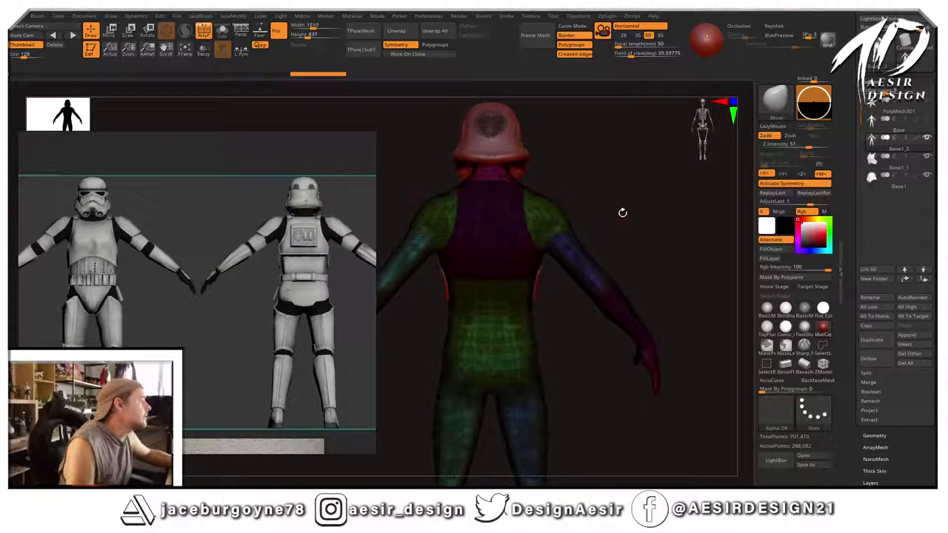
Apply Edgeloop Masked Border to the duplicate and smooth the group borders with Polish By Features.
key(2)
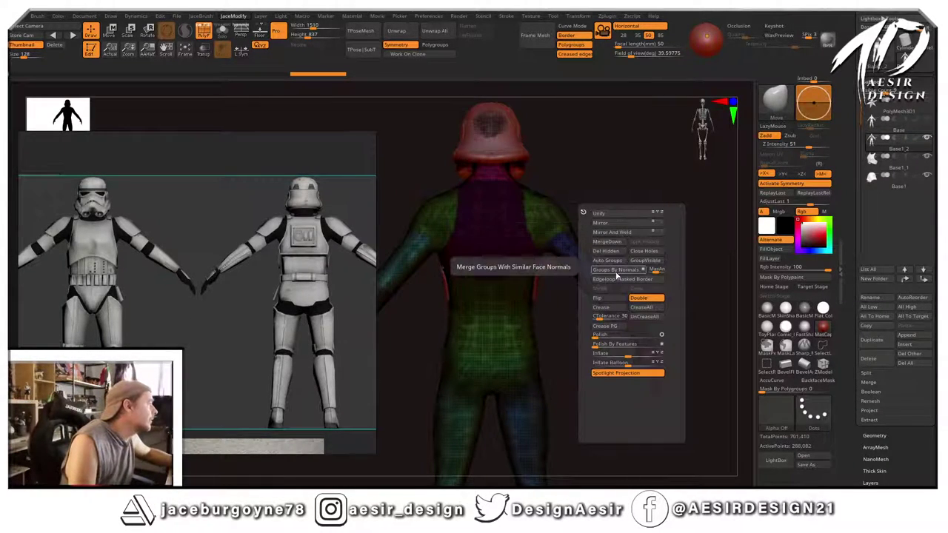
click(619, 281)
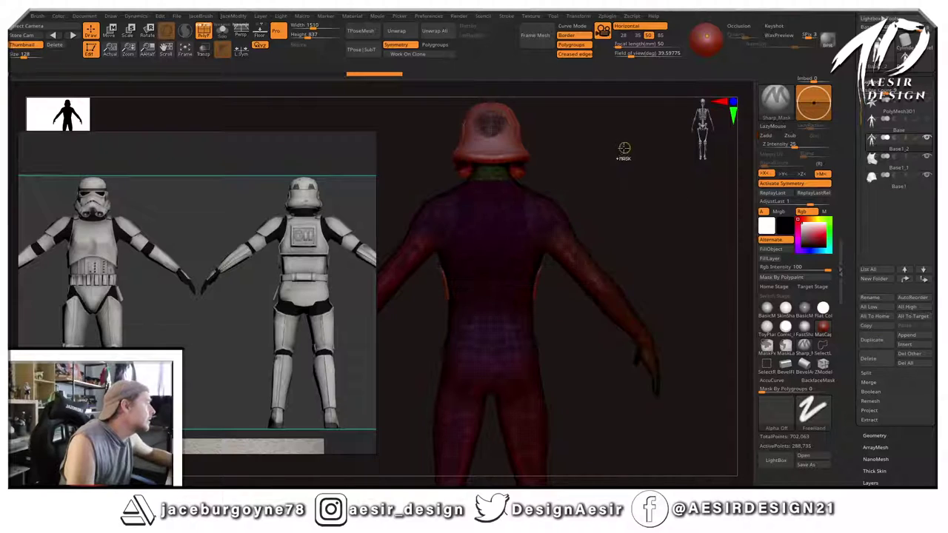
key(space)
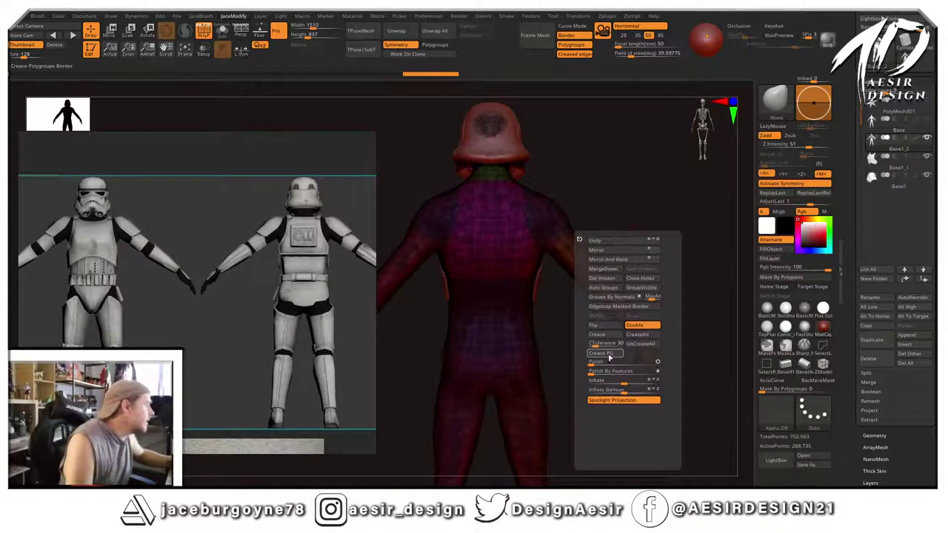
click(604, 371)
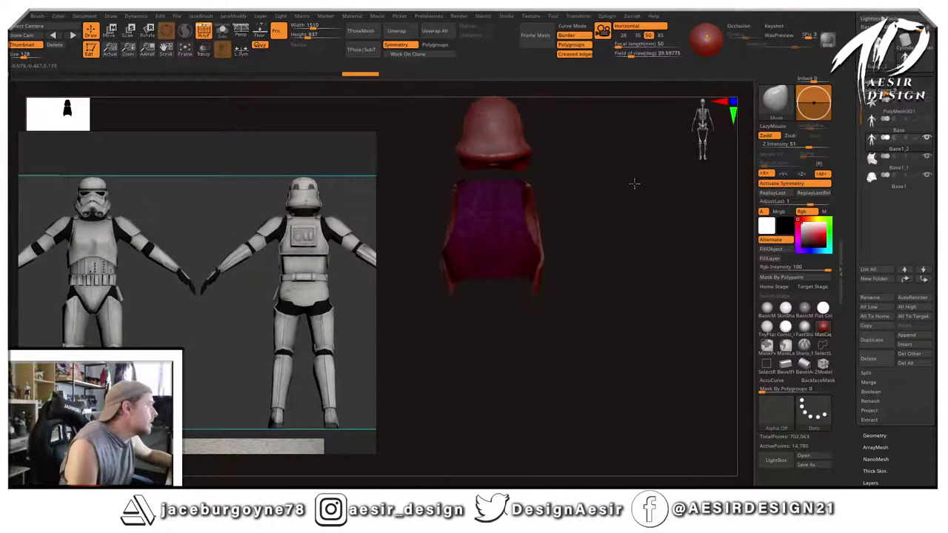
Isolate the back plate polygroup, delete the hidden rest of the duplicate and turn off the polygroup wireframe.
key(space)
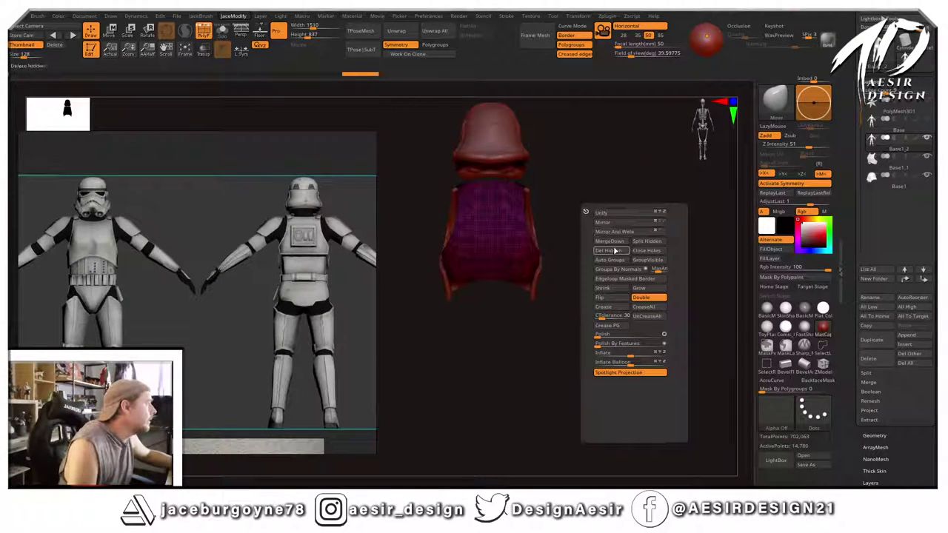
click(615, 251)
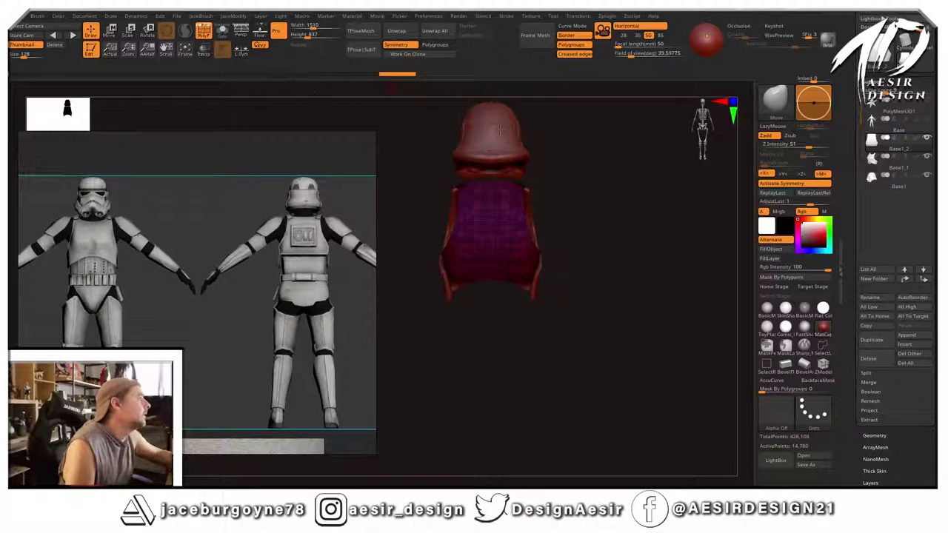
key(shift+f)
drag(627, 219, 677, 254)
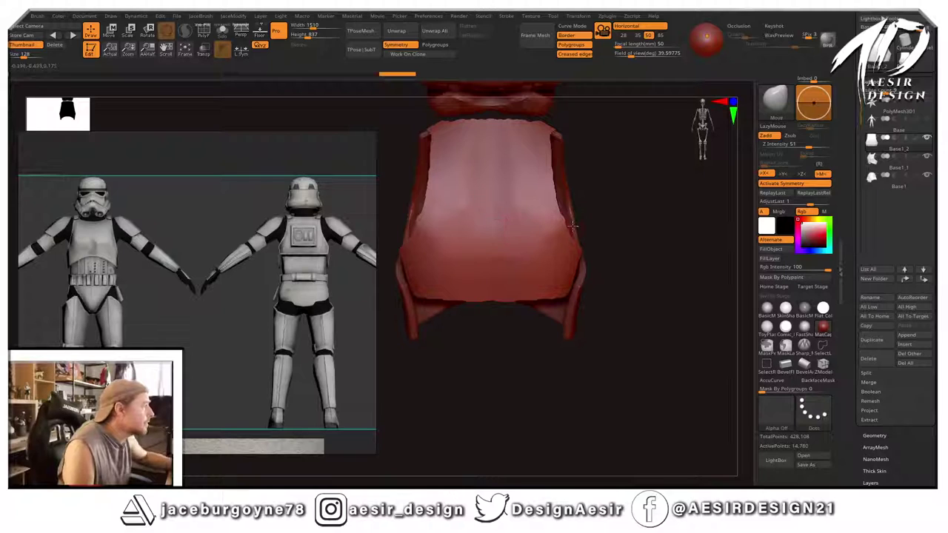
Display the back plate's wireframe and ZRemesh it repeatedly down to a very low polygon density.
drag(657, 274, 533, 348)
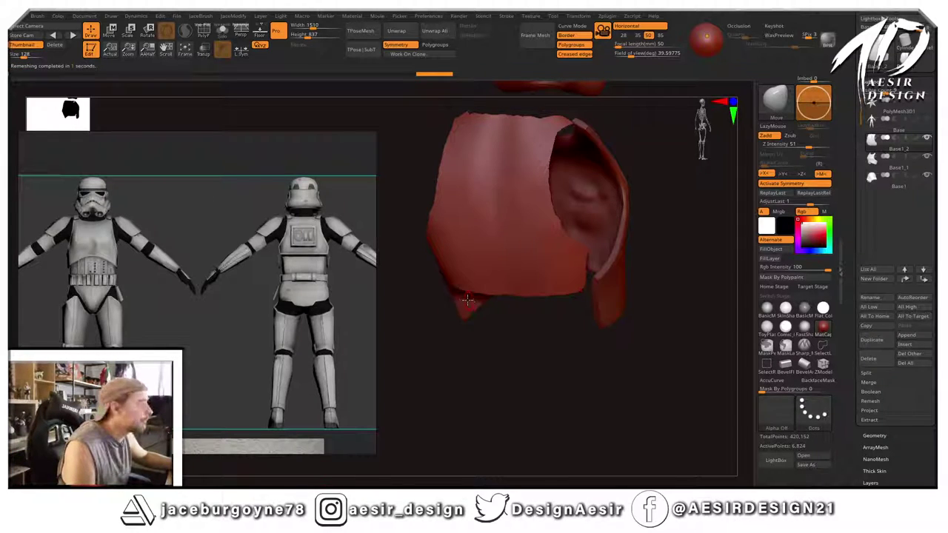
key(shift+f)
drag(470, 360, 474, 382)
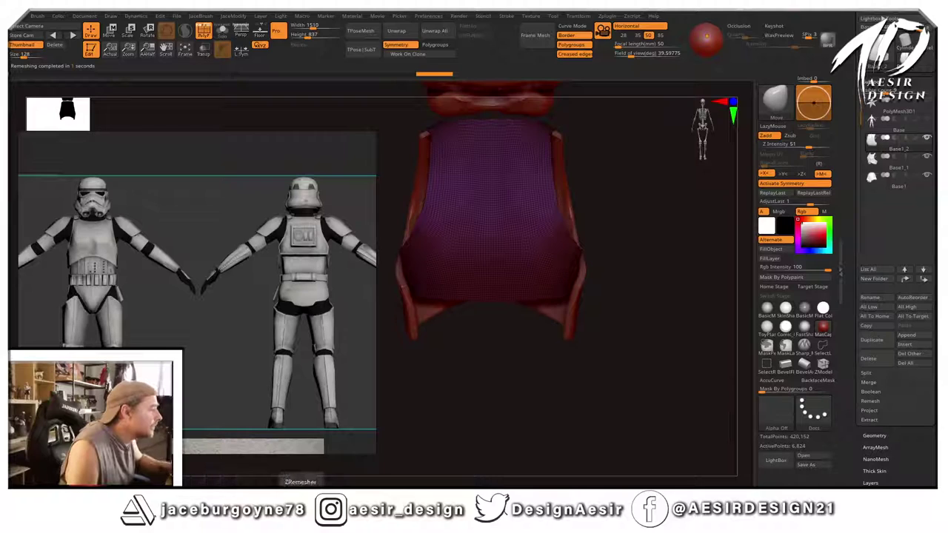
click(300, 480)
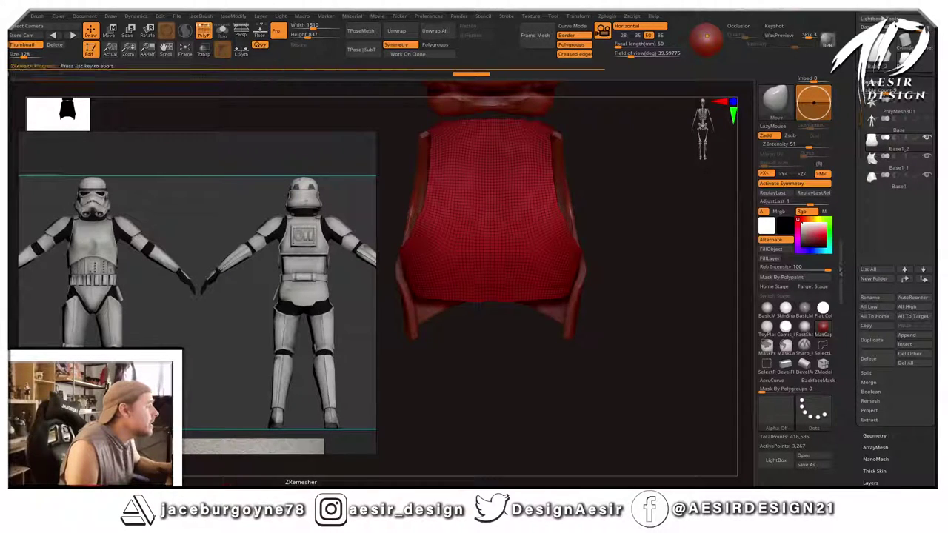
click(300, 480)
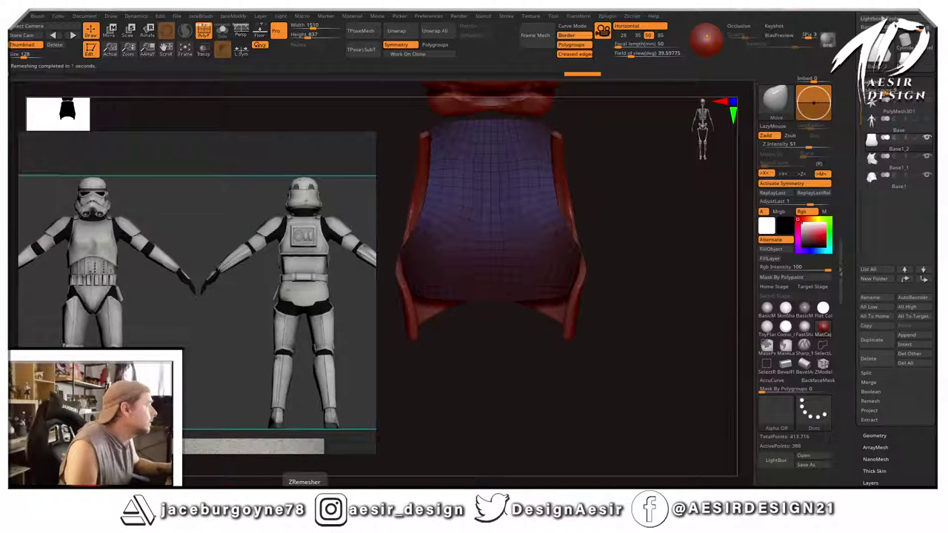
click(300, 480)
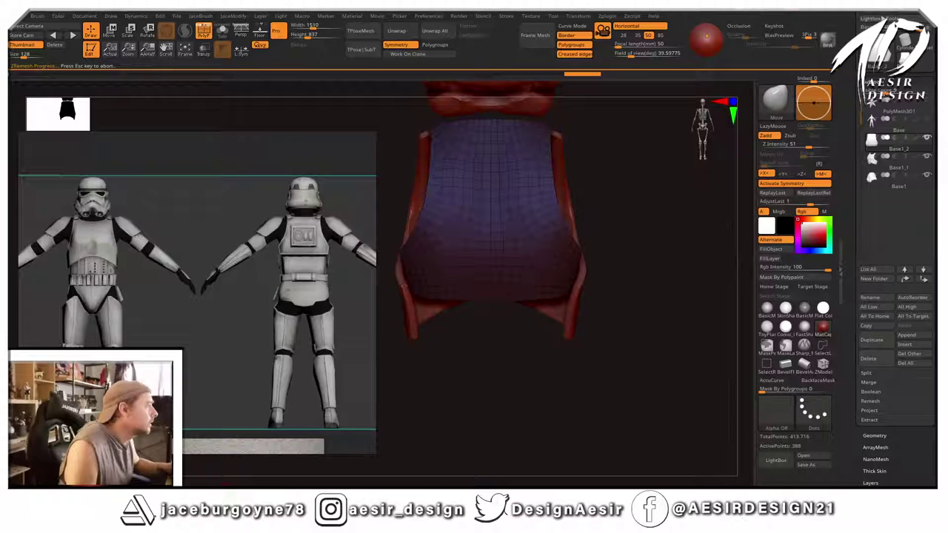
Reshape the low-poly back plate's shoulder ends and lower side corners with the Move brush so they reach toward the chest plate.
drag(624, 197, 618, 254)
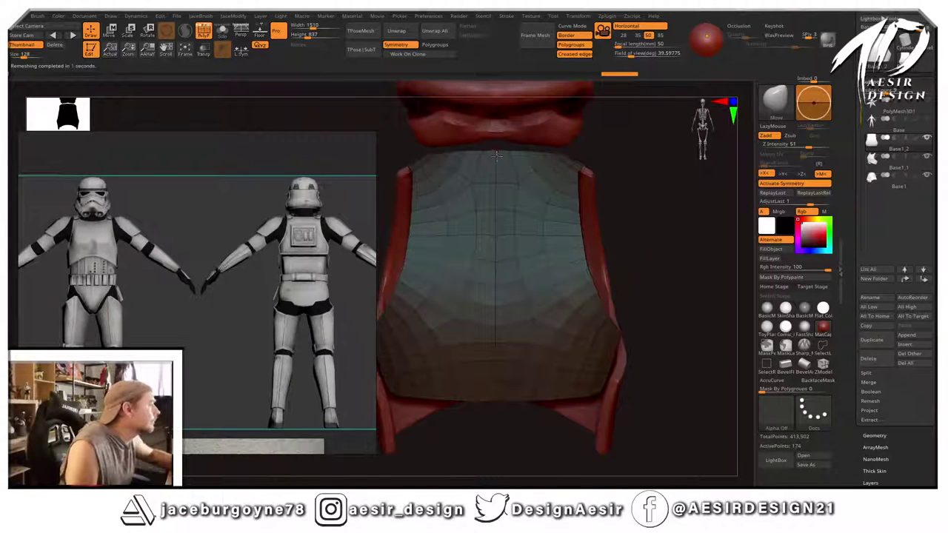
drag(666, 181, 574, 184)
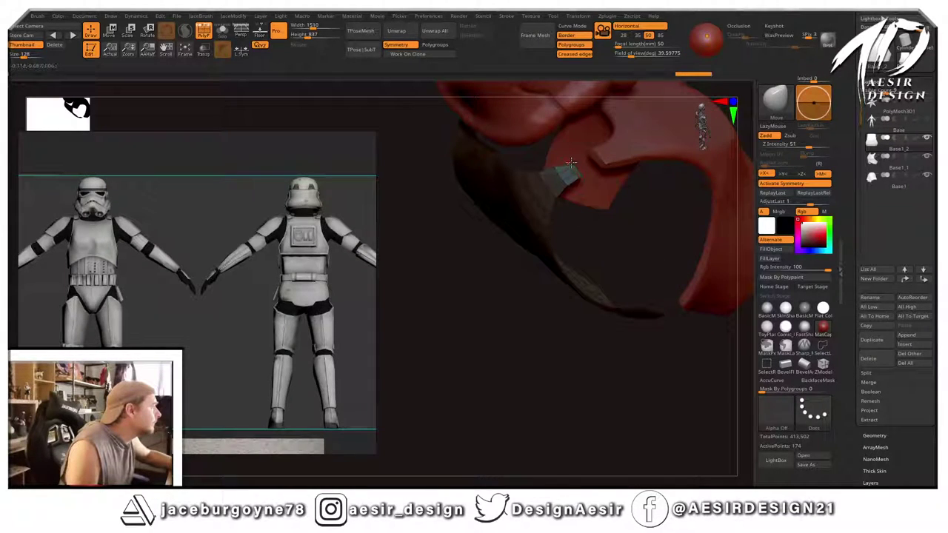
drag(569, 157, 569, 164)
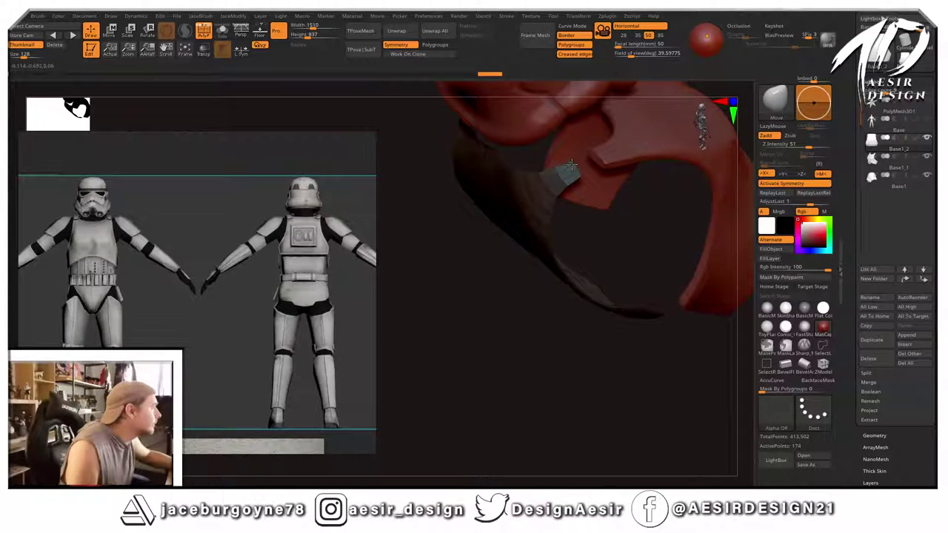
drag(451, 324, 495, 252)
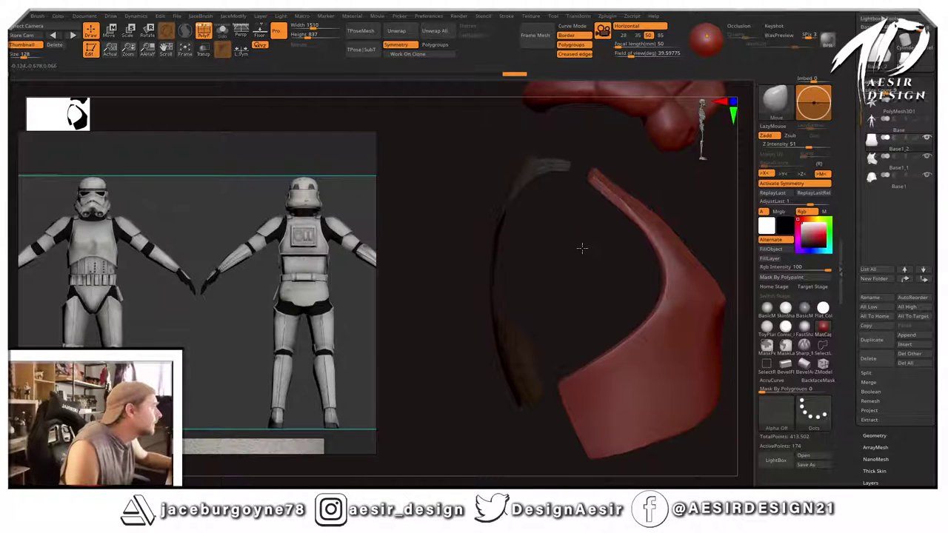
drag(582, 248, 699, 193)
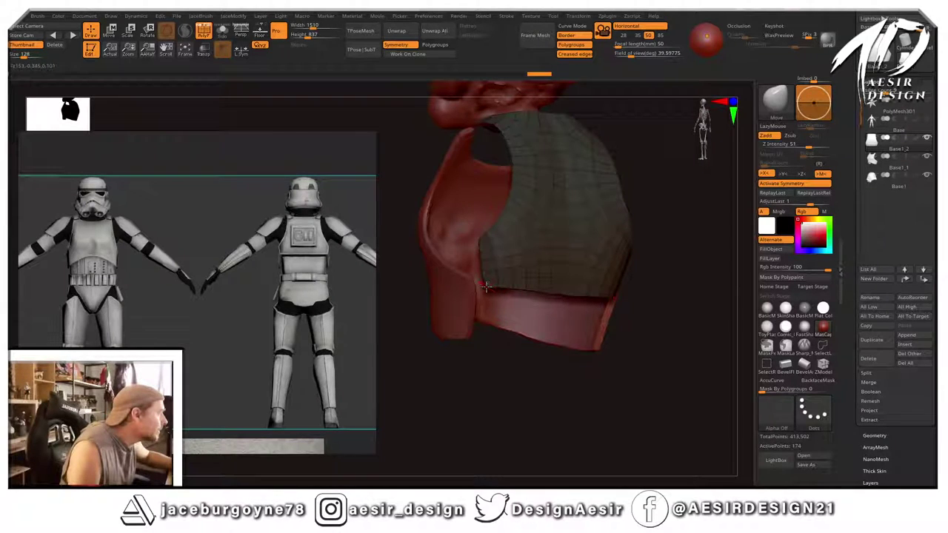
drag(701, 197, 634, 220)
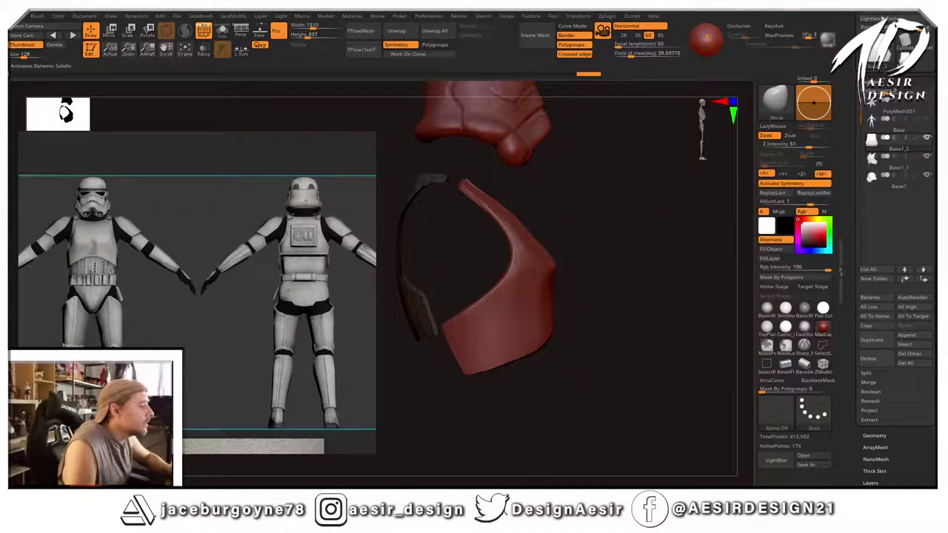
Open the back plate's Dynamic Subdiv settings and enable interface customization.
drag(610, 212, 590, 228)
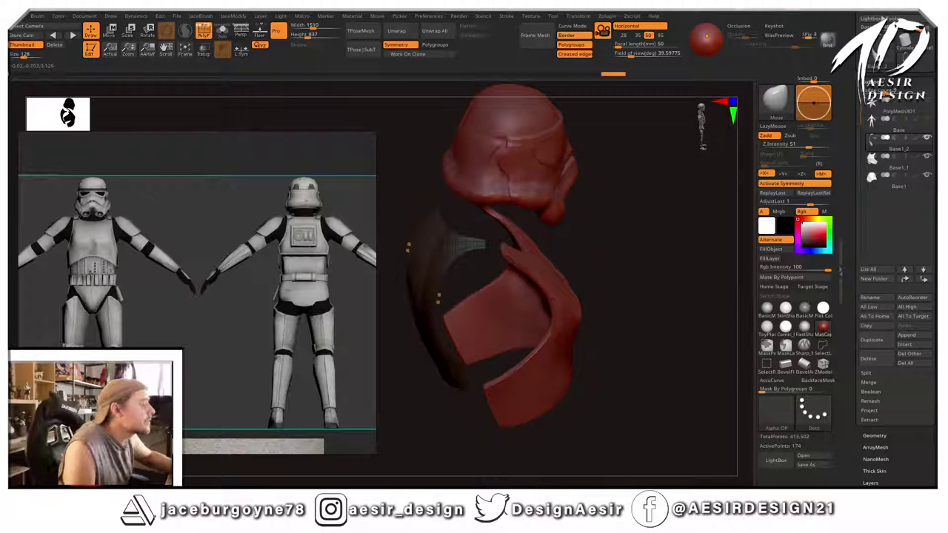
drag(920, 457, 920, 437)
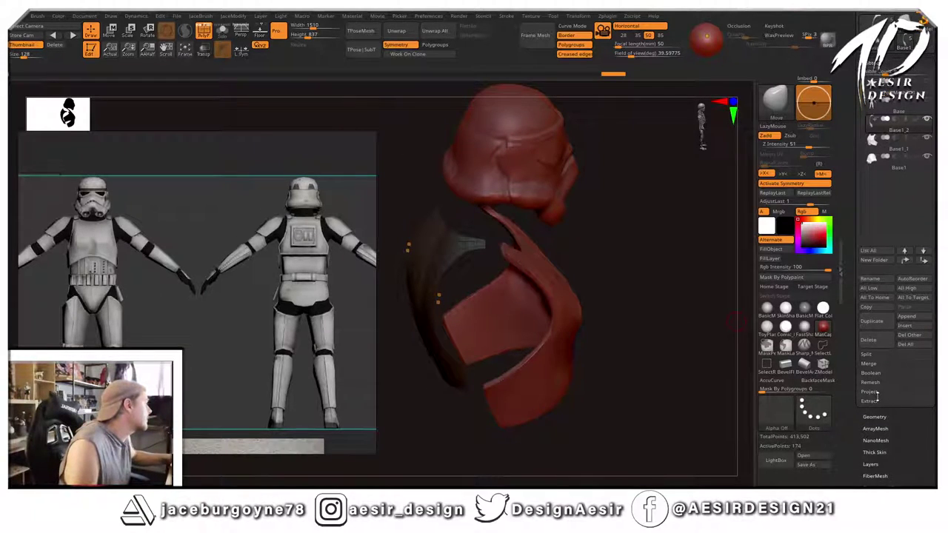
click(878, 415)
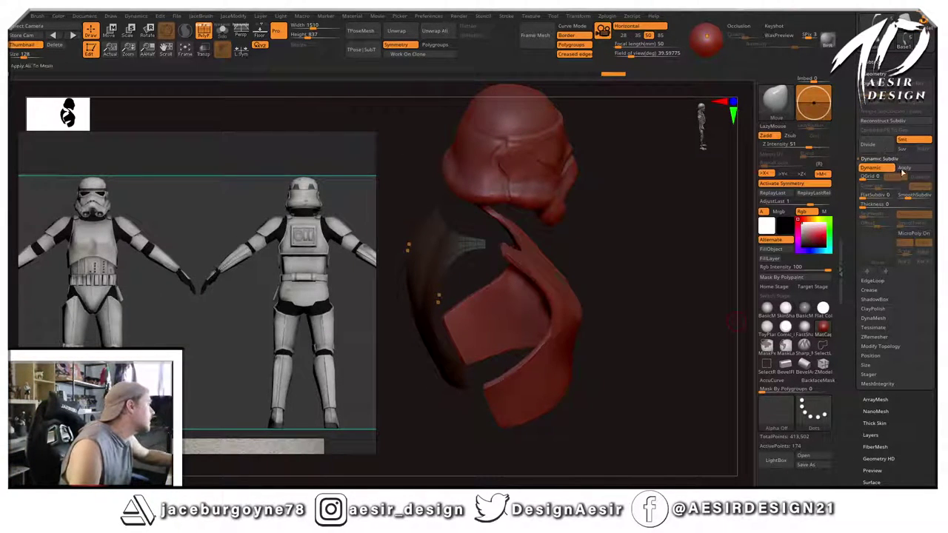
drag(647, 326, 648, 210)
click(429, 17)
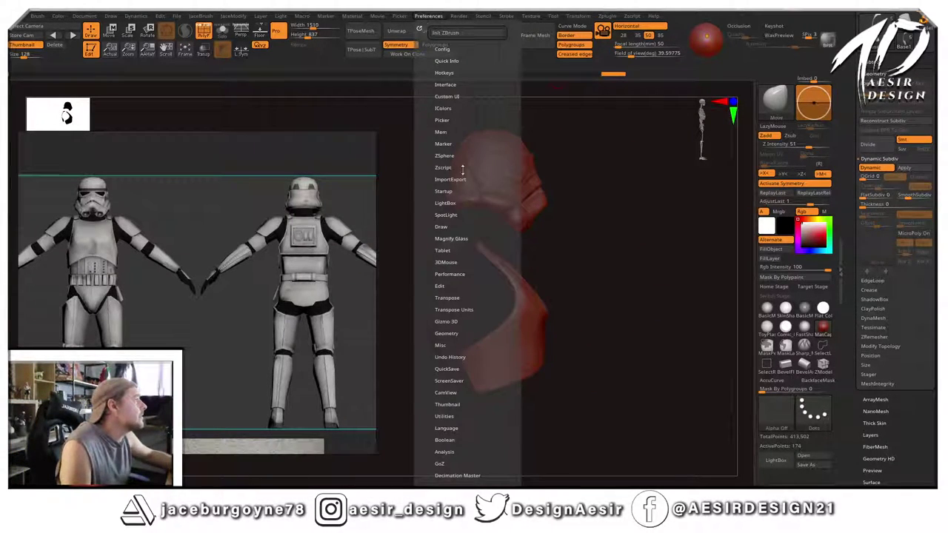
click(449, 50)
click(468, 97)
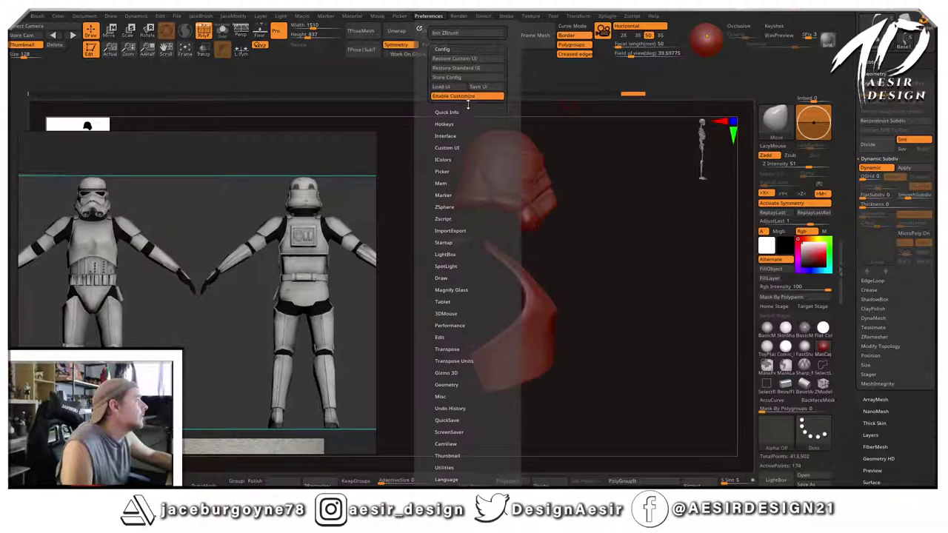
Try applying the back plate's dynamic subdivision, then return to the lowest subdivision level and delete the higher levels.
ctrl+shift+drag(905, 170, 887, 184)
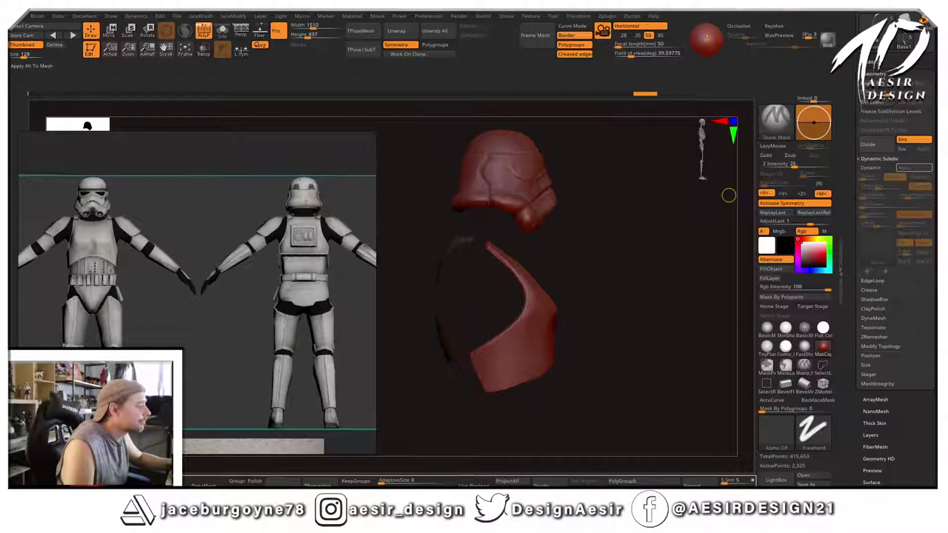
key(ctrl)
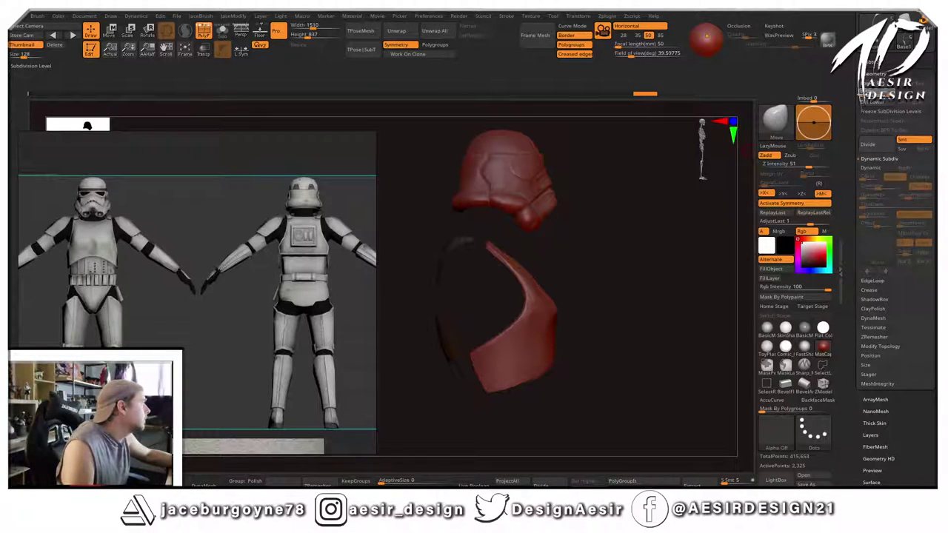
drag(887, 94, 863, 94)
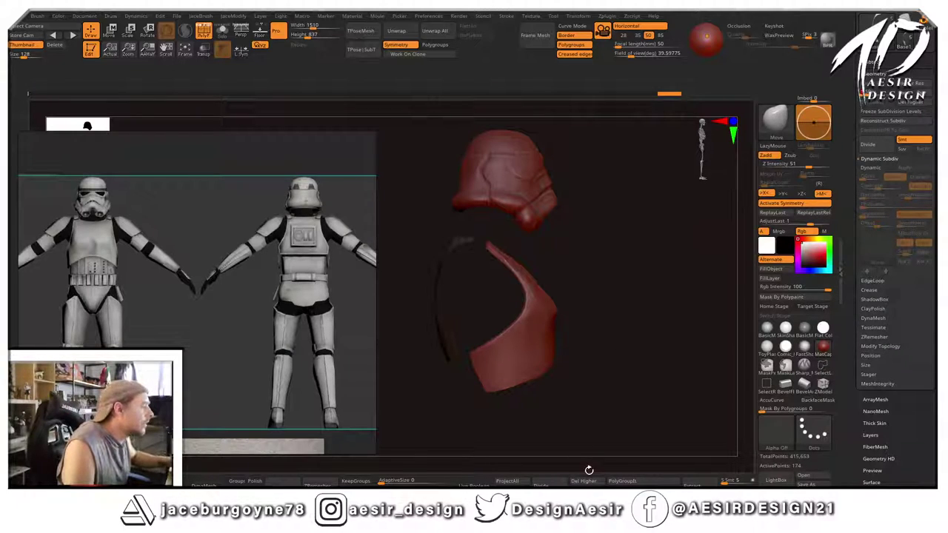
drag(569, 455, 631, 349)
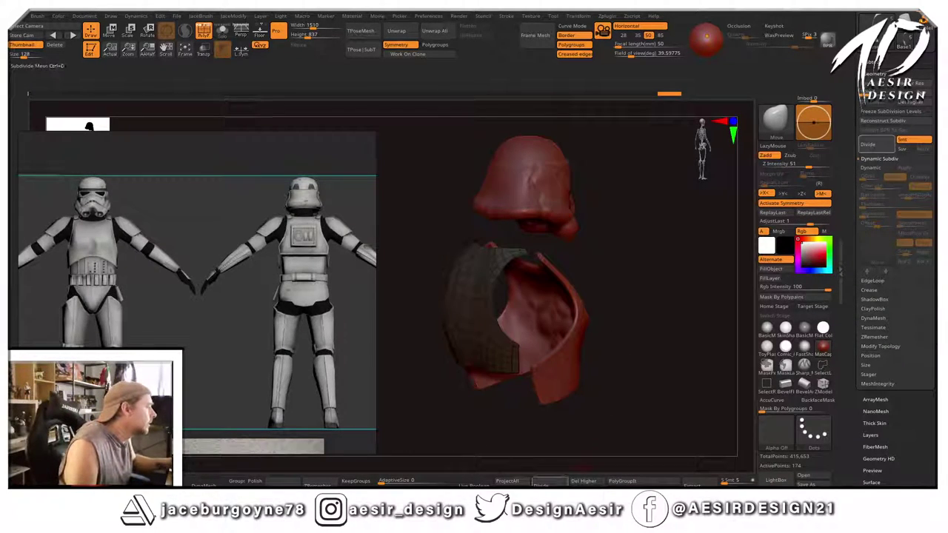
click(583, 481)
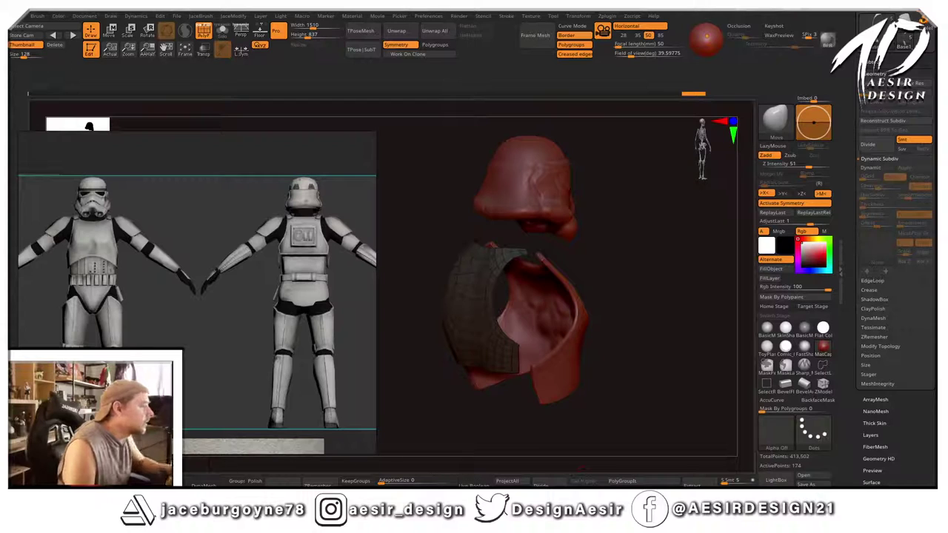
Turn on Dynamic Subdiv for the back plate, set its thickness to about 0.0062 and apply it to the mesh.
click(872, 168)
drag(617, 264, 581, 340)
drag(872, 205, 880, 205)
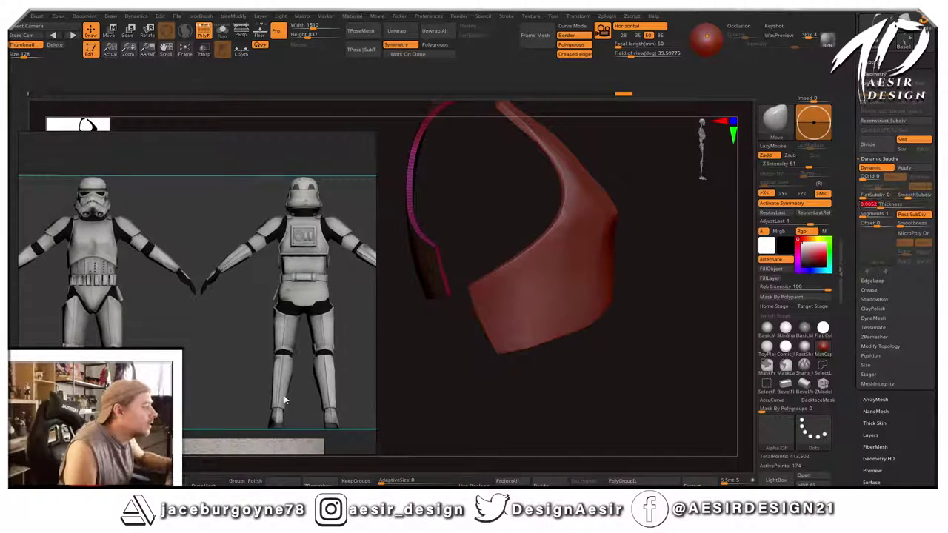
click(911, 168)
Convert the thickened back plate to a DynaMesh and turn off its polygroup wireframe.
drag(654, 221, 637, 321)
click(207, 483)
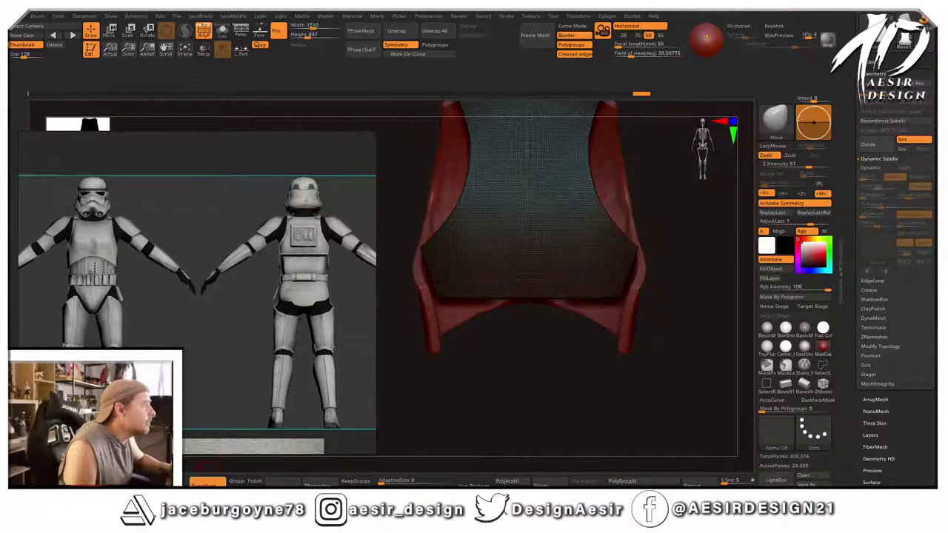
alt+drag(687, 205, 683, 242)
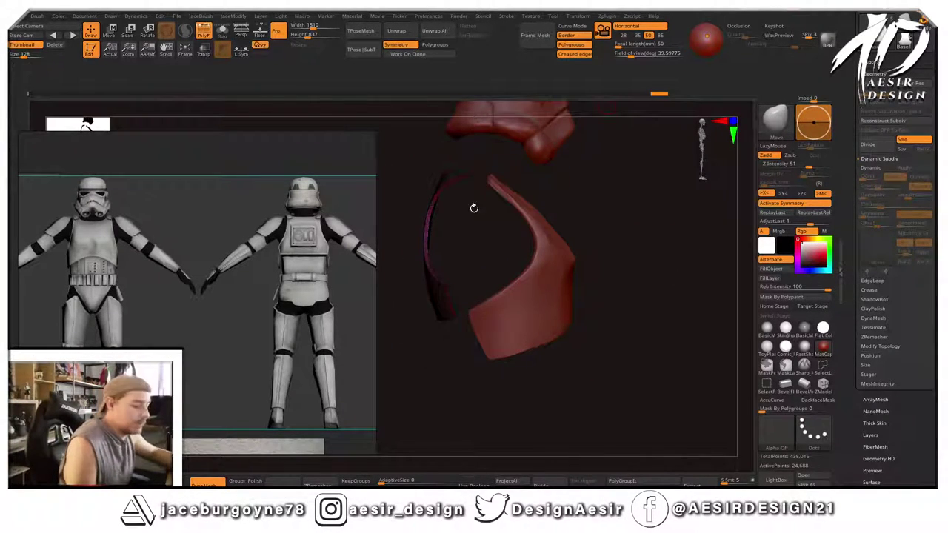
key(shift+f)
drag(631, 234, 668, 241)
Show the base body and adjust the back plate's shoulder edges around it with a resized Move brush.
click(873, 63)
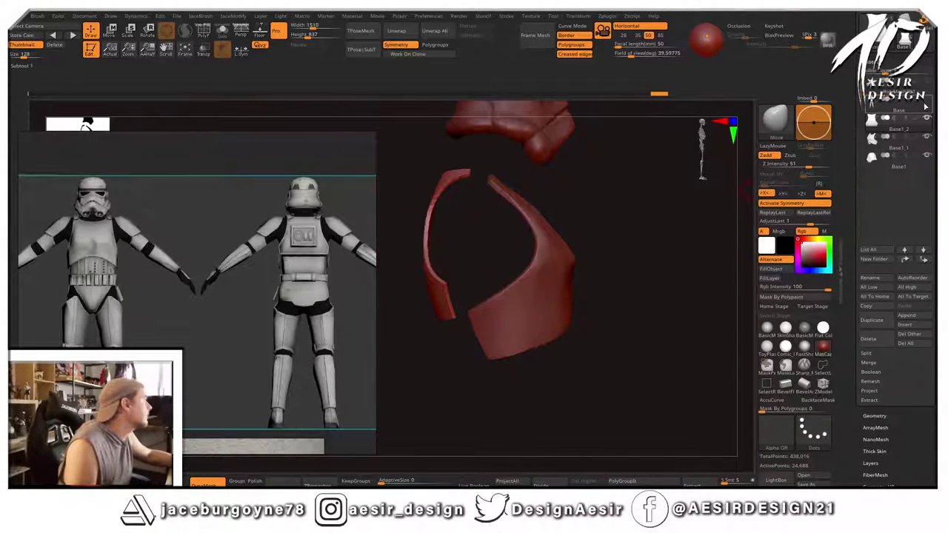
drag(669, 262, 672, 236)
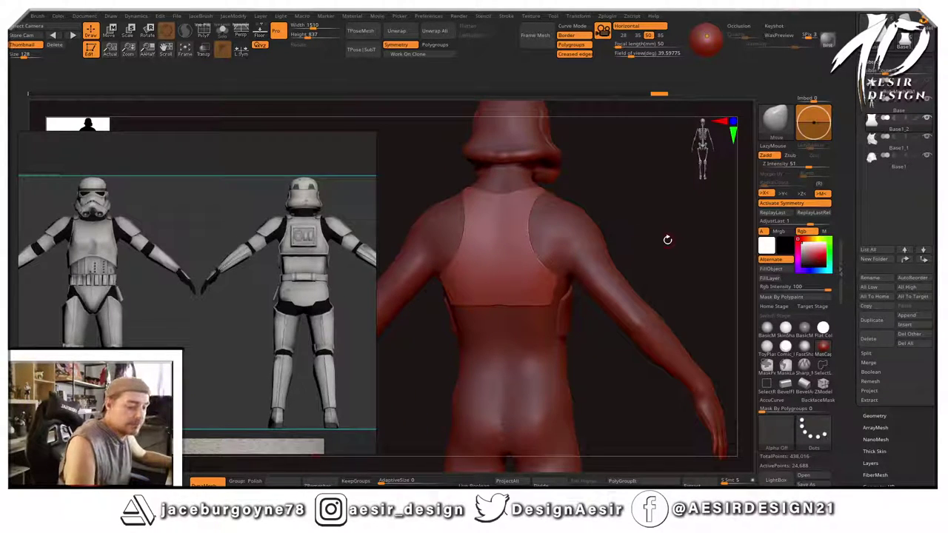
key(b)
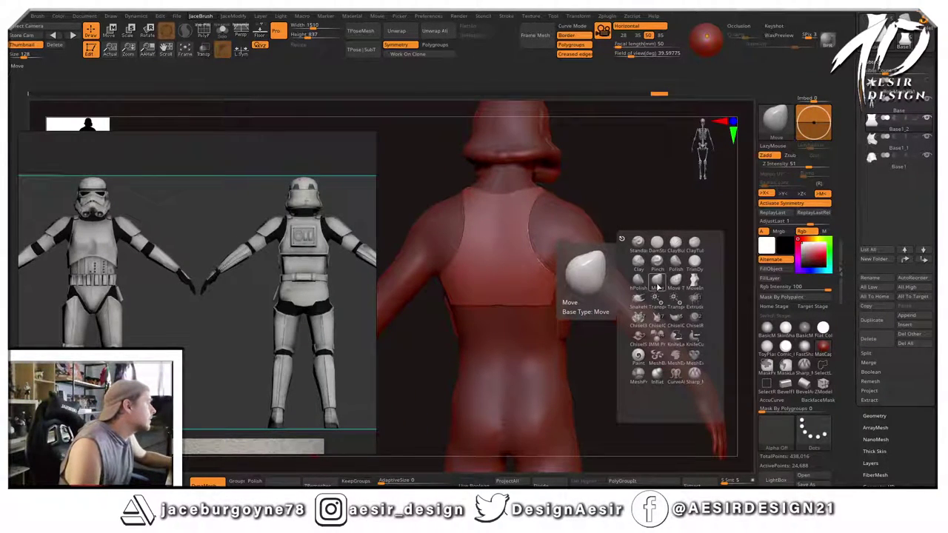
click(657, 283)
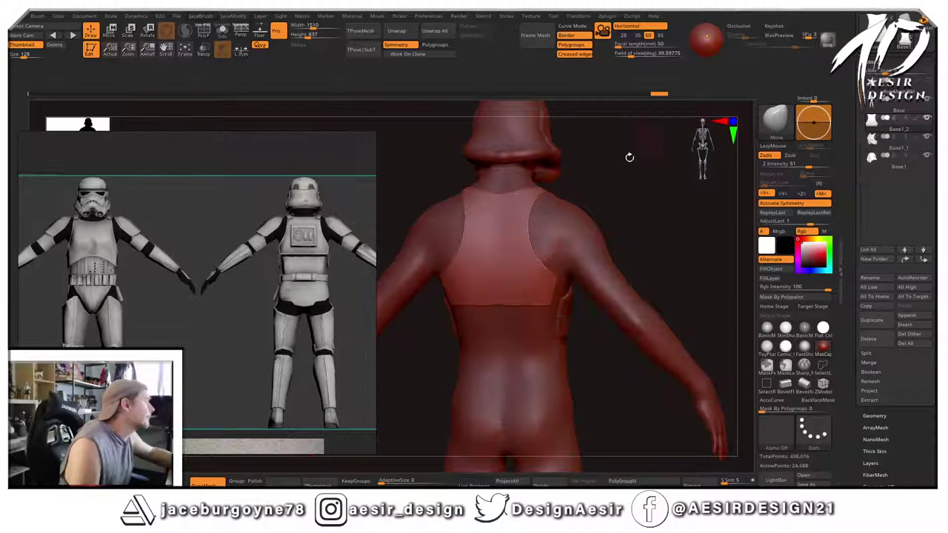
key(space)
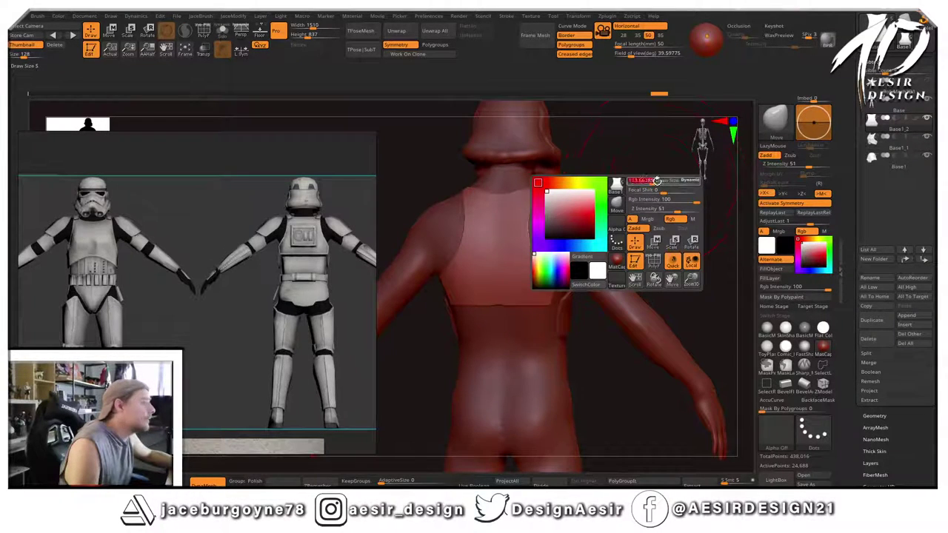
drag(655, 180, 450, 223)
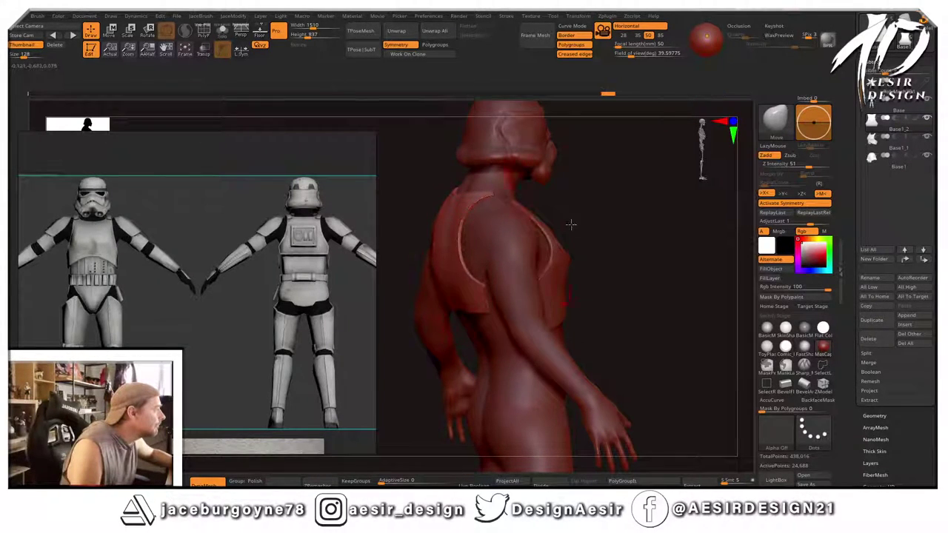
drag(570, 223, 497, 201)
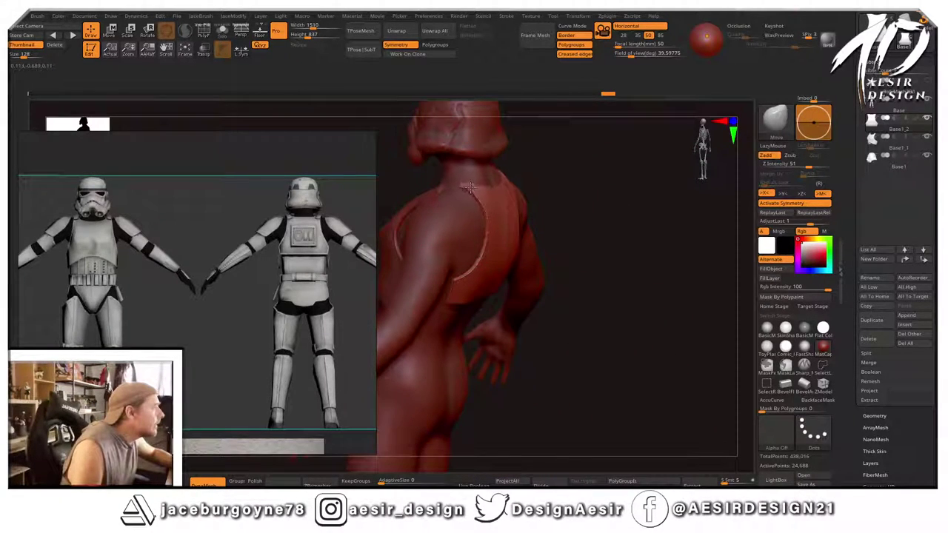
mouse_move(579, 174)
mouse_down()
mouse_move(610, 175)
mouse_move(494, 192)
mouse_up()
shift+drag(629, 183, 495, 199)
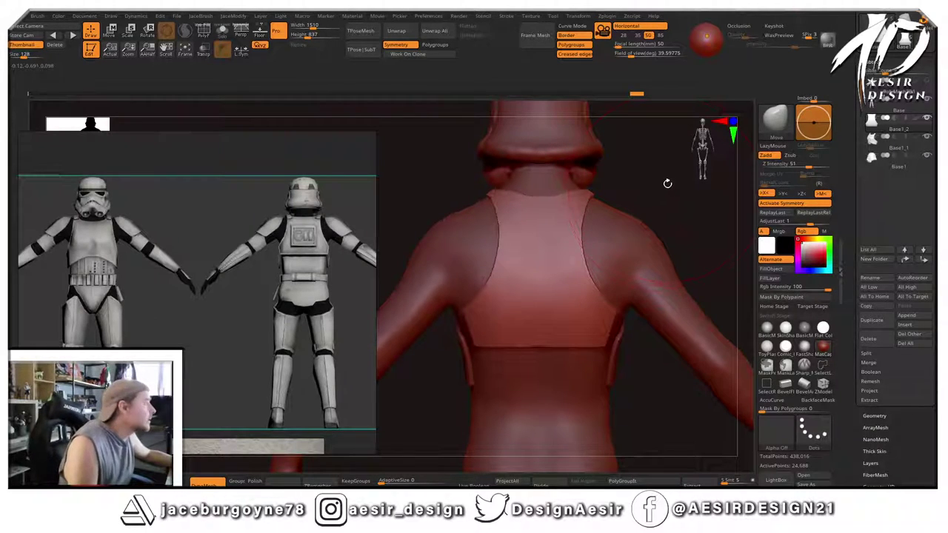
Mask a symmetrical rectangle on the upper middle of the back plate and invert the mask so only that area stays editable.
right_click(667, 183)
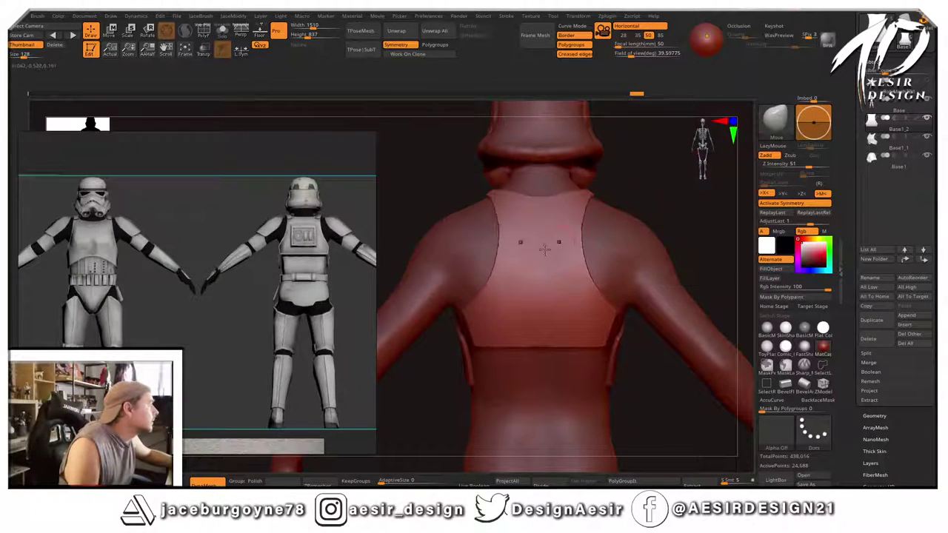
key(ctrl)
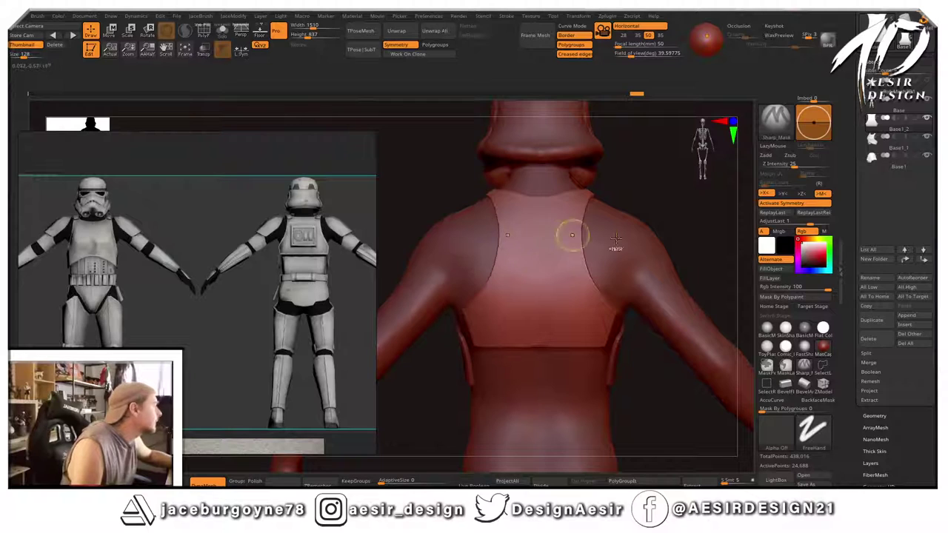
ctrl+click(767, 366)
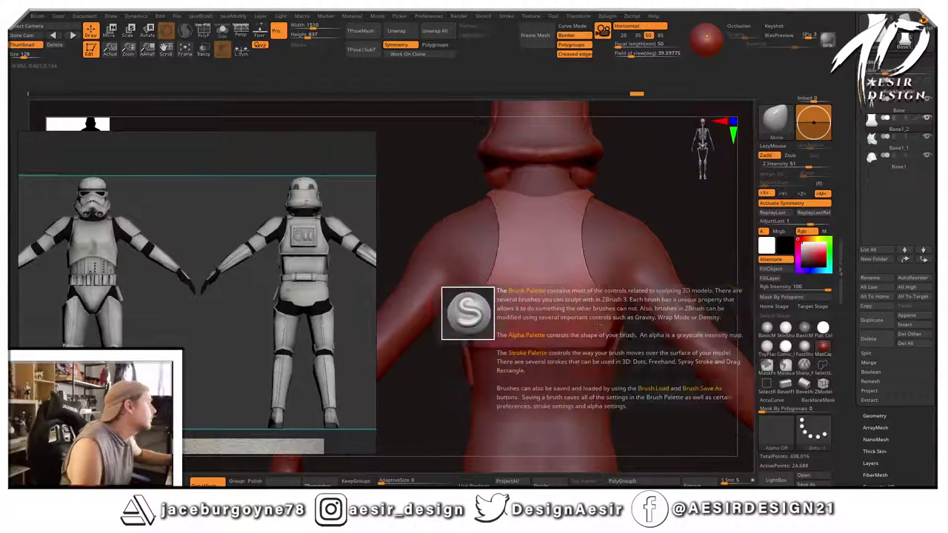
ctrl+drag(513, 228, 527, 253)
mouse_move(667, 208)
ctrl+mouse_down()
mouse_move(657, 185)
mouse_move(704, 221)
mouse_move(548, 266)
mouse_move(569, 275)
ctrl+mouse_up()
ctrl+click(689, 208)
Turn off symmetry and centre the transform gizmo on the unmasked rectangle of the back plate.
drag(690, 207, 631, 216)
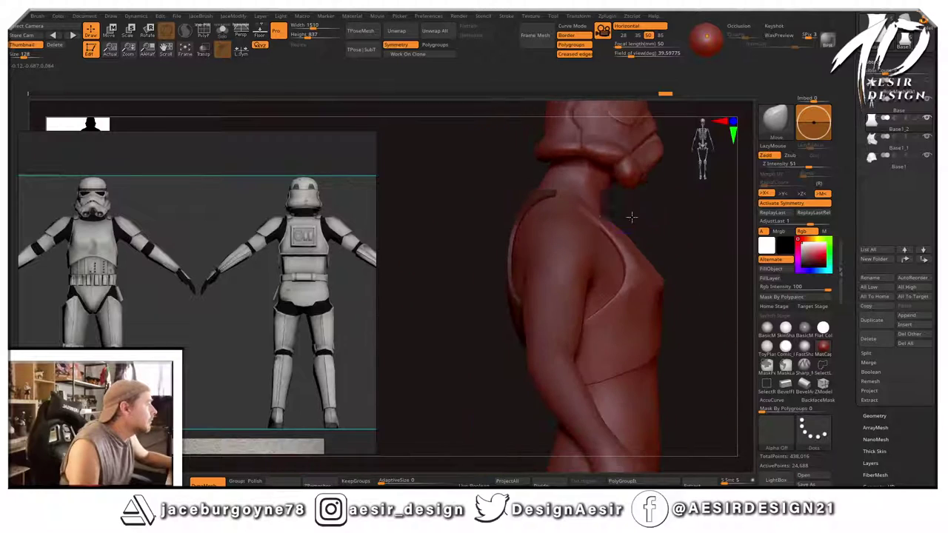
key(w)
drag(503, 268, 464, 159)
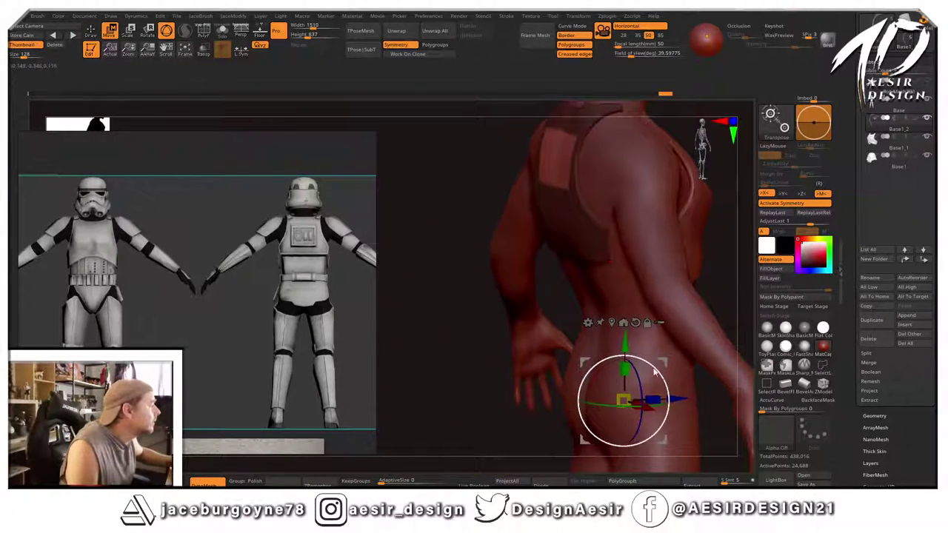
click(611, 323)
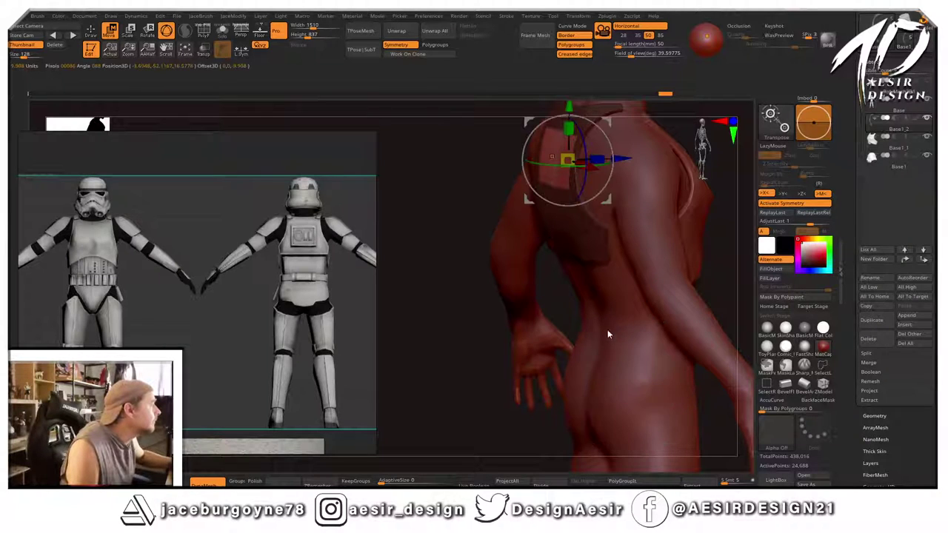
drag(440, 333, 473, 334)
key(q)
drag(407, 340, 444, 329)
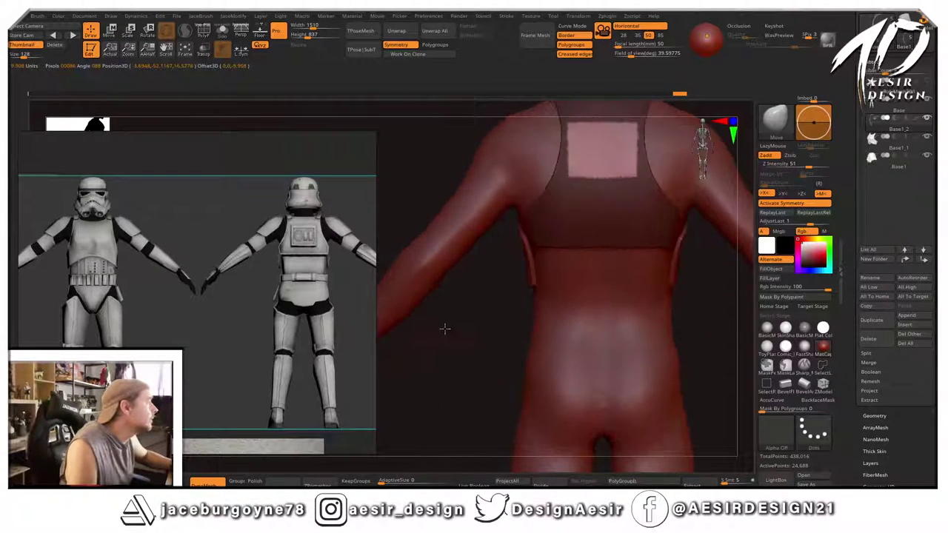
key(w)
drag(404, 174, 374, 267)
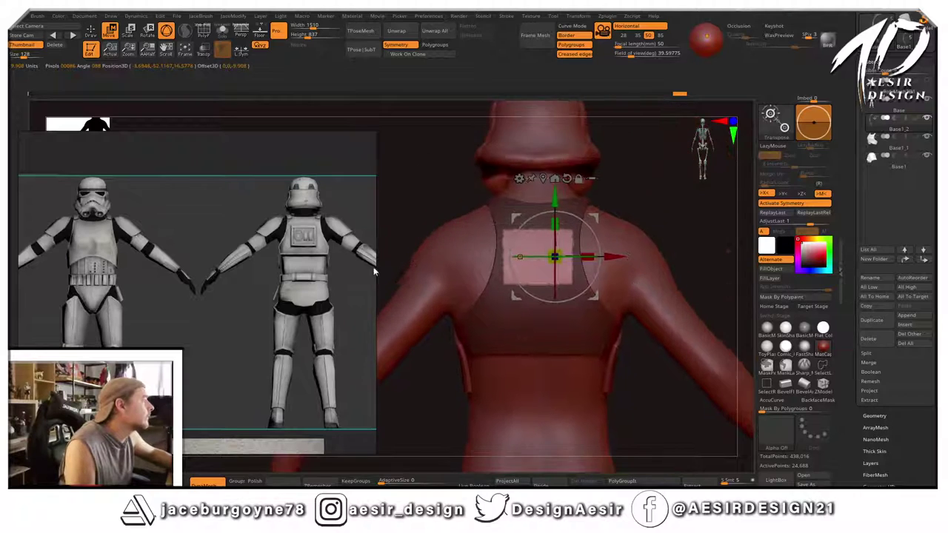
click(543, 180)
Pull the unmasked rectangle outward from the back by about 0.024 and scale it slightly smaller to taper its sides.
drag(683, 210, 583, 257)
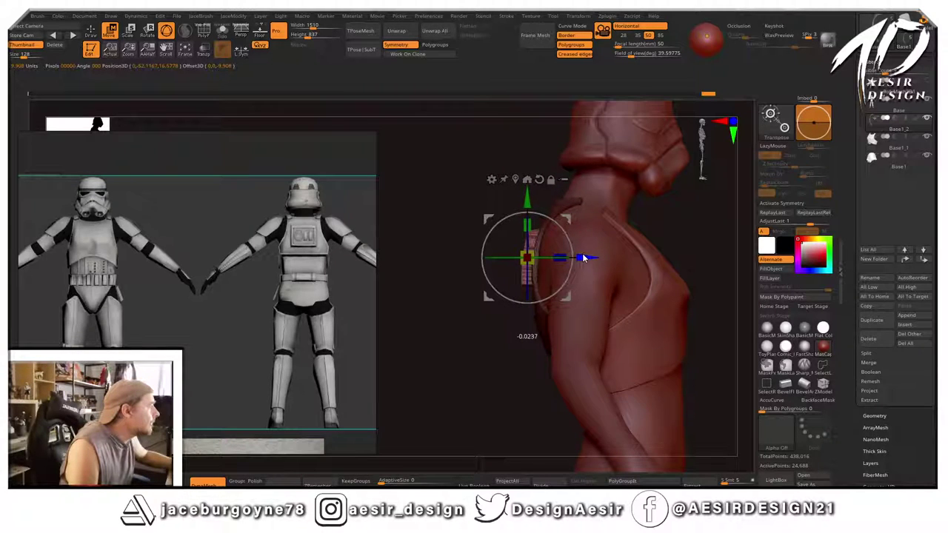
drag(433, 325, 529, 265)
drag(599, 236, 689, 205)
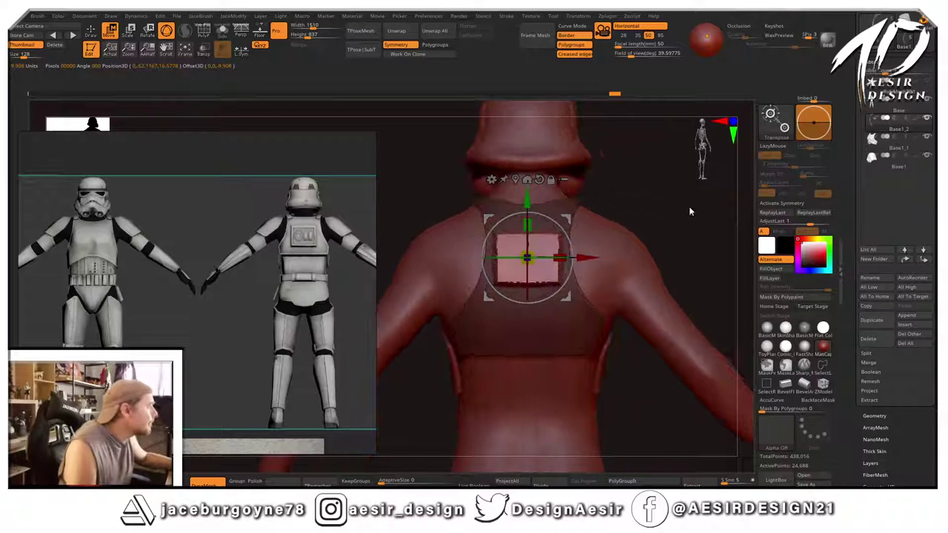
Turn on Polish for DynaMesh, clear the mask and re-DynaMesh the back plate with its raised panel.
click(90, 31)
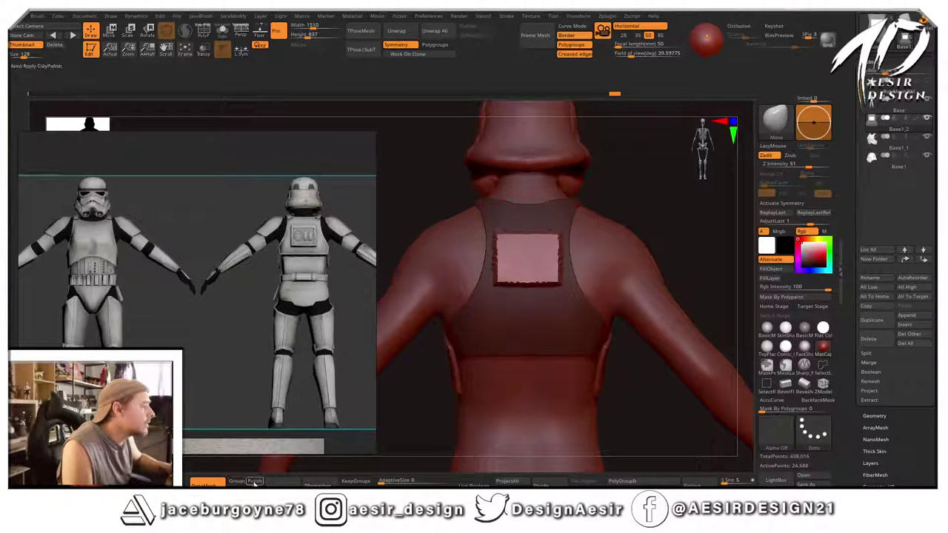
mouse_move(651, 202)
ctrl+mouse_down()
mouse_move(682, 220)
mouse_move(637, 214)
ctrl+mouse_up()
mouse_move(703, 216)
alt+mouse_down()
mouse_move(669, 177)
mouse_move(660, 197)
mouse_move(638, 182)
mouse_move(648, 227)
mouse_move(639, 205)
mouse_move(659, 185)
mouse_move(611, 246)
mouse_move(662, 242)
mouse_move(652, 218)
mouse_move(664, 237)
mouse_move(736, 198)
alt+mouse_up()
Hide the base body, examine the helmet, chest plate and back plate from several angles, and show the body again.
click(927, 100)
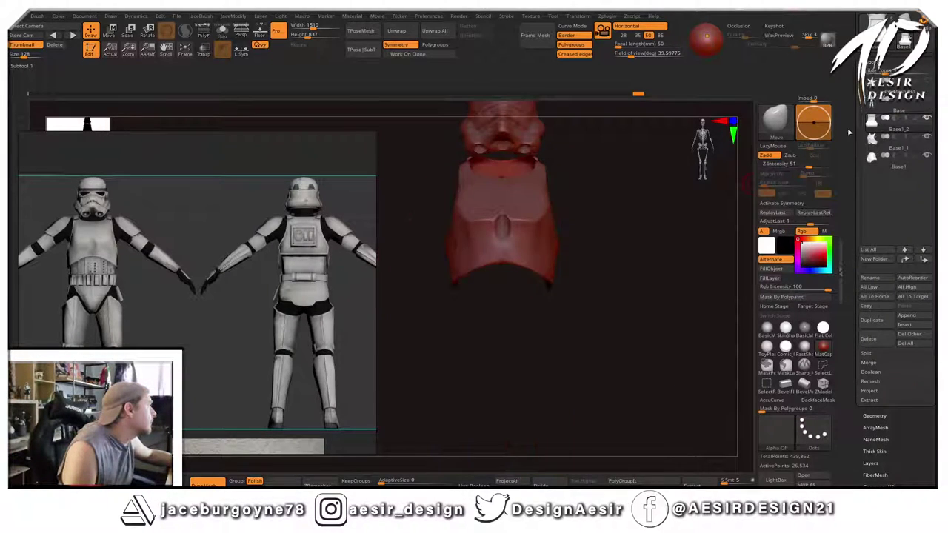
drag(641, 208, 593, 212)
drag(656, 201, 700, 194)
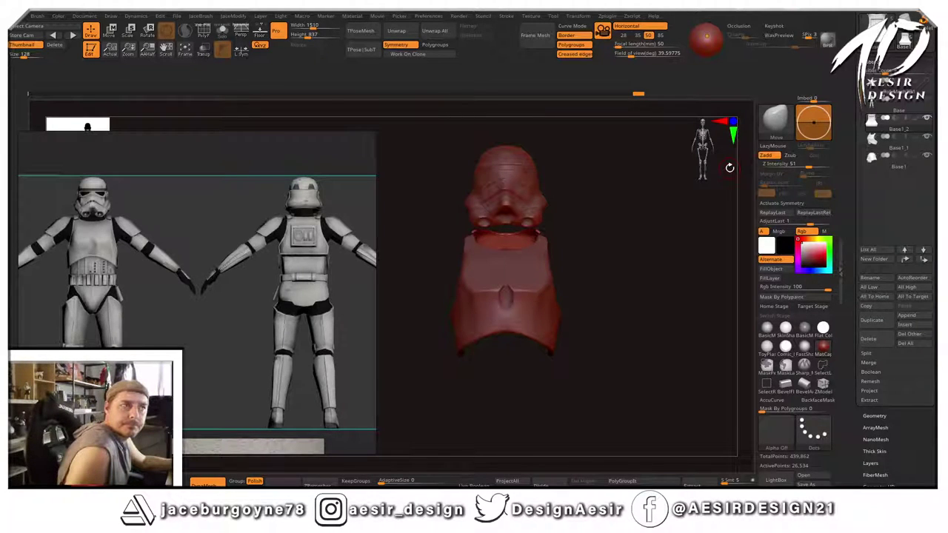
mouse_move(587, 196)
mouse_down()
mouse_move(594, 212)
mouse_move(608, 210)
mouse_move(586, 205)
mouse_move(605, 188)
mouse_move(639, 207)
mouse_move(628, 217)
mouse_move(645, 237)
mouse_move(620, 194)
mouse_move(623, 220)
mouse_move(694, 223)
mouse_move(679, 214)
mouse_move(669, 175)
mouse_move(626, 212)
mouse_move(641, 214)
mouse_up()
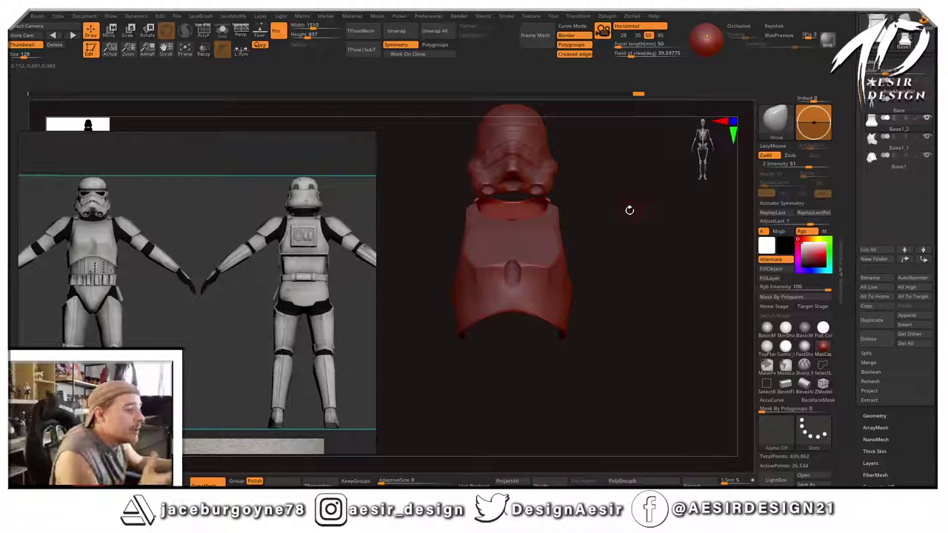
drag(645, 200, 552, 220)
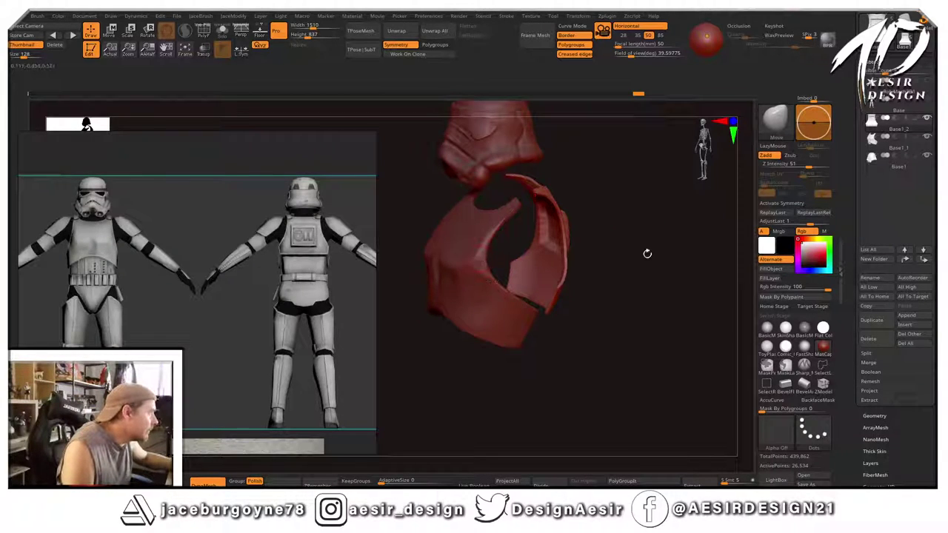
drag(648, 253, 585, 278)
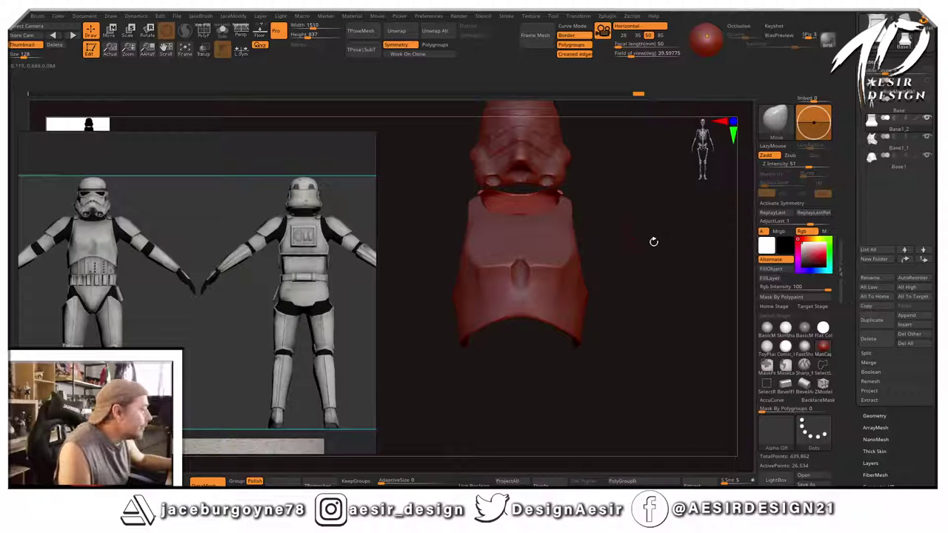
drag(653, 242, 673, 256)
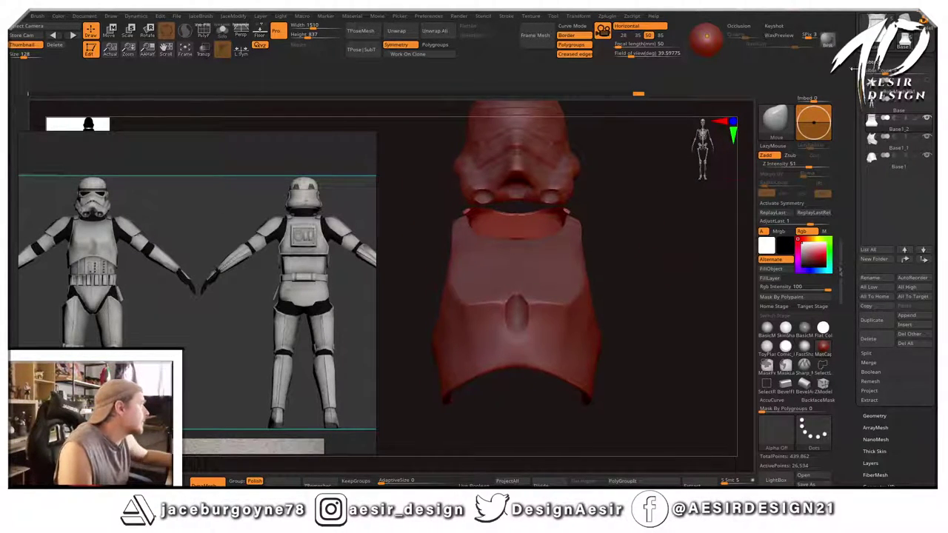
drag(644, 208, 697, 168)
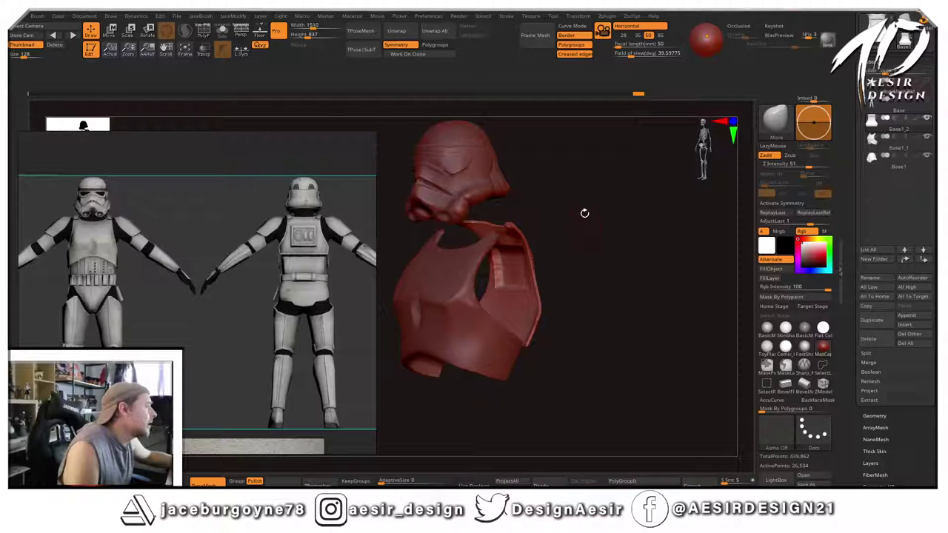
drag(585, 213, 756, 144)
click(927, 100)
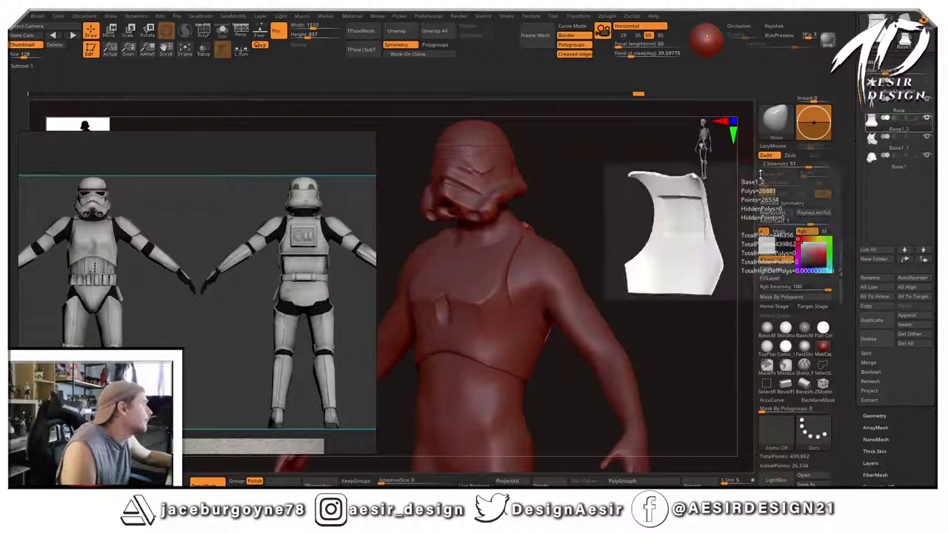
Make the base body the active subtool, try a symmetrical mask stroke at the crotch and undo it.
mouse_move(704, 226)
mouse_down()
mouse_move(671, 244)
mouse_move(635, 237)
mouse_move(663, 176)
mouse_up()
key(space)
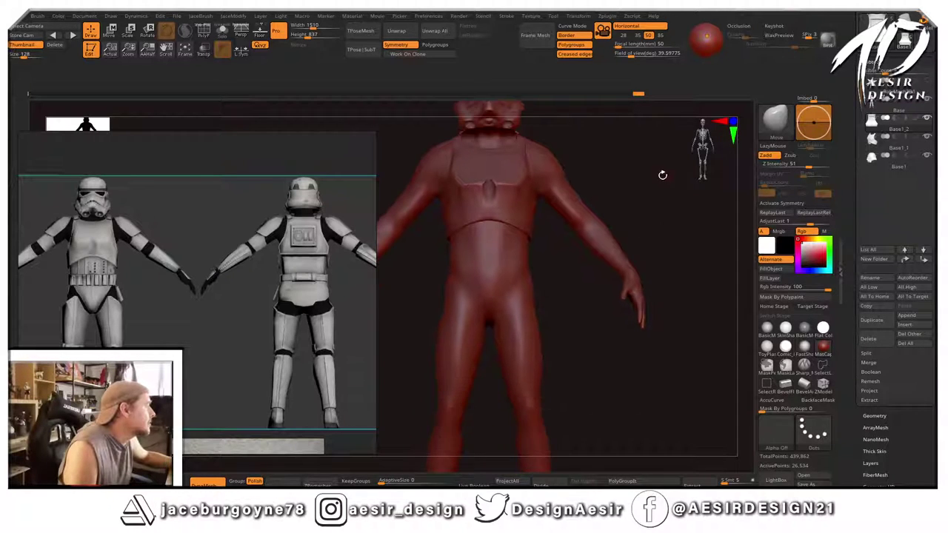
mouse_move(655, 233)
alt+mouse_down()
mouse_move(675, 185)
mouse_move(603, 306)
mouse_move(652, 297)
mouse_move(596, 347)
alt+mouse_up()
ctrl+click(803, 369)
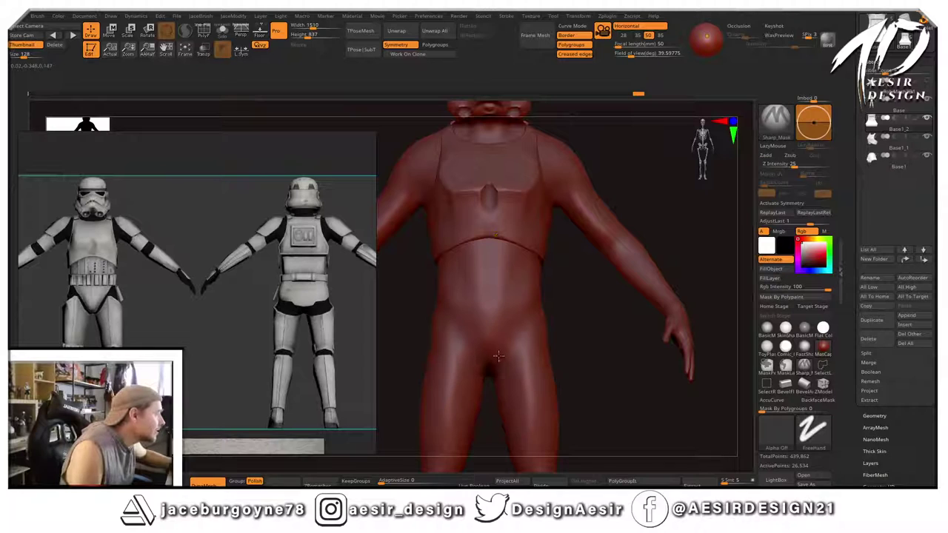
click(928, 110)
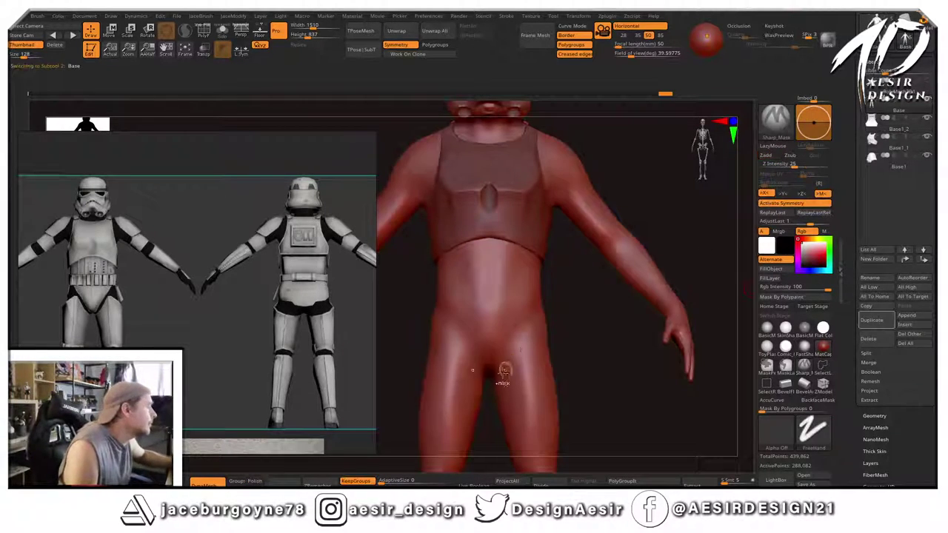
ctrl+drag(506, 350, 497, 362)
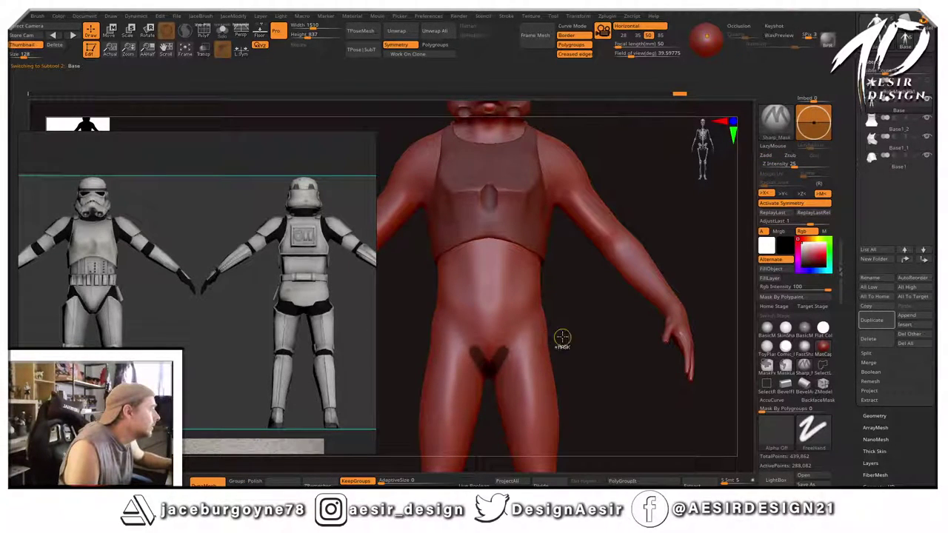
key(ctrl+z)
Paint a symmetrical V-shaped mask on the base body from the crotch up along both groin lines to the hips.
mouse_move(590, 326)
alt+mouse_down()
mouse_move(610, 233)
mouse_move(637, 197)
alt+mouse_up()
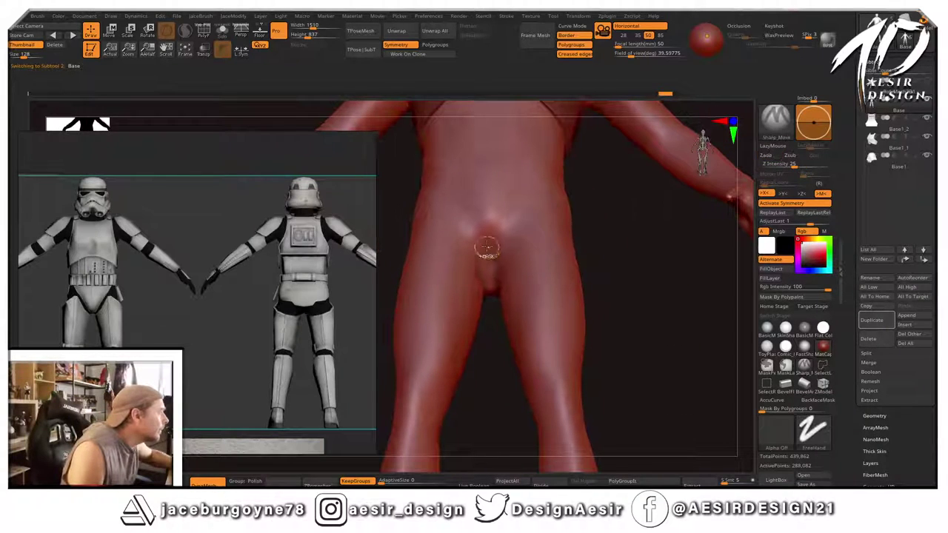
ctrl+drag(486, 249, 486, 235)
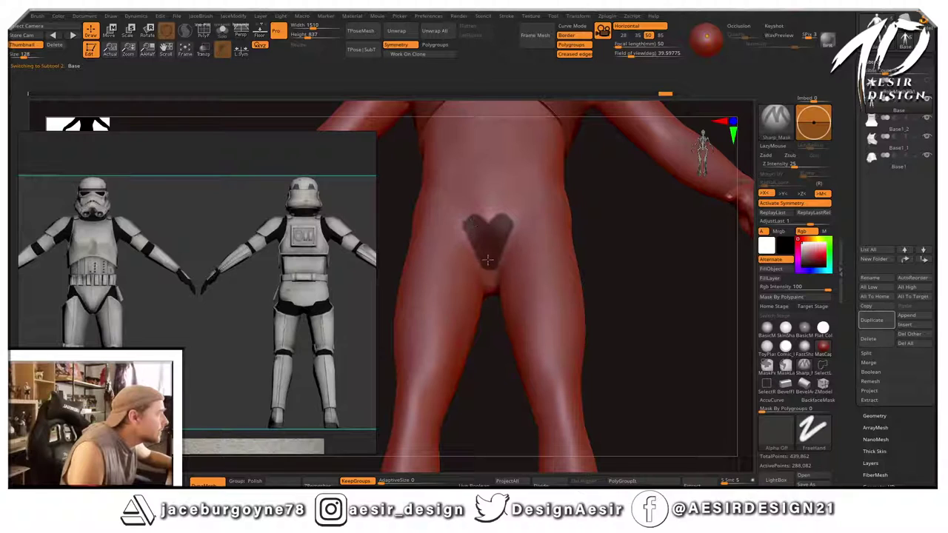
drag(624, 224, 568, 210)
key(ctrl)
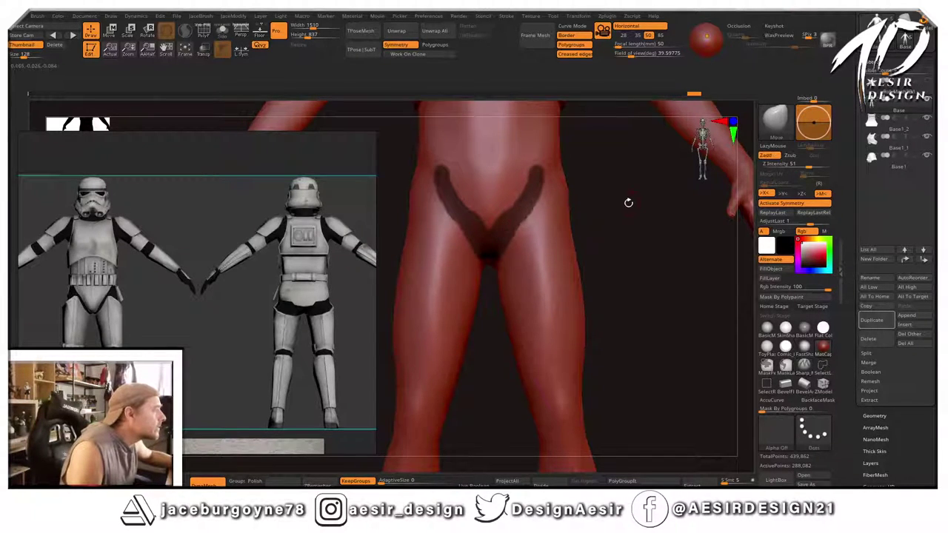
Refine the V-shaped mask and fill its interior up to a straight edge across the lower abdomen.
mouse_move(632, 205)
mouse_down()
mouse_move(697, 207)
mouse_move(605, 200)
mouse_up()
key(ctrl)
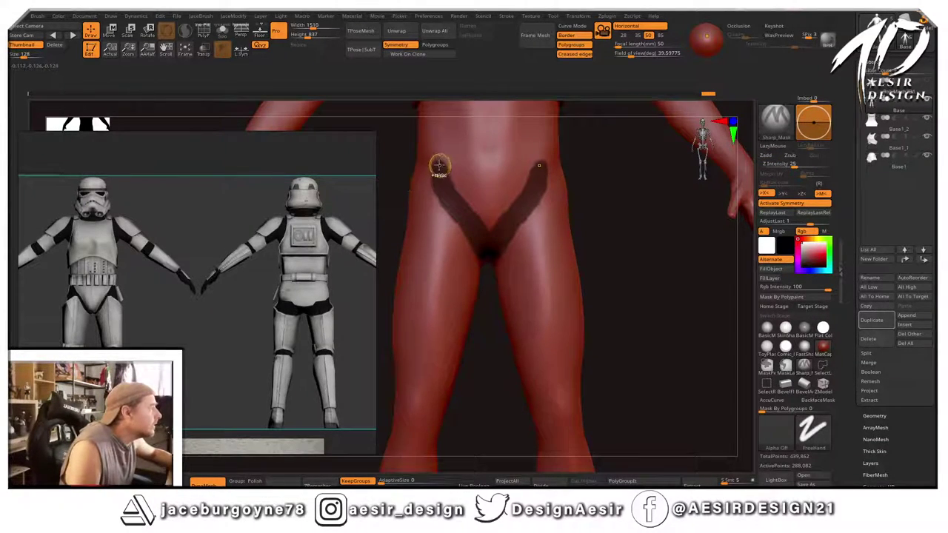
mouse_move(439, 165)
ctrl+mouse_down()
mouse_move(473, 176)
mouse_move(477, 169)
mouse_move(453, 177)
mouse_move(474, 211)
ctrl+mouse_up()
mouse_move(647, 233)
mouse_down()
mouse_move(641, 153)
mouse_move(669, 163)
mouse_move(664, 207)
mouse_move(633, 237)
mouse_up()
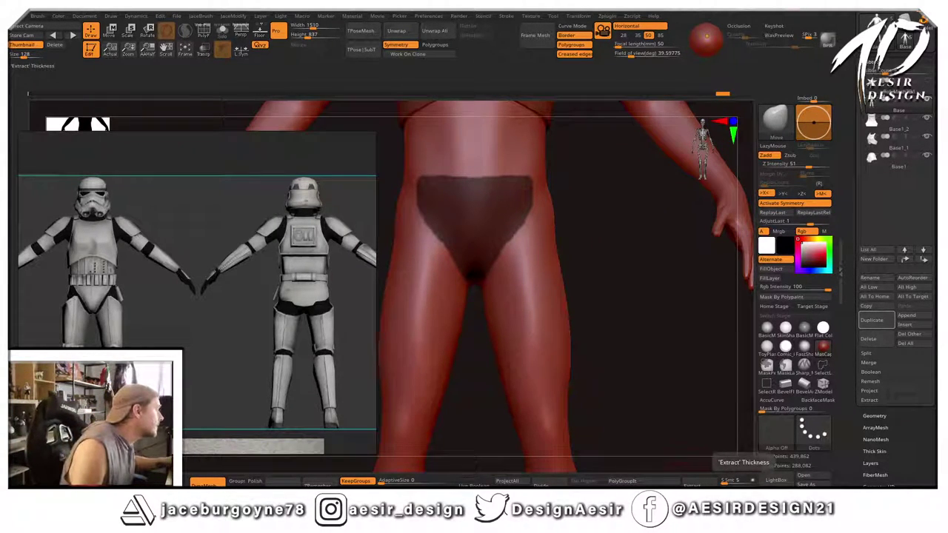
Extract the masked pelvis area into a new subtool, reducing the thickness between previews to get a thin piece.
click(693, 482)
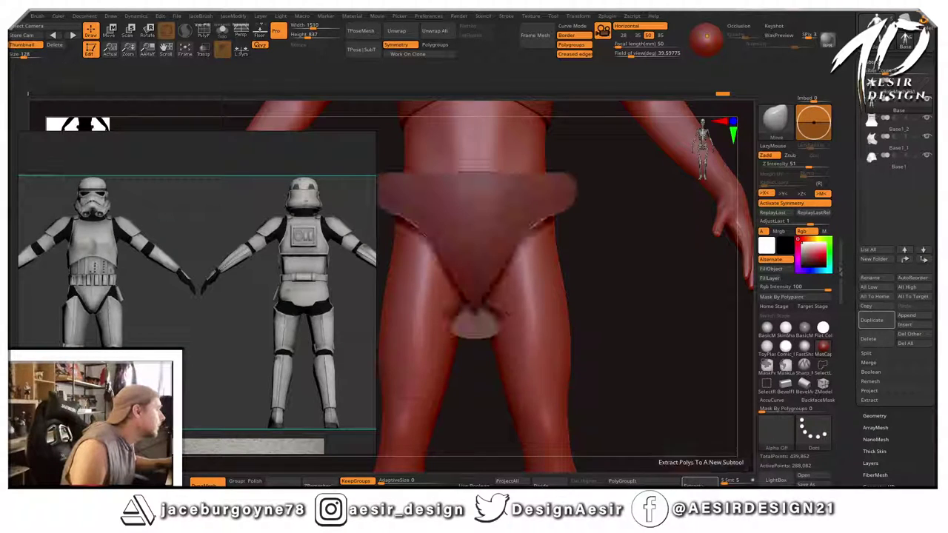
click(729, 465)
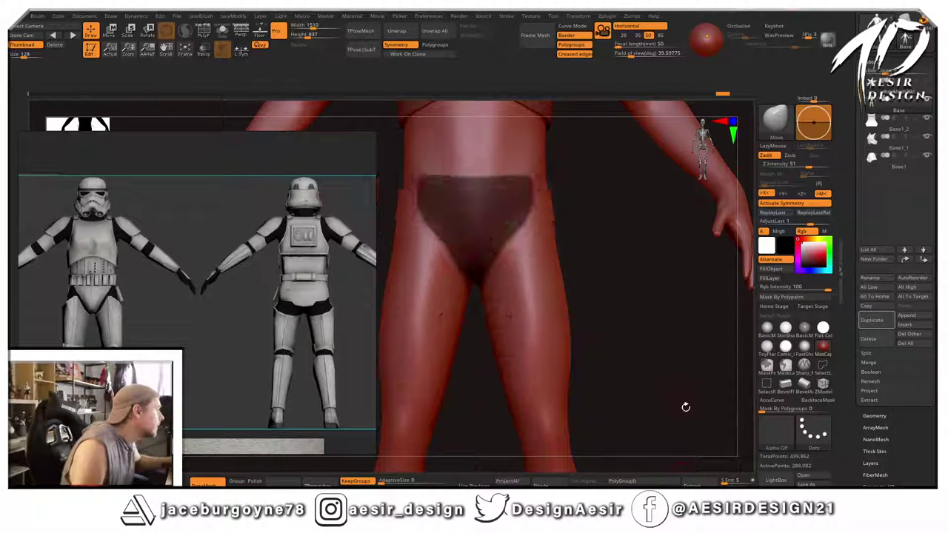
drag(656, 367, 670, 381)
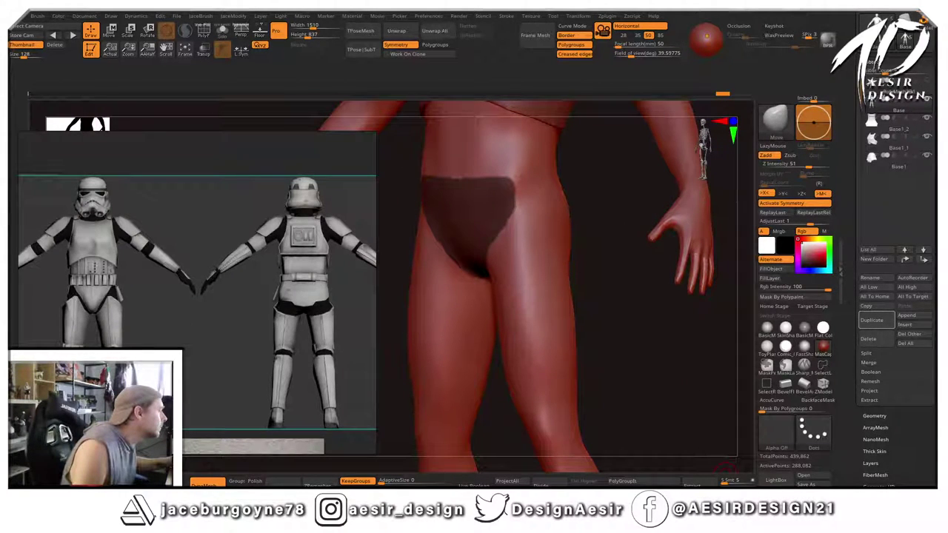
click(693, 484)
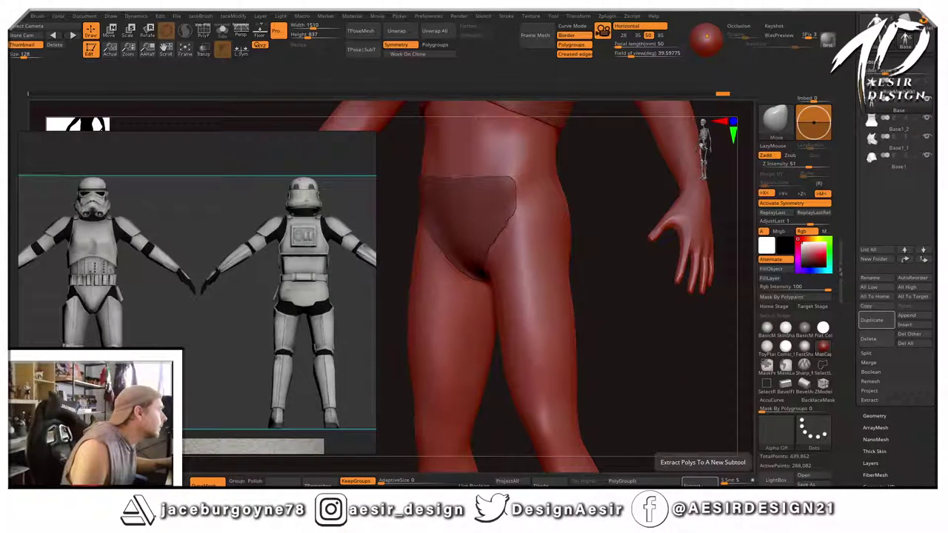
click(726, 467)
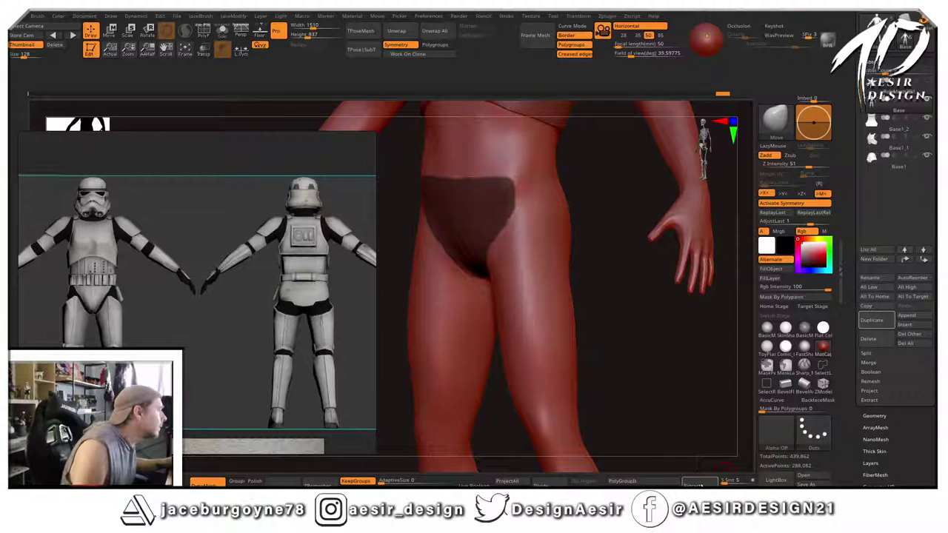
click(704, 484)
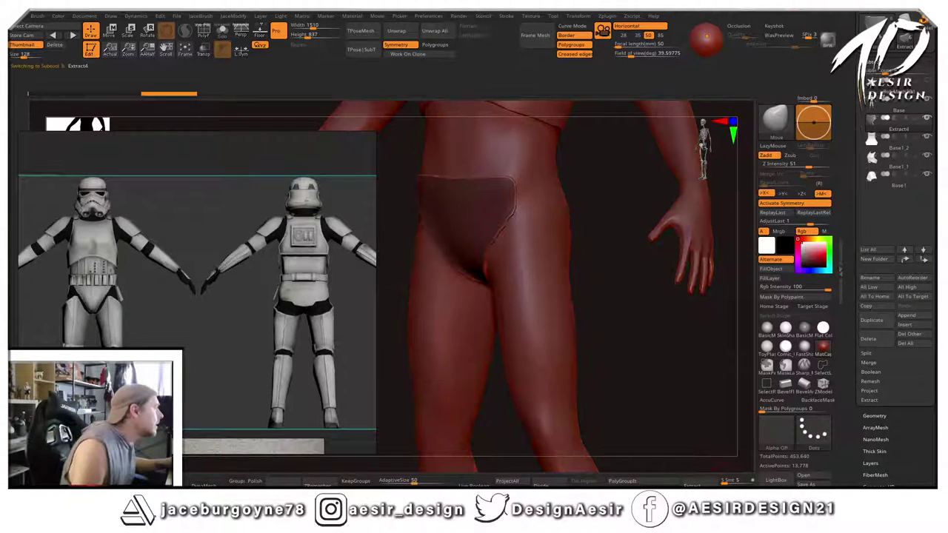
Turn on the polygroup wireframe for the extracted pelvis piece and view its front.
drag(645, 296, 669, 345)
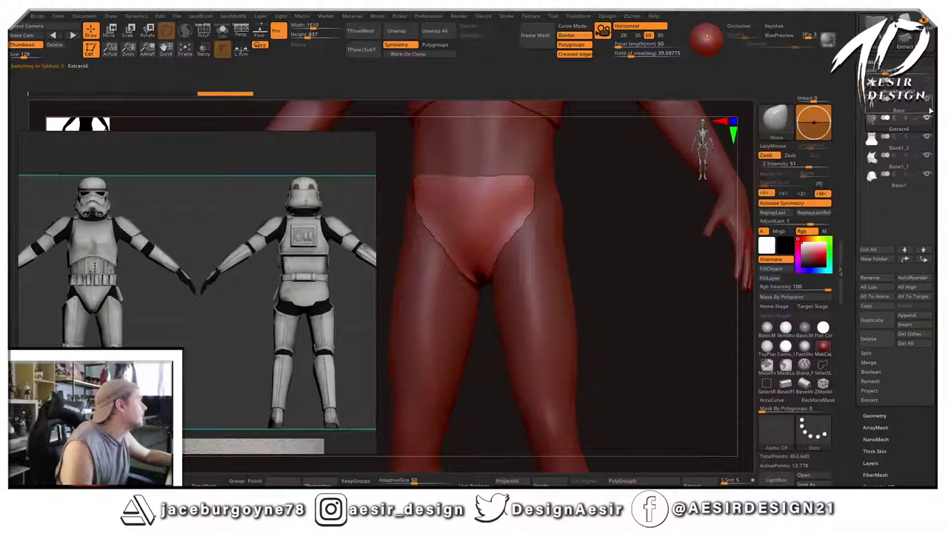
click(931, 110)
click(927, 127)
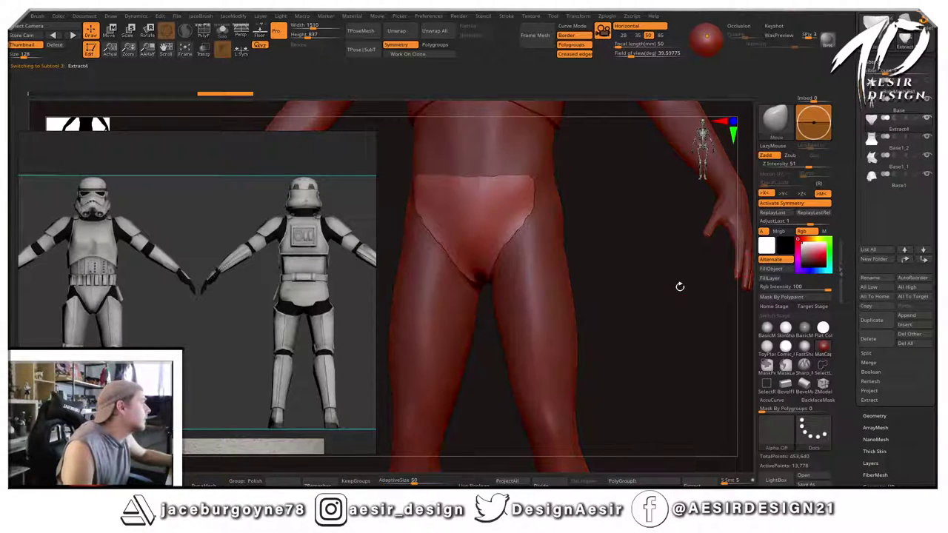
drag(680, 287, 660, 297)
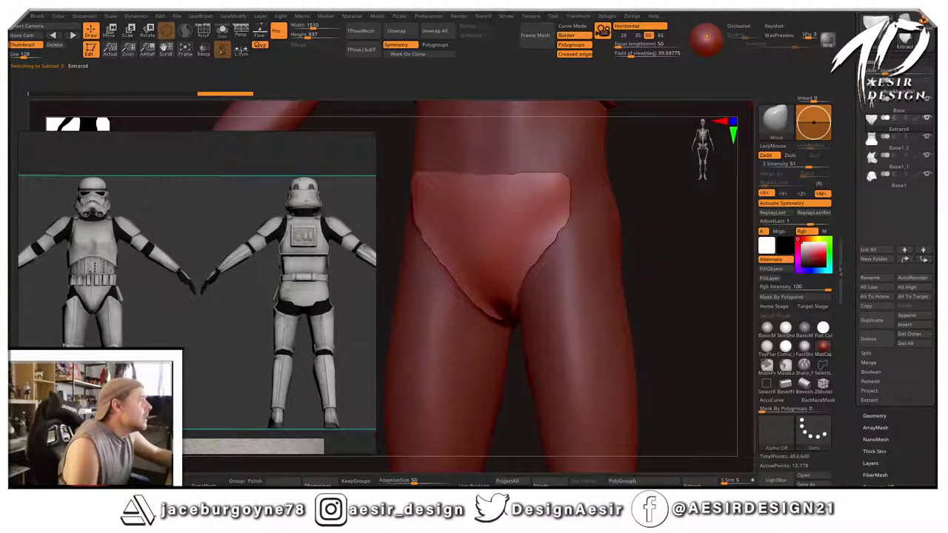
click(201, 33)
drag(700, 249, 693, 191)
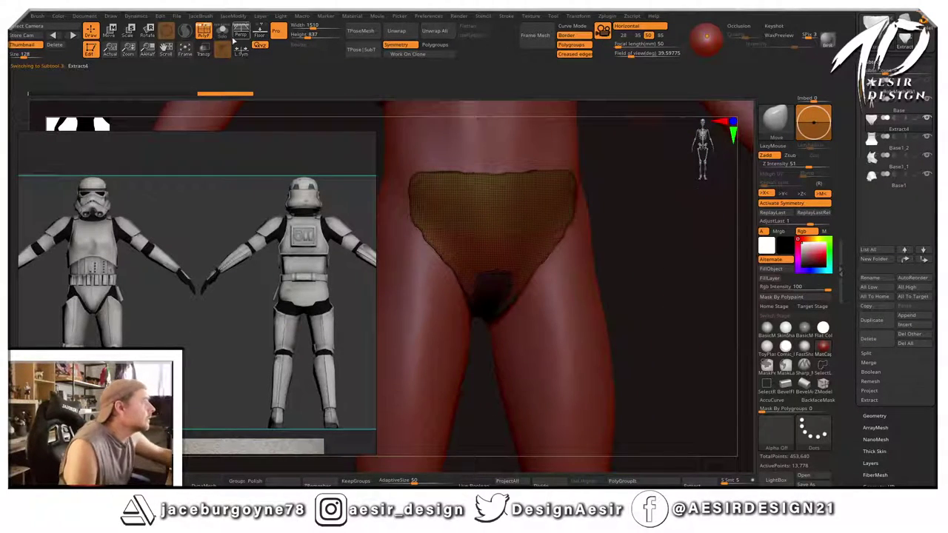
Isolate the pelvis piece, check its polygroups by hiding and restoring parts, and DynaMesh it into a low-density mesh.
click(223, 33)
drag(582, 267, 656, 275)
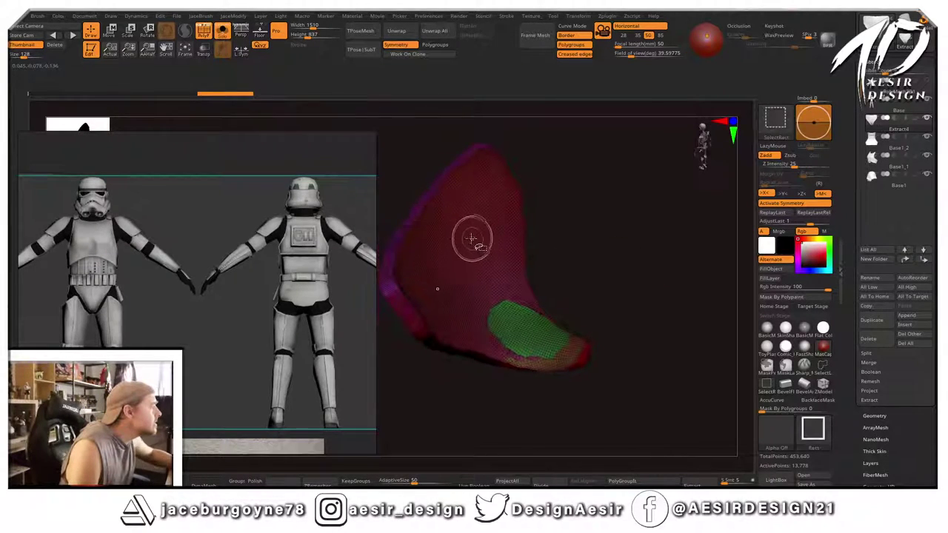
drag(495, 224, 635, 183)
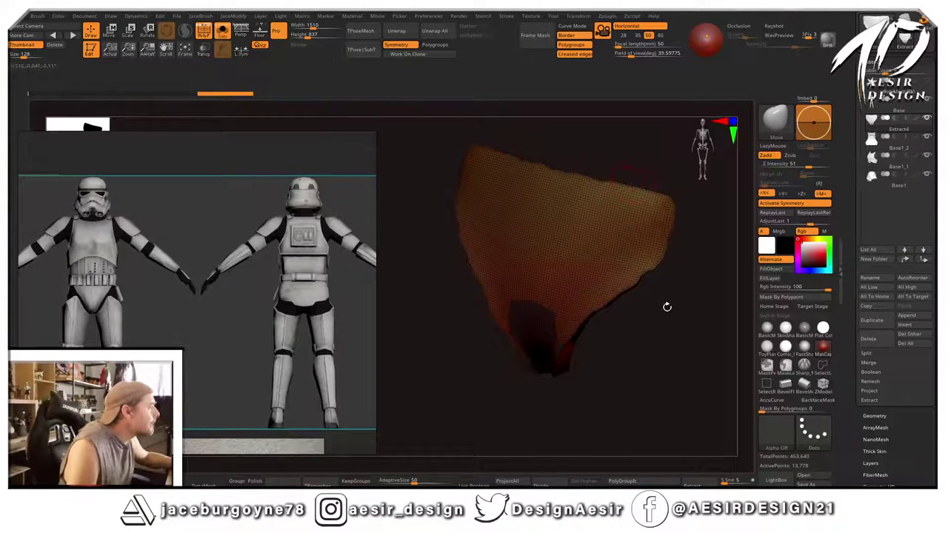
drag(624, 291, 665, 305)
ctrl+shift+click(567, 237)
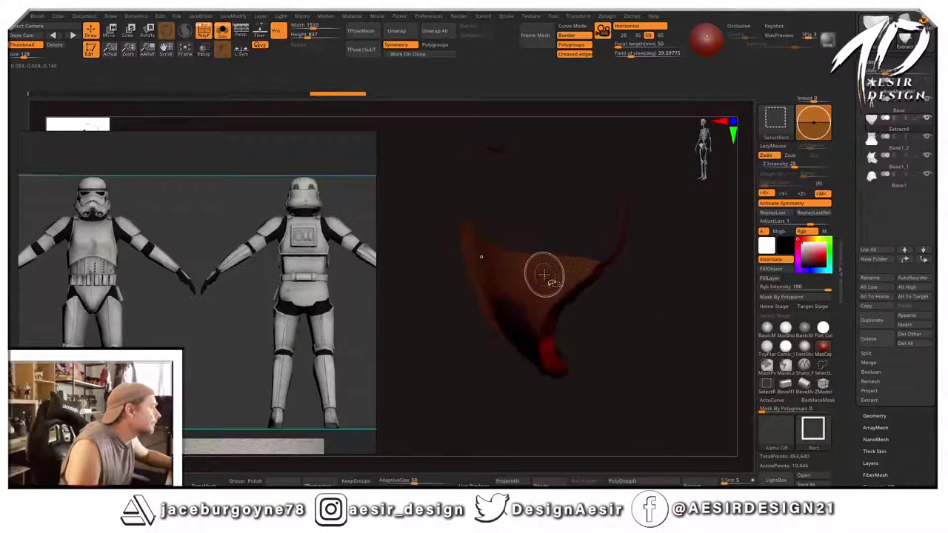
mouse_move(545, 276)
mouse_down()
mouse_move(614, 307)
mouse_move(635, 266)
mouse_move(500, 328)
mouse_move(501, 400)
mouse_move(563, 351)
mouse_move(480, 361)
mouse_move(669, 284)
mouse_move(630, 309)
mouse_move(655, 313)
mouse_move(605, 286)
mouse_move(684, 289)
mouse_move(714, 303)
mouse_move(599, 338)
mouse_move(620, 325)
mouse_move(622, 309)
mouse_move(590, 319)
mouse_move(675, 280)
mouse_up()
key(ctrl+shift)
ctrl+shift+click(622, 317)
click(207, 485)
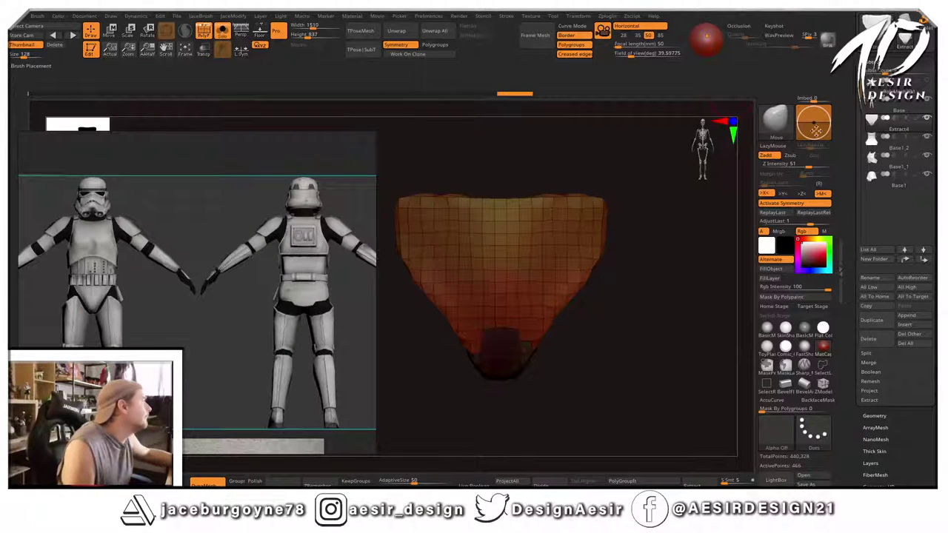
Bring back the full body and reshape the pelvis piece's lower tip with the Move brush so it tapers between the legs.
click(223, 32)
mouse_move(719, 310)
alt+mouse_down()
mouse_move(715, 289)
mouse_move(654, 279)
alt+mouse_up()
key(space)
drag(635, 317, 643, 317)
key(b)
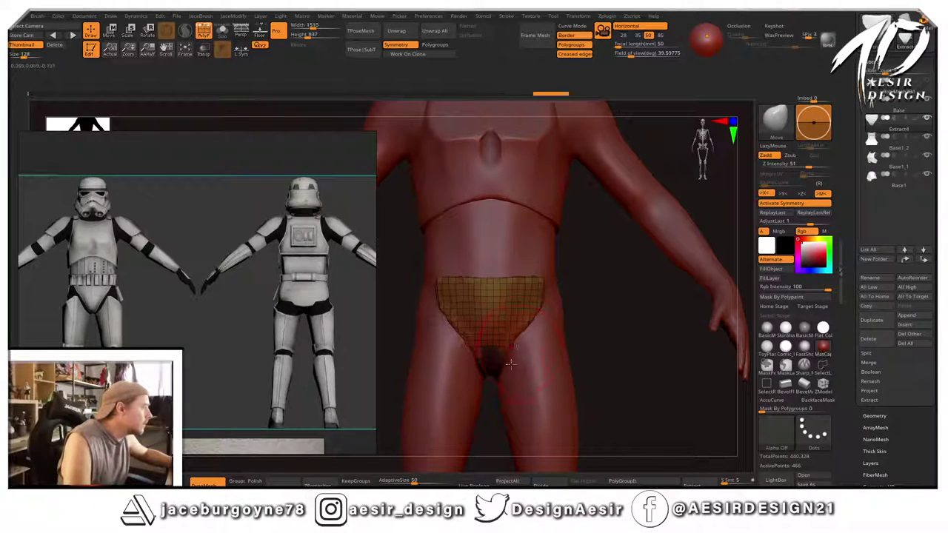
drag(598, 335, 585, 271)
shift+drag(492, 346, 485, 370)
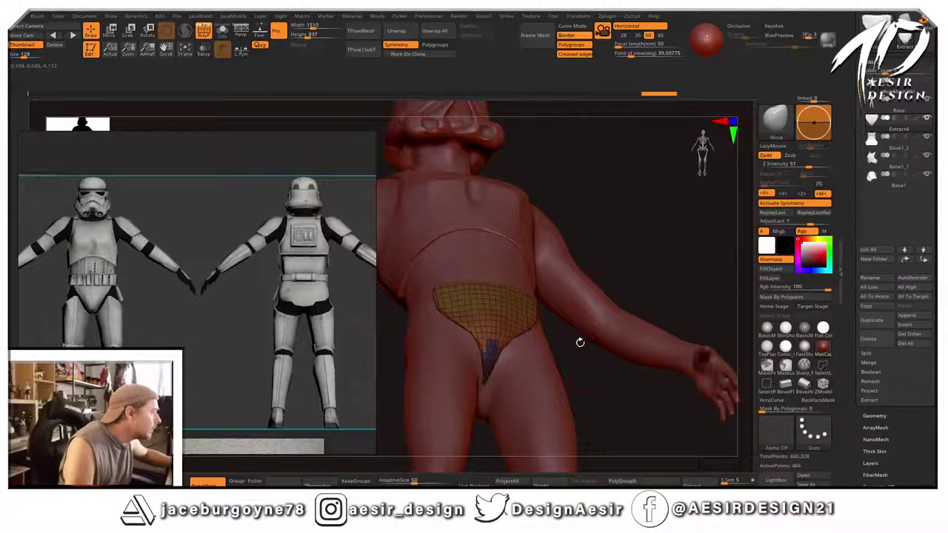
right_drag(580, 342, 511, 379)
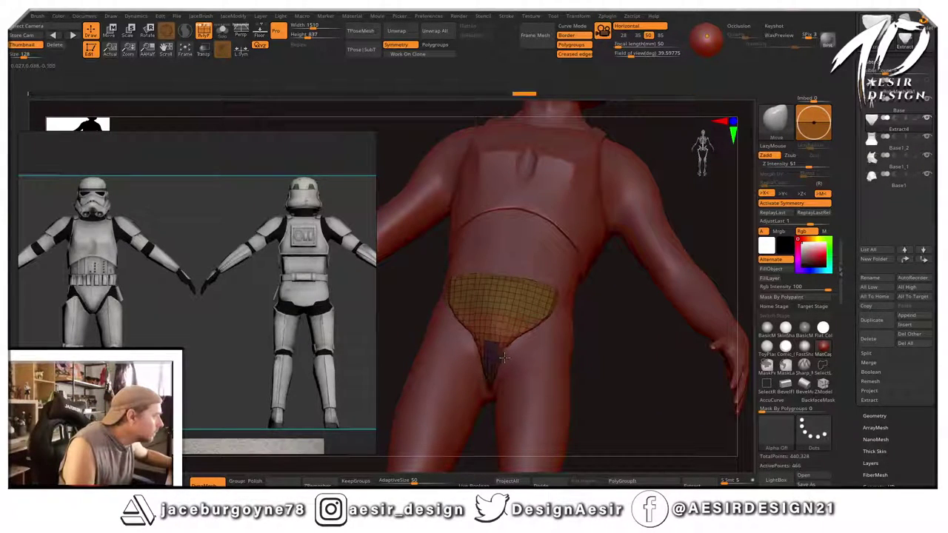
mouse_move(544, 342)
right_down()
mouse_move(615, 277)
mouse_move(489, 357)
mouse_move(540, 323)
right_up()
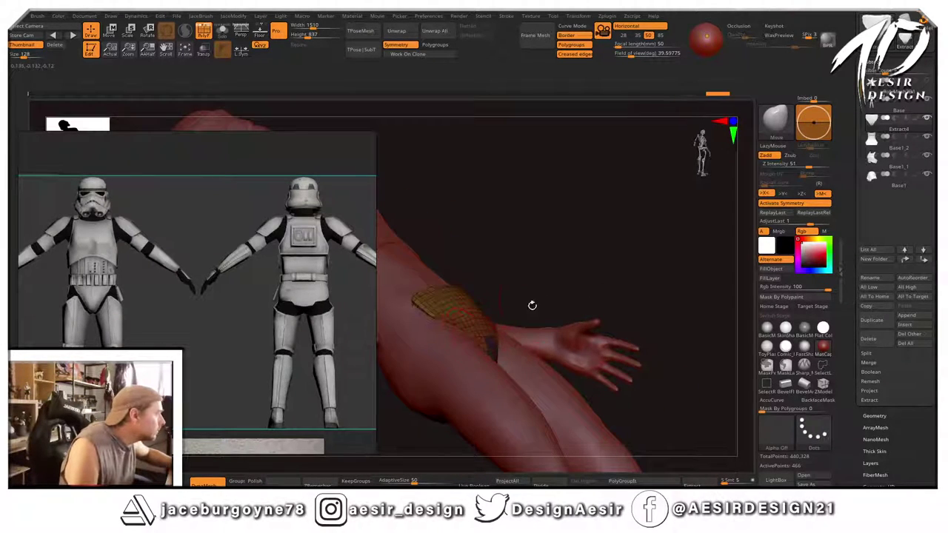
right_drag(569, 271, 535, 289)
right_drag(616, 307, 498, 361)
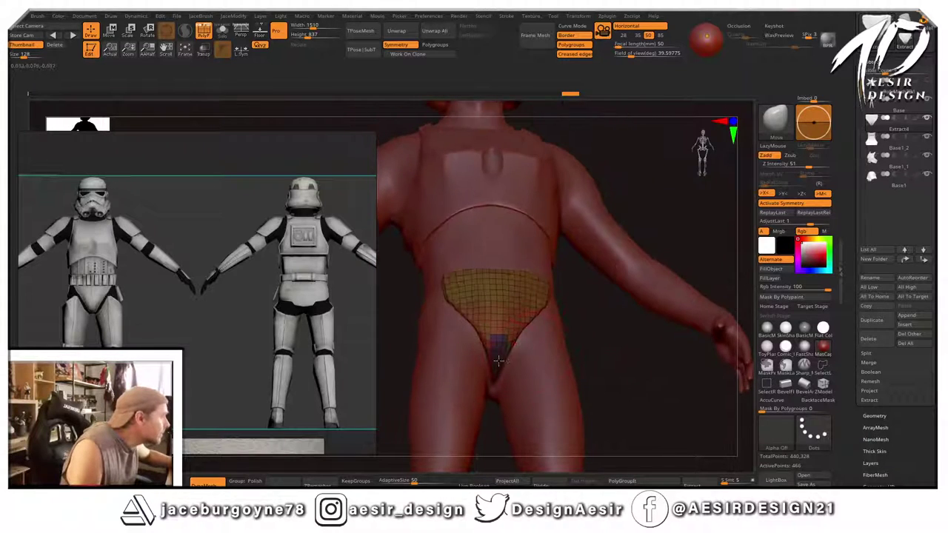
Pull in the pelvis piece's sides and lower the middle of its top edge with the Move brush, smoothing the surface.
right_drag(612, 314, 561, 346)
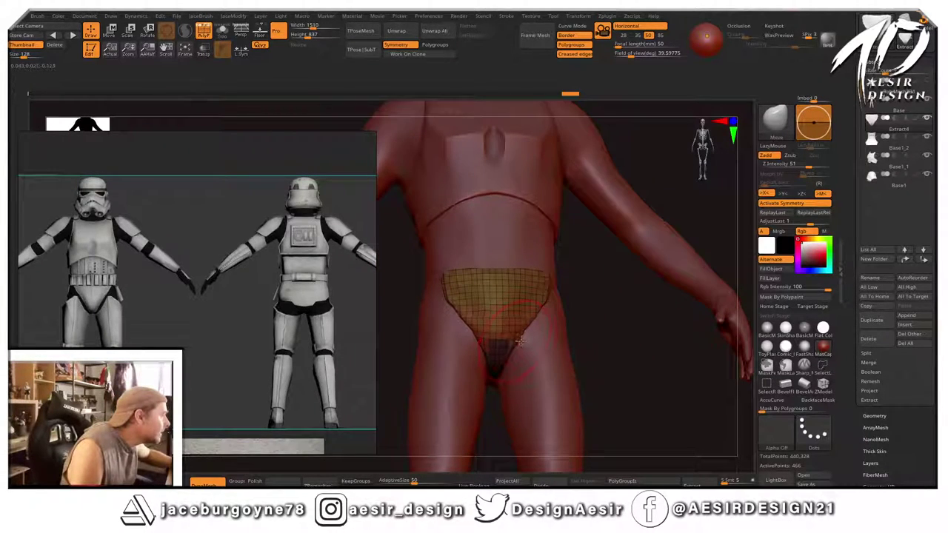
drag(544, 308, 531, 311)
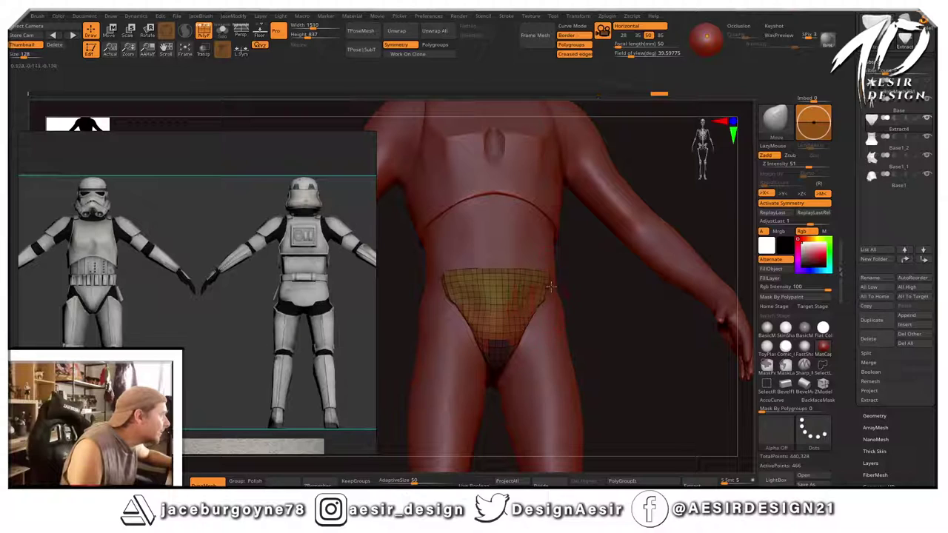
drag(491, 275, 491, 296)
key(shift)
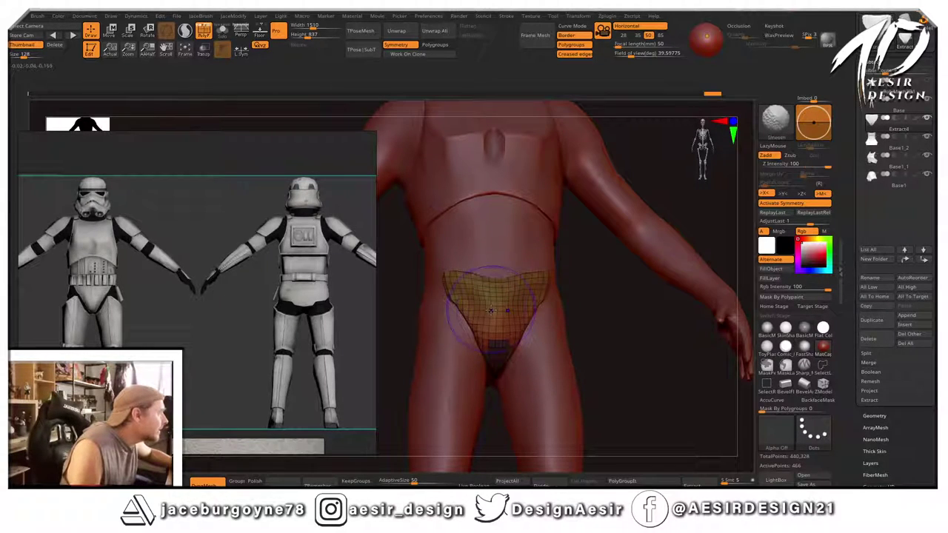
shift+drag(612, 297, 647, 304)
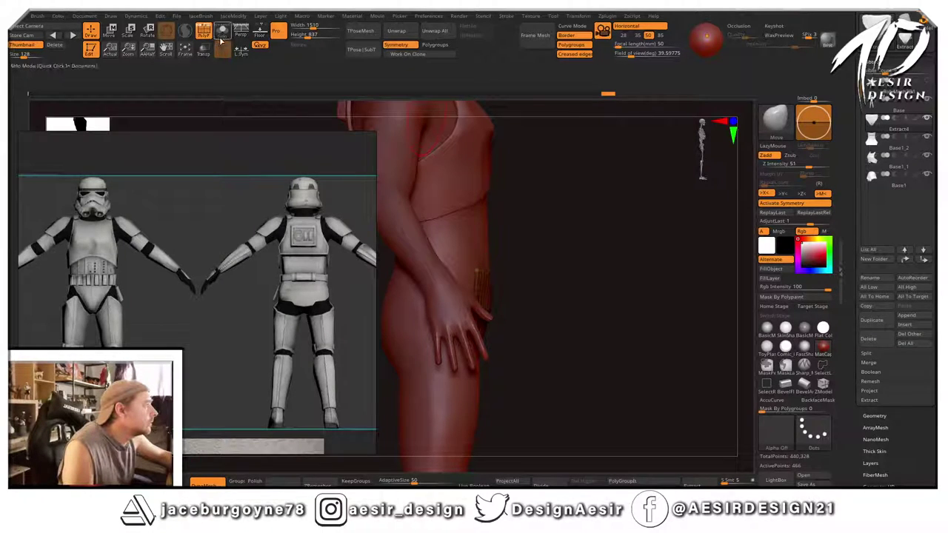
Turn off the wireframe and re-DynaMesh the pelvis piece at a higher resolution with Polish enabled.
drag(546, 221, 240, 462)
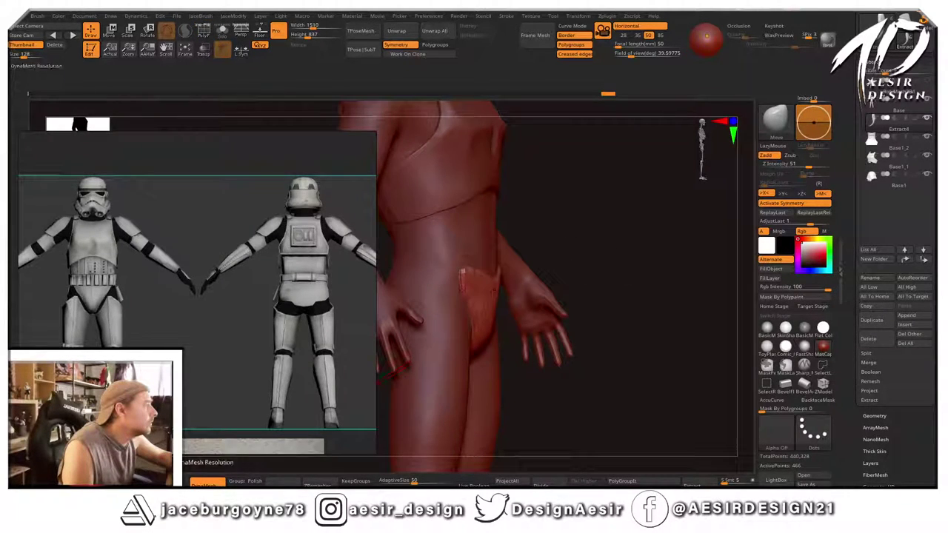
ctrl+drag(598, 196, 563, 277)
click(255, 482)
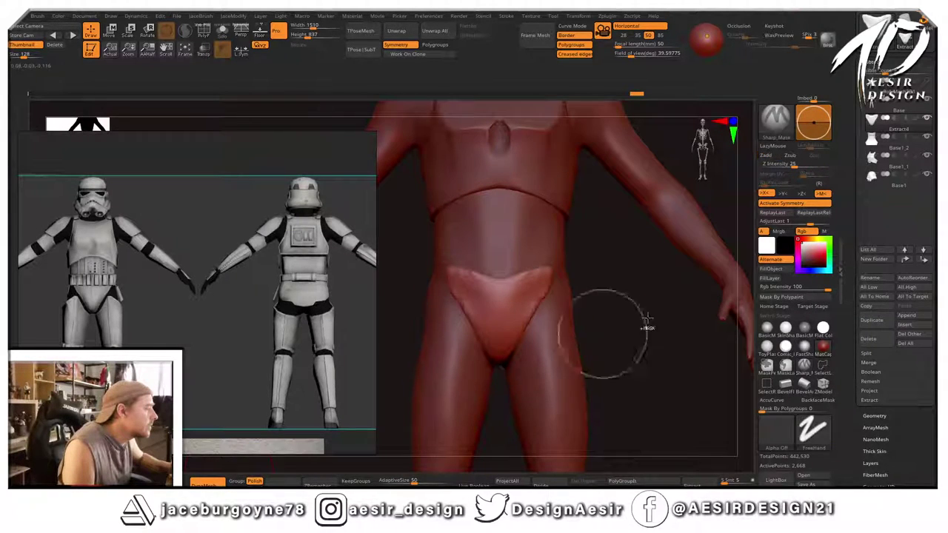
ctrl+drag(648, 328, 622, 325)
Smooth the pelvis piece's surface and refine its upper corners and top edge with the Move brush.
shift+drag(521, 302, 533, 315)
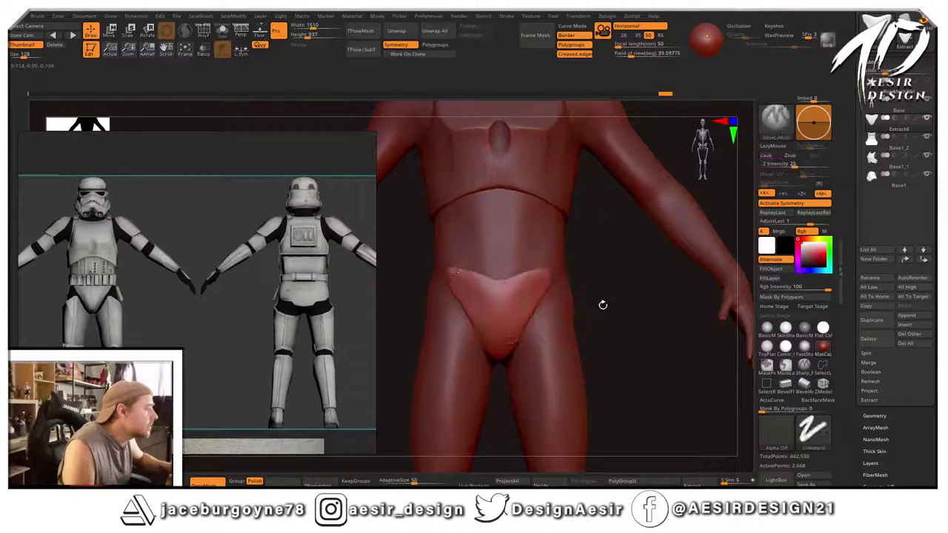
mouse_move(603, 304)
ctrl+mouse_down()
mouse_move(622, 303)
mouse_move(506, 306)
ctrl+mouse_up()
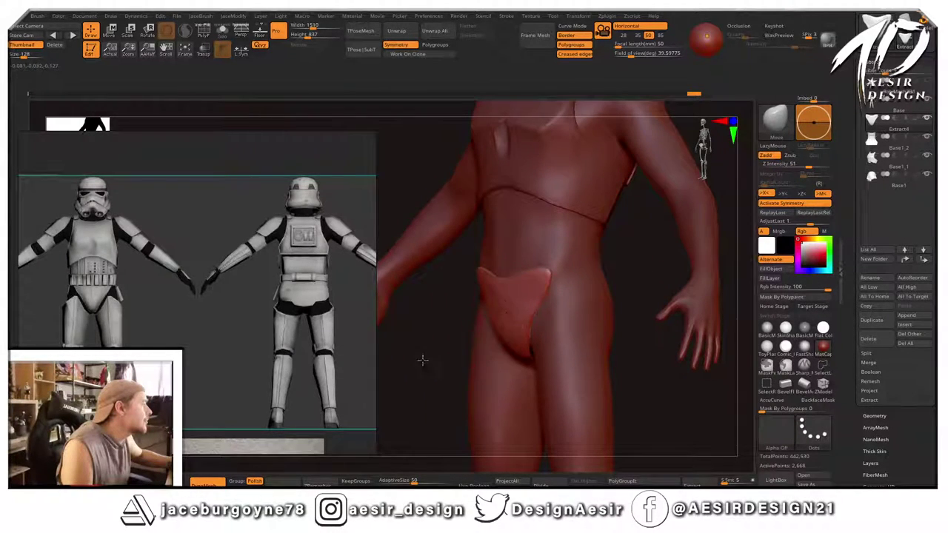
drag(422, 360, 491, 297)
mouse_move(633, 283)
mouse_down()
mouse_move(544, 285)
mouse_move(627, 274)
mouse_up()
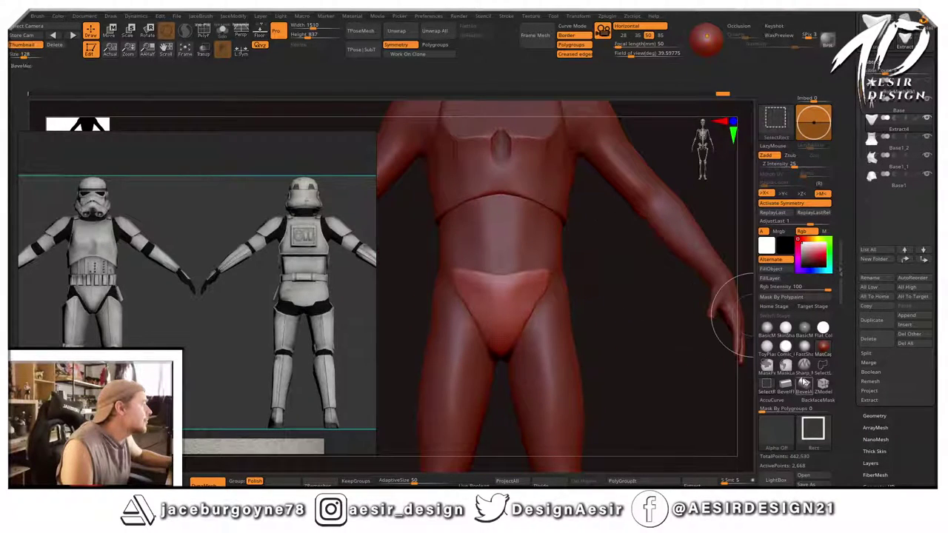
Set the selection brush to SelectLasso and move the stormtrooper reference window out of the viewport.
ctrl+shift+click(825, 370)
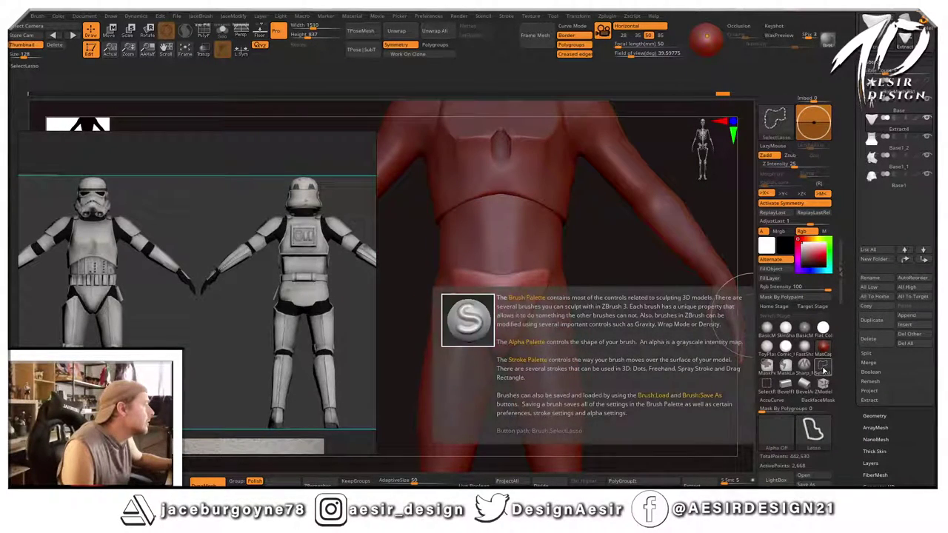
ctrl+shift+click(824, 369)
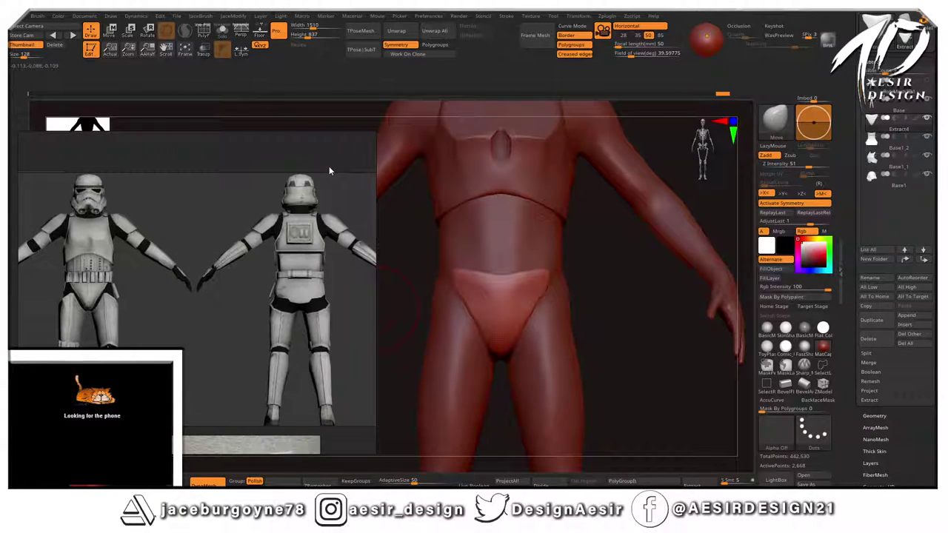
drag(329, 166, 260, 146)
right_drag(260, 146, 4, 222)
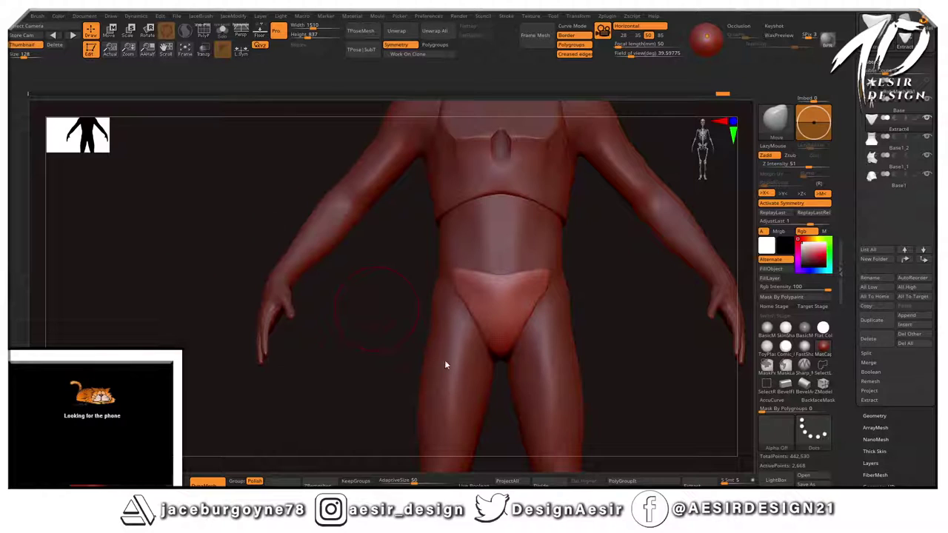
ctrl+alt+click(823, 367)
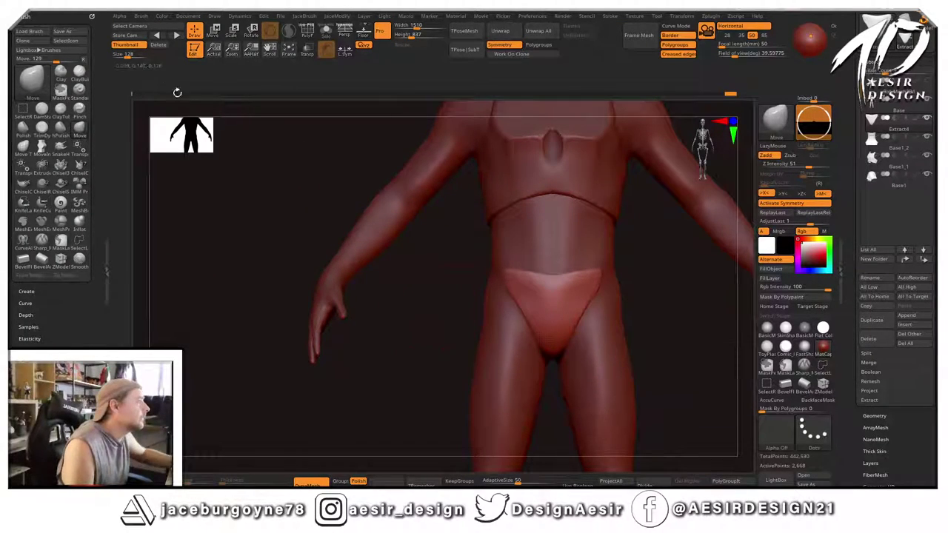
click(92, 17)
click(91, 17)
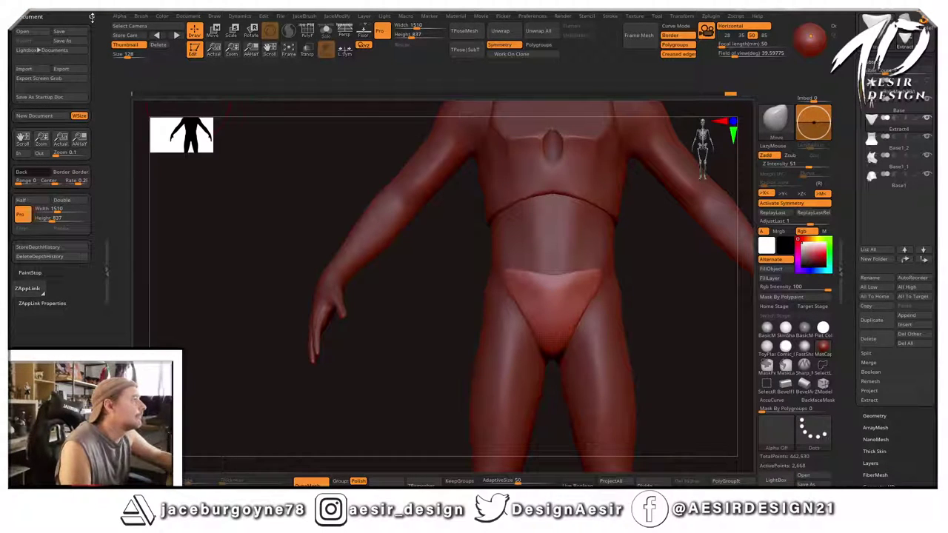
click(92, 17)
double_click(107, 270)
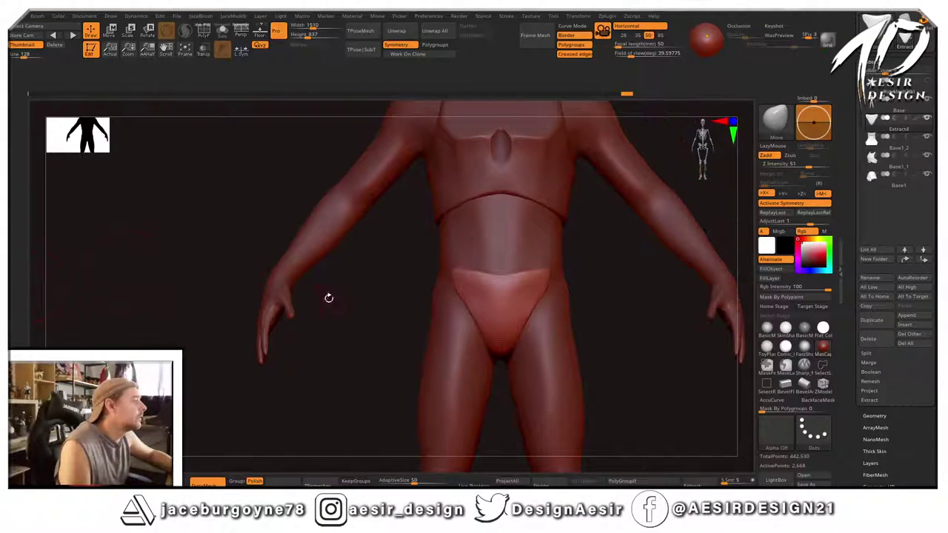
Restore the Move brush for sculpting and replace SelectLasso with KnifeCurve as the selection-mode brush.
click(824, 365)
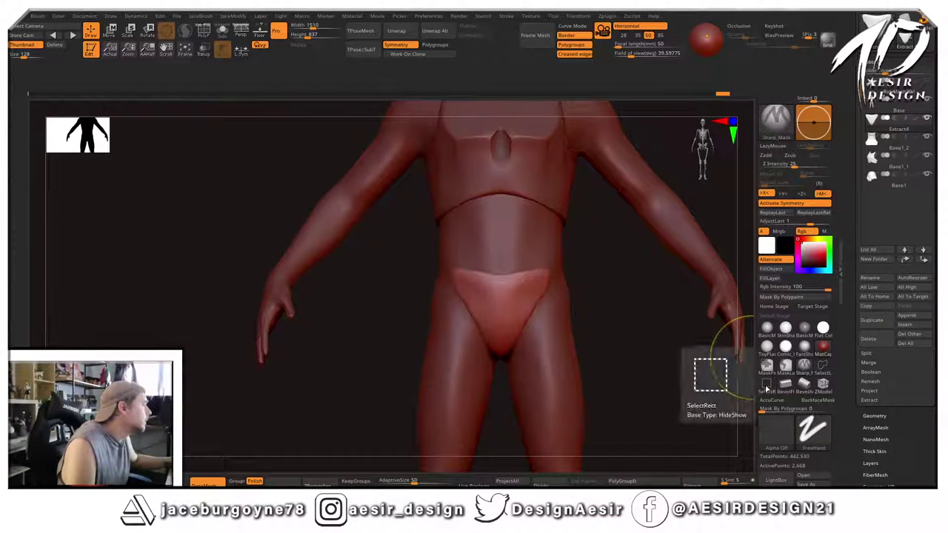
key(b)
key(m)
key(v)
mouse_move(612, 286)
mouse_down()
mouse_move(594, 285)
mouse_move(609, 287)
mouse_up()
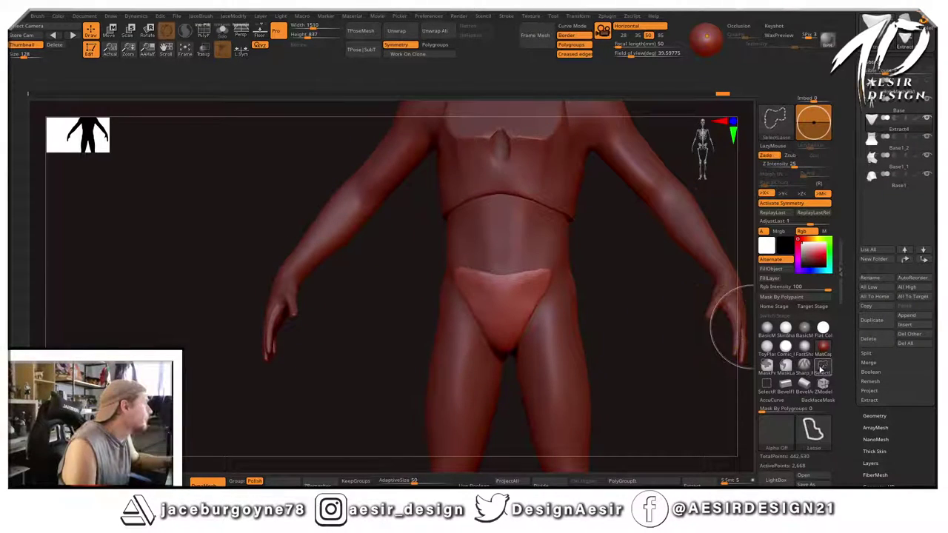
ctrl+shift+click(820, 368)
click(330, 425)
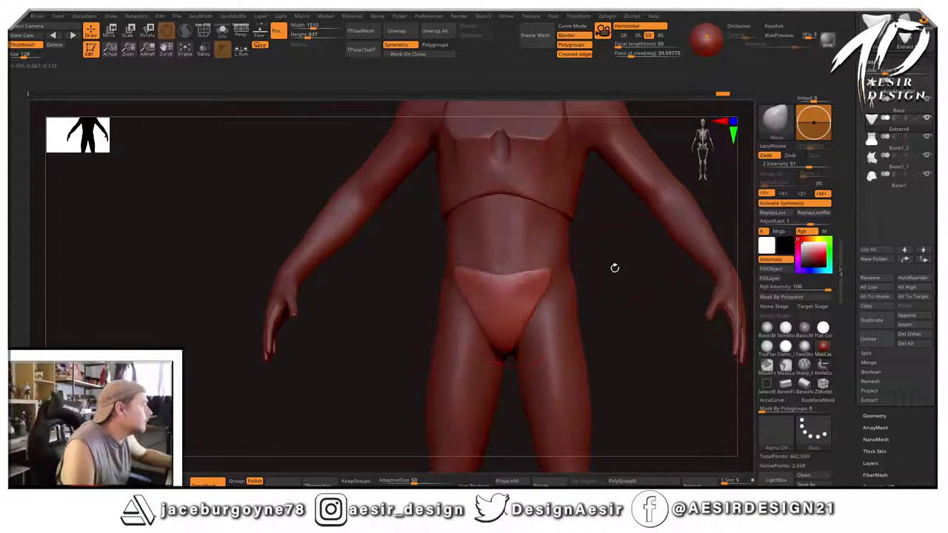
Trim the pelvis piece's side corners and top edge straight with KnifeCurve, and re-DynaMesh it at a higher density.
mouse_move(611, 346)
mouse_down()
mouse_move(556, 339)
mouse_move(567, 333)
mouse_move(558, 347)
mouse_up()
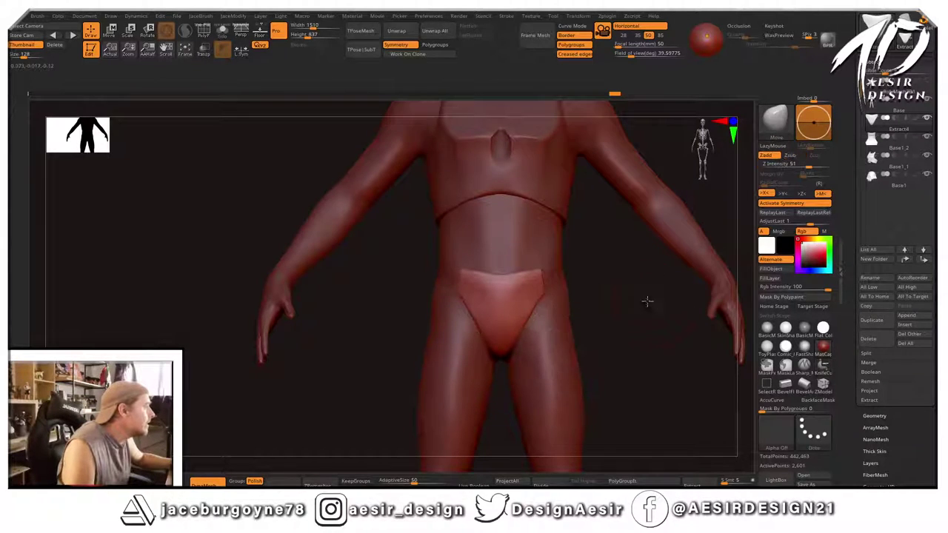
mouse_move(647, 301)
shift+mouse_down()
mouse_move(599, 311)
mouse_move(638, 306)
shift+mouse_up()
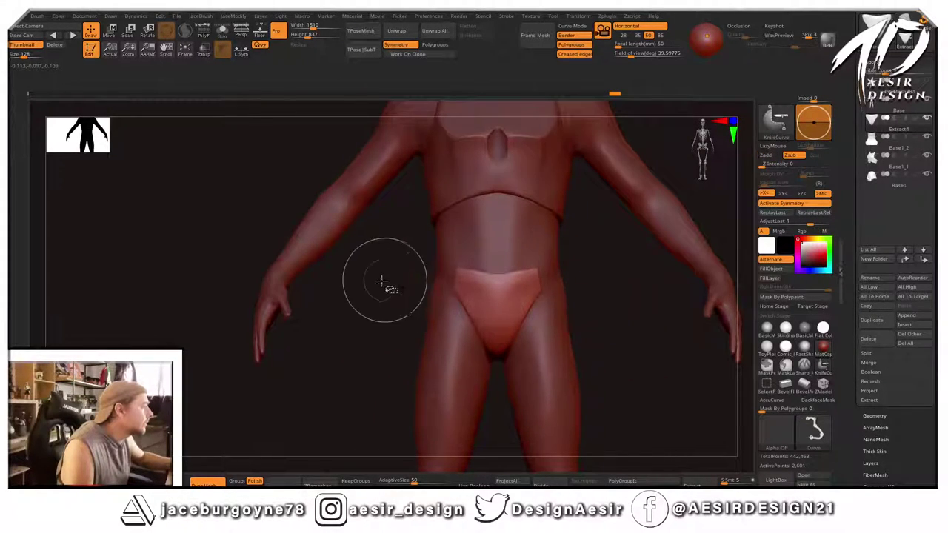
mouse_move(390, 273)
ctrl+shift+mouse_down()
mouse_move(630, 284)
mouse_move(631, 275)
mouse_move(616, 373)
mouse_move(635, 316)
mouse_move(616, 286)
mouse_move(621, 305)
mouse_move(629, 274)
mouse_move(648, 271)
mouse_move(563, 277)
mouse_move(585, 262)
mouse_move(603, 271)
mouse_move(595, 271)
ctrl+shift+mouse_up()
key(space)
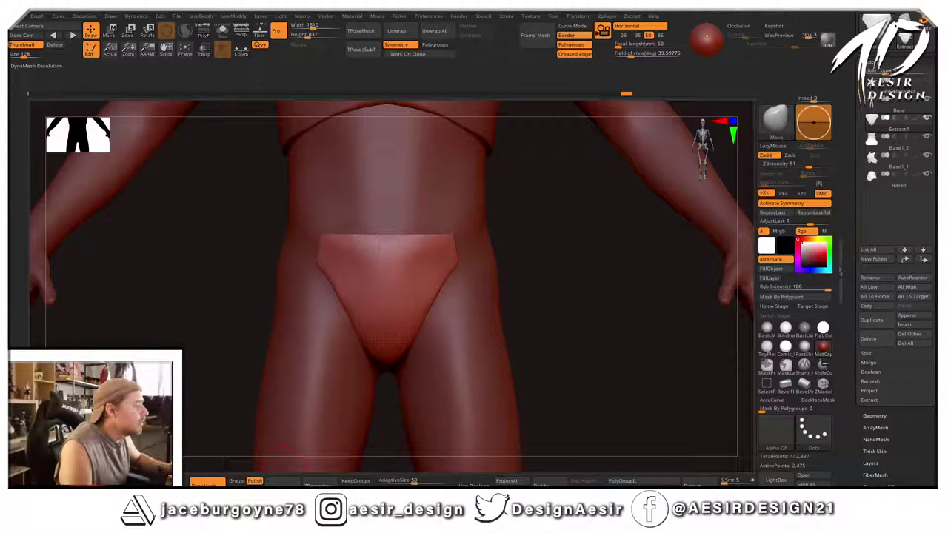
ctrl+drag(547, 309, 580, 271)
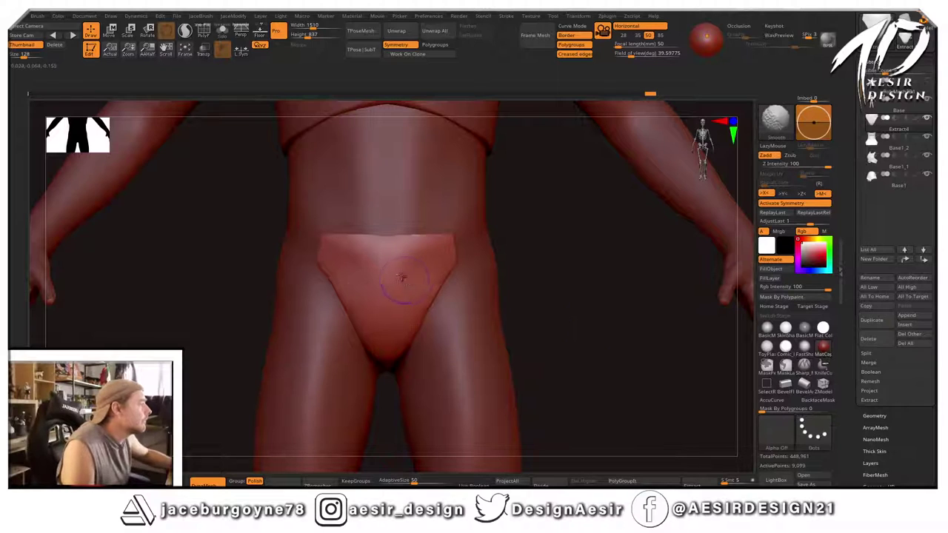
drag(629, 254, 593, 276)
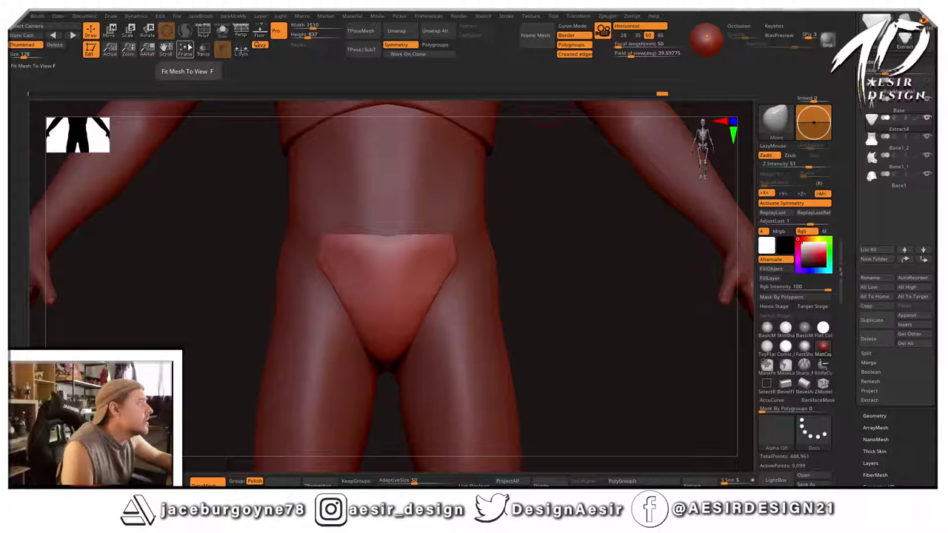
Isolate the pelvis piece and trim its pointed lower tip flat with the KnifeCurve brush.
click(225, 33)
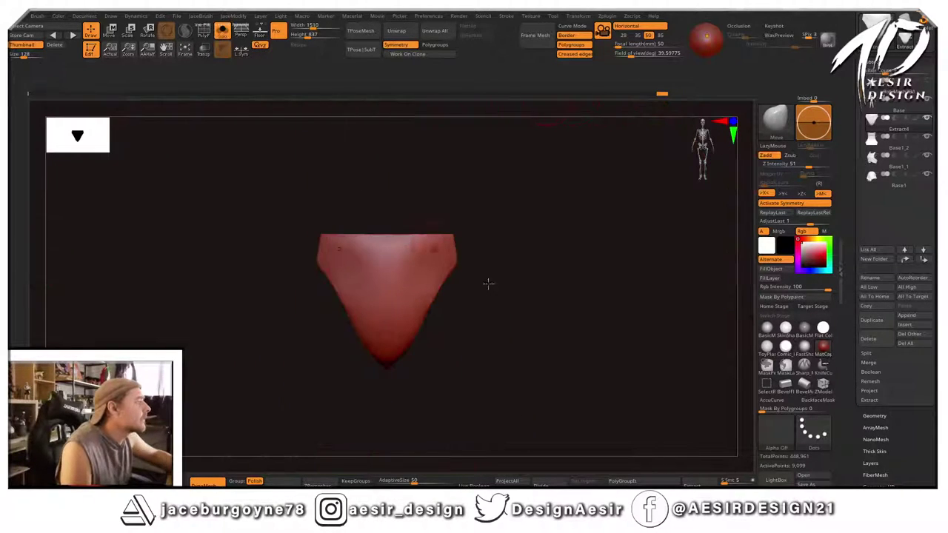
mouse_move(487, 282)
shift+mouse_down()
mouse_move(496, 294)
mouse_move(449, 439)
shift+mouse_up()
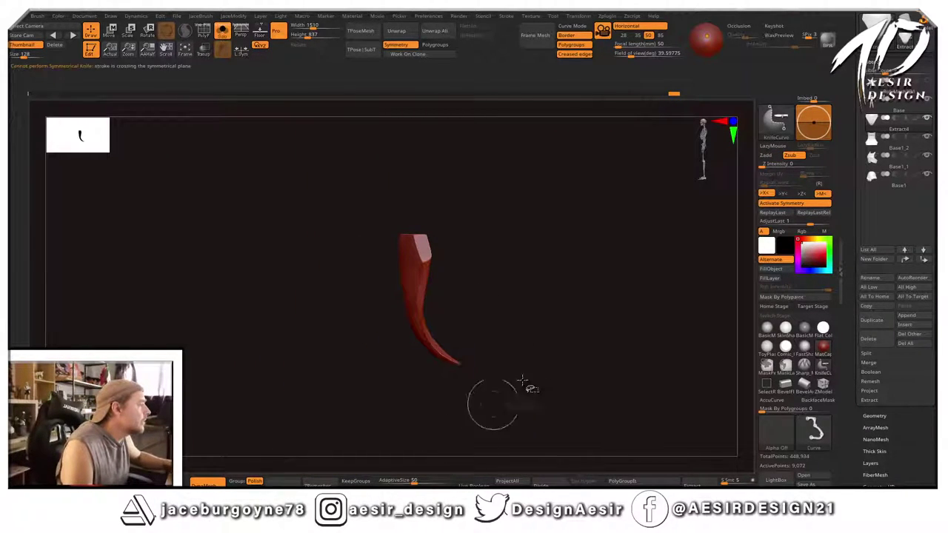
mouse_move(542, 326)
mouse_down()
mouse_move(567, 215)
mouse_move(555, 282)
mouse_move(494, 360)
mouse_move(451, 440)
mouse_up()
mouse_move(537, 305)
mouse_down()
mouse_move(527, 299)
mouse_move(459, 428)
mouse_up()
shift+drag(514, 366, 525, 245)
ctrl+shift+drag(523, 259, 516, 277)
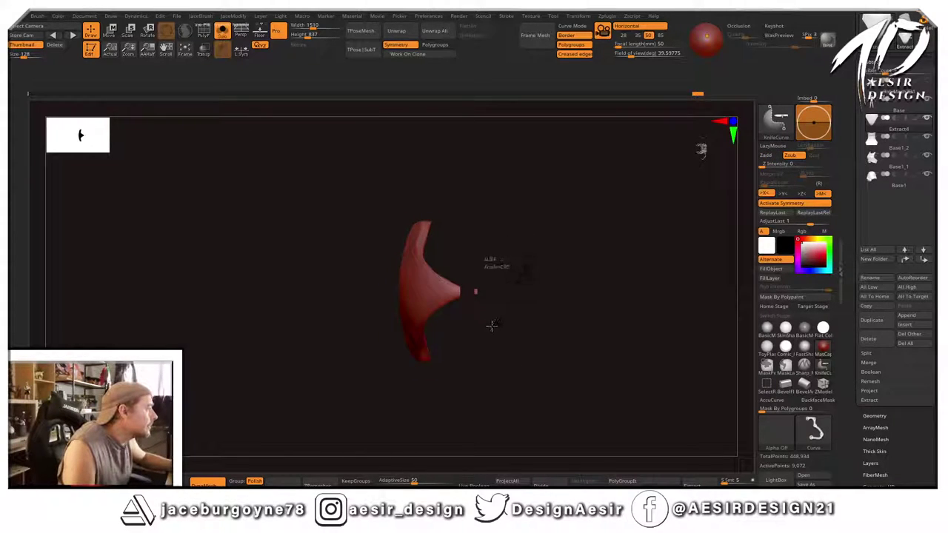
click(763, 386)
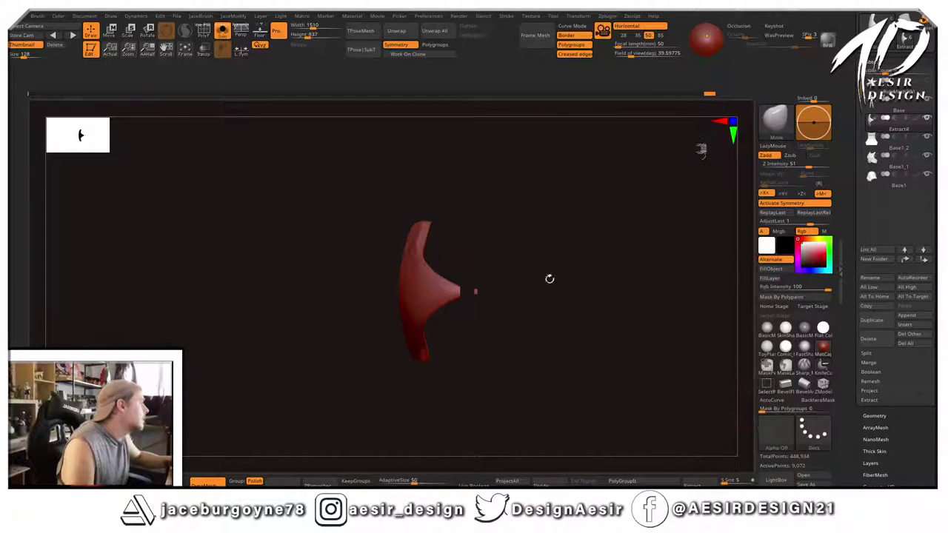
ctrl+shift+drag(527, 261, 470, 353)
mouse_move(516, 302)
mouse_down()
mouse_move(546, 328)
mouse_move(598, 298)
mouse_move(546, 281)
mouse_move(466, 314)
mouse_move(474, 304)
mouse_move(417, 237)
mouse_move(517, 225)
mouse_move(491, 259)
mouse_move(518, 272)
mouse_move(511, 256)
mouse_up()
Inspect the trimmed pelvis piece's mesh and polygroups in wireframe, and restore the display of the whole model.
click(204, 33)
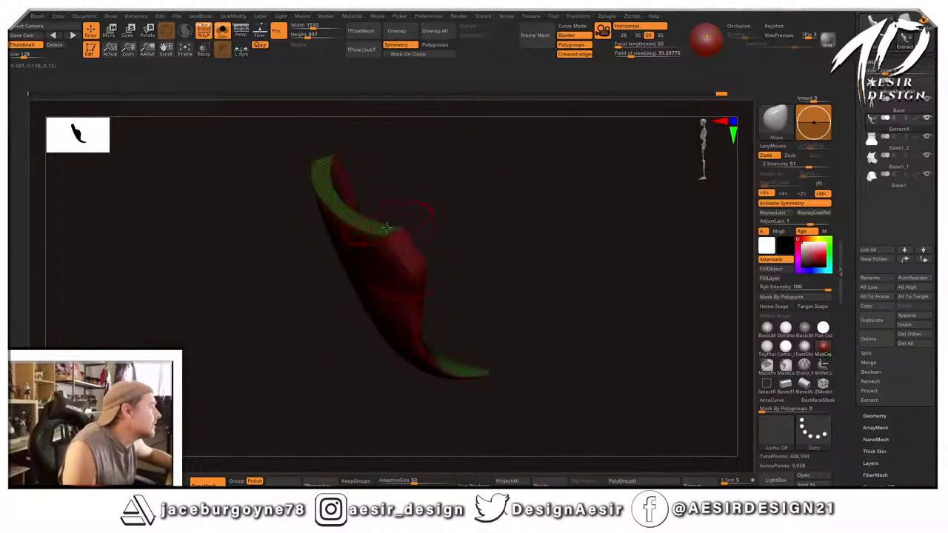
drag(501, 202, 482, 217)
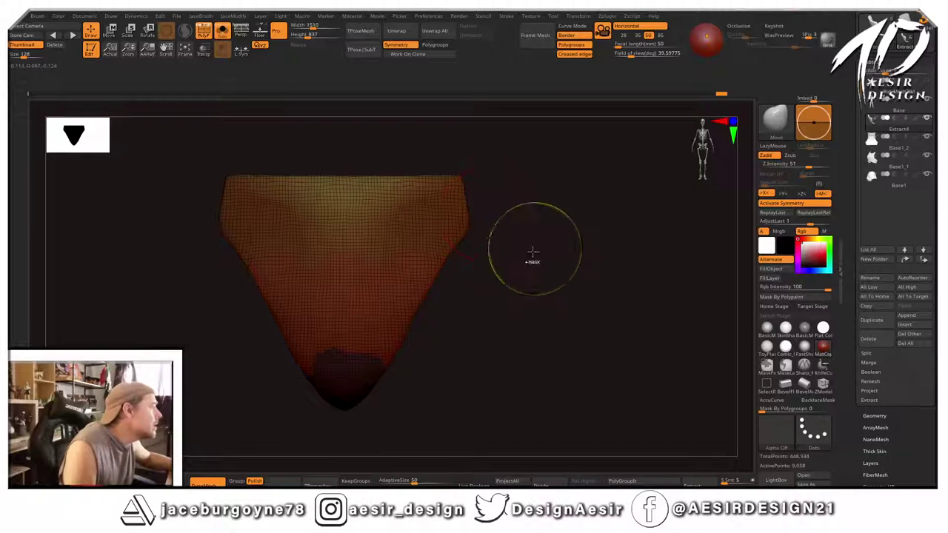
mouse_move(519, 242)
mouse_down()
mouse_move(455, 269)
mouse_move(533, 227)
mouse_up()
click(203, 30)
click(222, 31)
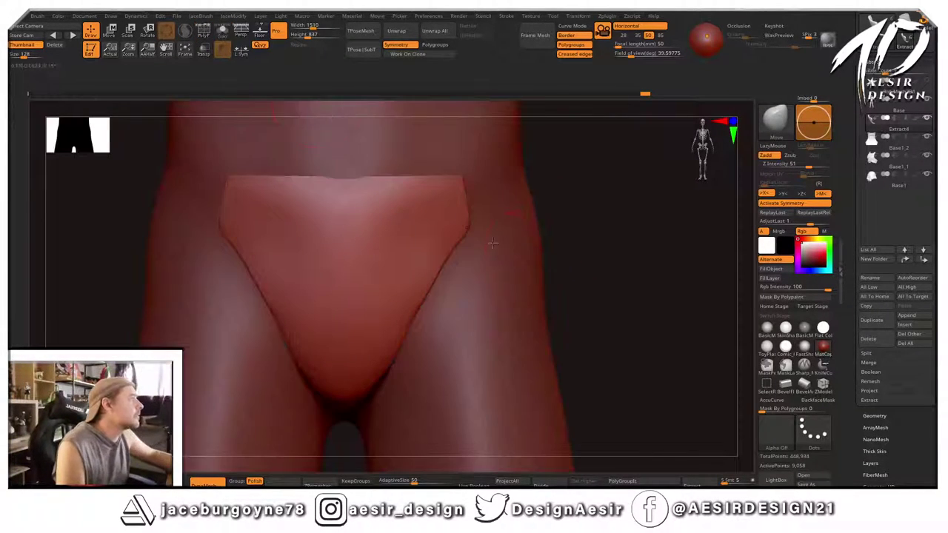
Make the base body the active subtool and ready the Sharp_Mask brush for masking its rear side.
drag(627, 230, 653, 284)
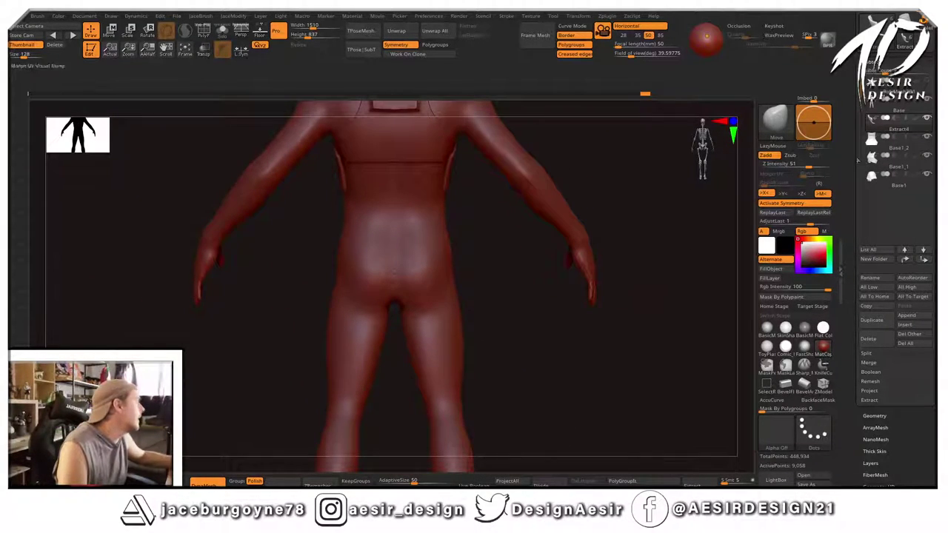
click(923, 117)
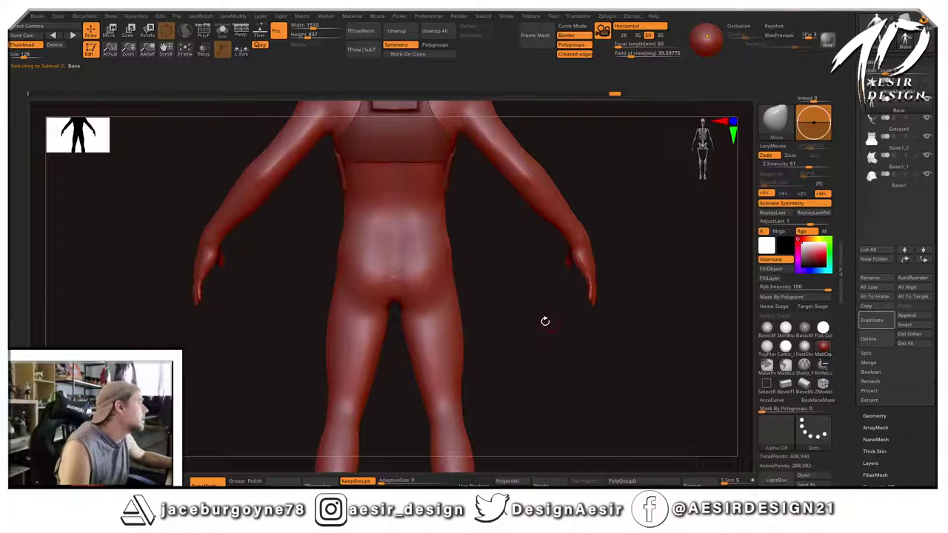
alt+drag(543, 321, 545, 324)
key(shift)
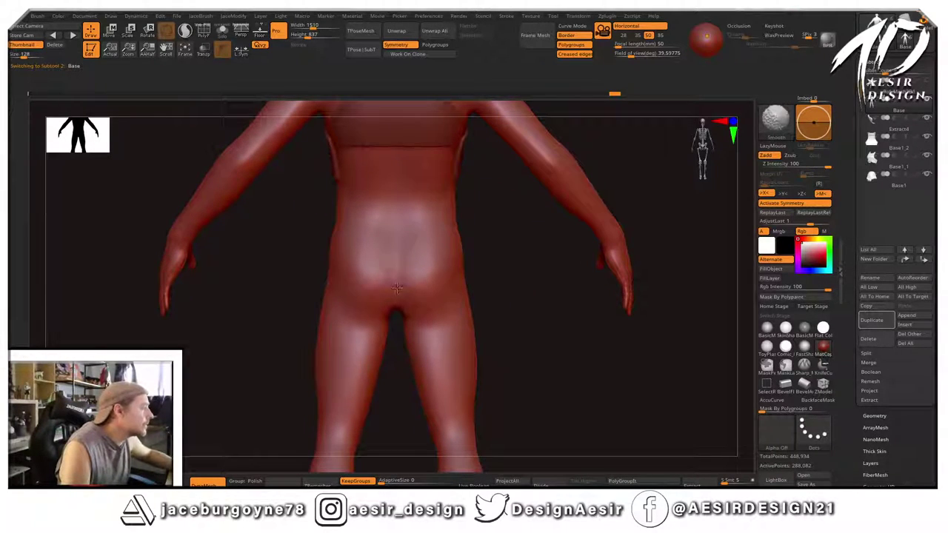
key(ctrl)
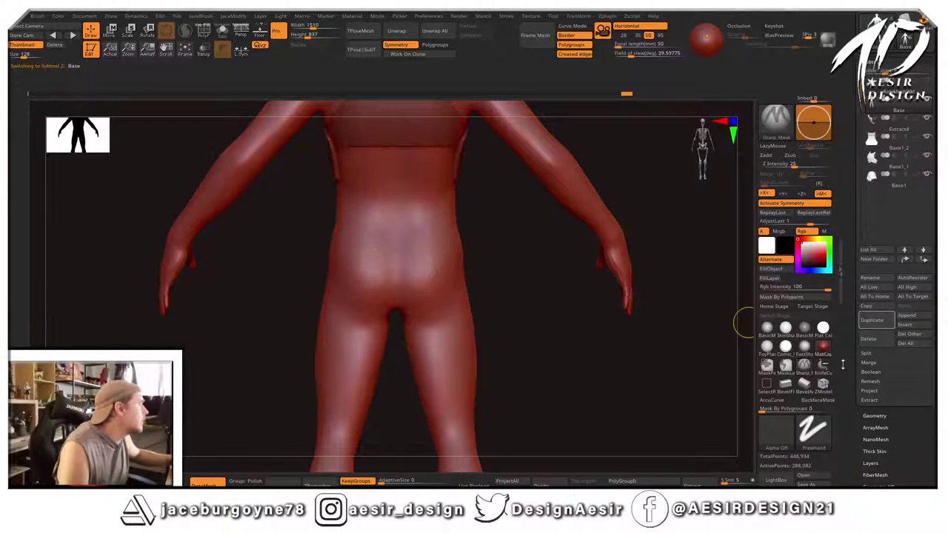
ctrl+click(805, 365)
key(ctrl)
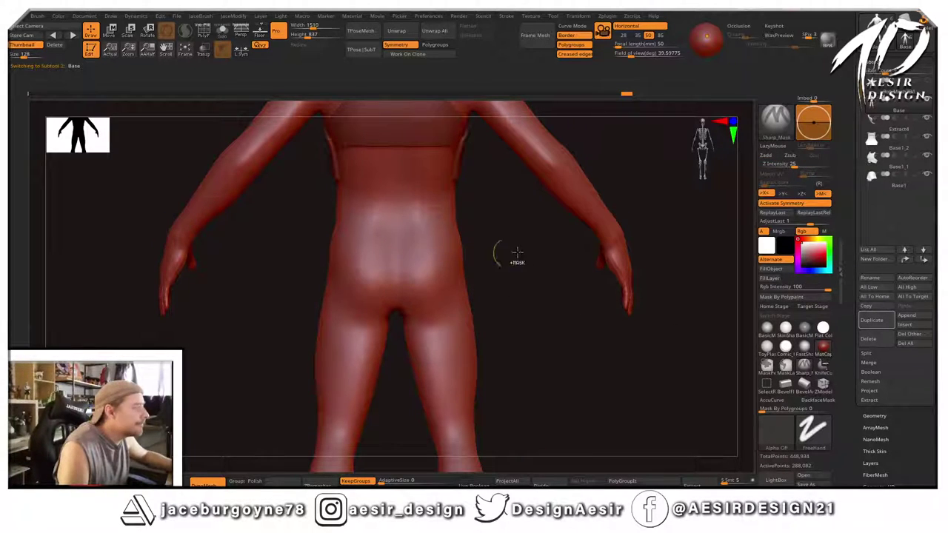
key(space)
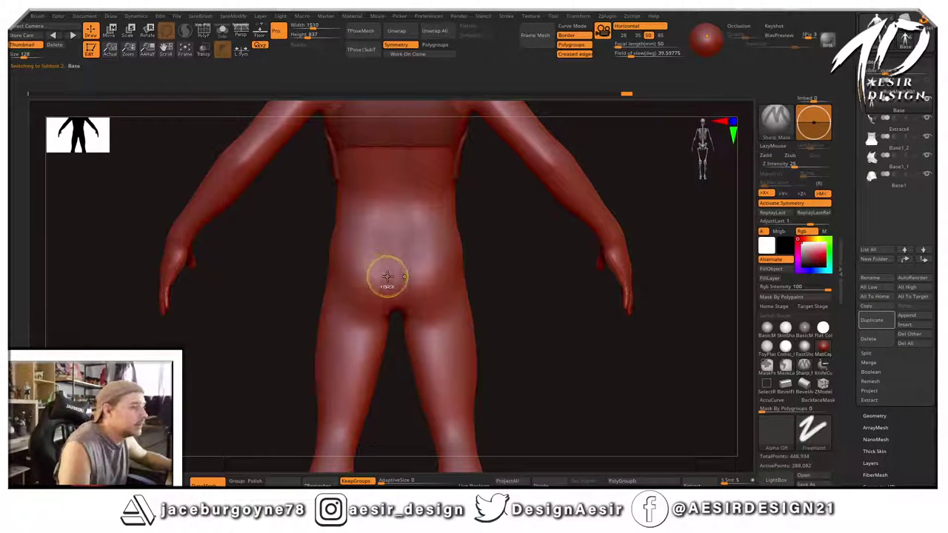
Mask a symmetrical band across the back of the hips, extending it upward and defining its outer side edges.
mouse_move(360, 267)
ctrl+mouse_down()
mouse_move(348, 264)
mouse_move(400, 260)
ctrl+mouse_up()
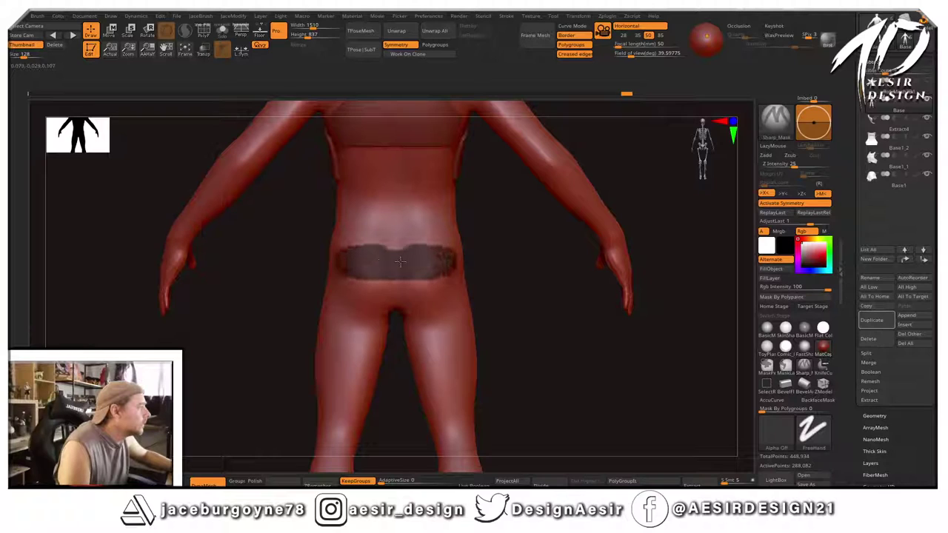
key(space)
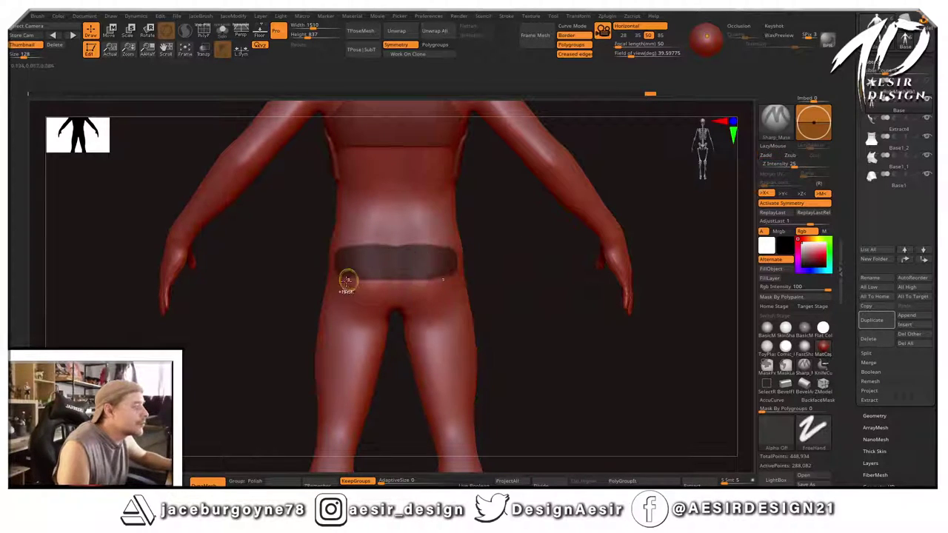
drag(275, 321, 330, 256)
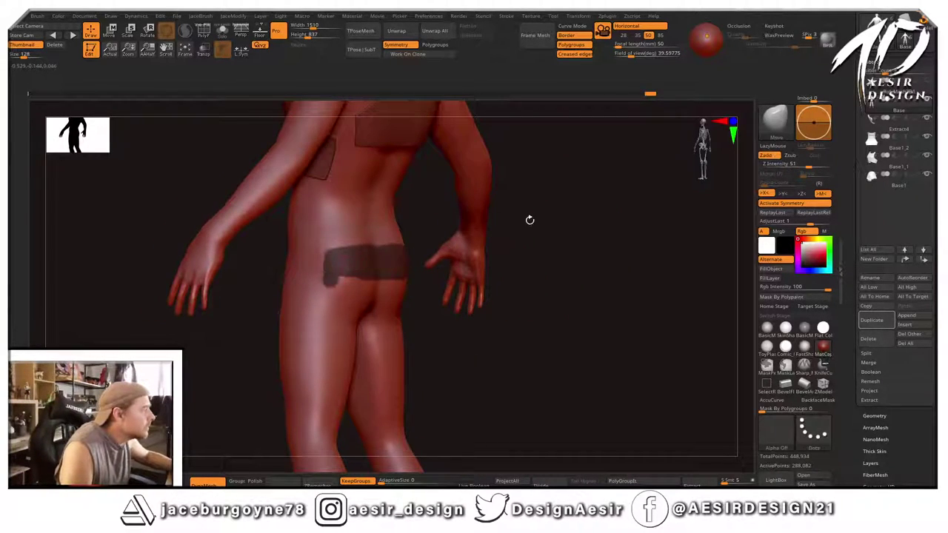
mouse_move(528, 218)
mouse_down()
mouse_move(582, 217)
mouse_move(531, 218)
mouse_move(557, 216)
mouse_up()
drag(392, 241, 404, 239)
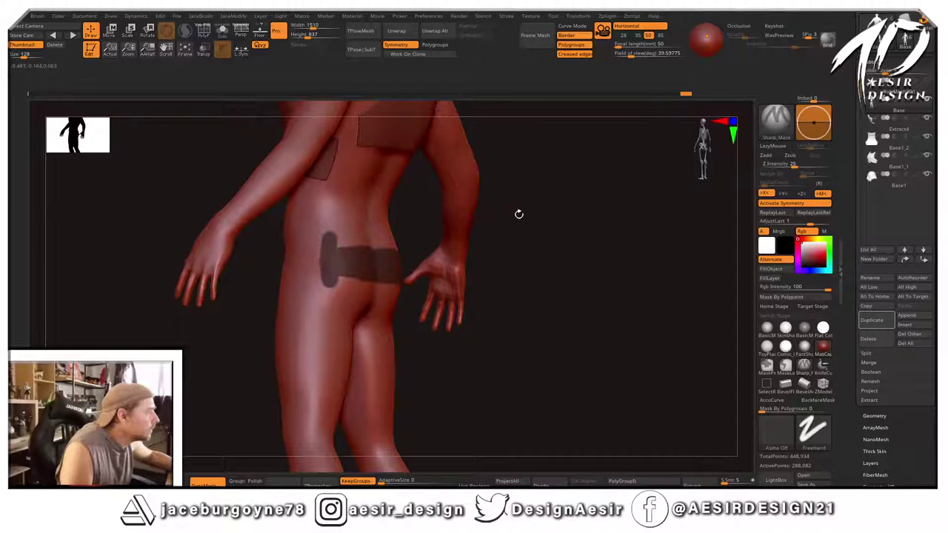
drag(519, 214, 474, 215)
mouse_move(332, 237)
ctrl+mouse_down()
mouse_move(354, 243)
mouse_move(341, 241)
ctrl+mouse_up()
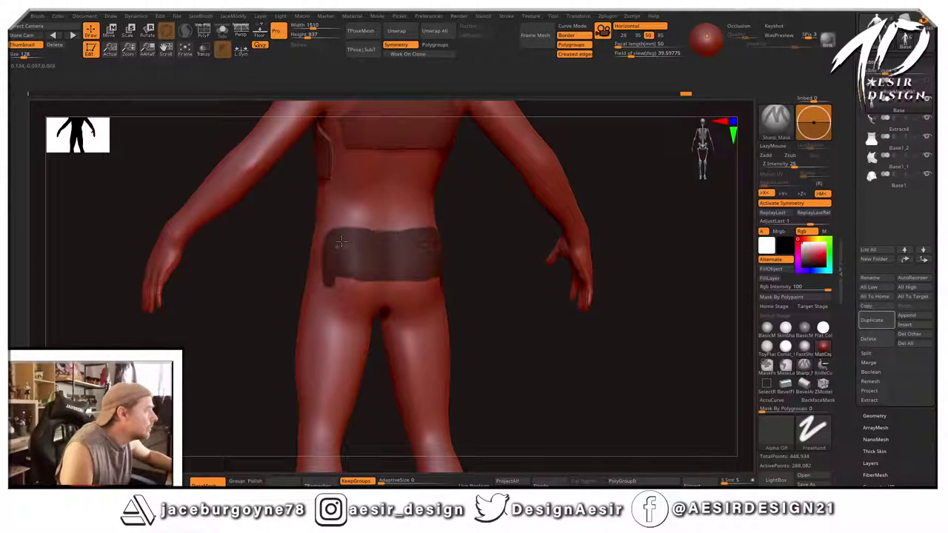
Extend the mask down over the buttocks and clean its lower edge into a narrower central tab.
drag(250, 318, 293, 317)
ctrl+drag(320, 273, 340, 294)
drag(491, 279, 445, 289)
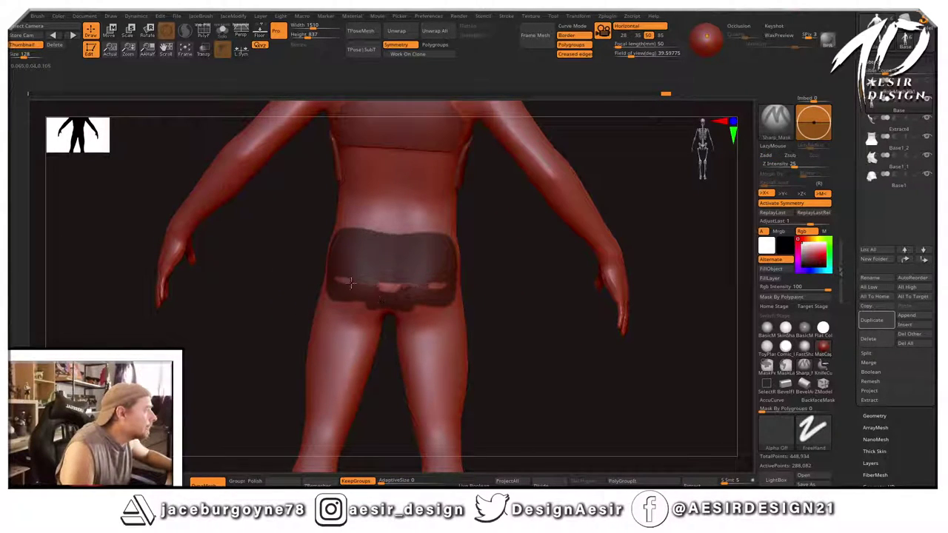
shift+drag(489, 264, 482, 267)
key(ctrl)
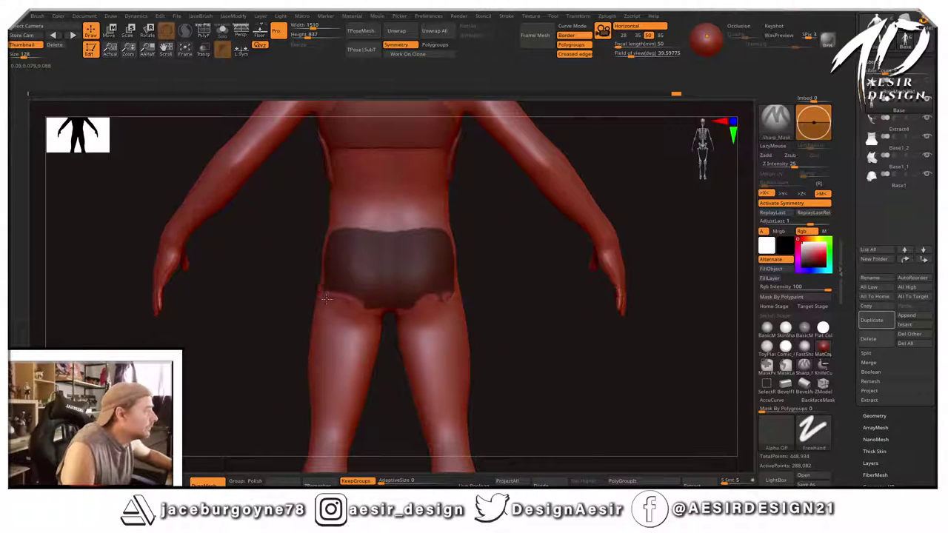
ctrl+drag(323, 298, 376, 309)
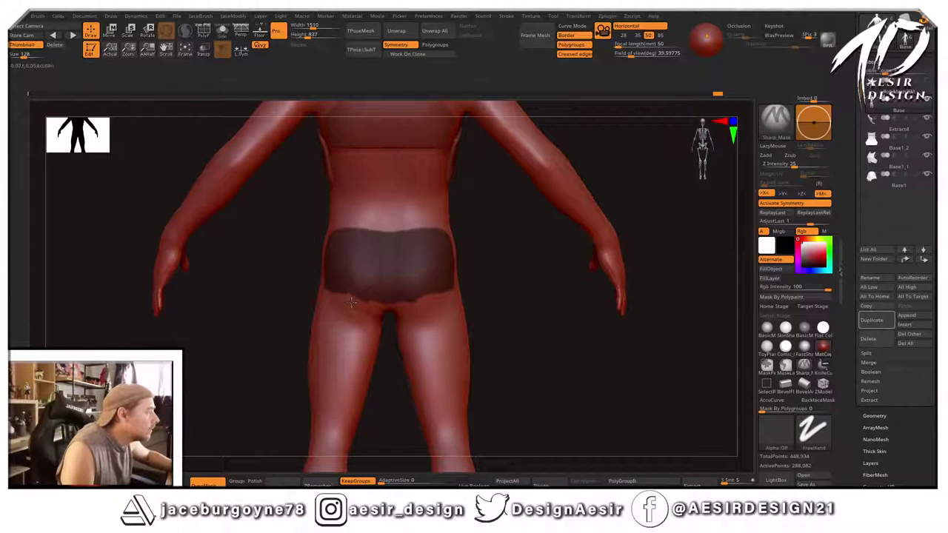
ctrl+alt+drag(330, 300, 395, 299)
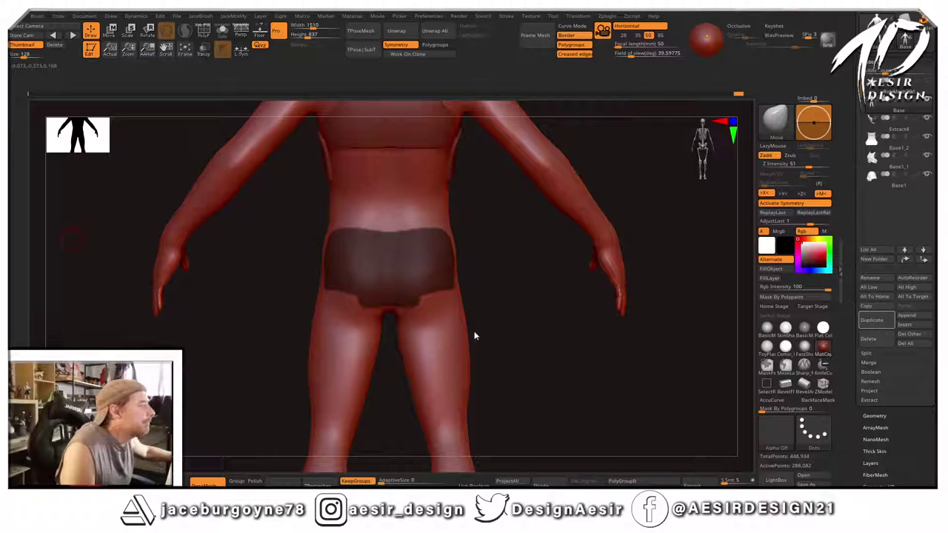
drag(520, 311, 553, 316)
drag(564, 356, 532, 361)
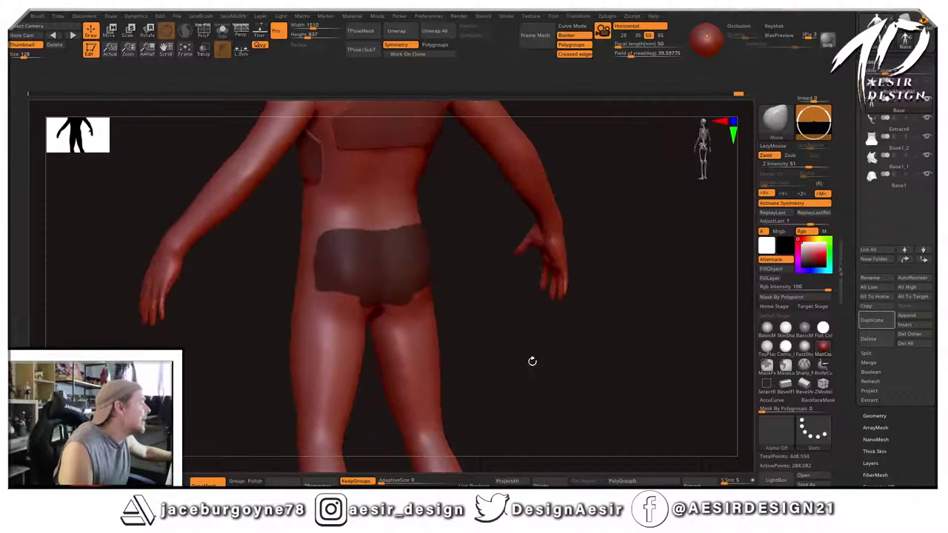
Extract the masked rear area as a new armor piece, clear its mask, and keep it as the active subtool.
click(703, 485)
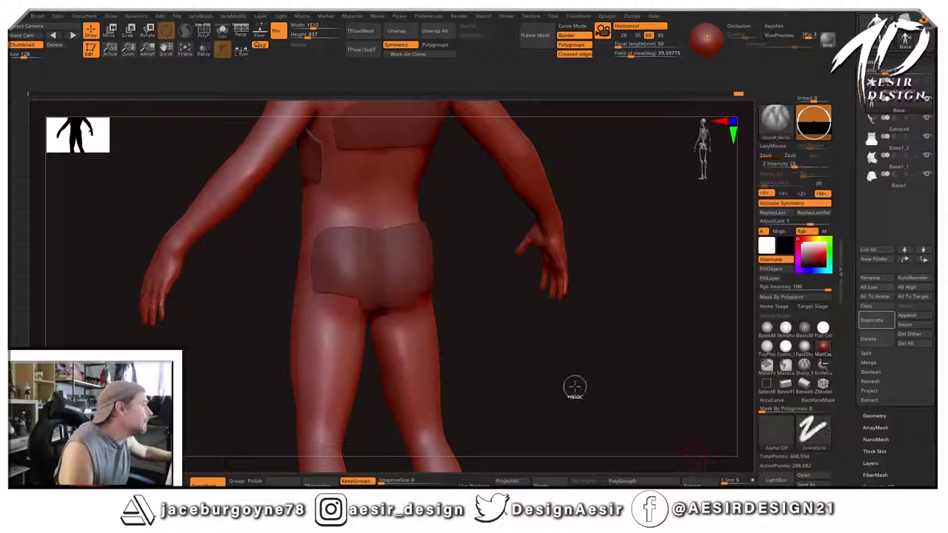
click(700, 485)
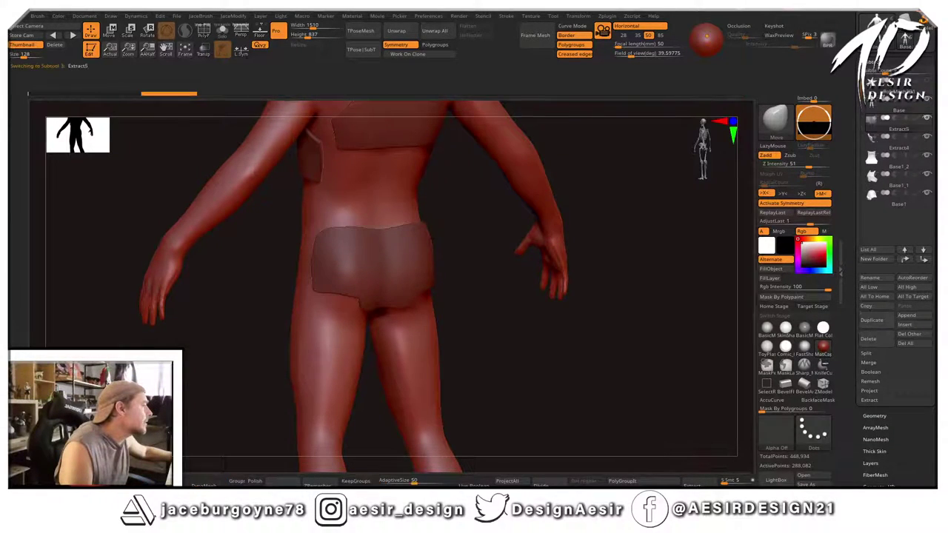
ctrl+drag(579, 395, 652, 400)
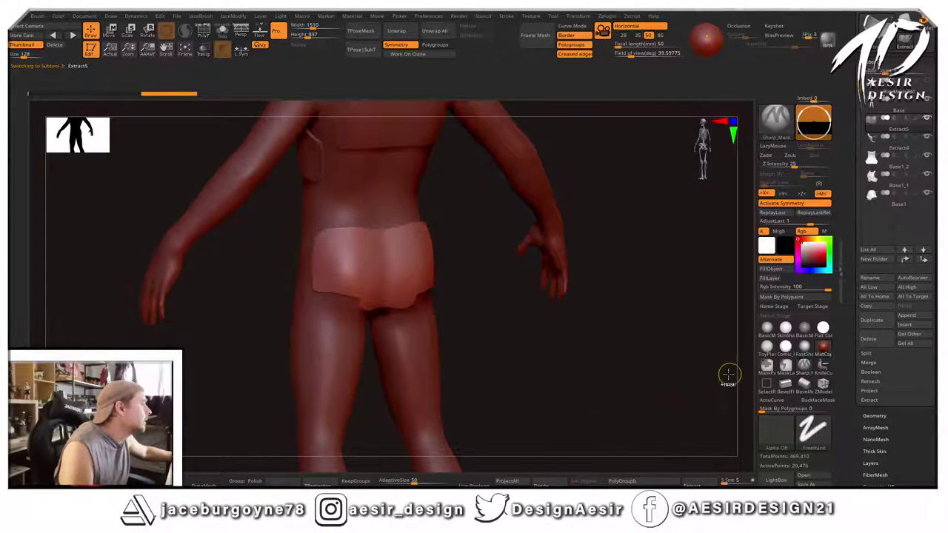
shift+drag(679, 324, 662, 324)
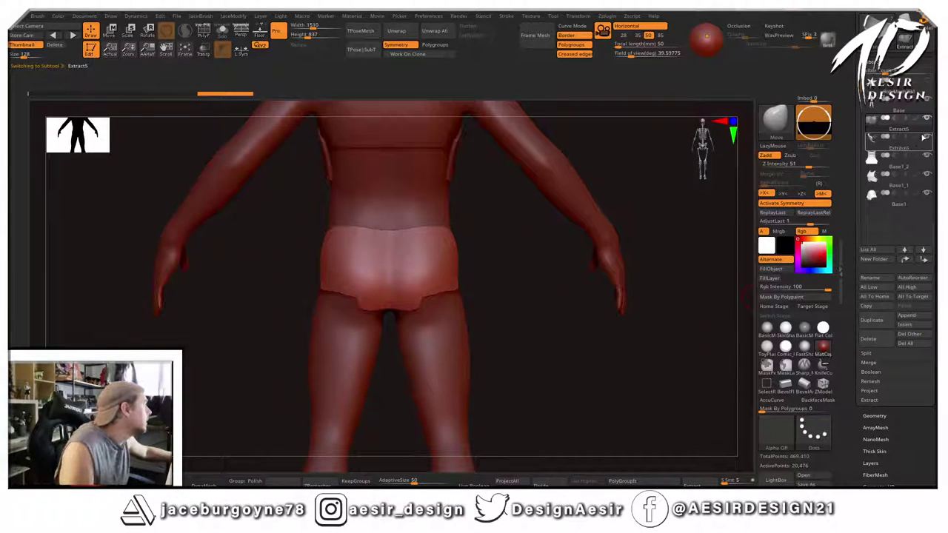
mouse_move(923, 125)
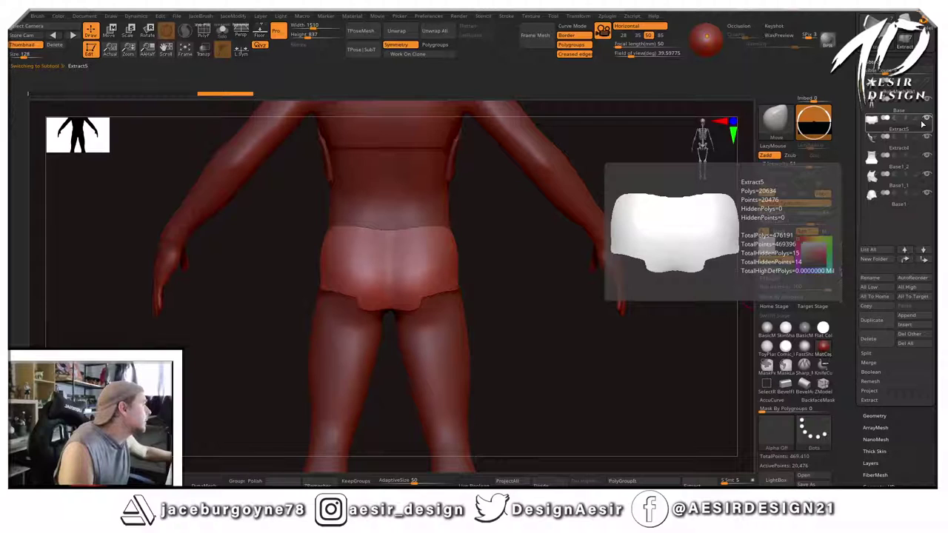
click(915, 117)
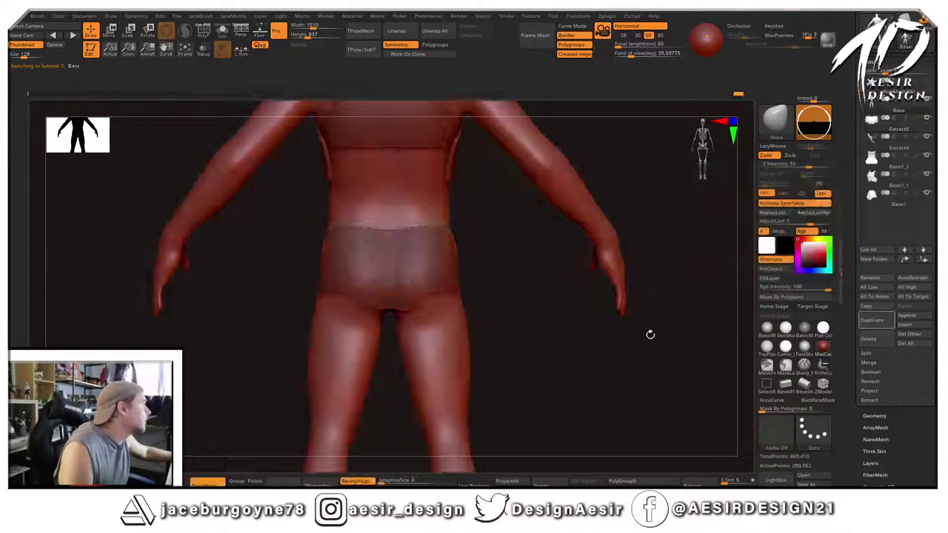
click(909, 131)
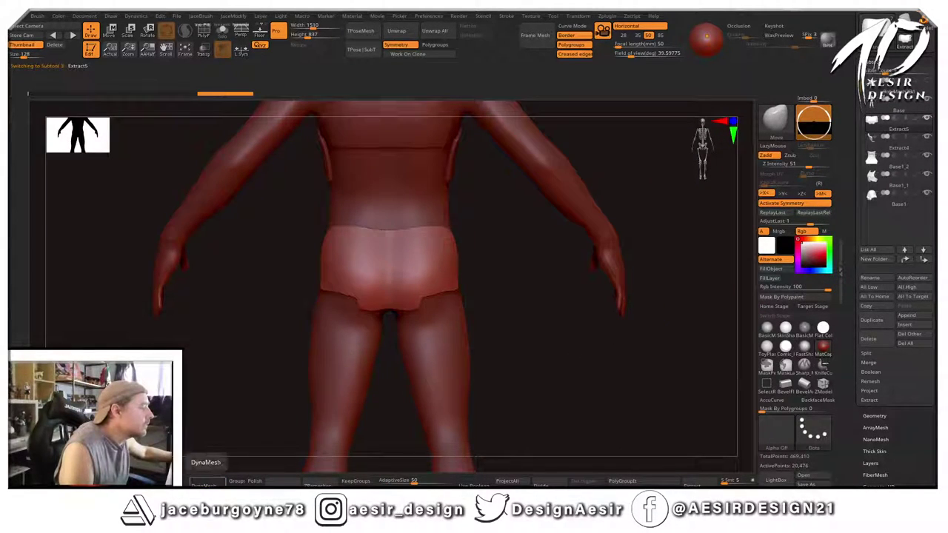
DynaMesh the rear pelvis piece with Polish enabled and remesh it at a higher density.
mouse_move(215, 430)
mouse_down()
mouse_move(263, 393)
mouse_move(258, 404)
mouse_up()
click(255, 481)
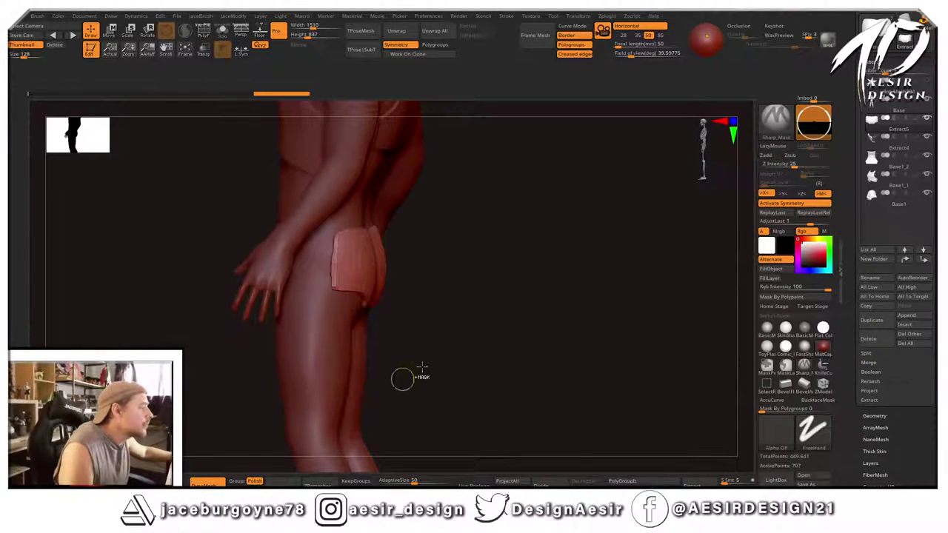
shift+drag(520, 281, 501, 277)
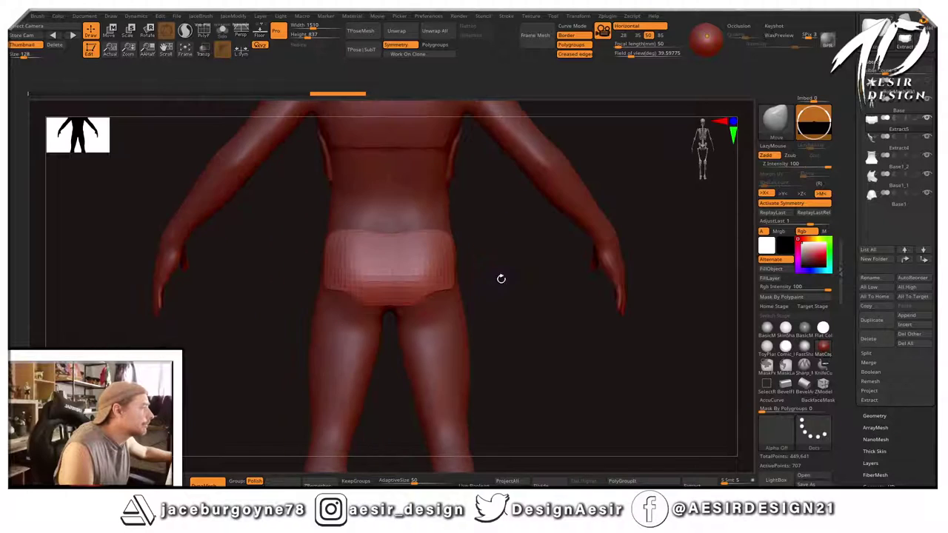
ctrl+drag(528, 339, 570, 390)
ctrl+drag(227, 329, 259, 375)
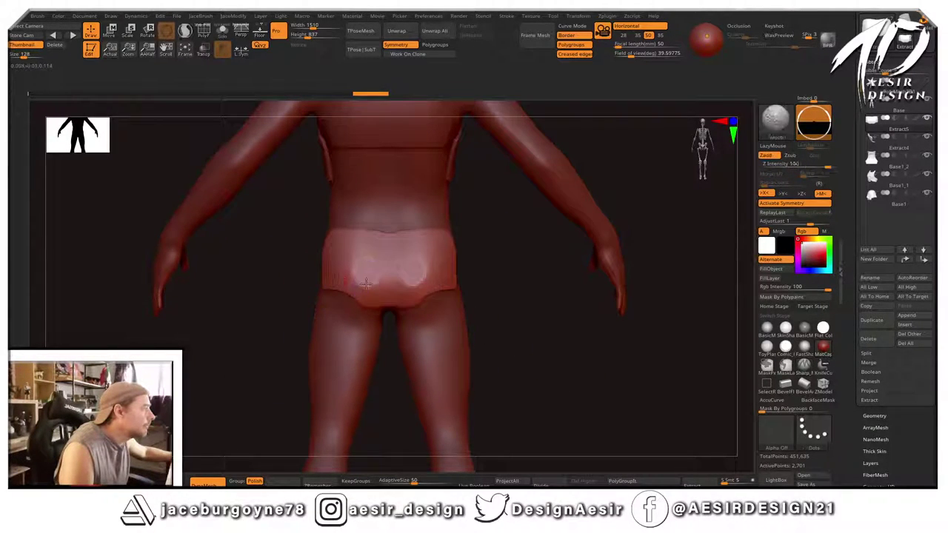
Smooth the rear pelvis piece's surface and re-DynaMesh it at a finer resolution.
shift+drag(349, 267, 340, 274)
mouse_move(195, 360)
mouse_down()
mouse_move(214, 377)
mouse_move(197, 372)
mouse_up()
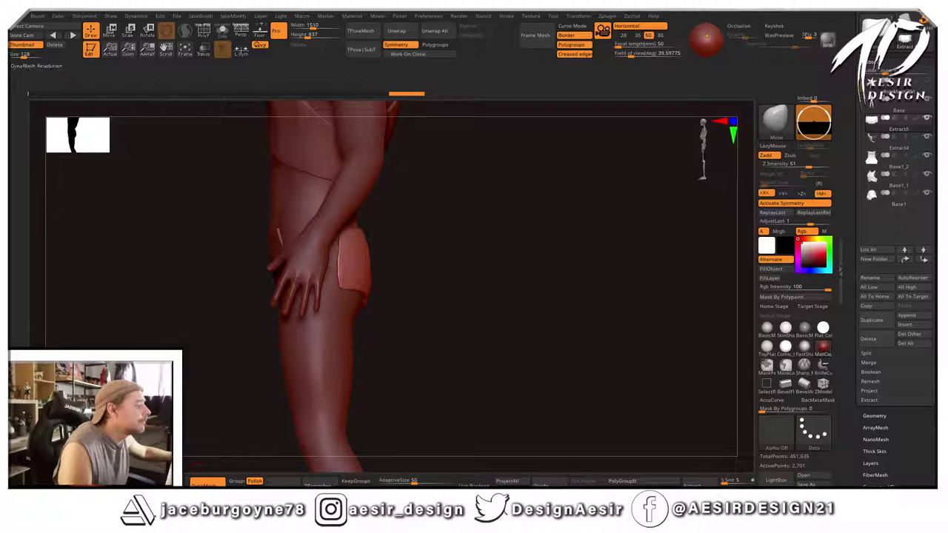
ctrl+drag(438, 337, 442, 370)
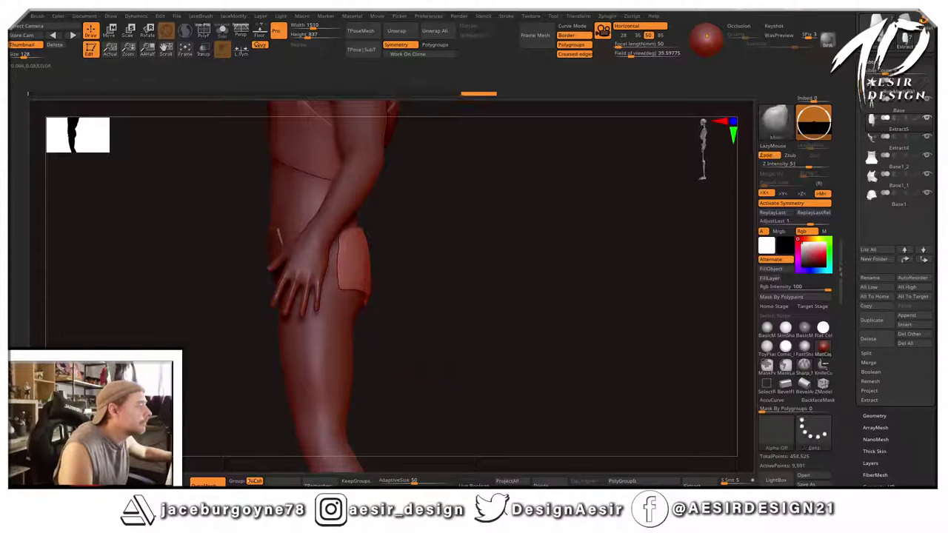
Isolate the rear pelvis piece and trim its upper edge straight and its lower tab corners with the KnifeCurve brush.
click(222, 31)
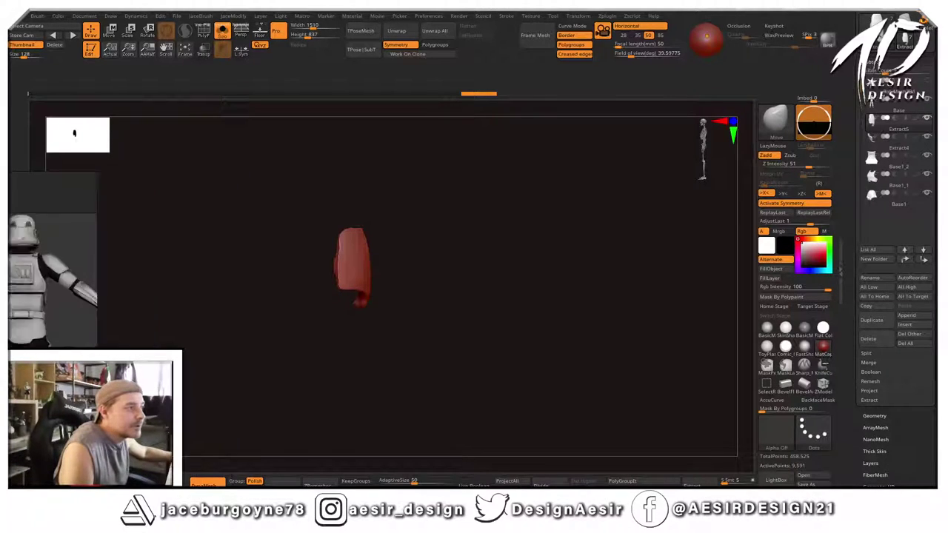
drag(473, 271, 476, 158)
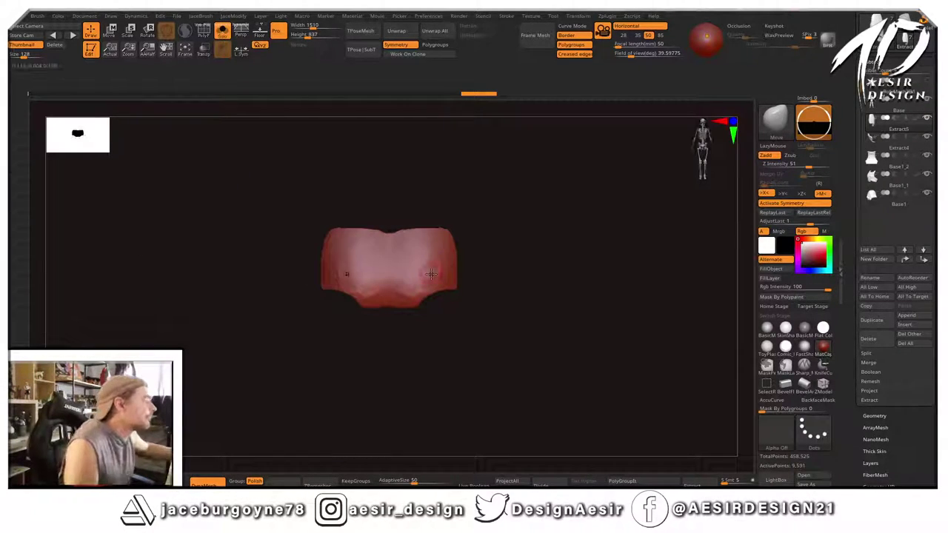
key(ctrl+shift)
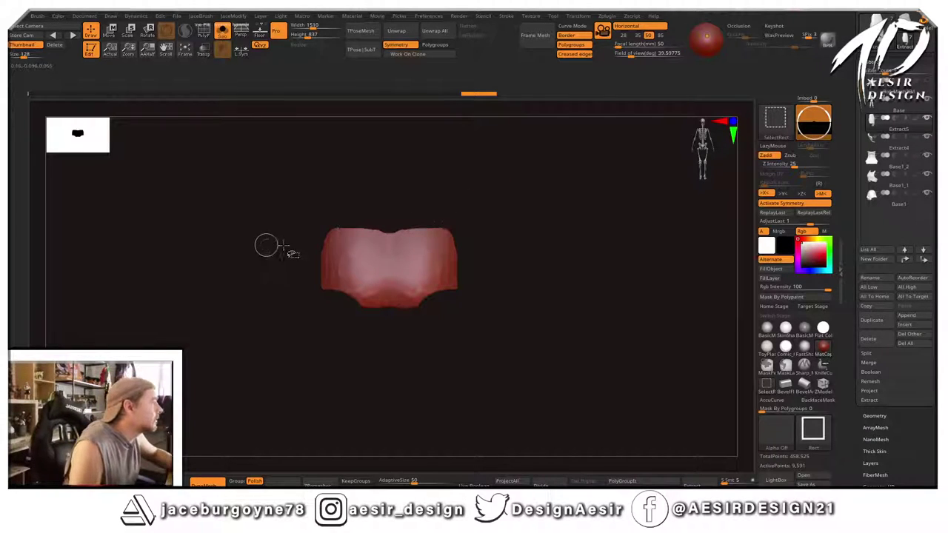
ctrl+shift+click(825, 368)
mouse_move(254, 228)
ctrl+shift+mouse_down()
mouse_move(417, 216)
mouse_move(550, 229)
mouse_move(551, 241)
mouse_move(472, 237)
mouse_move(503, 237)
mouse_move(521, 215)
mouse_move(546, 266)
mouse_move(451, 277)
ctrl+shift+mouse_up()
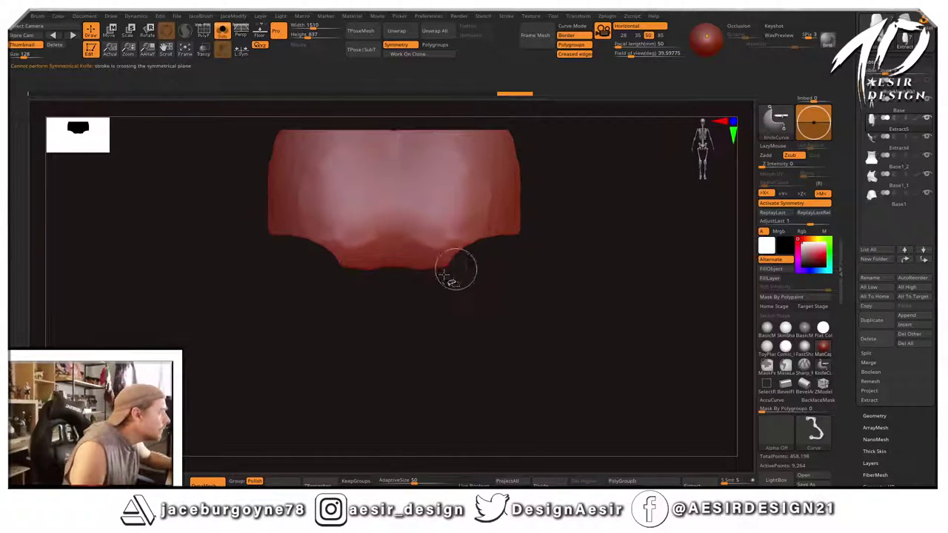
mouse_move(375, 282)
ctrl+shift+mouse_down()
mouse_move(282, 258)
mouse_move(306, 250)
ctrl+shift+mouse_up()
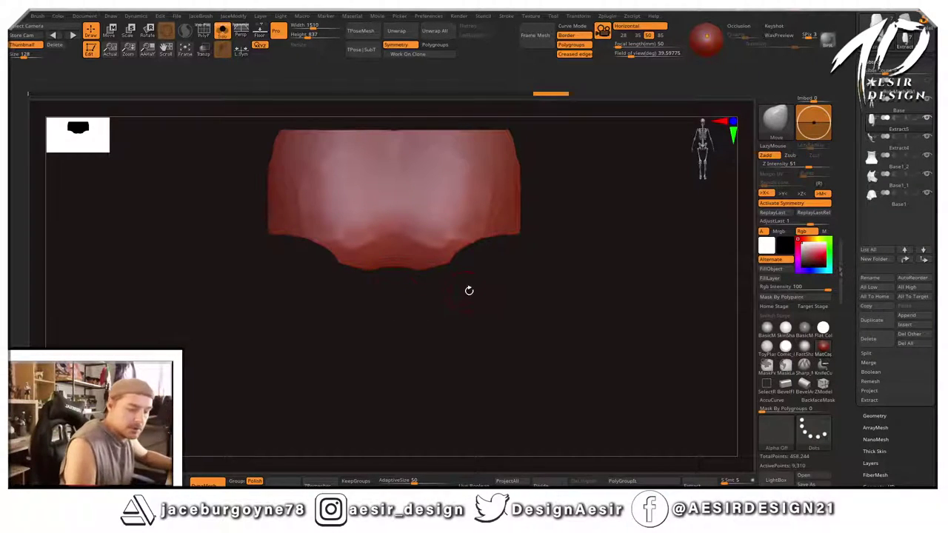
Pull the lower tab's edge into a rounded curve with a resized Move brush and smooth the rear pelvis surface.
key(b)
key(space)
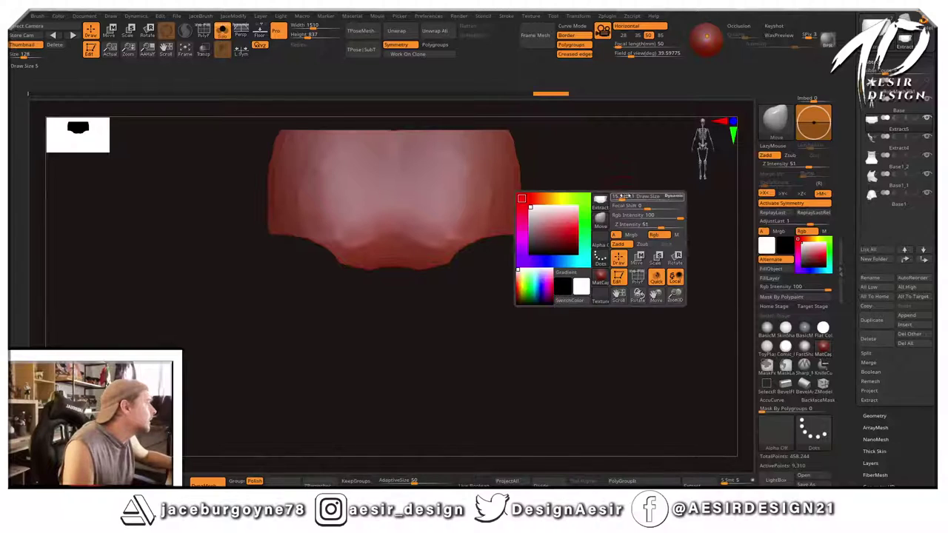
drag(626, 196, 630, 196)
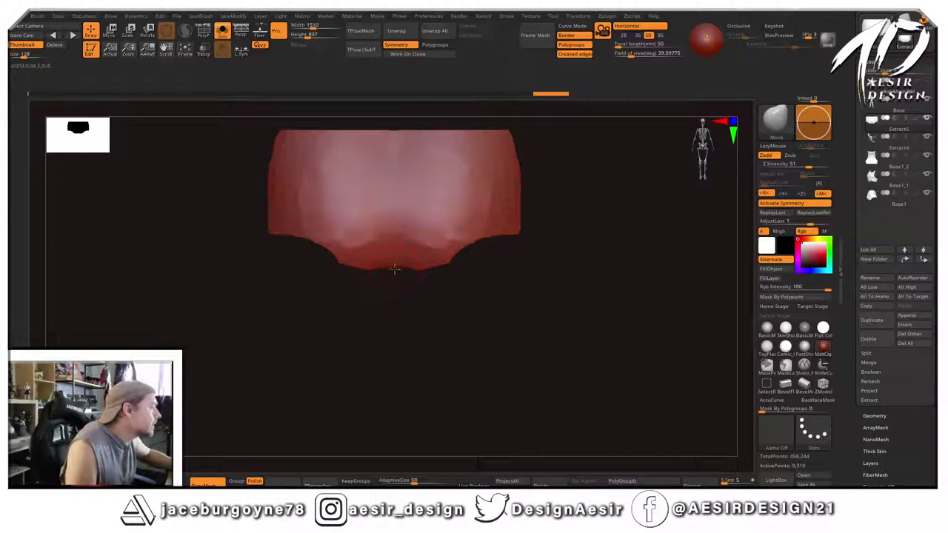
drag(394, 268, 421, 233)
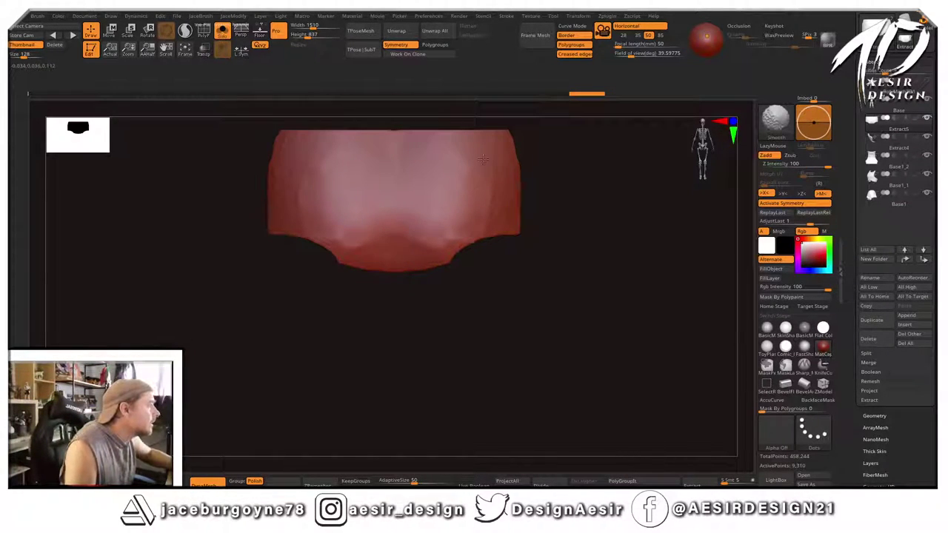
shift+drag(304, 214, 300, 219)
Recut the rear pelvis piece's lower contour with KnifeCurve, smooth the surface, and re-DynaMesh the piece.
mouse_move(241, 275)
mouse_down()
mouse_move(267, 281)
mouse_move(259, 288)
mouse_move(273, 341)
mouse_move(272, 250)
mouse_move(286, 238)
mouse_move(284, 173)
mouse_up()
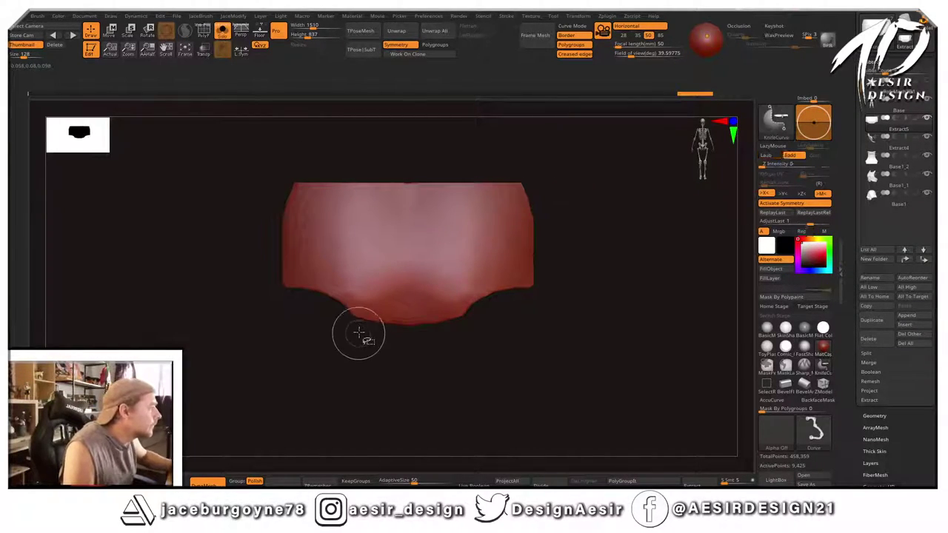
mouse_move(370, 326)
ctrl+shift+mouse_down()
mouse_move(334, 291)
mouse_move(227, 286)
mouse_move(228, 278)
ctrl+shift+mouse_up()
mouse_move(303, 355)
mouse_down()
mouse_move(329, 337)
mouse_move(455, 339)
mouse_move(305, 337)
mouse_move(321, 325)
mouse_move(450, 370)
mouse_move(498, 377)
mouse_up()
mouse_move(479, 310)
ctrl+shift+mouse_down()
mouse_move(386, 336)
mouse_move(404, 331)
mouse_move(415, 349)
ctrl+shift+mouse_up()
drag(497, 360, 467, 324)
shift+drag(432, 284, 449, 283)
mouse_move(598, 248)
ctrl+mouse_down()
mouse_move(629, 291)
mouse_move(614, 332)
ctrl+mouse_up()
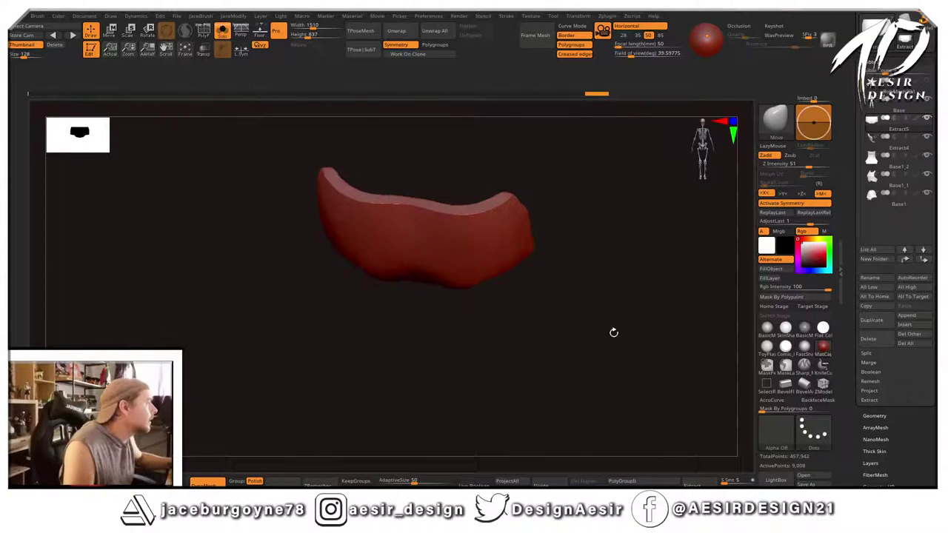
Check the rear pelvis wireframe, merge the piece into a single polygroup, and bring the full figure back into view.
click(203, 31)
drag(207, 127, 265, 219)
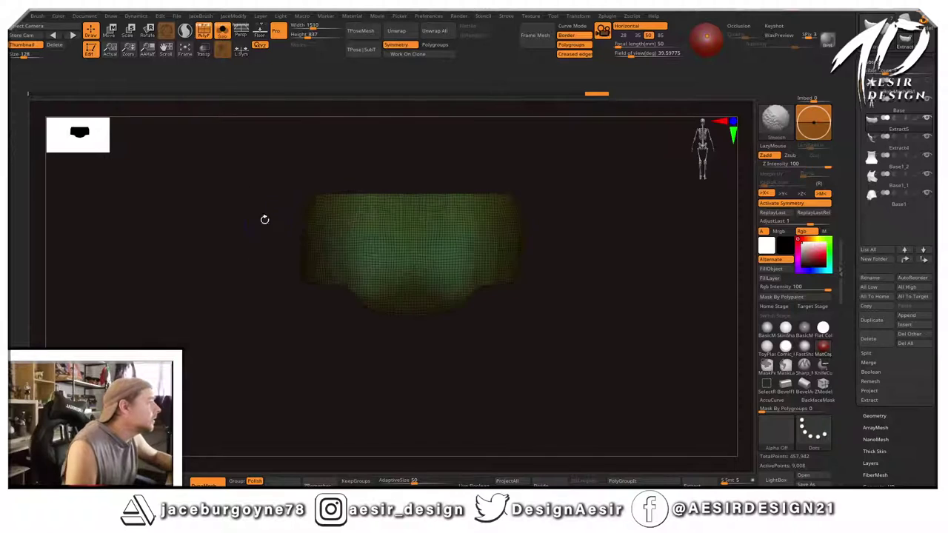
key(ctrl+w)
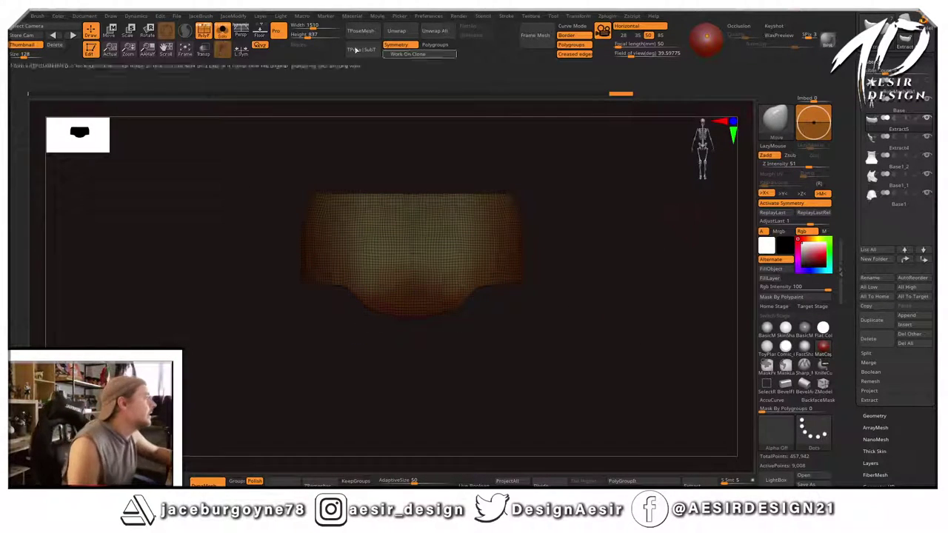
click(222, 32)
alt+drag(650, 269, 402, 91)
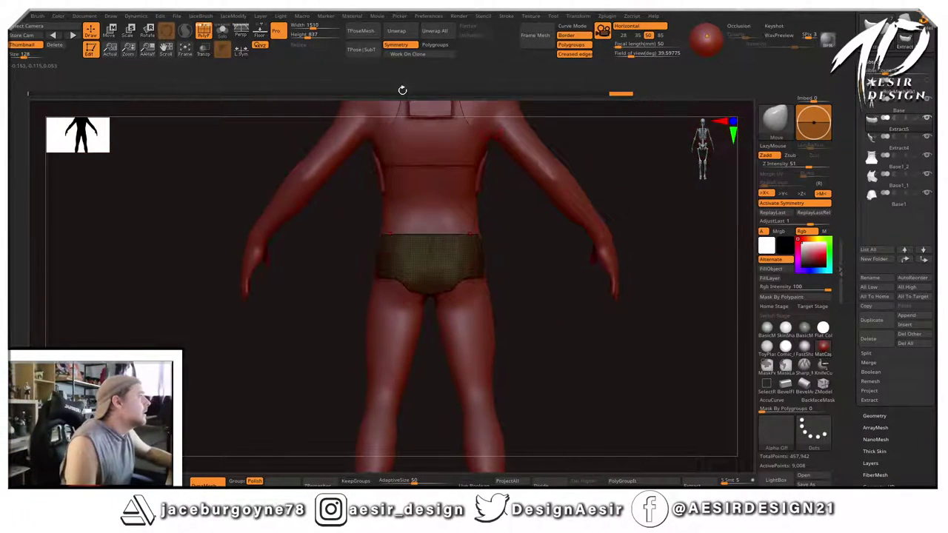
click(204, 39)
Examine the armor pieces from the front and back against the stormtrooper reference.
drag(256, 314, 356, 327)
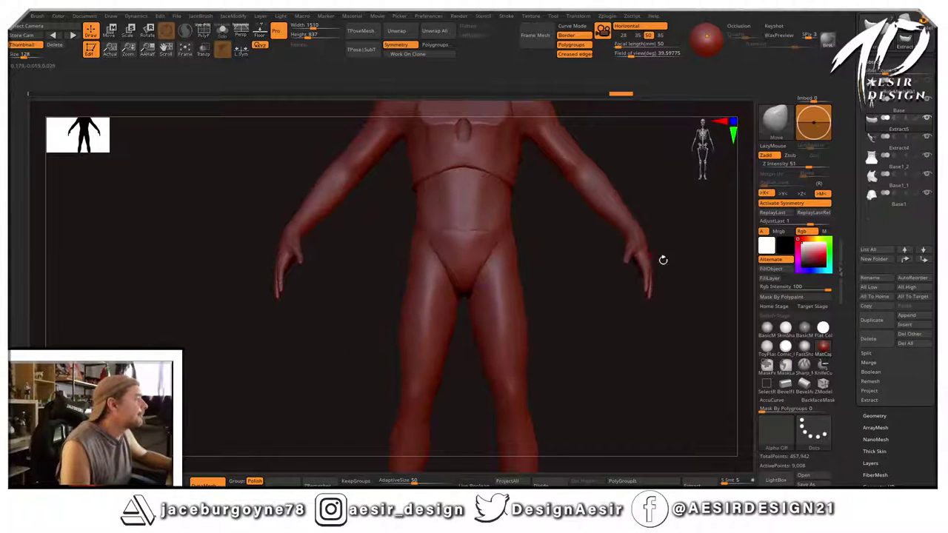
alt+drag(660, 278, 569, 393)
alt+drag(615, 309, 621, 185)
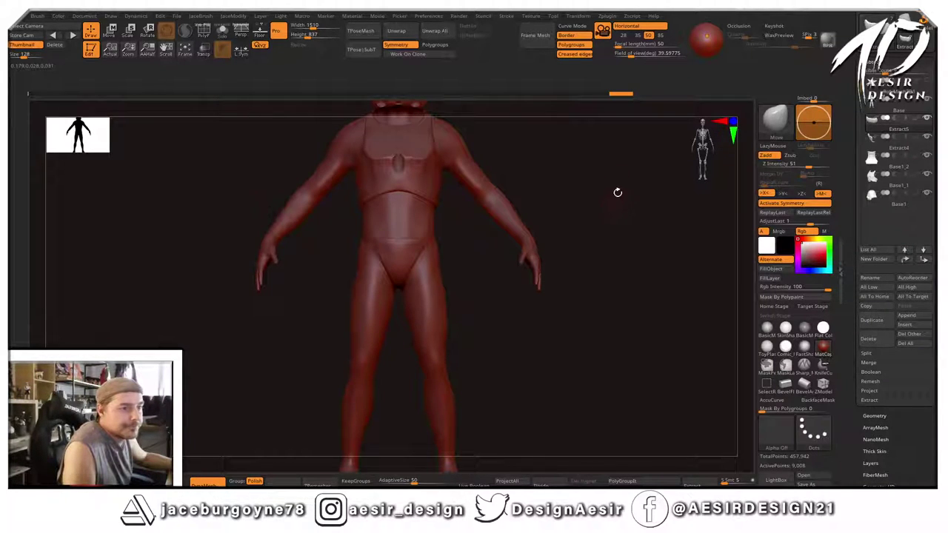
drag(618, 193, 603, 218)
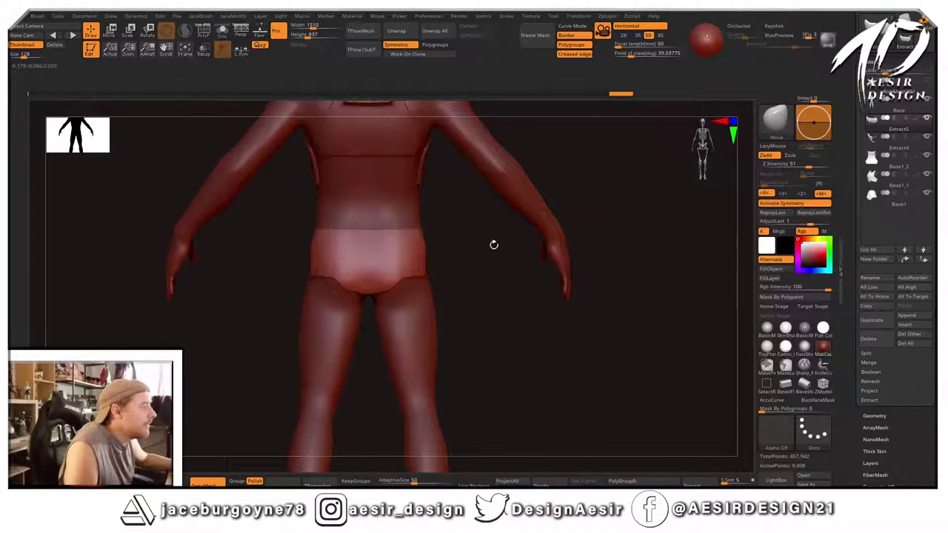
drag(493, 244, 633, 180)
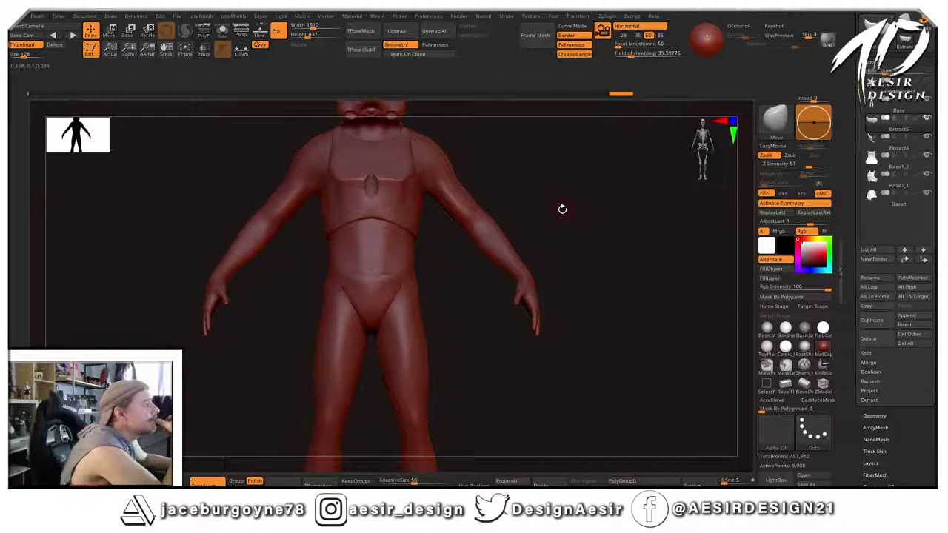
drag(563, 214, 588, 224)
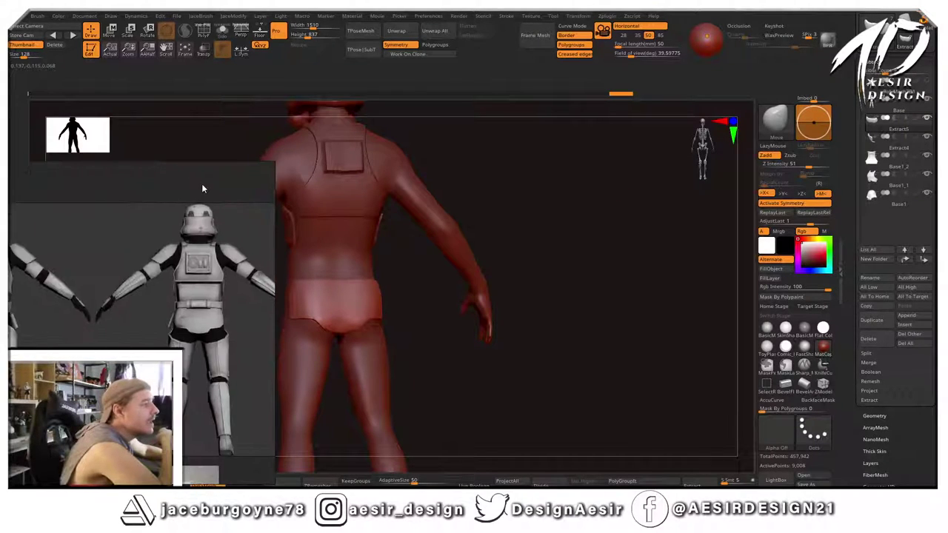
drag(595, 235, 647, 253)
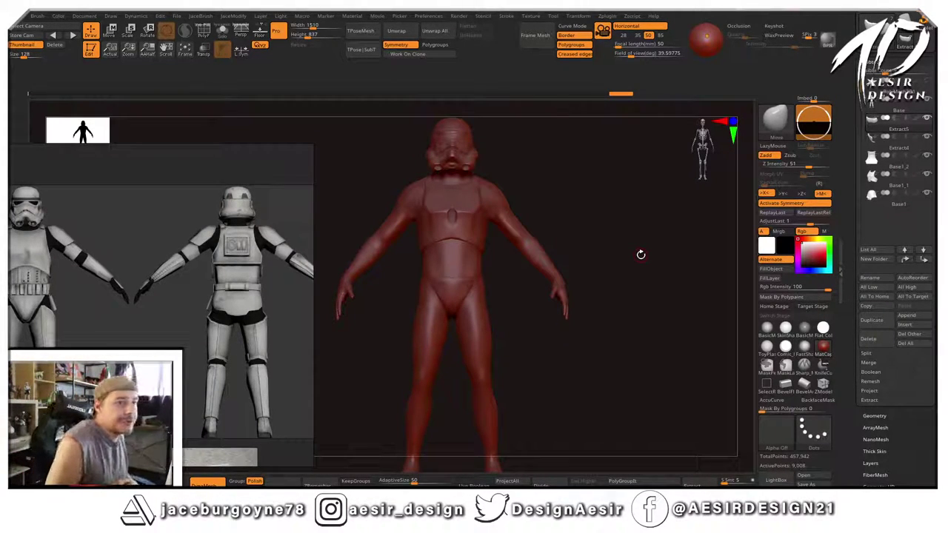
drag(640, 255, 553, 280)
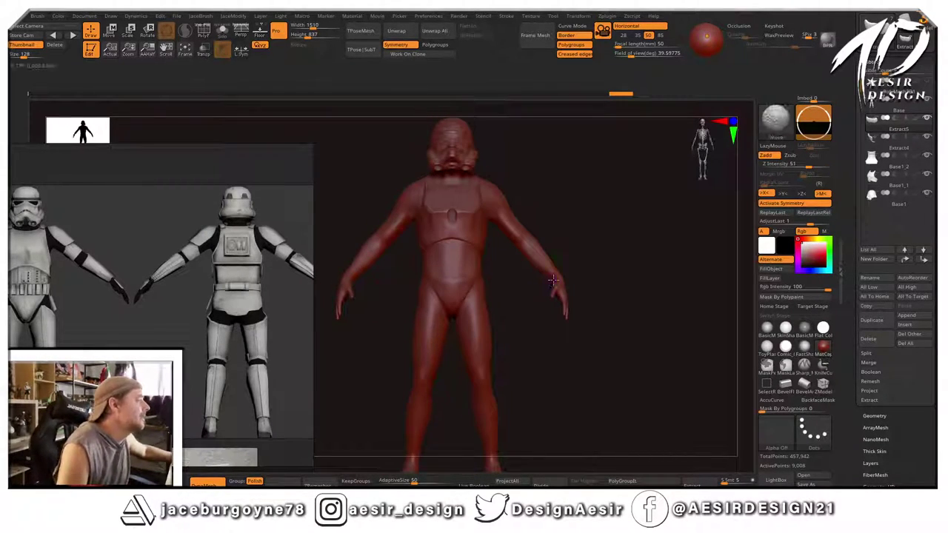
Make the base body active and mask a curved strip across the abdomen along the chest plate's lower edge.
click(917, 107)
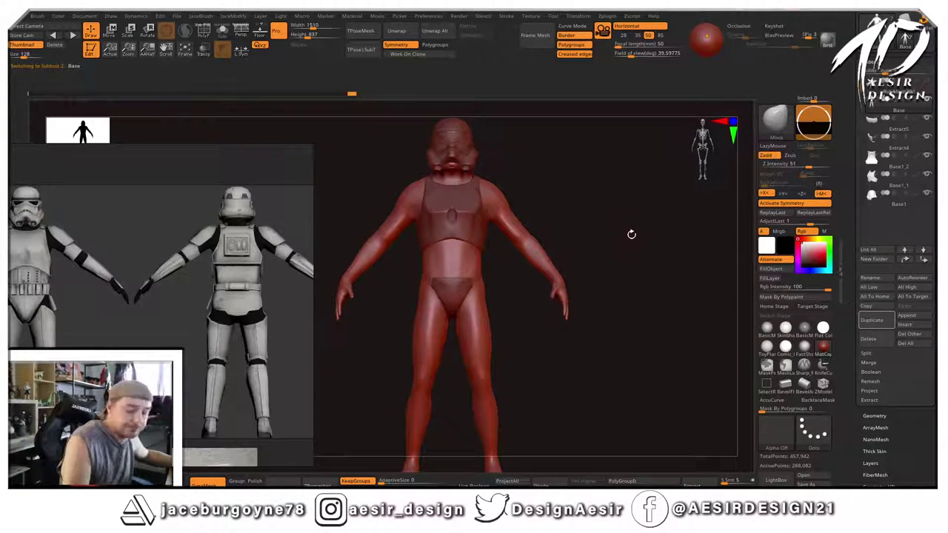
alt+drag(631, 234, 638, 259)
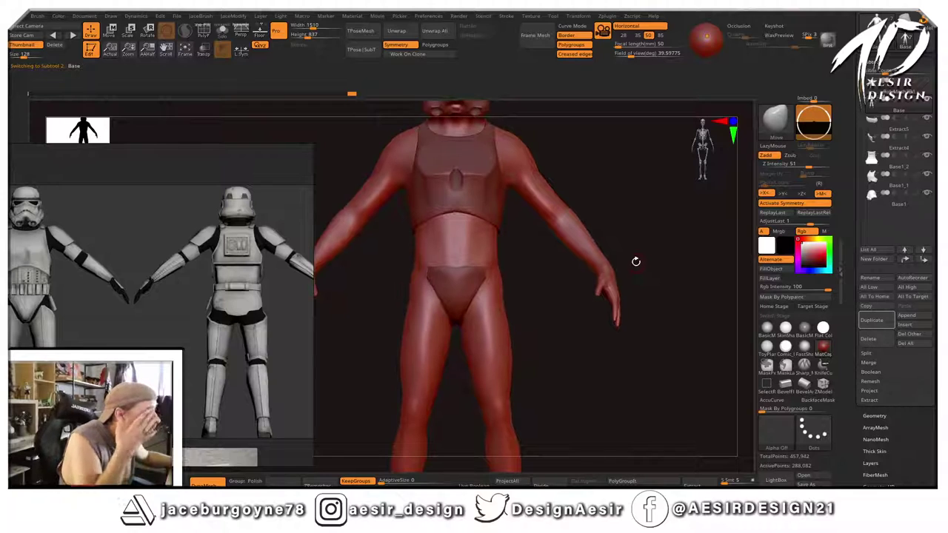
drag(635, 262, 668, 239)
mouse_move(576, 277)
mouse_down()
mouse_move(584, 294)
mouse_move(569, 267)
mouse_up()
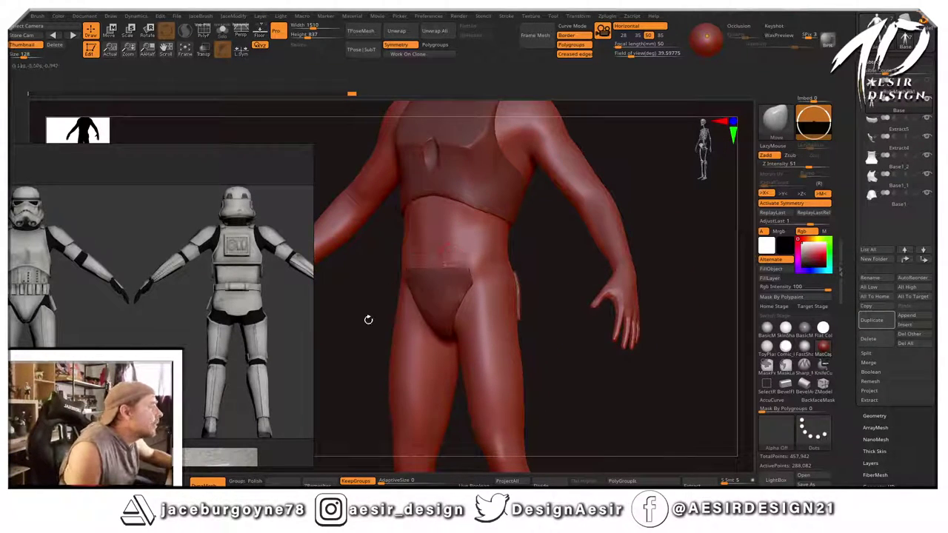
shift+drag(368, 319, 388, 322)
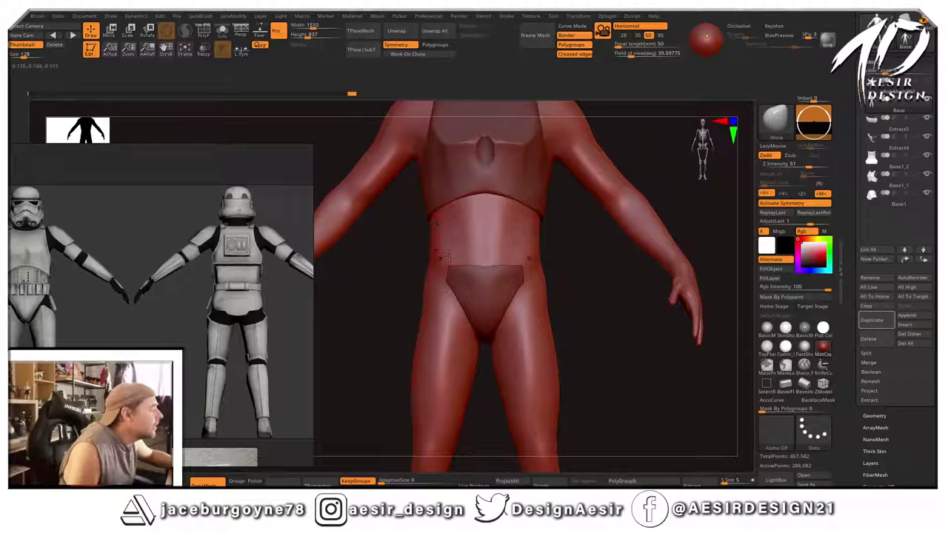
drag(563, 233, 494, 223)
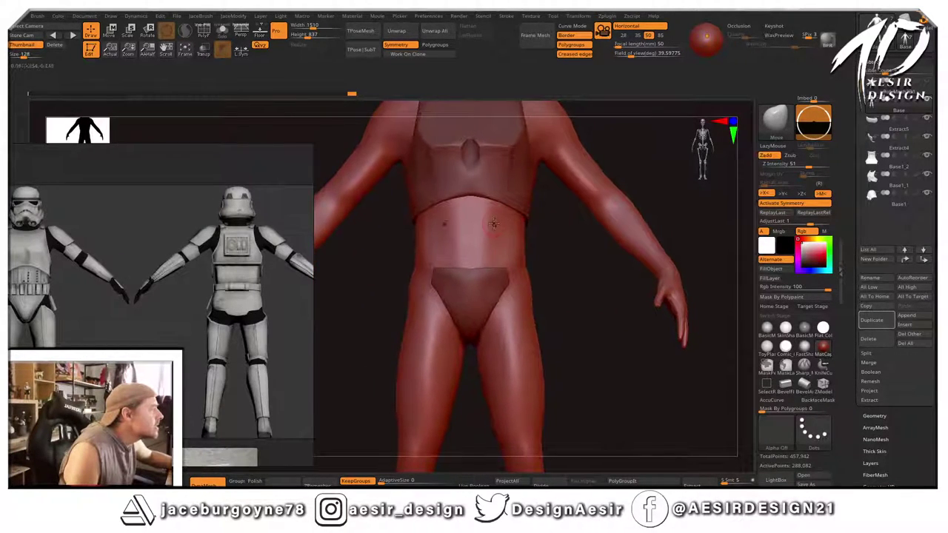
key(ctrl)
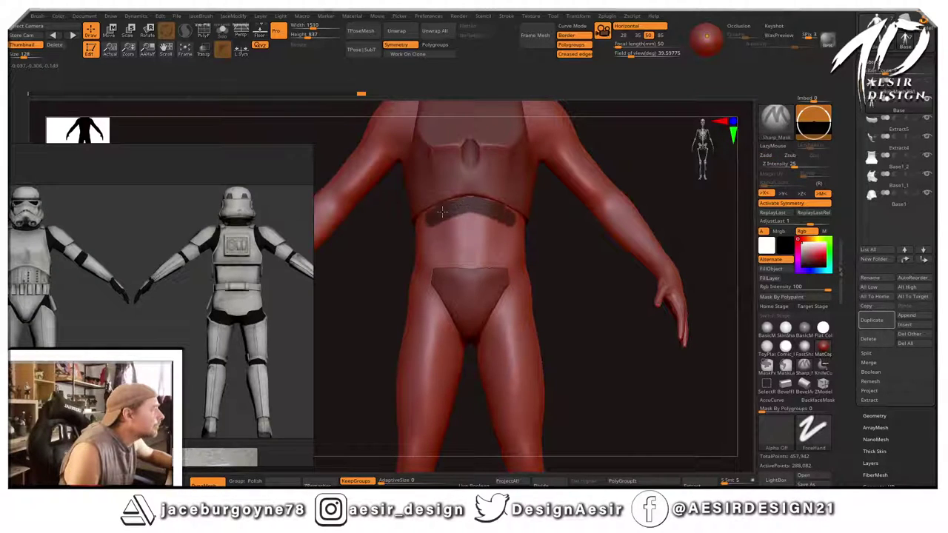
ctrl+drag(423, 222, 420, 225)
Extend the abdomen mask strip around the sides of the waist to meet the back armor's lower edge.
drag(390, 269, 432, 261)
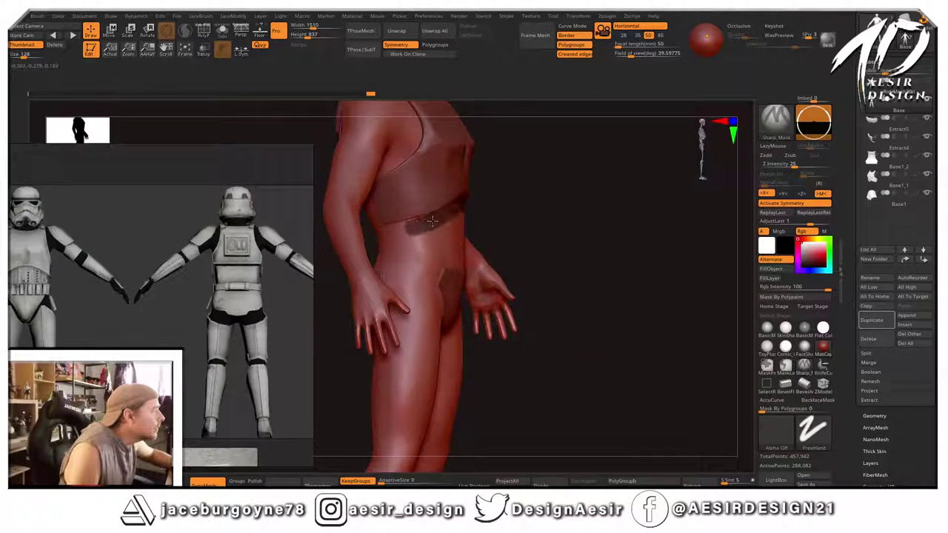
mouse_move(402, 228)
mouse_down()
mouse_move(560, 197)
mouse_move(415, 234)
mouse_up()
ctrl+drag(403, 196, 366, 196)
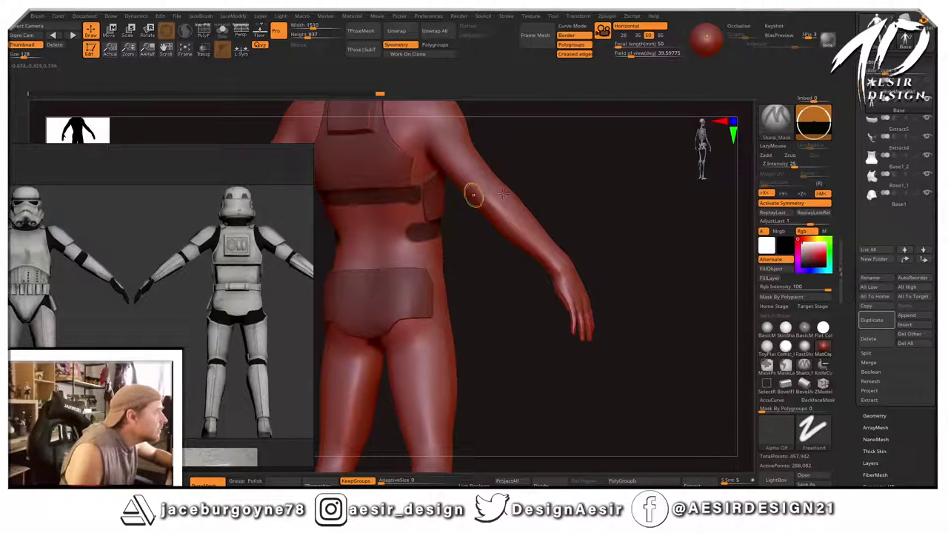
mouse_move(561, 186)
mouse_down()
mouse_move(508, 182)
mouse_move(550, 183)
mouse_up()
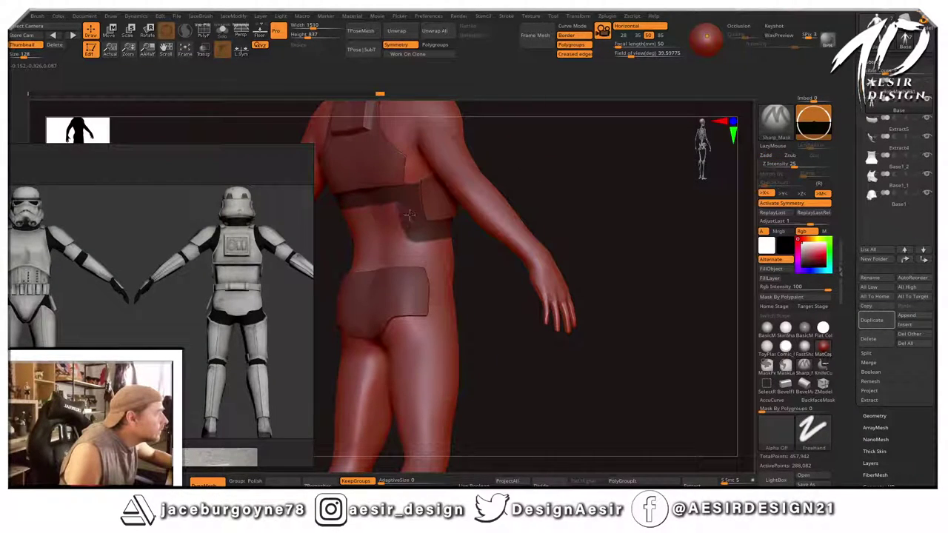
mouse_move(410, 214)
mouse_down()
mouse_move(553, 192)
mouse_move(507, 200)
mouse_up()
Fill the mask down to the pelvis pieces so it covers the whole midriff, front, sides and back.
ctrl+drag(480, 254, 436, 261)
mouse_move(374, 294)
mouse_down()
mouse_move(446, 278)
mouse_move(412, 257)
mouse_move(567, 203)
mouse_move(473, 258)
mouse_move(469, 228)
mouse_move(519, 234)
mouse_move(545, 224)
mouse_move(504, 217)
mouse_up()
drag(645, 167, 576, 186)
alt+drag(422, 295, 428, 232)
mouse_move(412, 348)
mouse_down()
mouse_move(429, 311)
mouse_move(403, 307)
mouse_move(377, 322)
mouse_move(408, 318)
mouse_move(413, 333)
mouse_move(494, 330)
mouse_up()
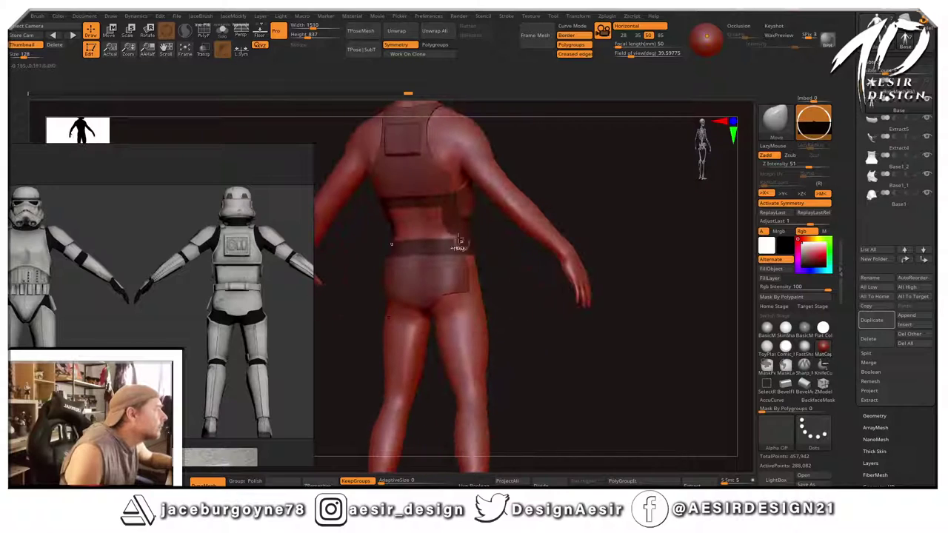
mouse_move(458, 242)
ctrl+mouse_down()
mouse_move(438, 234)
mouse_move(430, 213)
ctrl+mouse_up()
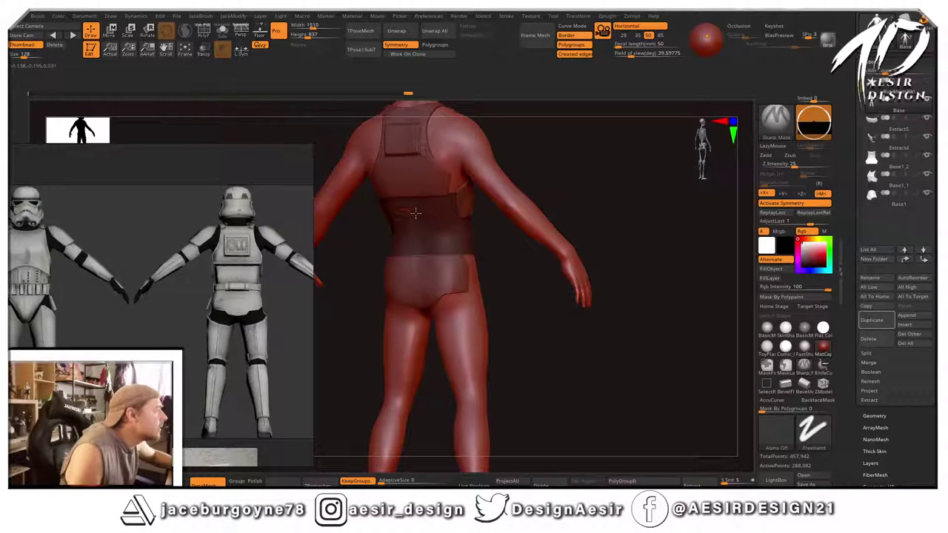
mouse_move(583, 182)
mouse_down()
mouse_move(632, 178)
mouse_move(603, 153)
mouse_move(602, 172)
mouse_up()
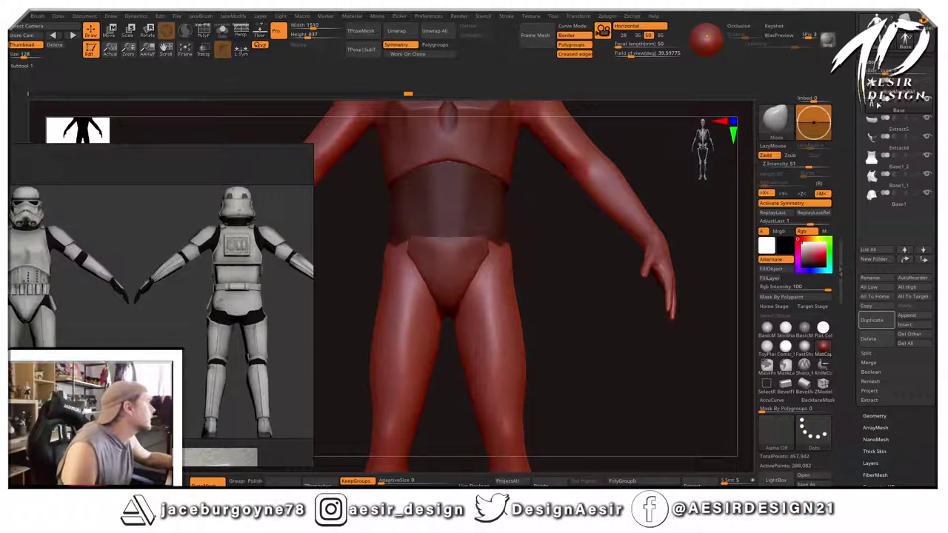
Isolate the base body and extend the midriff mask upward across the front and slightly lower across the back.
click(222, 30)
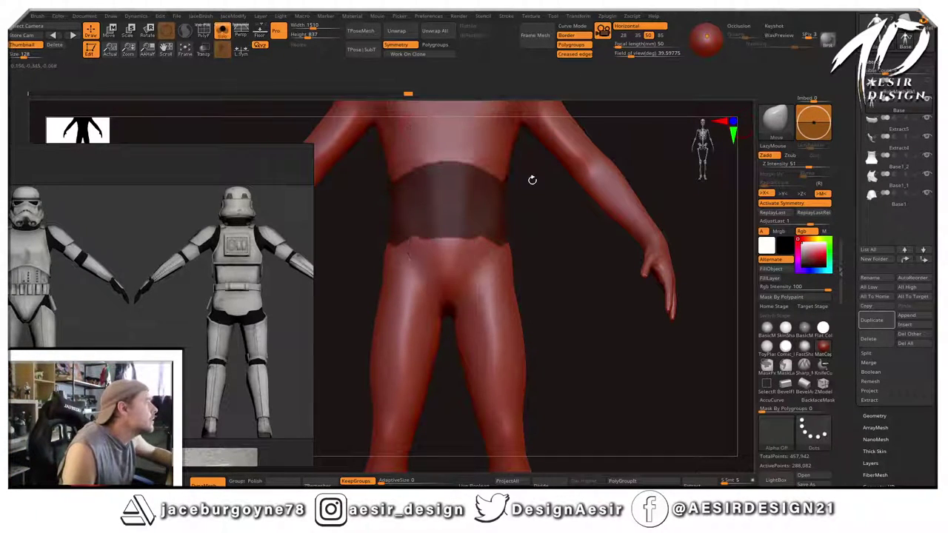
ctrl+drag(402, 173, 447, 162)
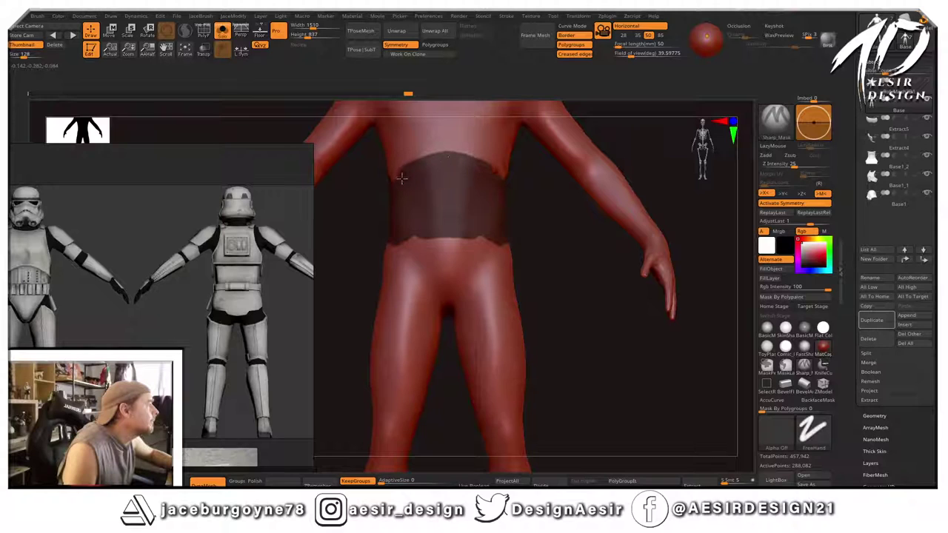
drag(370, 208, 383, 184)
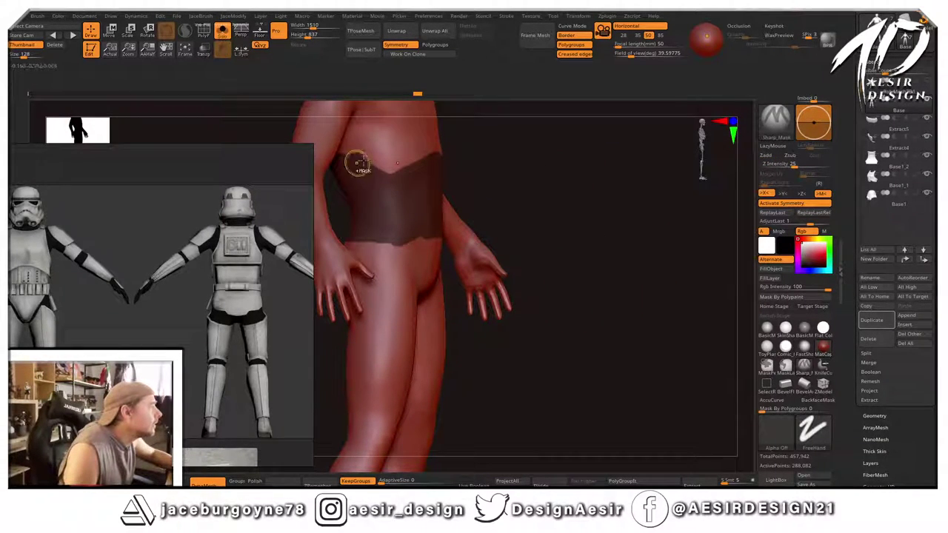
drag(512, 150, 577, 150)
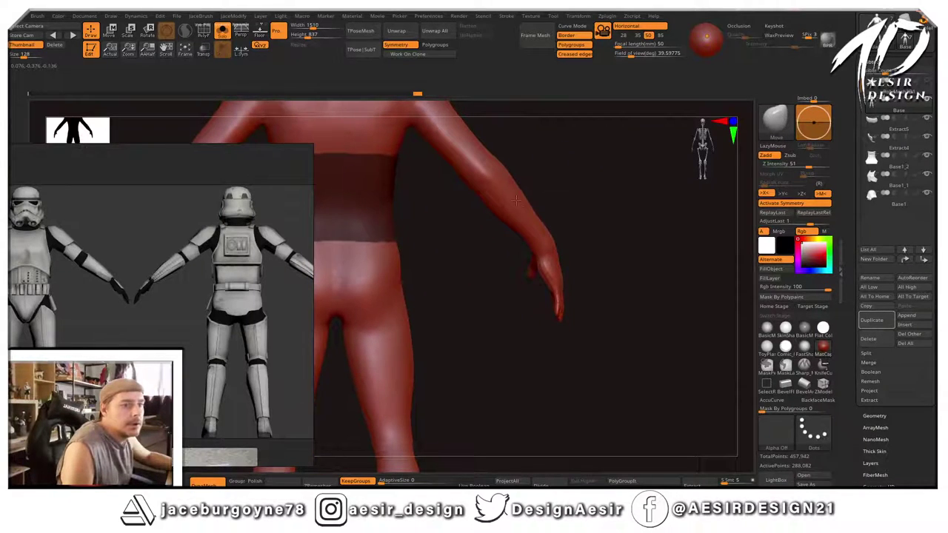
alt+drag(468, 276, 676, 276)
ctrl+drag(504, 239, 539, 237)
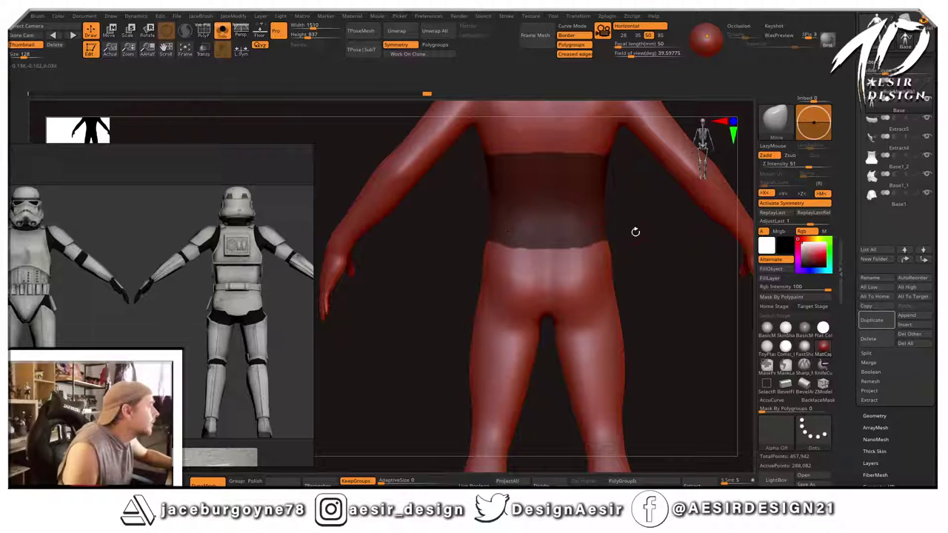
Even out the midriff mask's lower edge around the hips and across the front.
mouse_move(635, 232)
mouse_down()
mouse_move(607, 229)
mouse_move(655, 236)
mouse_move(595, 237)
mouse_move(620, 239)
mouse_up()
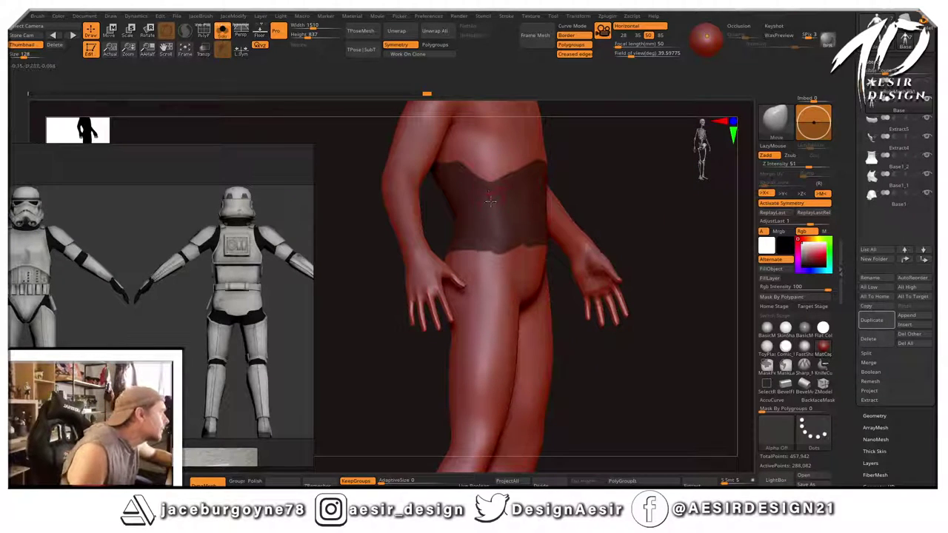
drag(630, 159, 574, 159)
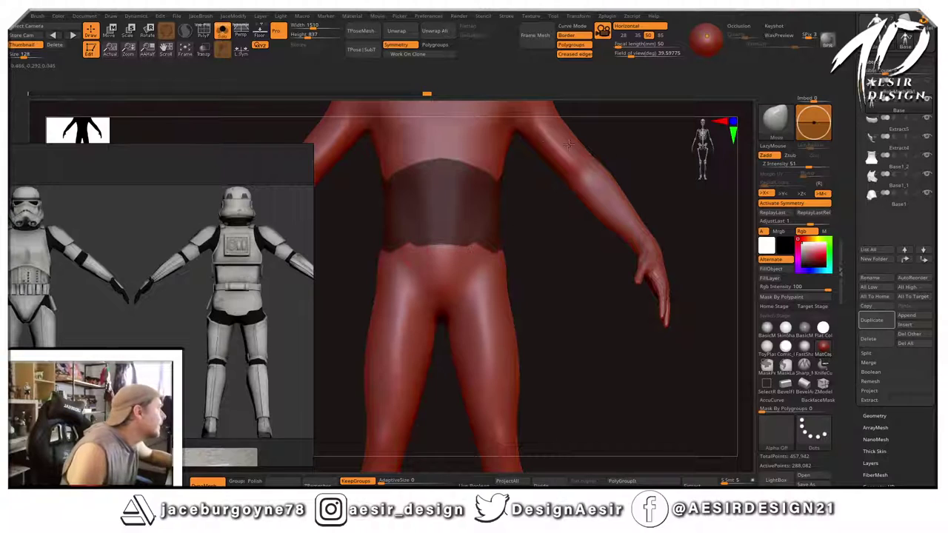
click(222, 31)
click(222, 31)
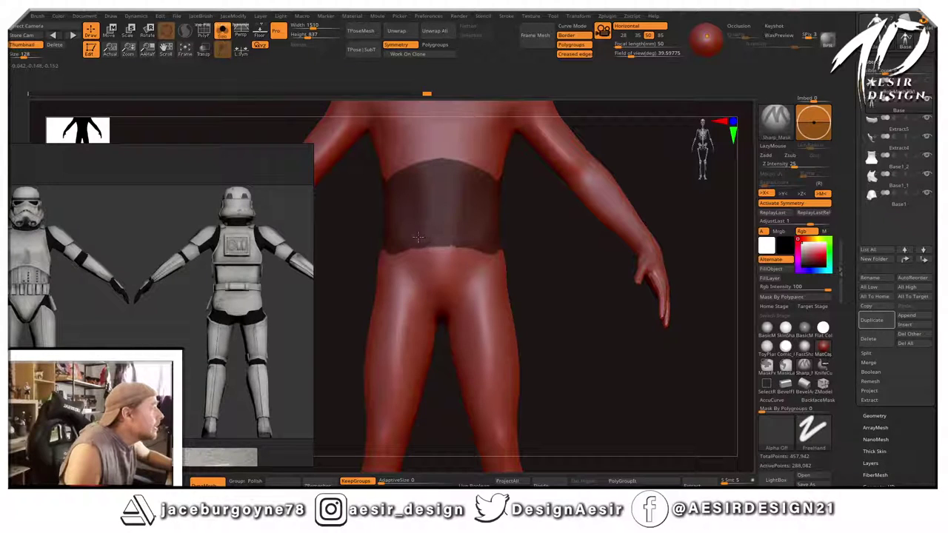
key(b)
key(m)
key(v)
mouse_move(542, 227)
mouse_down()
mouse_move(612, 225)
mouse_move(571, 212)
mouse_move(631, 199)
mouse_move(610, 212)
mouse_up()
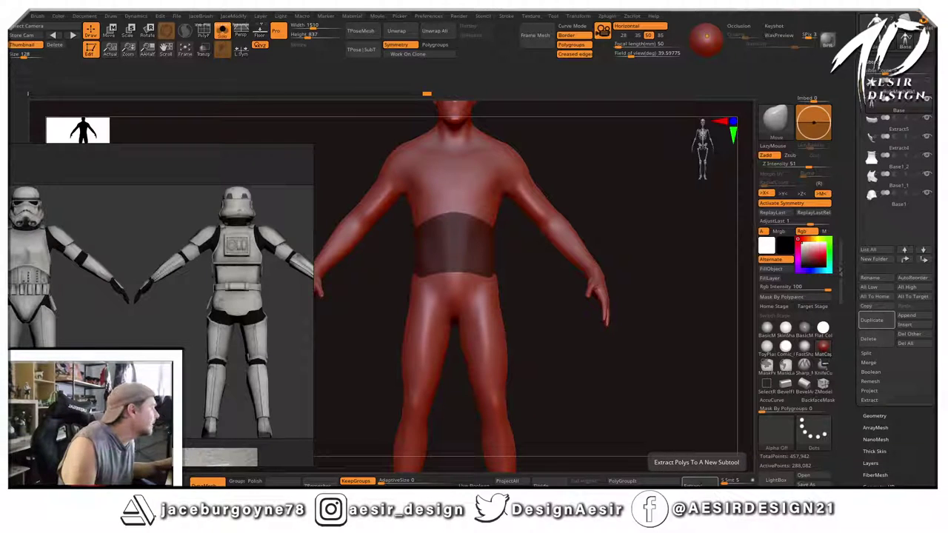
Extract the masked midriff as a new abdomen armor subtool, accept it, and clear the mask on the base body.
click(700, 485)
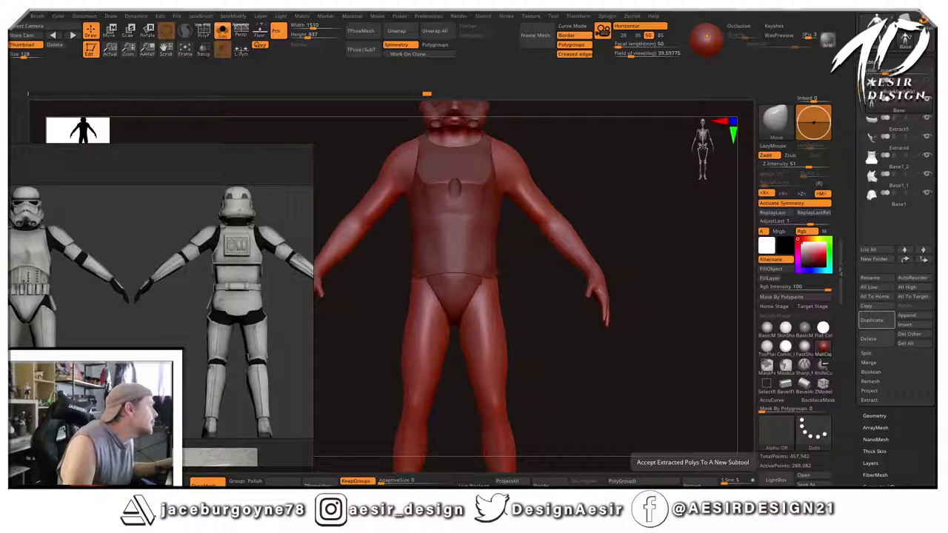
click(694, 491)
drag(566, 378, 650, 256)
click(929, 114)
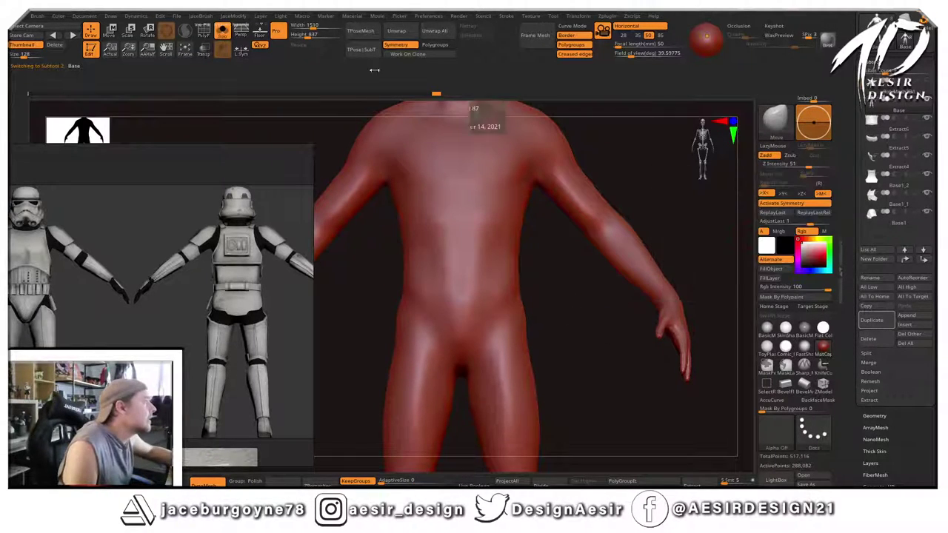
click(223, 31)
Make the extracted abdomen piece active and fit its upper front edge under the chest plate with the Move brush.
alt+drag(618, 356, 614, 256)
key(space)
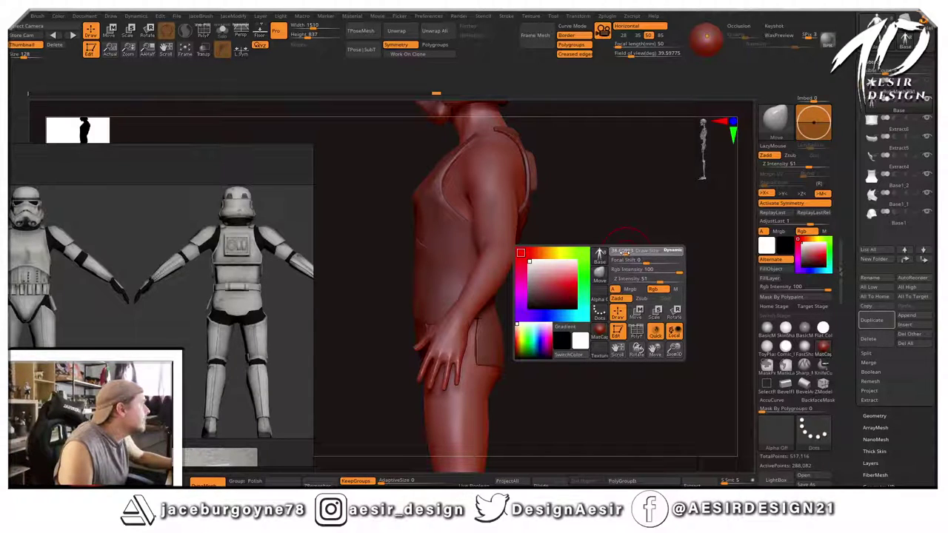
click(900, 124)
drag(624, 222, 593, 236)
key(space)
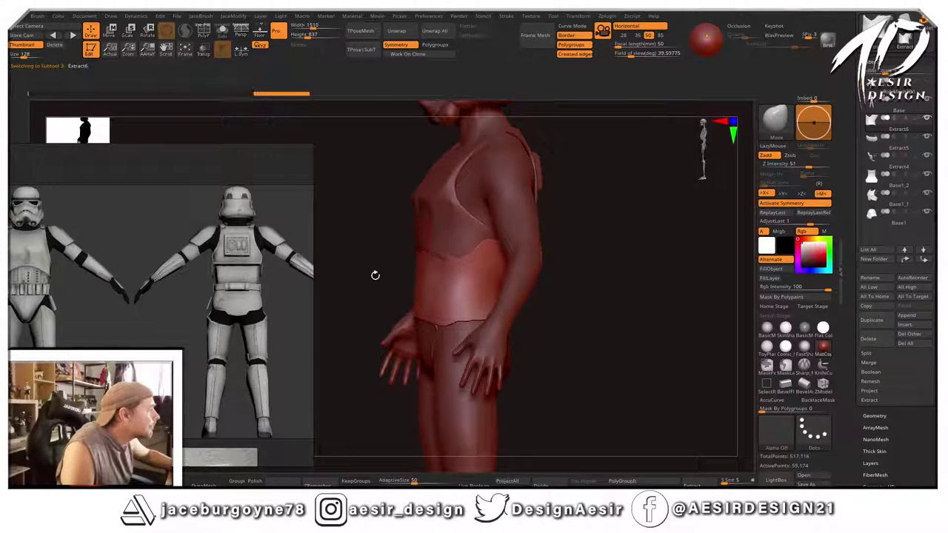
drag(376, 275, 443, 265)
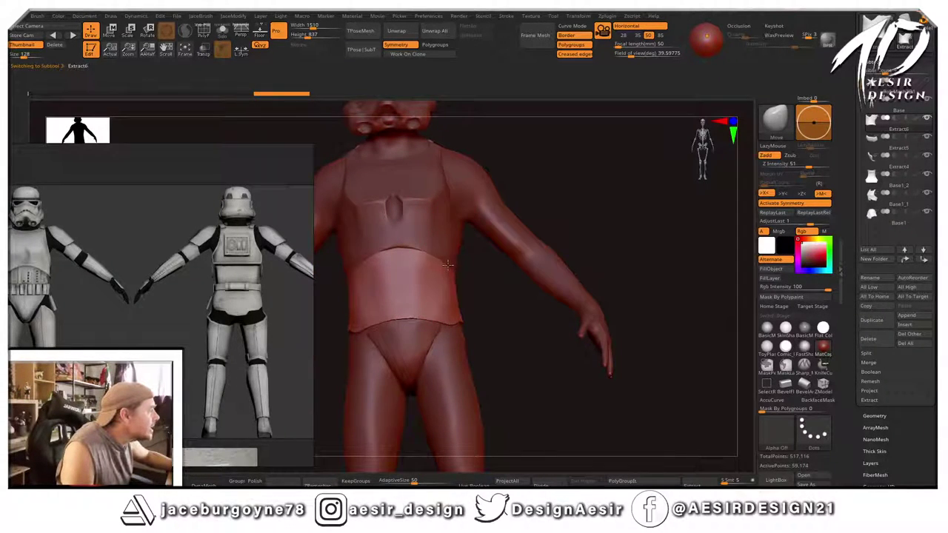
key(Right)
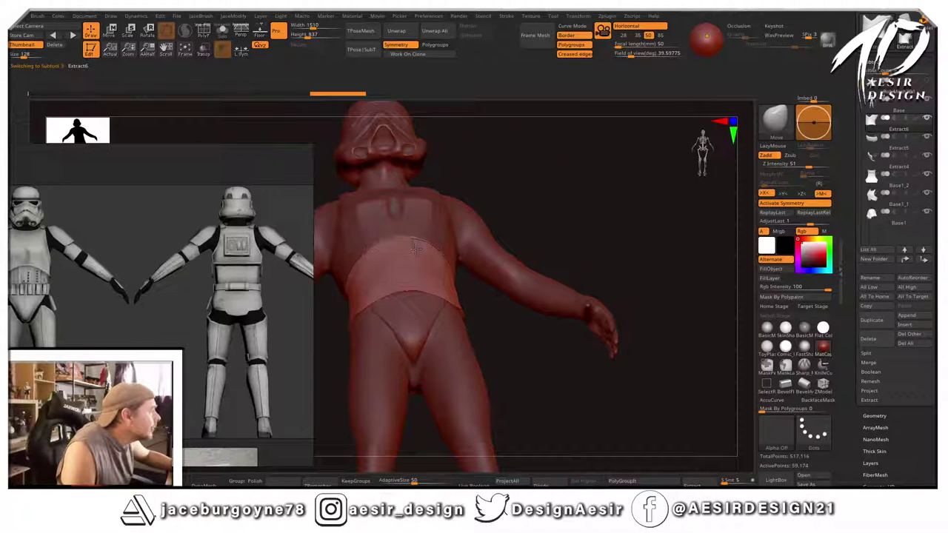
key(Right)
key(Right)
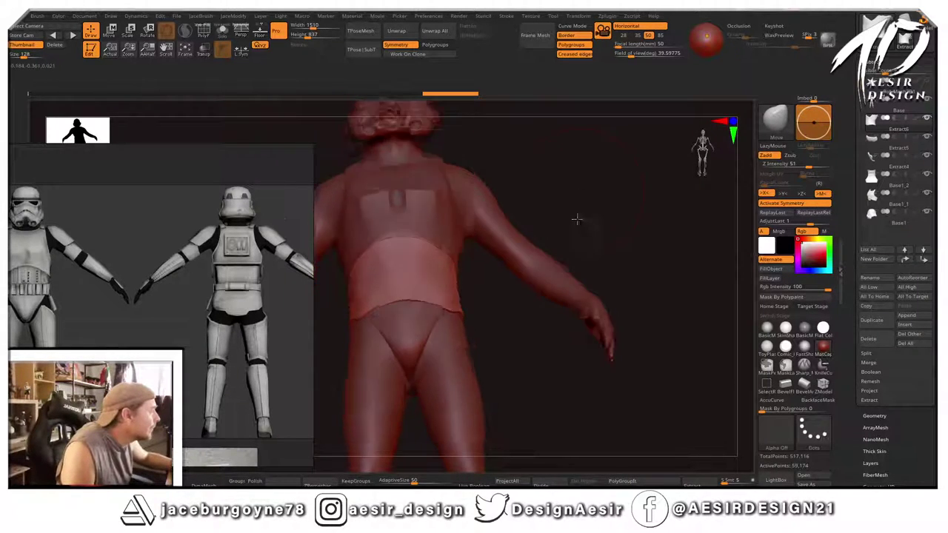
Reshape the abdomen piece's back and side edges to meet the back armor and the rear pelvis piece.
drag(545, 212, 423, 165)
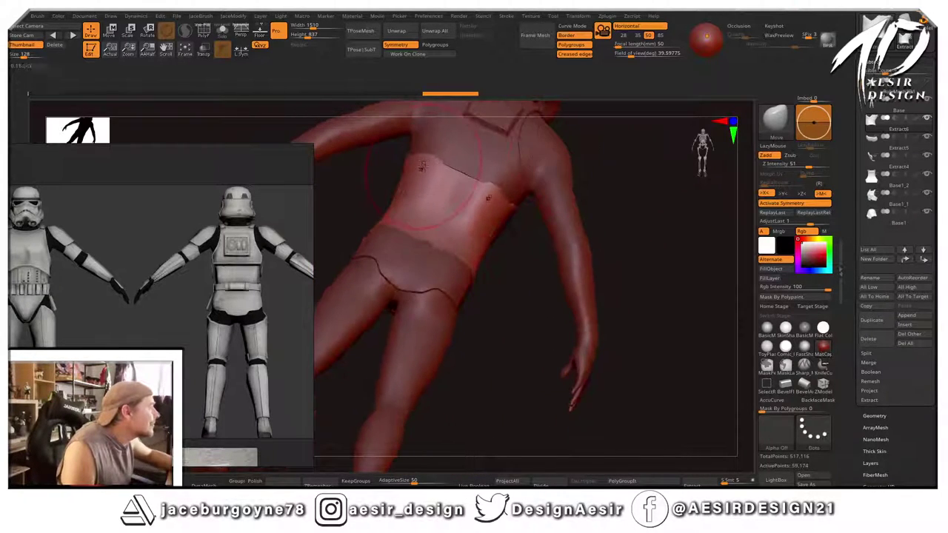
key(Right)
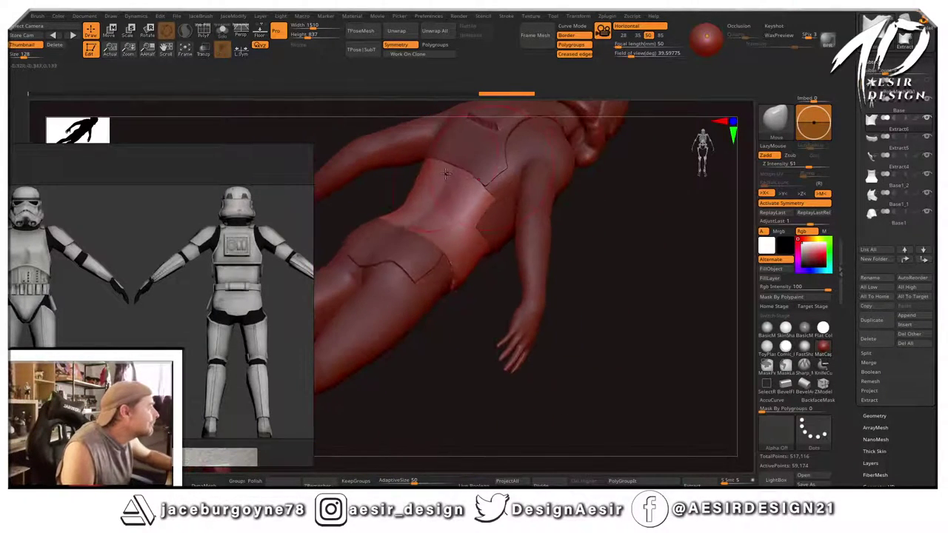
key(Left)
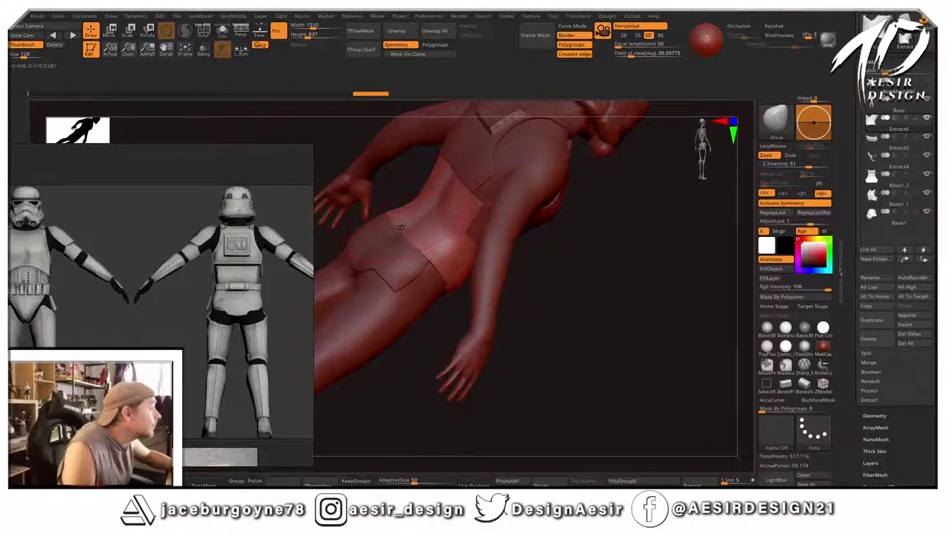
key(Right)
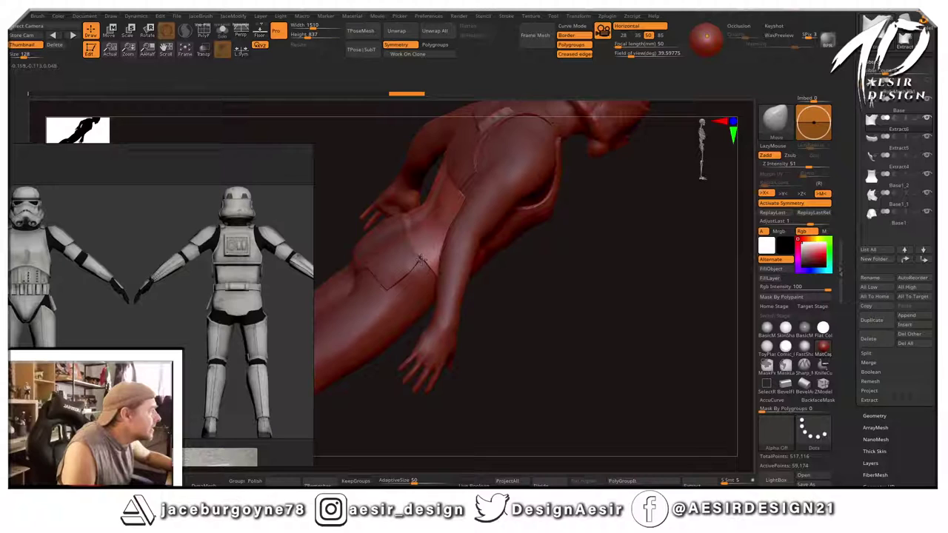
Push the abdomen piece's lower front edge behind the front pelvis piece and smooth its border at the hip.
drag(546, 241, 655, 222)
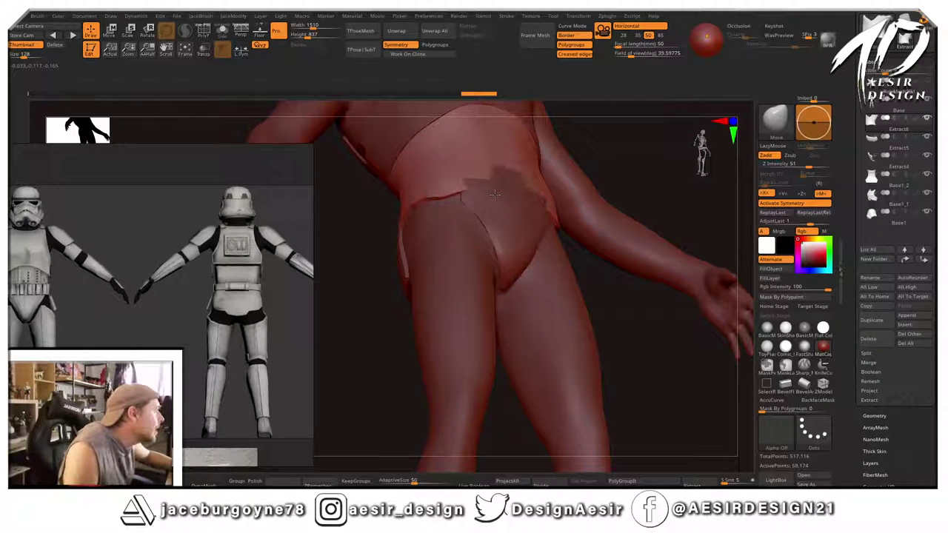
drag(495, 195, 496, 200)
key(space)
drag(624, 154, 518, 182)
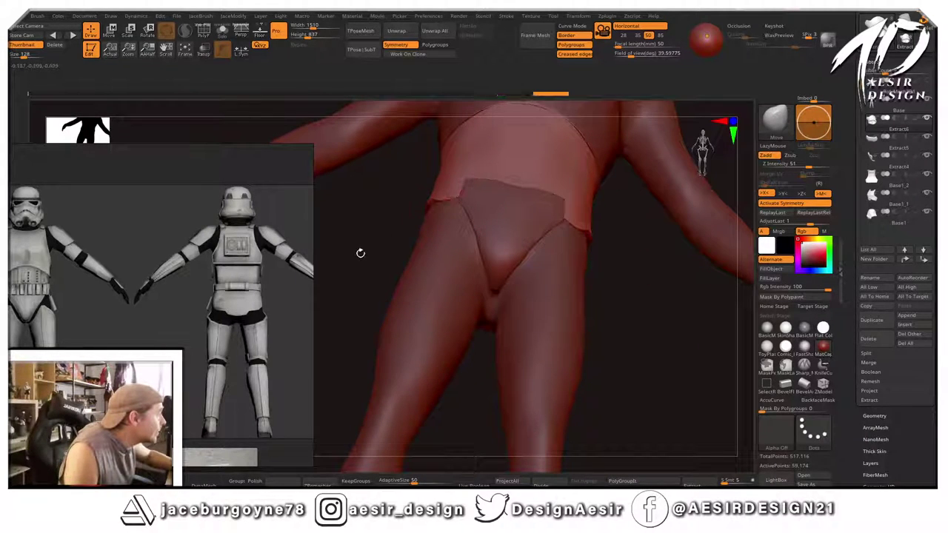
key(Right)
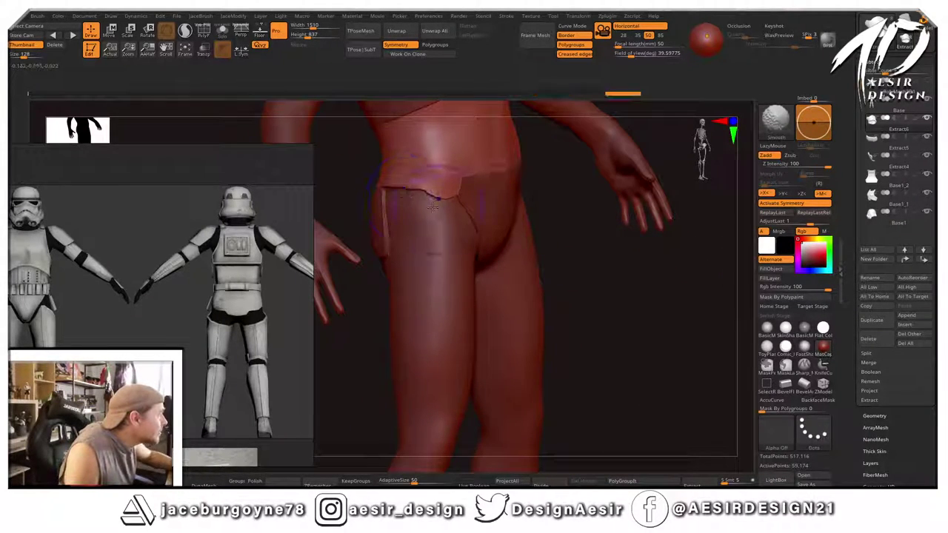
key(Right)
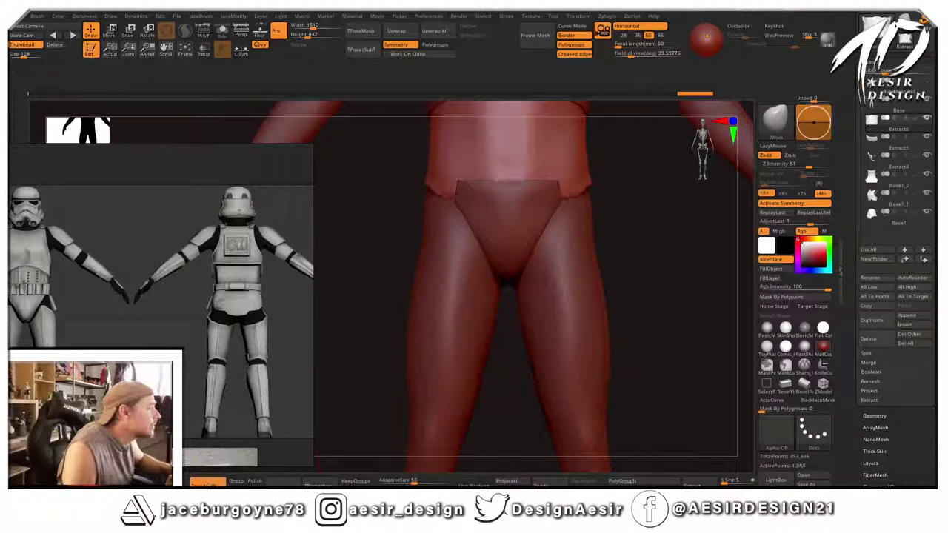
Undo the last remesh and run DynaMesh again on the abdomen piece with Polish enabled.
key(ctrl+z)
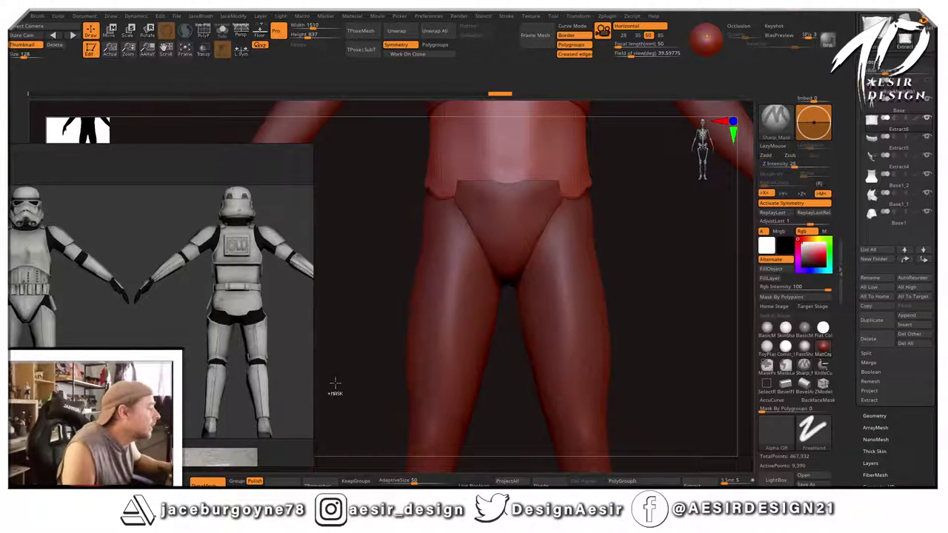
ctrl+drag(333, 386, 337, 393)
drag(648, 200, 463, 193)
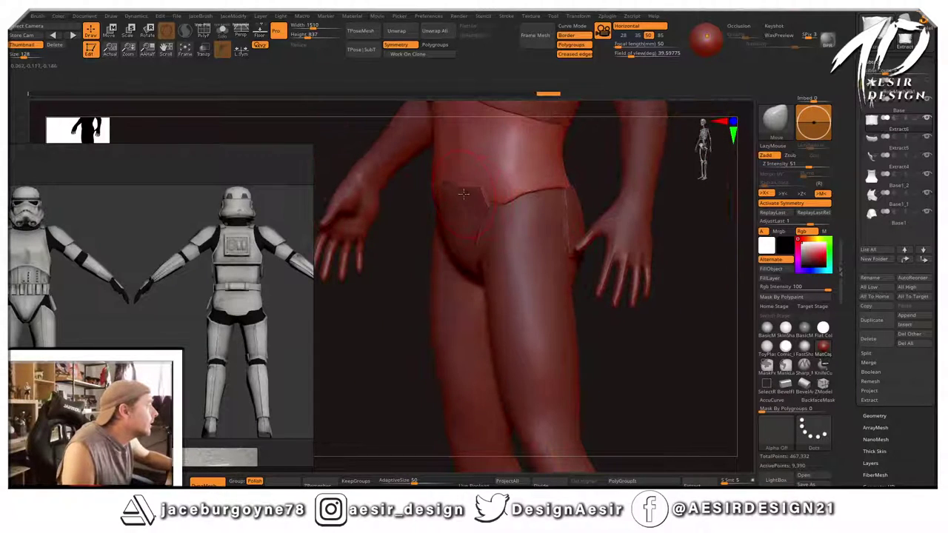
Tuck the front pelvis piece's upper edge under the abdomen piece and fit the rear pelvis piece's upper edge against it.
click(911, 156)
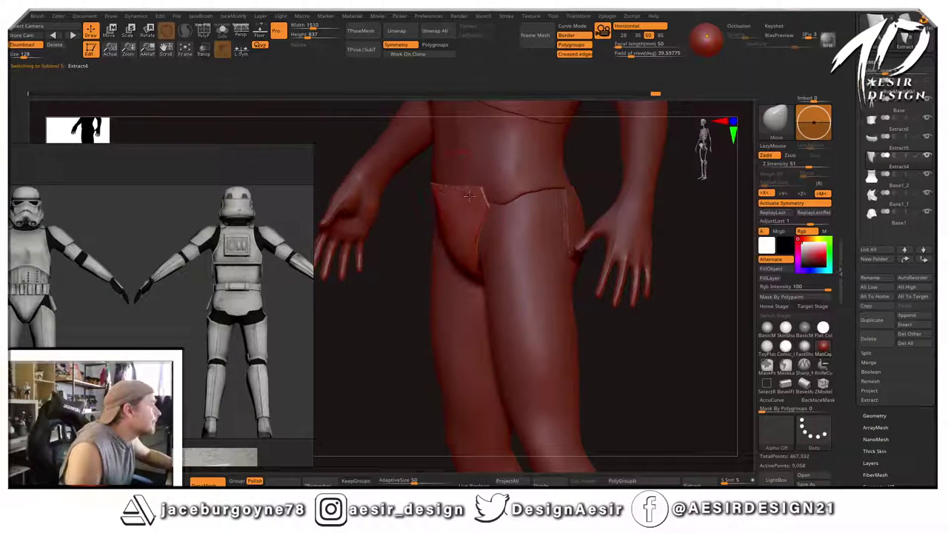
drag(394, 276, 326, 337)
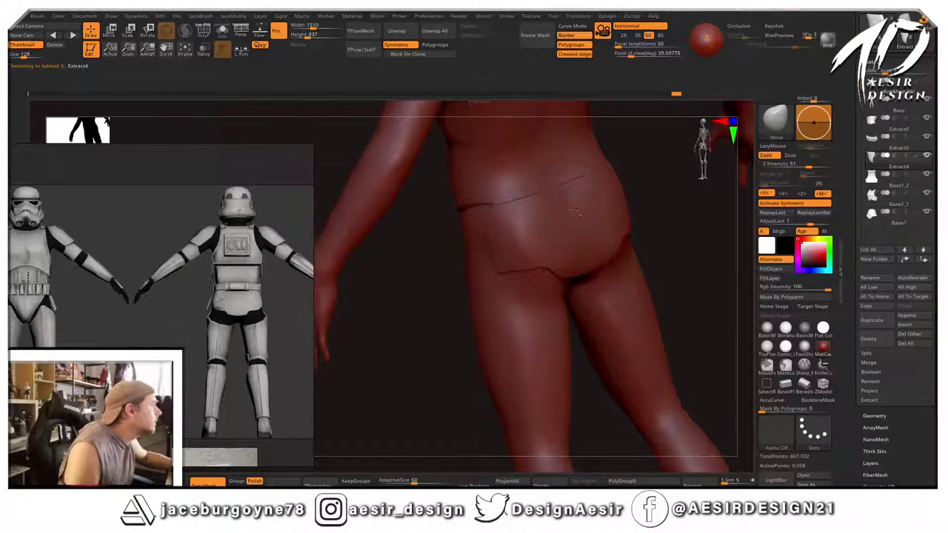
alt+click(582, 203)
drag(651, 167, 555, 182)
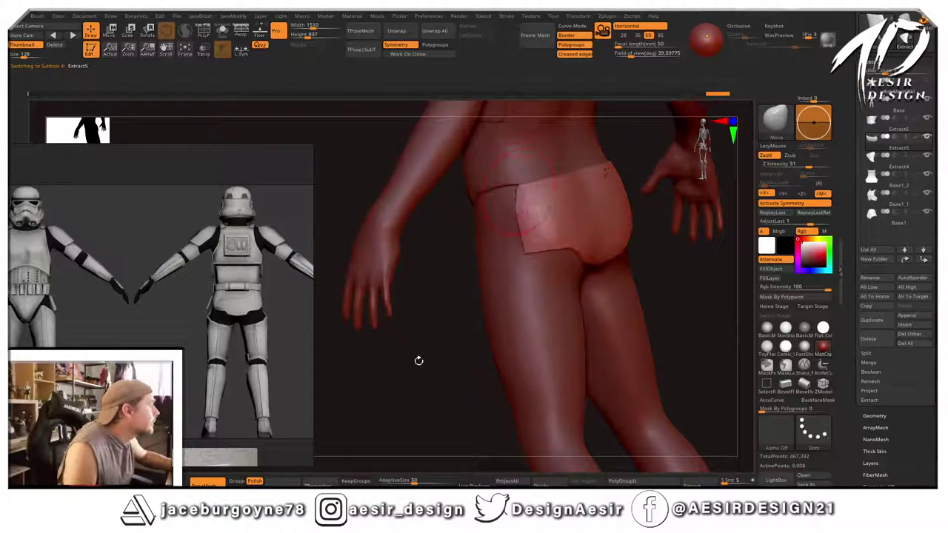
shift+drag(419, 361, 583, 173)
alt+drag(648, 229, 586, 160)
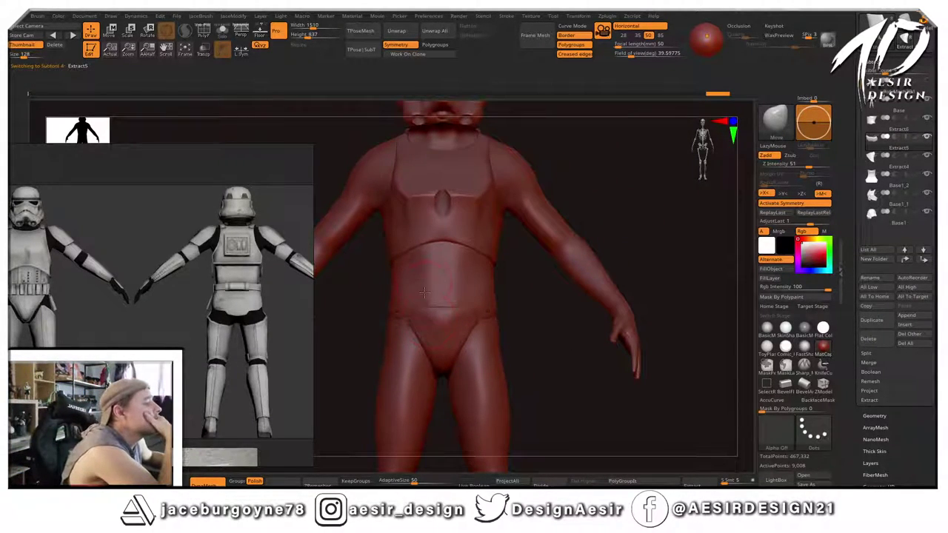
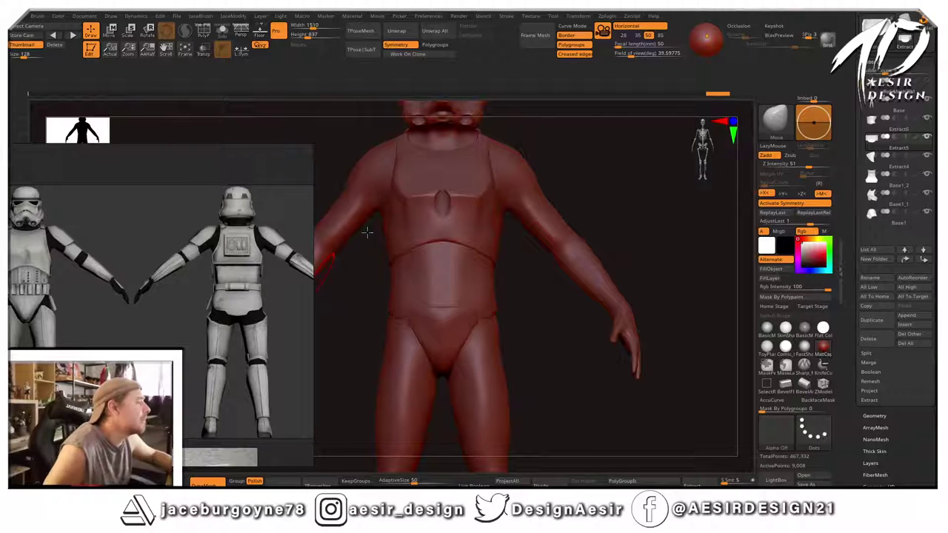
Save the project over the existing 001Trooper_14_11 file in the LiveStream folder.
mouse_move(623, 234)
mouse_down()
mouse_move(601, 226)
mouse_move(576, 237)
mouse_move(626, 237)
mouse_move(620, 193)
mouse_move(649, 229)
mouse_move(631, 247)
mouse_move(545, 231)
mouse_move(627, 224)
mouse_move(668, 244)
mouse_move(436, 339)
mouse_up()
mouse_move(521, 328)
mouse_down()
mouse_move(635, 260)
mouse_move(569, 271)
mouse_move(645, 259)
mouse_move(612, 229)
mouse_up()
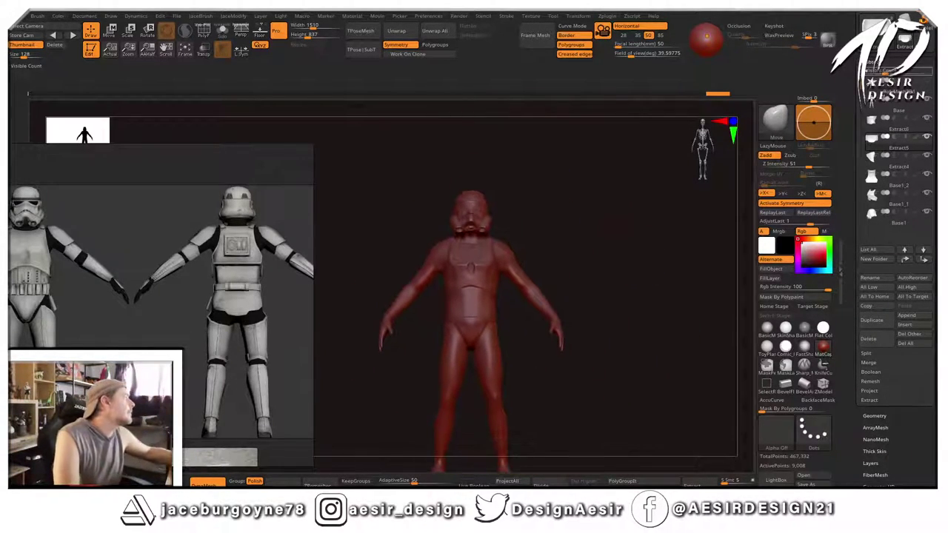
key(ctrl+s)
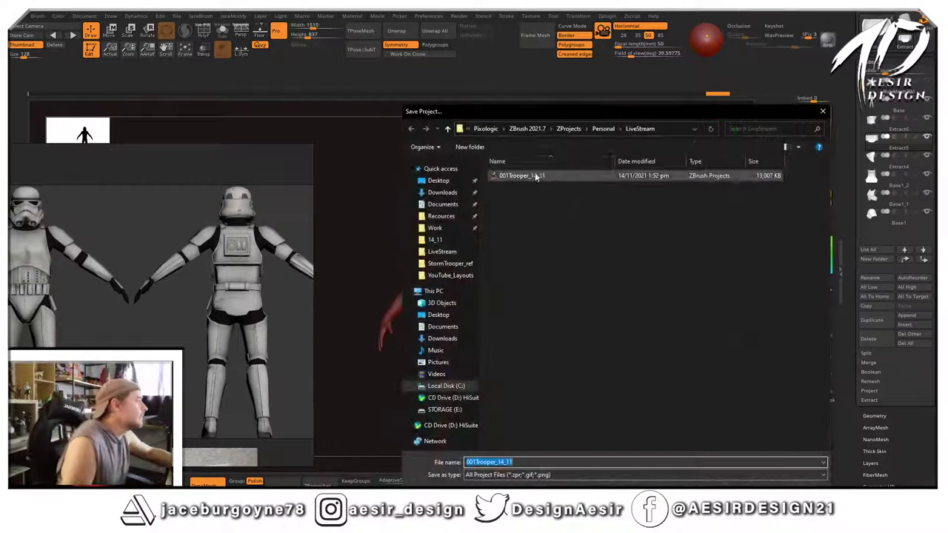
click(540, 176)
click(759, 500)
click(493, 271)
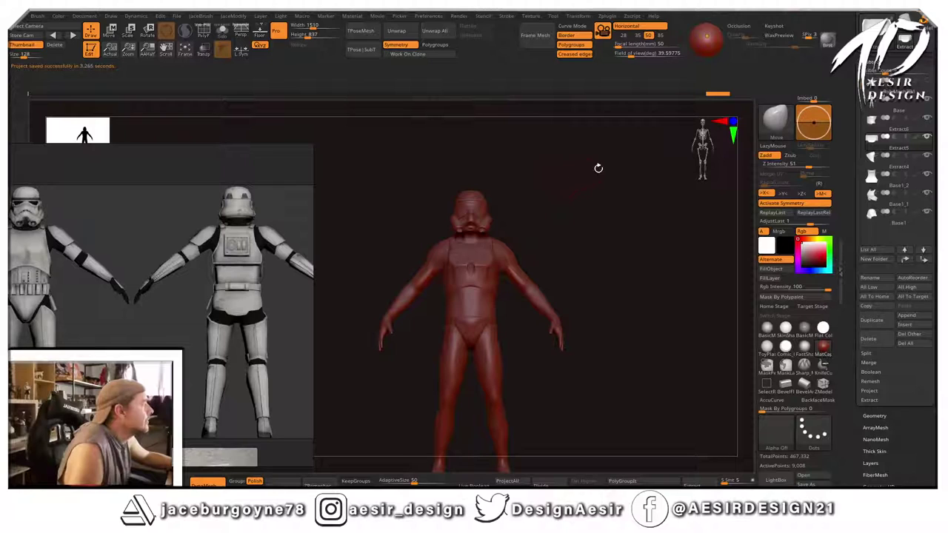
Hide the base body and examine the helmet, torso and pelvis armor pieces from the side and back.
mouse_move(588, 191)
mouse_down()
mouse_move(544, 186)
mouse_move(572, 187)
mouse_move(548, 184)
mouse_move(590, 169)
mouse_move(593, 186)
mouse_up()
mouse_move(652, 223)
mouse_down()
mouse_move(597, 235)
mouse_move(645, 269)
mouse_move(625, 238)
mouse_move(627, 262)
mouse_move(616, 281)
mouse_move(603, 281)
mouse_move(618, 284)
mouse_move(612, 293)
mouse_move(614, 260)
mouse_move(639, 262)
mouse_move(603, 237)
mouse_up()
drag(632, 197, 469, 277)
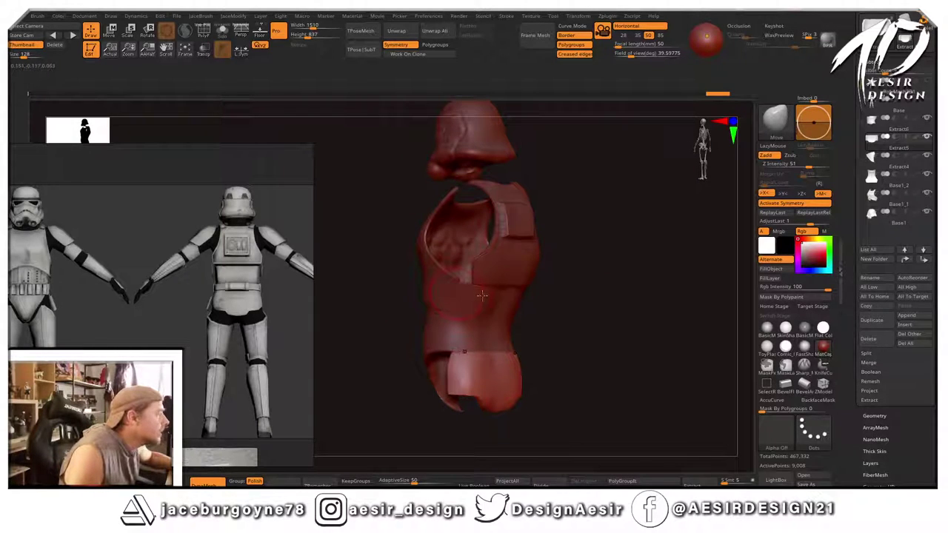
Show the base body again and examine the armored figure from the front against the reference.
drag(572, 274, 588, 224)
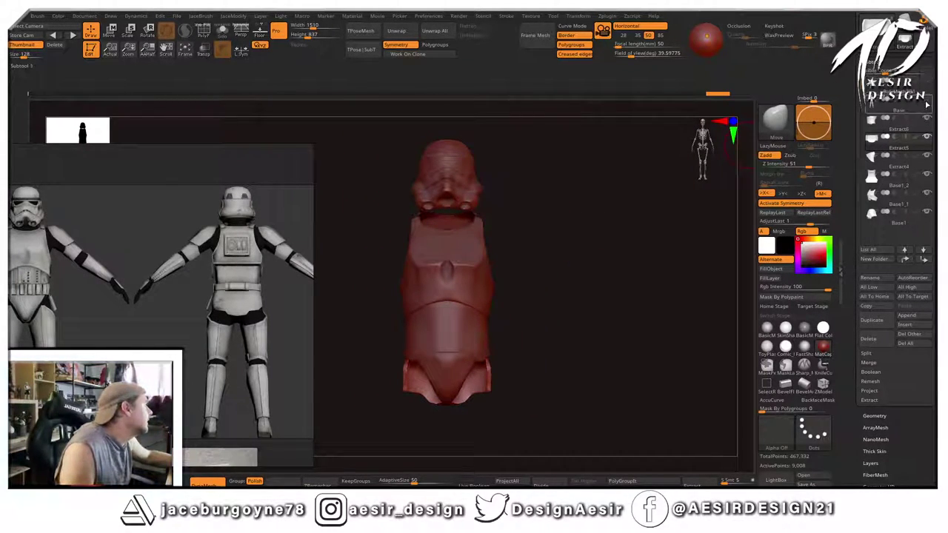
click(902, 111)
drag(564, 247, 625, 216)
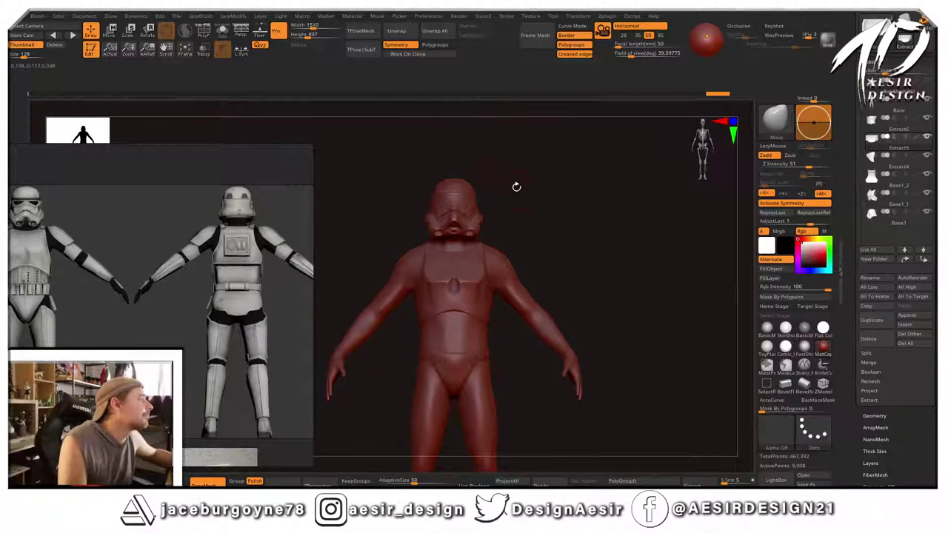
drag(517, 186, 545, 171)
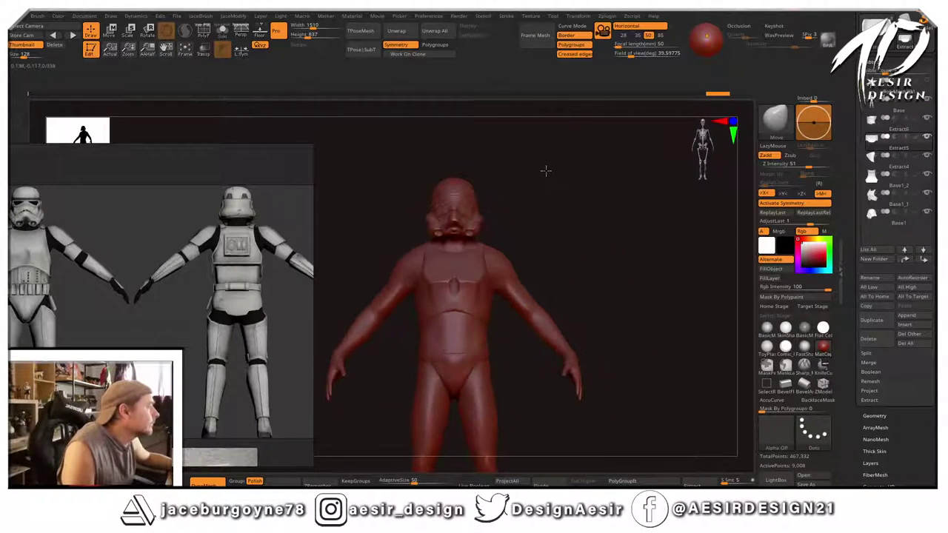
drag(563, 222, 547, 168)
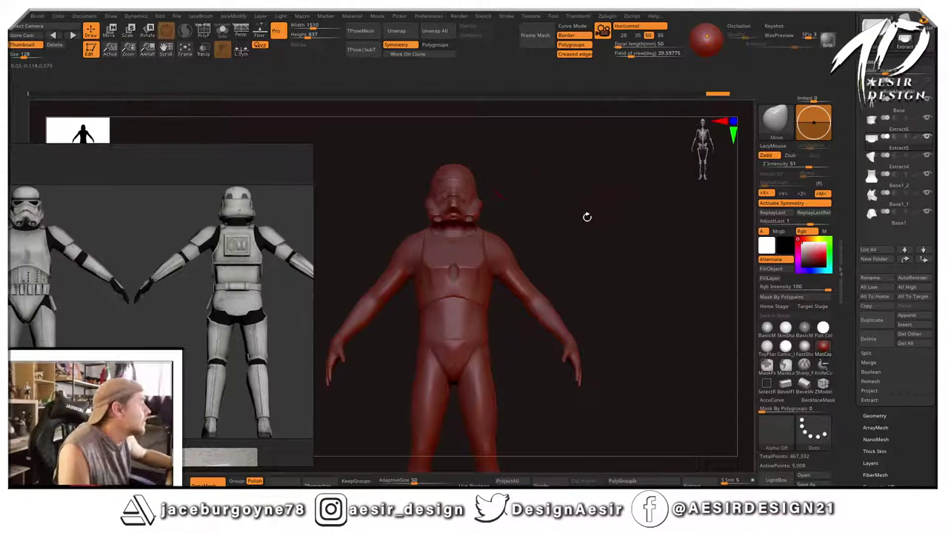
drag(587, 217, 635, 240)
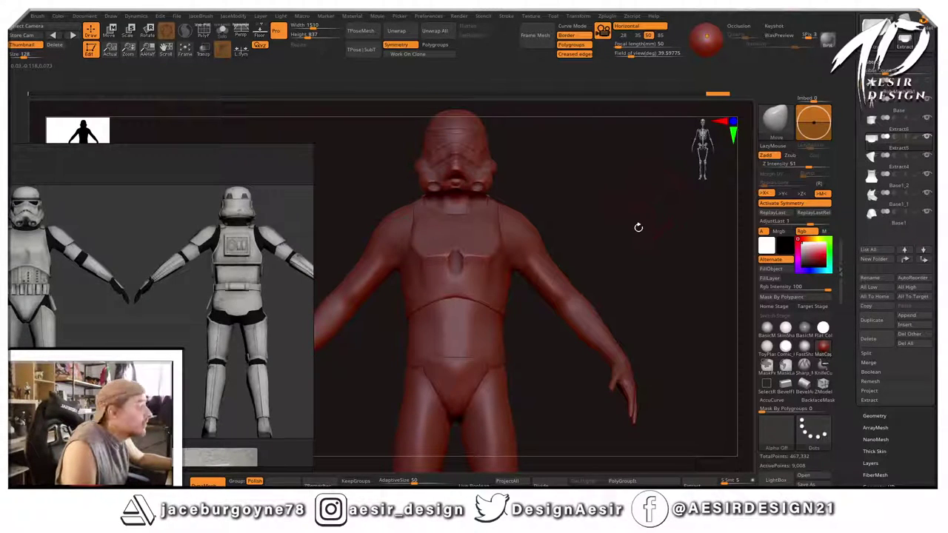
mouse_move(639, 227)
mouse_down()
mouse_move(616, 229)
mouse_move(631, 275)
mouse_move(618, 222)
mouse_move(589, 245)
mouse_move(652, 247)
mouse_move(570, 262)
mouse_move(603, 225)
mouse_move(662, 271)
mouse_move(654, 222)
mouse_move(650, 232)
mouse_move(620, 227)
mouse_move(584, 239)
mouse_move(647, 244)
mouse_move(638, 232)
mouse_up()
key(f)
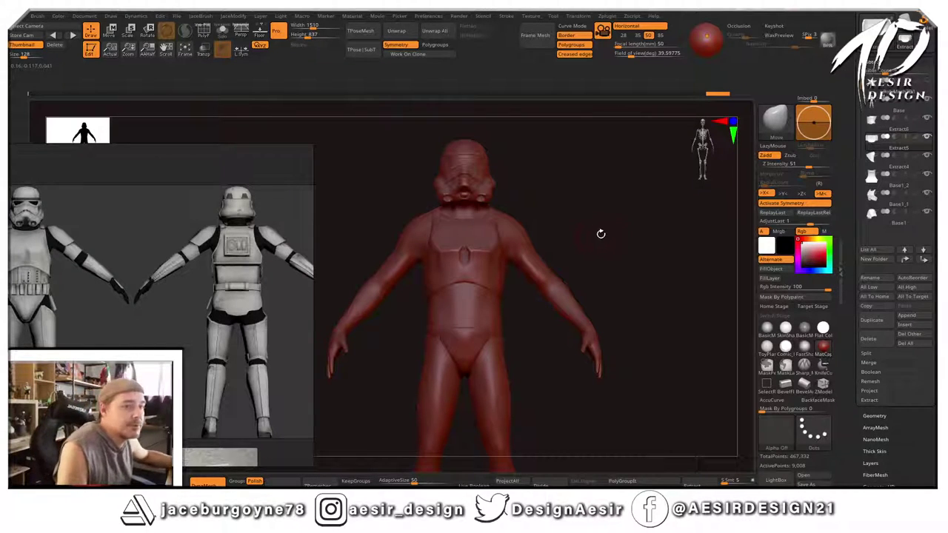
alt+drag(596, 236, 632, 274)
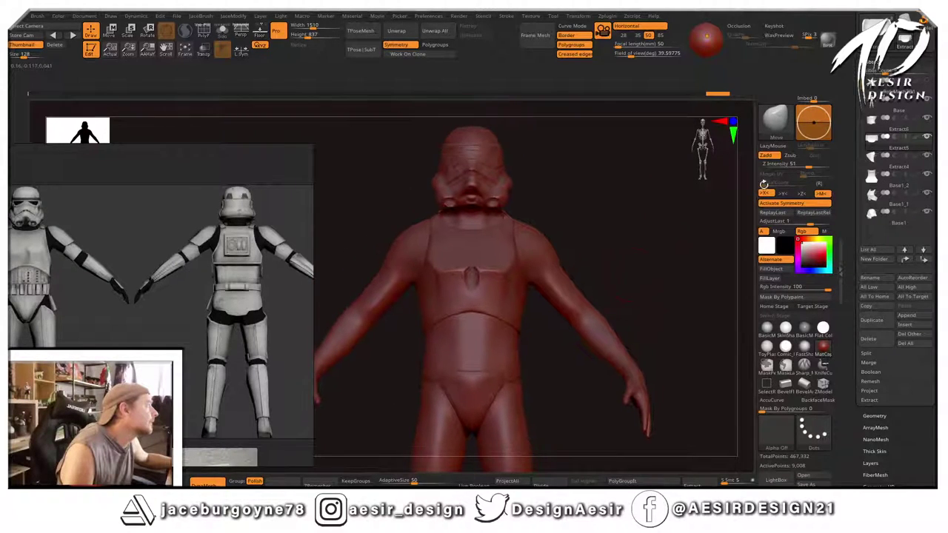
Select the helmet piece, inspect it from the side, and duplicate it.
click(925, 218)
mouse_move(660, 214)
mouse_down()
mouse_move(660, 249)
mouse_move(652, 220)
mouse_move(657, 226)
mouse_up()
key(space)
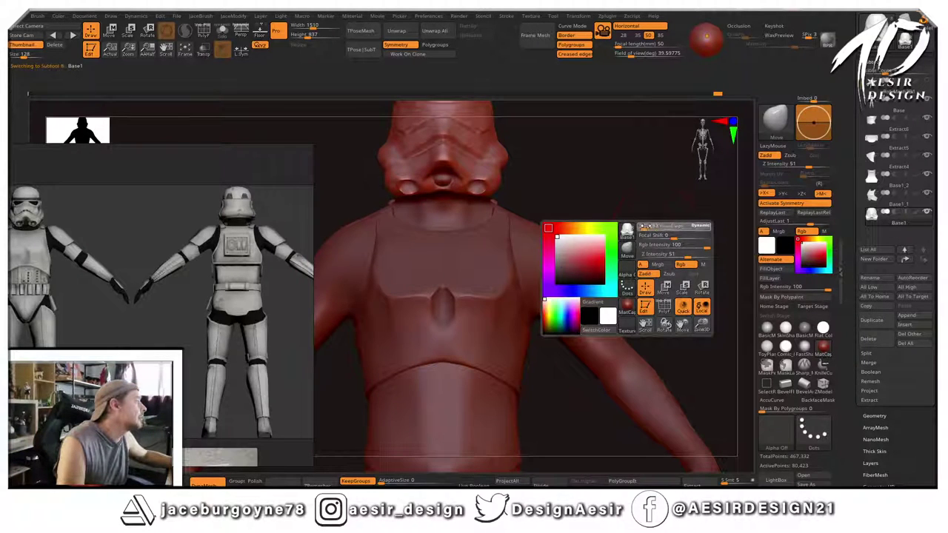
mouse_move(608, 181)
mouse_down()
mouse_move(633, 245)
mouse_move(626, 260)
mouse_move(616, 194)
mouse_move(583, 215)
mouse_move(603, 245)
mouse_move(618, 214)
mouse_move(637, 225)
mouse_up()
key(space)
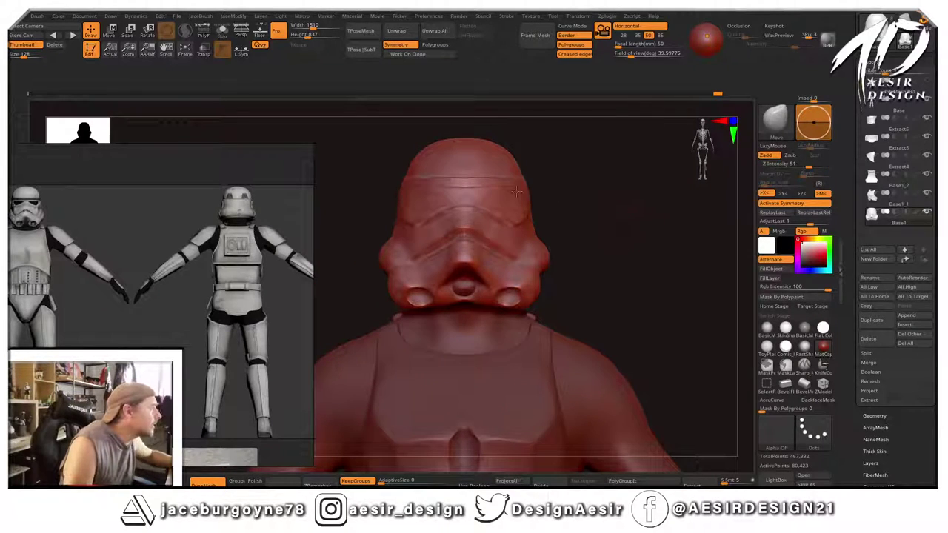
drag(551, 145, 591, 148)
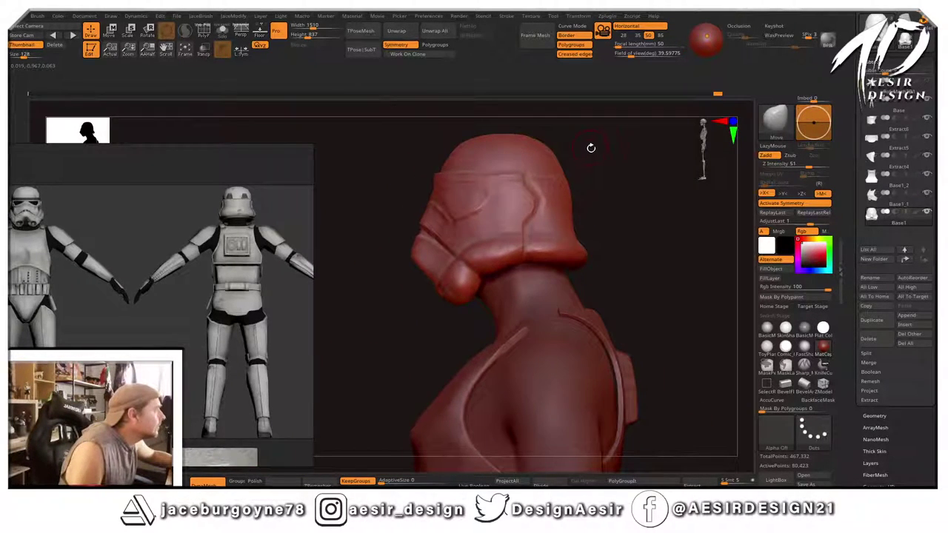
click(872, 320)
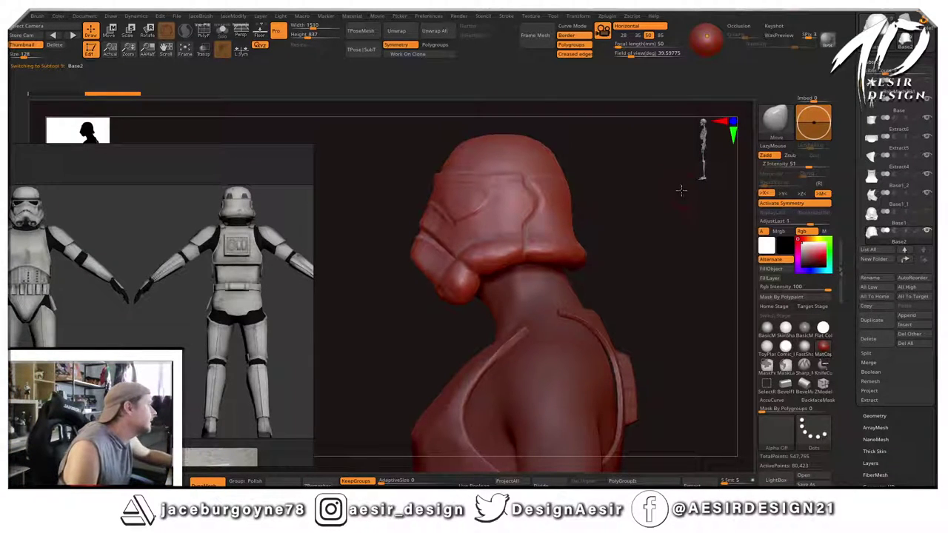
Slice the dome off the helmet copy along the brow line with the KnifeCurve brush and isolate the copy.
alt+drag(681, 191, 663, 341)
key(ctrl+shift)
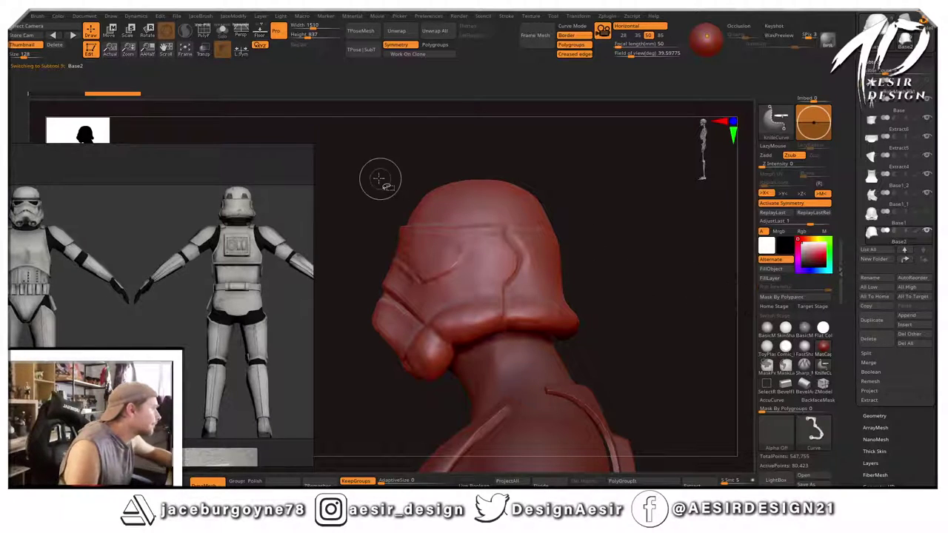
mouse_move(380, 180)
ctrl+shift+mouse_down()
mouse_move(673, 180)
mouse_move(643, 218)
mouse_move(642, 240)
mouse_move(626, 239)
mouse_move(626, 282)
mouse_move(624, 228)
ctrl+shift+mouse_up()
key(b)
key(k)
key(c)
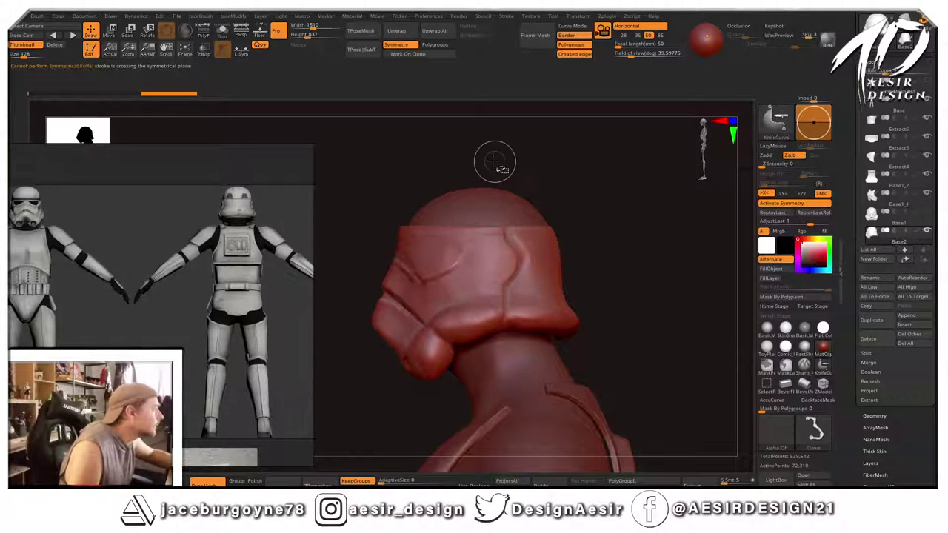
mouse_move(493, 158)
mouse_down()
mouse_move(502, 245)
mouse_move(523, 266)
mouse_up()
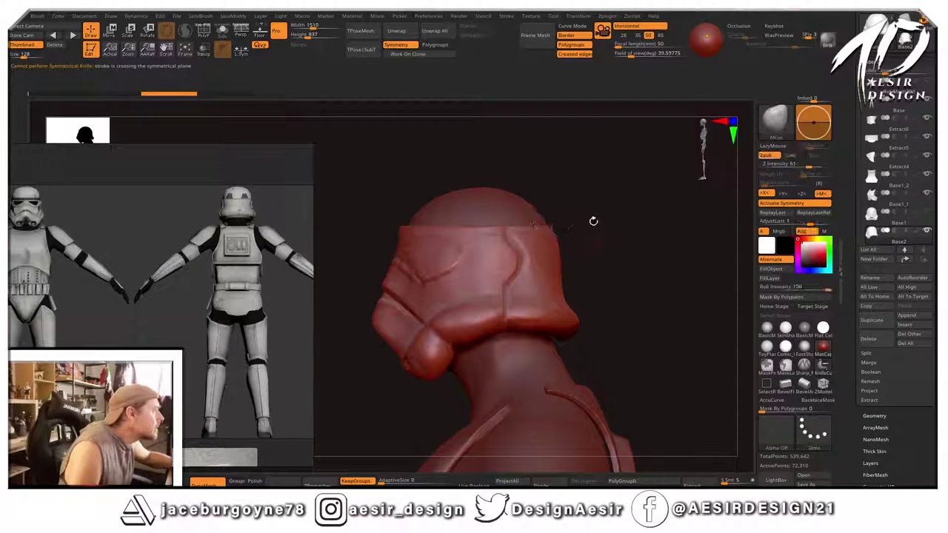
mouse_move(593, 220)
mouse_down()
mouse_move(574, 264)
mouse_move(605, 213)
mouse_move(614, 233)
mouse_move(568, 328)
mouse_up()
click(222, 31)
key(ctrl+shift)
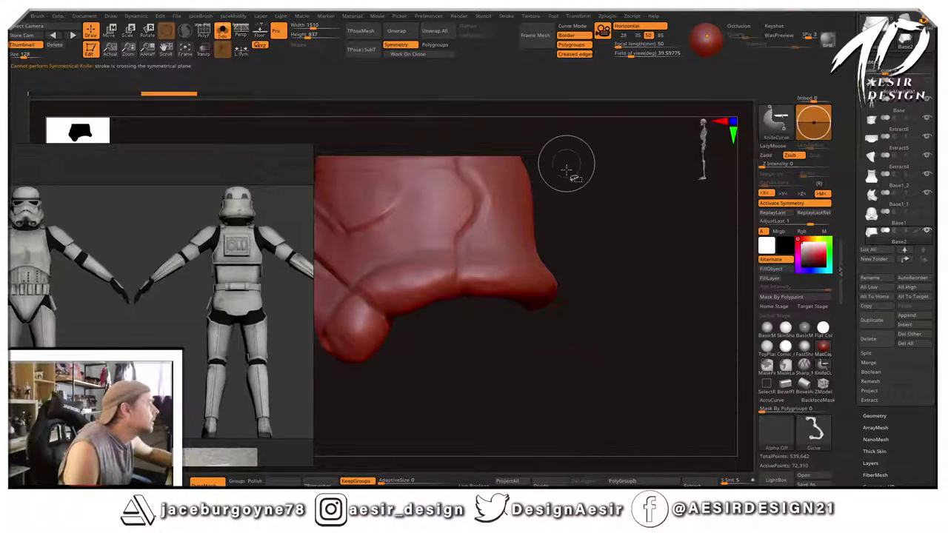
mouse_move(500, 169)
ctrl+mouse_down()
mouse_move(502, 190)
mouse_move(489, 166)
ctrl+mouse_up()
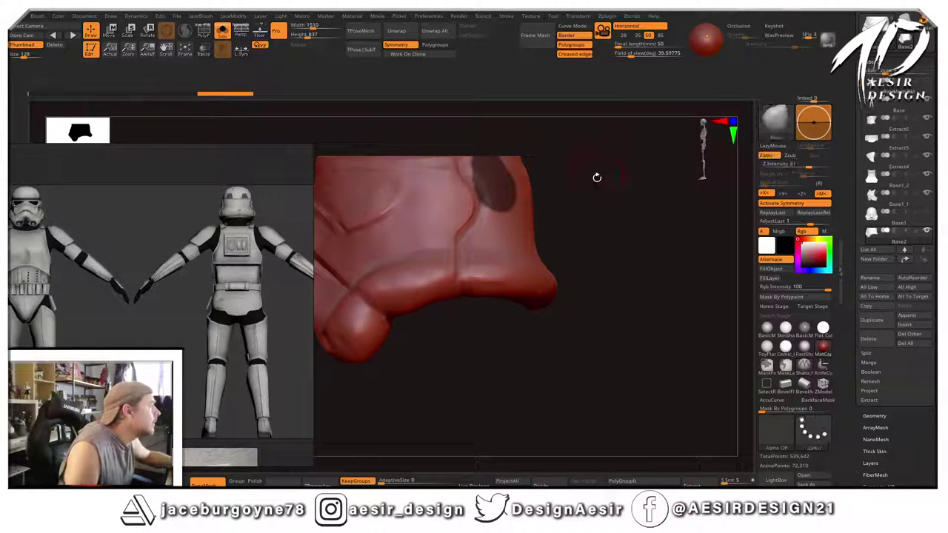
key(space)
drag(597, 179, 592, 179)
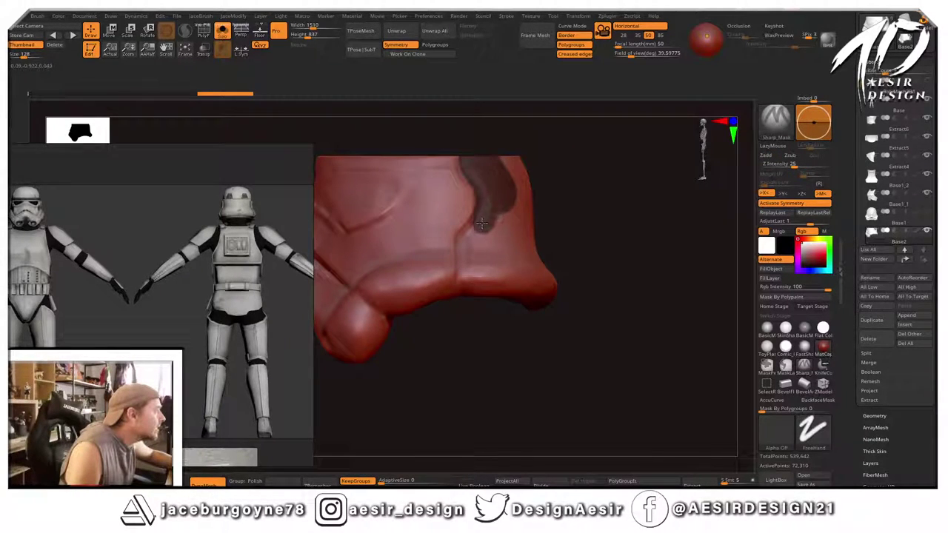
mouse_move(482, 223)
ctrl+mouse_down()
mouse_move(471, 256)
mouse_move(478, 301)
ctrl+mouse_up()
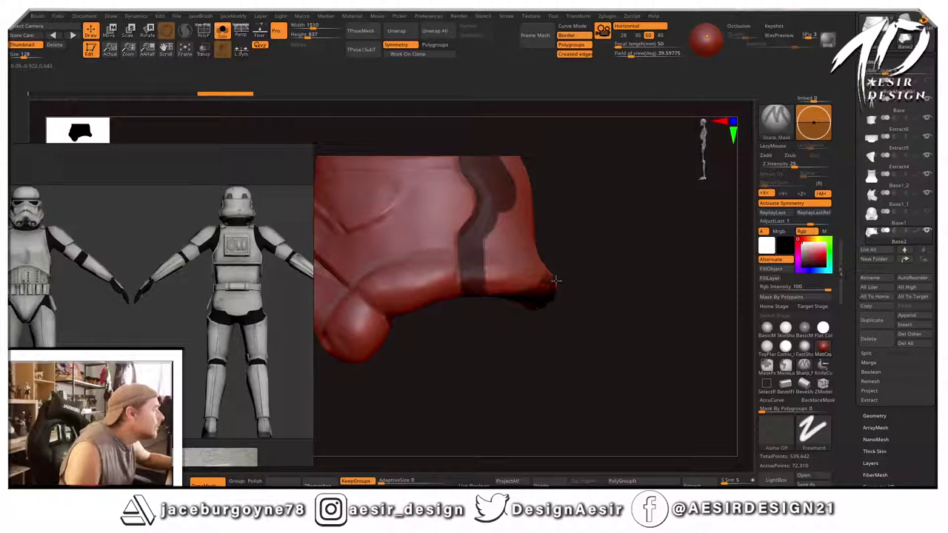
ctrl+drag(557, 281, 560, 271)
ctrl+drag(618, 229, 622, 240)
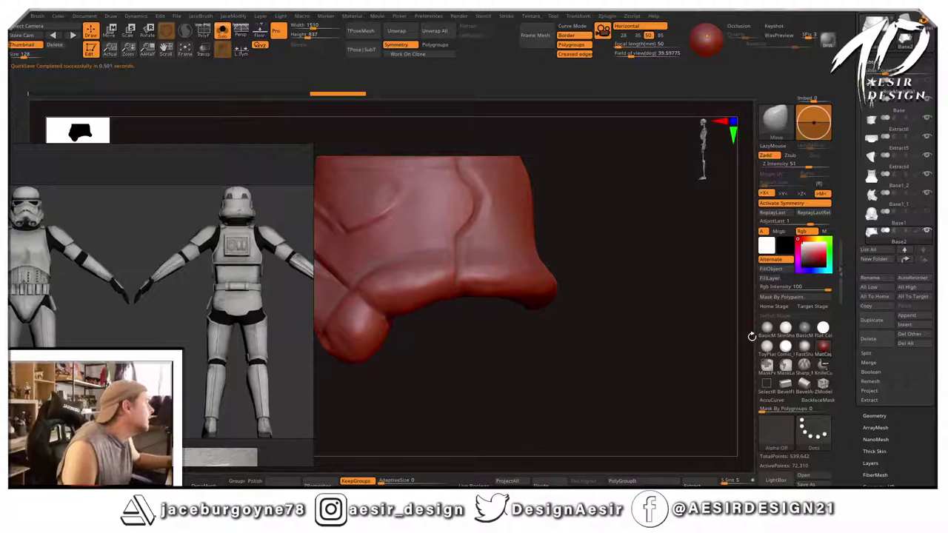
Cut away the rear section of the helmet copy along the wavy side seam with the KnifeLasso brush.
key(ctrl)
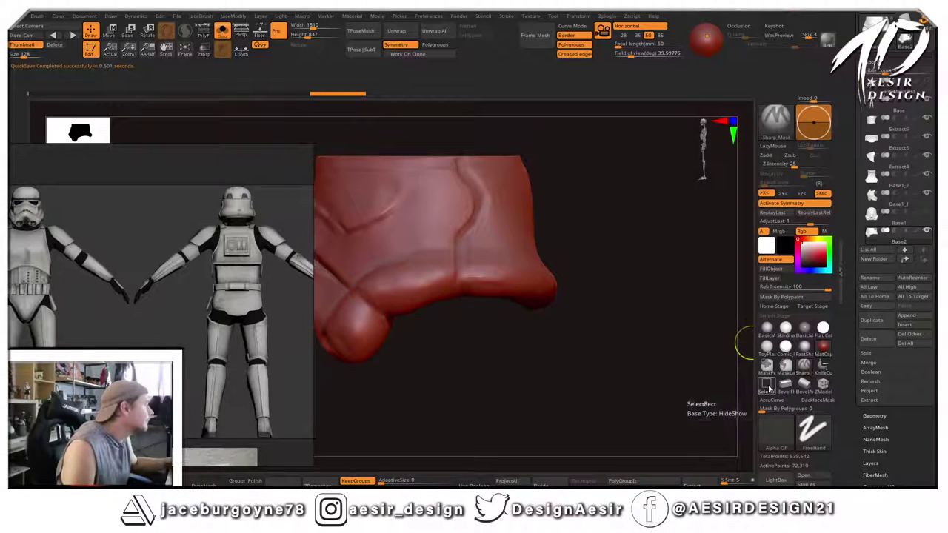
key(ctrl+shift)
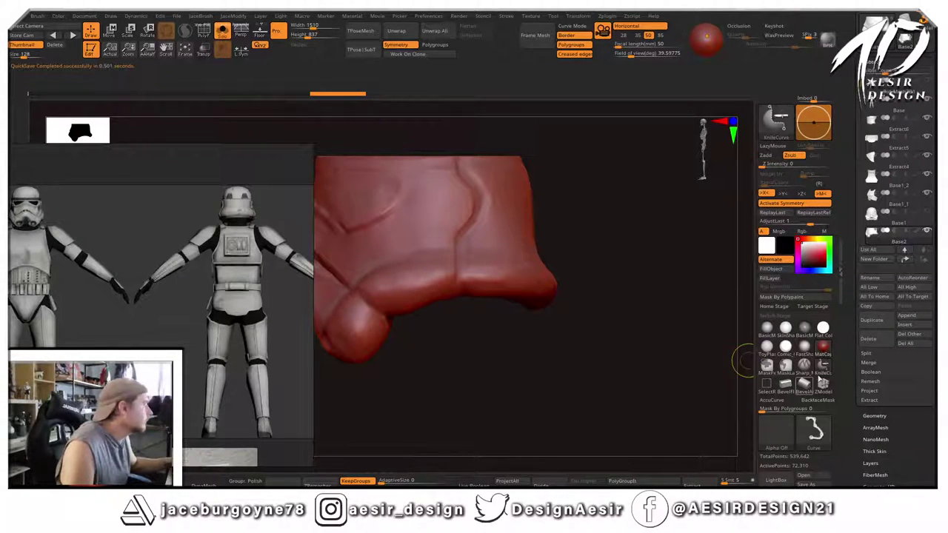
click(822, 366)
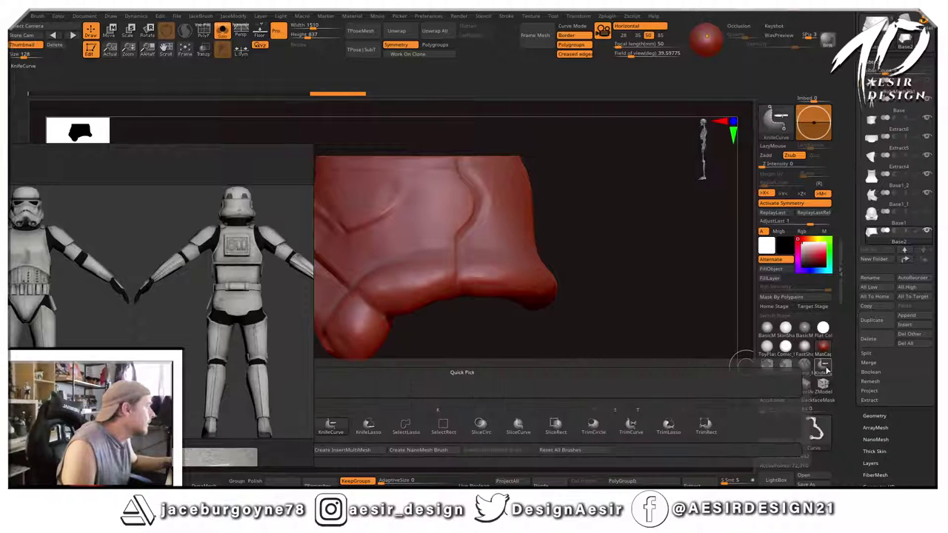
click(364, 424)
drag(612, 280, 596, 351)
ctrl+shift+drag(441, 216, 442, 220)
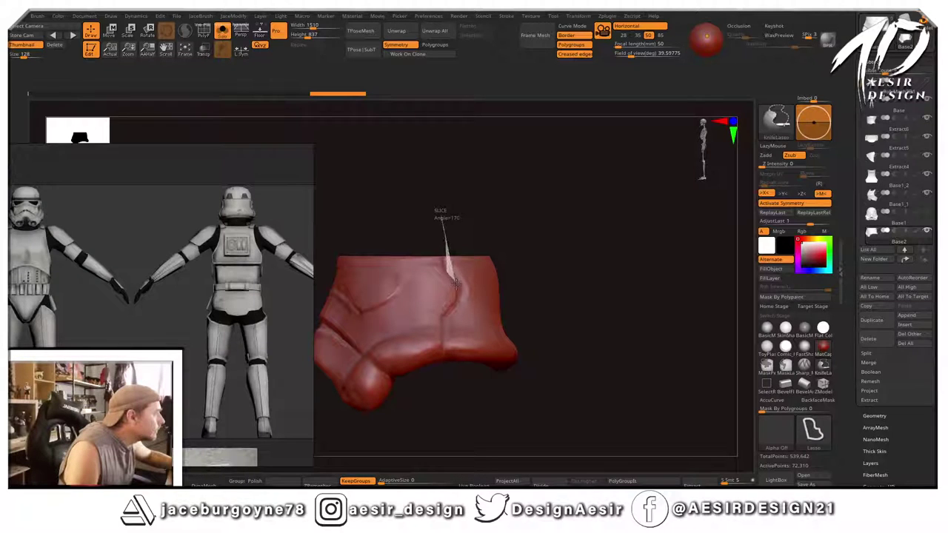
mouse_move(456, 283)
ctrl+shift+mouse_down()
mouse_move(442, 321)
mouse_move(540, 402)
mouse_move(673, 286)
mouse_move(532, 284)
mouse_move(533, 262)
ctrl+shift+mouse_up()
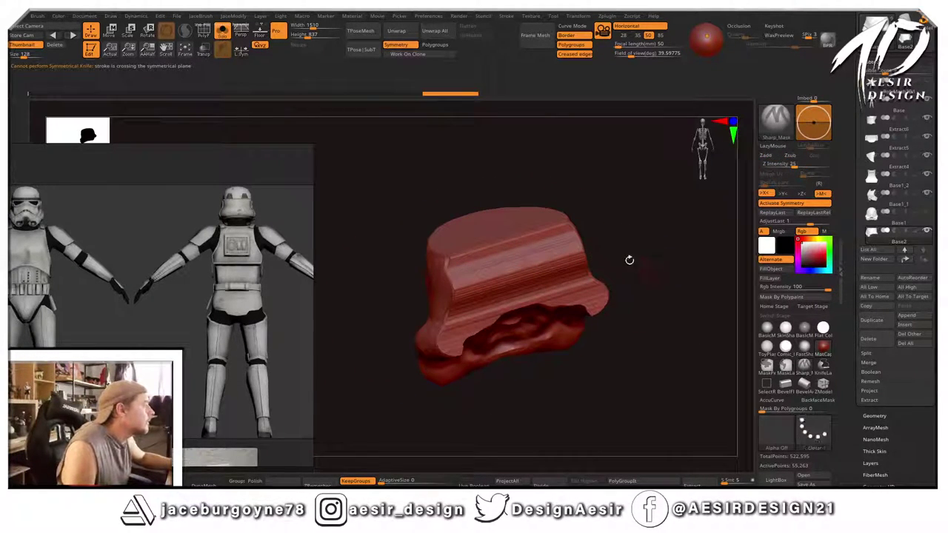
Run DynaMesh on the cut helmet copy.
click(207, 483)
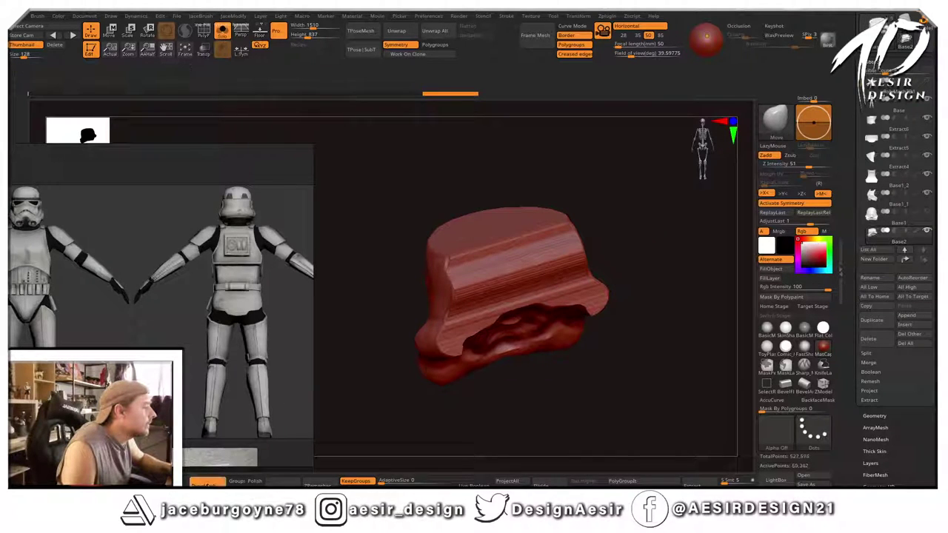
drag(346, 360, 444, 356)
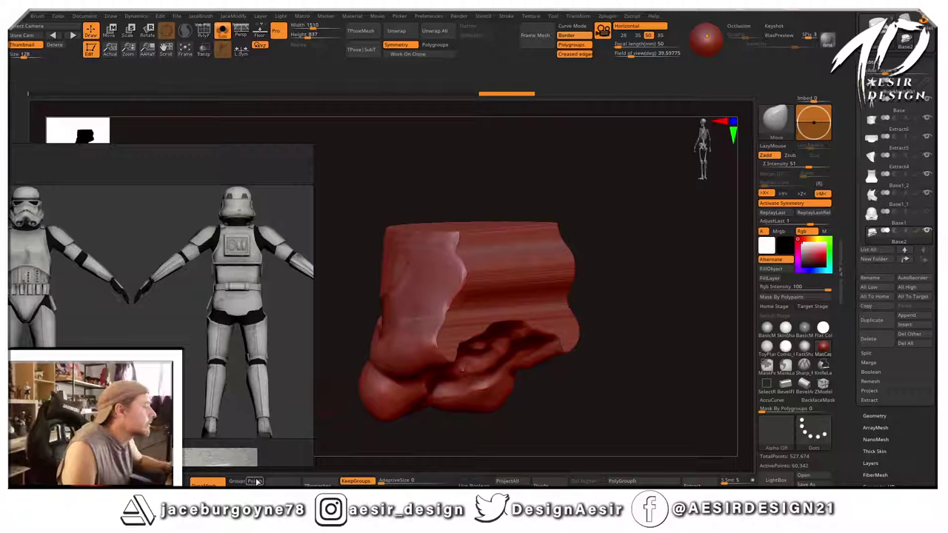
ctrl+drag(628, 240, 629, 260)
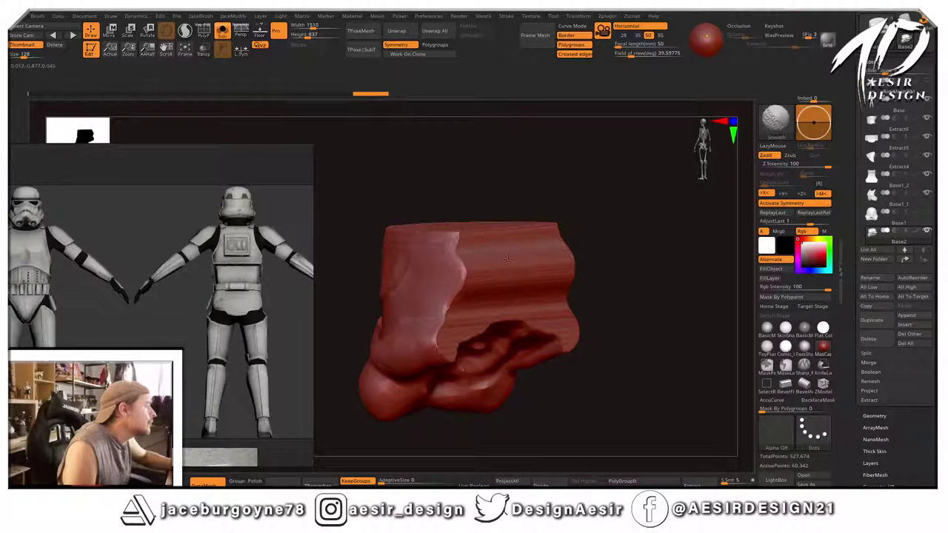
Smooth the ridged cut surface across the back of the helmet copy.
shift+drag(507, 259, 498, 256)
mouse_move(604, 256)
mouse_down()
mouse_move(644, 242)
mouse_move(597, 279)
mouse_up()
mouse_move(486, 337)
shift+mouse_down()
mouse_move(467, 345)
mouse_move(488, 339)
shift+mouse_up()
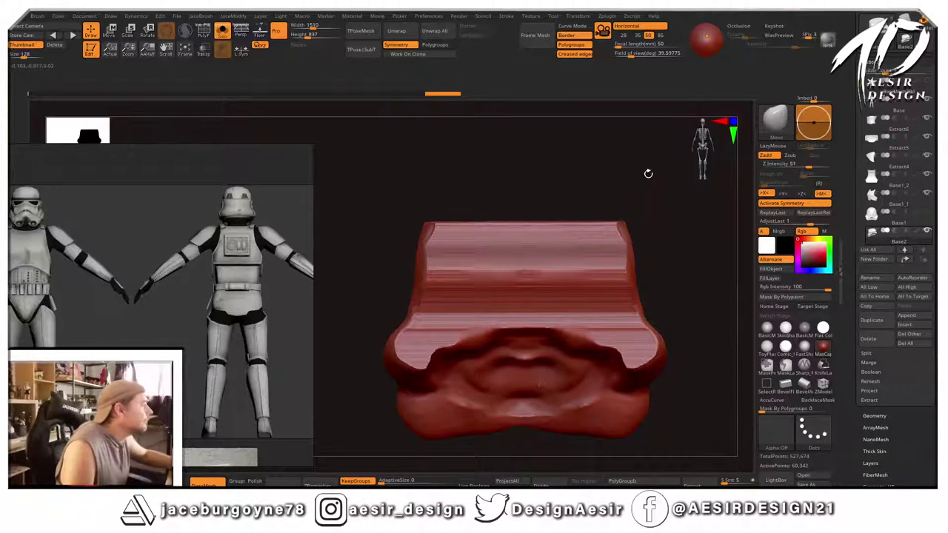
drag(648, 174, 592, 204)
shift+drag(481, 245, 498, 235)
mouse_move(426, 289)
mouse_down()
mouse_move(397, 308)
mouse_move(657, 218)
mouse_move(610, 184)
mouse_move(650, 165)
mouse_move(682, 206)
mouse_move(676, 223)
mouse_move(575, 237)
mouse_up()
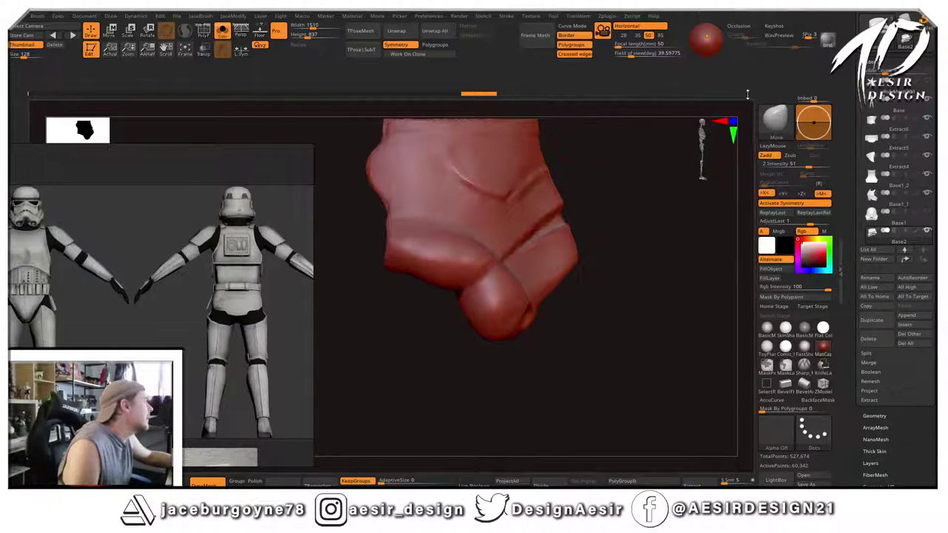
Adjust the draw size and mask the visor's upper edge across the front of the faceplate with the Sharp_Mask brush.
mouse_move(588, 149)
mouse_down()
mouse_move(593, 197)
mouse_move(578, 201)
mouse_move(639, 185)
mouse_up()
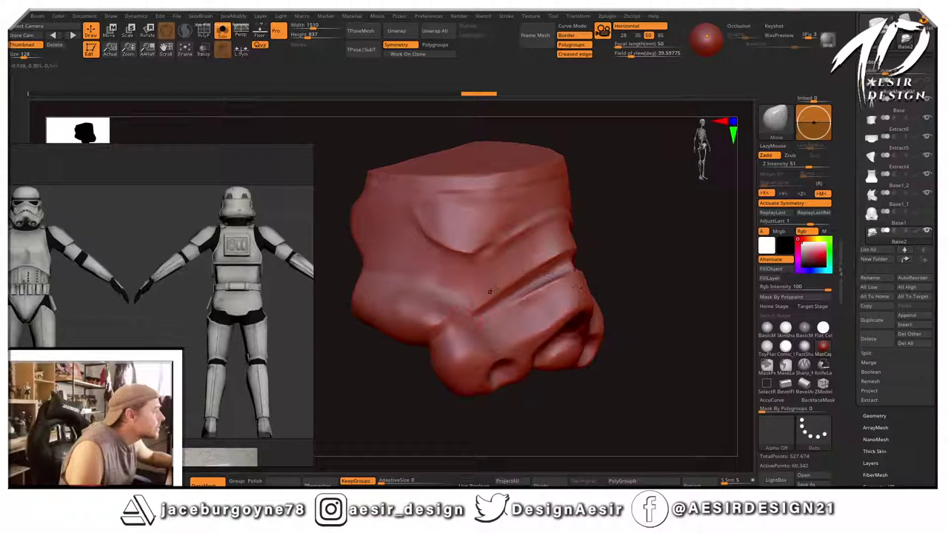
mouse_move(631, 198)
shift+mouse_down()
mouse_move(601, 178)
mouse_move(660, 203)
mouse_move(627, 185)
shift+mouse_up()
key(space)
key(ctrl)
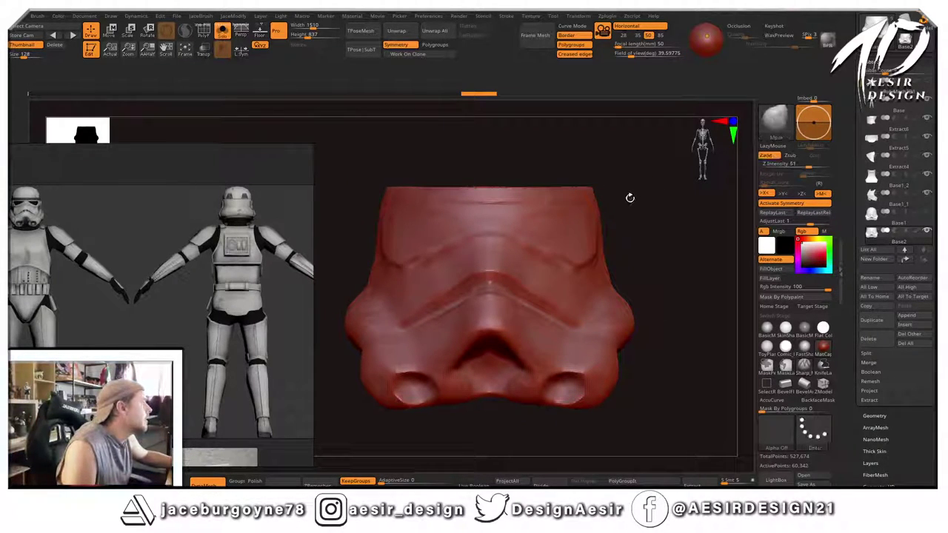
key(ctrl)
ctrl+click(804, 364)
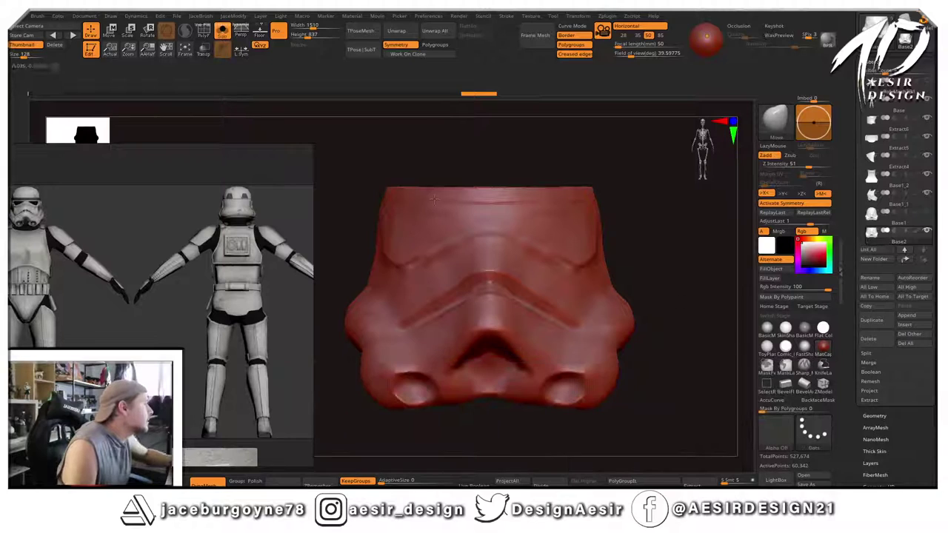
key(ctrl)
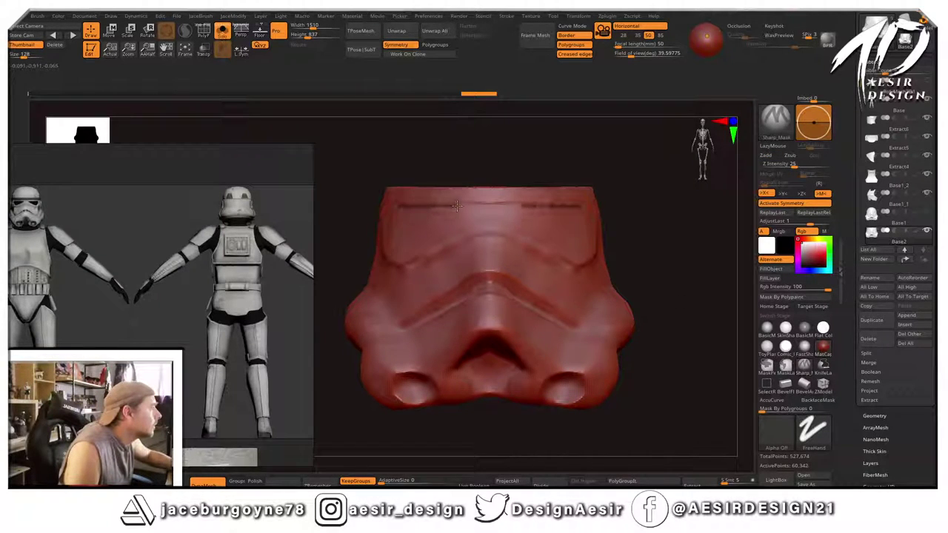
key(space)
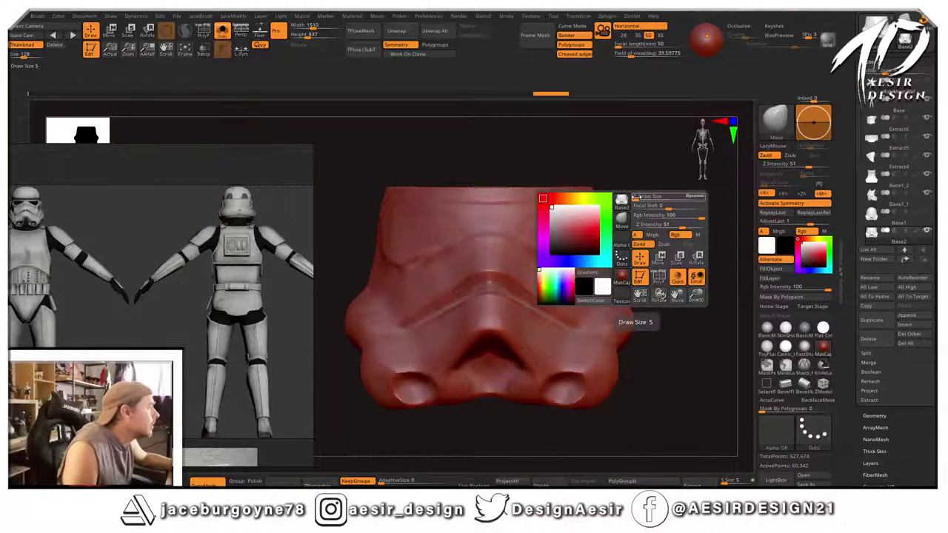
key(ctrl)
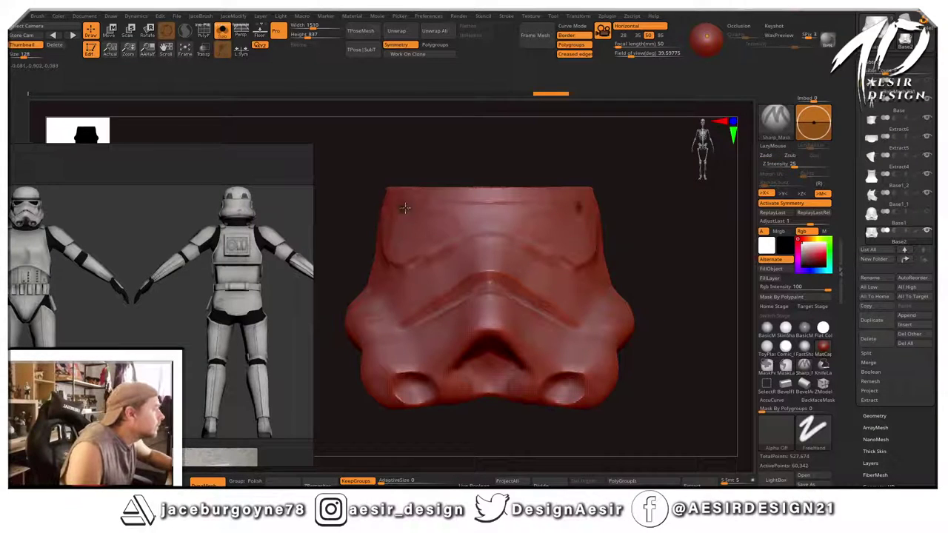
ctrl+drag(405, 208, 495, 209)
Mask the rest of the visor outline around its outer ends and along its lower edge, and fill in the area between.
drag(611, 195, 679, 207)
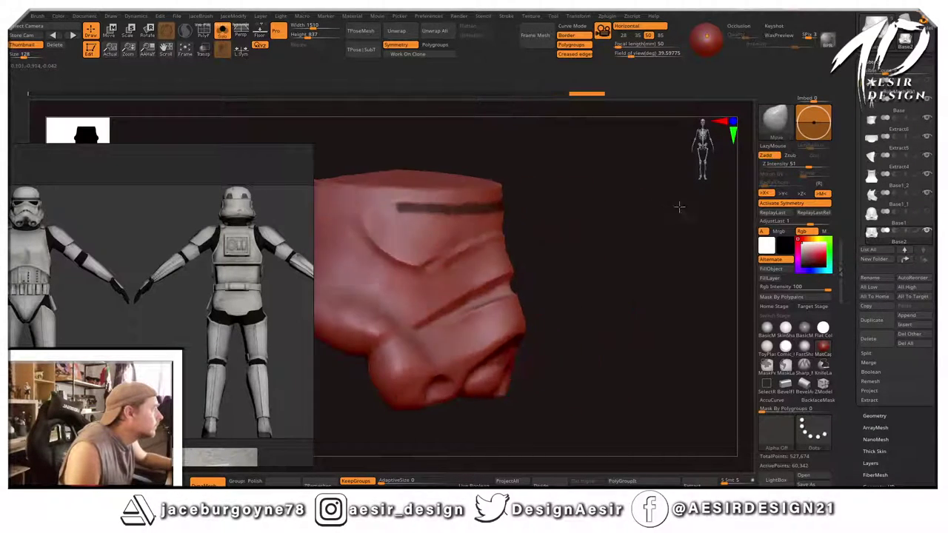
key(ctrl)
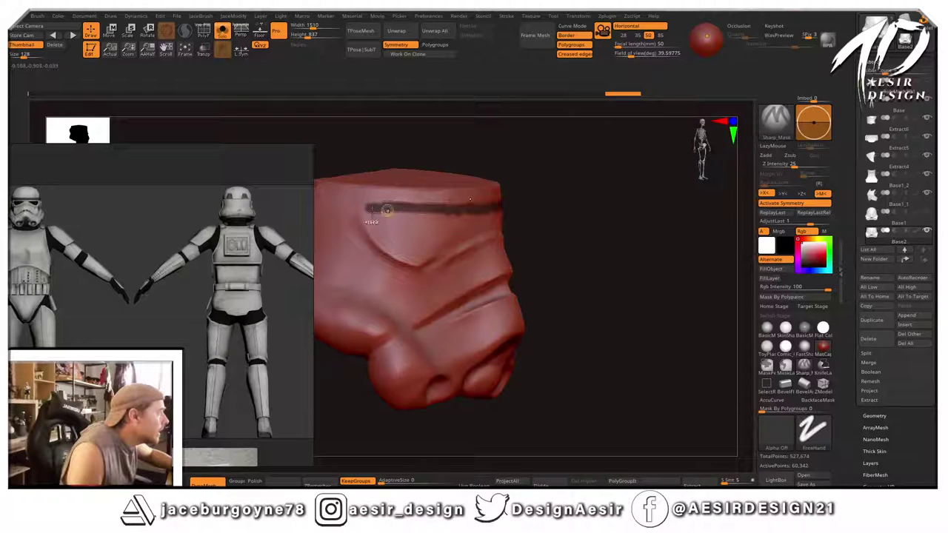
ctrl+drag(370, 228, 413, 263)
right_drag(413, 263, 467, 262)
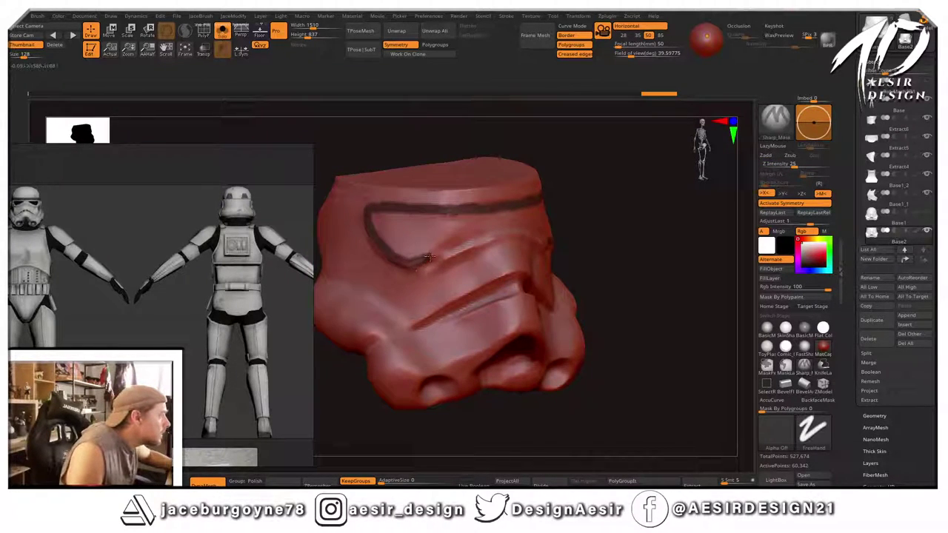
ctrl+drag(461, 239, 491, 229)
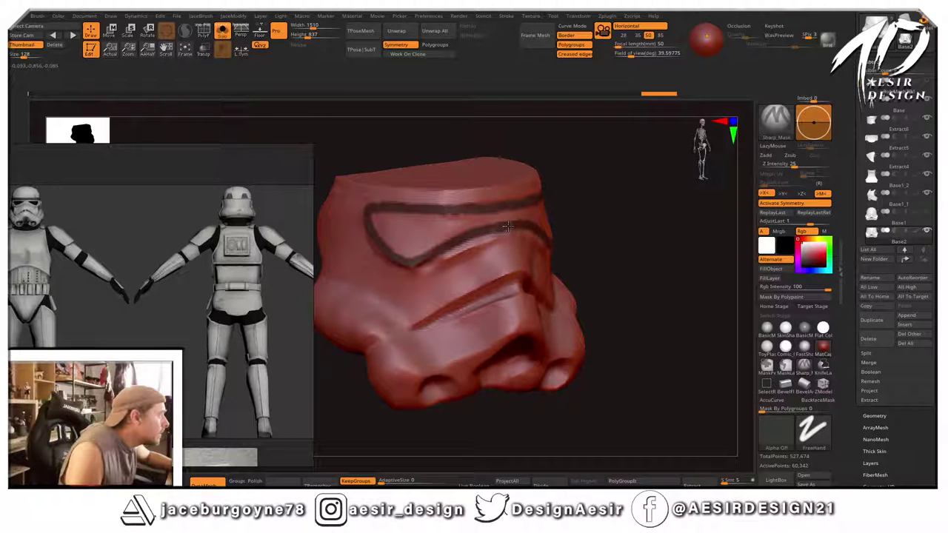
right_drag(416, 260, 385, 223)
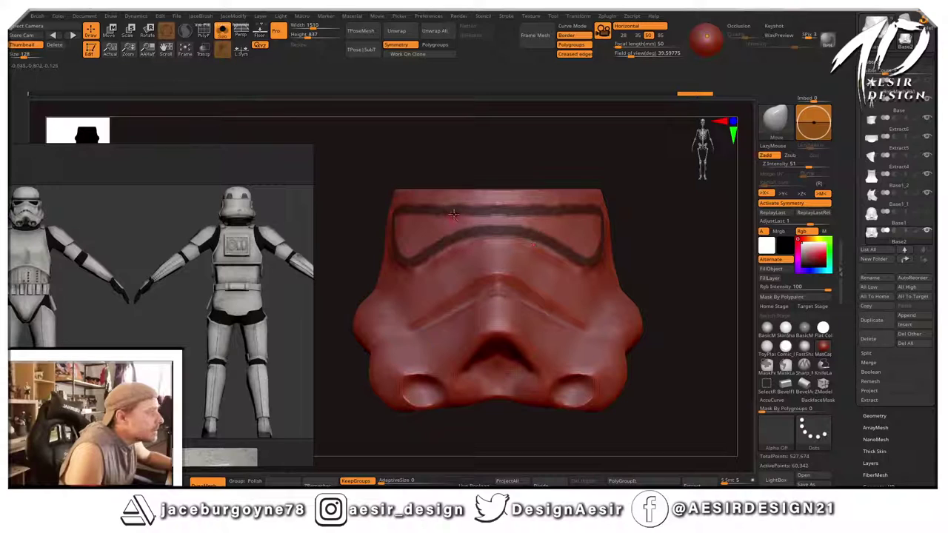
mouse_move(477, 228)
right_down()
mouse_move(656, 197)
mouse_move(495, 238)
right_up()
ctrl+drag(502, 235, 469, 243)
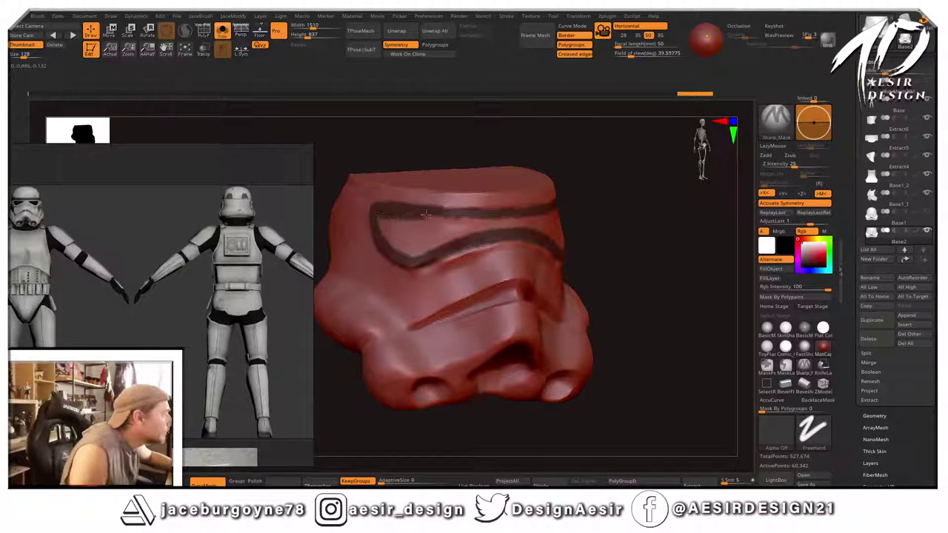
mouse_move(425, 214)
ctrl+mouse_down()
mouse_move(468, 217)
mouse_move(467, 232)
mouse_move(421, 227)
mouse_move(422, 246)
mouse_move(450, 233)
ctrl+mouse_up()
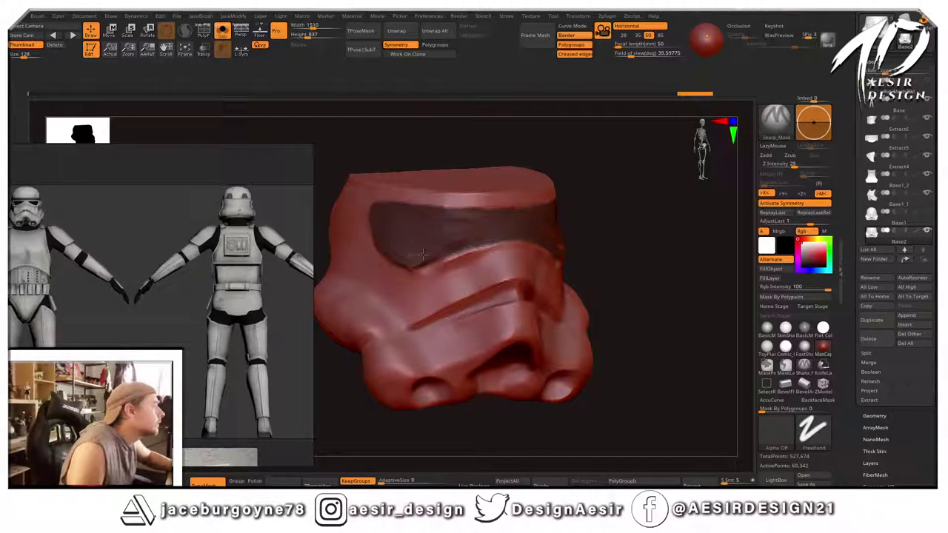
Turn the masked visor area into its own polygroup, mask that group fully and show the whole faceplate again.
drag(660, 215, 567, 159)
key(shift+f)
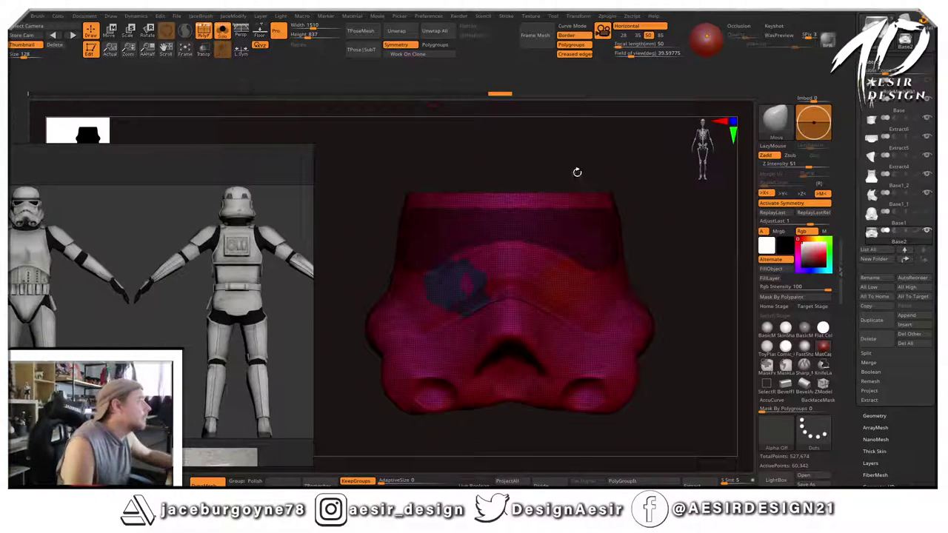
ctrl+shift+click(586, 224)
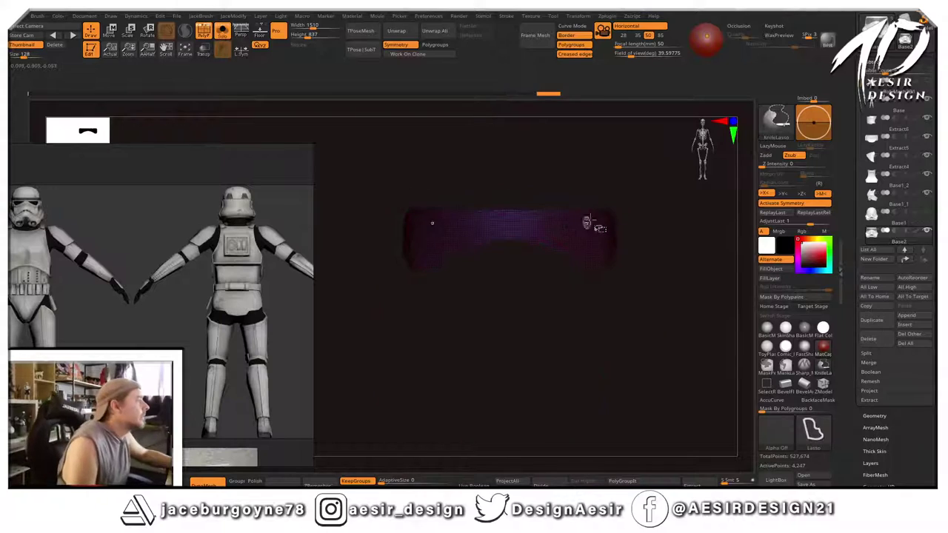
ctrl+drag(657, 183, 328, 356)
ctrl+shift+click(531, 352)
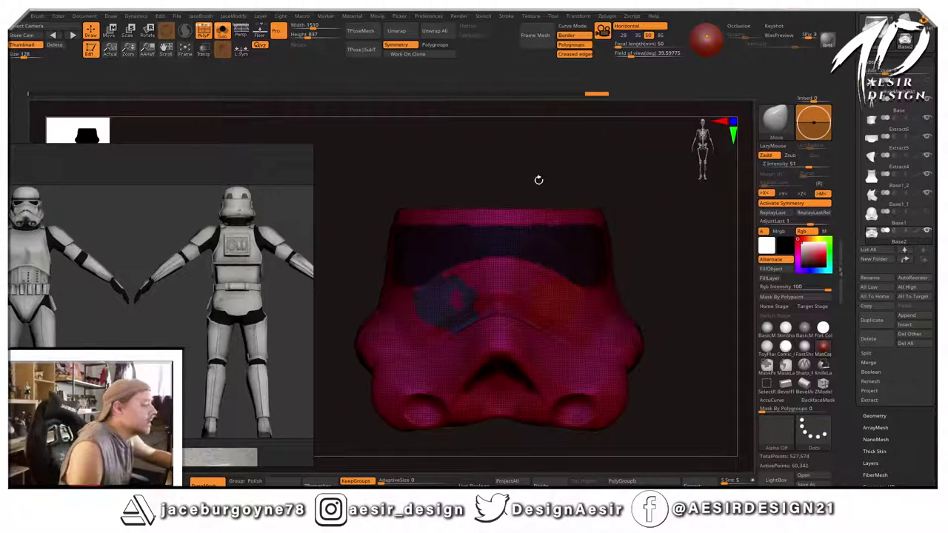
Add an edge loop along the visor's border with Edgeloop Masked Border.
key(j)
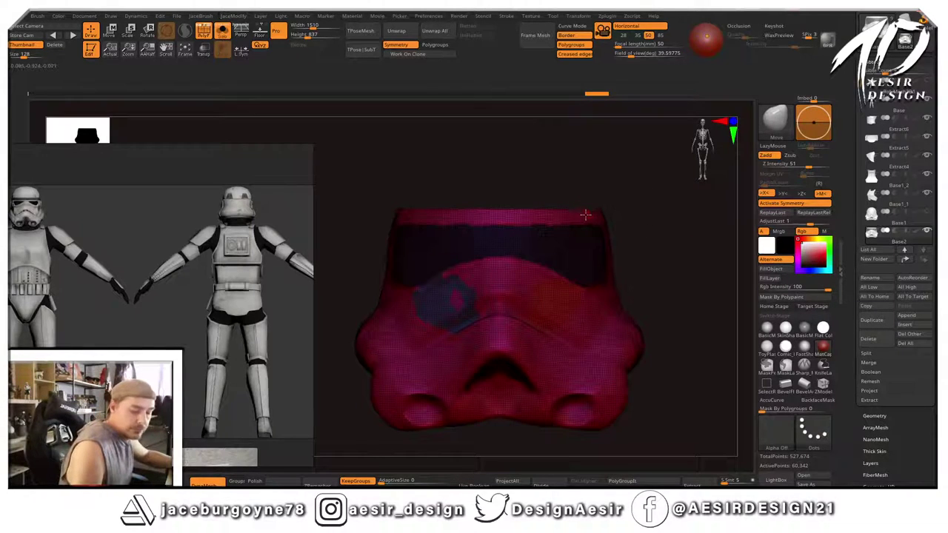
key(j)
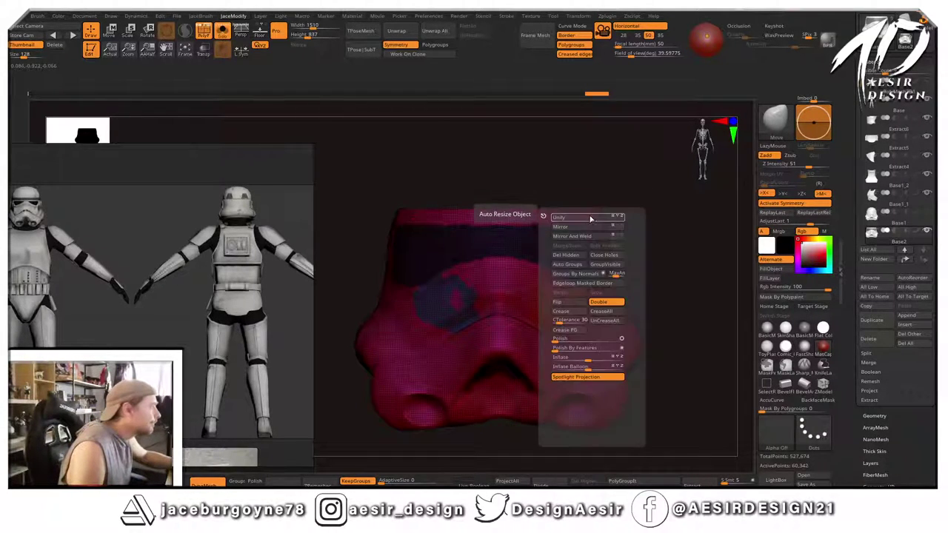
click(580, 284)
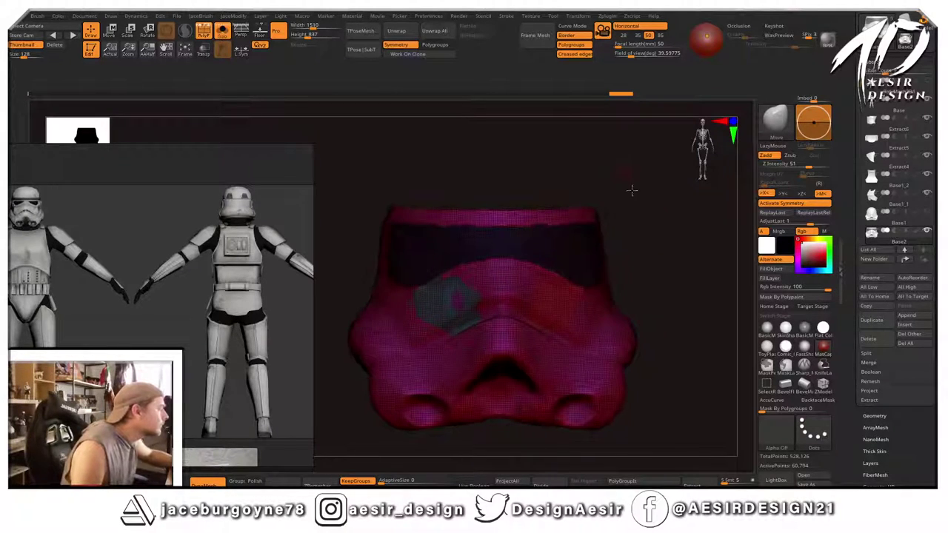
mouse_move(631, 180)
mouse_down()
mouse_move(620, 176)
mouse_move(688, 244)
mouse_move(667, 208)
mouse_move(652, 214)
mouse_up()
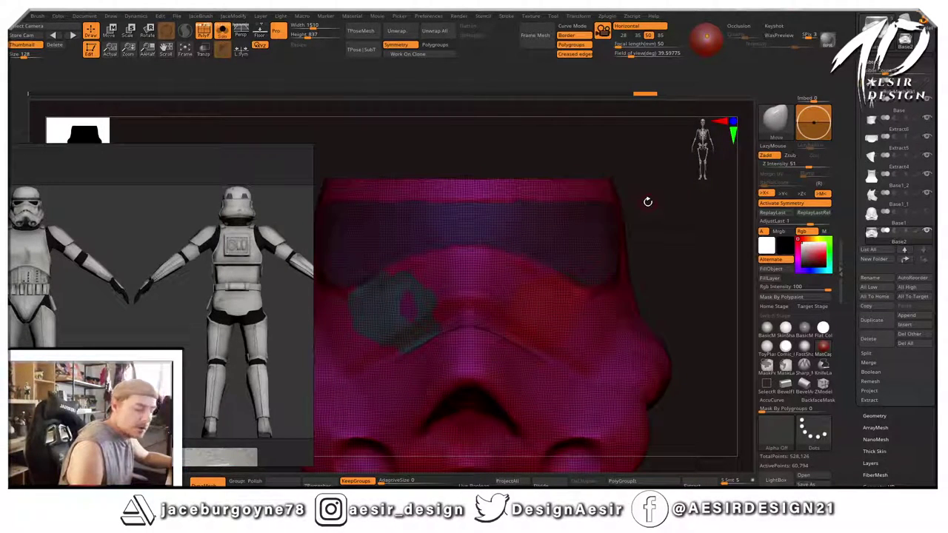
right_click(649, 201)
Isolate the visor, invert the visibility and assign the remaining faceplate to a single polygroup.
ctrl+shift+click(539, 229)
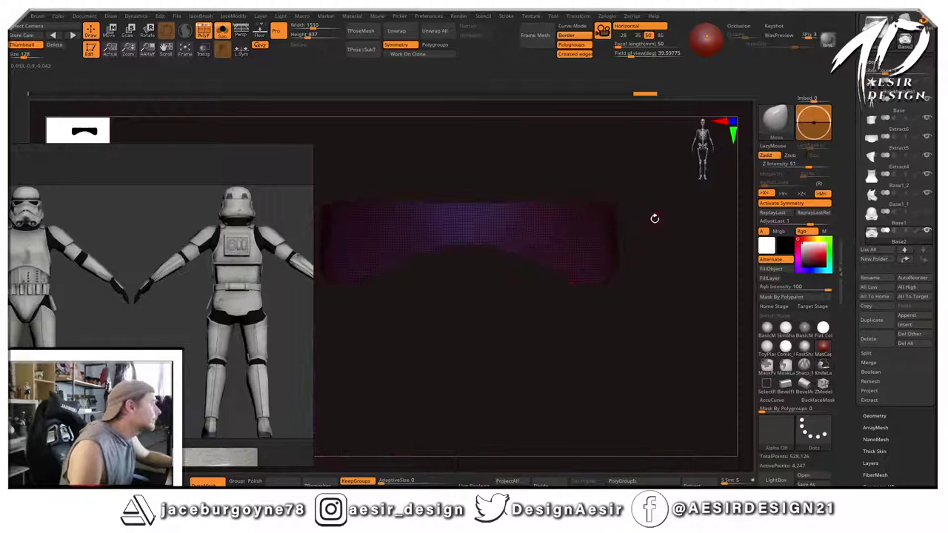
drag(655, 218, 635, 199)
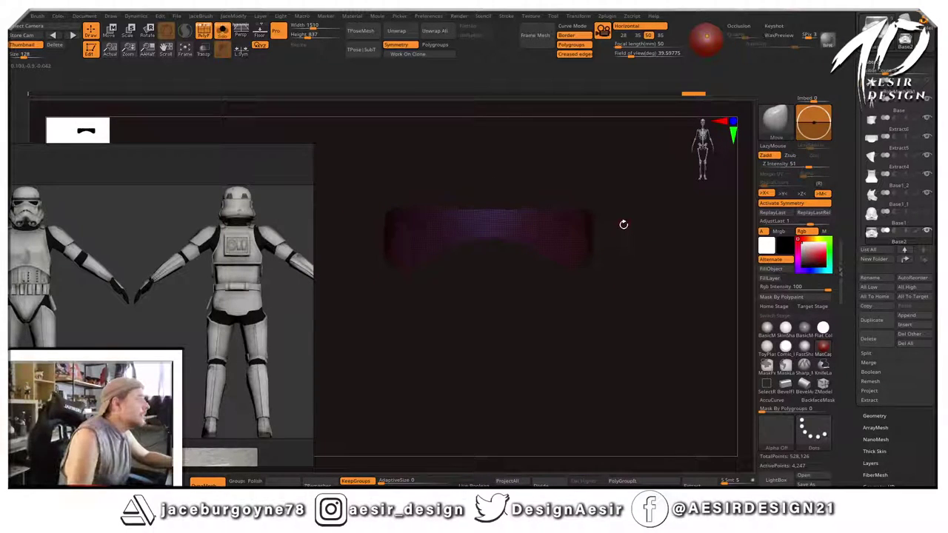
key(ctrl+shift)
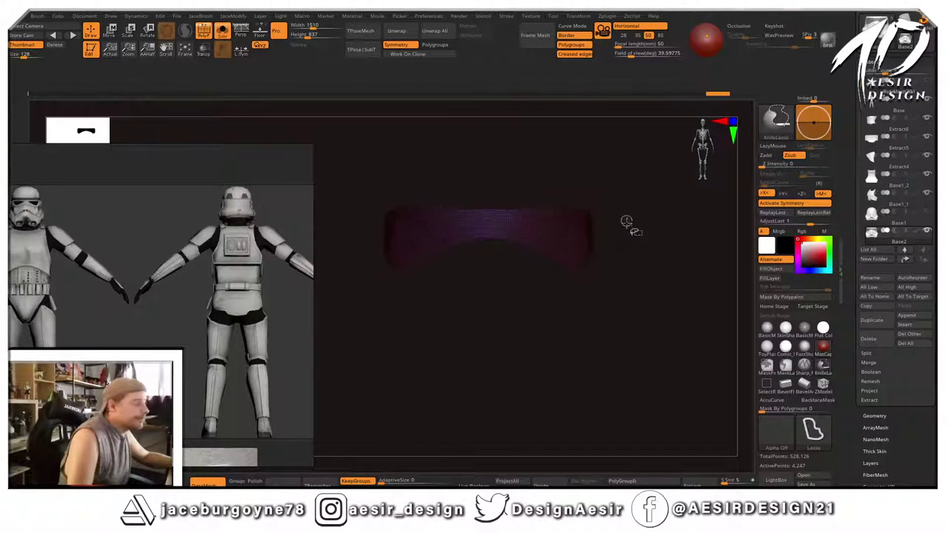
ctrl+shift+click(625, 267)
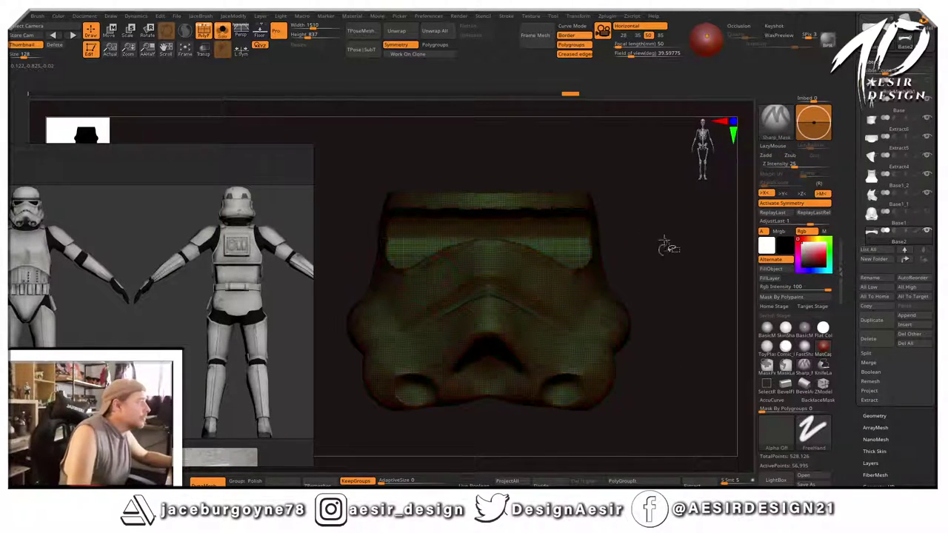
key(ctrl+w)
key(2)
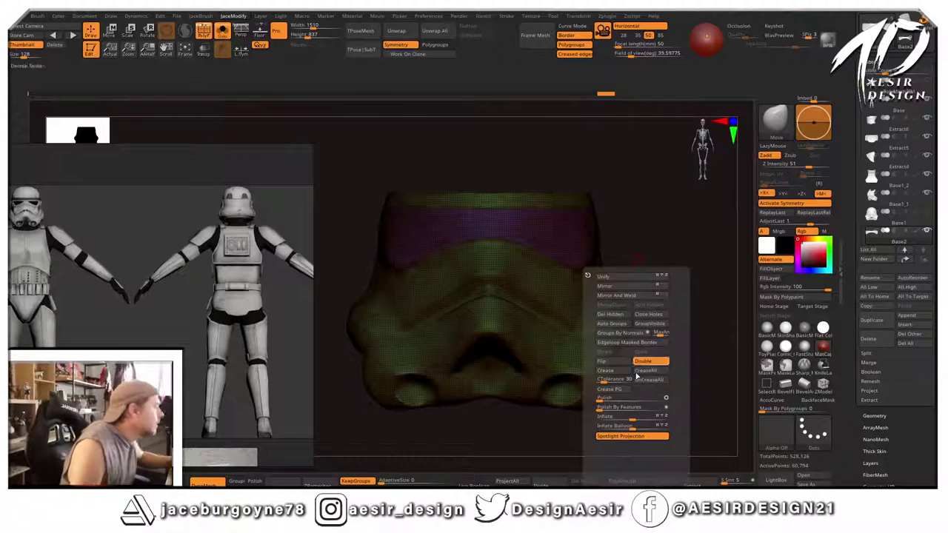
click(600, 407)
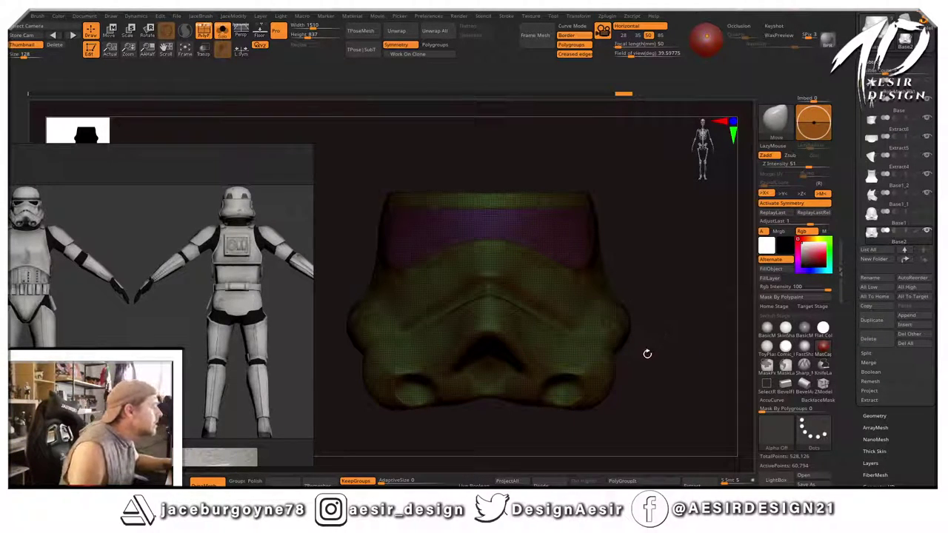
drag(907, 396, 907, 49)
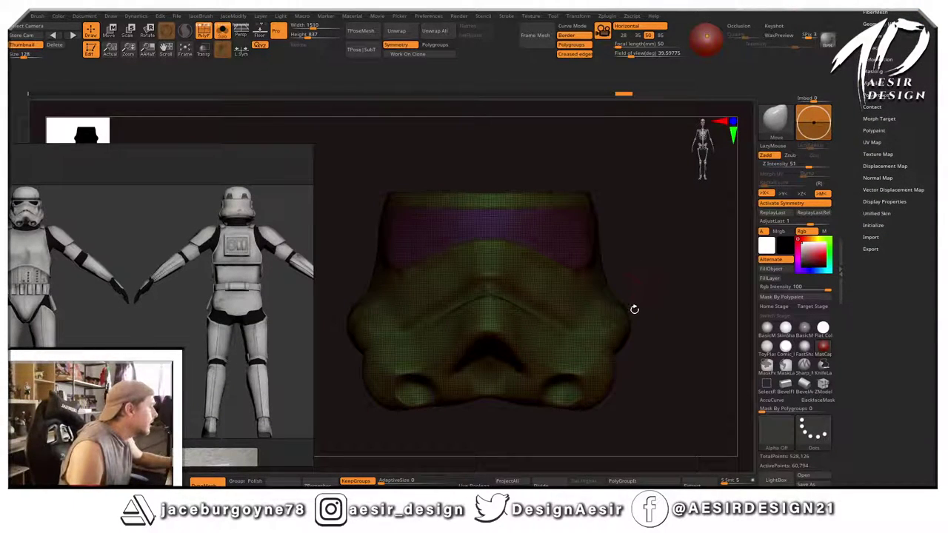
key(2)
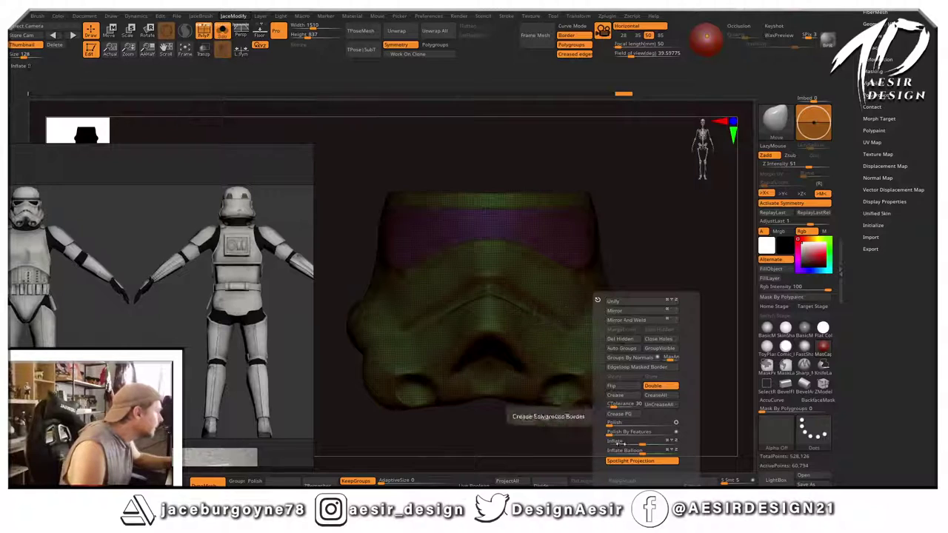
click(641, 417)
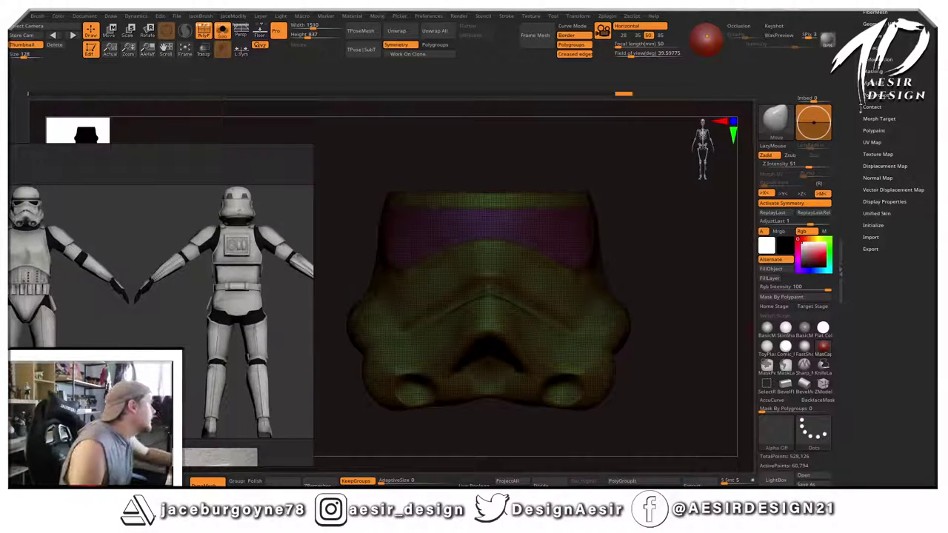
Smooth the visor and faceplate along their polygroup borders with the Polish By Groups deformation.
drag(919, 59, 918, 285)
click(878, 285)
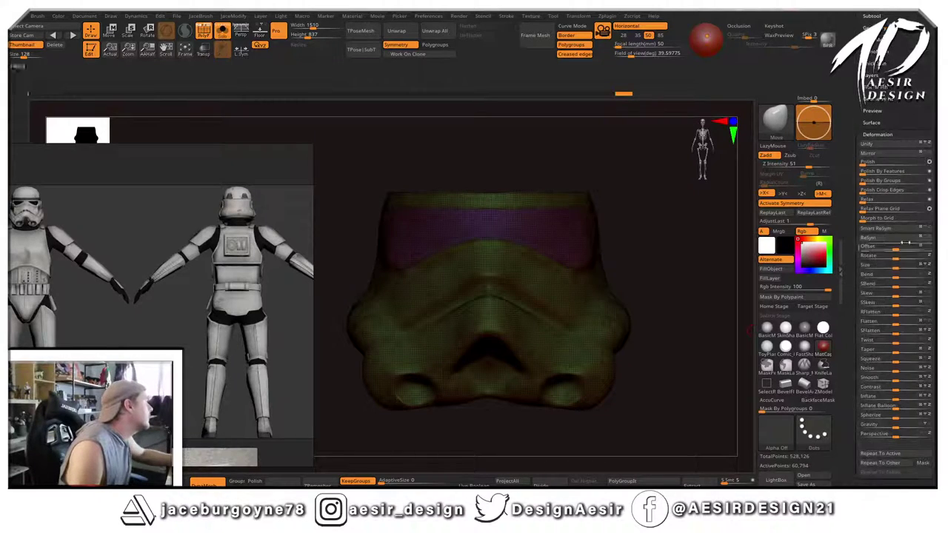
click(866, 182)
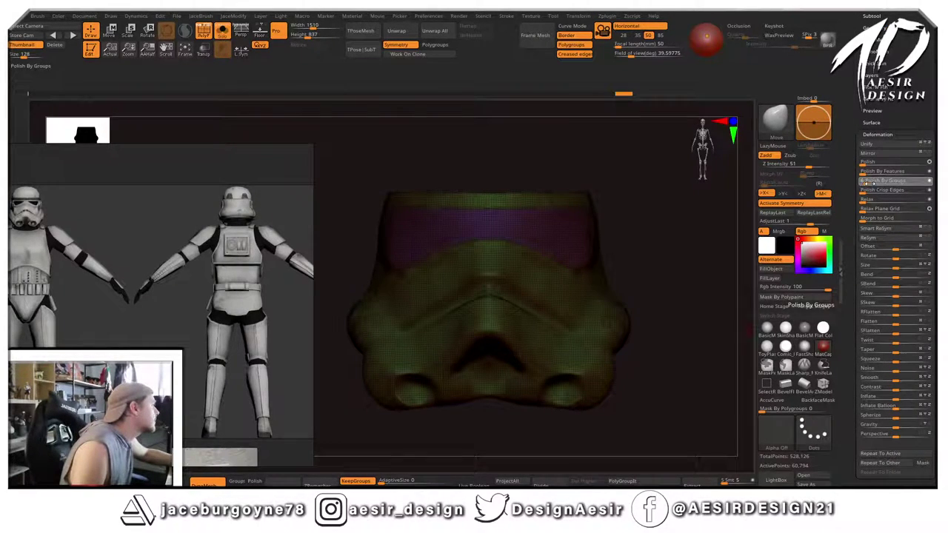
click(929, 181)
drag(864, 183, 874, 183)
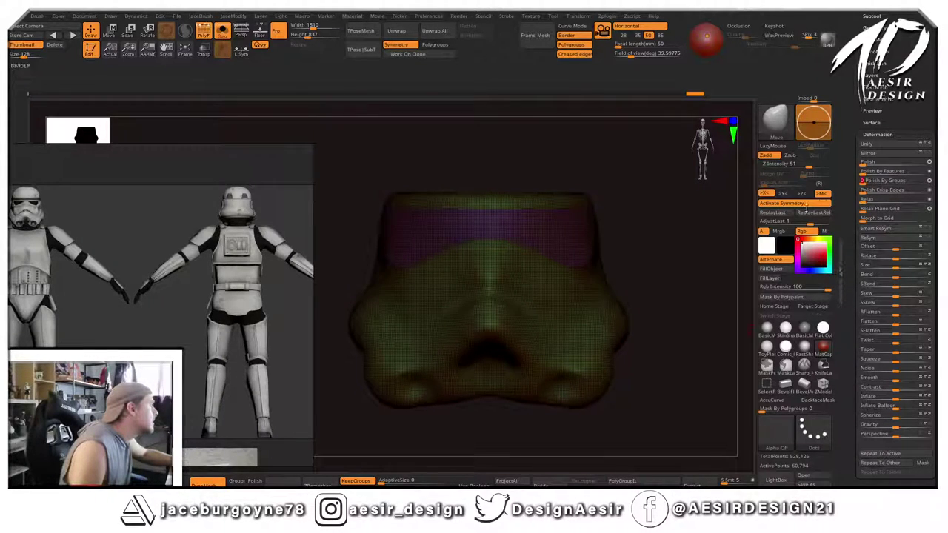
drag(696, 243, 692, 266)
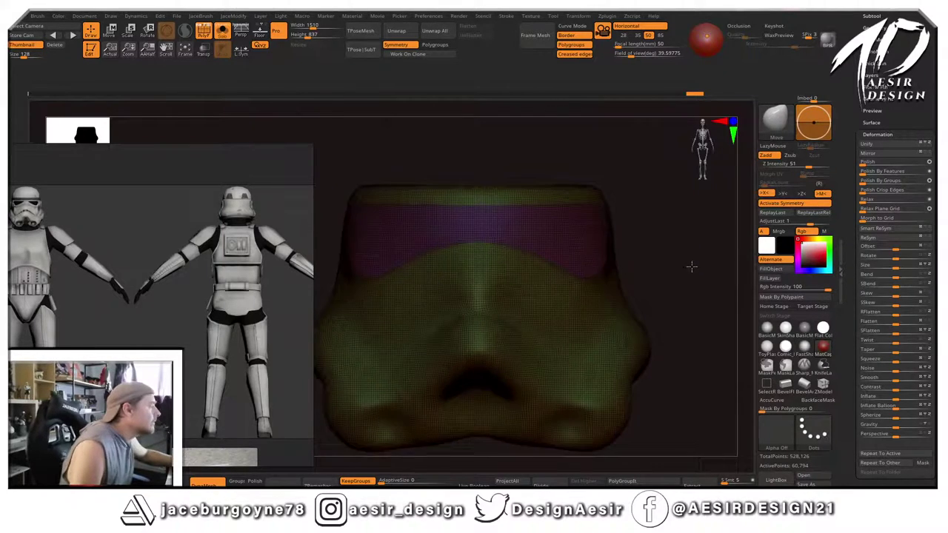
Isolate the visor polygroup and delete the hidden remainder of the faceplate.
ctrl+shift+click(569, 238)
mouse_move(661, 215)
alt+mouse_down()
mouse_move(666, 232)
mouse_move(704, 248)
mouse_move(667, 234)
alt+mouse_up()
right_click(662, 232)
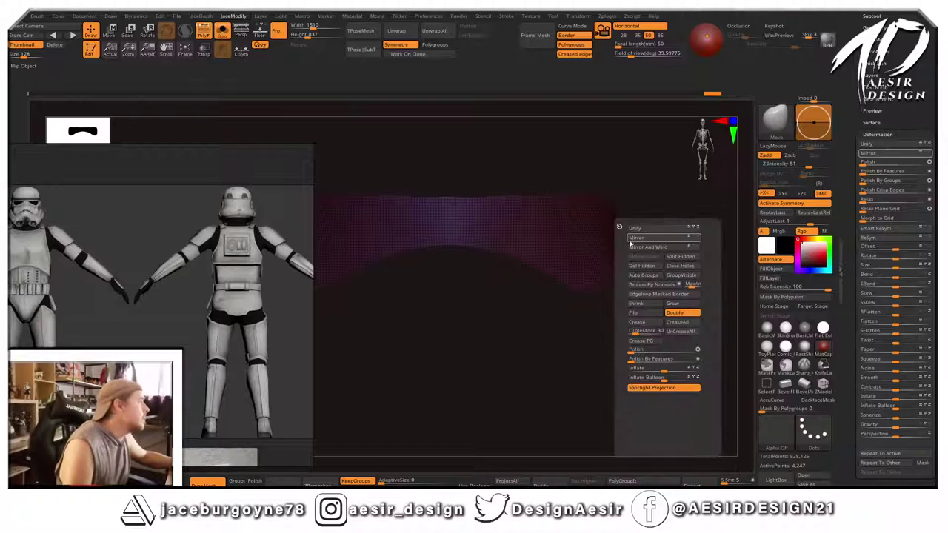
drag(487, 351, 617, 254)
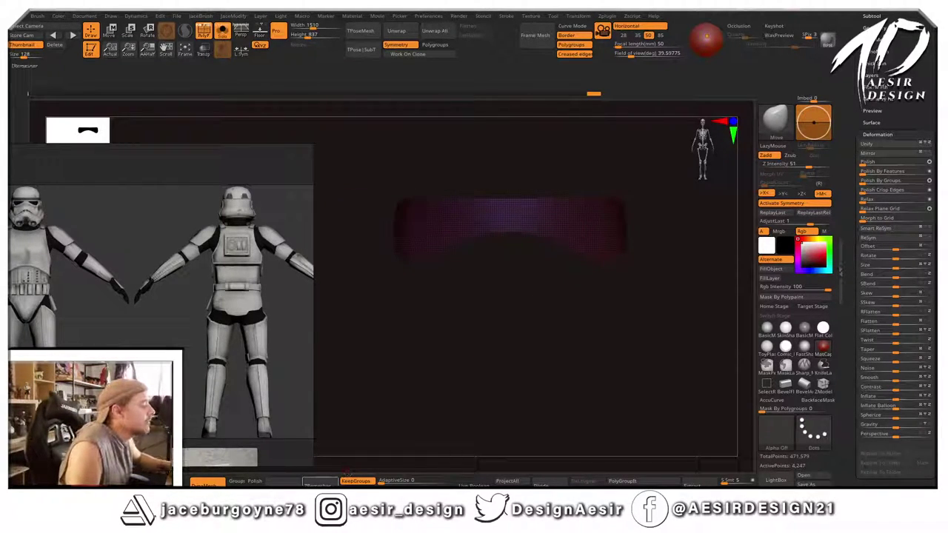
Turn off KeepGroups and run ZRemesher on the visor repeatedly to reduce it to a clean, low-density mesh.
click(355, 481)
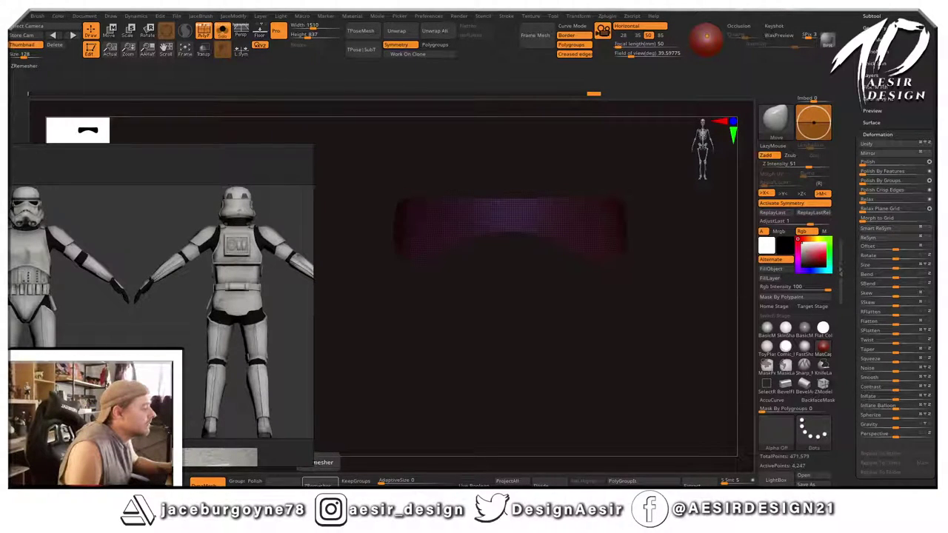
click(320, 480)
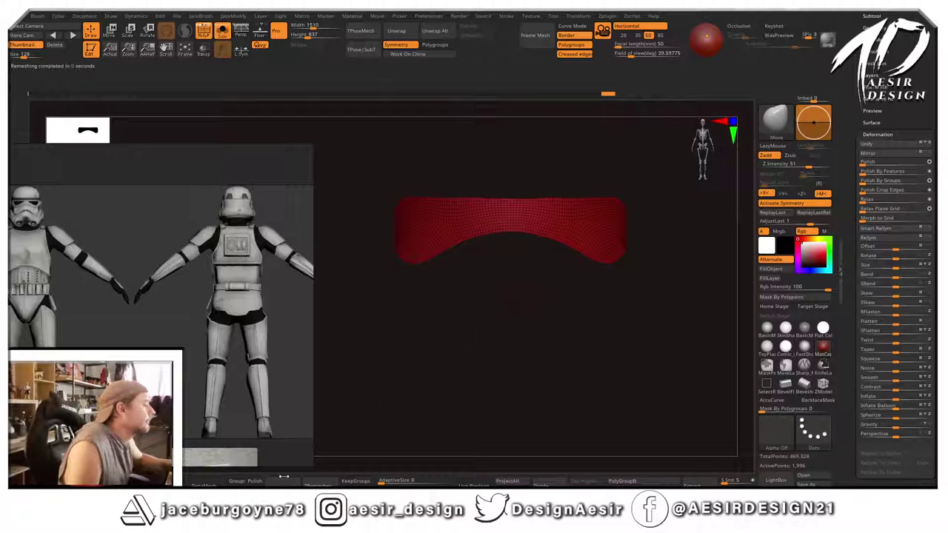
click(320, 479)
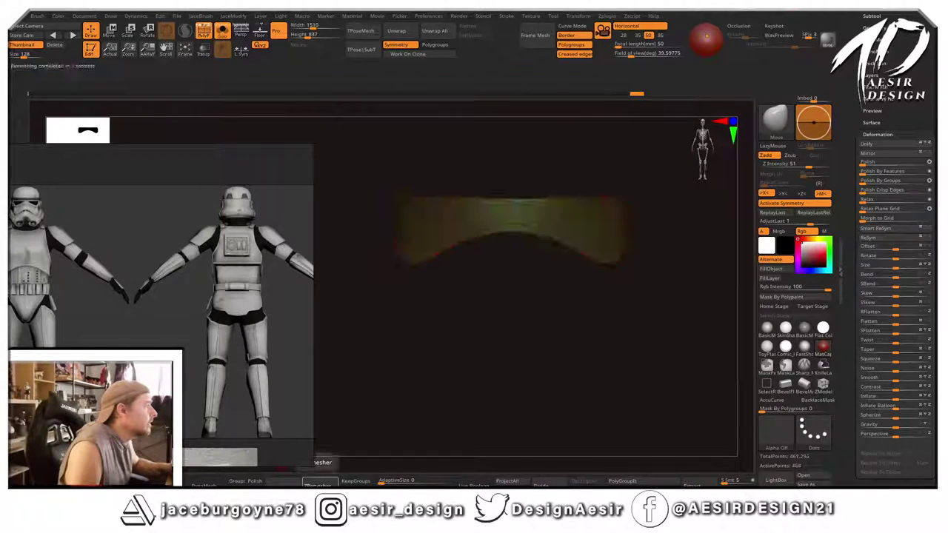
click(320, 462)
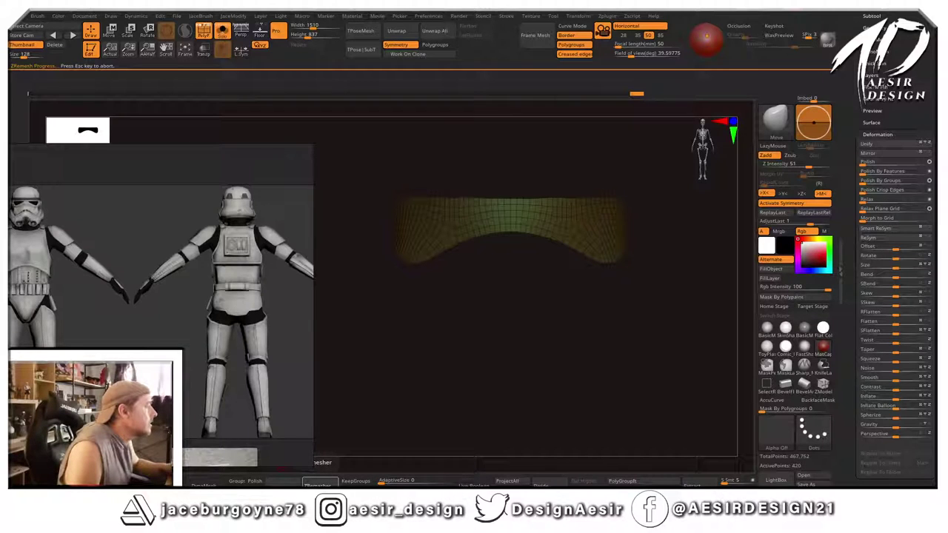
Pull the visor's upper outer corner into a sharper point with the Move Topological brush, keeping symmetry on.
mouse_move(429, 377)
mouse_down()
mouse_move(471, 375)
mouse_move(448, 377)
mouse_move(468, 411)
mouse_move(414, 355)
mouse_move(437, 304)
mouse_up()
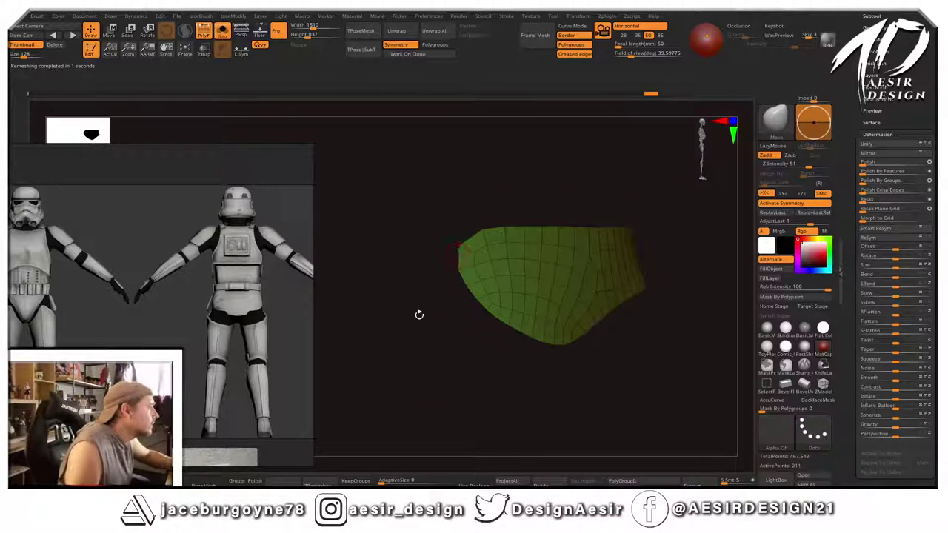
key(b)
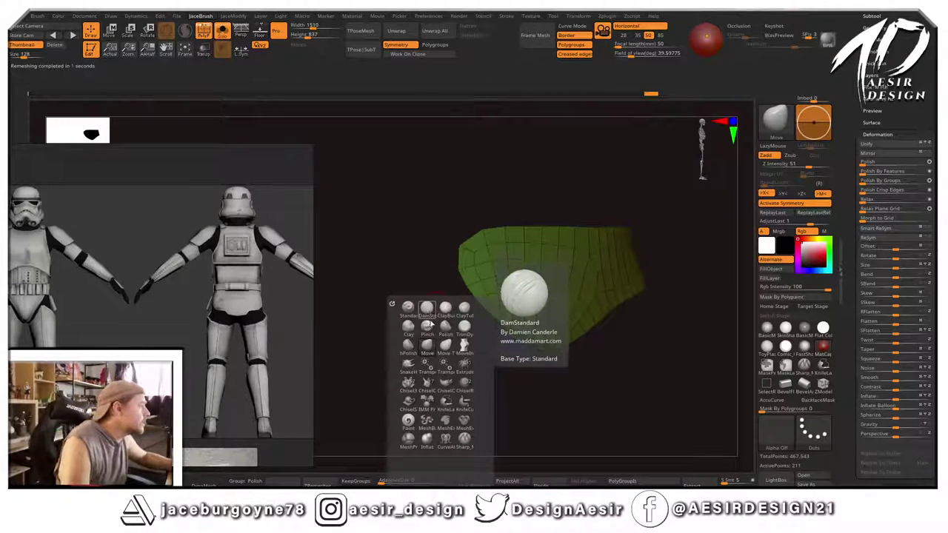
click(445, 346)
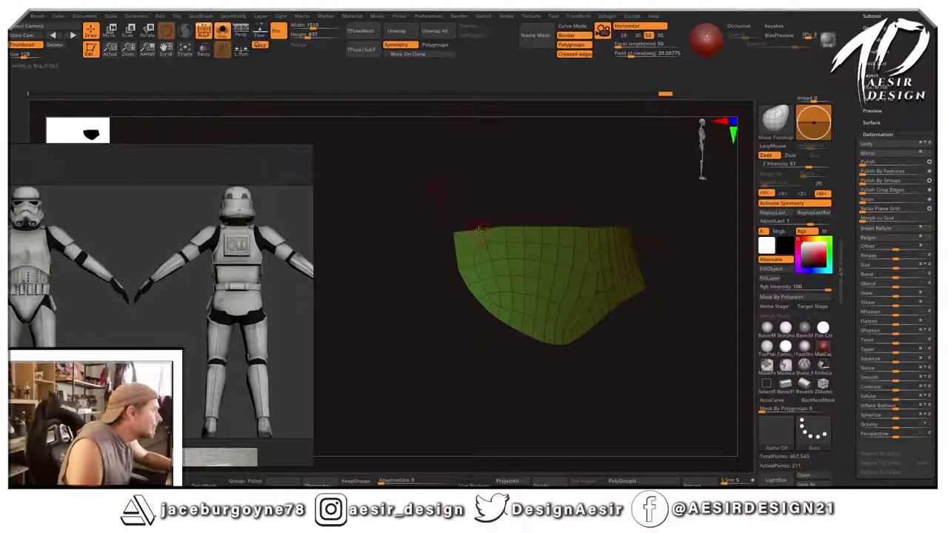
drag(495, 230, 498, 232)
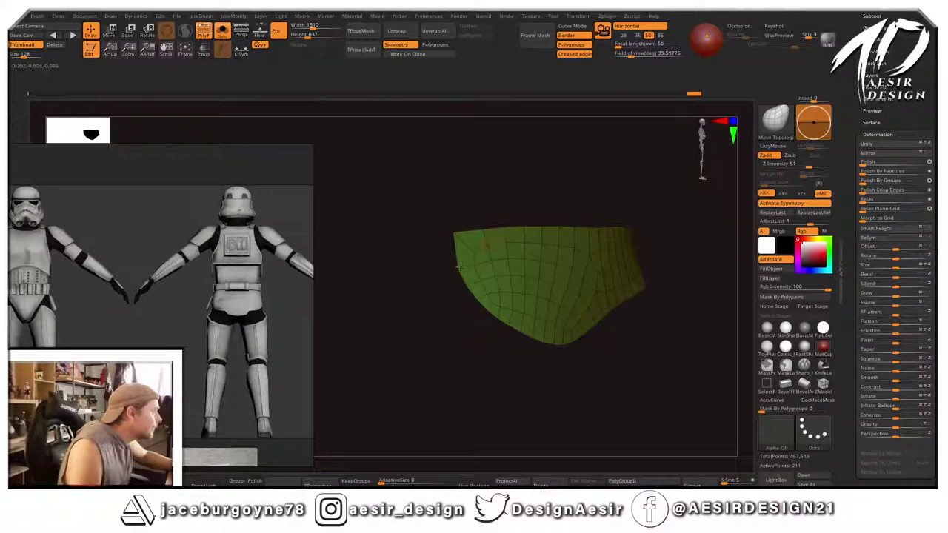
Turn off Solo mode and make the hidden helmet subtool visible around the green visor band.
drag(437, 300, 542, 195)
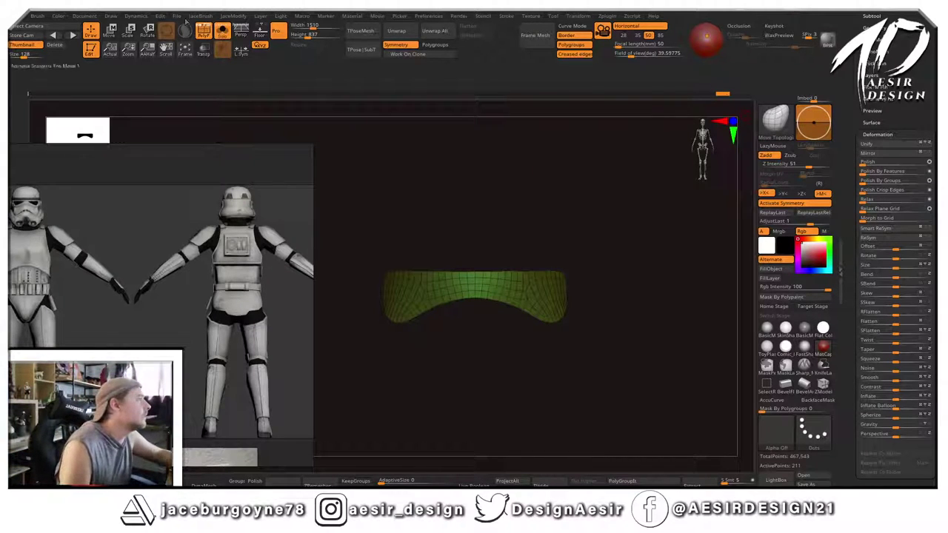
click(222, 31)
drag(582, 161, 548, 165)
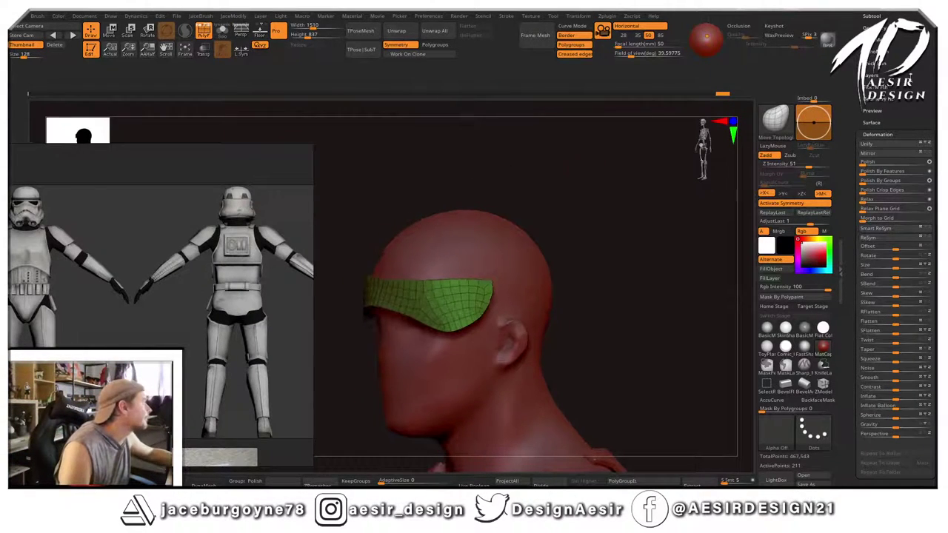
drag(910, 77, 902, 109)
click(872, 40)
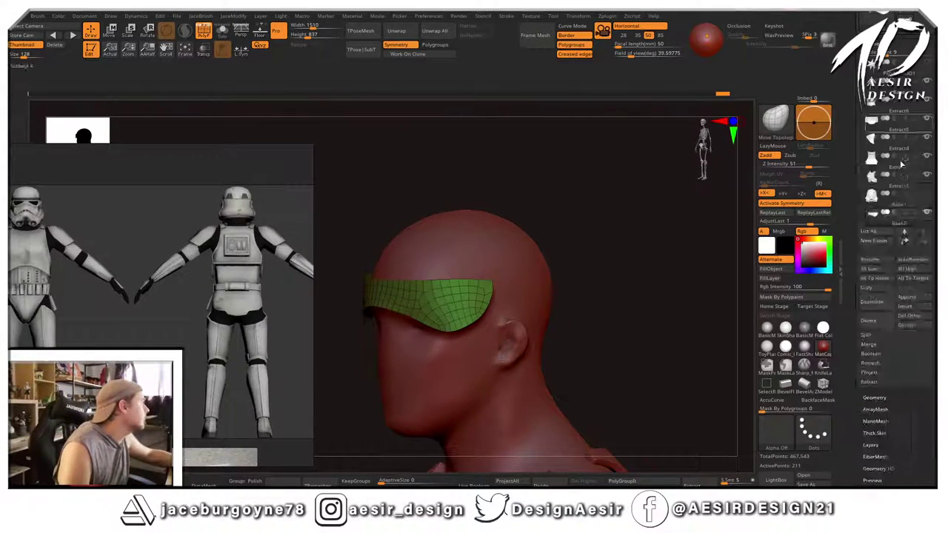
click(926, 196)
drag(650, 254, 679, 250)
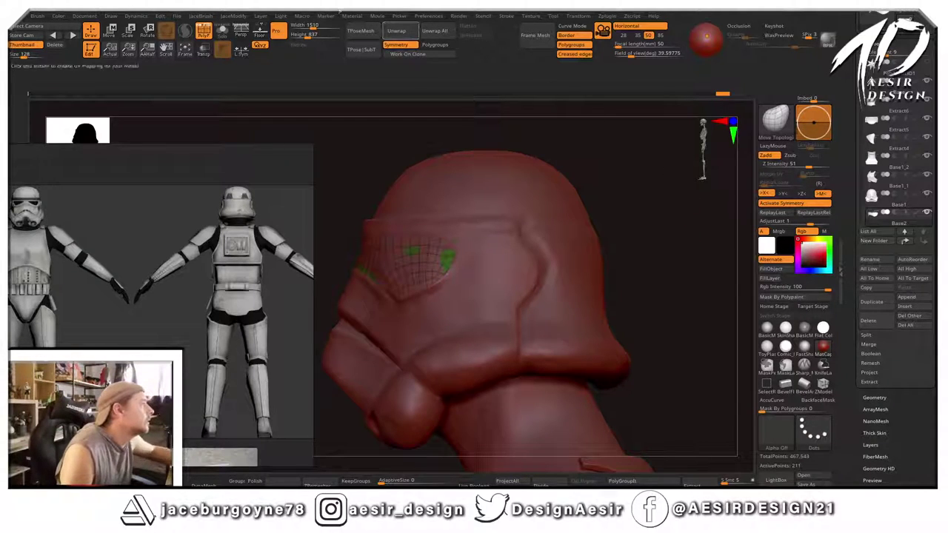
Isolate the visor band, activate Dynamic Subdivision and give the band a dynamic thickness.
click(222, 30)
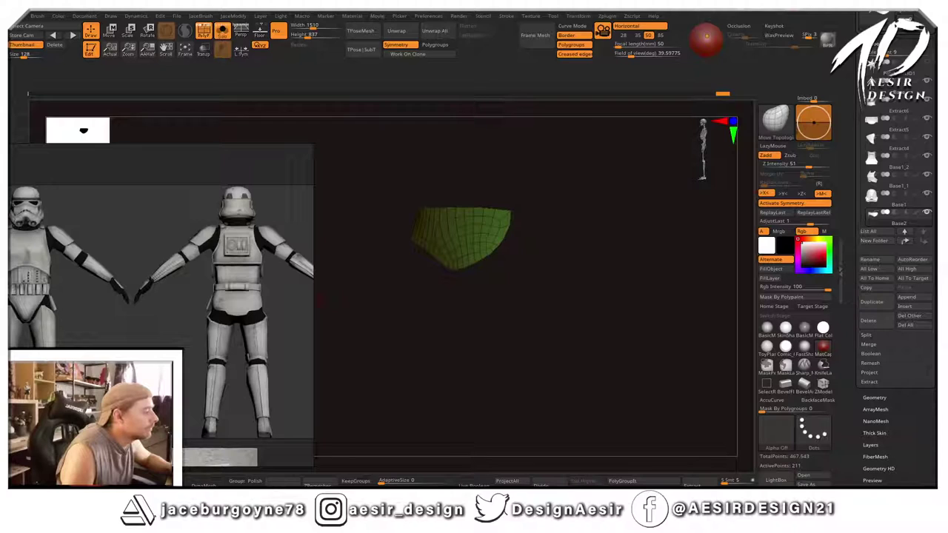
key(d)
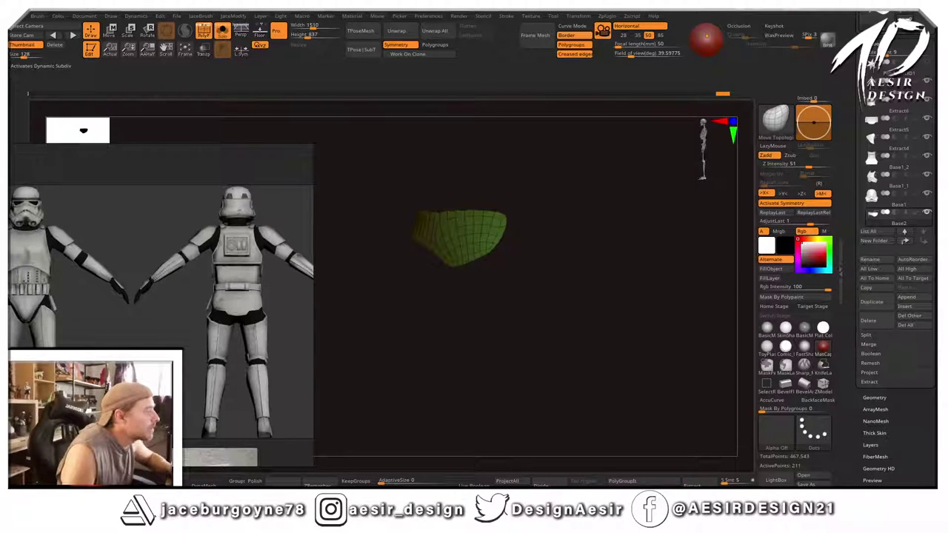
drag(478, 360, 373, 416)
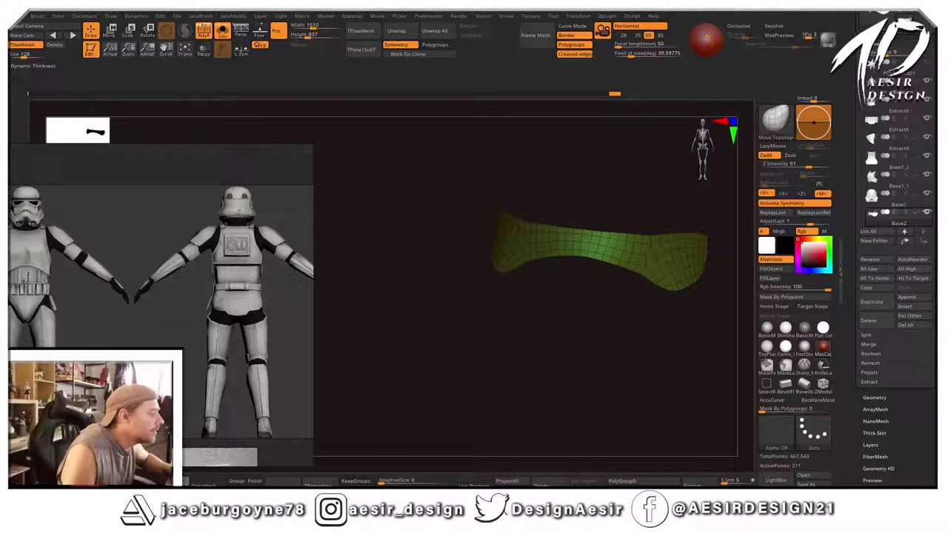
drag(542, 377, 471, 440)
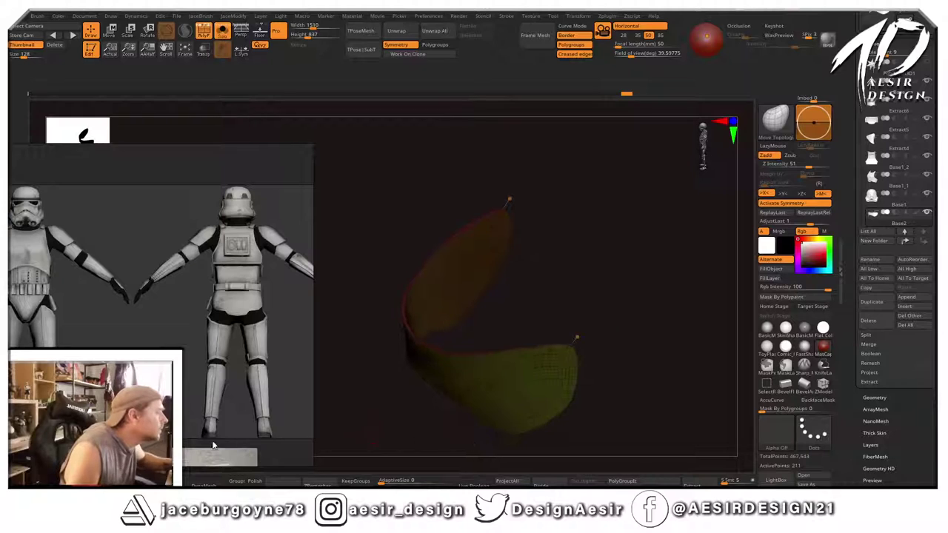
key(Return)
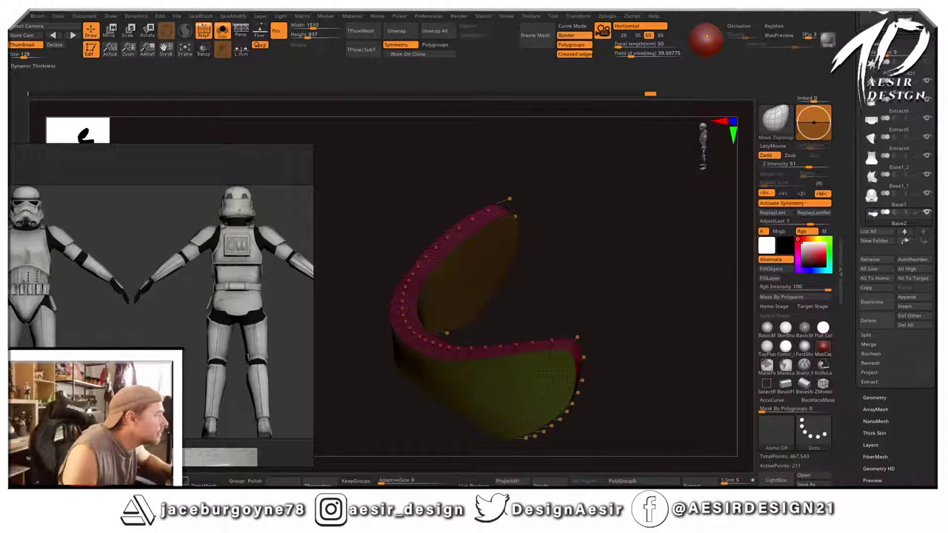
Apply the dynamic thickness to the visor's geometry and DynaMesh the solid band.
drag(620, 254, 548, 367)
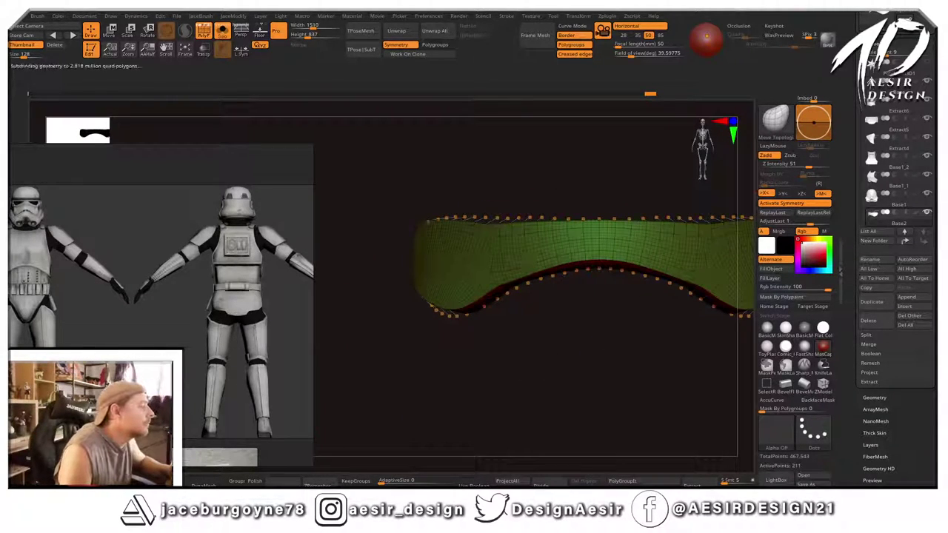
key(shift+f)
key(shift+f)
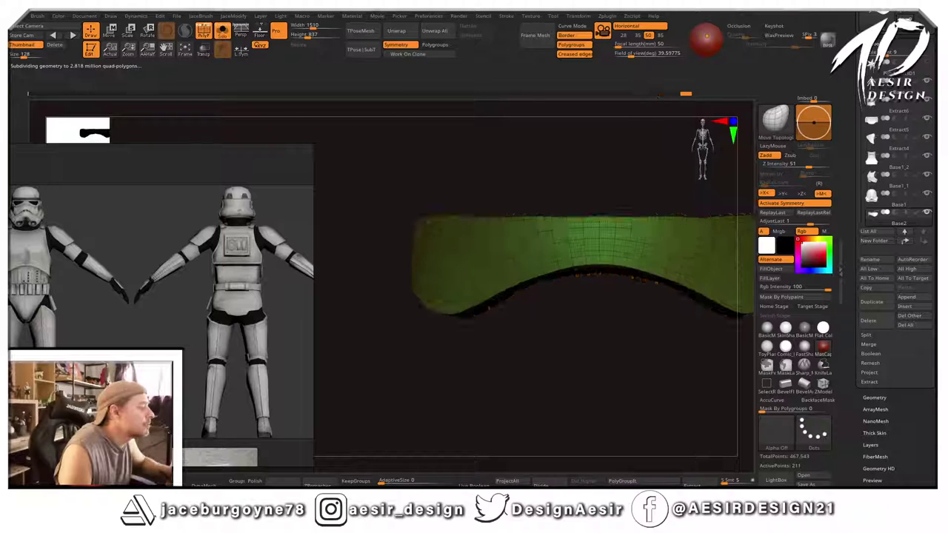
key(f)
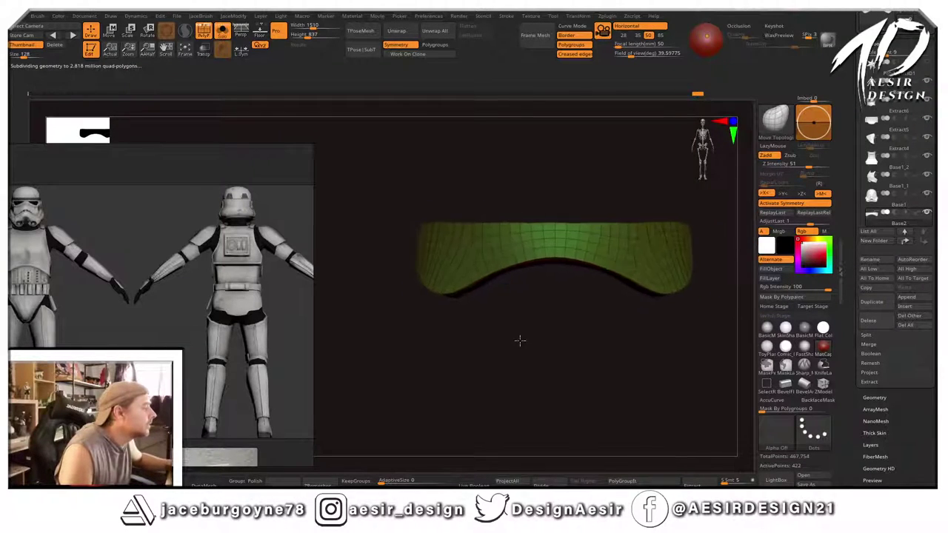
drag(518, 338, 516, 366)
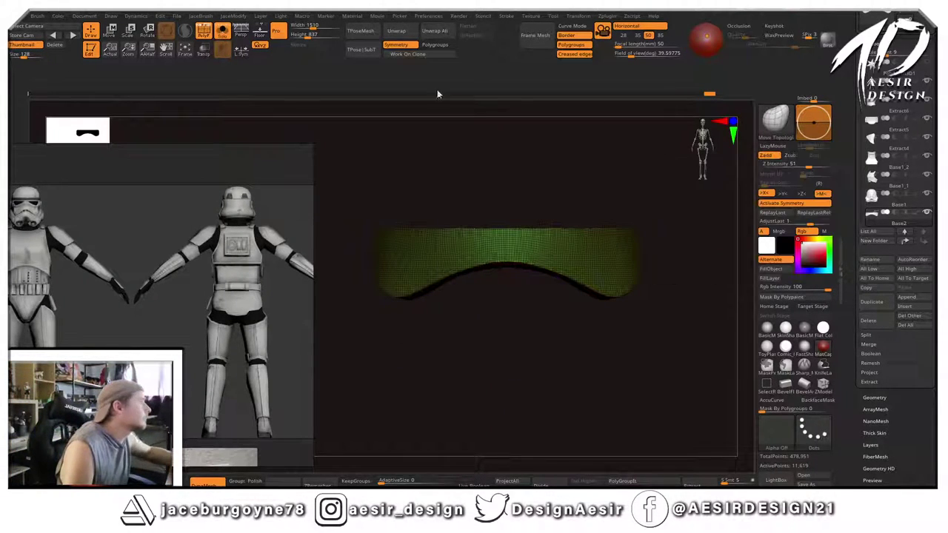
Bring back the helmet and body around the visor and select the Move brush with an adjusted draw size.
click(222, 31)
drag(688, 238, 371, 214)
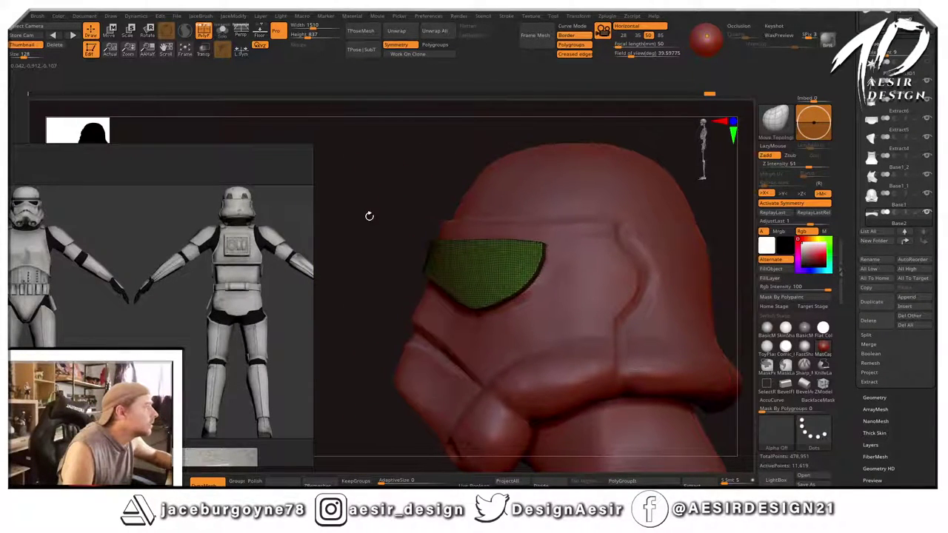
key(space)
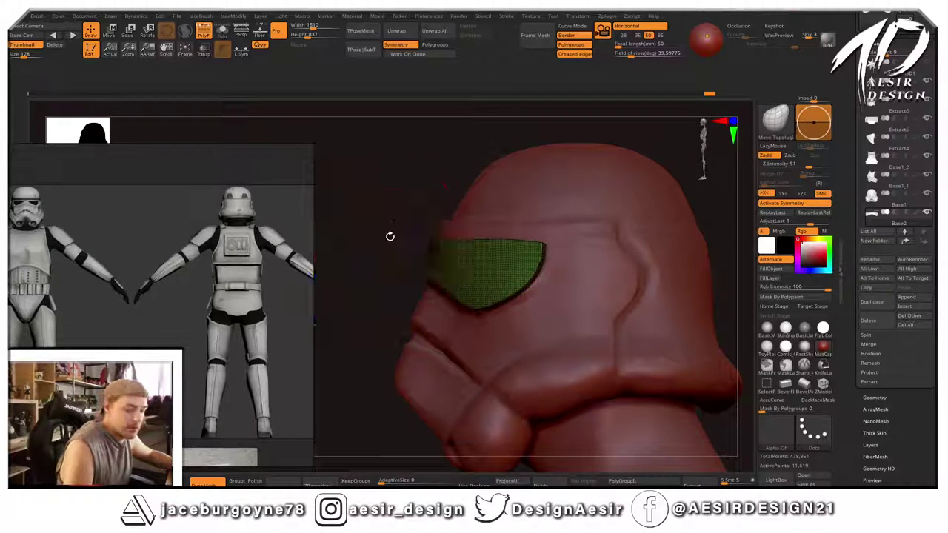
key(b)
click(386, 288)
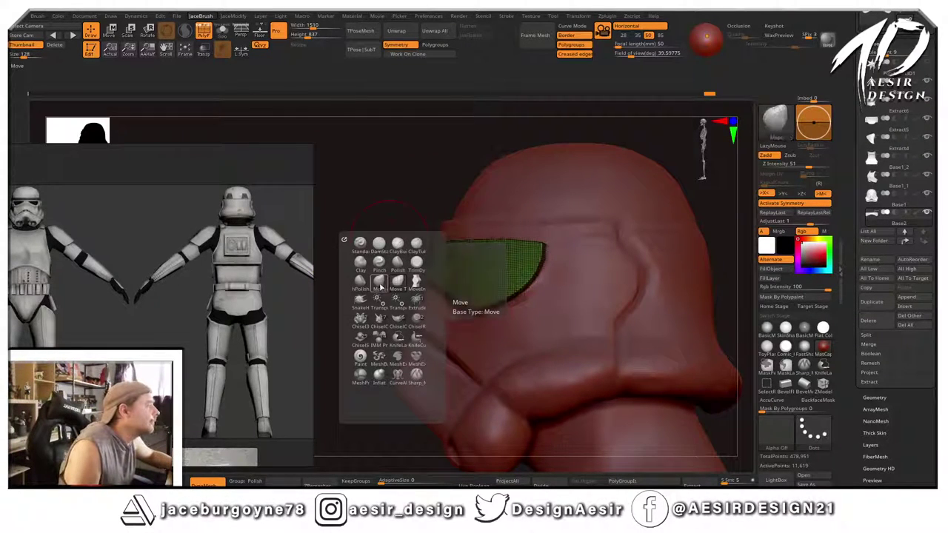
drag(468, 171, 470, 154)
key(space)
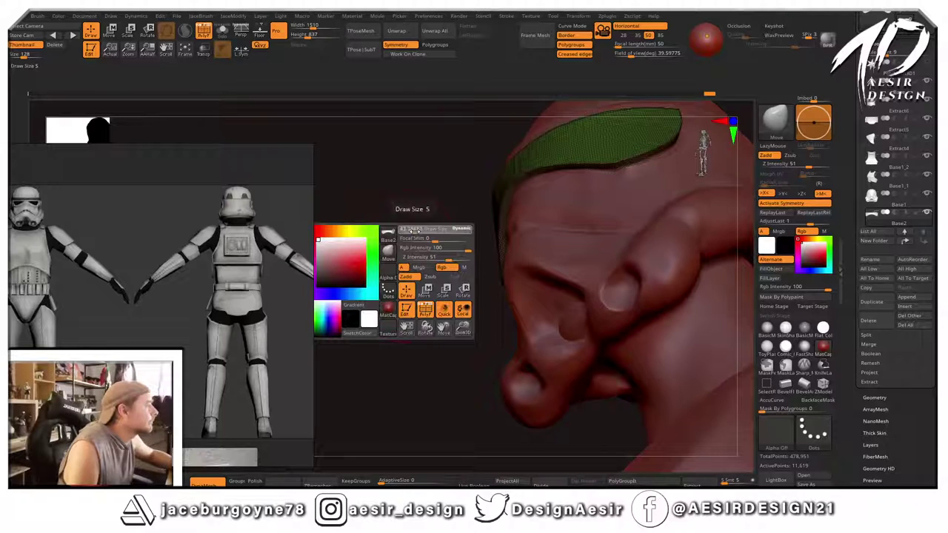
drag(421, 218, 383, 171)
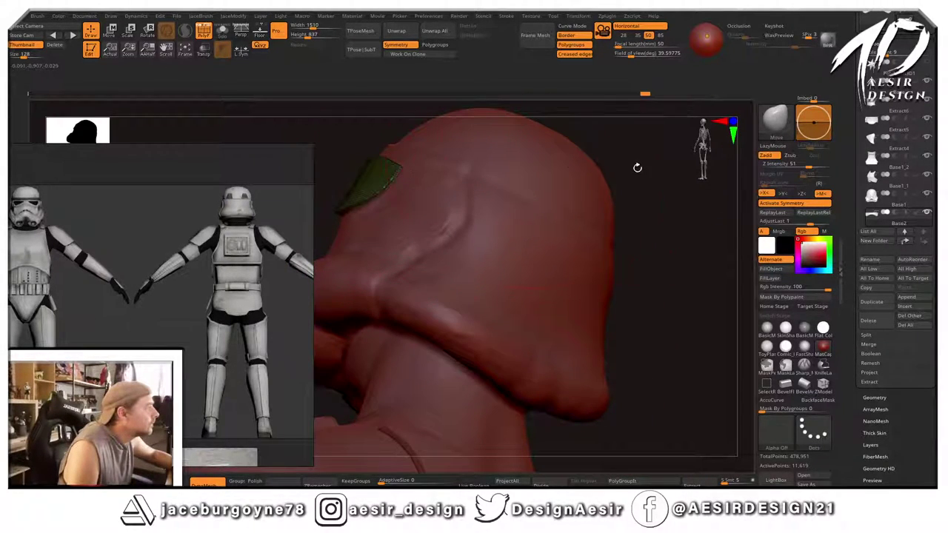
Nudge the visor's edges with the Move brush to fit the brow and front of the helmet.
mouse_move(637, 167)
mouse_down()
mouse_move(681, 214)
mouse_move(668, 226)
mouse_move(716, 217)
mouse_move(646, 227)
mouse_move(664, 200)
mouse_move(650, 220)
mouse_move(629, 215)
mouse_up()
key(space)
mouse_move(656, 191)
mouse_down()
mouse_move(621, 162)
mouse_move(514, 197)
mouse_up()
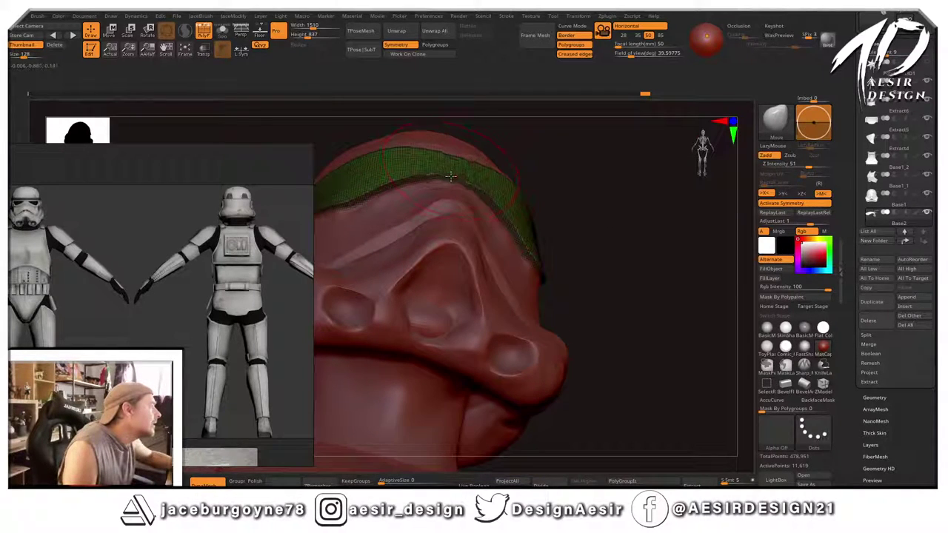
drag(450, 175, 454, 168)
drag(590, 176, 478, 175)
mouse_move(397, 161)
mouse_down()
mouse_move(394, 131)
mouse_move(388, 151)
mouse_move(557, 159)
mouse_move(612, 182)
mouse_move(606, 250)
mouse_move(641, 233)
mouse_up()
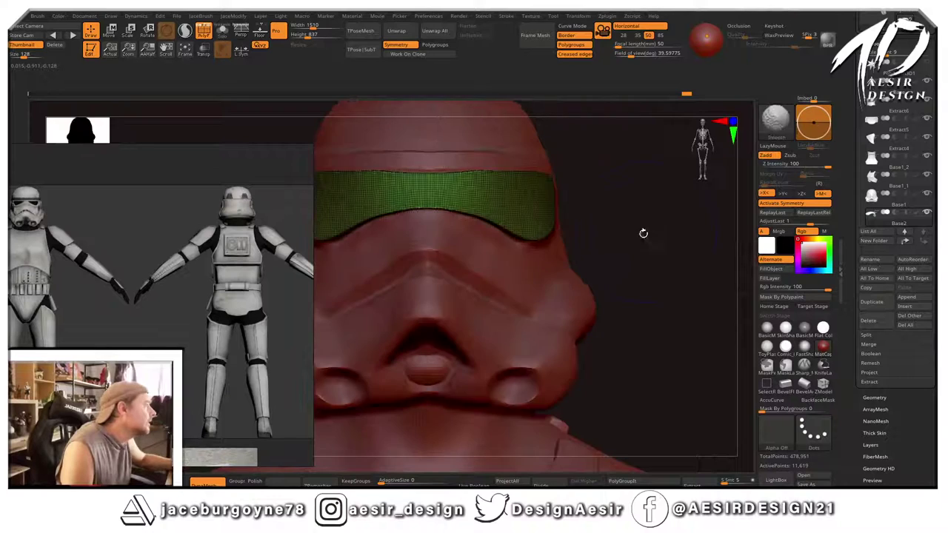
key(space)
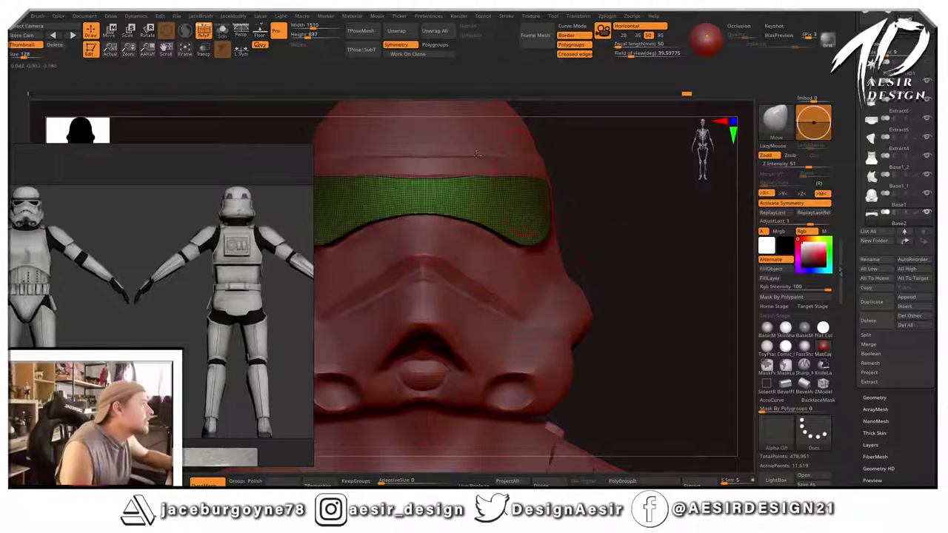
Isolate the visor, mask its outer-face polygroup, unhide the other polygroups and invert the mask.
click(223, 32)
drag(437, 281, 544, 207)
ctrl+shift+click(523, 203)
ctrl+drag(424, 322, 694, 126)
ctrl+shift+click(440, 300)
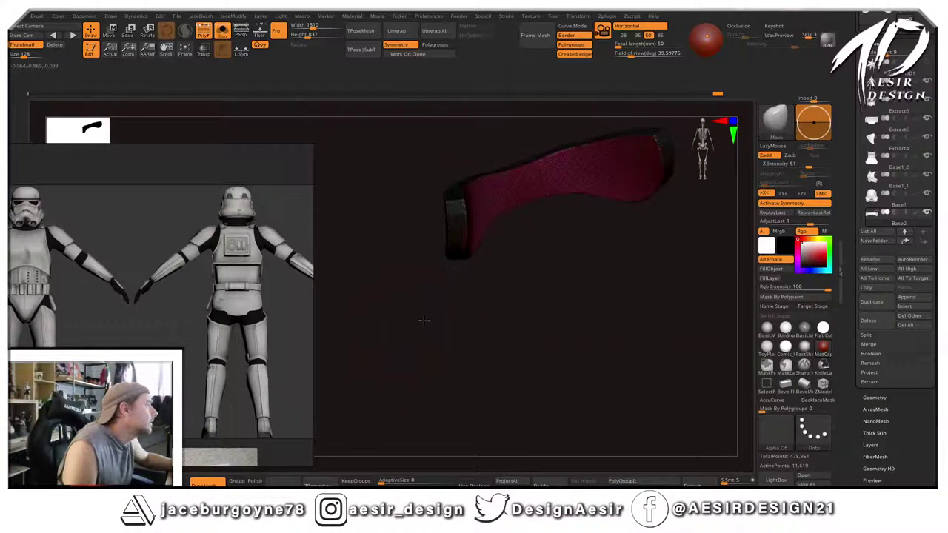
mouse_move(423, 320)
mouse_down()
mouse_move(489, 307)
mouse_move(487, 291)
mouse_up()
ctrl+click(487, 291)
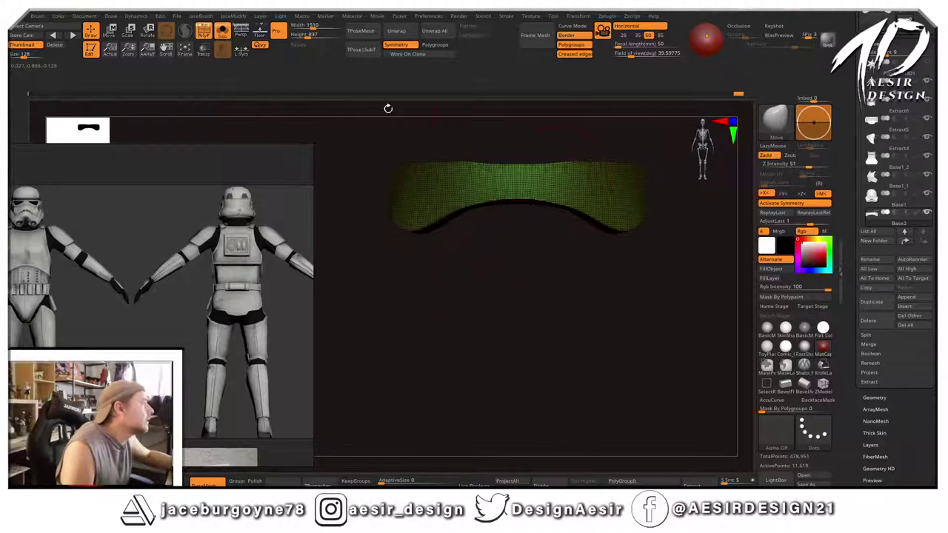
Show the full model again and push the visor's front and sides closer to the helmet surface with the Move brush.
click(221, 34)
drag(618, 227, 620, 219)
mouse_move(670, 249)
mouse_down()
mouse_move(610, 220)
mouse_move(598, 224)
mouse_move(626, 231)
mouse_up()
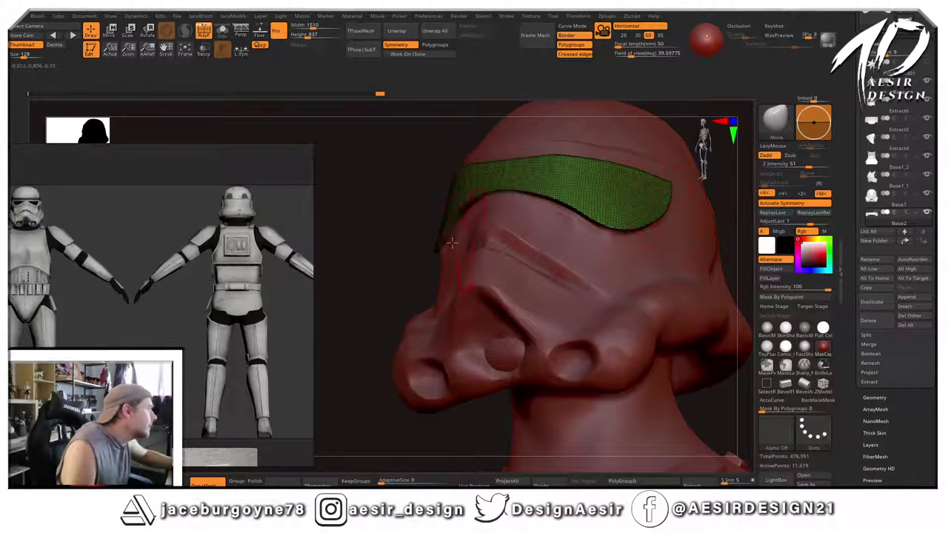
drag(382, 254, 474, 226)
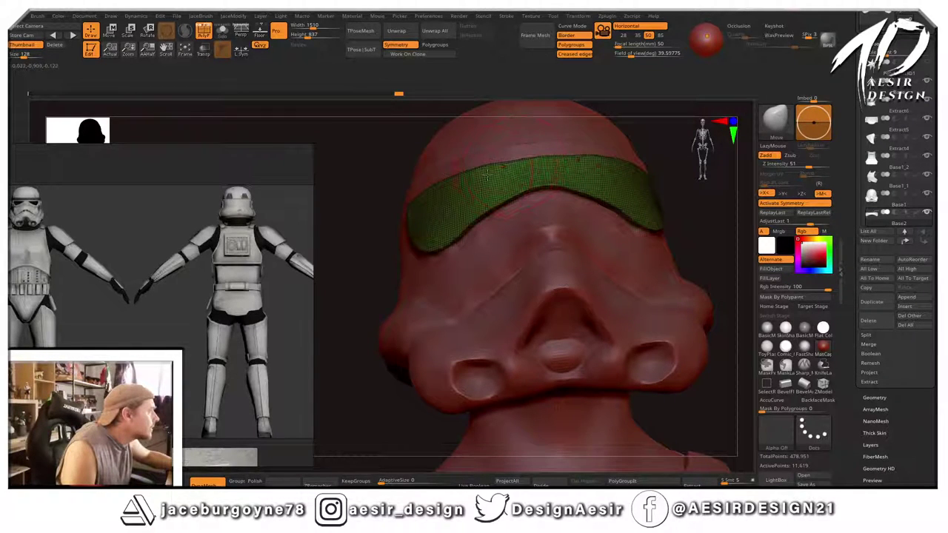
drag(340, 266, 445, 289)
alt+drag(626, 174, 585, 159)
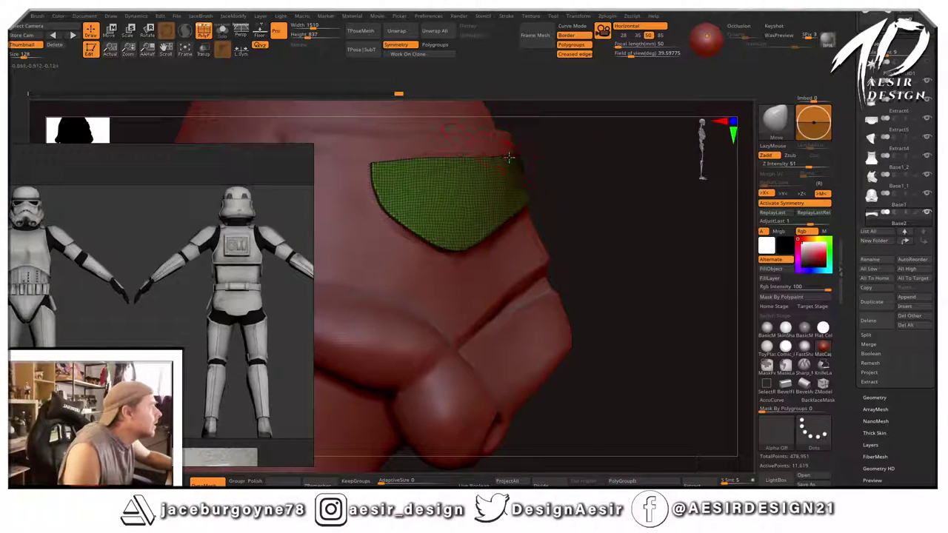
drag(509, 157, 597, 174)
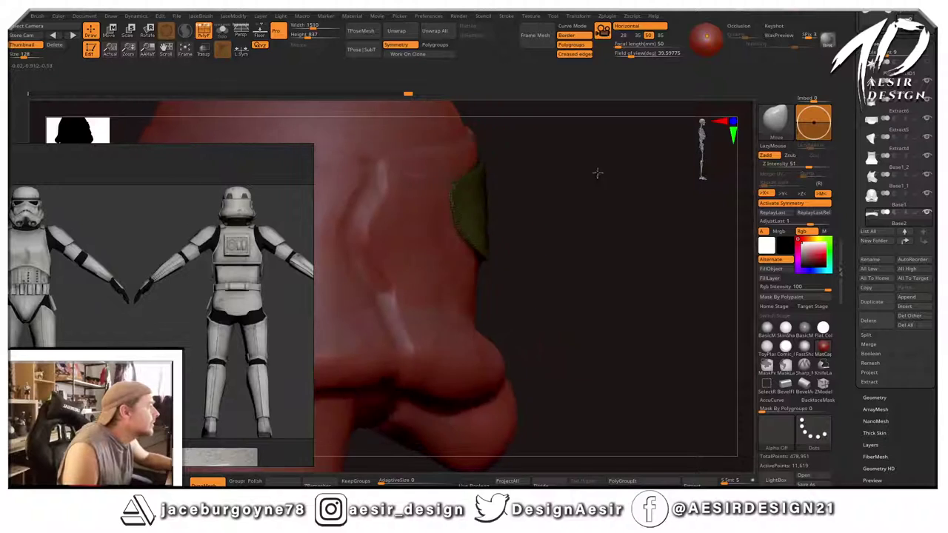
drag(478, 180, 471, 182)
mouse_move(574, 181)
mouse_down()
mouse_move(511, 185)
mouse_move(664, 179)
mouse_move(286, 130)
mouse_up()
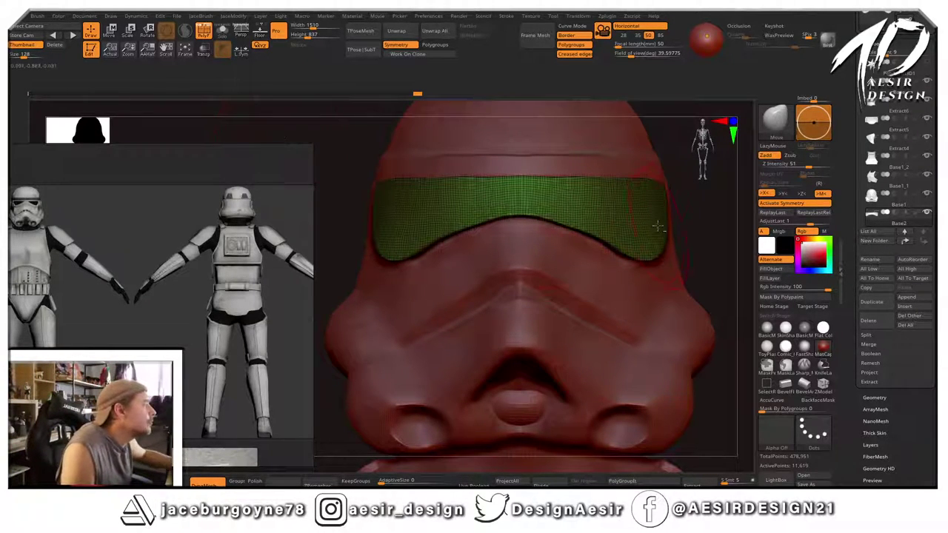
Turn off the polyframe display, enable Polish for DynaMesh and re-DynaMesh the visor.
key(f)
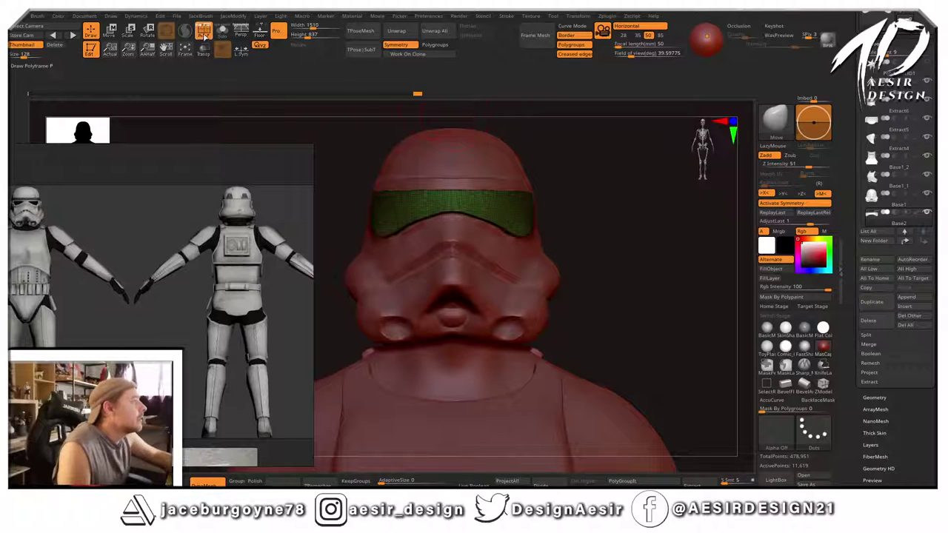
click(204, 33)
click(254, 481)
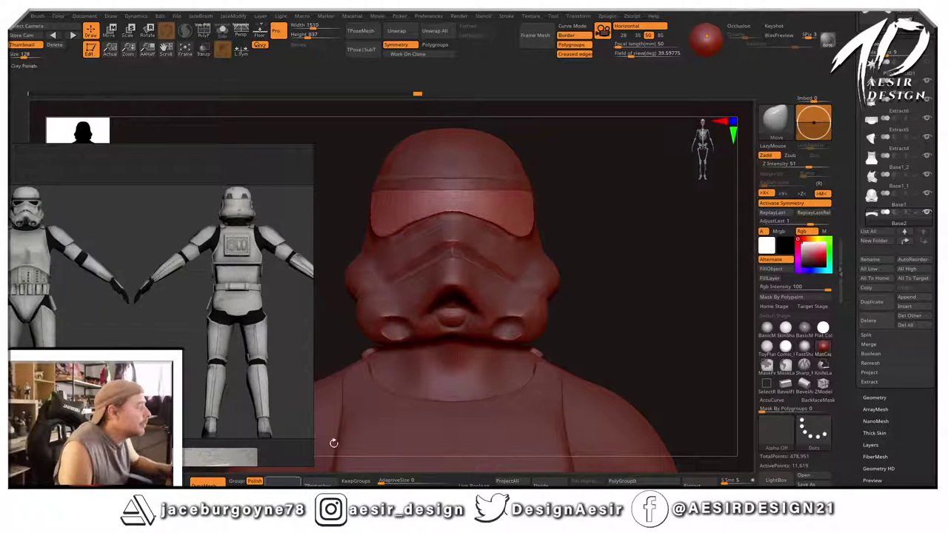
key(ctrl)
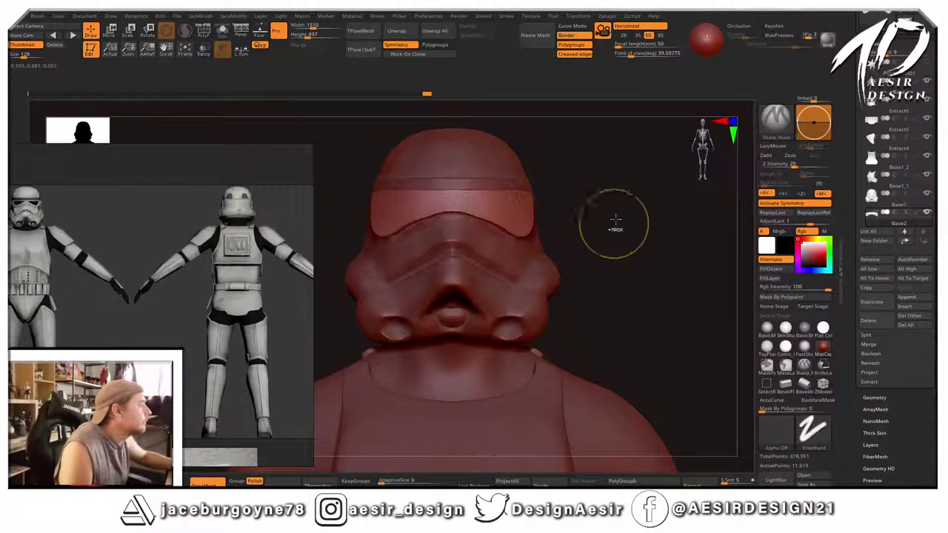
mouse_move(635, 247)
mouse_down()
mouse_move(594, 242)
mouse_move(665, 237)
mouse_move(627, 203)
mouse_move(613, 233)
mouse_up()
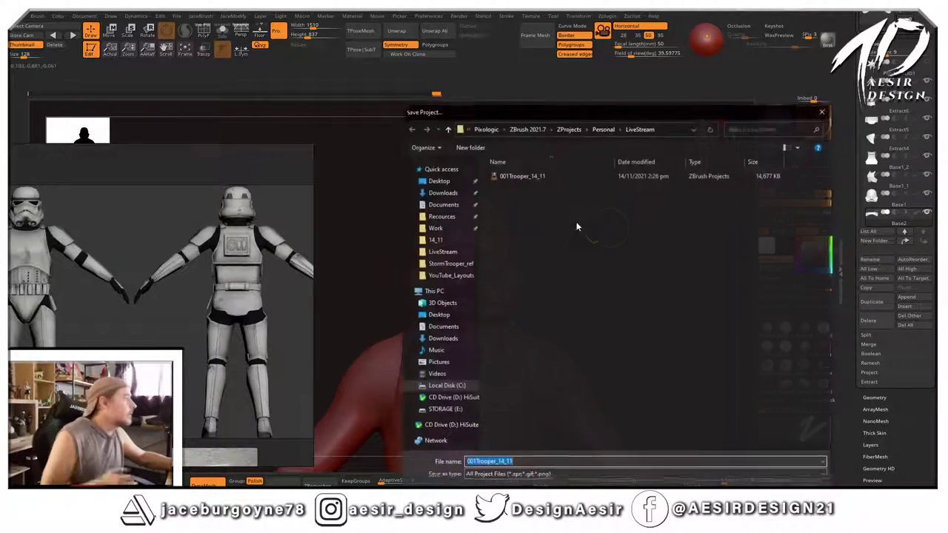
Save the project over the existing 001Trooper_14_11 file in the LiveStream folder.
key(ctrl+s)
click(532, 178)
key(Return)
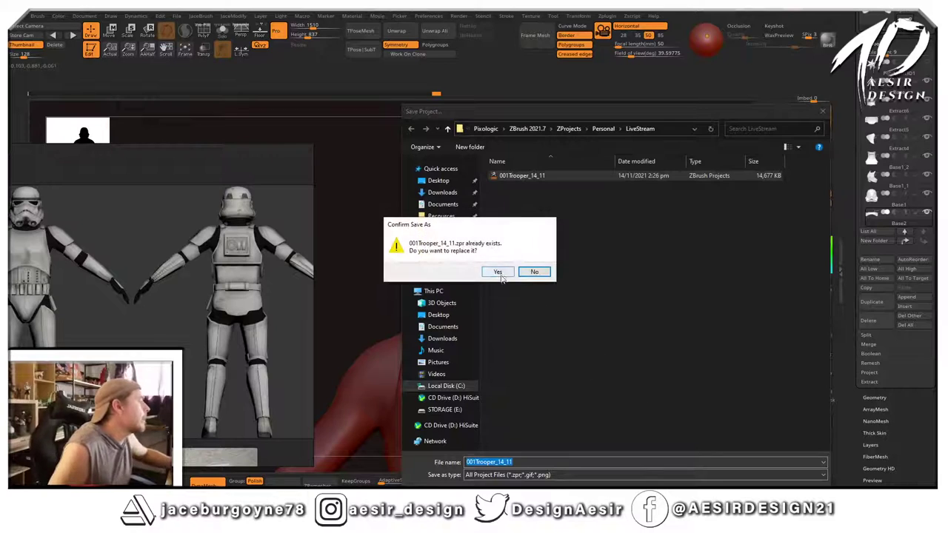
click(495, 279)
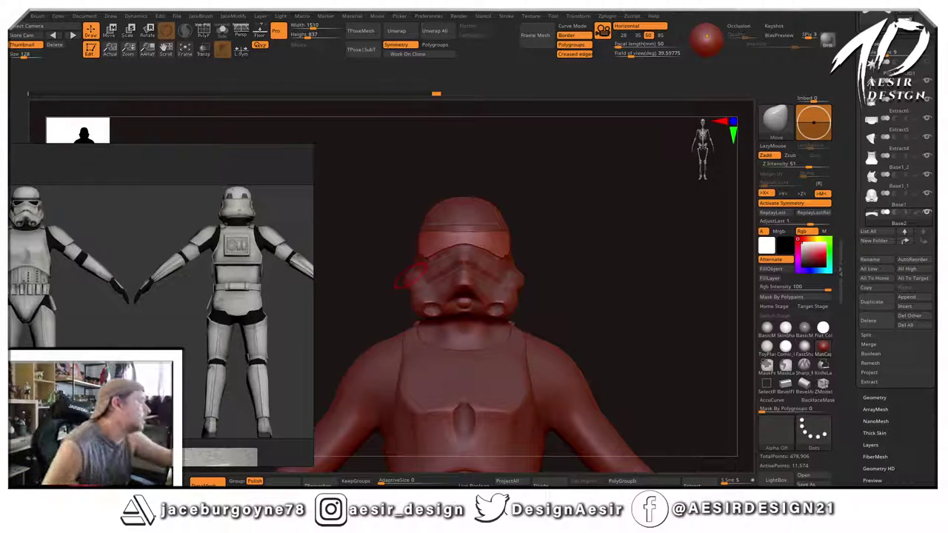
drag(658, 216, 641, 282)
drag(612, 204, 533, 204)
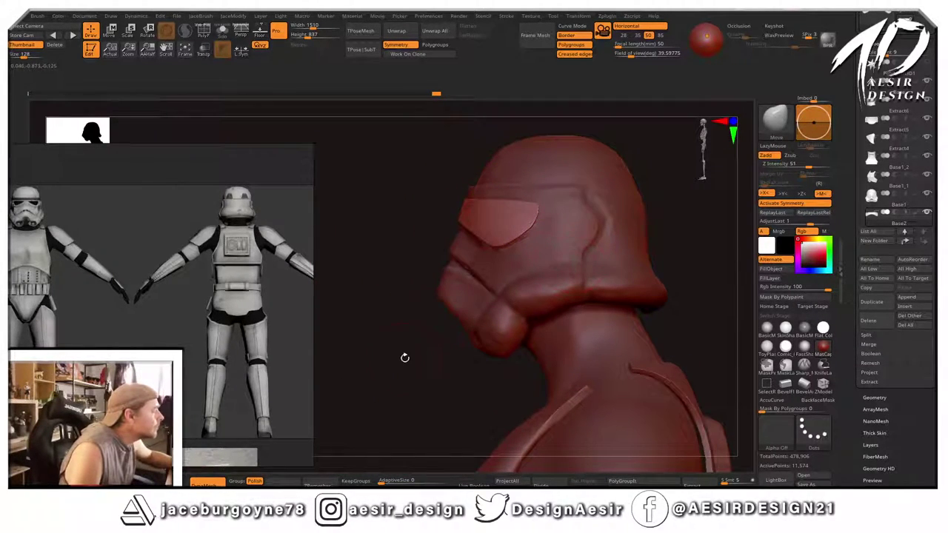
Duplicate the Base1 helmet subtool and hide the original.
alt+drag(405, 358, 417, 301)
key(space)
click(398, 220)
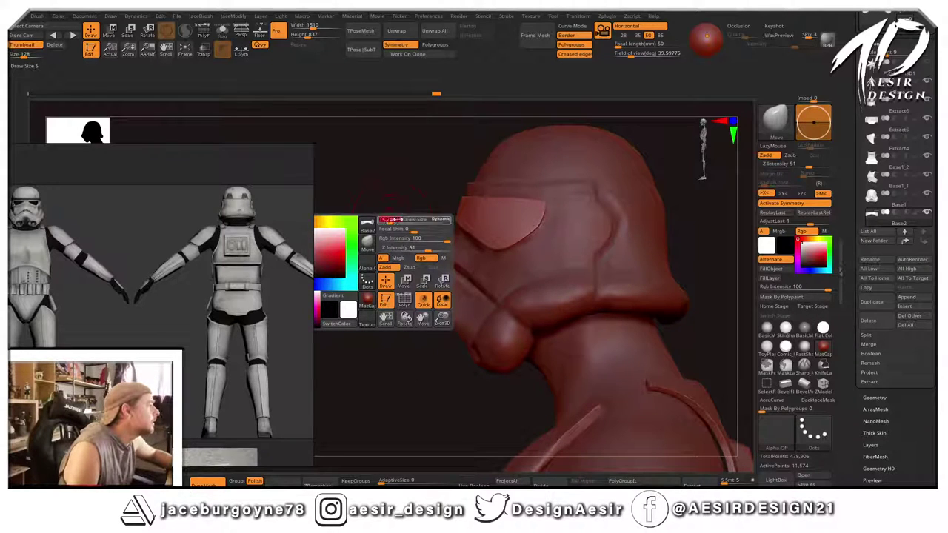
click(896, 202)
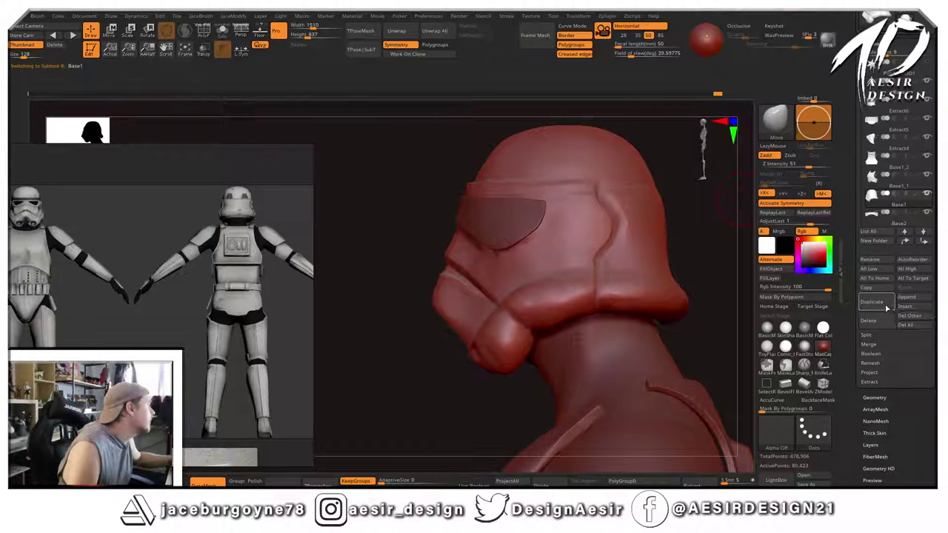
click(886, 305)
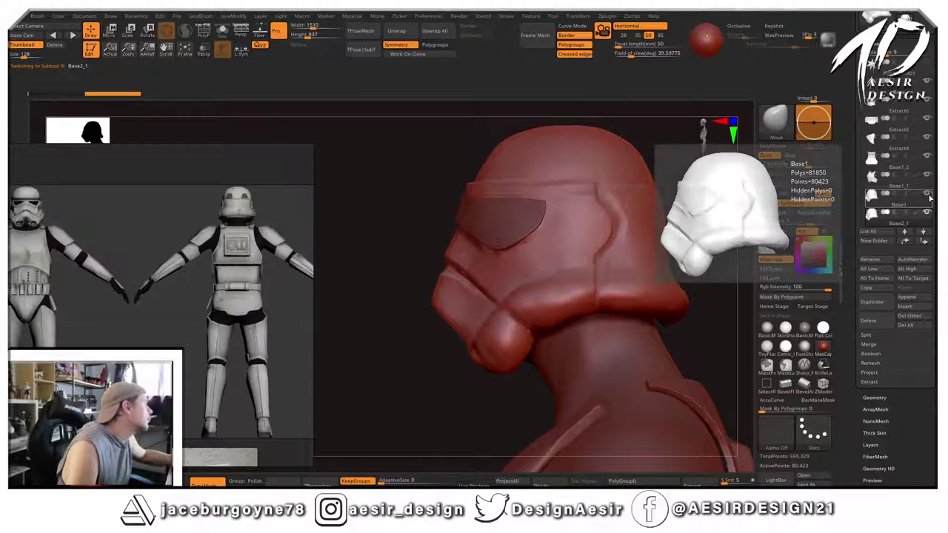
Paint a mask stripe on the duplicate helmet along the brow above the mouthpiece, across the cheek and up to the temple.
shift+drag(397, 244, 529, 230)
key(space)
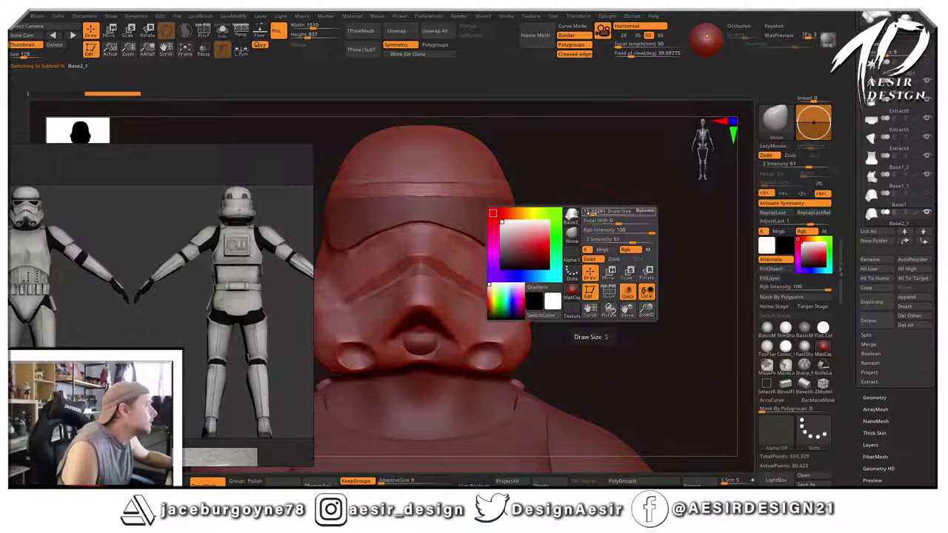
click(595, 212)
mouse_move(591, 208)
alt+mouse_down()
mouse_move(663, 192)
mouse_move(671, 214)
mouse_move(594, 254)
alt+mouse_up()
key(ctrl)
mouse_move(511, 250)
ctrl+mouse_down()
mouse_move(516, 258)
mouse_move(465, 268)
mouse_move(378, 311)
ctrl+mouse_up()
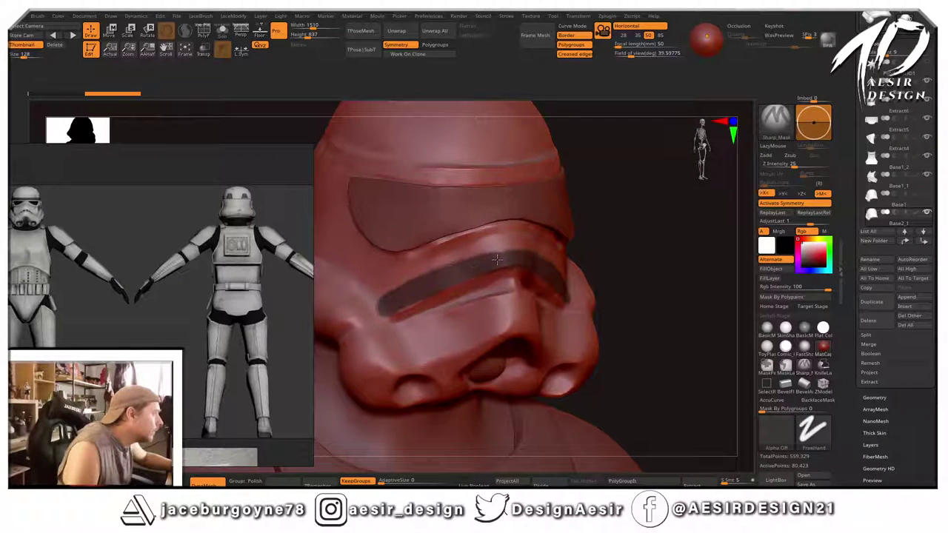
ctrl+drag(497, 259, 516, 255)
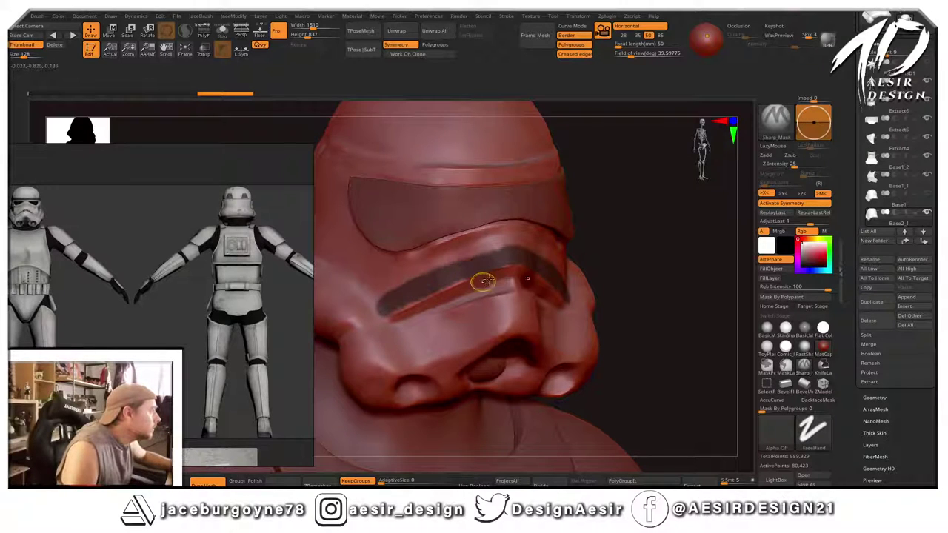
ctrl+click(465, 287)
mouse_move(666, 237)
mouse_down()
mouse_move(623, 269)
mouse_move(631, 277)
mouse_move(730, 207)
mouse_move(577, 221)
mouse_up()
mouse_move(396, 237)
mouse_down()
mouse_move(519, 214)
mouse_move(556, 262)
mouse_move(538, 301)
mouse_up()
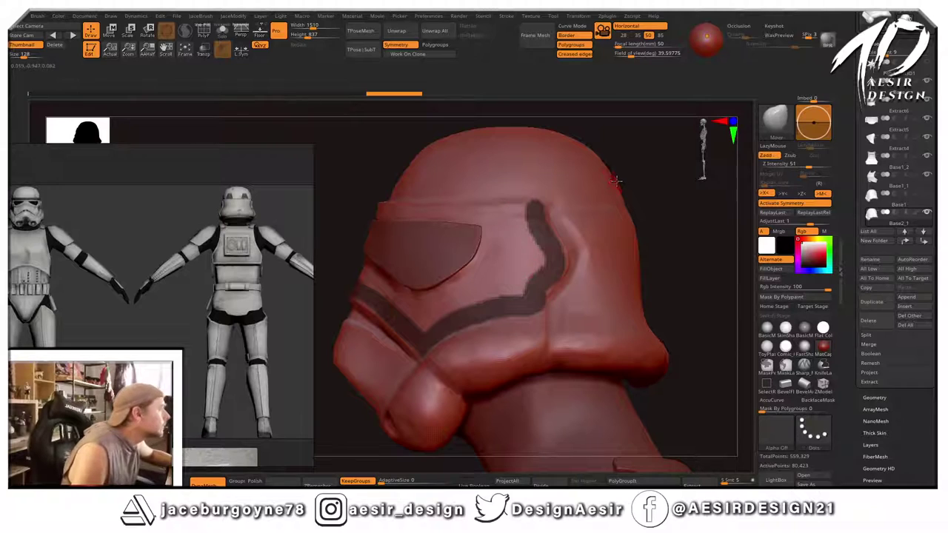
Hide the visor subtool and smooth away the eye recesses and ridges in the duplicate helmet's upper face area.
scroll(903, 152, down, 2)
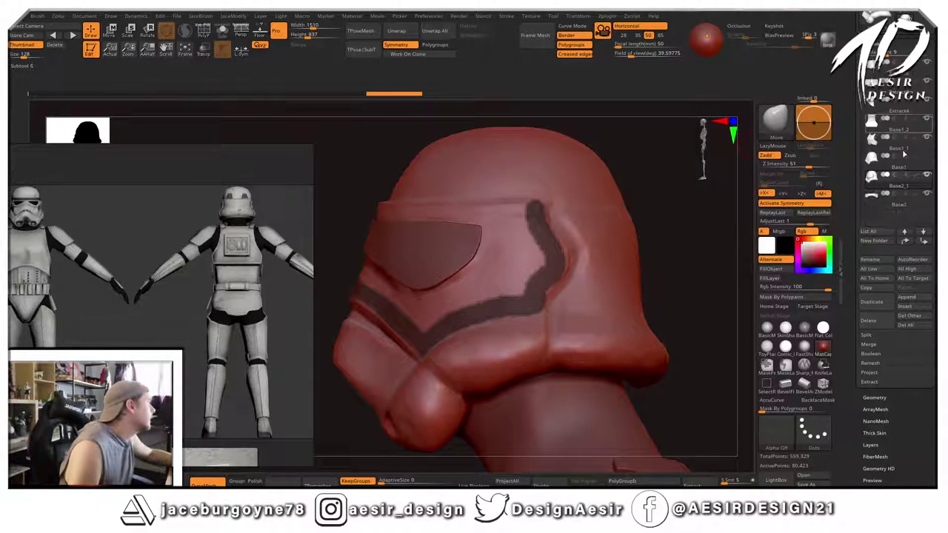
click(926, 193)
key(shift)
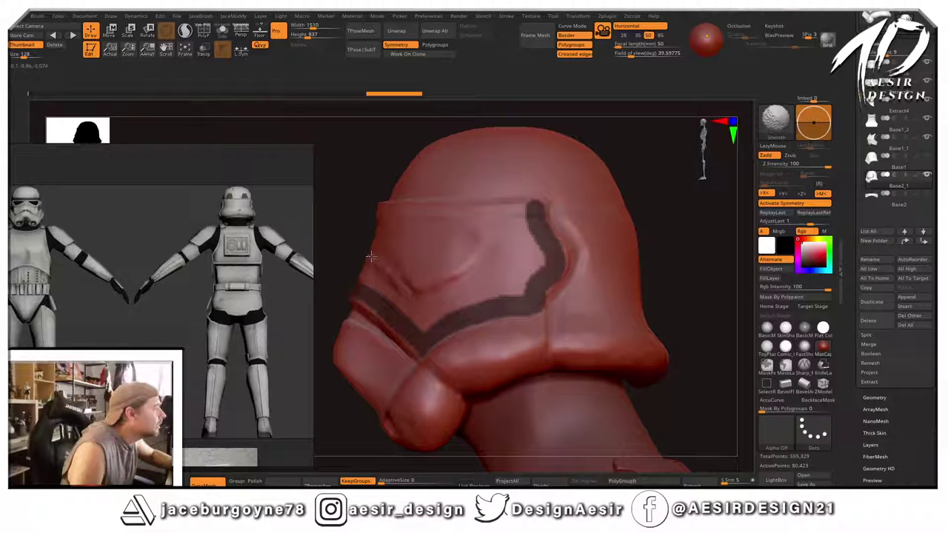
shift+drag(395, 272, 407, 284)
drag(667, 227, 676, 196)
key(space)
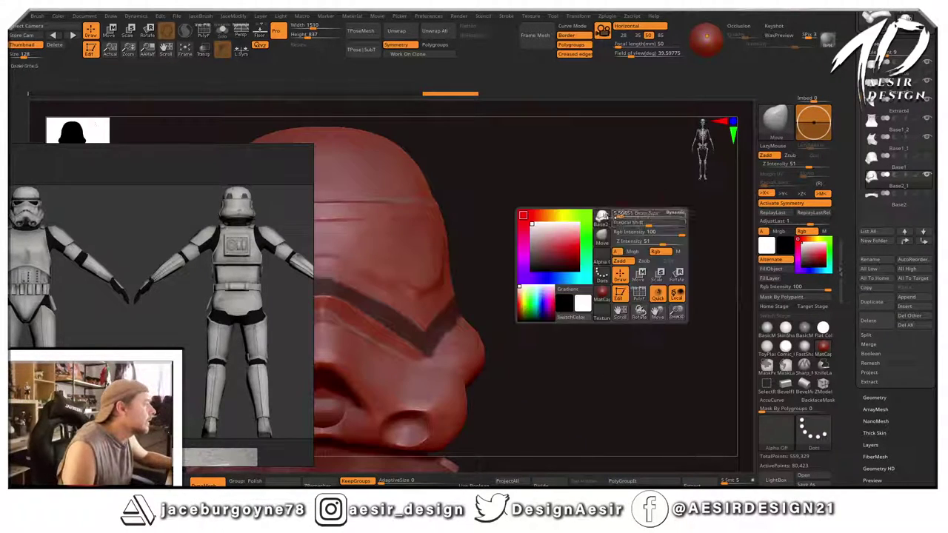
click(626, 215)
drag(626, 214, 697, 212)
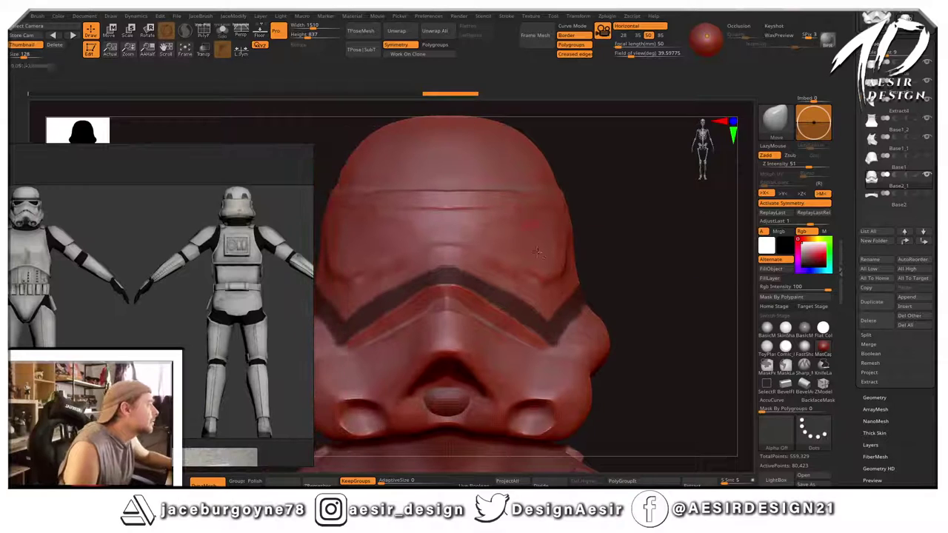
shift+drag(534, 265, 555, 250)
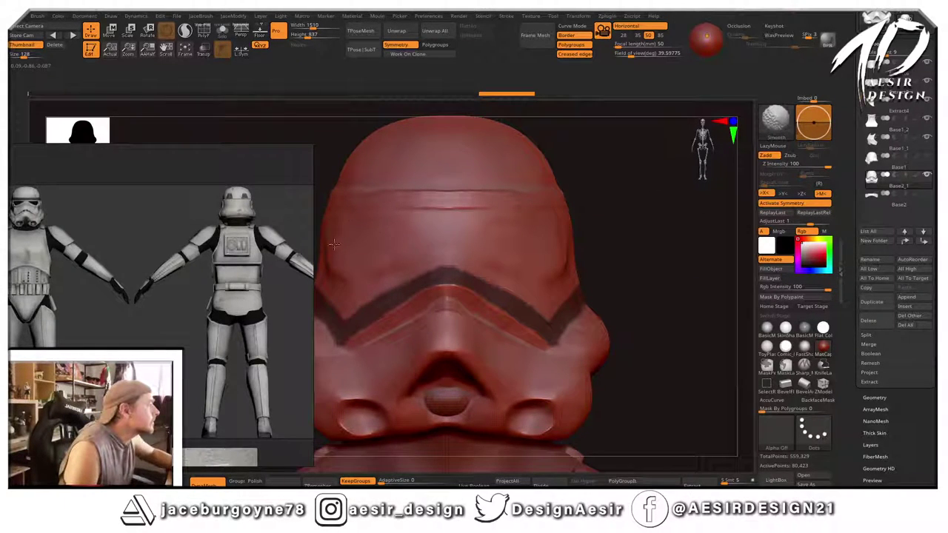
drag(673, 236, 614, 224)
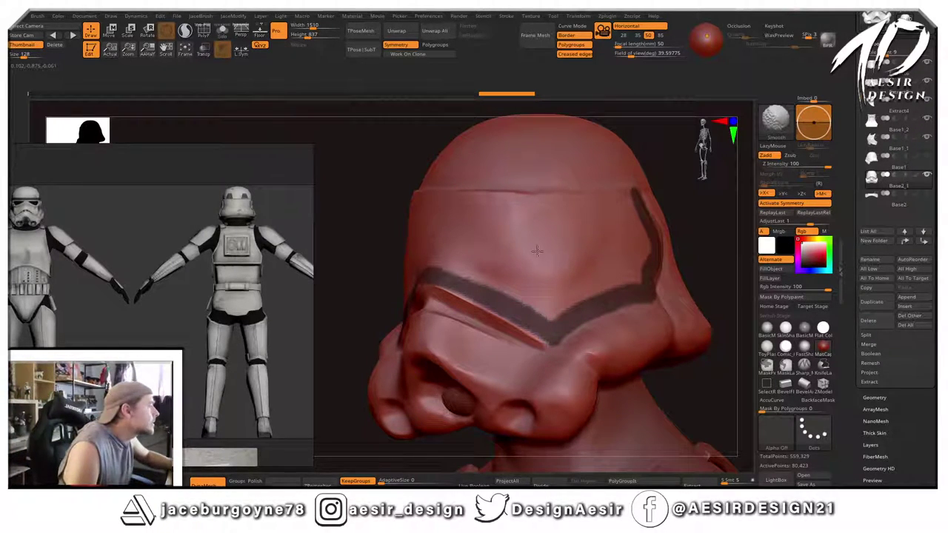
drag(402, 212, 508, 215)
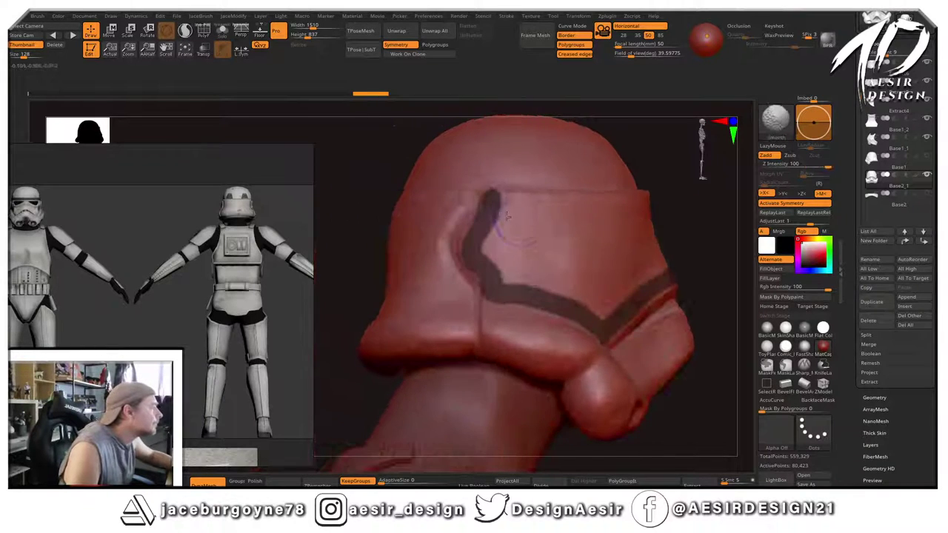
Continue the mask stripe from the temple forward along the underside of the forehead seam to outline the eye area.
alt+drag(686, 221, 631, 248)
key(space)
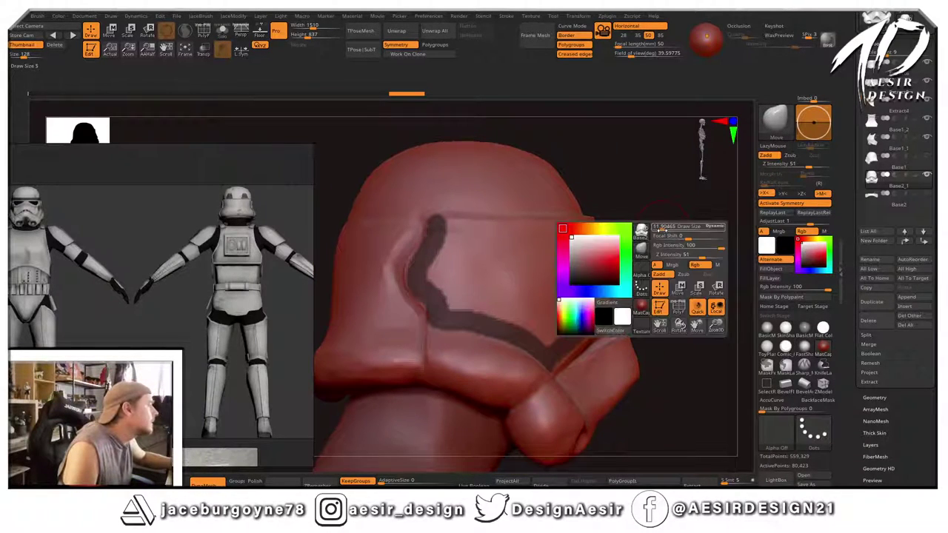
click(664, 228)
ctrl+drag(435, 220, 562, 229)
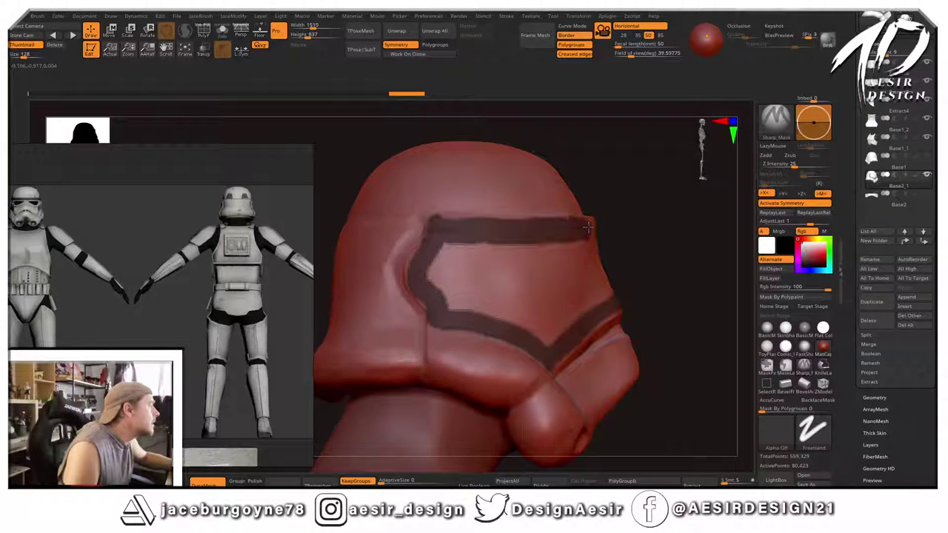
Fill the outlined eye area with mask from front to sides, up to the forehead seam.
mouse_move(670, 231)
mouse_down()
mouse_move(574, 234)
mouse_move(615, 231)
mouse_move(578, 268)
mouse_move(584, 296)
mouse_move(530, 332)
mouse_move(535, 294)
mouse_move(519, 260)
mouse_up()
drag(367, 292, 438, 289)
mouse_move(509, 259)
ctrl+mouse_down()
mouse_move(396, 263)
mouse_move(411, 305)
mouse_move(482, 329)
mouse_move(485, 300)
mouse_move(408, 271)
ctrl+mouse_up()
key(space)
mouse_move(641, 213)
mouse_down()
mouse_move(652, 211)
mouse_move(651, 231)
mouse_up()
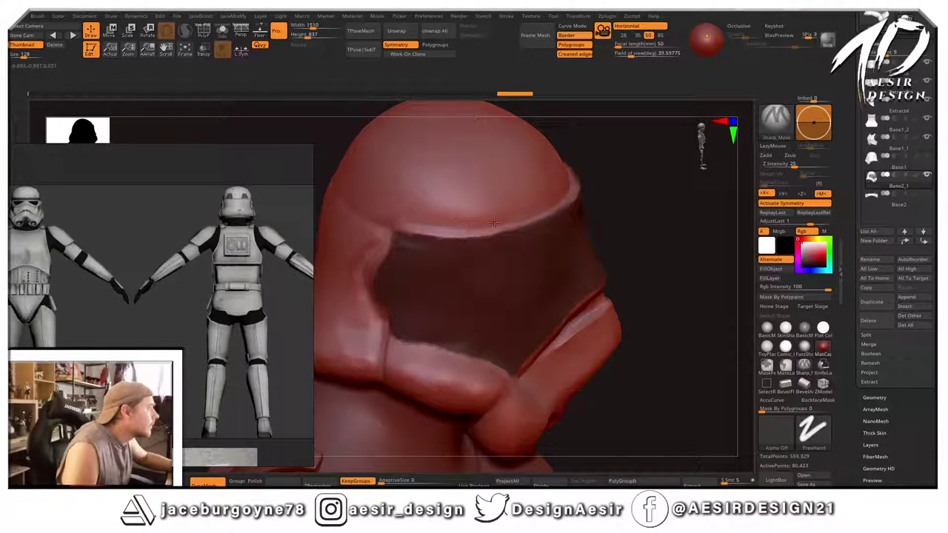
drag(568, 197, 608, 191)
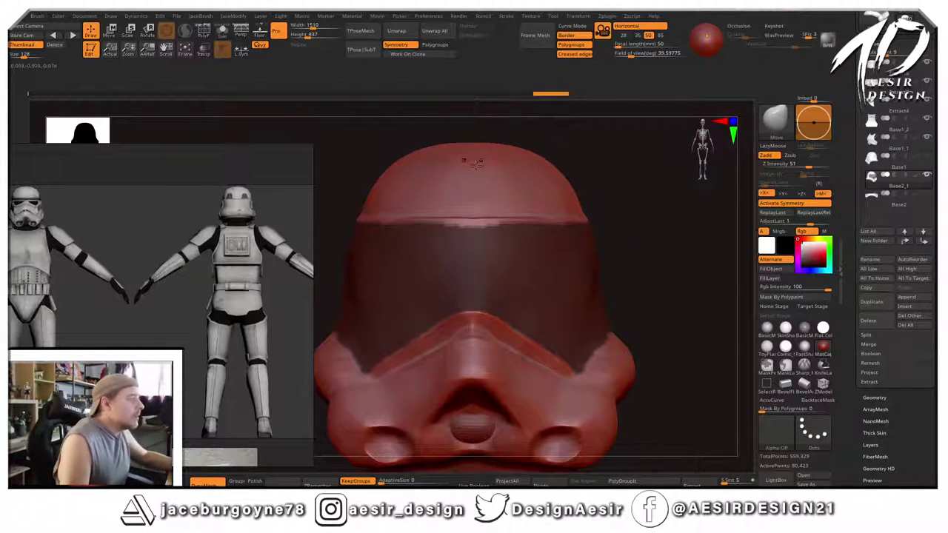
Show polyframes, assign the masked eye area its own polygroup, and check it by toggling its visibility before showing the full helmet.
key(ctrl)
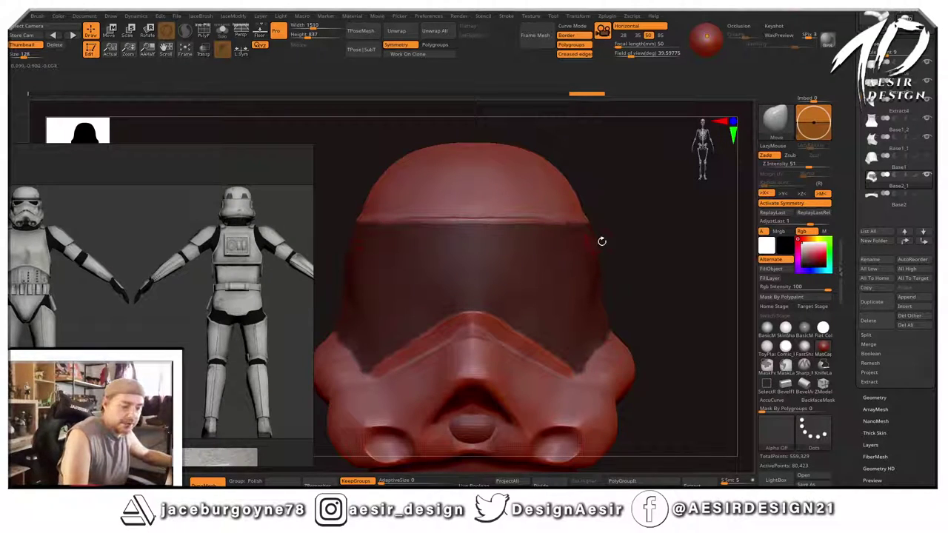
key(shift+f)
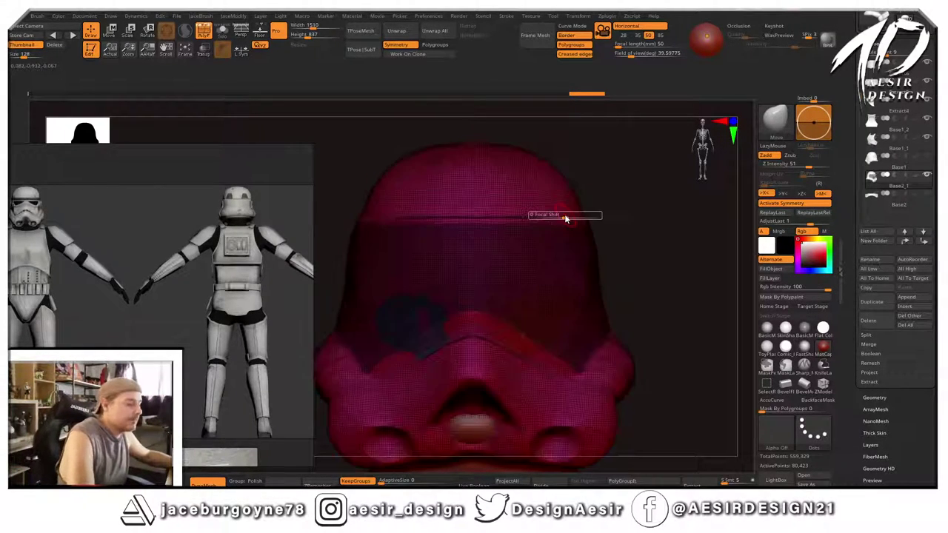
key(ctrl)
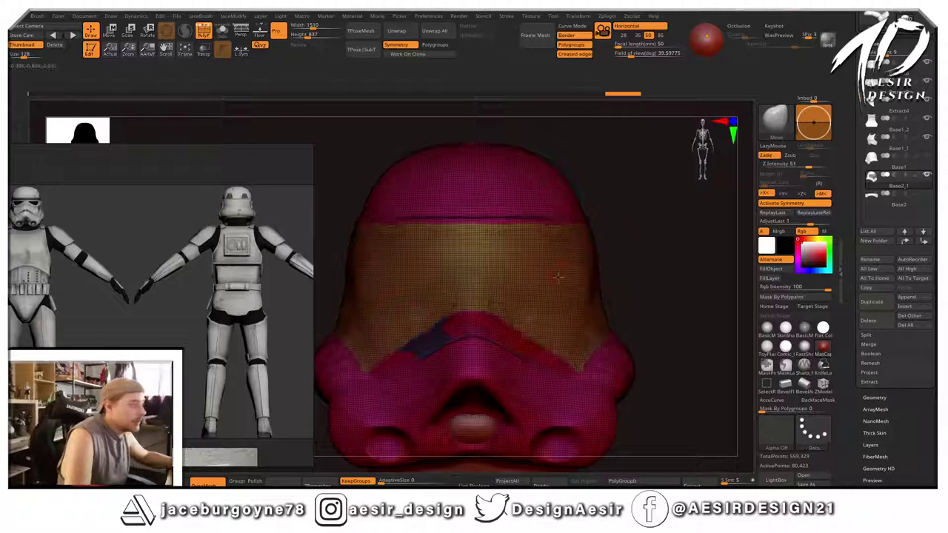
ctrl+shift+click(555, 268)
ctrl+shift+click(641, 231)
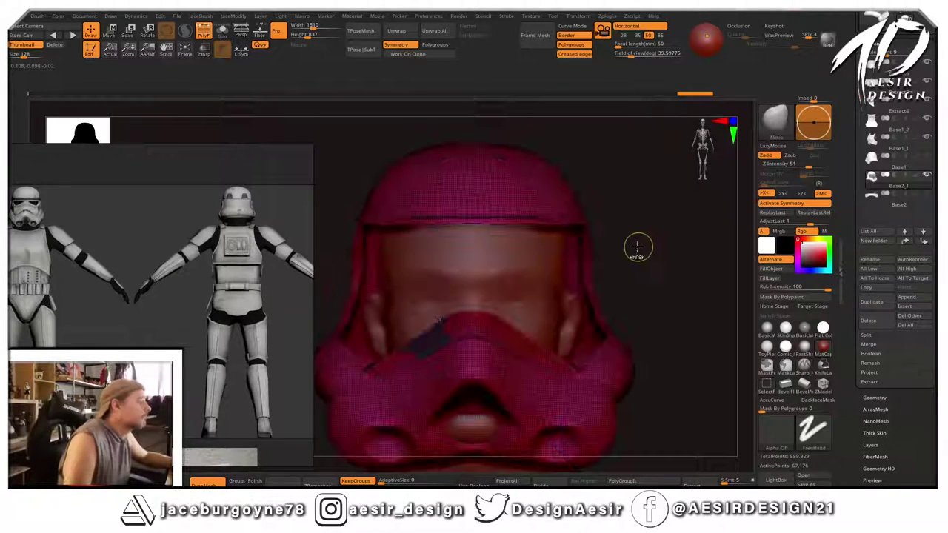
ctrl+shift+drag(632, 235, 469, 401)
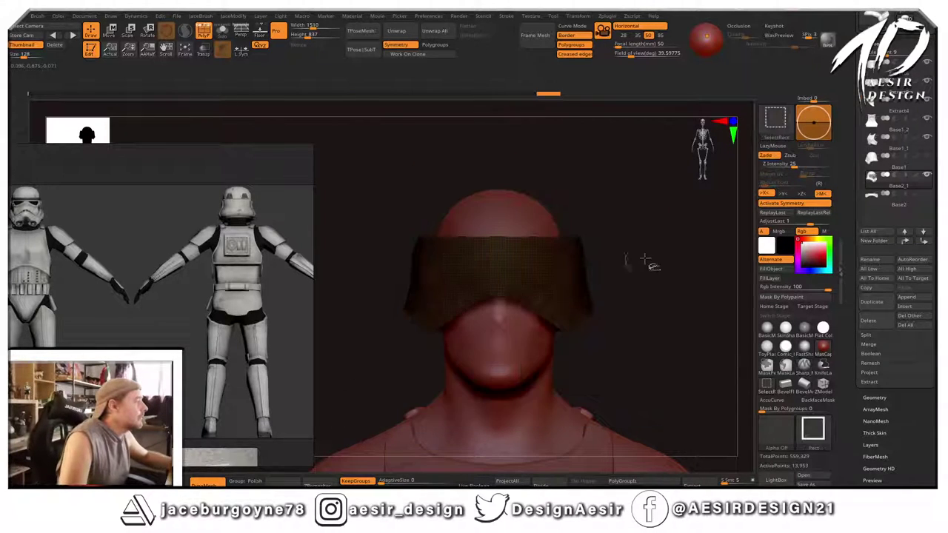
ctrl+shift+drag(630, 257, 643, 265)
ctrl+shift+click(640, 269)
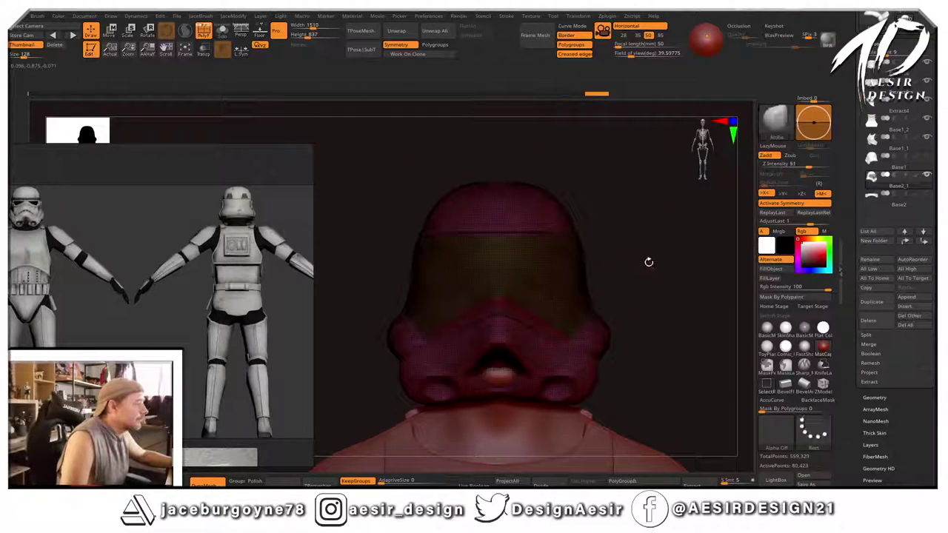
Insert an edge loop along the masked border of the eye area using Edgeloop Masked Border.
key(2)
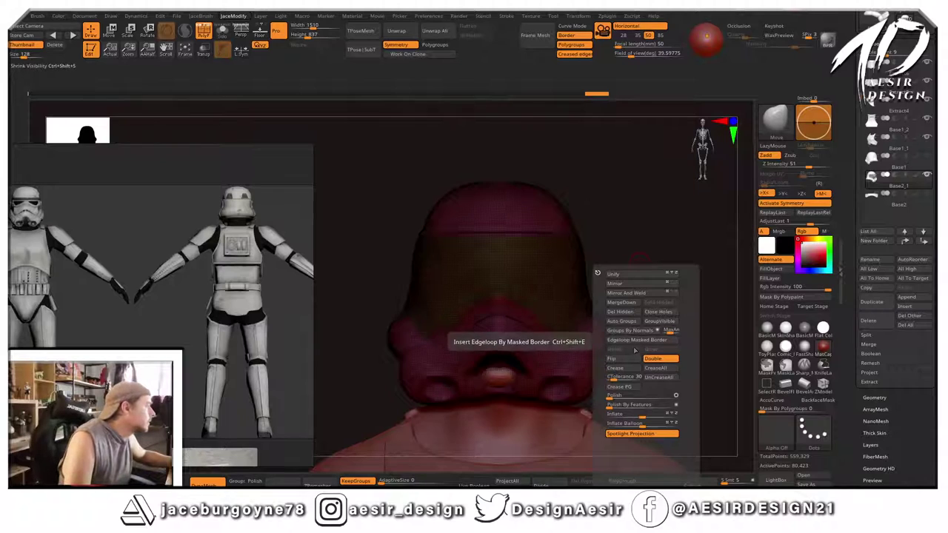
click(633, 341)
mouse_move(630, 185)
mouse_down()
mouse_move(662, 227)
mouse_move(643, 234)
mouse_move(678, 278)
mouse_up()
Switch the Polish By Features mode and polish the duplicate helmet to clean up the polygroup borders.
key(b)
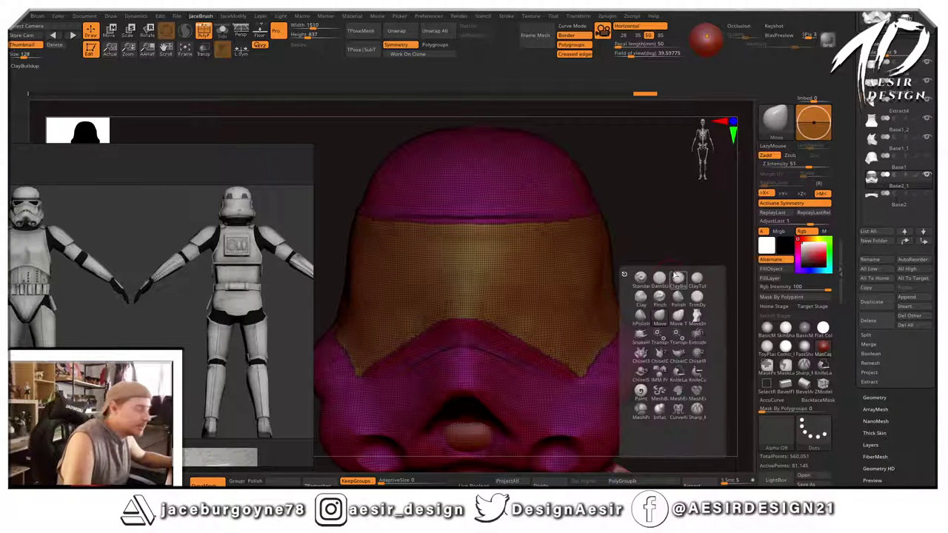
key(space)
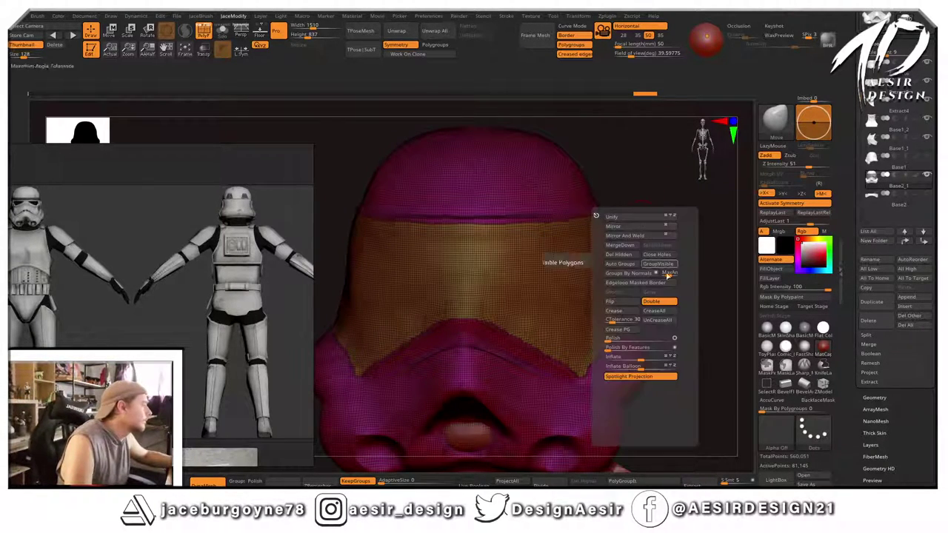
click(627, 351)
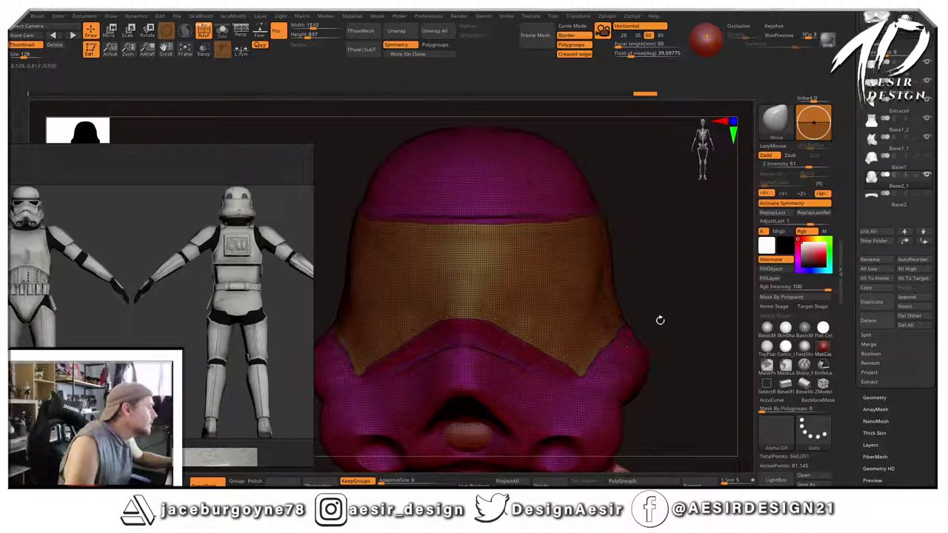
key(2)
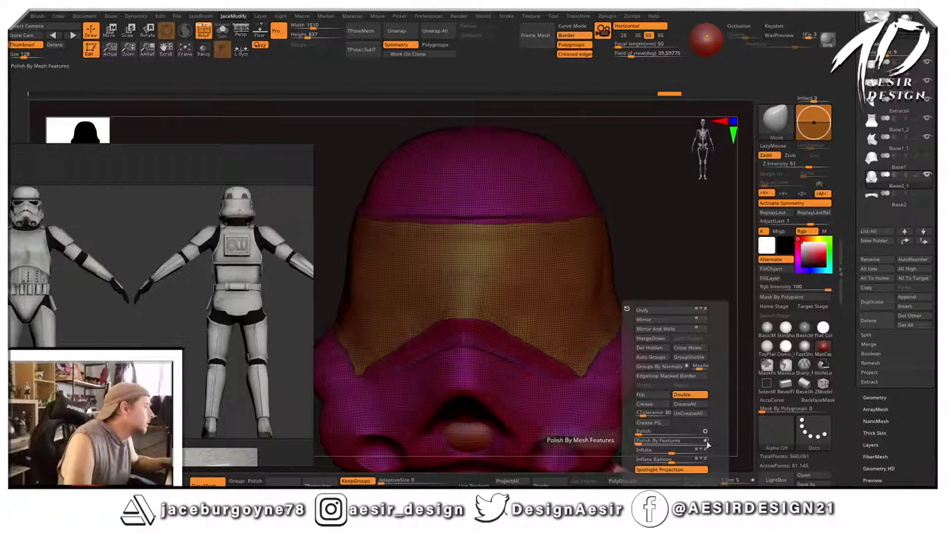
drag(708, 440, 652, 442)
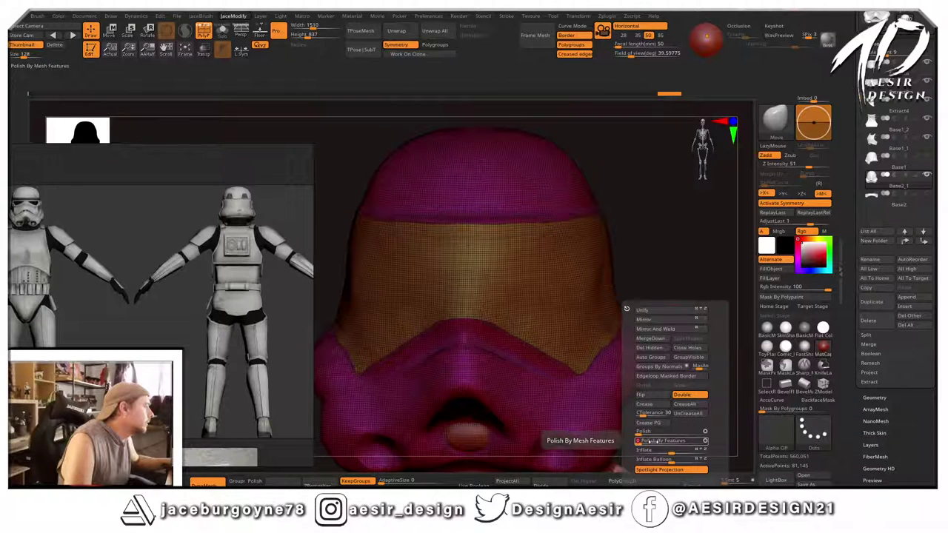
drag(667, 311, 677, 222)
Isolate the eye-area polygroup and split the hidden rest of the helmet into a separate subtool.
ctrl+shift+click(547, 290)
alt+drag(657, 257, 641, 224)
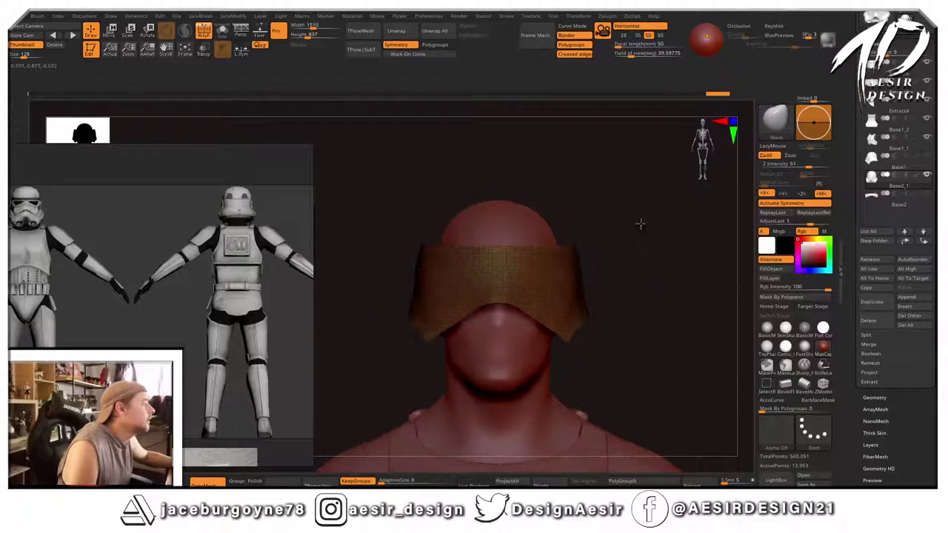
key(2)
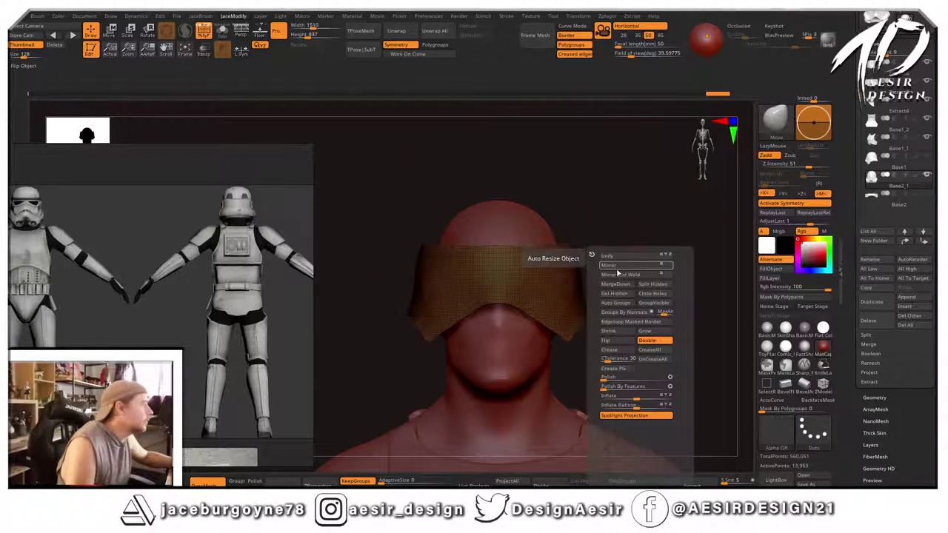
click(635, 277)
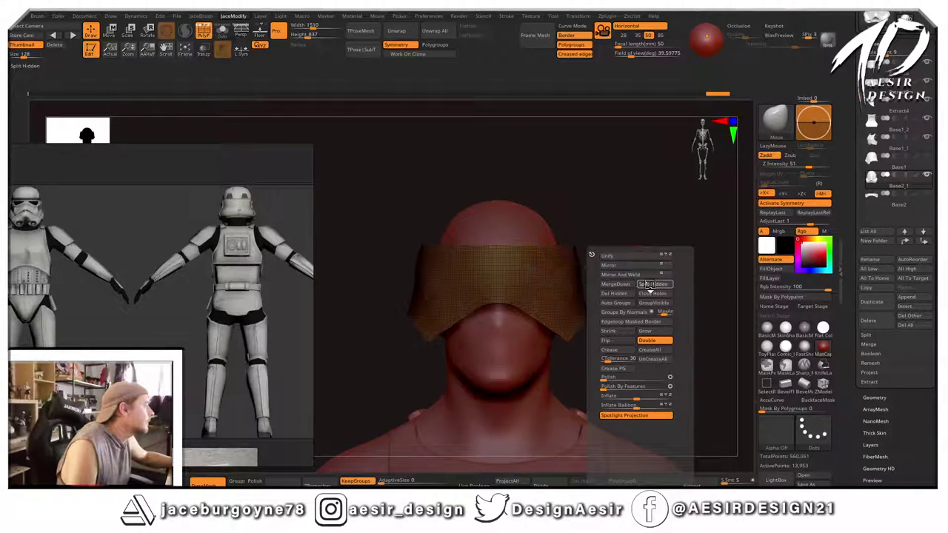
Turn off KeepGroups and remesh the split eye-area piece with ZRemesher.
drag(709, 256, 377, 406)
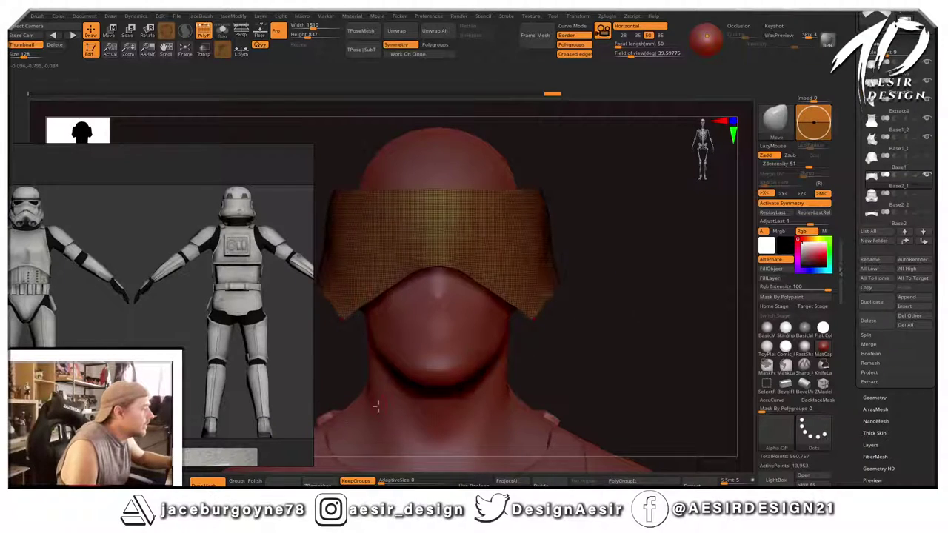
click(352, 481)
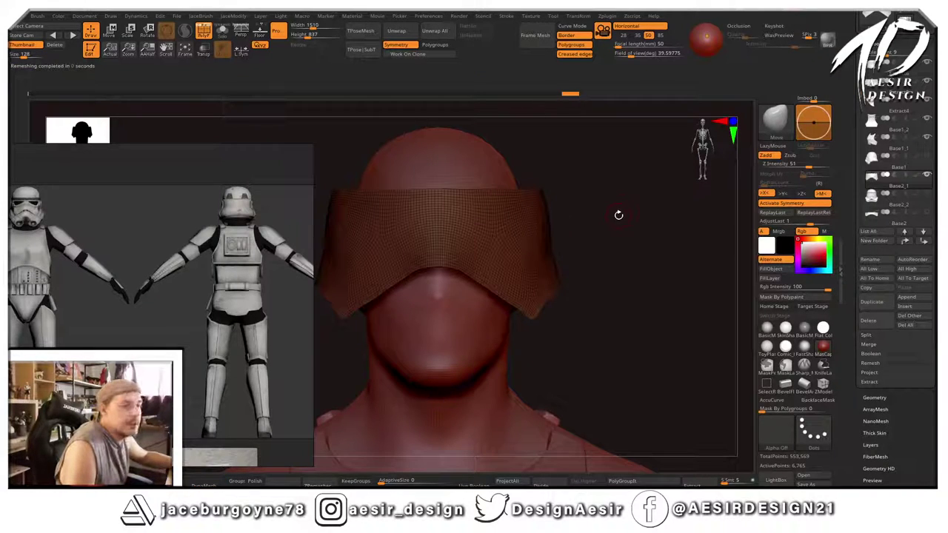
Reduce the eye-area piece's polygon density with repeated ZRemesher passes and compare the piece against the helmet.
click(323, 475)
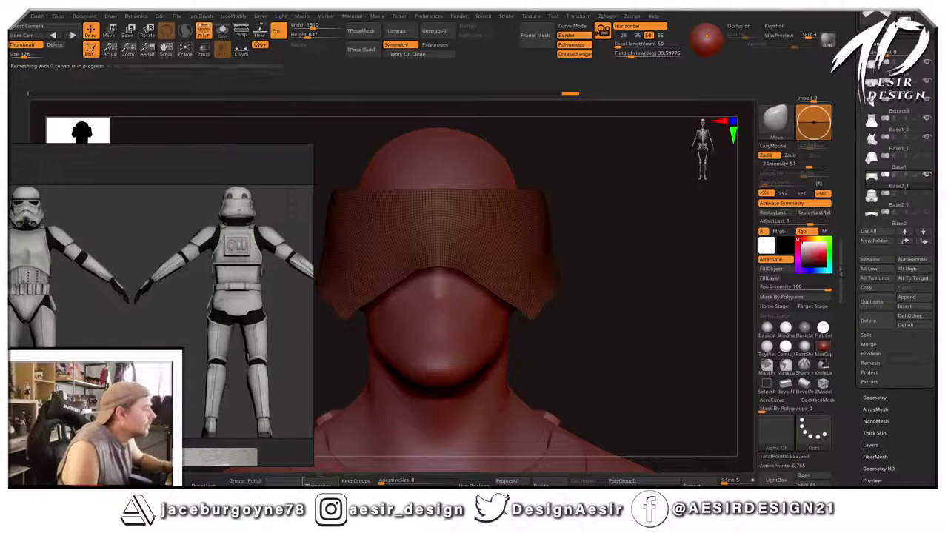
click(320, 481)
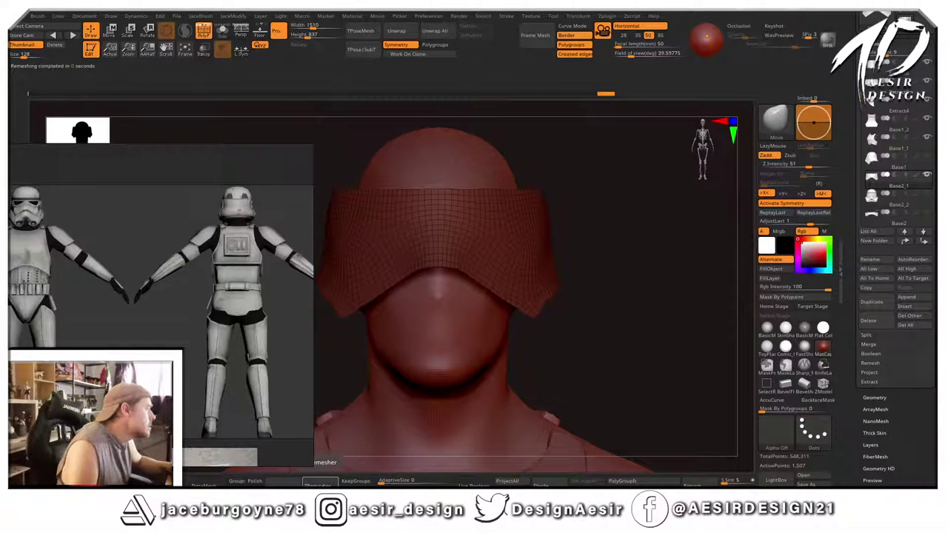
click(320, 480)
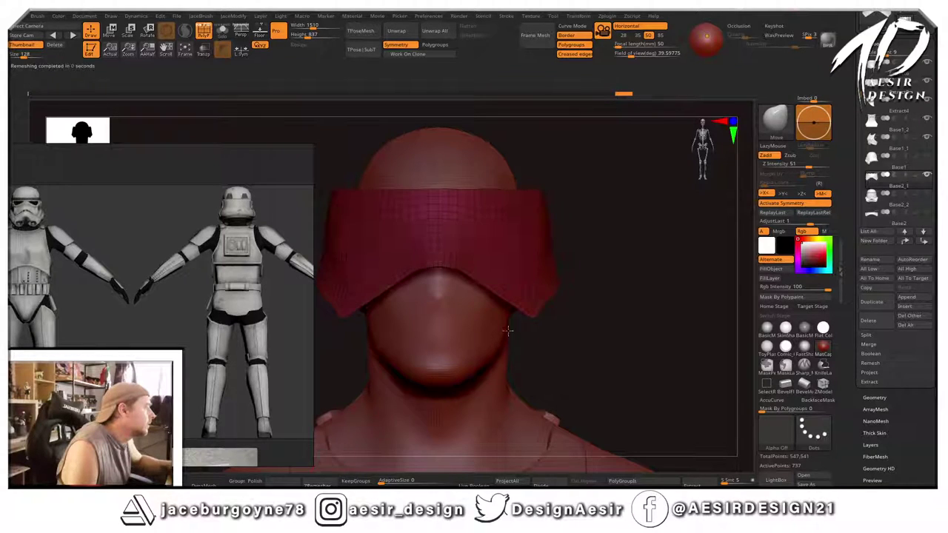
drag(636, 251, 590, 254)
mouse_move(436, 401)
alt+mouse_down()
mouse_move(427, 381)
mouse_move(434, 389)
alt+mouse_up()
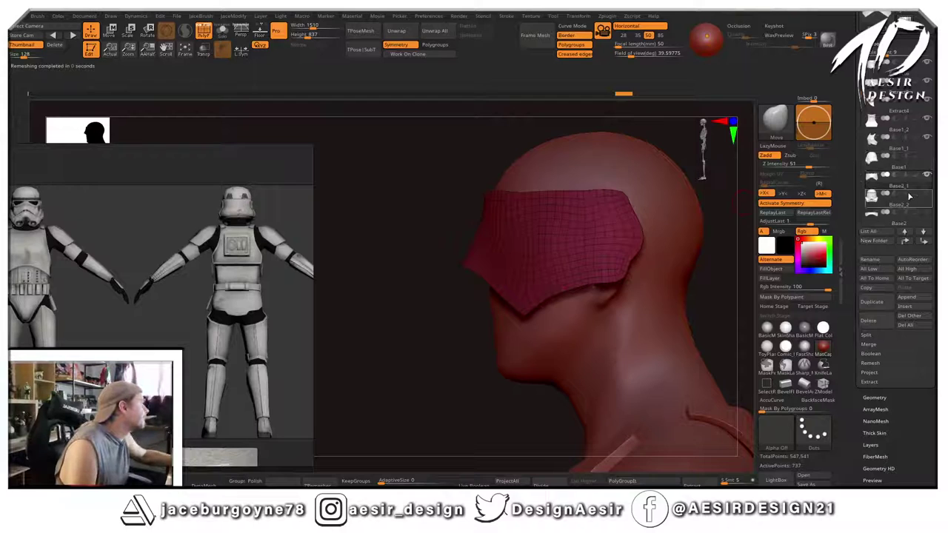
click(930, 157)
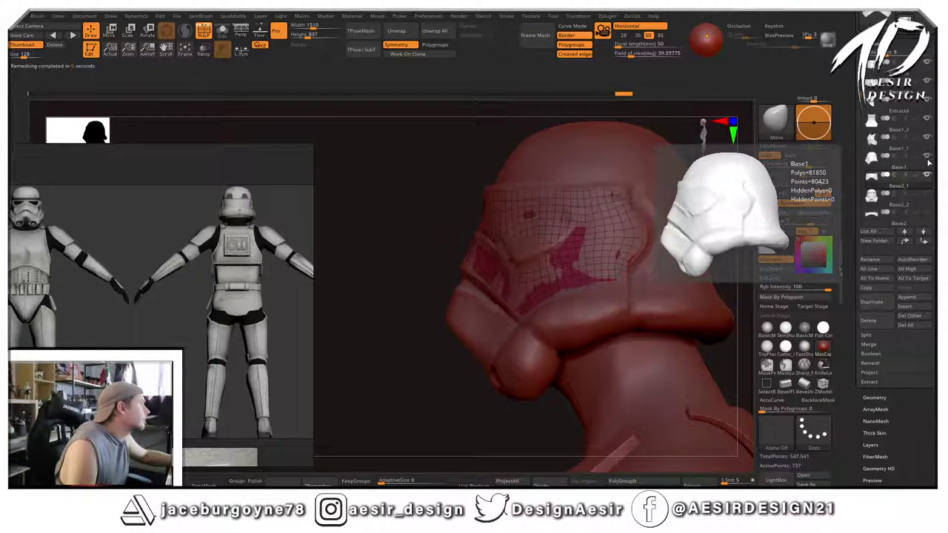
click(908, 176)
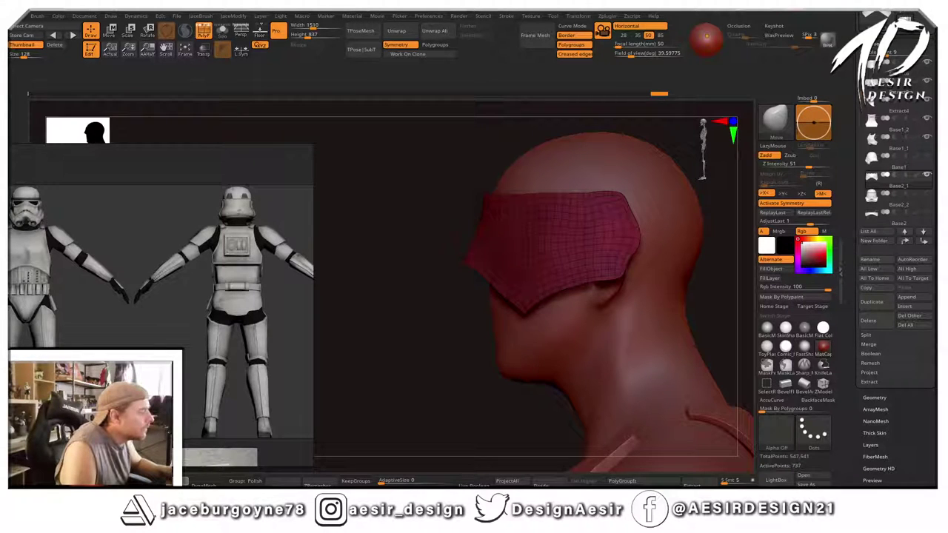
Give the eye-area piece a thin dynamic thickness and apply it as real geometry.
drag(334, 389, 380, 332)
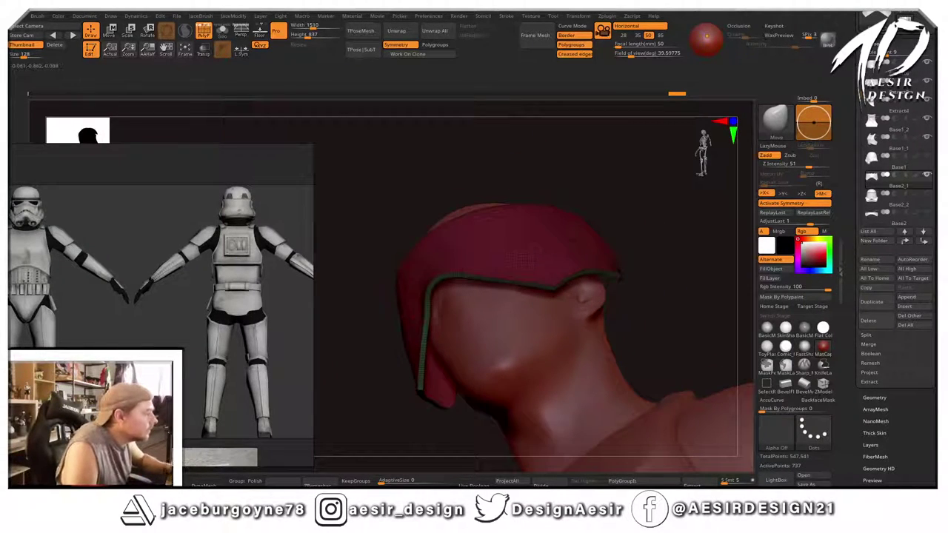
click(625, 278)
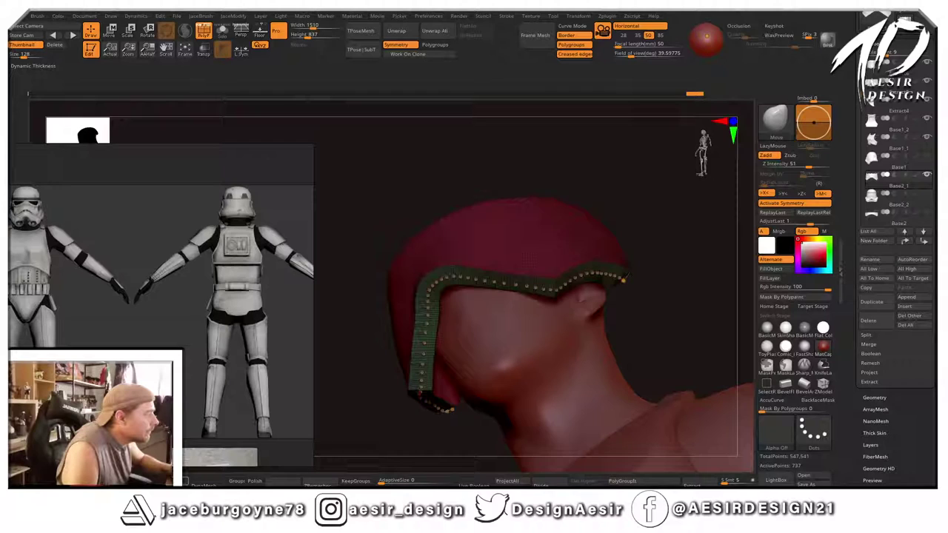
drag(184, 482, 178, 481)
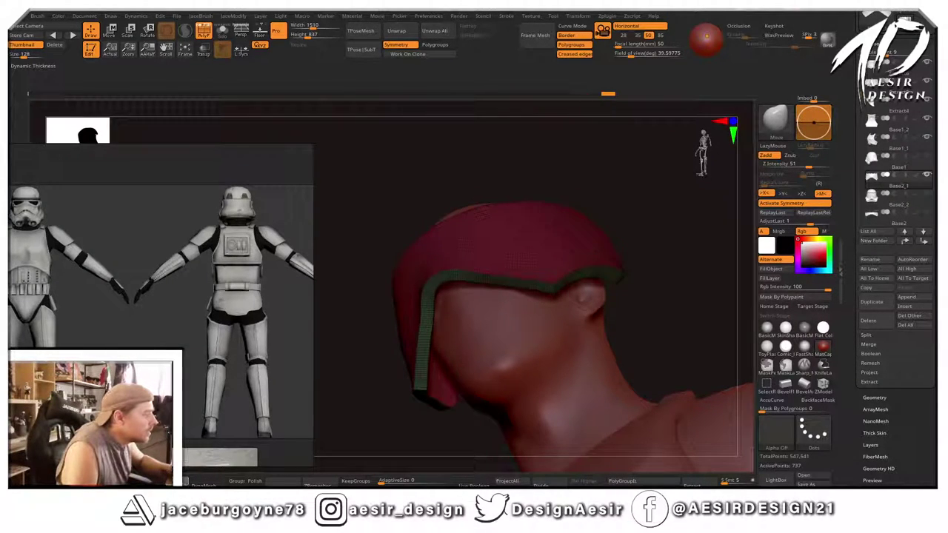
drag(179, 482, 178, 481)
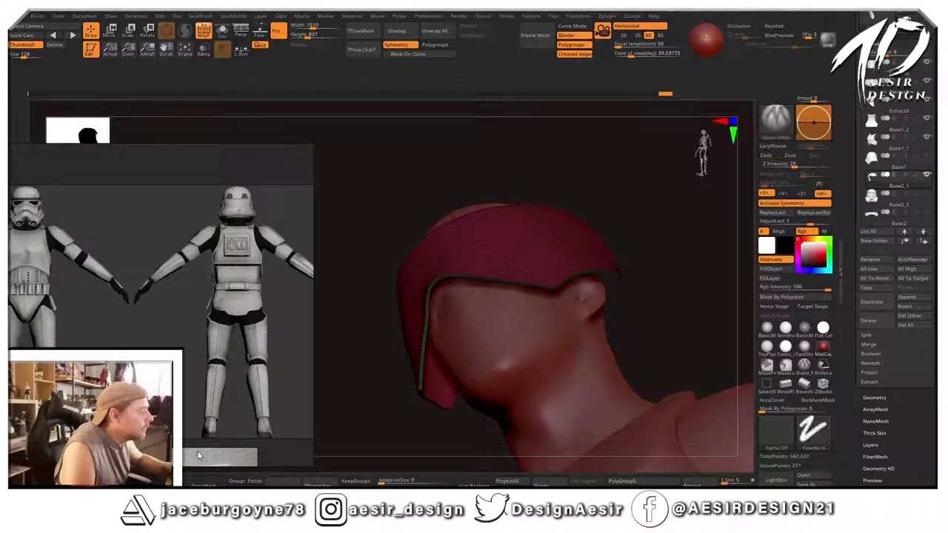
key(ctrl+z)
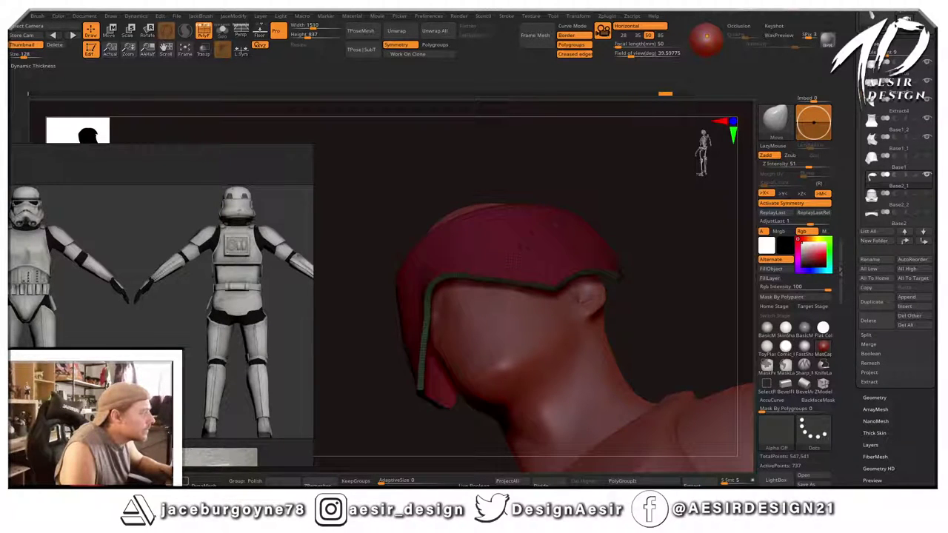
click(152, 481)
Show the visor and the helmet together with the thickened eye-area panel.
mouse_move(577, 207)
mouse_down()
mouse_move(591, 236)
mouse_move(582, 254)
mouse_move(747, 212)
mouse_up()
click(926, 213)
drag(704, 256, 587, 286)
mouse_move(423, 309)
alt+mouse_down()
mouse_move(437, 343)
mouse_move(448, 299)
mouse_move(610, 197)
alt+mouse_up()
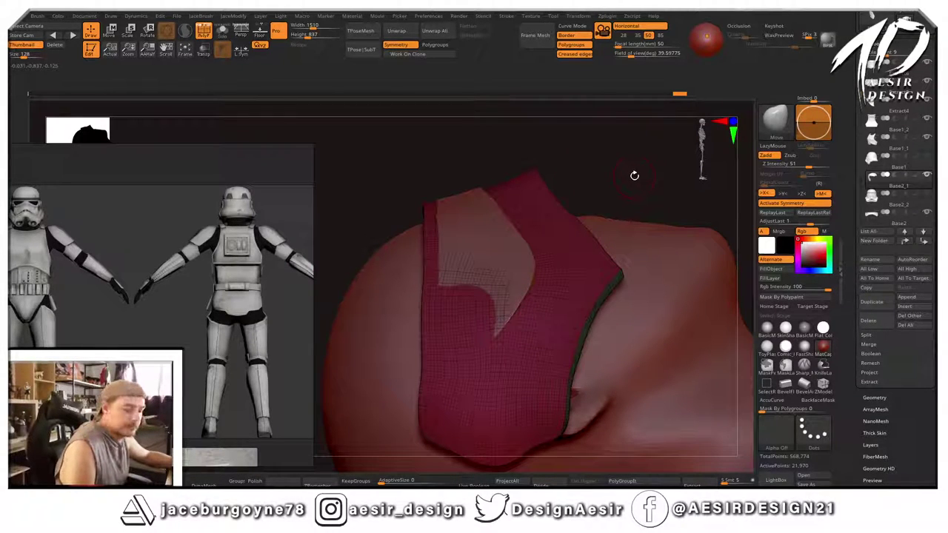
click(926, 157)
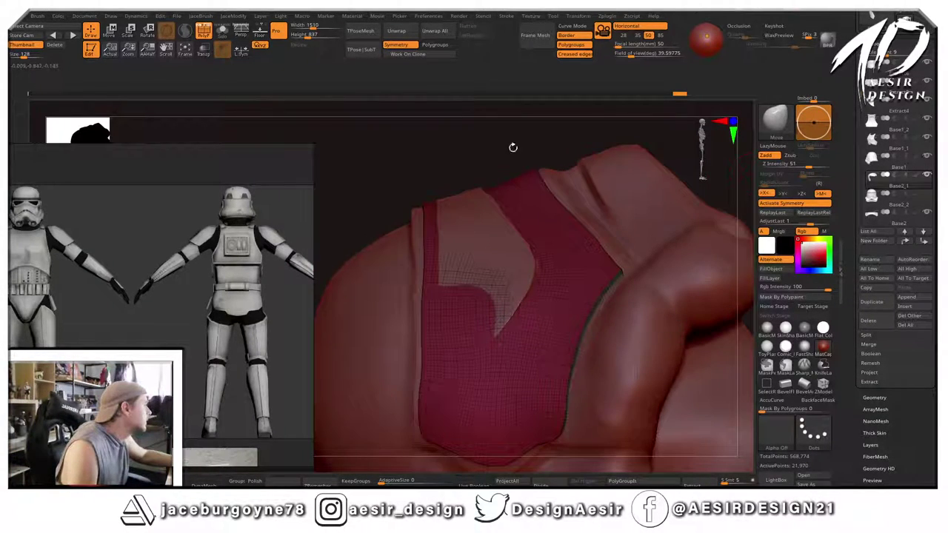
drag(512, 148, 571, 217)
Resize the Move brush and shape the eye-area panel to follow the helmet's surface around the brow and visor.
key(space)
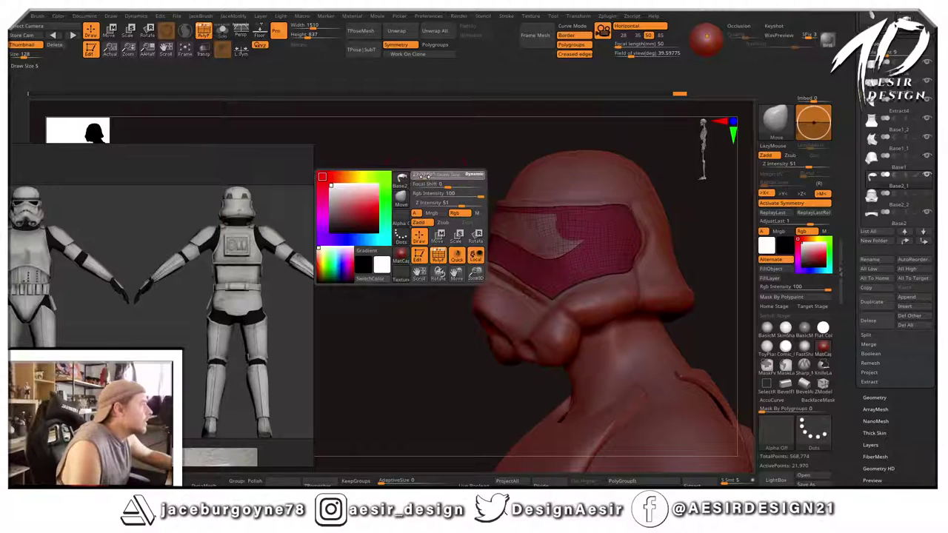
mouse_move(429, 145)
mouse_down()
mouse_move(423, 186)
mouse_move(662, 203)
mouse_move(599, 232)
mouse_move(604, 226)
mouse_up()
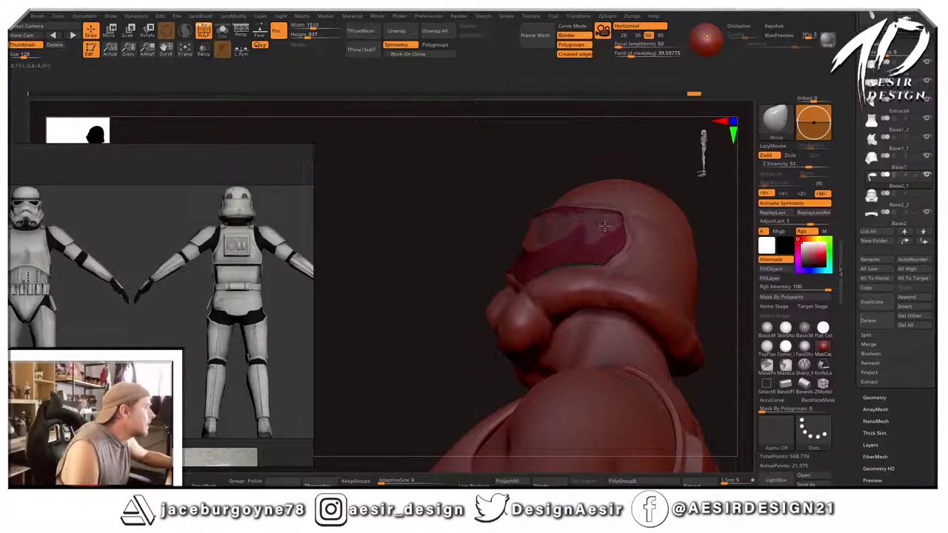
drag(491, 233, 570, 158)
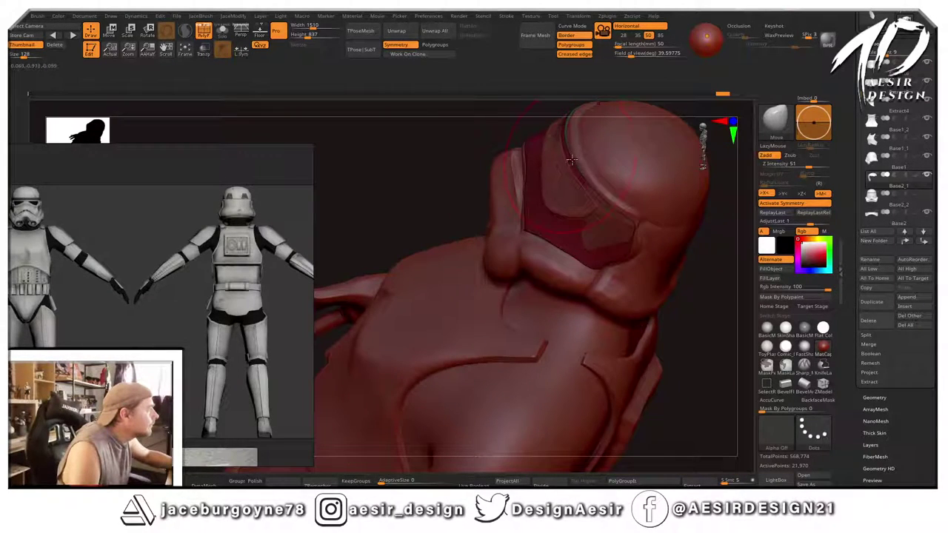
drag(431, 237, 554, 279)
key(space)
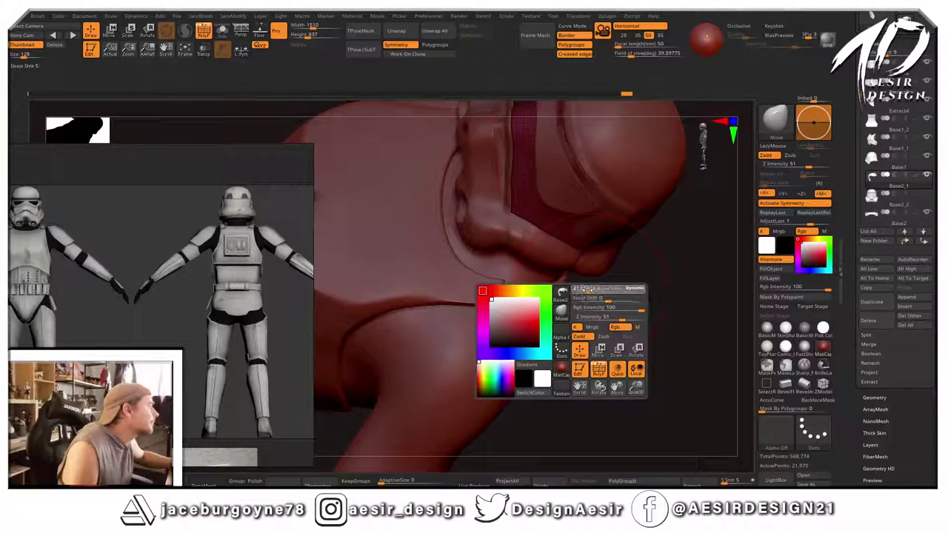
drag(665, 271, 555, 243)
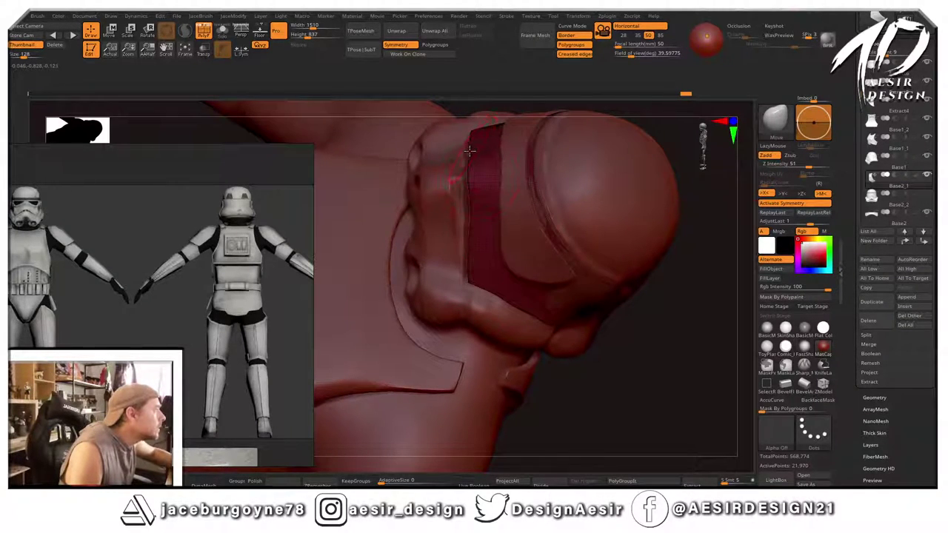
Fit the eye-area panel's front and lower edges to the helmet's cheek contours with the Move brush.
drag(700, 217, 660, 252)
drag(698, 277, 627, 188)
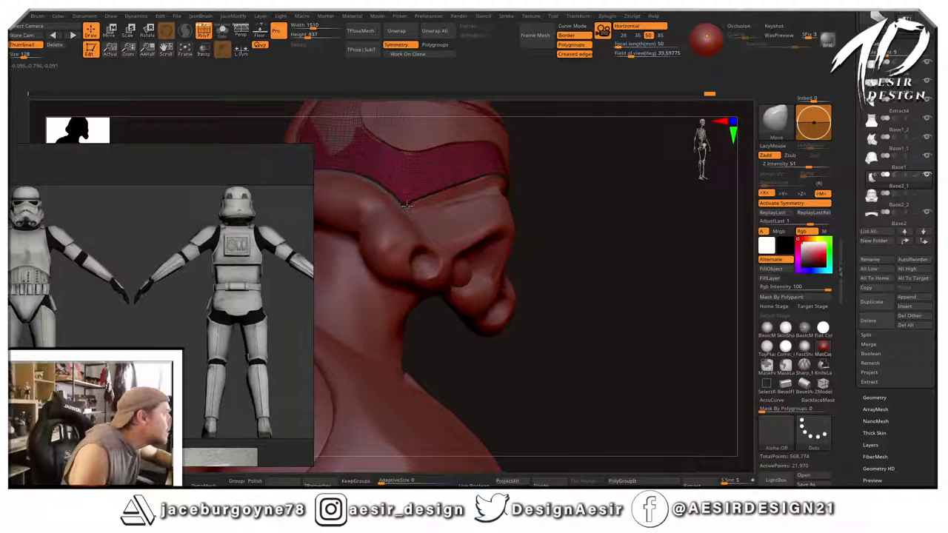
drag(541, 191, 492, 180)
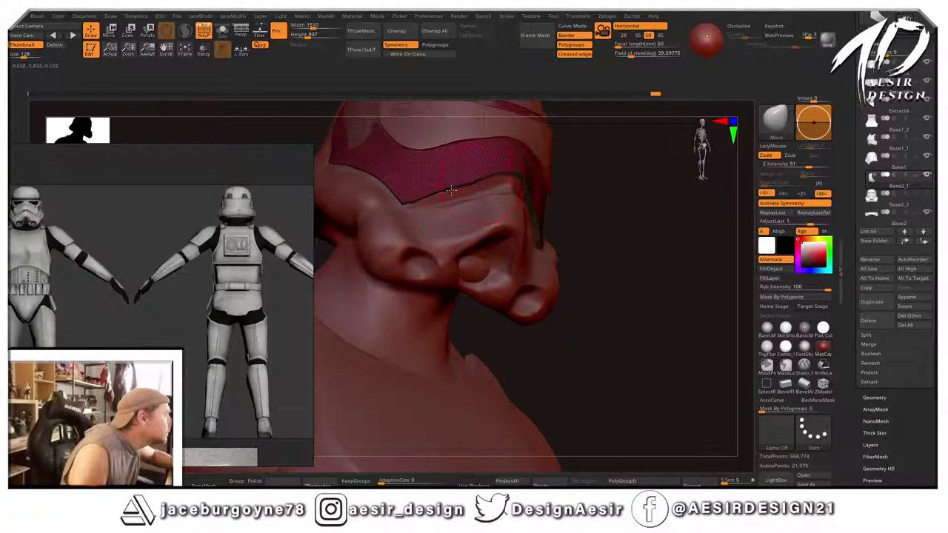
drag(659, 245, 543, 197)
Turn off the polyframe display and refine how the eye-area panel's side edge sits on the helmet.
click(202, 29)
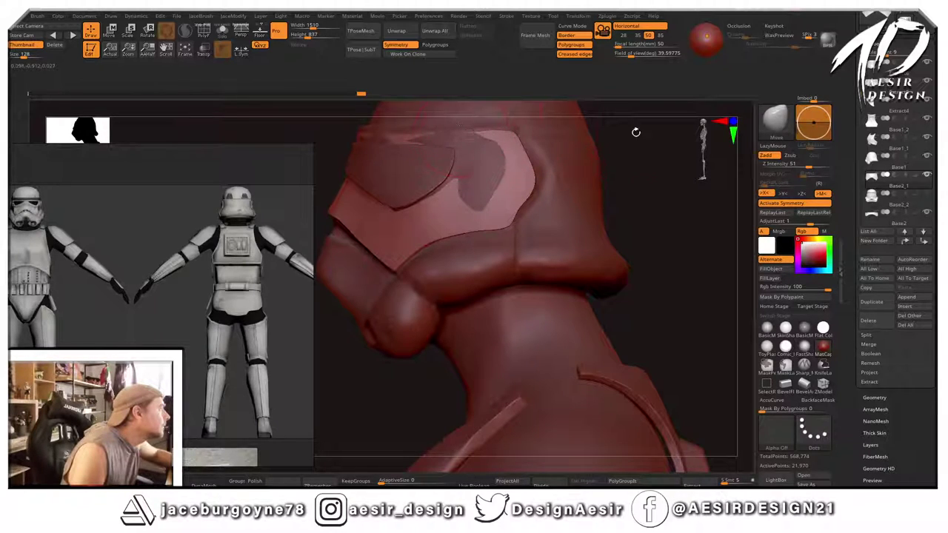
drag(635, 132, 500, 154)
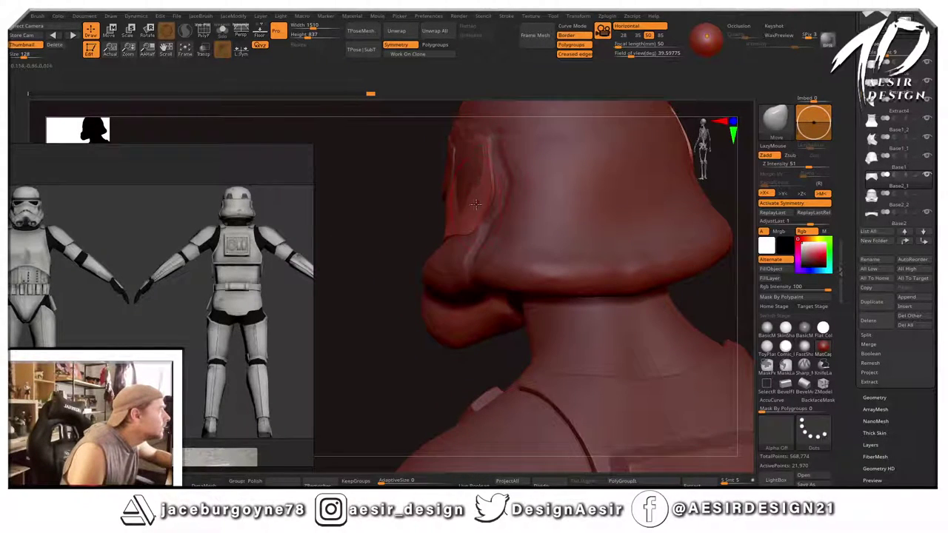
drag(398, 250, 429, 249)
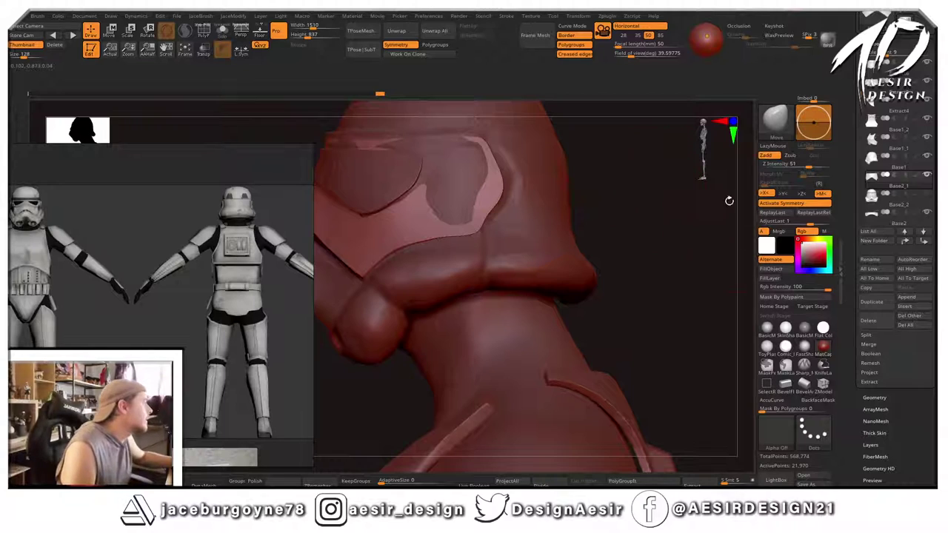
Turn on AccuCurve for the Move brush and pull the eye-area panel's rear side edge into sharper corners.
right_click(702, 272)
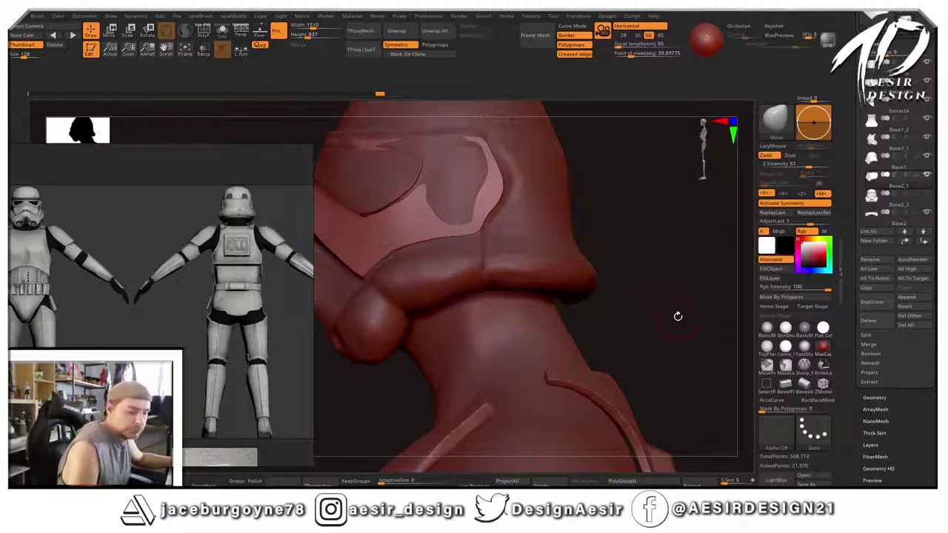
key(2)
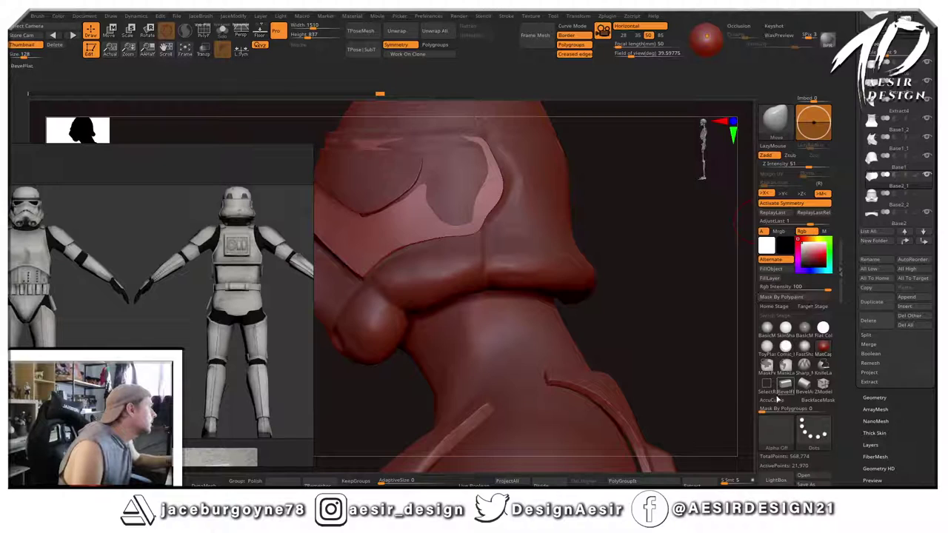
click(771, 400)
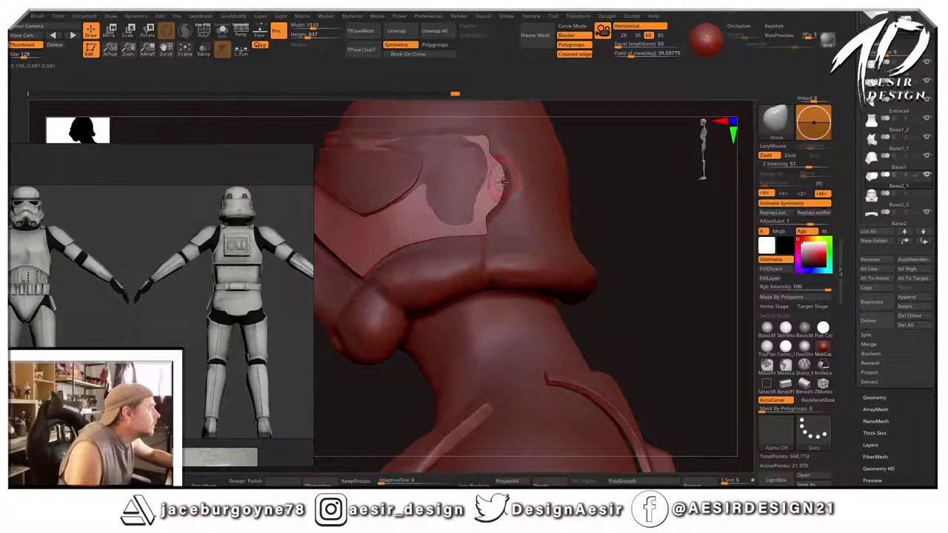
mouse_move(637, 178)
mouse_down()
mouse_move(582, 183)
mouse_move(645, 190)
mouse_move(636, 178)
mouse_up()
DynaMesh the eye-area panel with Polish enabled to rebuild its stretched topology.
click(208, 483)
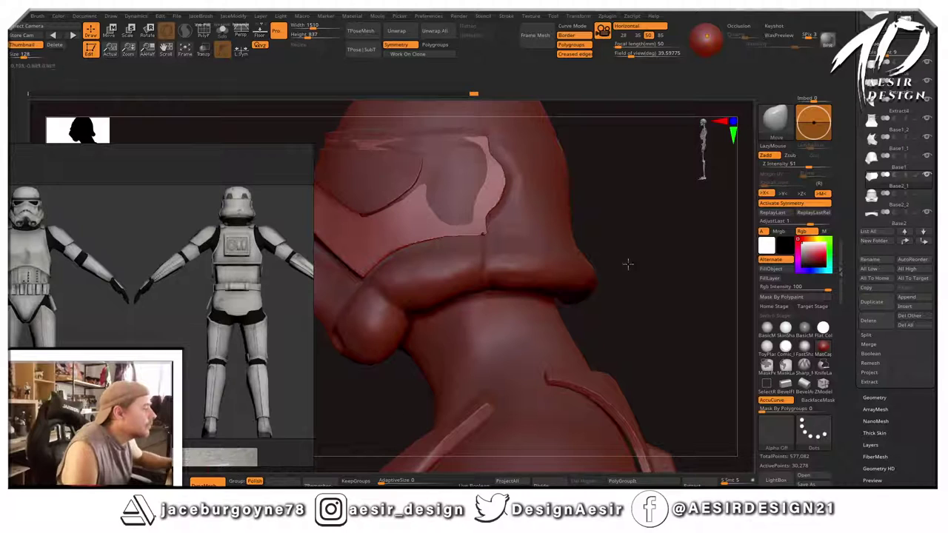
key(ctrl)
mouse_move(681, 250)
mouse_down()
mouse_move(689, 255)
mouse_move(677, 262)
mouse_move(662, 239)
mouse_move(685, 248)
mouse_move(745, 239)
mouse_up()
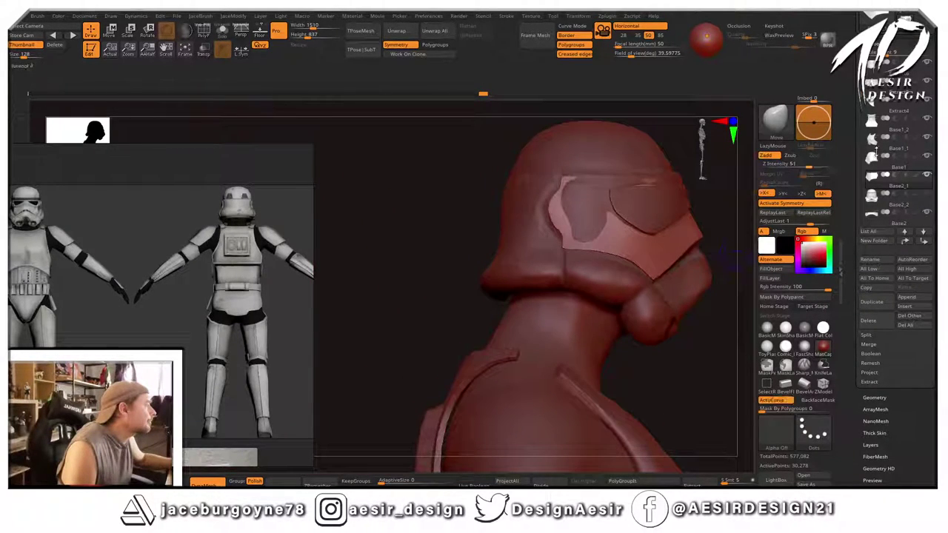
Hide the helmet and trim the eye-area panel's top edge with a horizontal KnifeCurve cut.
click(928, 158)
drag(502, 231, 392, 249)
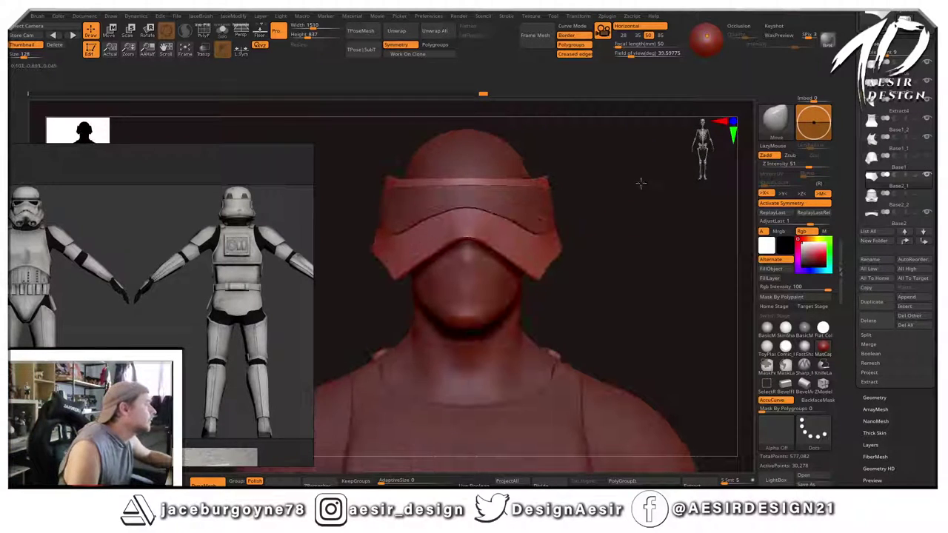
alt+drag(644, 185, 629, 216)
key(ctrl+shift)
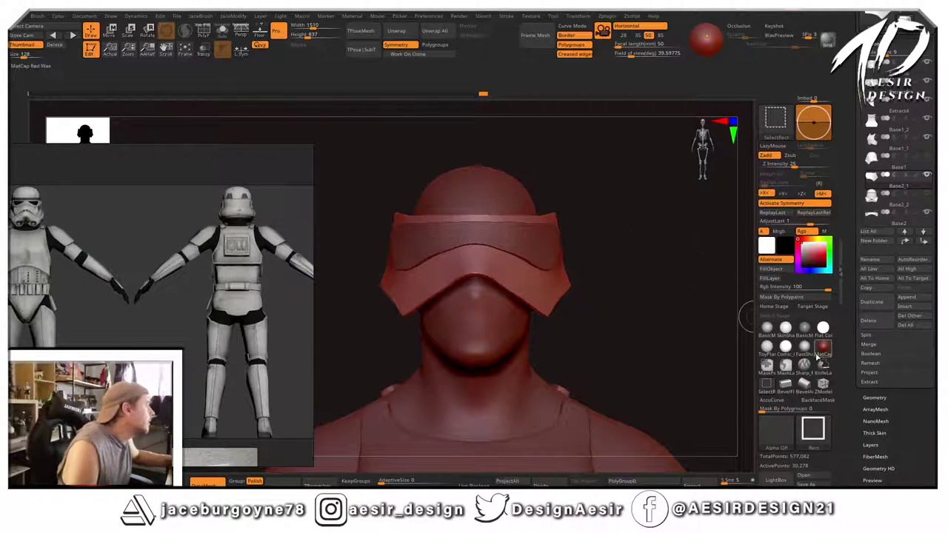
ctrl+shift+click(821, 374)
ctrl+shift+click(822, 375)
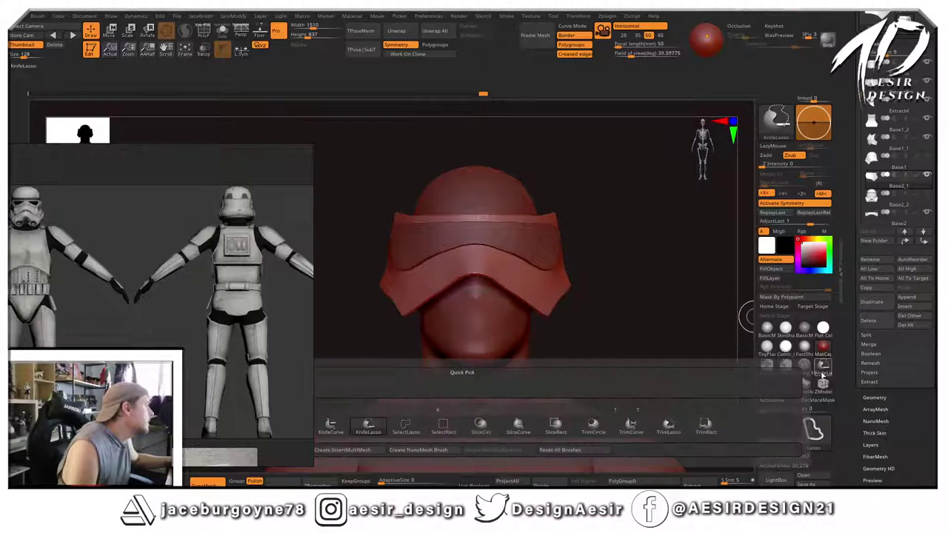
click(331, 426)
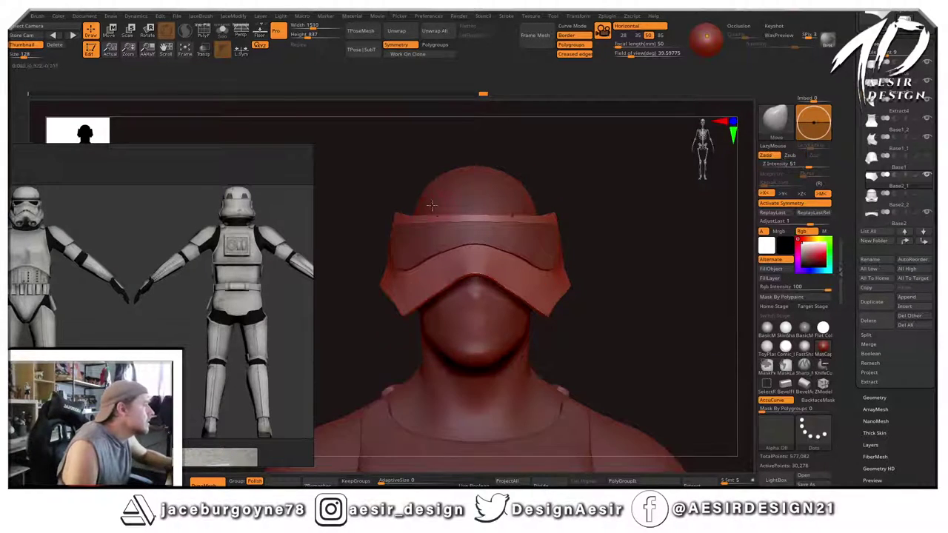
mouse_move(505, 188)
ctrl+shift+mouse_down()
mouse_move(681, 214)
mouse_move(667, 230)
mouse_move(675, 239)
mouse_move(726, 229)
mouse_move(704, 246)
mouse_move(437, 296)
mouse_move(395, 294)
mouse_move(607, 180)
mouse_move(596, 199)
mouse_move(607, 184)
mouse_move(633, 201)
mouse_move(580, 269)
mouse_move(565, 269)
mouse_move(629, 250)
mouse_move(651, 262)
mouse_move(668, 241)
mouse_move(656, 206)
ctrl+shift+mouse_up()
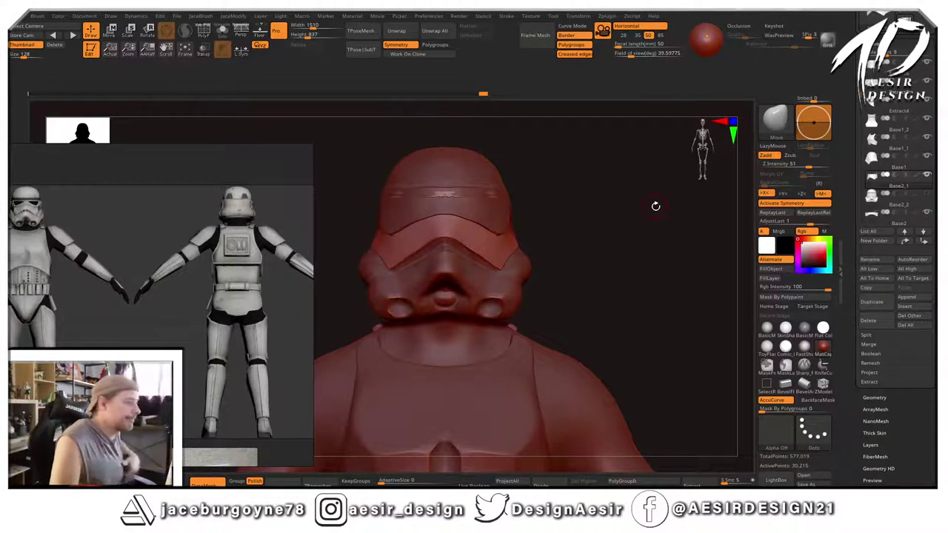
Adjust the Move brush's draw size and fit the eye-area panel's lower front edge to the helmet's cheek line.
drag(662, 228, 673, 191)
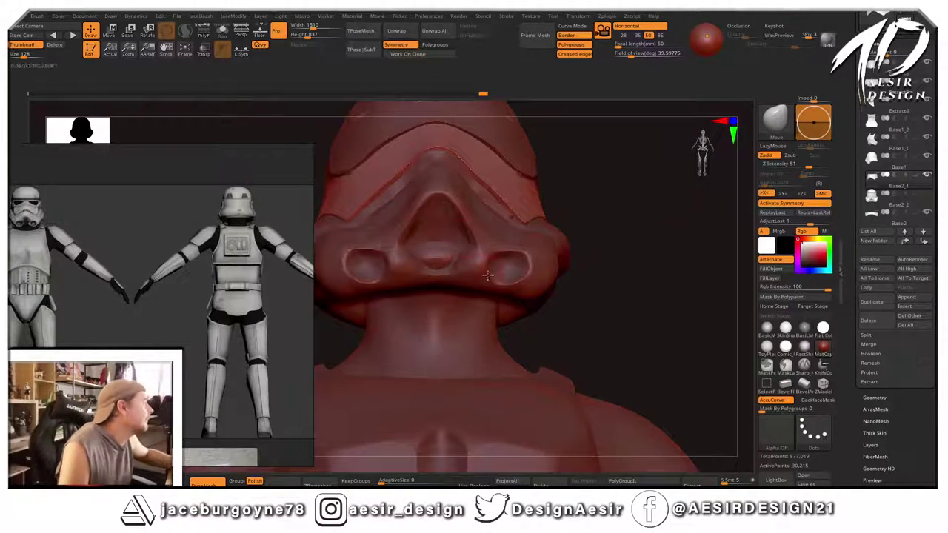
key(space)
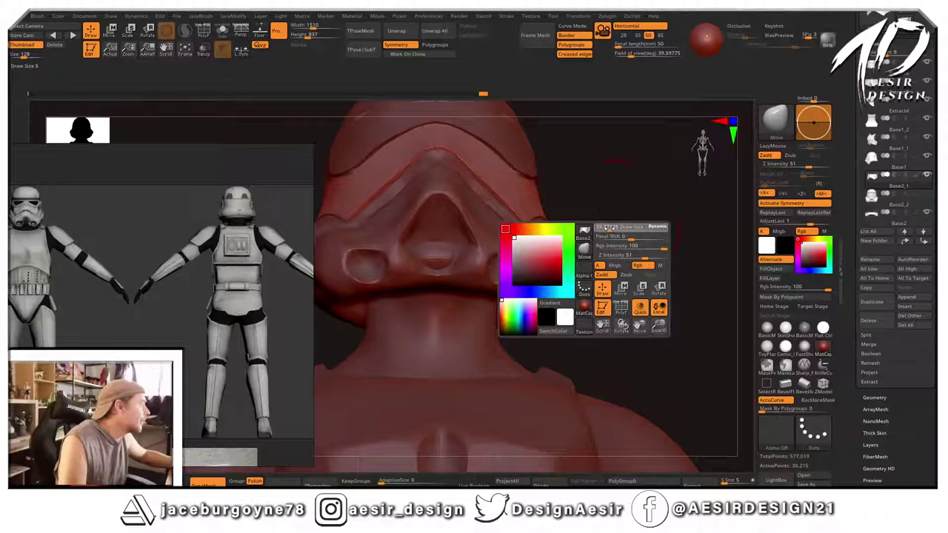
key(space)
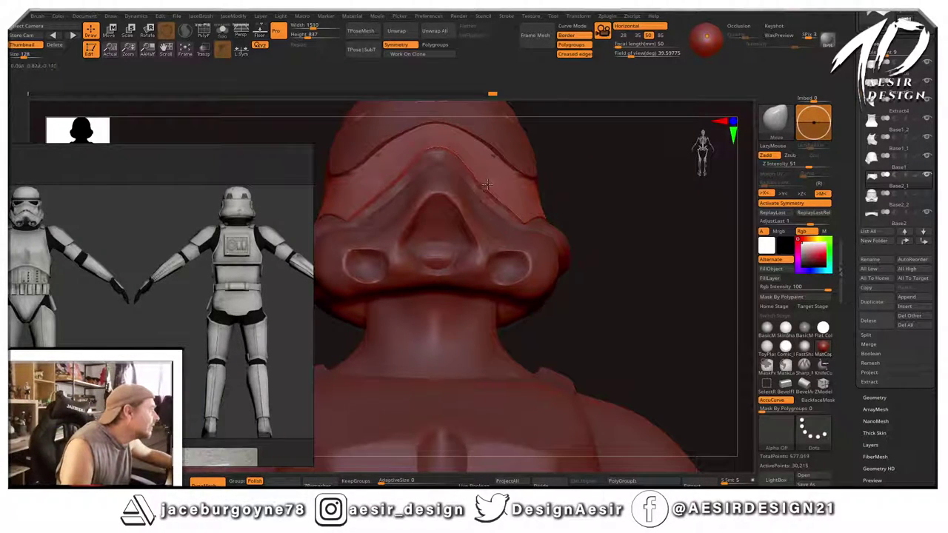
drag(487, 184, 485, 186)
drag(600, 188, 514, 160)
click(492, 173)
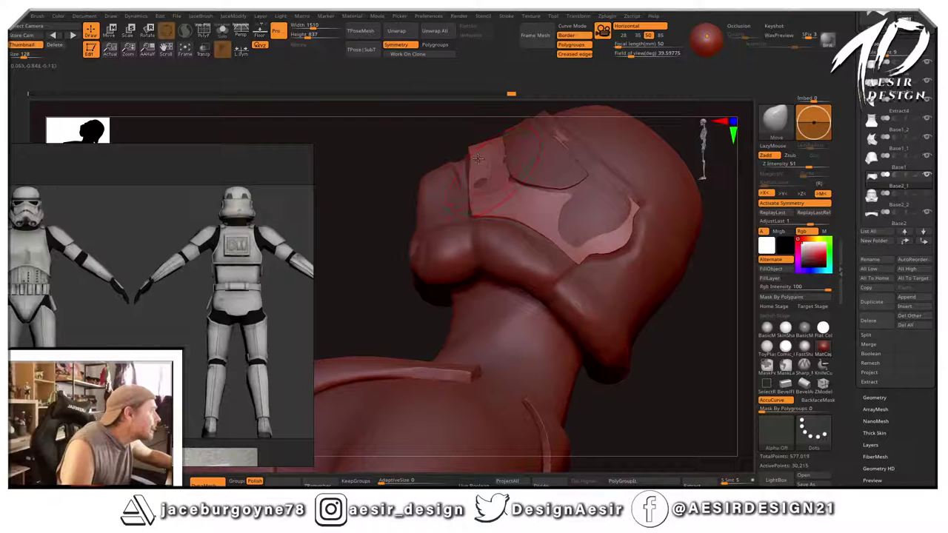
drag(425, 155, 539, 182)
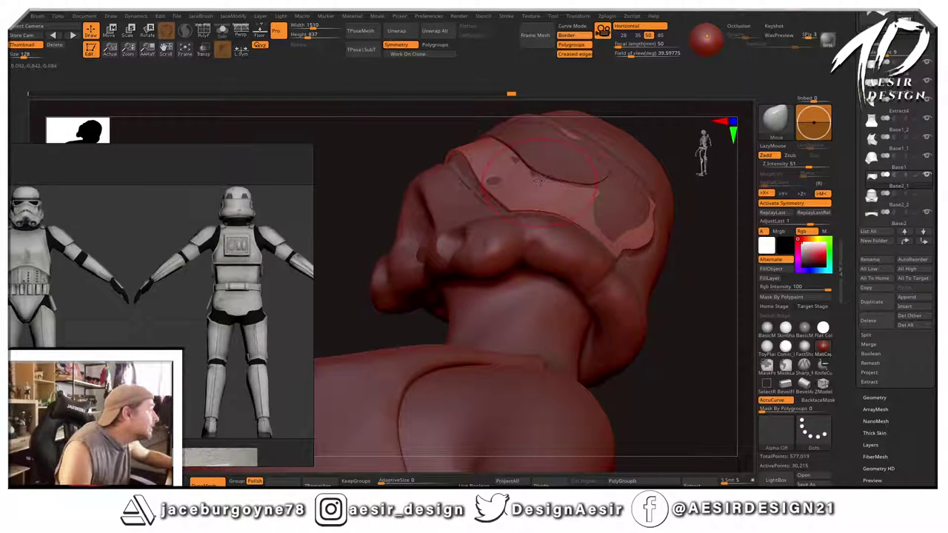
Reshape the eye-area panel's rear side edge and lower corners with the Move brush so they follow the helmet surface.
drag(680, 202, 593, 196)
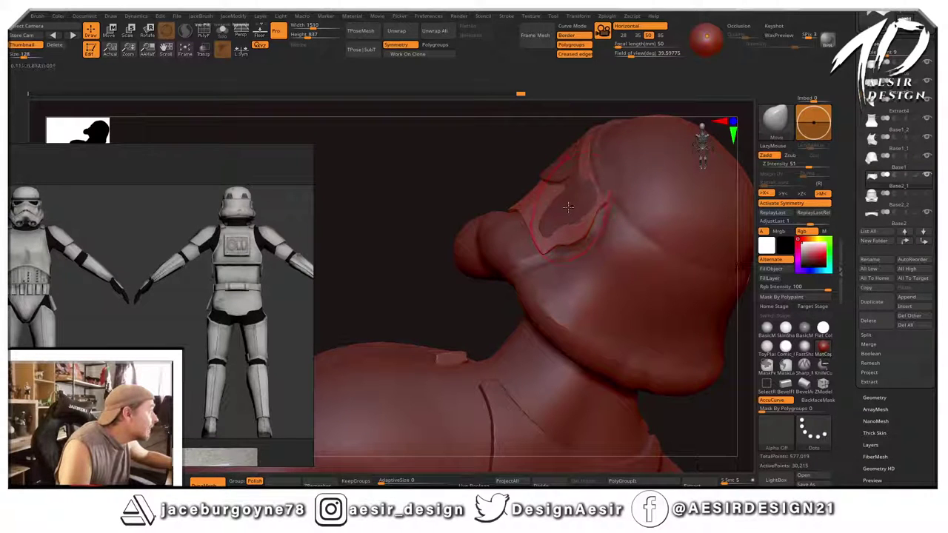
drag(469, 177, 629, 205)
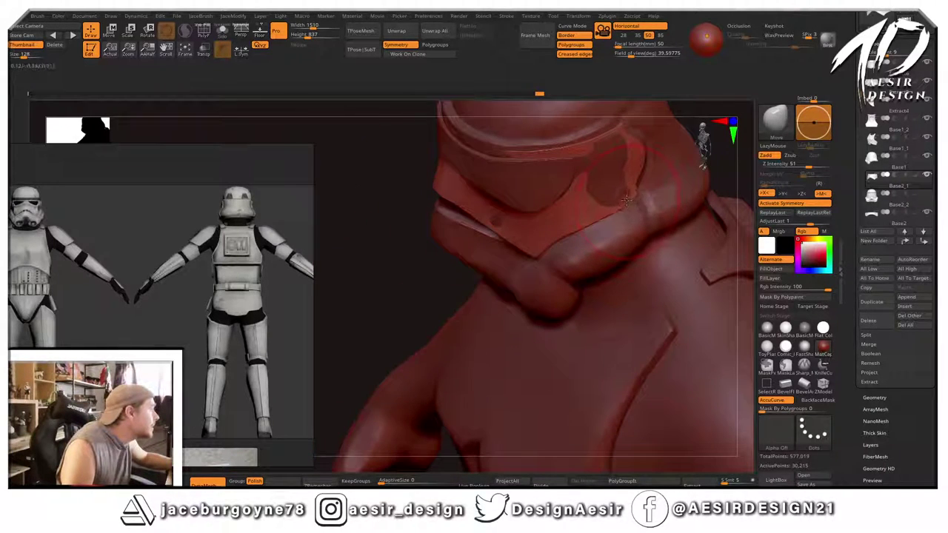
drag(395, 302, 530, 239)
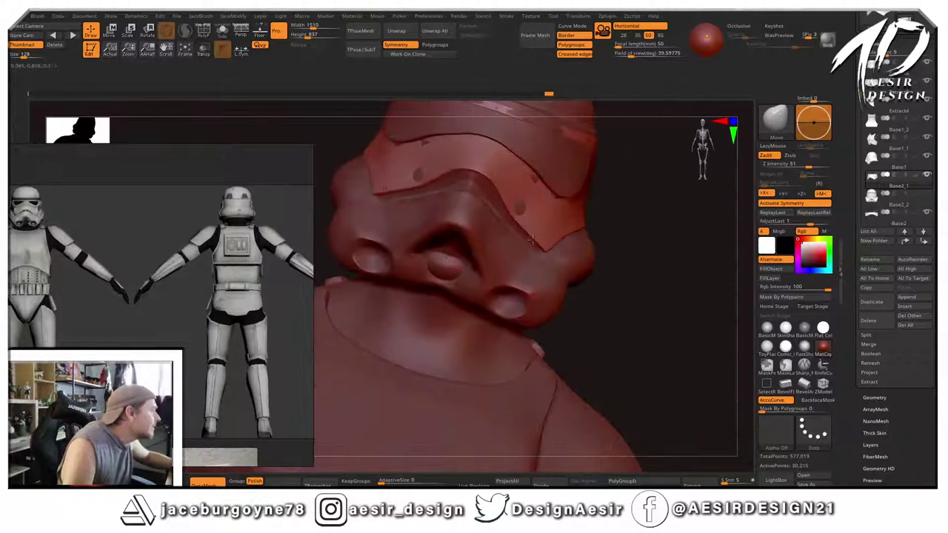
drag(645, 221, 541, 247)
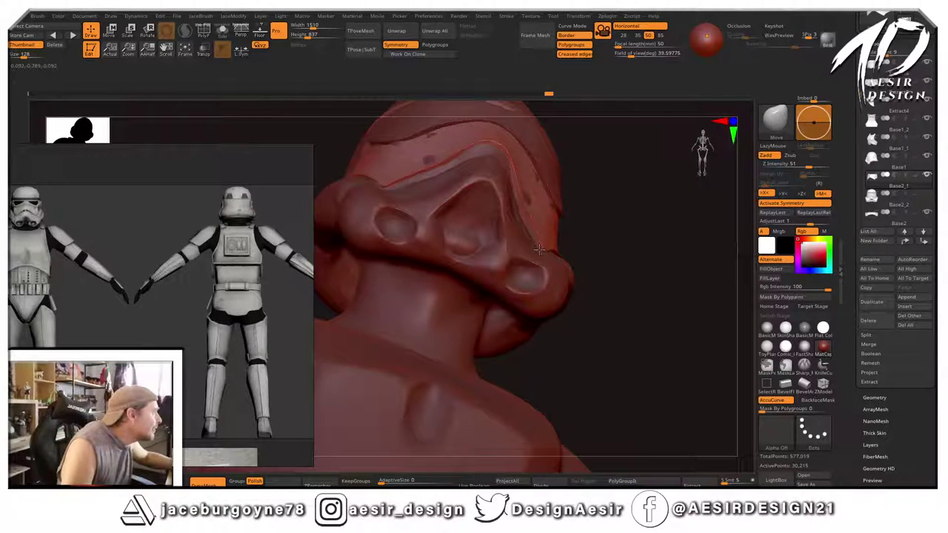
drag(612, 222, 541, 250)
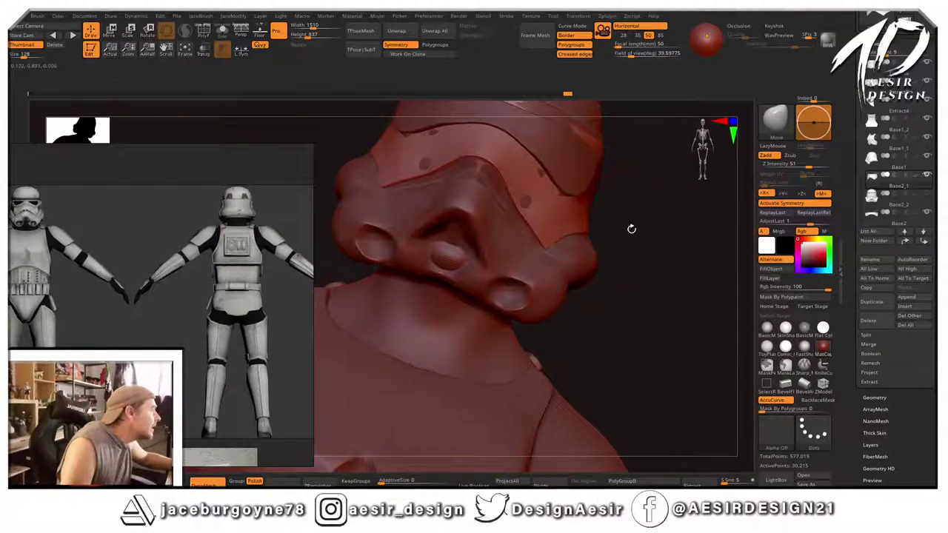
drag(631, 229, 540, 250)
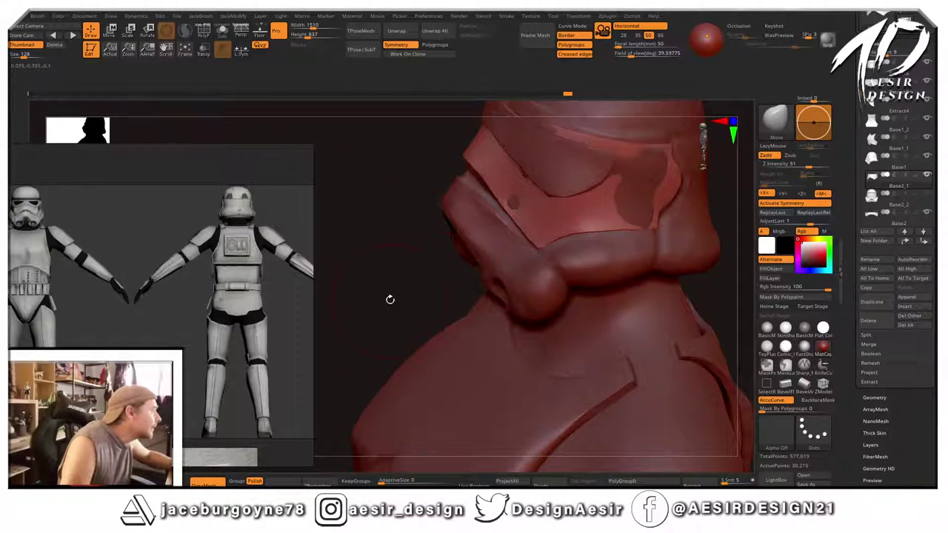
drag(390, 299, 465, 232)
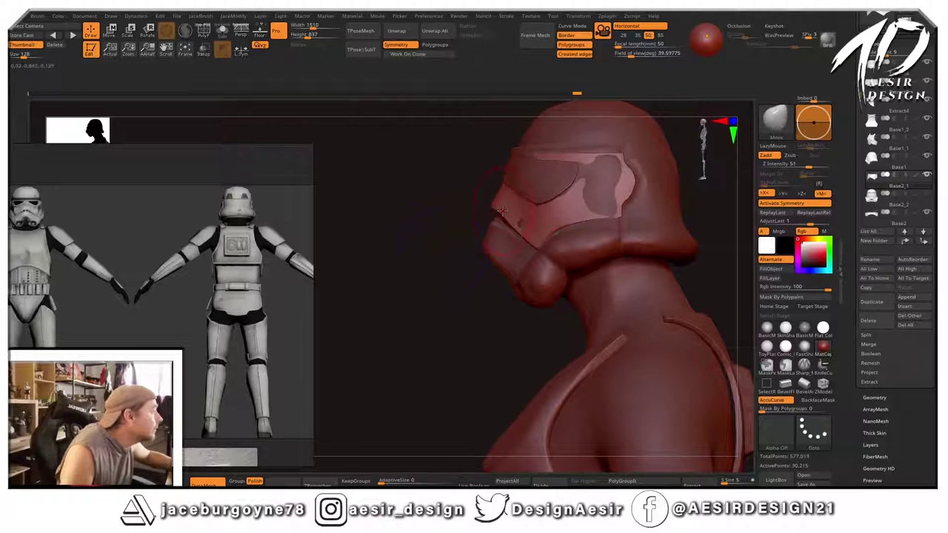
drag(427, 293, 608, 229)
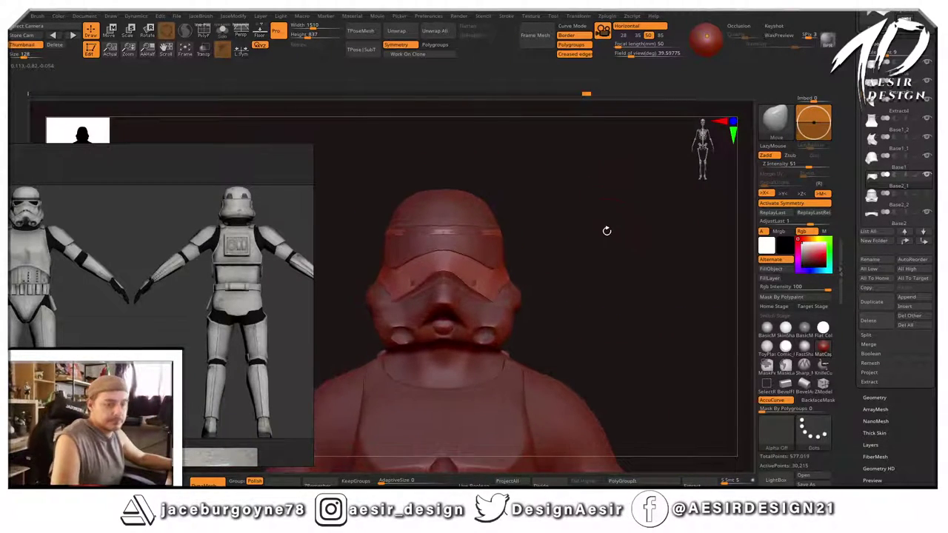
Save the project over the existing 001Trooper_14_11 file.
key(ctrl+s)
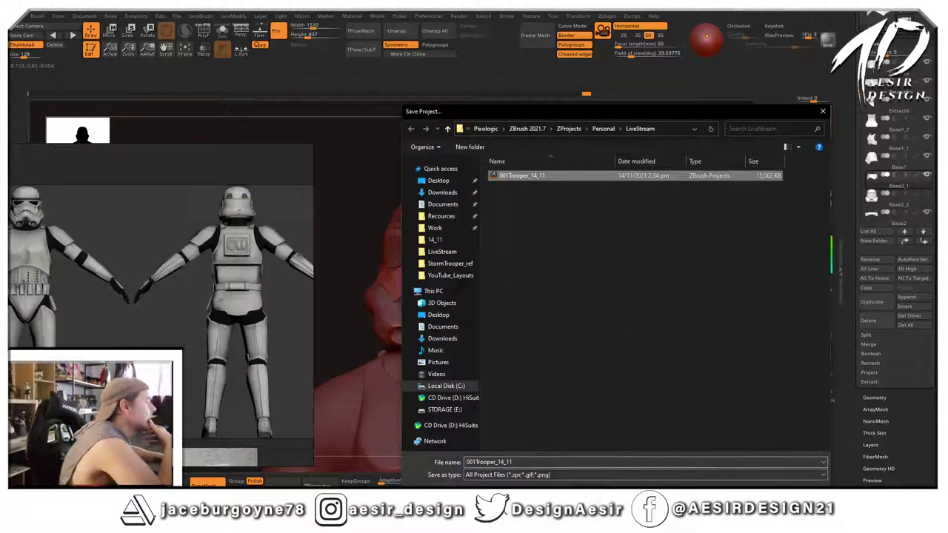
key(Return)
click(493, 273)
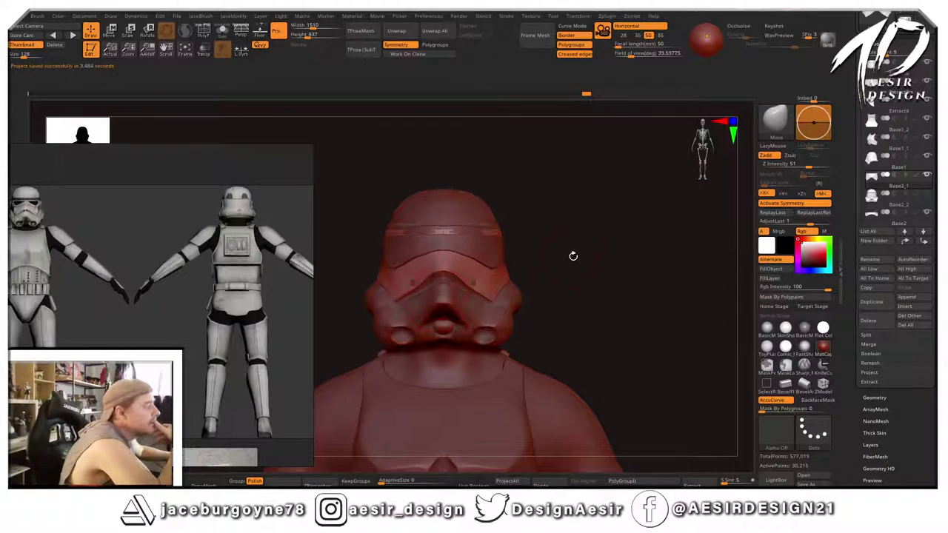
Compare the visor and eye-area panel with the helmet hidden and shown, and examine the overall figure against the reference.
drag(590, 258, 624, 254)
click(929, 178)
click(927, 158)
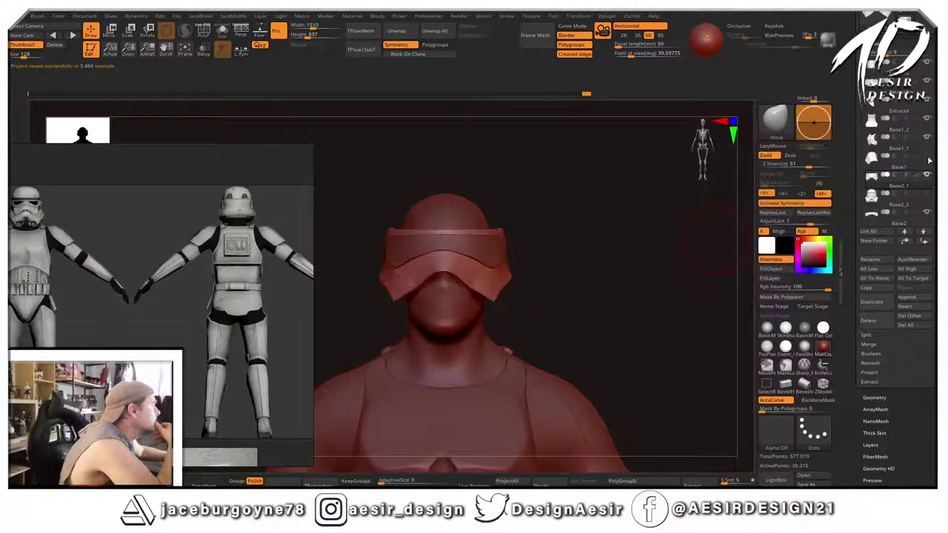
click(927, 195)
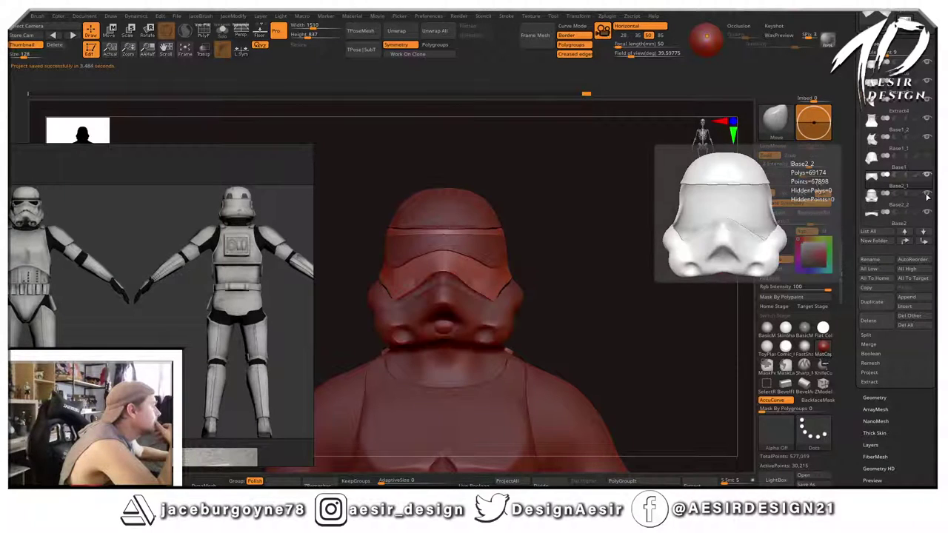
click(928, 195)
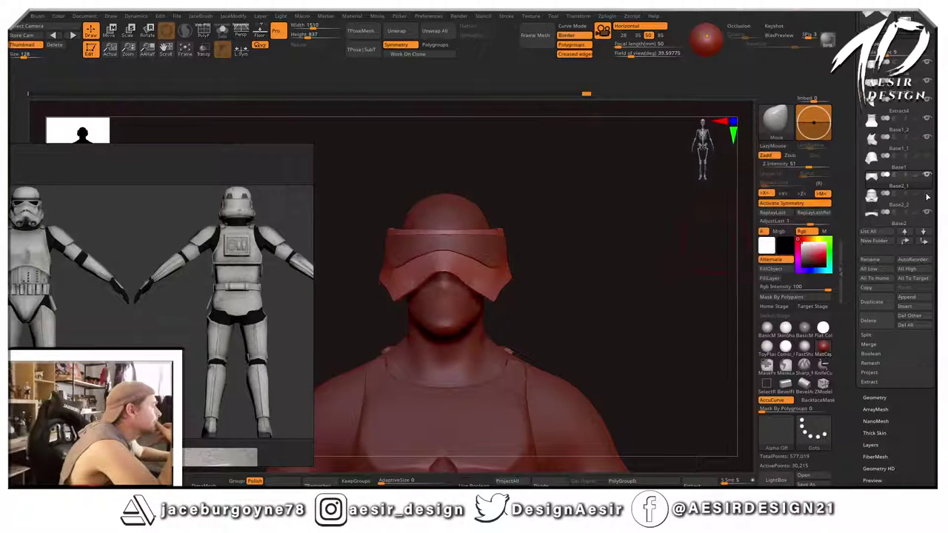
click(927, 195)
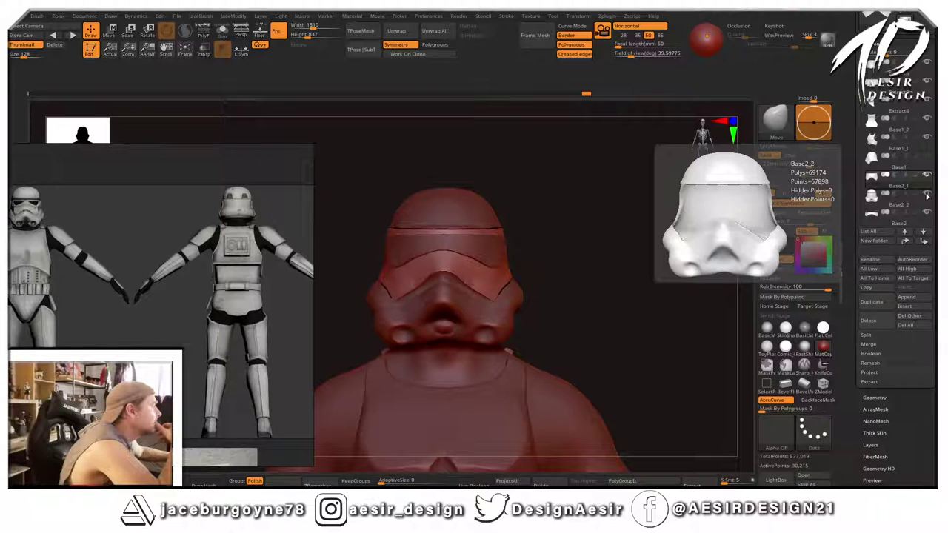
click(927, 195)
click(928, 195)
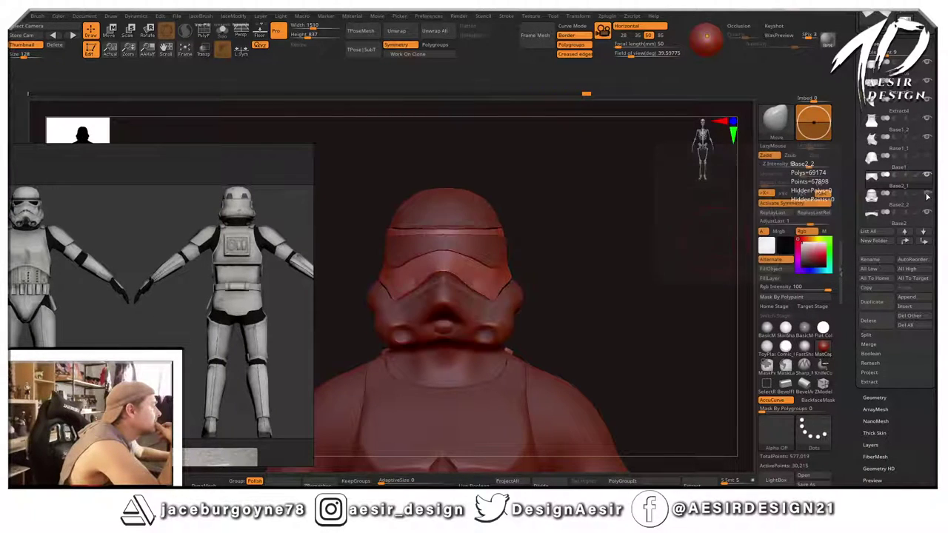
mouse_move(552, 302)
mouse_down()
mouse_move(619, 306)
mouse_move(537, 312)
mouse_move(560, 297)
mouse_move(621, 291)
mouse_move(615, 271)
mouse_up()
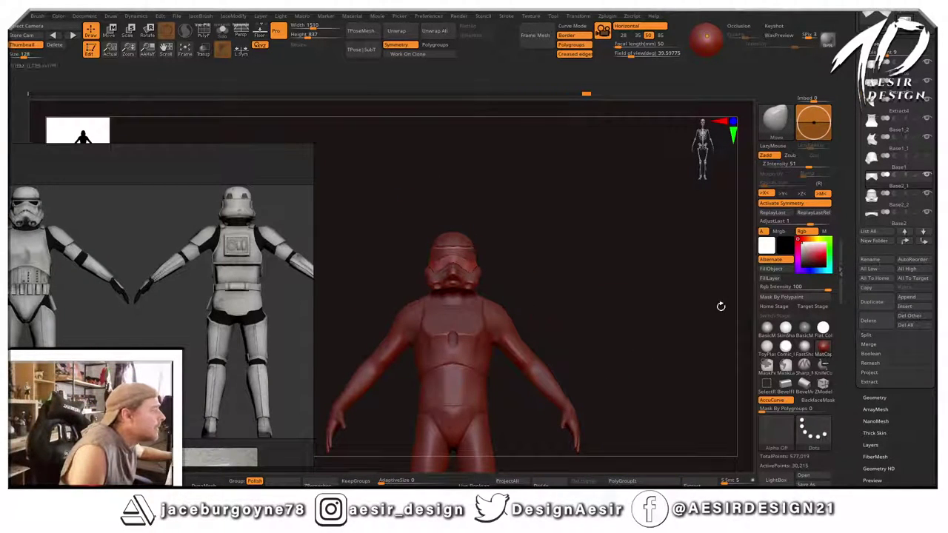
mouse_move(583, 320)
mouse_down()
mouse_move(616, 385)
mouse_move(563, 351)
mouse_move(608, 387)
mouse_move(571, 313)
mouse_move(586, 386)
mouse_move(611, 383)
mouse_move(616, 313)
mouse_up()
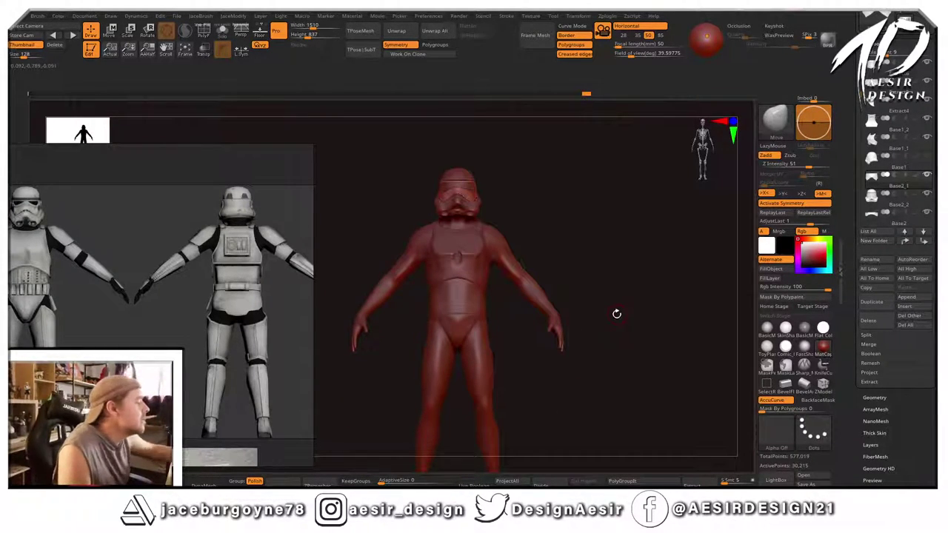
mouse_move(553, 187)
mouse_down()
mouse_move(556, 198)
mouse_move(586, 199)
mouse_move(615, 292)
mouse_move(662, 195)
mouse_move(634, 239)
mouse_move(625, 234)
mouse_move(639, 289)
mouse_move(618, 277)
mouse_move(611, 188)
mouse_move(593, 249)
mouse_move(615, 267)
mouse_move(630, 249)
mouse_move(647, 260)
mouse_up()
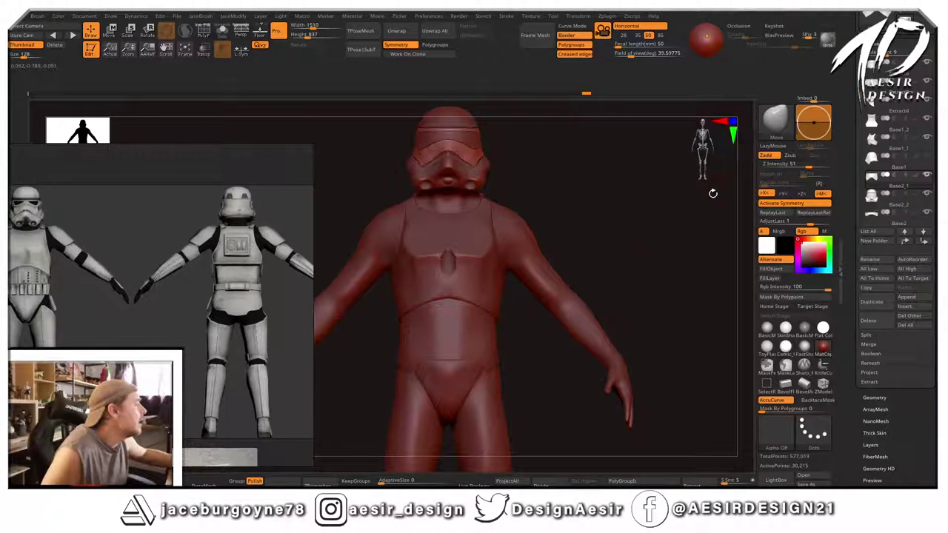
Duplicate the base body mesh and isolate the copy in Solo mode.
mouse_move(864, 92)
mouse_down()
mouse_move(867, 135)
mouse_move(861, 99)
mouse_up()
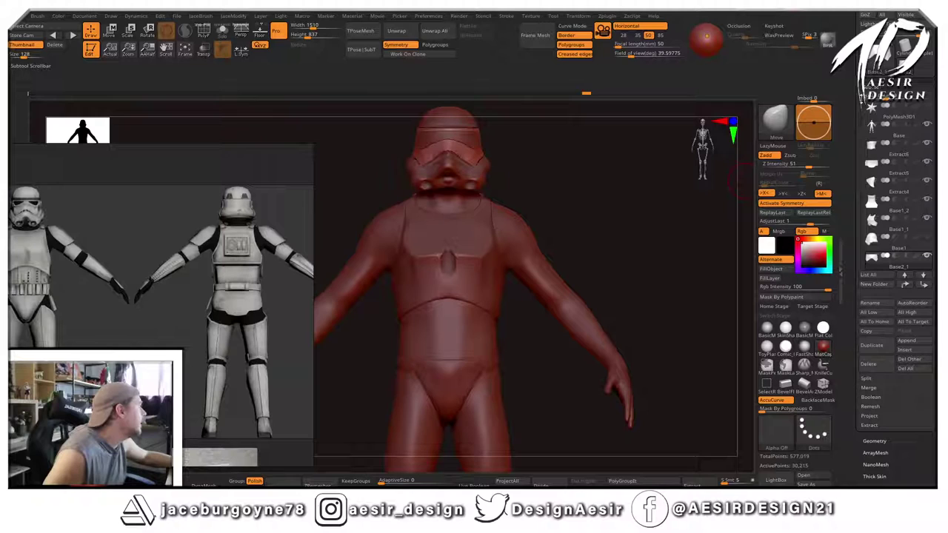
click(926, 139)
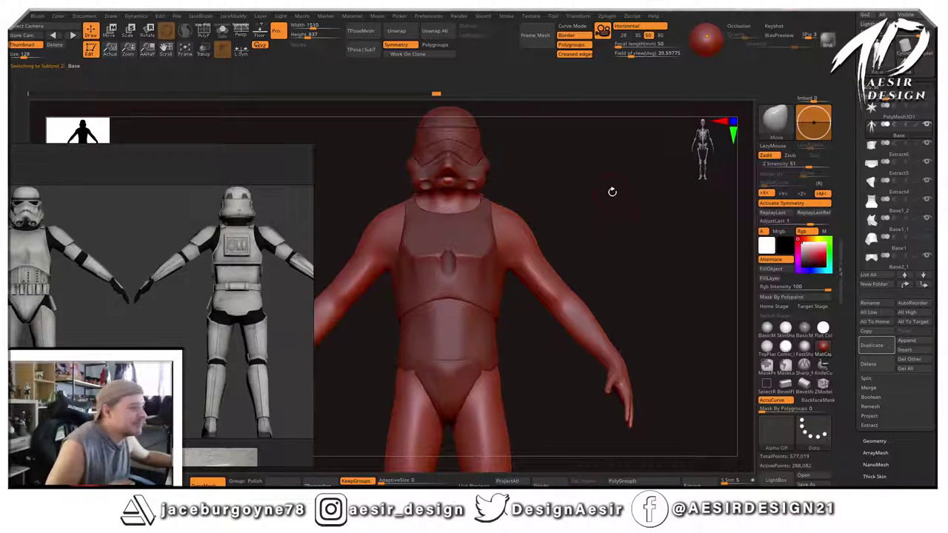
mouse_move(644, 193)
mouse_down()
mouse_move(546, 197)
mouse_move(645, 199)
mouse_up()
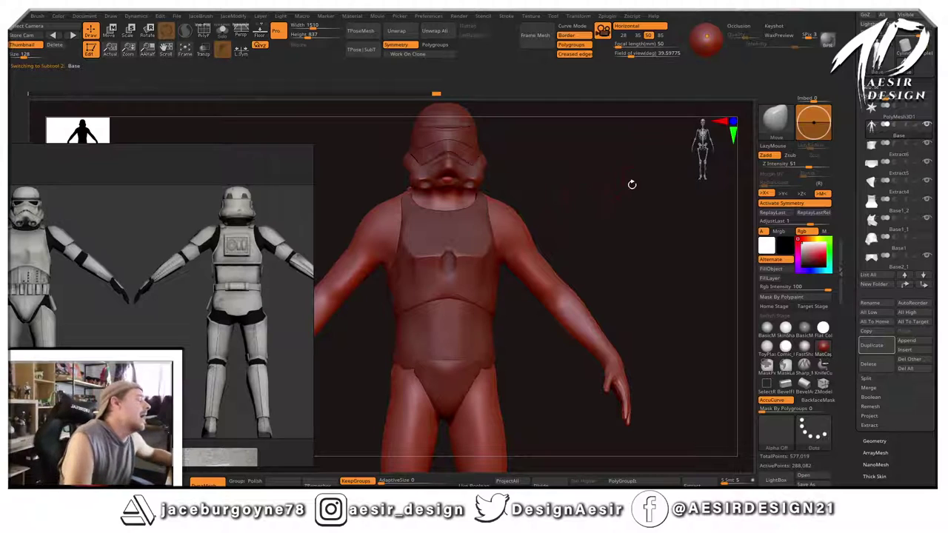
drag(632, 184, 613, 204)
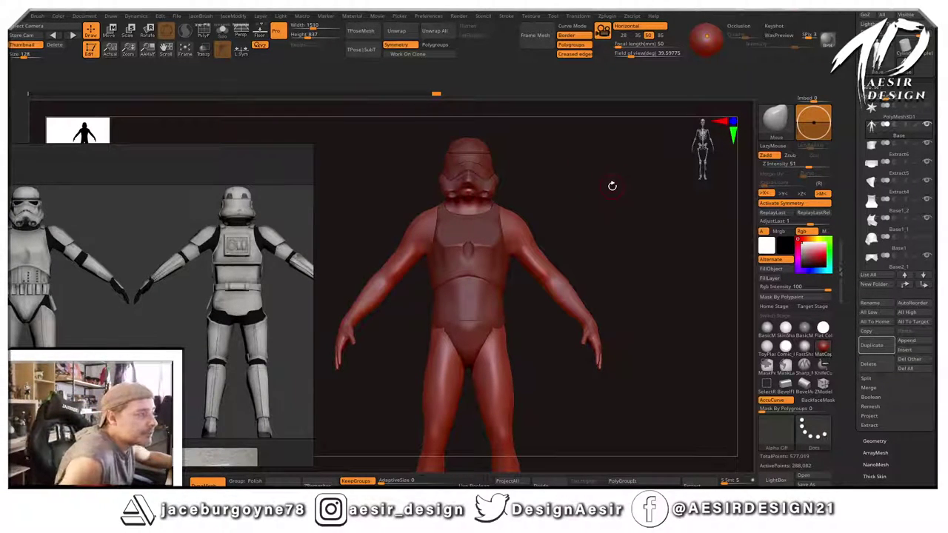
drag(607, 196, 692, 198)
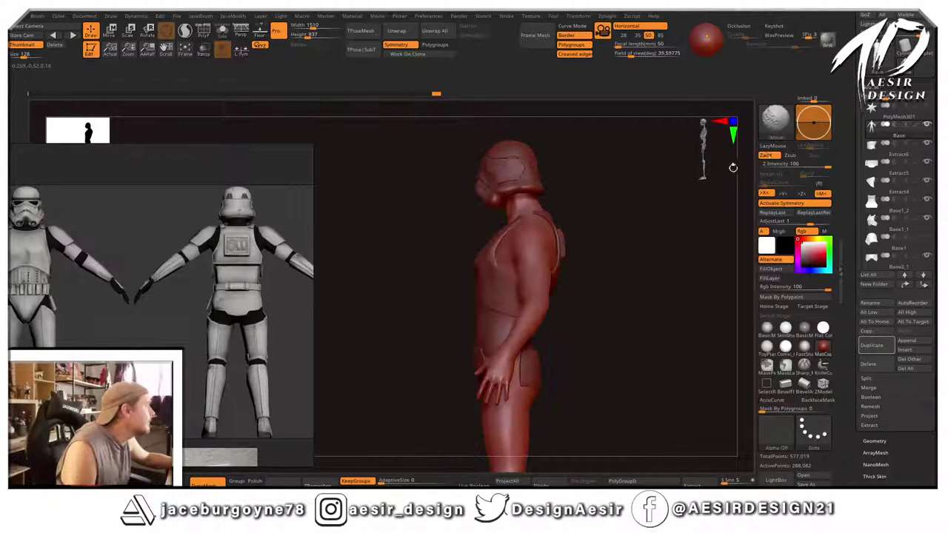
click(873, 346)
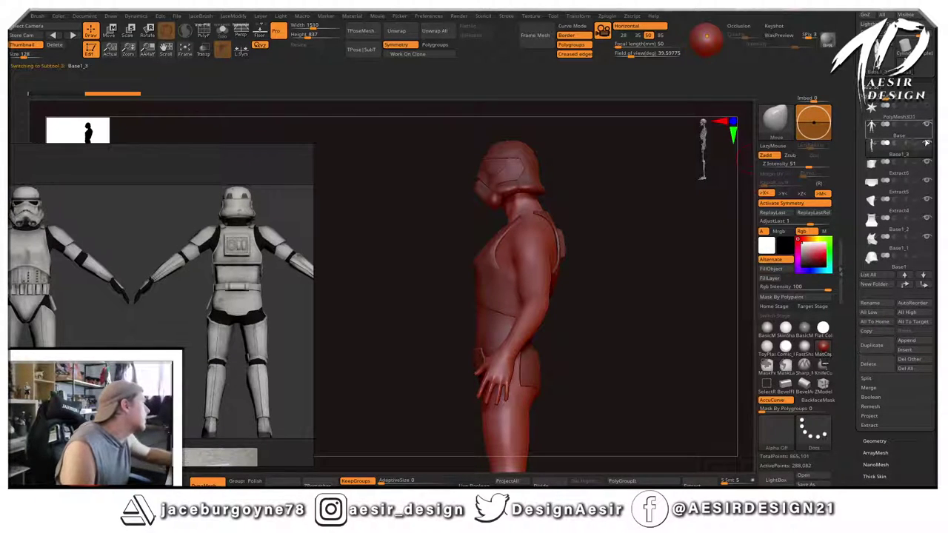
drag(628, 275, 681, 264)
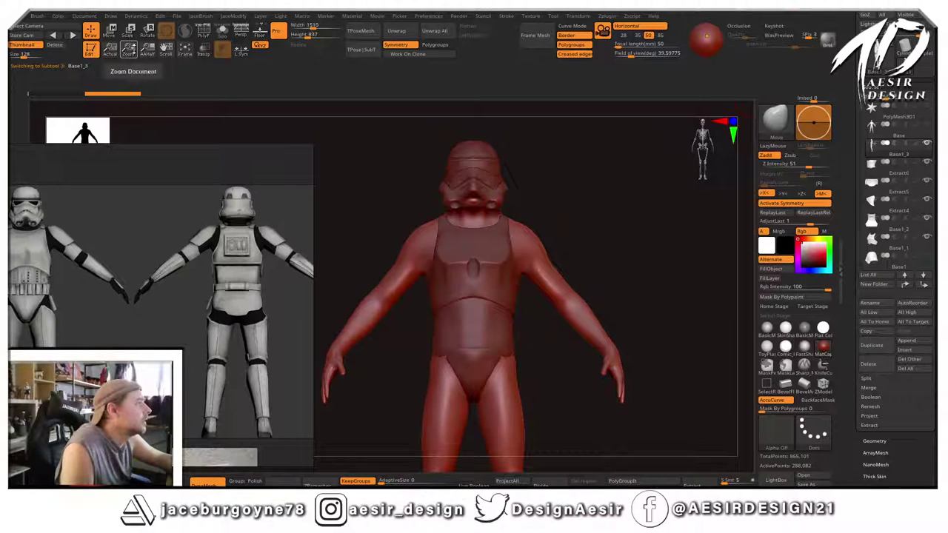
click(222, 31)
mouse_move(609, 155)
mouse_down()
mouse_move(640, 184)
mouse_move(639, 209)
mouse_move(576, 207)
mouse_move(631, 206)
mouse_move(616, 190)
mouse_up()
Mask the torso and upper arms of the duplicated body in a T-shirt shape, filling in the chest and shoulders.
mouse_move(444, 230)
ctrl+mouse_down()
mouse_move(482, 248)
mouse_move(493, 228)
mouse_move(558, 284)
mouse_move(552, 295)
mouse_move(545, 267)
mouse_move(506, 248)
mouse_move(511, 319)
mouse_move(481, 344)
mouse_move(460, 311)
mouse_move(453, 263)
ctrl+mouse_up()
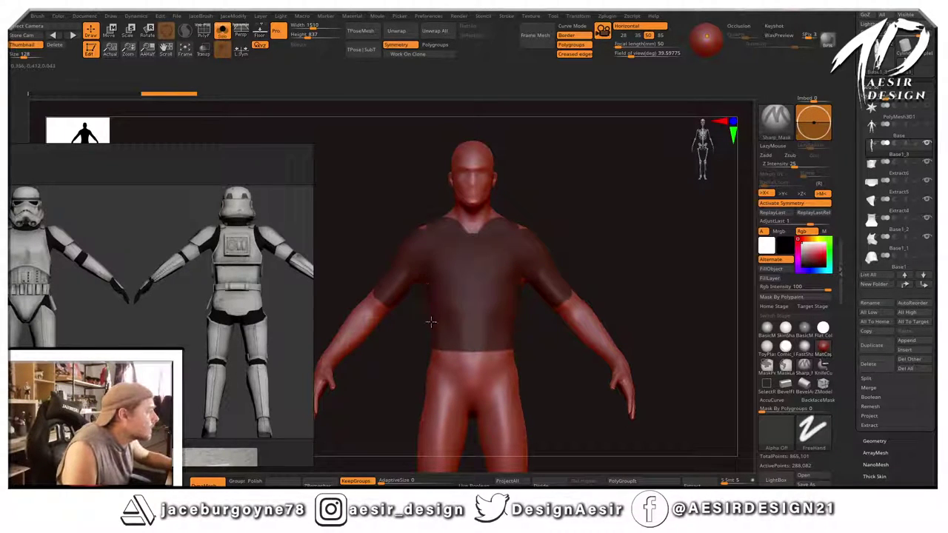
ctrl+drag(431, 322, 429, 305)
ctrl+drag(465, 231, 515, 228)
mouse_move(568, 215)
mouse_down()
mouse_move(554, 249)
mouse_move(515, 260)
mouse_move(501, 215)
mouse_move(520, 263)
mouse_up()
mouse_move(463, 254)
mouse_down()
mouse_move(529, 257)
mouse_move(527, 320)
mouse_up()
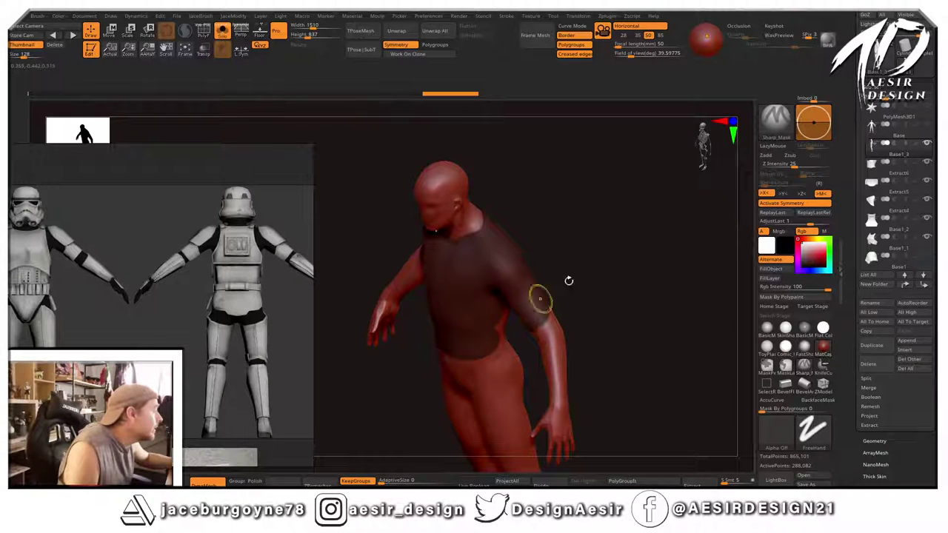
Even out the T-shirt mask's lower back edge and trim its neckline into a clean round collar shape.
mouse_move(567, 279)
mouse_down()
mouse_move(513, 294)
mouse_move(550, 305)
mouse_move(543, 270)
mouse_move(615, 315)
mouse_move(651, 274)
mouse_move(593, 233)
mouse_move(577, 208)
mouse_move(637, 199)
mouse_up()
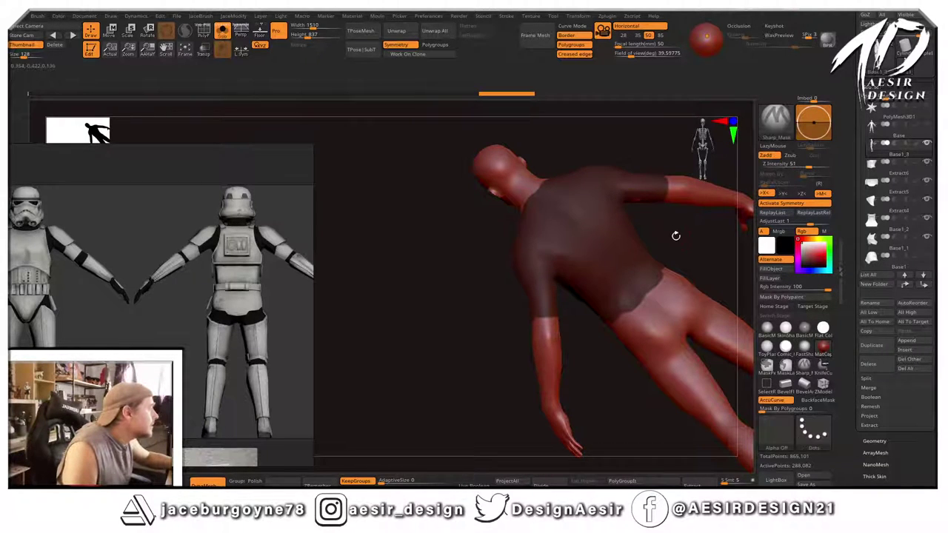
drag(674, 232, 646, 194)
drag(703, 242, 645, 252)
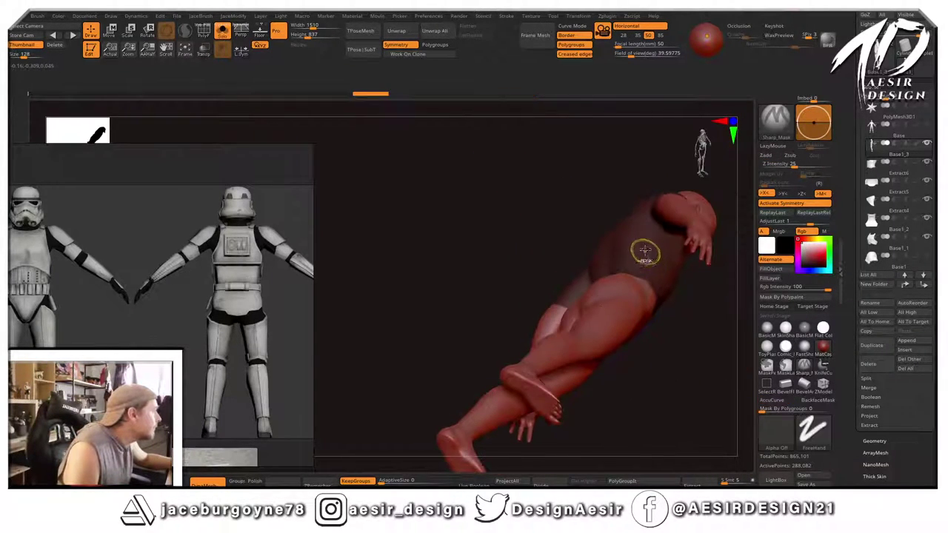
mouse_move(537, 234)
mouse_down()
mouse_move(519, 303)
mouse_move(492, 332)
mouse_up()
right_drag(491, 333, 359, 296)
ctrl+alt+drag(573, 179, 595, 185)
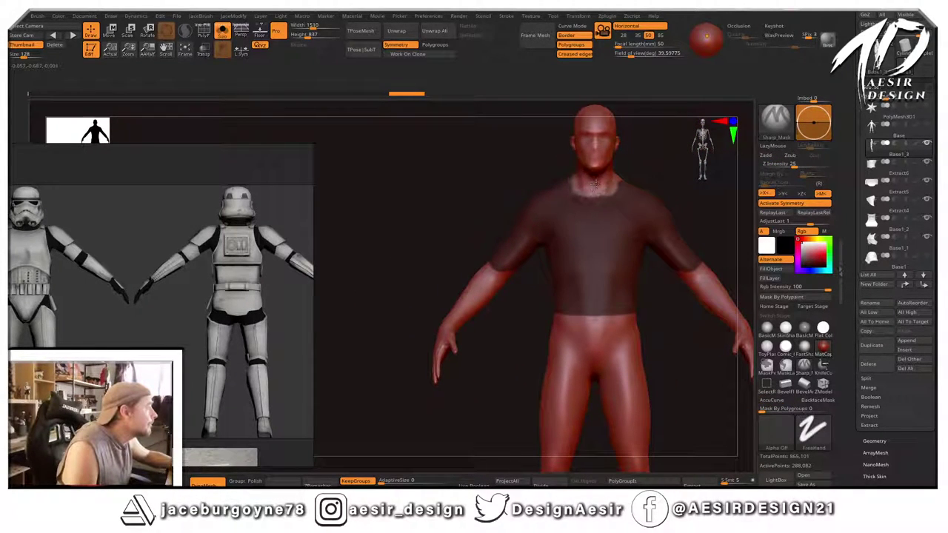
mouse_move(677, 150)
mouse_down()
mouse_move(607, 174)
mouse_move(574, 164)
mouse_up()
ctrl+alt+drag(592, 172, 581, 185)
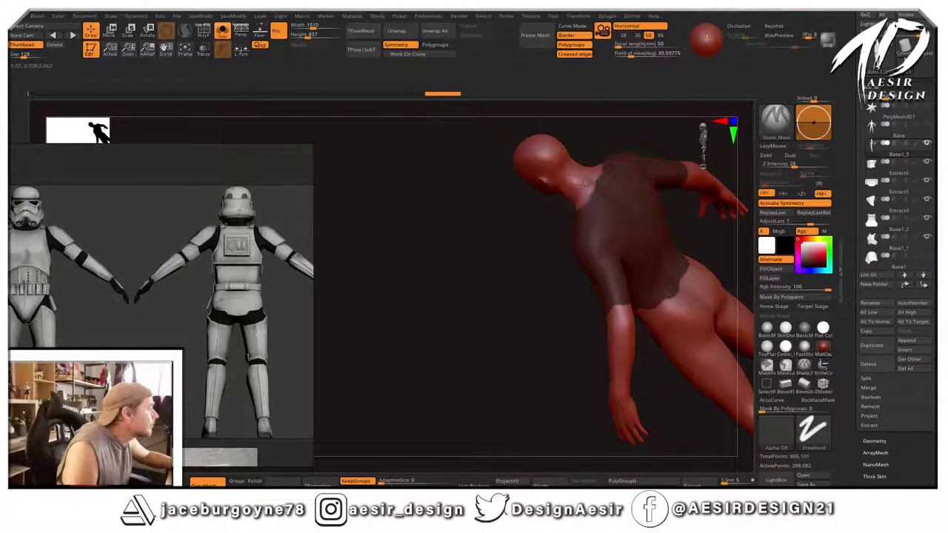
shift+drag(489, 288, 593, 274)
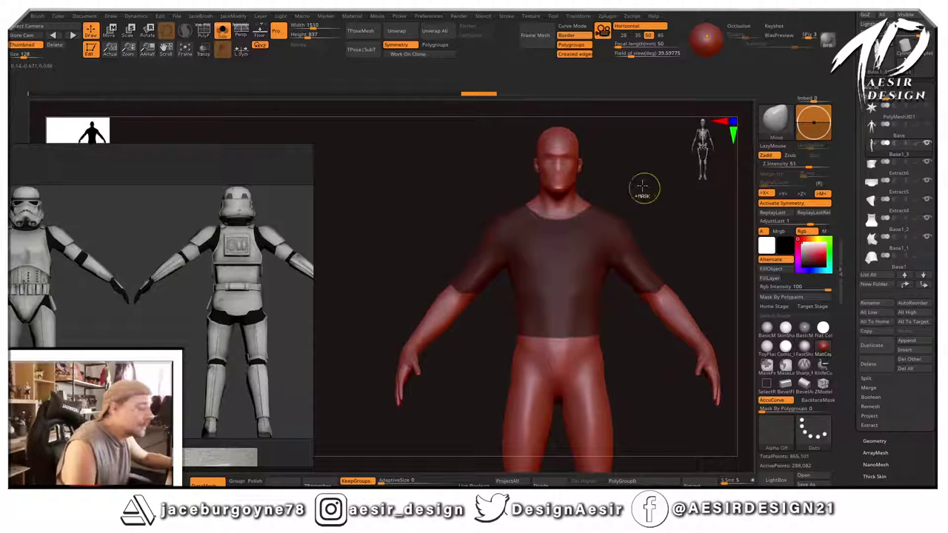
Turn the masked T-shirt area into its own polygroup, clear the mask and isolate that group with the polyframe shown.
ctrl+drag(644, 188, 646, 179)
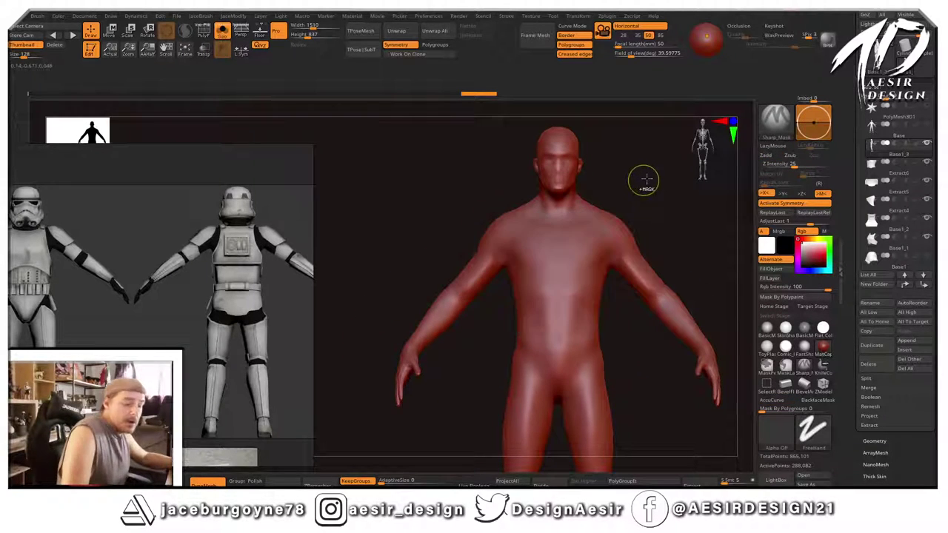
click(208, 35)
ctrl+shift+click(556, 268)
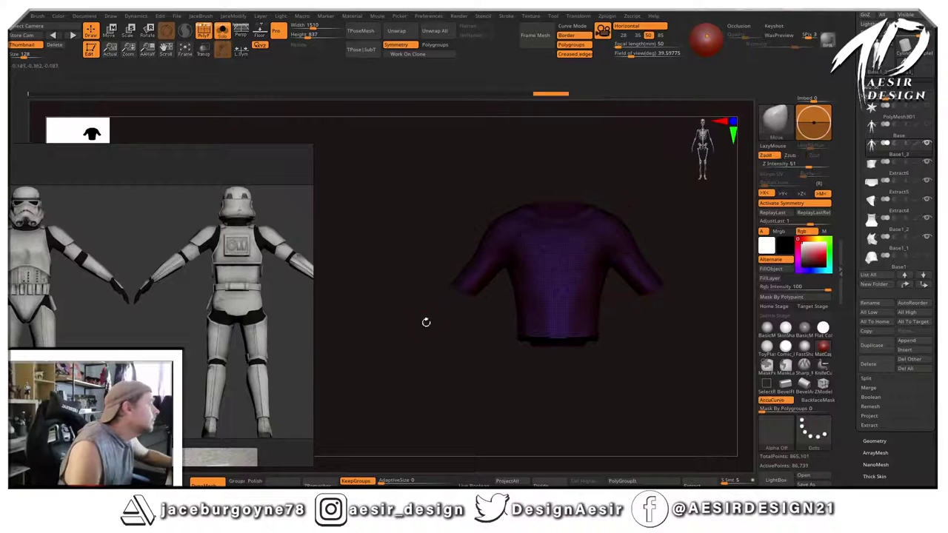
Delete the hidden head, forearms and legs so that only the T-shirt piece of the duplicated body is kept.
key(j)
click(425, 306)
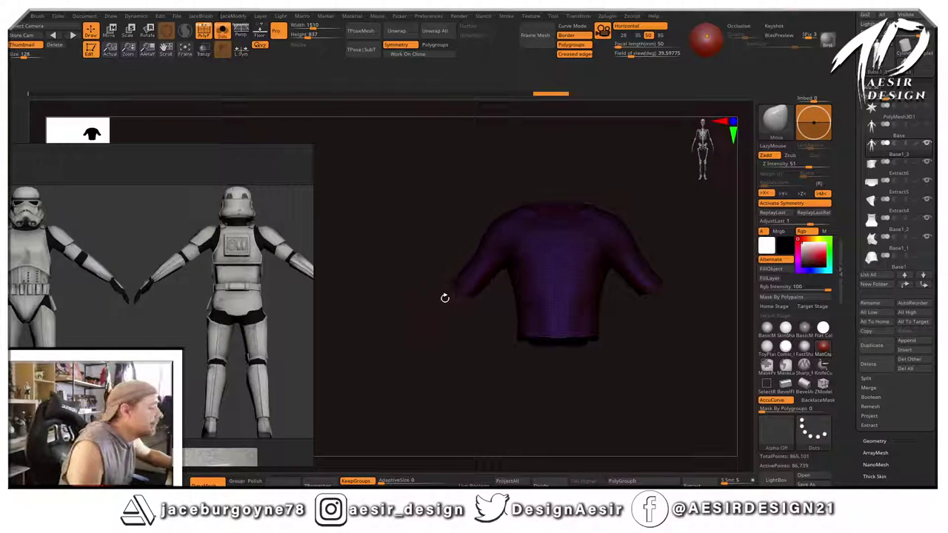
key(j)
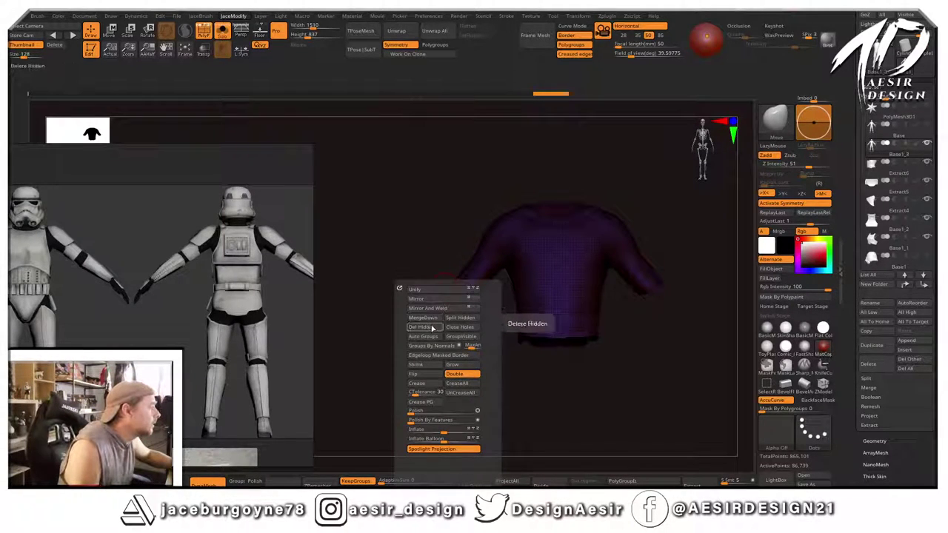
click(431, 329)
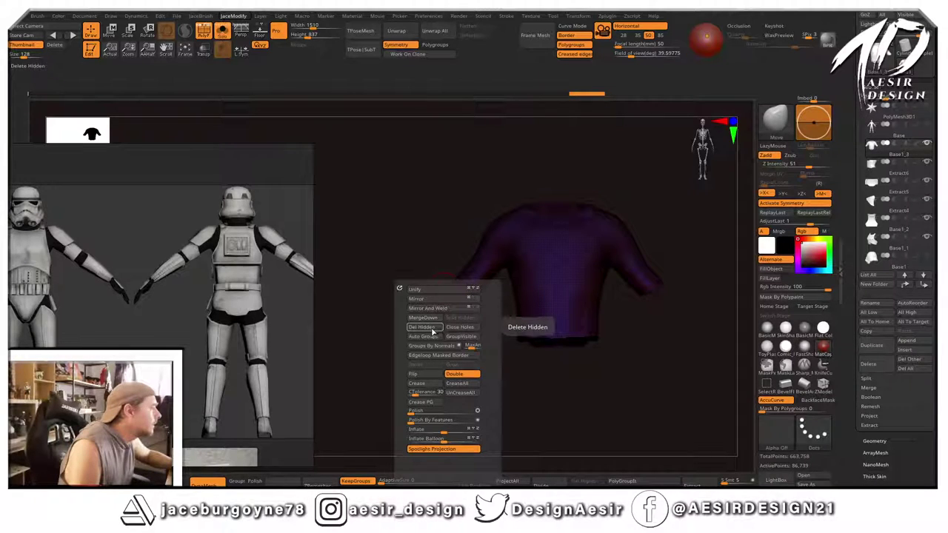
mouse_move(431, 329)
mouse_down()
mouse_move(430, 212)
mouse_move(383, 250)
mouse_move(410, 241)
mouse_move(474, 285)
mouse_move(412, 260)
mouse_move(450, 318)
mouse_up()
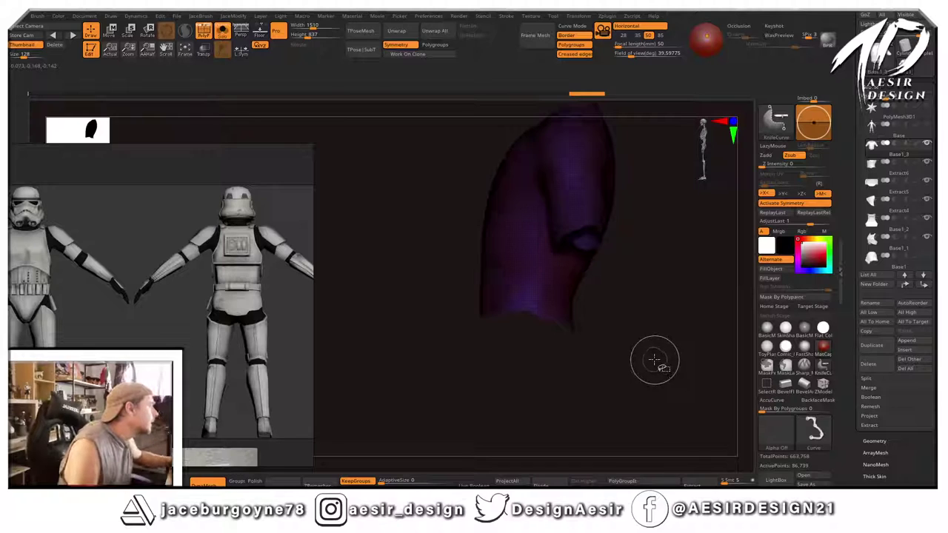
Trim the torso piece's lower hem and both sleeve ends straight with the KnifeCurve brush.
mouse_move(672, 359)
ctrl+shift+mouse_down()
mouse_move(392, 321)
mouse_move(407, 292)
mouse_move(417, 339)
ctrl+shift+mouse_up()
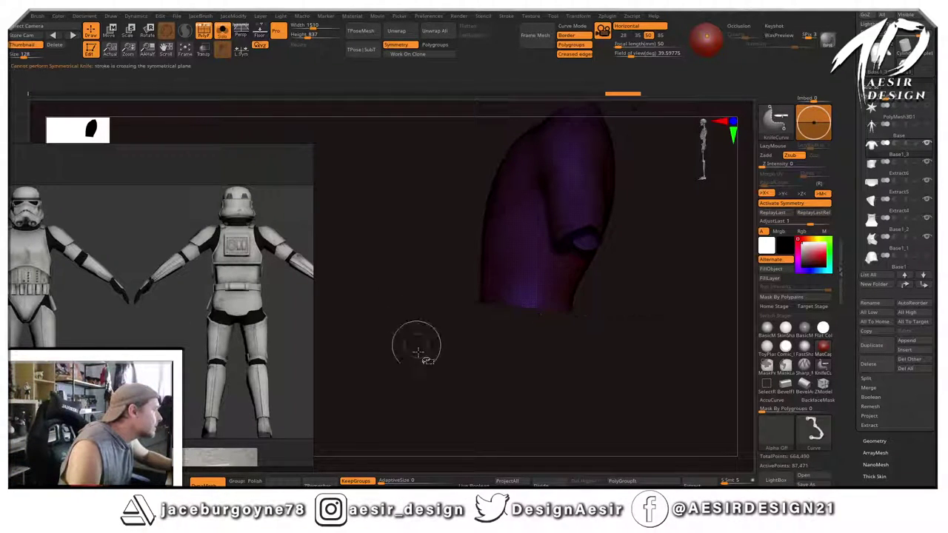
mouse_move(584, 323)
mouse_down()
mouse_move(584, 310)
mouse_move(622, 355)
mouse_move(605, 371)
mouse_up()
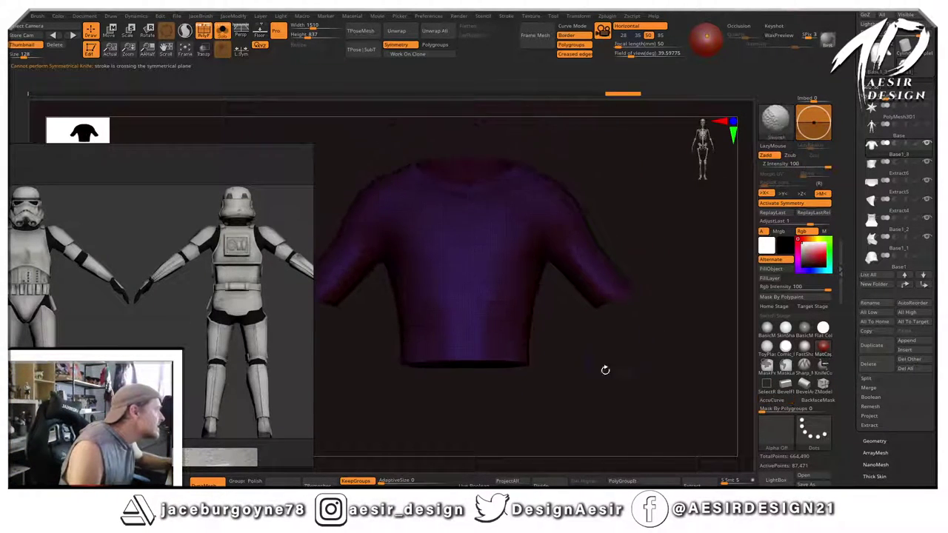
mouse_move(653, 258)
ctrl+shift+mouse_down()
mouse_move(546, 342)
mouse_move(552, 331)
ctrl+shift+mouse_up()
mouse_move(657, 262)
ctrl+shift+mouse_down()
mouse_move(571, 320)
mouse_move(575, 332)
ctrl+shift+mouse_up()
ctrl+shift+drag(663, 247, 605, 286)
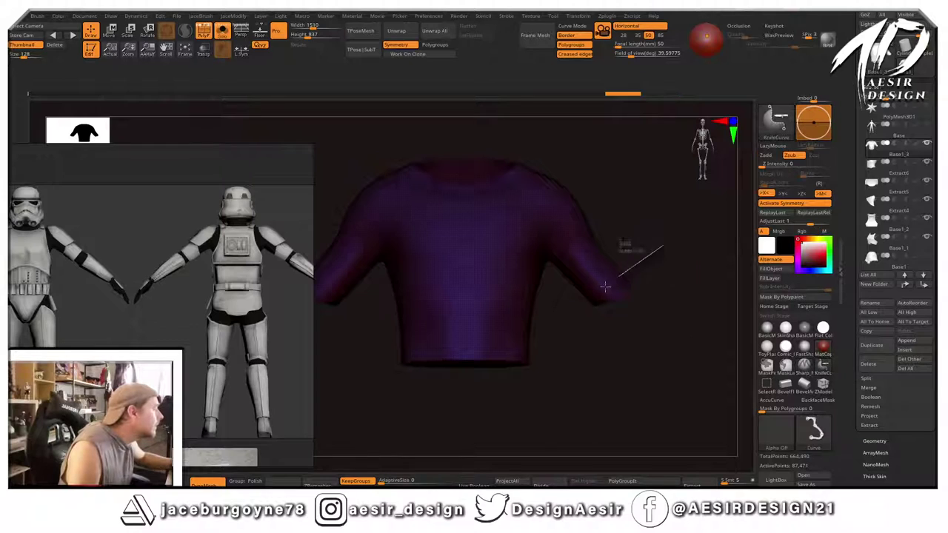
mouse_move(669, 322)
mouse_down()
mouse_move(658, 240)
mouse_move(637, 277)
mouse_move(672, 308)
mouse_up()
Hide the cap faces closing the cut hem and sleeves, and delete them to leave an open shell.
mouse_move(607, 343)
mouse_down()
mouse_move(615, 271)
mouse_move(612, 326)
mouse_move(576, 314)
mouse_move(614, 280)
mouse_move(656, 298)
mouse_move(658, 237)
mouse_move(608, 288)
mouse_move(650, 275)
mouse_move(653, 284)
mouse_up()
key(ctrl+shift)
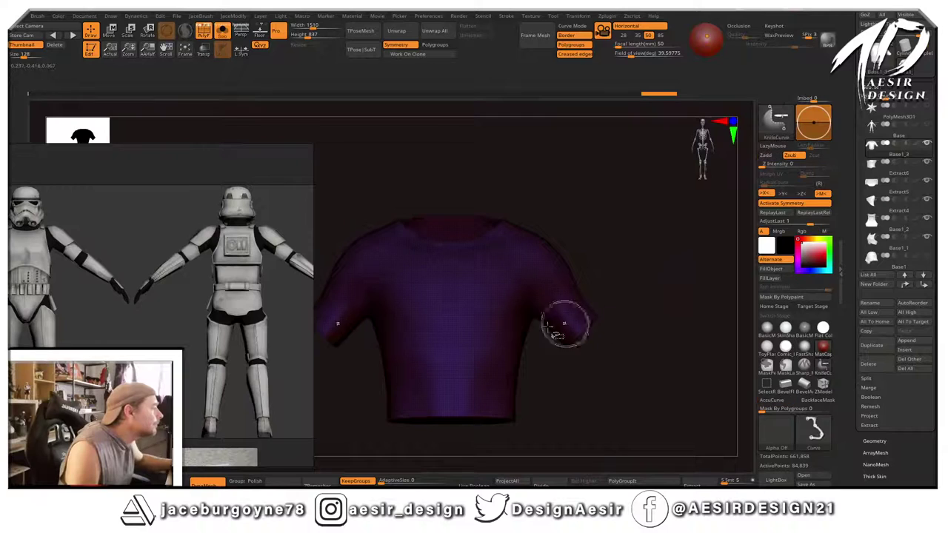
mouse_move(615, 311)
mouse_down()
mouse_move(630, 262)
mouse_move(642, 301)
mouse_move(666, 265)
mouse_move(652, 296)
mouse_up()
key(2)
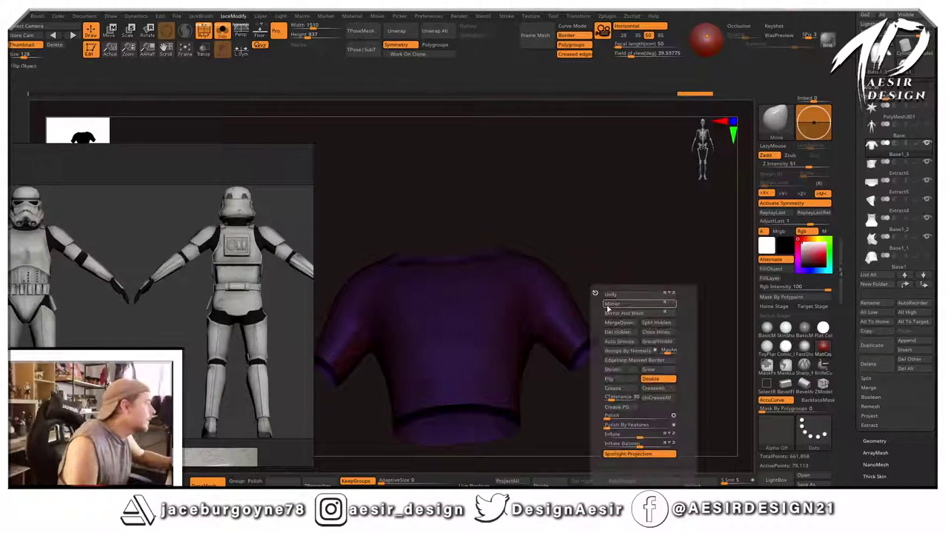
click(621, 335)
Turn off KeepGroups and ZRemesh the torso shell repeatedly down to a coarse low-poly mesh.
drag(635, 286, 373, 424)
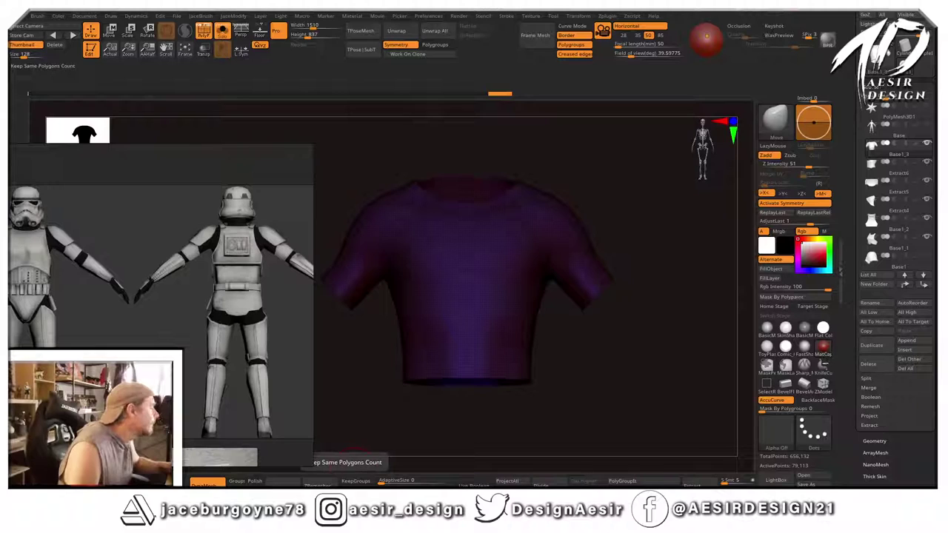
click(320, 483)
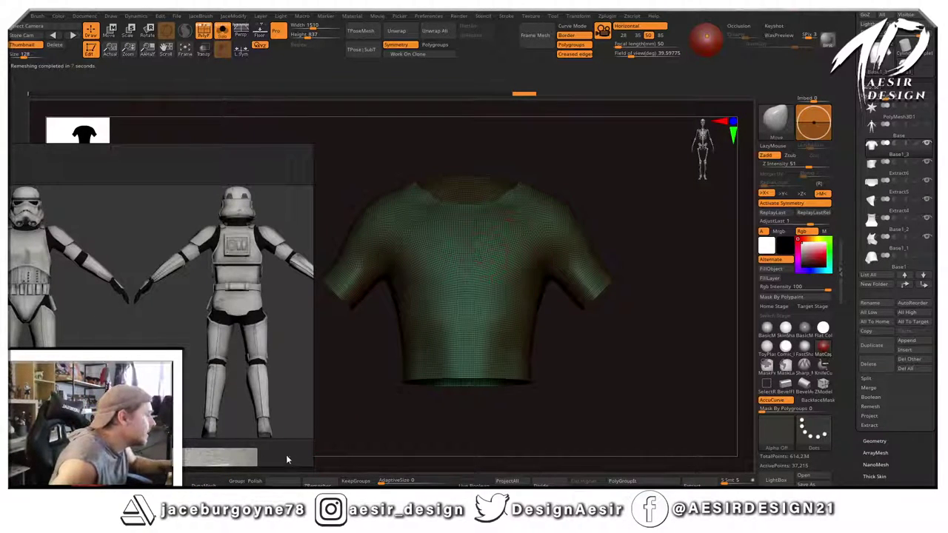
click(322, 484)
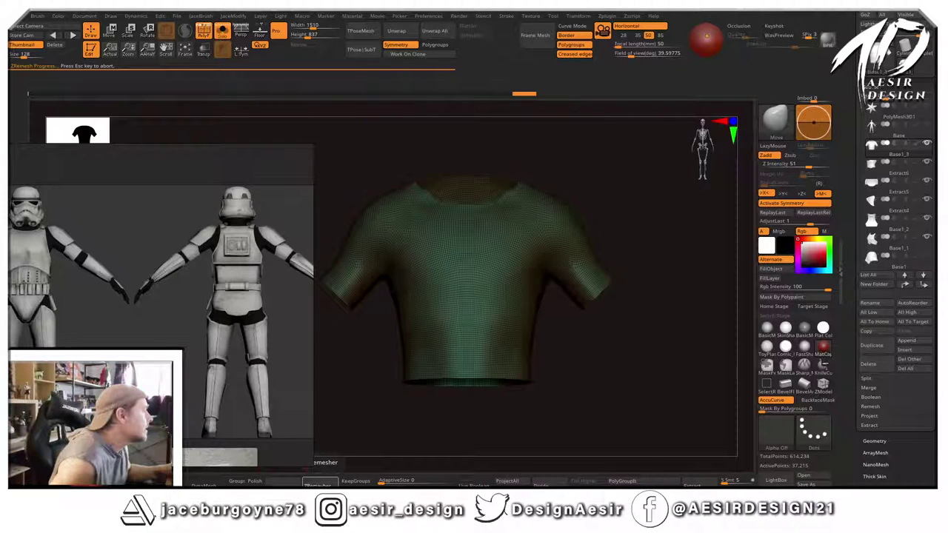
click(321, 483)
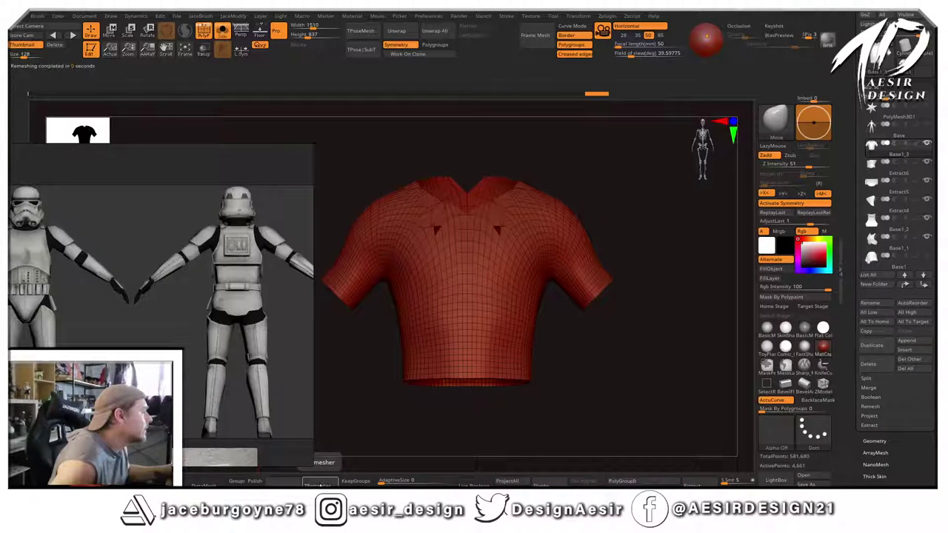
click(322, 483)
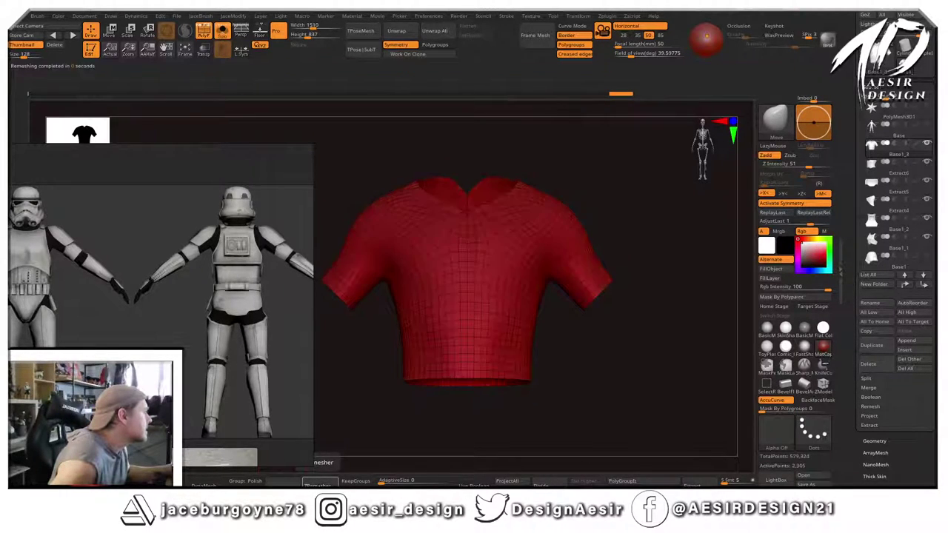
click(322, 483)
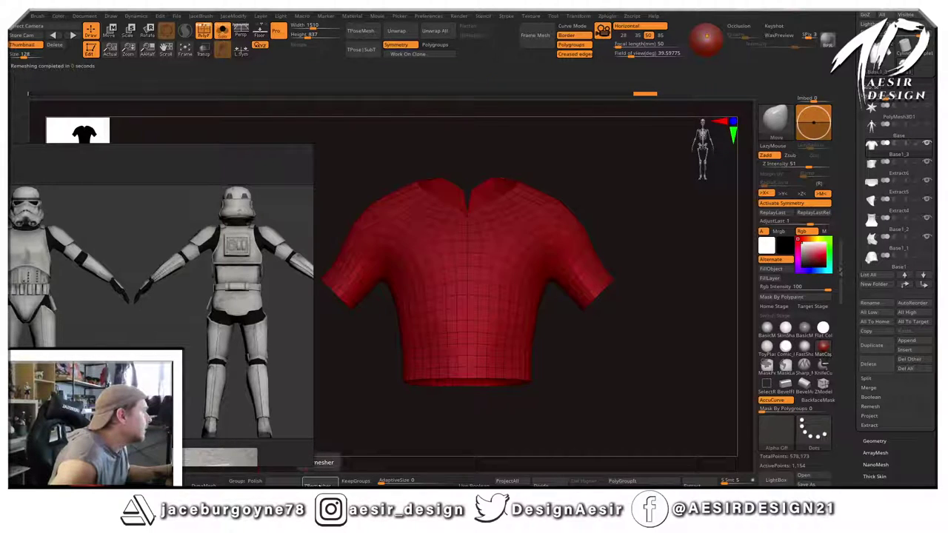
click(317, 462)
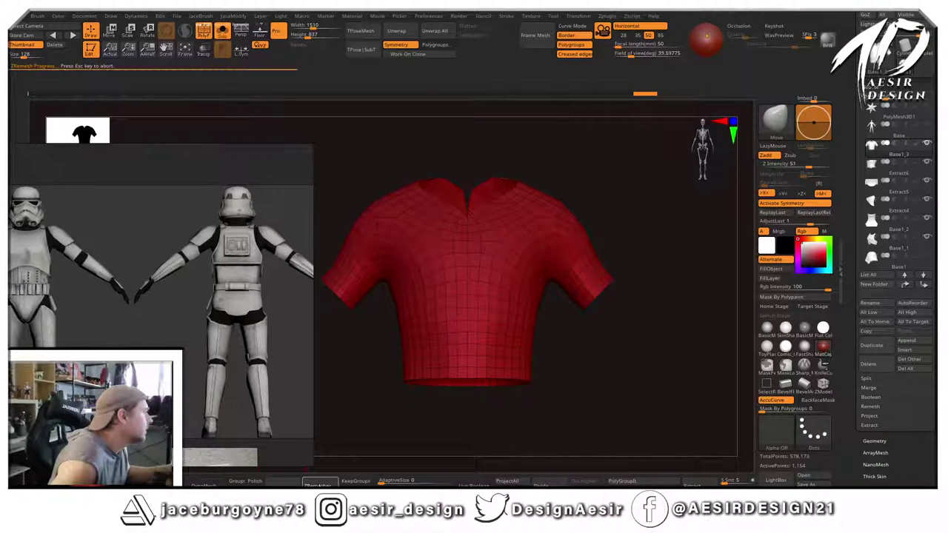
Try to close the notch in the back neckline by stitching its corner points with ZModeler while symmetry is on.
drag(645, 250, 347, 249)
alt+drag(332, 196, 335, 267)
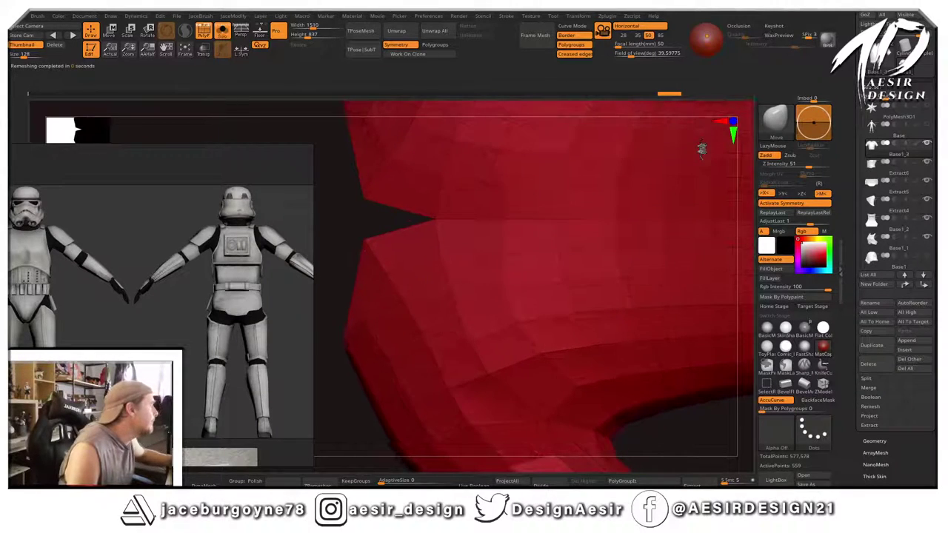
key(b)
key(z)
key(m)
key(space)
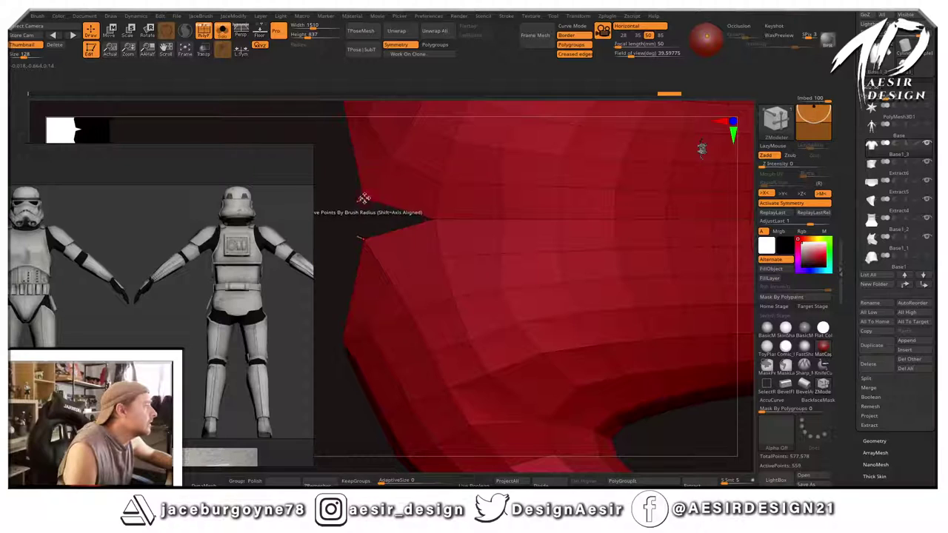
key(space)
click(413, 220)
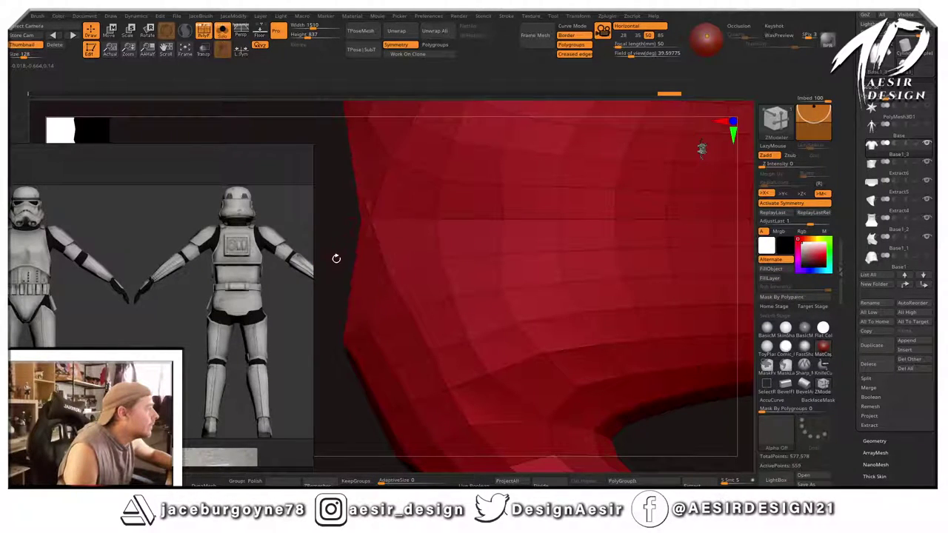
drag(334, 259, 419, 229)
drag(514, 216, 484, 180)
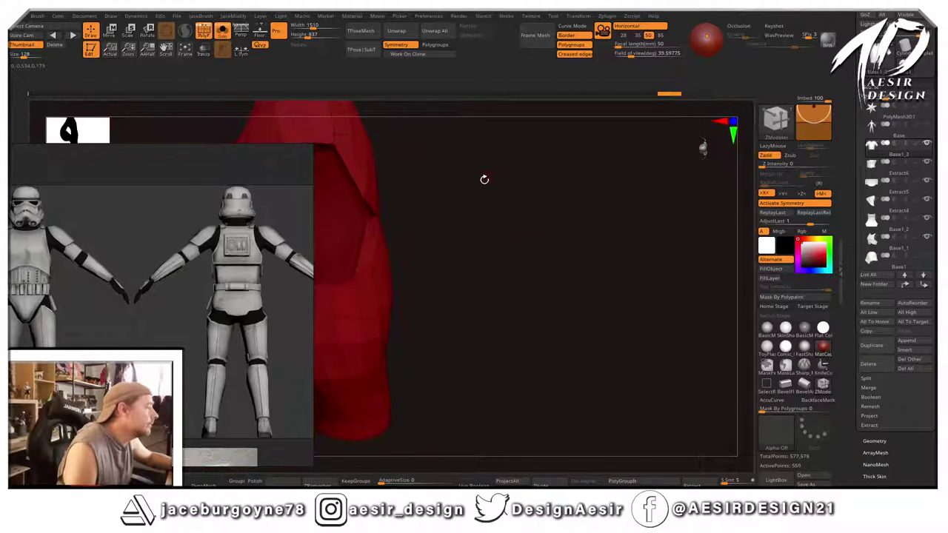
Undo the symmetrical stitch, turn off symmetry and stitch the two corner points of the back neckline notch together.
drag(477, 214, 373, 226)
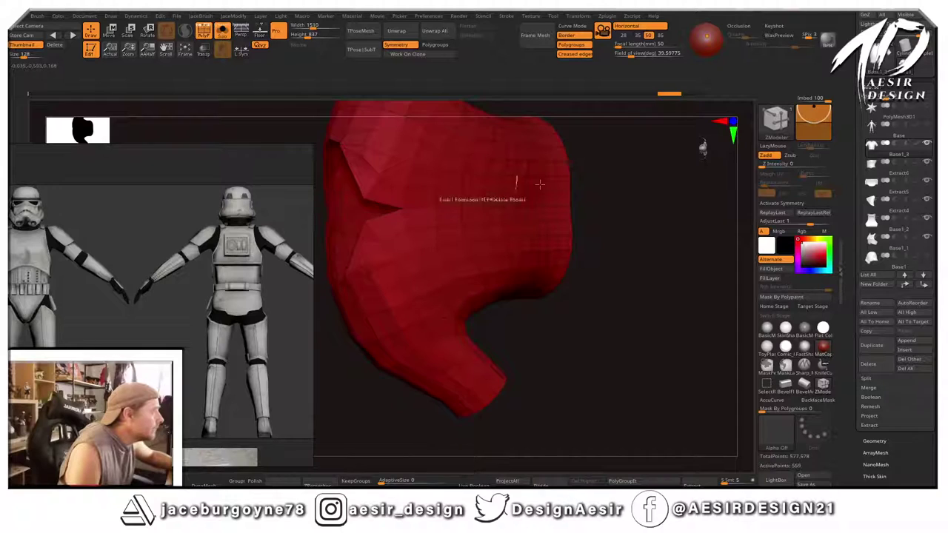
drag(585, 185, 635, 243)
drag(693, 239, 615, 222)
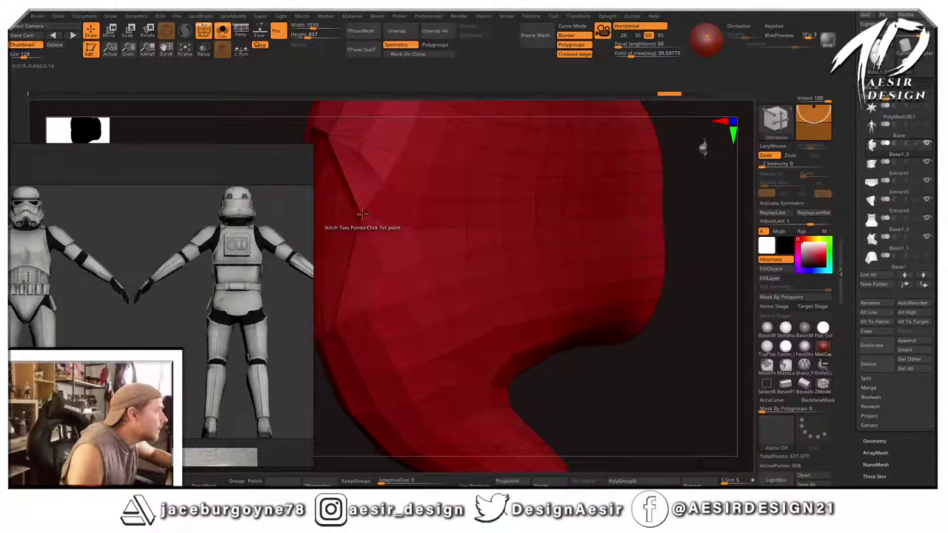
Stitch the two points flanking the V-shaped notch at the centre of the front neckline.
drag(672, 393, 561, 275)
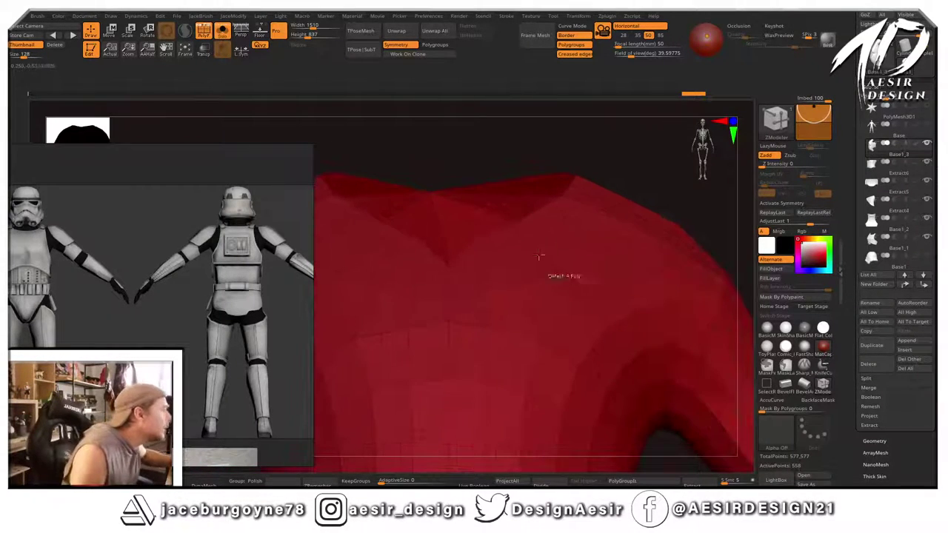
click(418, 239)
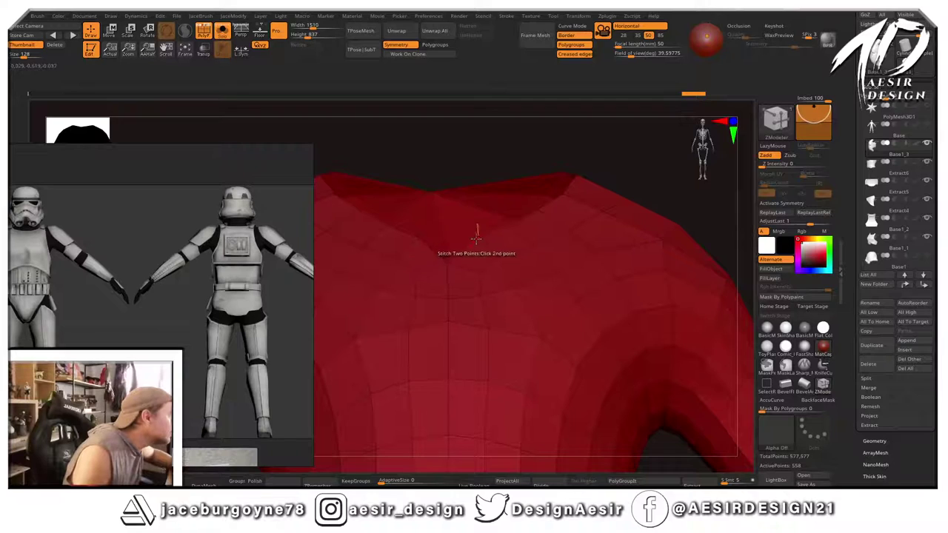
click(477, 236)
alt+drag(642, 176, 565, 160)
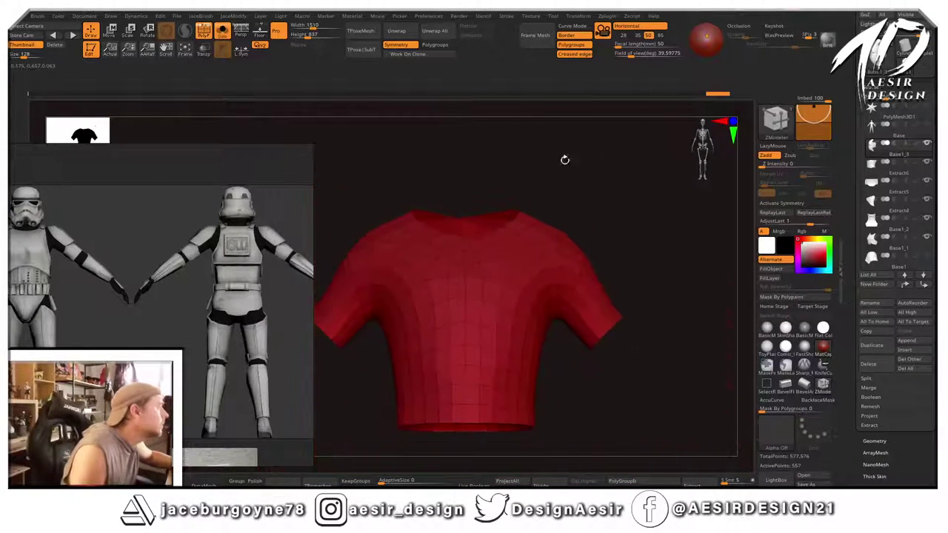
Mirror and weld the torso shell to make its two halves symmetrical.
key(2)
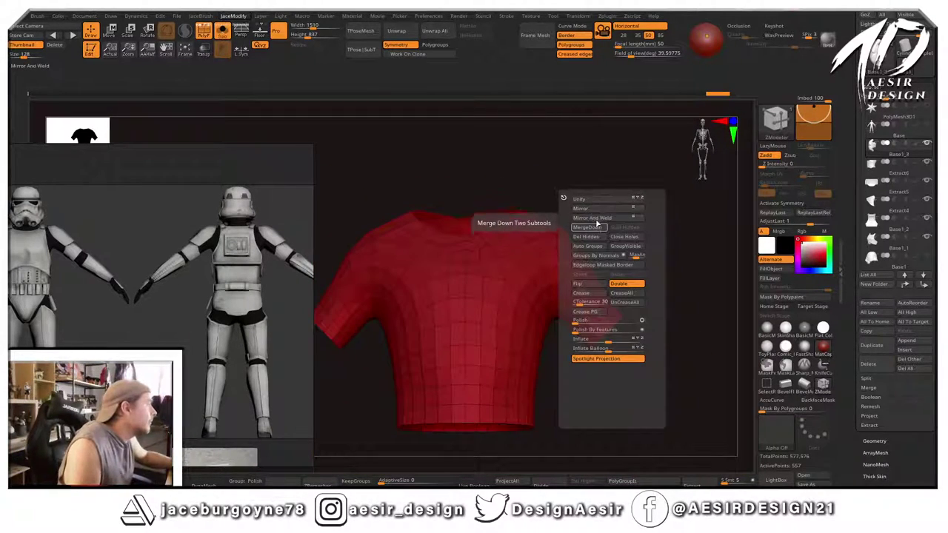
click(595, 219)
shift+drag(548, 167, 553, 176)
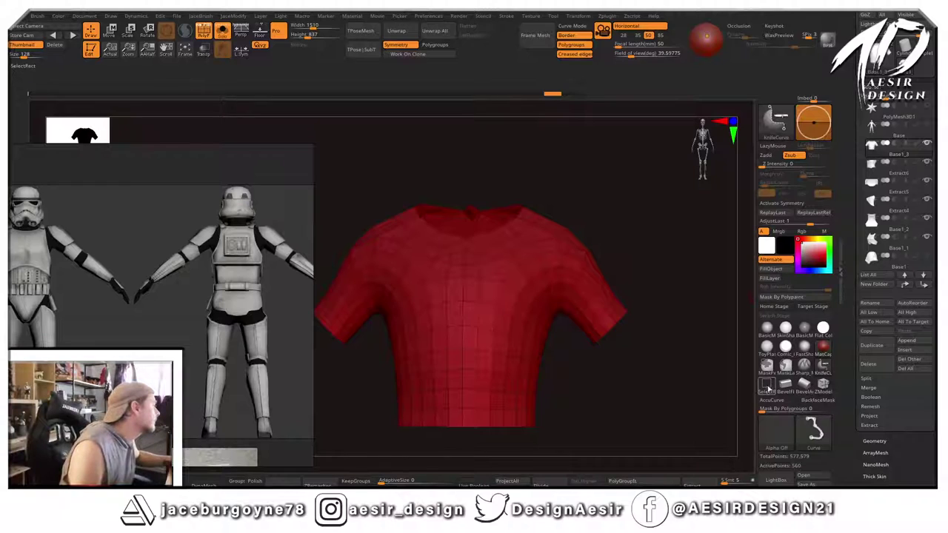
Hide the stray geometry at the neckline notch with the SelectLasso brush and delete the hidden polygons.
key(b)
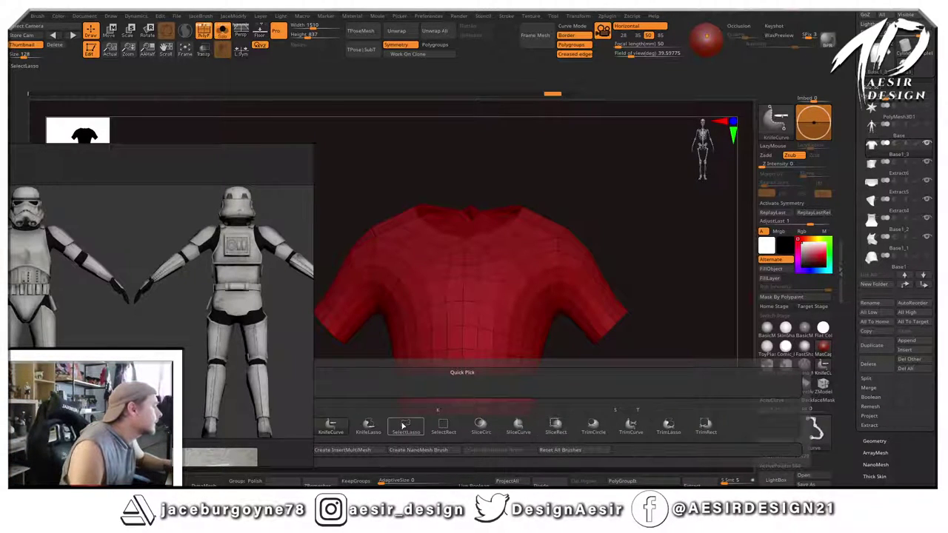
click(402, 426)
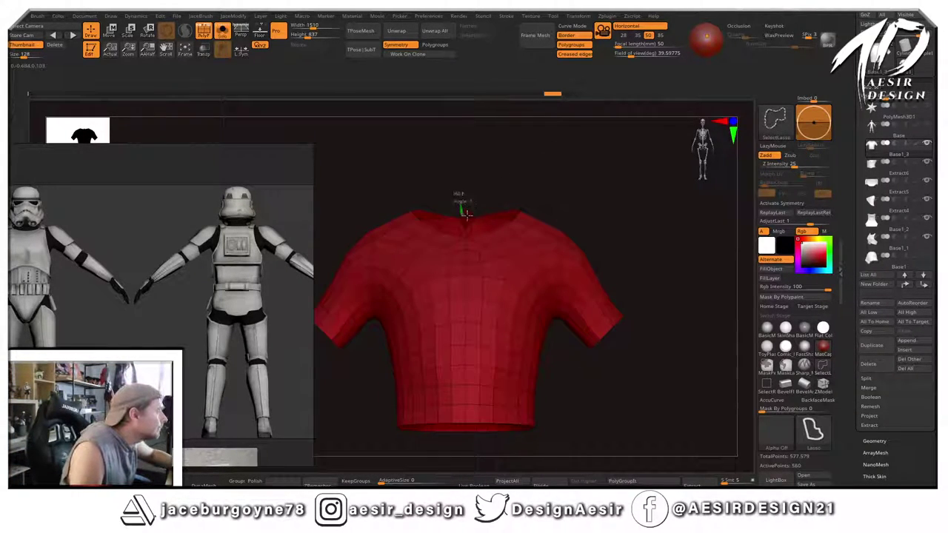
ctrl+alt+shift+drag(534, 188, 542, 186)
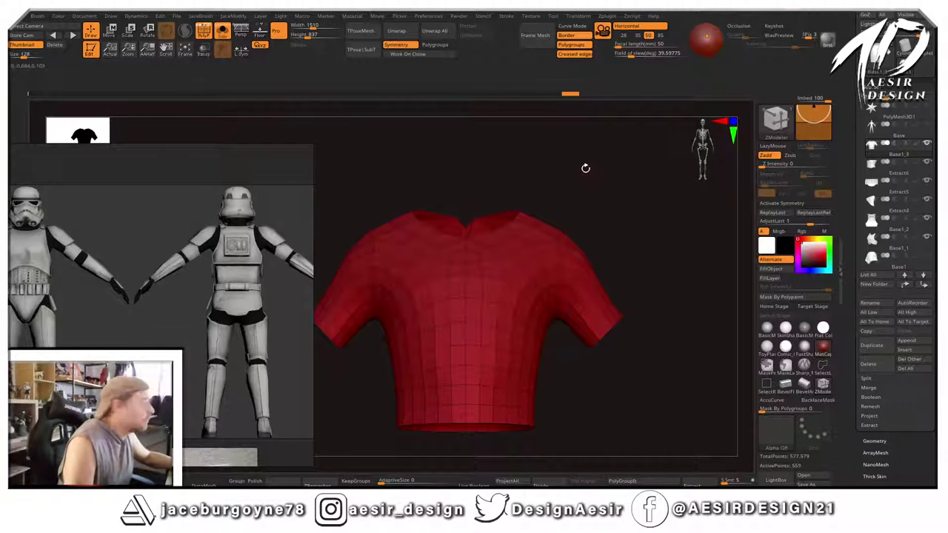
key(2)
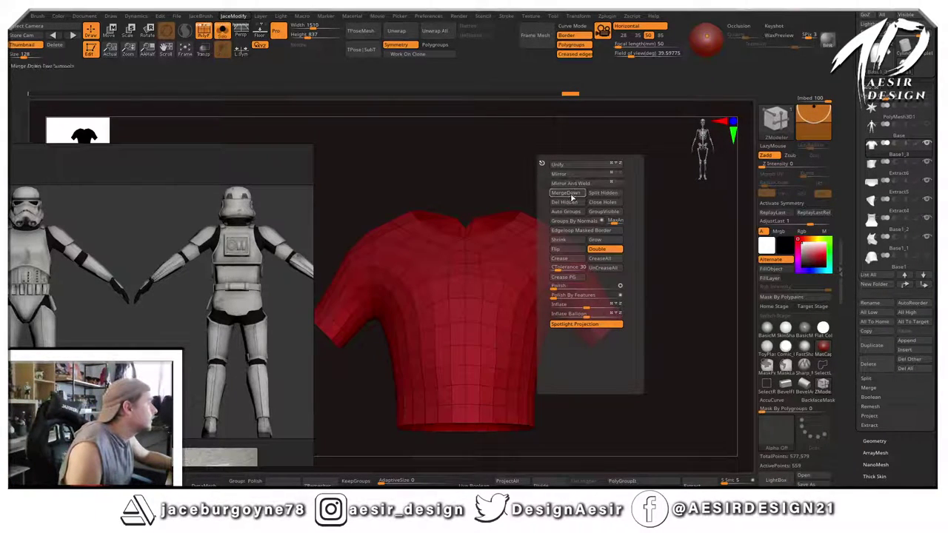
click(566, 204)
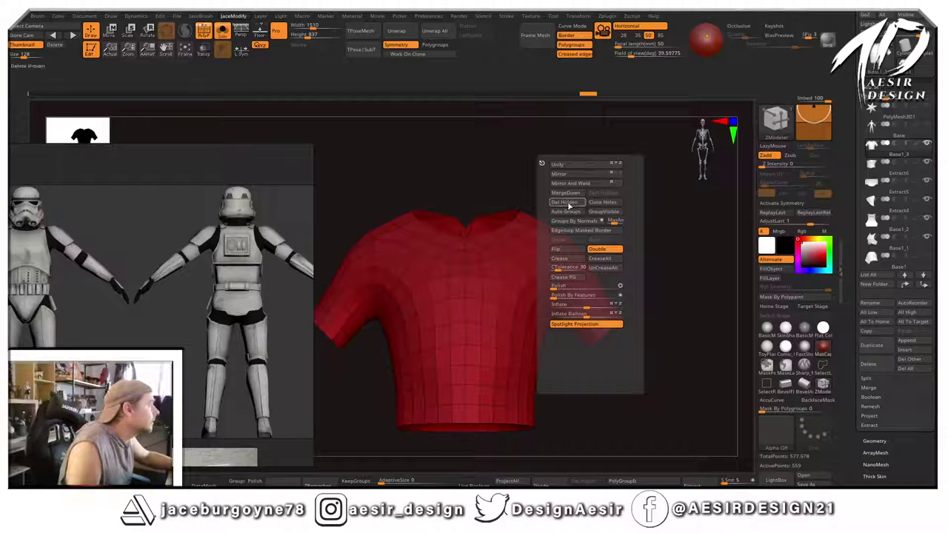
click(568, 203)
drag(634, 252, 615, 211)
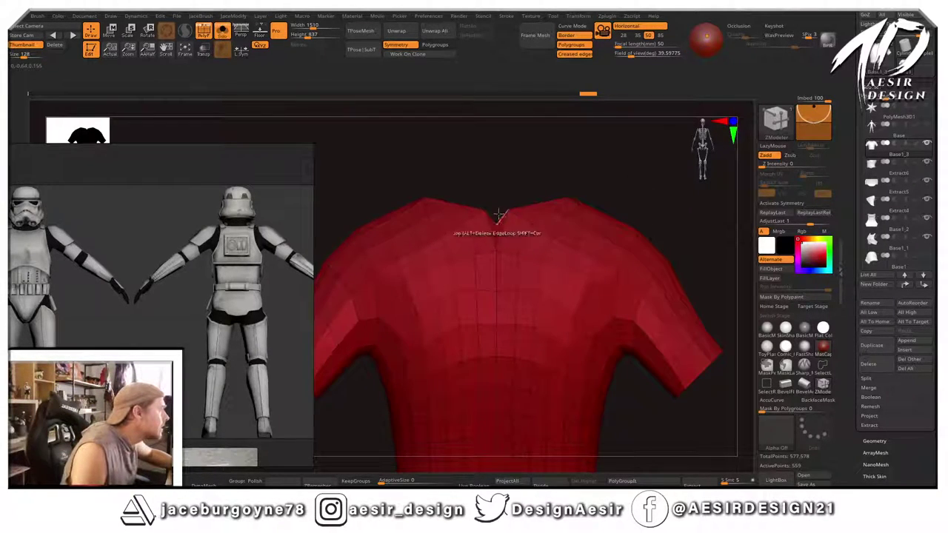
Activate X symmetry and try to ZRemesh the torso shell.
right_click(496, 218)
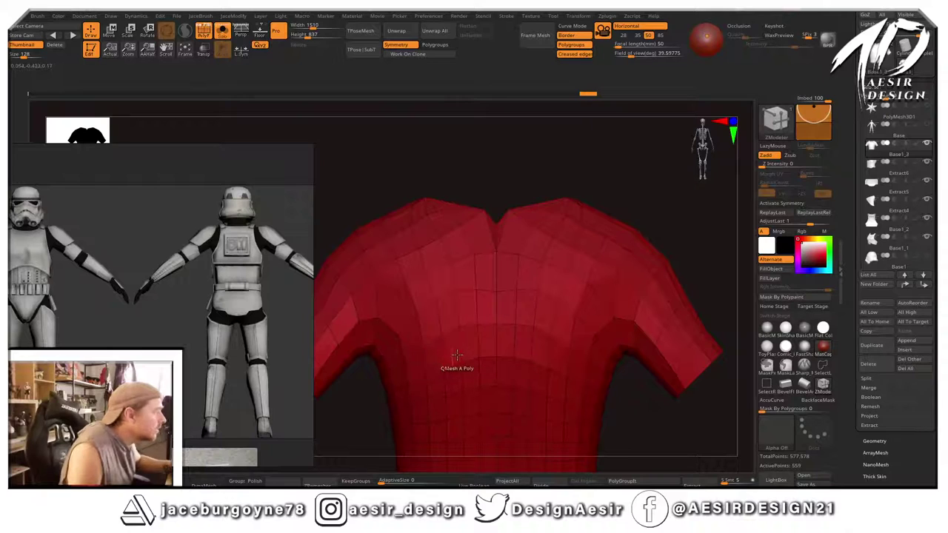
key(x)
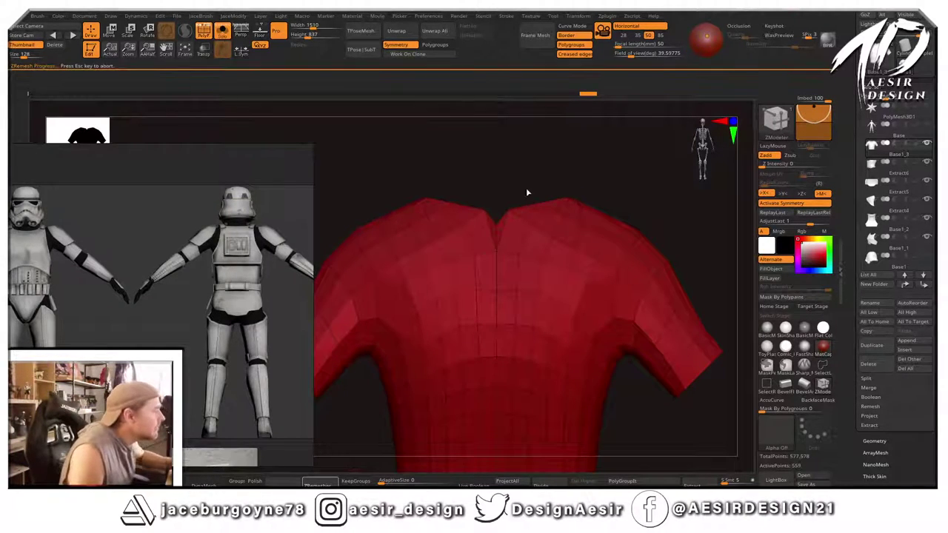
mouse_move(546, 159)
mouse_down()
mouse_move(468, 165)
mouse_move(496, 165)
mouse_move(577, 133)
mouse_move(611, 141)
mouse_move(614, 158)
mouse_move(646, 163)
mouse_move(540, 171)
mouse_up()
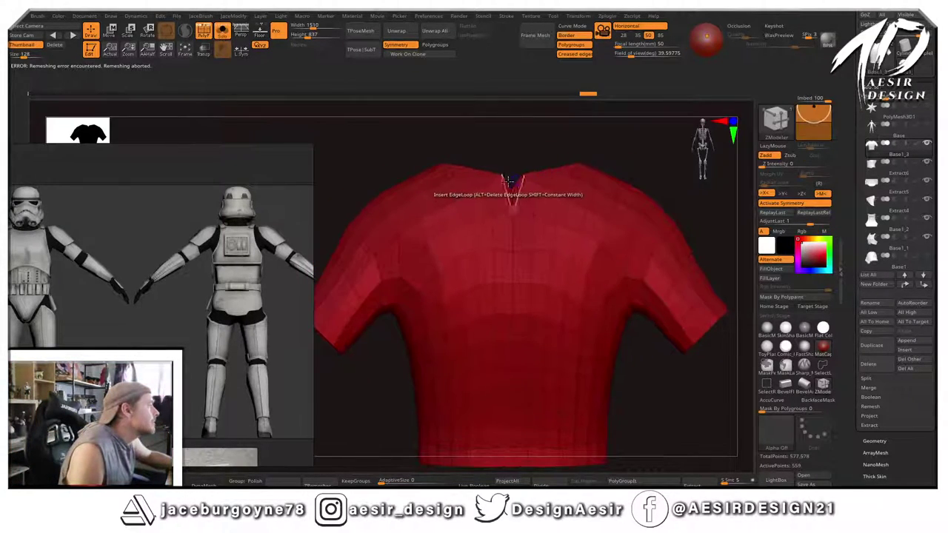
Pull the edges of the neckline notch together symmetrically with the Move brush.
key(space)
click(511, 187)
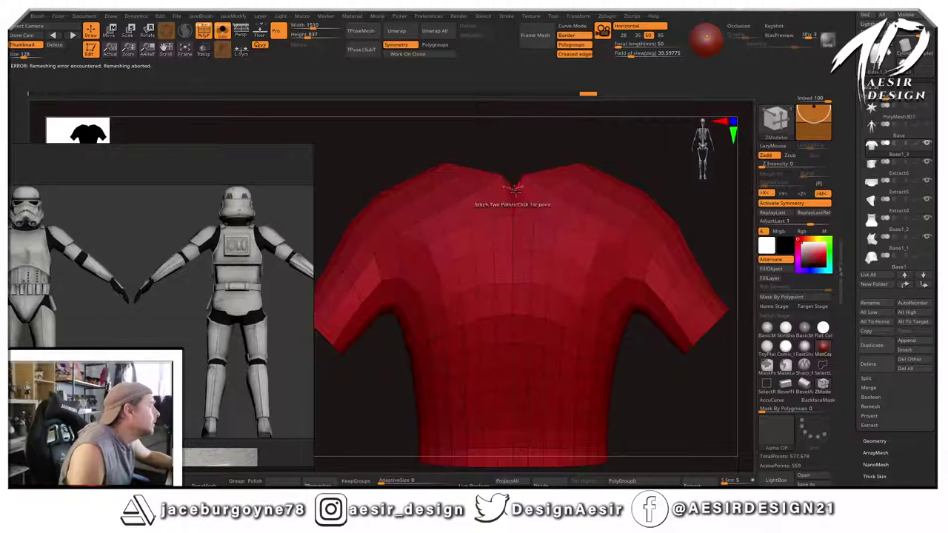
key(b)
click(654, 398)
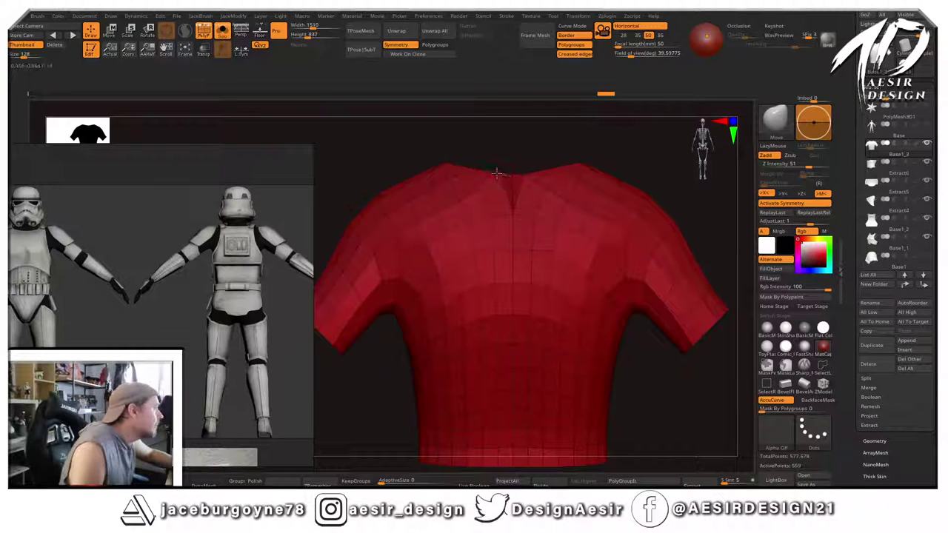
key(shift)
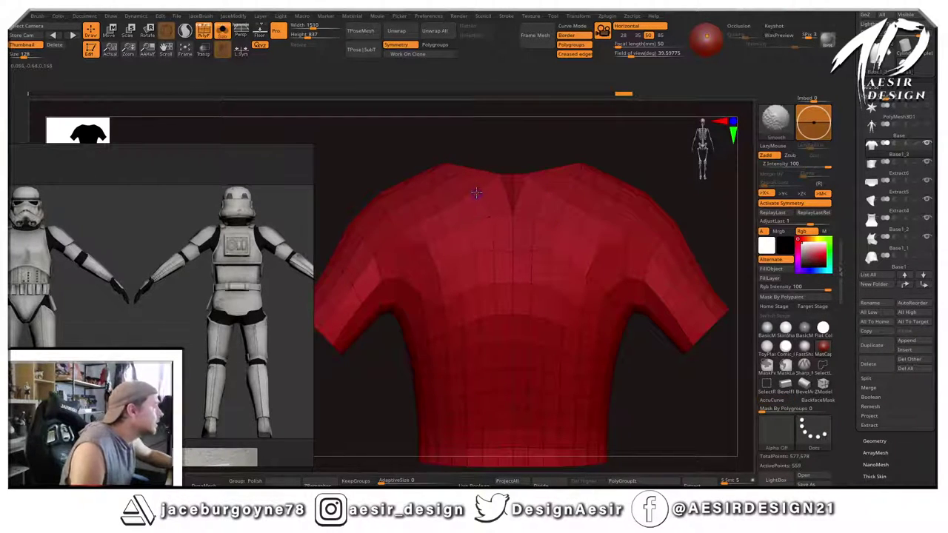
right_drag(484, 194, 526, 188)
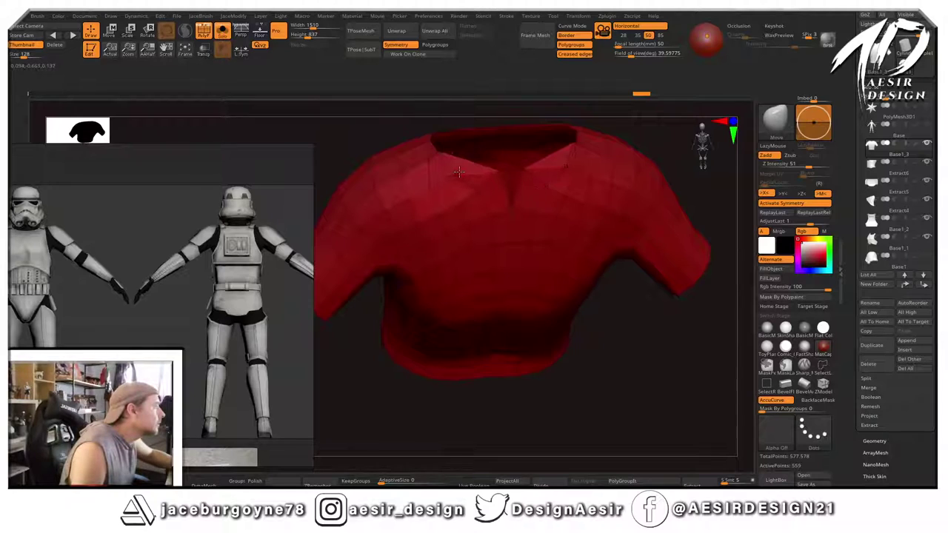
drag(473, 167, 480, 165)
Hide one half of the torso shell with lasso selections made from a side view.
drag(656, 132, 628, 162)
right_drag(628, 163, 546, 175)
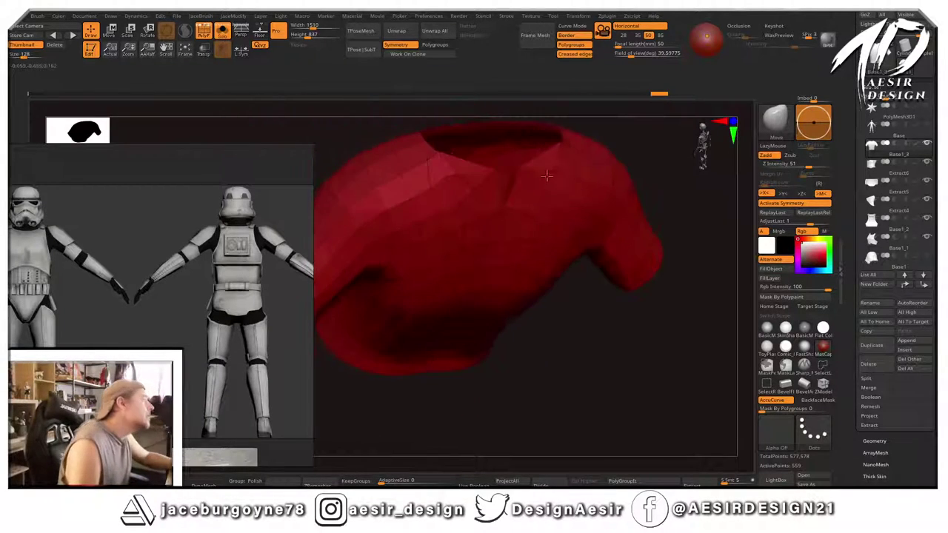
mouse_move(546, 313)
right_down()
mouse_move(600, 303)
mouse_move(635, 258)
mouse_move(619, 194)
mouse_move(614, 288)
mouse_move(600, 252)
right_up()
mouse_move(548, 174)
ctrl+shift+mouse_down()
mouse_move(519, 279)
mouse_move(491, 260)
mouse_move(500, 179)
mouse_move(511, 170)
ctrl+shift+mouse_up()
mouse_move(537, 253)
ctrl+shift+mouse_down()
mouse_move(492, 293)
mouse_move(539, 313)
ctrl+shift+mouse_up()
right_drag(575, 301, 559, 229)
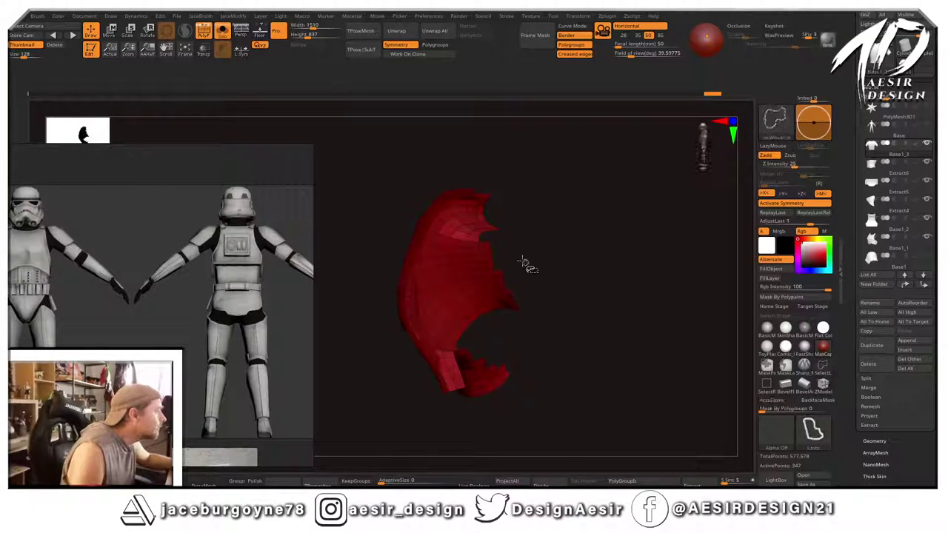
mouse_move(485, 247)
ctrl+shift+mouse_down()
mouse_move(503, 308)
mouse_move(537, 319)
ctrl+shift+mouse_up()
mouse_move(541, 296)
right_down()
mouse_move(519, 264)
mouse_move(475, 287)
mouse_move(444, 321)
mouse_move(451, 277)
right_up()
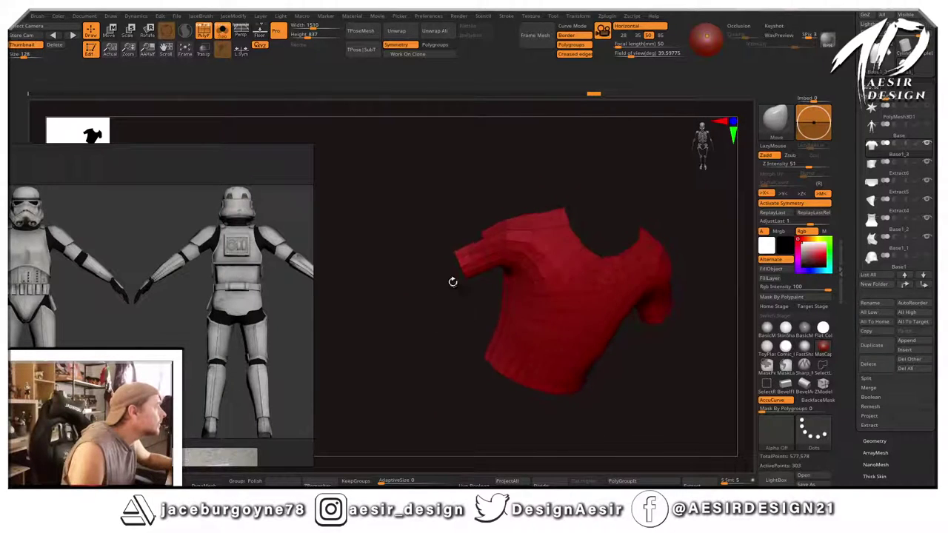
Clean up the visible selection along the remaining half's jagged side edges and delete the hidden polygons.
ctrl+shift+drag(473, 229, 502, 225)
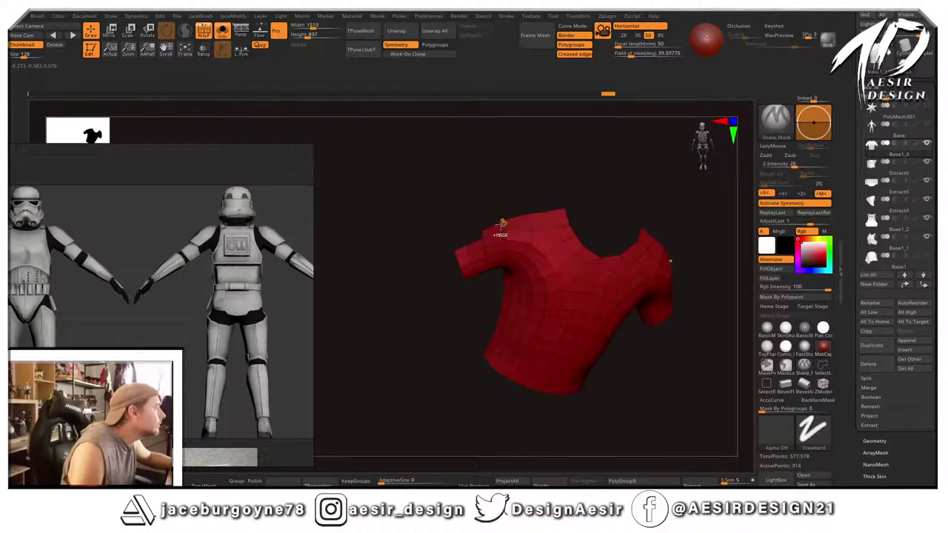
mouse_move(430, 312)
right_down()
mouse_move(445, 269)
mouse_move(413, 379)
mouse_move(490, 345)
right_up()
key(ctrl+shift)
ctrl+shift+drag(456, 337, 452, 337)
mouse_move(434, 359)
right_down()
mouse_move(416, 404)
mouse_move(402, 395)
mouse_move(408, 437)
mouse_move(415, 376)
mouse_move(414, 408)
mouse_move(371, 312)
mouse_move(467, 335)
mouse_move(453, 343)
mouse_move(472, 326)
mouse_move(402, 326)
mouse_move(432, 282)
right_up()
key(ctrl+shift)
right_click(433, 280)
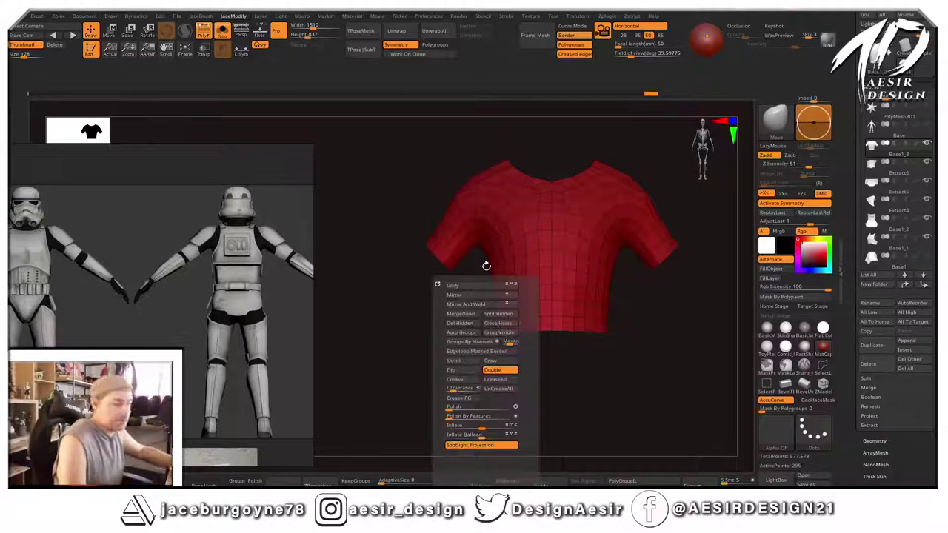
key(2)
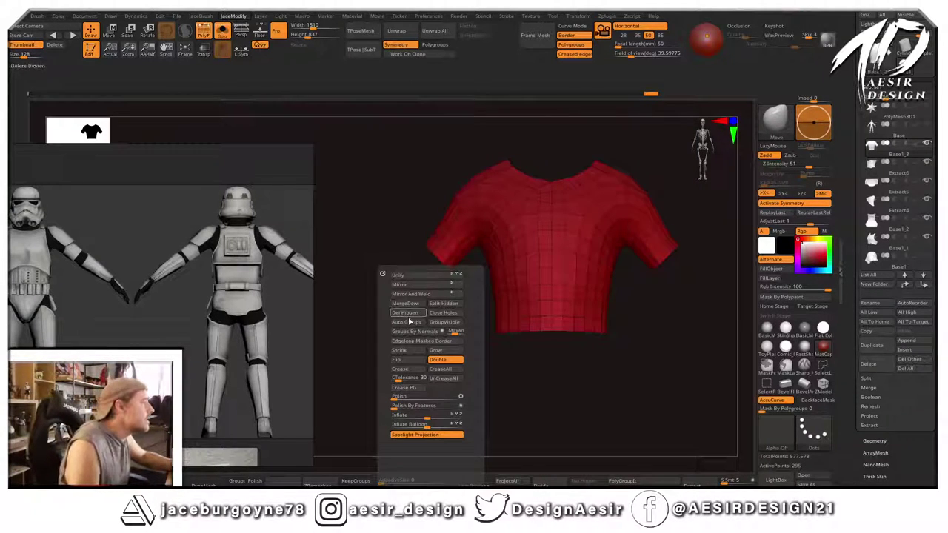
click(409, 314)
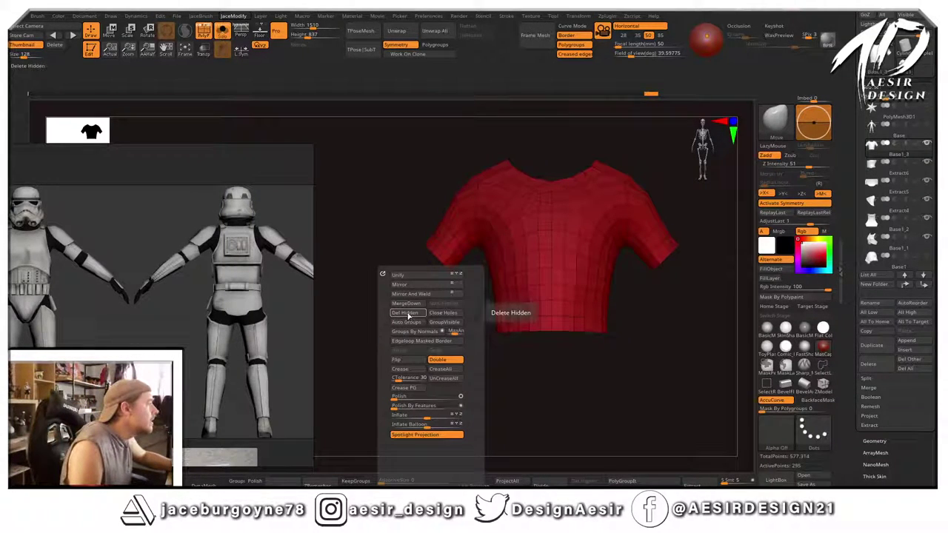
click(407, 313)
Enable dynamic subdivision with MicroPoly on the torso shell and apply the Chainmail02 pattern.
drag(467, 326, 411, 341)
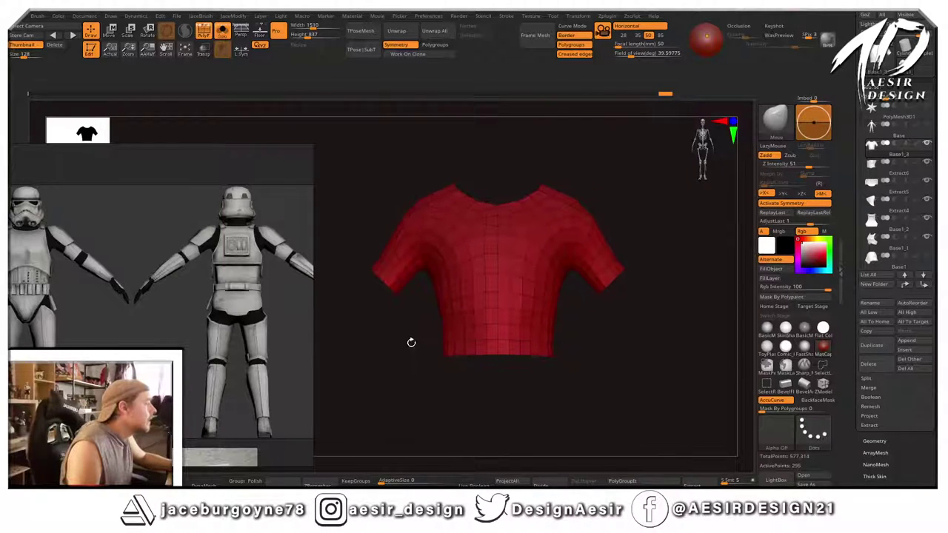
key(d)
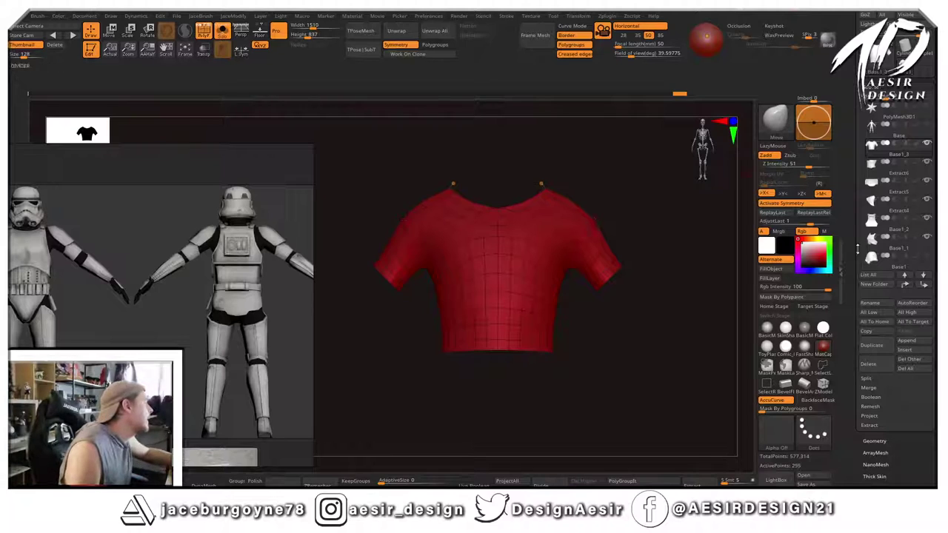
click(874, 442)
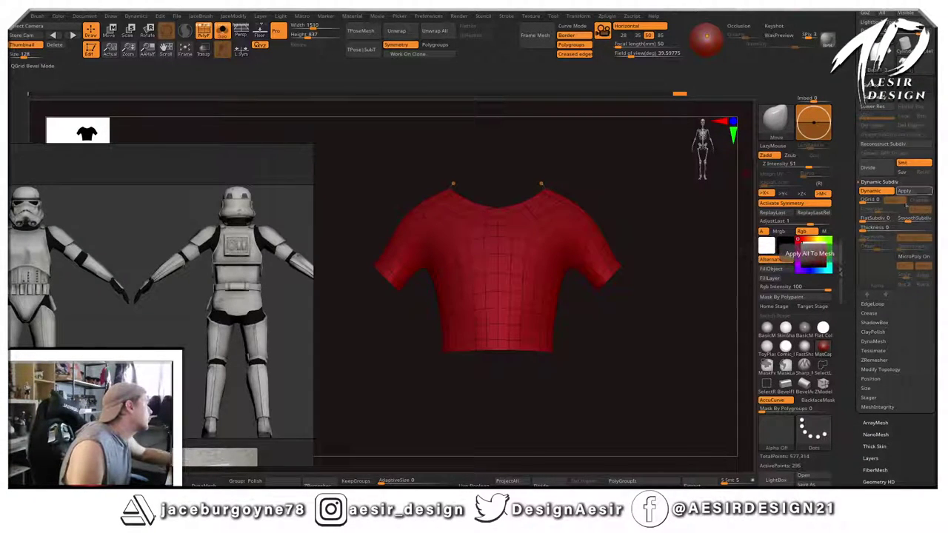
click(914, 256)
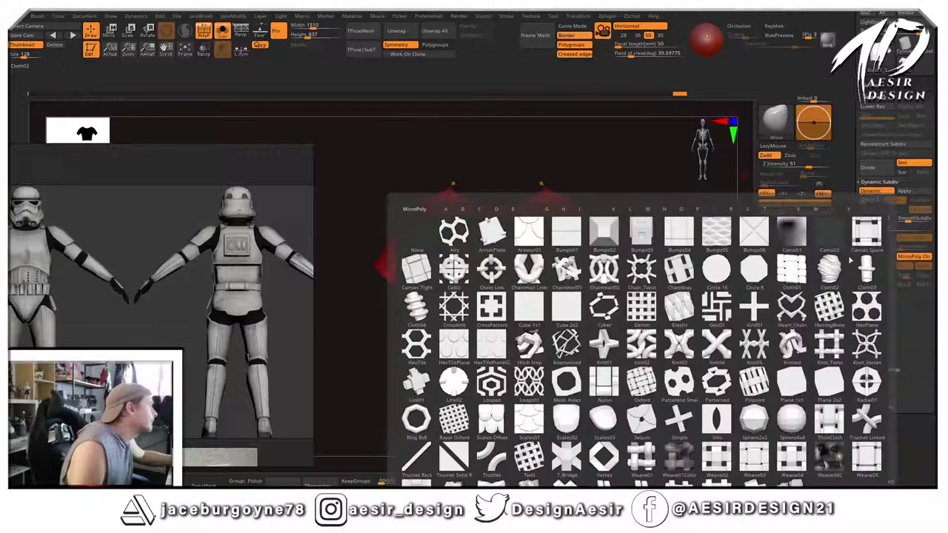
click(596, 275)
alt+drag(635, 245, 626, 412)
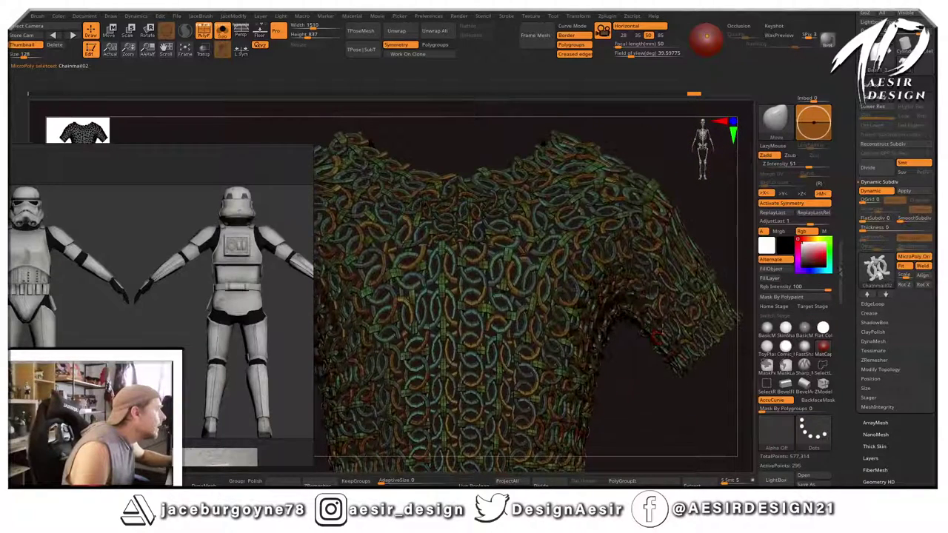
Adjust the scale of the Chainmail02 MicroPoly pattern and spin its links about the Z axis.
click(921, 276)
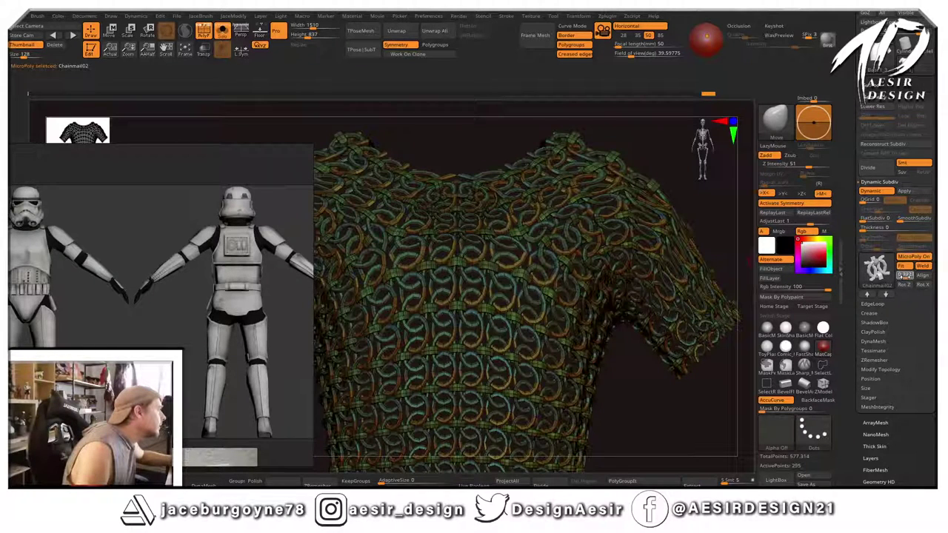
drag(906, 276, 906, 276)
click(917, 257)
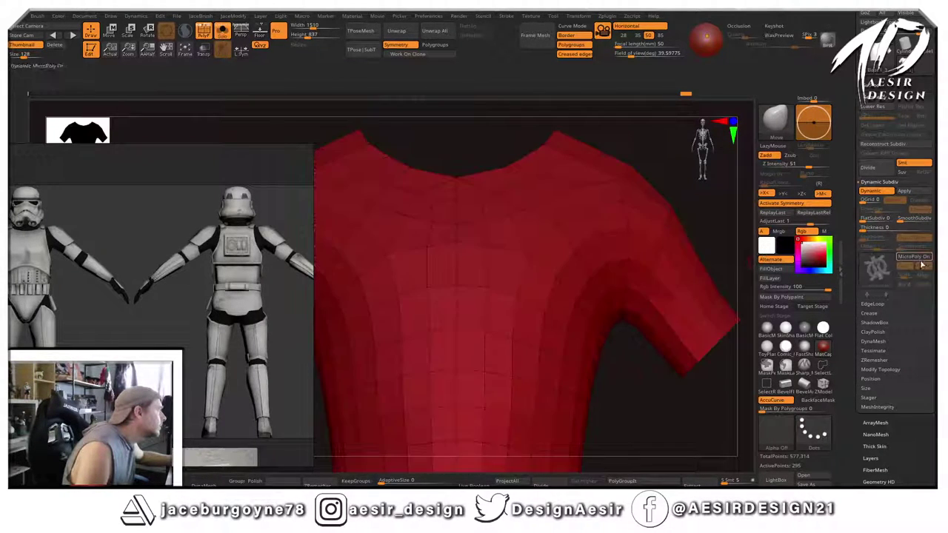
click(917, 257)
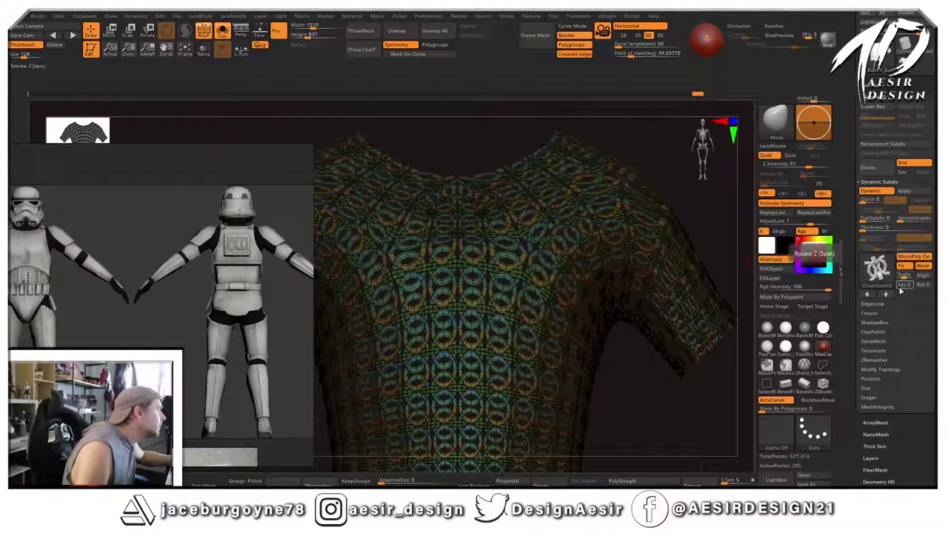
click(905, 286)
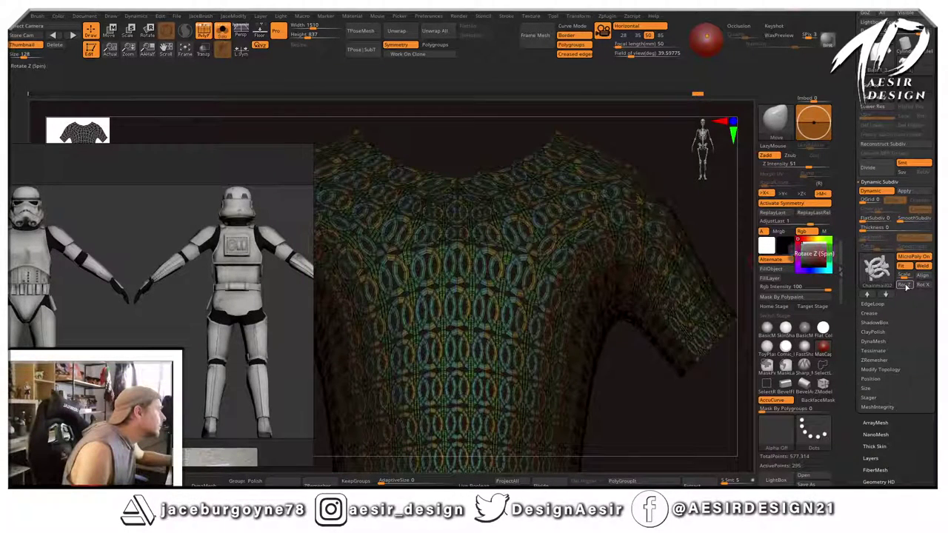
click(905, 271)
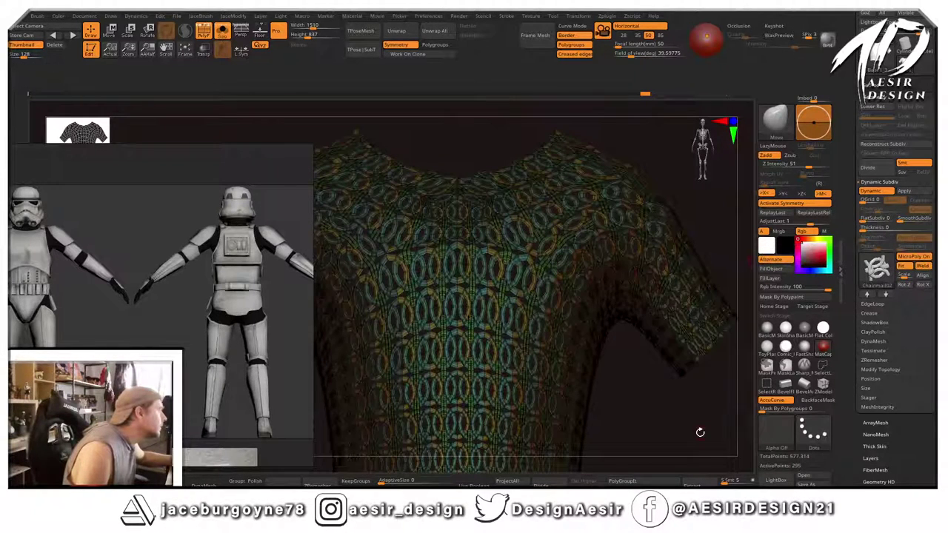
Turn off the polyframe display and set the chainmail shell's SmoothSubdiv to 2.
drag(700, 432, 652, 204)
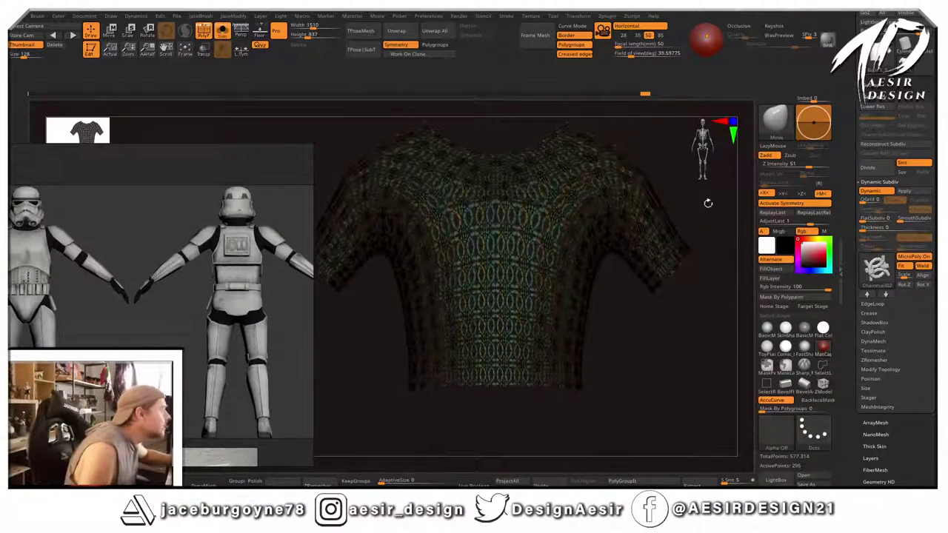
click(204, 35)
mouse_move(696, 348)
mouse_down()
mouse_move(672, 349)
mouse_move(697, 353)
mouse_up()
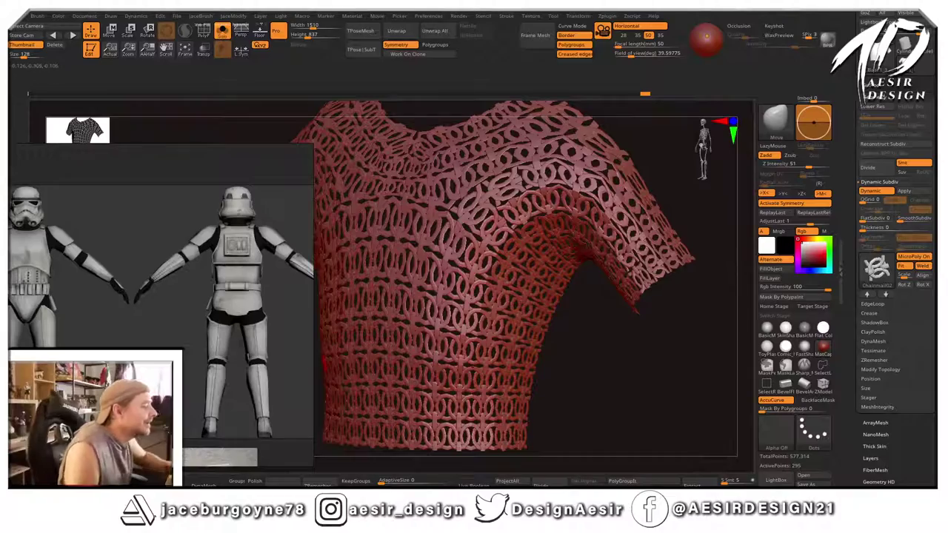
drag(908, 219, 919, 219)
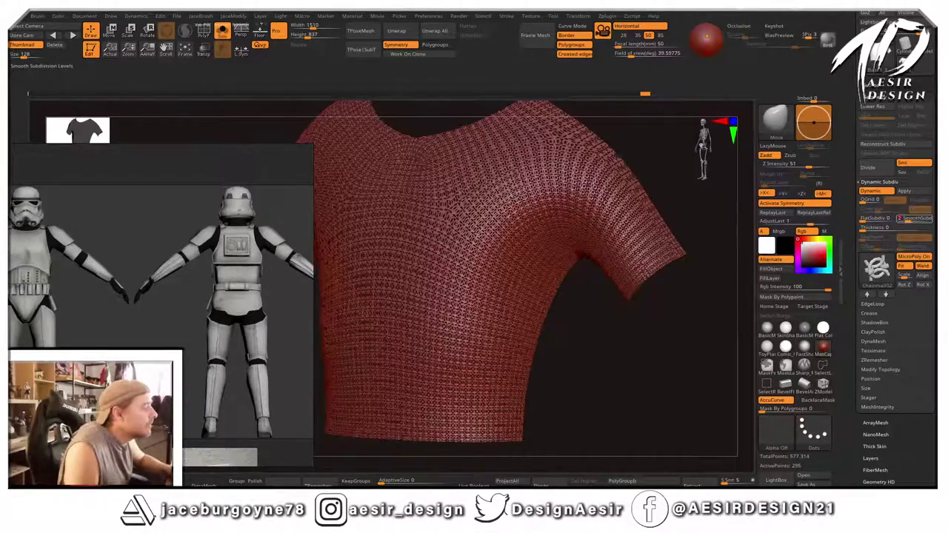
Replace the torso shell's MicroPoly pattern with Chain Link.
drag(597, 363, 685, 343)
alt+drag(345, 362, 711, 270)
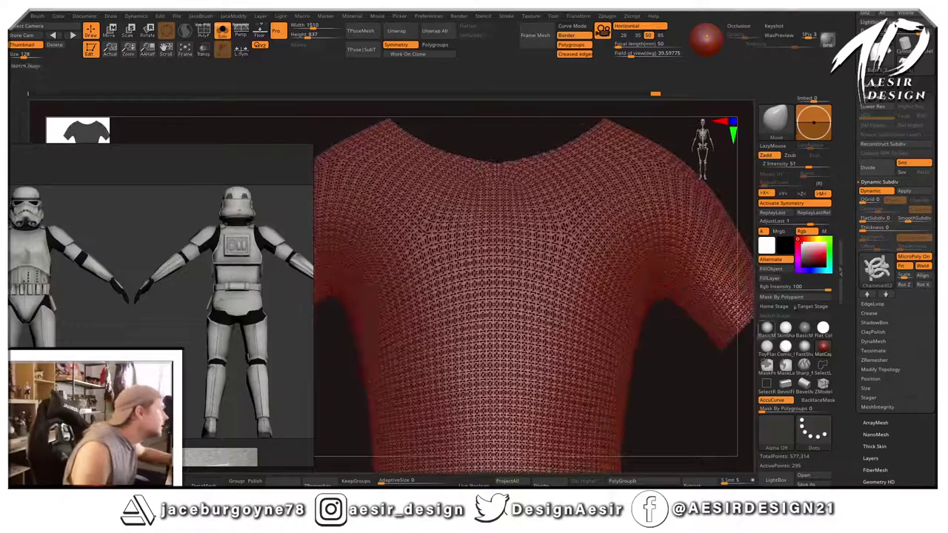
click(874, 280)
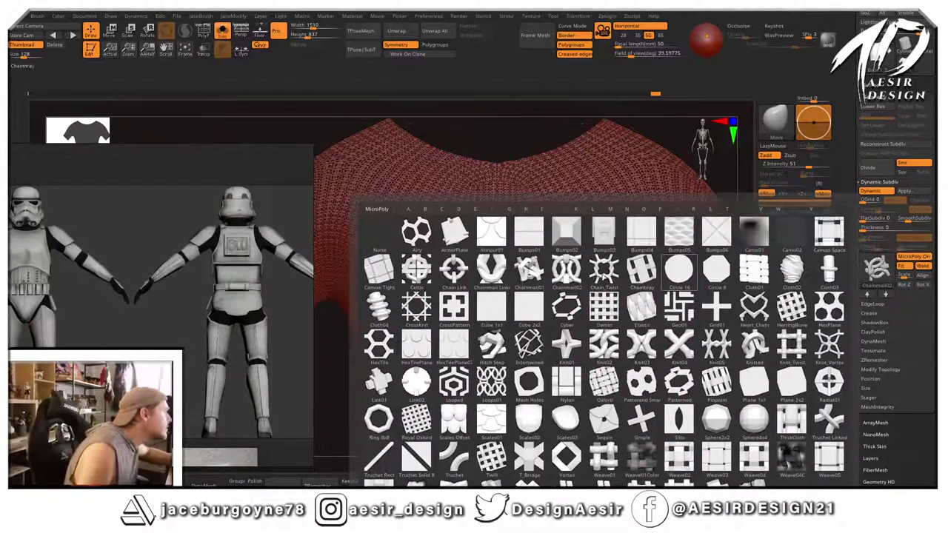
click(451, 273)
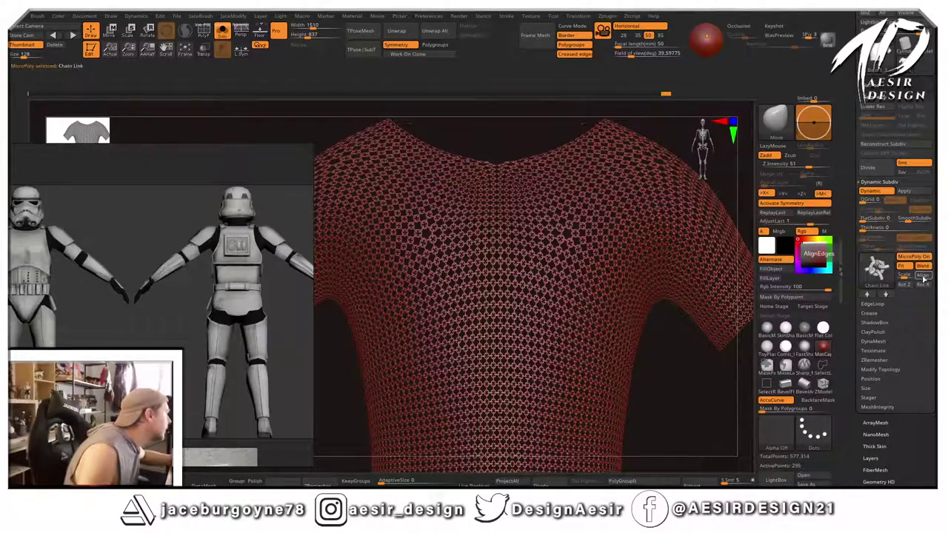
Set the Chain Link pattern's scale to about 0.51 and try rotating its links about the X axis.
alt+drag(690, 386, 707, 411)
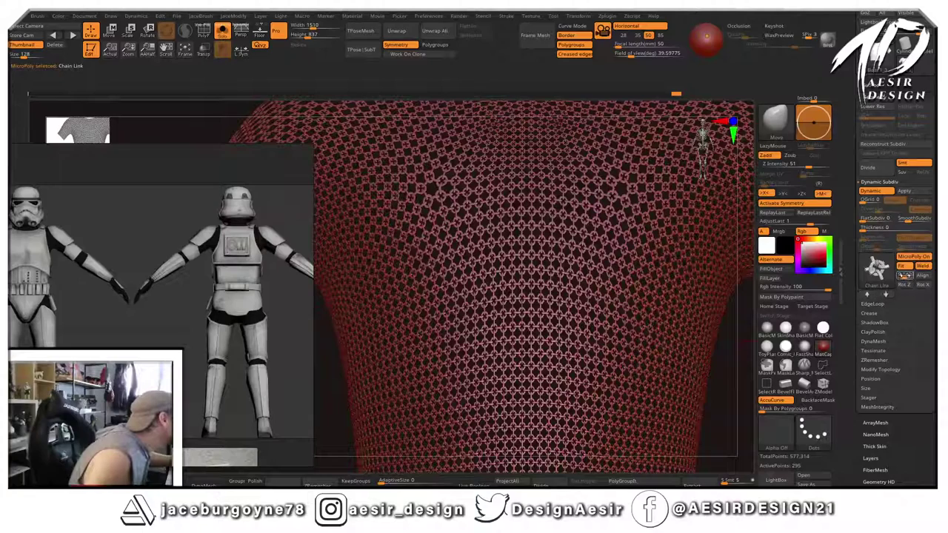
click(905, 276)
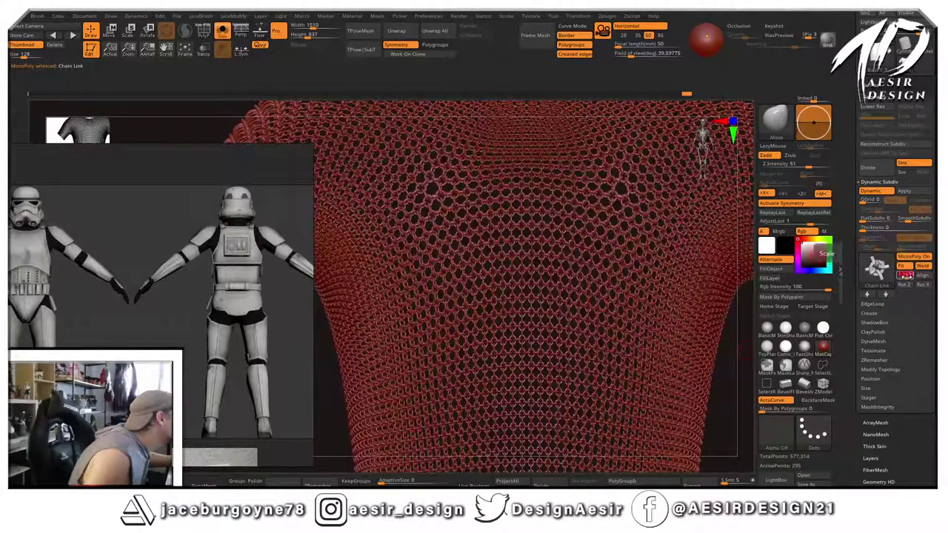
drag(908, 277, 907, 276)
click(907, 275)
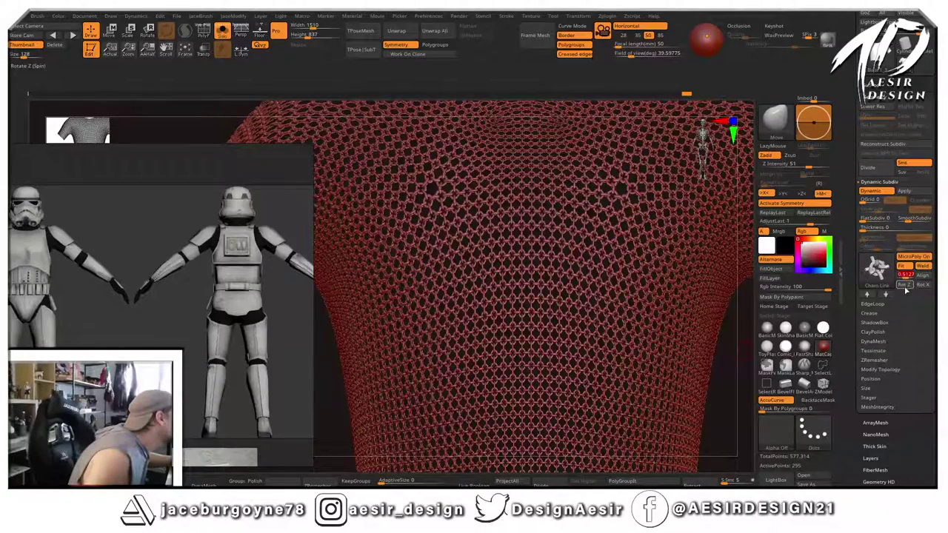
click(907, 266)
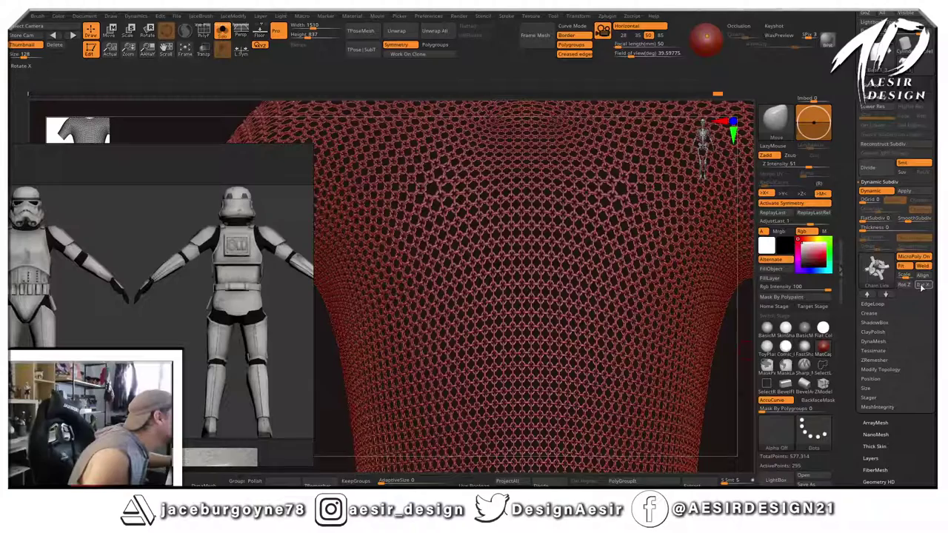
click(922, 287)
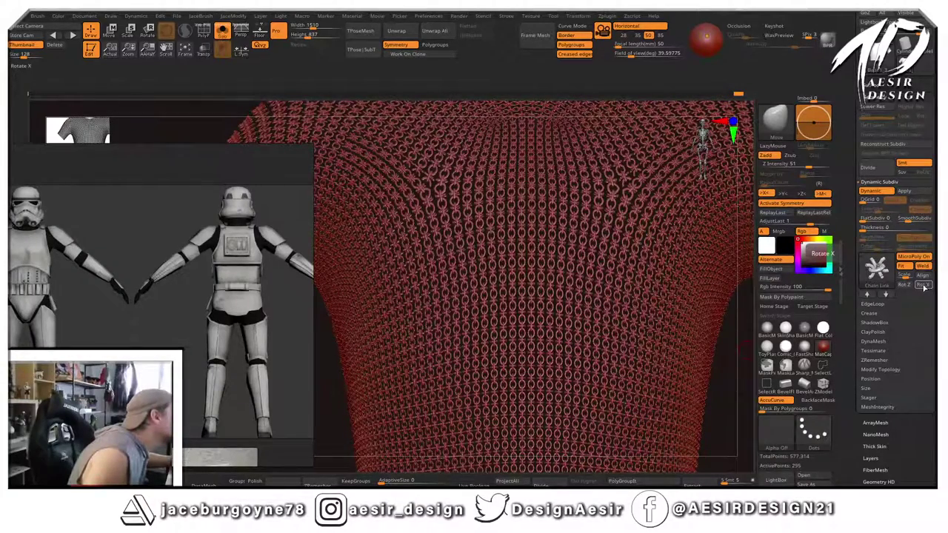
click(923, 287)
alt+drag(726, 374, 719, 180)
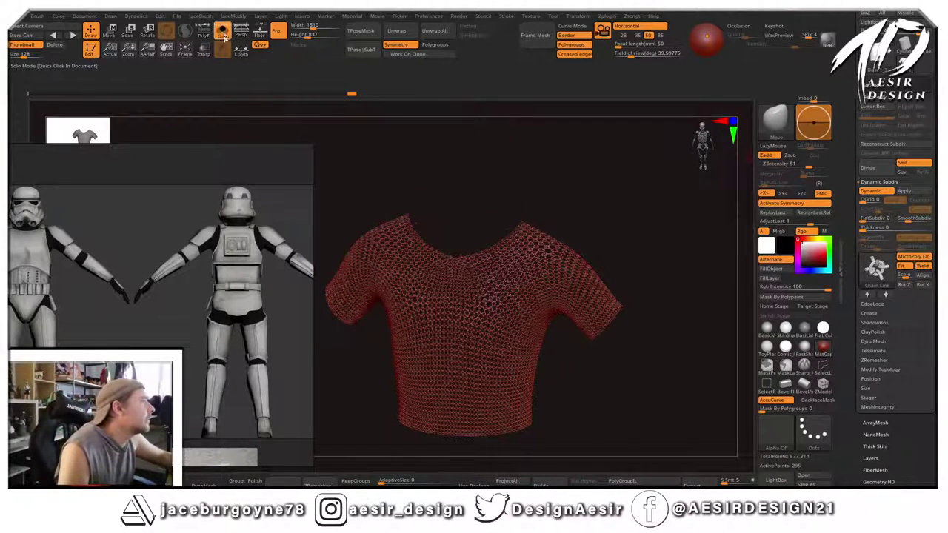
Turn off Solo mode and examine how the chain-link sleeves sit with the chest and abdomen armour.
click(223, 34)
shift+drag(645, 185, 563, 236)
drag(649, 227, 637, 228)
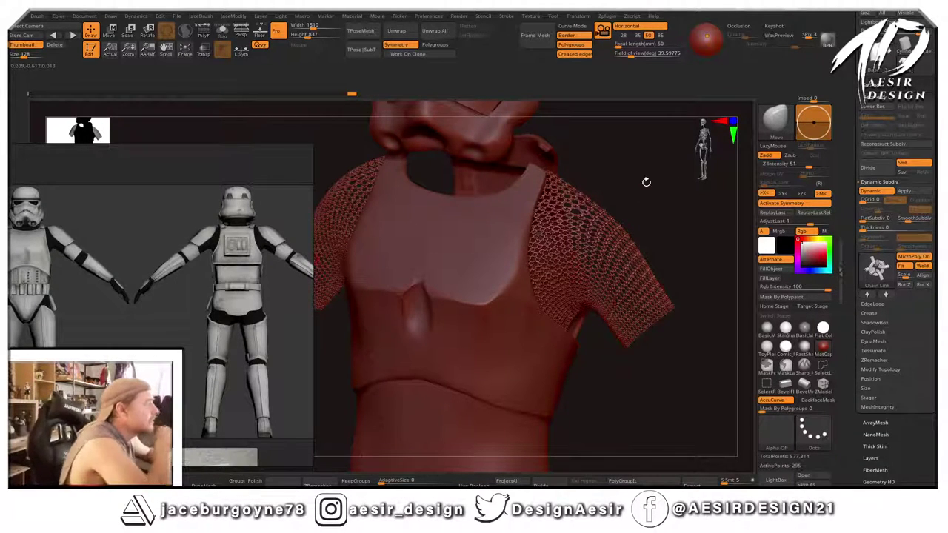
mouse_move(646, 181)
mouse_down()
mouse_move(627, 186)
mouse_move(643, 184)
mouse_move(646, 198)
mouse_up()
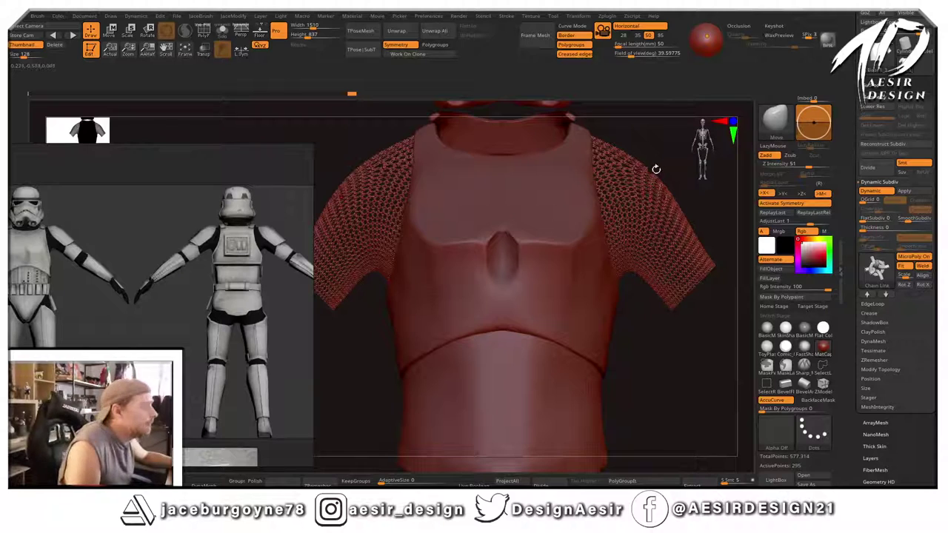
alt+drag(669, 366, 596, 213)
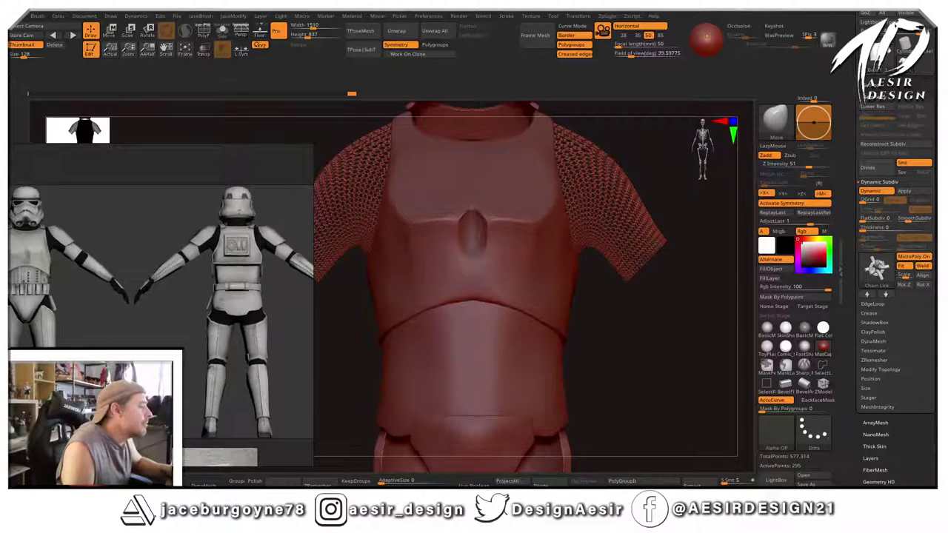
Apply the dynamic subdivision to turn the shell's chain links into real geometry and inspect the sleeve up close.
click(905, 191)
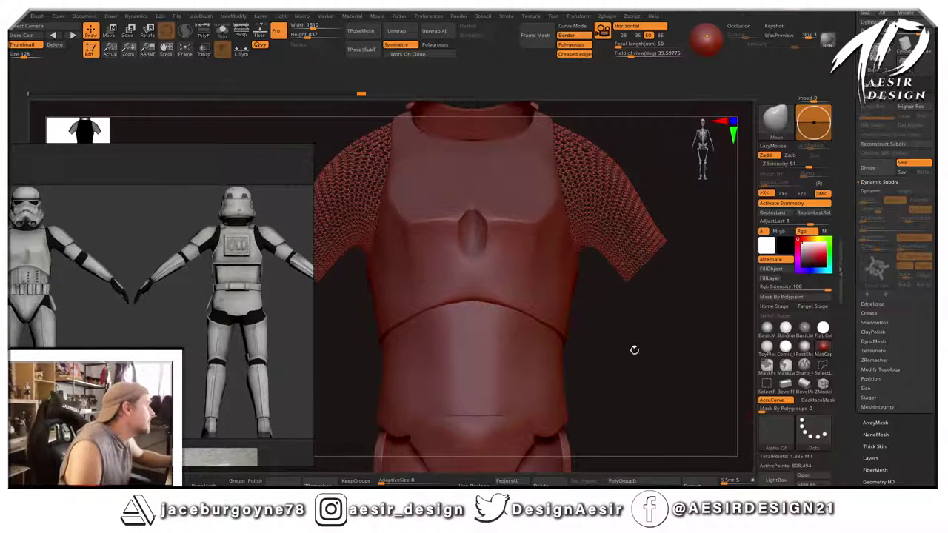
drag(635, 349, 672, 329)
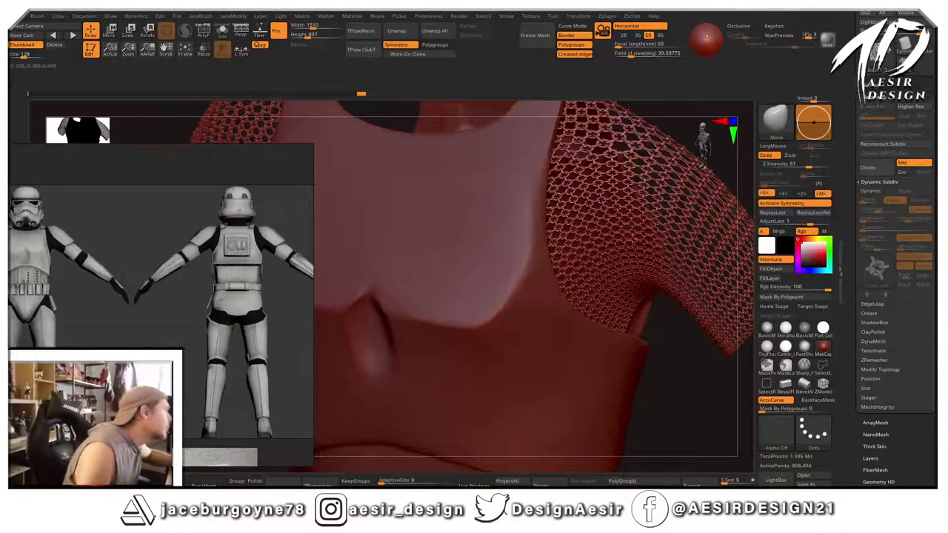
drag(691, 407, 707, 320)
Delete the chain-link shell subtool Base1_3 from the character.
click(871, 85)
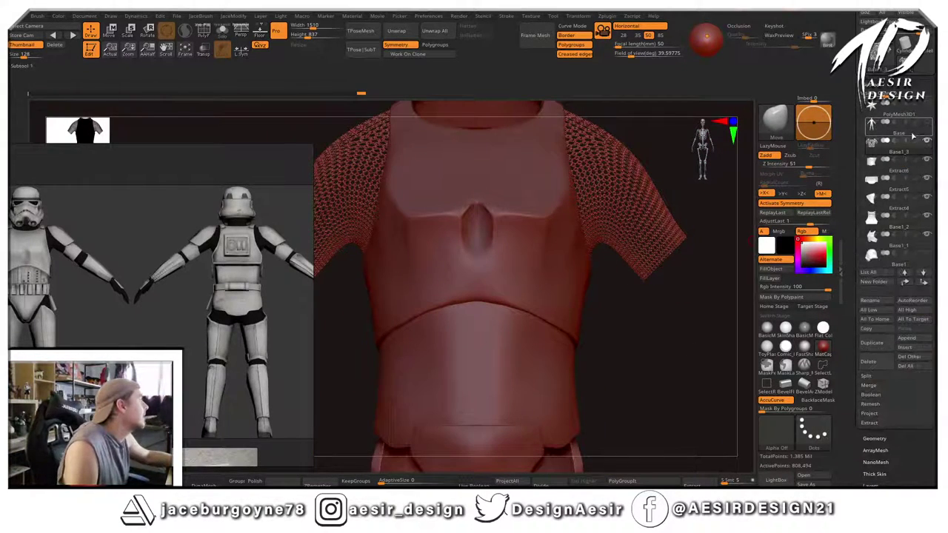
click(886, 111)
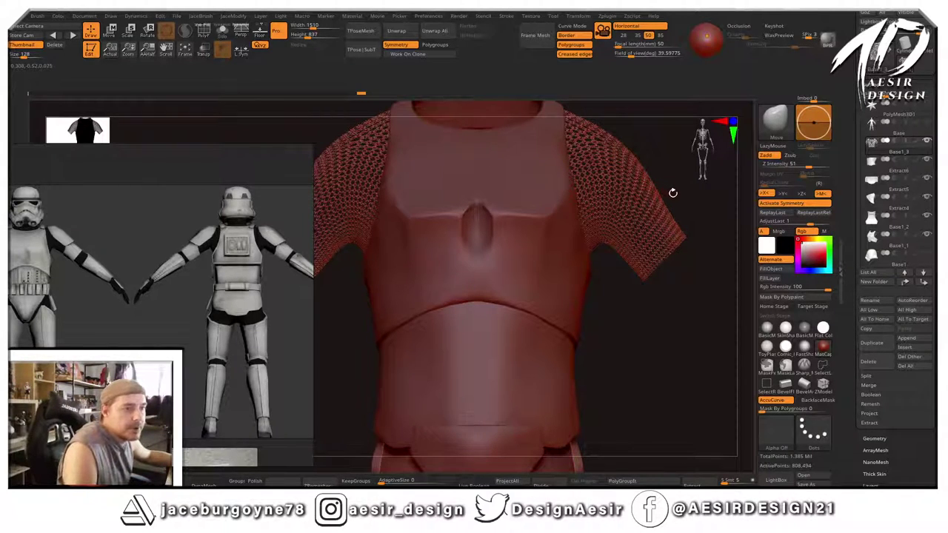
drag(676, 169, 502, 251)
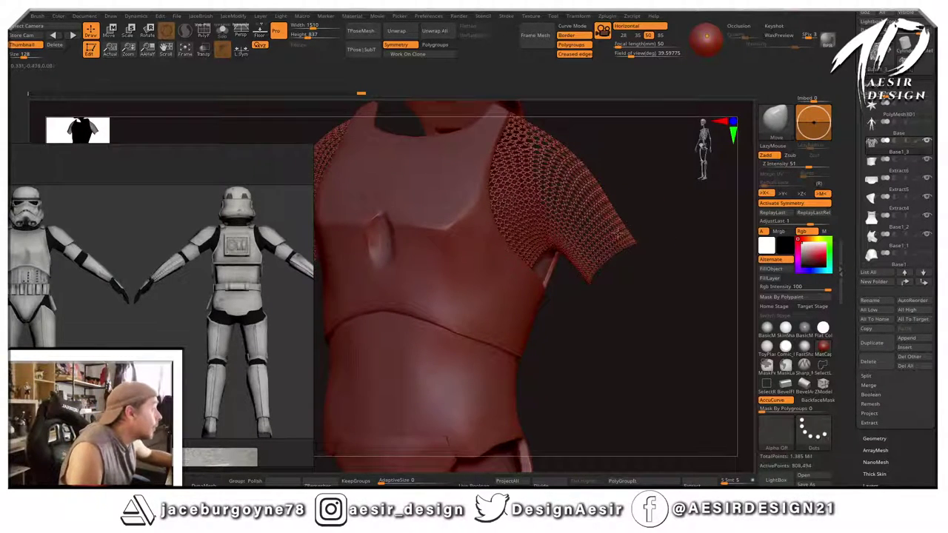
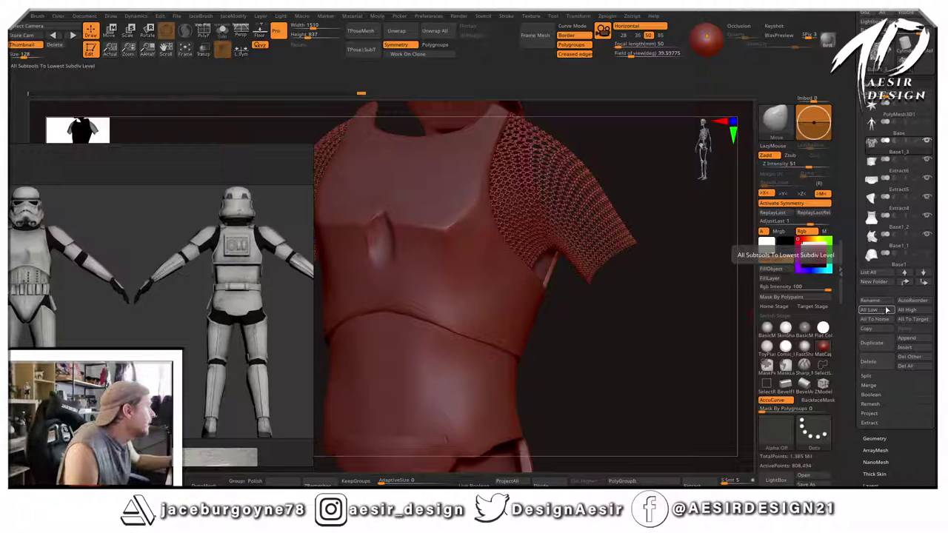
click(868, 362)
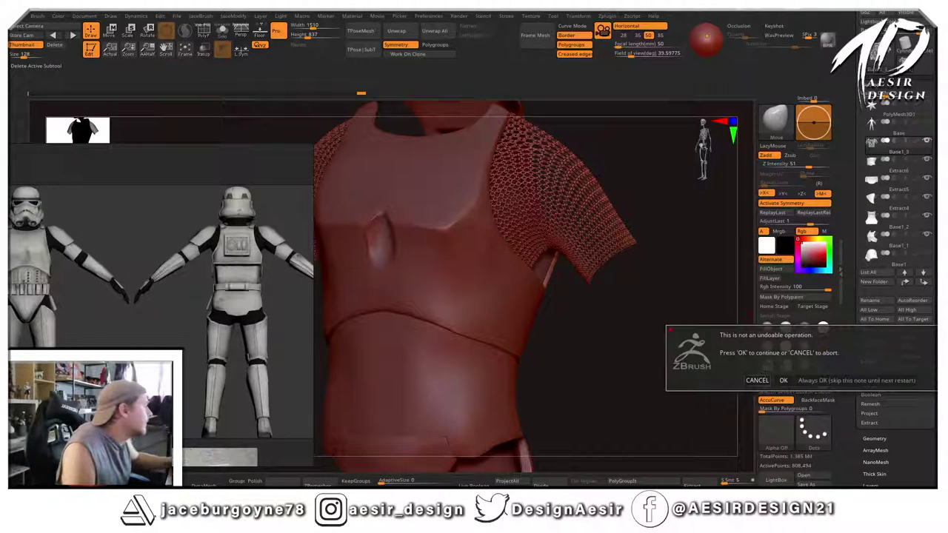
click(784, 380)
mouse_move(597, 366)
shift+mouse_down()
mouse_move(624, 368)
mouse_move(654, 338)
mouse_move(628, 330)
mouse_move(615, 357)
mouse_move(690, 292)
shift+mouse_up()
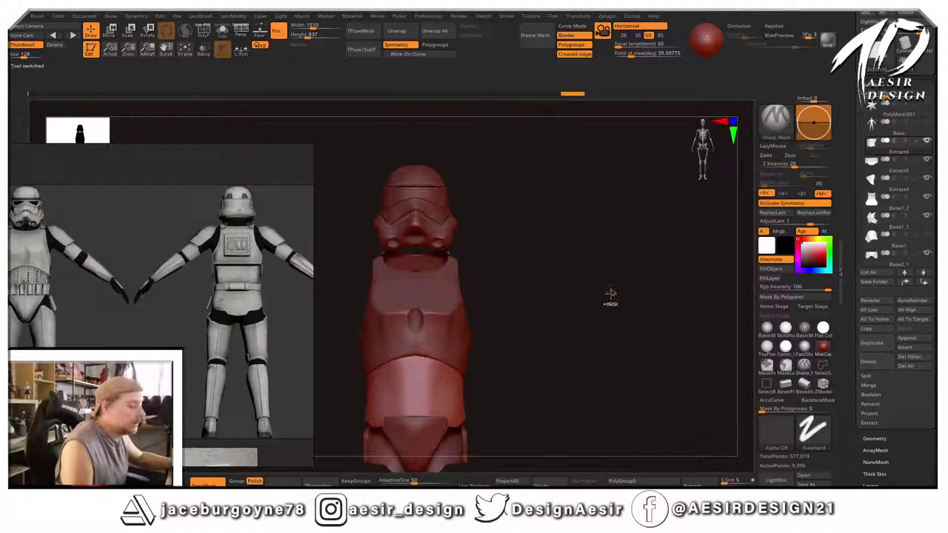
Save the project over the existing 001Trooper_14_11 file in the LiveStream folder.
key(ctrl+s)
click(518, 177)
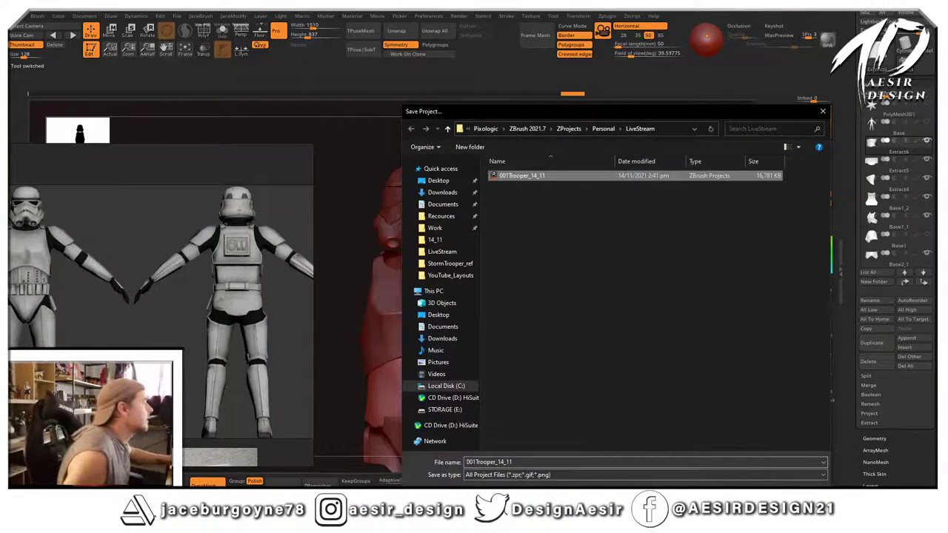
click(728, 485)
click(497, 271)
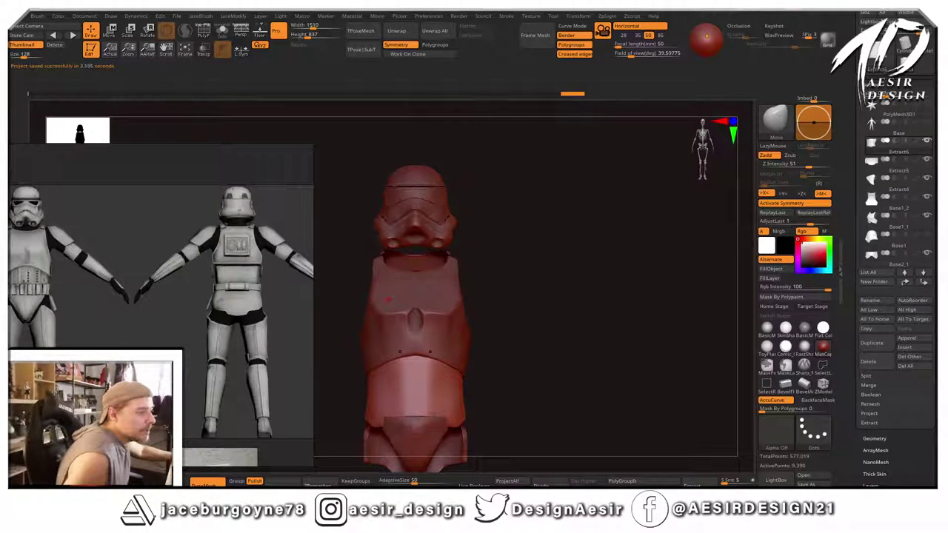
Hide the reference images and make the Base body visible beneath the armour.
key(ctrl+m)
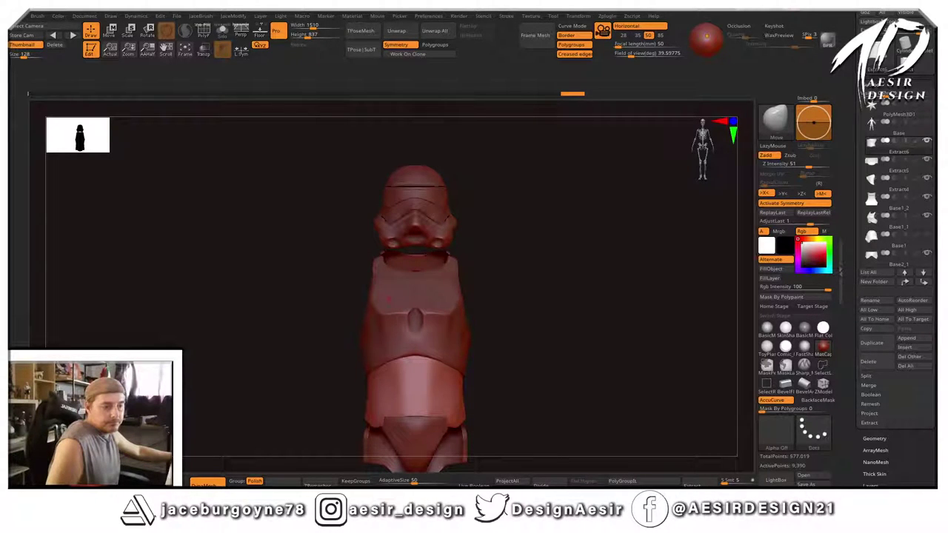
drag(516, 299, 566, 229)
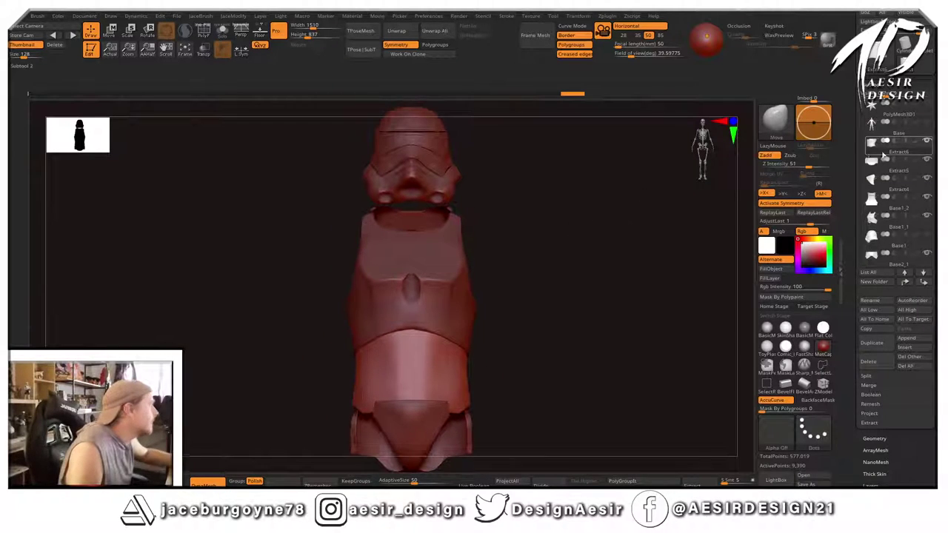
ctrl+shift+click(601, 222)
drag(600, 222, 563, 255)
drag(518, 216, 597, 165)
key(space)
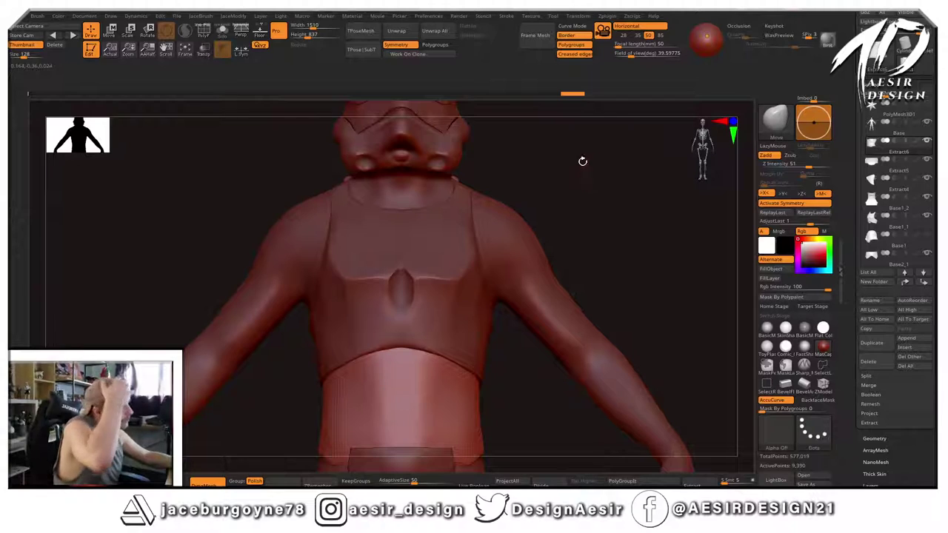
Append a Cube3D to the character as a new subtool and select it.
alt+drag(602, 185, 614, 168)
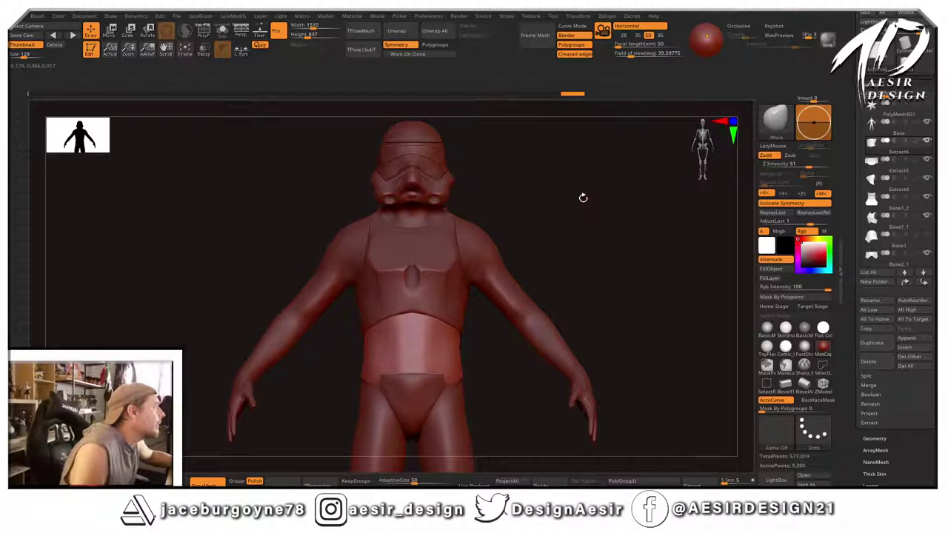
drag(590, 195, 460, 234)
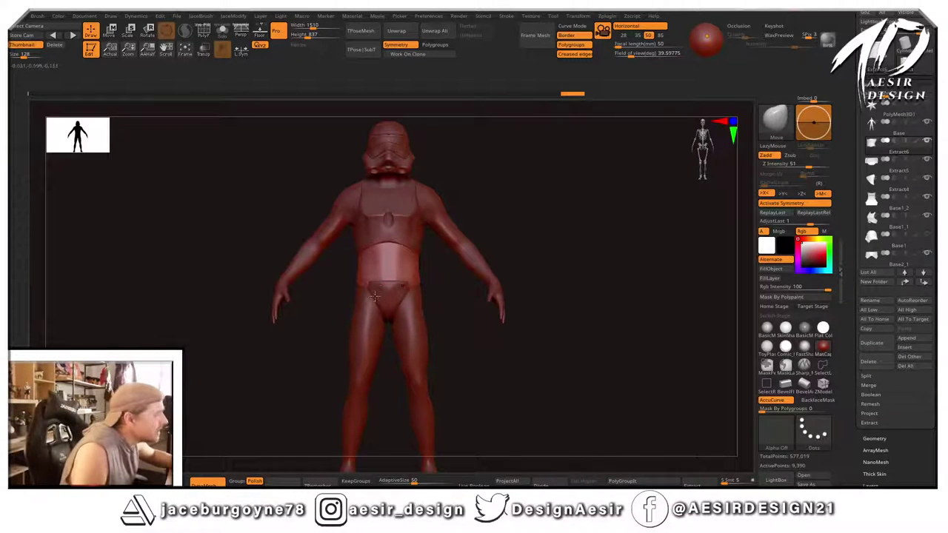
drag(610, 171, 618, 210)
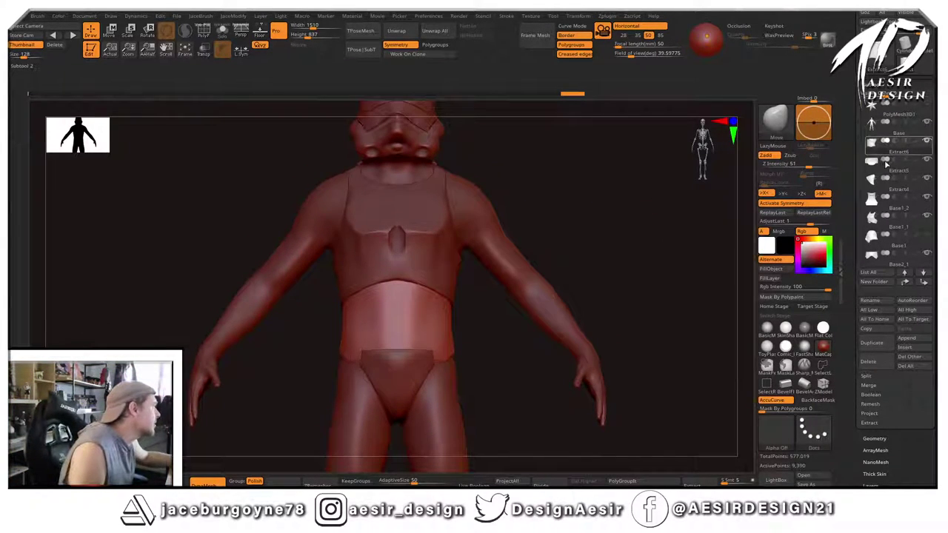
mouse_move(913, 145)
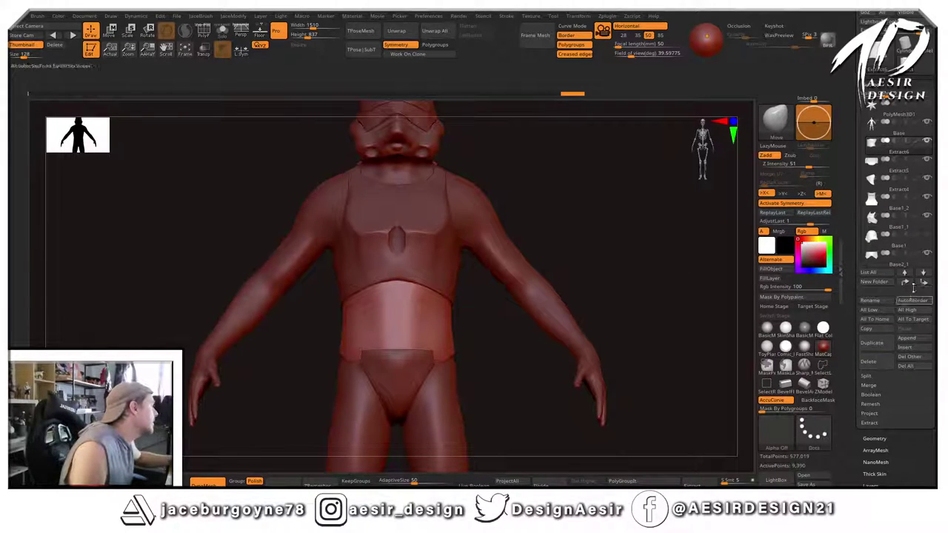
click(909, 340)
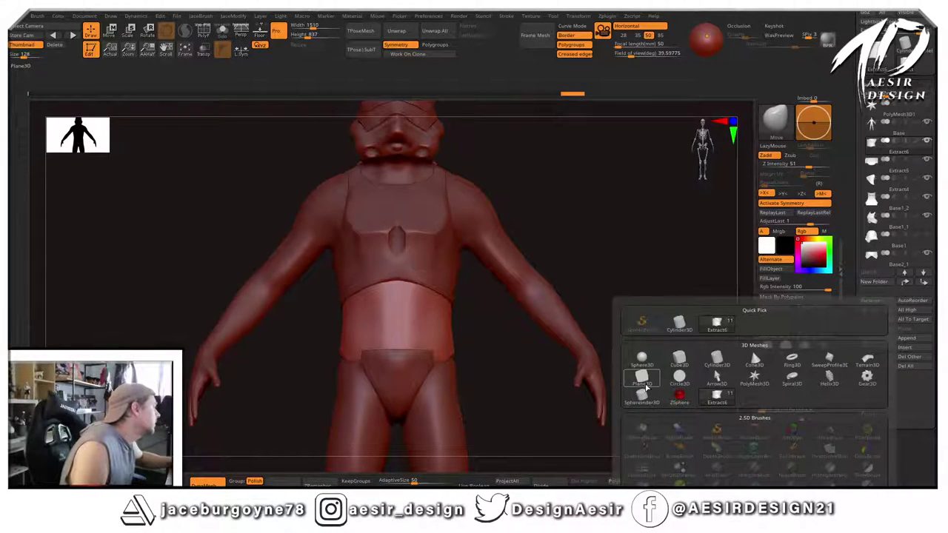
click(682, 360)
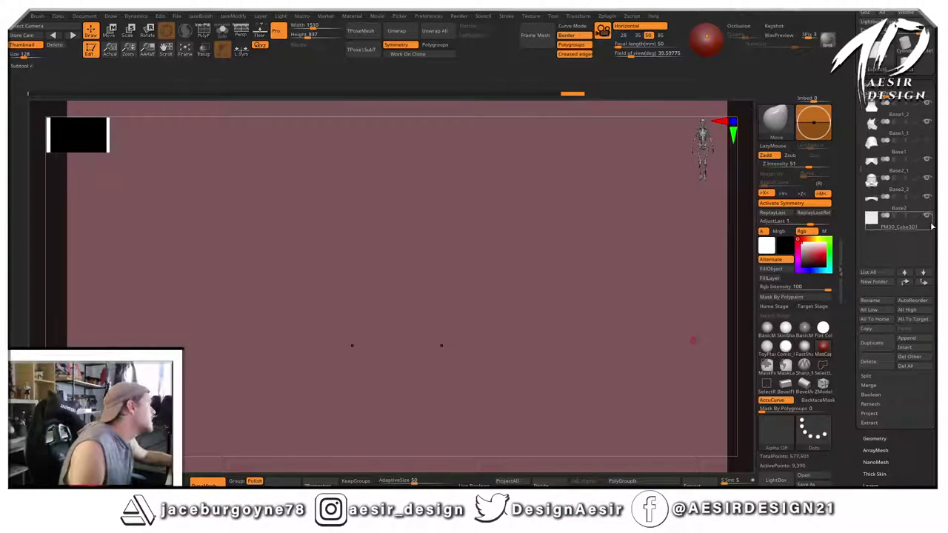
click(930, 226)
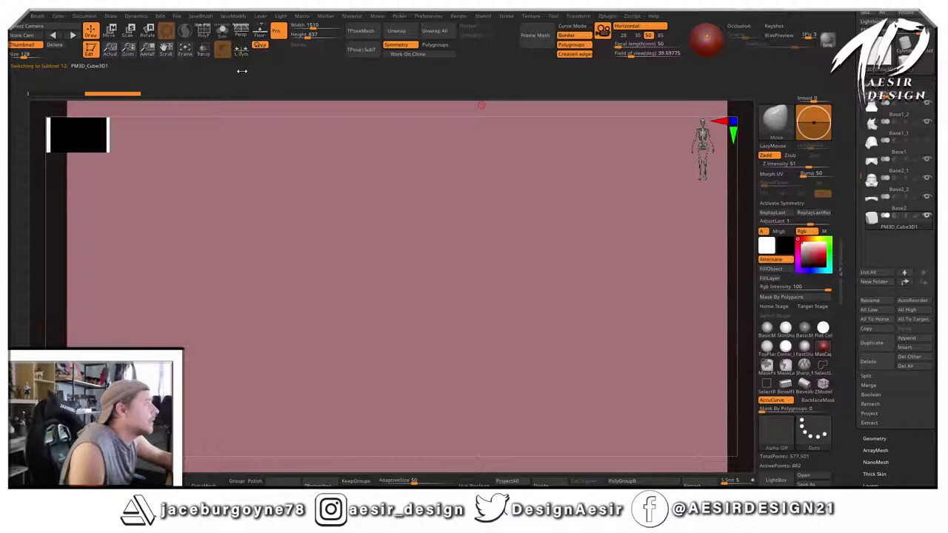
Reduce the cube to a low-poly box with two-by-two faces per side and turn on its polyframe display.
click(185, 50)
alt+drag(641, 272, 590, 284)
alt+drag(676, 325, 695, 333)
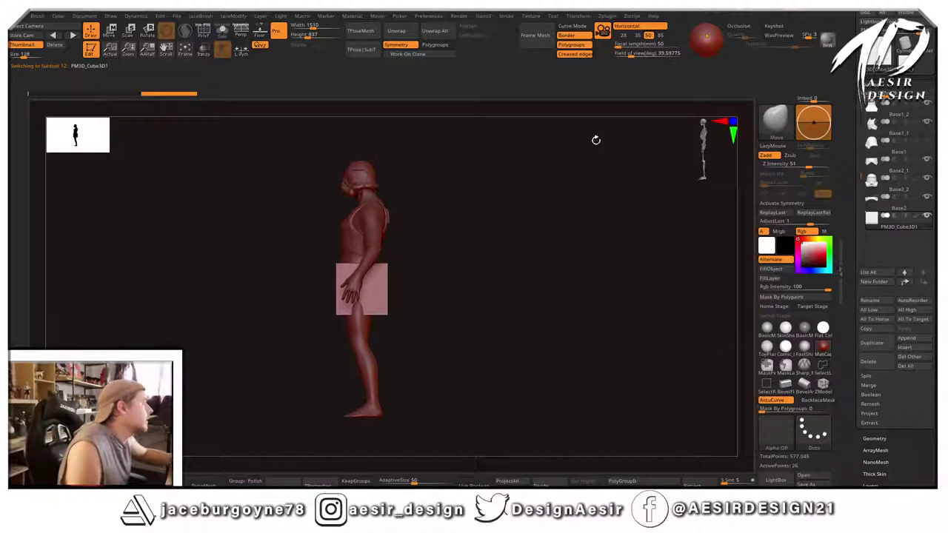
shift+drag(508, 231, 594, 252)
key(shift+f)
key(f)
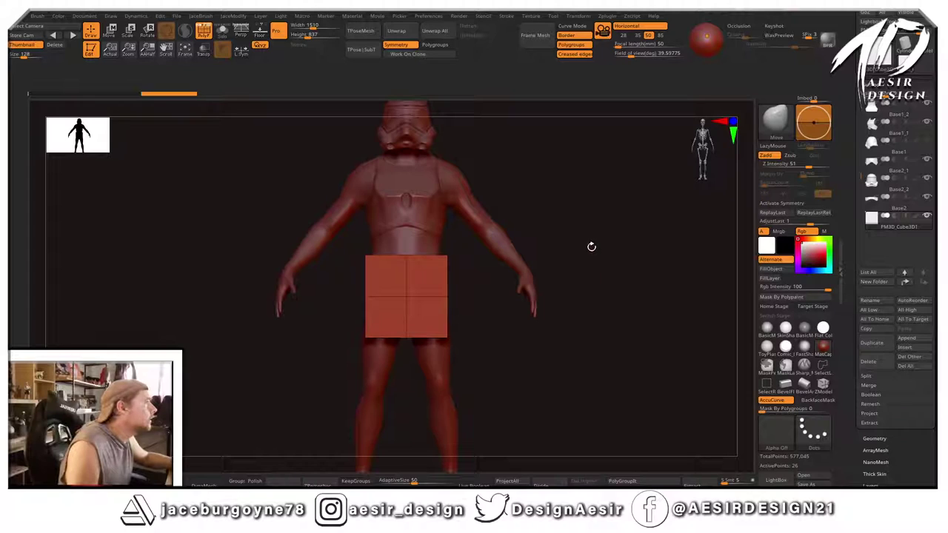
Isolate the cube's top face and delete the rest of its geometry.
mouse_move(312, 377)
ctrl+shift+mouse_down()
mouse_move(450, 291)
mouse_move(308, 303)
ctrl+shift+mouse_up()
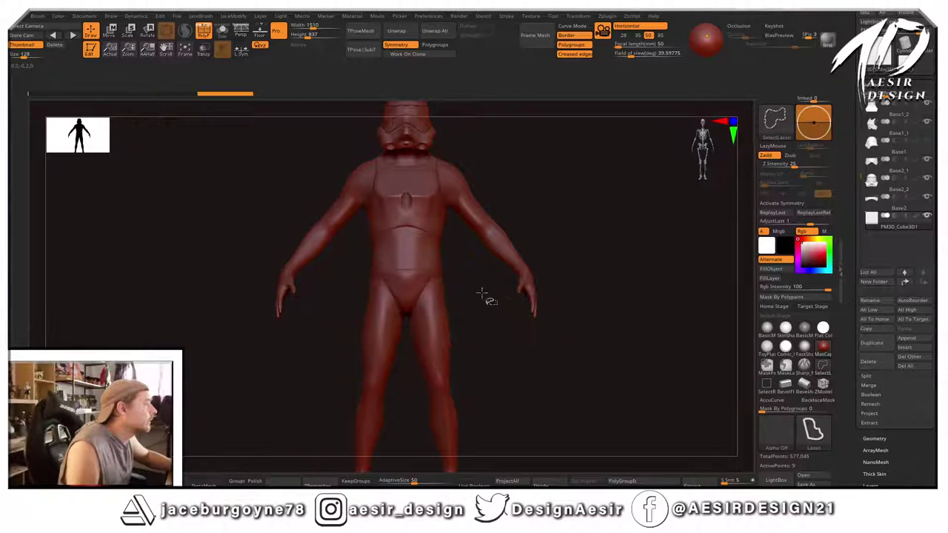
drag(661, 257, 618, 286)
key(space)
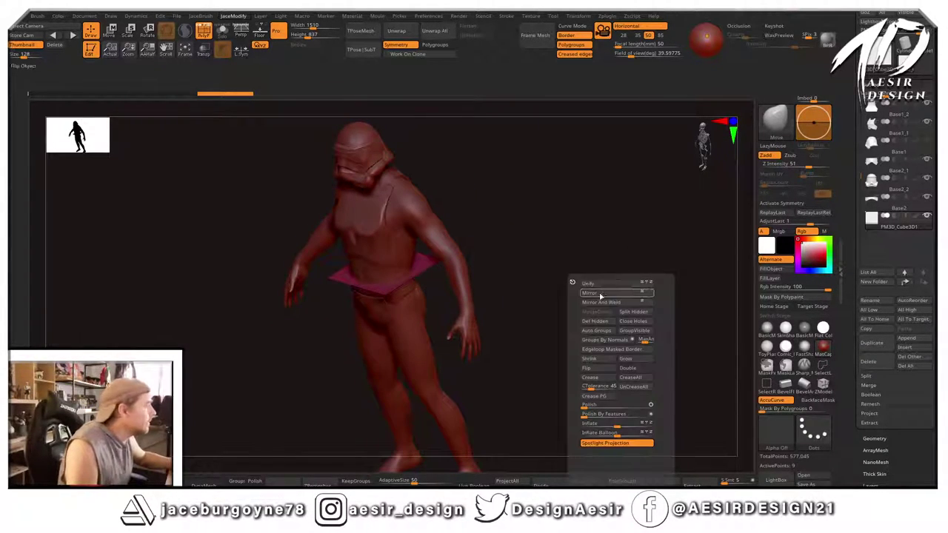
Stretch the remaining plane lengthwise along Z and move it forward, clear of the front of the body.
shift+drag(517, 296, 453, 151)
click(109, 33)
drag(574, 194, 541, 222)
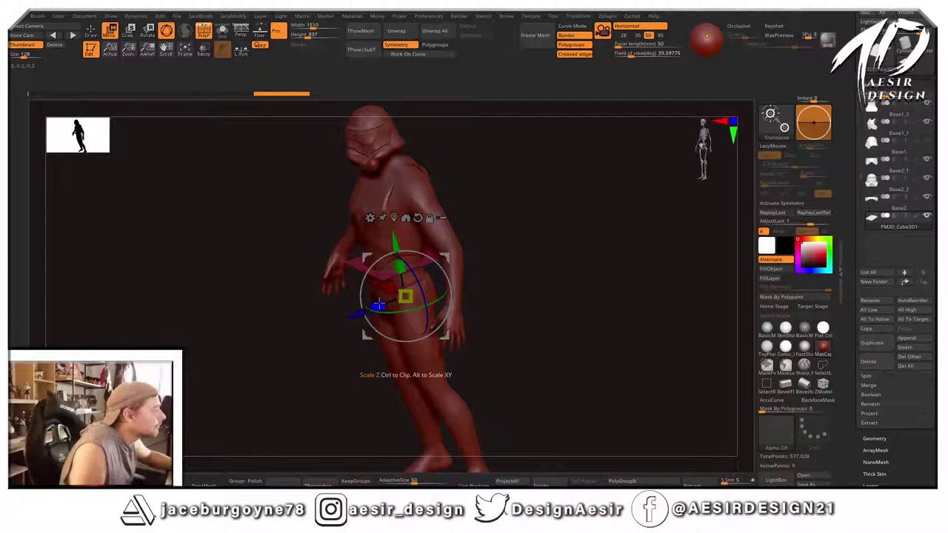
drag(378, 304, 346, 319)
drag(543, 212, 507, 224)
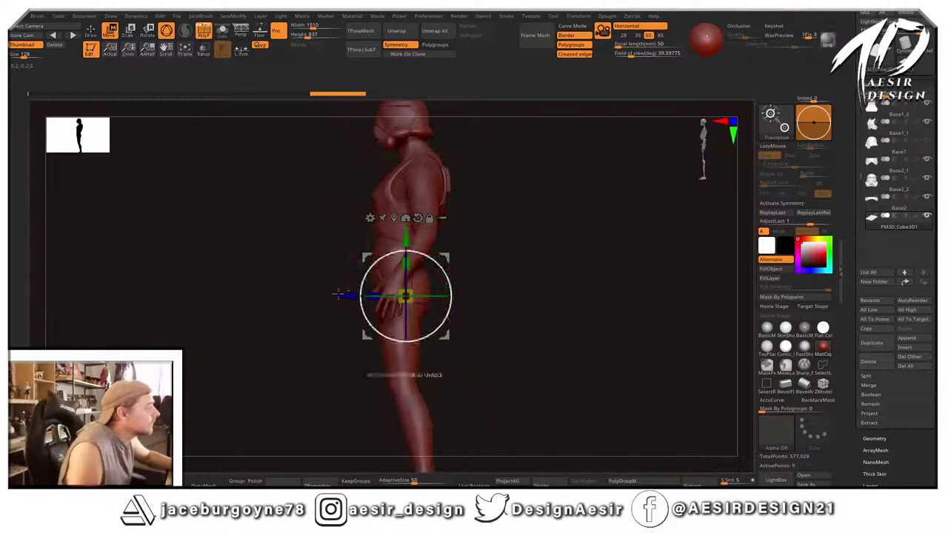
drag(337, 293, 183, 291)
drag(440, 253, 502, 357)
click(91, 32)
mouse_move(459, 245)
alt+mouse_down()
mouse_move(499, 241)
mouse_move(540, 268)
mouse_move(540, 234)
mouse_move(563, 193)
mouse_move(597, 233)
mouse_move(380, 254)
alt+mouse_up()
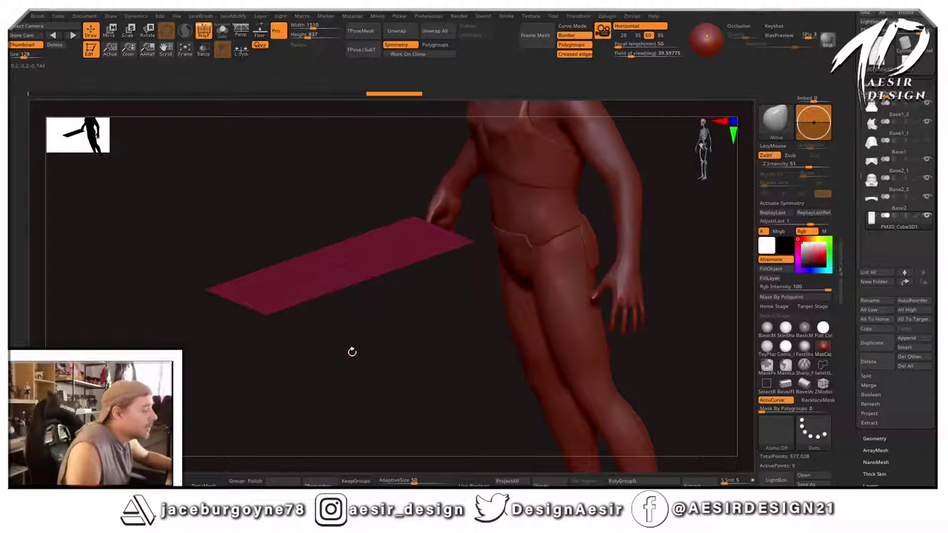
Thicken the whole plane into a thin slab using ZModeler QMesh with the Polygroup Island target.
key(space)
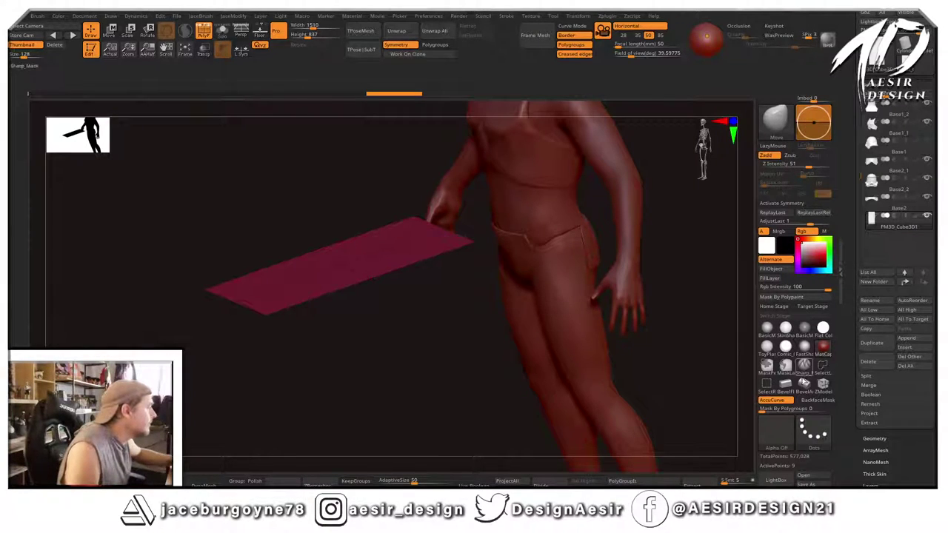
click(824, 385)
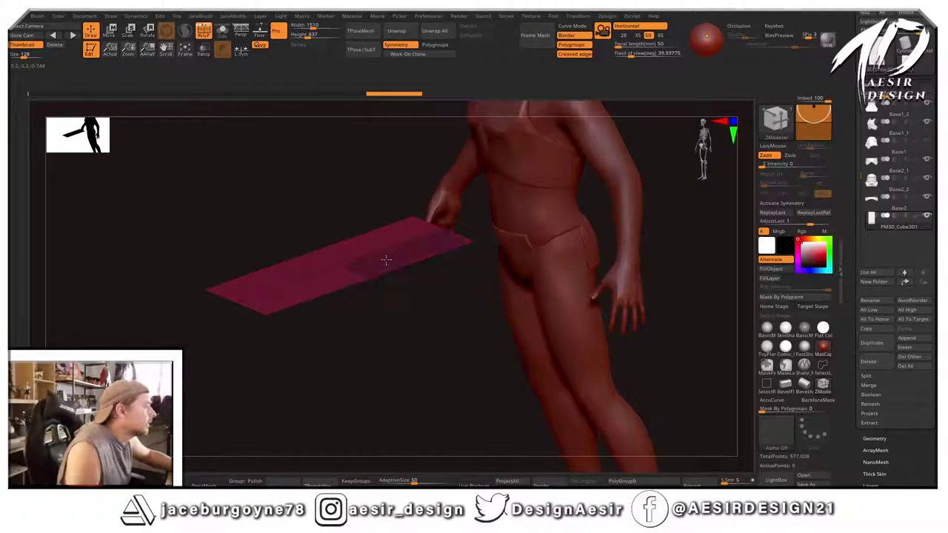
key(space)
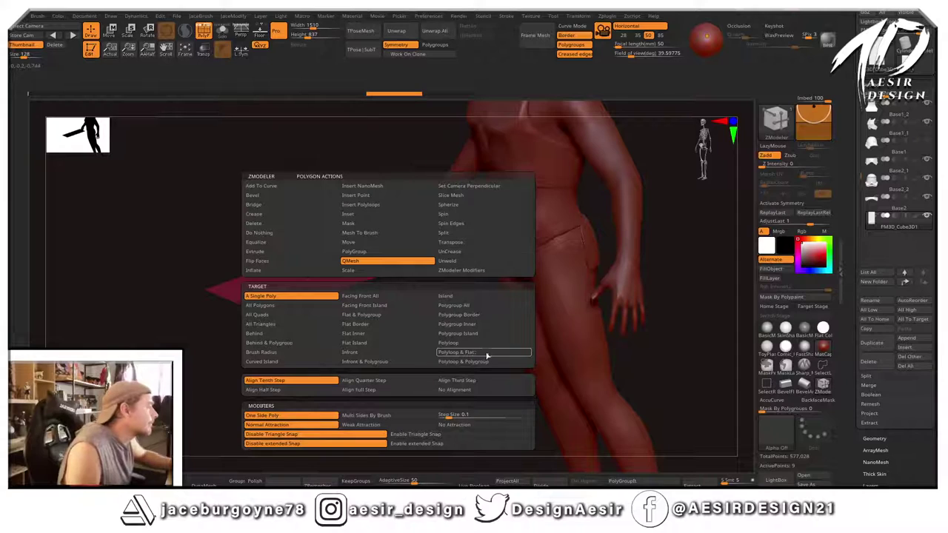
click(474, 333)
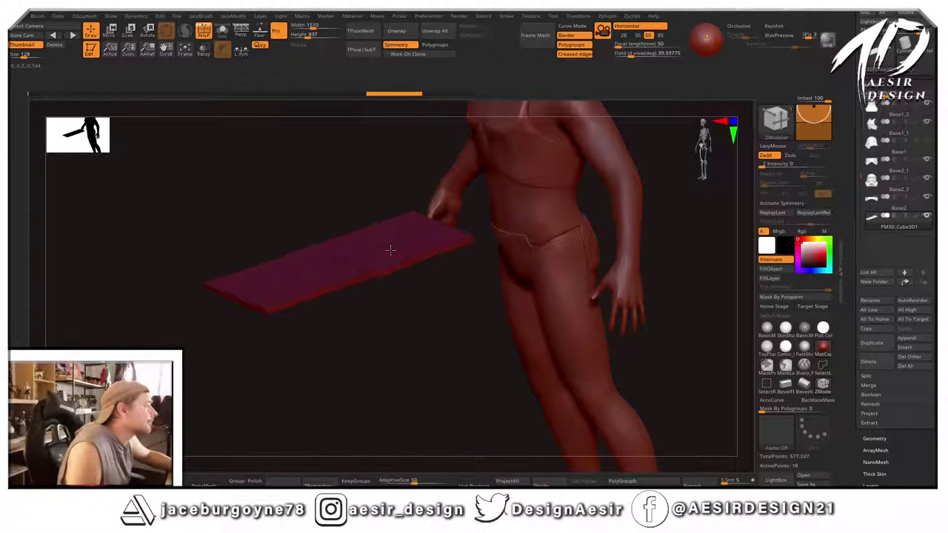
click(390, 252)
Narrow and shorten the slab in front of the body, and store its placement as the home stage.
drag(400, 343, 311, 237)
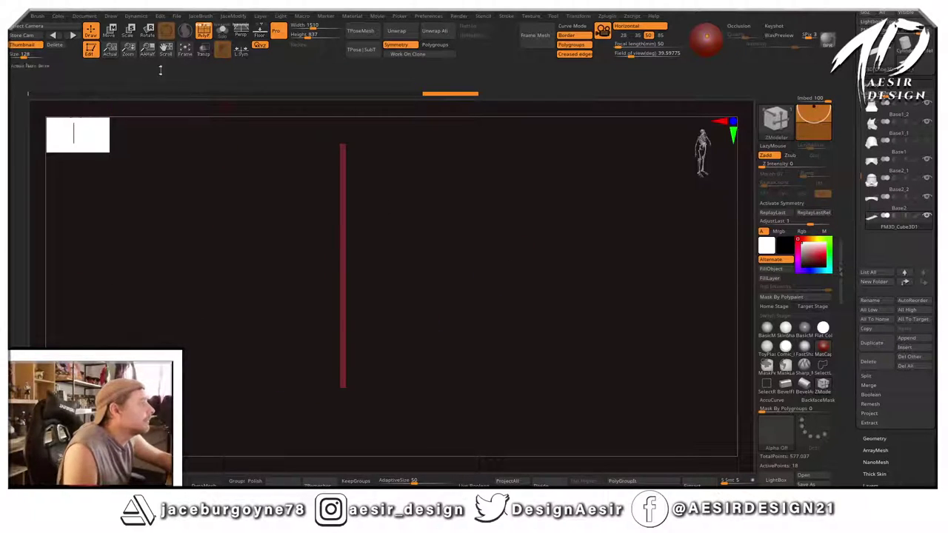
drag(285, 156, 515, 258)
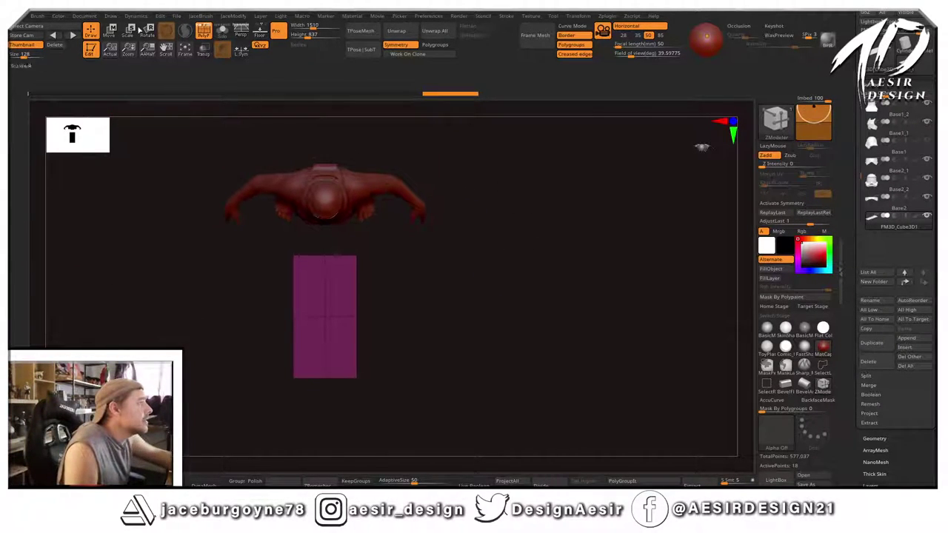
click(111, 34)
drag(292, 316, 306, 316)
drag(325, 349, 295, 315)
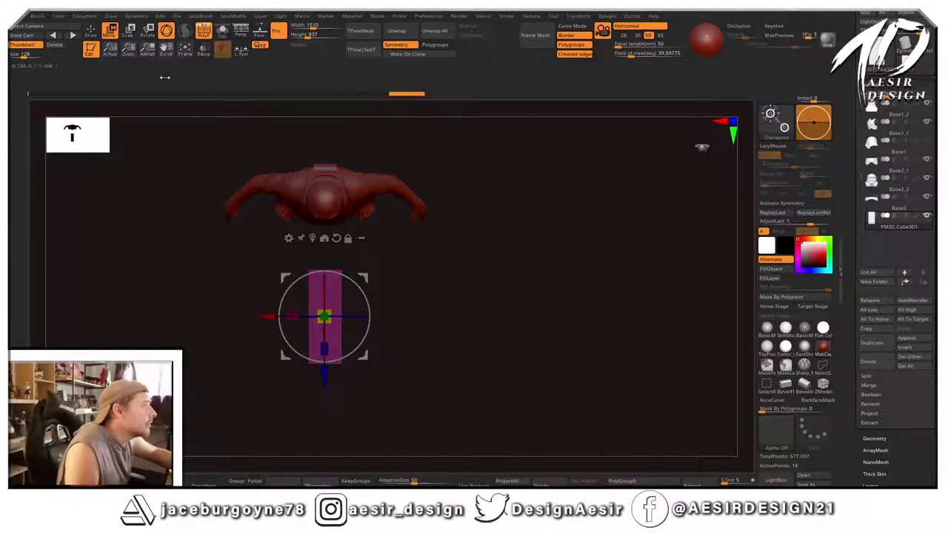
click(90, 33)
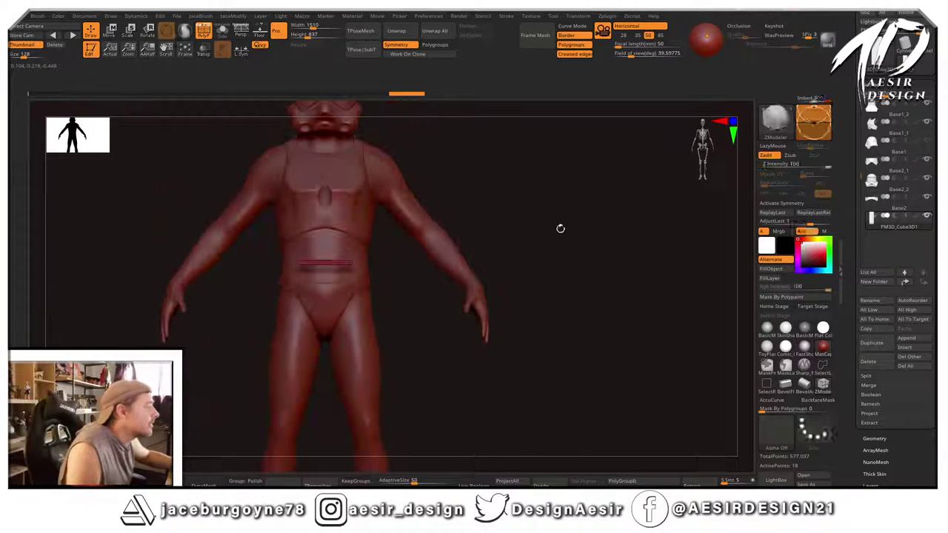
drag(580, 255, 618, 237)
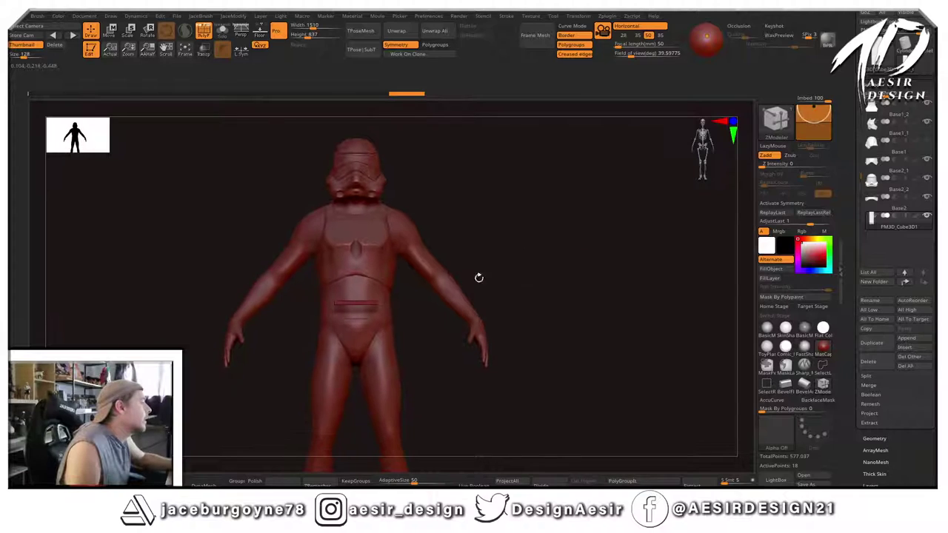
click(775, 307)
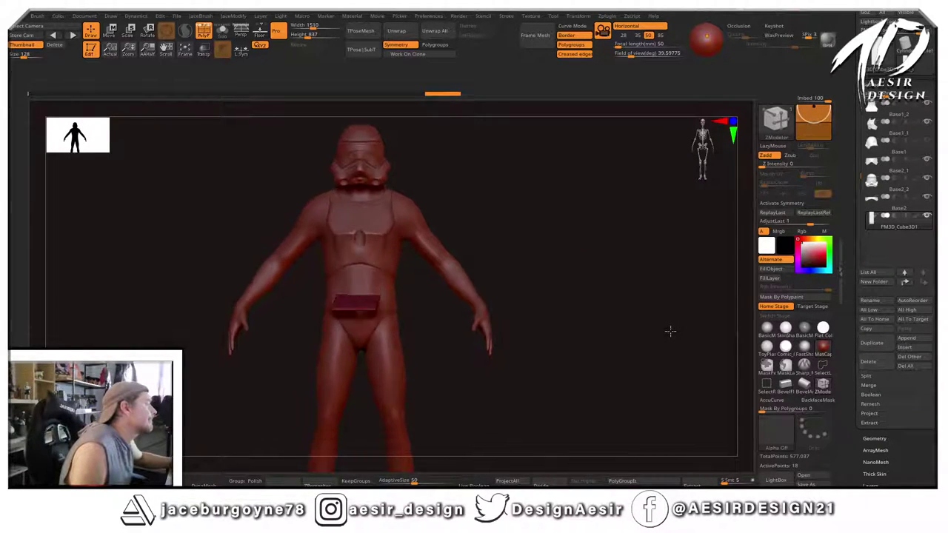
Move the slab from in front of the body up to the character's left shoulder.
drag(670, 331, 647, 360)
key(w)
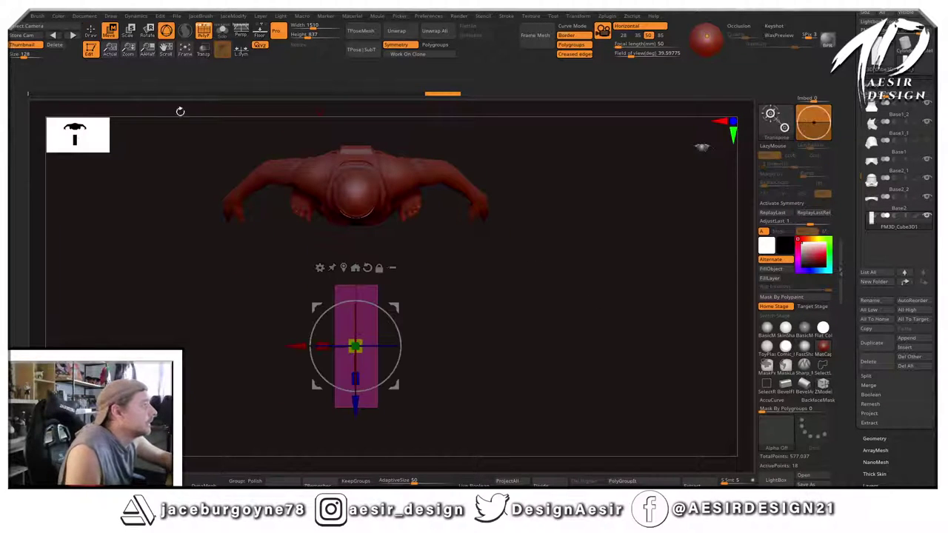
drag(398, 302, 442, 143)
shift+drag(523, 259, 525, 205)
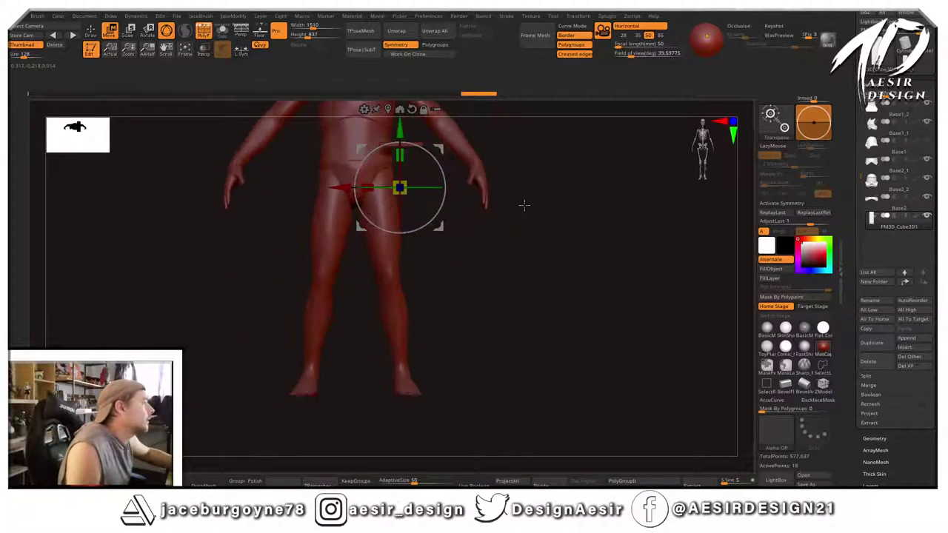
alt+drag(559, 171, 545, 318)
drag(387, 337, 395, 214)
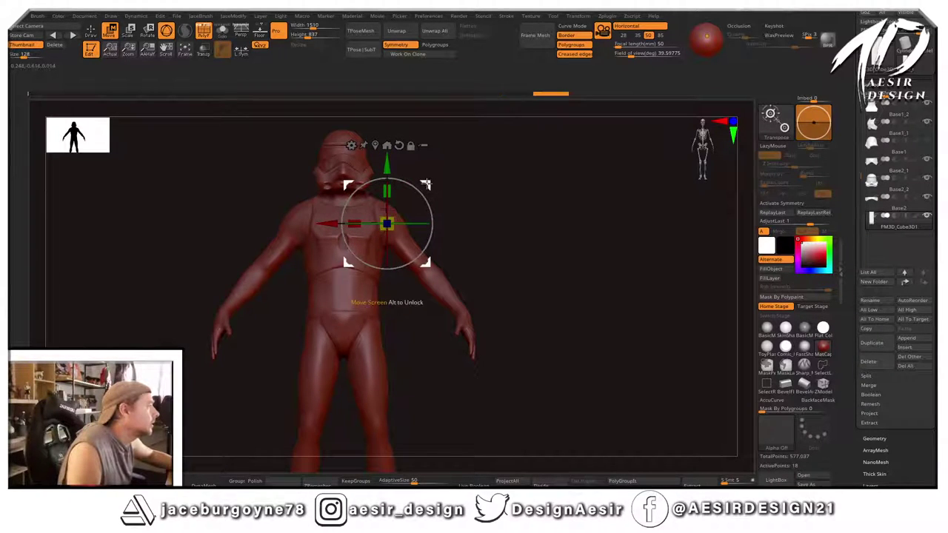
drag(427, 184, 414, 163)
shift+drag(500, 182, 418, 186)
alt+drag(536, 160, 682, 174)
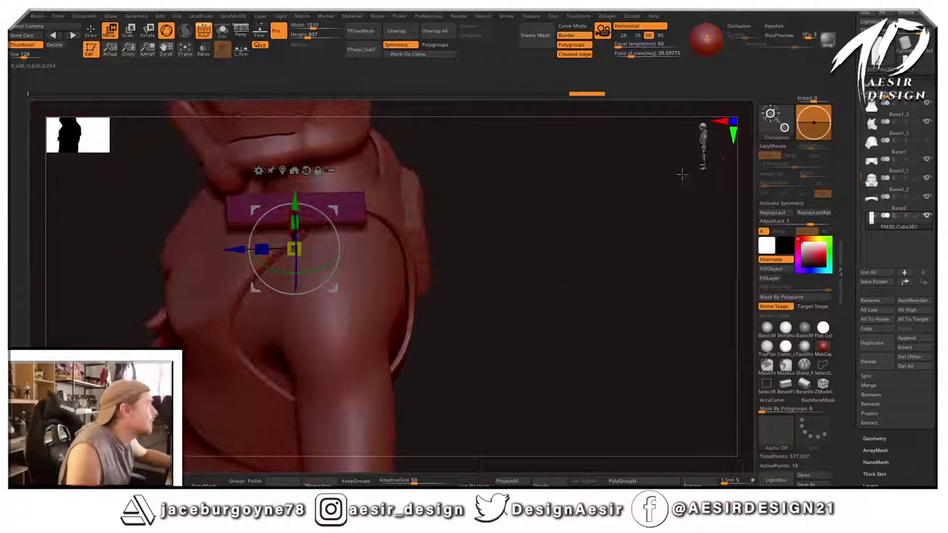
Hide the helmet subtools Base2, Base2_1 and Base2_2 to expose the head and neck.
click(906, 179)
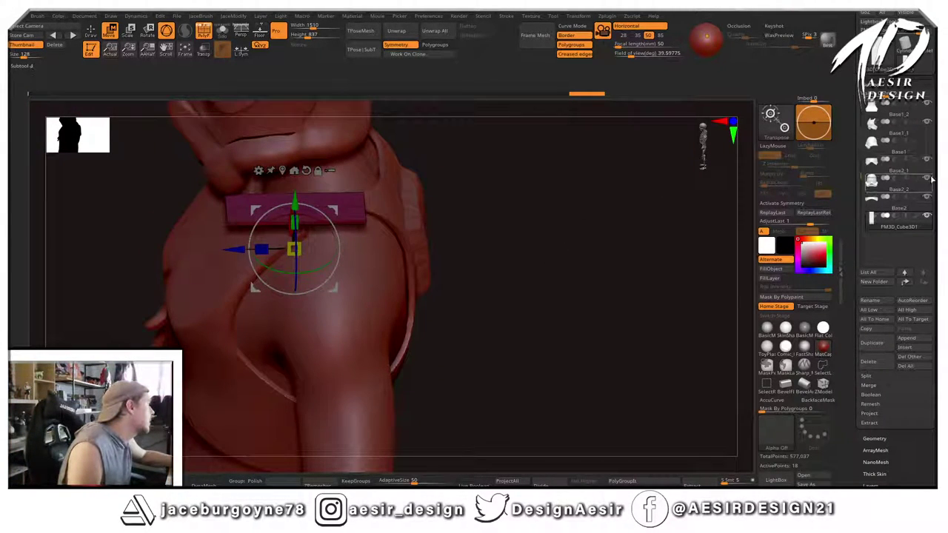
click(929, 179)
click(929, 160)
click(930, 198)
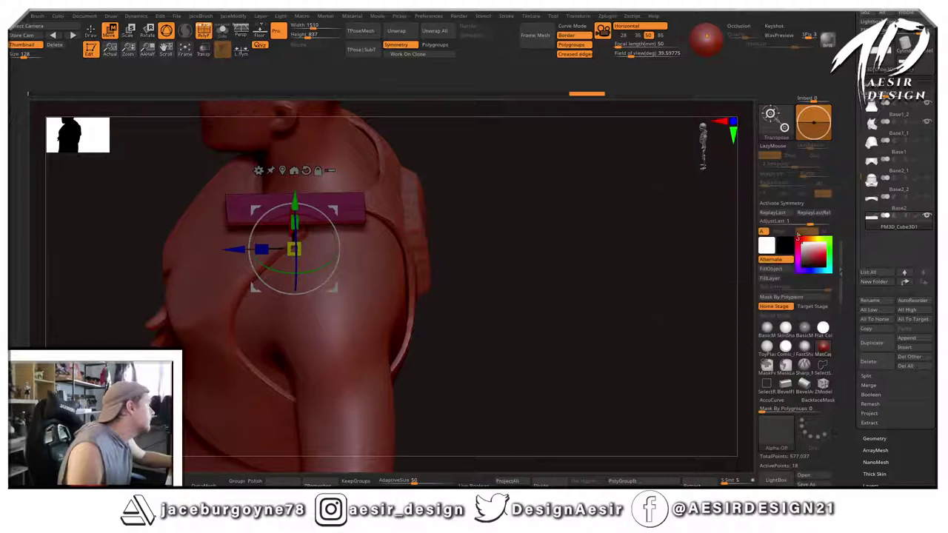
Scale down, rotate and position the slab as a shoulder strap between the chest and back armour.
drag(615, 185, 626, 271)
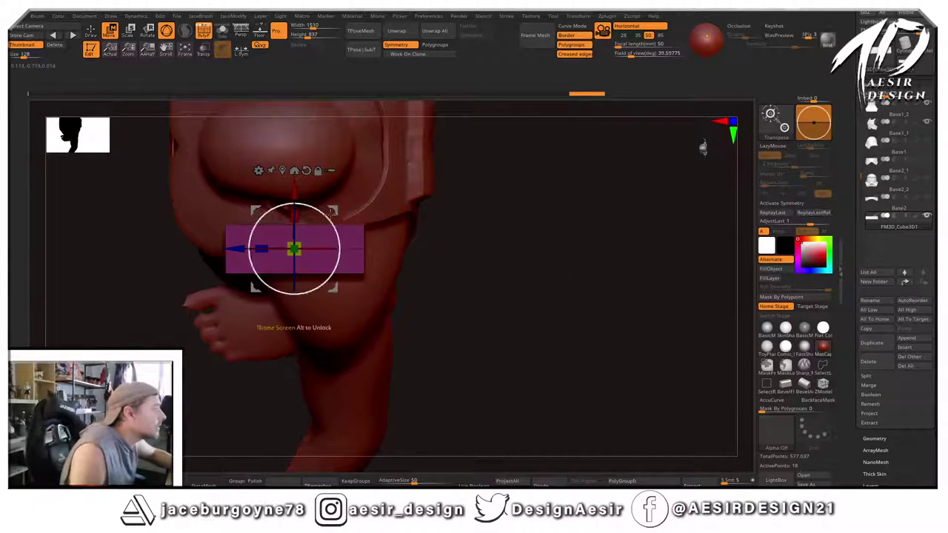
drag(294, 250, 377, 225)
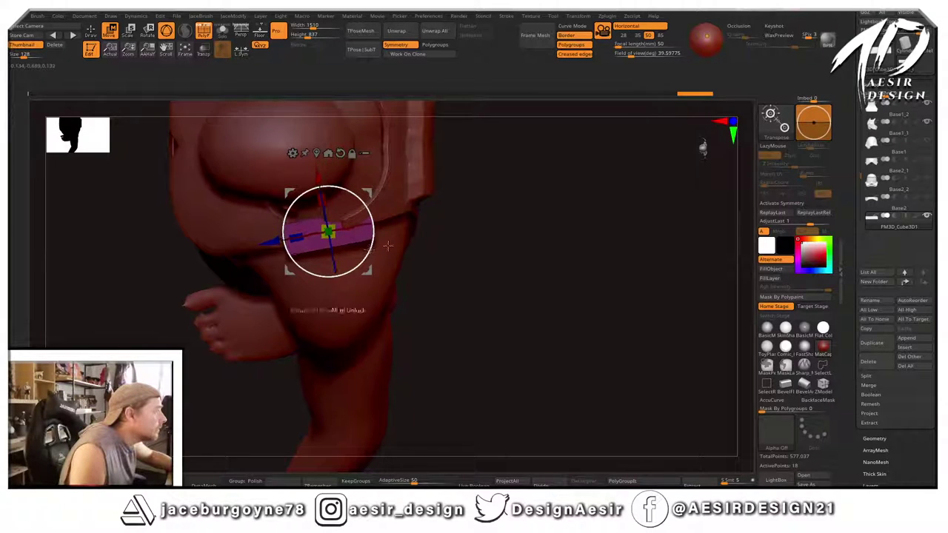
drag(465, 222, 484, 181)
drag(303, 194, 333, 224)
drag(461, 208, 519, 196)
drag(368, 191, 357, 190)
mouse_move(443, 174)
mouse_down()
mouse_move(383, 169)
mouse_move(360, 190)
mouse_up()
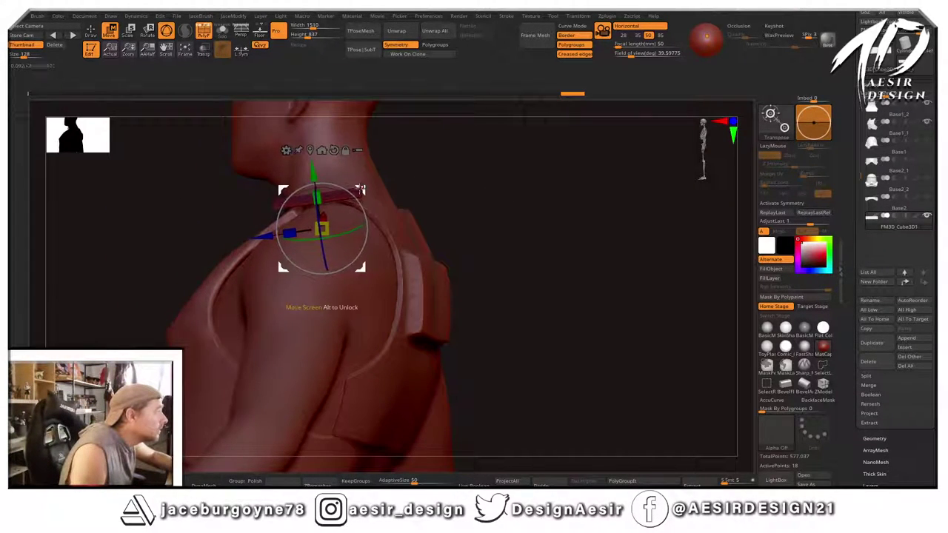
drag(470, 186, 507, 190)
click(94, 33)
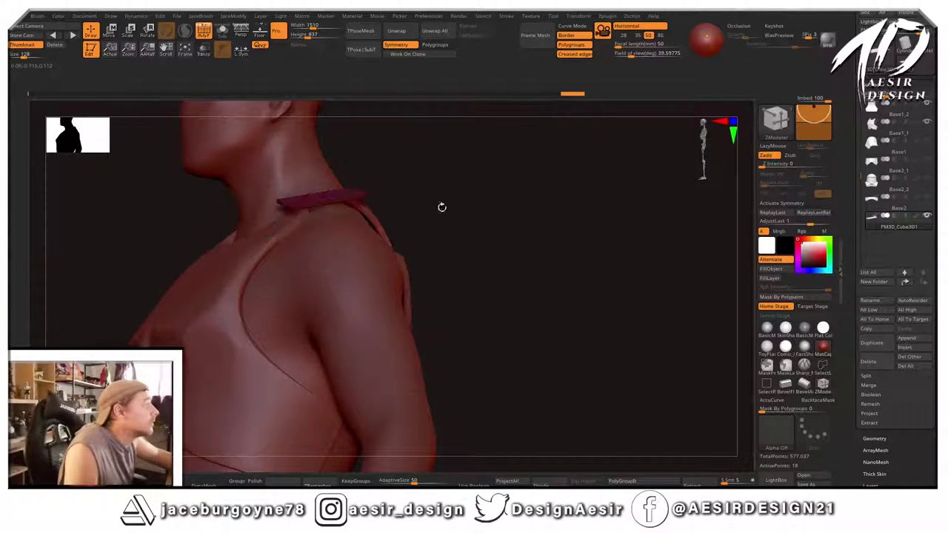
Store the strap's shoulder placement as the target stage and switch it back to the home stage.
mouse_move(443, 207)
mouse_down()
mouse_move(603, 251)
mouse_move(587, 253)
mouse_move(563, 205)
mouse_move(614, 258)
mouse_up()
click(814, 306)
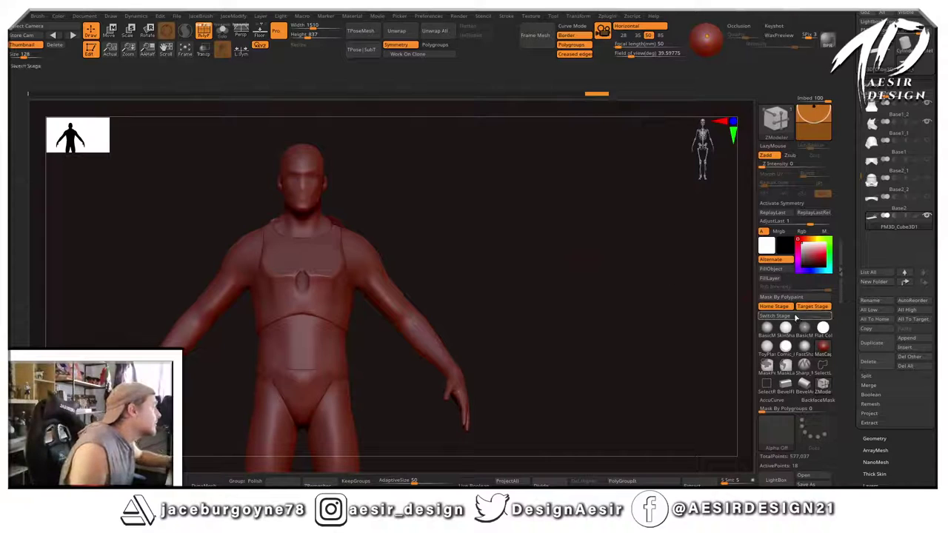
click(796, 317)
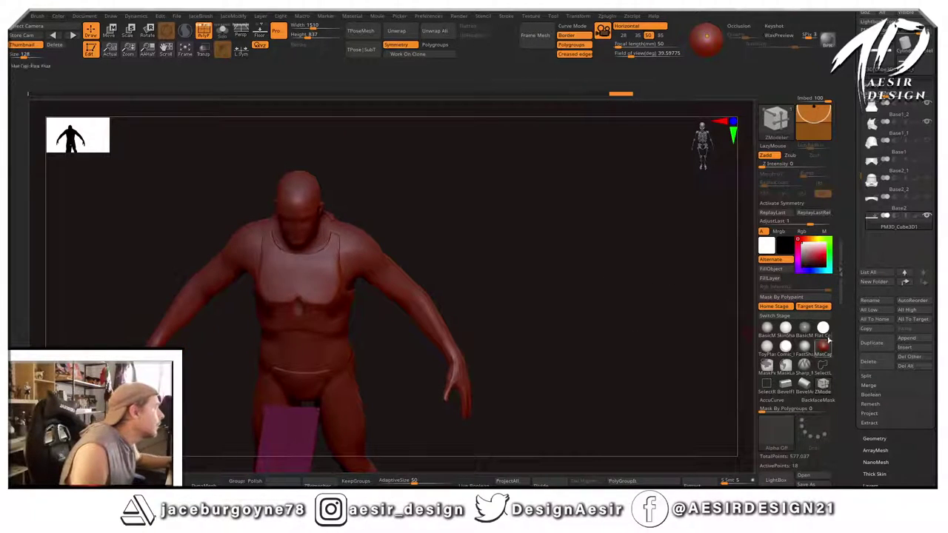
drag(577, 348, 588, 220)
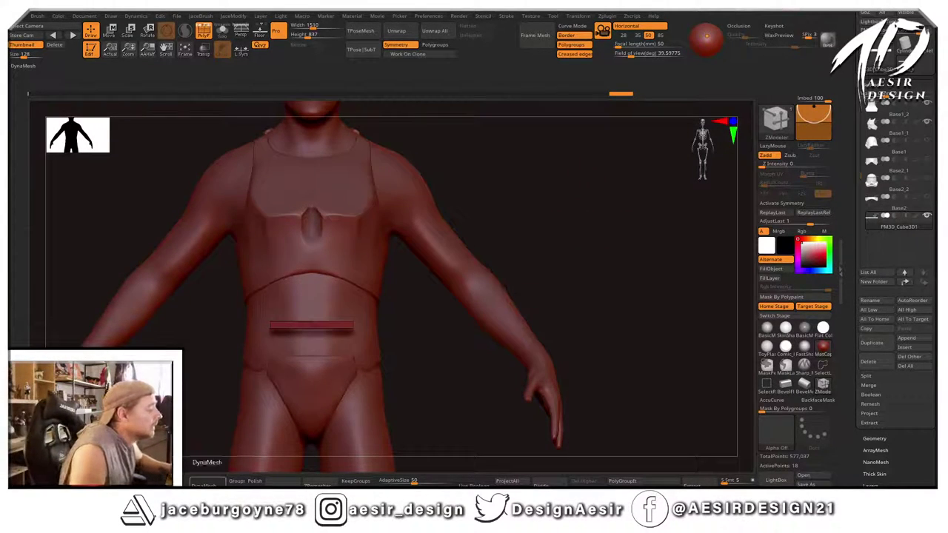
DynaMesh the strap slab into a denser mesh and turn off its polyframe display.
click(207, 485)
drag(547, 261, 569, 262)
click(208, 38)
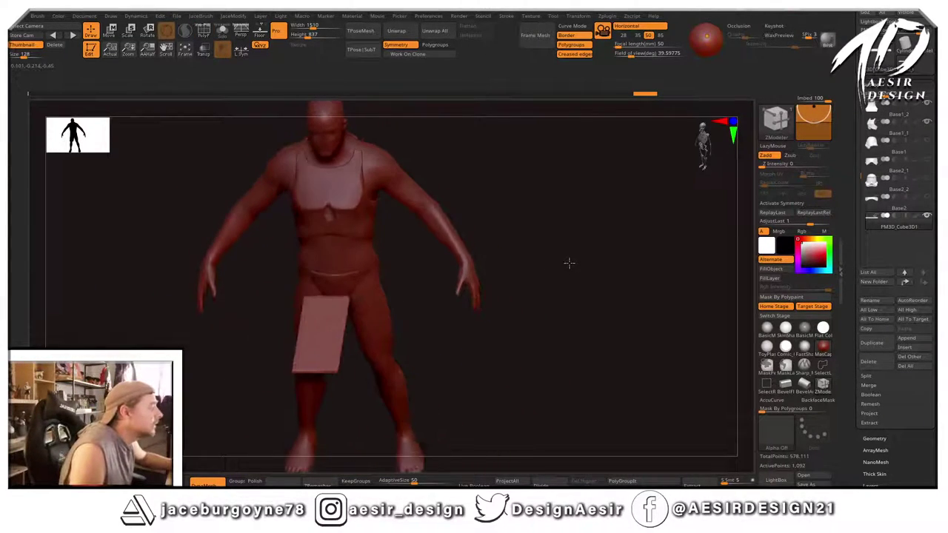
key(ctrl)
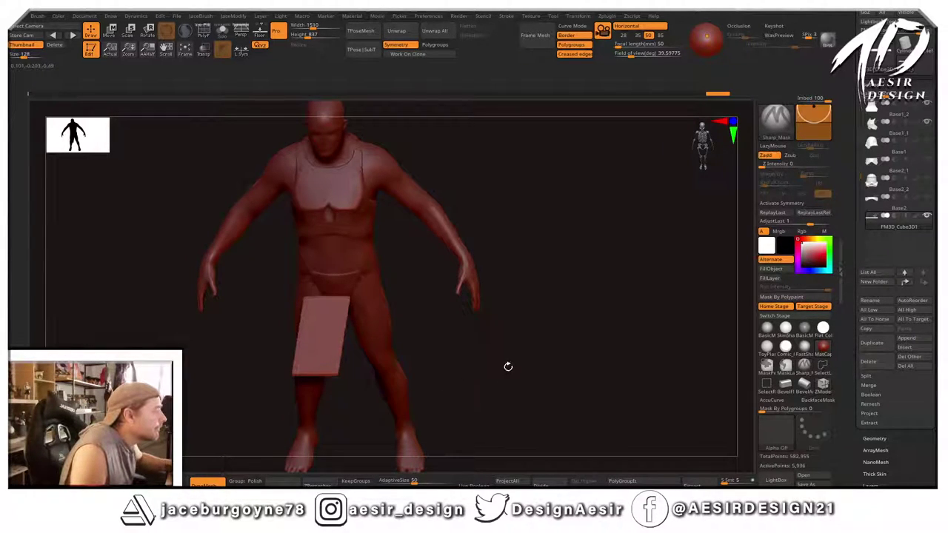
Switch the strap to its shoulder stage and set up the Move brush with an adjusted draw size.
mouse_move(508, 366)
shift+mouse_down()
mouse_move(518, 335)
mouse_move(543, 312)
shift+mouse_up()
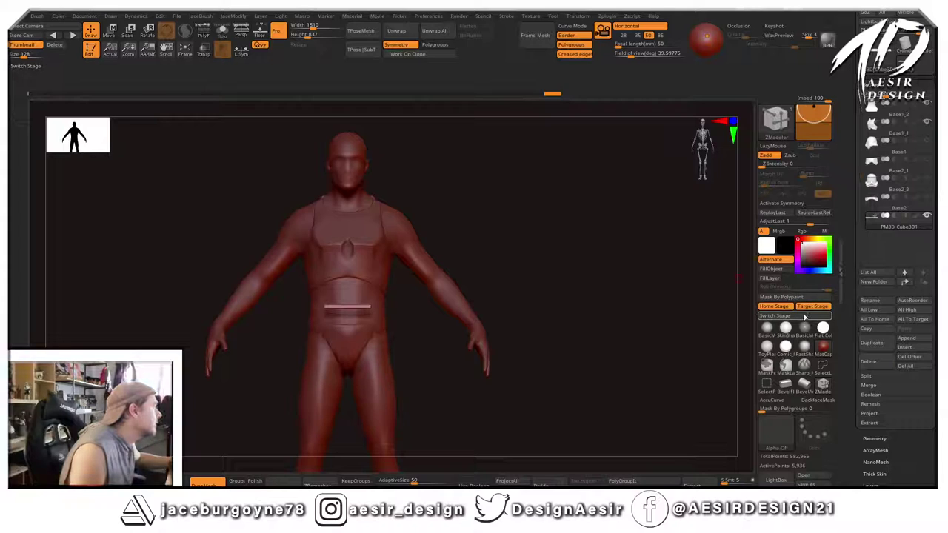
drag(682, 322, 620, 334)
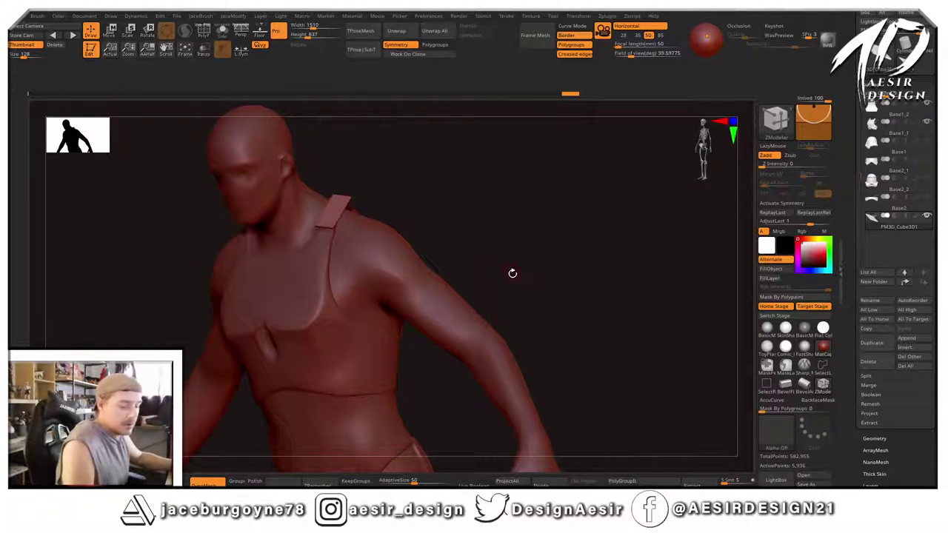
key(b)
click(501, 317)
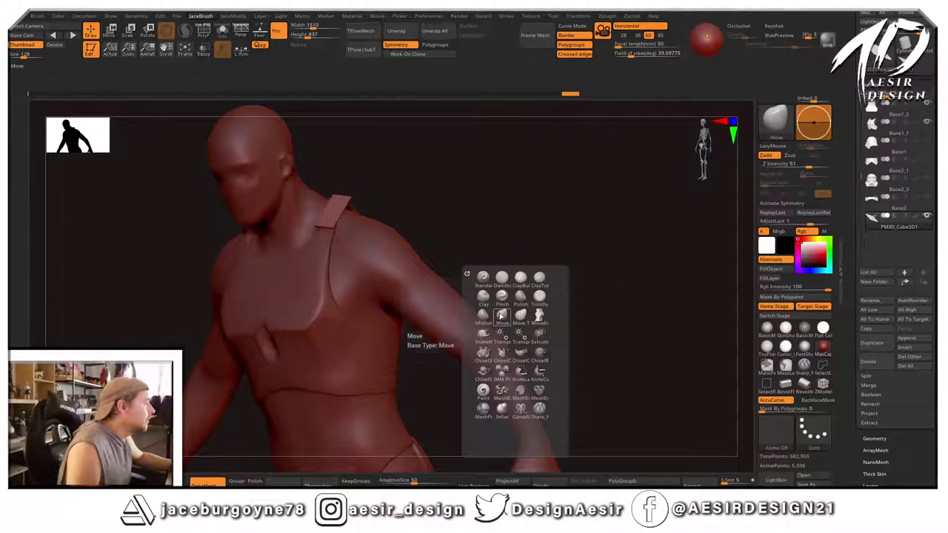
key(space)
drag(599, 187, 603, 187)
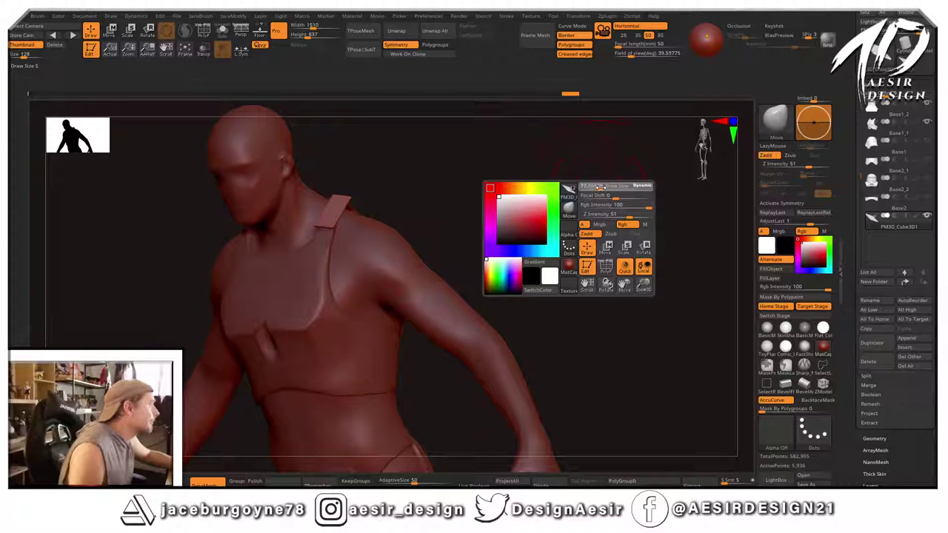
drag(485, 178, 557, 165)
key(space)
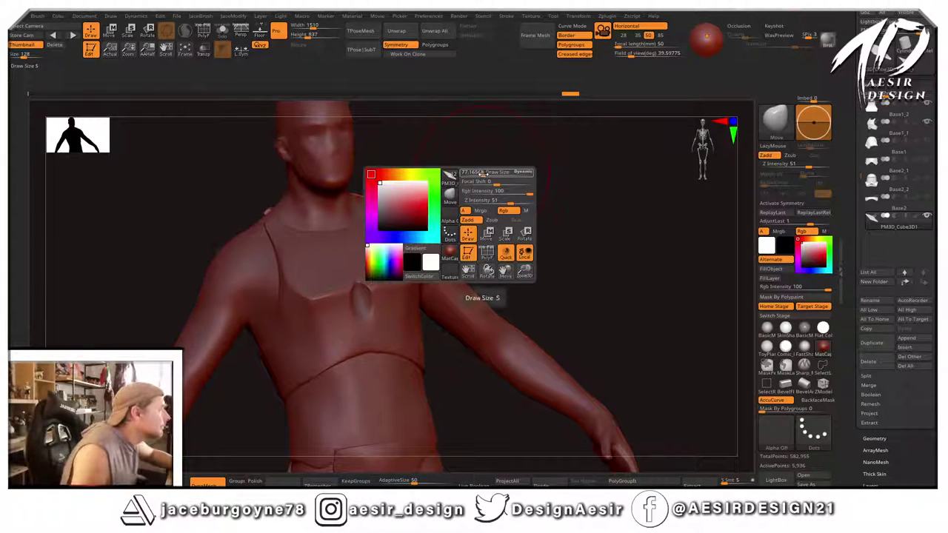
drag(483, 175, 475, 176)
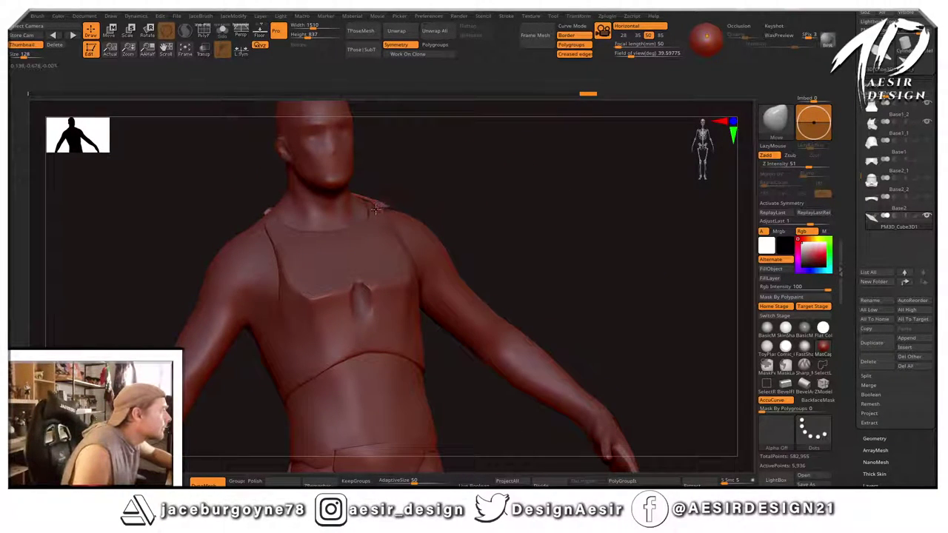
Reshape the strap's front end with the Move brush so it rests on the chest armour, and smooth it.
drag(426, 188, 367, 208)
drag(459, 178, 376, 210)
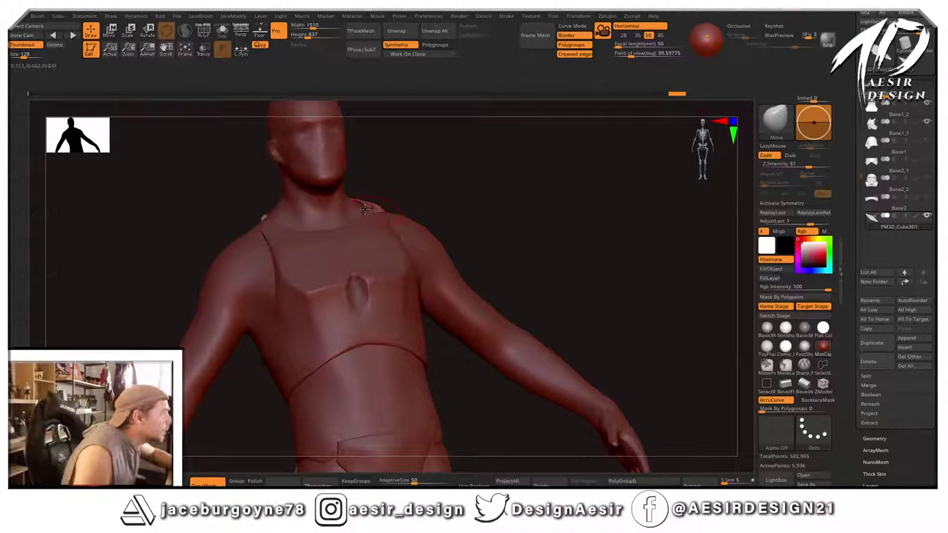
drag(443, 176, 369, 220)
mouse_move(431, 192)
mouse_down()
mouse_move(371, 215)
mouse_move(527, 185)
mouse_move(528, 241)
mouse_up()
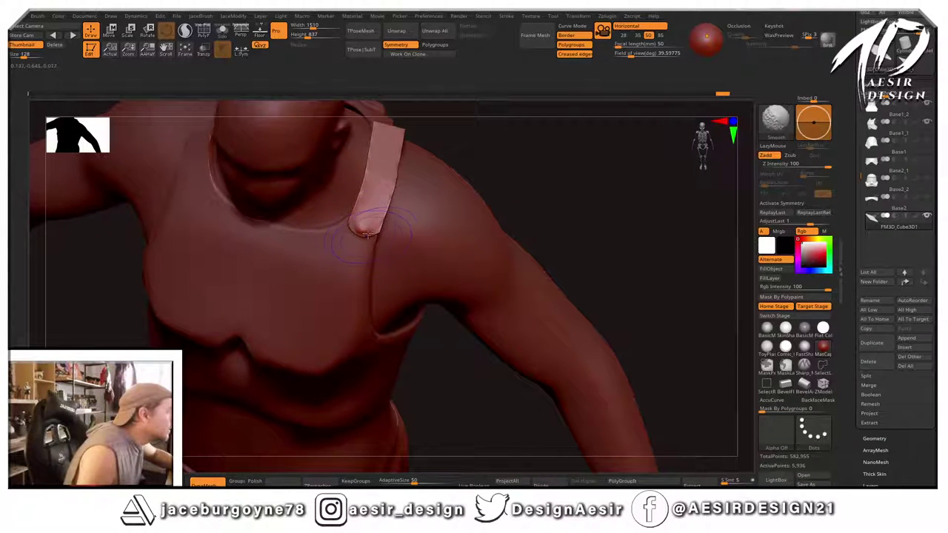
mouse_move(385, 214)
mouse_down()
mouse_move(385, 130)
mouse_move(354, 159)
mouse_up()
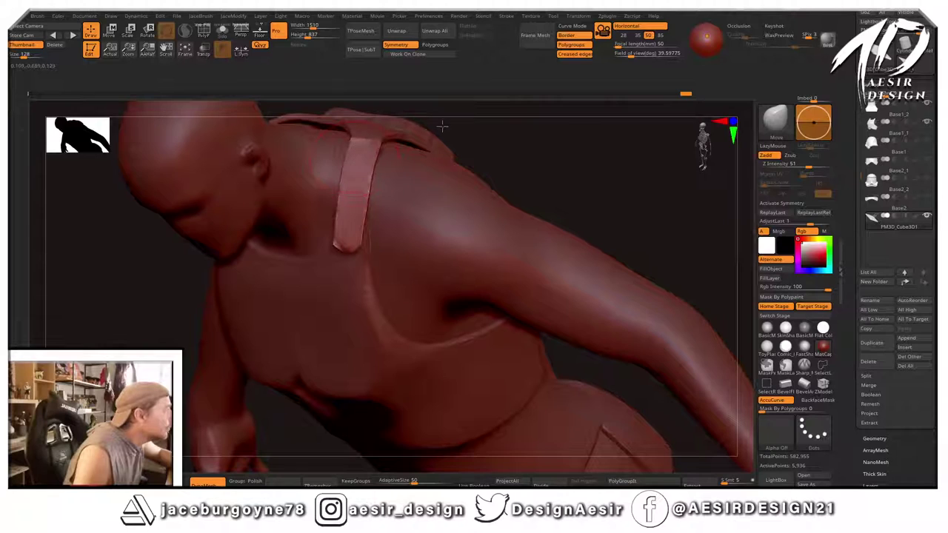
Adjust and smooth the middle of the strap so it curves over the top of the shoulder.
drag(442, 128, 375, 140)
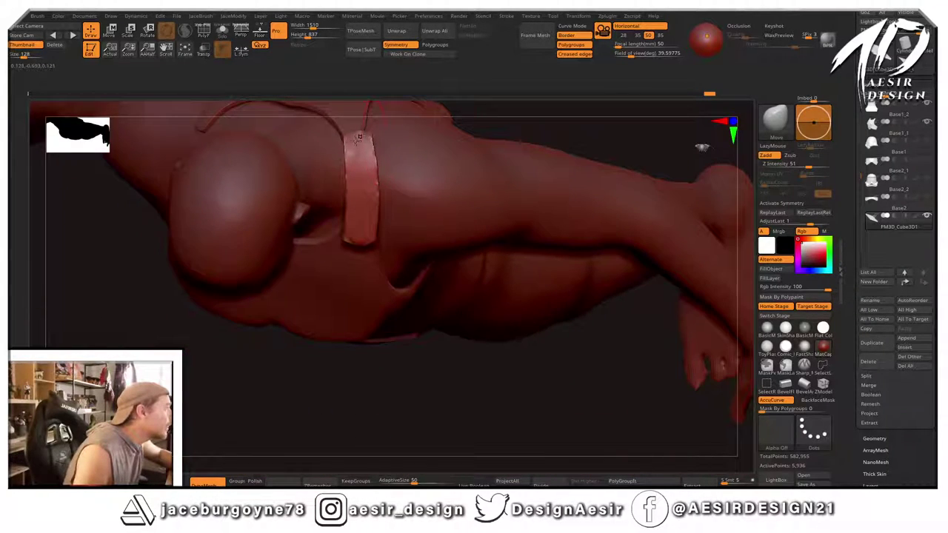
key(shift)
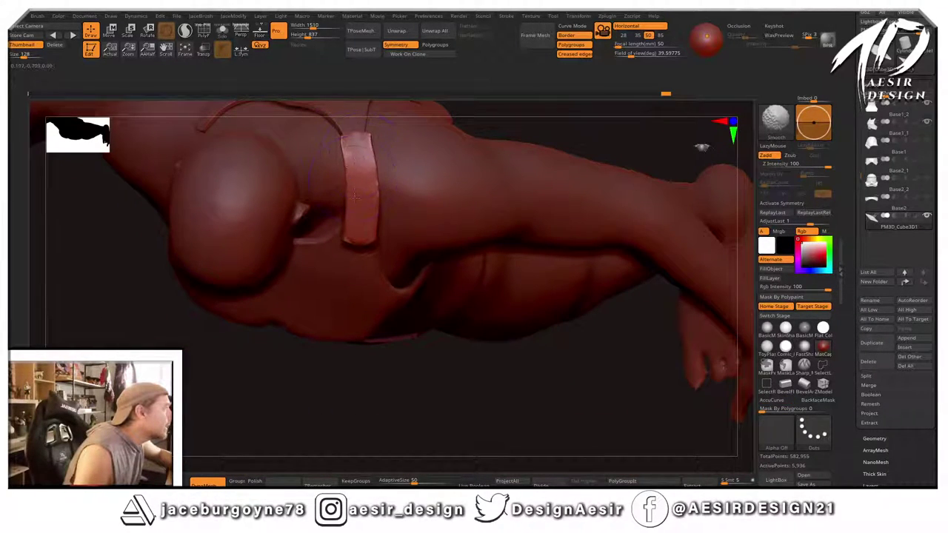
mouse_move(346, 328)
shift+mouse_down()
mouse_move(415, 252)
mouse_move(506, 178)
mouse_move(499, 166)
mouse_move(387, 175)
shift+mouse_up()
drag(468, 157, 383, 176)
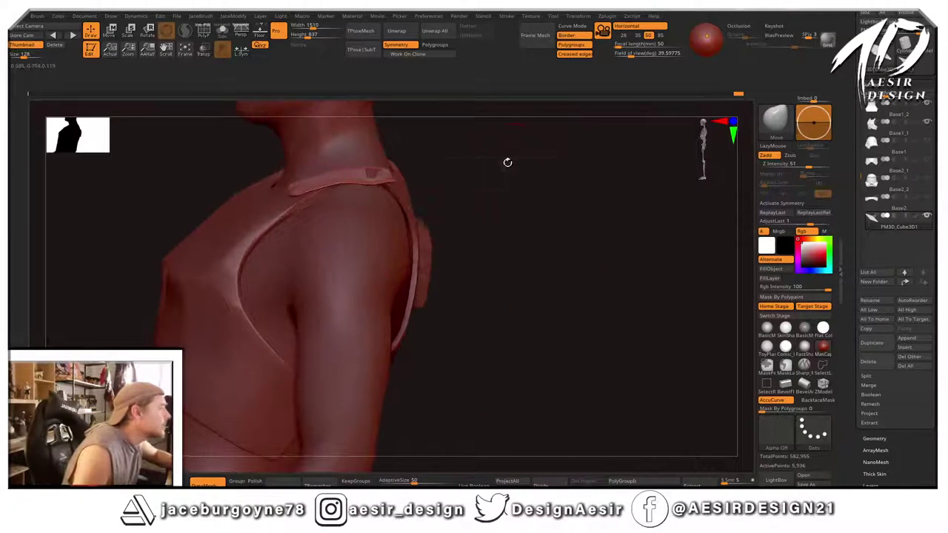
Reshape and smooth the strap's rear end so it wraps down over the back armour.
key(space)
drag(510, 164, 527, 151)
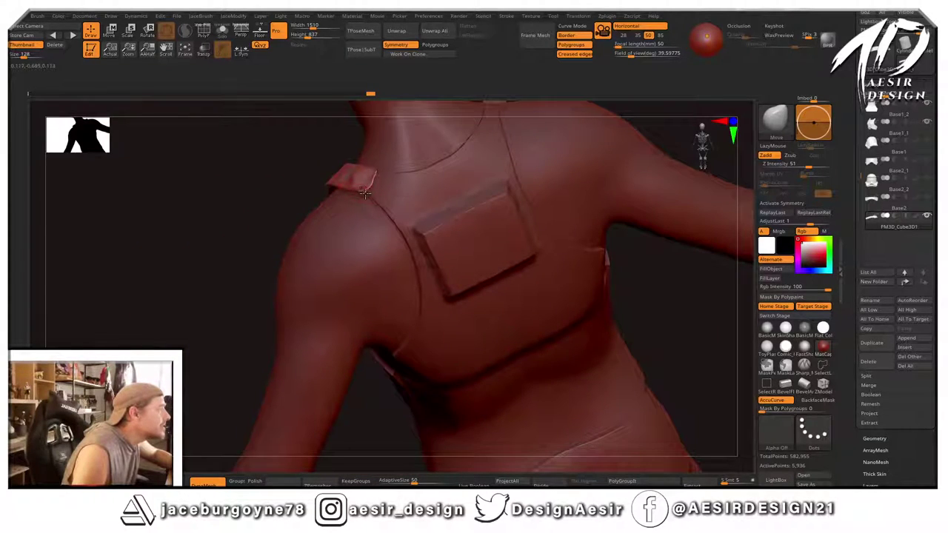
key(shift)
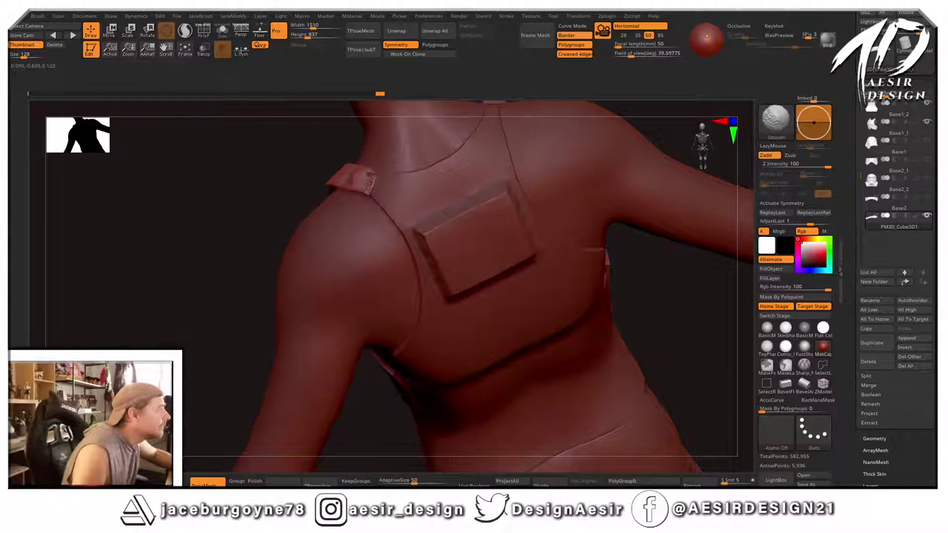
key(space)
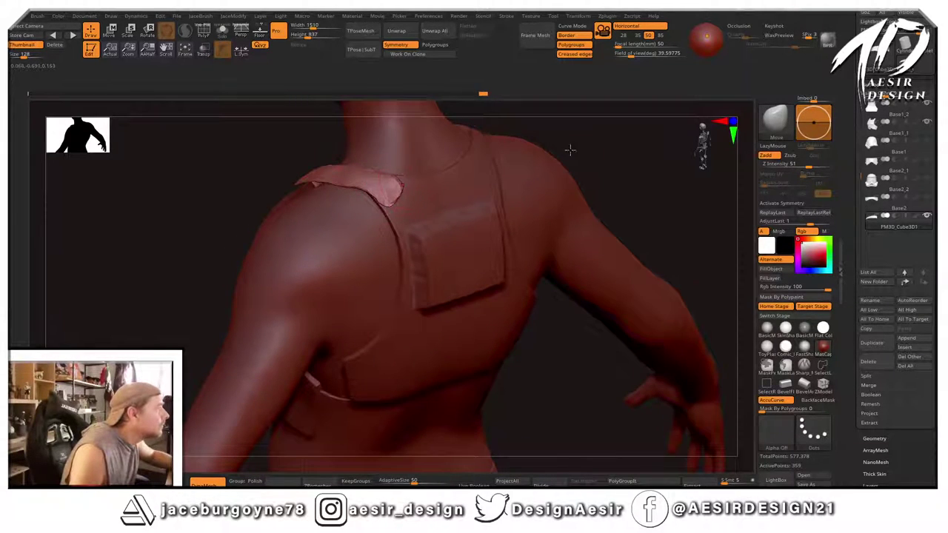
mouse_move(570, 149)
mouse_down()
mouse_move(592, 182)
mouse_move(587, 157)
mouse_up()
mouse_move(540, 184)
mouse_down()
mouse_move(517, 256)
mouse_move(472, 225)
mouse_up()
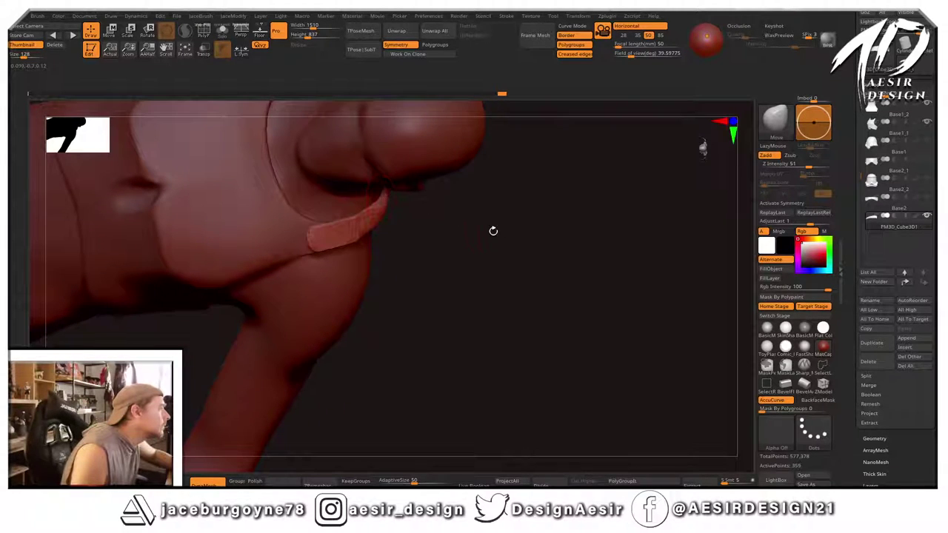
Switch the curved strap to its home stage and DynaMesh it again for a denser mesh.
click(778, 318)
alt+drag(593, 303, 605, 243)
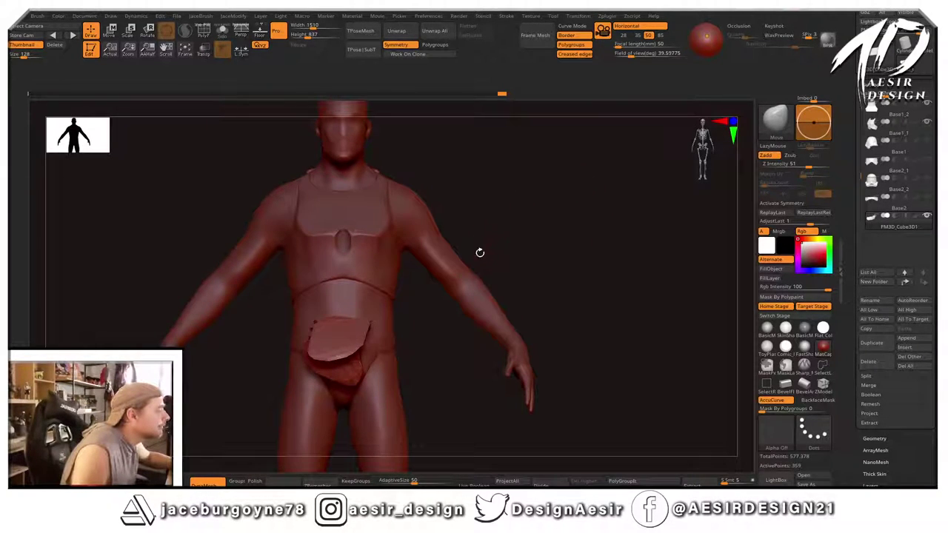
key(ctrl)
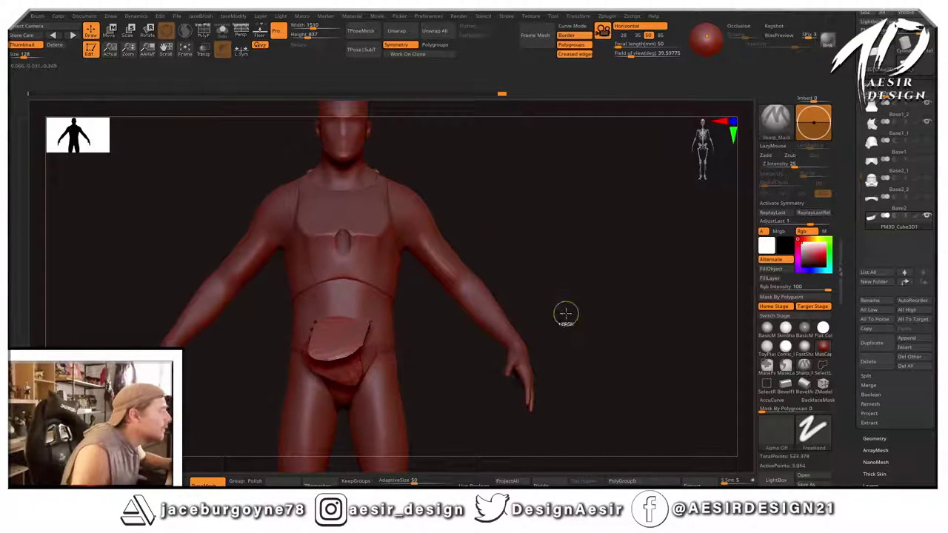
ctrl+drag(566, 315, 578, 328)
mouse_move(567, 317)
mouse_down()
mouse_move(571, 345)
mouse_move(586, 343)
mouse_move(614, 304)
mouse_move(603, 290)
mouse_up()
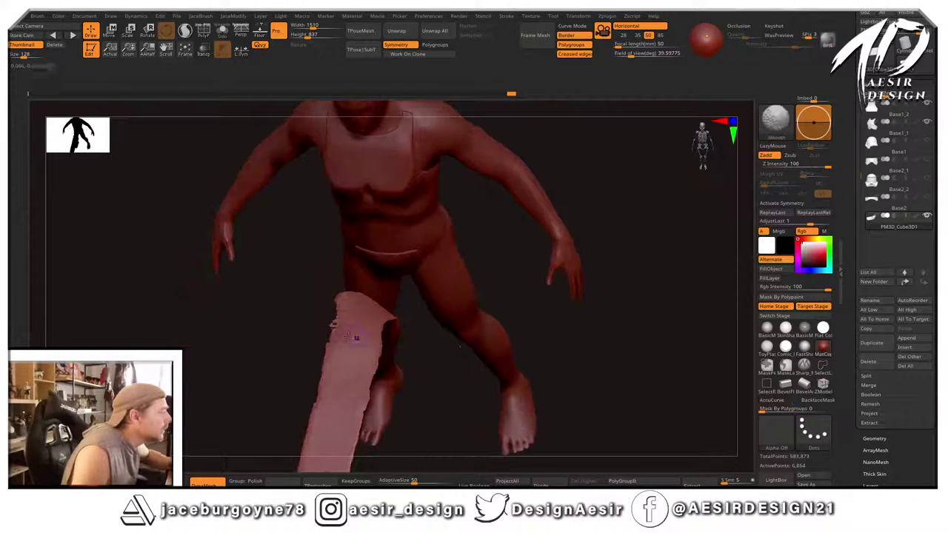
Smooth the enlarged strap and thicken its thin, ragged side edges and ends with the Inflat brush.
drag(353, 337, 413, 283)
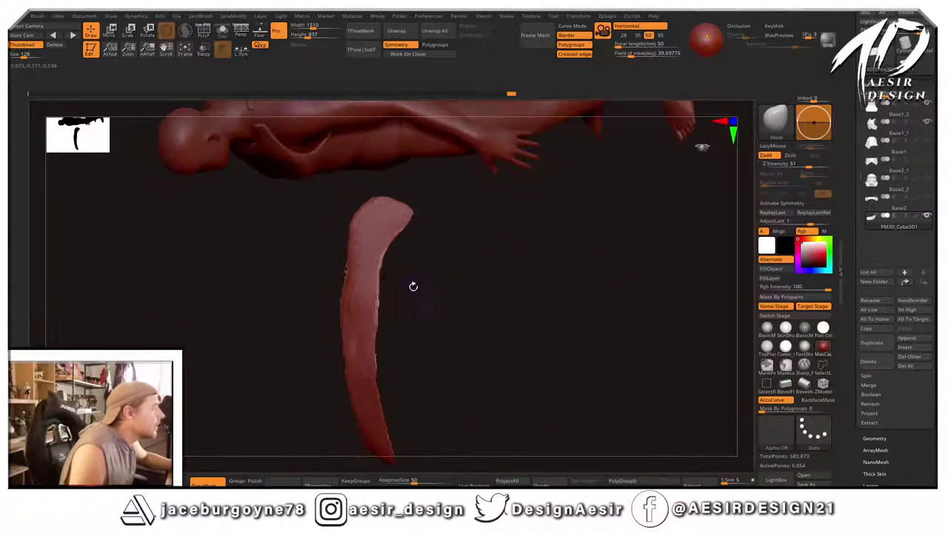
mouse_move(374, 377)
mouse_down()
mouse_move(321, 381)
mouse_move(327, 276)
mouse_move(330, 305)
mouse_up()
key(space)
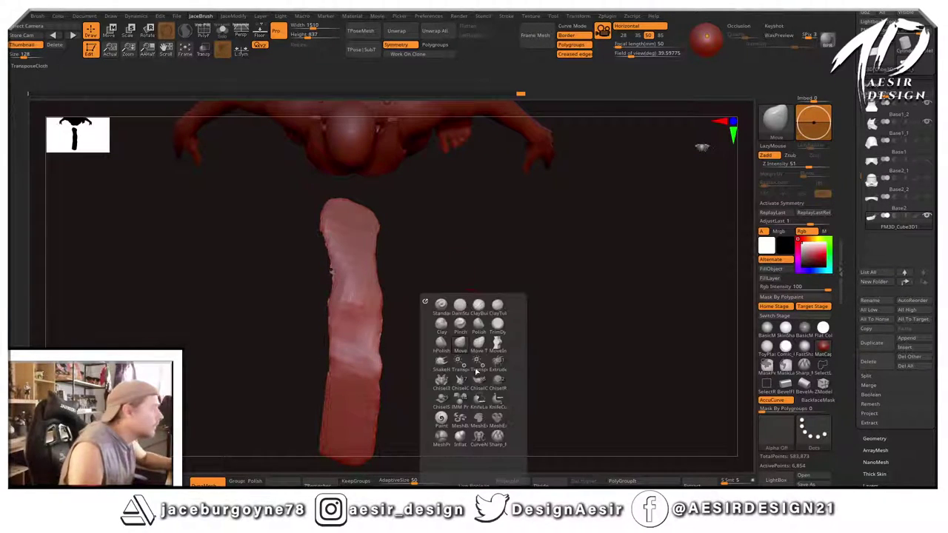
click(460, 437)
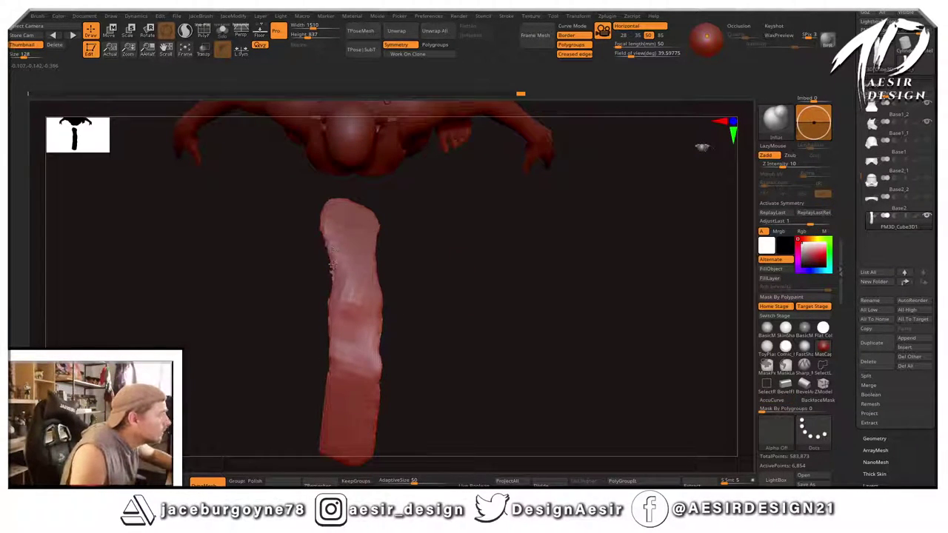
key(space)
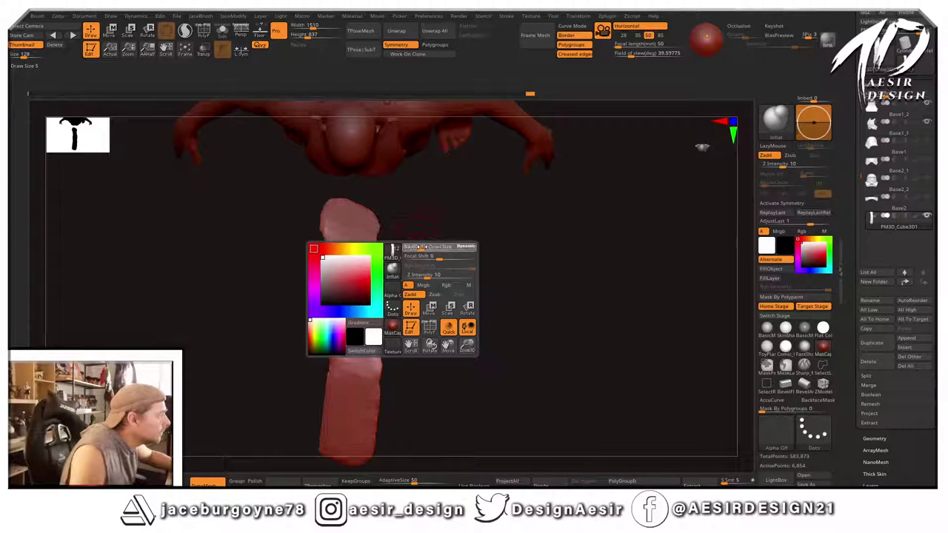
drag(332, 286, 328, 393)
mouse_move(461, 265)
mouse_down()
mouse_move(383, 265)
mouse_move(362, 335)
mouse_up()
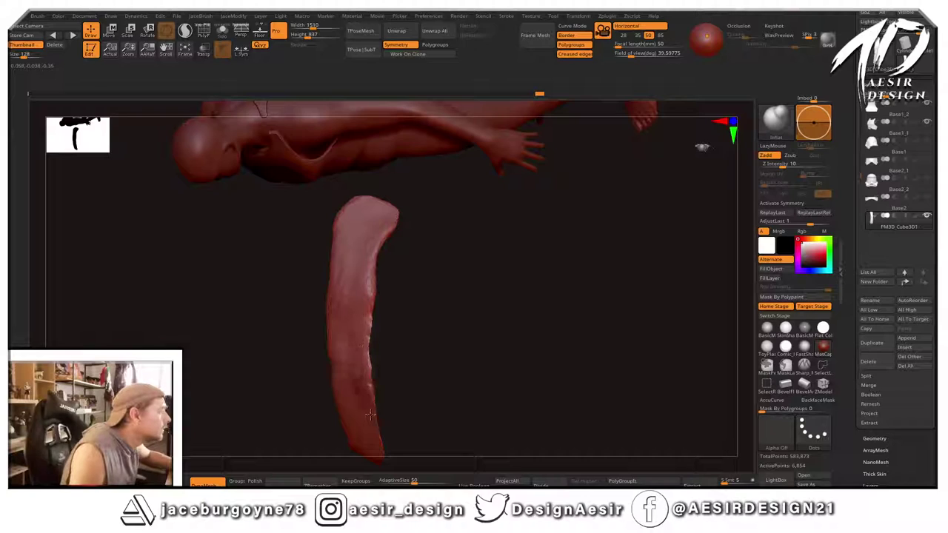
drag(403, 357, 382, 194)
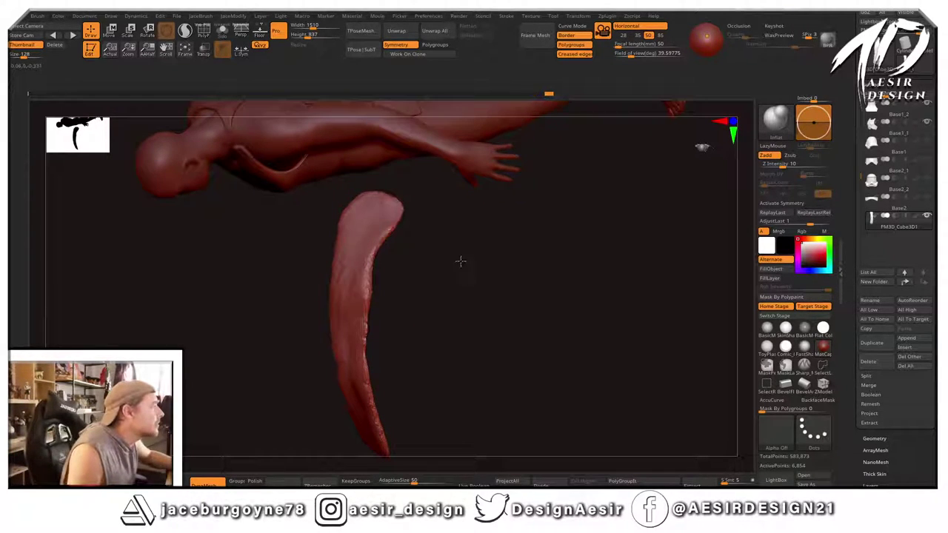
drag(460, 261, 406, 217)
drag(588, 174, 504, 220)
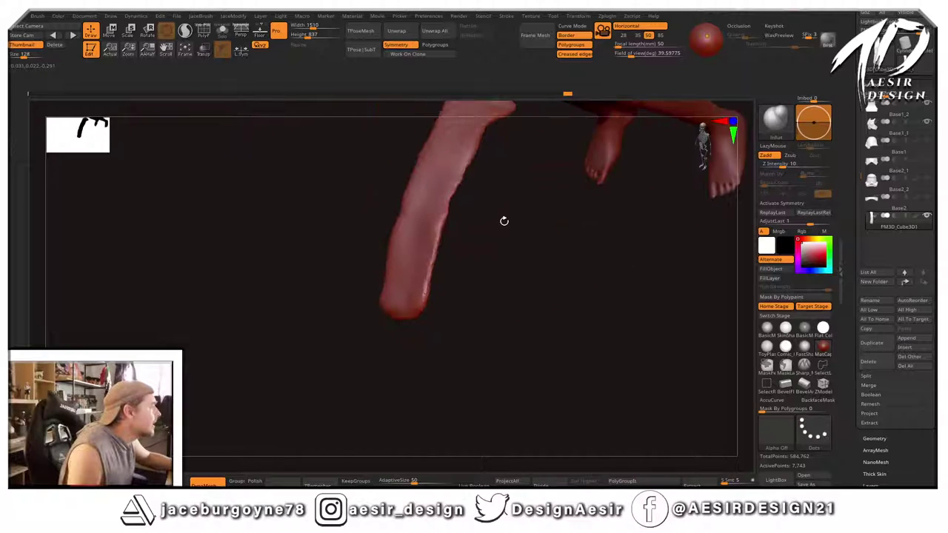
Refine the strap's uneven surface and edges with inflating and smoothing strokes, and select the Move brush.
key(space)
mouse_move(514, 157)
mouse_down()
mouse_move(498, 229)
mouse_move(580, 138)
mouse_move(614, 131)
mouse_move(571, 175)
mouse_move(519, 193)
mouse_move(571, 233)
mouse_move(535, 233)
mouse_move(399, 172)
mouse_up()
key(shift)
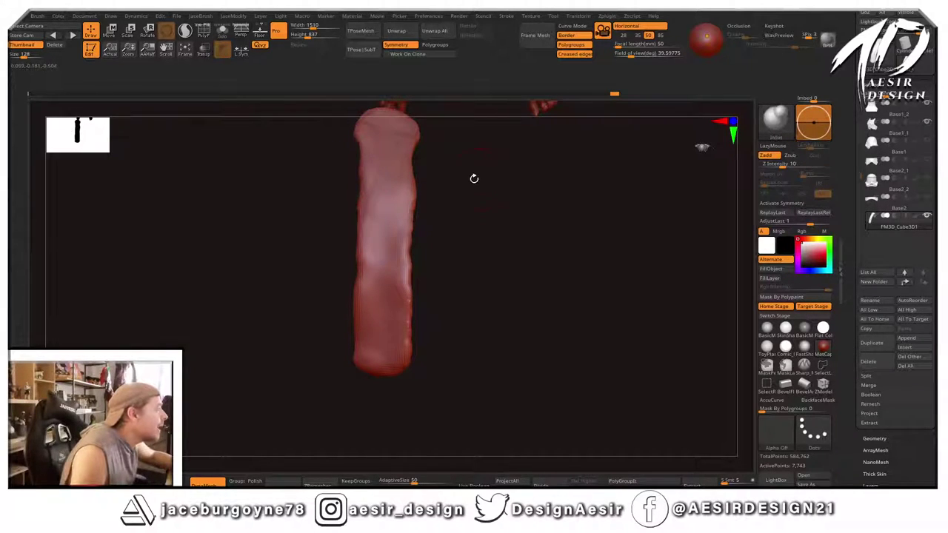
key(space)
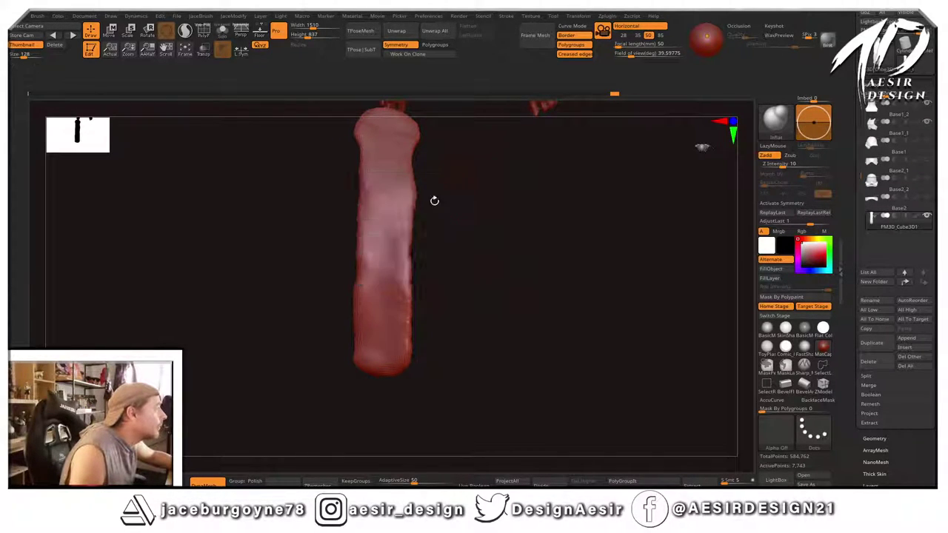
key(b)
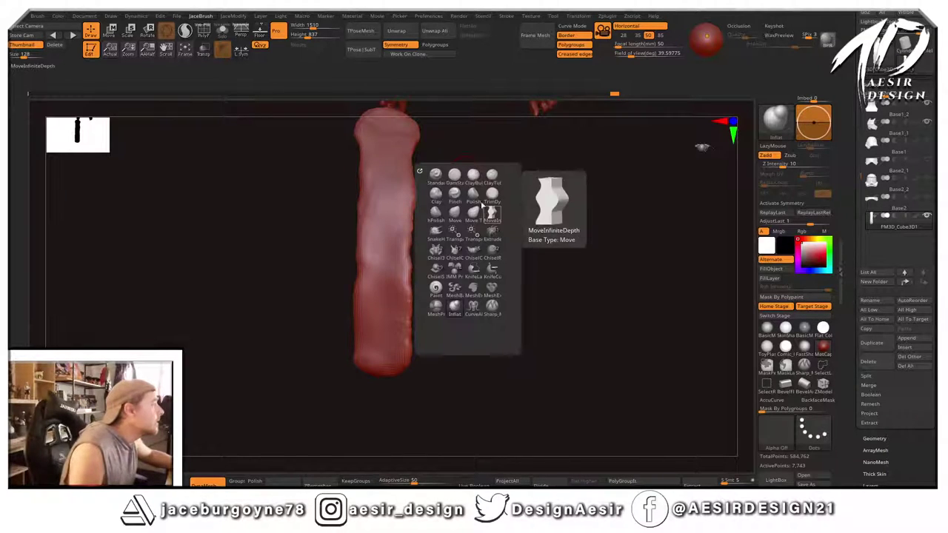
click(454, 214)
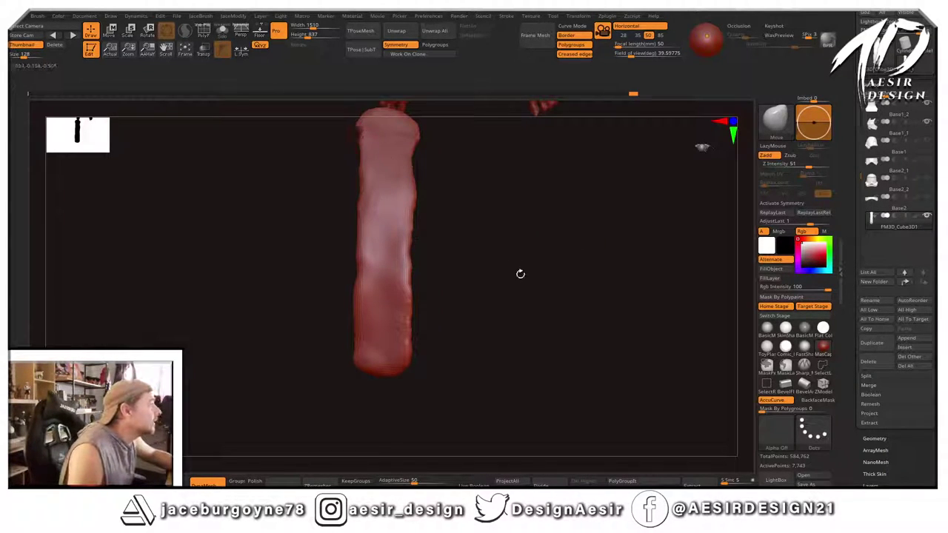
Undo the last stage change and switch the strap back to its shoulder placement.
drag(520, 274, 708, 267)
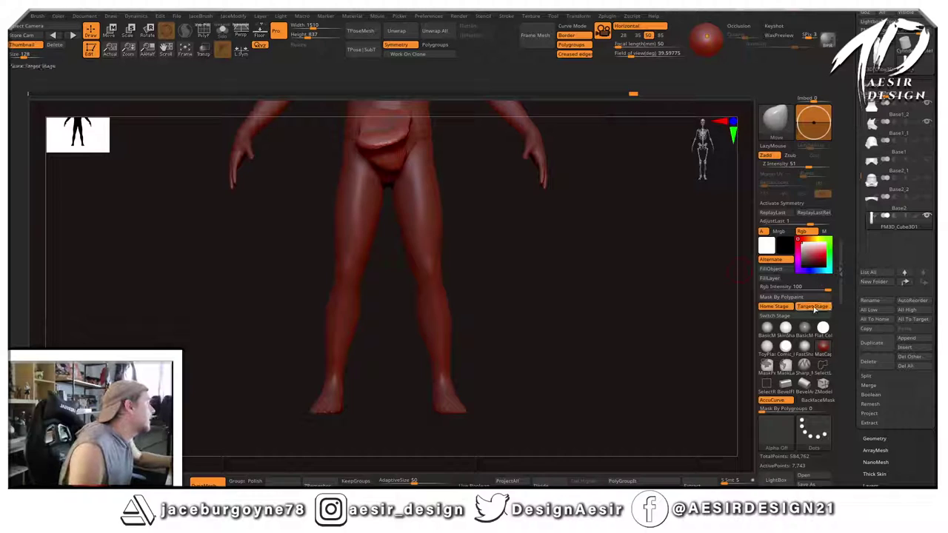
click(813, 309)
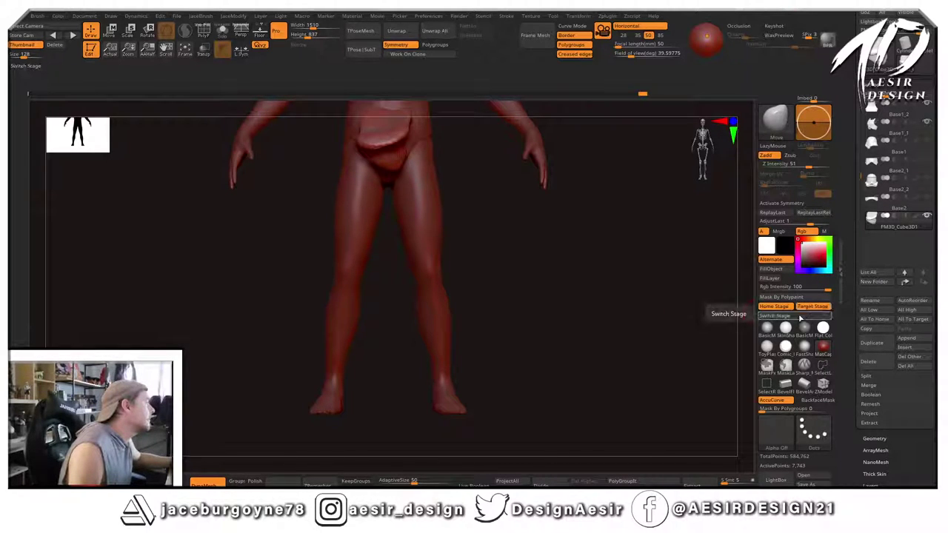
click(791, 316)
mouse_move(673, 308)
alt+mouse_down()
mouse_move(637, 464)
mouse_move(614, 345)
mouse_move(612, 357)
mouse_move(647, 332)
alt+mouse_up()
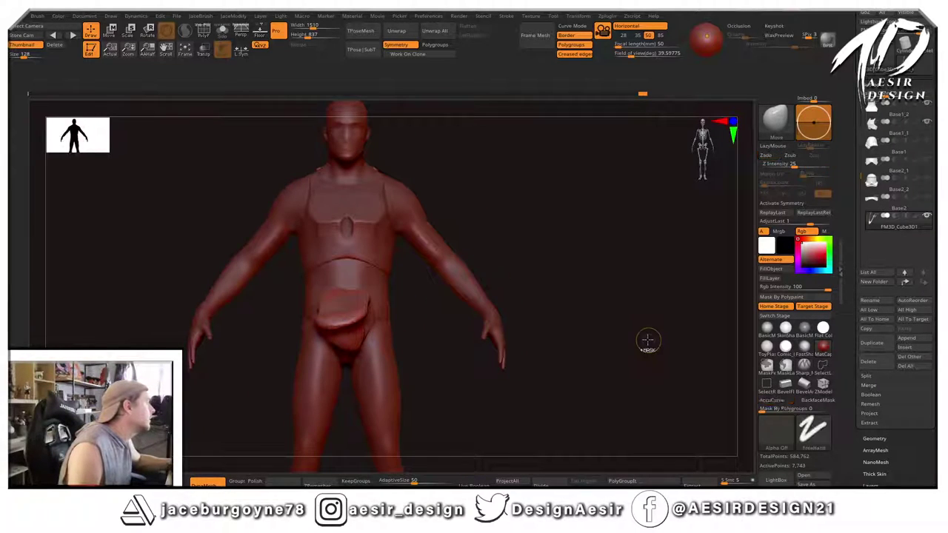
key(ctrl+z)
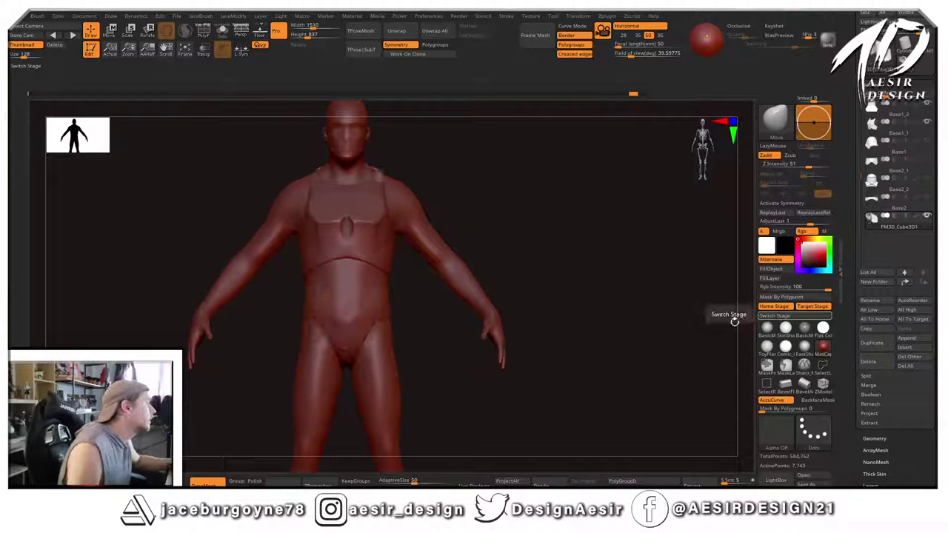
click(776, 316)
alt+drag(600, 260, 620, 332)
mouse_move(707, 307)
mouse_down()
mouse_move(718, 314)
mouse_move(612, 274)
mouse_move(617, 257)
mouse_up()
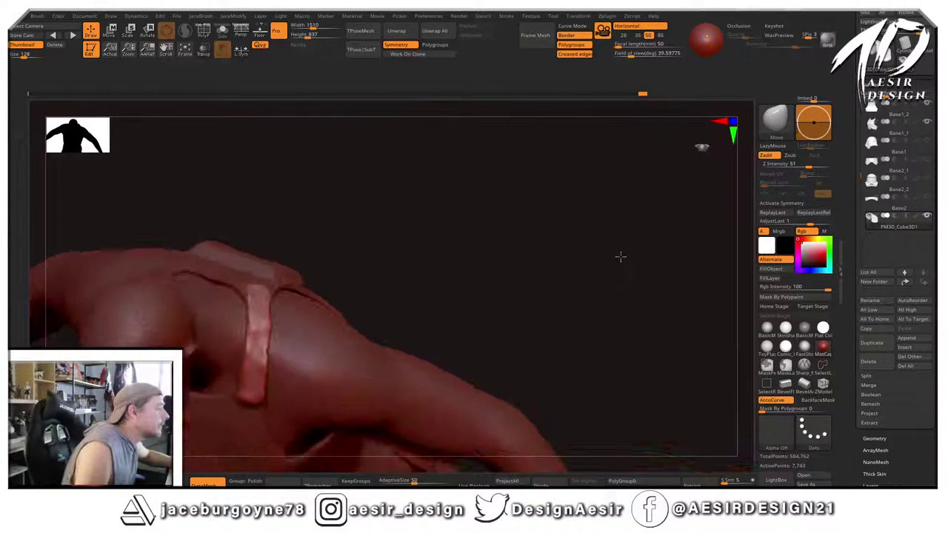
Mirror and weld the shoulder strap so that both shoulders carry a matching strap.
key(shift)
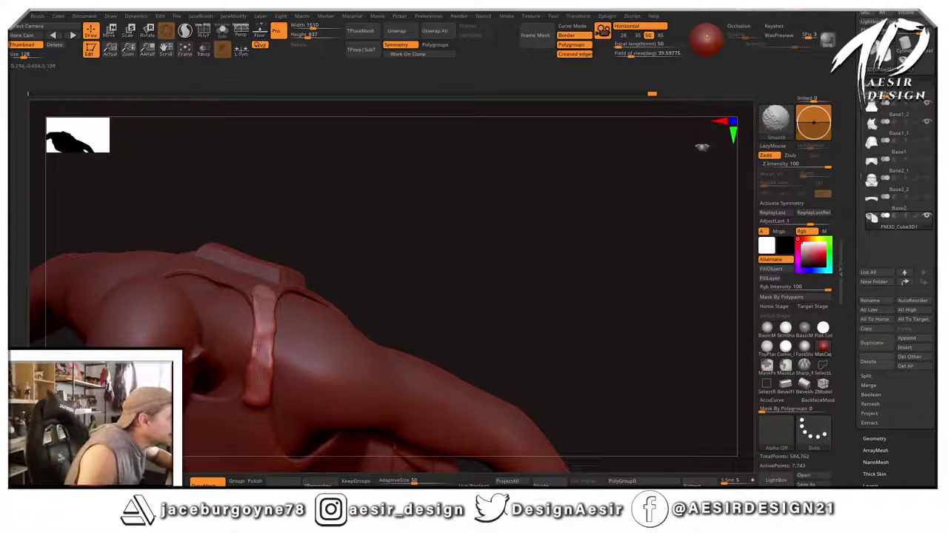
mouse_move(428, 259)
mouse_down()
mouse_move(438, 216)
mouse_move(504, 185)
mouse_up()
key(2)
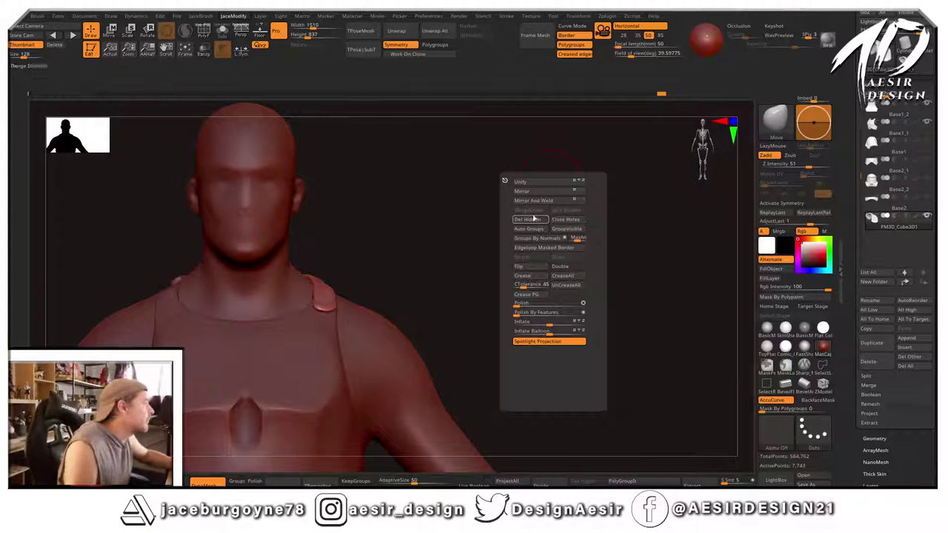
click(533, 201)
drag(455, 274, 430, 281)
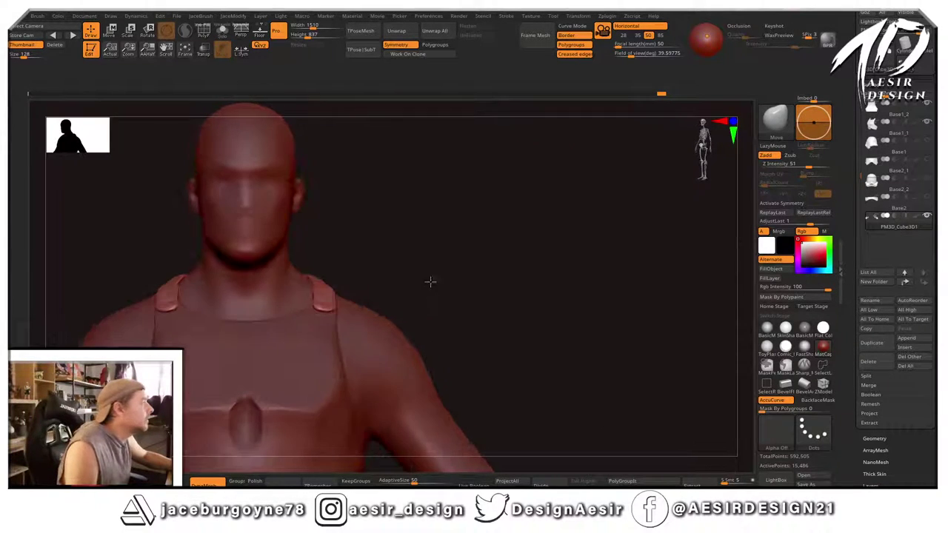
Save the project over the existing 001Trooper_14_11 file.
mouse_move(489, 260)
alt+mouse_down()
mouse_move(504, 246)
mouse_move(598, 220)
mouse_move(577, 214)
mouse_move(574, 241)
alt+mouse_up()
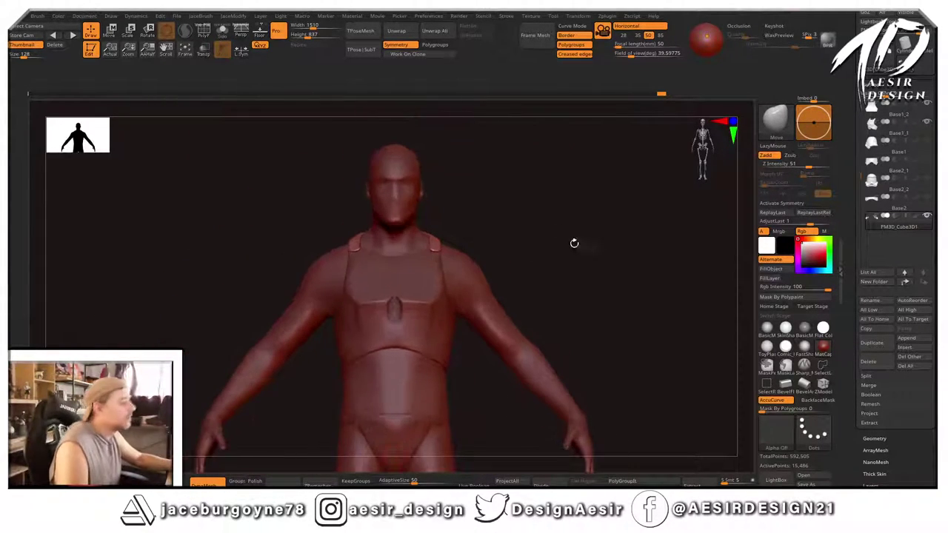
key(ctrl+s)
click(729, 485)
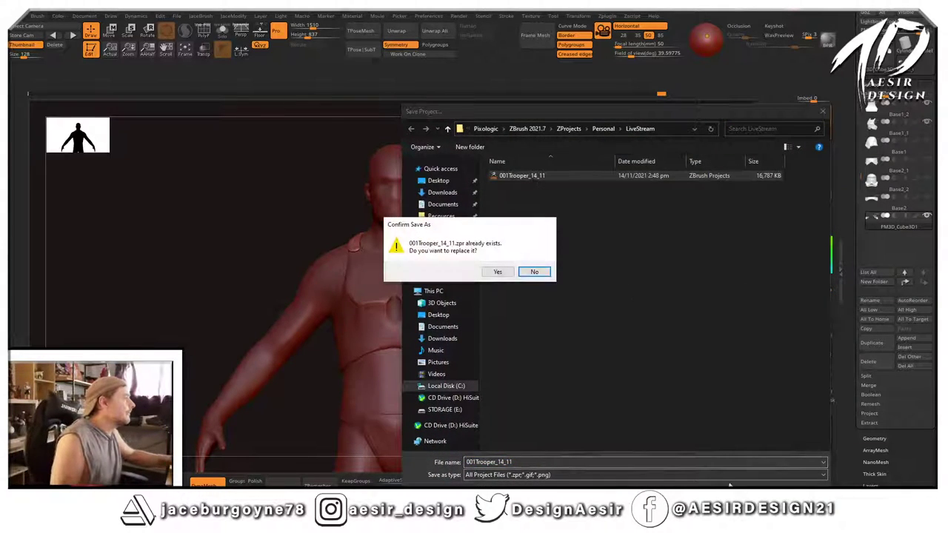
click(497, 272)
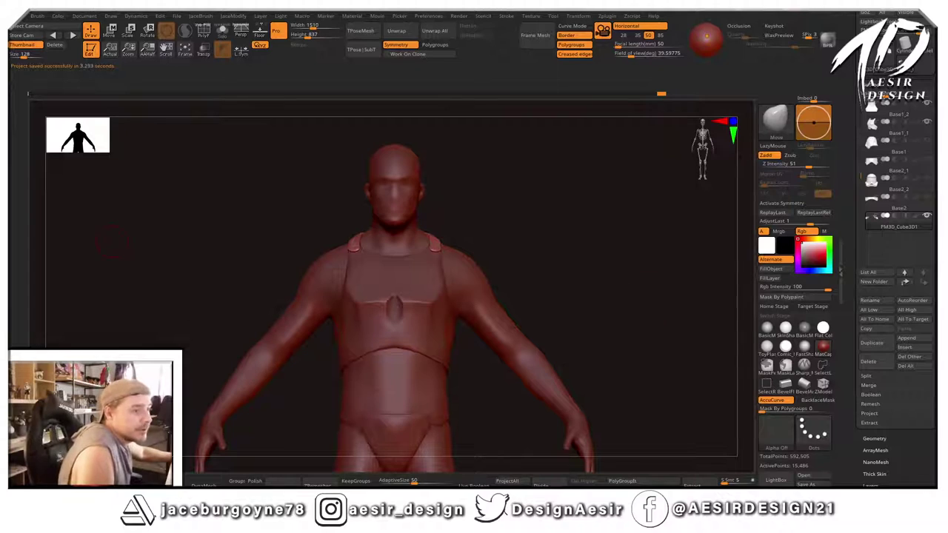
Check the straps on the upper body from side and front, and show the Base1 helmet on the head.
mouse_move(562, 221)
mouse_down()
mouse_move(535, 245)
mouse_move(556, 233)
mouse_move(463, 214)
mouse_up()
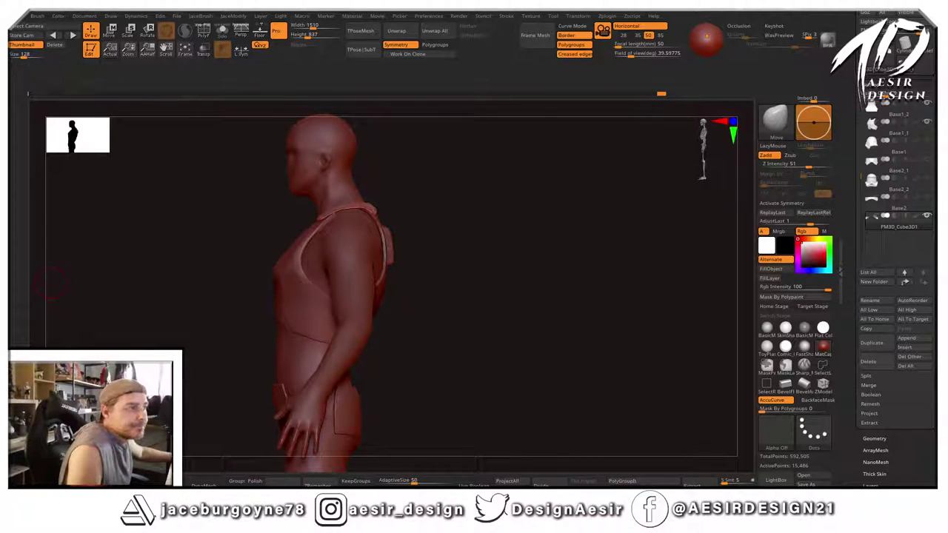
mouse_move(522, 274)
mouse_down()
mouse_move(635, 282)
mouse_move(563, 250)
mouse_move(550, 200)
mouse_move(565, 233)
mouse_move(503, 222)
mouse_move(503, 234)
mouse_move(502, 222)
mouse_up()
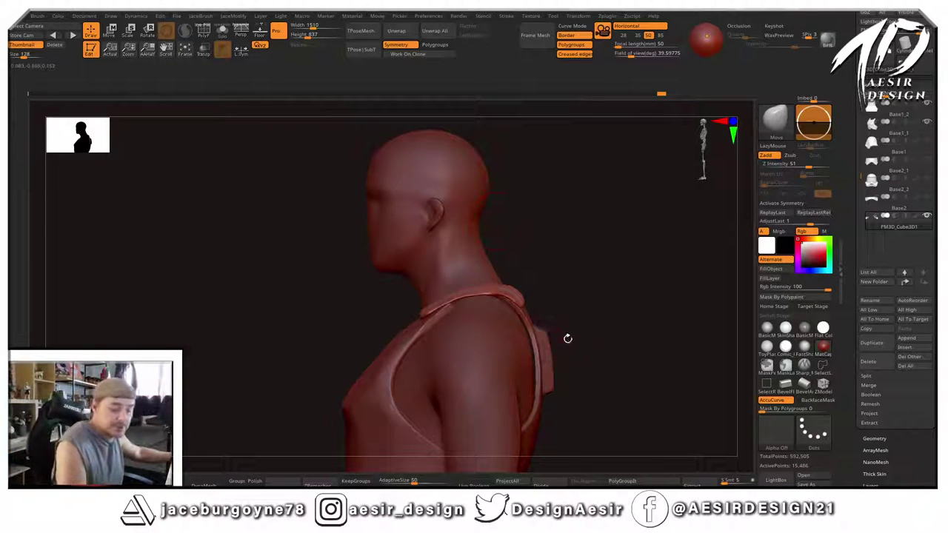
mouse_move(585, 281)
alt+mouse_down()
mouse_move(591, 390)
mouse_move(542, 318)
mouse_move(560, 269)
mouse_move(586, 334)
alt+mouse_up()
mouse_move(929, 181)
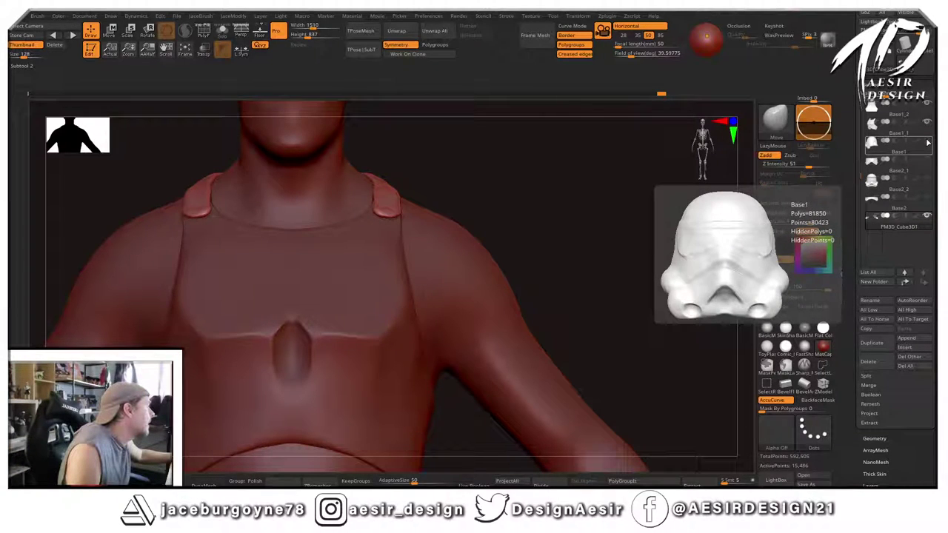
click(927, 141)
alt+drag(614, 208, 653, 361)
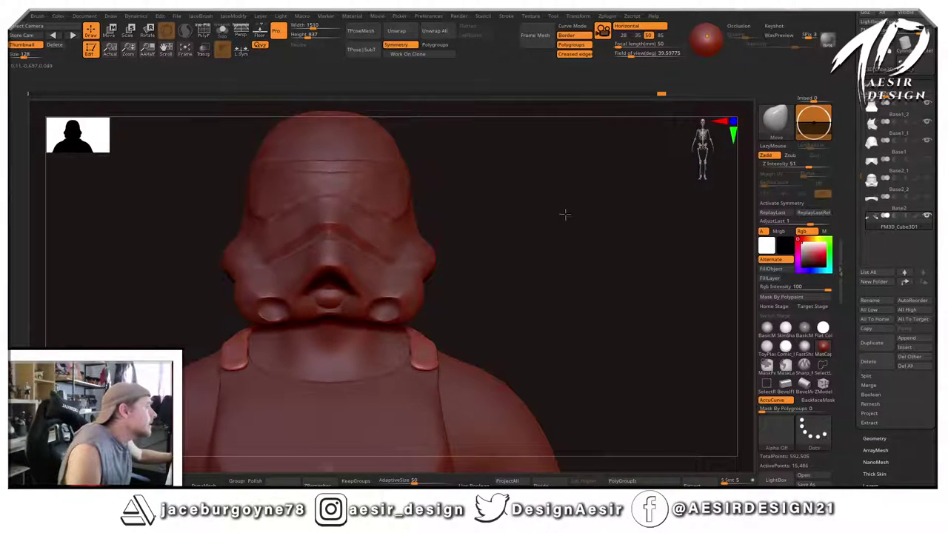
mouse_move(565, 215)
mouse_down()
mouse_move(542, 215)
mouse_move(571, 209)
mouse_up()
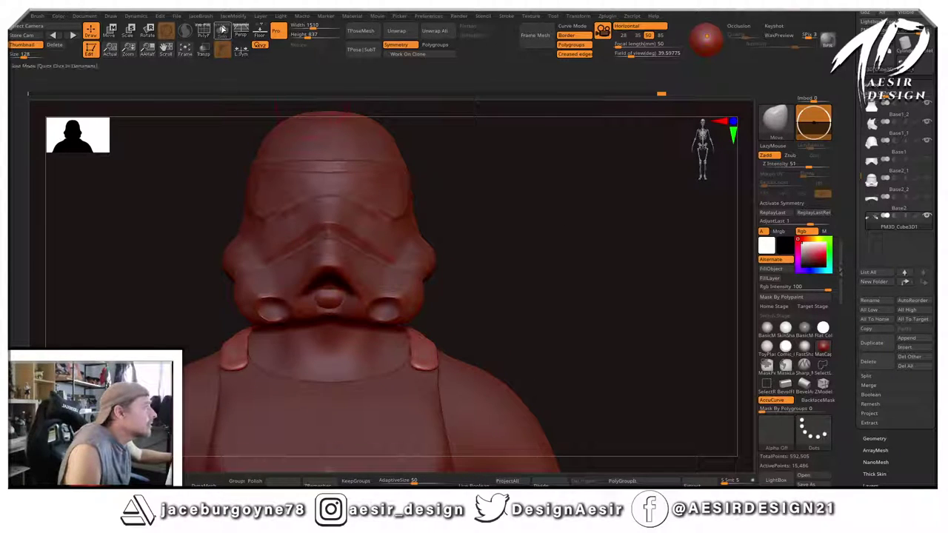
Turn on ghosted transparency and select the Base body to examine how the head and neck sit inside the helmet.
click(205, 50)
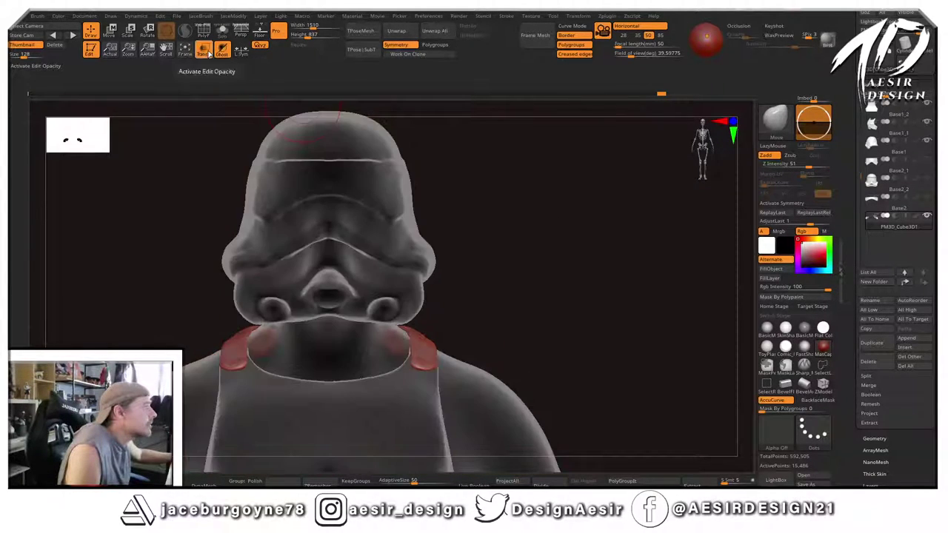
mouse_move(609, 178)
mouse_down()
mouse_move(571, 180)
mouse_move(600, 178)
mouse_up()
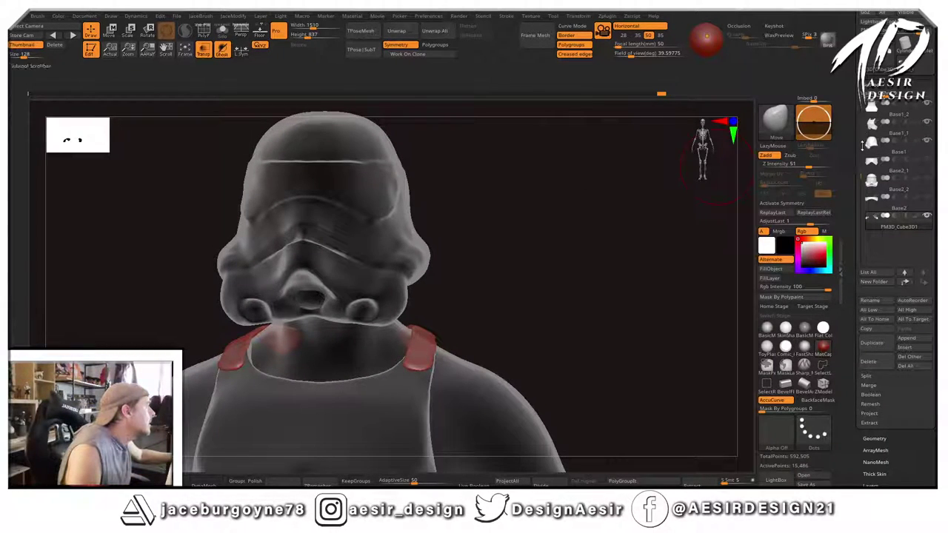
drag(862, 145, 857, 97)
click(920, 134)
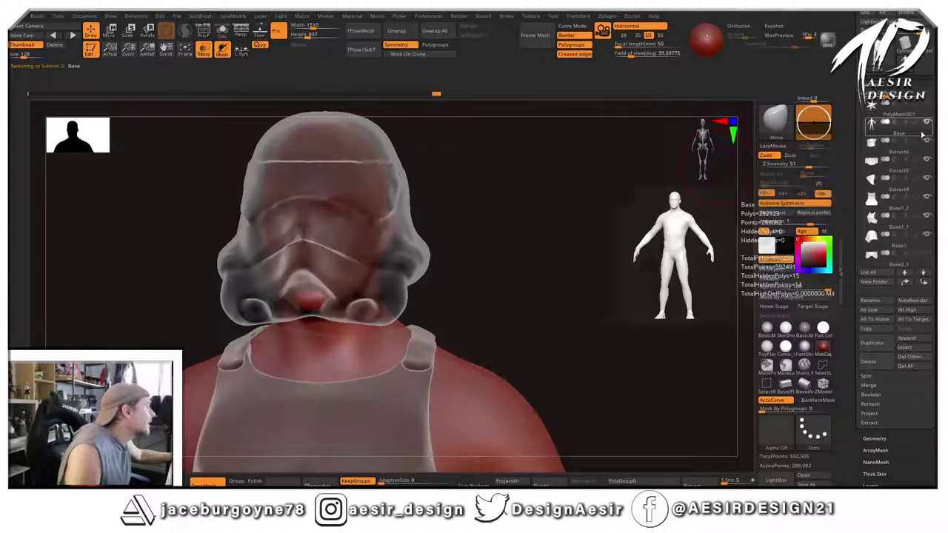
shift+drag(576, 279, 521, 282)
alt+drag(684, 245, 555, 118)
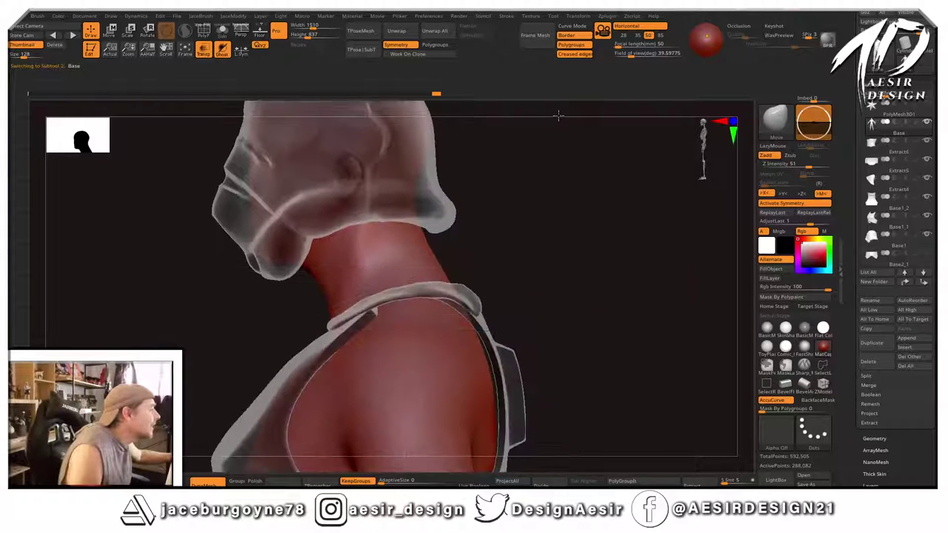
drag(565, 169, 489, 242)
key(shift)
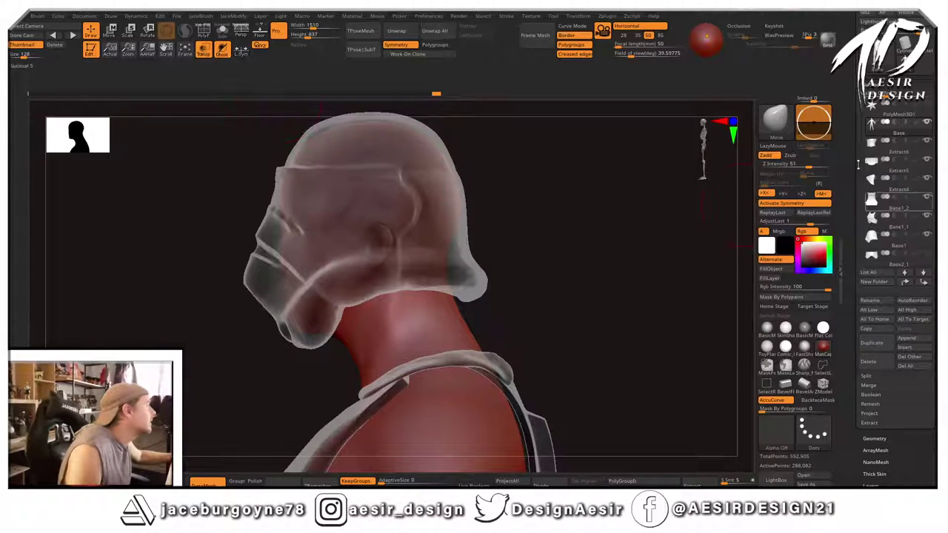
Select the Base2 visor piece and turn off transparency to show the helmet solid from the front.
scroll(859, 165, down, 3)
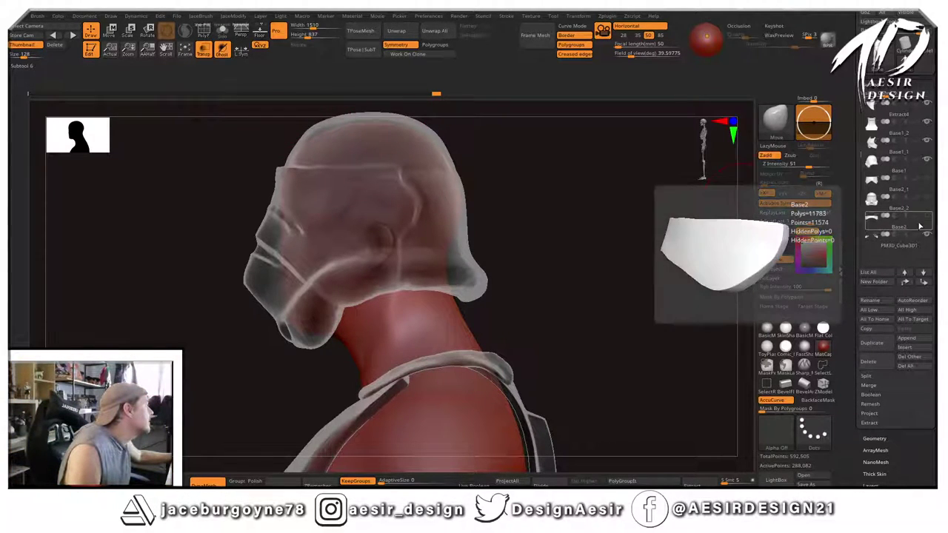
click(923, 225)
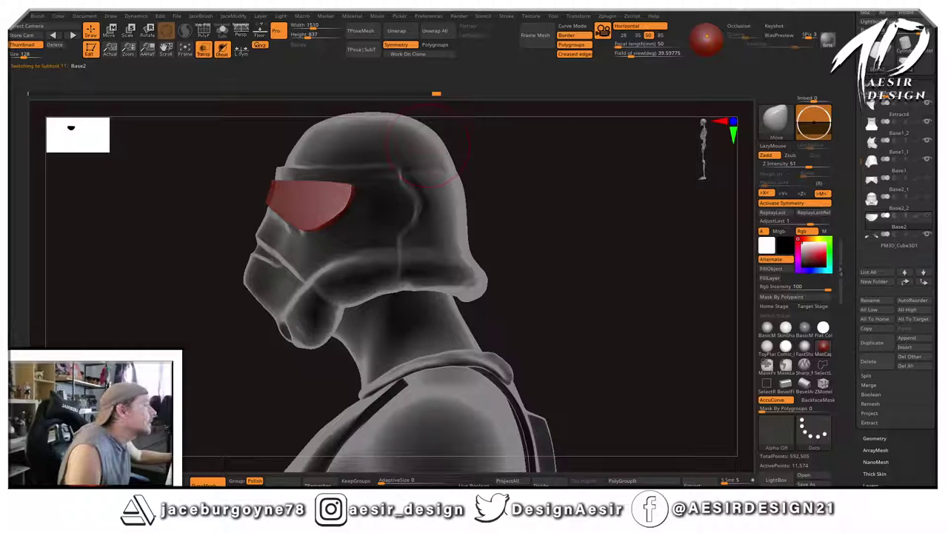
click(204, 49)
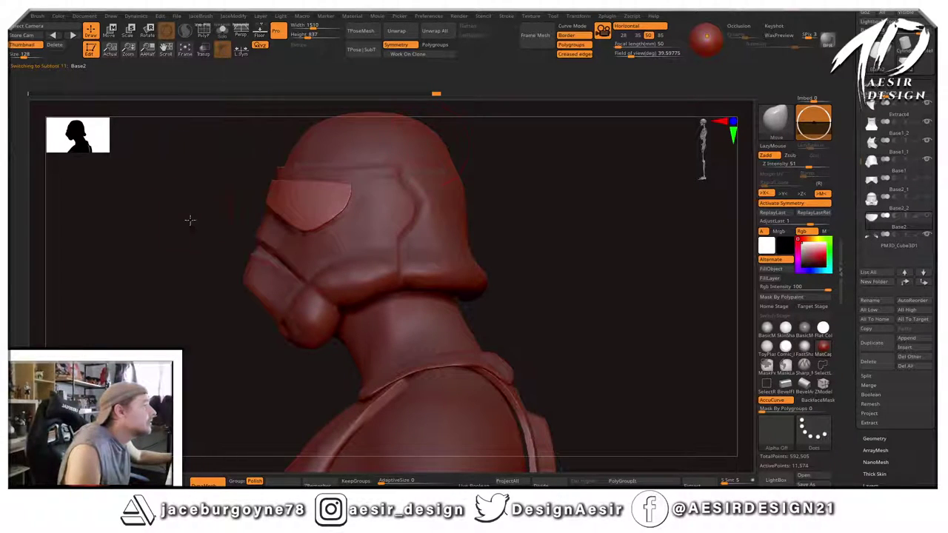
drag(188, 218, 282, 222)
alt+drag(521, 229, 521, 208)
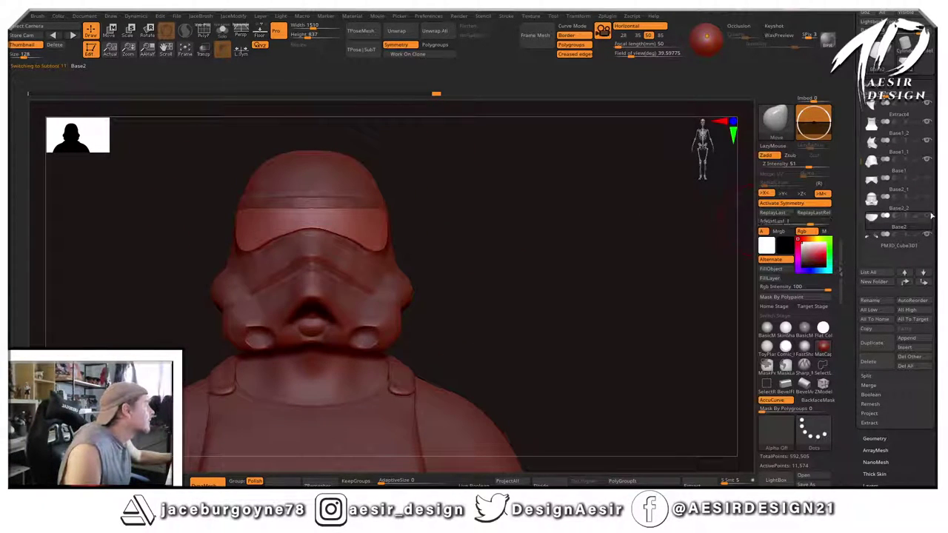
Select the separate Base2_2 helmet shell and hide the Base1 helmet and the pieces filling the eye opening.
click(929, 181)
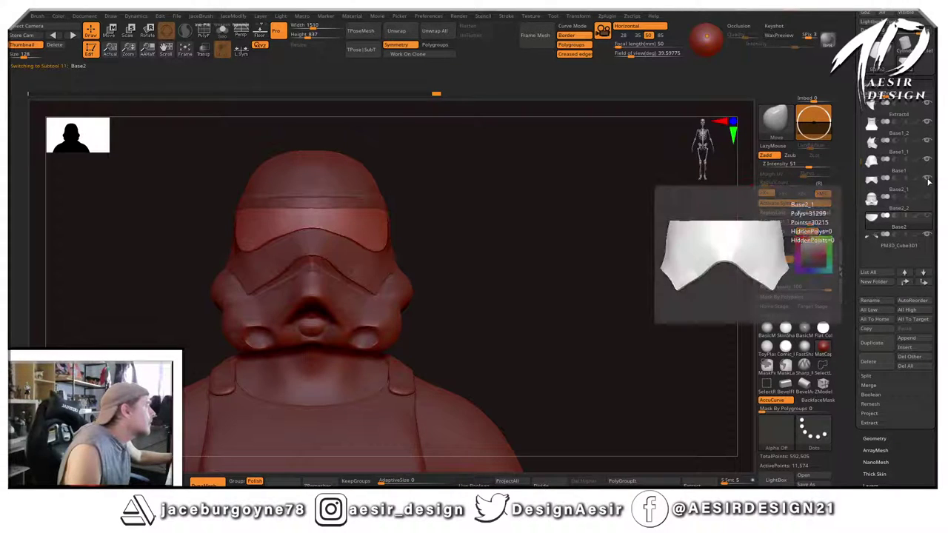
click(923, 209)
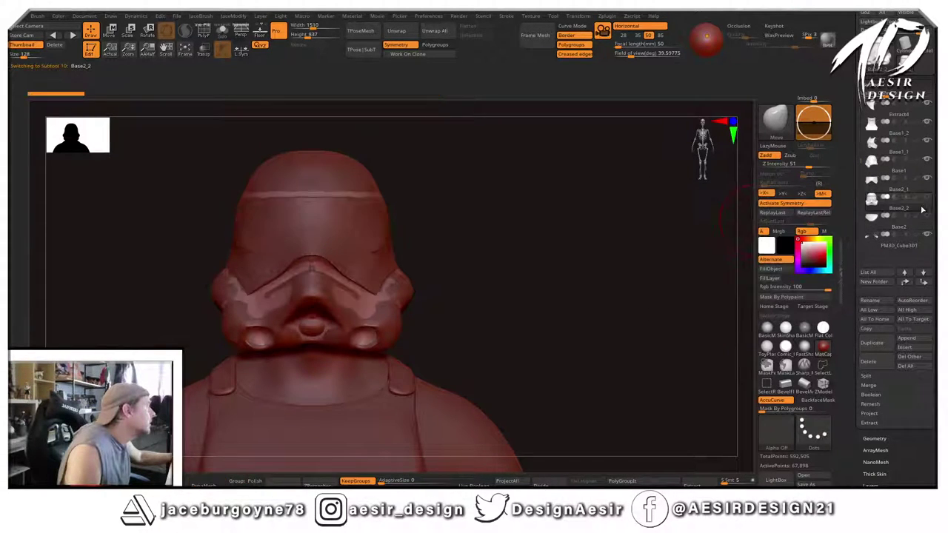
drag(489, 256, 458, 277)
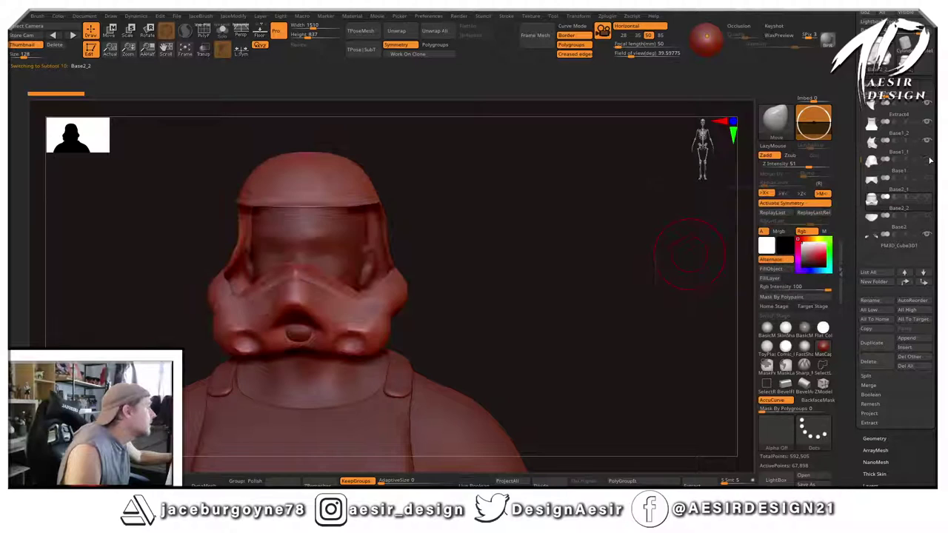
drag(683, 254, 526, 244)
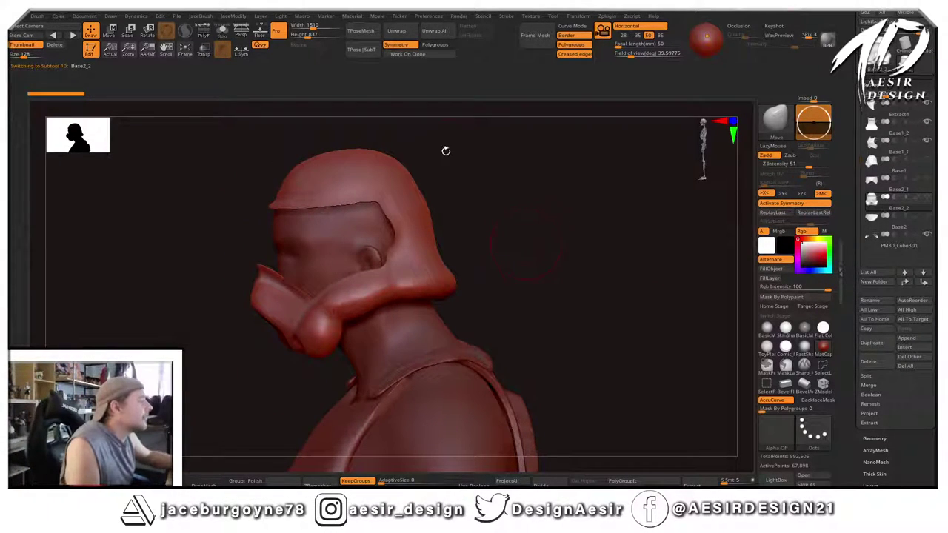
drag(508, 193, 607, 180)
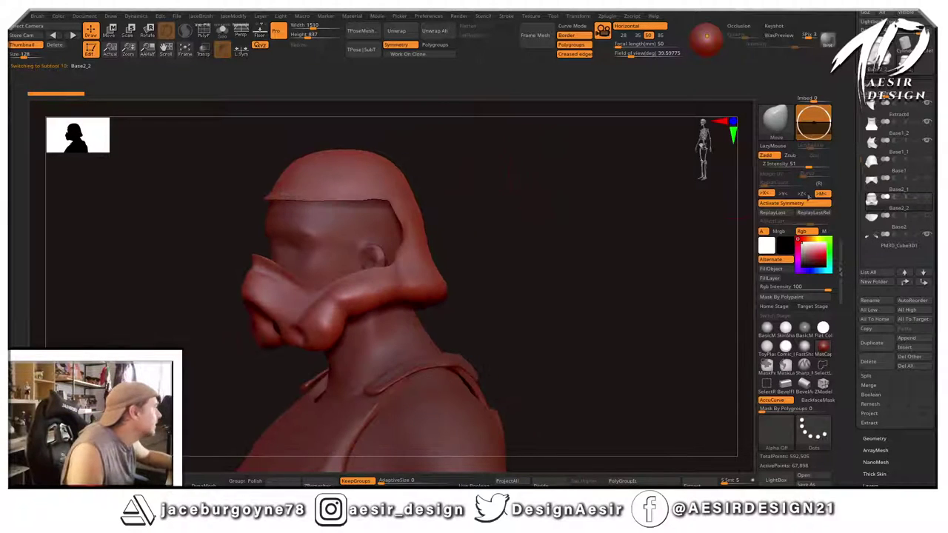
Show the Base2 visor and the Base2_1 face insert together inside the helmet shell.
click(926, 179)
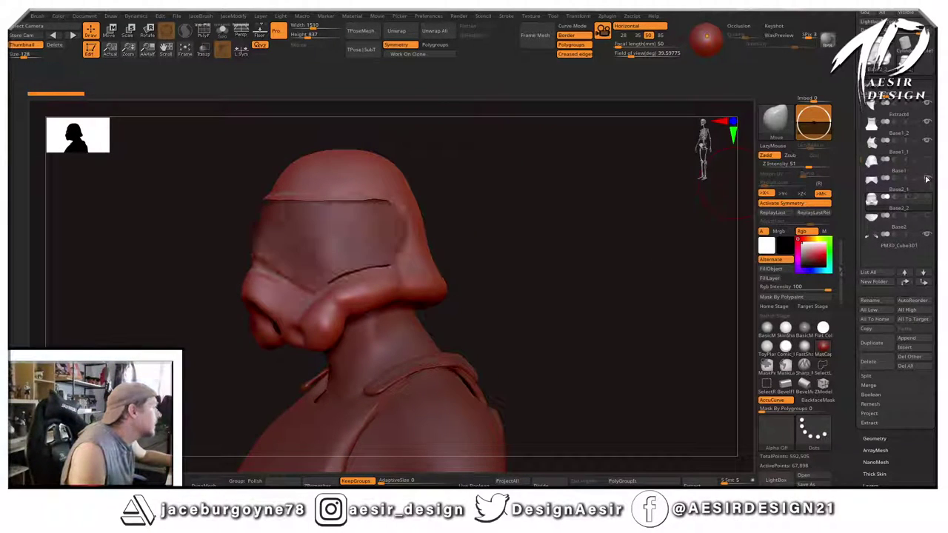
drag(665, 258, 697, 257)
click(926, 180)
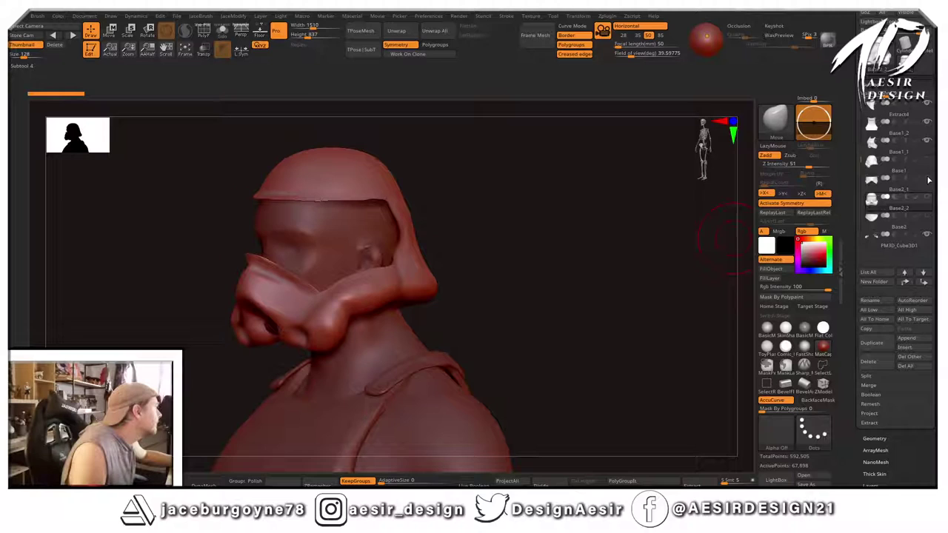
click(929, 220)
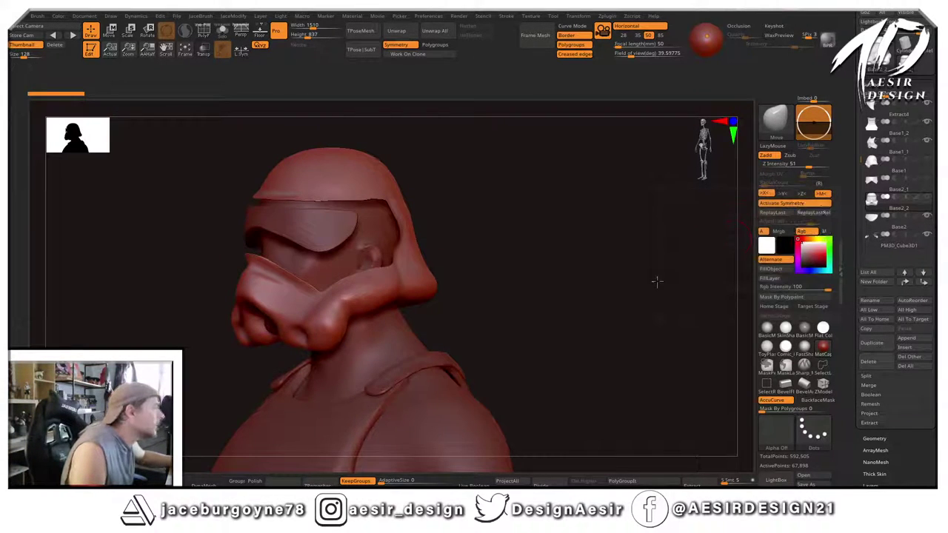
drag(656, 280, 569, 197)
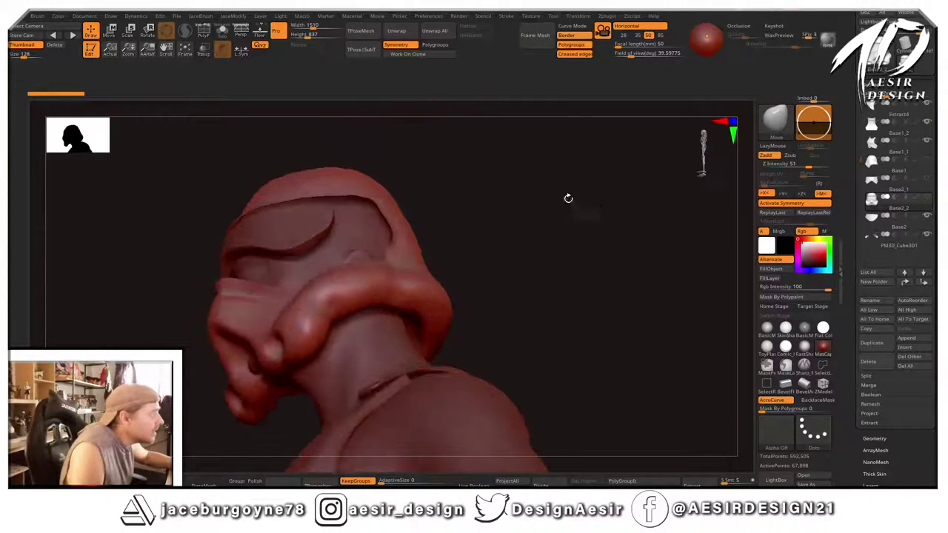
drag(497, 165, 574, 184)
click(928, 180)
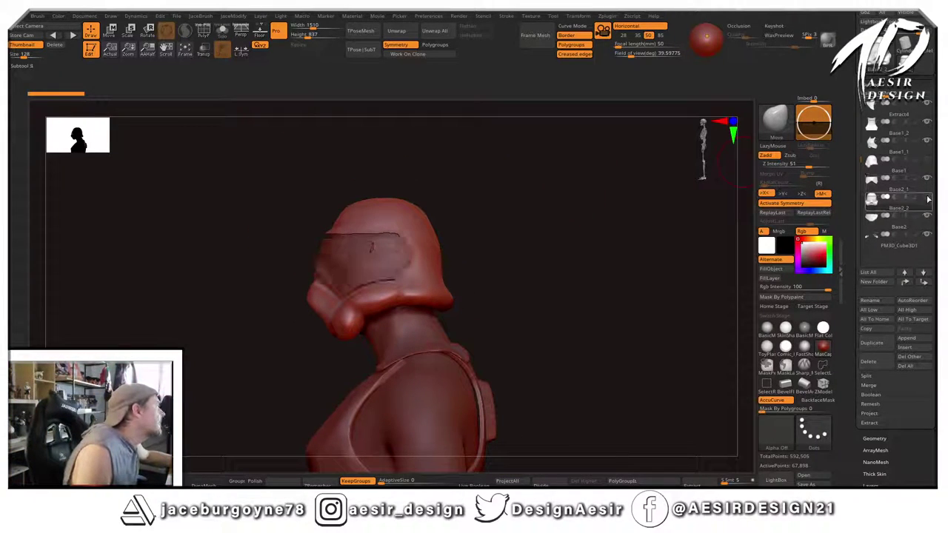
Review the whole helmeted figure from side and front, and bring in the stormtrooper reference images for comparison.
drag(751, 214, 468, 282)
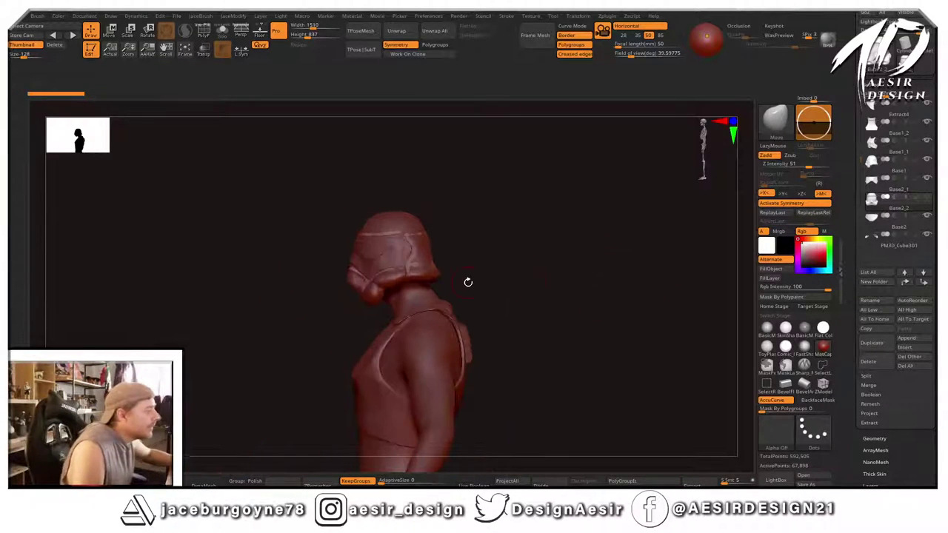
drag(555, 242, 592, 241)
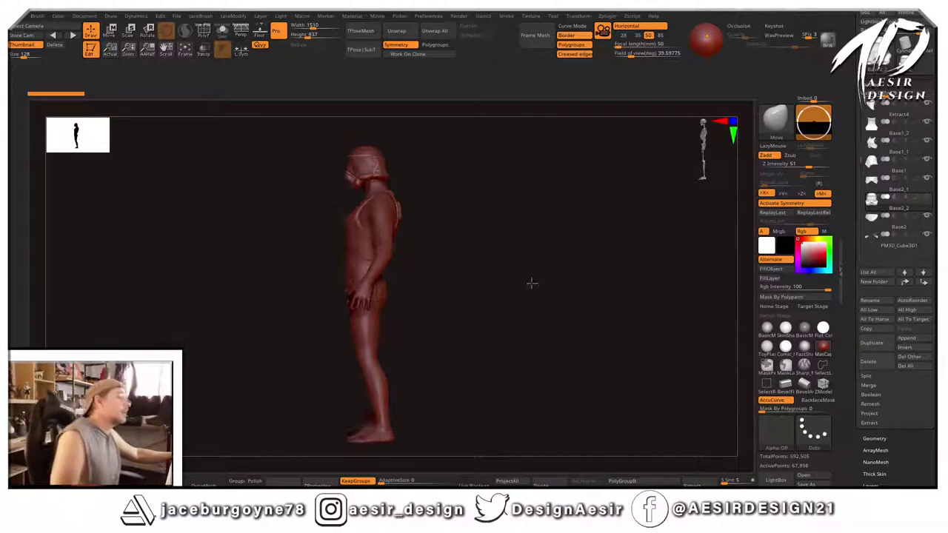
mouse_move(531, 282)
mouse_down()
mouse_move(586, 271)
mouse_move(567, 265)
mouse_up()
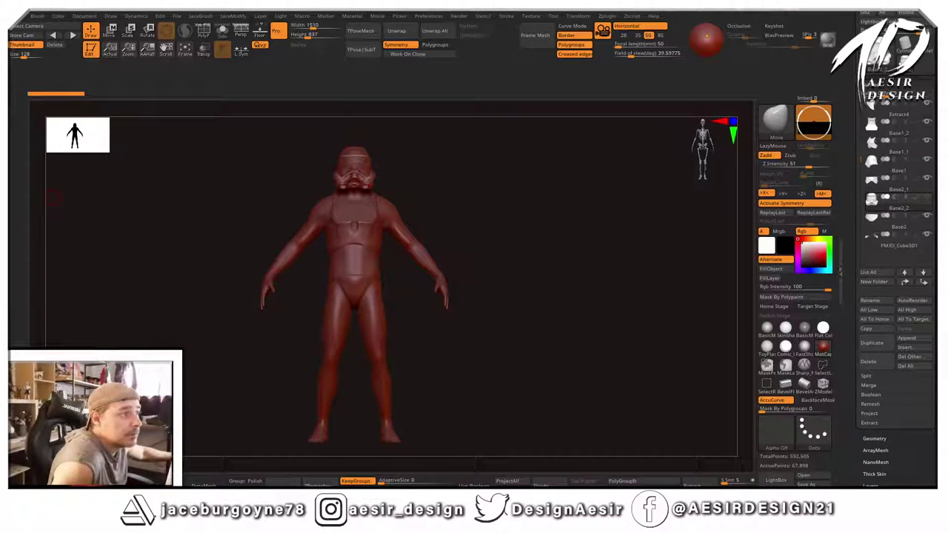
drag(0, 222, 272, 214)
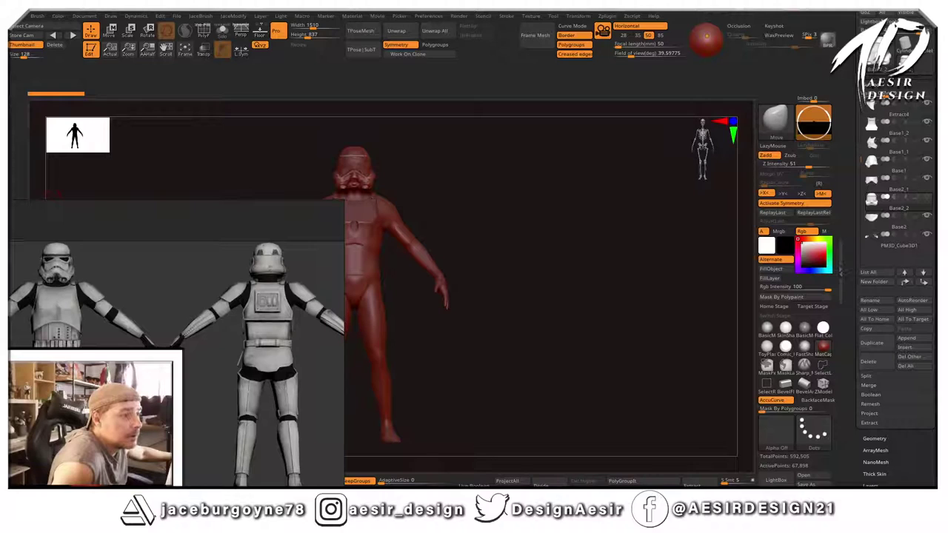